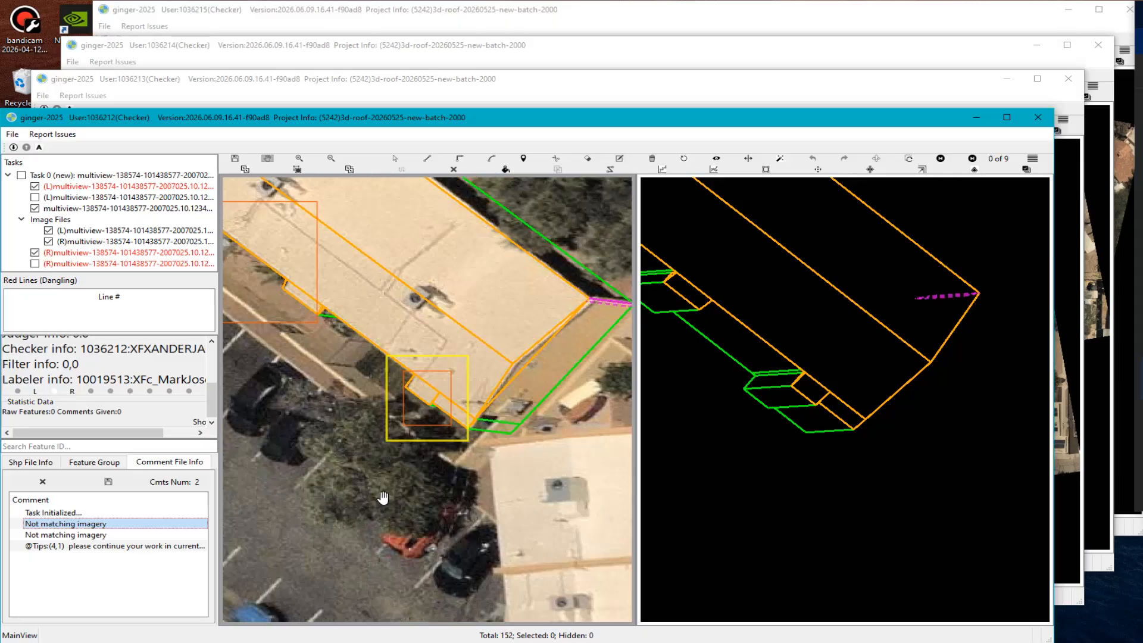
Delete the two "Not matching imagery" comments from the task's comment list.
{"action": "left_click", "coordinate": [43, 481]}
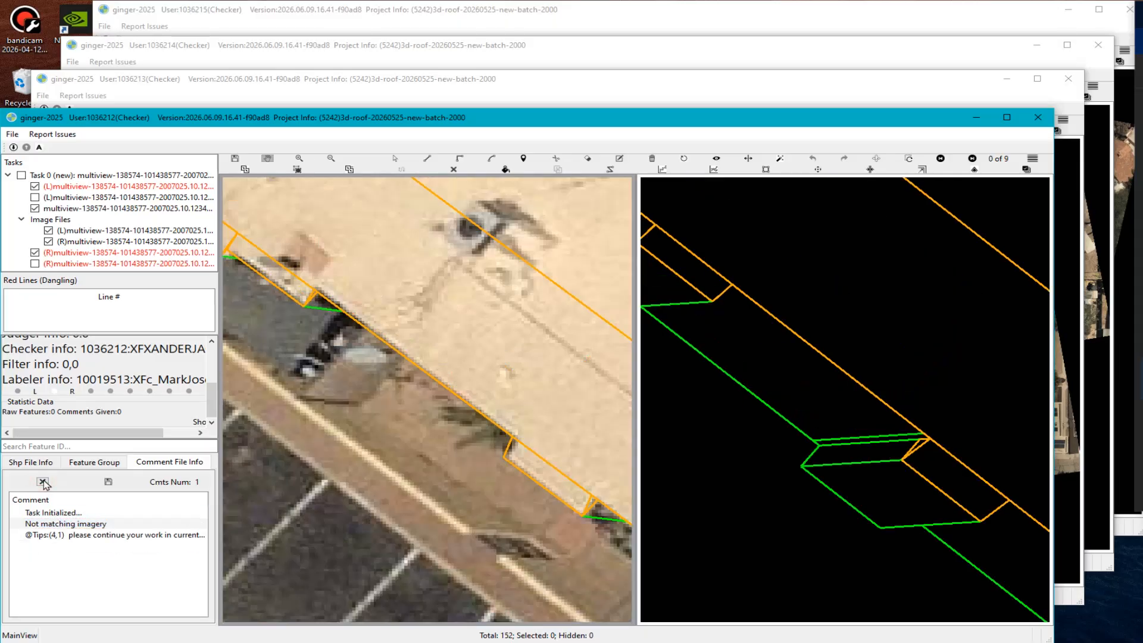
{"action": "left_click", "coordinate": [43, 481]}
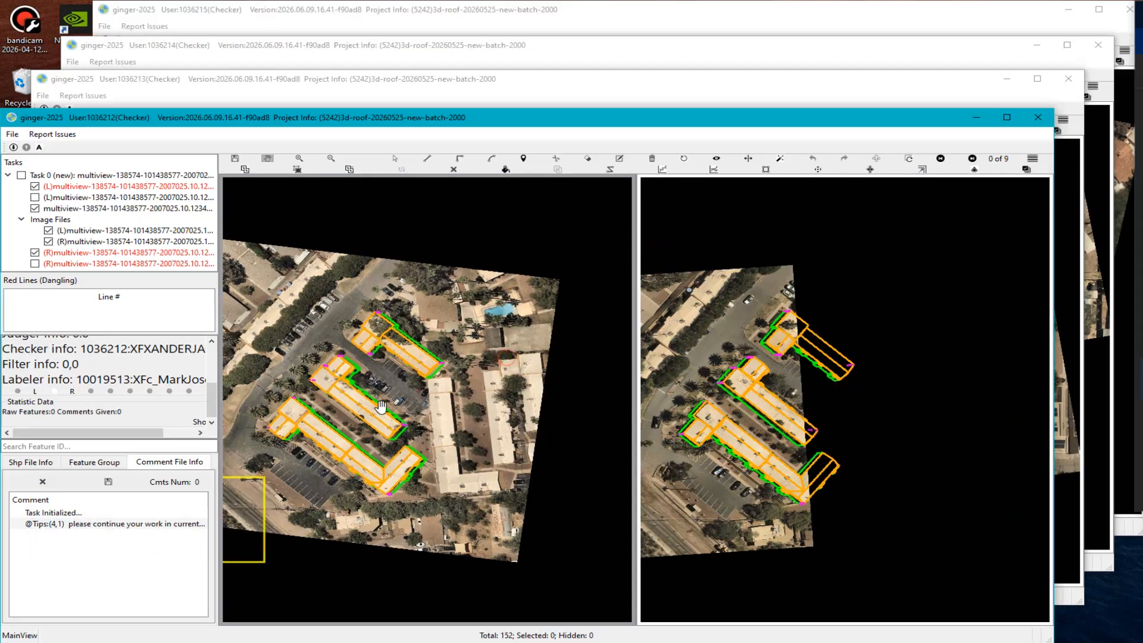
Examine how the northern building's roof outlines fit the imagery in both views, especially along the roof edge beside the round shrub.
{"action": "scroll", "coordinate": [381, 407], "scroll_direction": "up", "scroll_amount": 8}
{"action": "left_click_drag", "start_coordinate": [375, 256], "coordinate": [449, 637]}
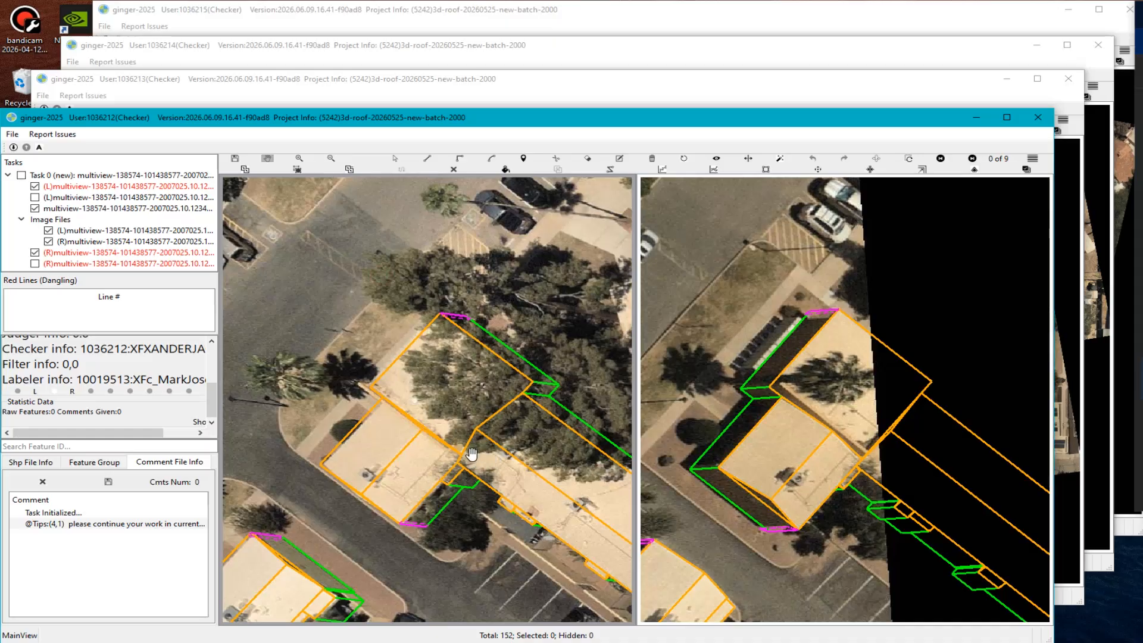
{"action": "scroll", "coordinate": [356, 441], "scroll_direction": "up", "scroll_amount": 2}
{"action": "scroll", "coordinate": [357, 441], "scroll_direction": "up", "scroll_amount": 2}
{"action": "left_click_drag", "start_coordinate": [383, 454], "coordinate": [421, 339]}
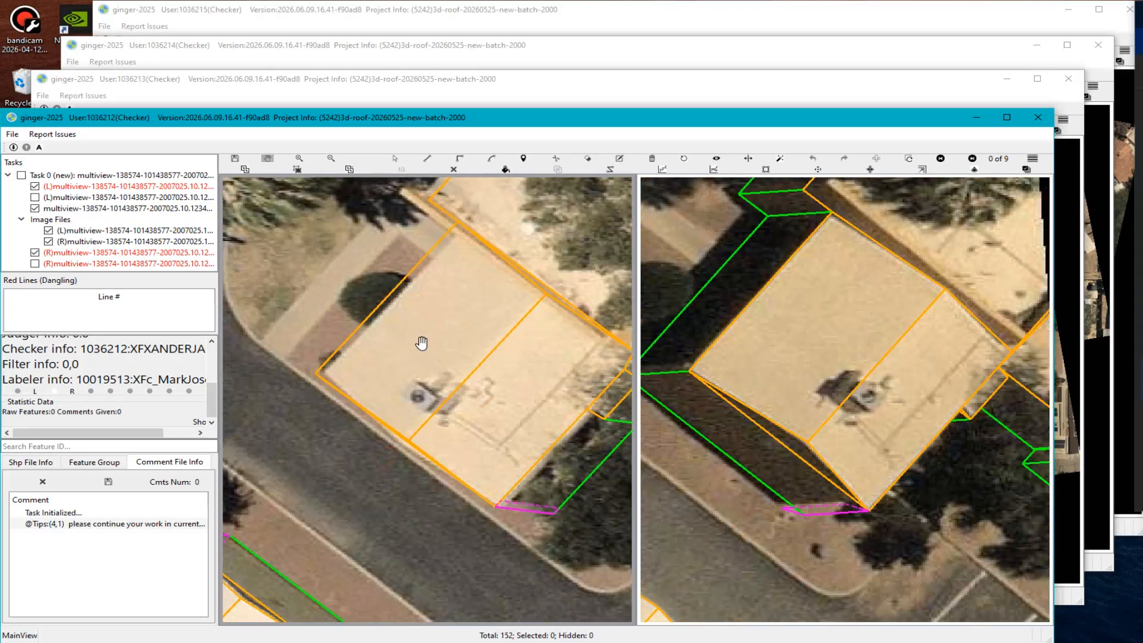
{"action": "scroll", "coordinate": [455, 439], "scroll_direction": "down", "scroll_amount": 2}
{"action": "scroll", "coordinate": [465, 437], "scroll_direction": "up", "scroll_amount": 3}
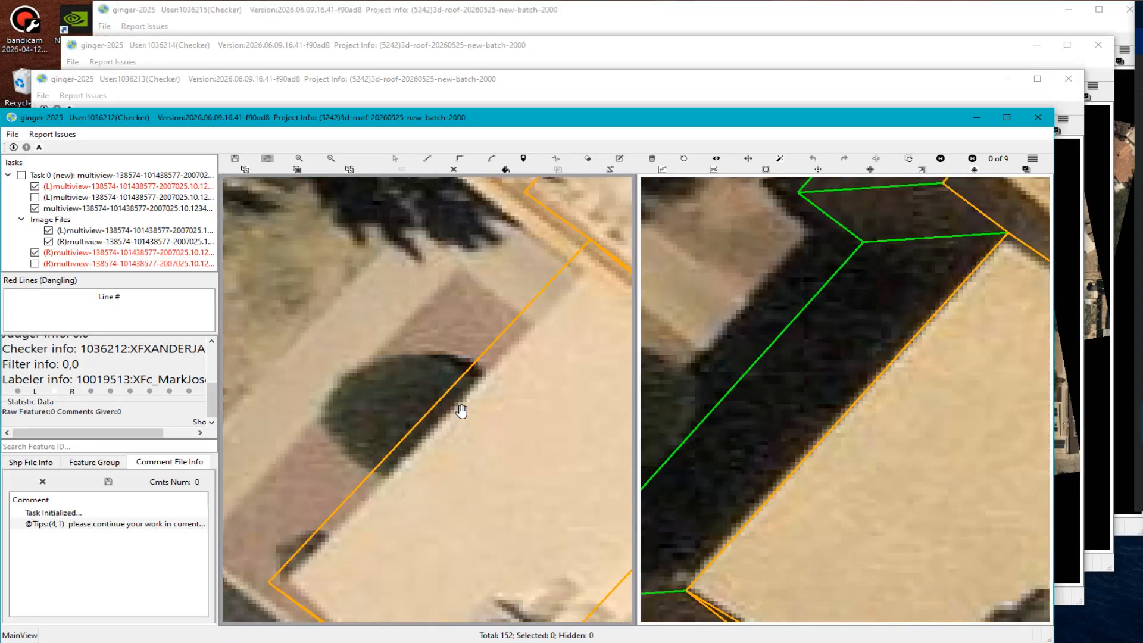
{"action": "scroll", "coordinate": [457, 416], "scroll_direction": "down", "scroll_amount": 3}
{"action": "left_click", "coordinate": [909, 159]}
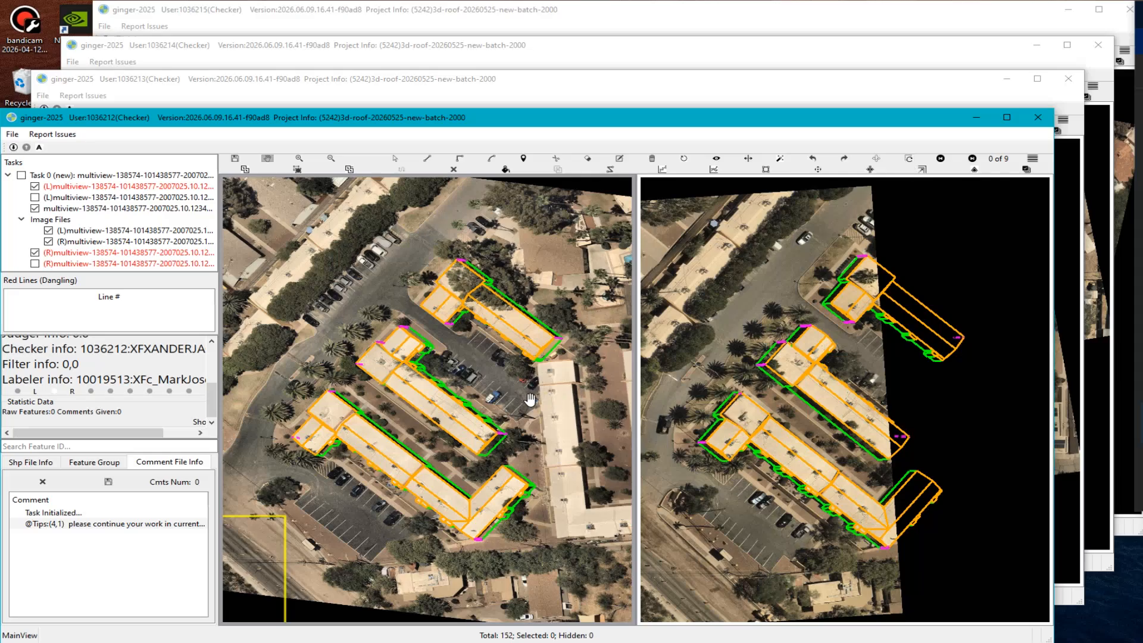
{"action": "scroll", "coordinate": [470, 400], "scroll_direction": "up", "scroll_amount": 2}
{"action": "scroll", "coordinate": [470, 400], "scroll_direction": "up", "scroll_amount": 4}
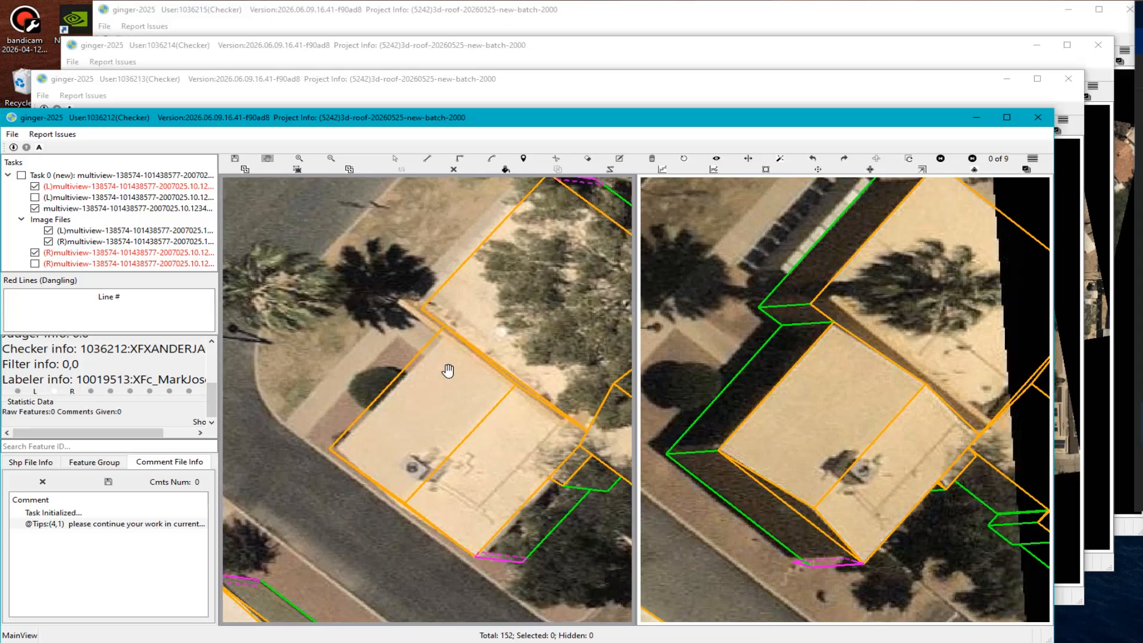
{"action": "scroll", "coordinate": [447, 371], "scroll_direction": "down", "scroll_amount": 5}
{"action": "scroll", "coordinate": [428, 375], "scroll_direction": "down", "scroll_amount": 2}
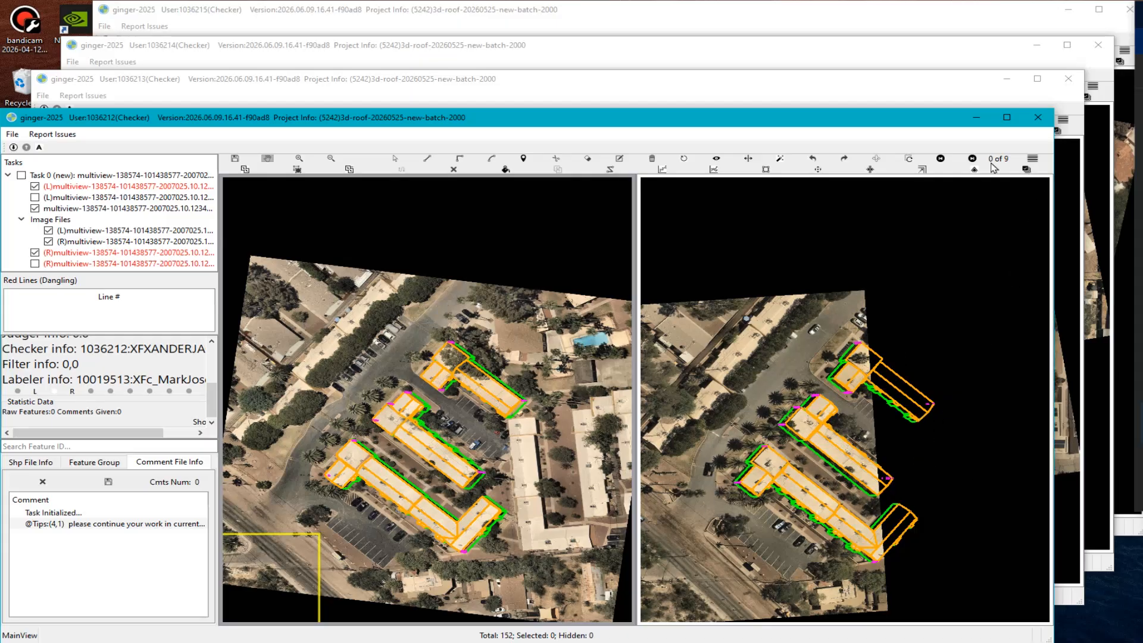
Capture both image views, point red arrows at the image counter and building outlines, and discard the capture.
{"action": "key", "text": "Print"}
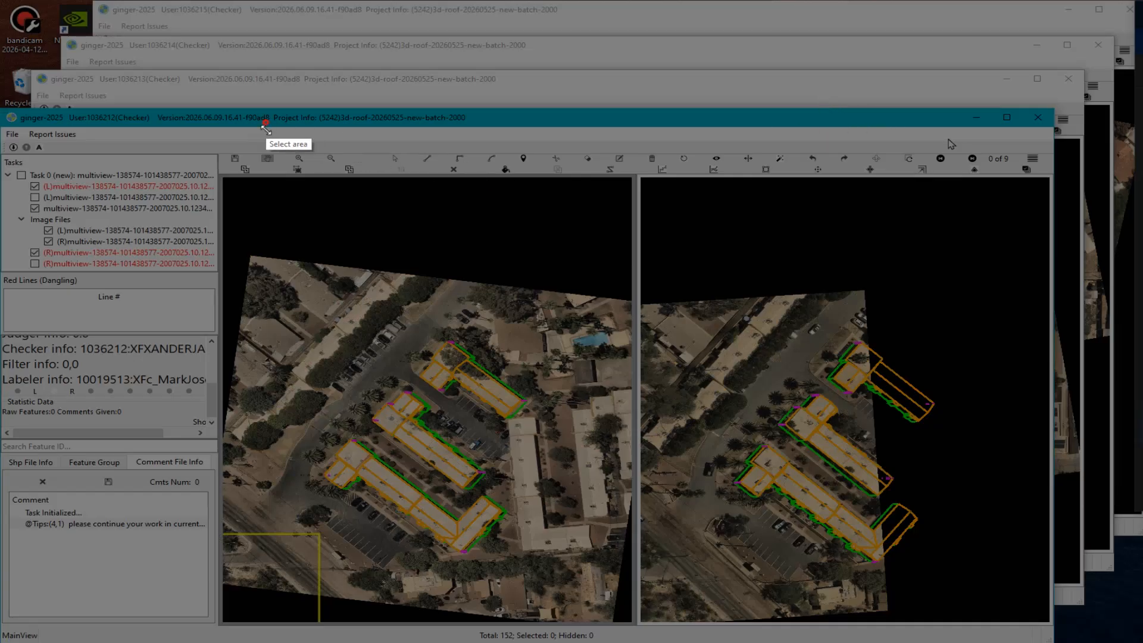
{"action": "left_click_drag", "start_coordinate": [266, 119], "coordinate": [1059, 594]}
{"action": "left_click", "coordinate": [1070, 508]}
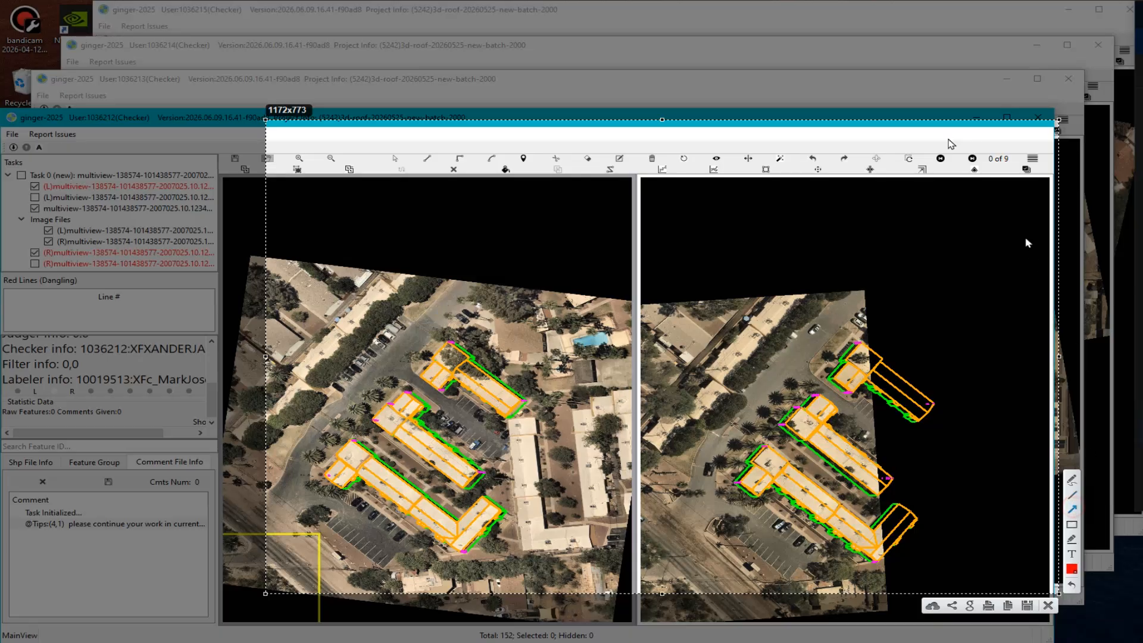
{"action": "left_click_drag", "start_coordinate": [968, 138], "coordinate": [1013, 154]}
{"action": "left_click_drag", "start_coordinate": [475, 230], "coordinate": [420, 359]}
{"action": "left_click_drag", "start_coordinate": [699, 331], "coordinate": [788, 422]}
{"action": "mouse_move", "coordinate": [909, 276]}
{"action": "left_mouse_down"}
{"action": "mouse_move", "coordinate": [923, 226]}
{"action": "mouse_move", "coordinate": [971, 165]}
{"action": "left_mouse_up"}
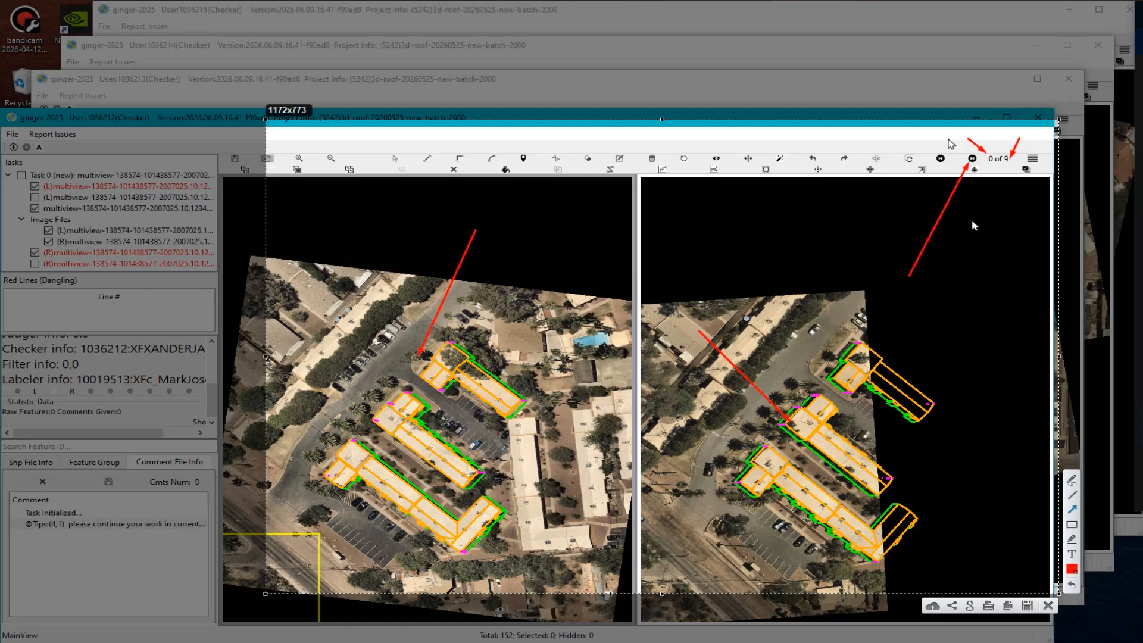
{"action": "left_click", "coordinate": [1048, 607]}
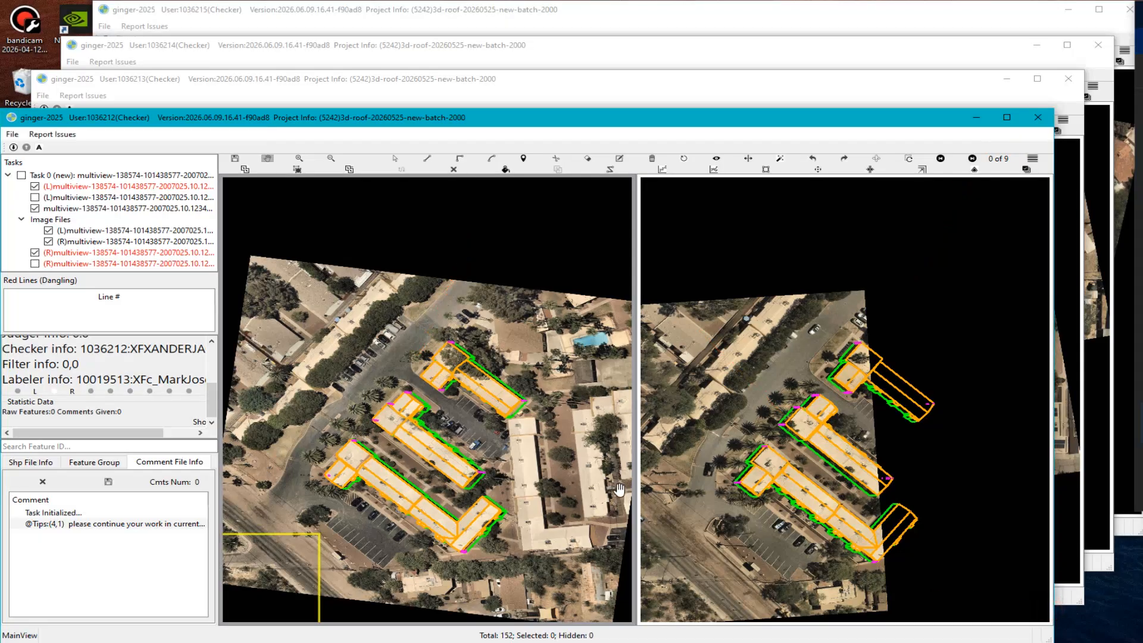
Compare the roof outlines across all available images in the image grid.
{"action": "key", "text": "g"}
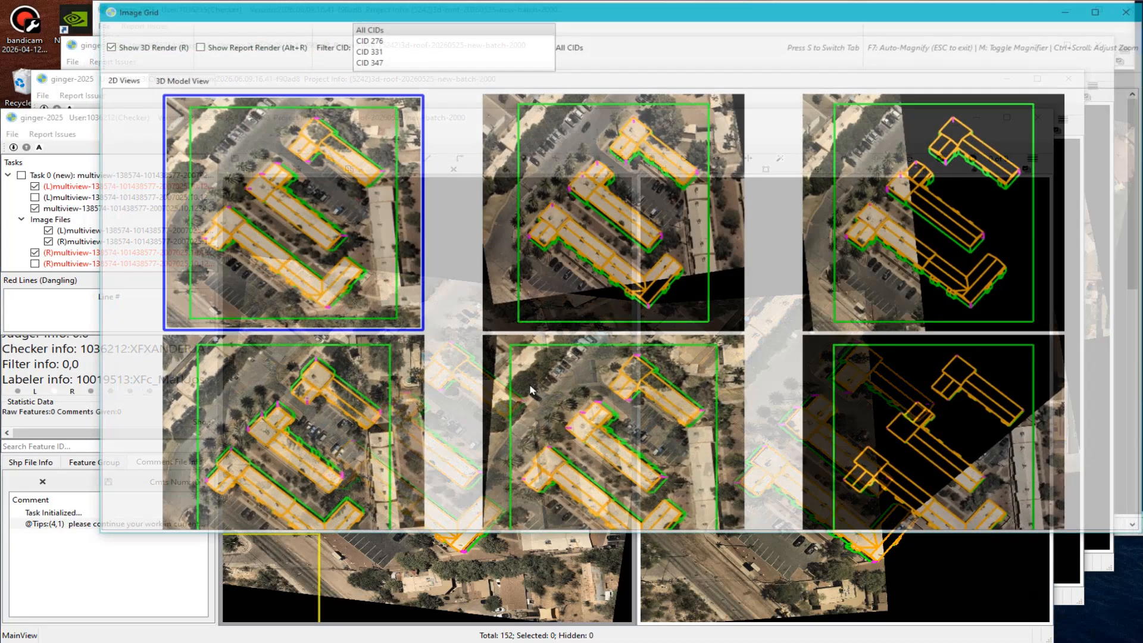
{"action": "key", "text": "m"}
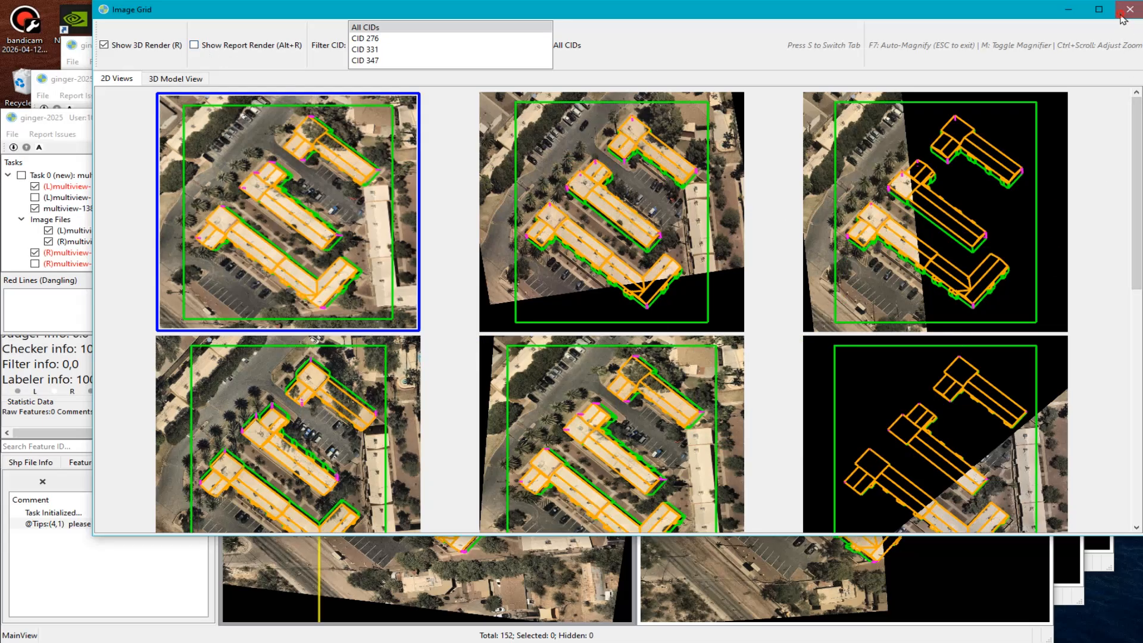
{"action": "left_click", "coordinate": [1130, 9]}
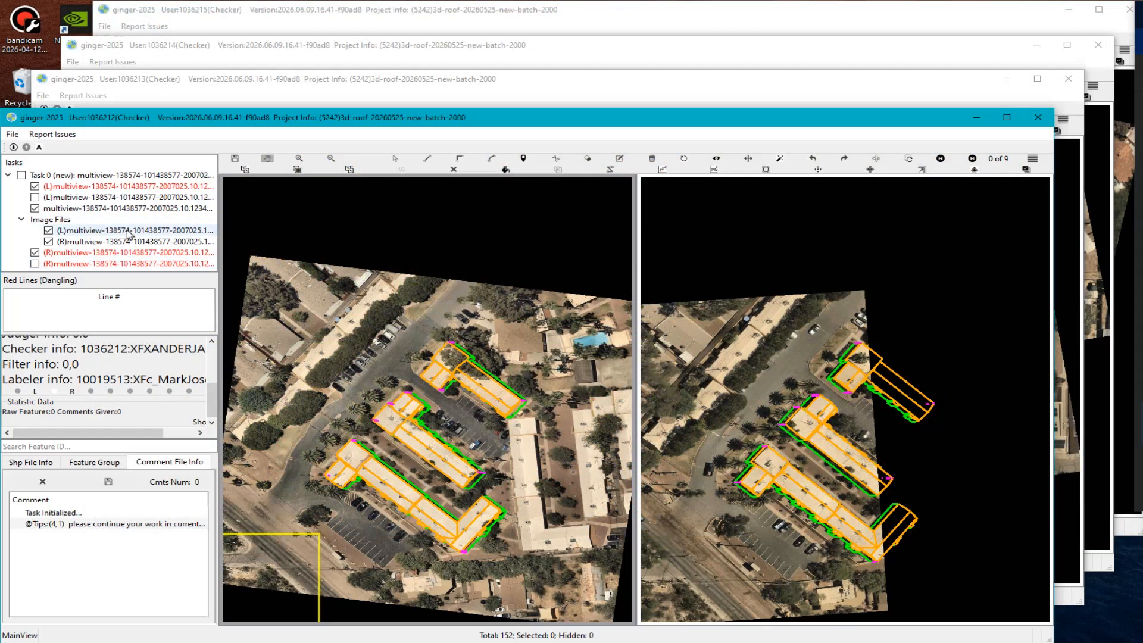
Review the shapefile, feature group and task information for the multiview layer listed under Task 0.
{"action": "left_click", "coordinate": [119, 265]}
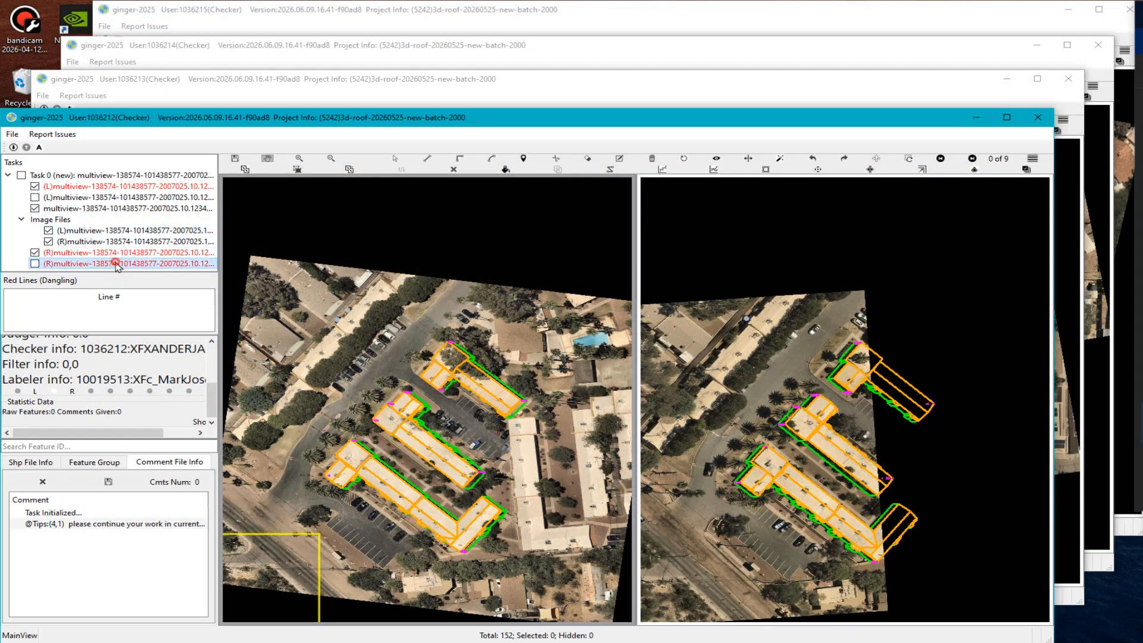
{"action": "left_click", "coordinate": [99, 208]}
{"action": "left_click", "coordinate": [121, 175]}
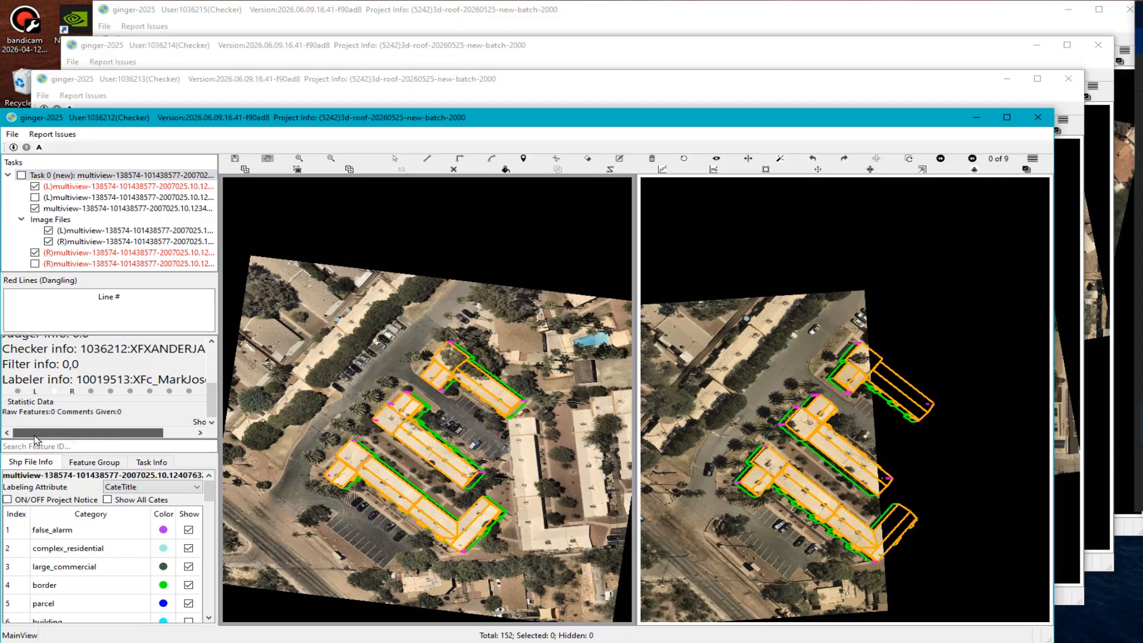
{"action": "left_click", "coordinate": [96, 209]}
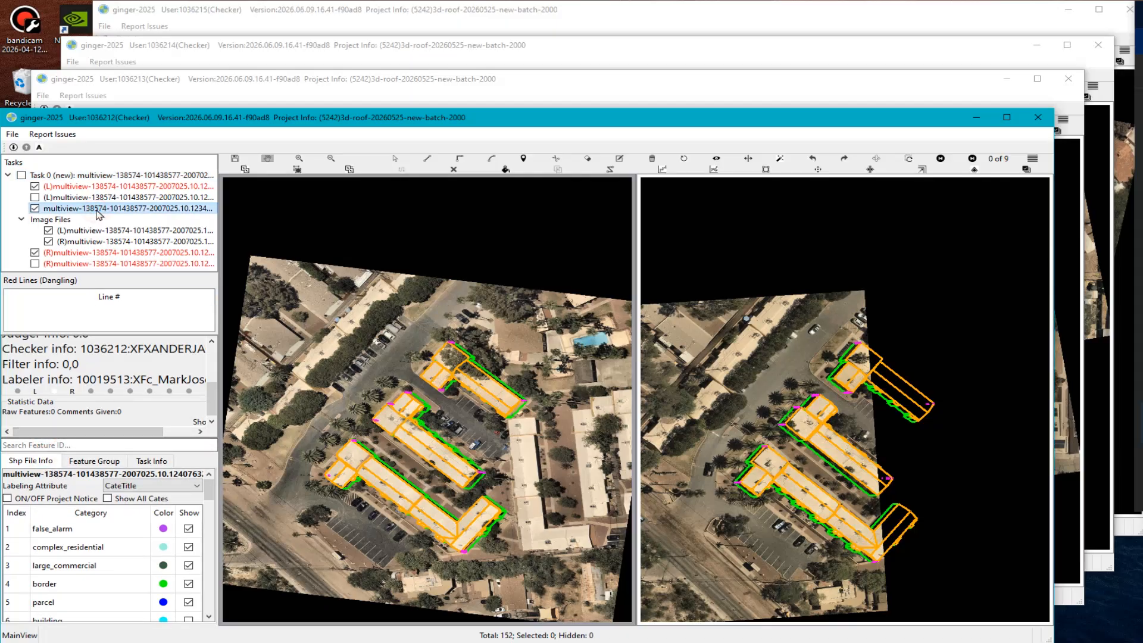
{"action": "left_click", "coordinate": [95, 461]}
{"action": "left_click", "coordinate": [156, 462]}
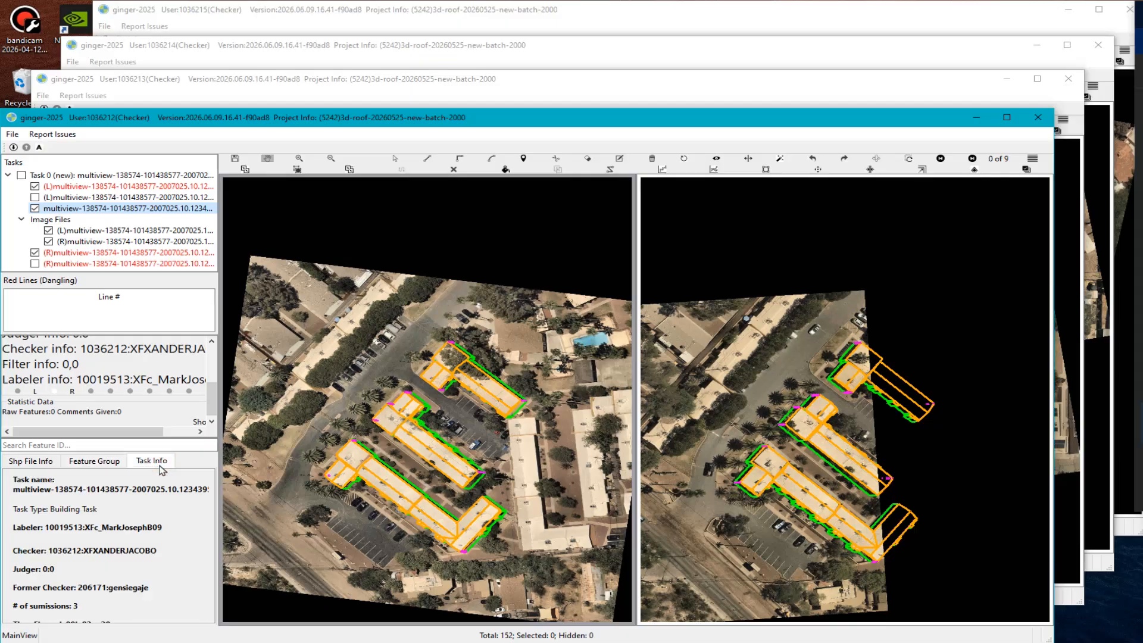
{"action": "left_click", "coordinate": [33, 462]}
{"action": "left_click", "coordinate": [84, 461]}
{"action": "left_click", "coordinate": [37, 464]}
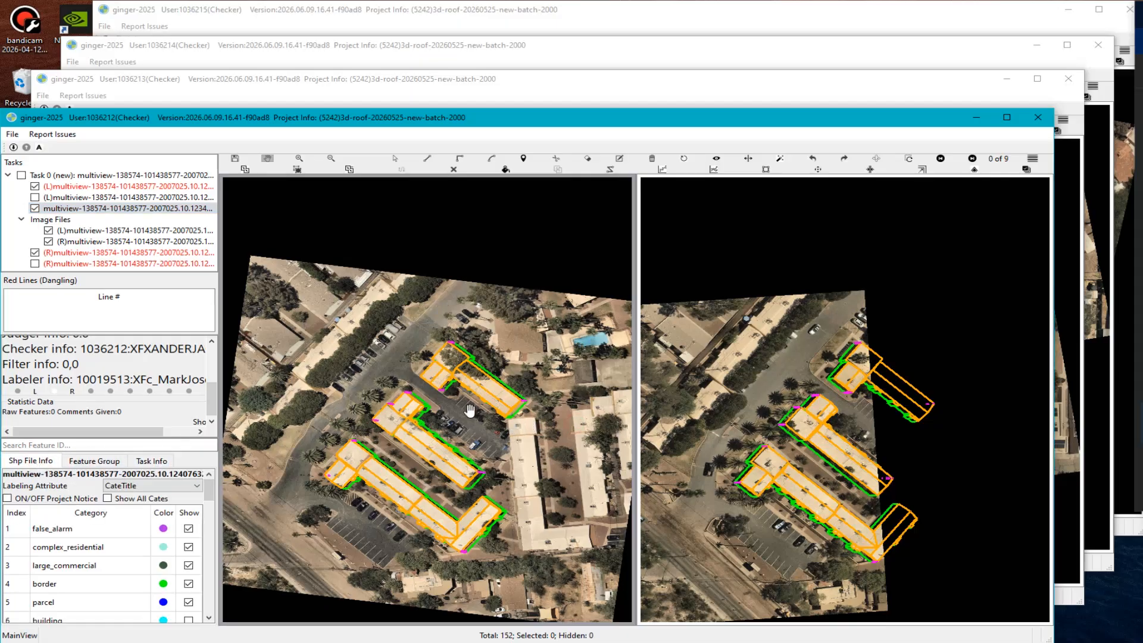
Review Task 0's information pages, including its submission details, time left and task history.
{"action": "left_click", "coordinate": [111, 175]}
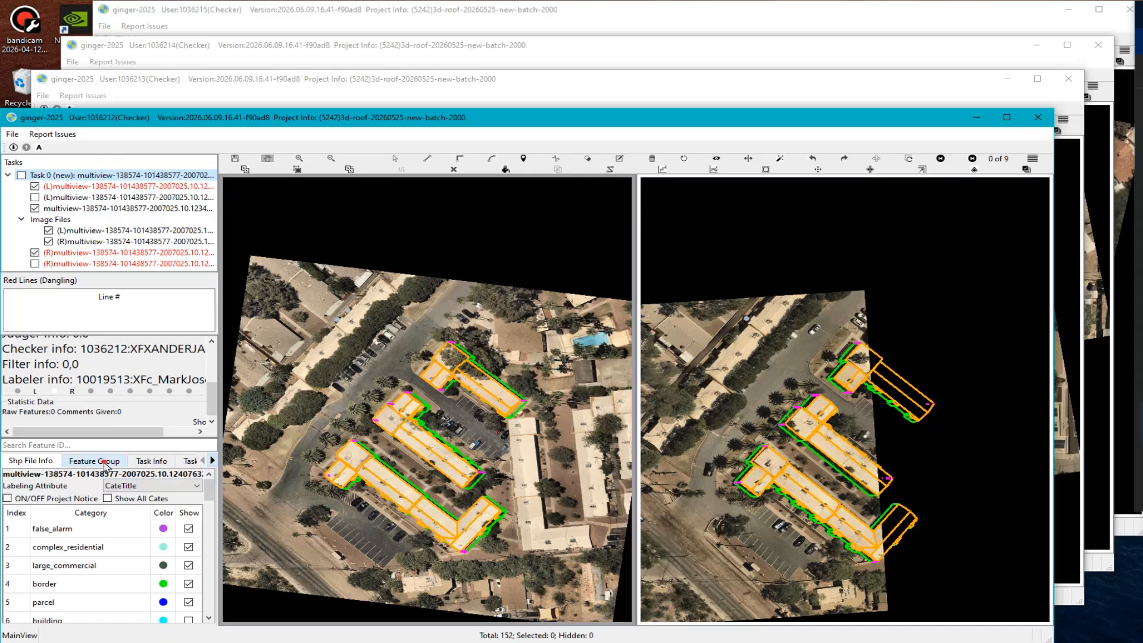
{"action": "left_click", "coordinate": [102, 462]}
{"action": "left_click", "coordinate": [153, 462]}
{"action": "left_click", "coordinate": [29, 463]}
{"action": "left_click", "coordinate": [159, 465]}
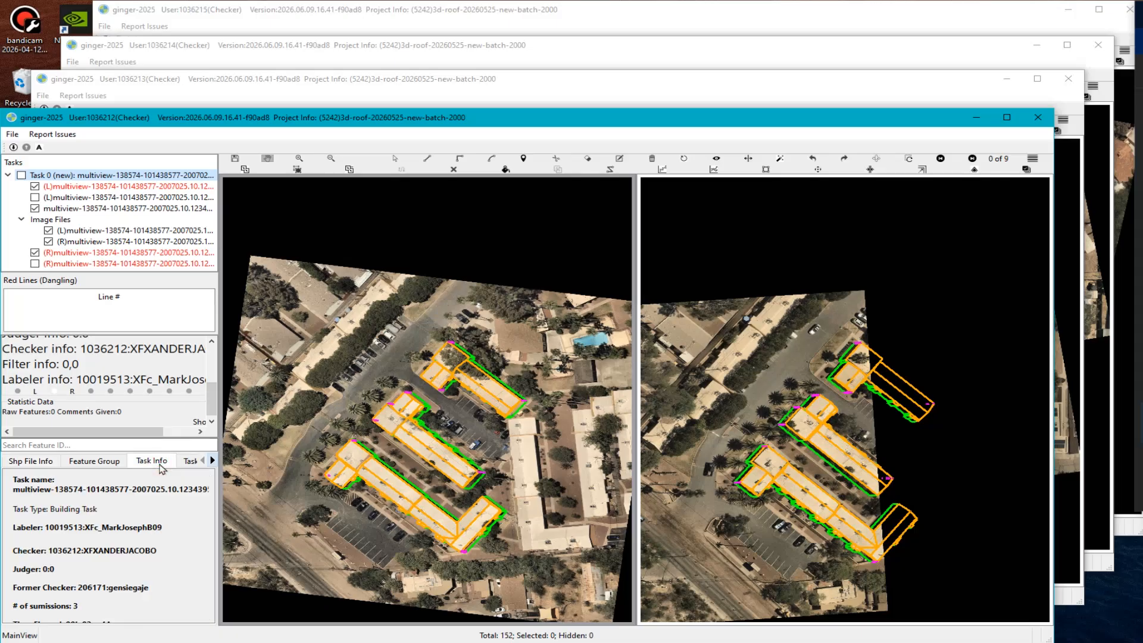
{"action": "scroll", "coordinate": [164, 470], "scroll_direction": "down", "scroll_amount": 1}
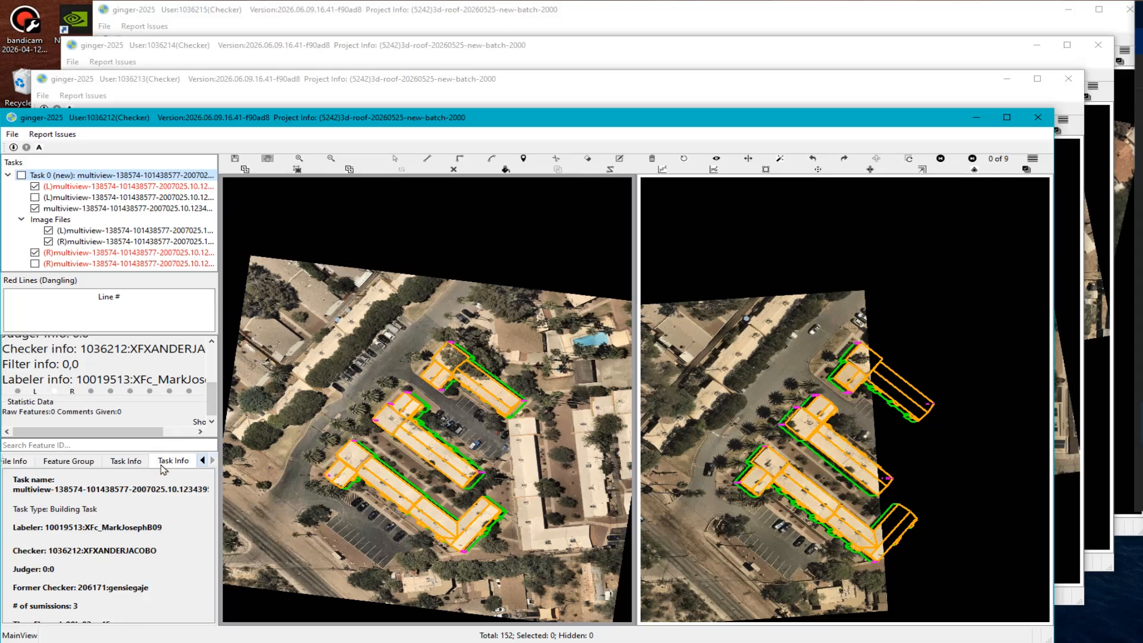
{"action": "scroll", "coordinate": [117, 577], "scroll_direction": "down", "scroll_amount": 1}
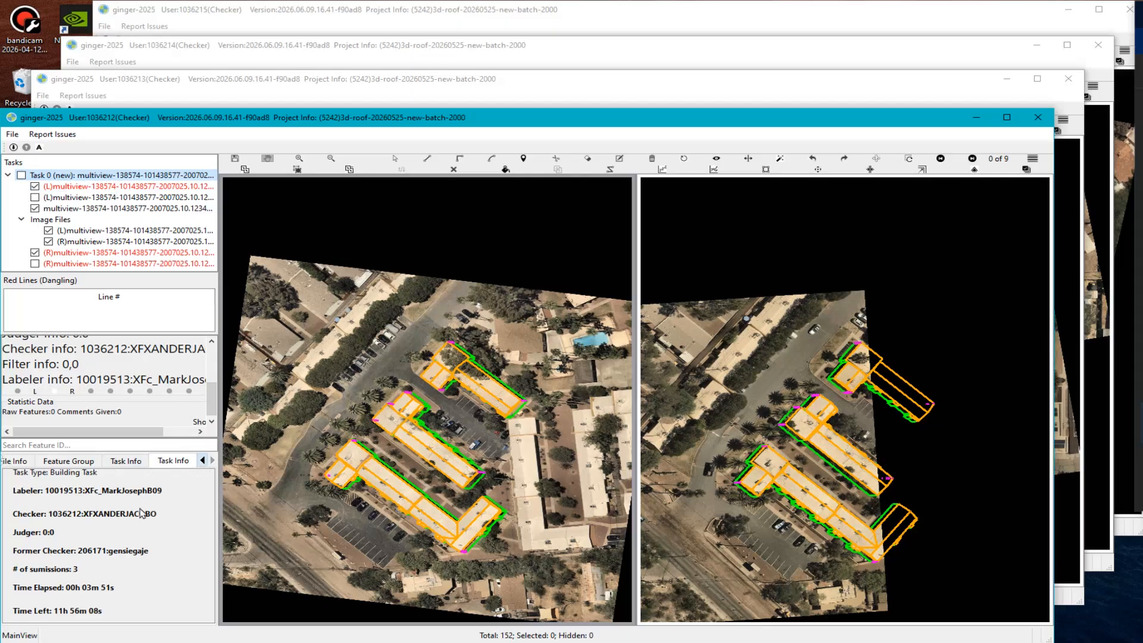
{"action": "scroll", "coordinate": [181, 569], "scroll_direction": "down", "scroll_amount": 1}
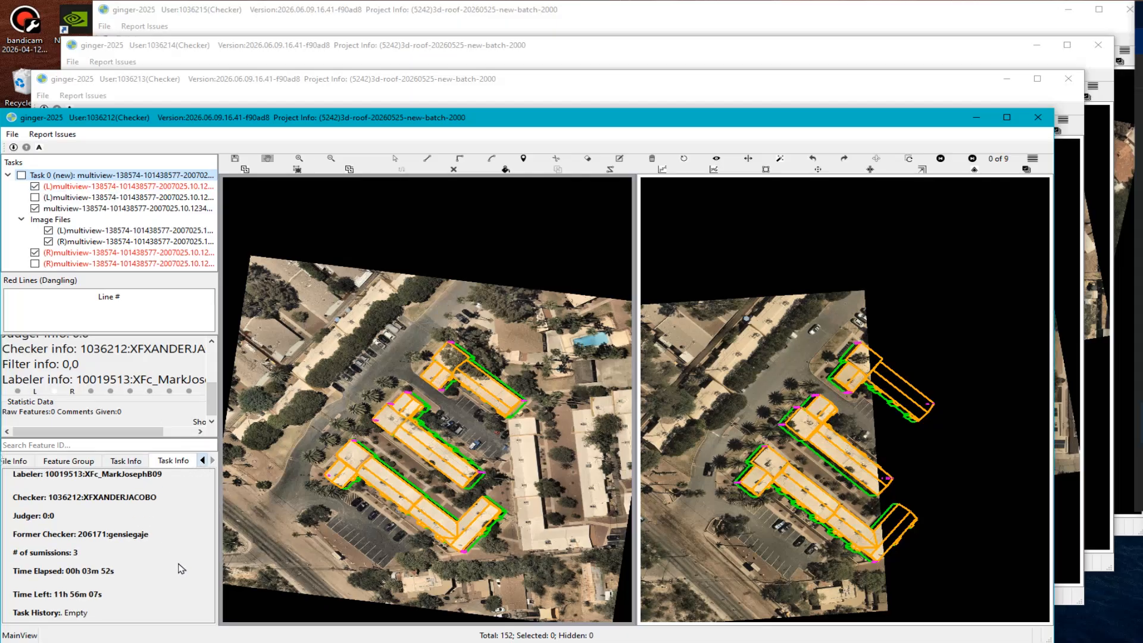
{"action": "left_click", "coordinate": [117, 461]}
{"action": "scroll", "coordinate": [117, 495], "scroll_direction": "down", "scroll_amount": 3}
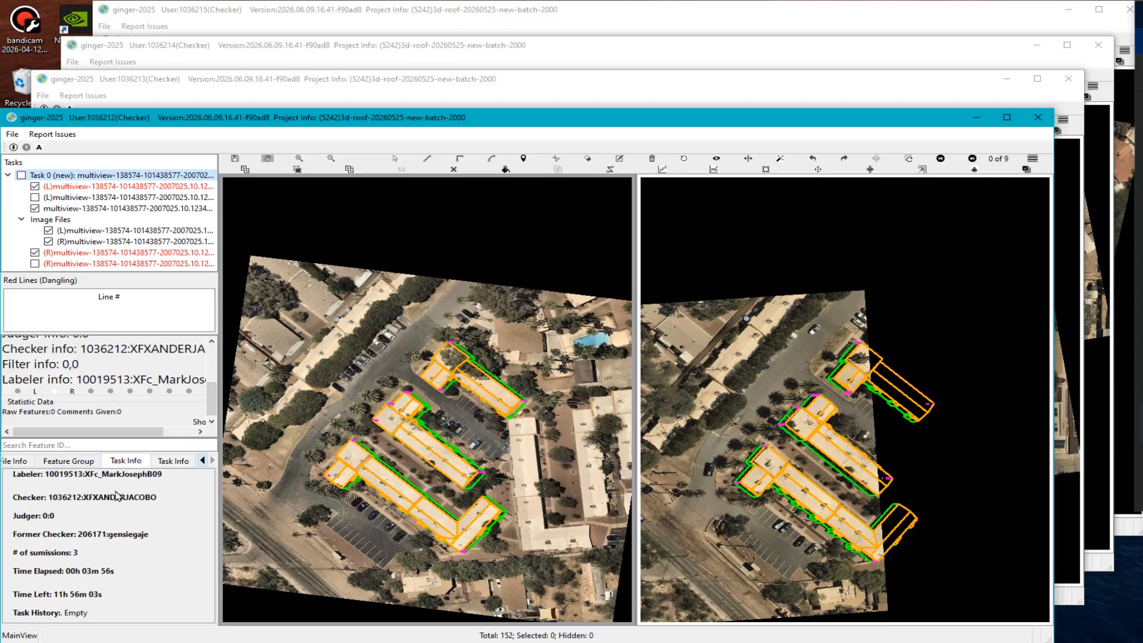
{"action": "left_click", "coordinate": [77, 461]}
{"action": "left_click", "coordinate": [17, 462]}
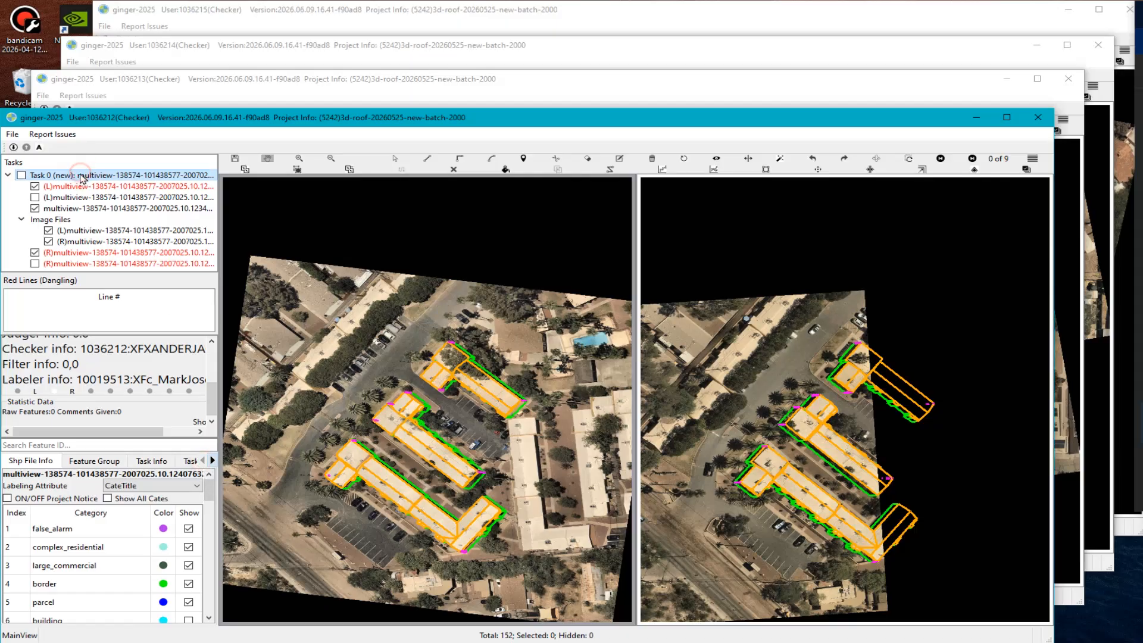
Mark the roof edge beside the round shrub with the comment "SD: Slight difference, use M to adjust".
{"action": "scroll", "coordinate": [586, 479], "scroll_direction": "up", "scroll_amount": 2}
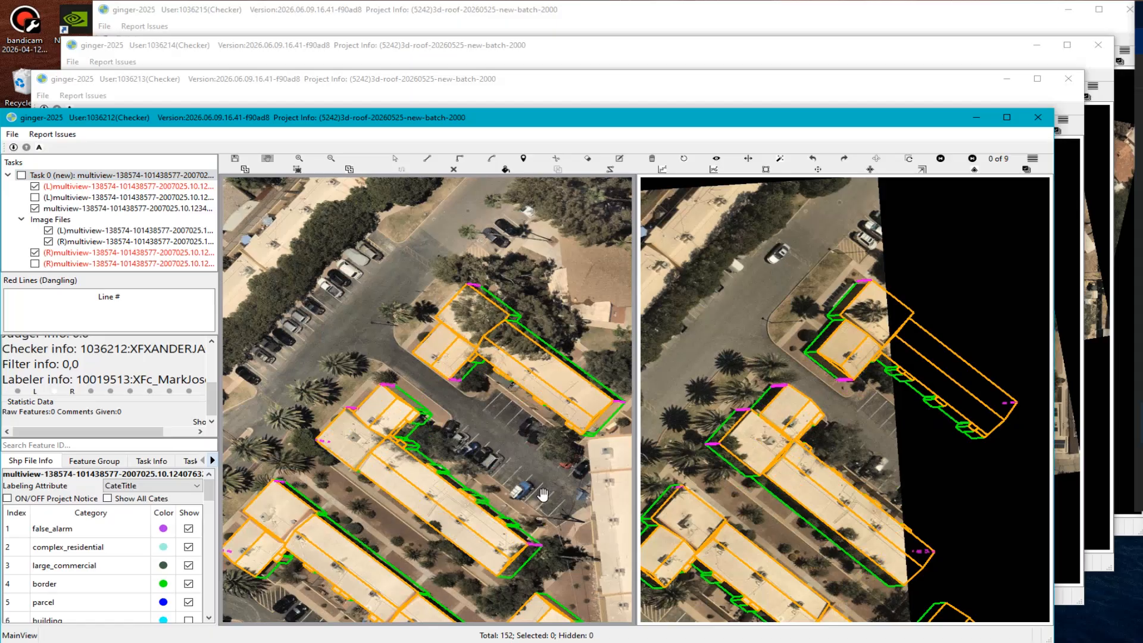
{"action": "scroll", "coordinate": [446, 294], "scroll_direction": "up", "scroll_amount": 4}
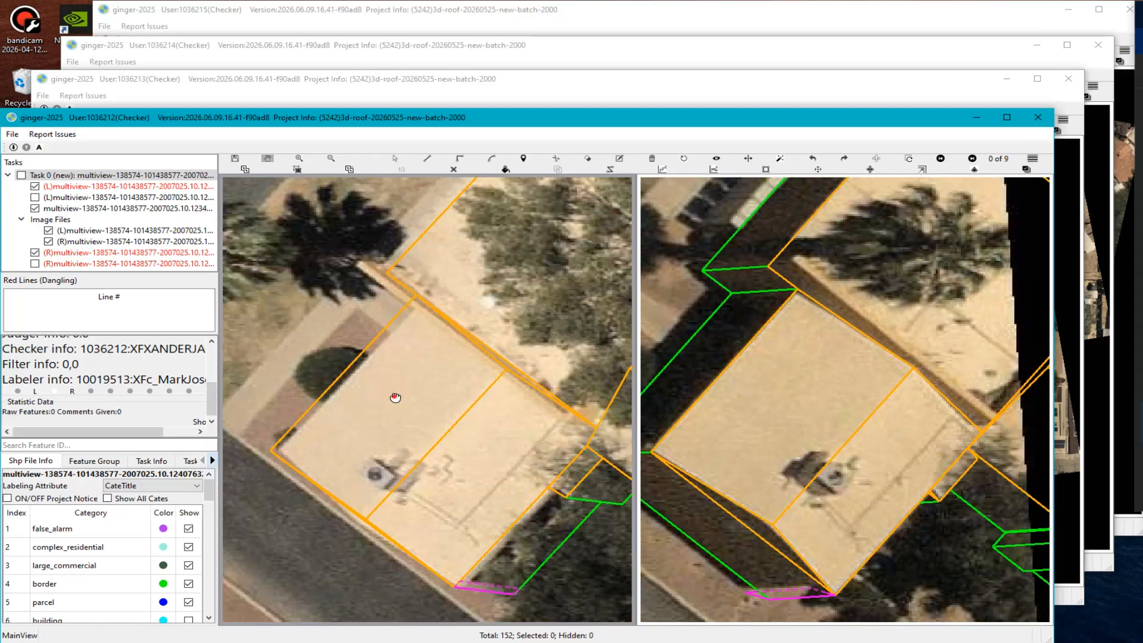
{"action": "scroll", "coordinate": [393, 381], "scroll_direction": "up", "scroll_amount": 2}
{"action": "scroll", "coordinate": [381, 369], "scroll_direction": "up", "scroll_amount": 2}
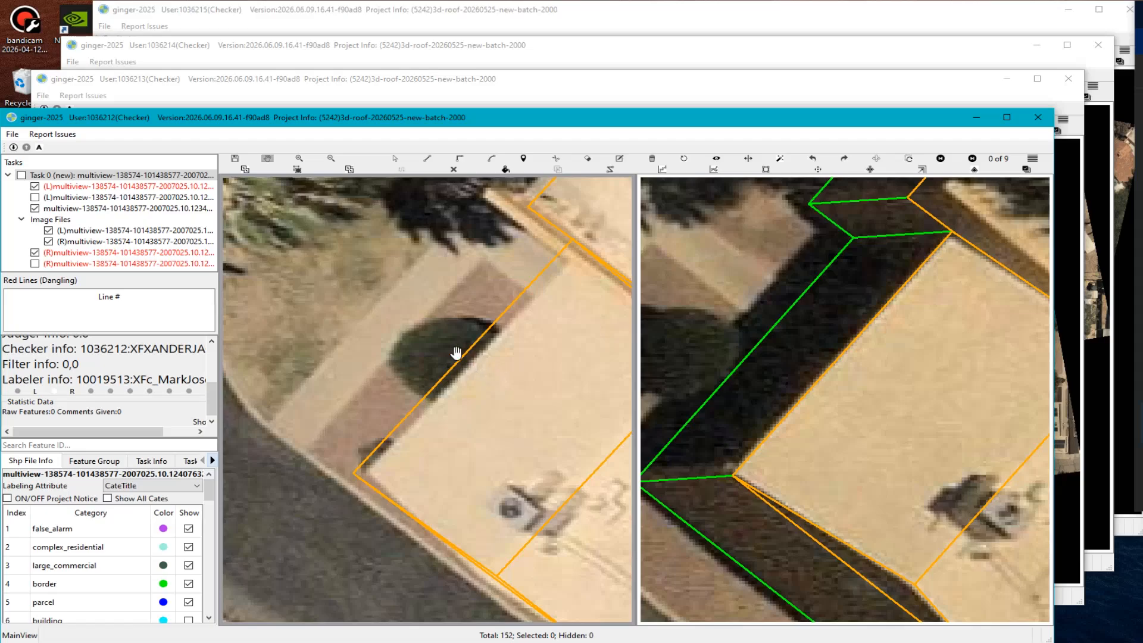
{"action": "key", "text": "c"}
{"action": "left_click_drag", "start_coordinate": [449, 342], "coordinate": [501, 375]}
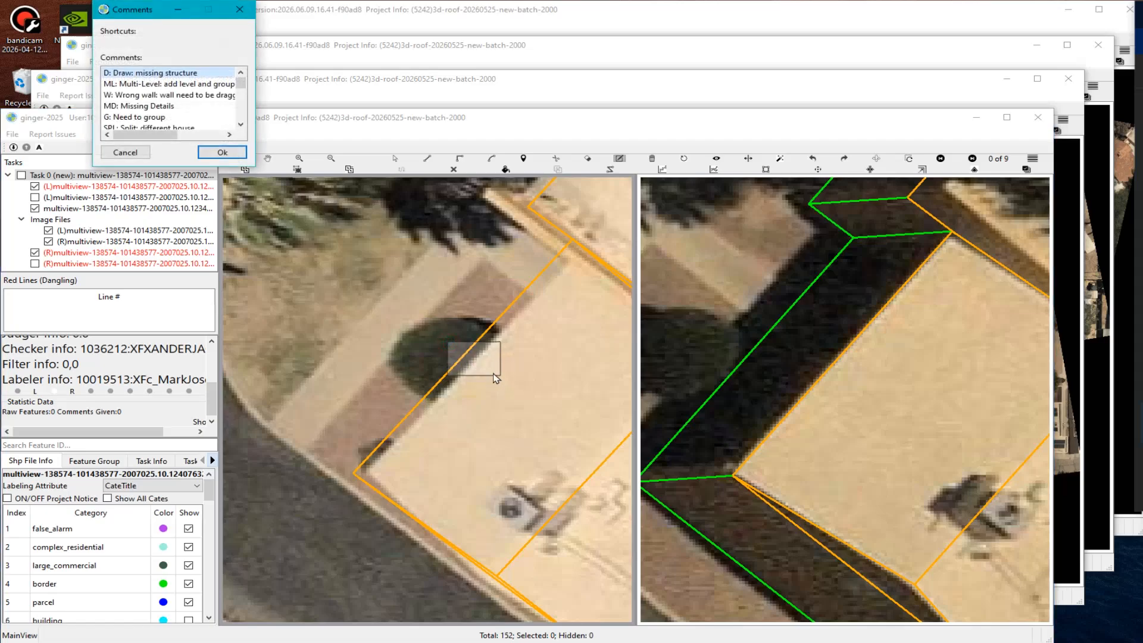
{"action": "type", "text": "s"}
{"action": "key", "text": "Down"}
{"action": "key", "text": "Down"}
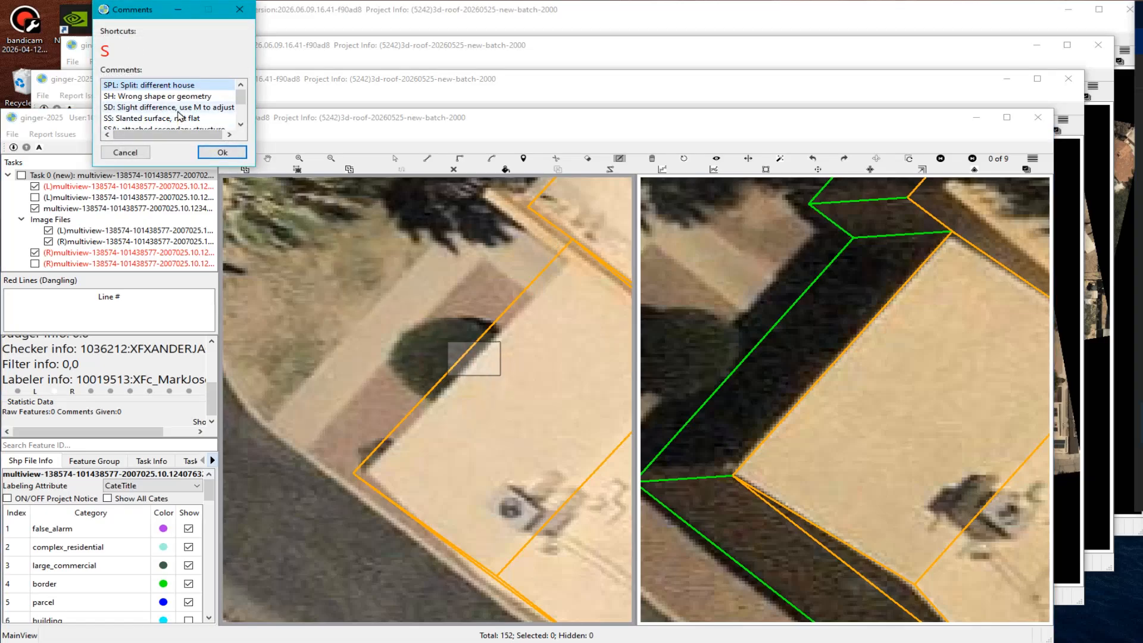
{"action": "left_click", "coordinate": [221, 152]}
{"action": "scroll", "coordinate": [426, 384], "scroll_direction": "down", "scroll_amount": 2}
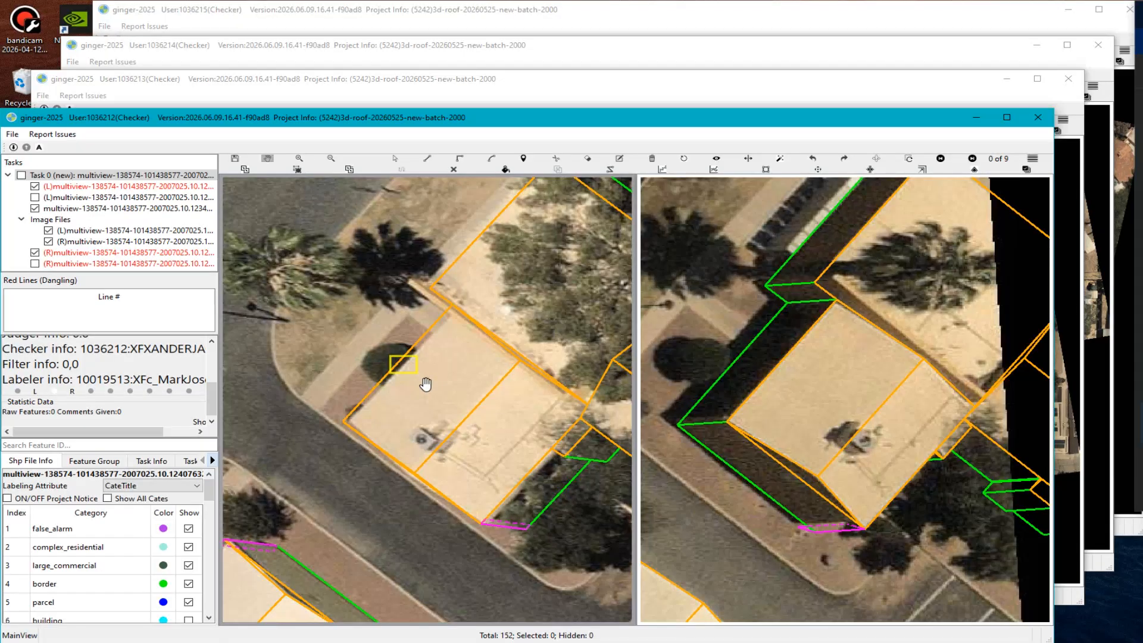
Try to align the roof outline beside the round shrub with the imaged roof edge using the Move point mode.
{"action": "key", "text": "m"}
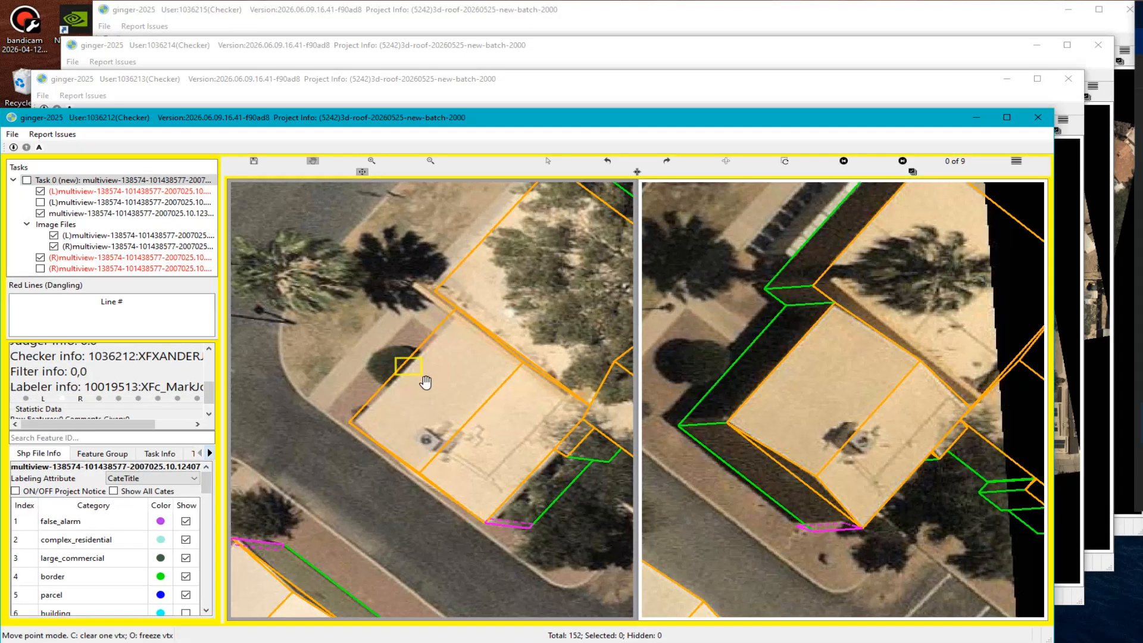
{"action": "scroll", "coordinate": [529, 376], "scroll_direction": "up", "scroll_amount": 2}
{"action": "scroll", "coordinate": [520, 380], "scroll_direction": "up", "scroll_amount": 3}
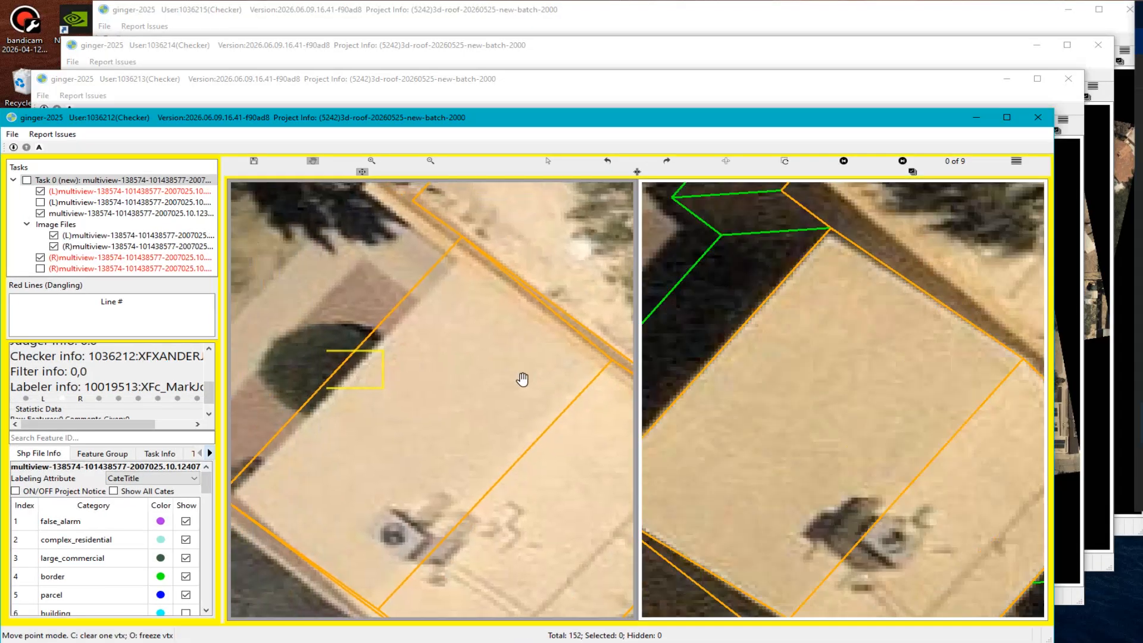
{"action": "scroll", "coordinate": [500, 403], "scroll_direction": "down", "scroll_amount": 2}
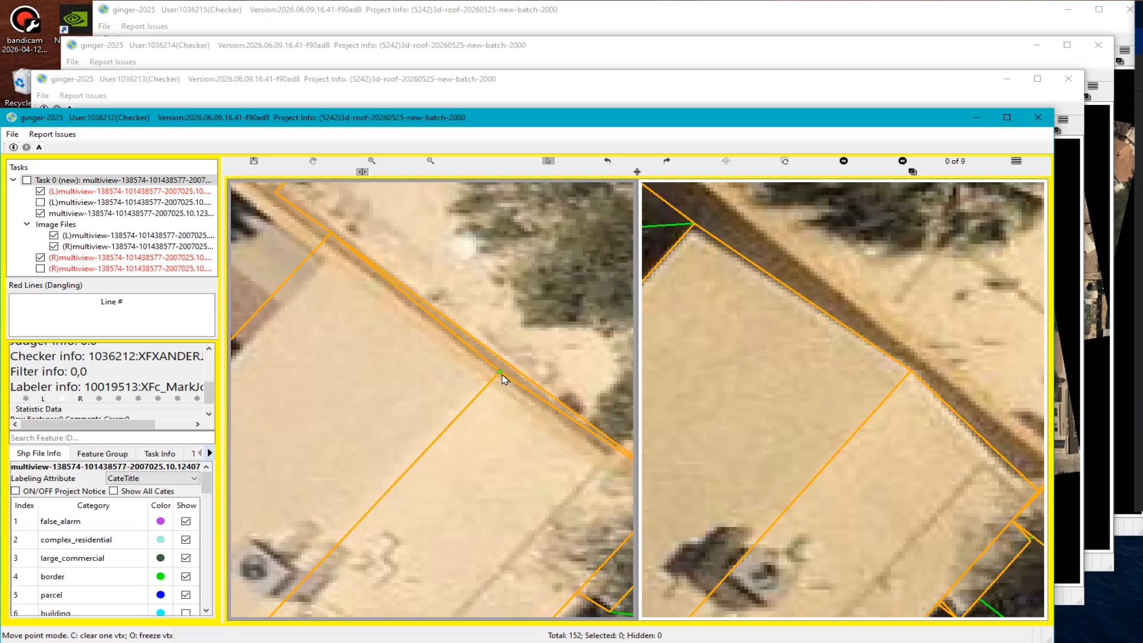
{"action": "scroll", "coordinate": [513, 449], "scroll_direction": "down", "scroll_amount": 2}
{"action": "scroll", "coordinate": [322, 387], "scroll_direction": "up", "scroll_amount": 4}
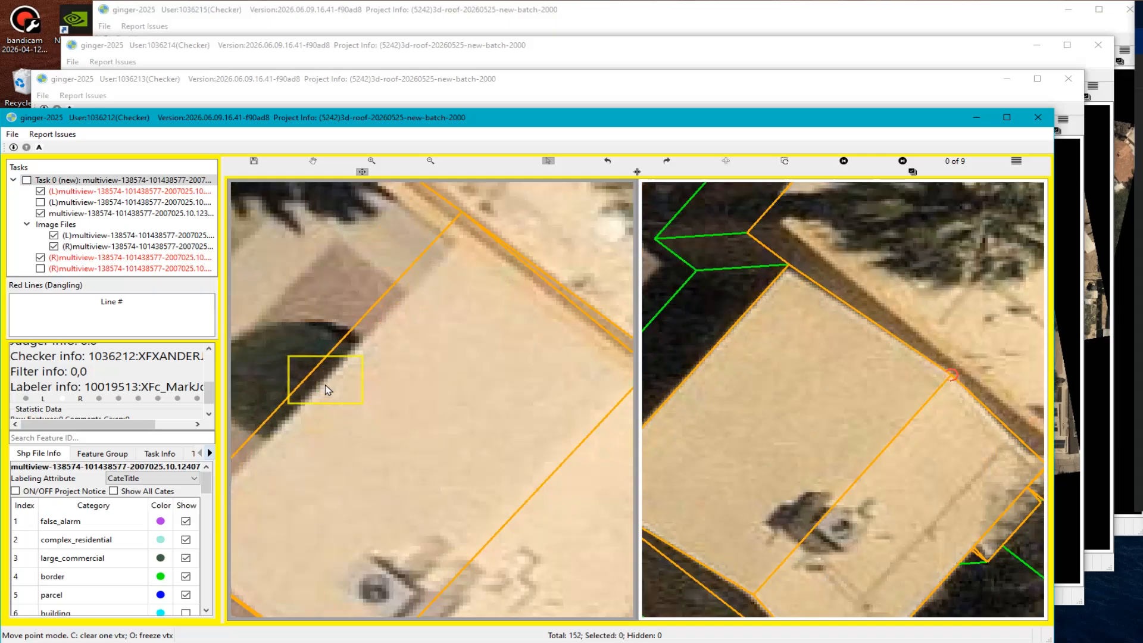
{"action": "scroll", "coordinate": [402, 445], "scroll_direction": "down", "scroll_amount": 4}
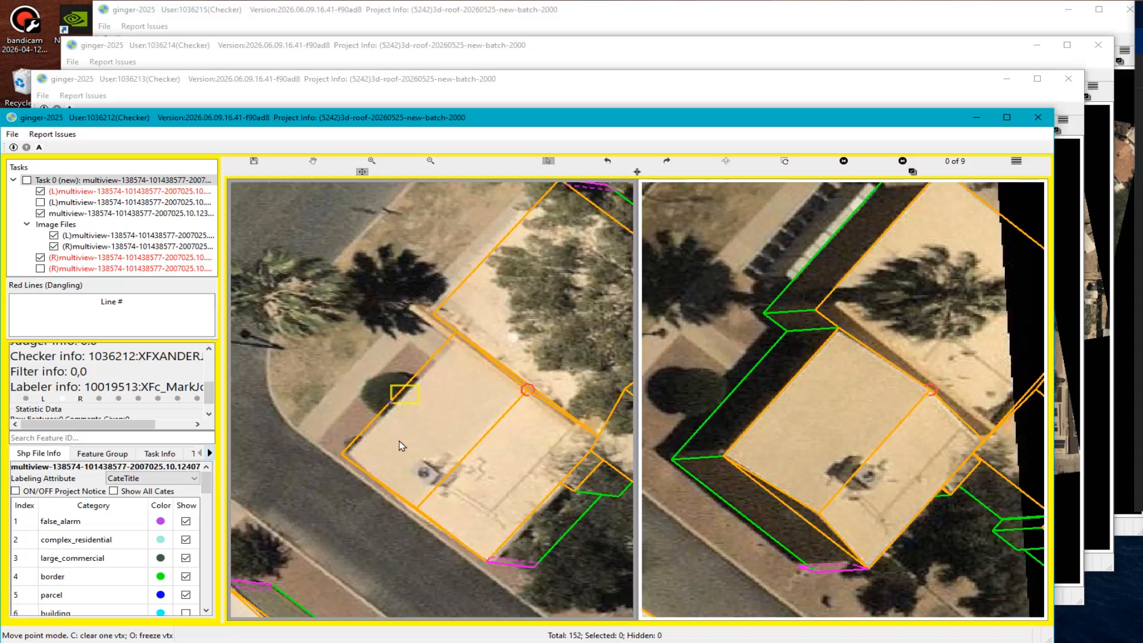
{"action": "scroll", "coordinate": [428, 392], "scroll_direction": "up", "scroll_amount": 4}
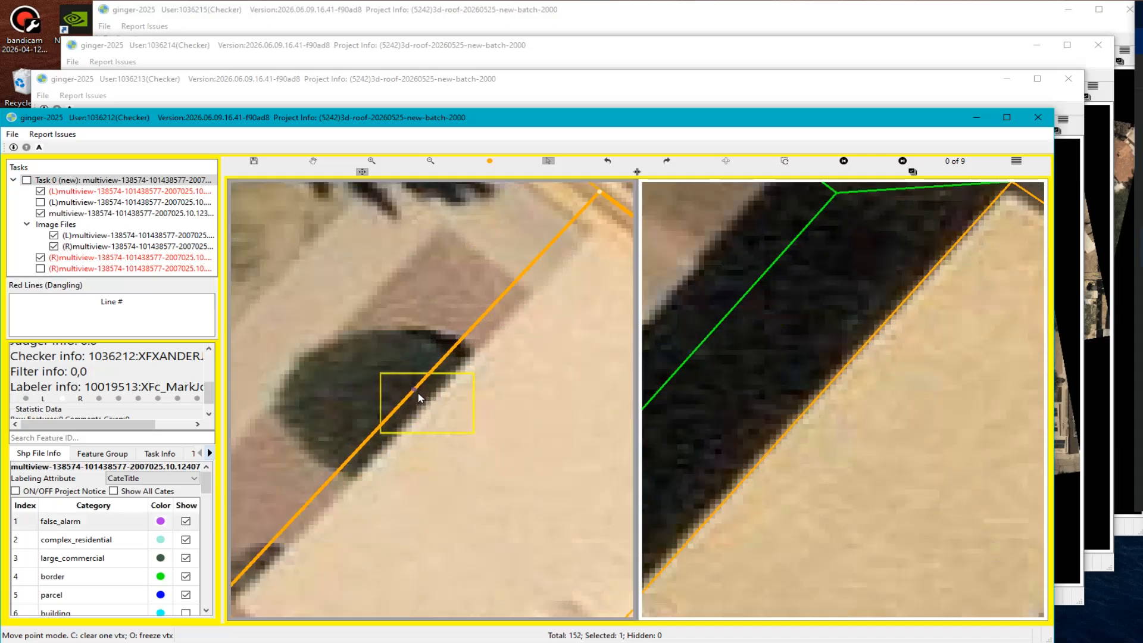
{"action": "left_click", "coordinate": [432, 409]}
{"action": "left_click_drag", "start_coordinate": [428, 405], "coordinate": [430, 407]}
{"action": "left_click", "coordinate": [453, 446]}
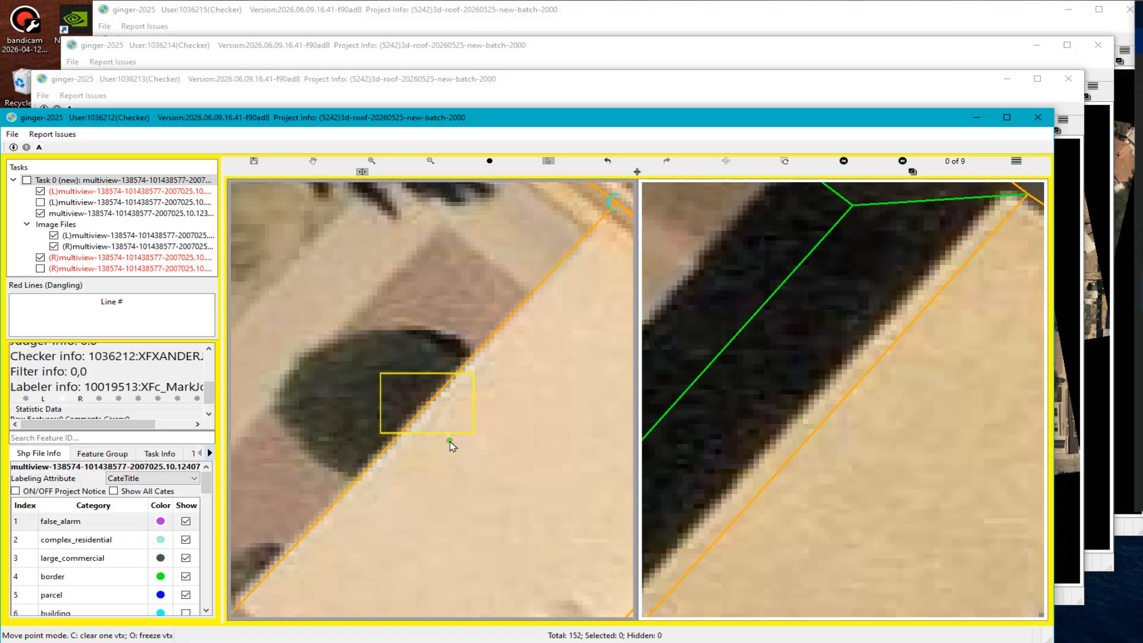
Check the adjusted roof edge in both images, undo its move, and leave Move point mode.
{"action": "scroll", "coordinate": [451, 444], "scroll_direction": "down", "scroll_amount": 4}
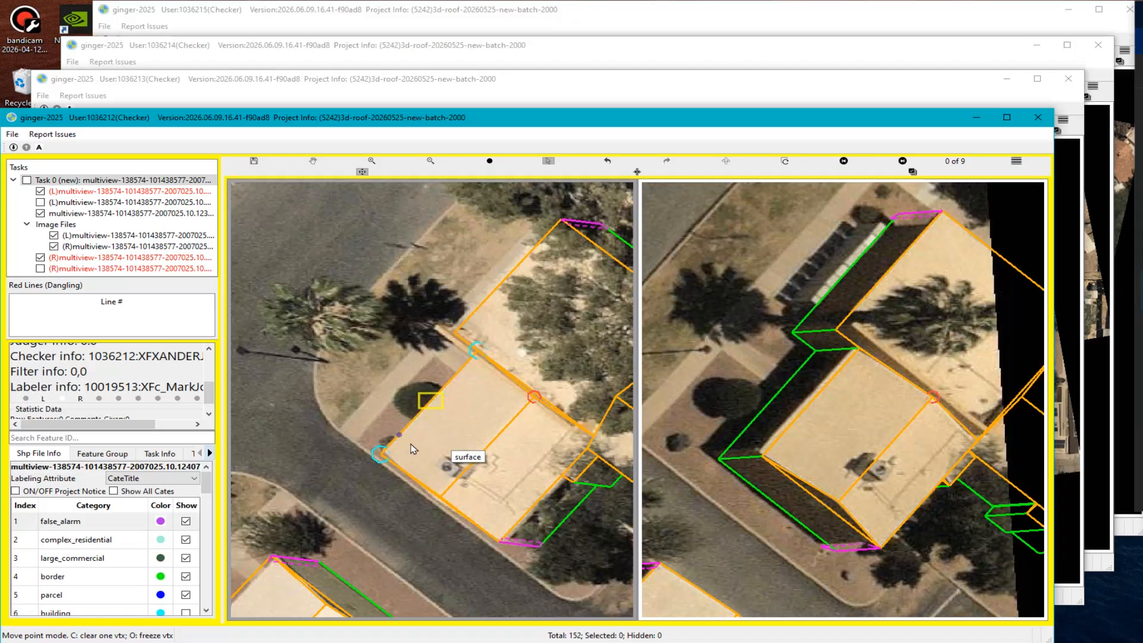
{"action": "scroll", "coordinate": [776, 431], "scroll_direction": "up", "scroll_amount": 3}
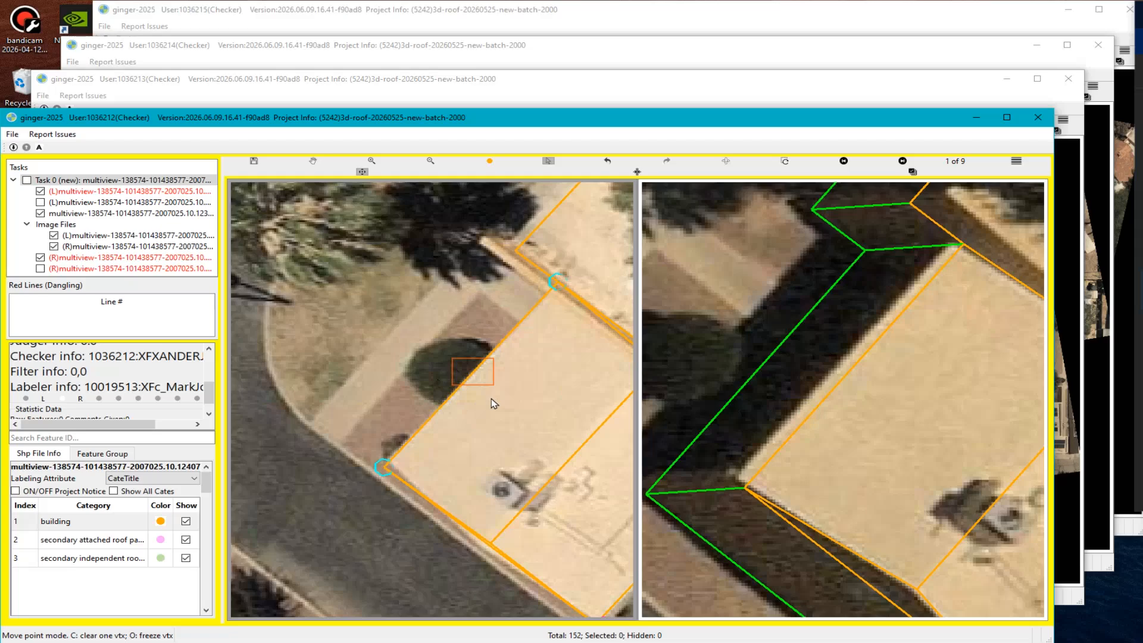
{"action": "key", "text": "Tab"}
{"action": "left_click", "coordinate": [501, 435]}
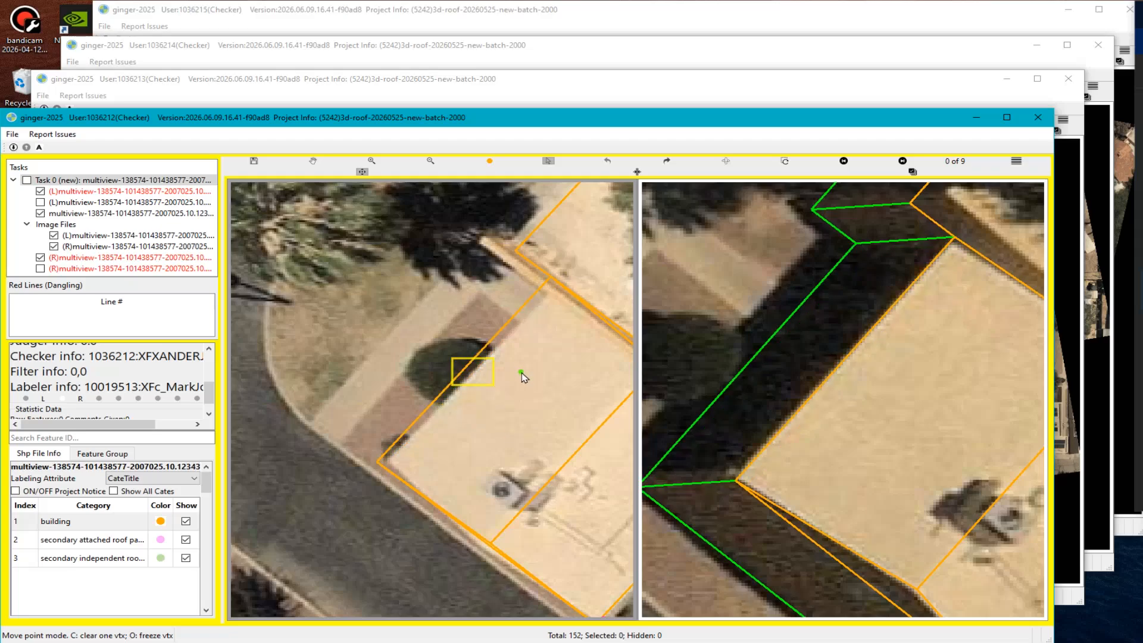
{"action": "scroll", "coordinate": [522, 373], "scroll_direction": "down", "scroll_amount": 4}
{"action": "key", "text": "Escape"}
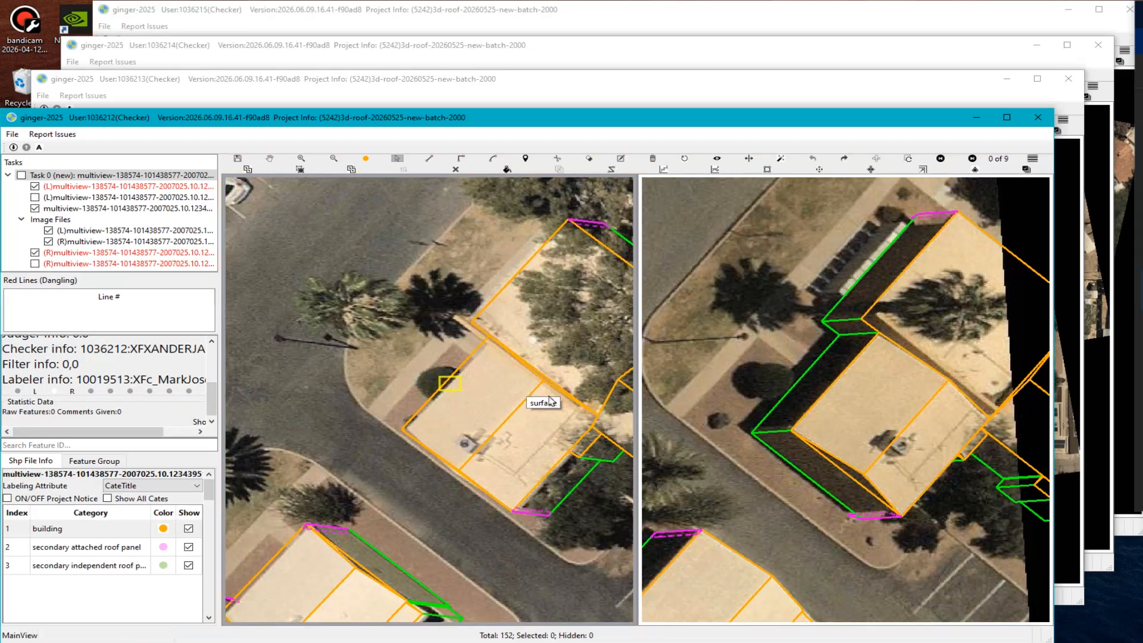
Compare the roof beside the round shrub and its neighbouring building with the imagery, with outlines hidden and shown.
{"action": "scroll", "coordinate": [546, 415], "scroll_direction": "down", "scroll_amount": 2}
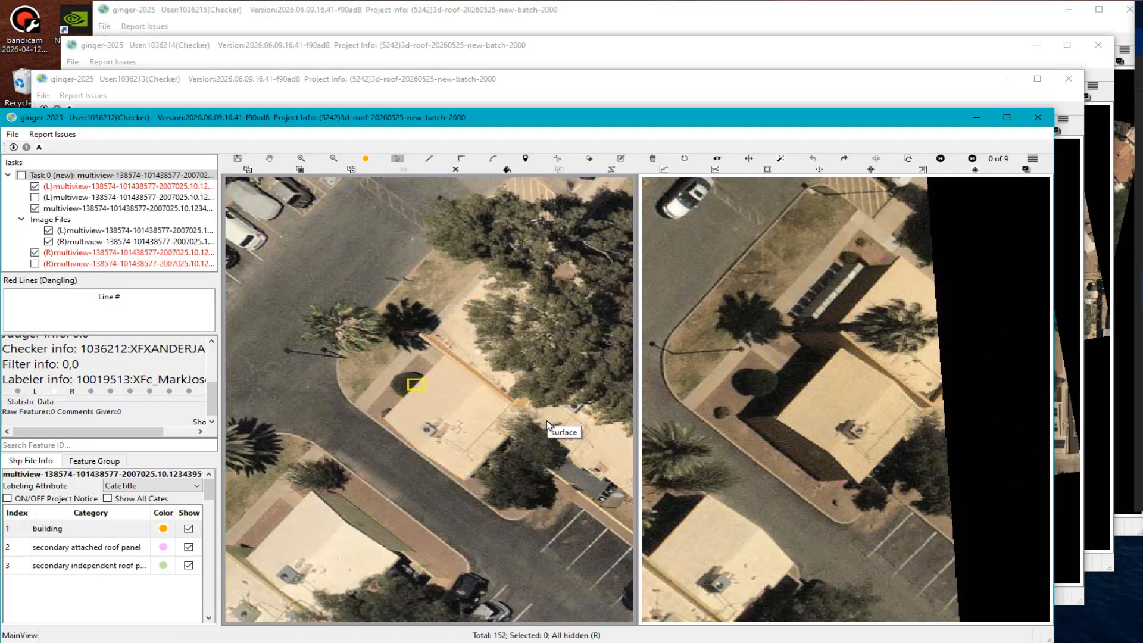
{"action": "scroll", "coordinate": [533, 417], "scroll_direction": "down", "scroll_amount": 3}
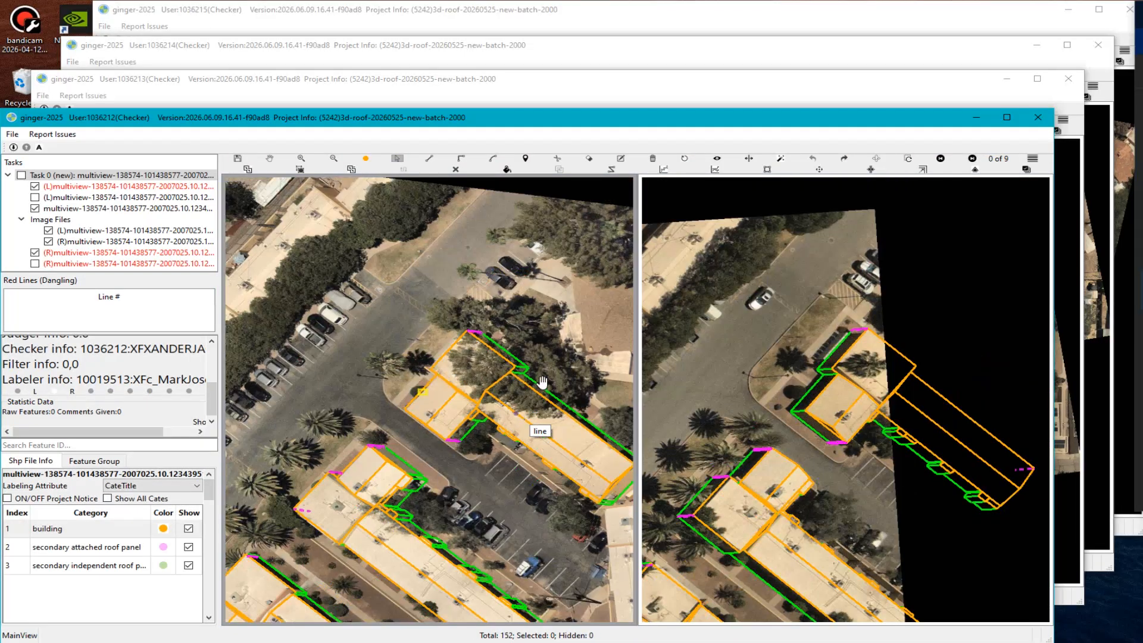
{"action": "scroll", "coordinate": [560, 411], "scroll_direction": "up", "scroll_amount": 2}
{"action": "middle_click_drag", "start_coordinate": [560, 412], "coordinate": [490, 388]}
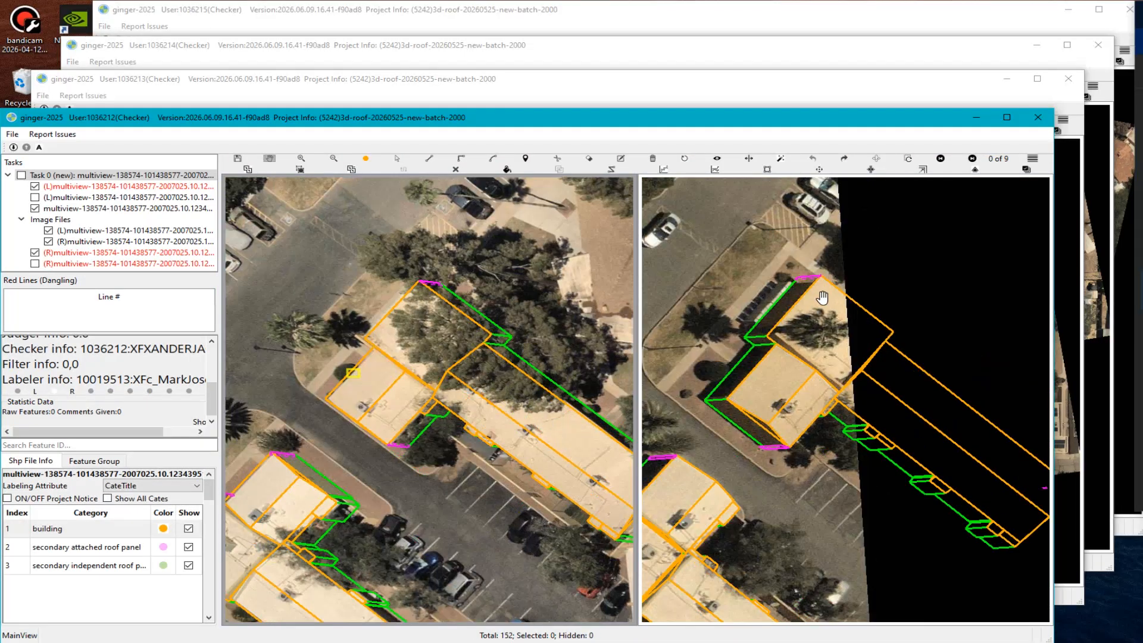
{"action": "scroll", "coordinate": [432, 397], "scroll_direction": "up", "scroll_amount": 5}
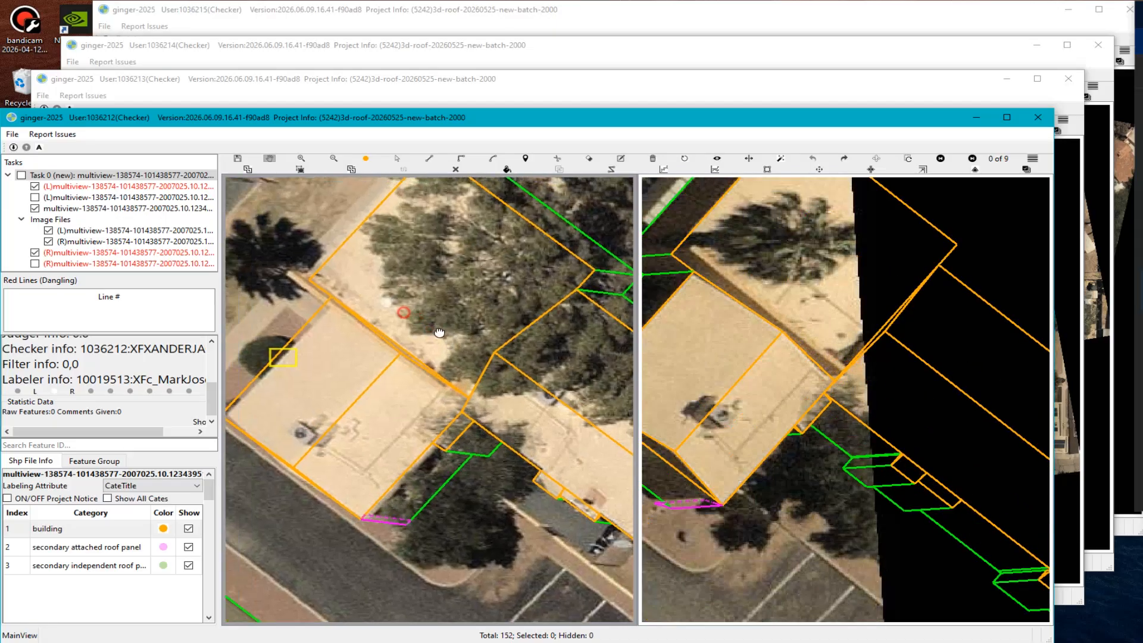
{"action": "left_click_drag", "start_coordinate": [398, 306], "coordinate": [522, 399]}
{"action": "scroll", "coordinate": [411, 321], "scroll_direction": "down", "scroll_amount": 5}
{"action": "scroll", "coordinate": [500, 386], "scroll_direction": "down", "scroll_amount": 1}
{"action": "scroll", "coordinate": [498, 391], "scroll_direction": "up", "scroll_amount": 3}
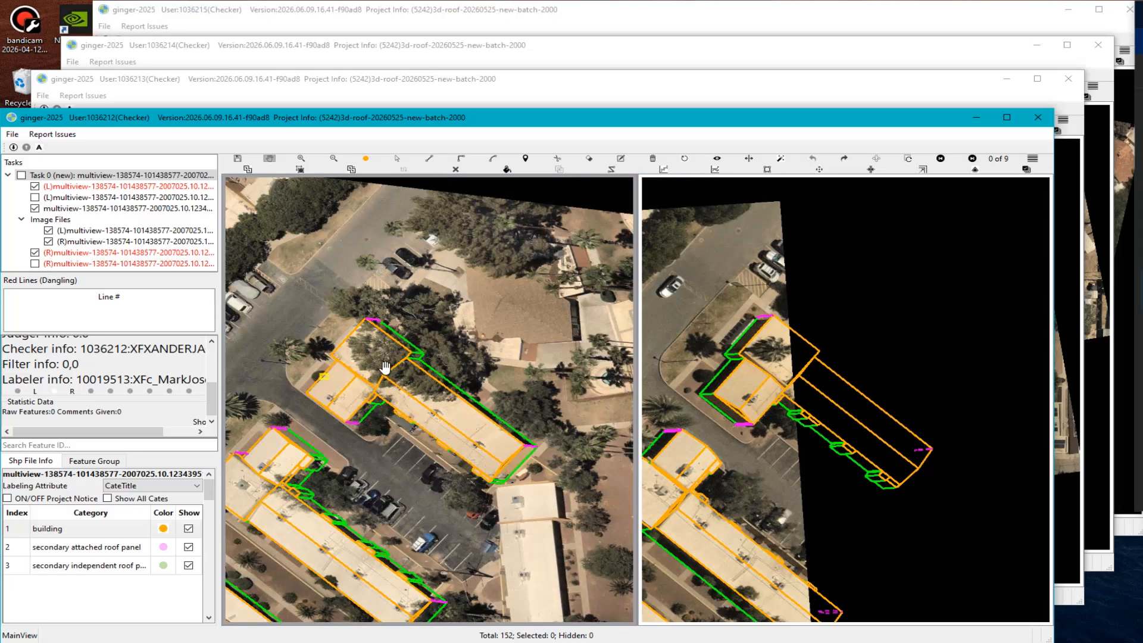
Examine the buildings' roof and wall lines as a 3D wireframe from several viewing angles.
{"action": "mouse_move", "coordinate": [386, 367]}
{"action": "middle_mouse_down"}
{"action": "mouse_move", "coordinate": [405, 339]}
{"action": "mouse_move", "coordinate": [383, 375]}
{"action": "middle_mouse_up"}
{"action": "scroll", "coordinate": [360, 436], "scroll_direction": "up", "scroll_amount": 5}
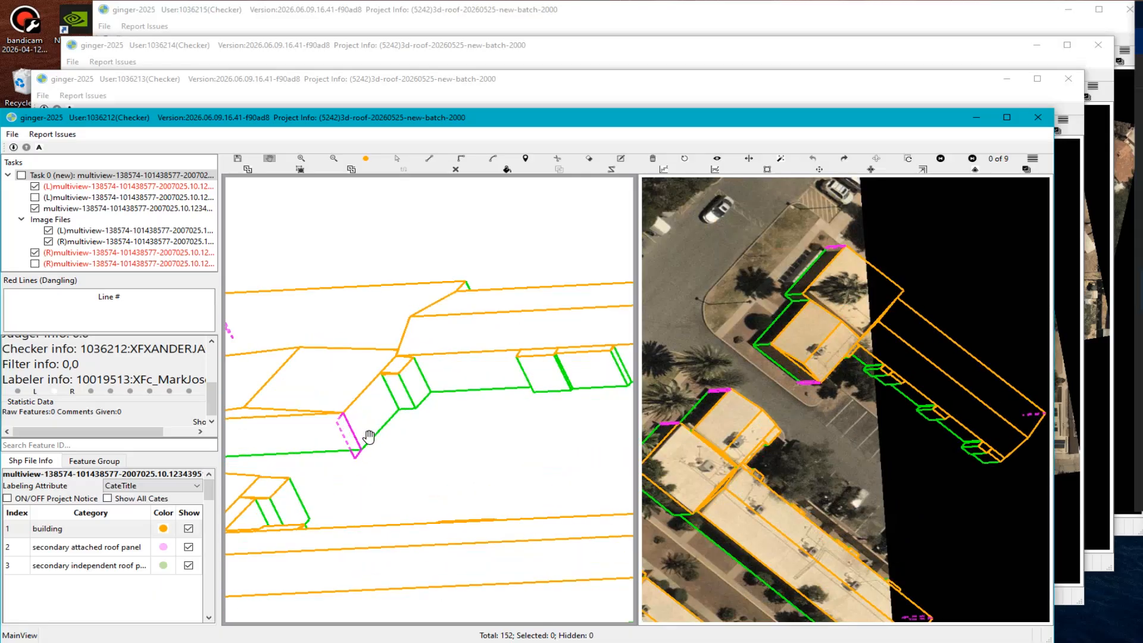
{"action": "scroll", "coordinate": [369, 436], "scroll_direction": "down", "scroll_amount": 3}
{"action": "middle_click_drag", "start_coordinate": [400, 439], "coordinate": [377, 439]}
{"action": "scroll", "coordinate": [376, 440], "scroll_direction": "down", "scroll_amount": 3}
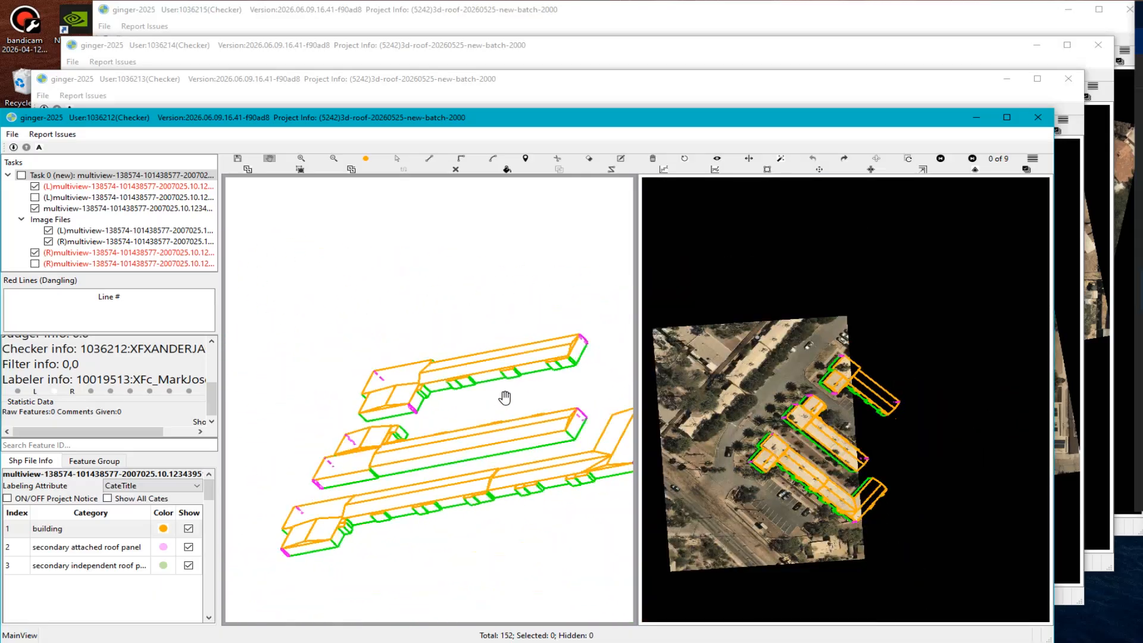
{"action": "middle_click_drag", "start_coordinate": [505, 398], "coordinate": [570, 381]}
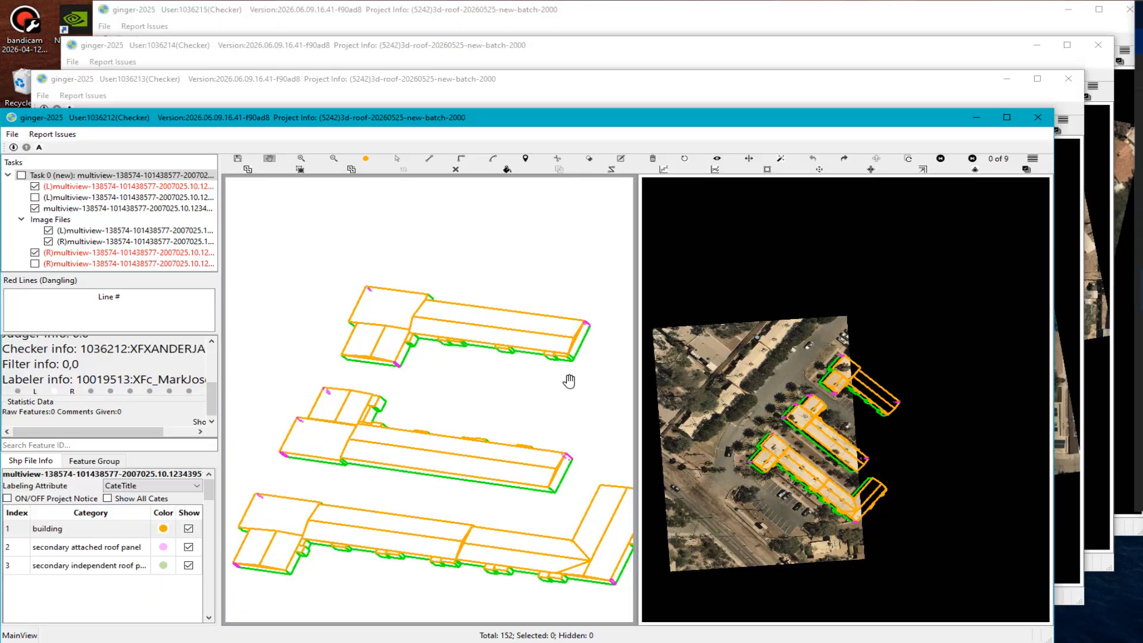
{"action": "scroll", "coordinate": [452, 324], "scroll_direction": "up", "scroll_amount": 3}
{"action": "scroll", "coordinate": [434, 323], "scroll_direction": "down", "scroll_amount": 3}
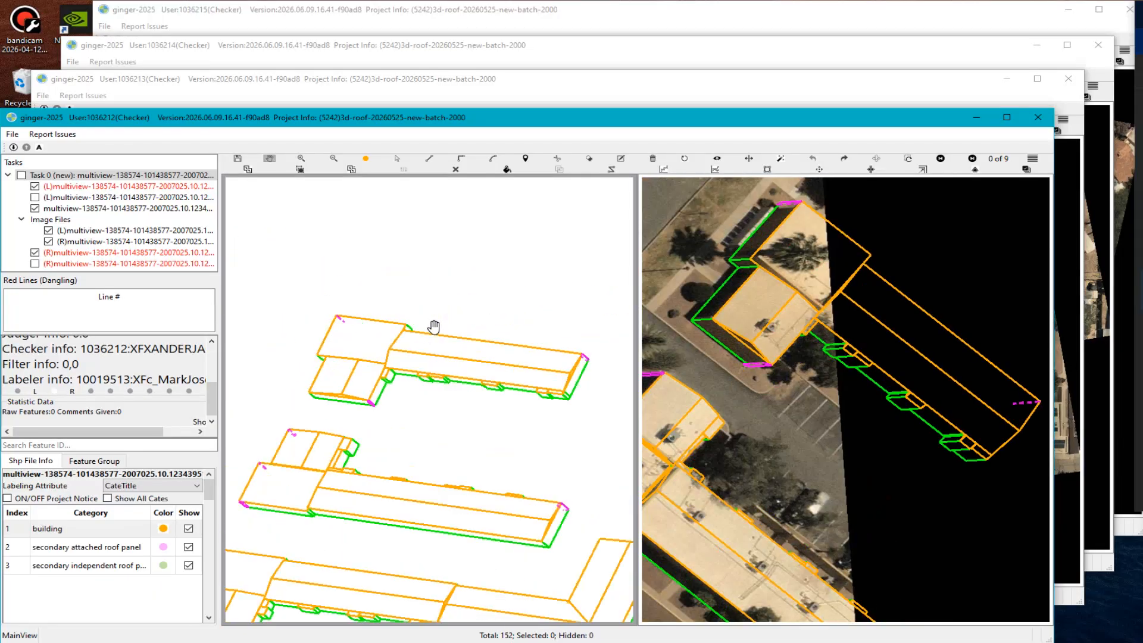
{"action": "scroll", "coordinate": [420, 344], "scroll_direction": "up", "scroll_amount": 3}
{"action": "mouse_move", "coordinate": [364, 352]}
{"action": "middle_mouse_down"}
{"action": "mouse_move", "coordinate": [383, 324]}
{"action": "mouse_move", "coordinate": [375, 309]}
{"action": "mouse_move", "coordinate": [345, 314]}
{"action": "mouse_move", "coordinate": [377, 364]}
{"action": "middle_mouse_up"}
{"action": "scroll", "coordinate": [534, 416], "scroll_direction": "down", "scroll_amount": 5}
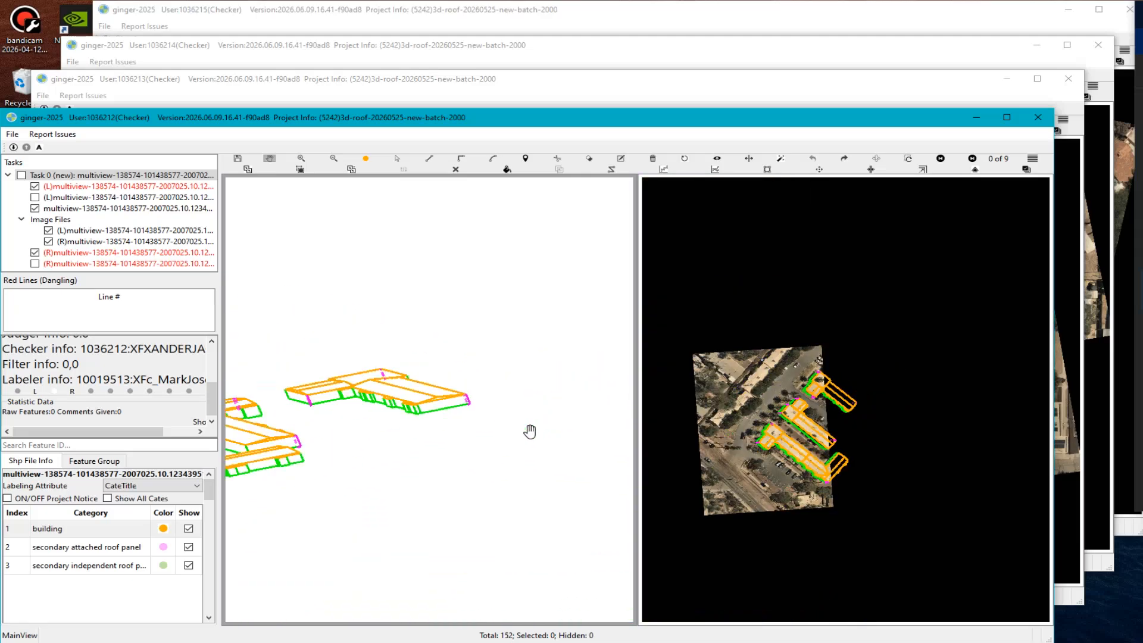
Mark the isolated building's wall heights near its magenta lines with three short red strokes on a temporary screen capture.
{"action": "key", "text": "Print"}
{"action": "left_click_drag", "start_coordinate": [255, 313], "coordinate": [564, 506]}
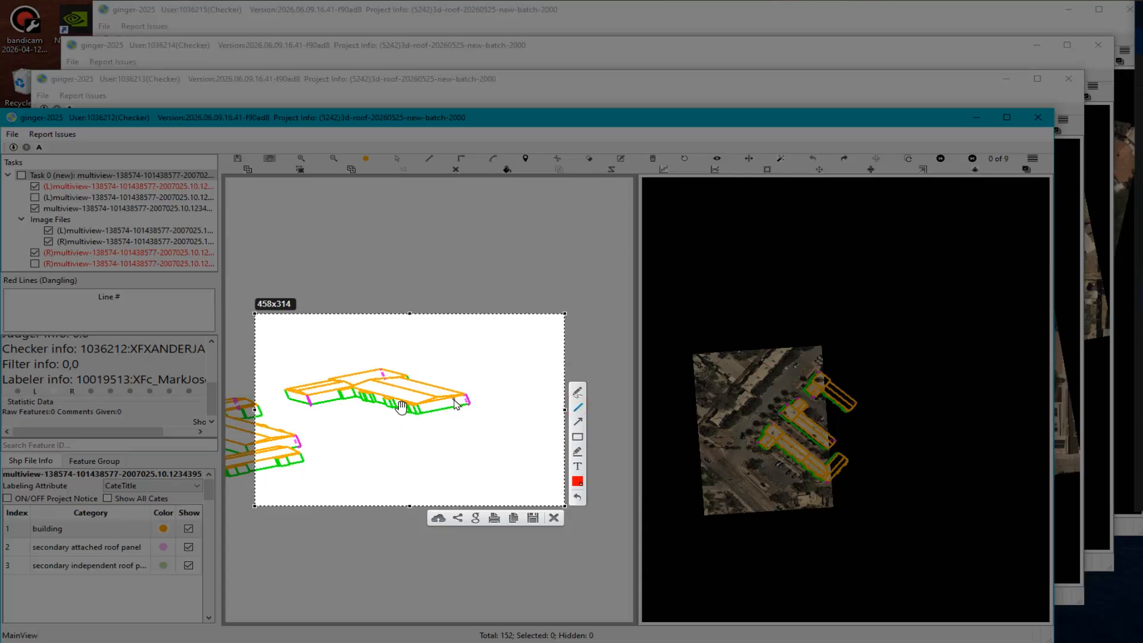
{"action": "left_click_drag", "start_coordinate": [454, 399], "coordinate": [458, 409]}
{"action": "left_click_drag", "start_coordinate": [320, 397], "coordinate": [323, 403]}
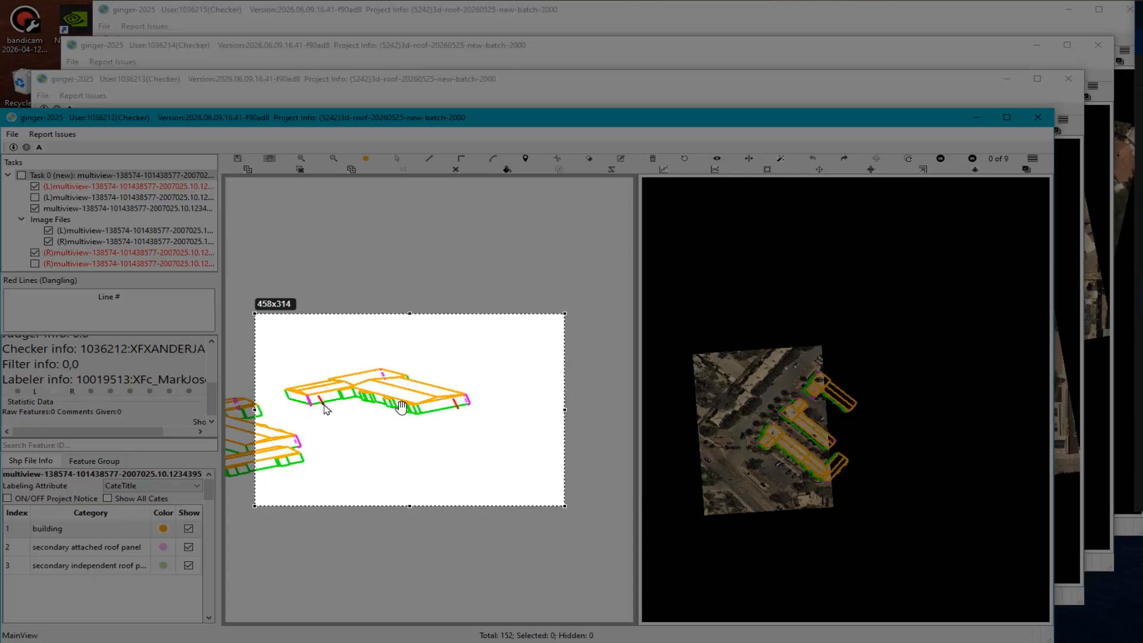
{"action": "left_click_drag", "start_coordinate": [380, 369], "coordinate": [382, 380]}
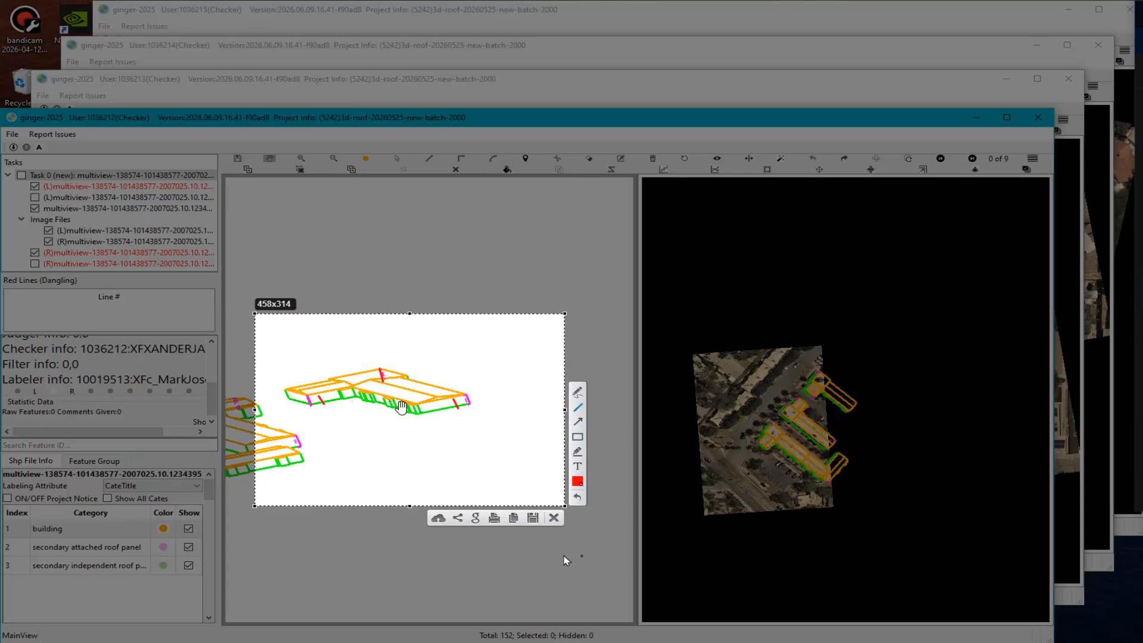
{"action": "left_click", "coordinate": [553, 518]}
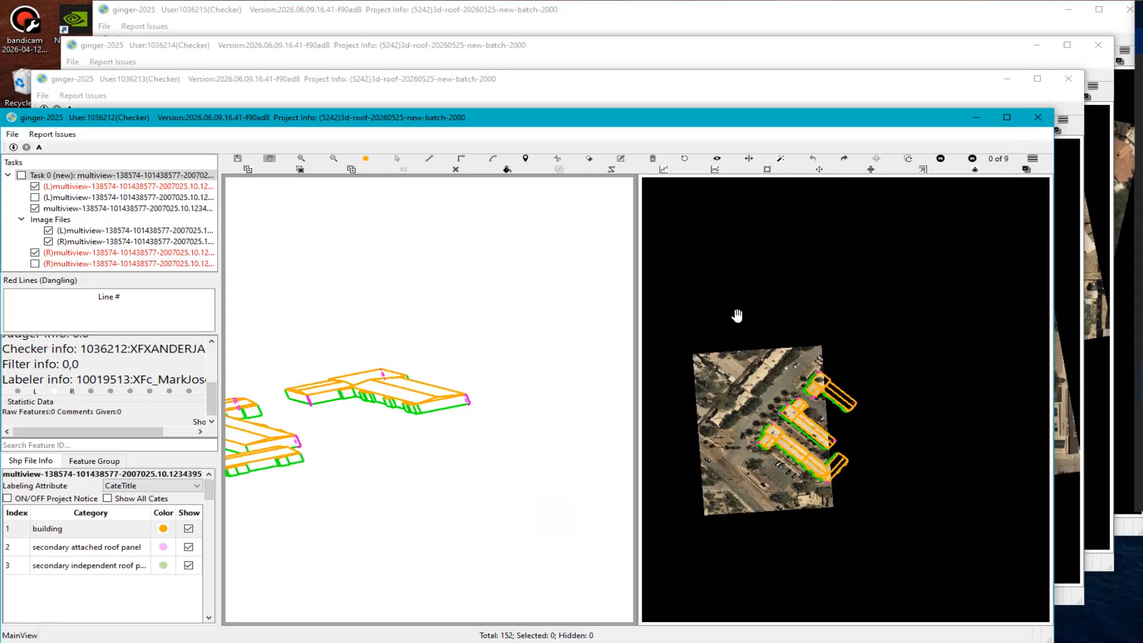
{"action": "key", "text": "Escape"}
Compare the tree-covered roof and the adjoining roof across images, with their outlines hidden and shown.
{"action": "scroll", "coordinate": [440, 486], "scroll_direction": "up", "scroll_amount": 10}
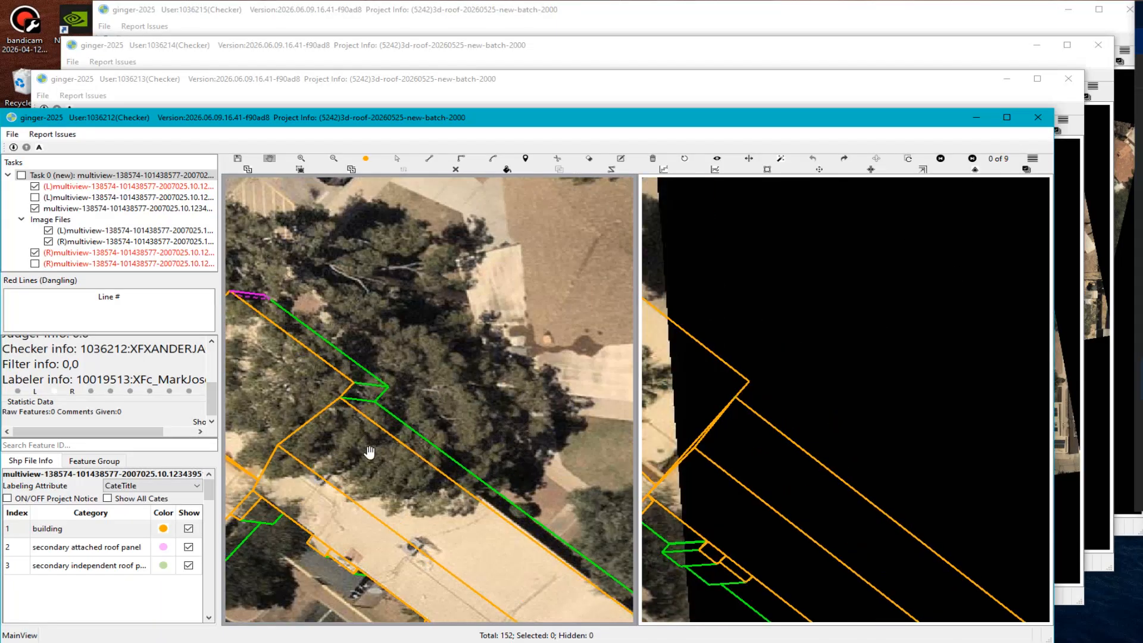
{"action": "left_click_drag", "start_coordinate": [247, 299], "coordinate": [417, 220]}
{"action": "scroll", "coordinate": [432, 402], "scroll_direction": "down", "scroll_amount": 2}
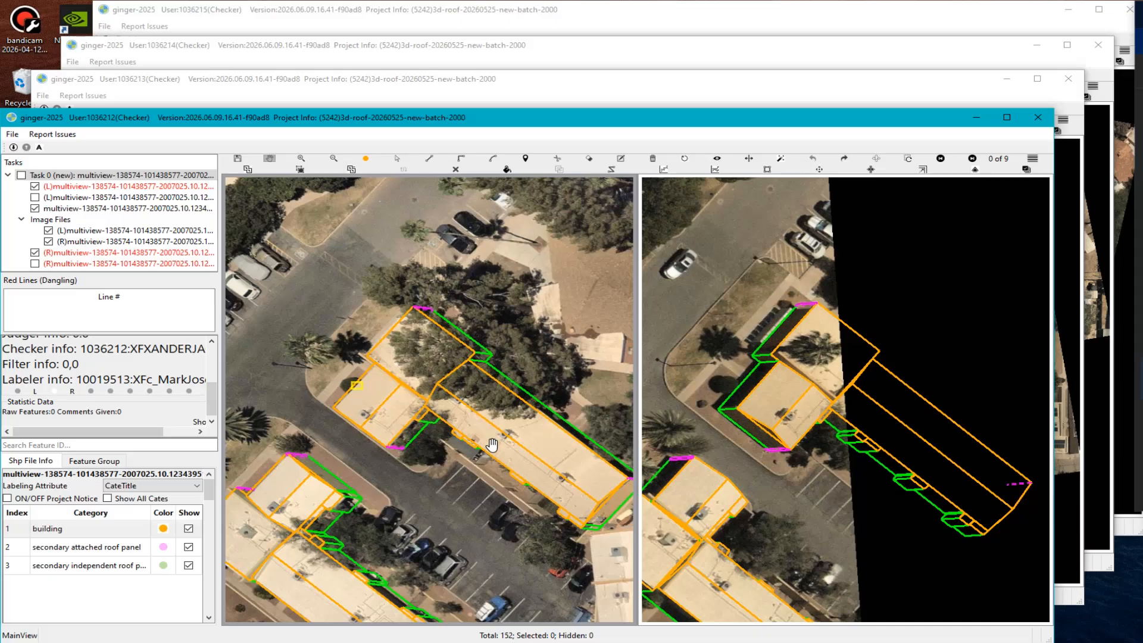
{"action": "key", "text": "r"}
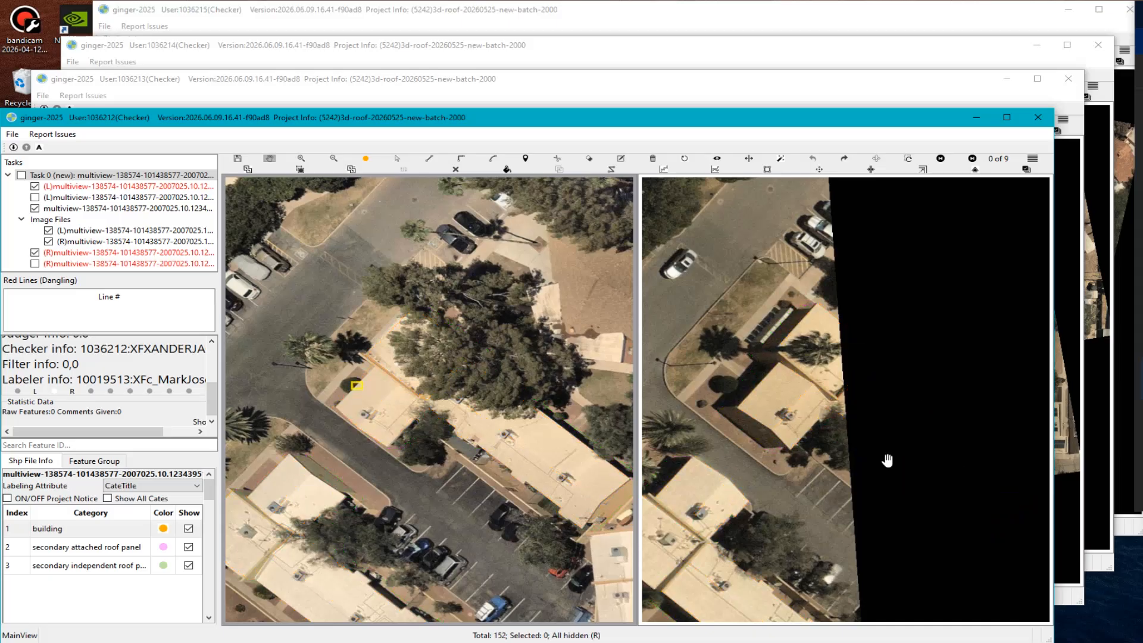
{"action": "key", "text": "Tab"}
{"action": "scroll", "coordinate": [810, 369], "scroll_direction": "up", "scroll_amount": 4}
{"action": "scroll", "coordinate": [820, 391], "scroll_direction": "down", "scroll_amount": 2}
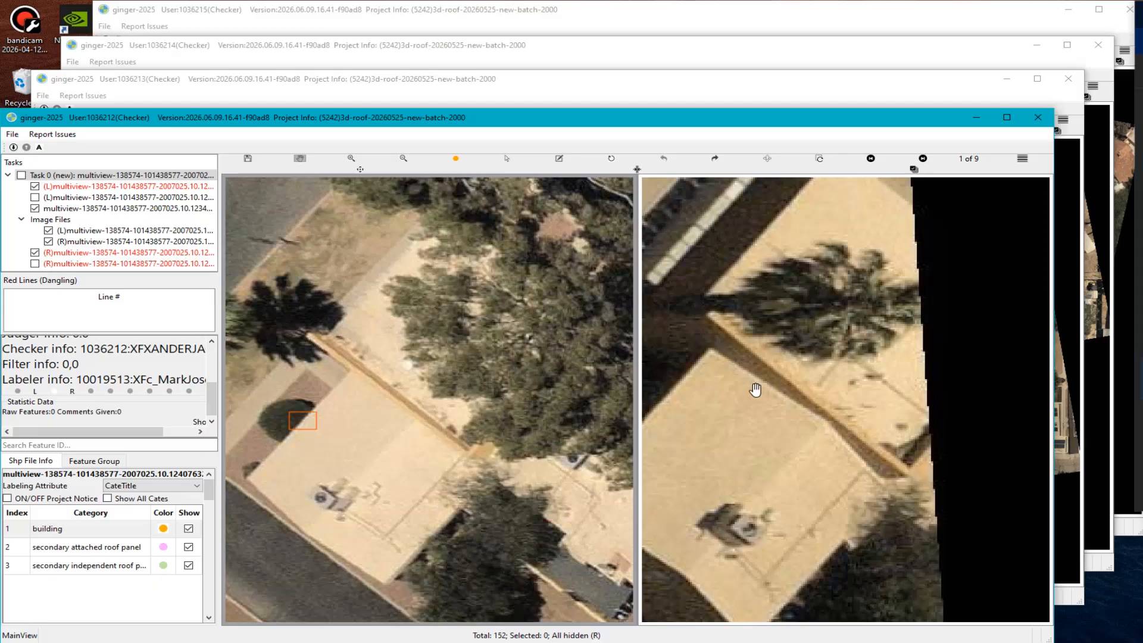
{"action": "key", "text": "r"}
{"action": "scroll", "coordinate": [788, 386], "scroll_direction": "up", "scroll_amount": 2}
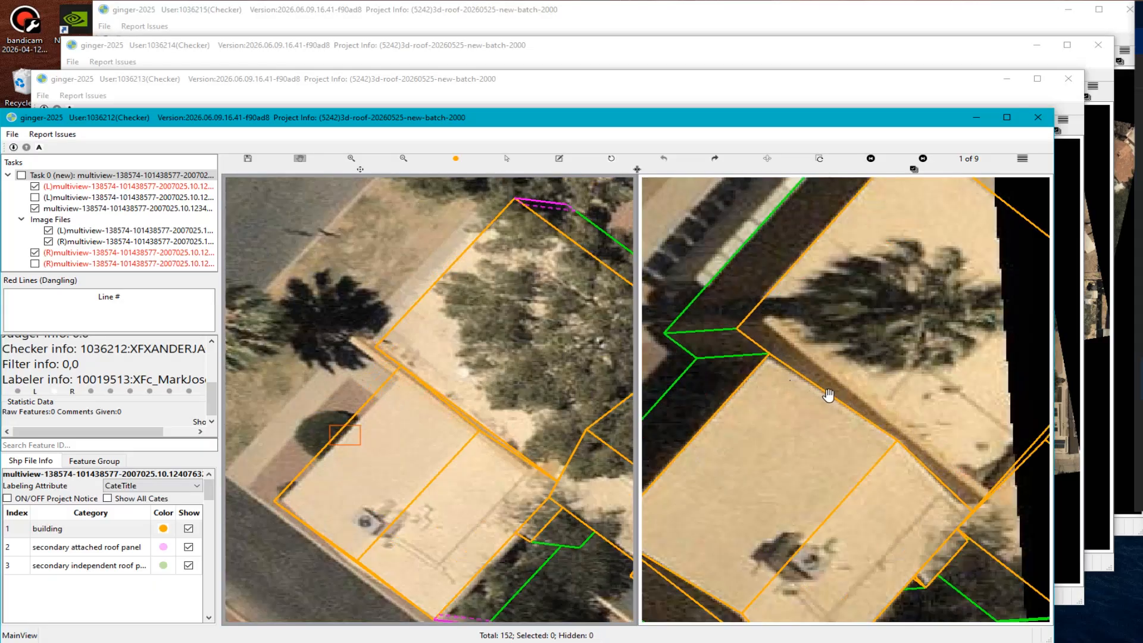
Trace the palm-shaded roof's edges and the gap to the adjoining roof in red on a temporary screen capture.
{"action": "key", "text": "Print"}
{"action": "left_click_drag", "start_coordinate": [547, 148], "coordinate": [1128, 620]}
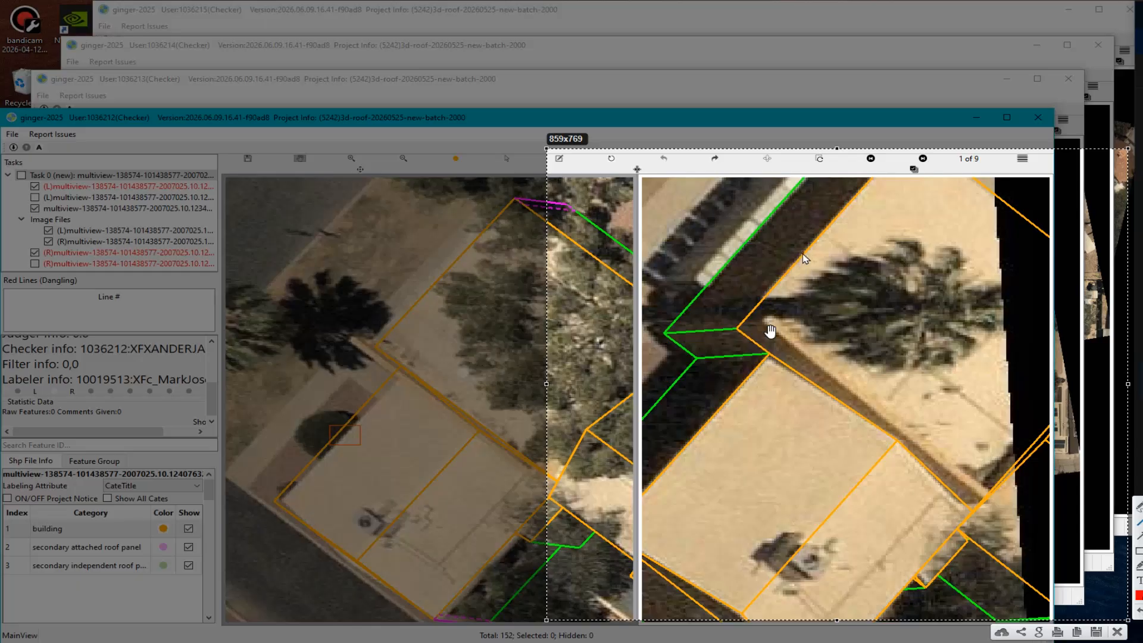
{"action": "mouse_move", "coordinate": [802, 254]}
{"action": "left_mouse_down"}
{"action": "mouse_move", "coordinate": [738, 328]}
{"action": "mouse_move", "coordinate": [769, 322]}
{"action": "mouse_move", "coordinate": [984, 500]}
{"action": "mouse_move", "coordinate": [972, 510]}
{"action": "left_mouse_up"}
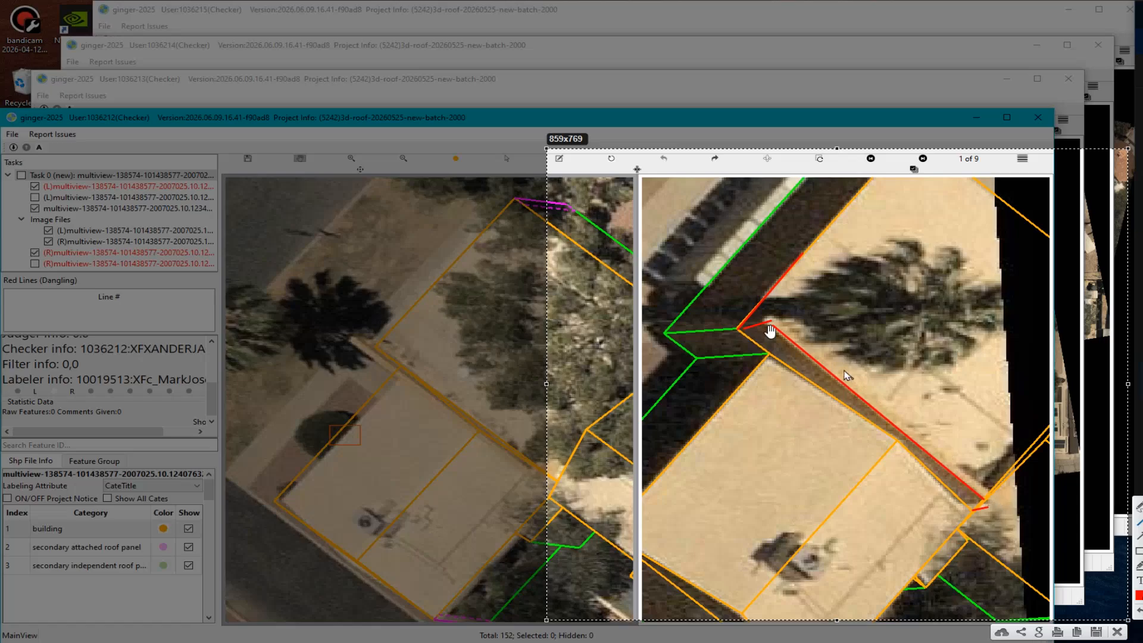
{"action": "left_click_drag", "start_coordinate": [777, 319], "coordinate": [998, 502]}
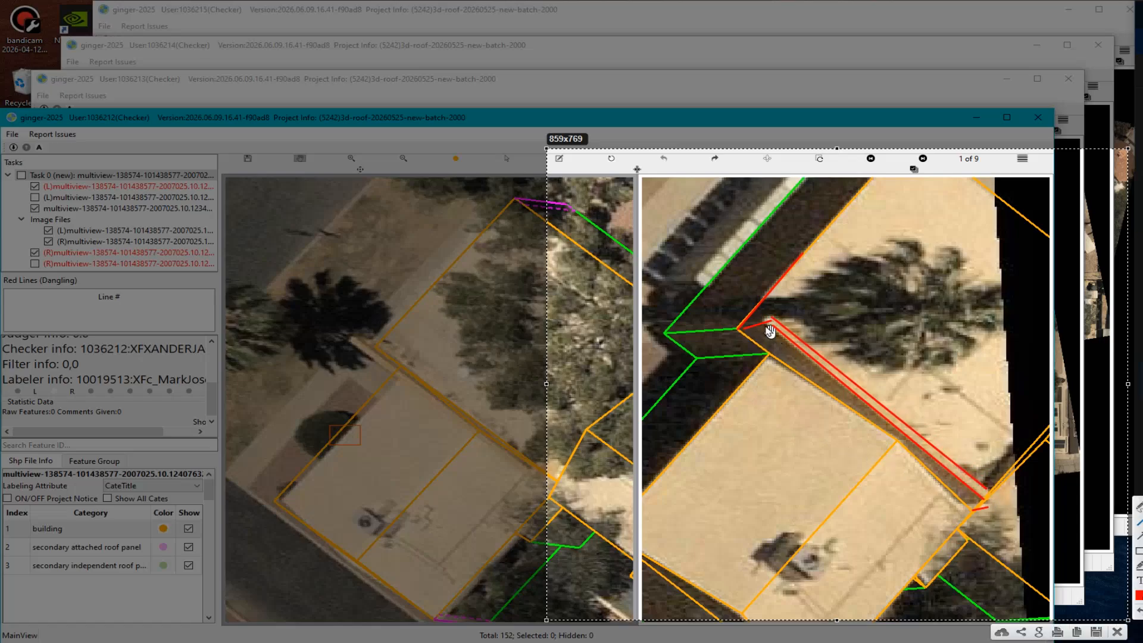
{"action": "left_click_drag", "start_coordinate": [769, 327], "coordinate": [653, 319]}
{"action": "left_click_drag", "start_coordinate": [861, 196], "coordinate": [746, 326]}
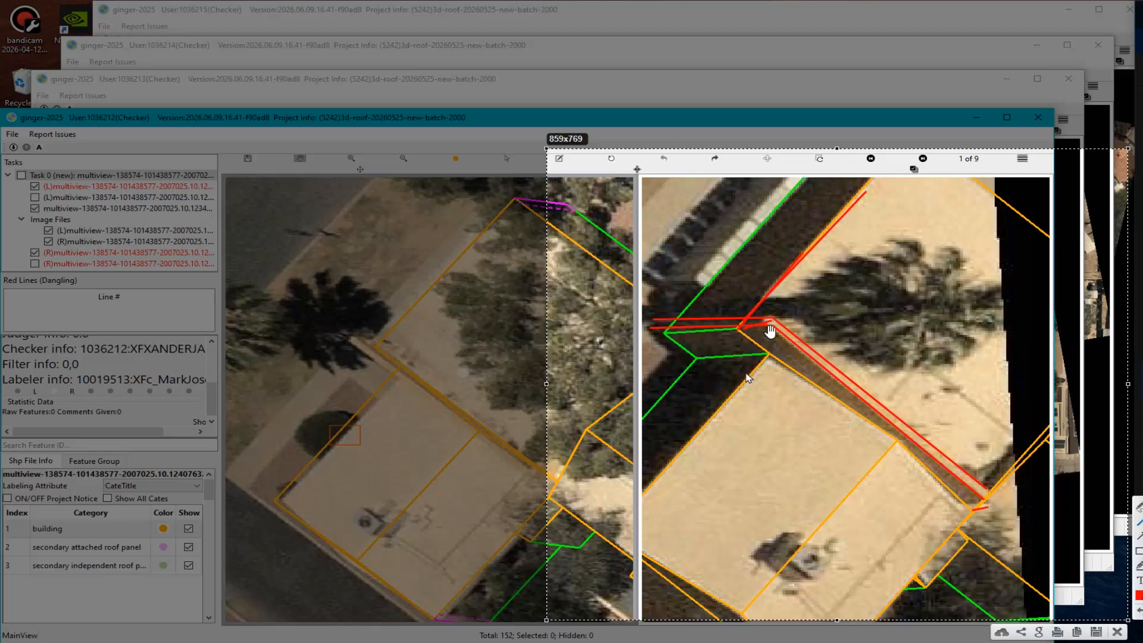
{"action": "left_click_drag", "start_coordinate": [704, 426], "coordinate": [771, 358]}
{"action": "left_click", "coordinate": [1117, 632]}
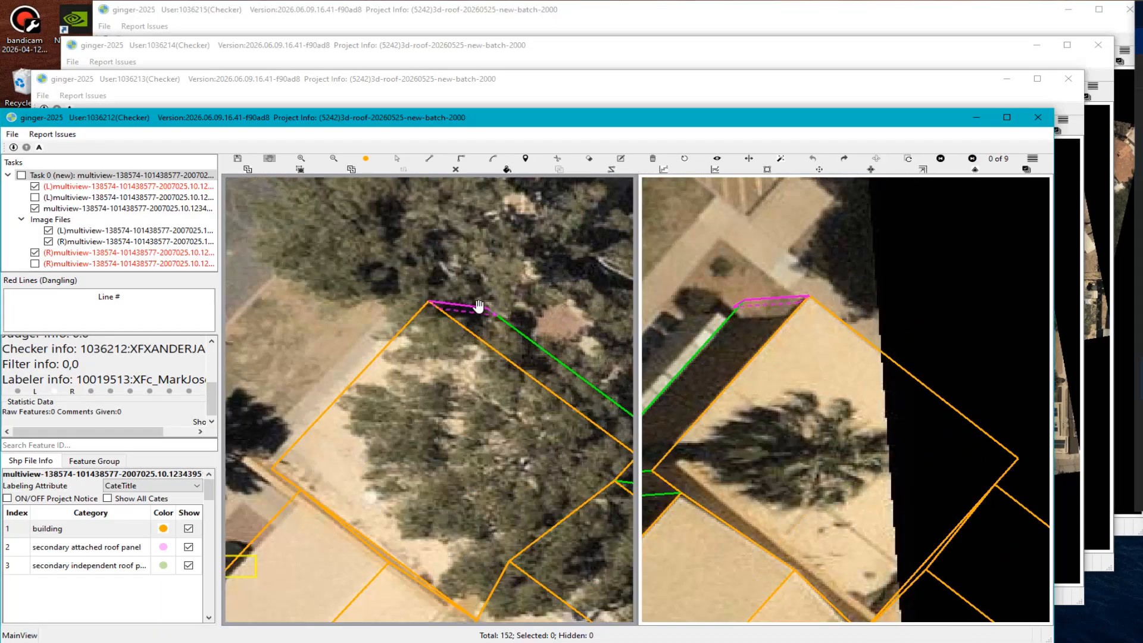
Examine the long parking-lot building's roof end and its small projecting panels, with the outlines hidden and shown.
{"action": "scroll", "coordinate": [479, 314], "scroll_direction": "down", "scroll_amount": 2}
{"action": "left_click_drag", "start_coordinate": [606, 517], "coordinate": [553, 402]}
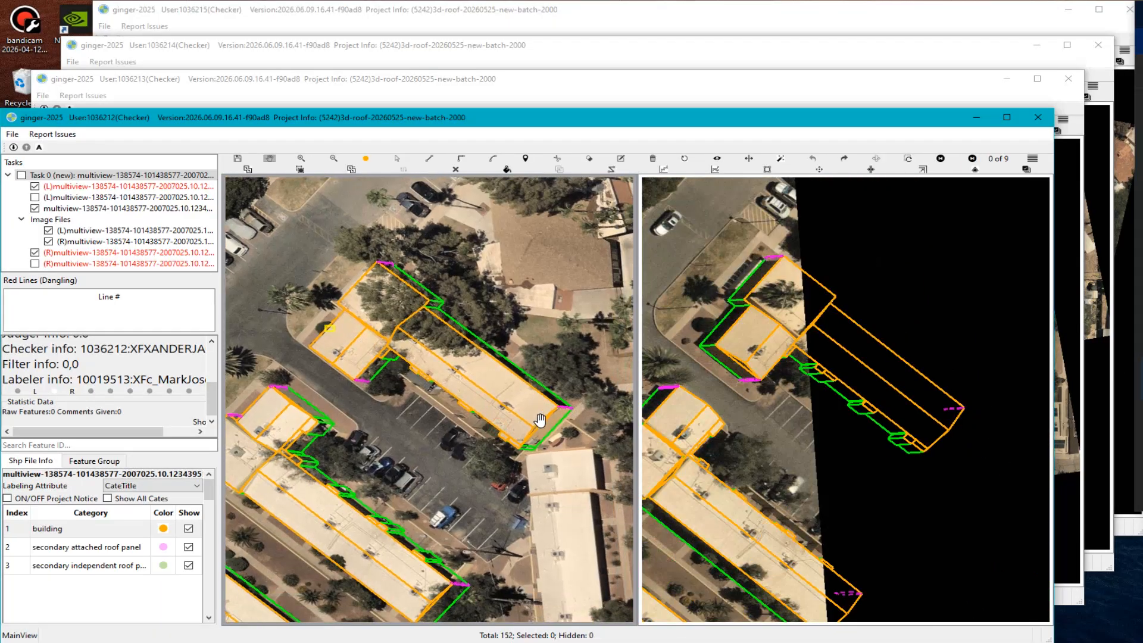
{"action": "scroll", "coordinate": [540, 420], "scroll_direction": "up", "scroll_amount": 3}
{"action": "left_click_drag", "start_coordinate": [397, 429], "coordinate": [479, 407]}
{"action": "key", "text": "r"}
{"action": "scroll", "coordinate": [551, 460], "scroll_direction": "up", "scroll_amount": 1}
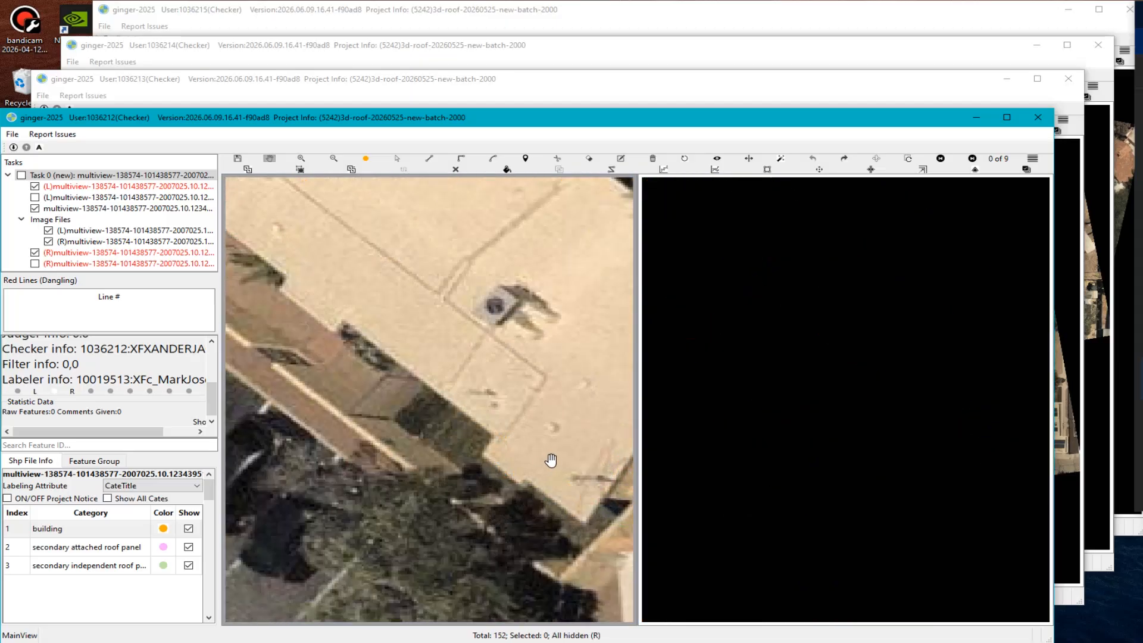
{"action": "key", "text": "r"}
{"action": "left_click", "coordinate": [553, 457]}
{"action": "scroll", "coordinate": [555, 449], "scroll_direction": "down", "scroll_amount": 2}
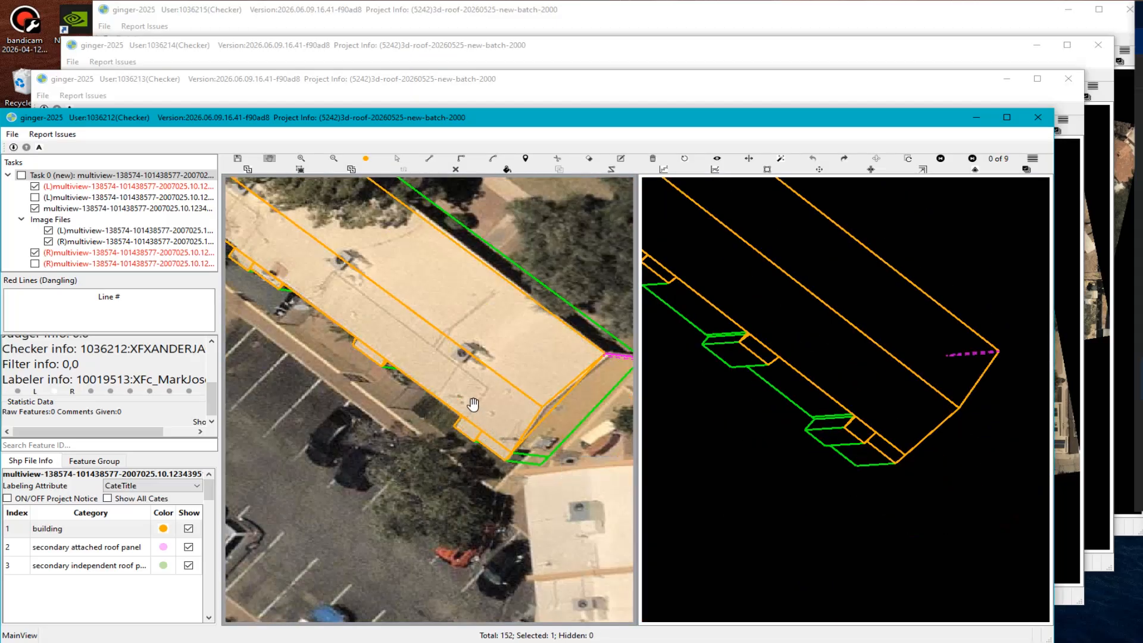
{"action": "scroll", "coordinate": [395, 401], "scroll_direction": "up", "scroll_amount": 1}
{"action": "scroll", "coordinate": [466, 409], "scroll_direction": "down", "scroll_amount": 3}
{"action": "left_click", "coordinate": [394, 402]}
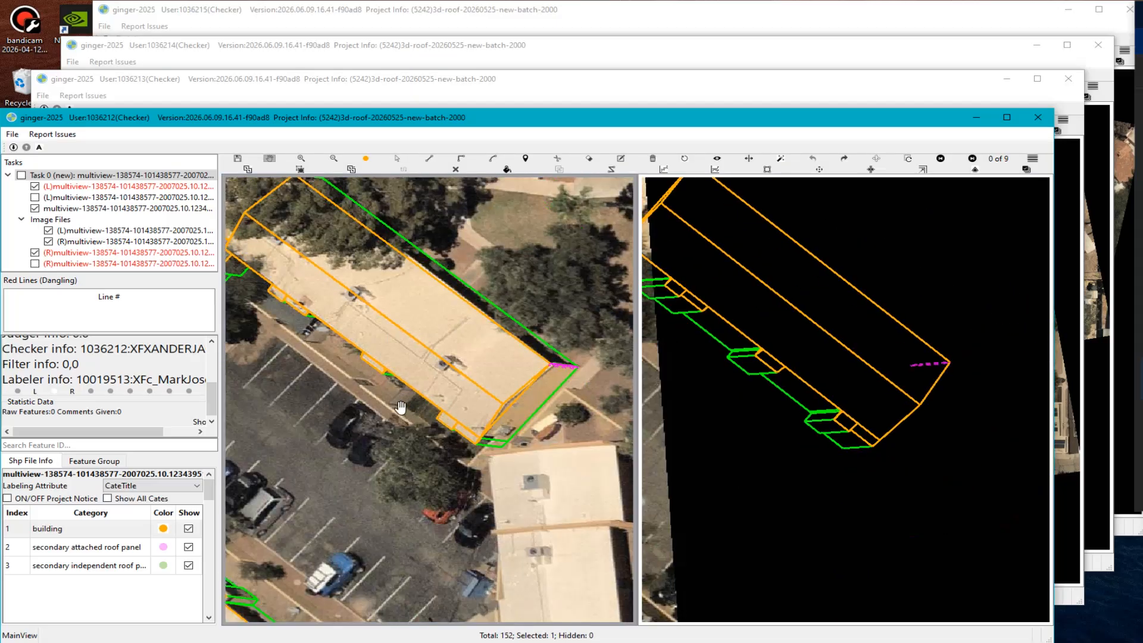
Add a "merge surfaces" comment on the small adjoining panels at the long roof's end beside the parking-lot tree.
{"action": "scroll", "coordinate": [428, 418], "scroll_direction": "up", "scroll_amount": 4}
{"action": "scroll", "coordinate": [504, 430], "scroll_direction": "up", "scroll_amount": 1}
{"action": "key", "text": "c"}
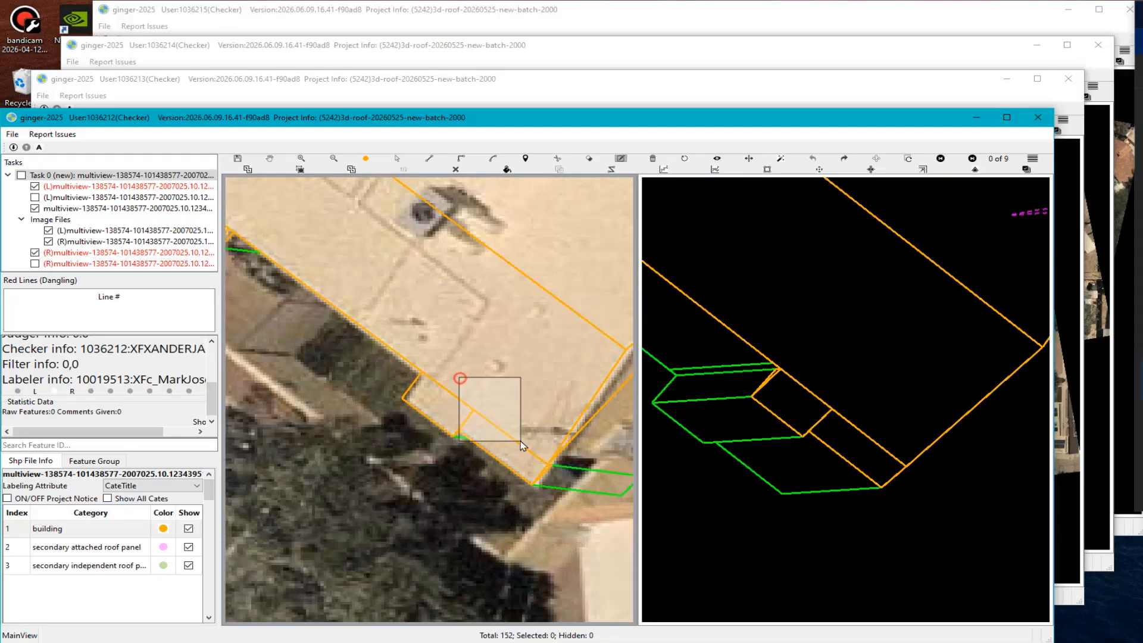
{"action": "left_click_drag", "start_coordinate": [459, 377], "coordinate": [497, 424]}
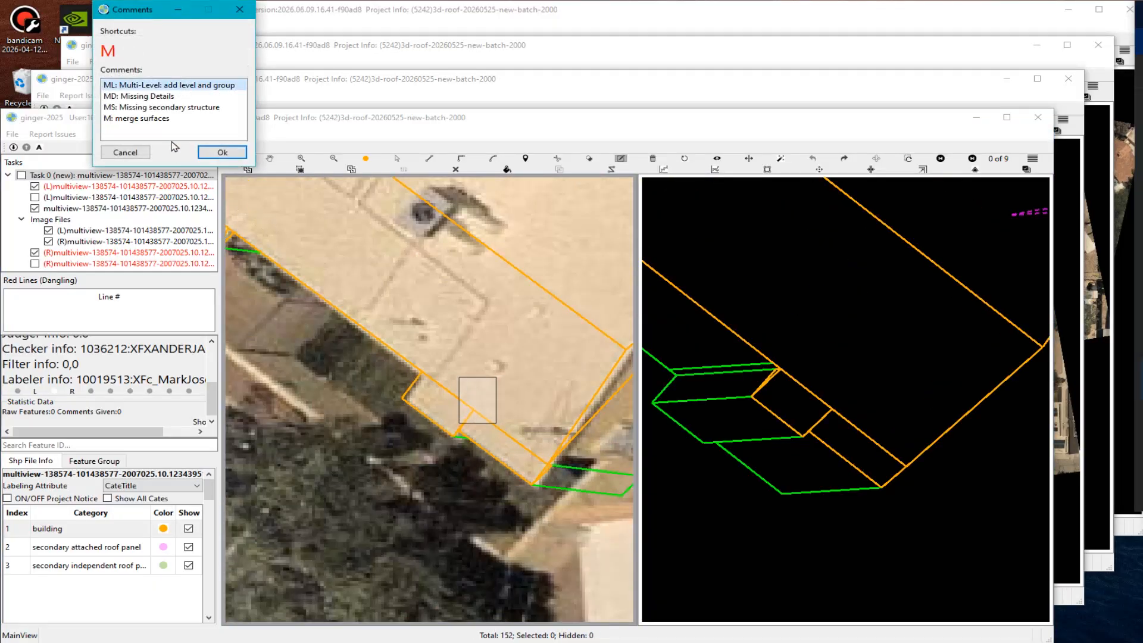
{"action": "left_click", "coordinate": [190, 118]}
{"action": "left_click", "coordinate": [222, 152]}
{"action": "scroll", "coordinate": [521, 399], "scroll_direction": "down", "scroll_amount": 2}
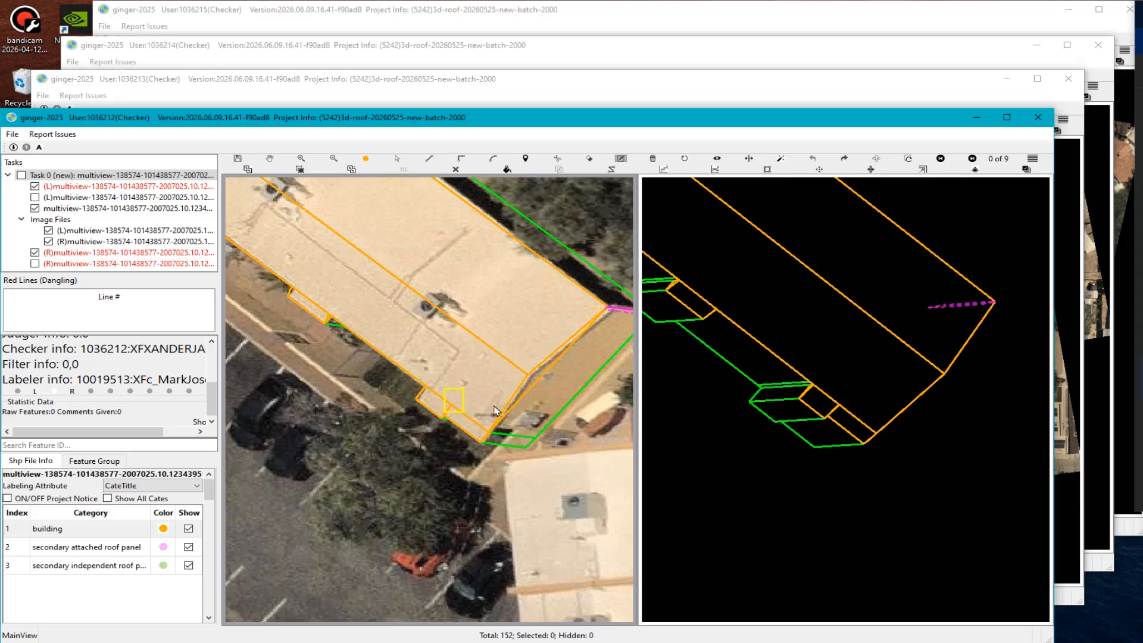
{"action": "key", "text": "Escape"}
Select the long roof's small projecting edge panels to inspect their features, and bring up the task's comment list.
{"action": "scroll", "coordinate": [495, 410], "scroll_direction": "up", "scroll_amount": 3}
{"action": "left_click", "coordinate": [556, 419]}
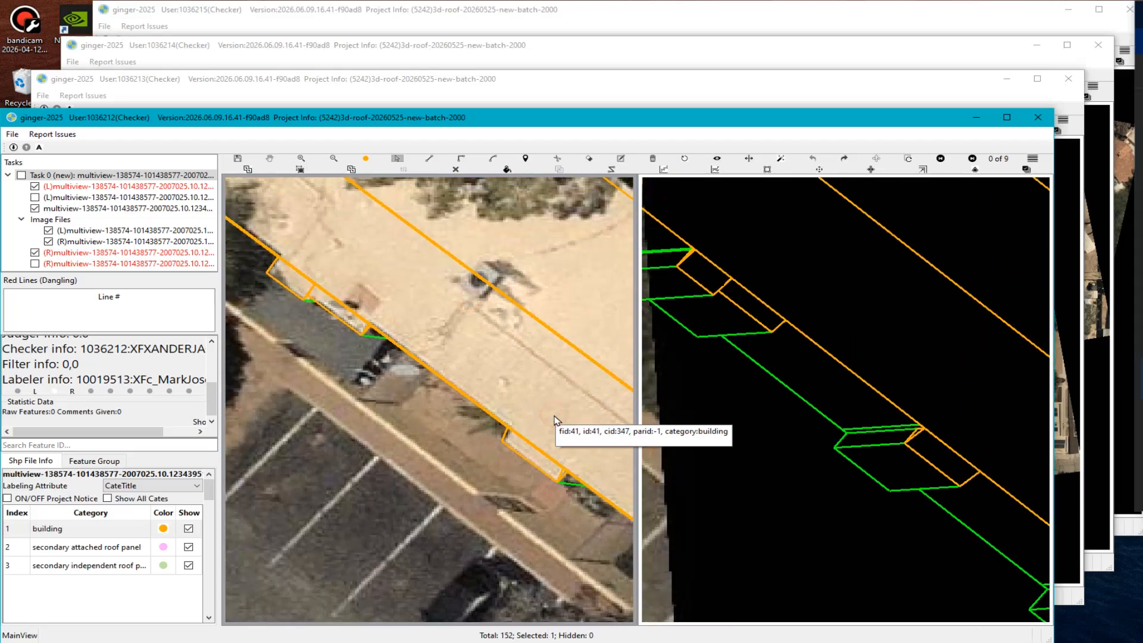
{"action": "scroll", "coordinate": [512, 441], "scroll_direction": "up", "scroll_amount": 2}
{"action": "middle_click_drag", "start_coordinate": [513, 441], "coordinate": [505, 429]}
{"action": "left_click_drag", "start_coordinate": [426, 421], "coordinate": [571, 489]}
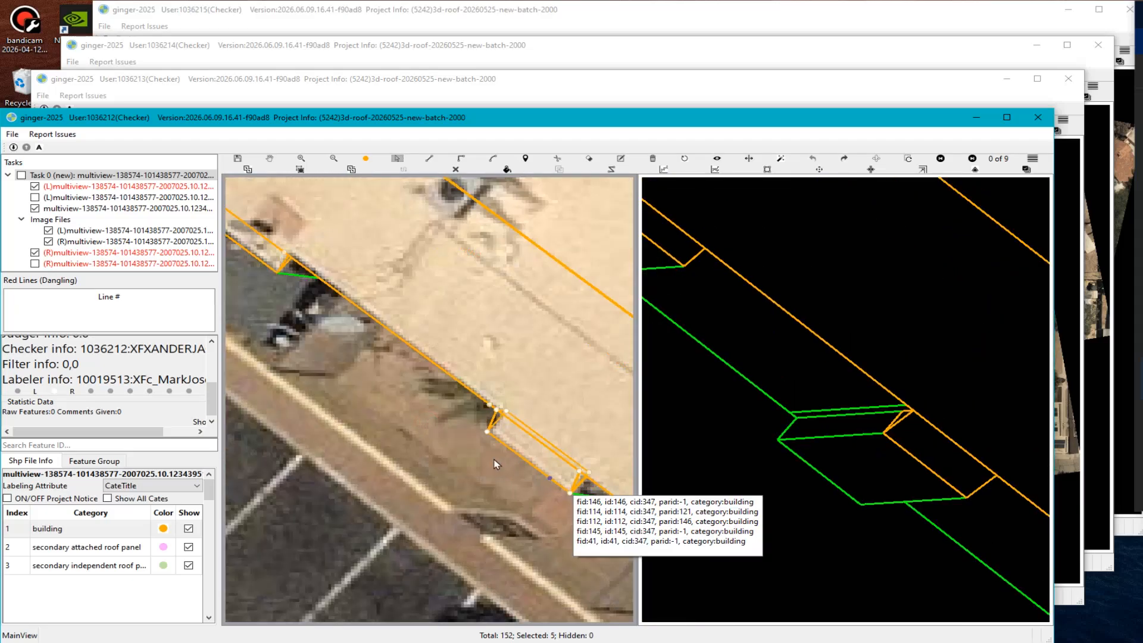
{"action": "middle_click_drag", "start_coordinate": [245, 253], "coordinate": [308, 351]}
{"action": "scroll", "coordinate": [355, 387], "scroll_direction": "down", "scroll_amount": 1}
{"action": "middle_click", "coordinate": [356, 387]}
{"action": "left_click_drag", "start_coordinate": [287, 327], "coordinate": [393, 374]}
{"action": "middle_click", "coordinate": [293, 456]}
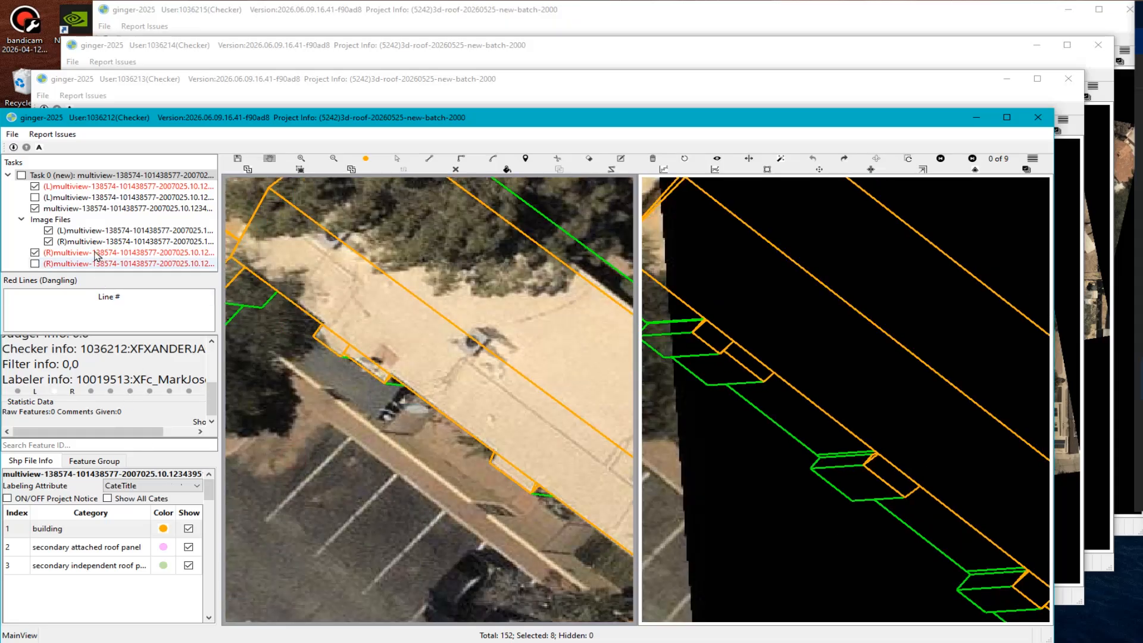
{"action": "left_click", "coordinate": [122, 208]}
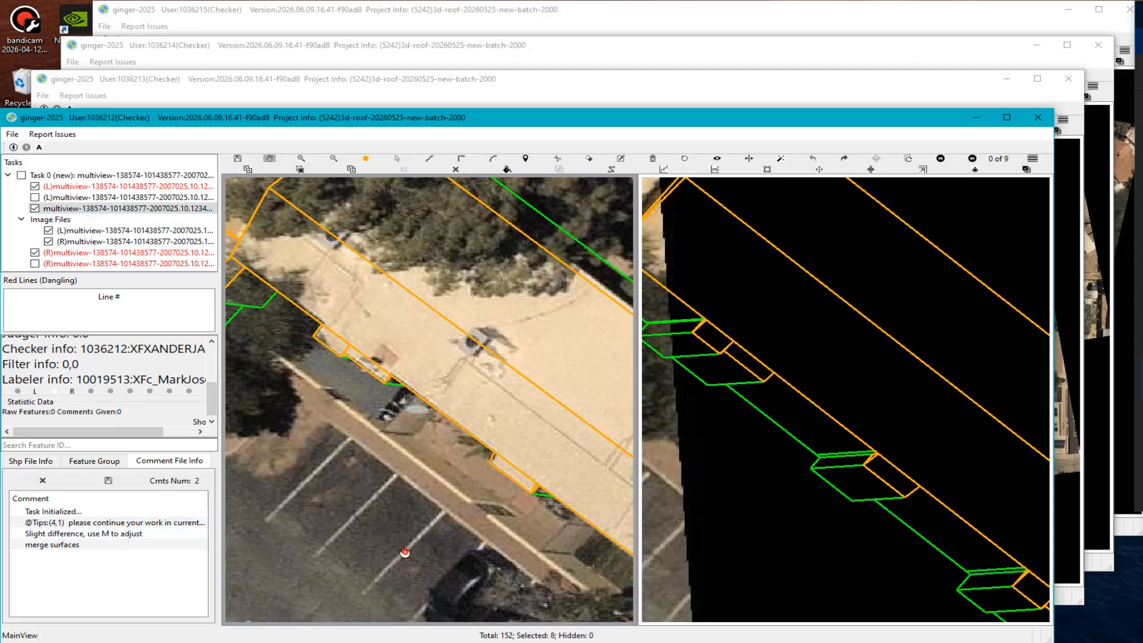
Check the middle building's roof against the imagery and add a "merge surfaces" comment on the small projection along its parking-side edge.
{"action": "scroll", "coordinate": [397, 552], "scroll_direction": "down", "scroll_amount": 6}
{"action": "scroll", "coordinate": [387, 484], "scroll_direction": "up", "scroll_amount": 2}
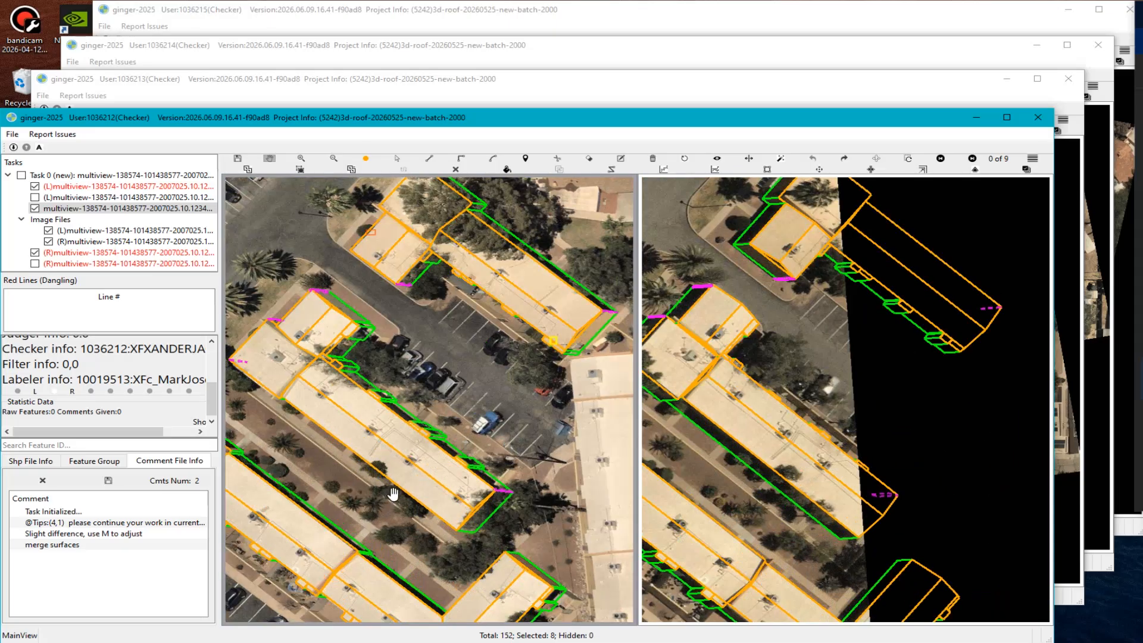
{"action": "scroll", "coordinate": [470, 511], "scroll_direction": "up", "scroll_amount": 4}
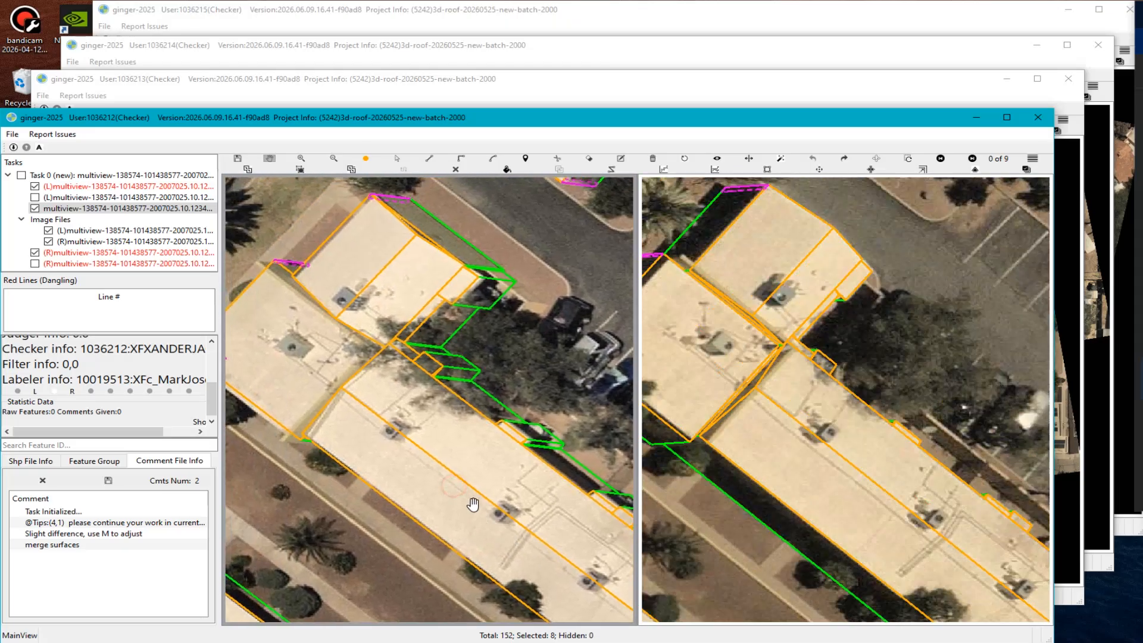
{"action": "key", "text": "h"}
{"action": "scroll", "coordinate": [537, 499], "scroll_direction": "down", "scroll_amount": 2}
{"action": "scroll", "coordinate": [517, 472], "scroll_direction": "up", "scroll_amount": 5}
{"action": "key", "text": "h"}
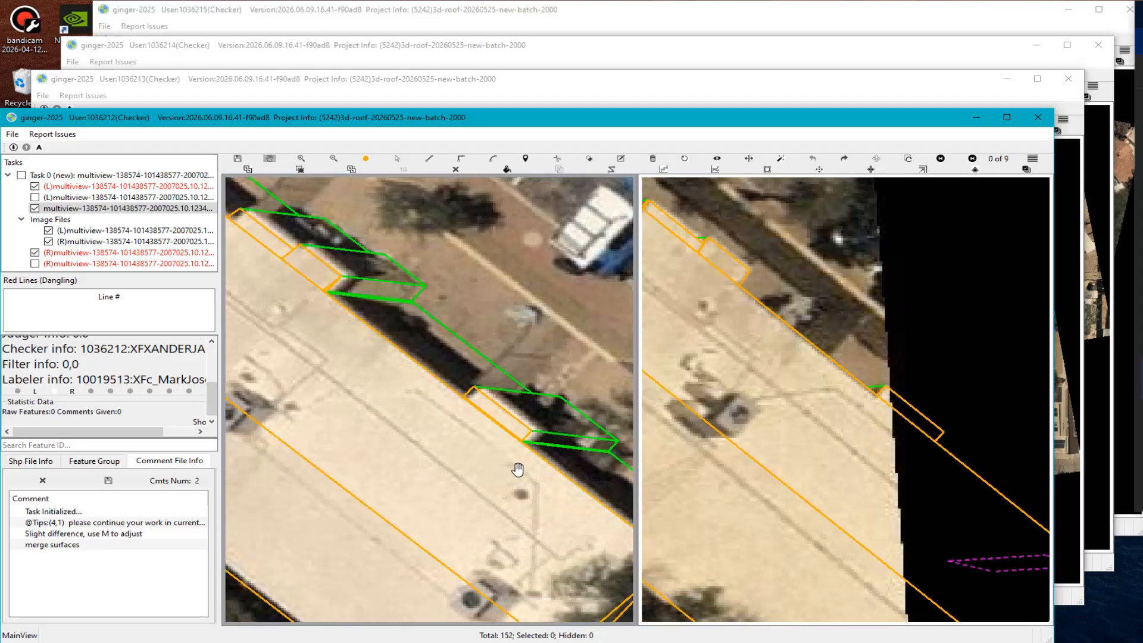
{"action": "key", "text": "Escape"}
{"action": "key", "text": "m"}
{"action": "left_click_drag", "start_coordinate": [470, 414], "coordinate": [511, 432]}
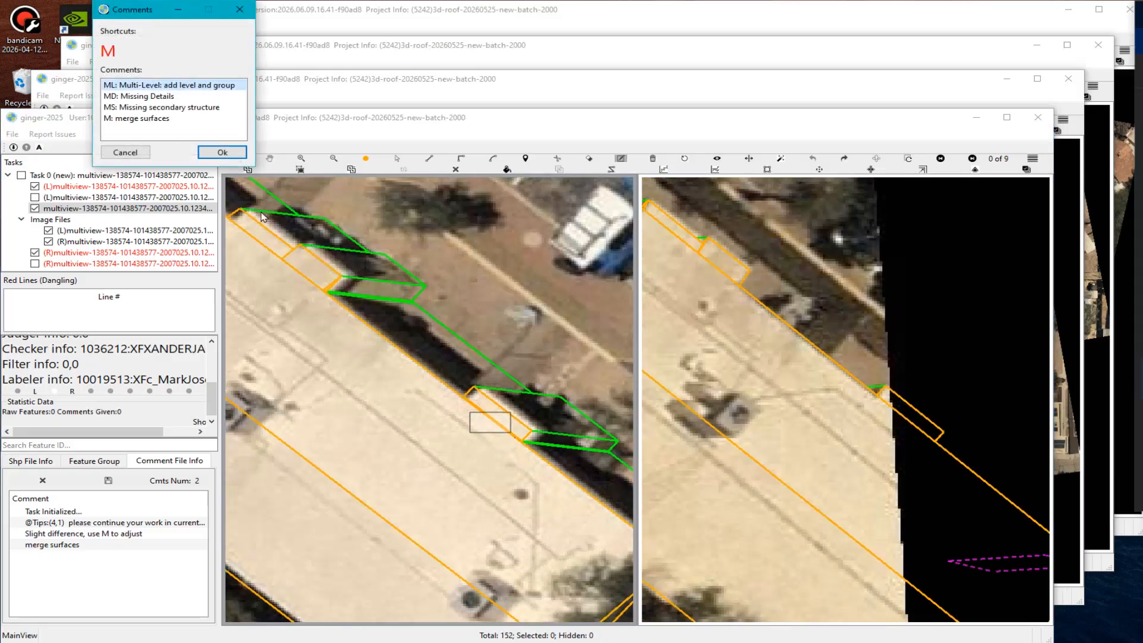
{"action": "double_click", "coordinate": [165, 119]}
{"action": "scroll", "coordinate": [387, 357], "scroll_direction": "down", "scroll_amount": 3}
{"action": "key", "text": "Escape"}
Compare the middle building's smaller roof beside the tree with its outlines hidden, and add a "merge surfaces" comment at its stepped corner.
{"action": "left_click_drag", "start_coordinate": [305, 288], "coordinate": [413, 304]}
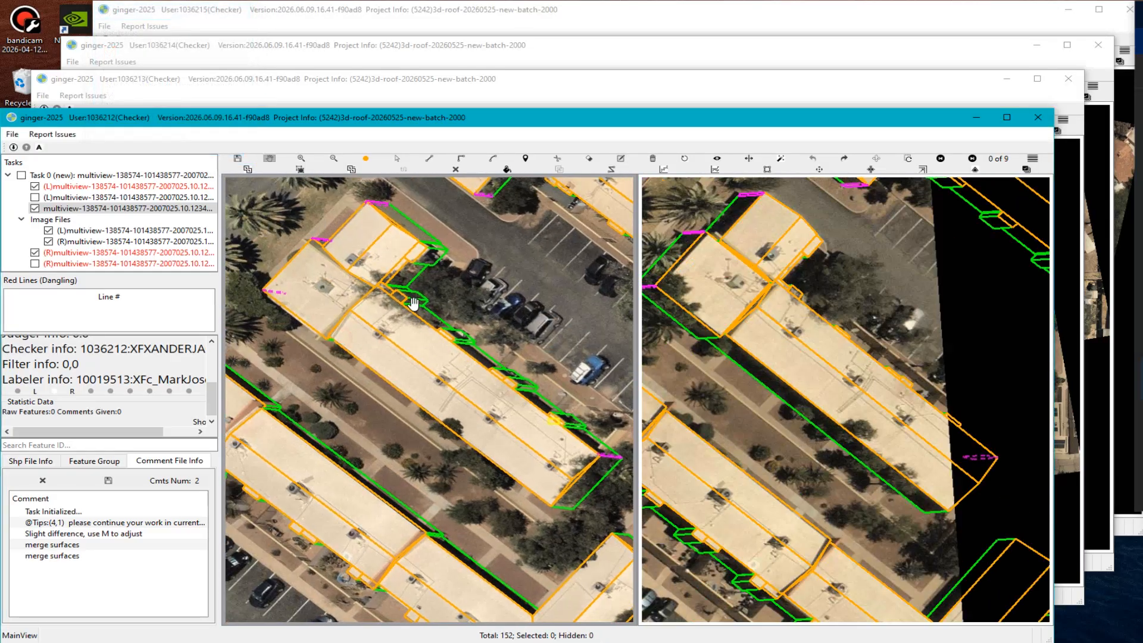
{"action": "scroll", "coordinate": [470, 350], "scroll_direction": "up", "scroll_amount": 1}
{"action": "scroll", "coordinate": [472, 355], "scroll_direction": "up", "scroll_amount": 1}
{"action": "scroll", "coordinate": [524, 447], "scroll_direction": "down", "scroll_amount": 1}
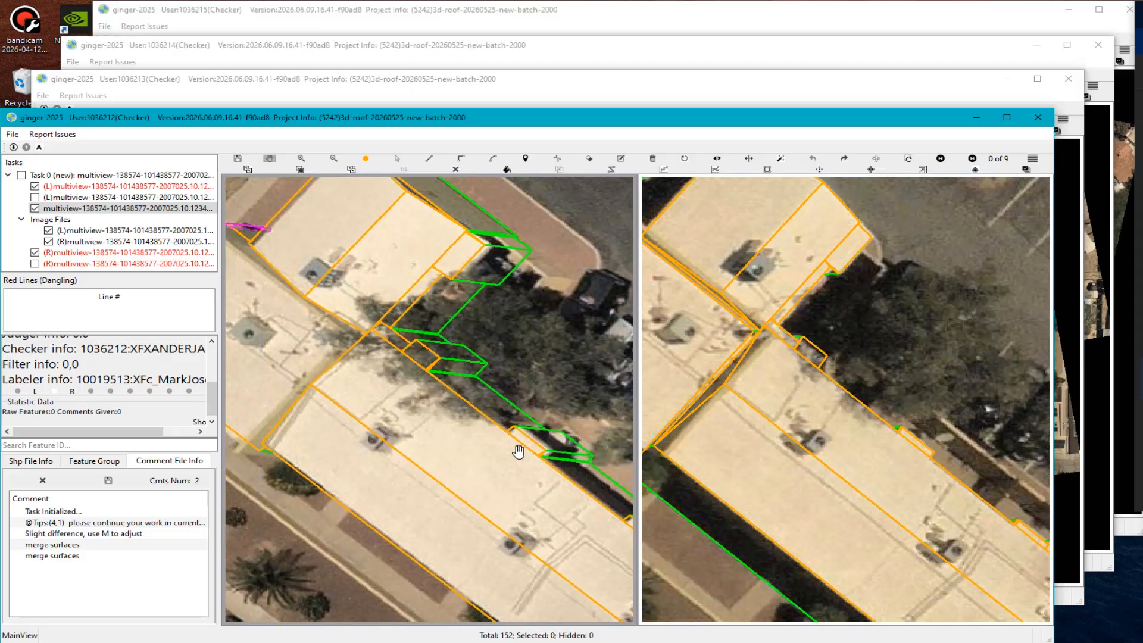
{"action": "scroll", "coordinate": [467, 328], "scroll_direction": "up", "scroll_amount": 1}
{"action": "middle_click_drag", "start_coordinate": [473, 328], "coordinate": [522, 437]}
{"action": "scroll", "coordinate": [521, 438], "scroll_direction": "up", "scroll_amount": 3}
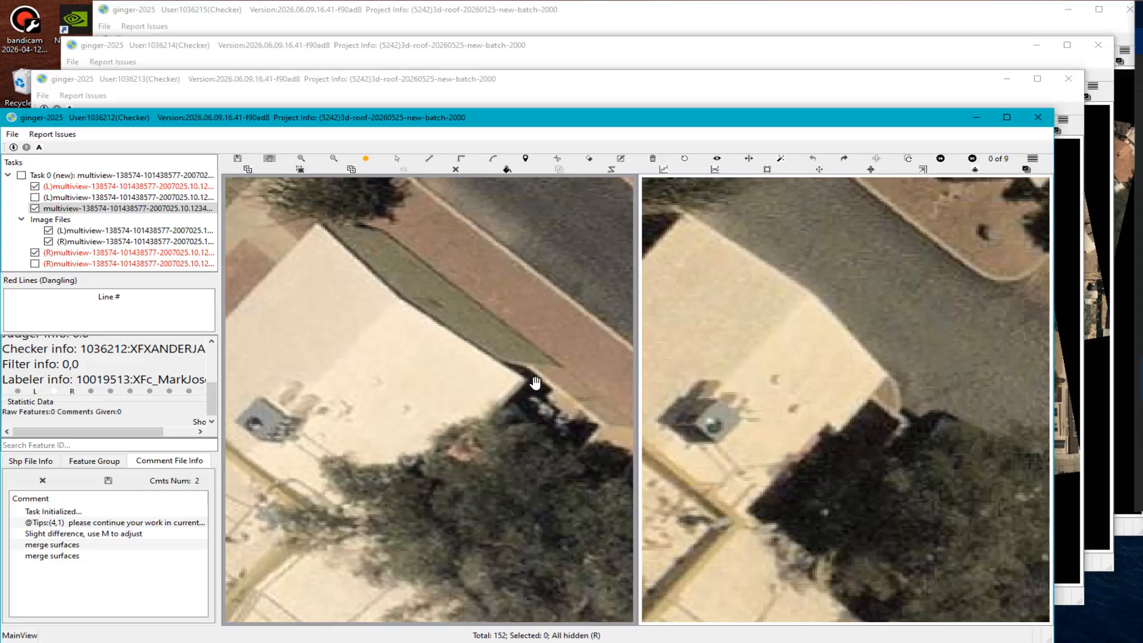
{"action": "scroll", "coordinate": [512, 387], "scroll_direction": "down", "scroll_amount": 2}
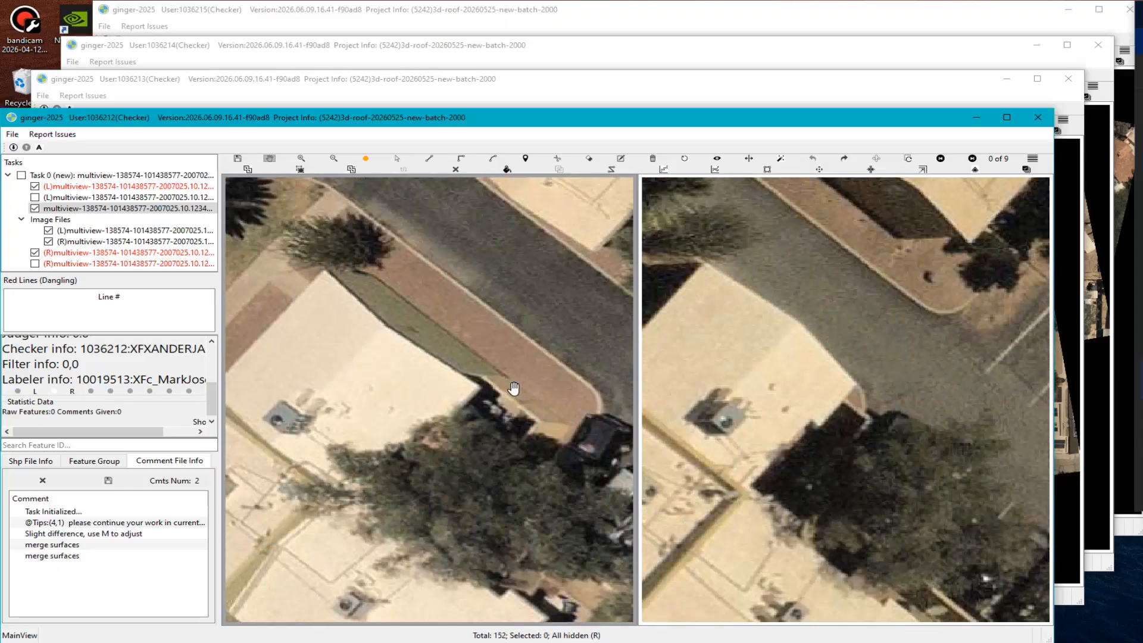
{"action": "scroll", "coordinate": [439, 393], "scroll_direction": "up", "scroll_amount": 2}
{"action": "key", "text": "m"}
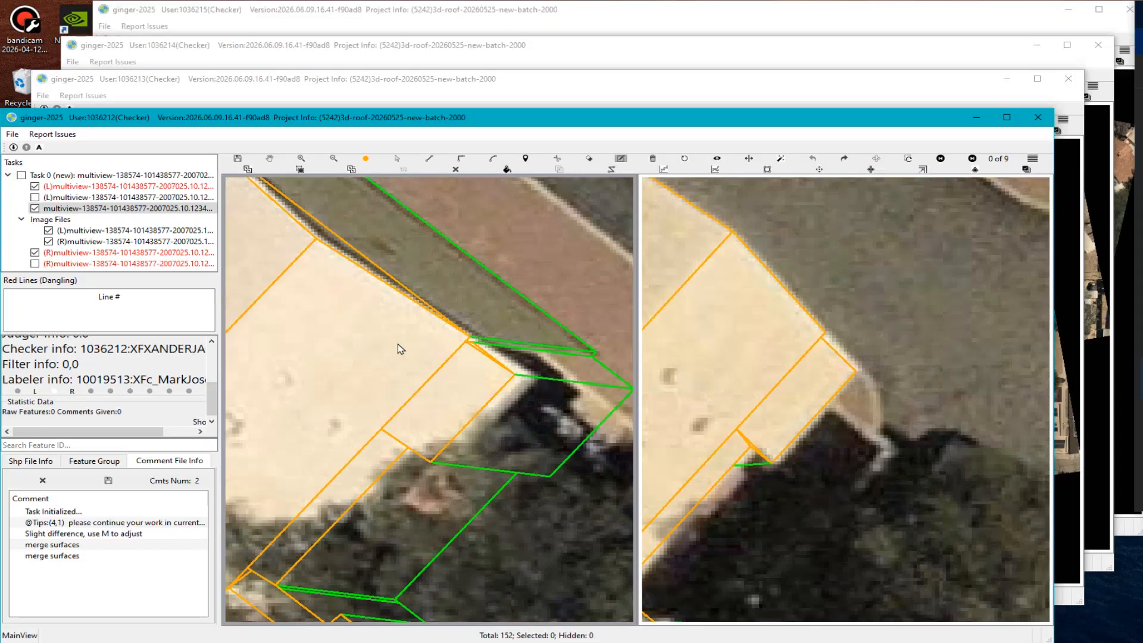
{"action": "left_click", "coordinate": [503, 398]}
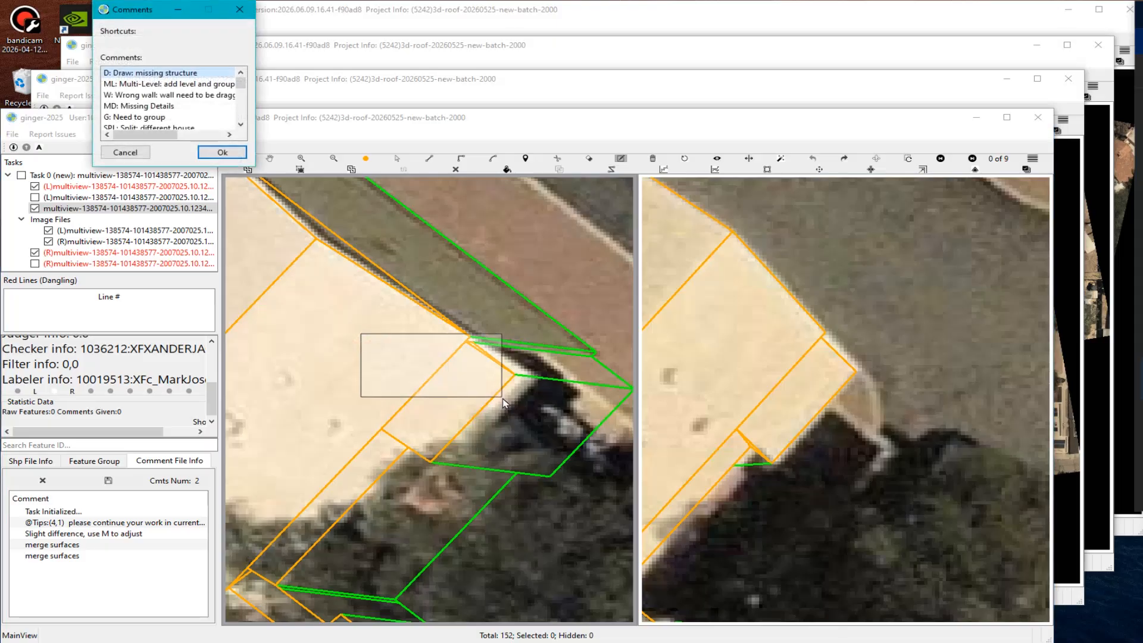
{"action": "type", "text": "M"}
{"action": "double_click", "coordinate": [172, 119]}
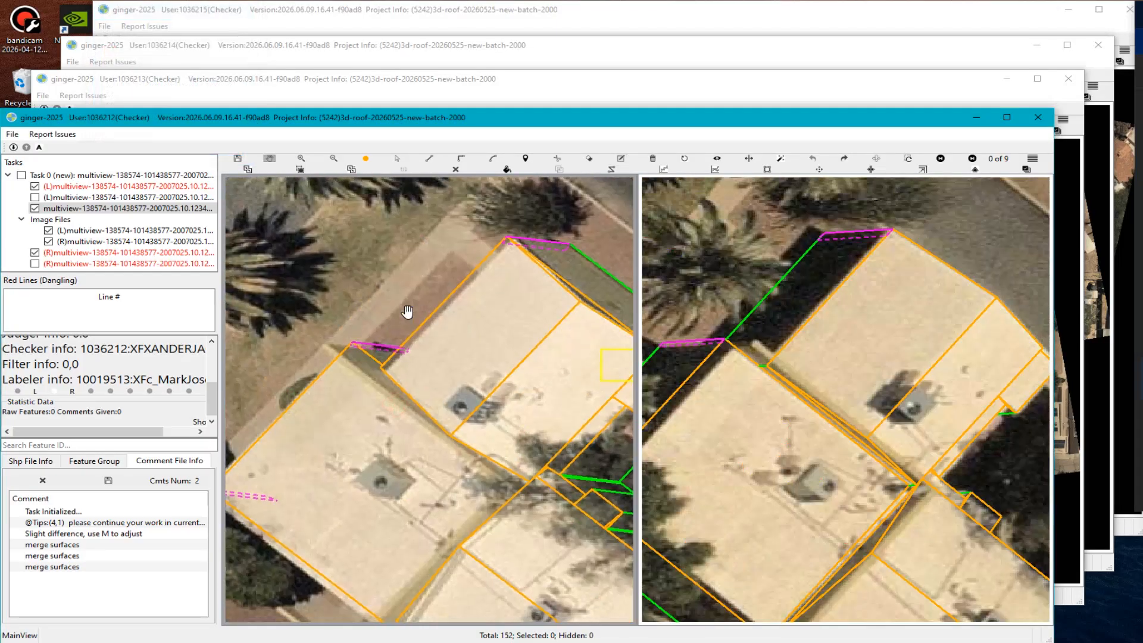
Add a "Slight difference, use M to adjust" comment on the smaller roof's edge beside the brick-coloured path.
{"action": "scroll", "coordinate": [407, 312], "scroll_direction": "up", "scroll_amount": 1}
{"action": "left_click_drag", "start_coordinate": [490, 309], "coordinate": [444, 356]}
{"action": "scroll", "coordinate": [466, 301], "scroll_direction": "up", "scroll_amount": 2}
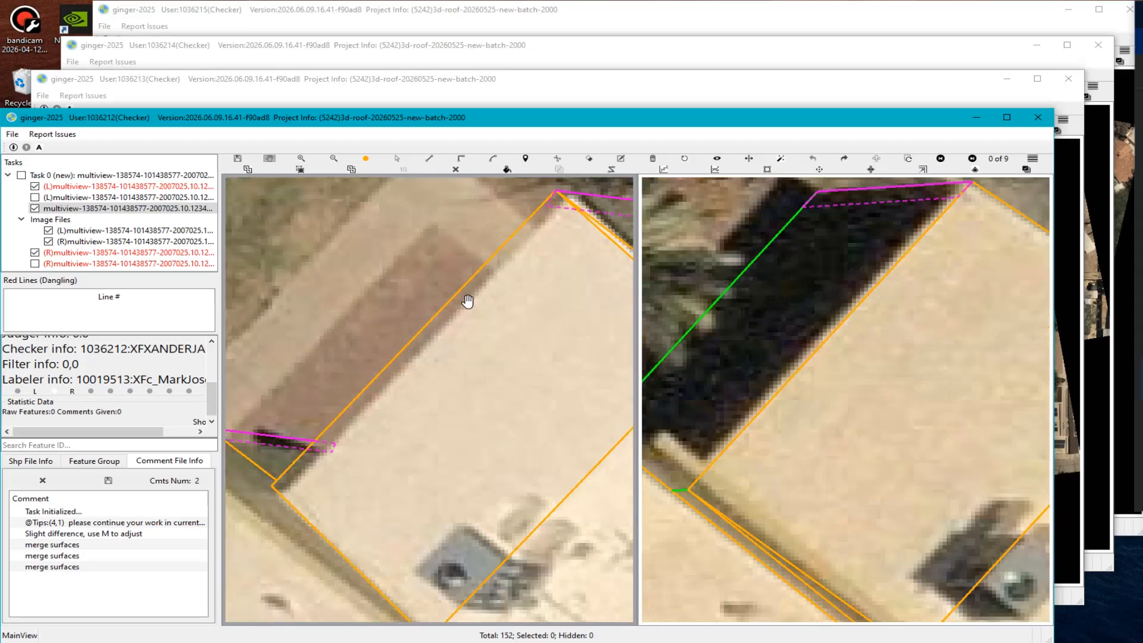
{"action": "key", "text": "m"}
{"action": "left_click_drag", "start_coordinate": [389, 288], "coordinate": [454, 343]}
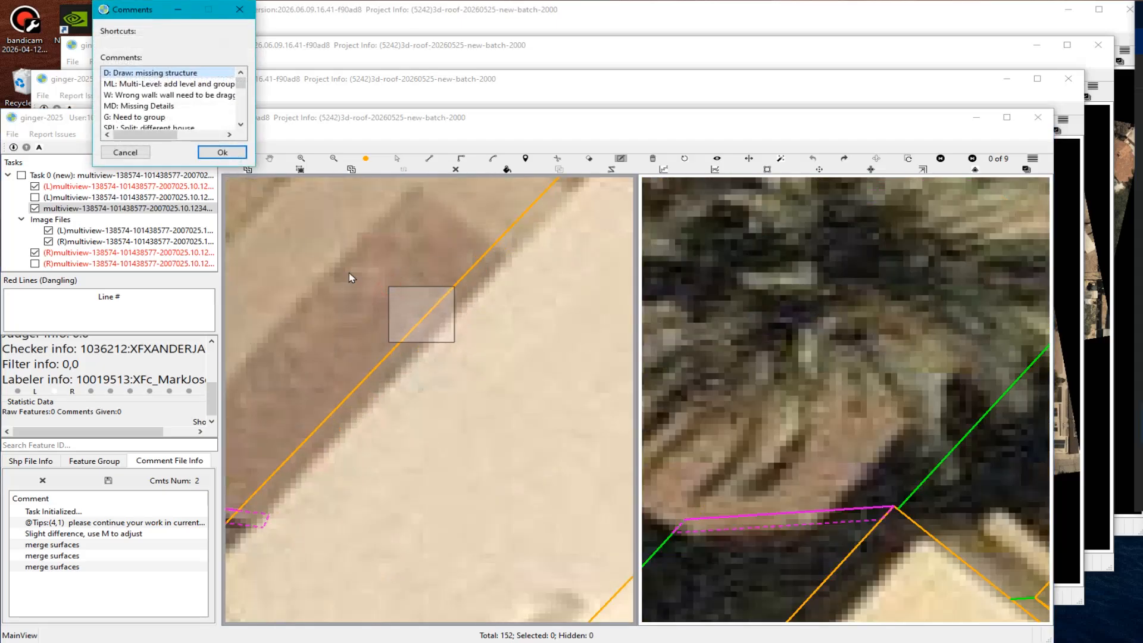
{"action": "type", "text": "S"}
{"action": "left_click", "coordinate": [189, 107]}
{"action": "key", "text": "Return"}
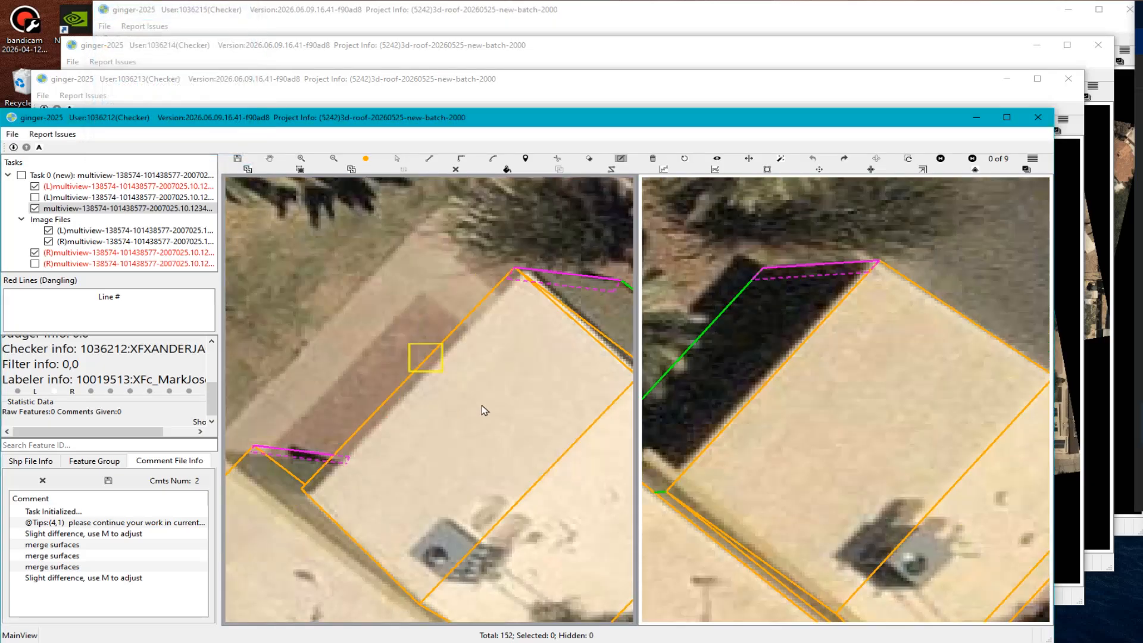
Compare the square roof adjoining the commented one across both images, with its outlines hidden and shown.
{"action": "key", "text": "h"}
{"action": "scroll", "coordinate": [480, 408], "scroll_direction": "down", "scroll_amount": 1}
{"action": "left_click_drag", "start_coordinate": [384, 395], "coordinate": [478, 309]}
{"action": "scroll", "coordinate": [478, 309], "scroll_direction": "up", "scroll_amount": 2}
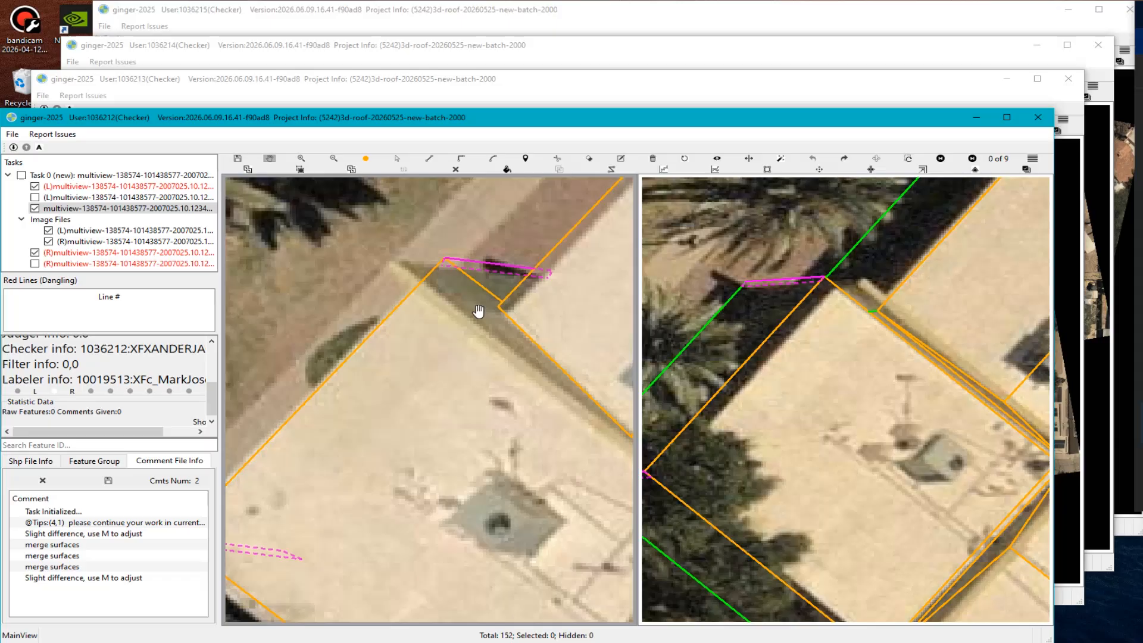
{"action": "scroll", "coordinate": [489, 357], "scroll_direction": "down", "scroll_amount": 2}
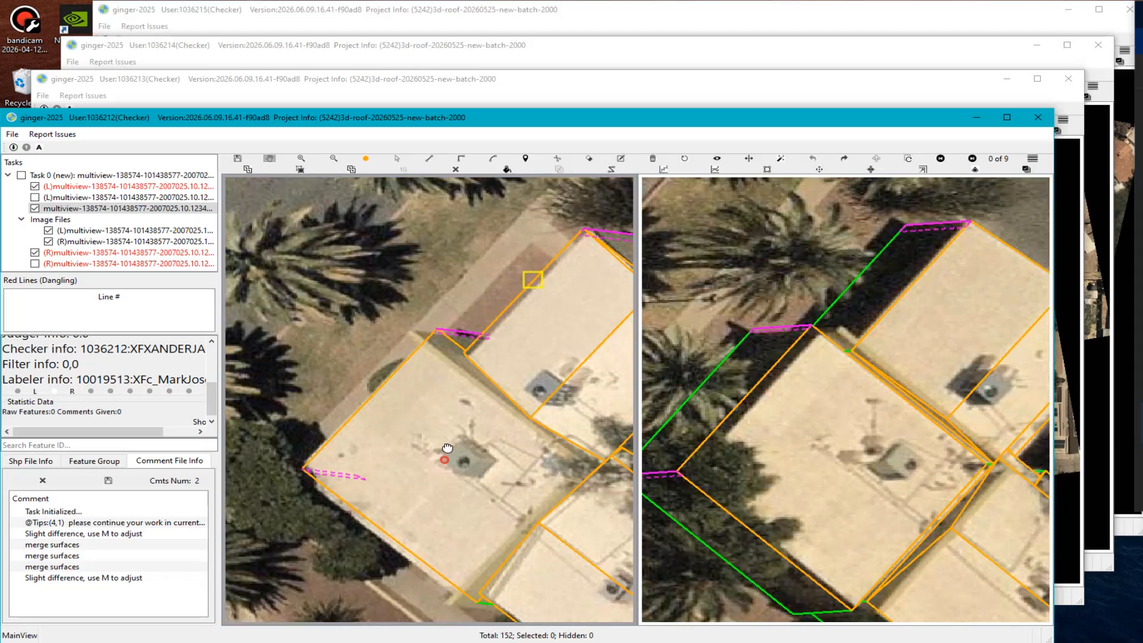
{"action": "scroll", "coordinate": [845, 466], "scroll_direction": "up", "scroll_amount": 1}
{"action": "key", "text": "r"}
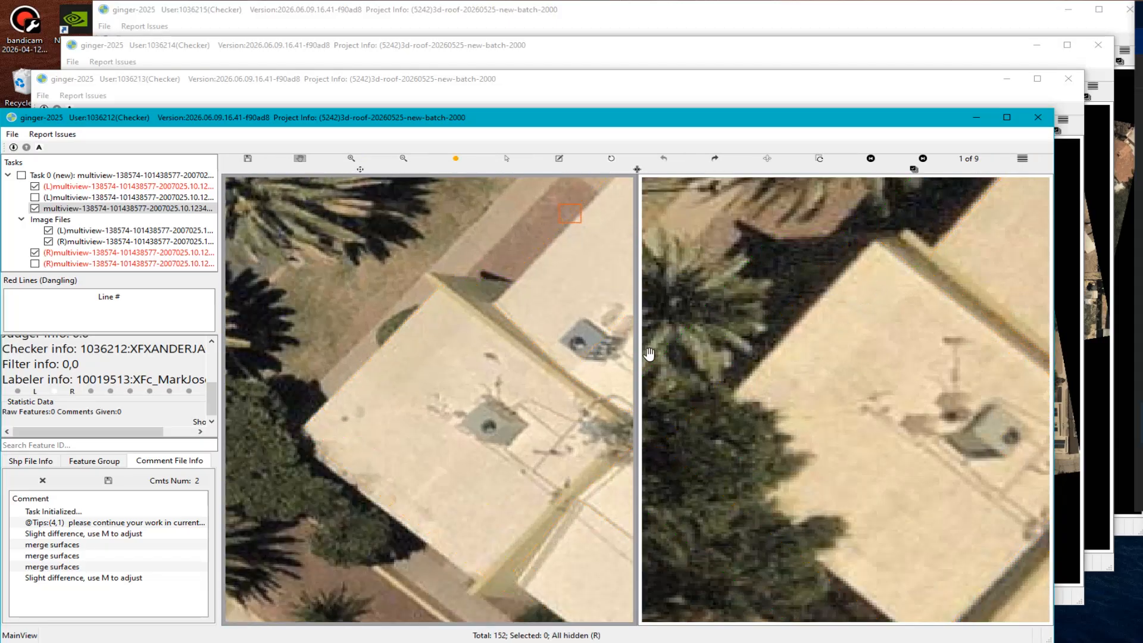
{"action": "key", "text": "r"}
{"action": "scroll", "coordinate": [489, 357], "scroll_direction": "down", "scroll_amount": 2}
{"action": "scroll", "coordinate": [518, 424], "scroll_direction": "up", "scroll_amount": 2}
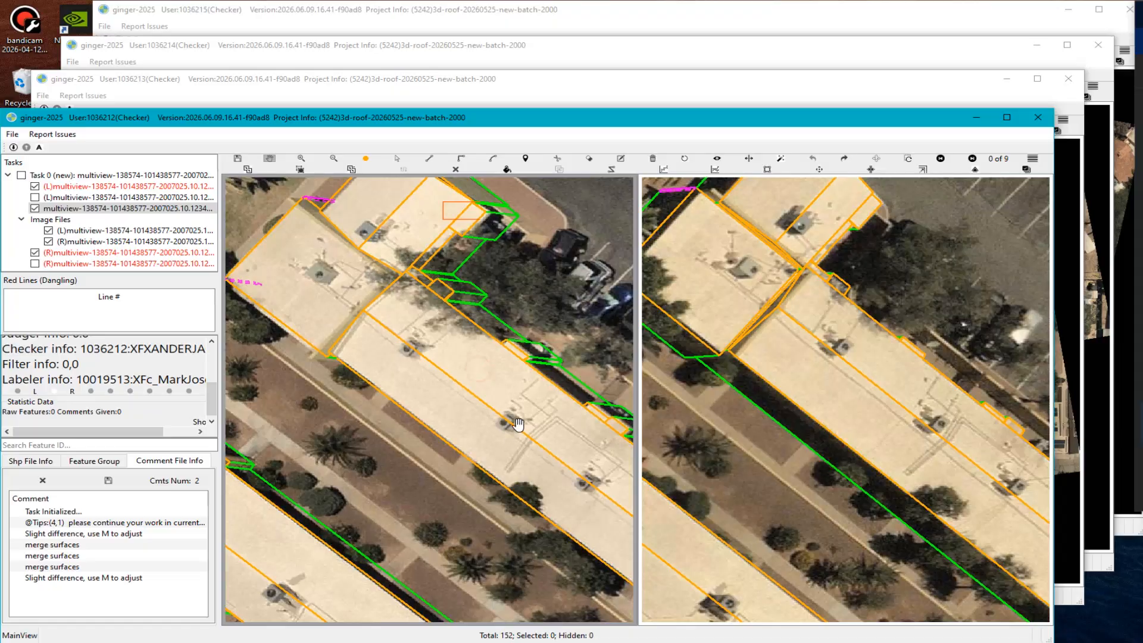
Review the L-shaped building's roof and wall outlines along its length and in an overview of all three buildings.
{"action": "scroll", "coordinate": [500, 441], "scroll_direction": "down", "scroll_amount": 2}
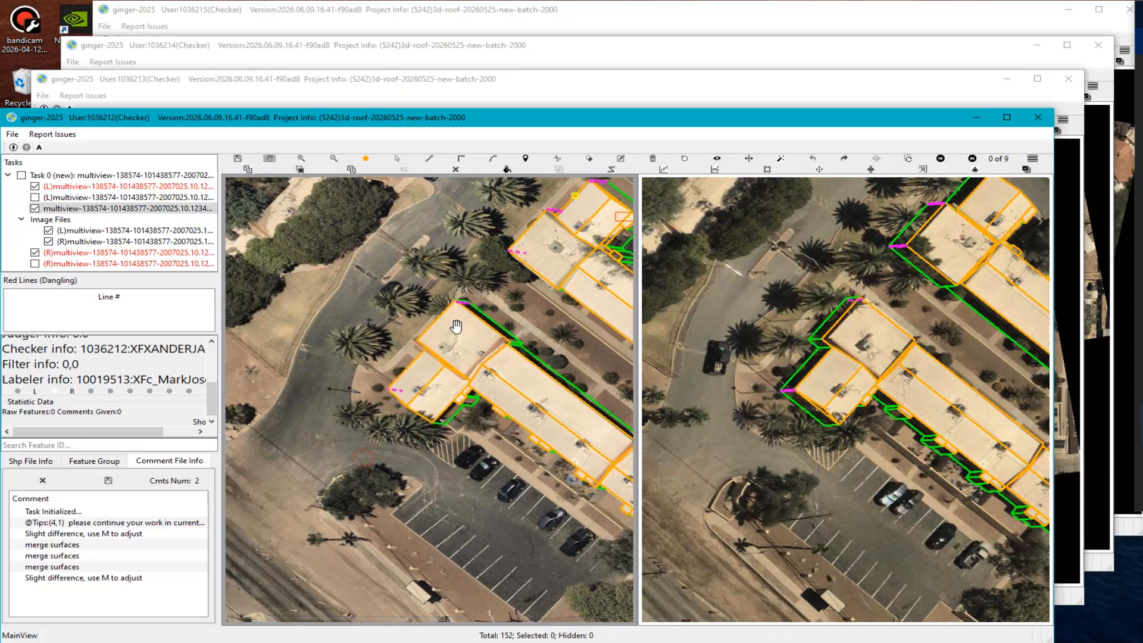
{"action": "scroll", "coordinate": [510, 391], "scroll_direction": "up", "scroll_amount": 2}
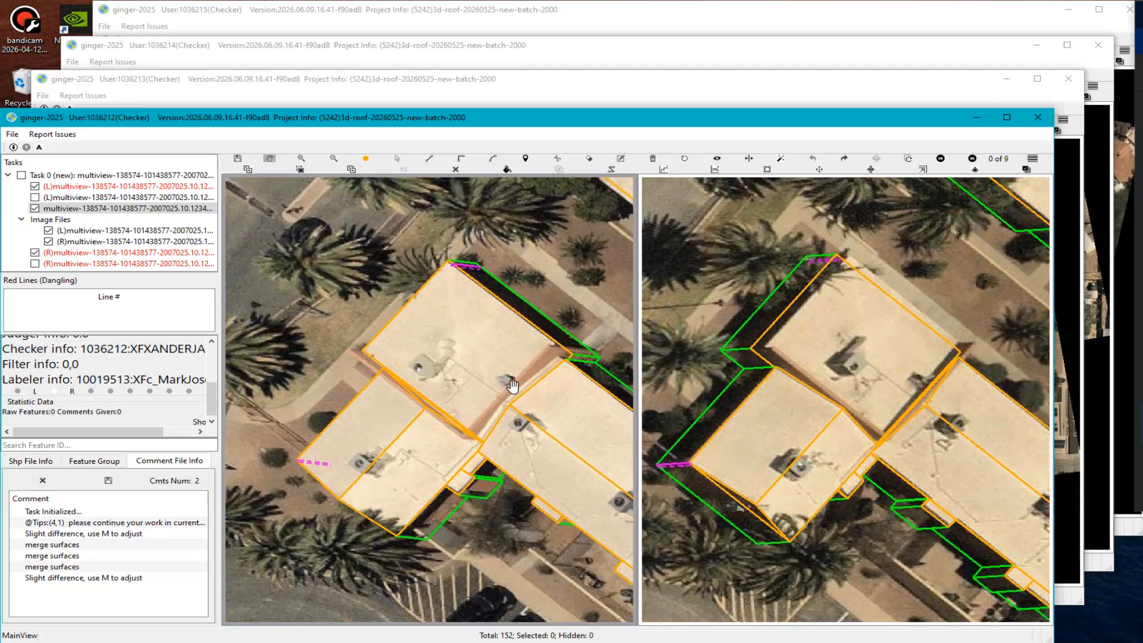
{"action": "left_click_drag", "start_coordinate": [529, 474], "coordinate": [304, 194]}
{"action": "left_click_drag", "start_coordinate": [469, 345], "coordinate": [373, 424]}
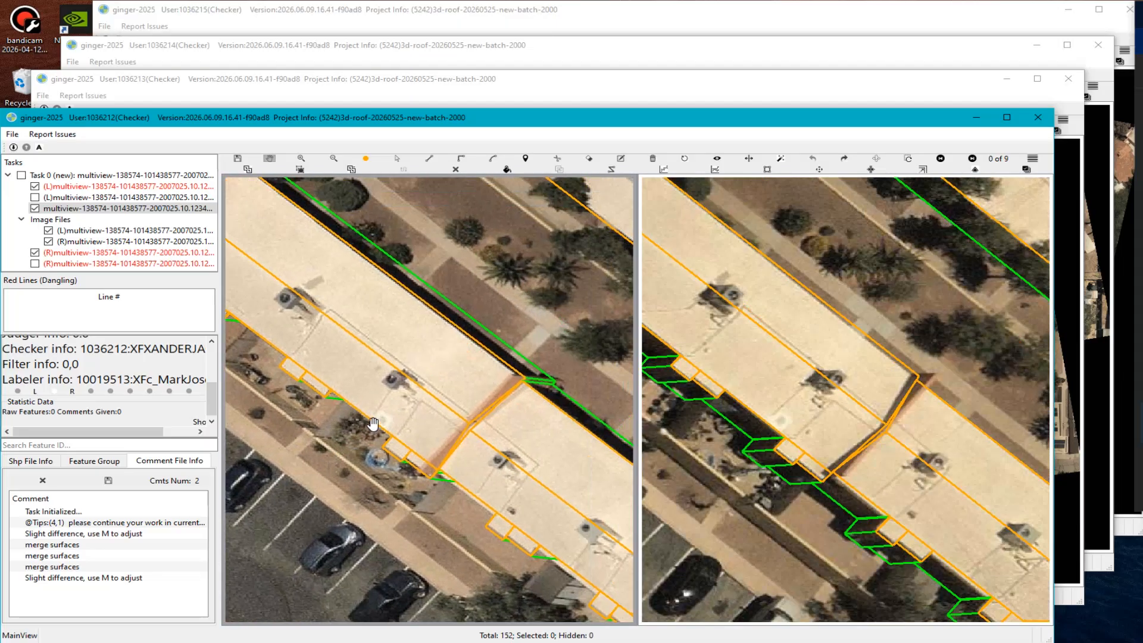
{"action": "scroll", "coordinate": [374, 422], "scroll_direction": "down", "scroll_amount": 2}
{"action": "scroll", "coordinate": [499, 475], "scroll_direction": "down", "scroll_amount": 3}
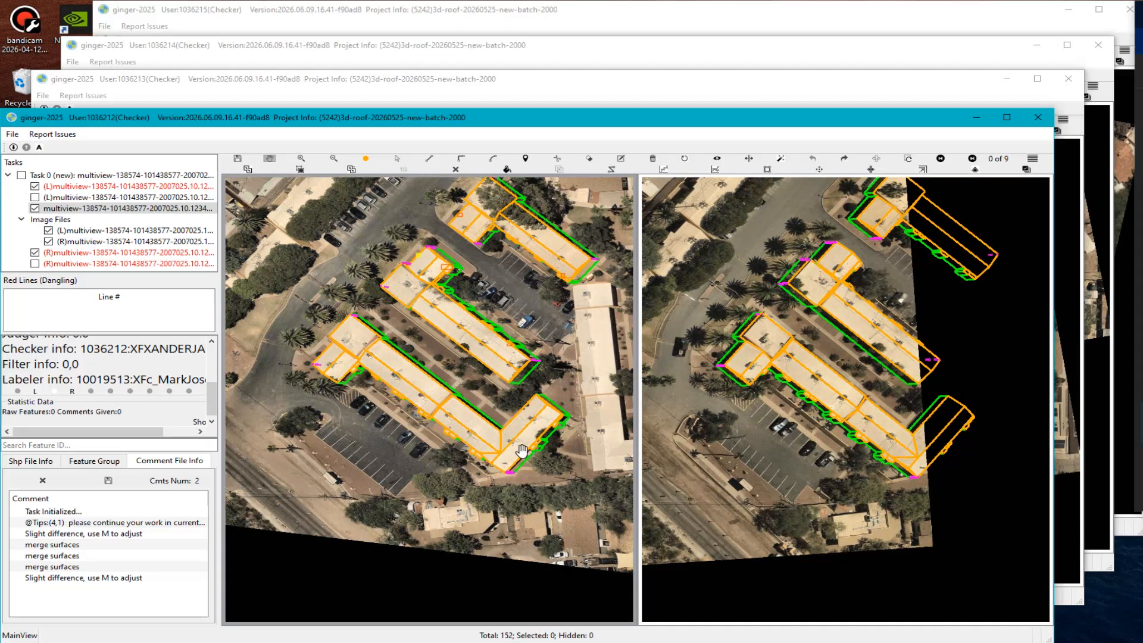
{"action": "scroll", "coordinate": [528, 451], "scroll_direction": "up", "scroll_amount": 2}
{"action": "scroll", "coordinate": [509, 448], "scroll_direction": "down", "scroll_amount": 2}
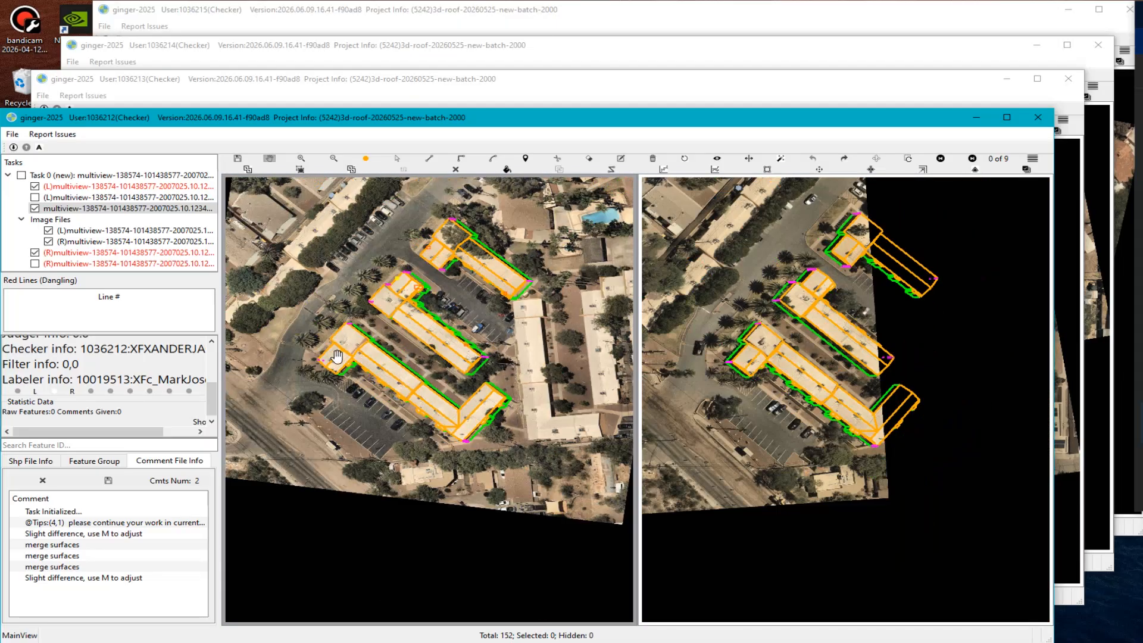
{"action": "scroll", "coordinate": [337, 356], "scroll_direction": "up", "scroll_amount": 3}
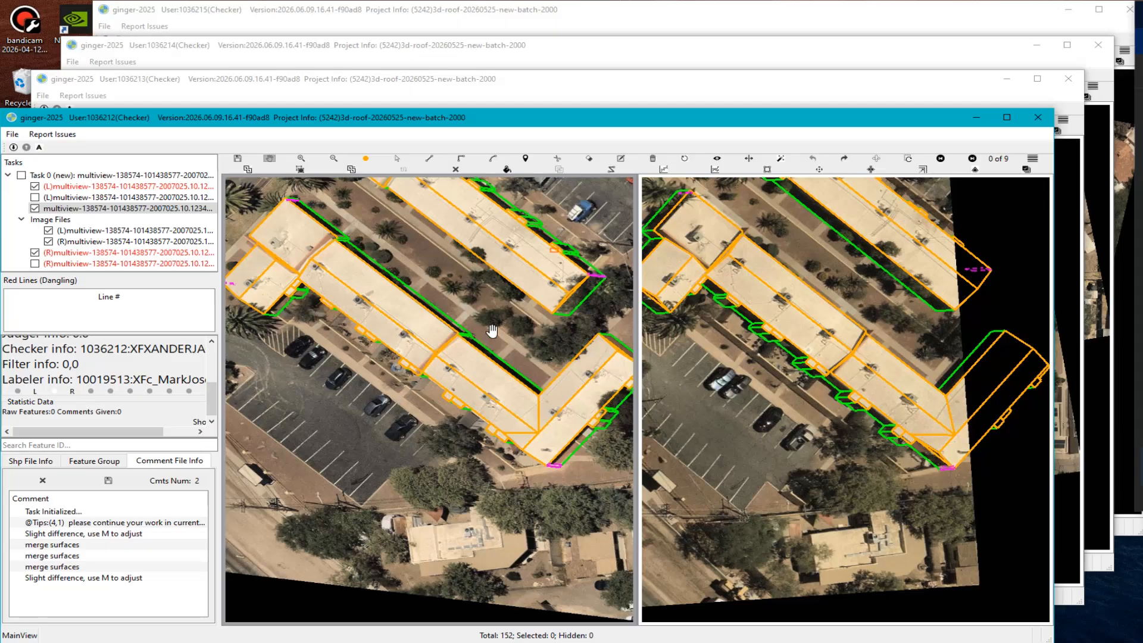
Inspect the L-shaped building's stepped roof edge and small projections beside the trees, with the outlines hidden and shown.
{"action": "scroll", "coordinate": [603, 380], "scroll_direction": "up", "scroll_amount": 3}
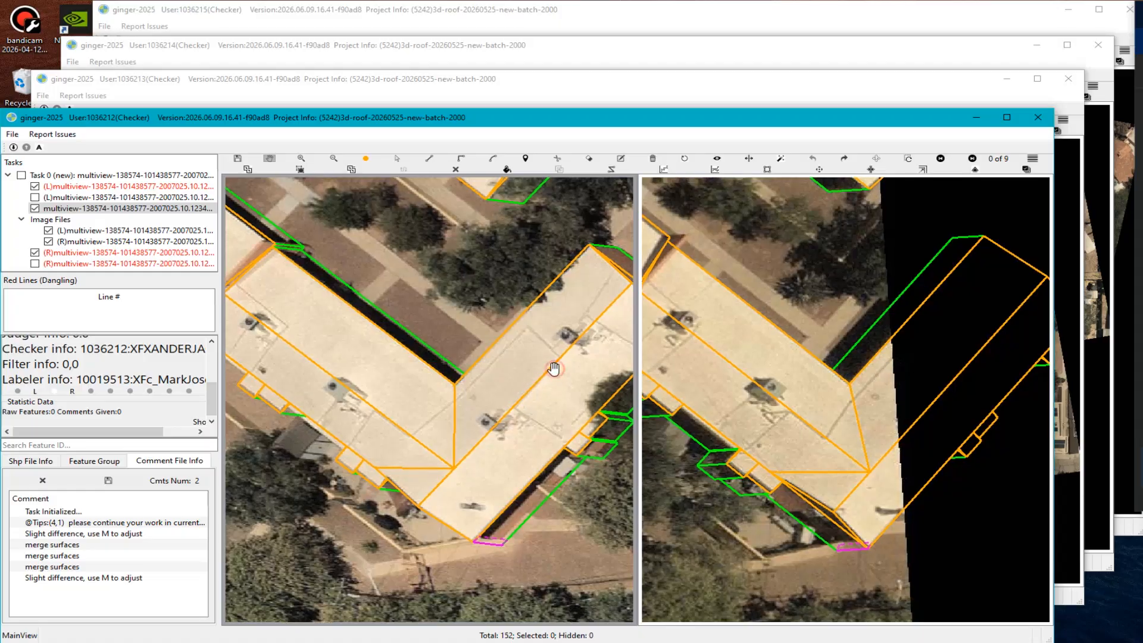
{"action": "scroll", "coordinate": [396, 332], "scroll_direction": "up", "scroll_amount": 5}
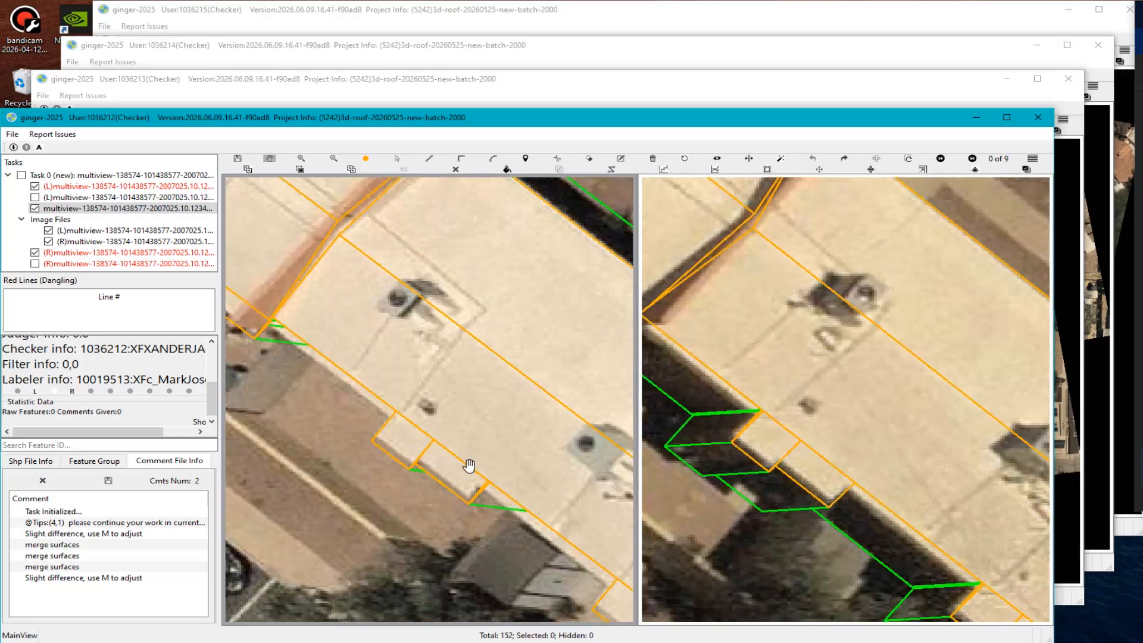
{"action": "scroll", "coordinate": [470, 466], "scroll_direction": "down", "scroll_amount": 3}
{"action": "left_click_drag", "start_coordinate": [538, 503], "coordinate": [421, 357]}
{"action": "scroll", "coordinate": [418, 356], "scroll_direction": "up", "scroll_amount": 5}
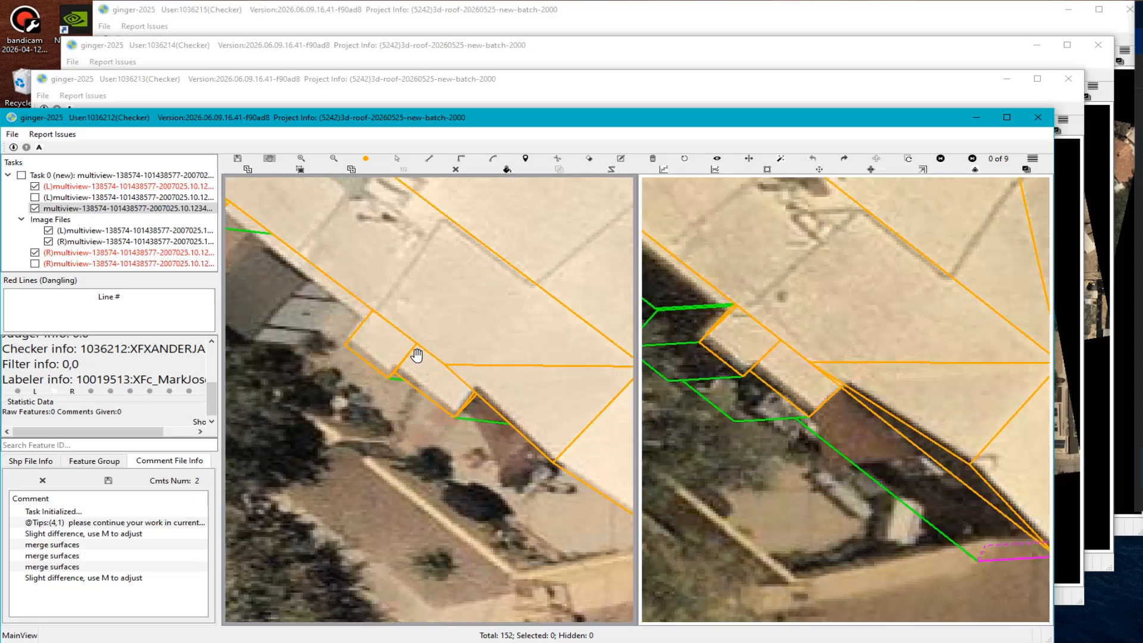
{"action": "key", "text": "Escape"}
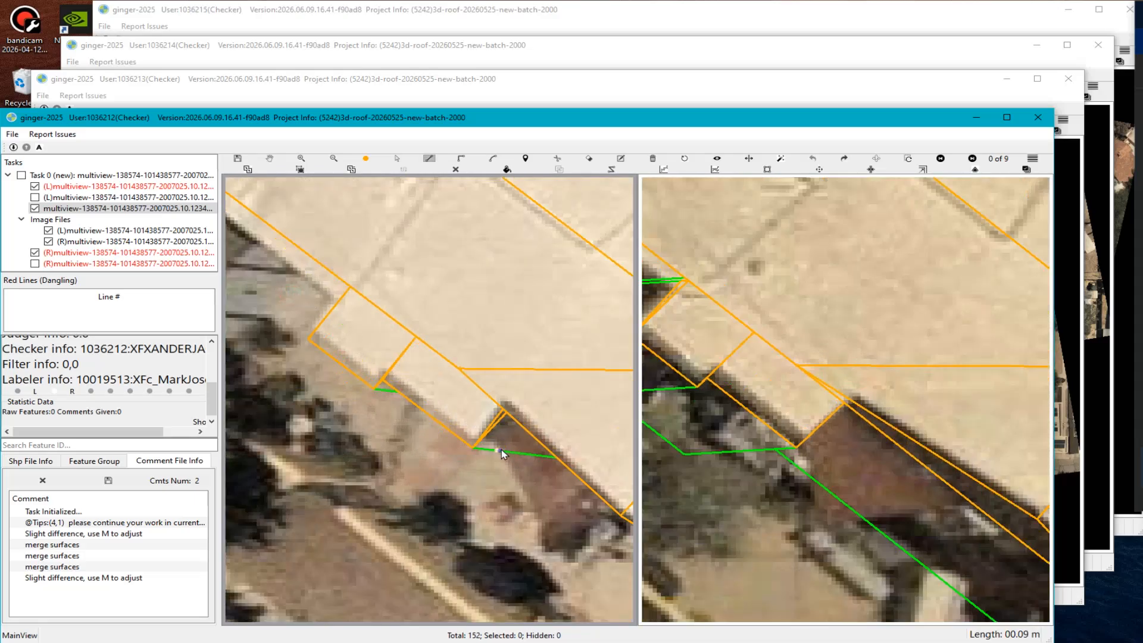
{"action": "scroll", "coordinate": [503, 452], "scroll_direction": "down", "scroll_amount": 3}
{"action": "key", "text": "r"}
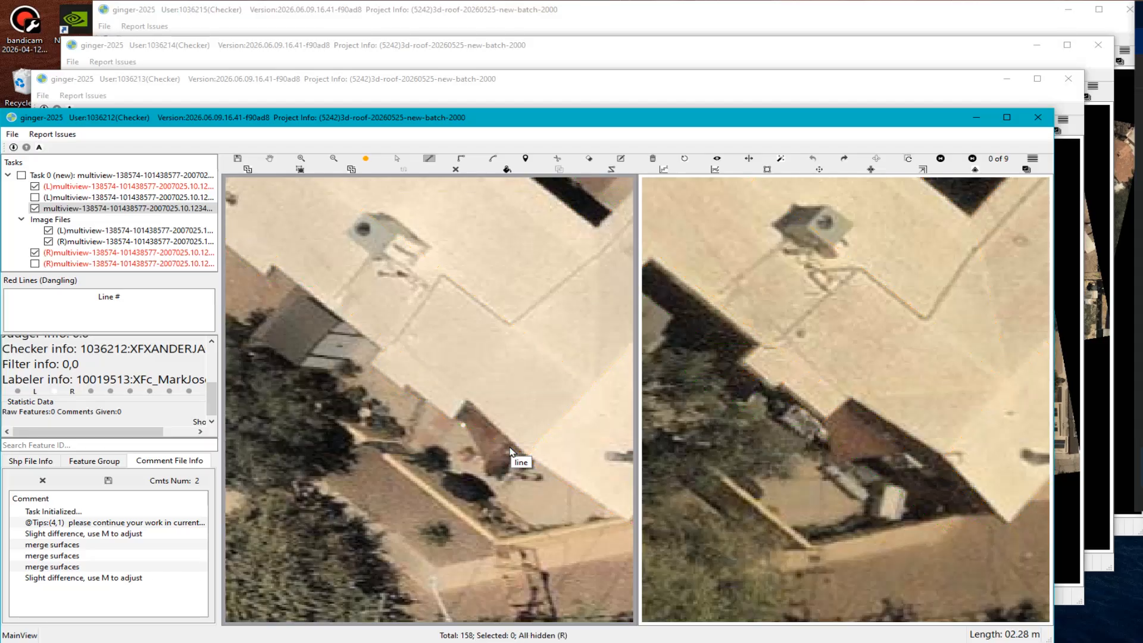
{"action": "key", "text": "r"}
{"action": "scroll", "coordinate": [510, 451], "scroll_direction": "down", "scroll_amount": 3}
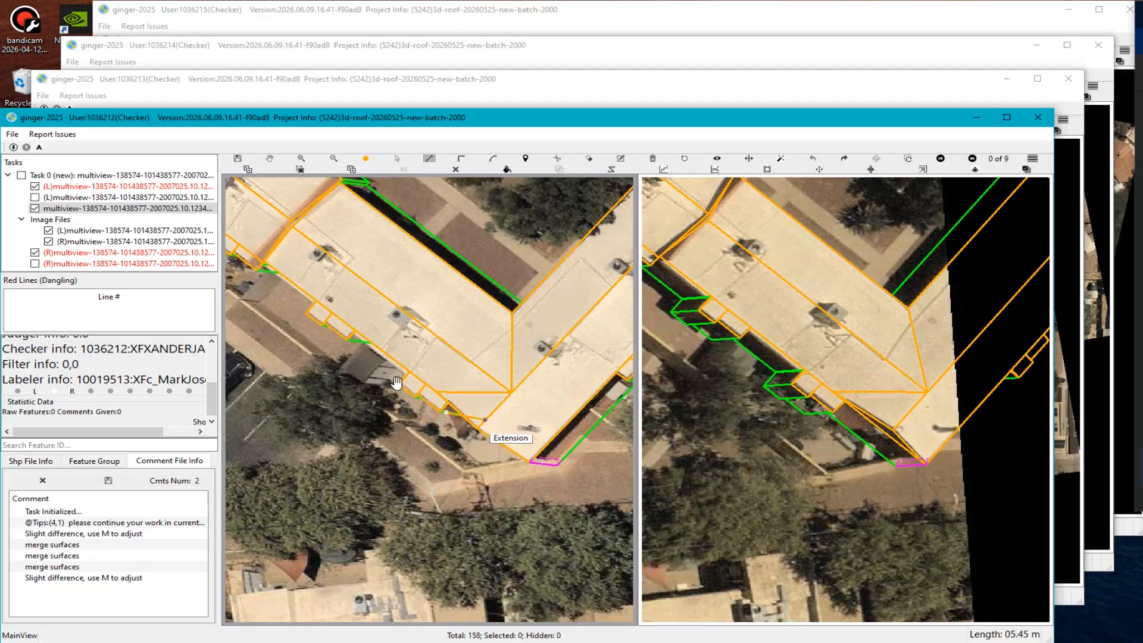
Examine the small projection on the tree-covered building's parking-side roof edge, with the outlines hidden and shown.
{"action": "key", "text": "h"}
{"action": "left_click_drag", "start_coordinate": [411, 405], "coordinate": [572, 456]}
{"action": "scroll", "coordinate": [368, 331], "scroll_direction": "down", "scroll_amount": 3}
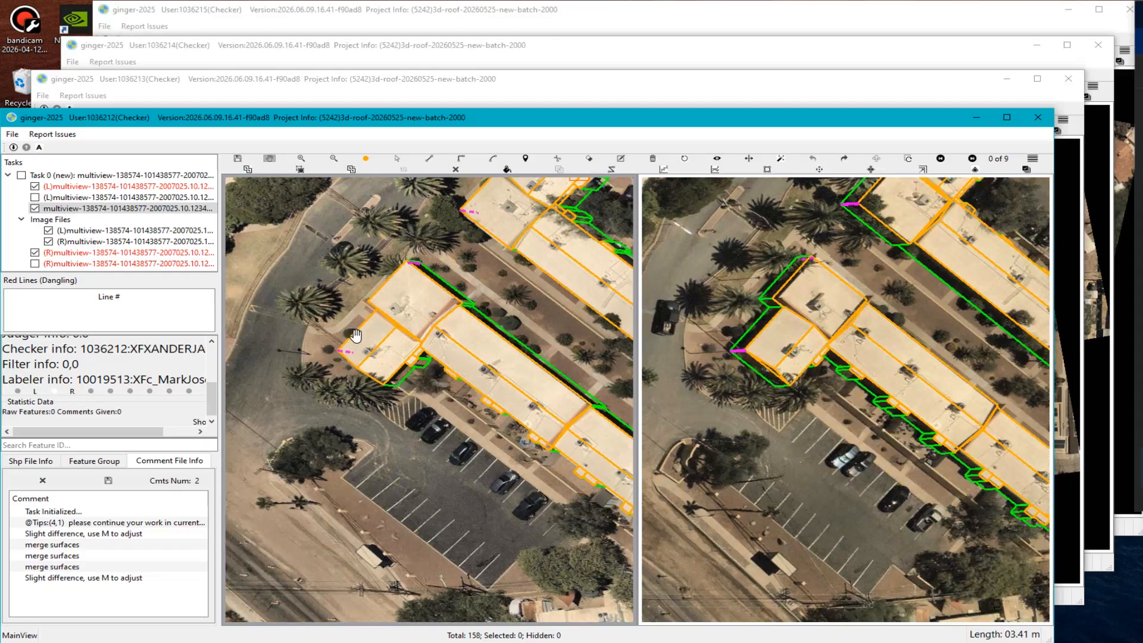
{"action": "left_click_drag", "start_coordinate": [456, 258], "coordinate": [350, 391]}
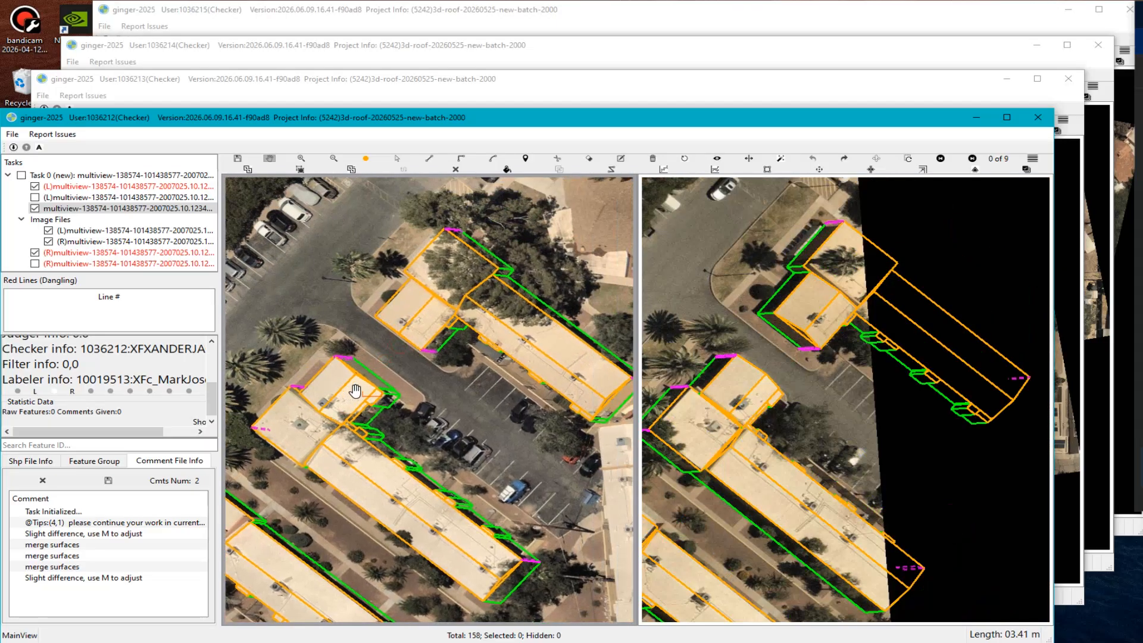
{"action": "scroll", "coordinate": [538, 382], "scroll_direction": "up", "scroll_amount": 7}
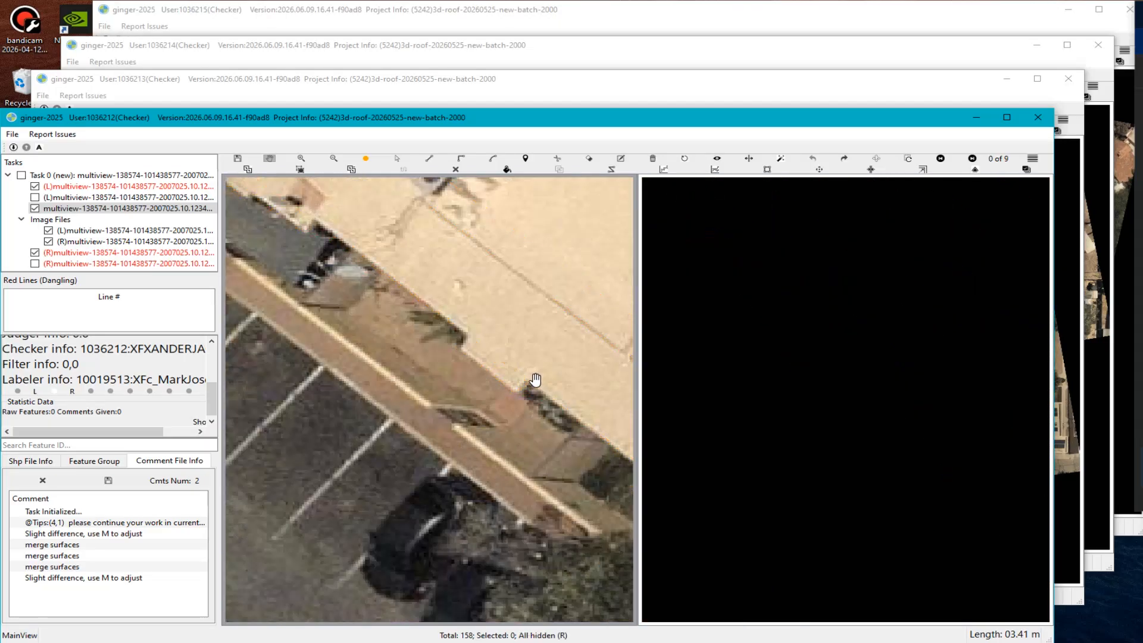
{"action": "key", "text": "s"}
{"action": "left_click", "coordinate": [515, 344]}
{"action": "key", "text": "h"}
{"action": "scroll", "coordinate": [532, 397], "scroll_direction": "up", "scroll_amount": 2}
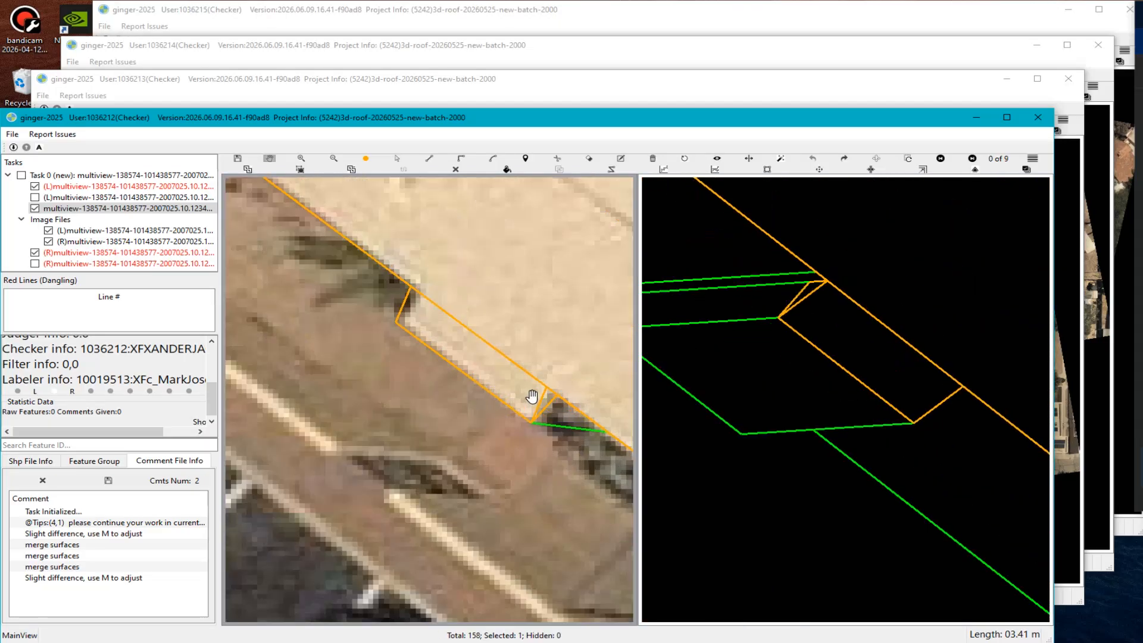
Hide the features that outline the small projection on the parking-side roof edge.
{"action": "scroll", "coordinate": [531, 396], "scroll_direction": "down", "scroll_amount": 3}
{"action": "key", "text": "s"}
{"action": "scroll", "coordinate": [407, 332], "scroll_direction": "up", "scroll_amount": 4}
{"action": "left_click", "coordinate": [439, 348]}
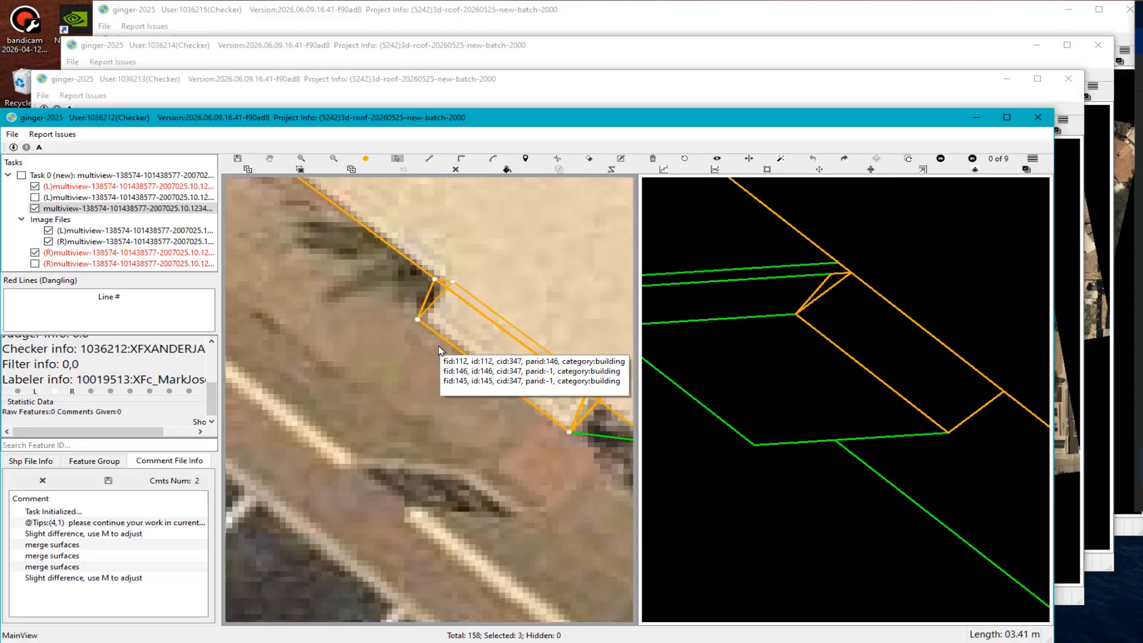
{"action": "key", "text": "h"}
{"action": "left_click_drag", "start_coordinate": [511, 410], "coordinate": [603, 450]}
{"action": "key", "text": "h"}
{"action": "scroll", "coordinate": [581, 445], "scroll_direction": "down", "scroll_amount": 3}
{"action": "scroll", "coordinate": [534, 439], "scroll_direction": "up", "scroll_amount": 2}
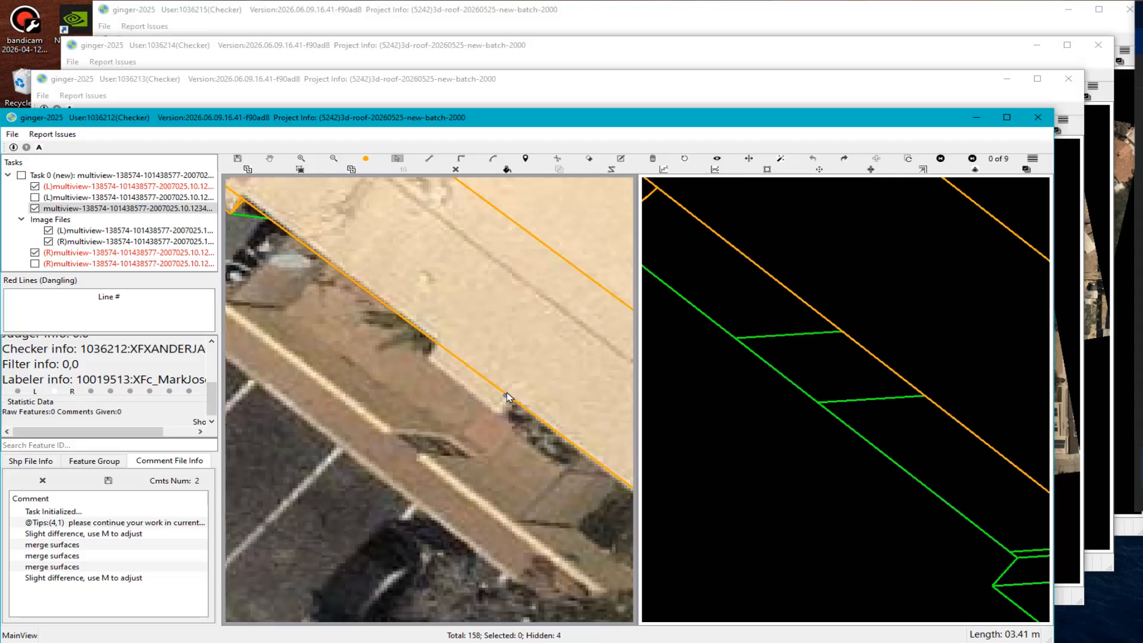
Draw a guide line along the main roof edge where the projection joins it, and a parallel one along the projection's outer edge.
{"action": "scroll", "coordinate": [460, 344], "scroll_direction": "up", "scroll_amount": 1}
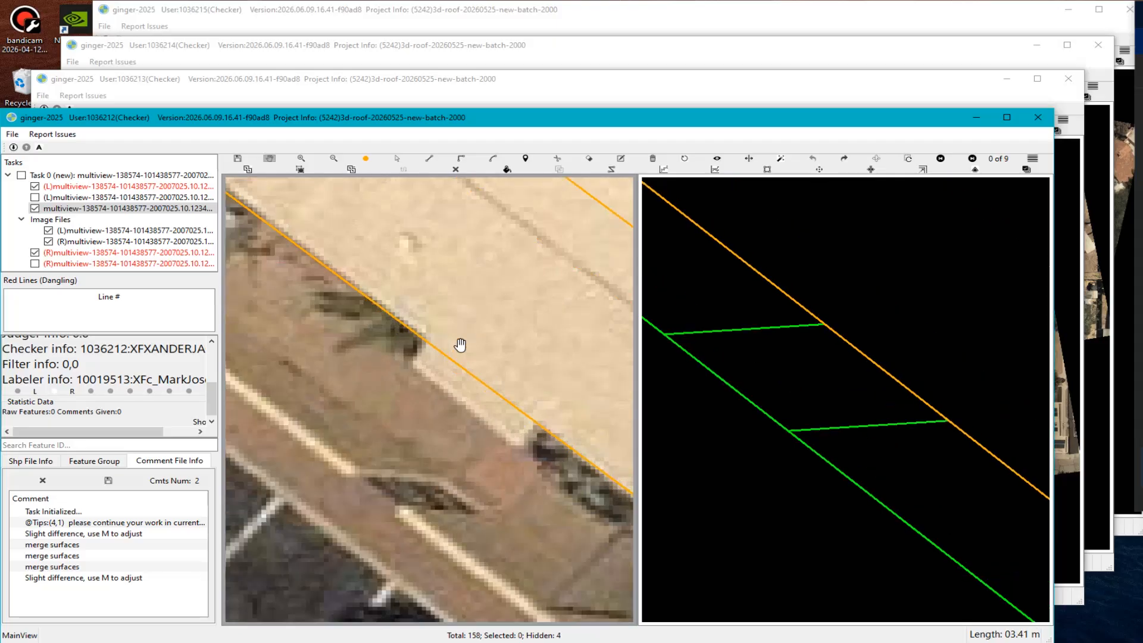
{"action": "left_click", "coordinate": [499, 372]}
{"action": "scroll", "coordinate": [496, 391], "scroll_direction": "down", "scroll_amount": 2}
{"action": "scroll", "coordinate": [498, 396], "scroll_direction": "down", "scroll_amount": 2}
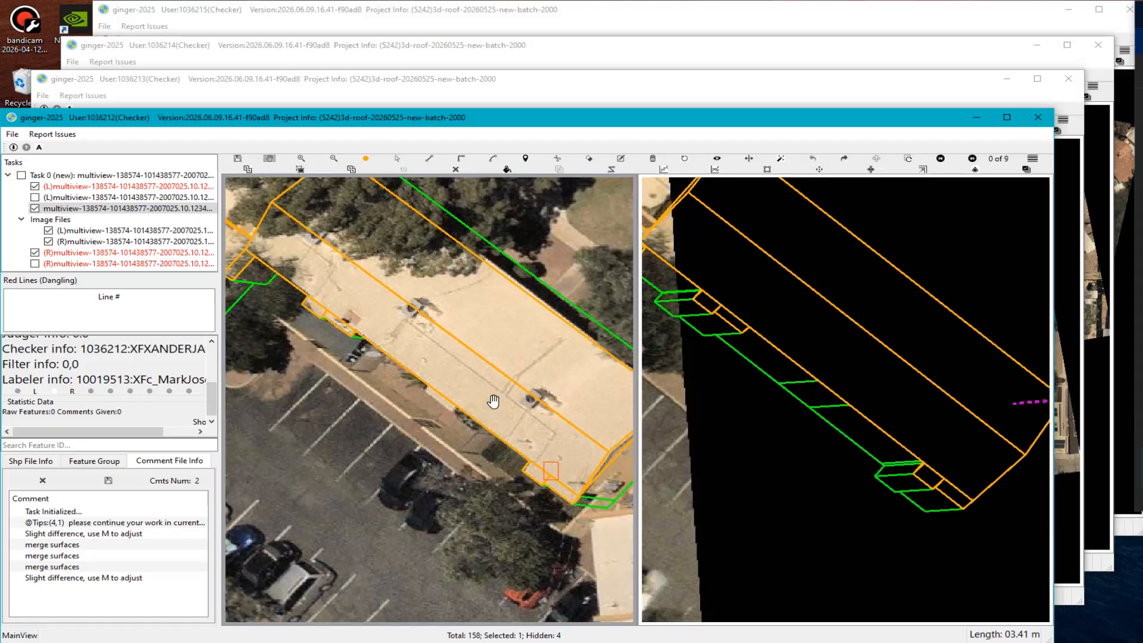
{"action": "scroll", "coordinate": [462, 397], "scroll_direction": "up", "scroll_amount": 1}
{"action": "scroll", "coordinate": [446, 395], "scroll_direction": "up", "scroll_amount": 1}
{"action": "scroll", "coordinate": [458, 381], "scroll_direction": "up", "scroll_amount": 1}
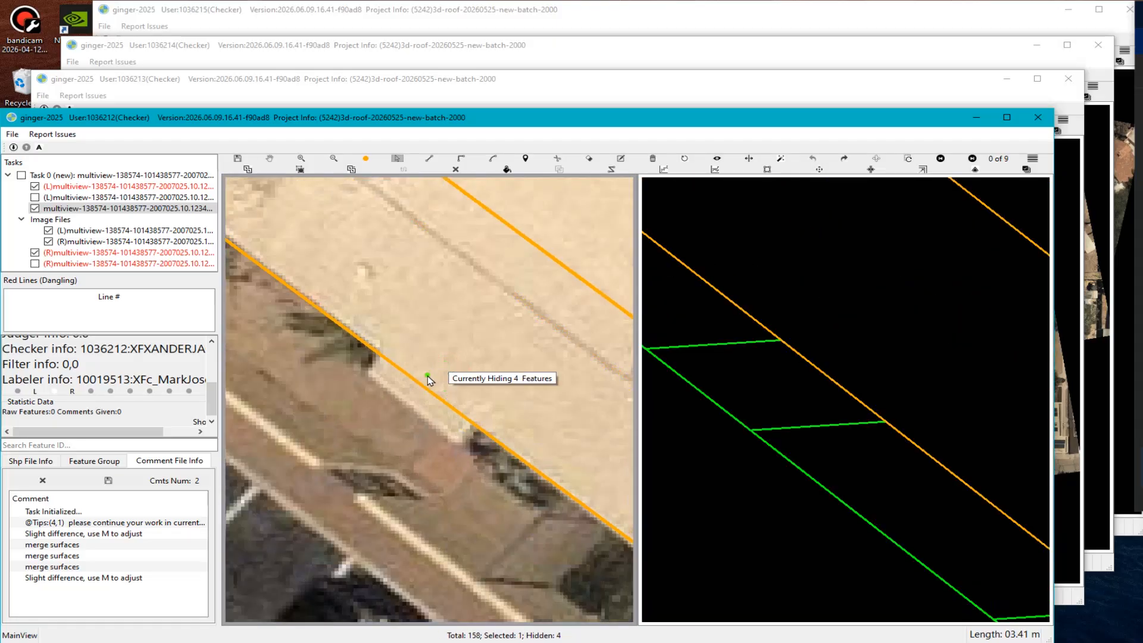
{"action": "scroll", "coordinate": [427, 376], "scroll_direction": "up", "scroll_amount": 1}
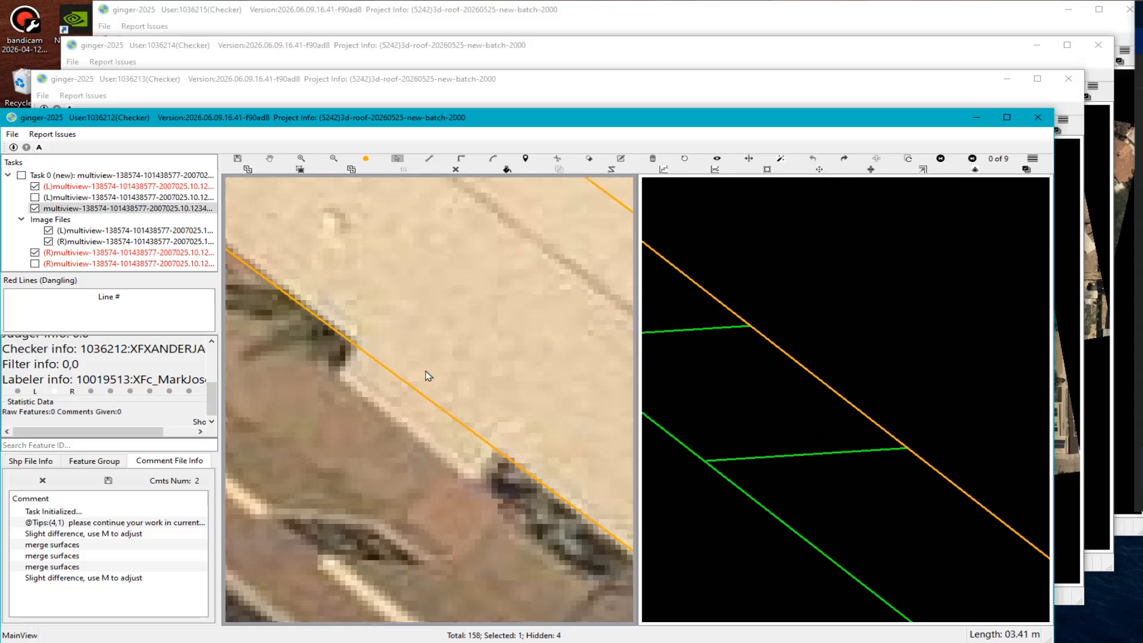
{"action": "left_click", "coordinate": [359, 349]}
{"action": "left_click", "coordinate": [492, 451]}
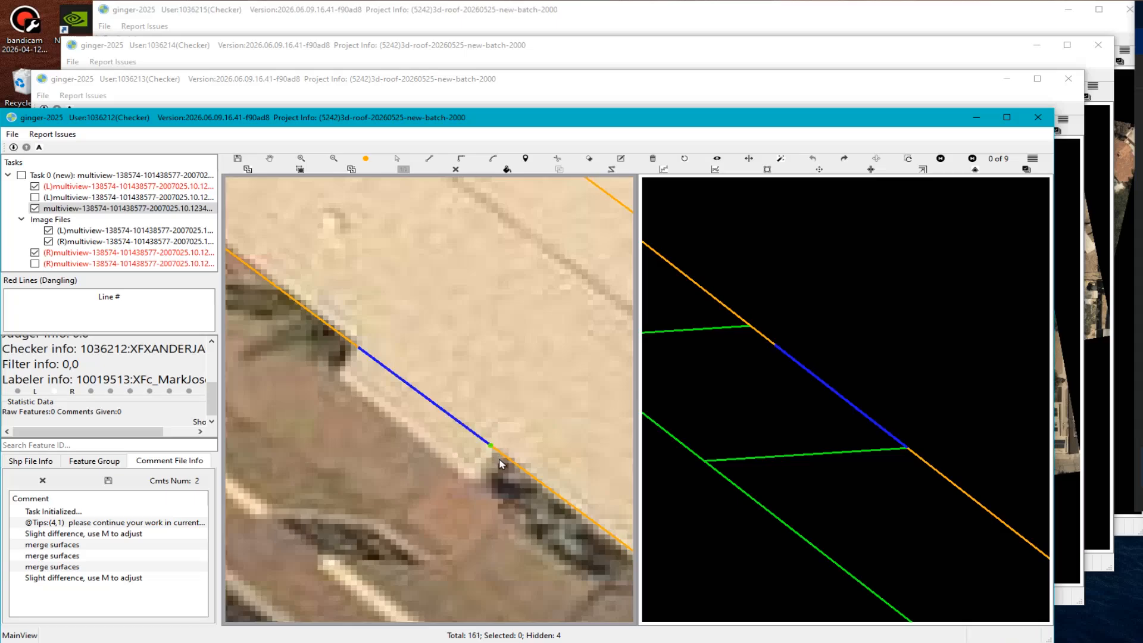
{"action": "left_click", "coordinate": [337, 378]}
{"action": "left_click", "coordinate": [412, 385]}
{"action": "left_click", "coordinate": [468, 474]}
{"action": "scroll", "coordinate": [413, 526], "scroll_direction": "down", "scroll_amount": 3}
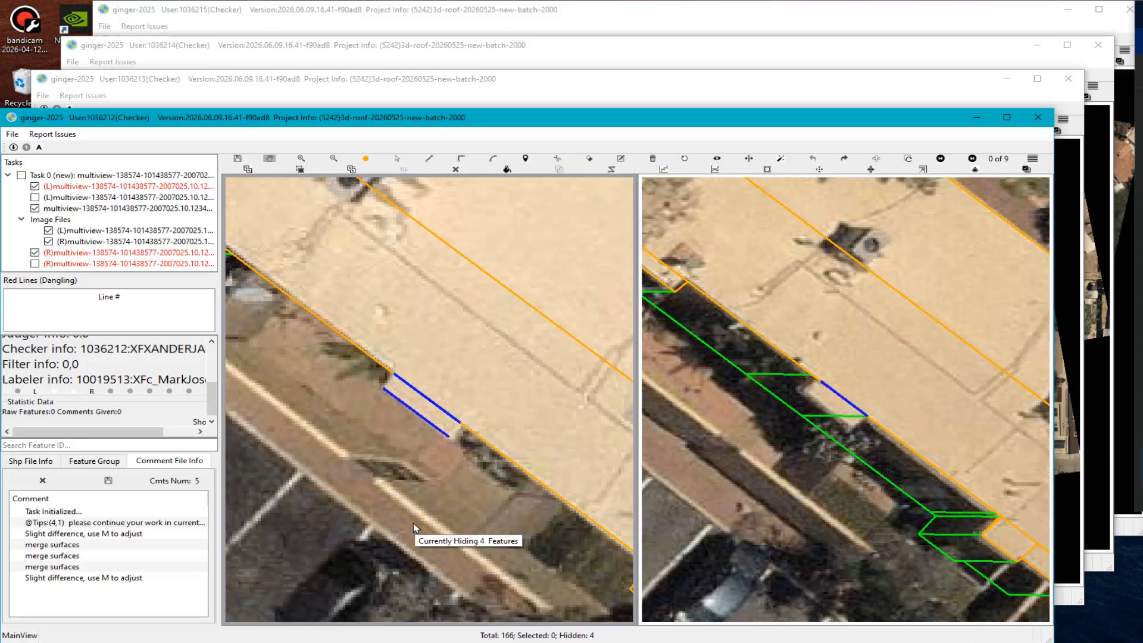
Move the projection's outer guide line in the second image onto the visible outer edge and fine-tune its position.
{"action": "scroll", "coordinate": [438, 492], "scroll_direction": "down", "scroll_amount": 2}
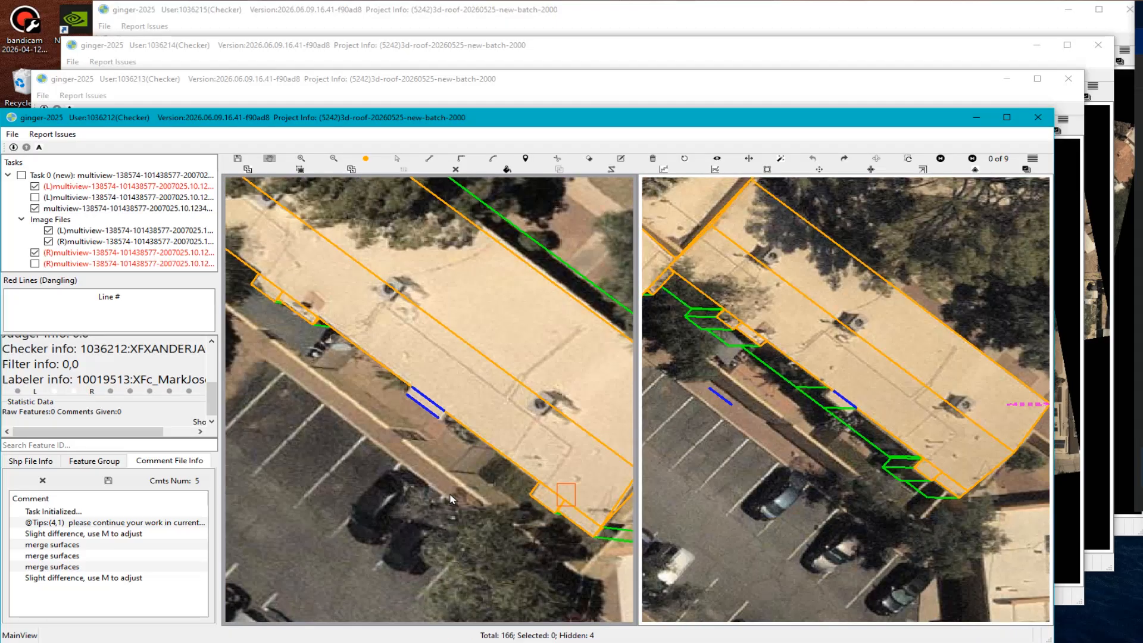
{"action": "scroll", "coordinate": [761, 403], "scroll_direction": "up", "scroll_amount": 2}
{"action": "left_click", "coordinate": [708, 439]}
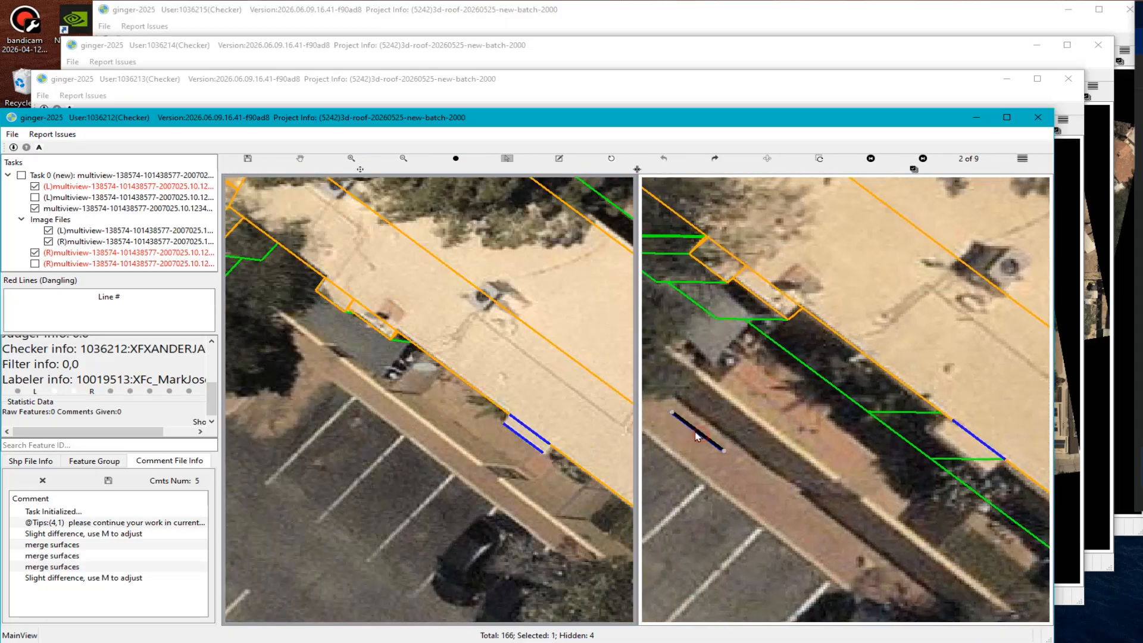
{"action": "left_click", "coordinate": [953, 487]}
{"action": "scroll", "coordinate": [970, 474], "scroll_direction": "up", "scroll_amount": 2}
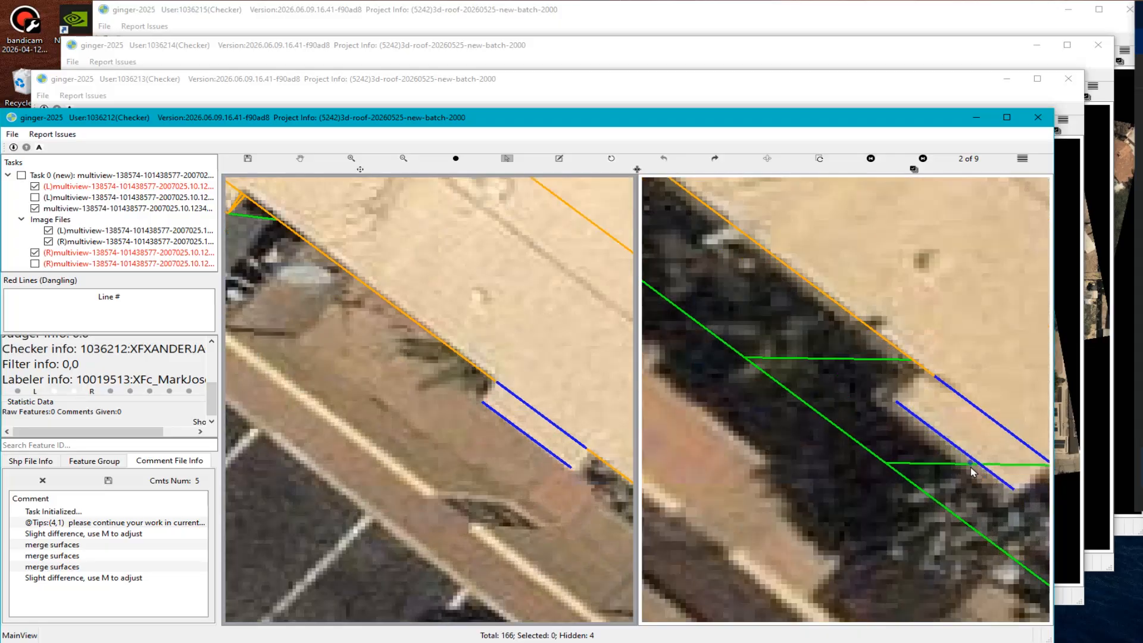
{"action": "left_click", "coordinate": [951, 448]}
{"action": "key", "text": "m"}
{"action": "left_click", "coordinate": [956, 449]}
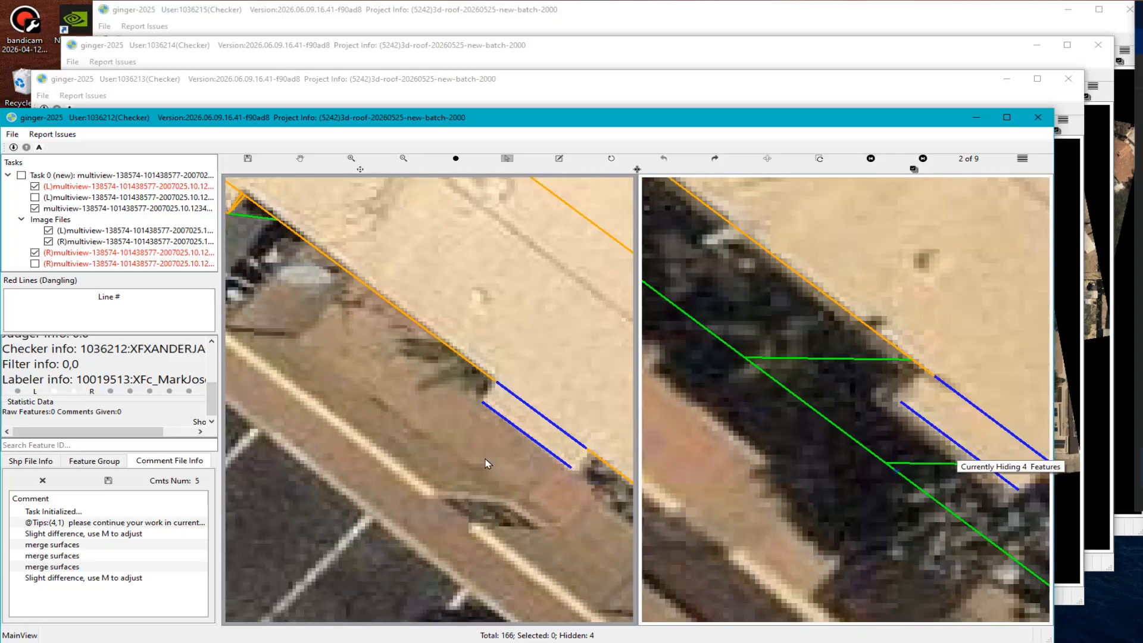
Trace the projection's outline along the outer guide line, connecting both ends to the main roof edge with short lines.
{"action": "scroll", "coordinate": [487, 464], "scroll_direction": "down", "scroll_amount": 3}
{"action": "scroll", "coordinate": [463, 394], "scroll_direction": "up", "scroll_amount": 3}
{"action": "left_click", "coordinate": [443, 356]}
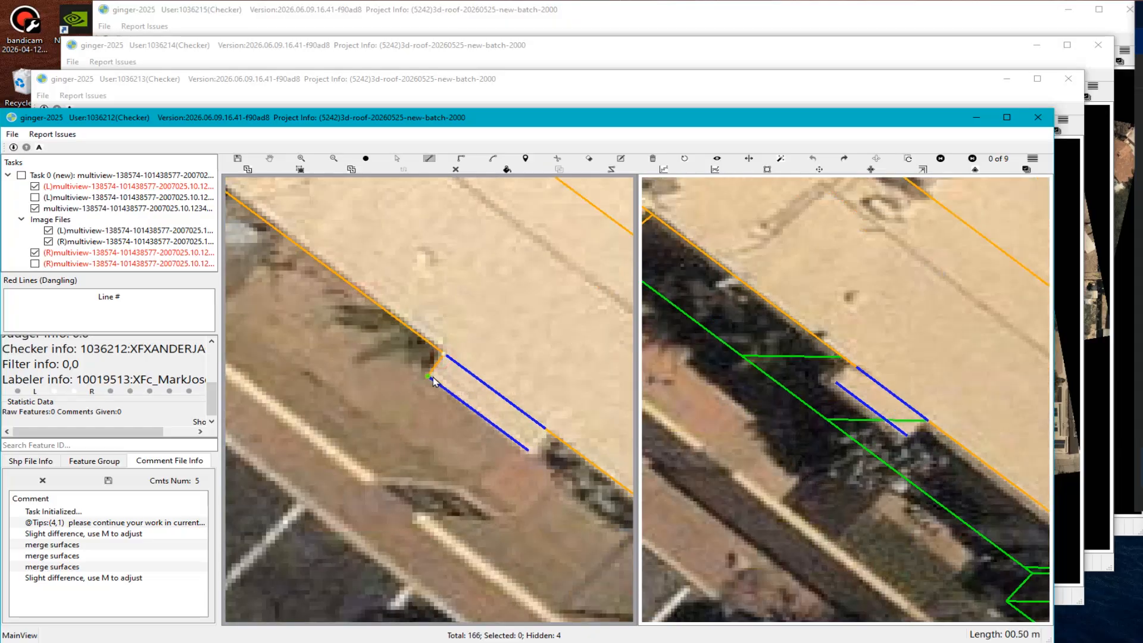
{"action": "left_click", "coordinate": [545, 429]}
{"action": "scroll", "coordinate": [488, 434], "scroll_direction": "down", "scroll_amount": 1}
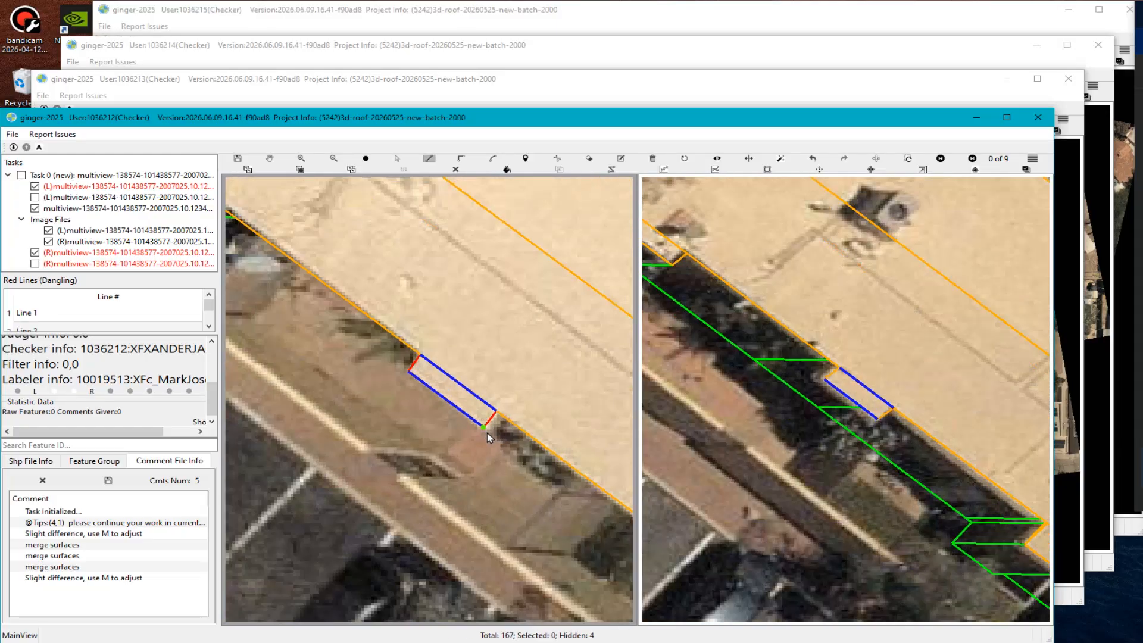
{"action": "scroll", "coordinate": [488, 438], "scroll_direction": "down", "scroll_amount": 5}
{"action": "key", "text": "Escape"}
Inspect the new projection outline in the rotated 3D view and clear its blue guide lines.
{"action": "scroll", "coordinate": [454, 375], "scroll_direction": "up", "scroll_amount": 5}
{"action": "middle_click_drag", "start_coordinate": [441, 370], "coordinate": [433, 325]}
{"action": "scroll", "coordinate": [430, 388], "scroll_direction": "up", "scroll_amount": 5}
{"action": "scroll", "coordinate": [459, 447], "scroll_direction": "down", "scroll_amount": 3}
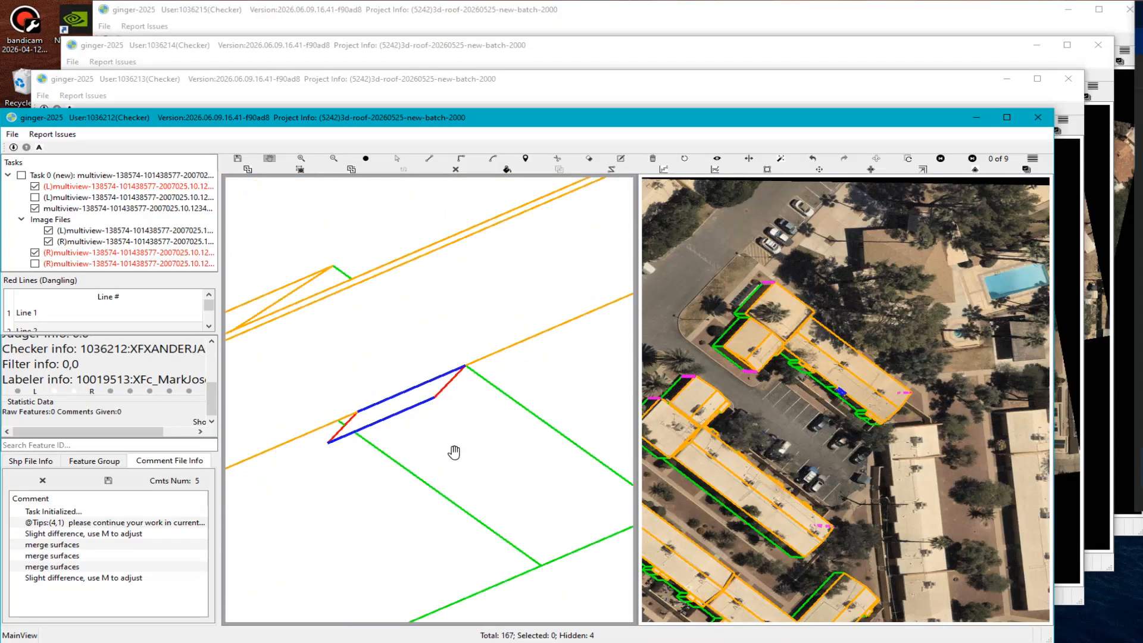
{"action": "scroll", "coordinate": [419, 410], "scroll_direction": "down", "scroll_amount": 3}
{"action": "middle_click_drag", "start_coordinate": [416, 394], "coordinate": [543, 357]}
{"action": "left_click_drag", "start_coordinate": [543, 358], "coordinate": [504, 406]}
{"action": "scroll", "coordinate": [503, 405], "scroll_direction": "up", "scroll_amount": 3}
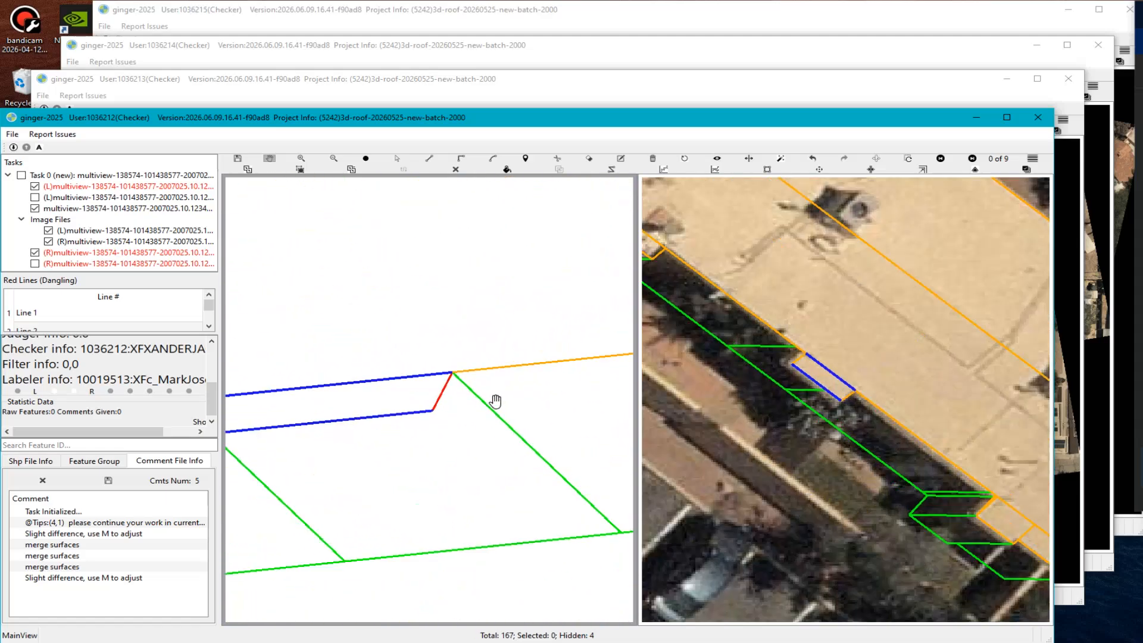
{"action": "left_click", "coordinate": [455, 168]}
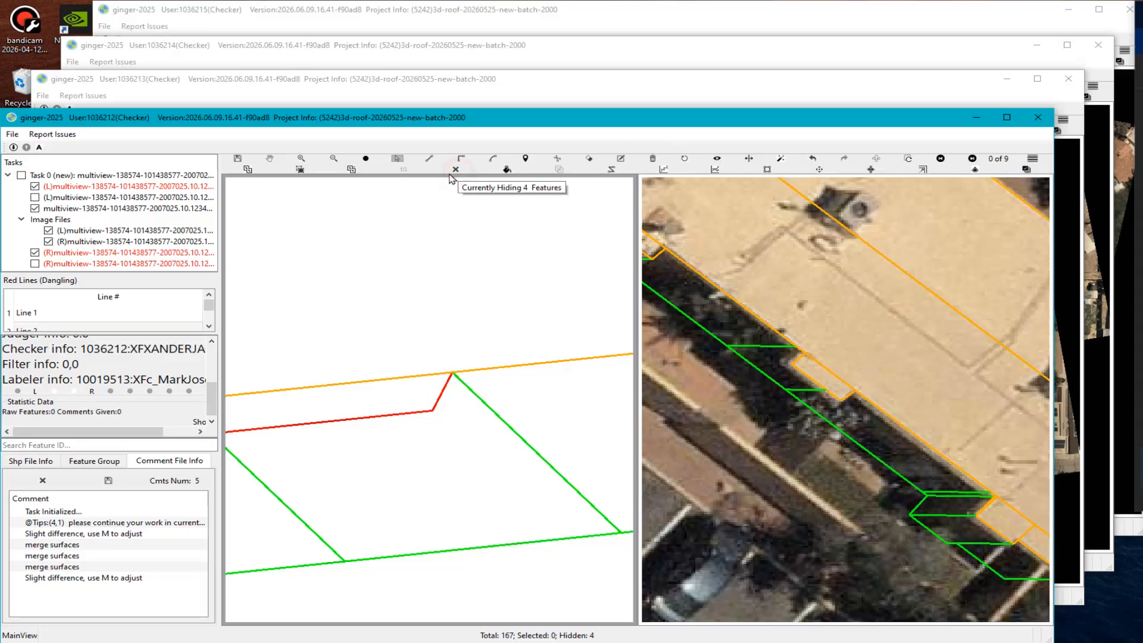
Draw a guide line from the projection's outer corner, parallel to an existing roof segment, extending just past the main roof edge's direction.
{"action": "scroll", "coordinate": [453, 438], "scroll_direction": "down", "scroll_amount": 2}
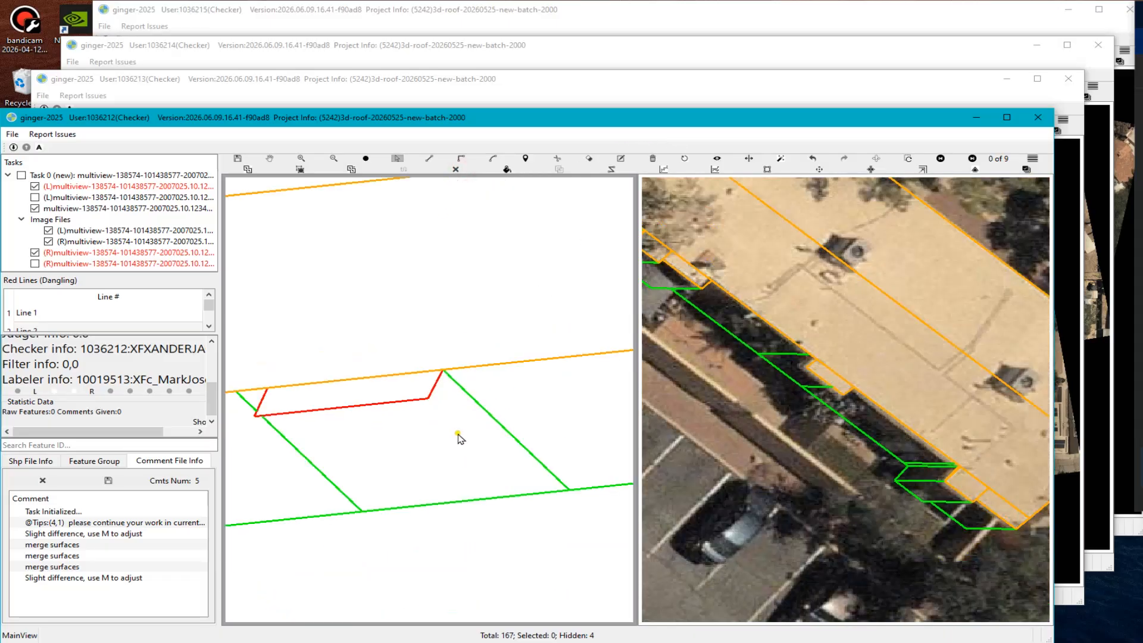
{"action": "key", "text": "m"}
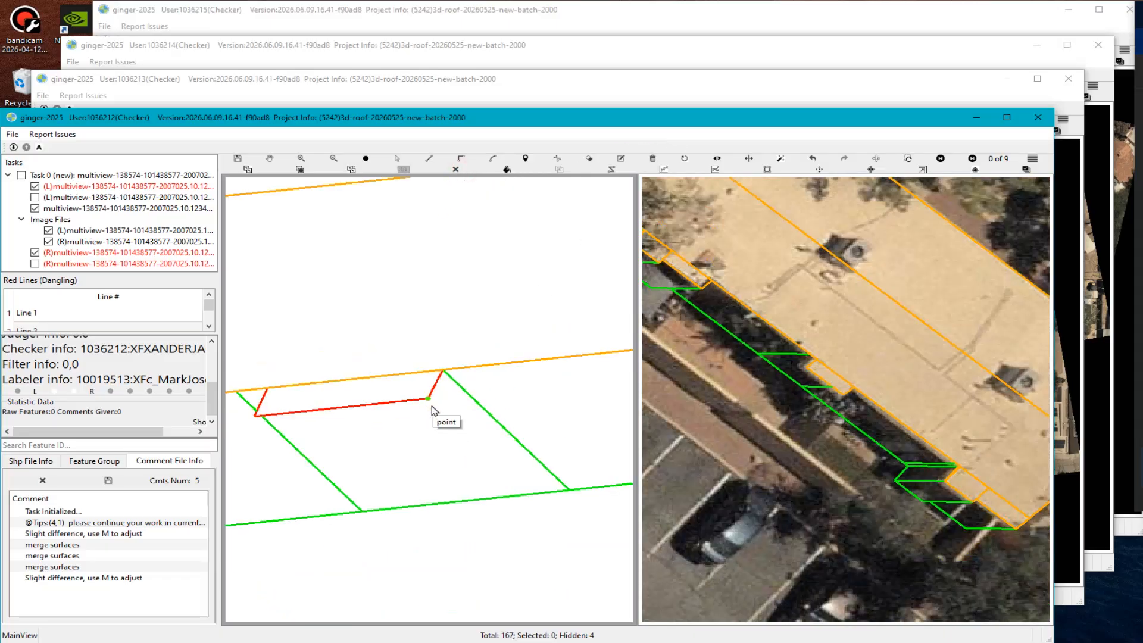
{"action": "left_click", "coordinate": [432, 407]}
{"action": "scroll", "coordinate": [439, 404], "scroll_direction": "down", "scroll_amount": 2}
{"action": "scroll", "coordinate": [498, 376], "scroll_direction": "down", "scroll_amount": 3}
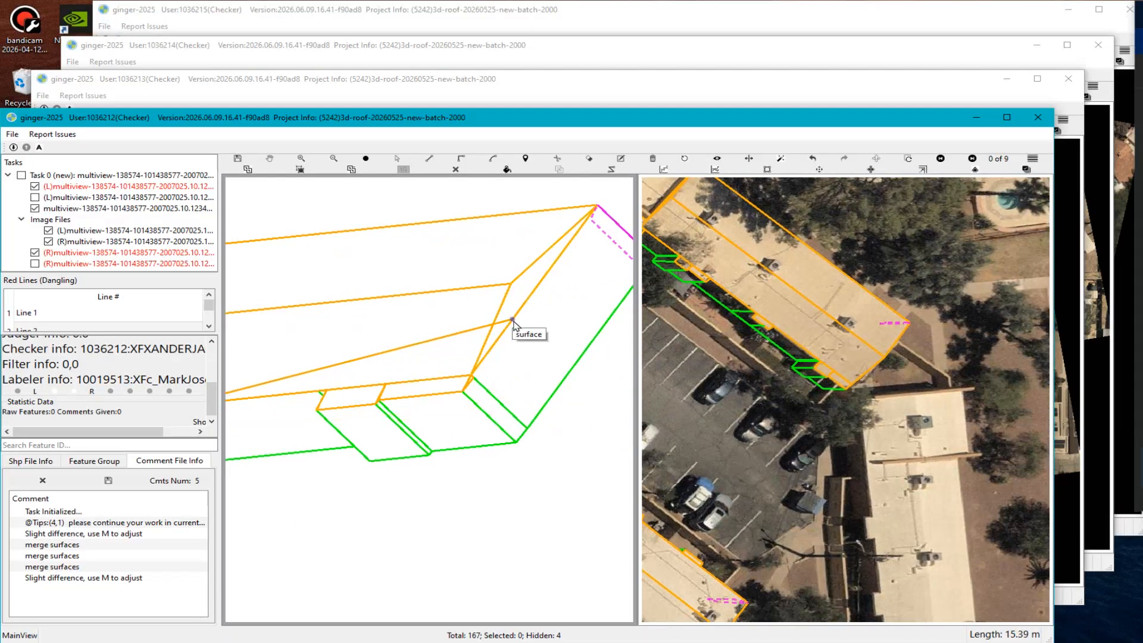
{"action": "left_click", "coordinate": [557, 403]}
{"action": "scroll", "coordinate": [417, 393], "scroll_direction": "up", "scroll_amount": 4}
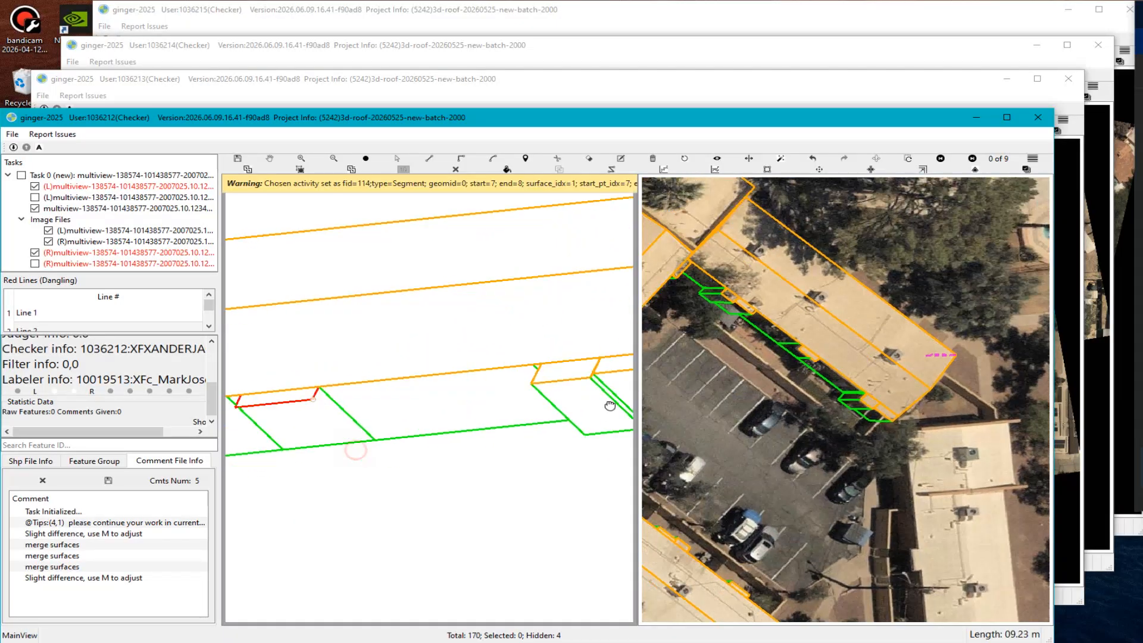
{"action": "scroll", "coordinate": [390, 385], "scroll_direction": "up", "scroll_amount": 1}
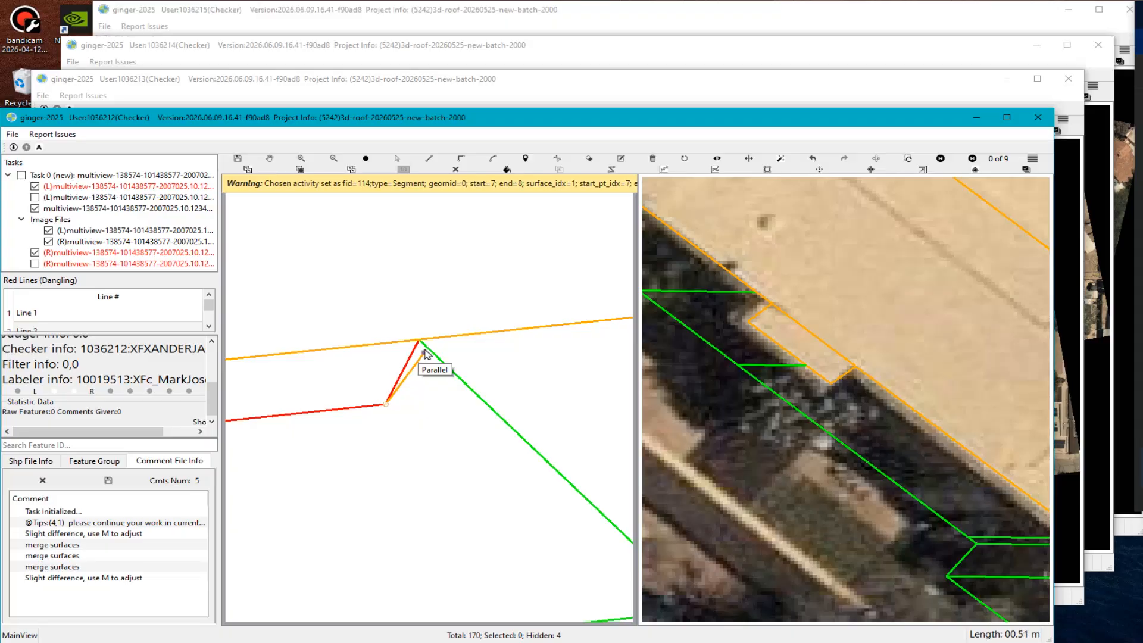
{"action": "scroll", "coordinate": [410, 381], "scroll_direction": "up", "scroll_amount": 2}
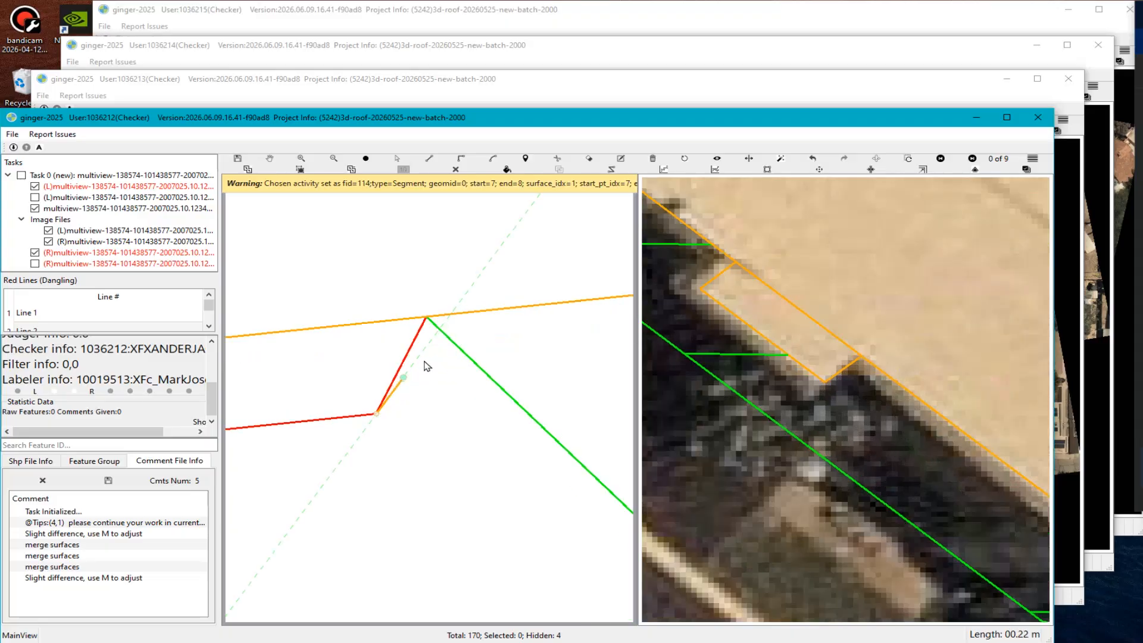
{"action": "left_click", "coordinate": [452, 321]}
Draw a small triangular side face joining the projection's outer corner, the main roof edge corner and the end of the blue guide line.
{"action": "key", "text": "l"}
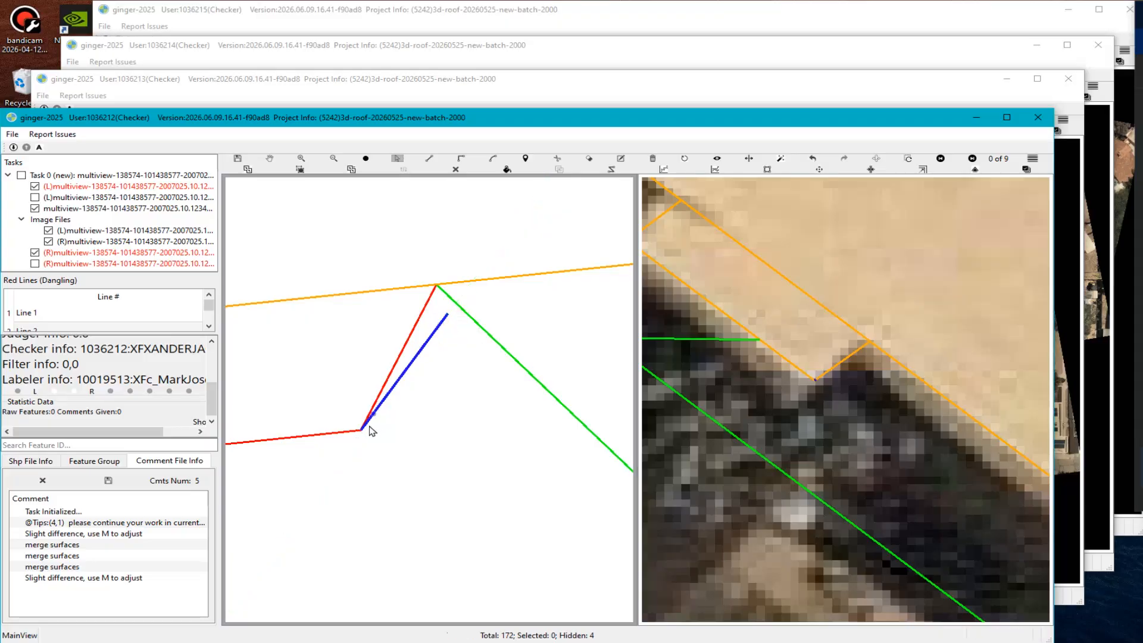
{"action": "left_click", "coordinate": [361, 430]}
{"action": "left_click", "coordinate": [435, 288]}
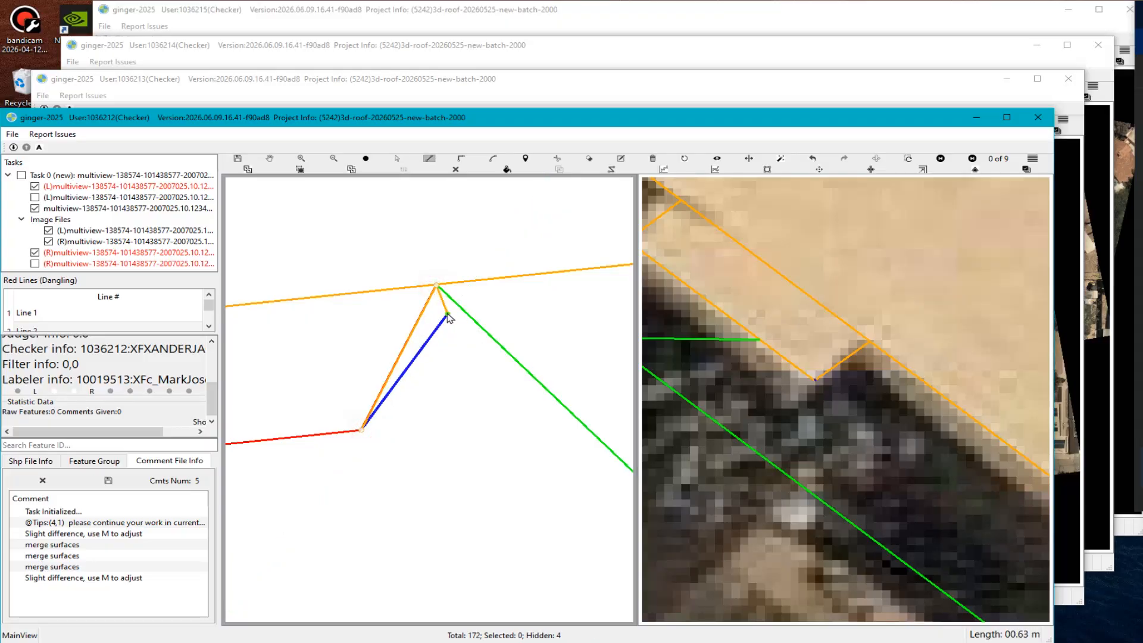
{"action": "left_click", "coordinate": [448, 315]}
{"action": "right_click", "coordinate": [449, 396]}
{"action": "scroll", "coordinate": [449, 397], "scroll_direction": "down", "scroll_amount": 1}
{"action": "scroll", "coordinate": [330, 399], "scroll_direction": "down", "scroll_amount": 1}
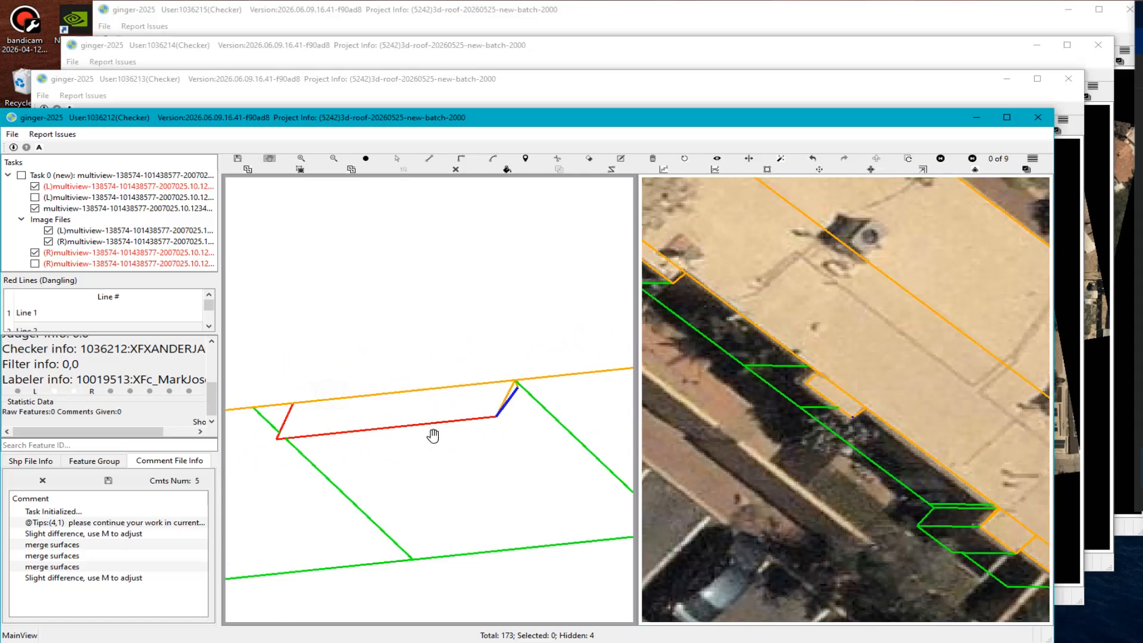
{"action": "left_click_drag", "start_coordinate": [389, 430], "coordinate": [412, 429]}
{"action": "key", "text": "f"}
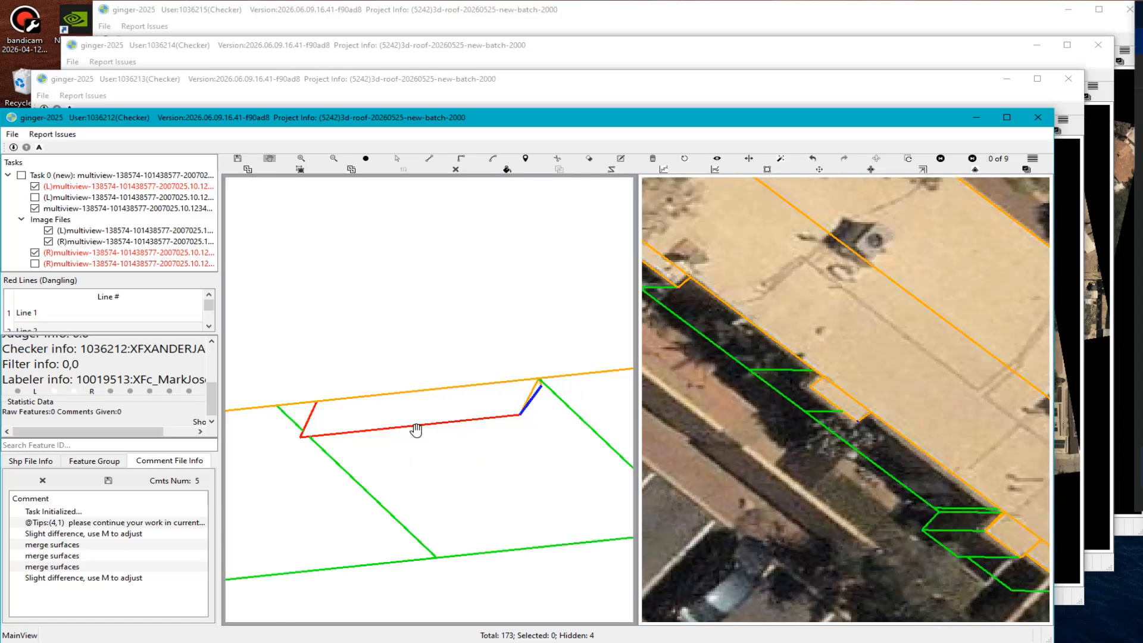
{"action": "scroll", "coordinate": [532, 404], "scroll_direction": "up", "scroll_amount": 1}
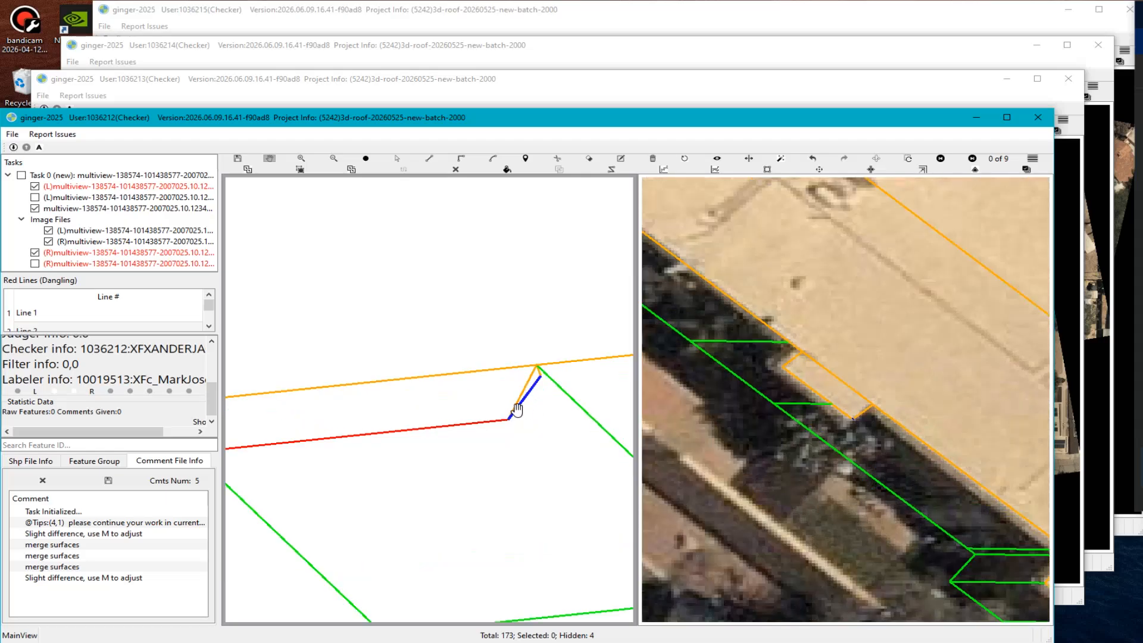
{"action": "left_click_drag", "start_coordinate": [455, 407], "coordinate": [553, 438]}
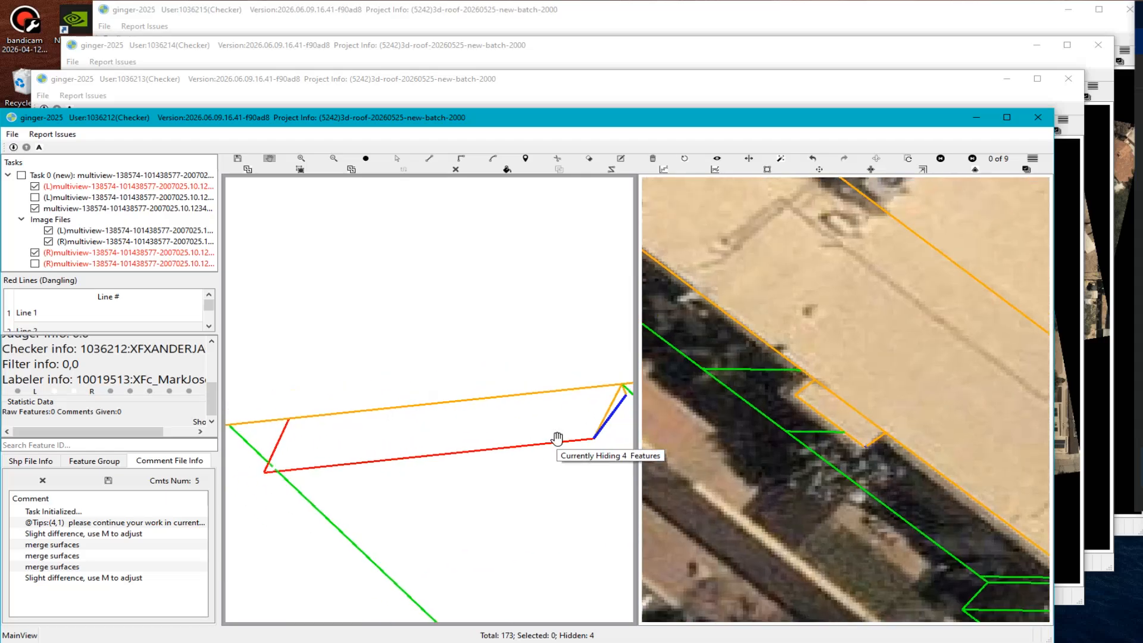
{"action": "scroll", "coordinate": [494, 432], "scroll_direction": "down", "scroll_amount": 2}
{"action": "left_click_drag", "start_coordinate": [391, 403], "coordinate": [466, 408]}
{"action": "scroll", "coordinate": [509, 408], "scroll_direction": "up", "scroll_amount": 2}
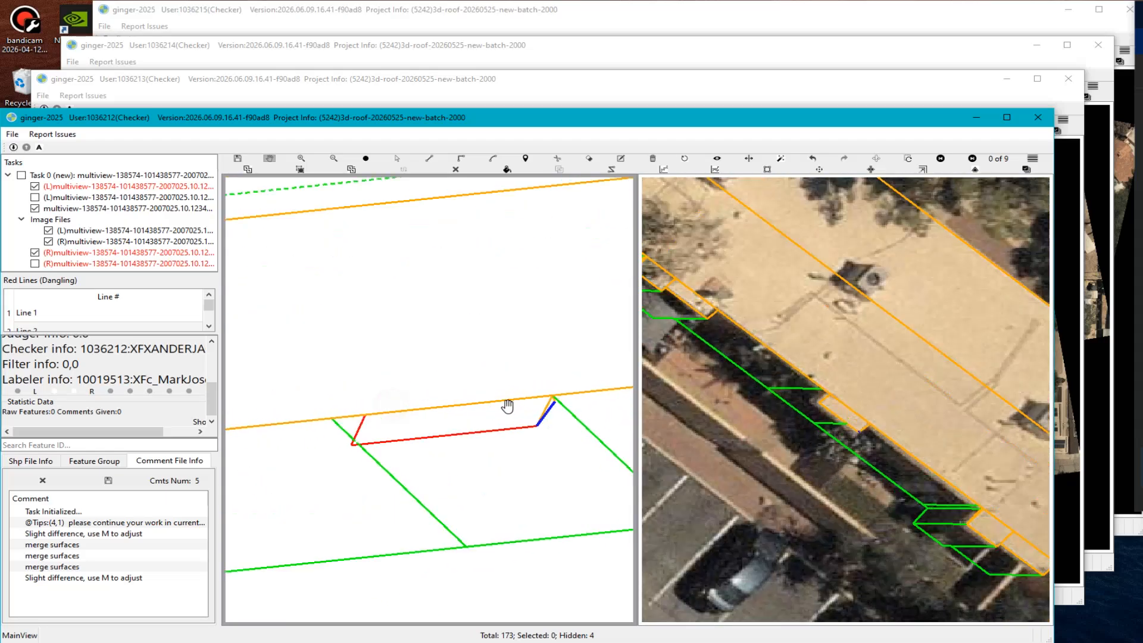
{"action": "key", "text": "Escape"}
{"action": "key", "text": "l"}
{"action": "left_click", "coordinate": [274, 464]}
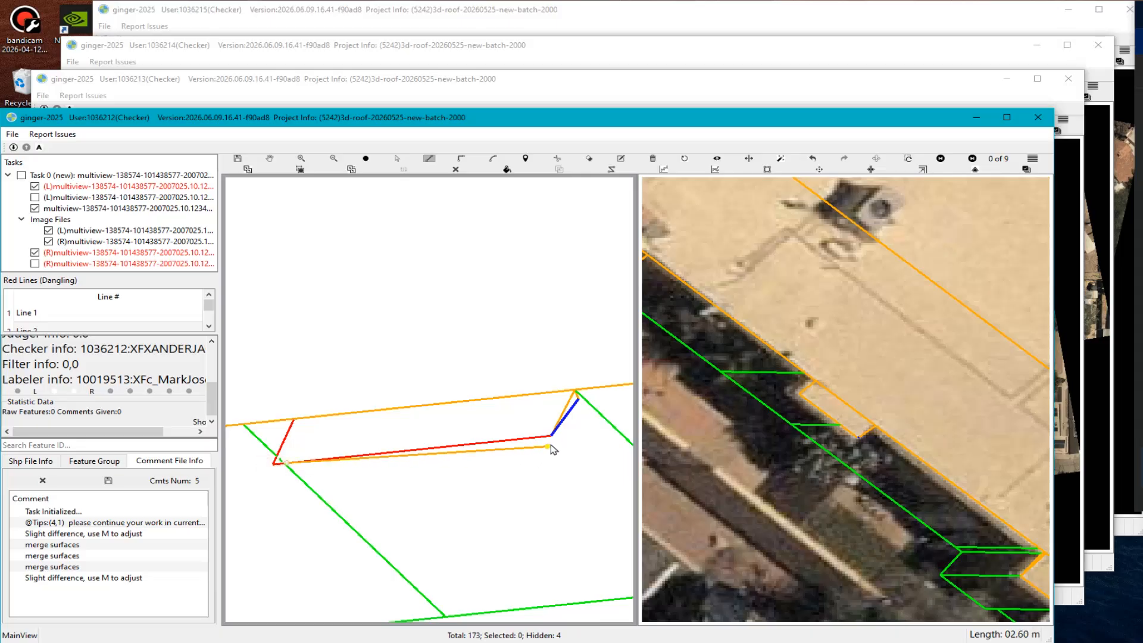
{"action": "key", "text": "Escape"}
Trace the projection surface from the guide line's end along the outer edge, making its far side parallel to the guide line, and close it.
{"action": "key", "text": "l"}
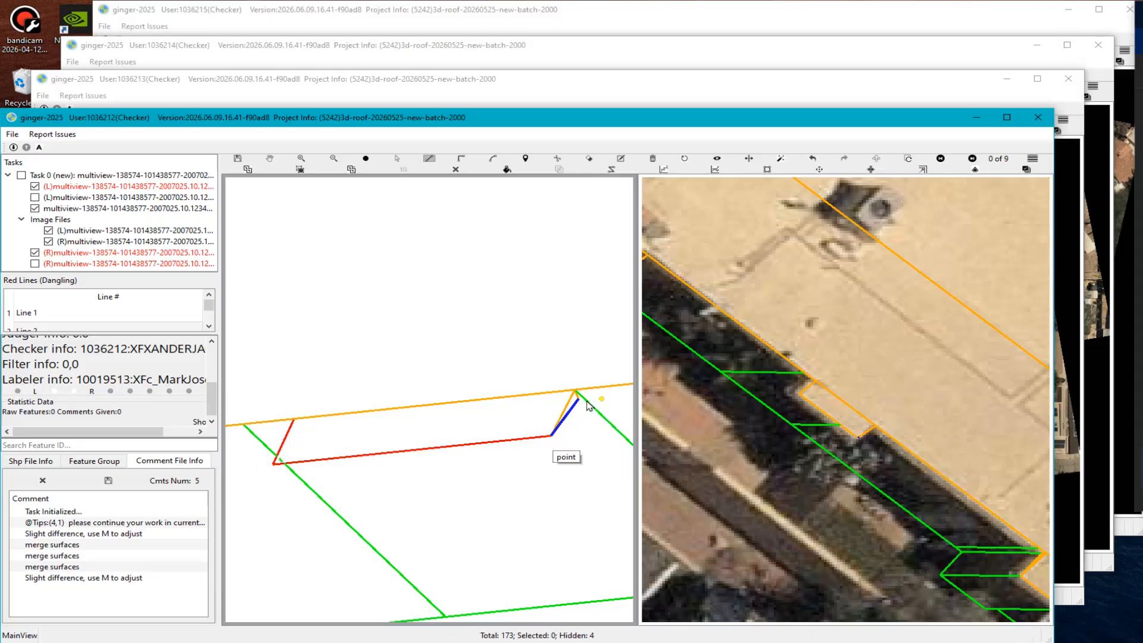
{"action": "left_click", "coordinate": [581, 402]}
{"action": "left_click", "coordinate": [554, 439]}
{"action": "left_click", "coordinate": [271, 468]}
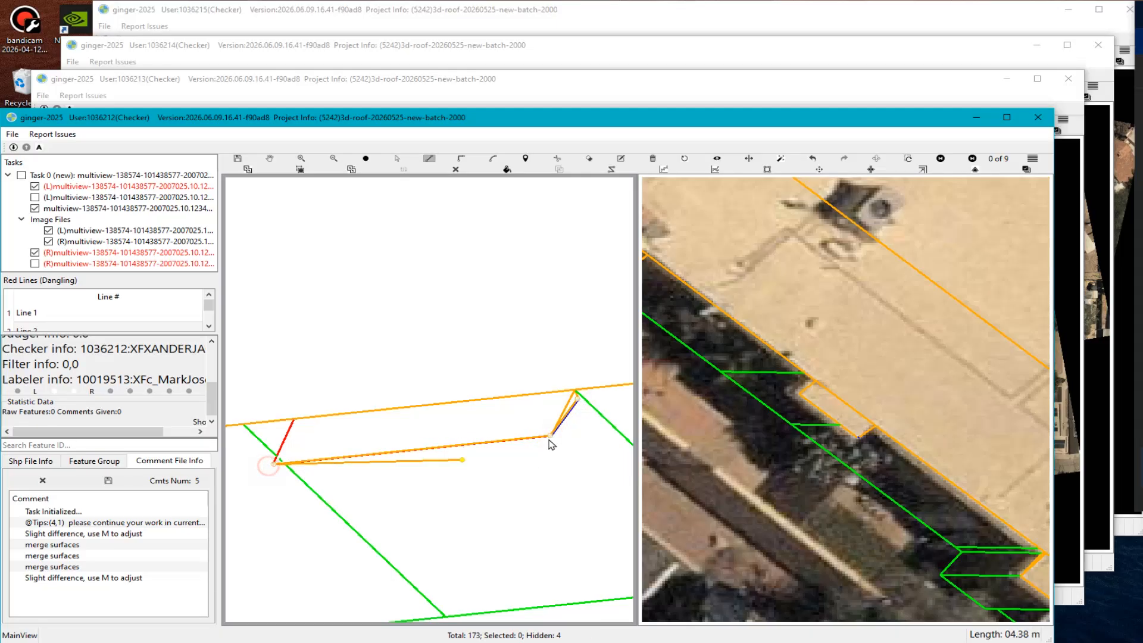
{"action": "scroll", "coordinate": [553, 436], "scroll_direction": "up", "scroll_amount": 1}
{"action": "key", "text": "p"}
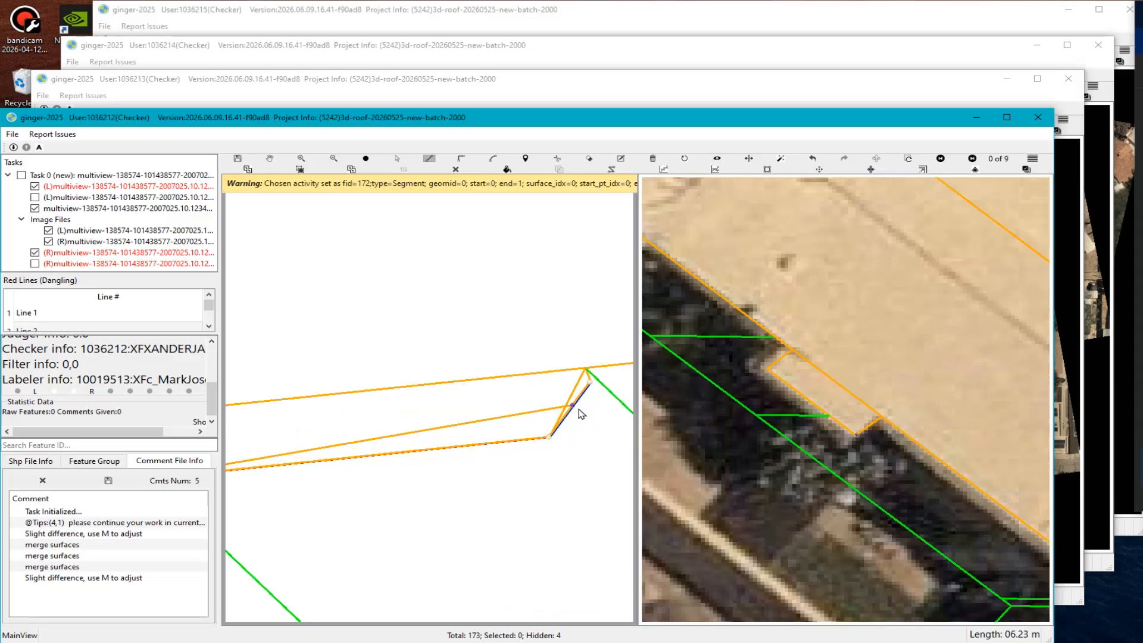
{"action": "scroll", "coordinate": [591, 402], "scroll_direction": "down", "scroll_amount": 2}
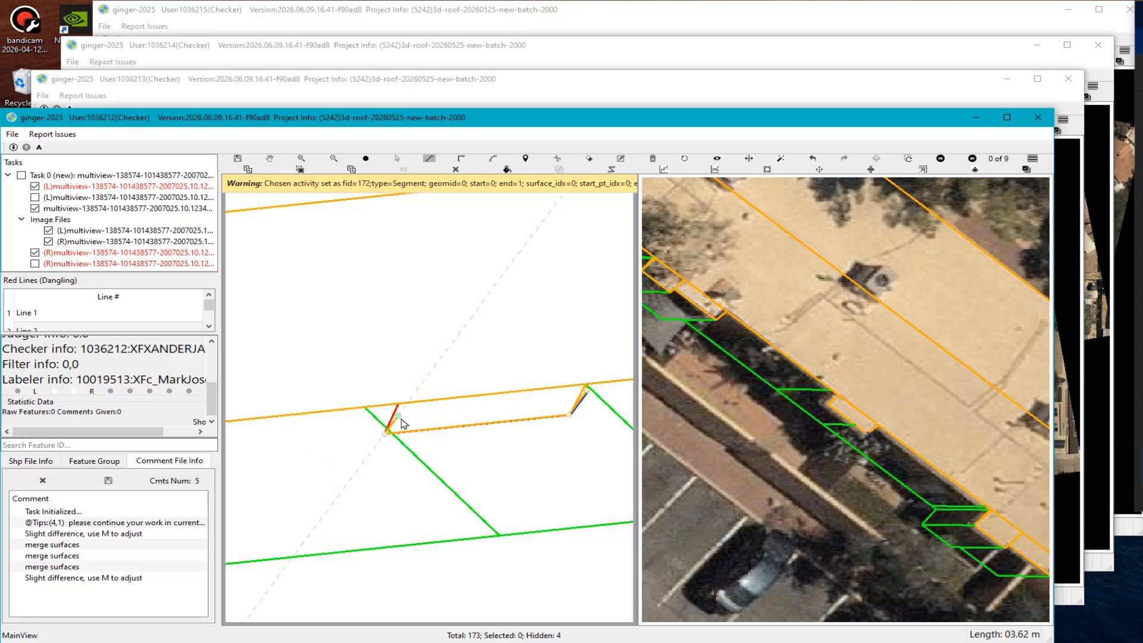
{"action": "scroll", "coordinate": [406, 416], "scroll_direction": "up", "scroll_amount": 2}
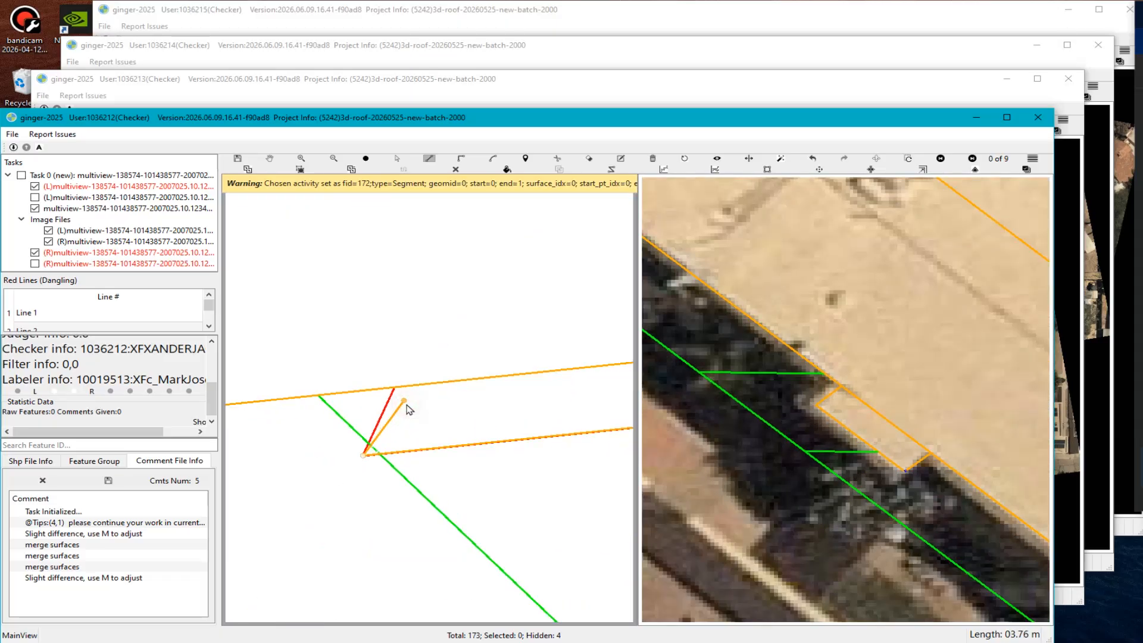
{"action": "double_click", "coordinate": [407, 405]}
{"action": "scroll", "coordinate": [457, 486], "scroll_direction": "down", "scroll_amount": 2}
{"action": "scroll", "coordinate": [521, 381], "scroll_direction": "up", "scroll_amount": 2}
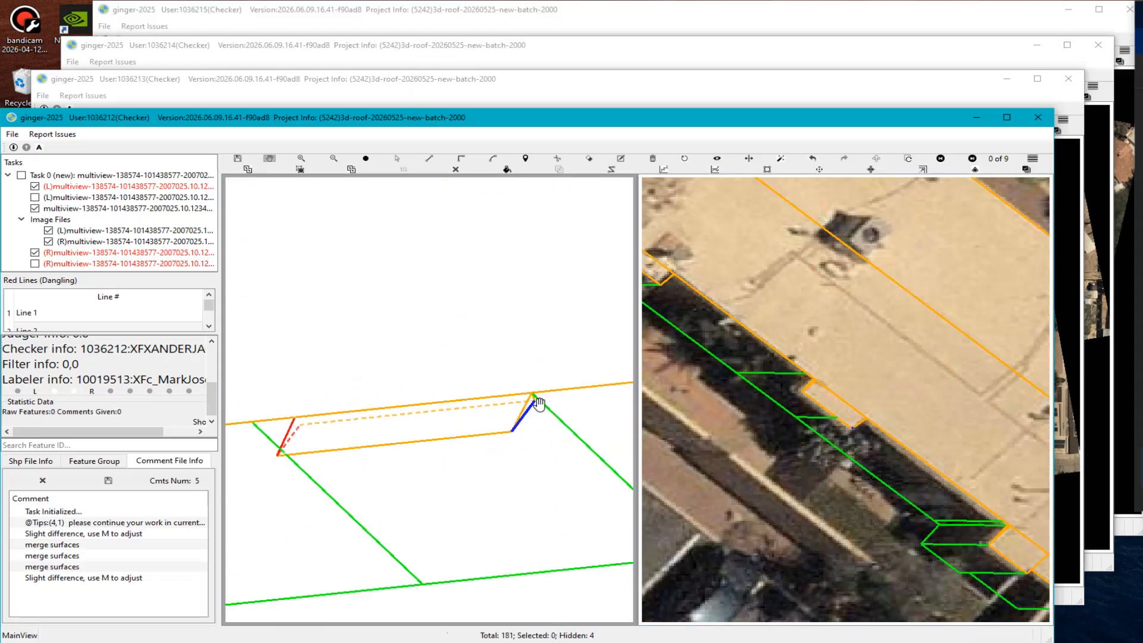
Draw a triangular side face at the projection's opposite end, between the main roof edge and the projection's outer corner.
{"action": "left_click_drag", "start_coordinate": [362, 434], "coordinate": [419, 426]}
{"action": "scroll", "coordinate": [332, 426], "scroll_direction": "up", "scroll_amount": 1}
{"action": "key", "text": "l"}
{"action": "double_click", "coordinate": [363, 398]}
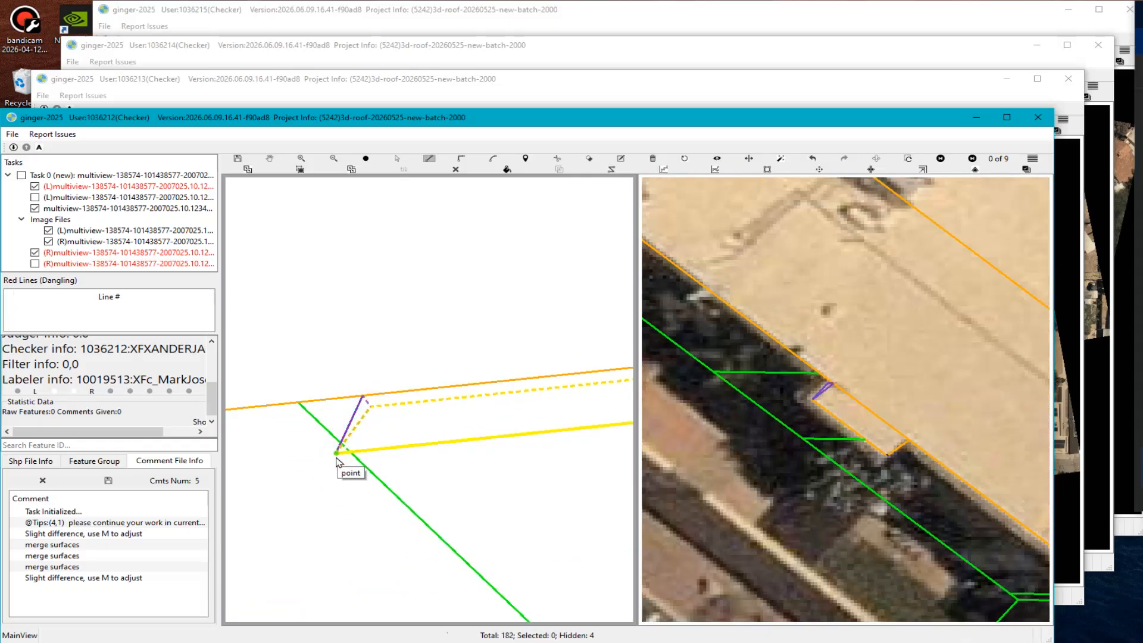
Change the new purple end triangle to the orange type used for the roof outlines.
{"action": "scroll", "coordinate": [353, 475], "scroll_direction": "down", "scroll_amount": 1}
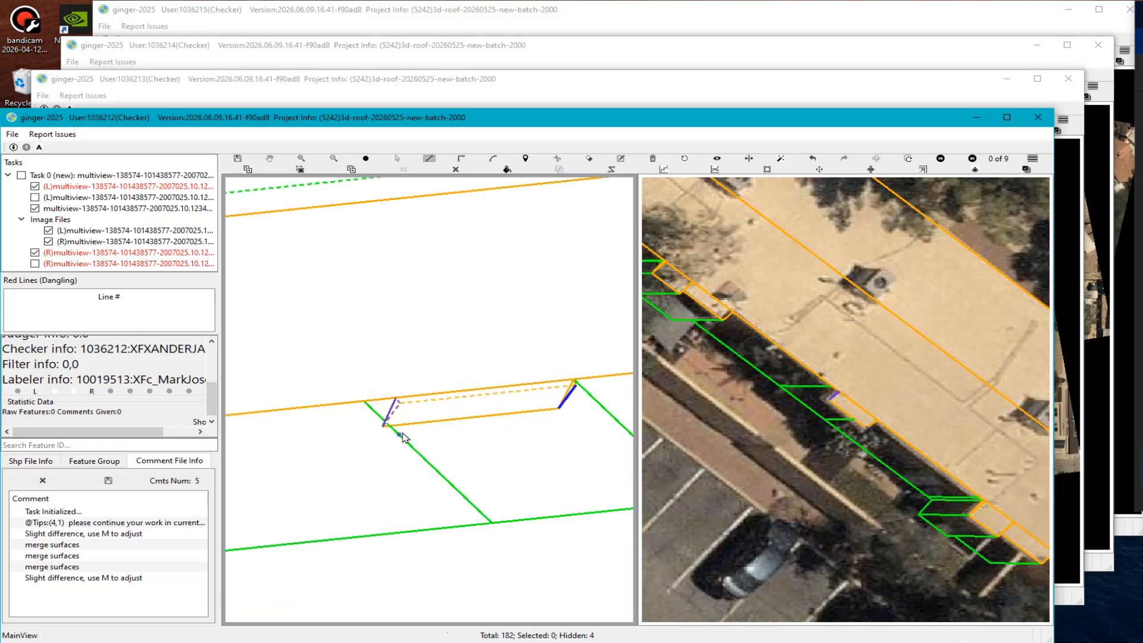
{"action": "scroll", "coordinate": [402, 438], "scroll_direction": "up", "scroll_amount": 1}
{"action": "key", "text": "h"}
{"action": "left_click_drag", "start_coordinate": [404, 392], "coordinate": [477, 399]}
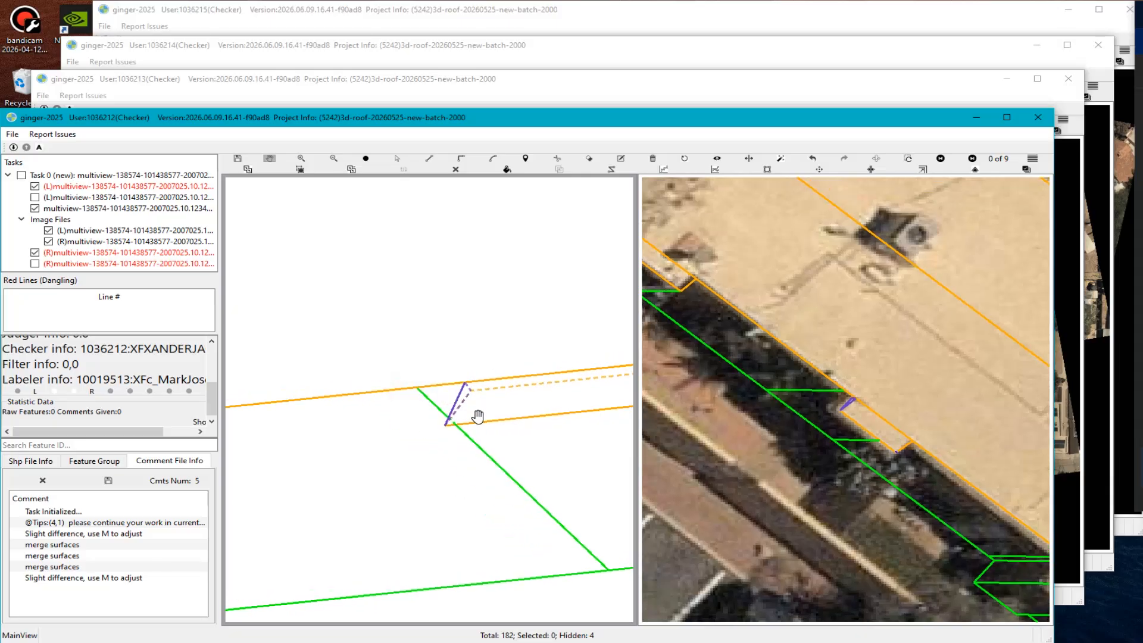
{"action": "middle_click_drag", "start_coordinate": [477, 416], "coordinate": [540, 412]}
{"action": "scroll", "coordinate": [394, 397], "scroll_direction": "up", "scroll_amount": 3}
{"action": "key", "text": "s"}
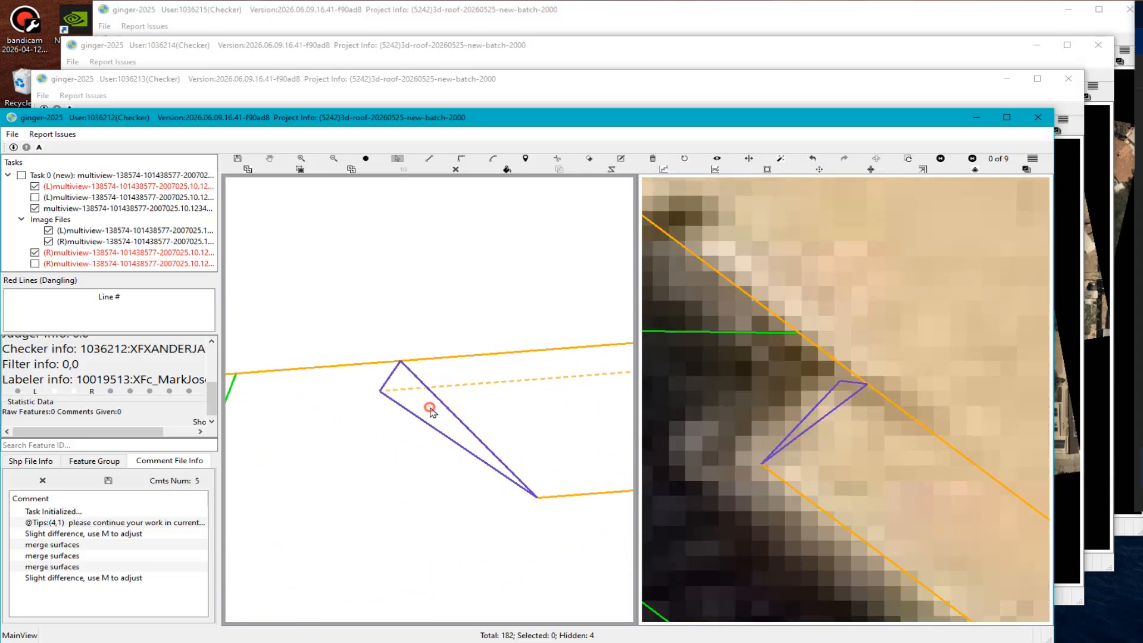
{"action": "left_click", "coordinate": [433, 413]}
{"action": "key", "text": "h"}
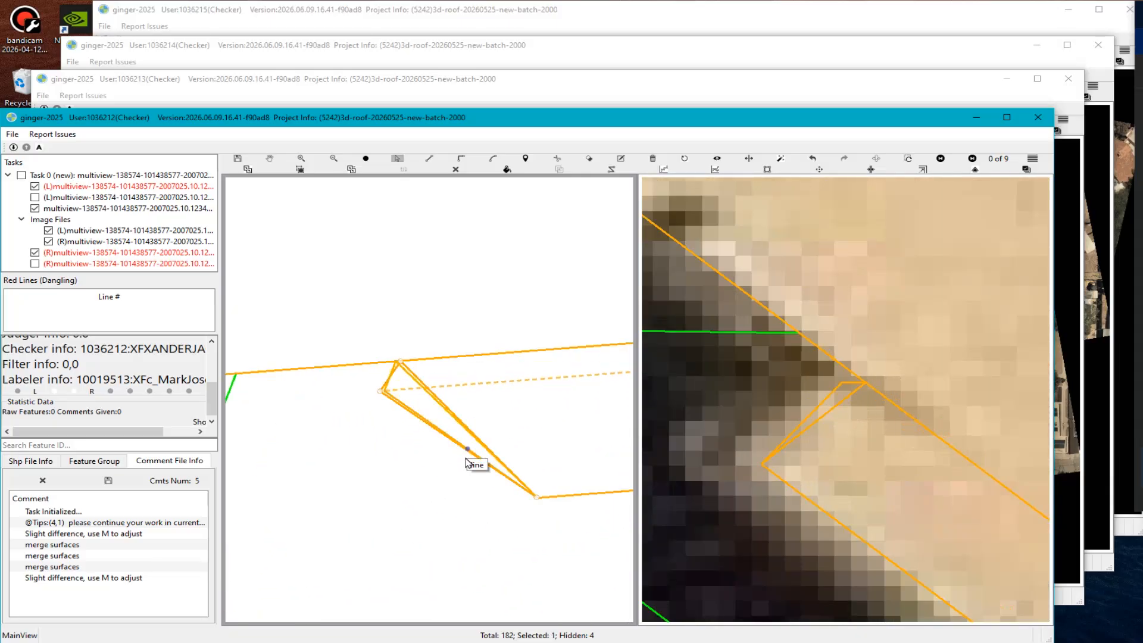
Clear the remaining blue guide line from the redrawn projection in the rotated 3D view.
{"action": "scroll", "coordinate": [472, 459], "scroll_direction": "down", "scroll_amount": 2}
{"action": "scroll", "coordinate": [517, 412], "scroll_direction": "down", "scroll_amount": 2}
{"action": "left_click_drag", "start_coordinate": [508, 439], "coordinate": [449, 444]}
{"action": "middle_click_drag", "start_coordinate": [501, 390], "coordinate": [459, 395]}
{"action": "key", "text": "s"}
{"action": "left_click", "coordinate": [454, 172]}
{"action": "scroll", "coordinate": [438, 417], "scroll_direction": "down", "scroll_amount": 3}
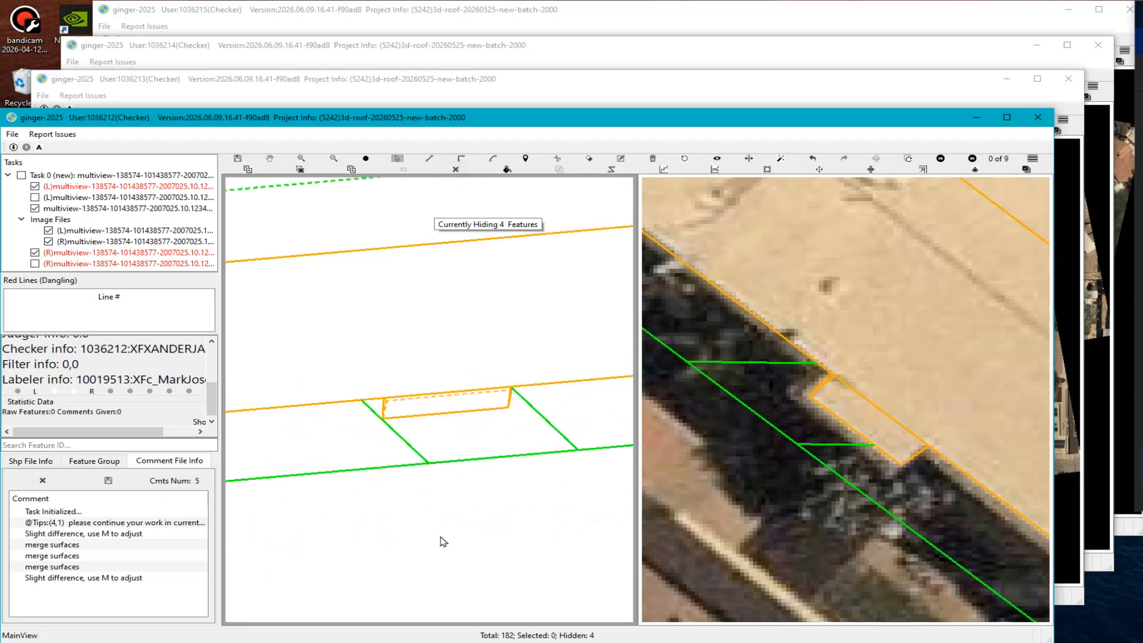
Select the main roof and projection surfaces, and compare the redrawn outline with the projection in both images.
{"action": "scroll", "coordinate": [479, 411], "scroll_direction": "up", "scroll_amount": 2}
{"action": "left_click", "coordinate": [477, 359]}
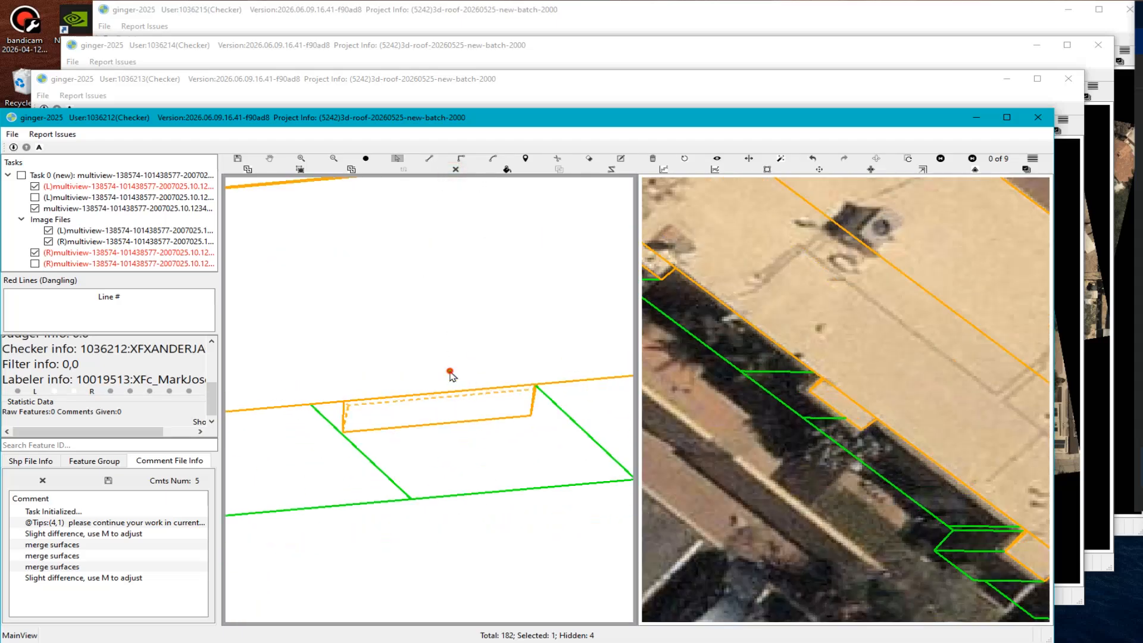
{"action": "left_click", "coordinate": [429, 412], "text": "ctrl"}
{"action": "scroll", "coordinate": [477, 489], "scroll_direction": "down", "scroll_amount": 2}
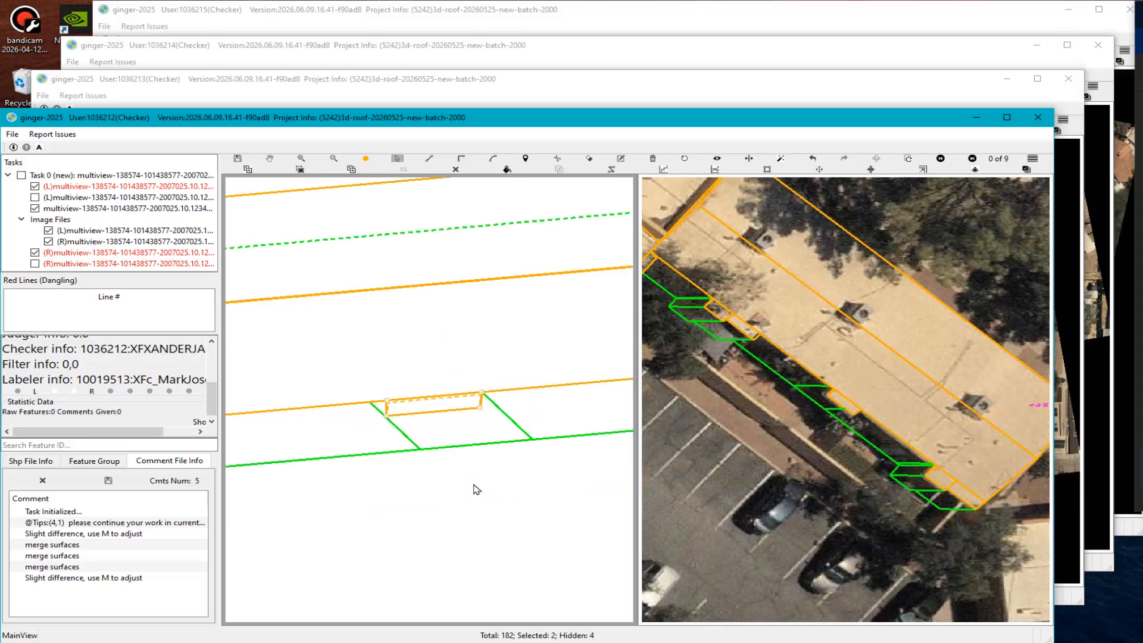
{"action": "key", "text": "space"}
{"action": "key", "text": "Escape"}
{"action": "scroll", "coordinate": [493, 485], "scroll_direction": "down", "scroll_amount": 2}
{"action": "scroll", "coordinate": [439, 408], "scroll_direction": "up", "scroll_amount": 5}
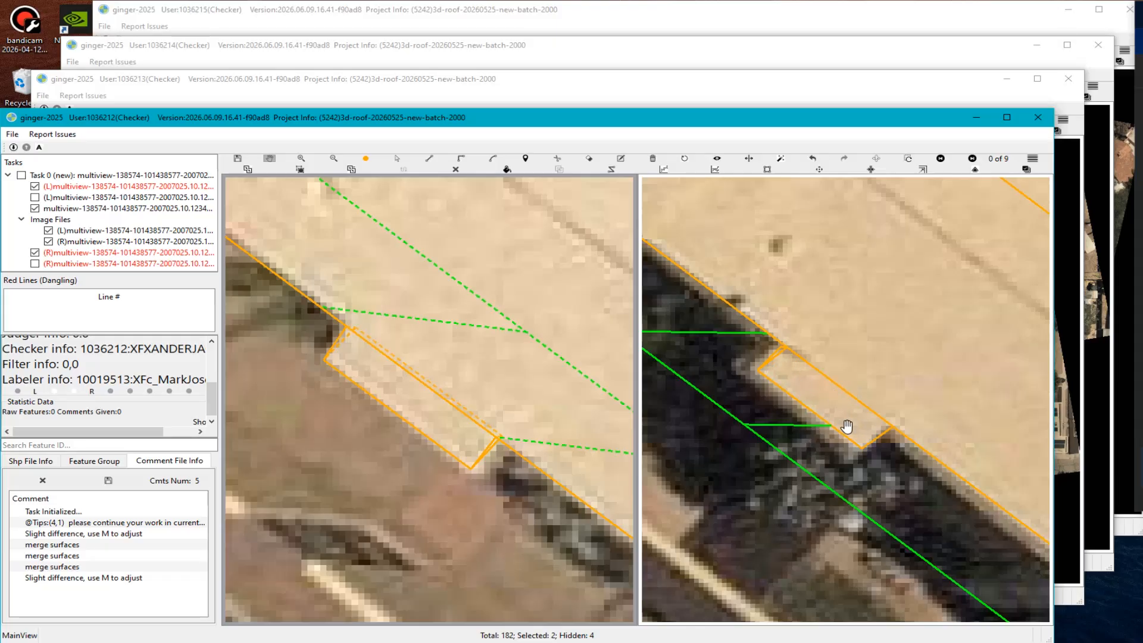
{"action": "scroll", "coordinate": [334, 354], "scroll_direction": "up", "scroll_amount": 1}
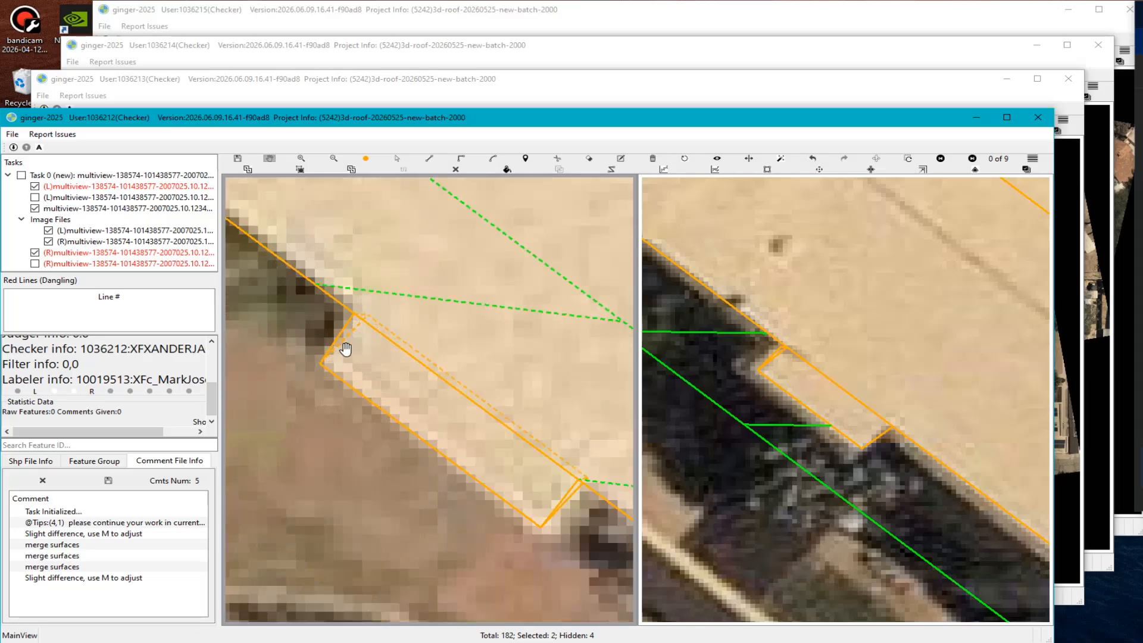
Delete the redrawn projection surface and its triangular end faces from the roof edge.
{"action": "left_click_drag", "start_coordinate": [338, 388], "coordinate": [340, 388]}
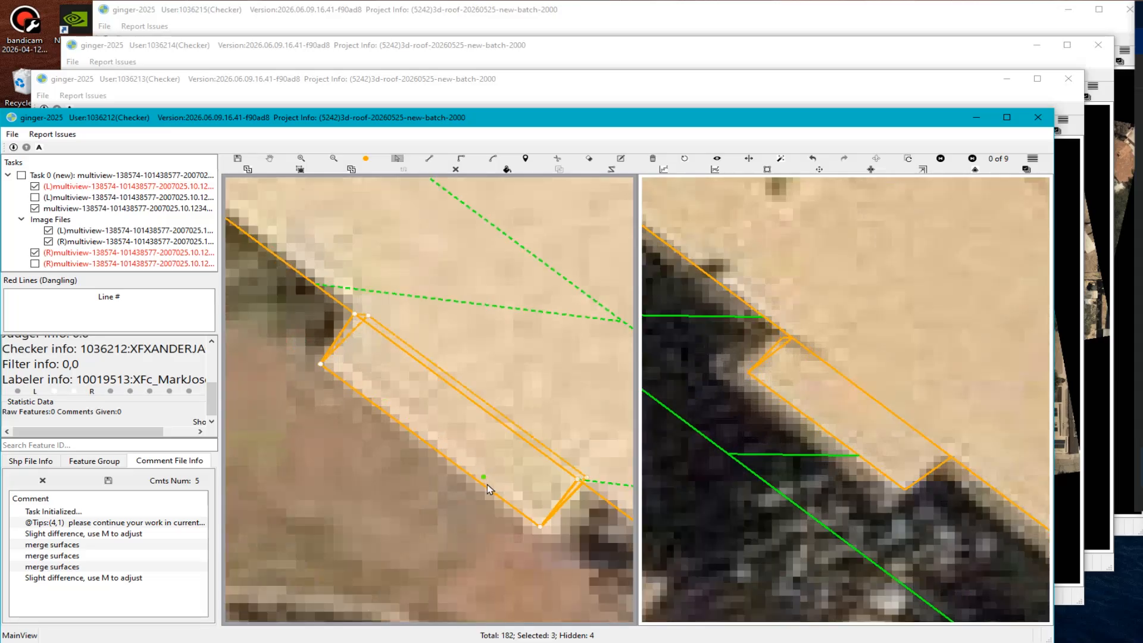
{"action": "key", "text": "Delete"}
{"action": "left_click_drag", "start_coordinate": [504, 509], "coordinate": [565, 542]}
{"action": "key", "text": "Delete"}
{"action": "scroll", "coordinate": [481, 497], "scroll_direction": "down", "scroll_amount": 2}
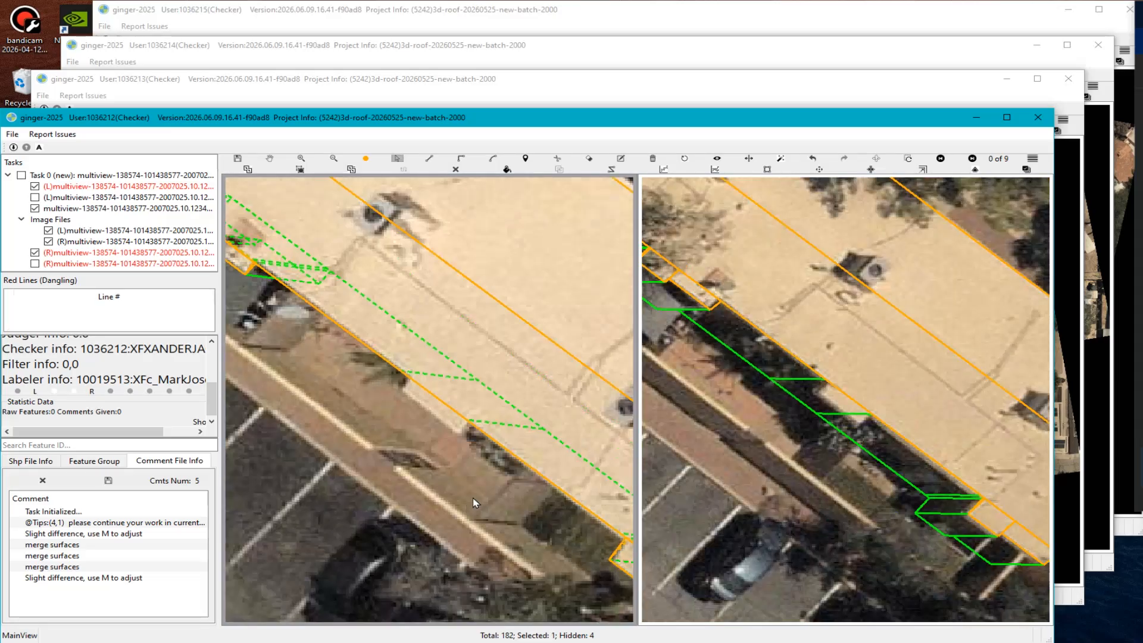
{"action": "left_click", "coordinate": [455, 500]}
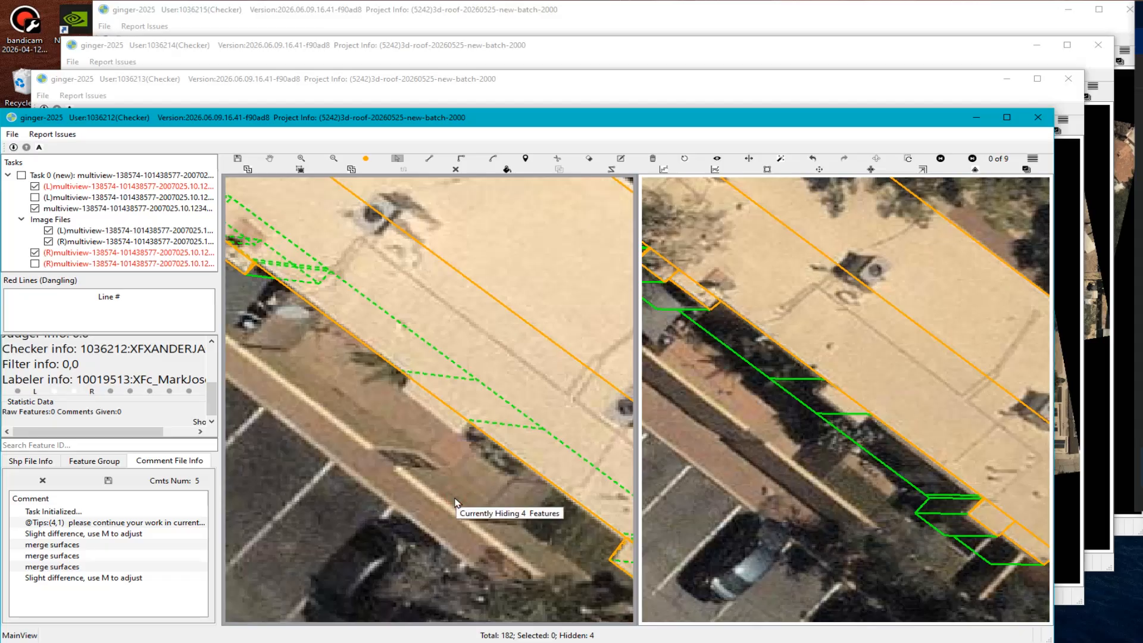
Show the hidden original projection features again, examine them against both images, and select the adjoining main roof surface.
{"action": "key", "text": "h"}
{"action": "scroll", "coordinate": [400, 375], "scroll_direction": "up", "scroll_amount": 3}
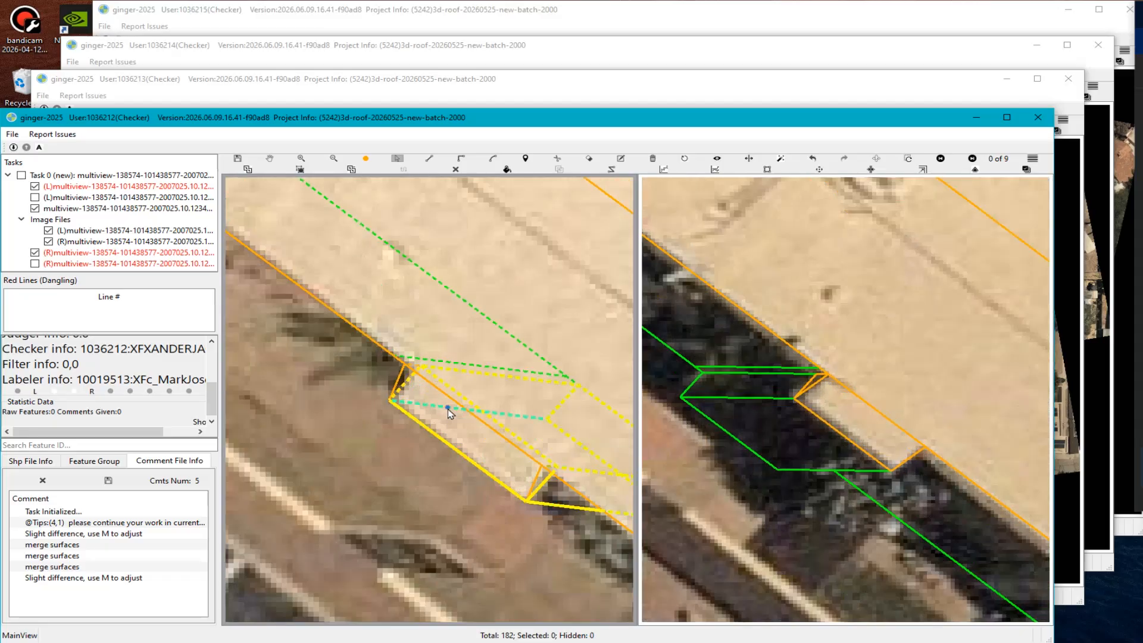
{"action": "scroll", "coordinate": [447, 409], "scroll_direction": "down", "scroll_amount": 5}
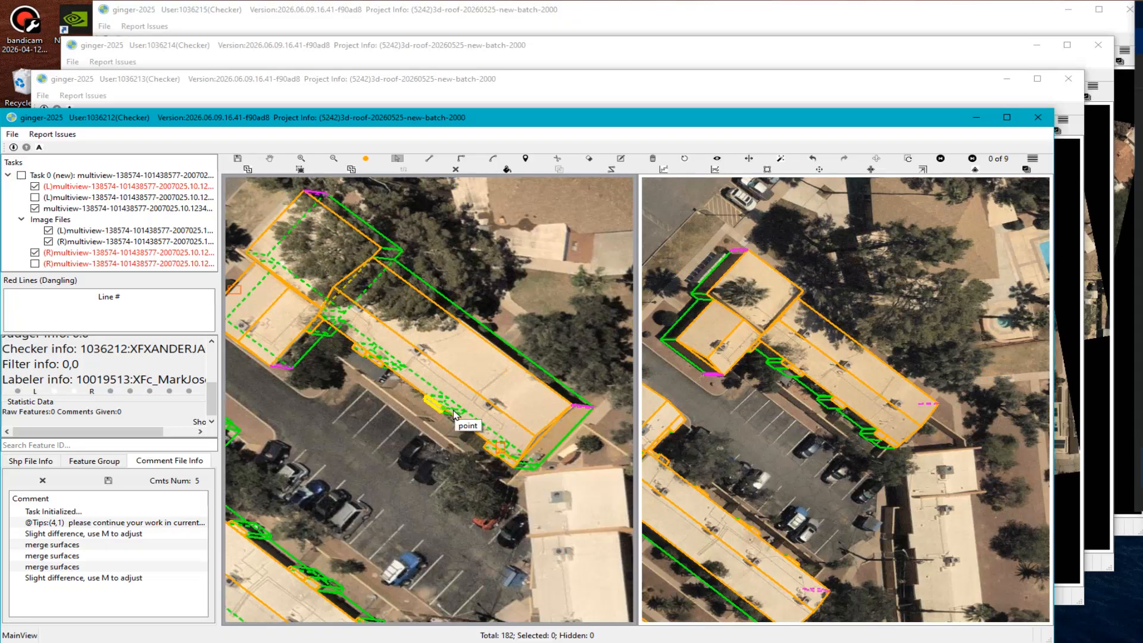
{"action": "scroll", "coordinate": [488, 462], "scroll_direction": "up", "scroll_amount": 2}
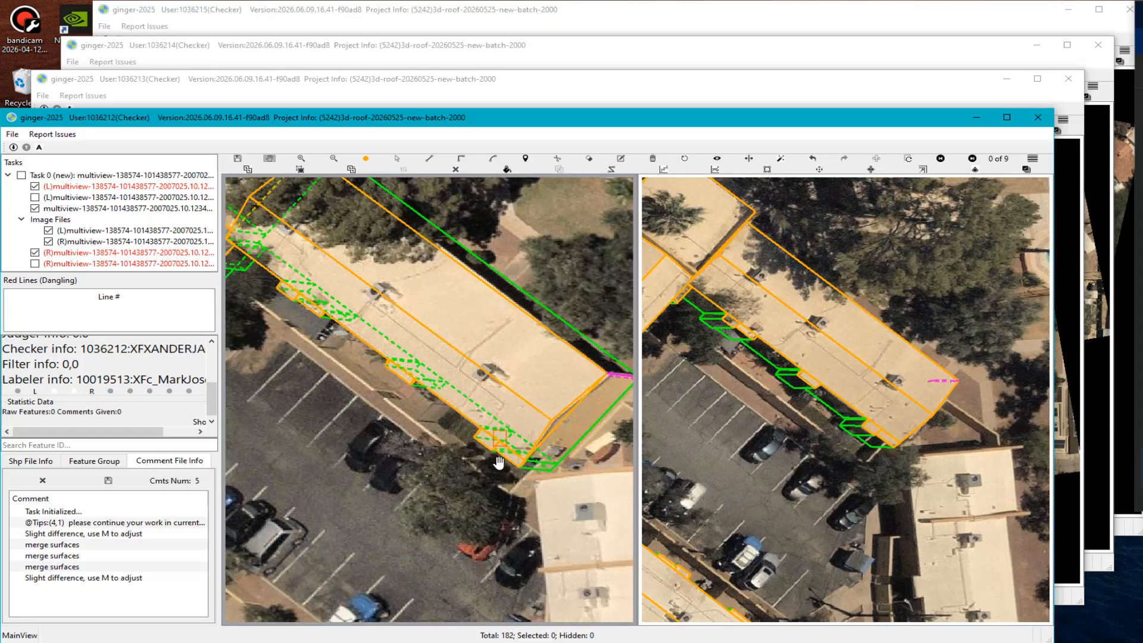
{"action": "scroll", "coordinate": [417, 375], "scroll_direction": "up", "scroll_amount": 5}
{"action": "key", "text": "Escape"}
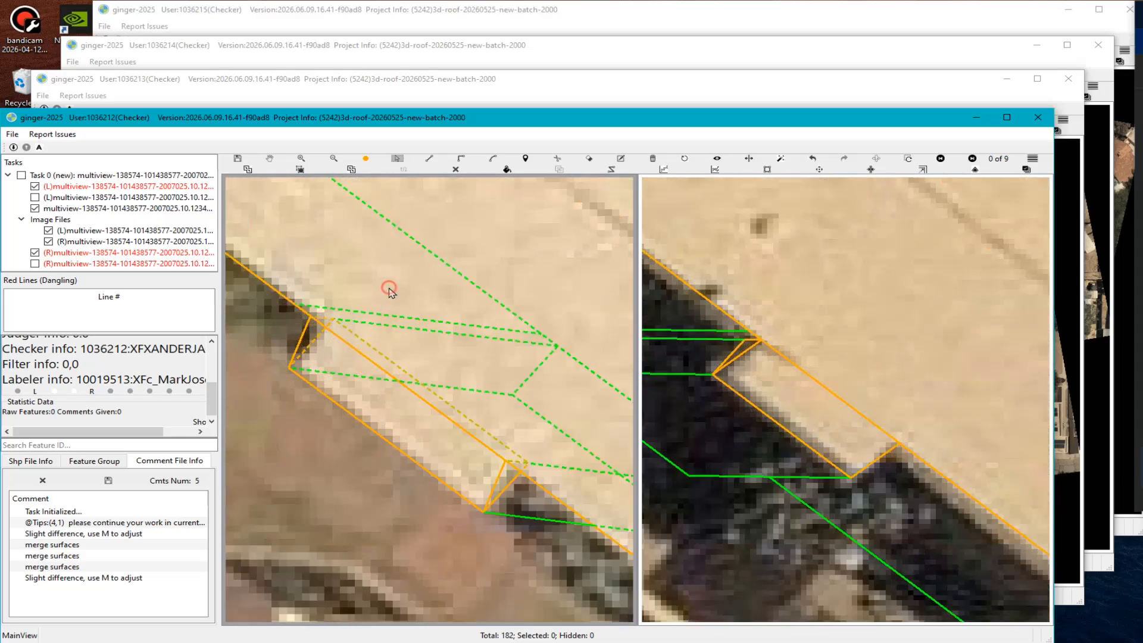
{"action": "left_click", "coordinate": [325, 325]}
{"action": "scroll", "coordinate": [425, 402], "scroll_direction": "down", "scroll_amount": 2}
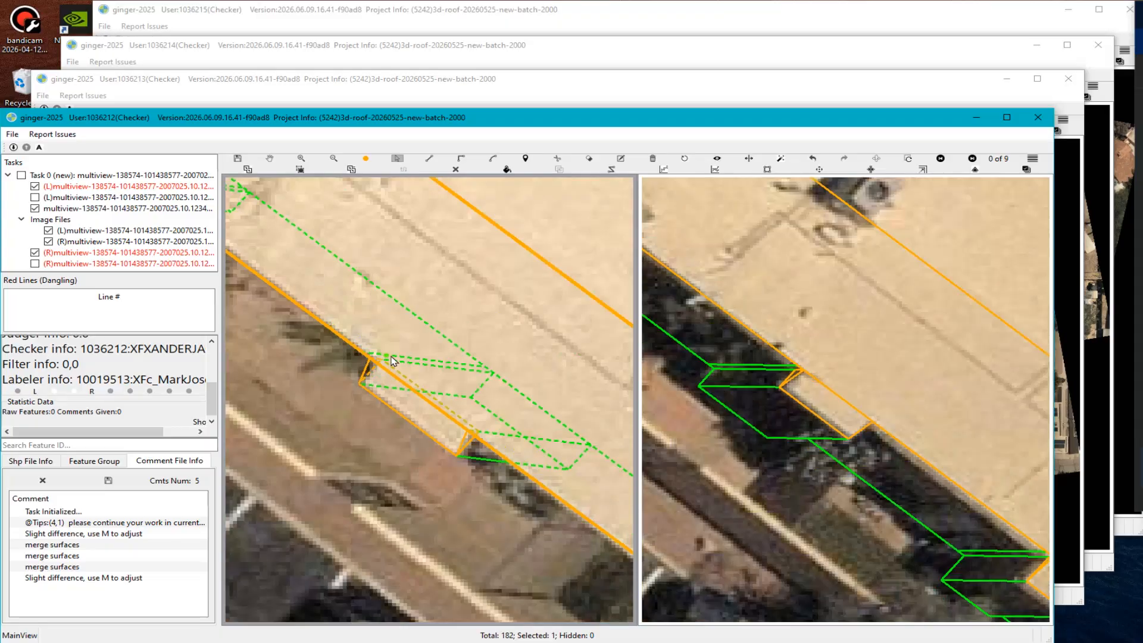
Capture a screen region around the original projection in the first image and choose the line markup tool.
{"action": "key", "text": "Print"}
{"action": "left_click_drag", "start_coordinate": [273, 249], "coordinate": [643, 637]}
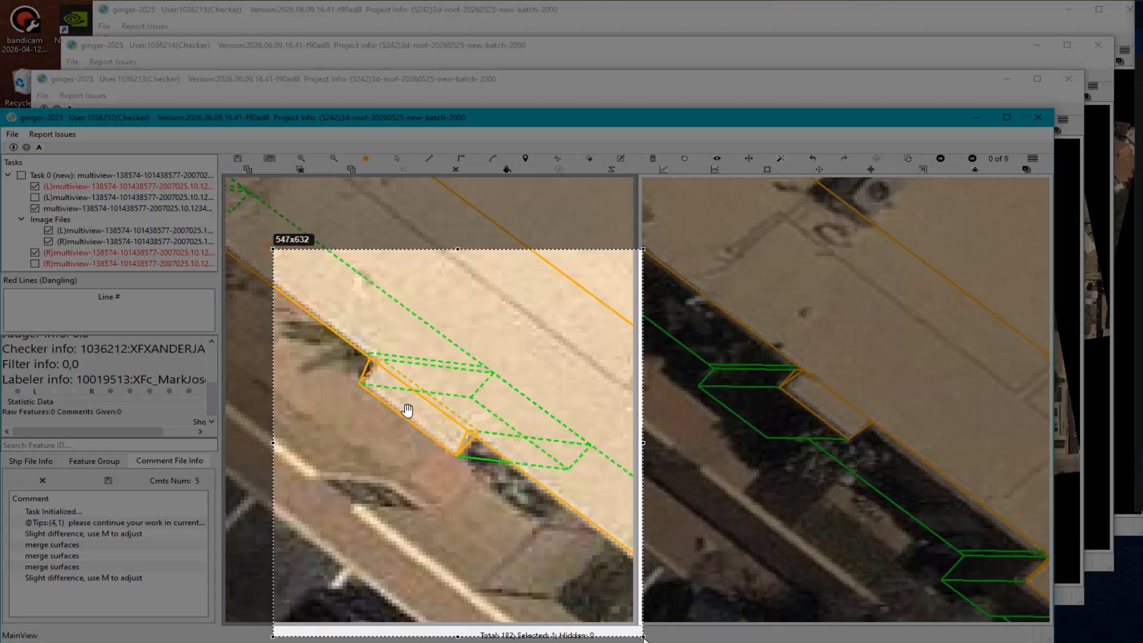
{"action": "left_click", "coordinate": [656, 538]}
Mark the capture with red lines outward from the projection's two inner corners and along the roof edge between them, and copy it.
{"action": "left_click", "coordinate": [475, 440]}
{"action": "left_click_drag", "start_coordinate": [367, 355], "coordinate": [365, 395]}
{"action": "left_click_drag", "start_coordinate": [368, 356], "coordinate": [282, 356]}
{"action": "left_click_drag", "start_coordinate": [476, 441], "coordinate": [384, 455]}
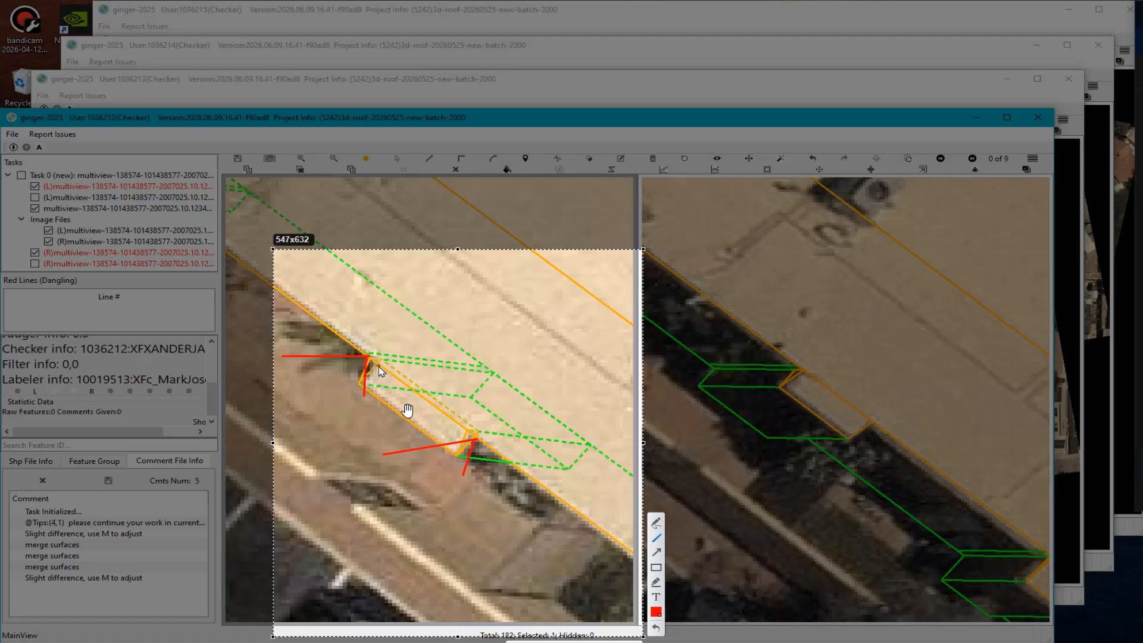
{"action": "left_click_drag", "start_coordinate": [372, 360], "coordinate": [469, 437]}
{"action": "key", "text": "ctrl+c"}
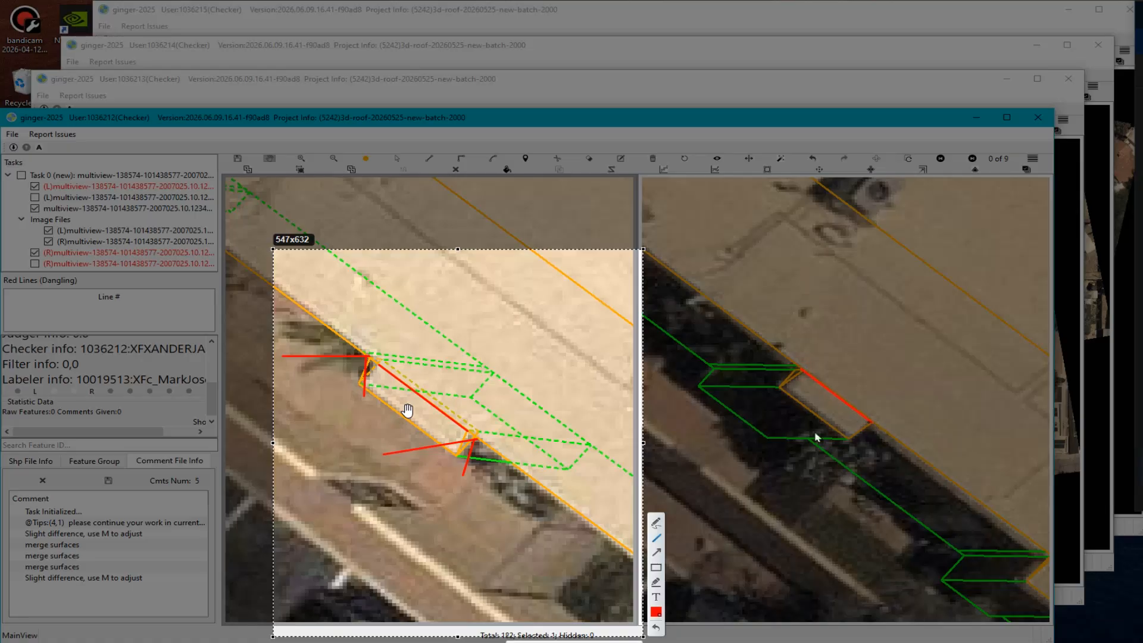
Add a line along the projection's outer edge in the capture and copy the marked-up image.
{"action": "left_click_drag", "start_coordinate": [368, 390], "coordinate": [459, 458]}
{"action": "left_click_drag", "start_coordinate": [686, 444], "coordinate": [756, 427]}
{"action": "left_click", "coordinate": [590, 642]}
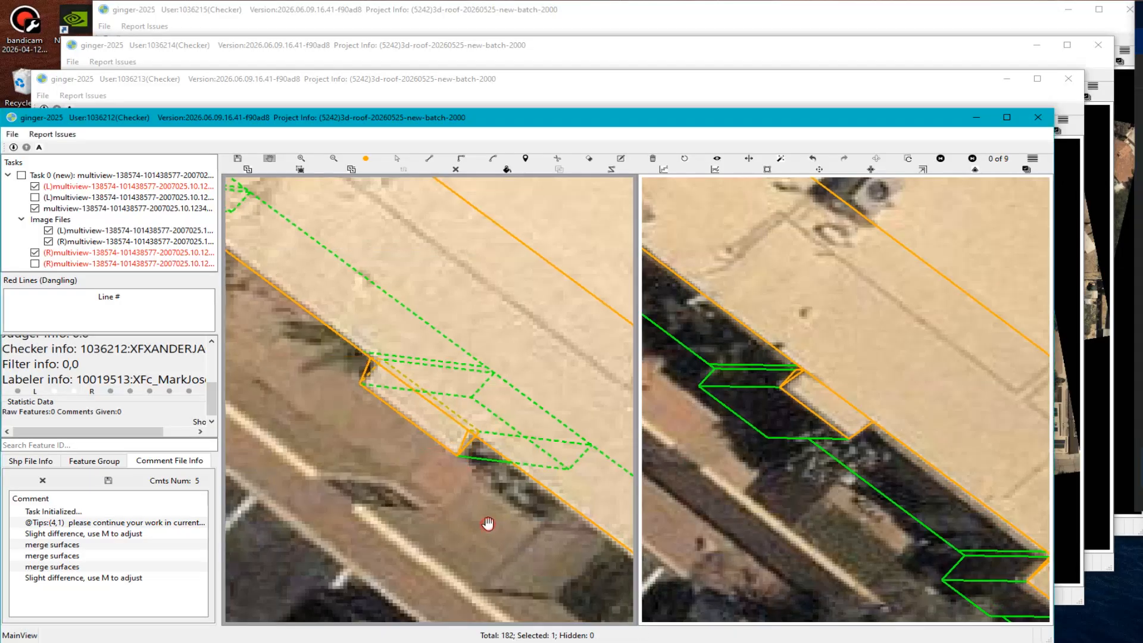
Capture the task panels and both image views with all three labeled buildings in frame, and save the screenshot.
{"action": "scroll", "coordinate": [467, 517], "scroll_direction": "down", "scroll_amount": 9}
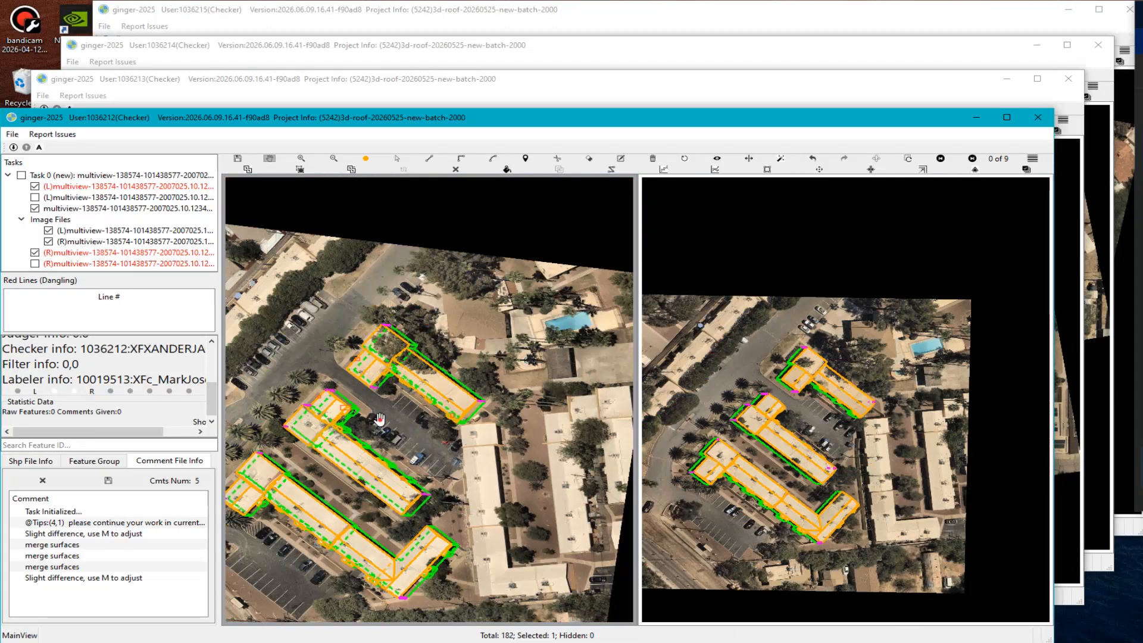
{"action": "left_click_drag", "start_coordinate": [383, 418], "coordinate": [367, 272]}
{"action": "left_click_drag", "start_coordinate": [259, 360], "coordinate": [295, 398]}
{"action": "scroll", "coordinate": [398, 365], "scroll_direction": "up", "scroll_amount": 2}
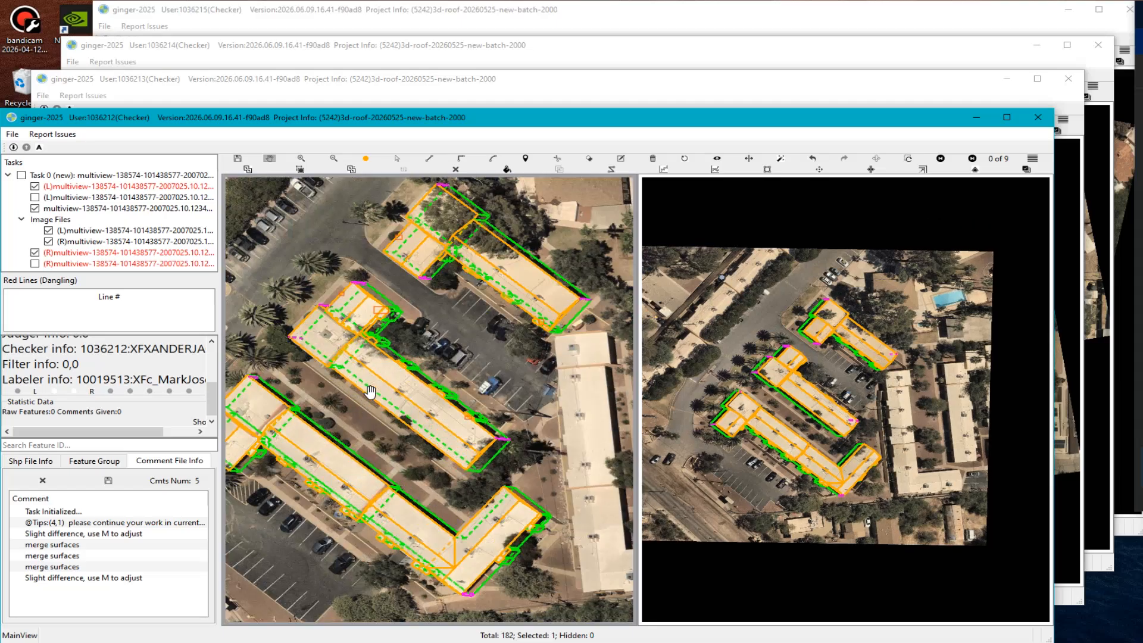
{"action": "left_click_drag", "start_coordinate": [398, 381], "coordinate": [446, 379]}
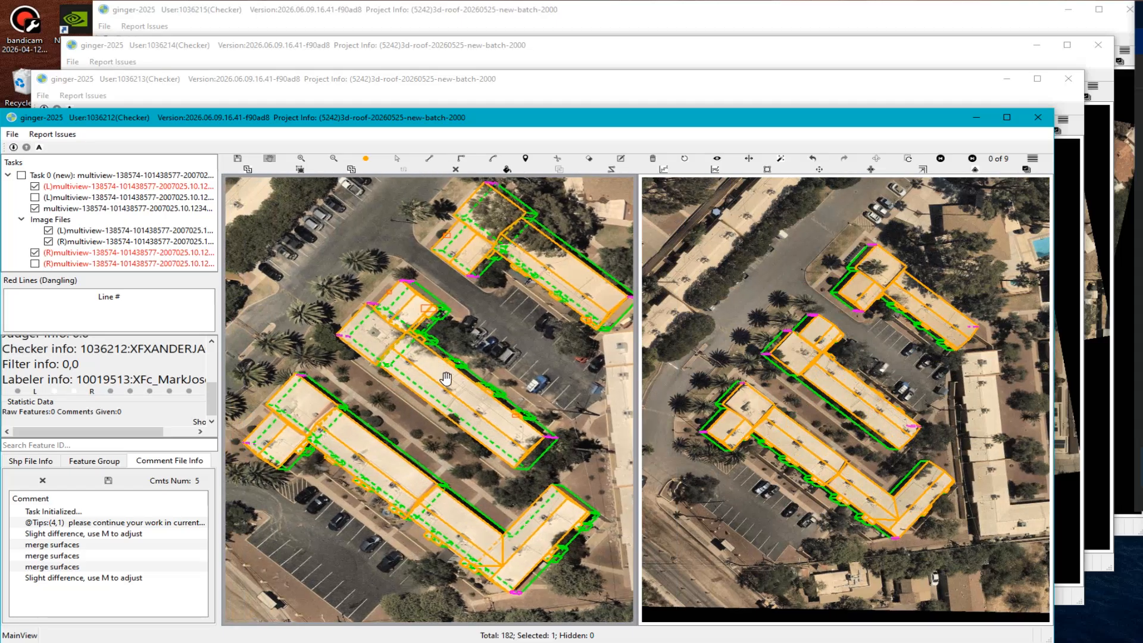
{"action": "key", "text": "F1"}
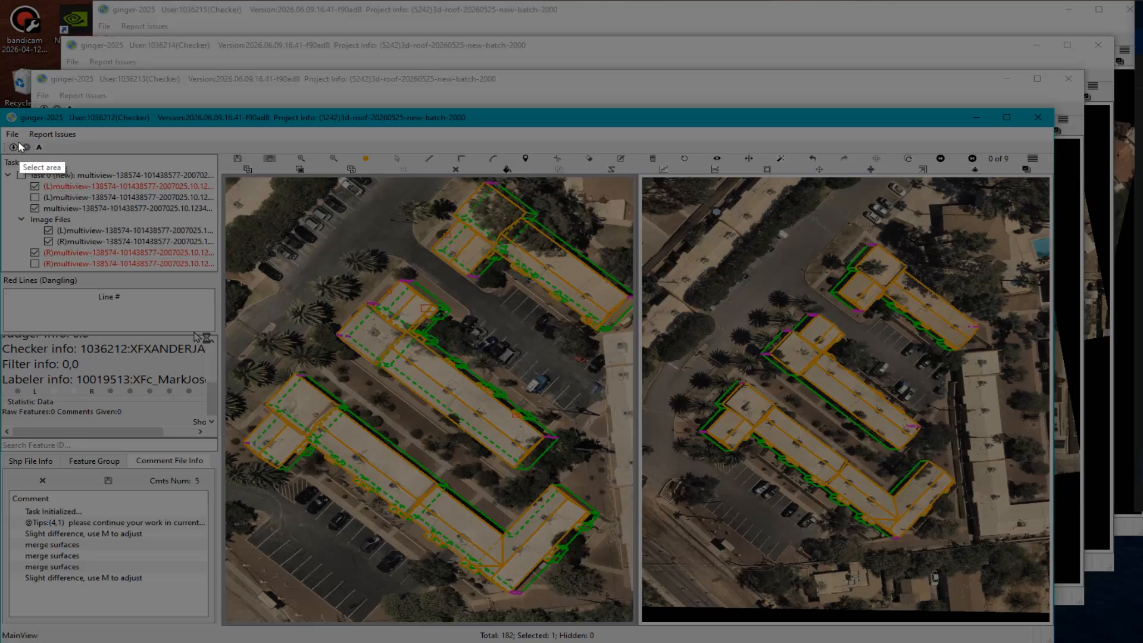
{"action": "mouse_move", "coordinate": [11, 139]}
{"action": "left_mouse_down"}
{"action": "mouse_move", "coordinate": [647, 569]}
{"action": "mouse_move", "coordinate": [1022, 610]}
{"action": "left_mouse_up"}
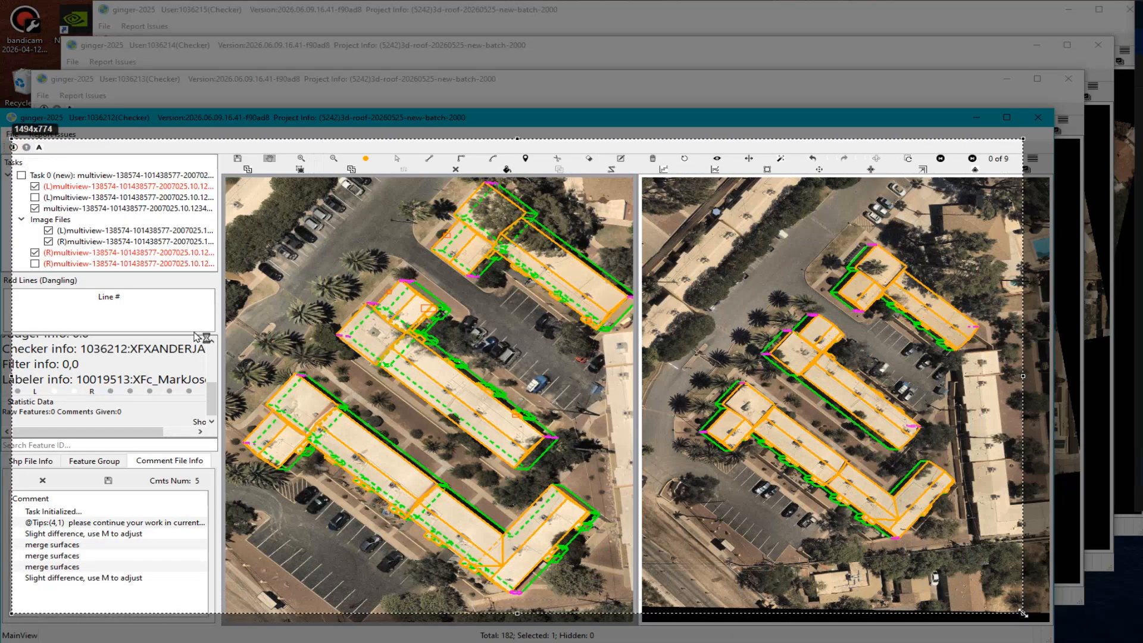
{"action": "left_click", "coordinate": [990, 624]}
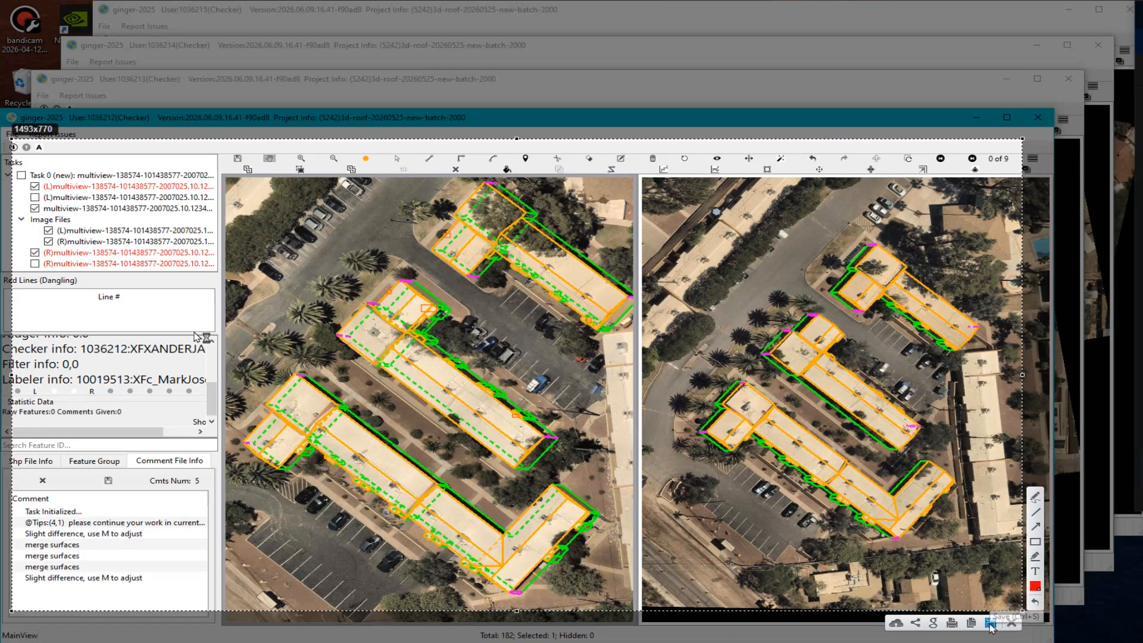
{"action": "left_click", "coordinate": [585, 318]}
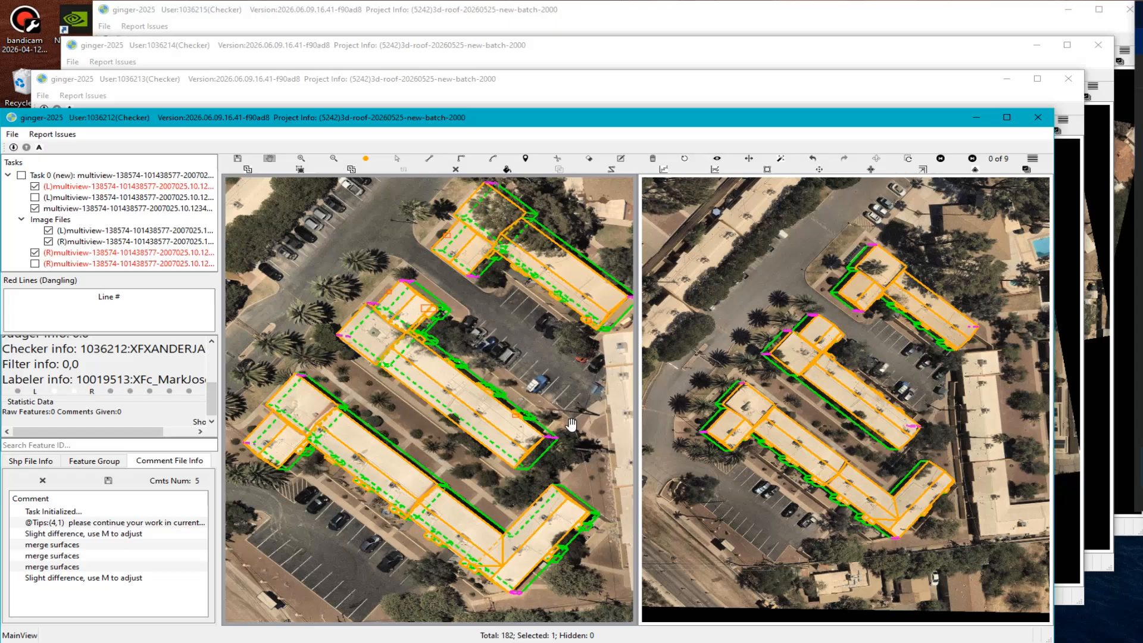
Look over the labeled buildings once more, save the checked task and submit it.
{"action": "scroll", "coordinate": [516, 433], "scroll_direction": "down", "scroll_amount": 3}
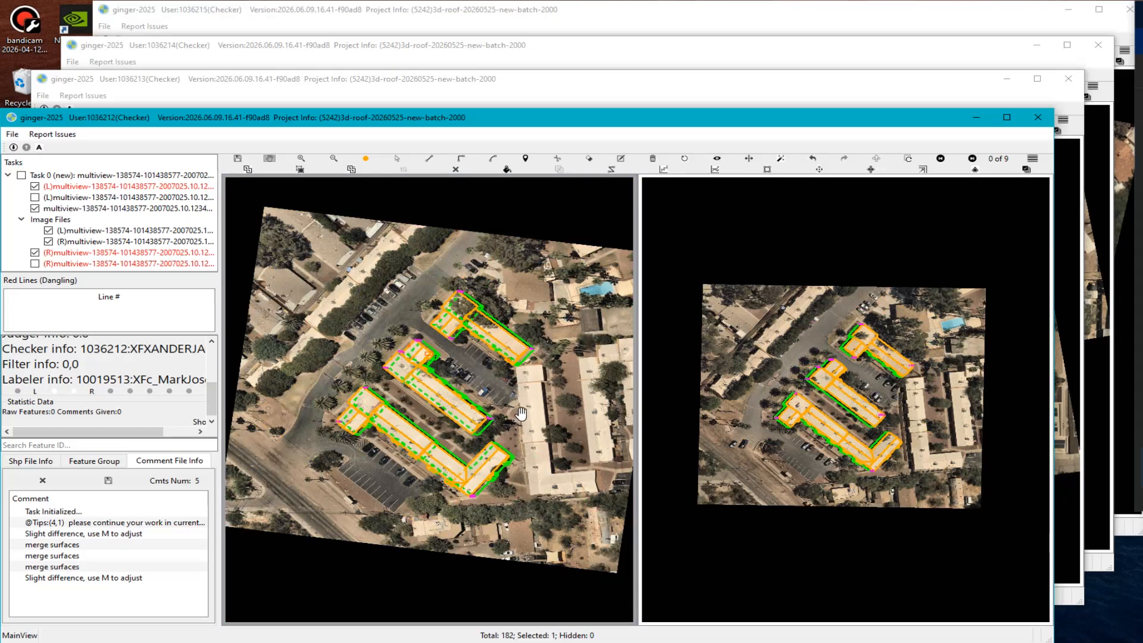
{"action": "scroll", "coordinate": [521, 413], "scroll_direction": "up", "scroll_amount": 2}
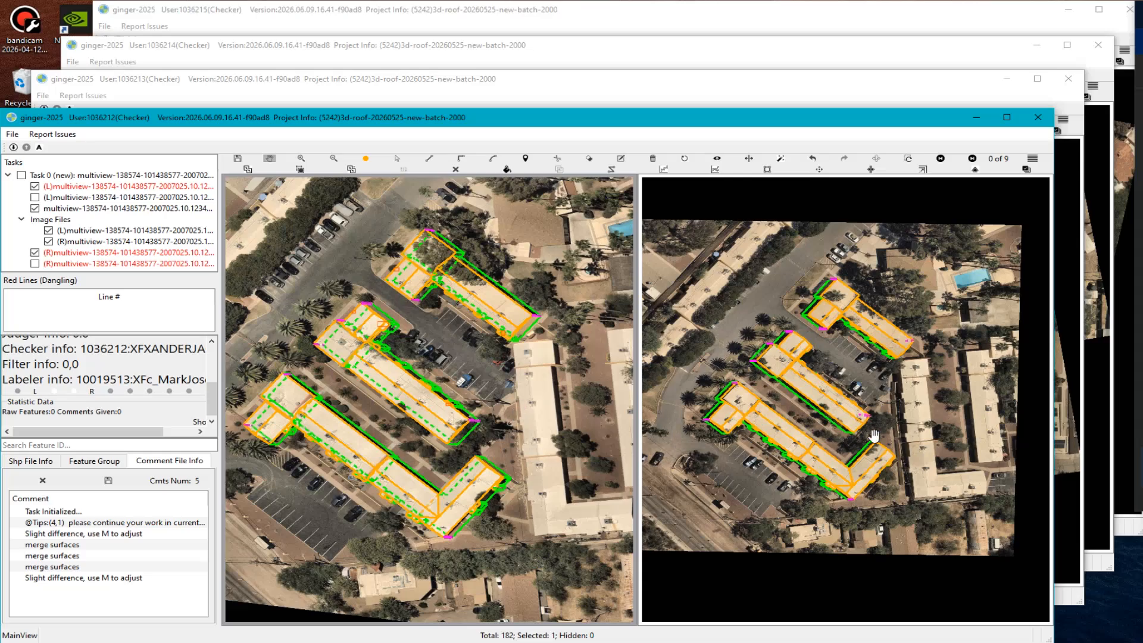
{"action": "key", "text": "ctrl+s"}
{"action": "left_click", "coordinate": [1097, 509]}
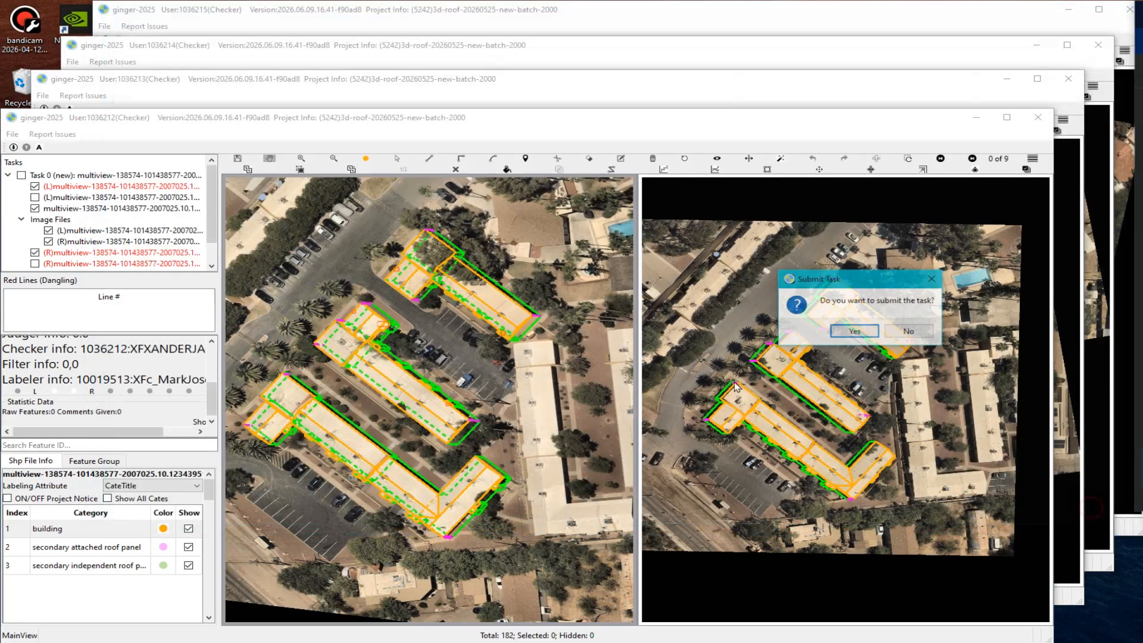
{"action": "left_click", "coordinate": [845, 337]}
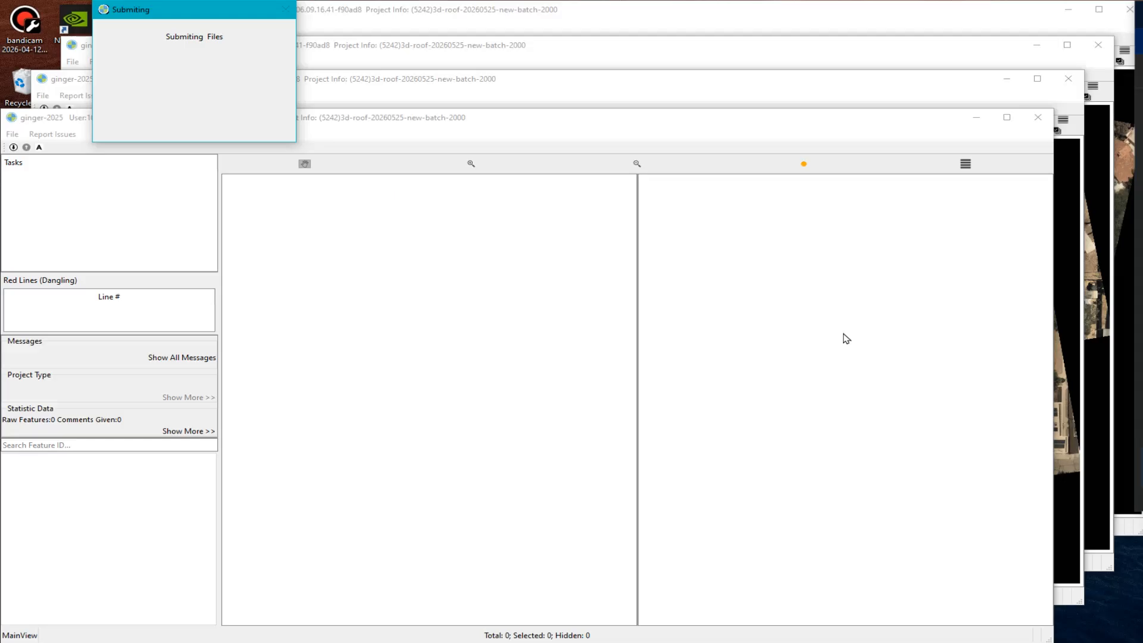
Switch to the next open roof labeling task and check its task, checker and labeler information.
{"action": "left_click", "coordinate": [742, 95]}
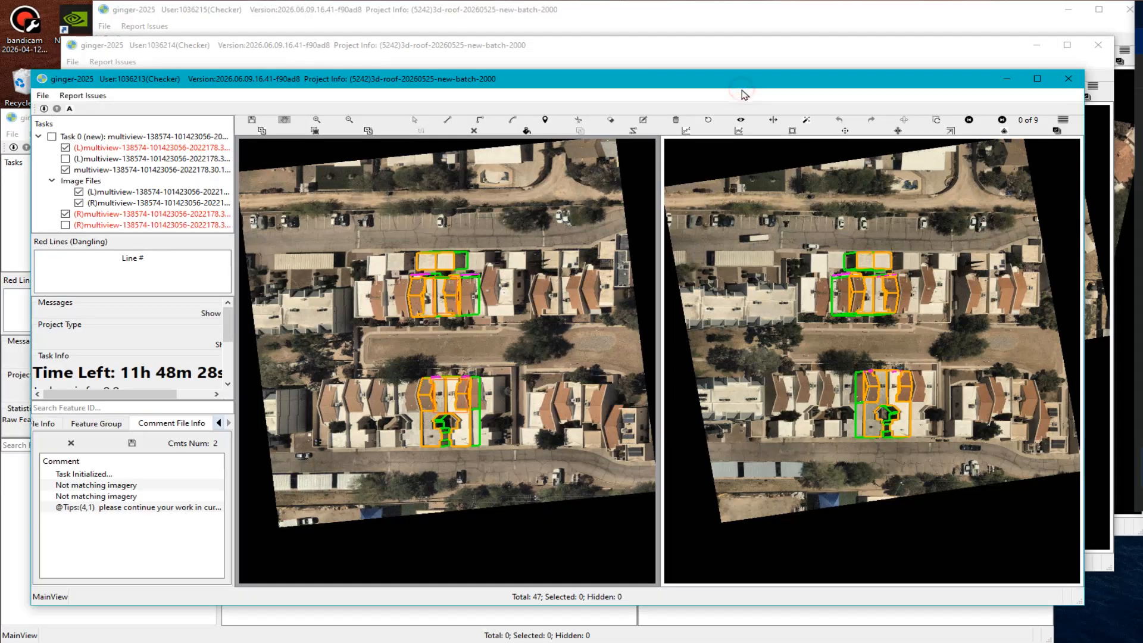
{"action": "scroll", "coordinate": [123, 349], "scroll_direction": "down", "scroll_amount": 2}
{"action": "scroll", "coordinate": [123, 350], "scroll_direction": "down", "scroll_amount": 1}
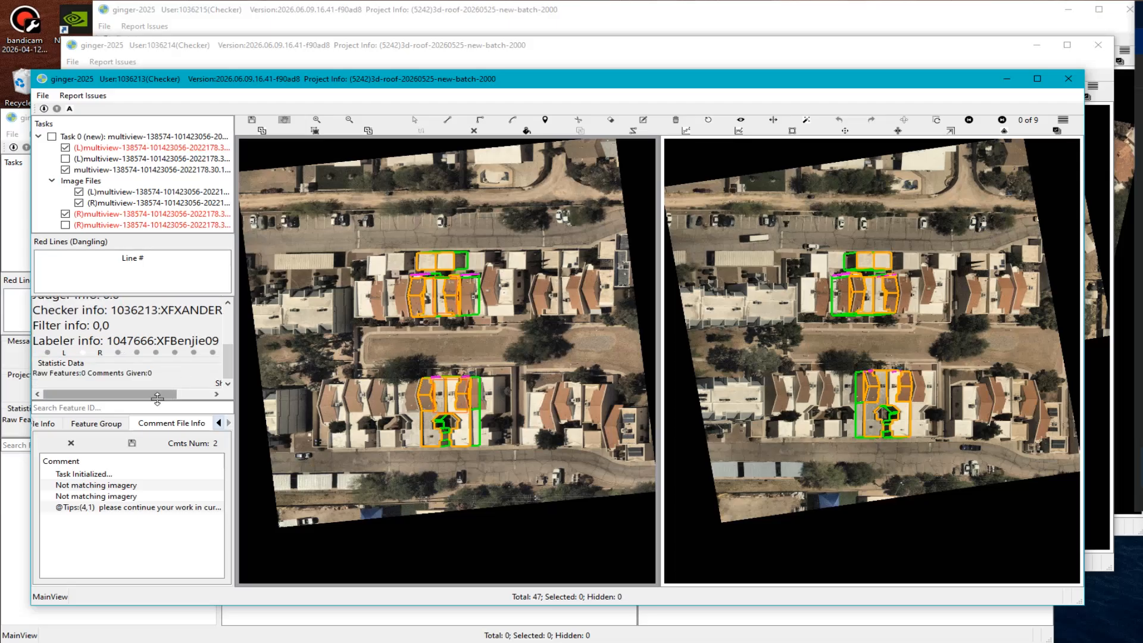
{"action": "left_click_drag", "start_coordinate": [158, 397], "coordinate": [97, 397]}
Delete both "Not matching imagery" comments from the task's comment list.
{"action": "left_click", "coordinate": [95, 485]}
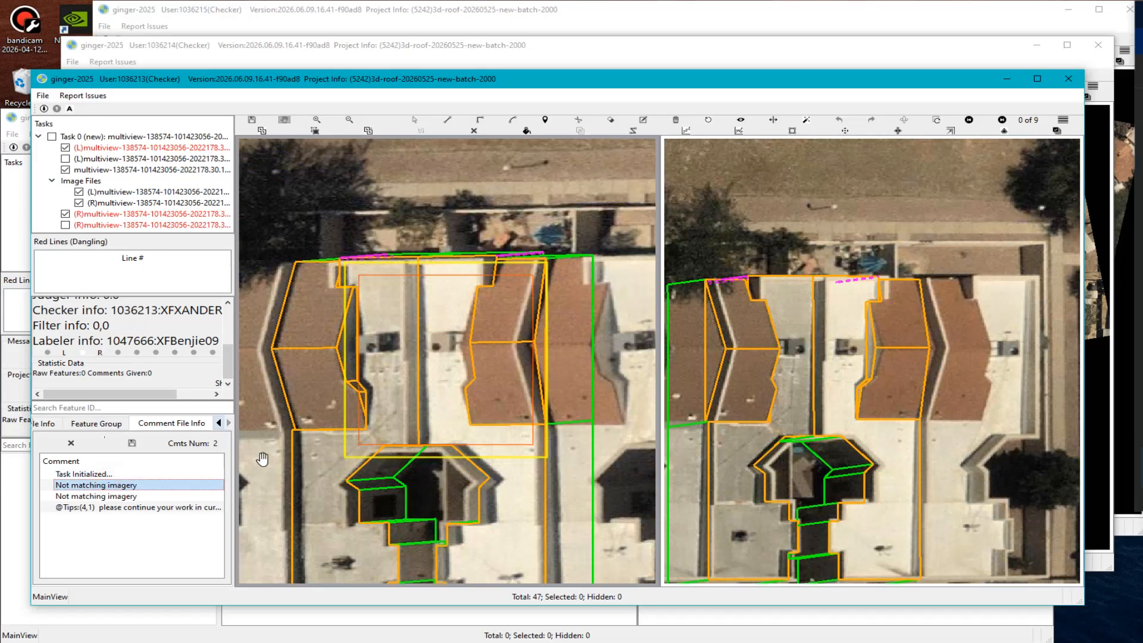
{"action": "left_click", "coordinate": [70, 444]}
{"action": "left_click", "coordinate": [71, 443]}
Show the unchecked (L) multiview layer to check the work area boundary around both building groups, and hide it again.
{"action": "scroll", "coordinate": [466, 395], "scroll_direction": "down", "scroll_amount": 2}
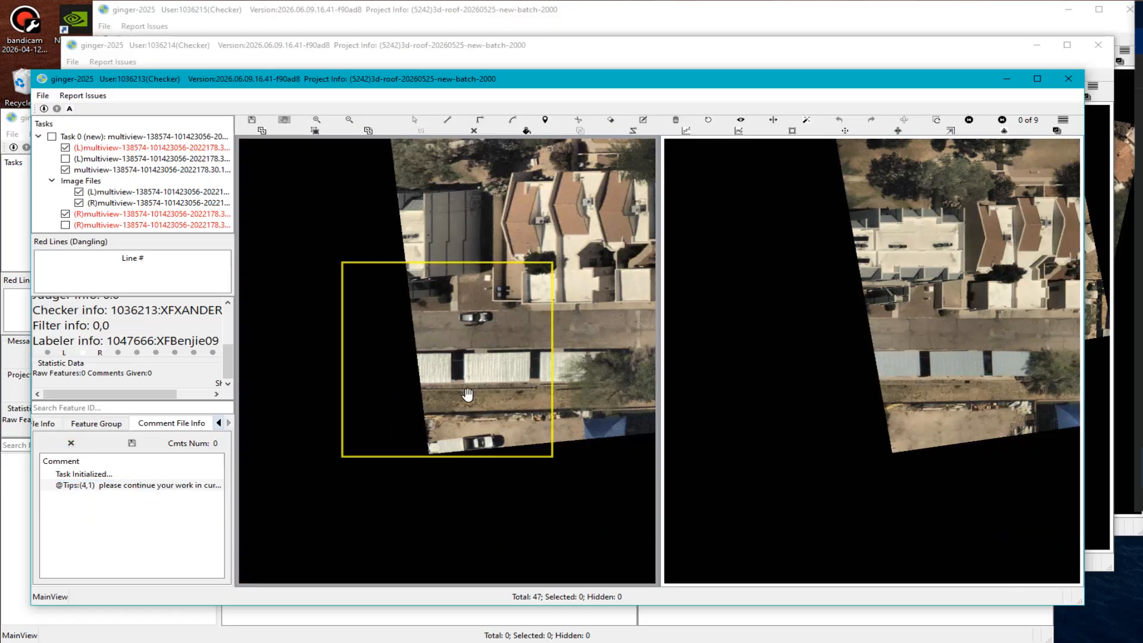
{"action": "scroll", "coordinate": [540, 384], "scroll_direction": "up", "scroll_amount": 3}
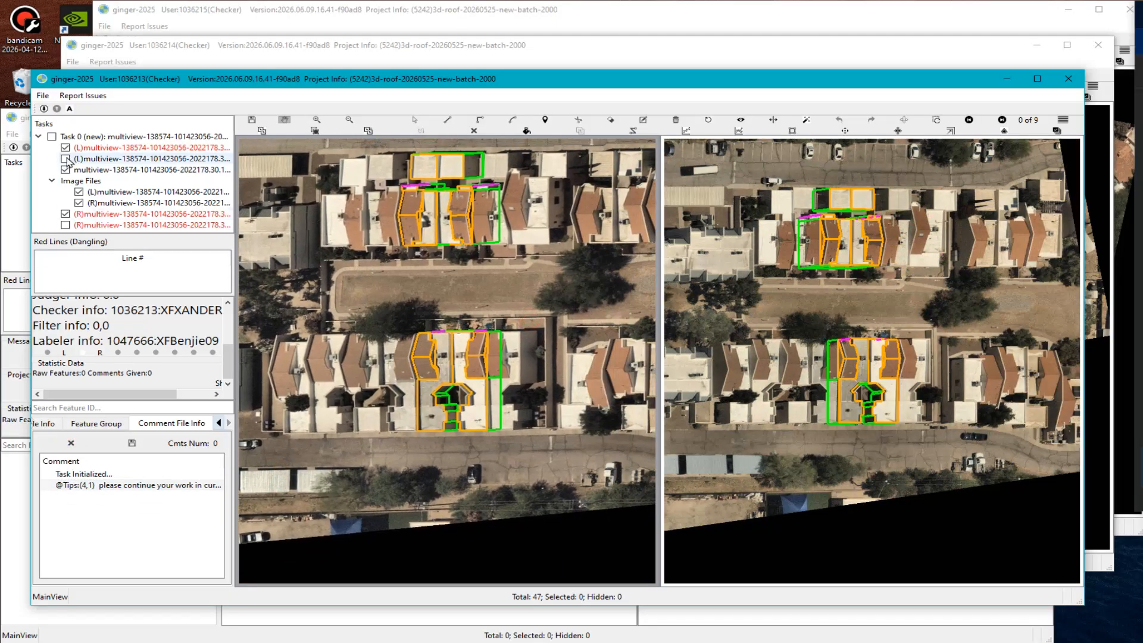
{"action": "left_click", "coordinate": [65, 159]}
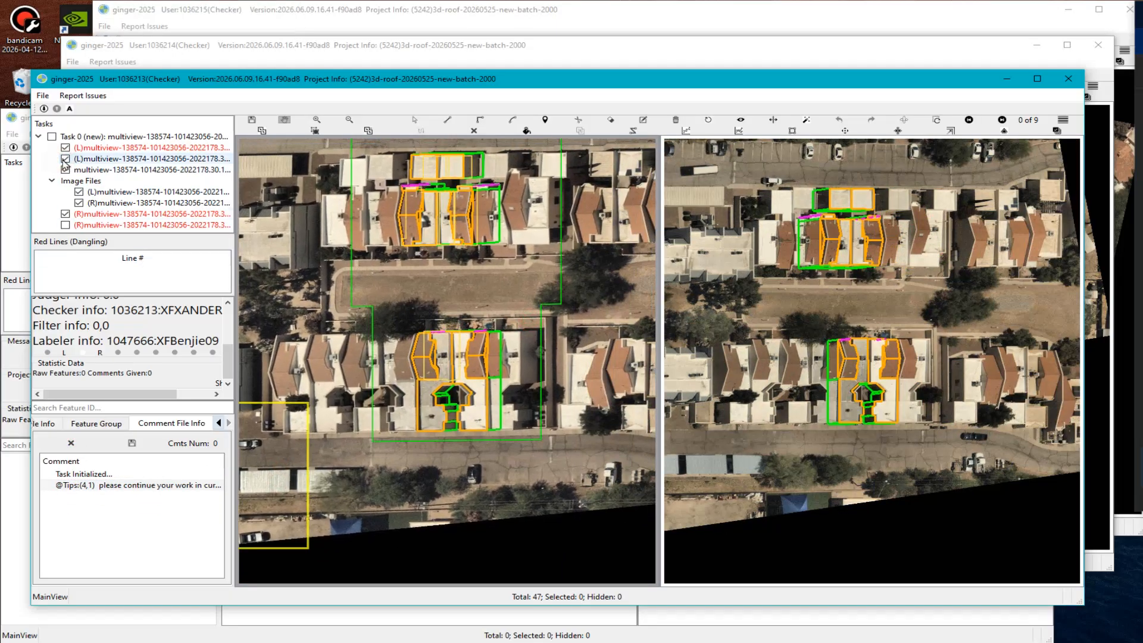
{"action": "left_click", "coordinate": [66, 169]}
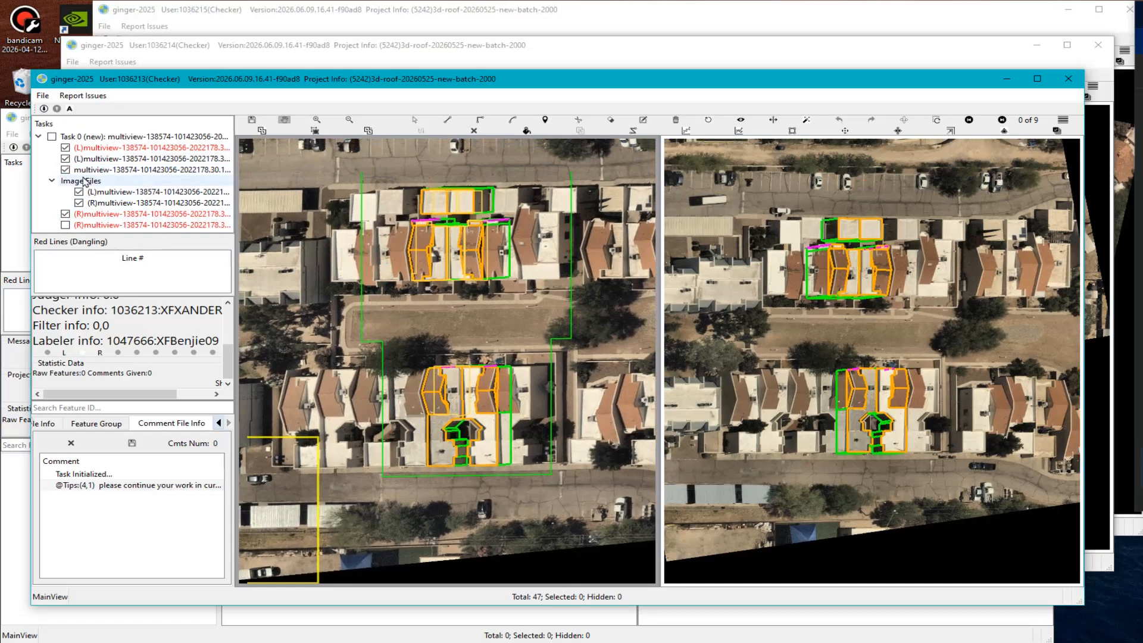
{"action": "left_click", "coordinate": [65, 159]}
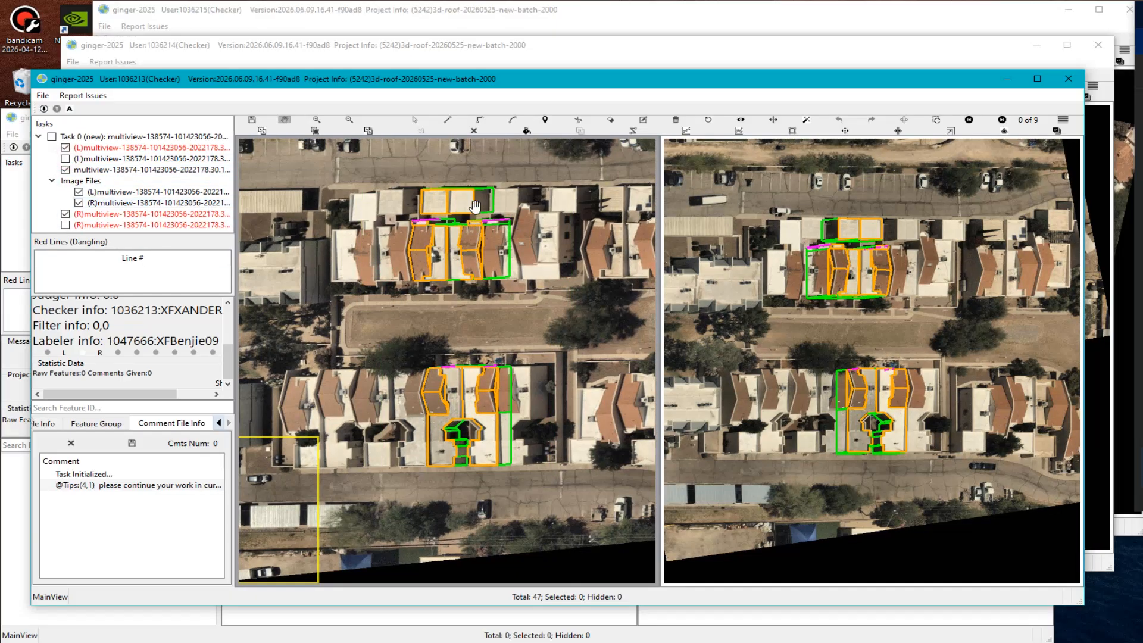
View the upper building group as a 3D wireframe and rotate it to inspect its side walls and base levels.
{"action": "scroll", "coordinate": [474, 207], "scroll_direction": "up", "scroll_amount": 3}
{"action": "key", "text": "r"}
{"action": "key", "text": "r"}
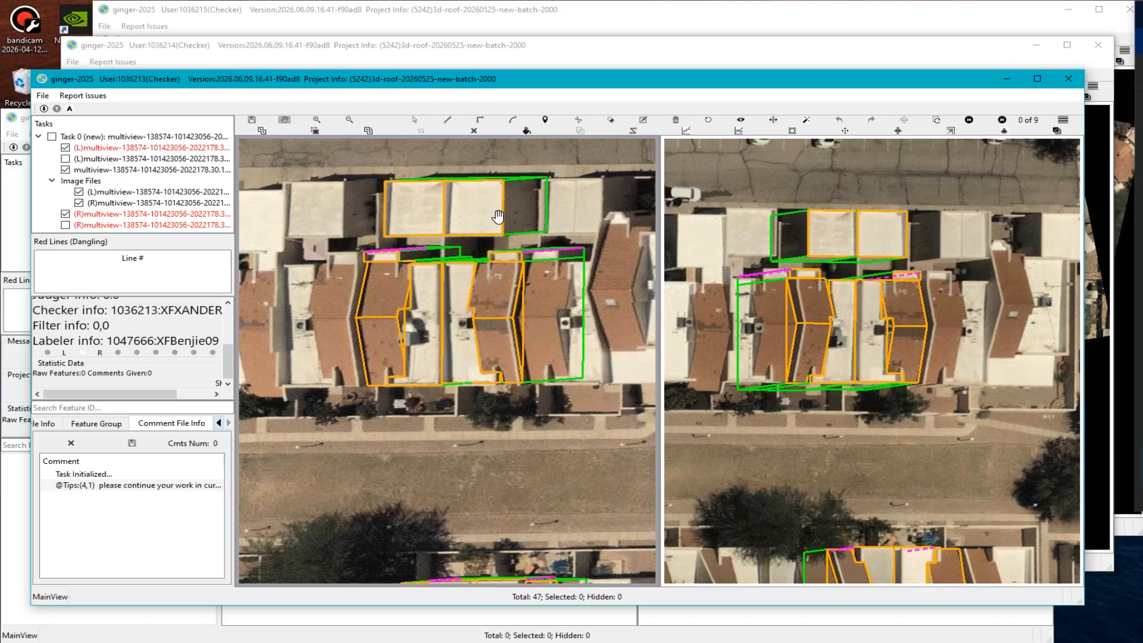
{"action": "left_click_drag", "start_coordinate": [427, 222], "coordinate": [529, 192]}
{"action": "left_click_drag", "start_coordinate": [457, 224], "coordinate": [459, 280]}
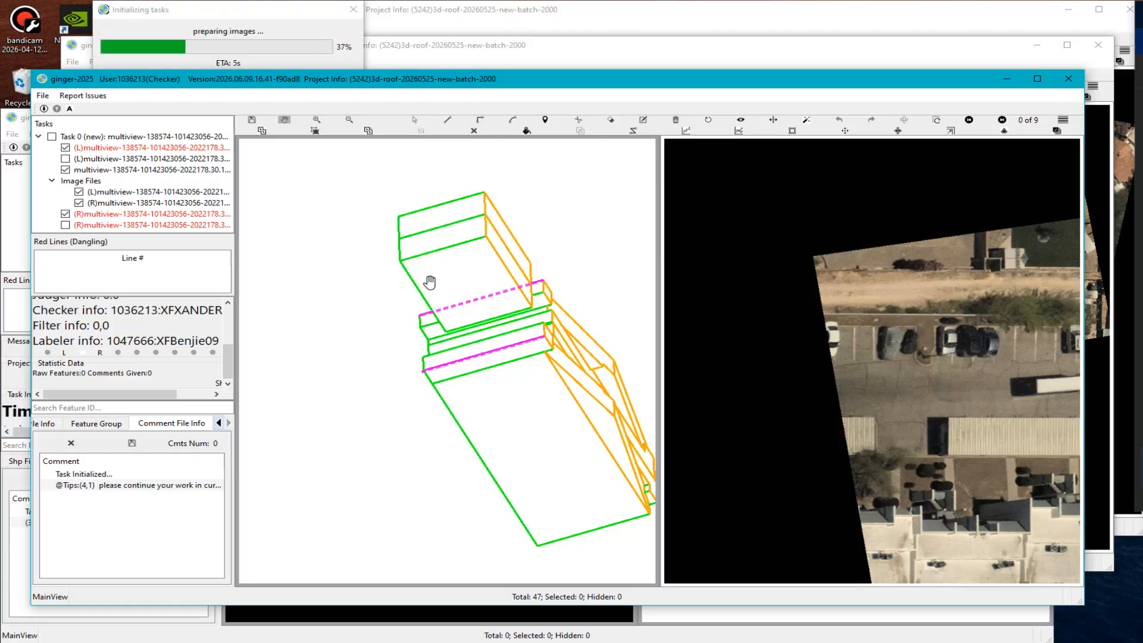
Capture the wireframe view and mark red lines along a lower edge of each of the two building blocks.
{"action": "key", "text": "Print"}
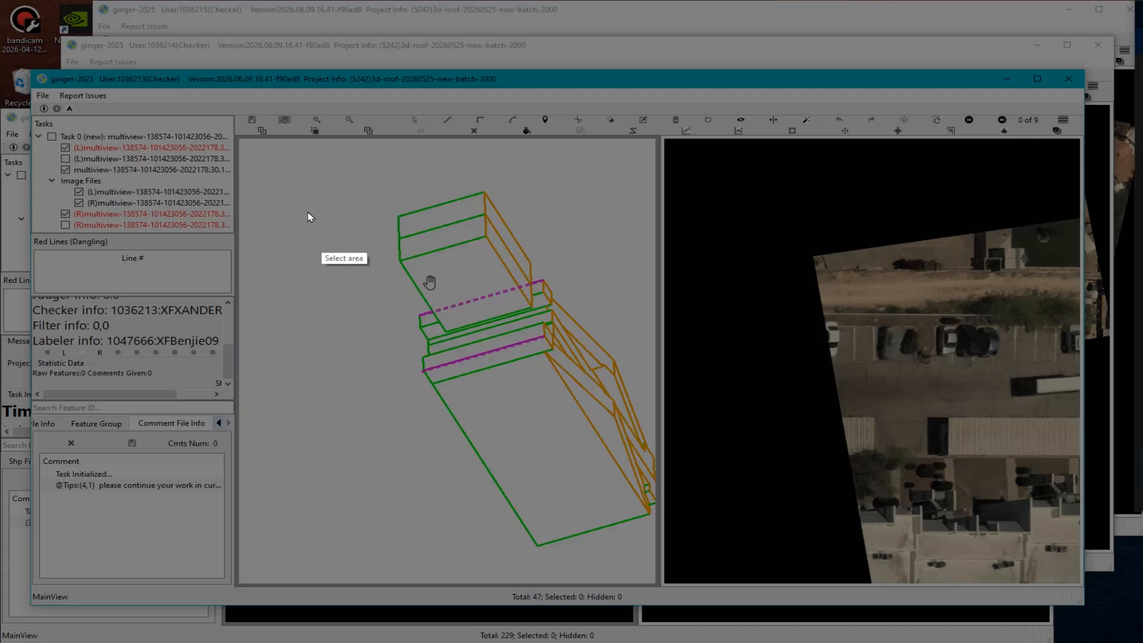
{"action": "left_click_drag", "start_coordinate": [197, 127], "coordinate": [793, 594]}
{"action": "left_click", "coordinate": [805, 495]}
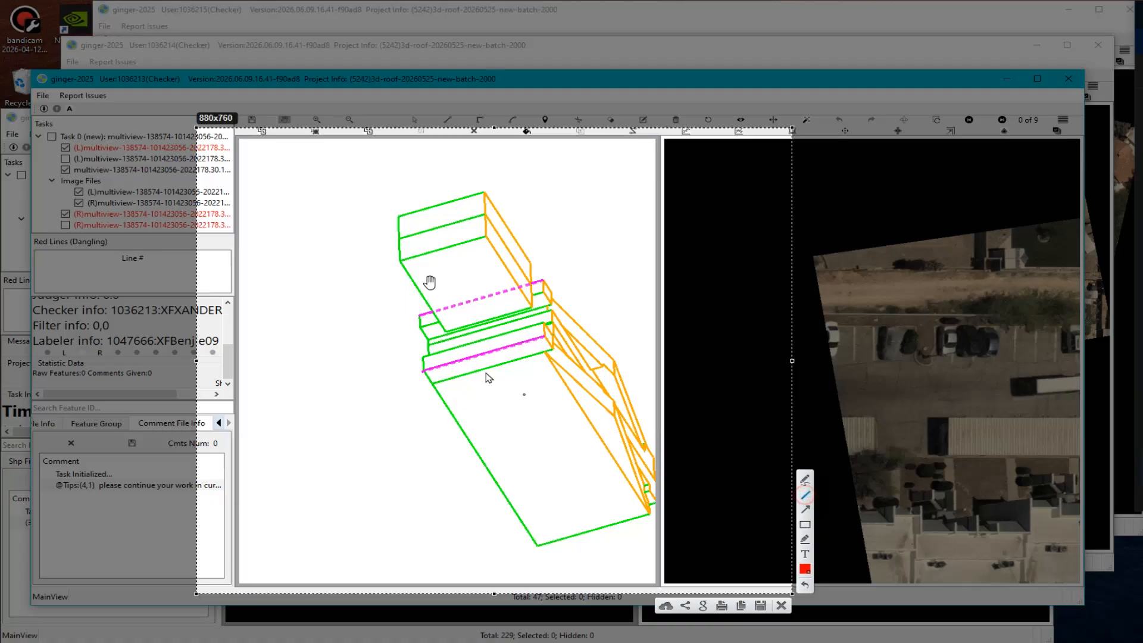
{"action": "left_click_drag", "start_coordinate": [546, 352], "coordinate": [428, 391]}
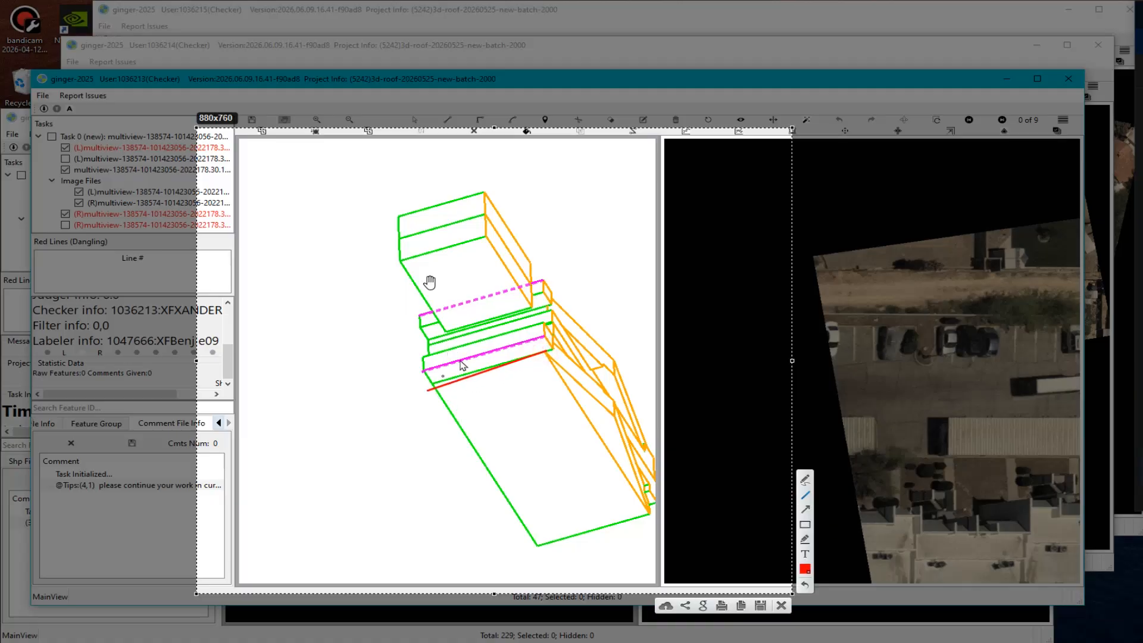
{"action": "left_click_drag", "start_coordinate": [484, 237], "coordinate": [375, 269]}
Point red arrows at the two blocks' lower wall edges in the capture and discard it.
{"action": "left_click", "coordinate": [806, 509]}
{"action": "left_click_drag", "start_coordinate": [340, 377], "coordinate": [400, 244]}
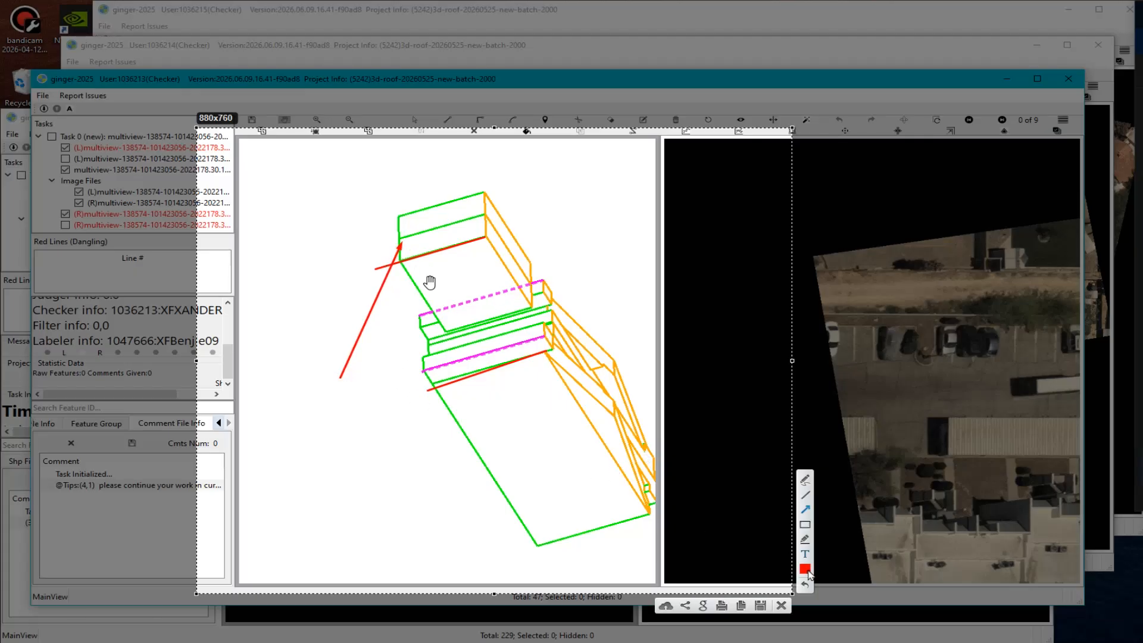
{"action": "left_click_drag", "start_coordinate": [384, 344], "coordinate": [470, 348]}
{"action": "left_click", "coordinate": [782, 606]}
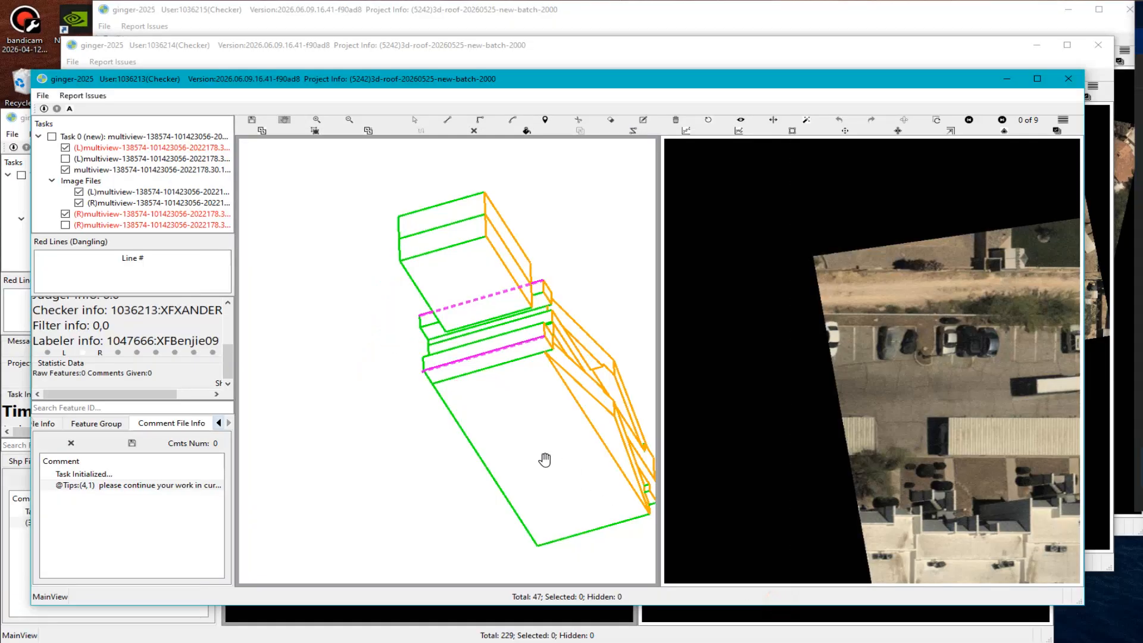
Return to the image view and compare the small flat roofs' outlines with both images, hiding and showing the features.
{"action": "key", "text": "space"}
{"action": "left_click_drag", "start_coordinate": [565, 315], "coordinate": [470, 327]}
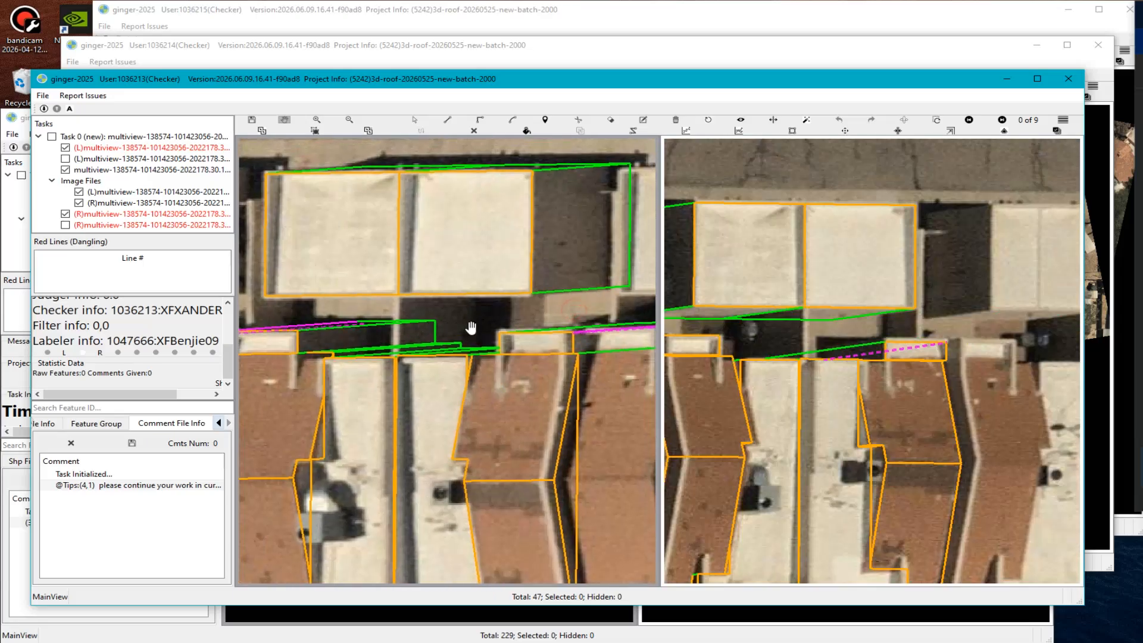
{"action": "scroll", "coordinate": [476, 322], "scroll_direction": "down", "scroll_amount": 2}
{"action": "scroll", "coordinate": [505, 286], "scroll_direction": "up", "scroll_amount": 1}
{"action": "key", "text": "h"}
{"action": "key", "text": "h"}
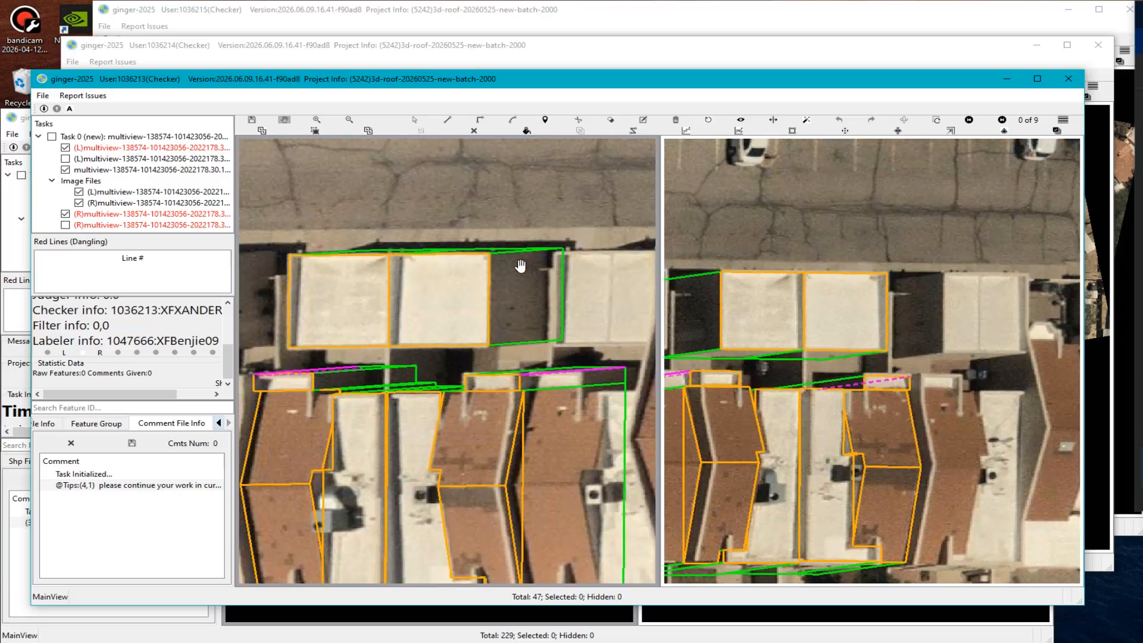
{"action": "scroll", "coordinate": [510, 286], "scroll_direction": "down", "scroll_amount": 2}
{"action": "scroll", "coordinate": [498, 313], "scroll_direction": "up", "scroll_amount": 2}
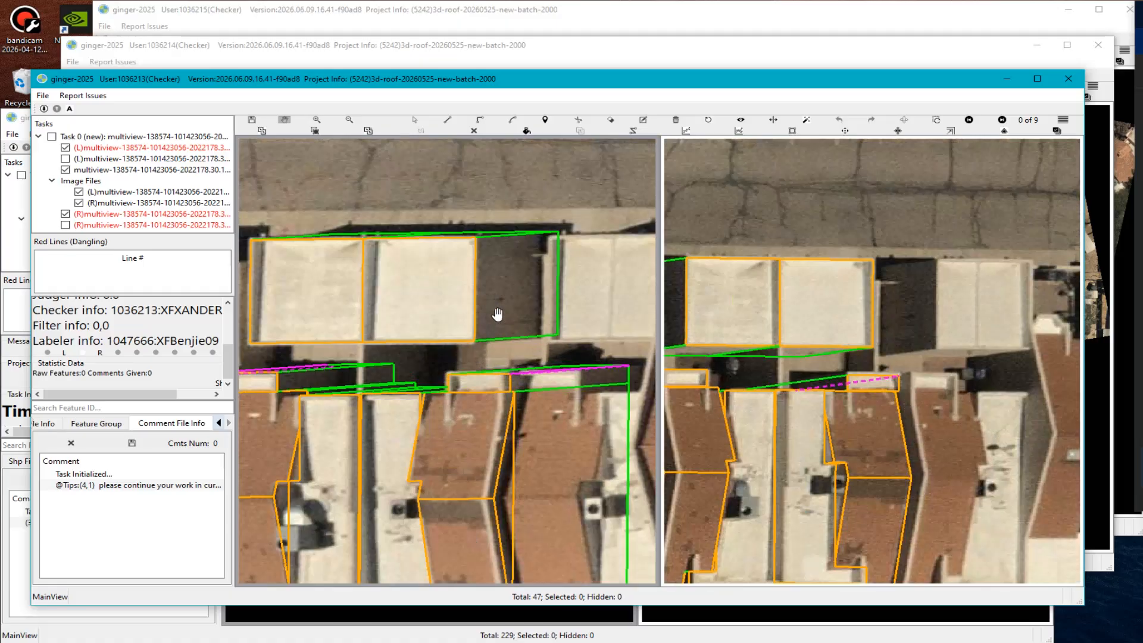
{"action": "scroll", "coordinate": [490, 236], "scroll_direction": "up", "scroll_amount": 2}
{"action": "scroll", "coordinate": [534, 312], "scroll_direction": "down", "scroll_amount": 2}
{"action": "key", "text": "h"}
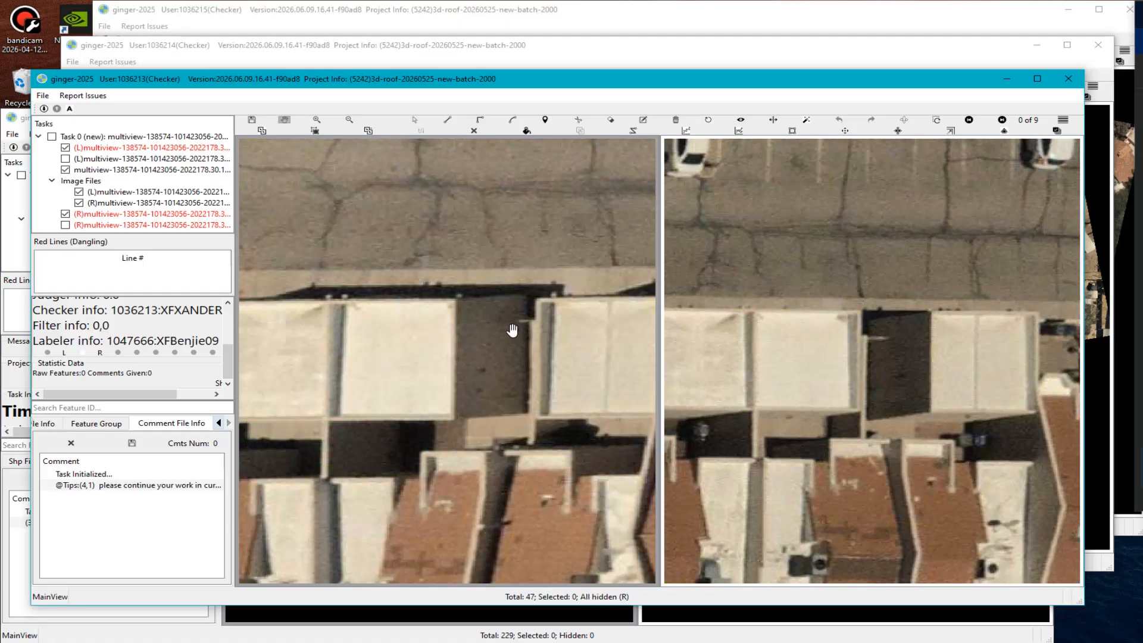
{"action": "scroll", "coordinate": [468, 294], "scroll_direction": "up", "scroll_amount": 2}
{"action": "key", "text": "h"}
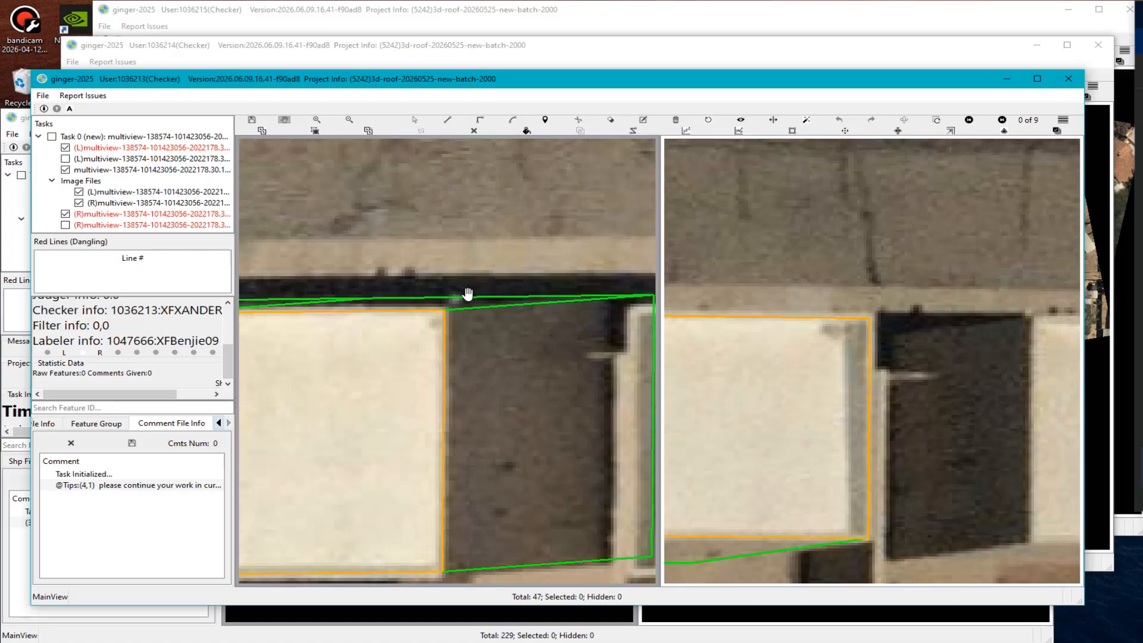
{"action": "scroll", "coordinate": [488, 304], "scroll_direction": "down", "scroll_amount": 2}
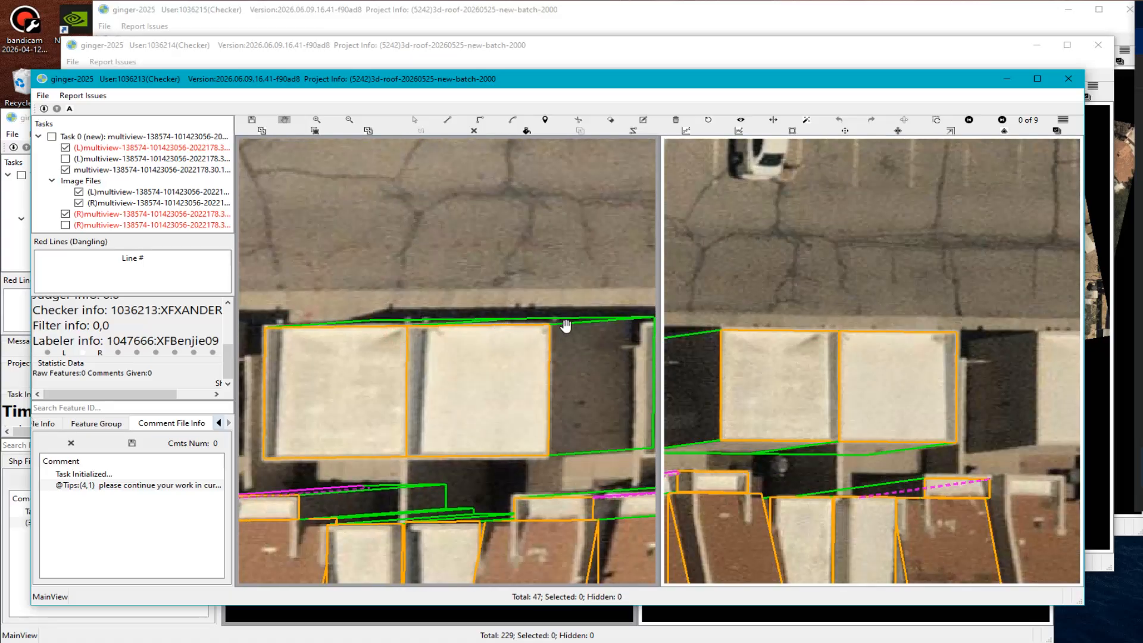
Capture both image views, point a red arrow at the ground edge beside the small flat roofs, and discard the capture.
{"action": "key", "text": "Print"}
{"action": "left_click_drag", "start_coordinate": [46, 84], "coordinate": [990, 510]}
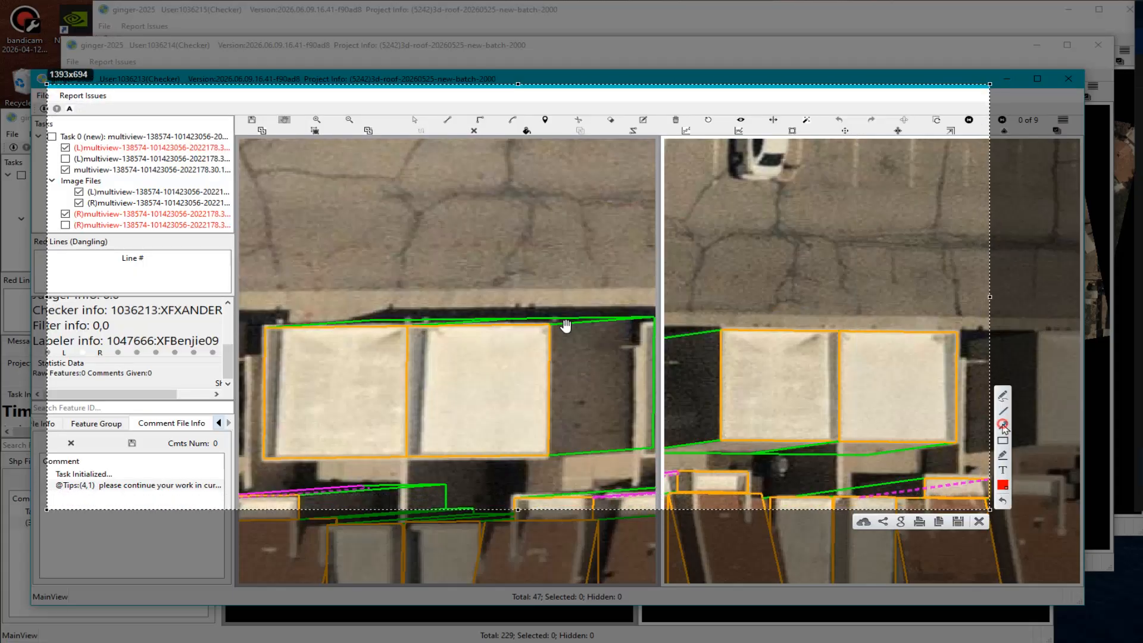
{"action": "mouse_move", "coordinate": [557, 259]}
{"action": "left_mouse_down"}
{"action": "mouse_move", "coordinate": [550, 325]}
{"action": "mouse_move", "coordinate": [636, 323]}
{"action": "left_mouse_up"}
{"action": "left_click", "coordinate": [979, 522]}
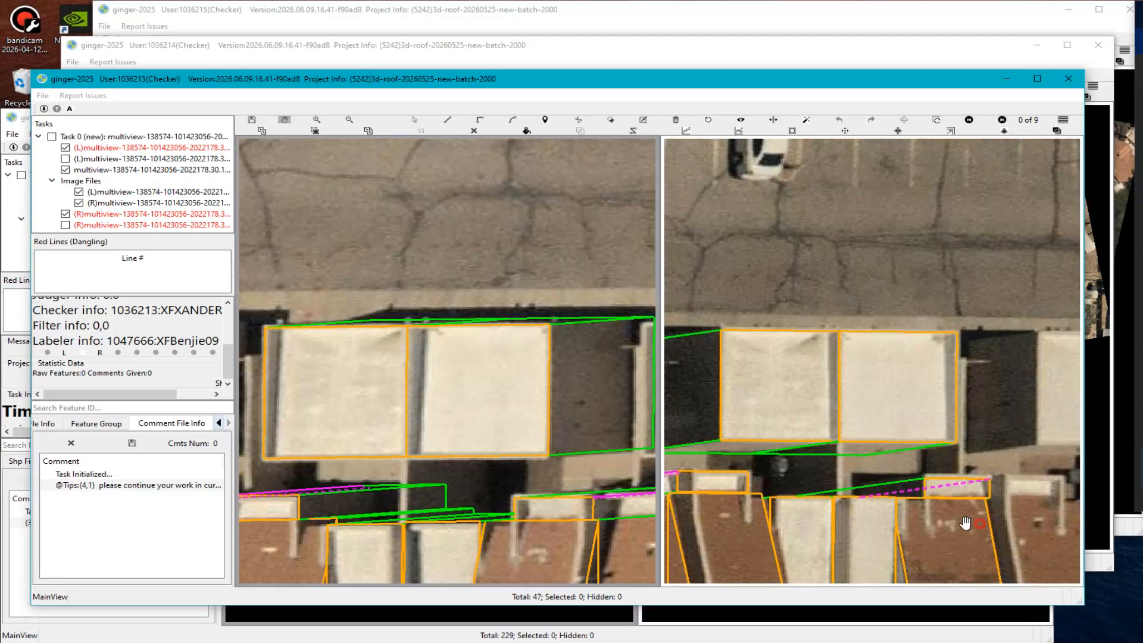
Try to draw a corner line in the wireframe view from the flat roof's outer corner to the adjacent wall base corner.
{"action": "scroll", "coordinate": [508, 372], "scroll_direction": "up", "scroll_amount": 2}
{"action": "scroll", "coordinate": [406, 388], "scroll_direction": "up", "scroll_amount": 1}
{"action": "scroll", "coordinate": [406, 388], "scroll_direction": "up", "scroll_amount": 1}
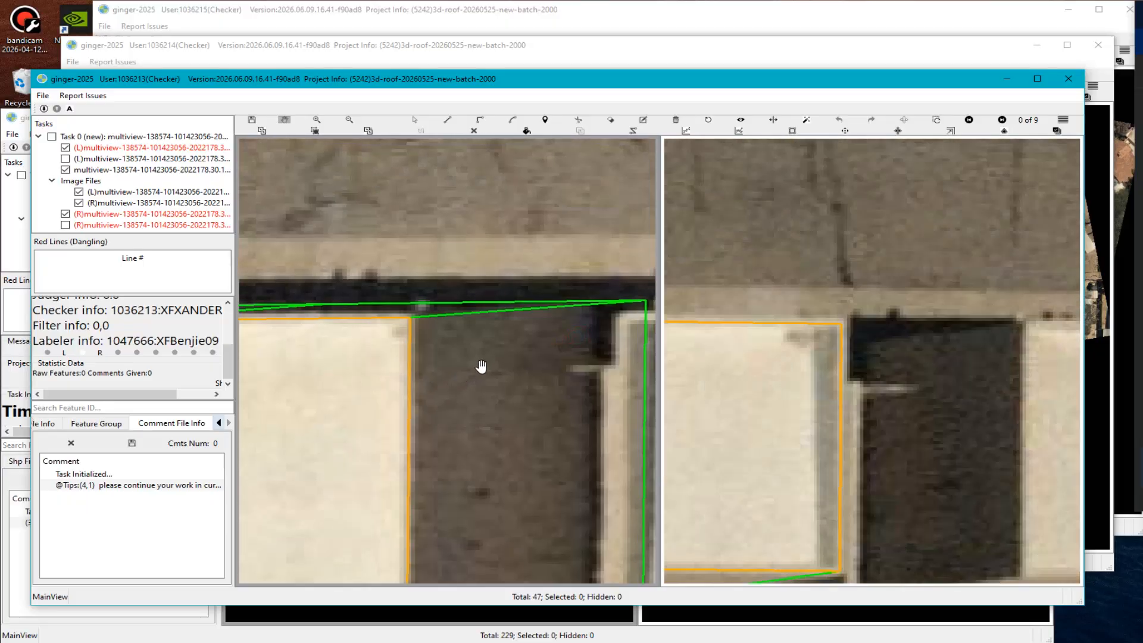
{"action": "scroll", "coordinate": [439, 321], "scroll_direction": "up", "scroll_amount": 1}
{"action": "scroll", "coordinate": [421, 298], "scroll_direction": "up", "scroll_amount": 2}
{"action": "scroll", "coordinate": [385, 329], "scroll_direction": "down", "scroll_amount": 1}
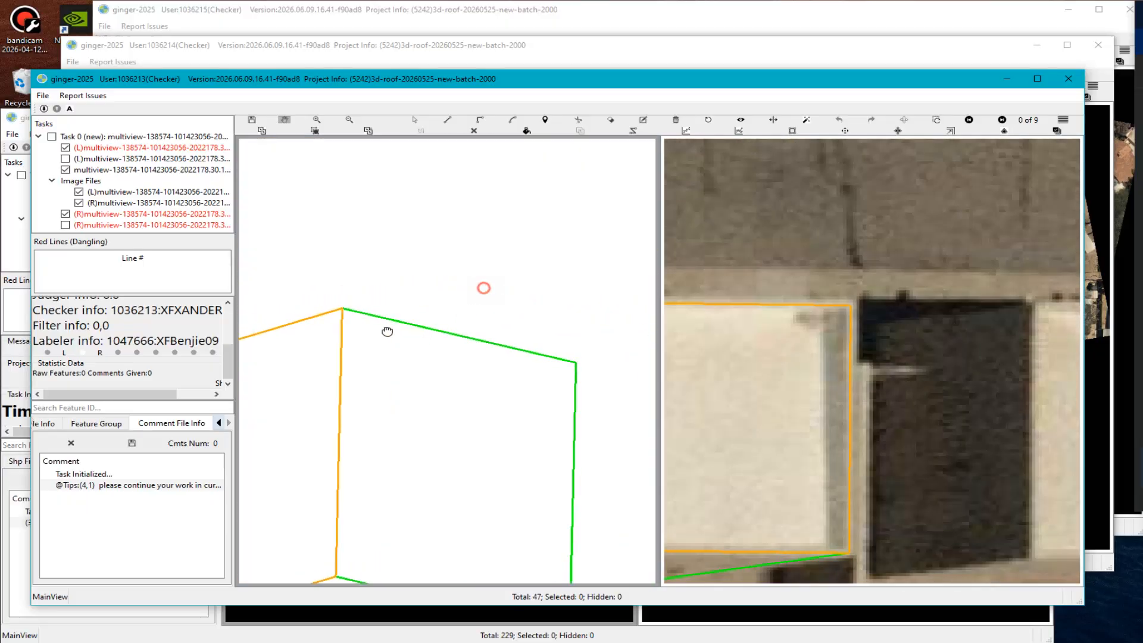
{"action": "key", "text": "c"}
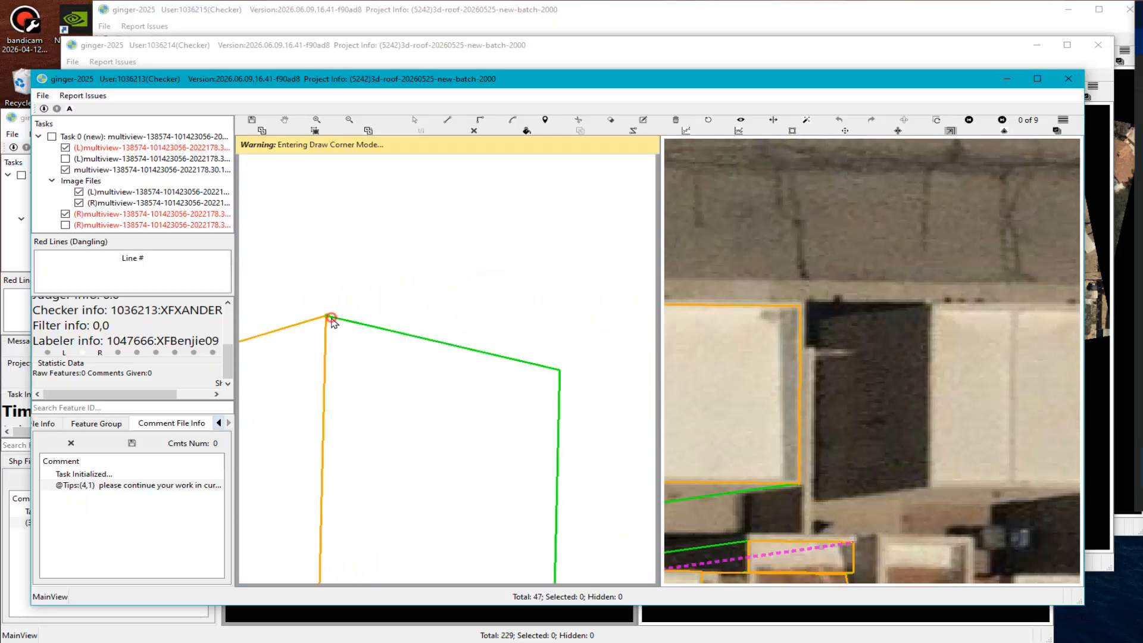
{"action": "left_click", "coordinate": [327, 316]}
{"action": "left_click", "coordinate": [563, 370]}
{"action": "mouse_move", "coordinate": [448, 416]}
{"action": "left_mouse_down"}
{"action": "mouse_move", "coordinate": [434, 405]}
{"action": "mouse_move", "coordinate": [438, 415]}
{"action": "left_mouse_up"}
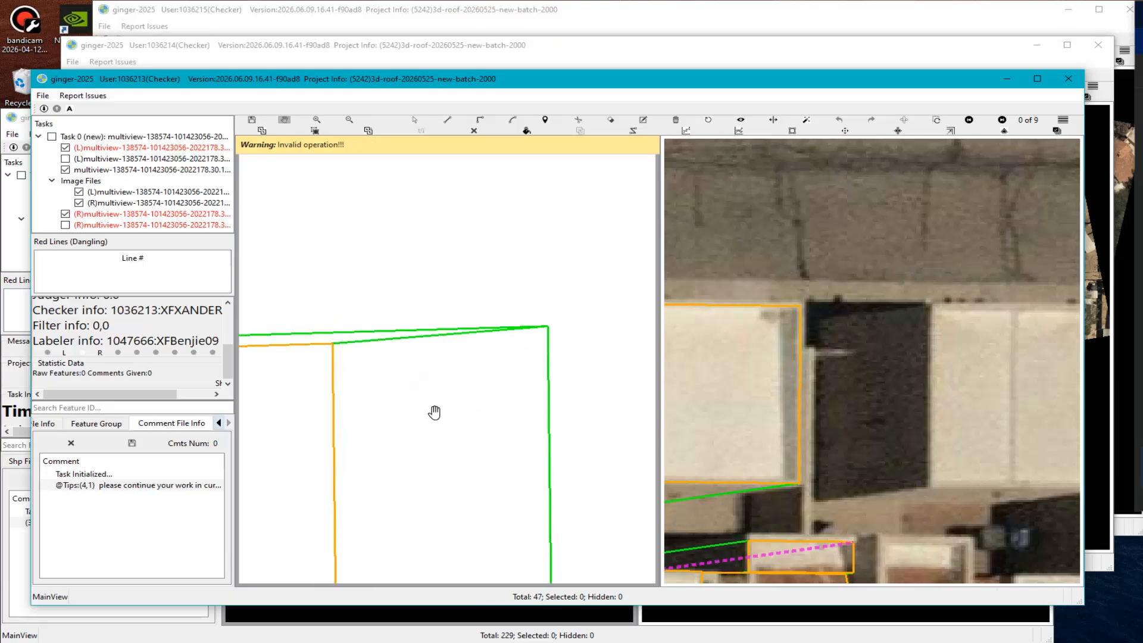
{"action": "key", "text": "Escape"}
Draw the corner line along the wall's sloping edge beside the flat roof, and remove it again.
{"action": "left_click", "coordinate": [337, 344]}
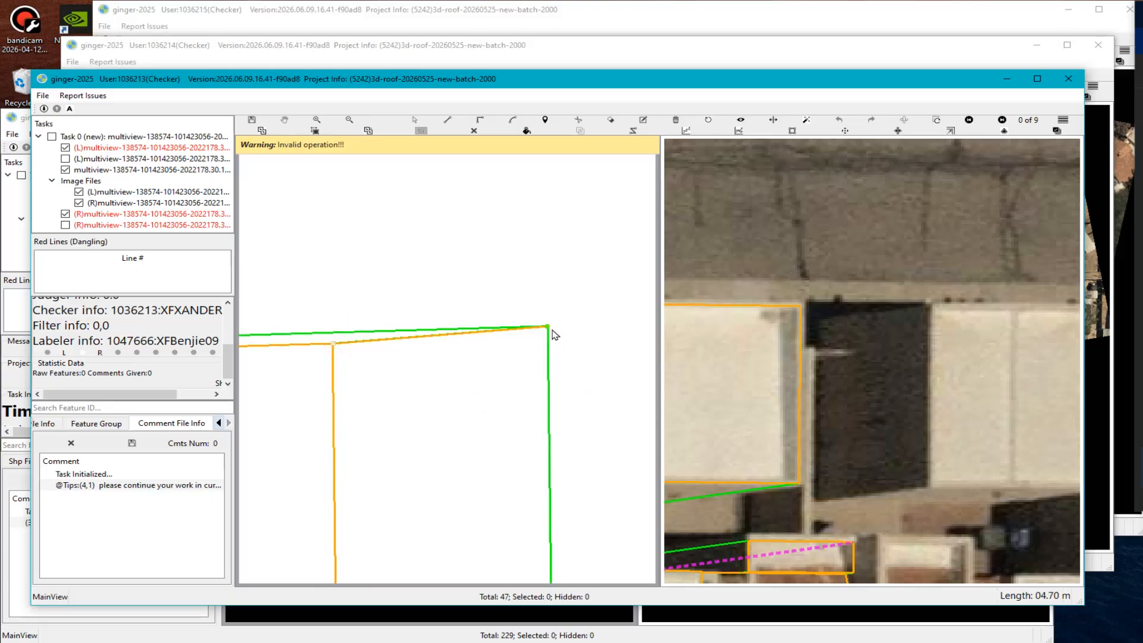
{"action": "left_click", "coordinate": [548, 327]}
{"action": "right_click", "coordinate": [593, 333]}
{"action": "key", "text": "Escape"}
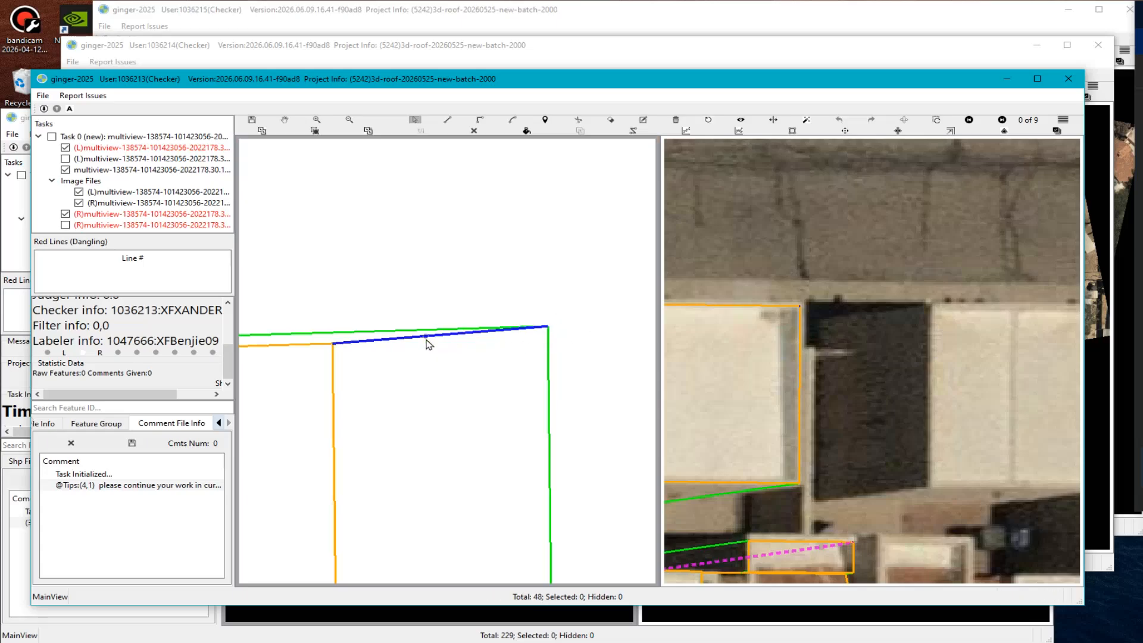
{"action": "left_click", "coordinate": [427, 338]}
{"action": "left_click", "coordinate": [474, 131]}
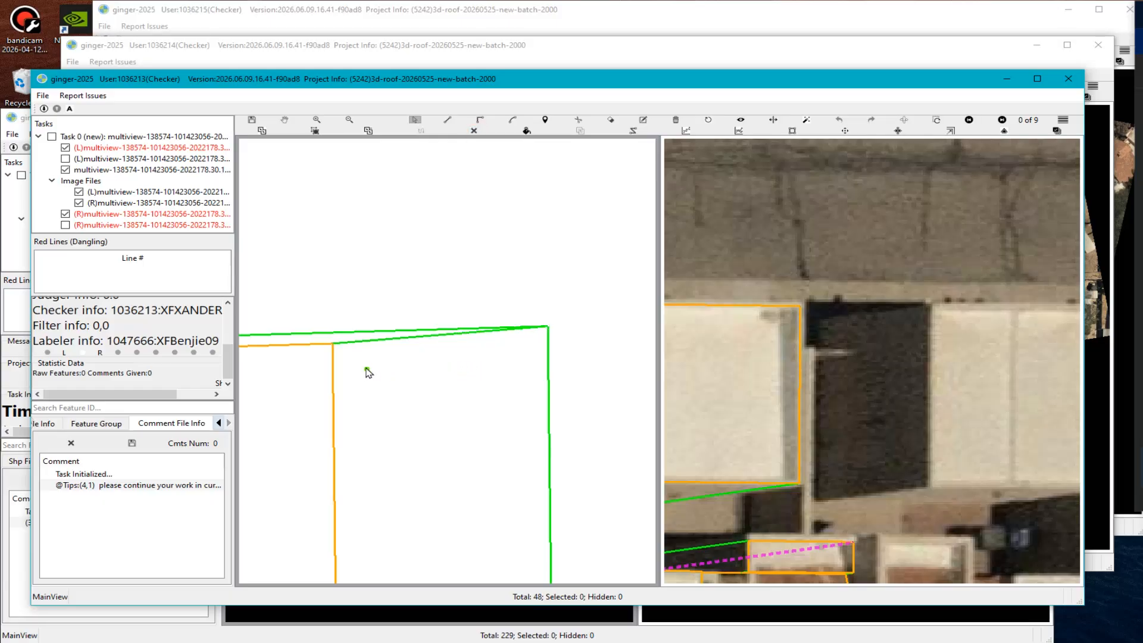
Redraw the corner line from the flat roof's outer corner to the far end of the green wall edge.
{"action": "key", "text": "c"}
{"action": "left_click", "coordinate": [332, 344]}
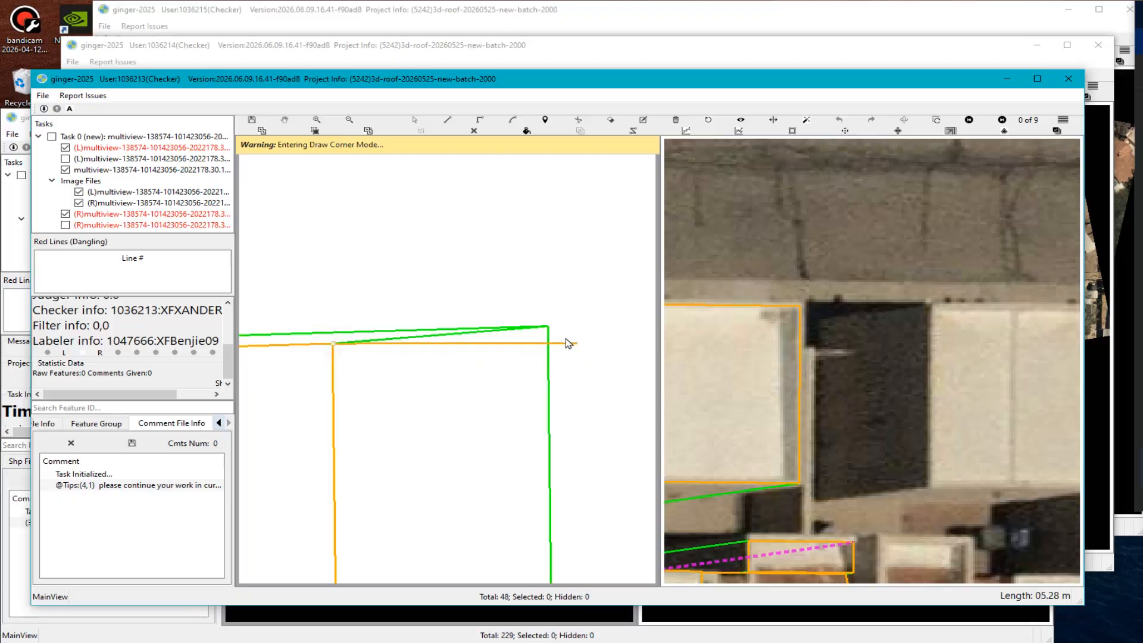
{"action": "left_click", "coordinate": [549, 327]}
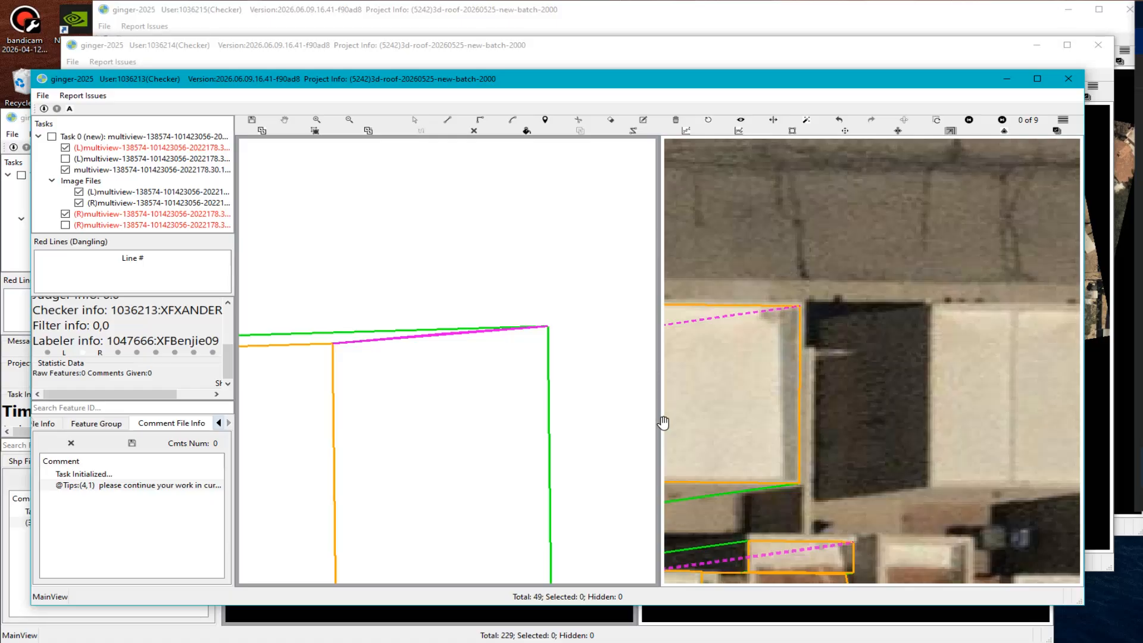
Capture the wireframe and image views together and draw red lines above the flat roofs forming a triangle across both views.
{"action": "scroll", "coordinate": [522, 445], "scroll_direction": "down", "scroll_amount": 2}
{"action": "key", "text": "Print"}
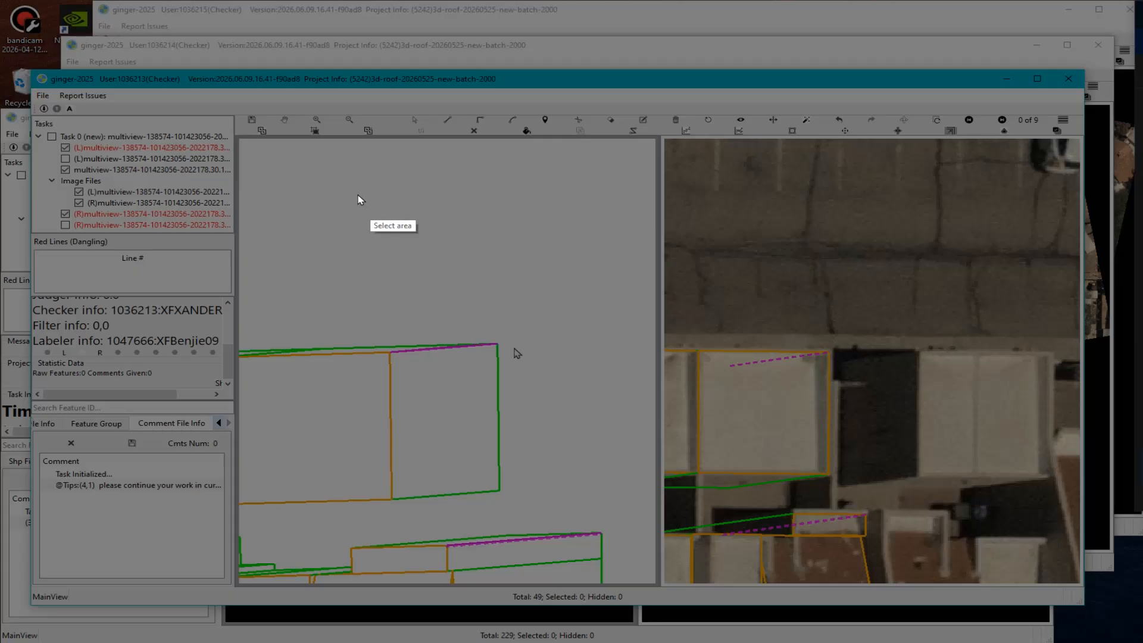
{"action": "mouse_move", "coordinate": [274, 168]}
{"action": "left_mouse_down"}
{"action": "mouse_move", "coordinate": [944, 421]}
{"action": "mouse_move", "coordinate": [981, 510]}
{"action": "left_mouse_up"}
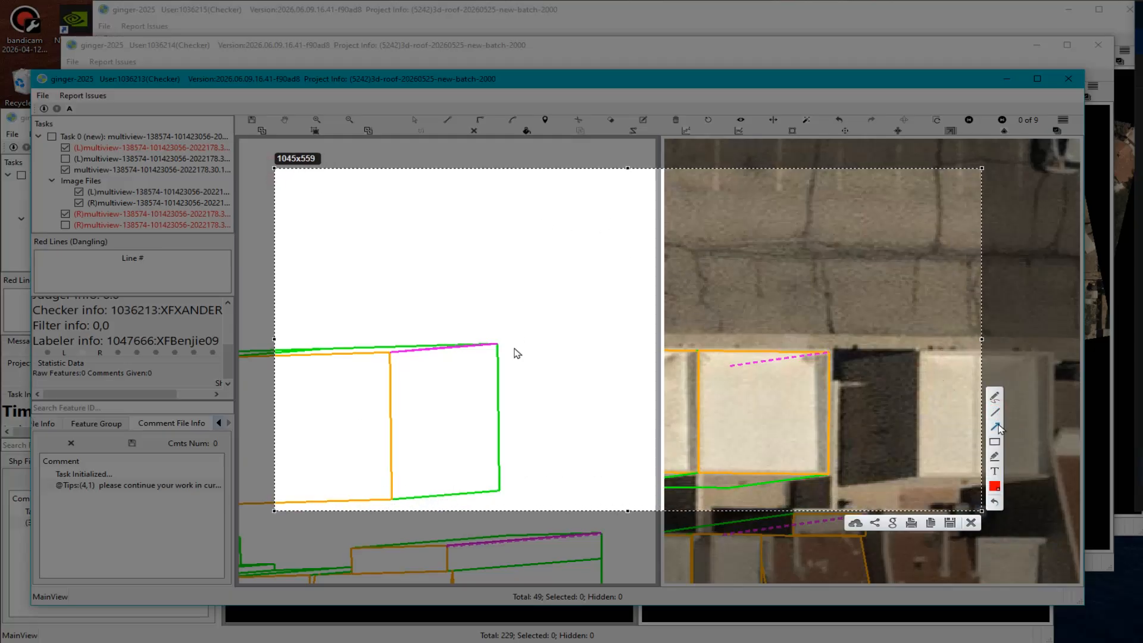
{"action": "left_click", "coordinate": [996, 415]}
{"action": "mouse_move", "coordinate": [405, 260]}
{"action": "left_mouse_down"}
{"action": "mouse_move", "coordinate": [613, 213]}
{"action": "mouse_move", "coordinate": [801, 277]}
{"action": "left_mouse_up"}
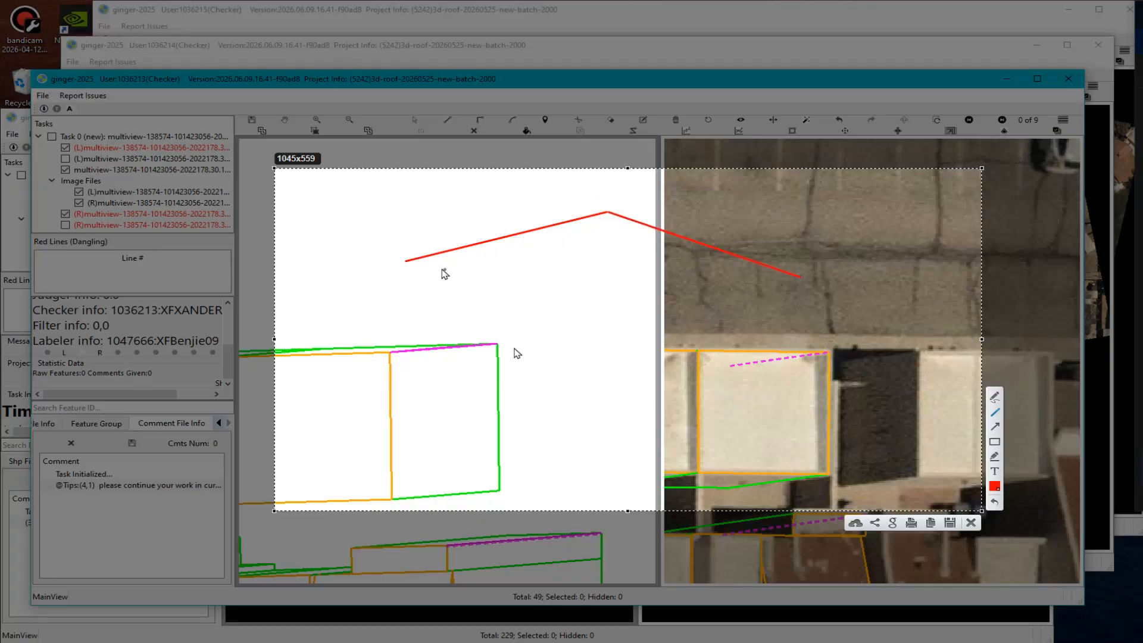
{"action": "left_click_drag", "start_coordinate": [430, 264], "coordinate": [783, 278]}
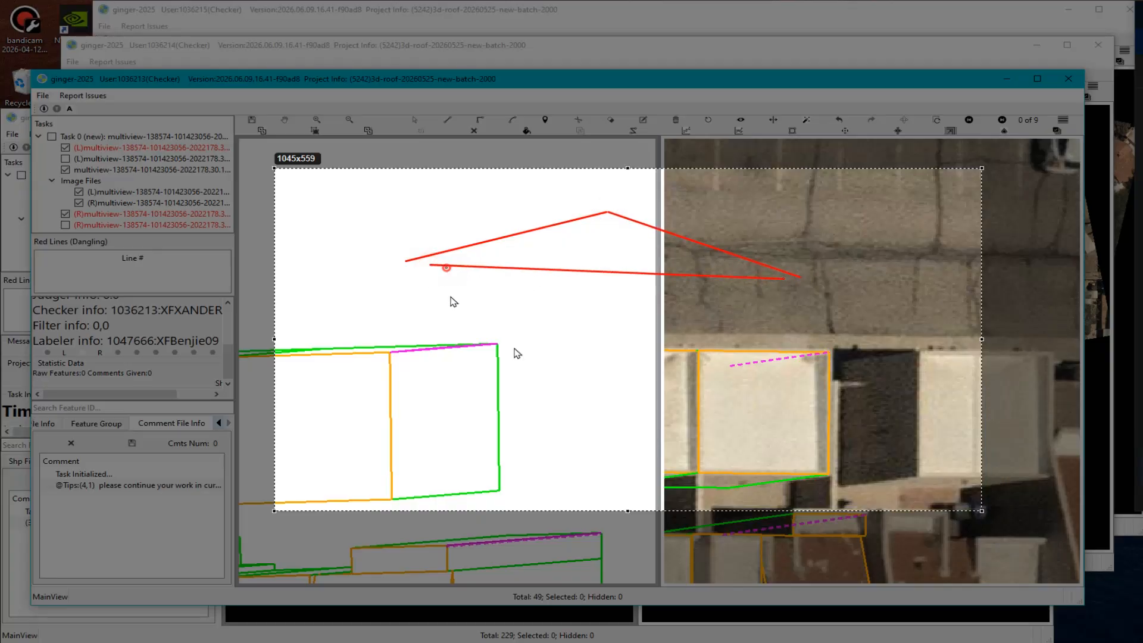
Add red vertical and short horizontal strokes under both ends of the sketched triangle, and discard the capture.
{"action": "left_click_drag", "start_coordinate": [446, 268], "coordinate": [441, 451]}
{"action": "mouse_move", "coordinate": [759, 280]}
{"action": "left_mouse_down"}
{"action": "mouse_move", "coordinate": [752, 467]}
{"action": "mouse_move", "coordinate": [765, 291]}
{"action": "mouse_move", "coordinate": [800, 294]}
{"action": "left_mouse_up"}
{"action": "mouse_move", "coordinate": [769, 301]}
{"action": "left_mouse_down"}
{"action": "mouse_move", "coordinate": [819, 312]}
{"action": "mouse_move", "coordinate": [785, 338]}
{"action": "left_mouse_up"}
{"action": "left_click_drag", "start_coordinate": [766, 350], "coordinate": [788, 355]}
{"action": "left_click_drag", "start_coordinate": [411, 273], "coordinate": [453, 278]}
{"action": "mouse_move", "coordinate": [423, 282]}
{"action": "left_mouse_down"}
{"action": "mouse_move", "coordinate": [381, 278]}
{"action": "mouse_move", "coordinate": [400, 462]}
{"action": "left_mouse_up"}
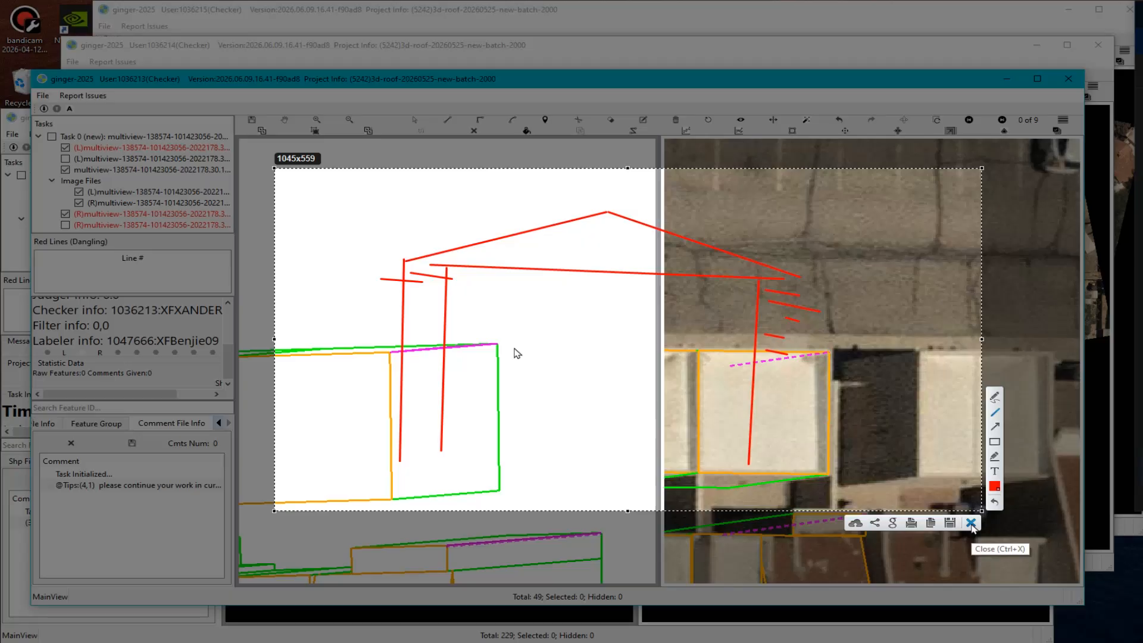
{"action": "left_click", "coordinate": [971, 523]}
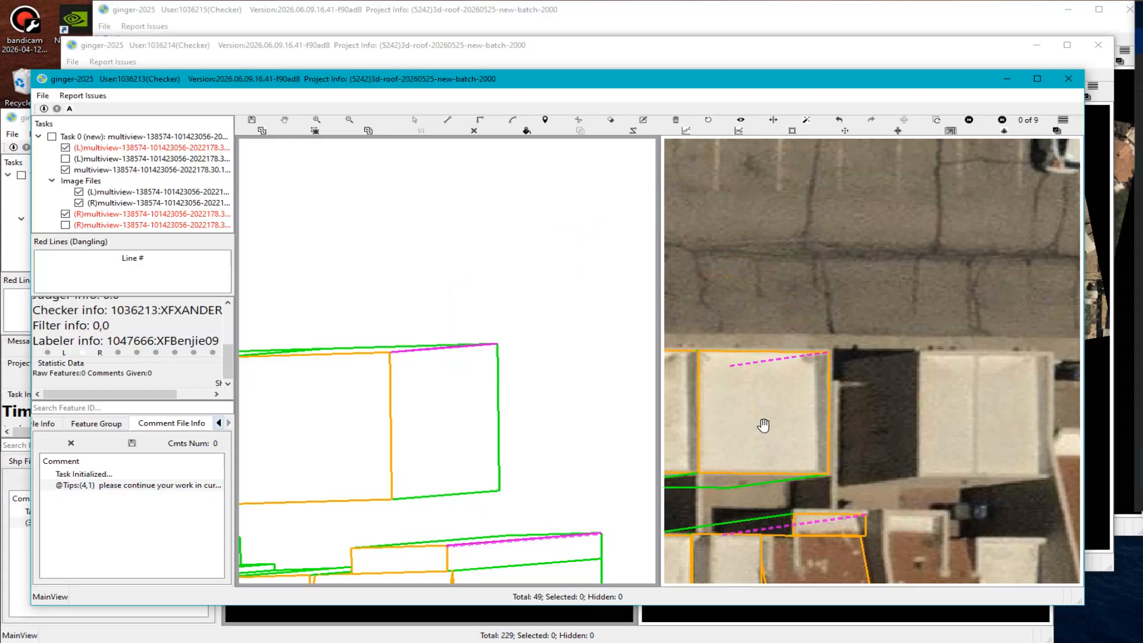
Remove the test corner line from the wall edge beside the flat roof and return to the image view.
{"action": "scroll", "coordinate": [469, 369], "scroll_direction": "up", "scroll_amount": 3}
{"action": "left_click", "coordinate": [415, 347]}
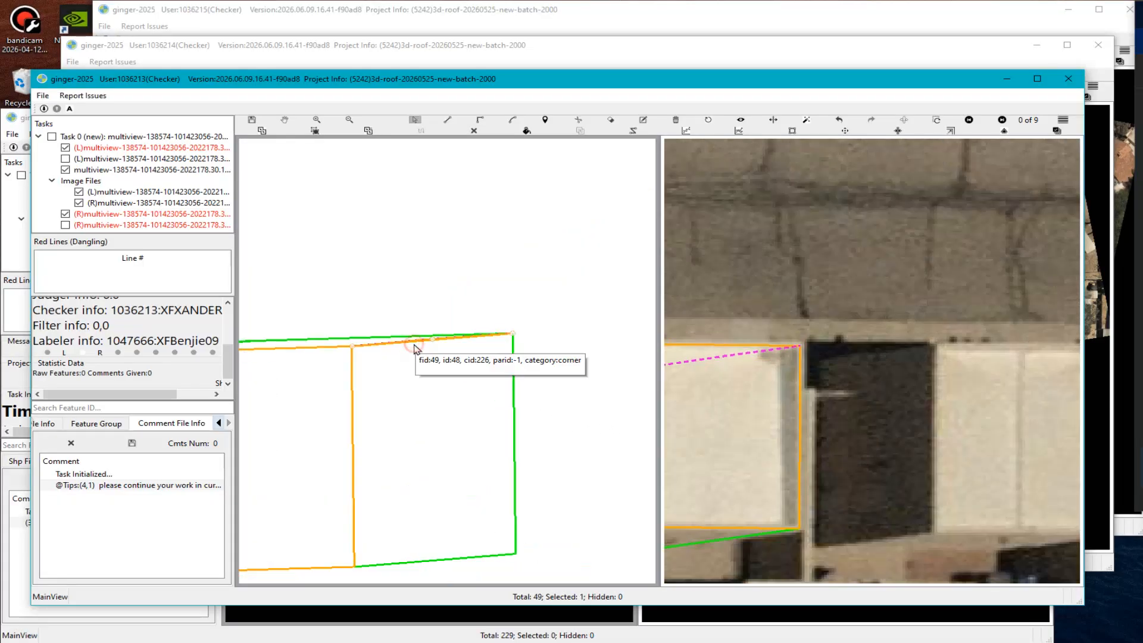
{"action": "key", "text": "1"}
{"action": "scroll", "coordinate": [500, 399], "scroll_direction": "down", "scroll_amount": 5}
{"action": "scroll", "coordinate": [506, 426], "scroll_direction": "down", "scroll_amount": 2}
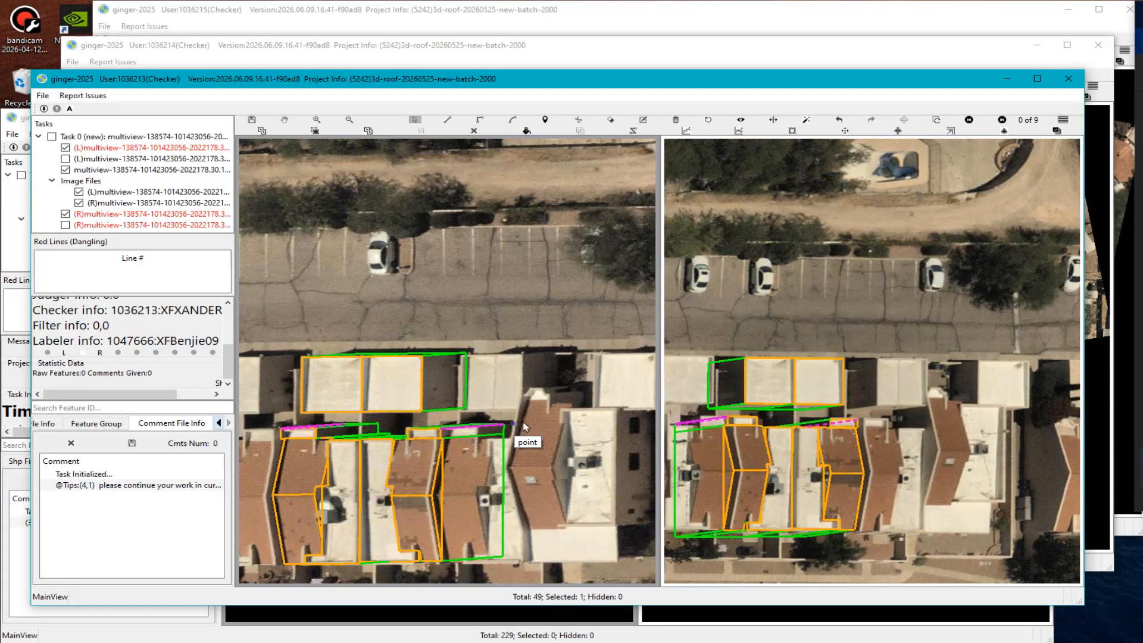
Mark the wall edge beside the upper flat roof with the comment "Corner missing or position incorrect".
{"action": "scroll", "coordinate": [435, 370], "scroll_direction": "up", "scroll_amount": 2}
{"action": "key", "text": "e"}
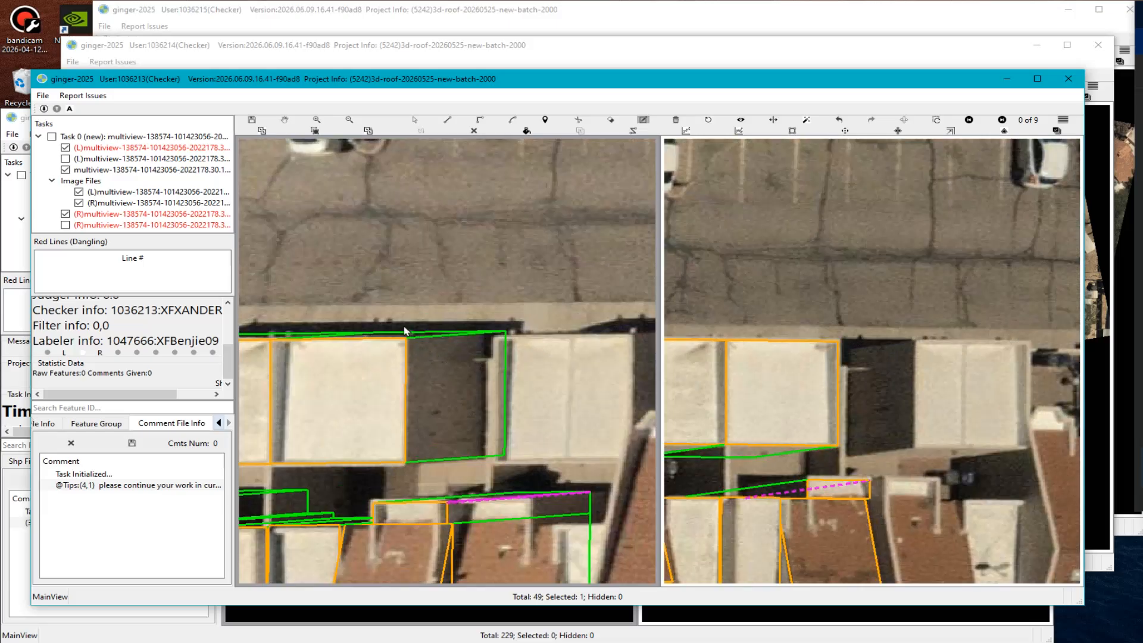
{"action": "left_click_drag", "start_coordinate": [390, 321], "coordinate": [512, 354]}
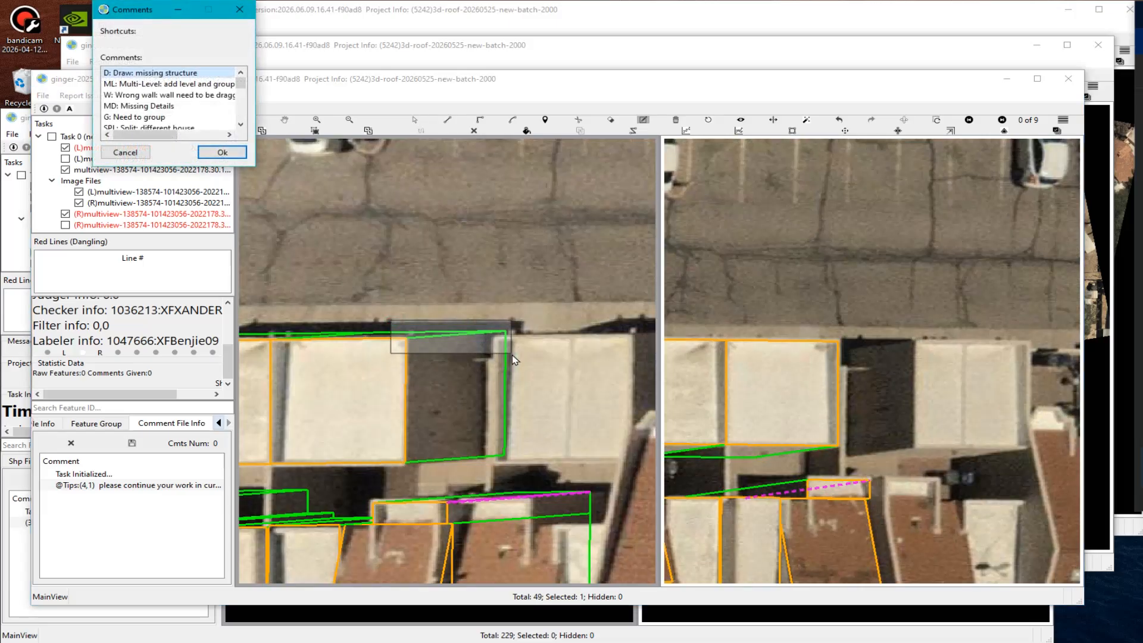
{"action": "type", "text": "C"}
{"action": "key", "text": "Return"}
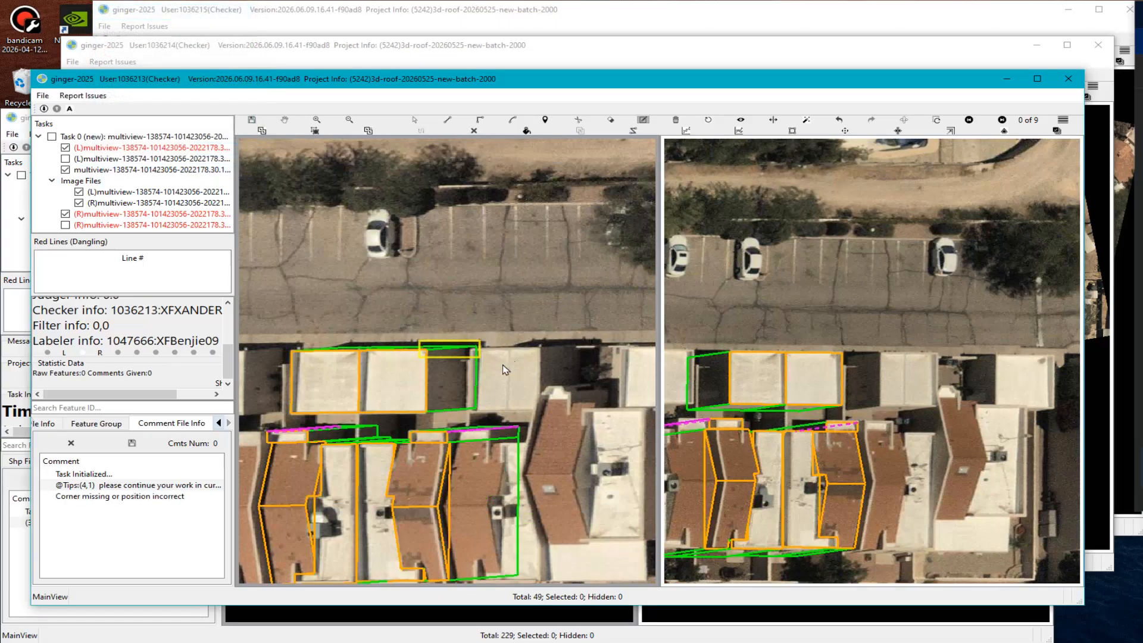
Examine the upper building blocks' roofs and walls in the images and in the shaded 3D model.
{"action": "scroll", "coordinate": [471, 358], "scroll_direction": "down", "scroll_amount": 4}
{"action": "scroll", "coordinate": [395, 468], "scroll_direction": "up", "scroll_amount": 2}
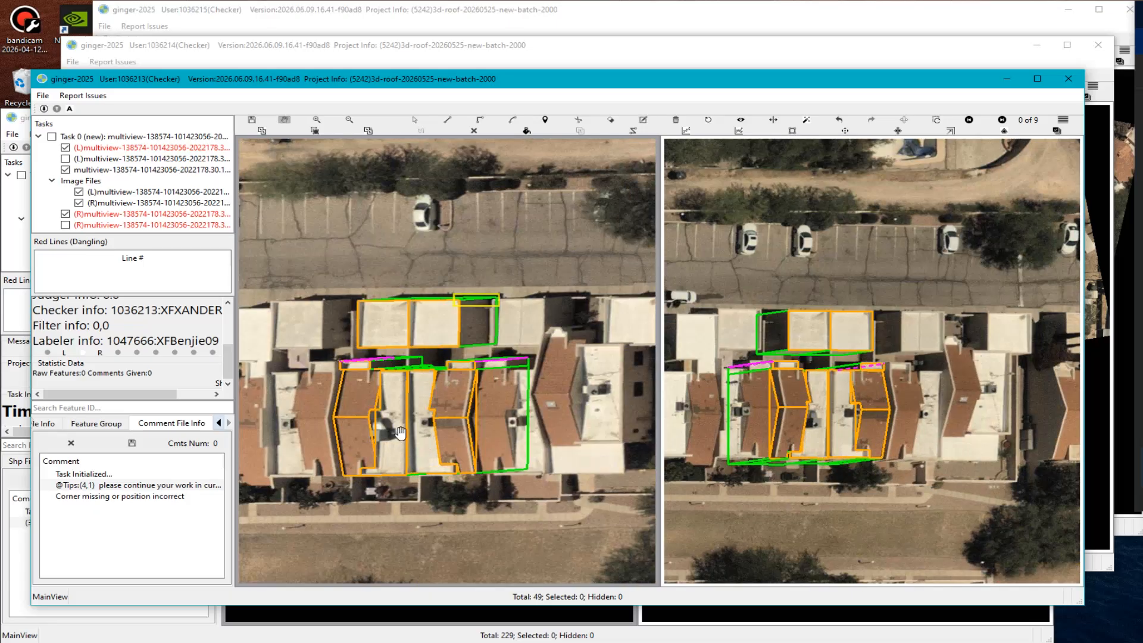
{"action": "scroll", "coordinate": [384, 372], "scroll_direction": "up", "scroll_amount": 5}
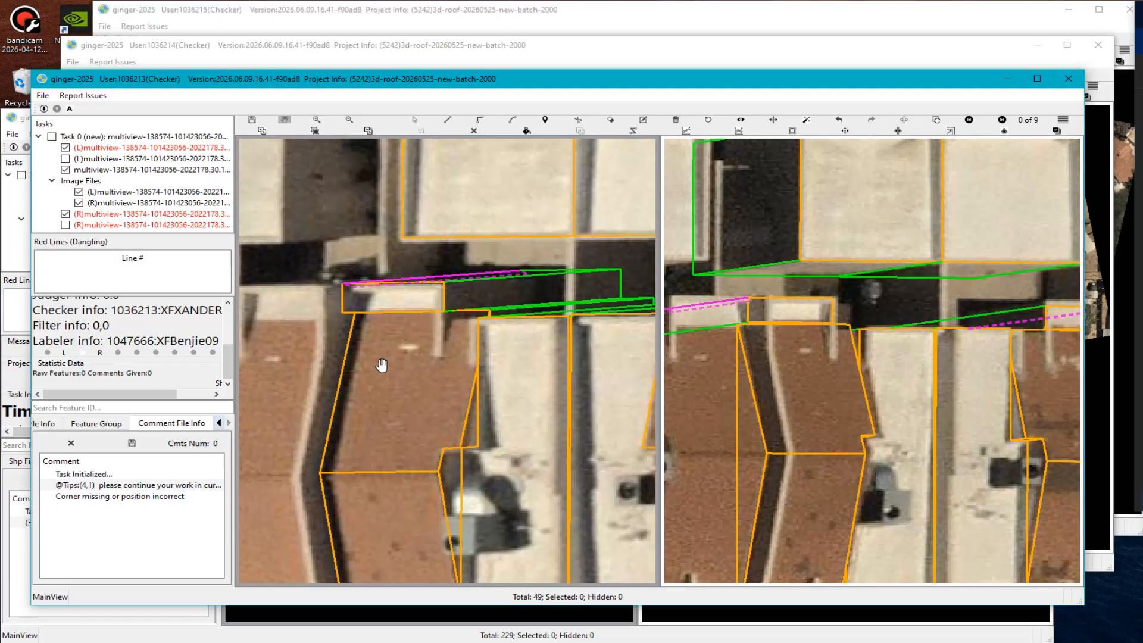
{"action": "scroll", "coordinate": [381, 365], "scroll_direction": "down", "scroll_amount": 4}
{"action": "scroll", "coordinate": [441, 377], "scroll_direction": "up", "scroll_amount": 3}
{"action": "middle_click_drag", "start_coordinate": [430, 388], "coordinate": [550, 417]}
{"action": "scroll", "coordinate": [434, 365], "scroll_direction": "down", "scroll_amount": 3}
{"action": "key", "text": "f"}
{"action": "key", "text": "f"}
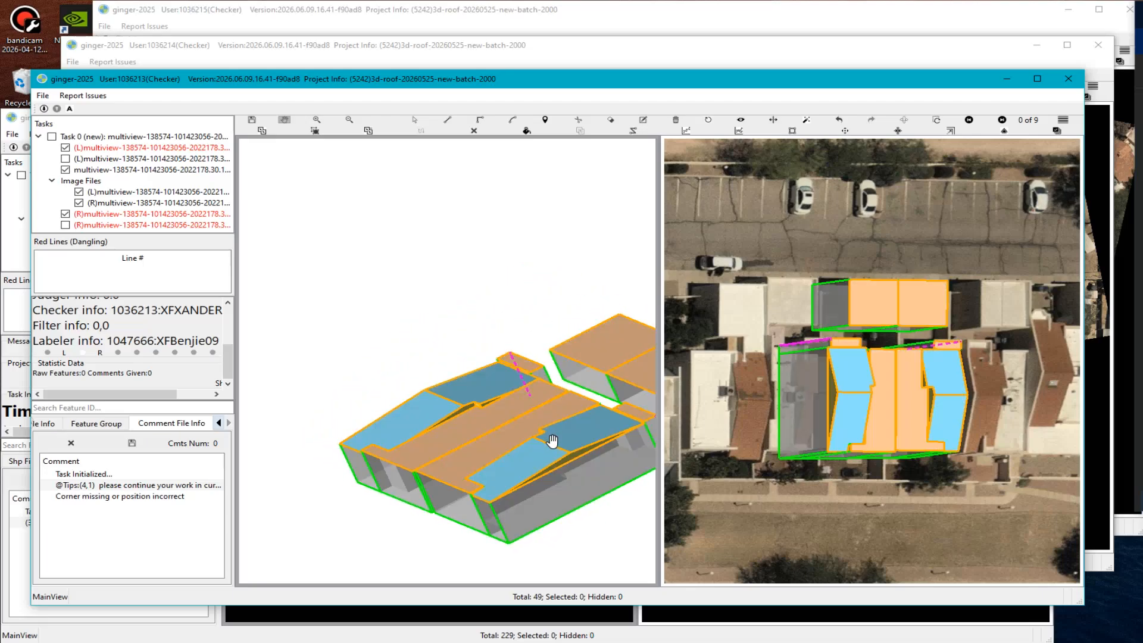
{"action": "key", "text": "v"}
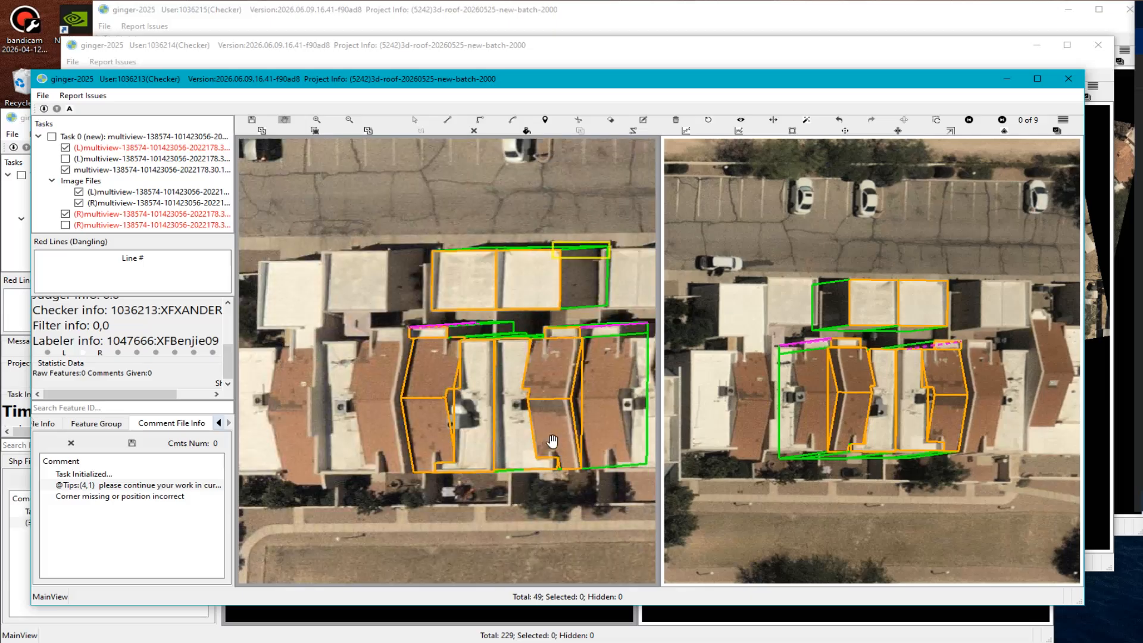
Compare the brown and white roof outlines of the upper block with both images.
{"action": "scroll", "coordinate": [506, 341], "scroll_direction": "up", "scroll_amount": 3}
{"action": "scroll", "coordinate": [524, 355], "scroll_direction": "up", "scroll_amount": 3}
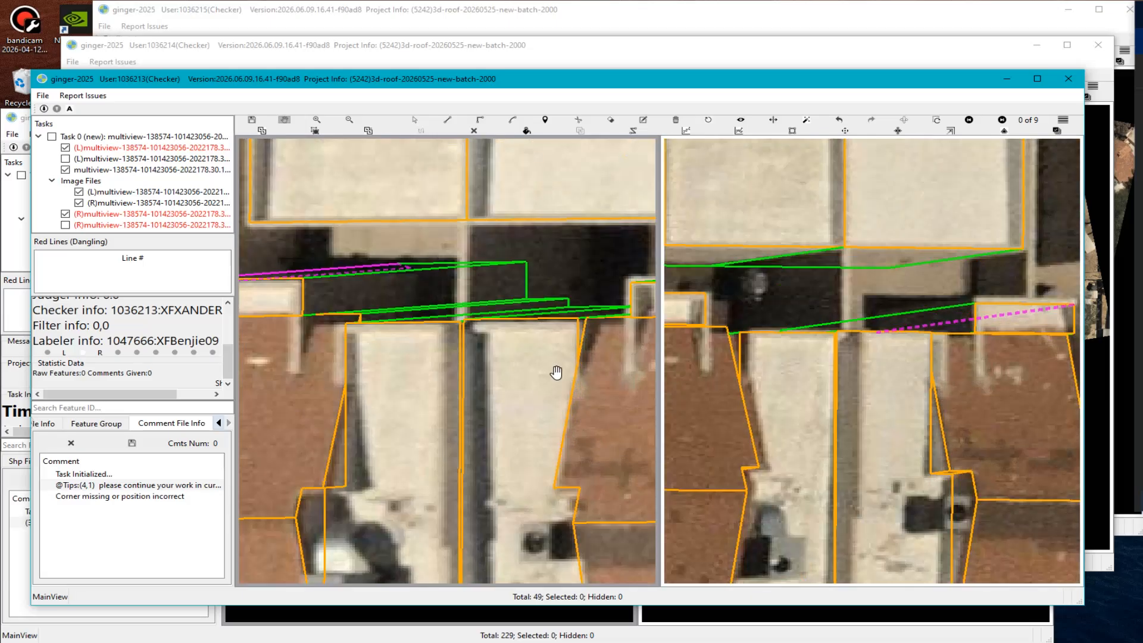
{"action": "scroll", "coordinate": [446, 390], "scroll_direction": "down", "scroll_amount": 1}
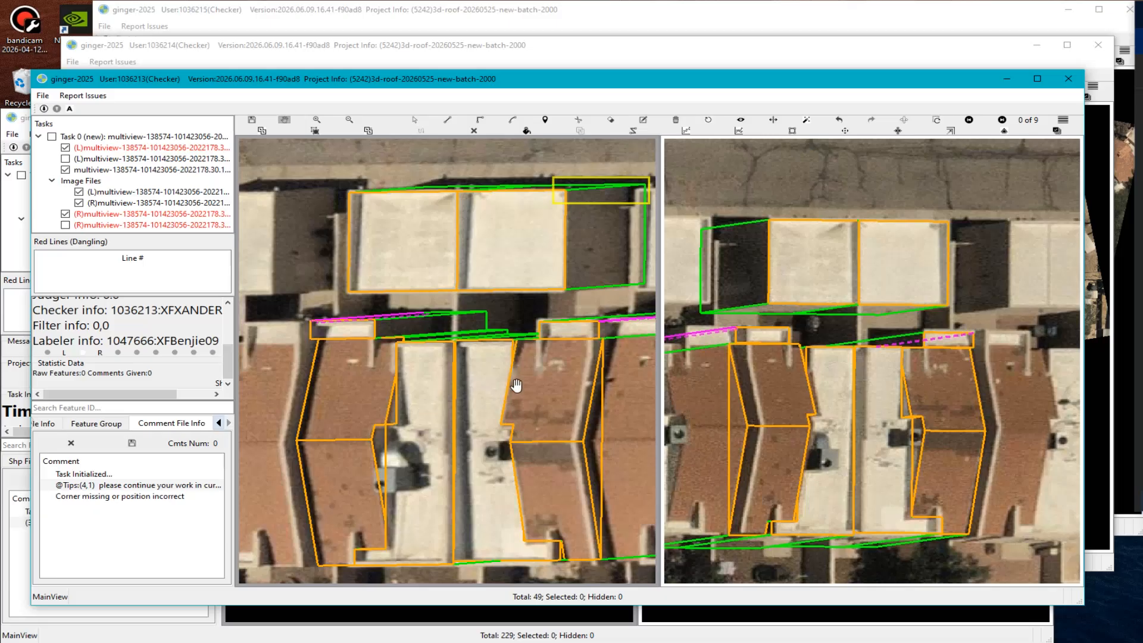
{"action": "left_click_drag", "start_coordinate": [532, 385], "coordinate": [480, 401]}
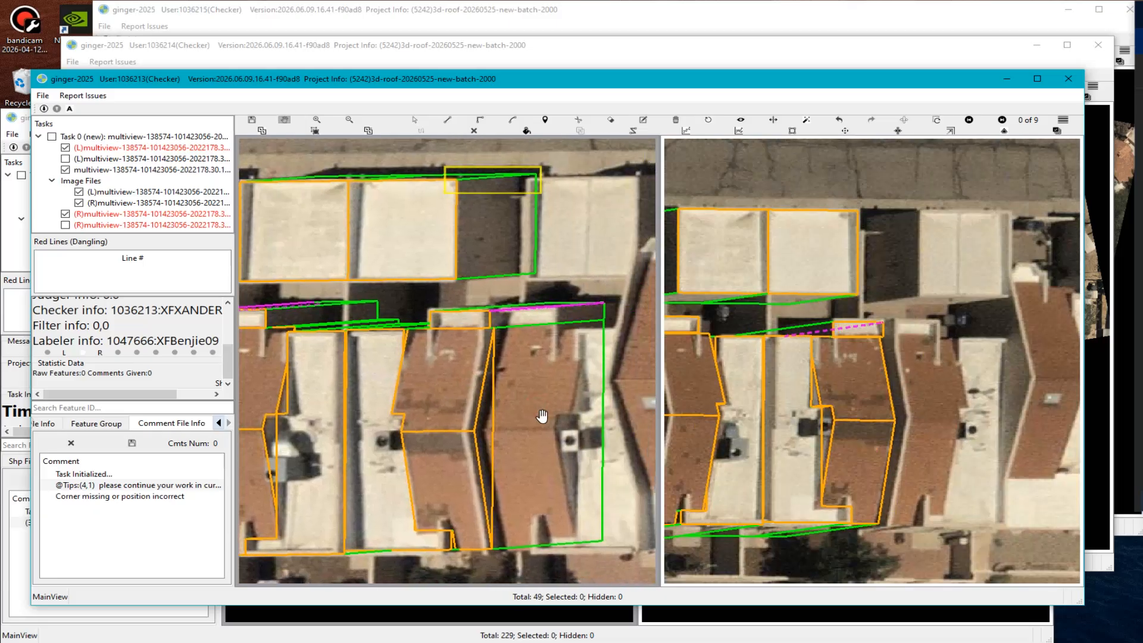
{"action": "scroll", "coordinate": [541, 416], "scroll_direction": "down", "scroll_amount": 1}
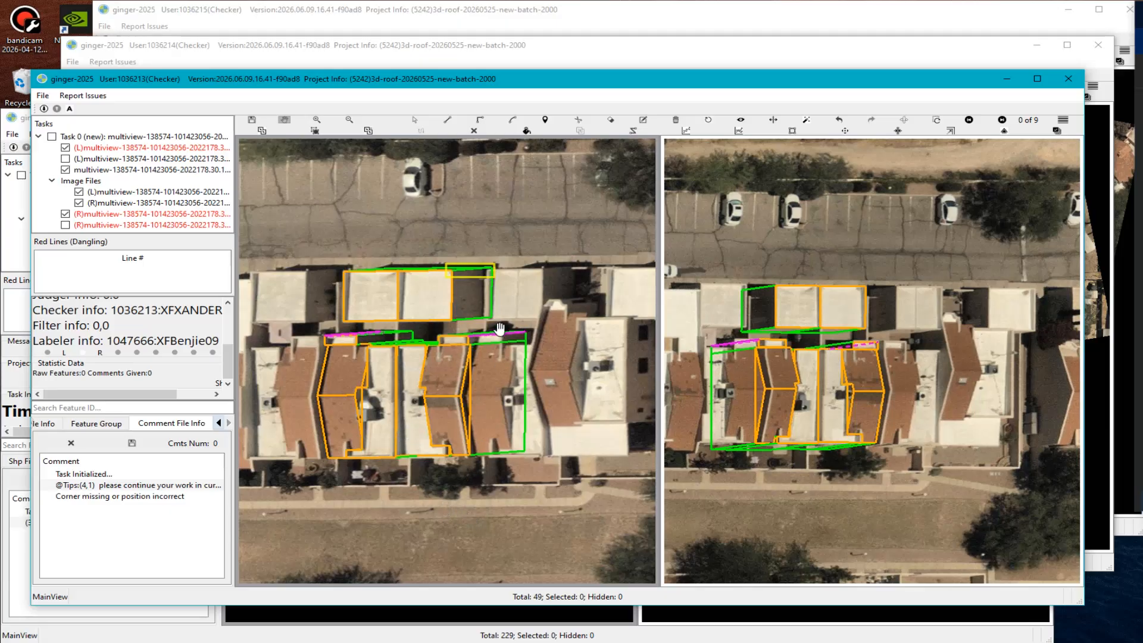
{"action": "scroll", "coordinate": [483, 412], "scroll_direction": "down", "scroll_amount": 2}
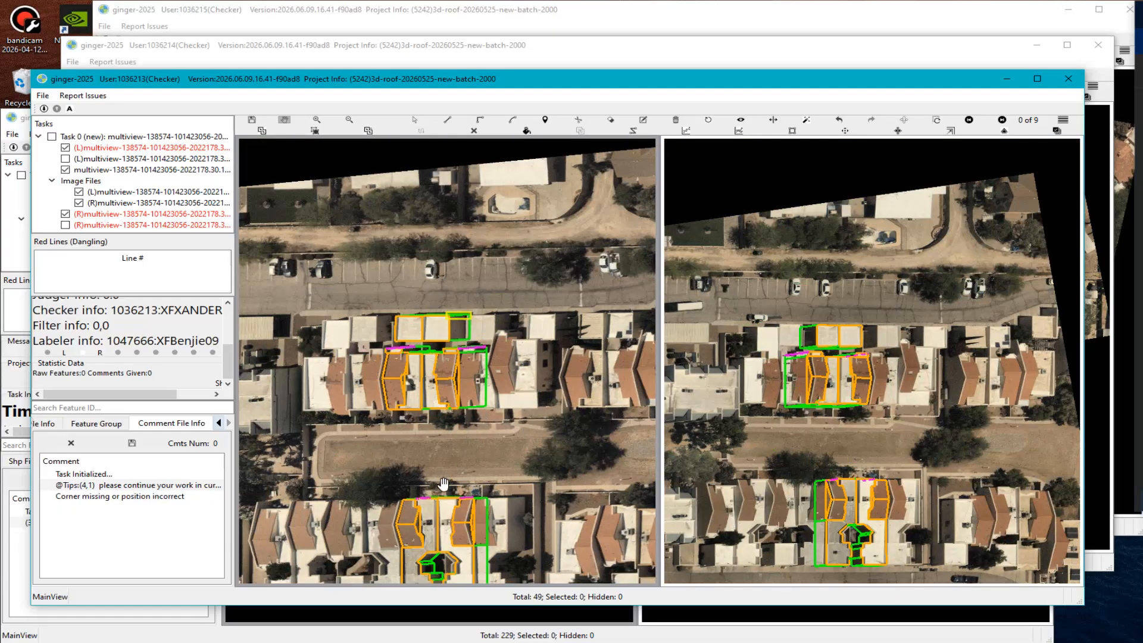
Check the lower block's roof edges beside the tree against both images, hiding and showing the features.
{"action": "left_click_drag", "start_coordinate": [435, 524], "coordinate": [430, 441]}
{"action": "scroll", "coordinate": [430, 442], "scroll_direction": "up", "scroll_amount": 2}
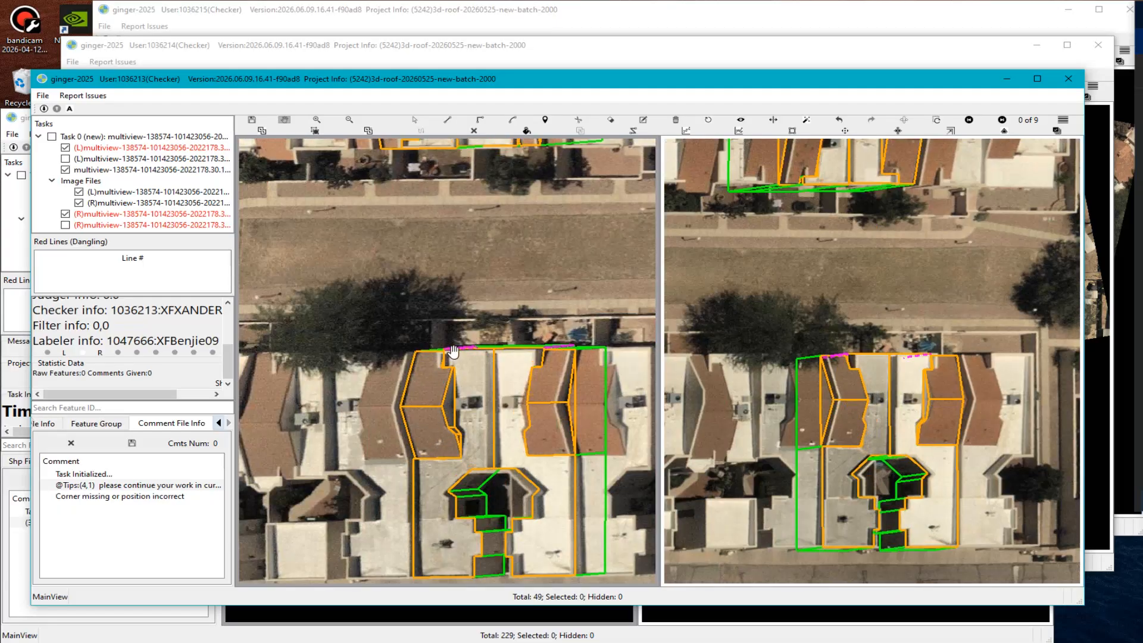
{"action": "scroll", "coordinate": [448, 358], "scroll_direction": "up", "scroll_amount": 2}
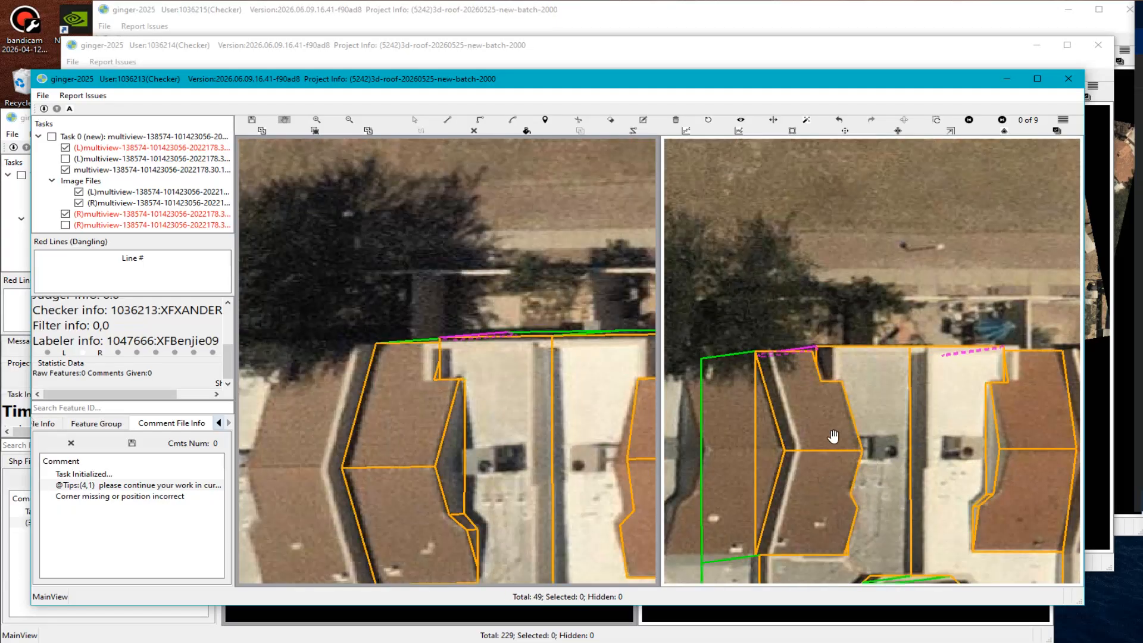
{"action": "scroll", "coordinate": [818, 373], "scroll_direction": "up", "scroll_amount": 1}
{"action": "scroll", "coordinate": [452, 366], "scroll_direction": "up", "scroll_amount": 1}
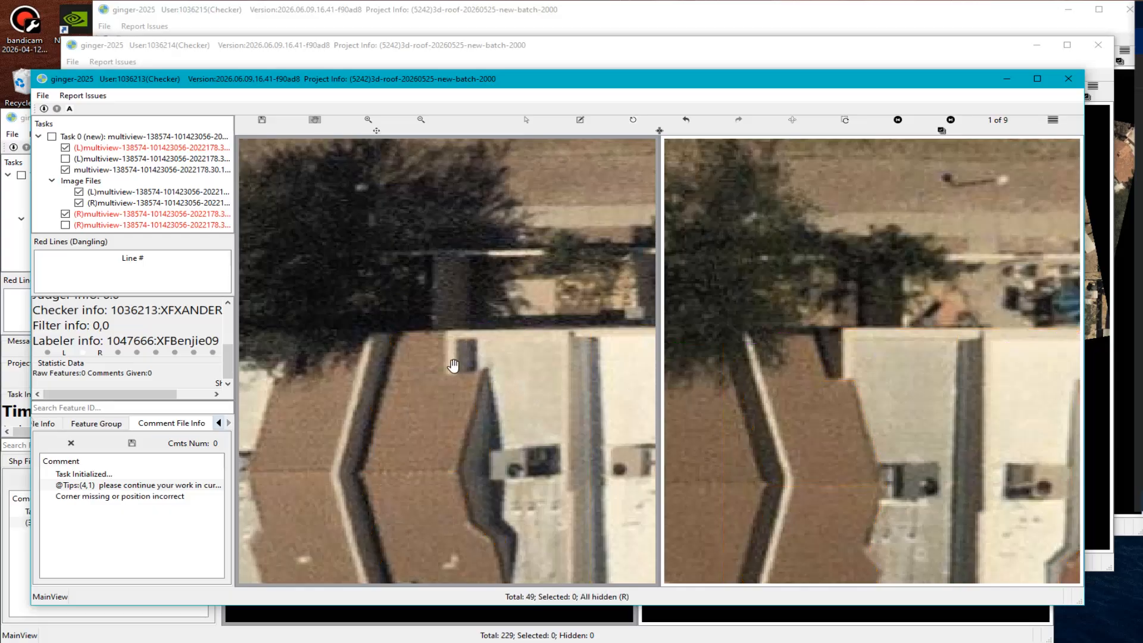
{"action": "key", "text": "Escape"}
{"action": "scroll", "coordinate": [467, 392], "scroll_direction": "down", "scroll_amount": 2}
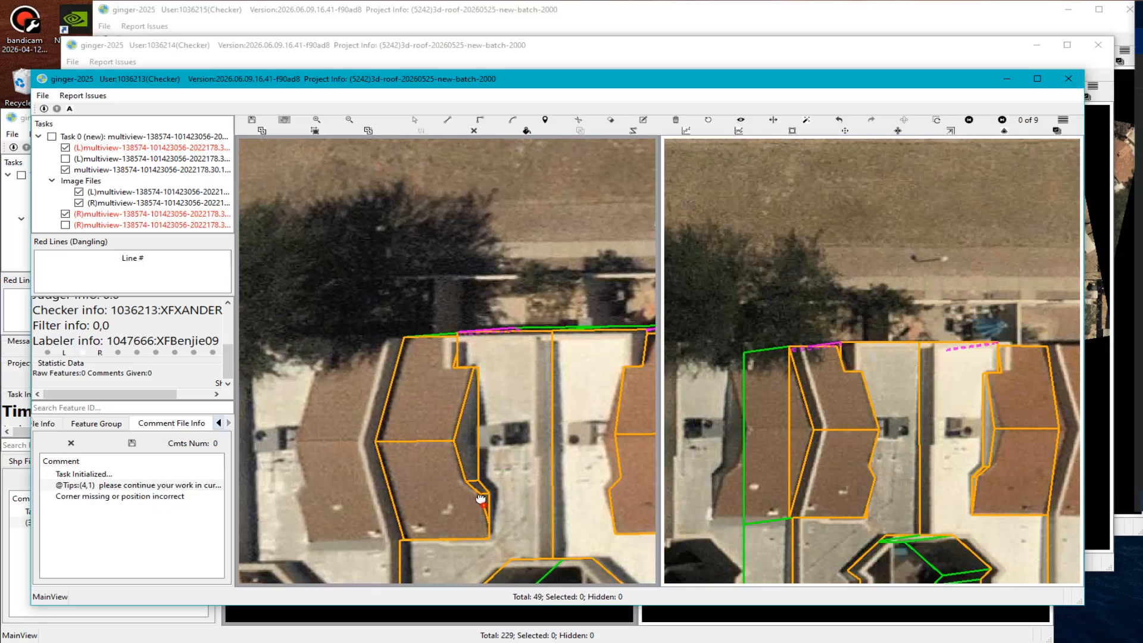
Inspect the stepped edge of the lower block's brown roof closely in both images.
{"action": "scroll", "coordinate": [470, 399], "scroll_direction": "up", "scroll_amount": 6}
{"action": "key", "text": "r"}
{"action": "key", "text": "r"}
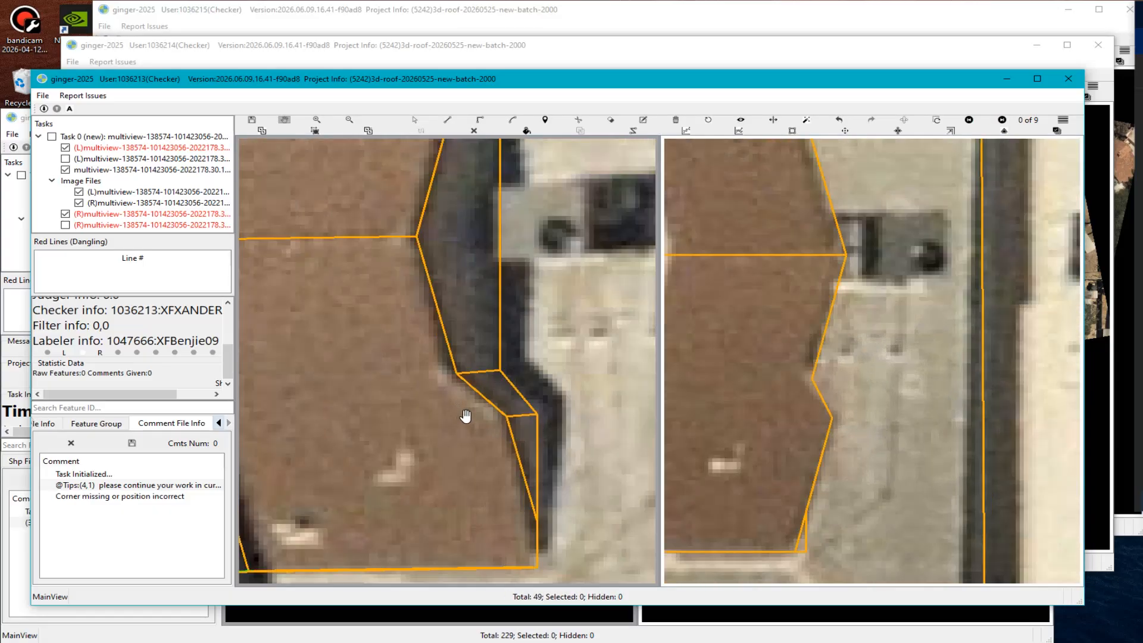
{"action": "scroll", "coordinate": [455, 399], "scroll_direction": "up", "scroll_amount": 2}
{"action": "scroll", "coordinate": [438, 364], "scroll_direction": "up", "scroll_amount": 2}
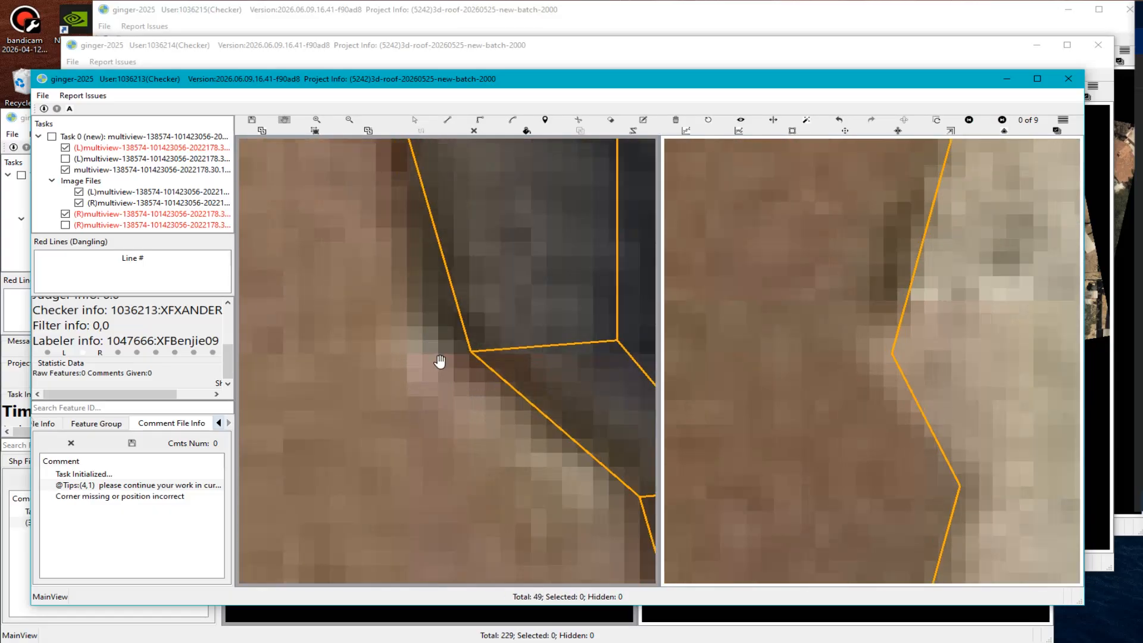
Mark the stepped edge of the lower block's brown roof with the comment "Slight difference, use M to adjust".
{"action": "scroll", "coordinate": [439, 375], "scroll_direction": "down", "scroll_amount": 3}
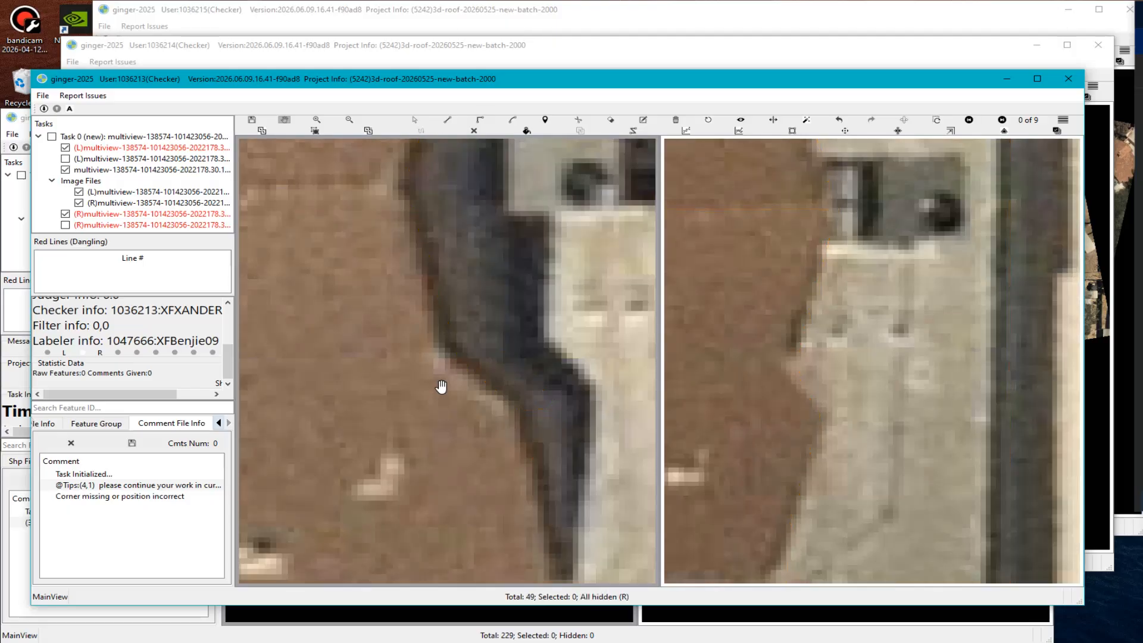
{"action": "scroll", "coordinate": [441, 384], "scroll_direction": "down", "scroll_amount": 4}
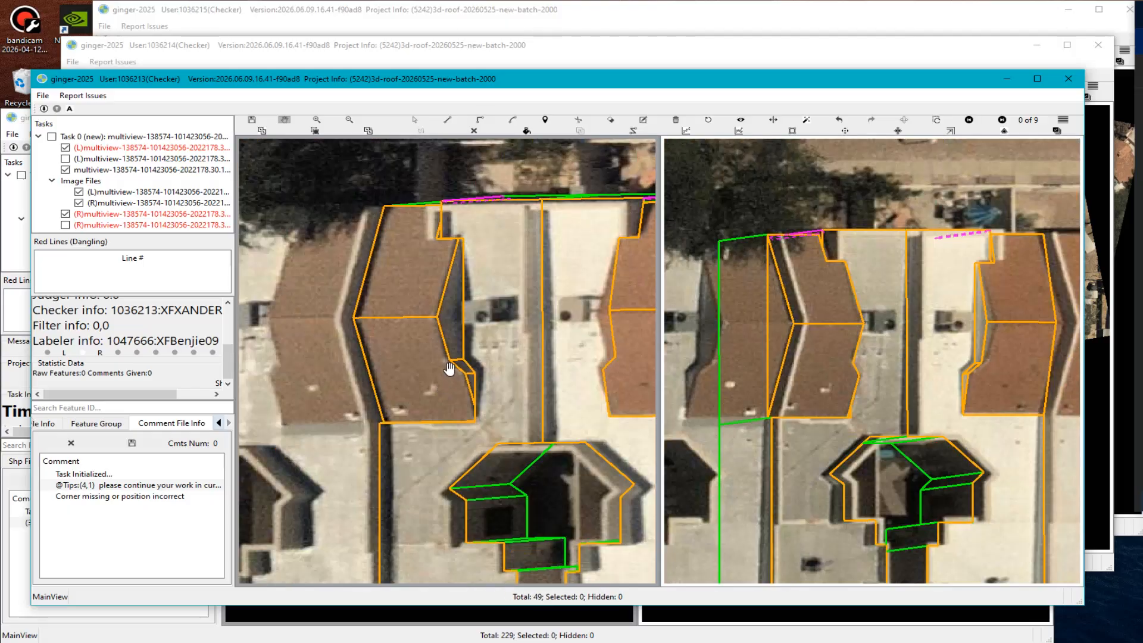
{"action": "scroll", "coordinate": [452, 373], "scroll_direction": "up", "scroll_amount": 4}
{"action": "scroll", "coordinate": [459, 377], "scroll_direction": "down", "scroll_amount": 2}
{"action": "scroll", "coordinate": [439, 374], "scroll_direction": "up", "scroll_amount": 2}
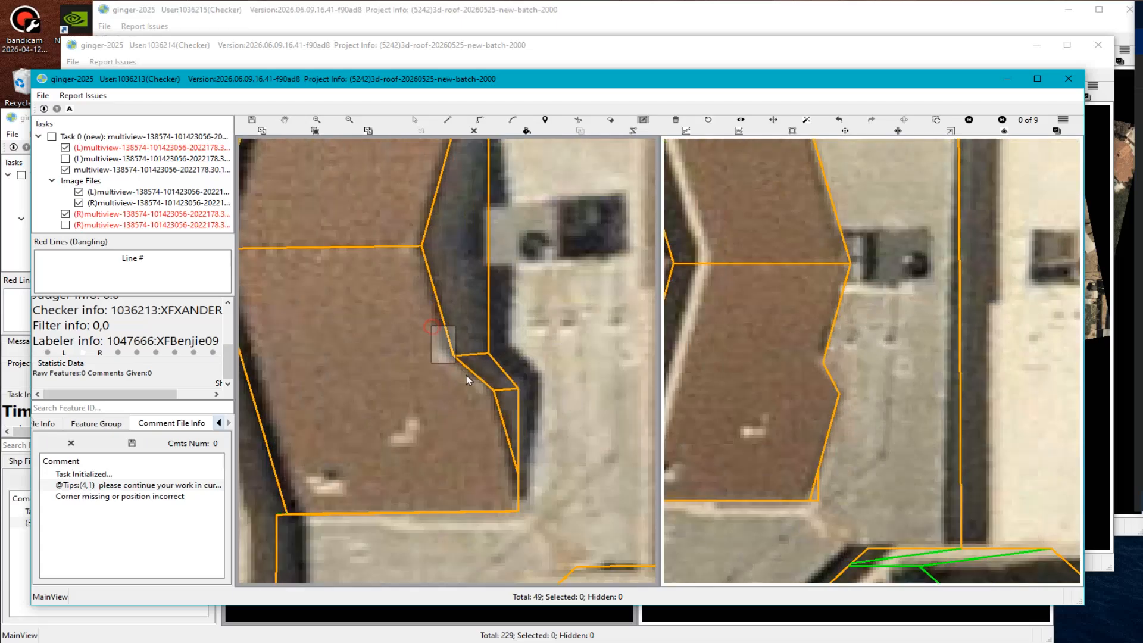
{"action": "left_click_drag", "start_coordinate": [472, 381], "coordinate": [472, 380]}
{"action": "key", "text": "s"}
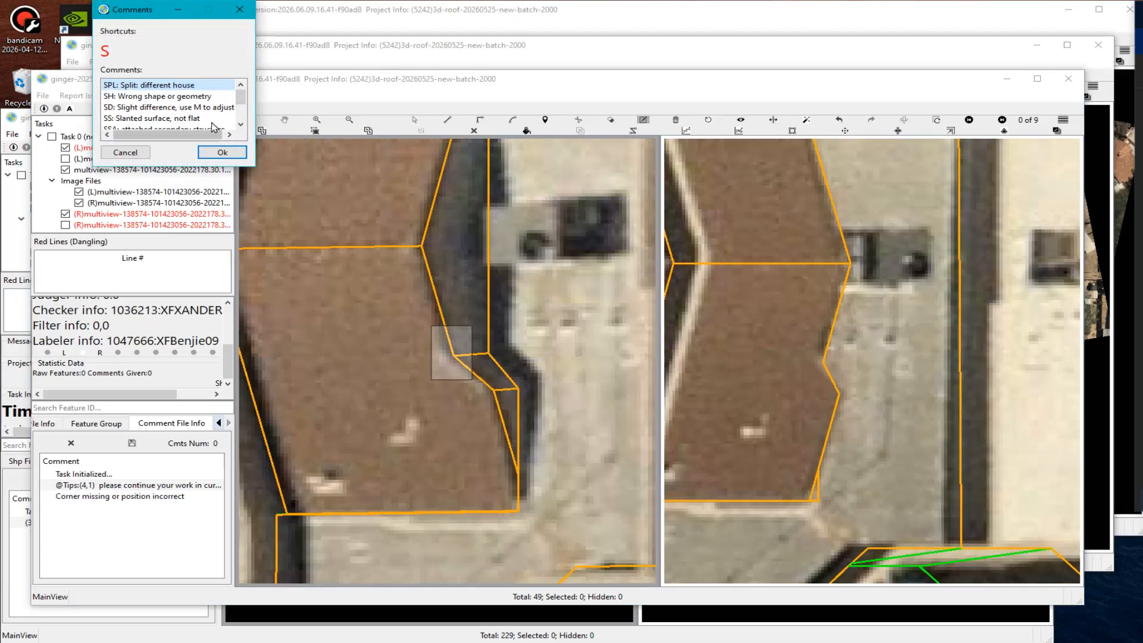
{"action": "double_click", "coordinate": [194, 108]}
{"action": "key", "text": "Return"}
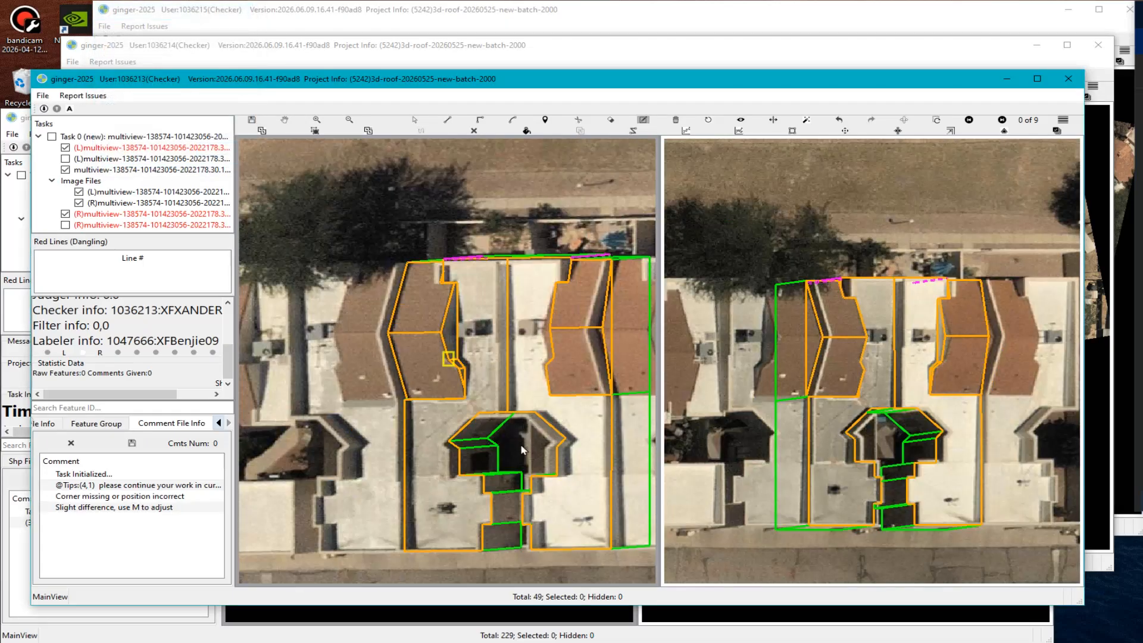
Compare the outline of the lower block's other brown roof with both images.
{"action": "key", "text": "h"}
{"action": "left_click_drag", "start_coordinate": [576, 406], "coordinate": [504, 416]}
{"action": "scroll", "coordinate": [473, 337], "scroll_direction": "up", "scroll_amount": 2}
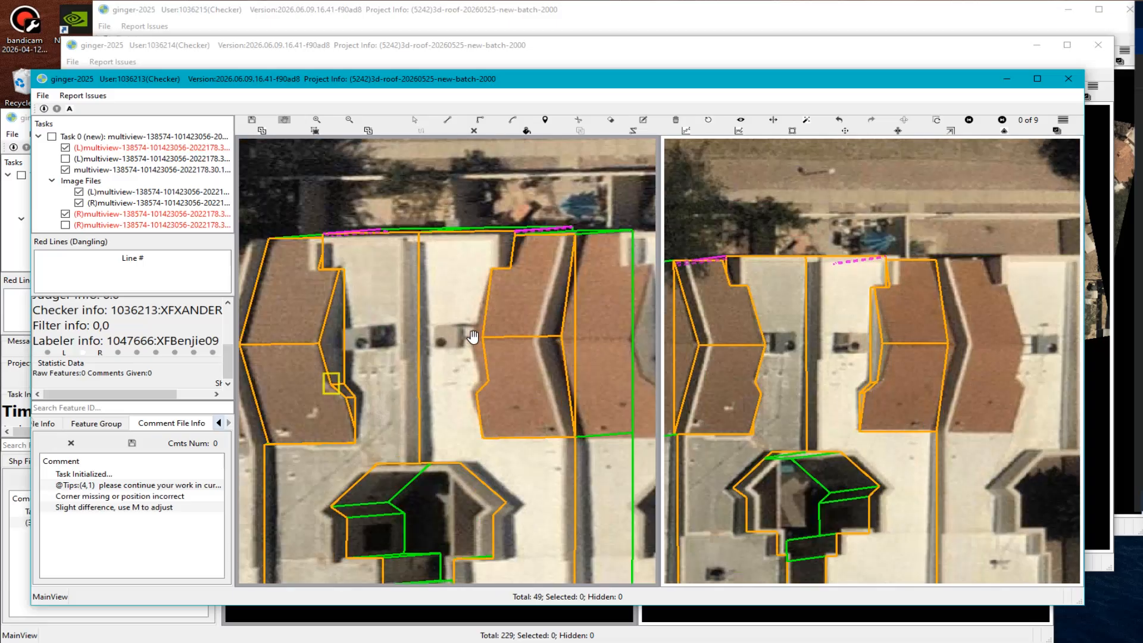
{"action": "scroll", "coordinate": [473, 337], "scroll_direction": "up", "scroll_amount": 1}
{"action": "scroll", "coordinate": [474, 347], "scroll_direction": "up", "scroll_amount": 1}
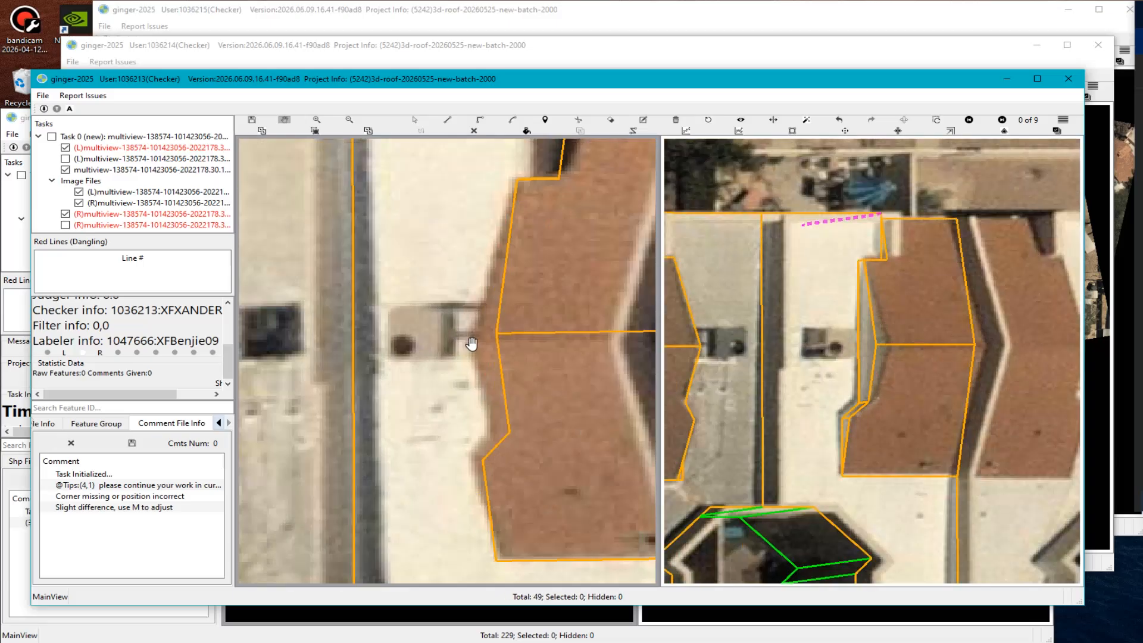
{"action": "scroll", "coordinate": [457, 358], "scroll_direction": "down", "scroll_amount": 1}
{"action": "scroll", "coordinate": [458, 358], "scroll_direction": "up", "scroll_amount": 1}
{"action": "scroll", "coordinate": [392, 418], "scroll_direction": "down", "scroll_amount": 2}
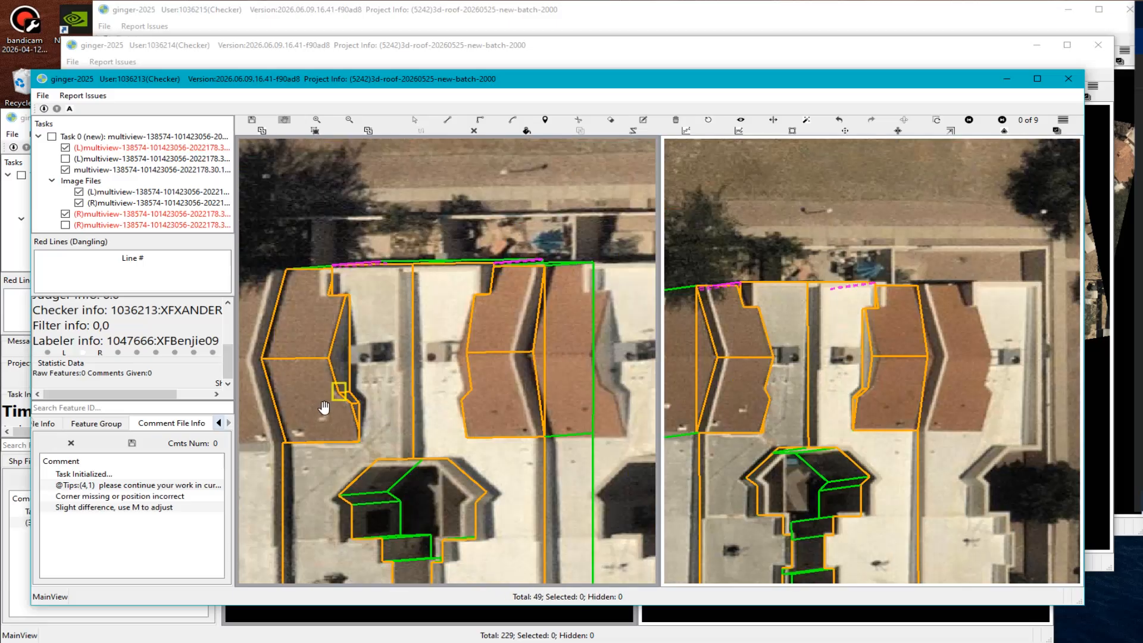
Delete the comment "Slight difference, use M to adjust" from the comment list.
{"action": "left_click", "coordinate": [90, 507]}
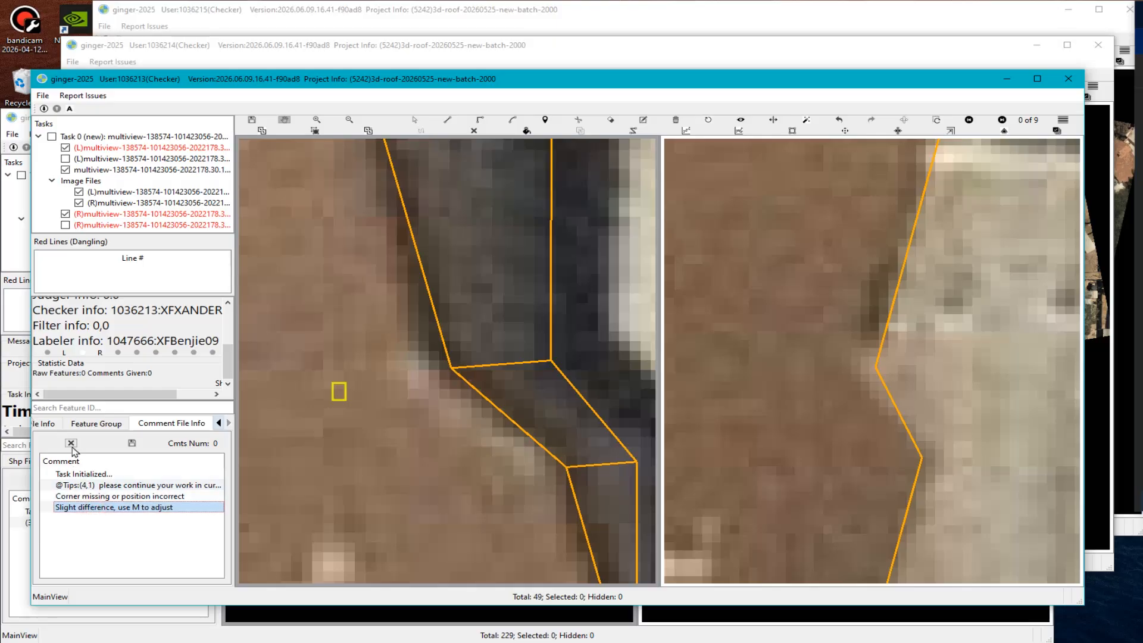
{"action": "left_click", "coordinate": [71, 443]}
Compare the brown roof outlines of the upper block with those of the lower block in both images.
{"action": "scroll", "coordinate": [449, 483], "scroll_direction": "down", "scroll_amount": 5}
{"action": "left_click_drag", "start_coordinate": [444, 478], "coordinate": [442, 328]}
{"action": "scroll", "coordinate": [441, 304], "scroll_direction": "up", "scroll_amount": 3}
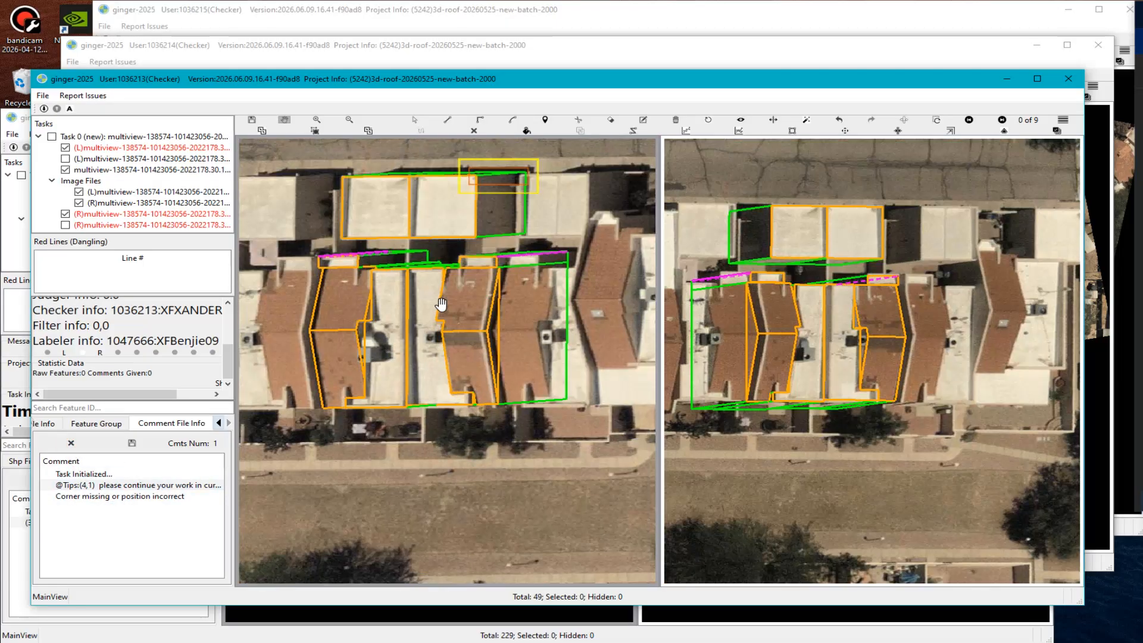
{"action": "left_click_drag", "start_coordinate": [510, 417], "coordinate": [454, 408]}
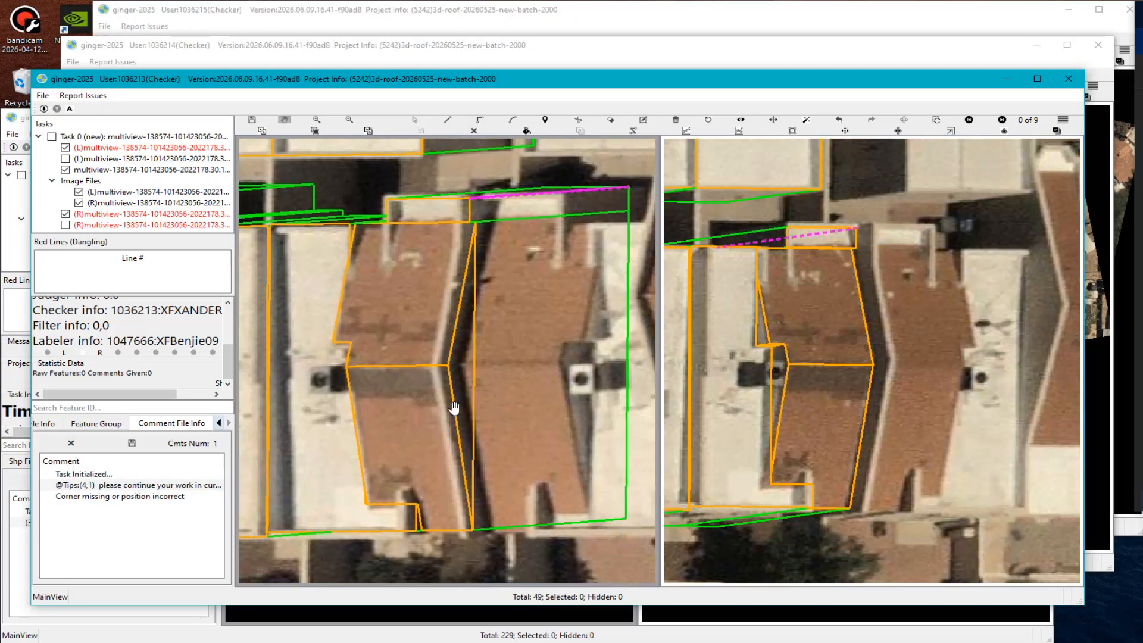
{"action": "scroll", "coordinate": [454, 407], "scroll_direction": "down", "scroll_amount": 2}
{"action": "left_click_drag", "start_coordinate": [377, 374], "coordinate": [430, 453]}
{"action": "left_click_drag", "start_coordinate": [464, 414], "coordinate": [489, 318]}
{"action": "scroll", "coordinate": [490, 321], "scroll_direction": "down", "scroll_amount": 2}
{"action": "left_click_drag", "start_coordinate": [495, 500], "coordinate": [519, 490]}
{"action": "scroll", "coordinate": [419, 388], "scroll_direction": "up", "scroll_amount": 3}
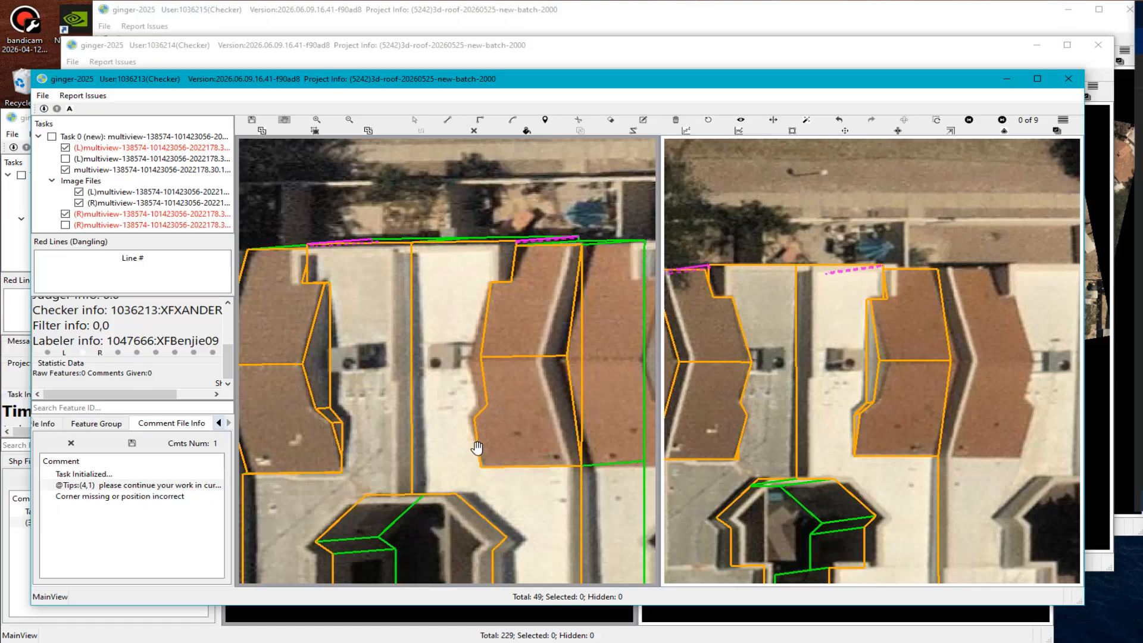
{"action": "key", "text": "Escape"}
{"action": "key", "text": "e"}
{"action": "left_click_drag", "start_coordinate": [318, 179], "coordinate": [1019, 584]}
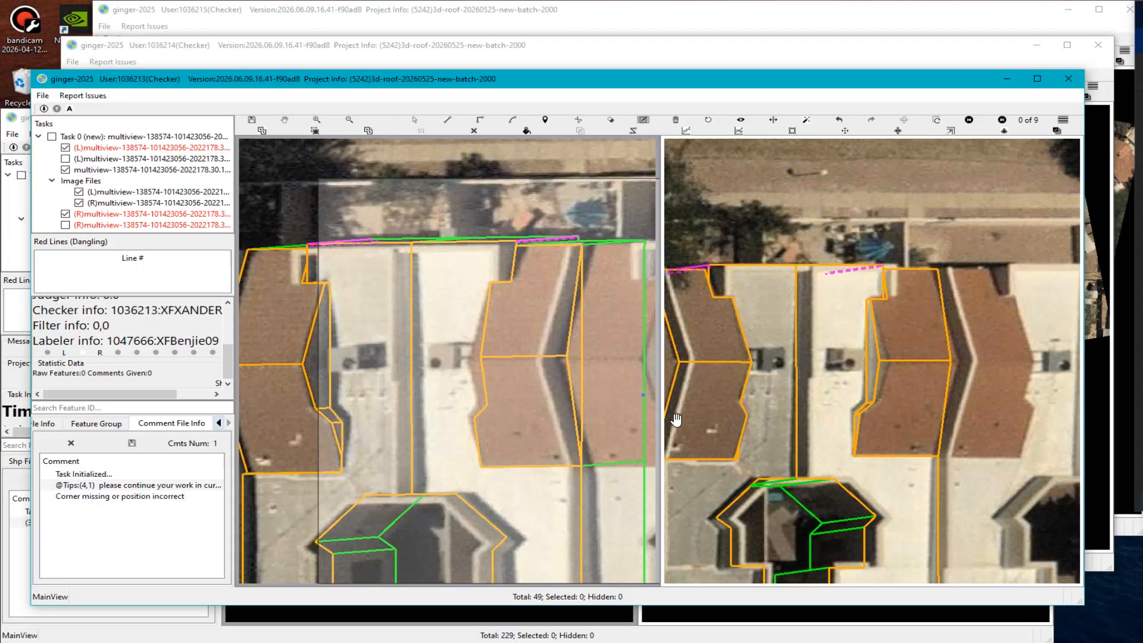
{"action": "key", "text": "Escape"}
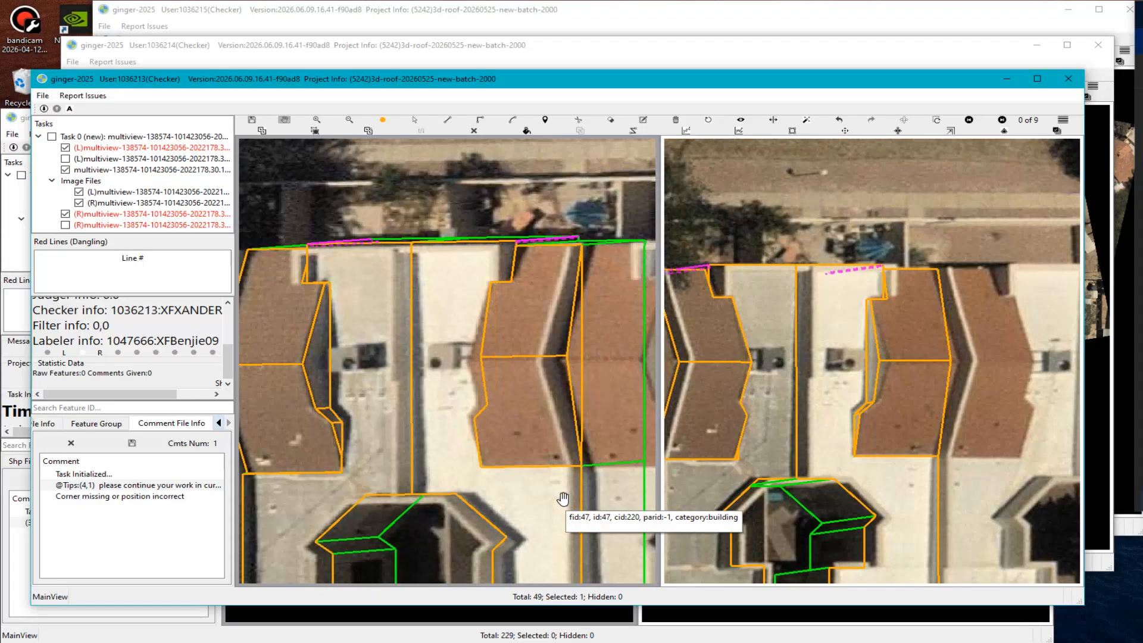
Capture the lower block in a screenshot, trace the brown roof's side edges with red lines in both images, and close the capture.
{"action": "key", "text": "Print"}
{"action": "mouse_move", "coordinate": [354, 156]}
{"action": "left_mouse_down"}
{"action": "mouse_move", "coordinate": [1119, 592]}
{"action": "mouse_move", "coordinate": [1091, 589]}
{"action": "left_mouse_up"}
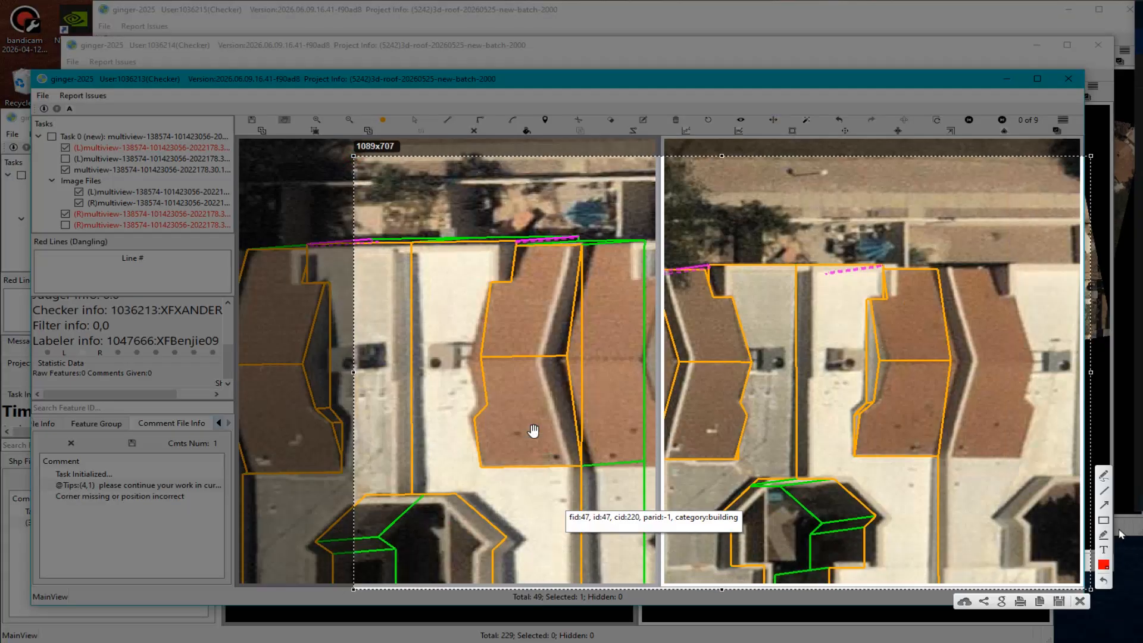
{"action": "left_click", "coordinate": [1105, 491]}
{"action": "mouse_move", "coordinate": [488, 286]}
{"action": "left_mouse_down"}
{"action": "mouse_move", "coordinate": [470, 359]}
{"action": "mouse_move", "coordinate": [479, 409]}
{"action": "left_mouse_up"}
{"action": "left_click_drag", "start_coordinate": [516, 378], "coordinate": [549, 364]}
{"action": "mouse_move", "coordinate": [933, 273]}
{"action": "left_mouse_down"}
{"action": "mouse_move", "coordinate": [959, 367]}
{"action": "mouse_move", "coordinate": [936, 460]}
{"action": "left_mouse_up"}
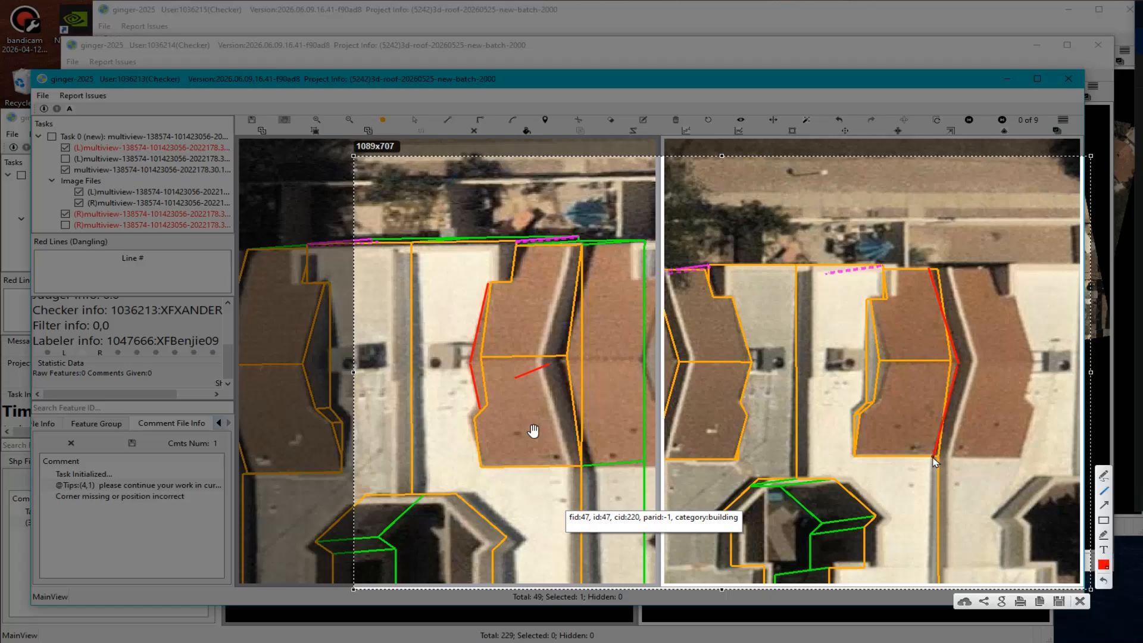
{"action": "mouse_move", "coordinate": [871, 300]}
{"action": "left_mouse_down"}
{"action": "mouse_move", "coordinate": [891, 361]}
{"action": "mouse_move", "coordinate": [883, 409]}
{"action": "mouse_move", "coordinate": [863, 417]}
{"action": "left_mouse_up"}
{"action": "left_click", "coordinate": [1081, 601]}
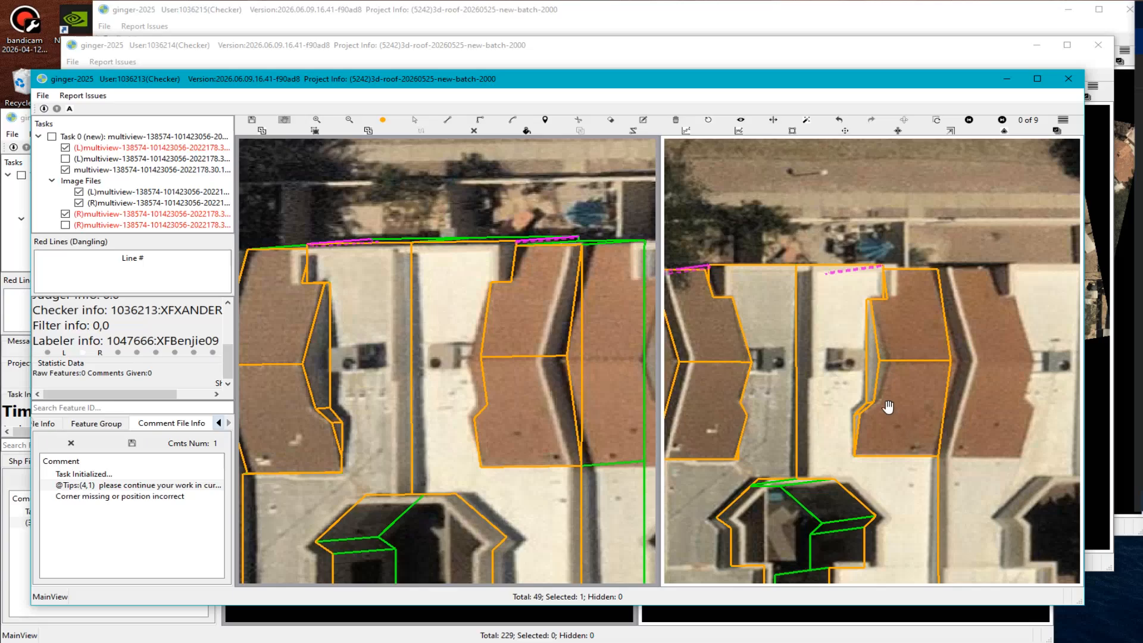
Mark the lower block's brown roof beside the white roof with the comment "Not matching imagery" in the second image.
{"action": "key", "text": "e"}
{"action": "left_click_drag", "start_coordinate": [839, 265], "coordinate": [971, 454]}
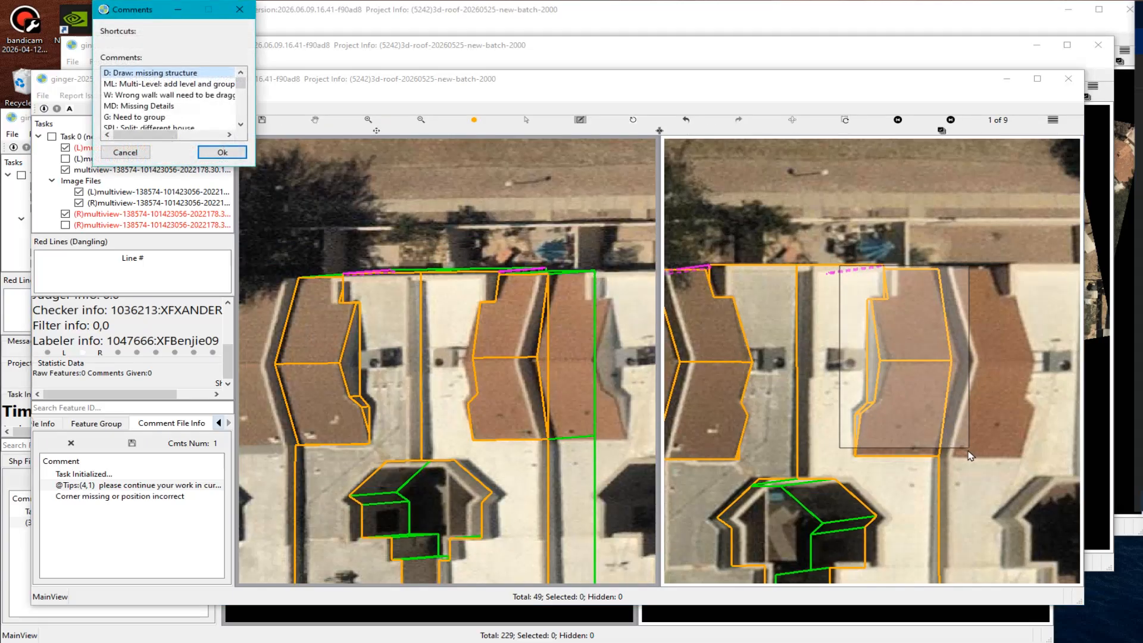
{"action": "type", "text": "n"}
{"action": "left_click", "coordinate": [202, 153]}
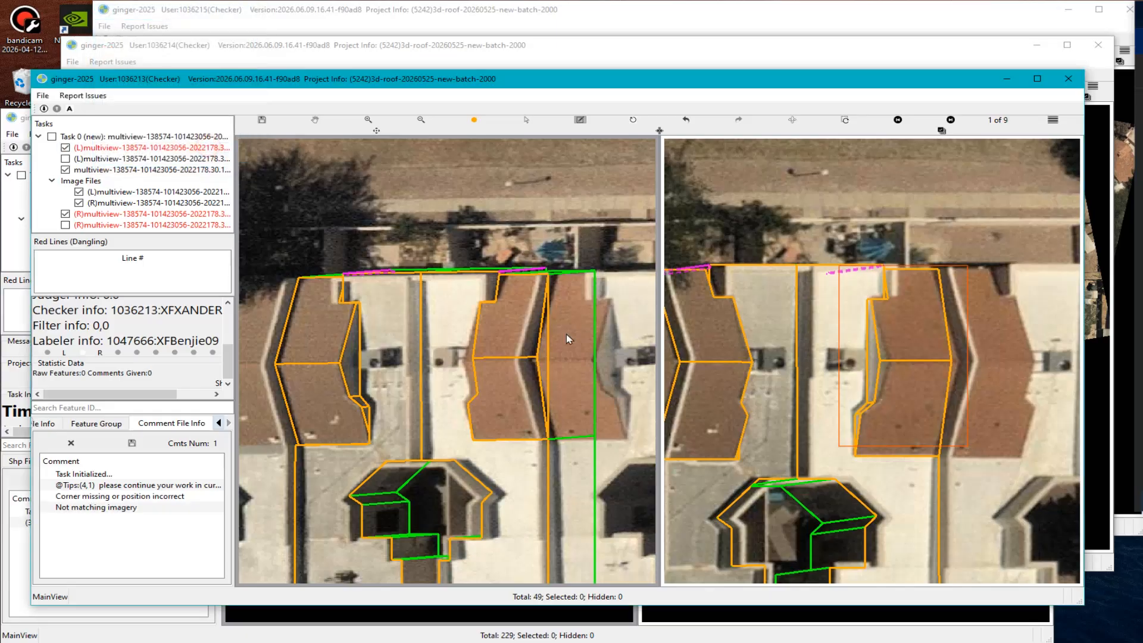
Review the whole lower block and its surroundings in both images.
{"action": "scroll", "coordinate": [539, 447], "scroll_direction": "down", "scroll_amount": 5}
{"action": "key", "text": "Escape"}
{"action": "scroll", "coordinate": [440, 420], "scroll_direction": "up", "scroll_amount": 5}
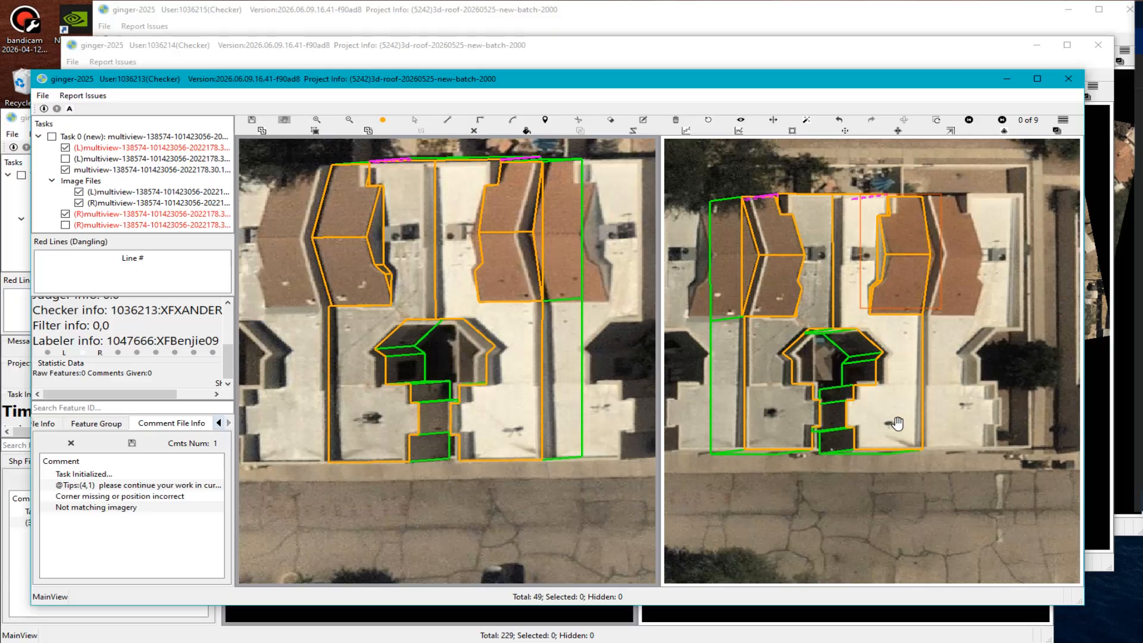
{"action": "scroll", "coordinate": [603, 427], "scroll_direction": "down", "scroll_amount": 3}
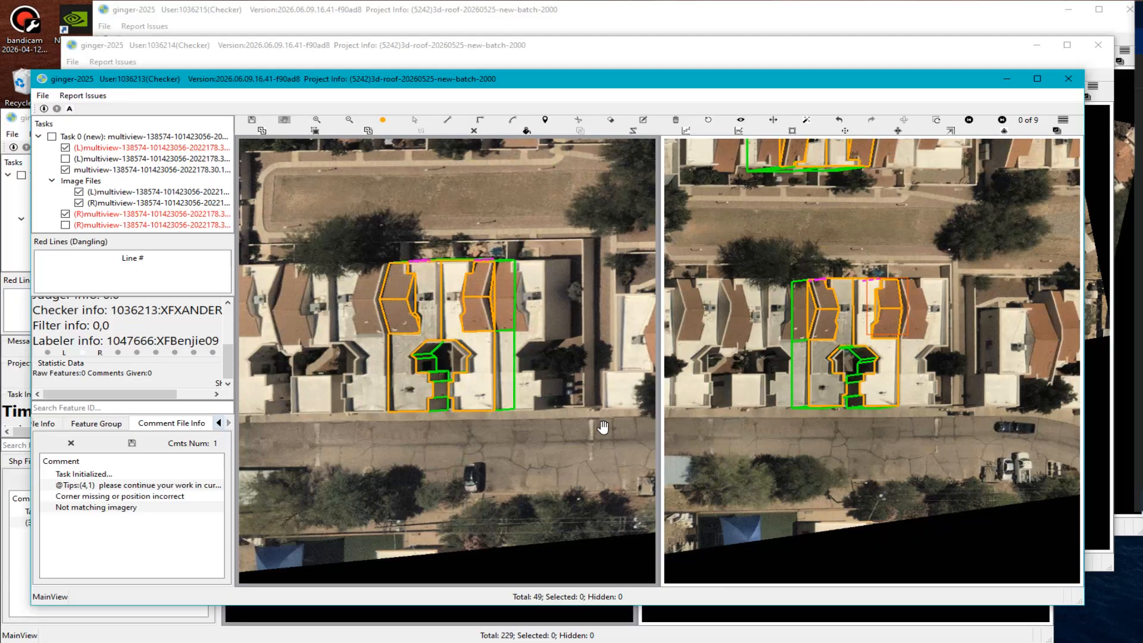
{"action": "scroll", "coordinate": [493, 295], "scroll_direction": "up", "scroll_amount": 2}
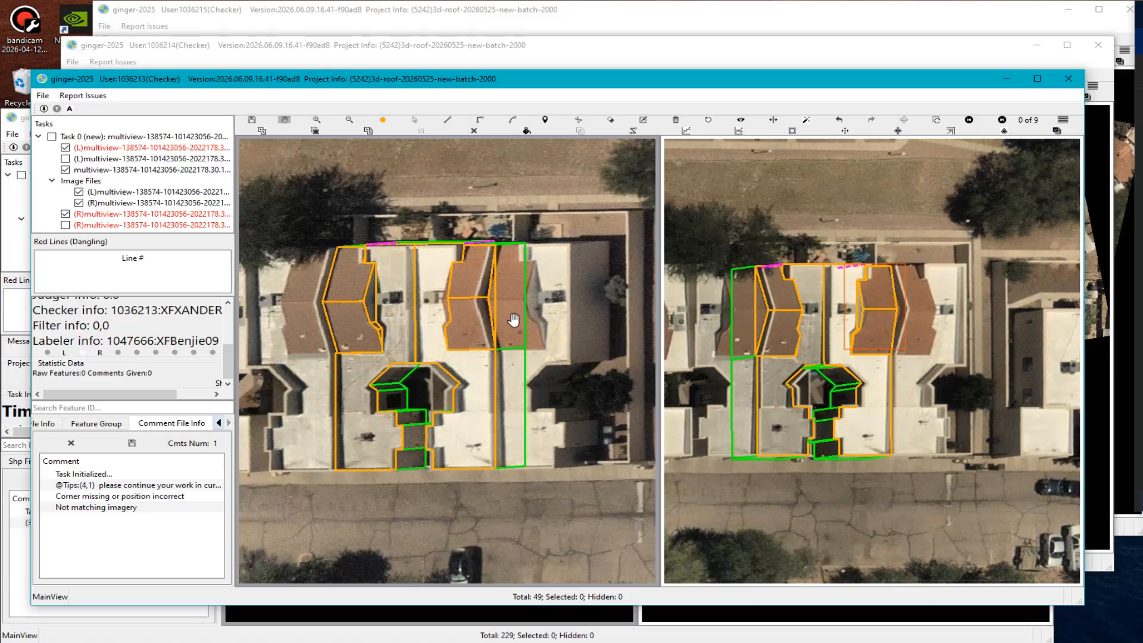
{"action": "scroll", "coordinate": [439, 351], "scroll_direction": "down", "scroll_amount": 3}
{"action": "scroll", "coordinate": [450, 352], "scroll_direction": "up", "scroll_amount": 2}
Examine both building blocks in the 3D wireframe model from an oblique angle.
{"action": "left_click", "coordinate": [410, 343]}
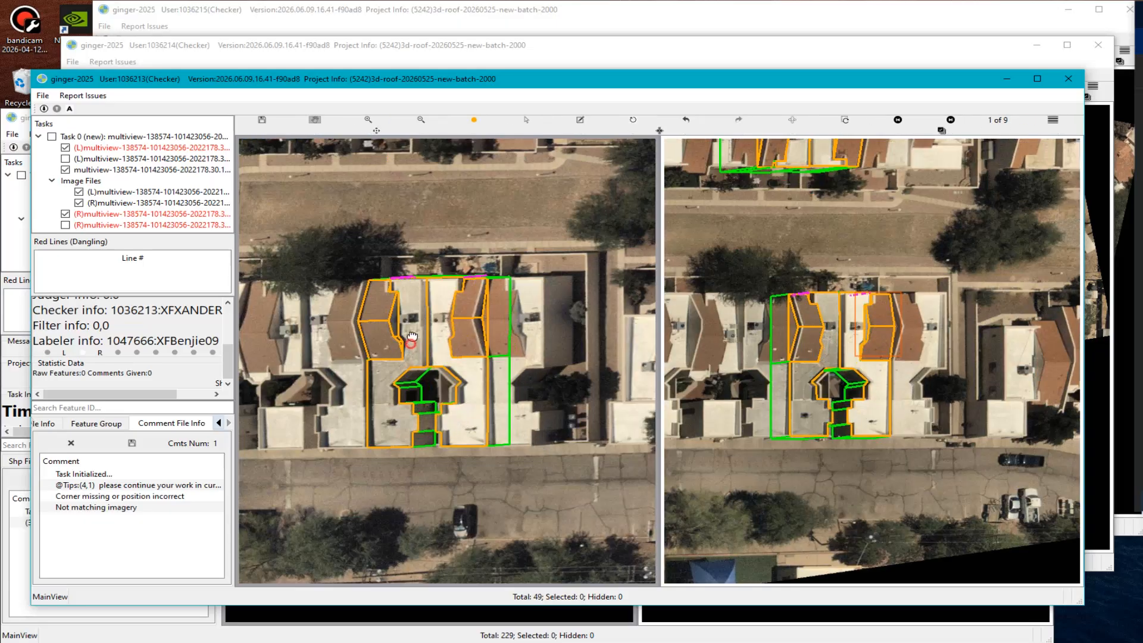
{"action": "key", "text": "Left"}
{"action": "left_click_drag", "start_coordinate": [411, 337], "coordinate": [454, 299]}
{"action": "scroll", "coordinate": [450, 306], "scroll_direction": "down", "scroll_amount": 3}
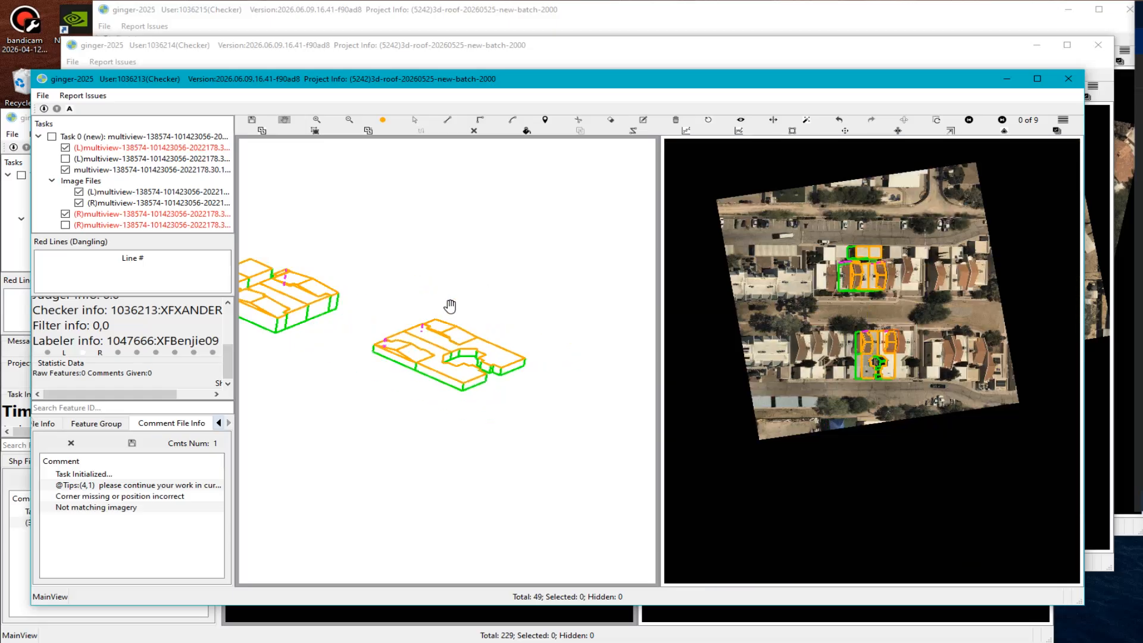
Open the image grid, turn on the report render, and magnify the roof outlines in the image views.
{"action": "key", "text": "g"}
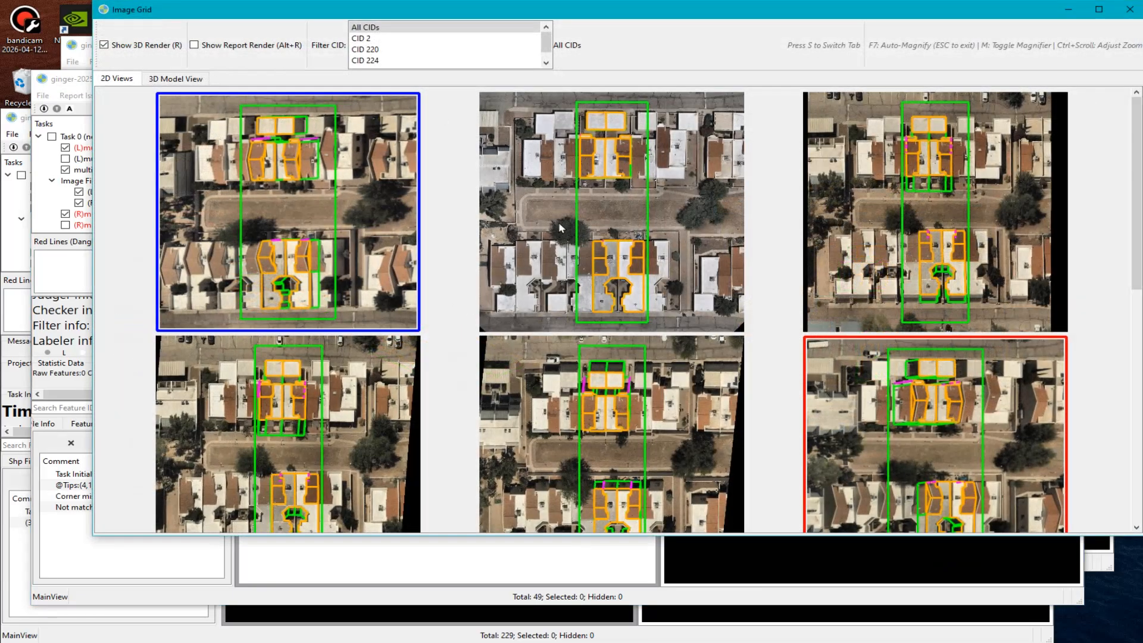
{"action": "left_click", "coordinate": [194, 47]}
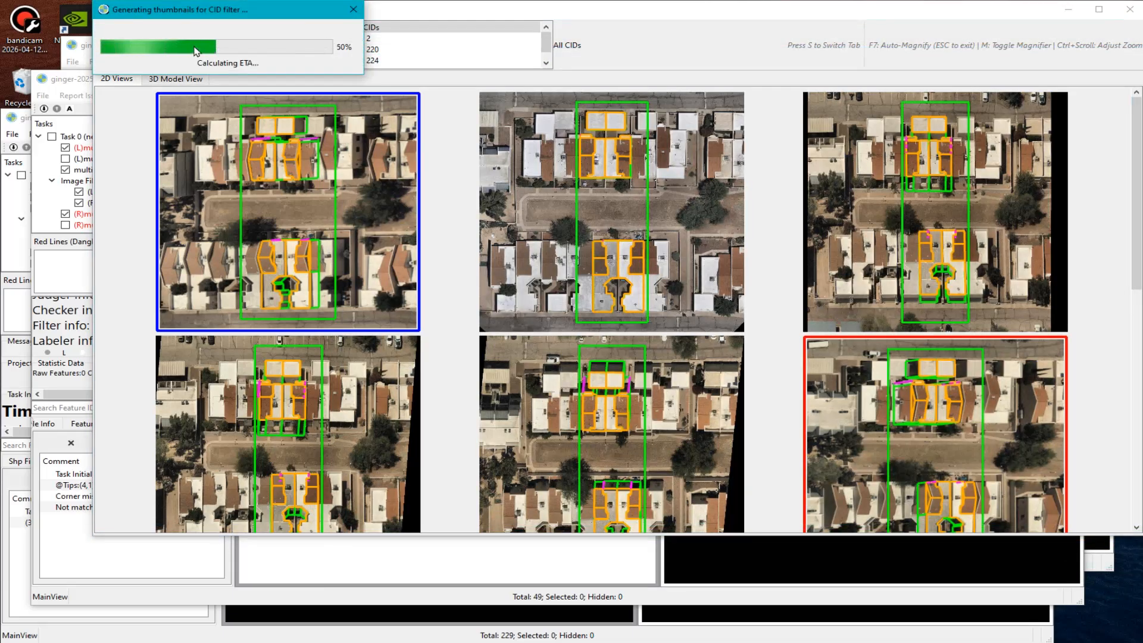
{"action": "mouse_move", "coordinate": [262, 128]}
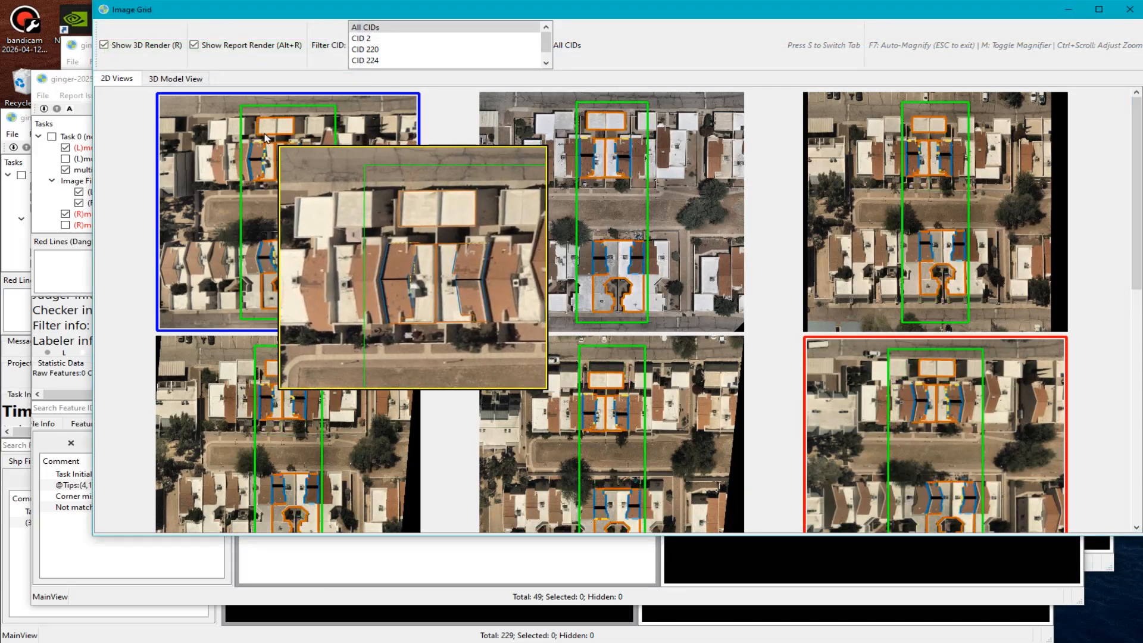
{"action": "scroll", "coordinate": [265, 173], "scroll_direction": "up", "scroll_amount": 4, "text": "ctrl"}
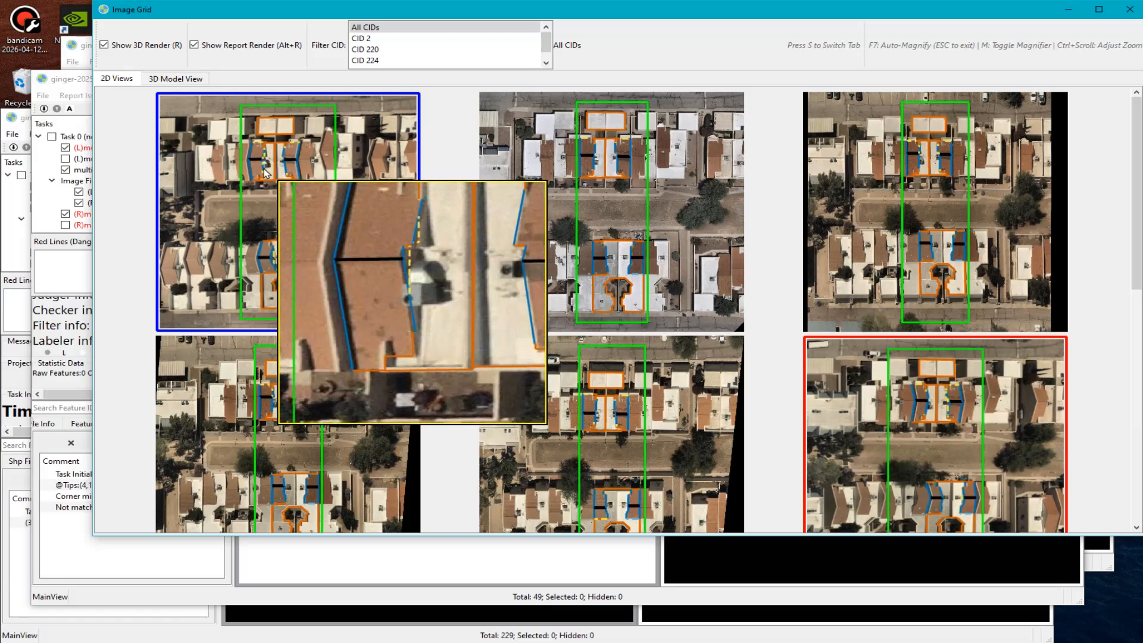
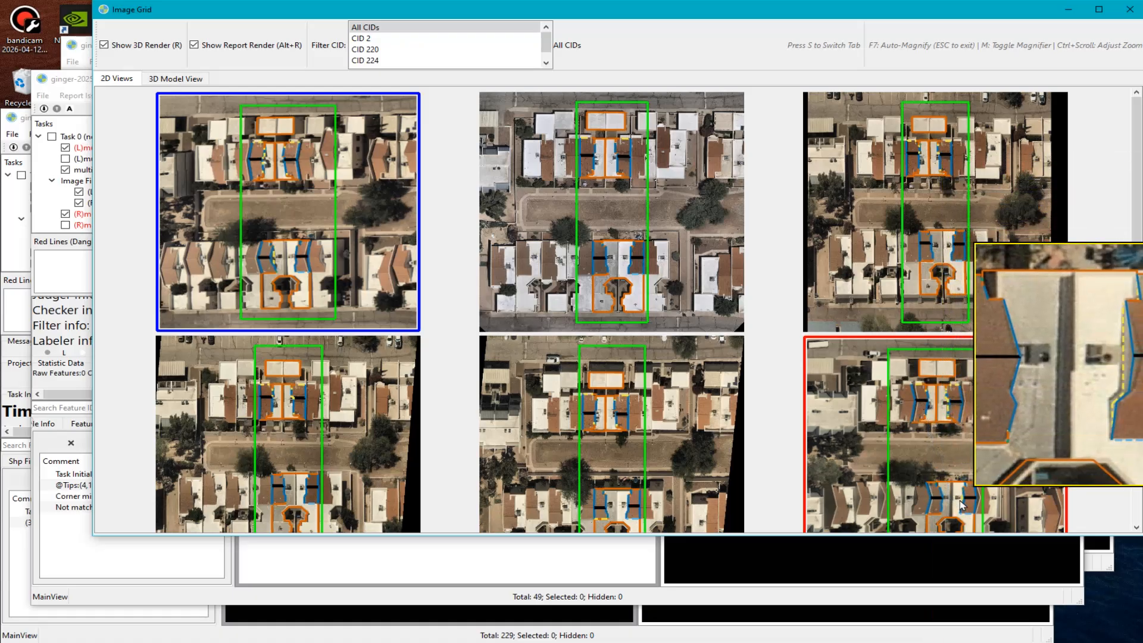
Capture the magnified roof area in a screenshot and sketch a gabled house profile with two walls in red lines.
{"action": "key", "text": "Print"}
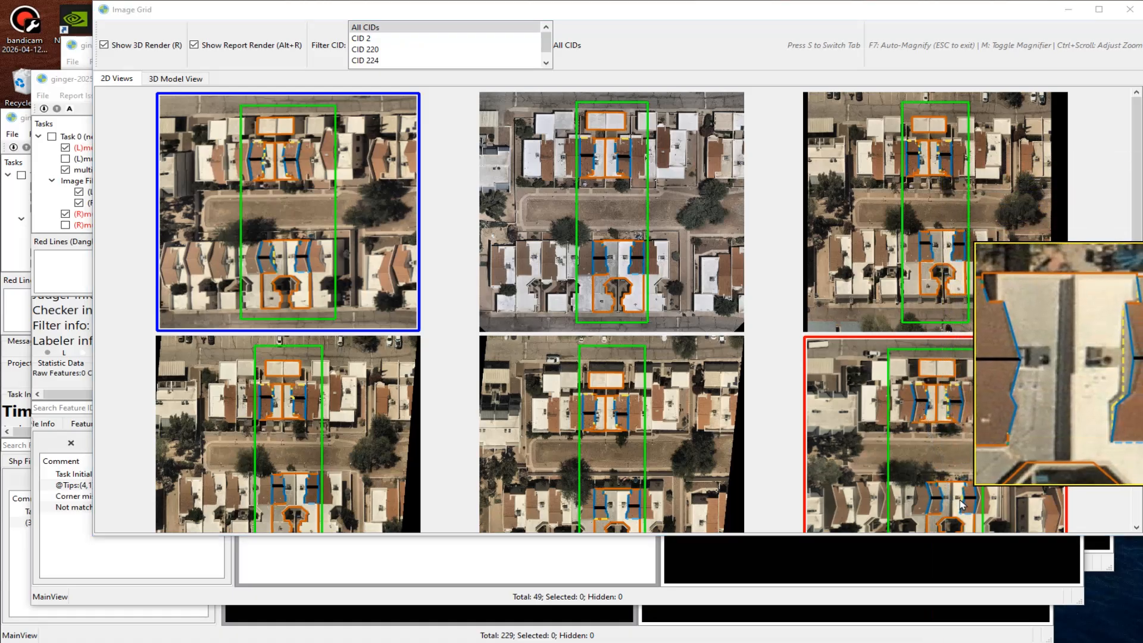
{"action": "left_click_drag", "start_coordinate": [837, 177], "coordinate": [1142, 529]}
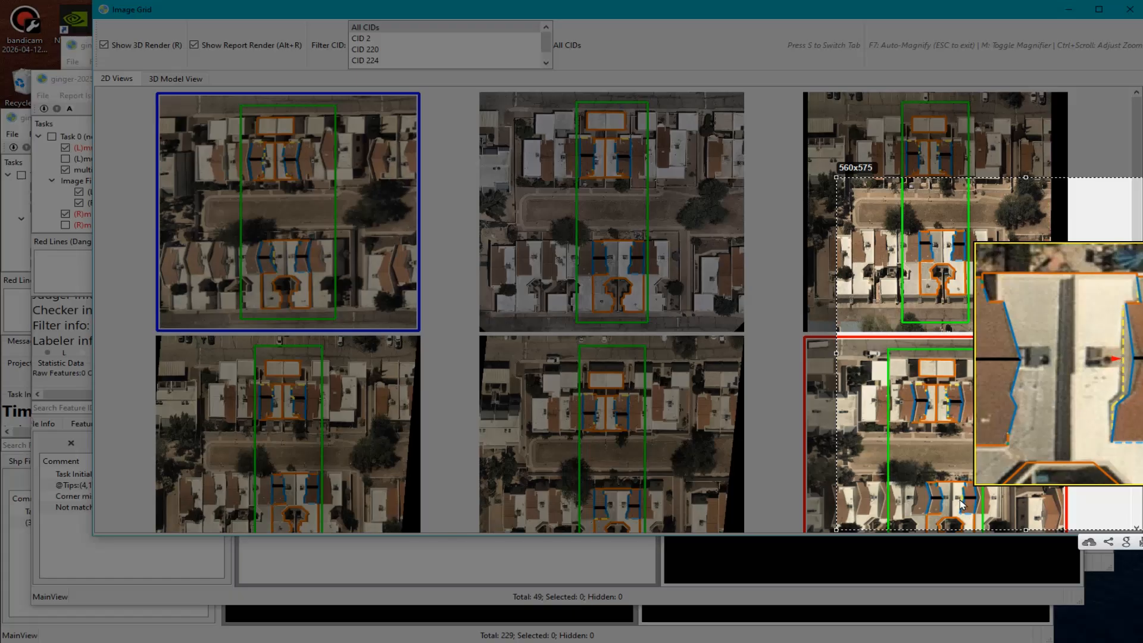
{"action": "left_click_drag", "start_coordinate": [1048, 215], "coordinate": [907, 265]}
{"action": "left_click_drag", "start_coordinate": [1048, 215], "coordinate": [1135, 266]}
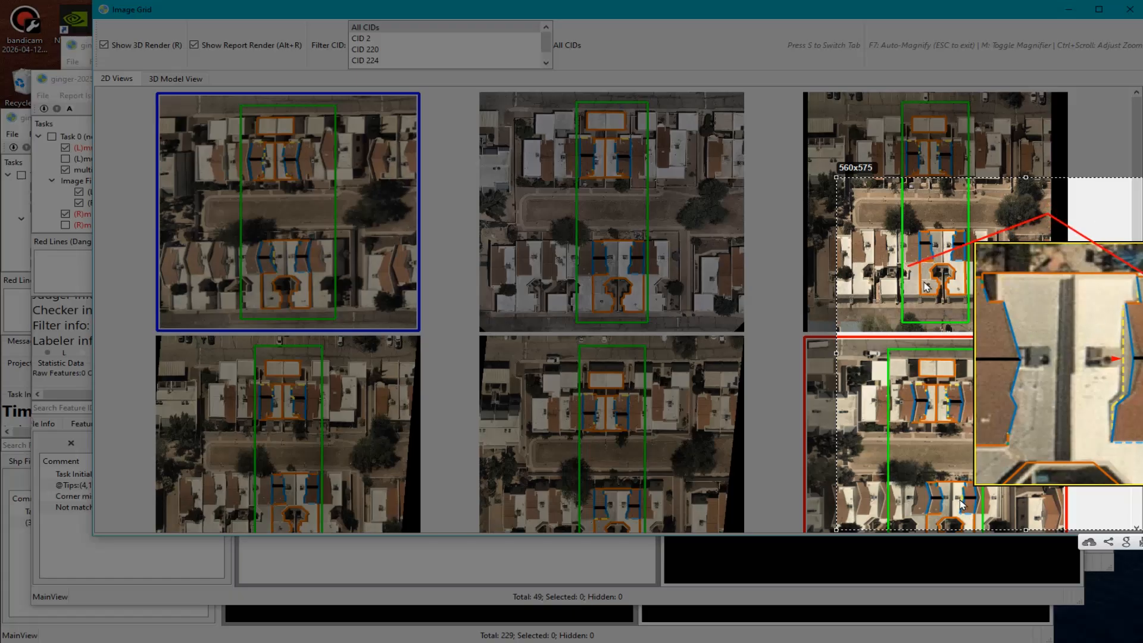
{"action": "left_click_drag", "start_coordinate": [907, 265], "coordinate": [908, 387]}
{"action": "left_click_drag", "start_coordinate": [1142, 273], "coordinate": [1140, 384]}
Complete the red house sketch with a second wall line, connecting strokes and pointer lines, mark the magnified roof, and copy the annotated capture.
{"action": "mouse_move", "coordinate": [934, 278]}
{"action": "left_mouse_down"}
{"action": "mouse_move", "coordinate": [939, 404]}
{"action": "mouse_move", "coordinate": [935, 395]}
{"action": "left_mouse_up"}
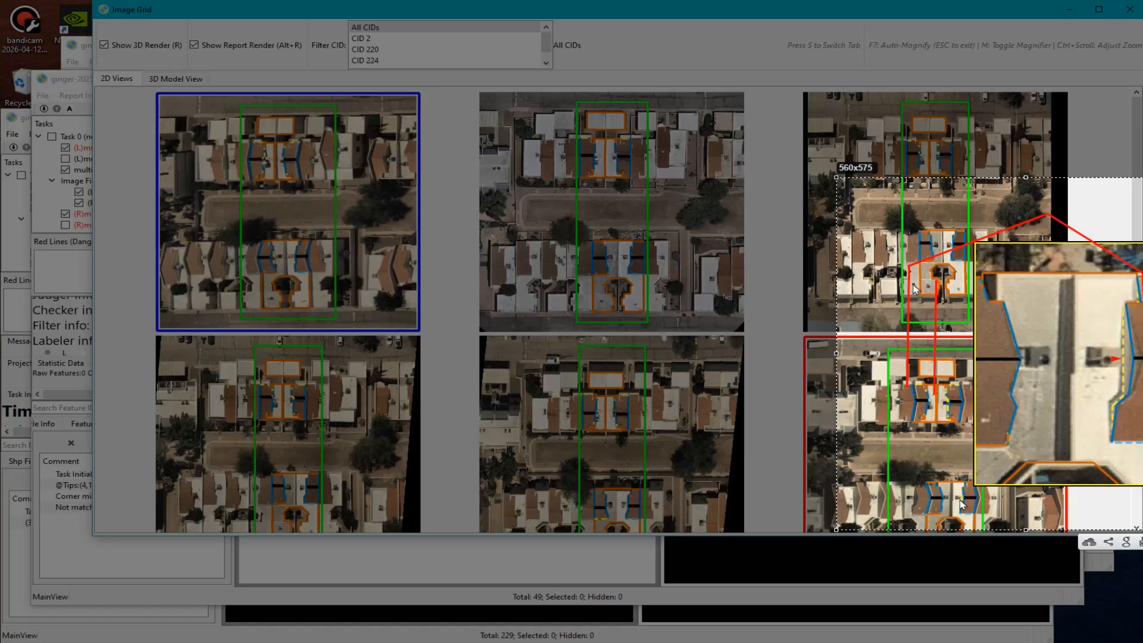
{"action": "left_click_drag", "start_coordinate": [909, 280], "coordinate": [937, 282]}
{"action": "left_click_drag", "start_coordinate": [908, 383], "coordinate": [935, 382]}
{"action": "left_click_drag", "start_coordinate": [909, 347], "coordinate": [929, 348]}
{"action": "left_click_drag", "start_coordinate": [856, 276], "coordinate": [909, 287]}
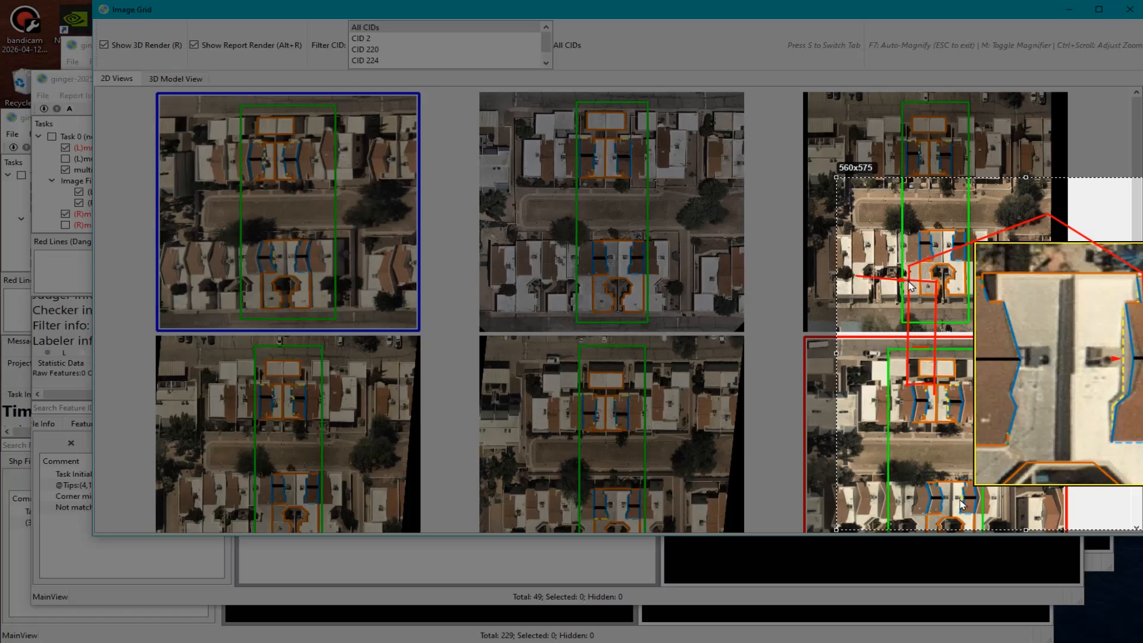
{"action": "mouse_move", "coordinate": [908, 281]}
{"action": "left_mouse_down"}
{"action": "mouse_move", "coordinate": [862, 284]}
{"action": "mouse_move", "coordinate": [940, 286]}
{"action": "left_mouse_up"}
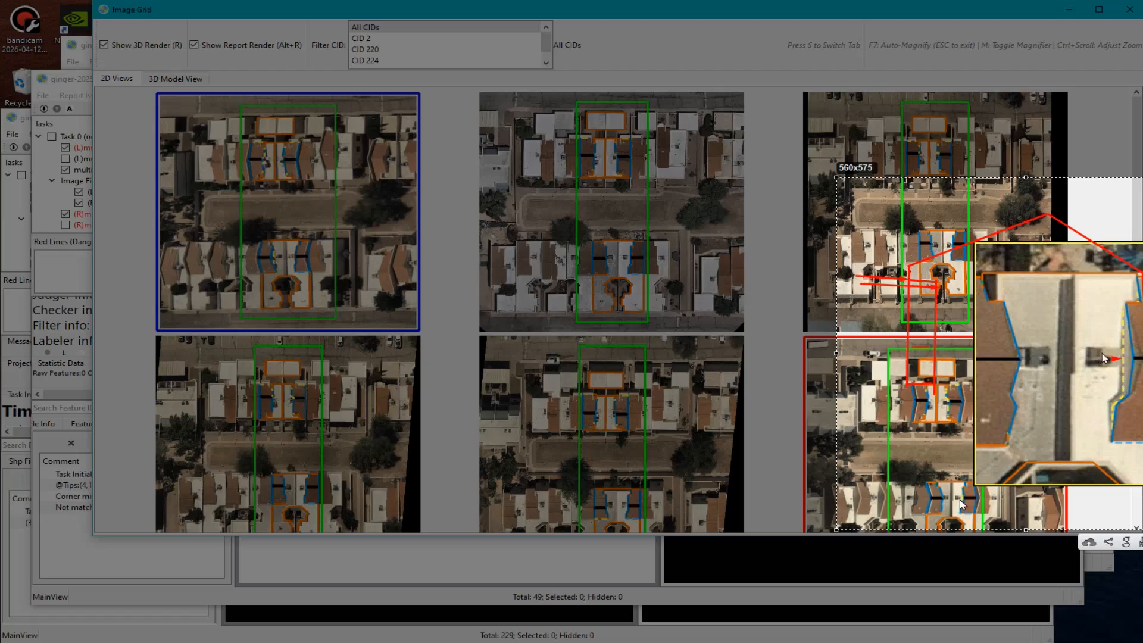
{"action": "left_click_drag", "start_coordinate": [1064, 322], "coordinate": [1120, 332]}
{"action": "left_click_drag", "start_coordinate": [1099, 290], "coordinate": [1138, 299]}
{"action": "key", "text": "ctrl+c"}
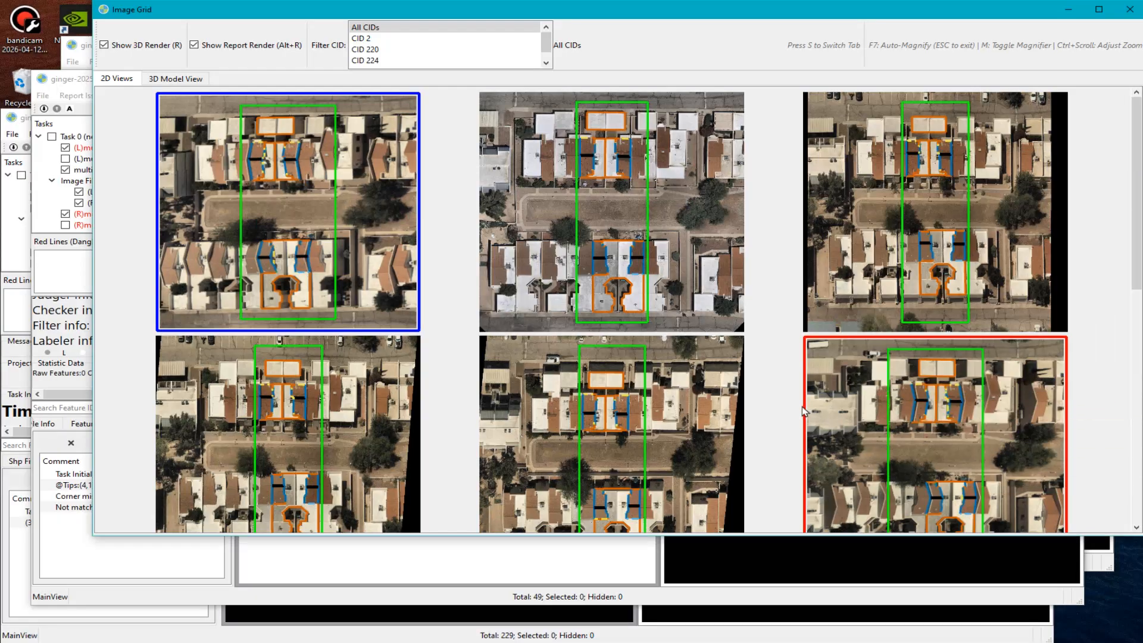
Capture the magnified brown roof from a lower image view and mark its notched edge beside the flat white roof in red.
{"action": "scroll", "coordinate": [587, 436], "scroll_direction": "down", "scroll_amount": 3}
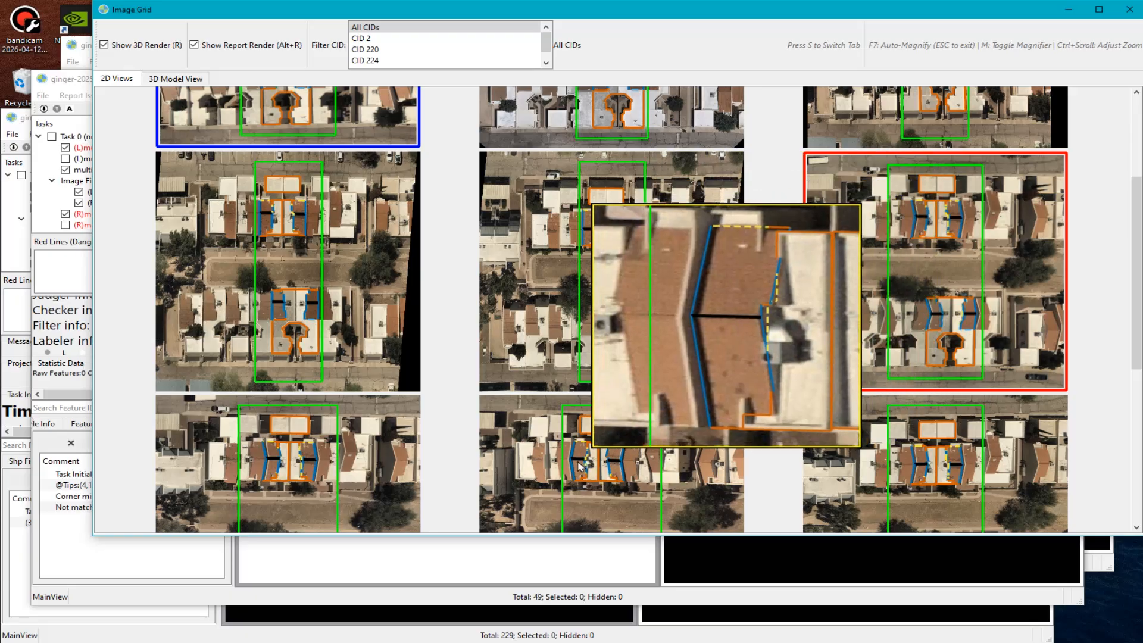
{"action": "key", "text": "F1"}
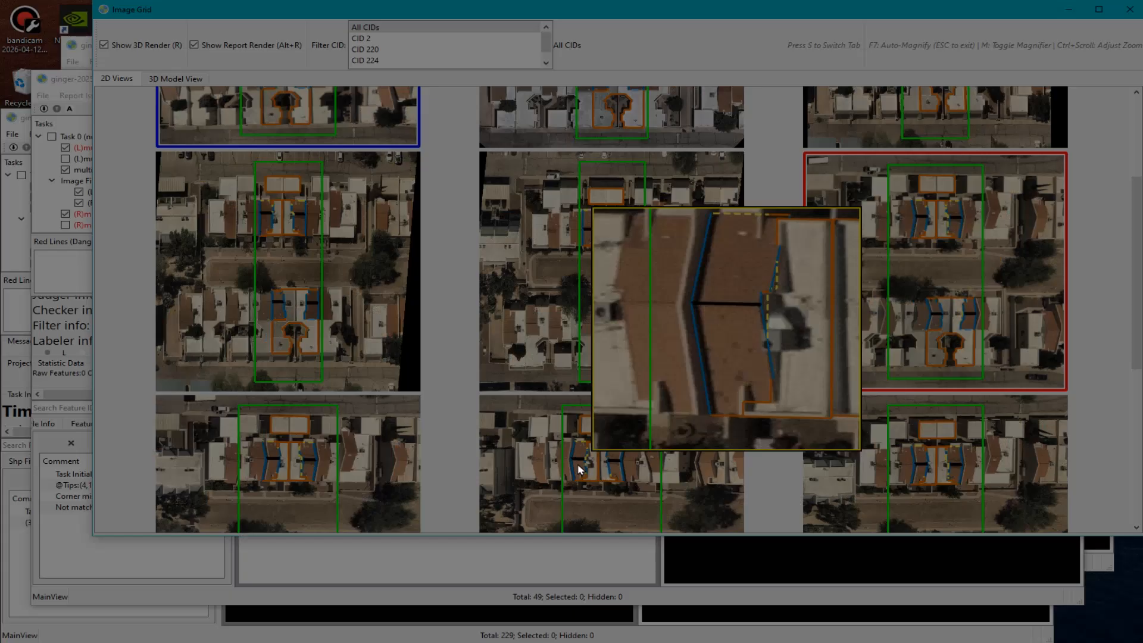
{"action": "left_click_drag", "start_coordinate": [581, 183], "coordinate": [966, 458]}
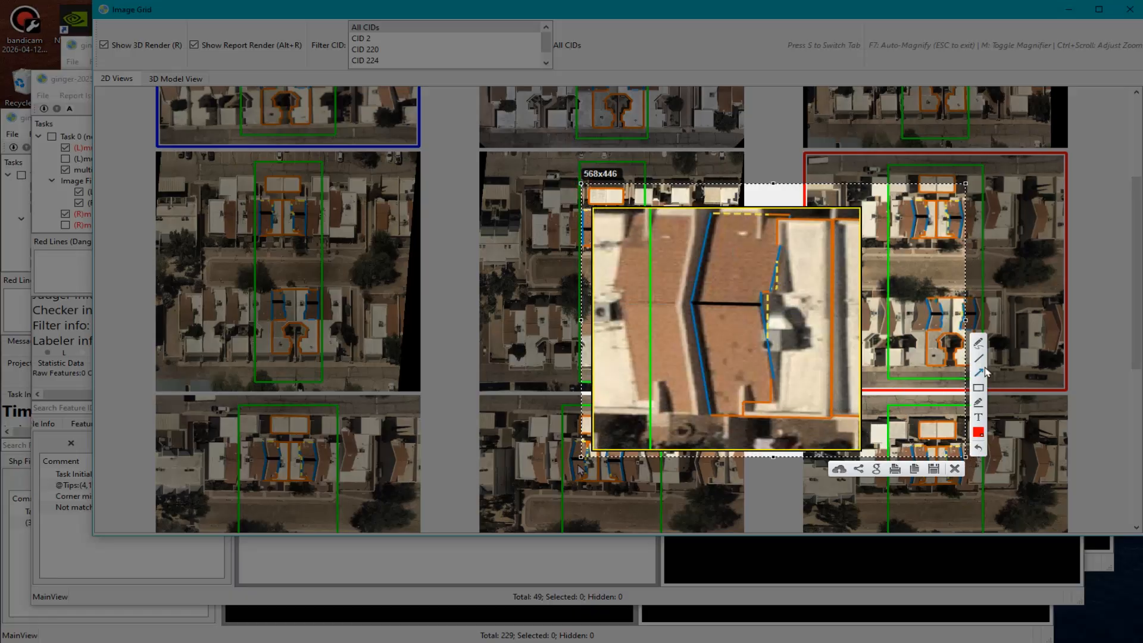
{"action": "left_click", "coordinate": [979, 358]}
{"action": "left_click_drag", "start_coordinate": [781, 297], "coordinate": [787, 293]}
{"action": "mouse_move", "coordinate": [789, 247]}
{"action": "left_mouse_down"}
{"action": "mouse_move", "coordinate": [792, 292]}
{"action": "mouse_move", "coordinate": [814, 266]}
{"action": "mouse_move", "coordinate": [784, 278]}
{"action": "left_mouse_up"}
{"action": "left_click", "coordinate": [978, 344]}
{"action": "left_click_drag", "start_coordinate": [777, 262], "coordinate": [779, 291]}
Trace the brown roof's stepped edge with red straight lines, point to the notch, and discard the annotated capture.
{"action": "left_click", "coordinate": [978, 358]}
{"action": "mouse_move", "coordinate": [820, 238]}
{"action": "left_mouse_down"}
{"action": "mouse_move", "coordinate": [818, 357]}
{"action": "mouse_move", "coordinate": [807, 325]}
{"action": "mouse_move", "coordinate": [770, 326]}
{"action": "left_mouse_up"}
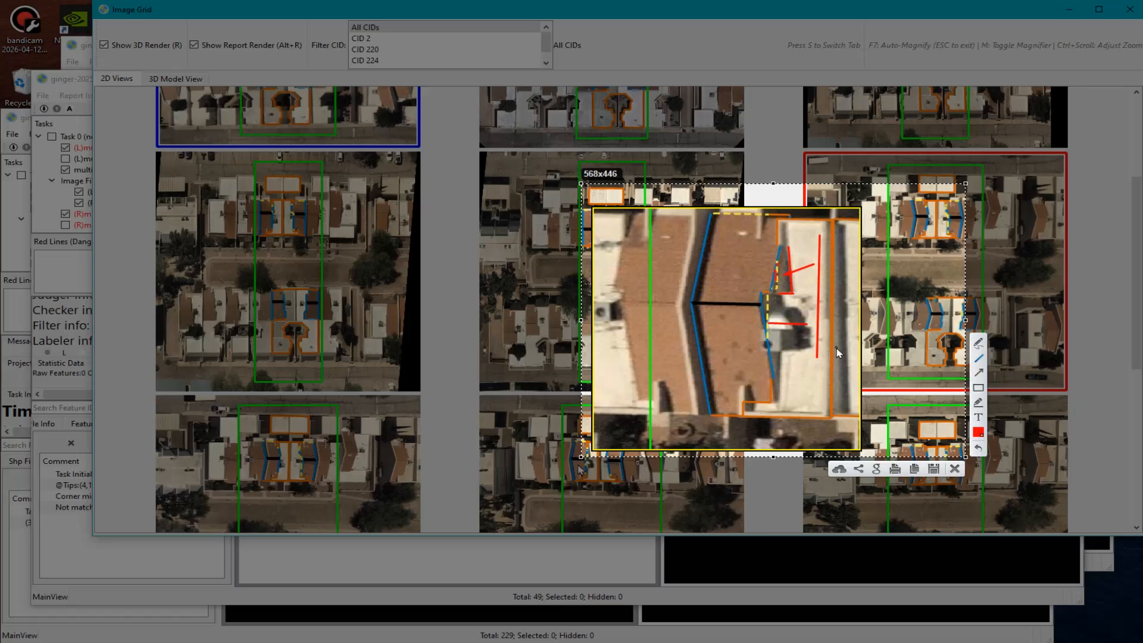
{"action": "left_click_drag", "start_coordinate": [771, 399], "coordinate": [768, 297]}
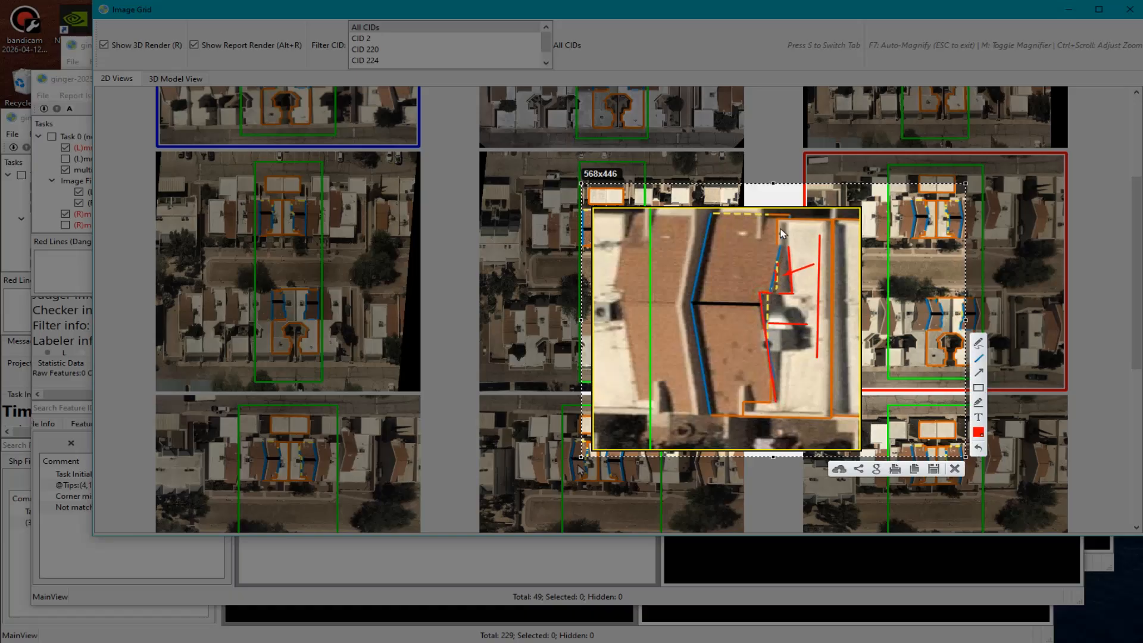
{"action": "left_click_drag", "start_coordinate": [789, 221], "coordinate": [774, 299]}
{"action": "left_click_drag", "start_coordinate": [831, 258], "coordinate": [785, 275]}
{"action": "left_click", "coordinate": [956, 469]}
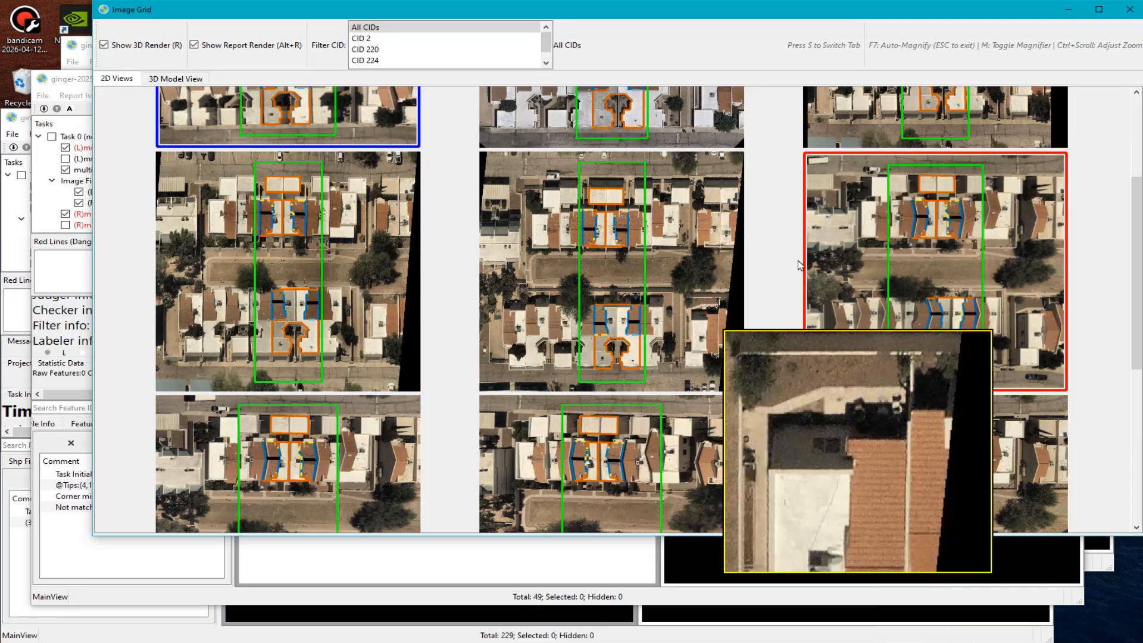
Return from the image grid to the task window and review both labeled building blocks in the two aerial images.
{"action": "scroll", "coordinate": [591, 338], "scroll_direction": "down", "scroll_amount": 3}
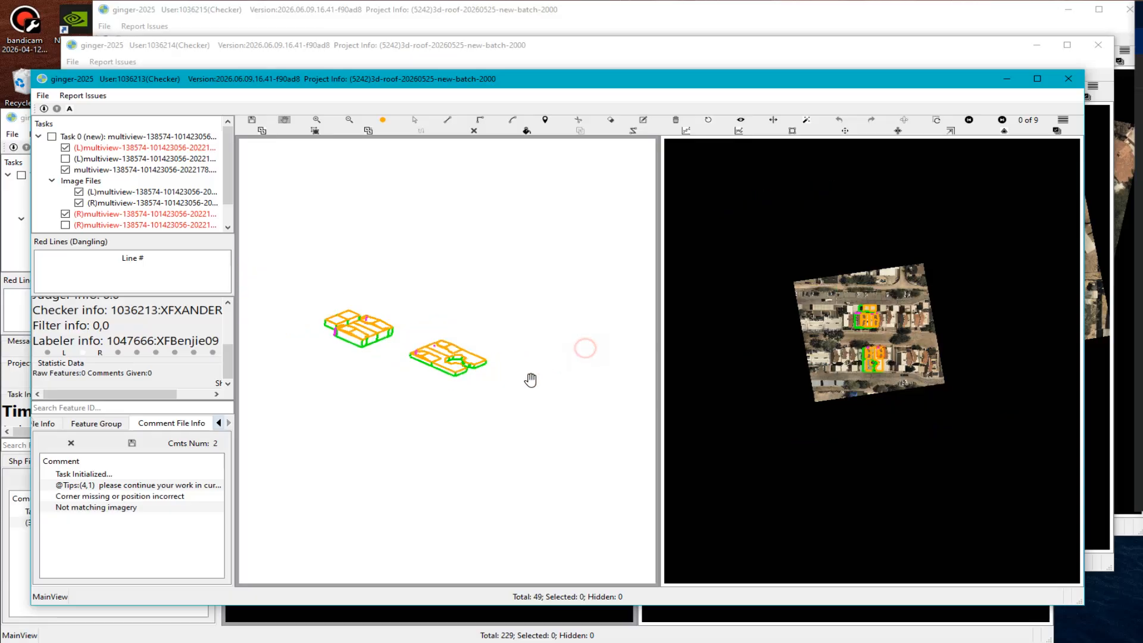
{"action": "scroll", "coordinate": [458, 375], "scroll_direction": "up", "scroll_amount": 5}
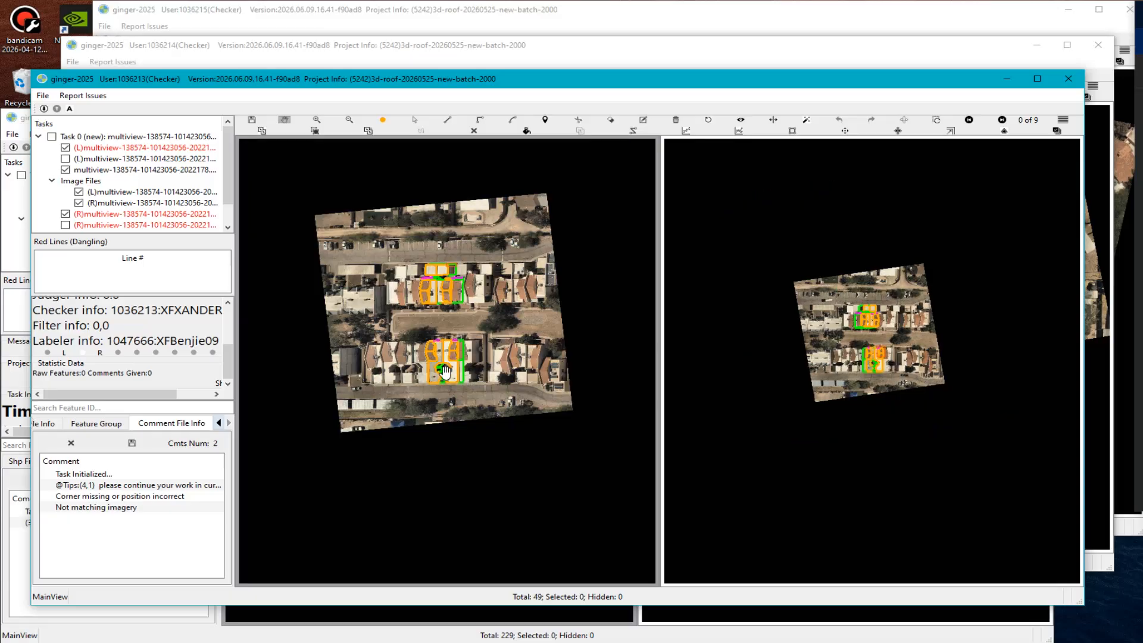
{"action": "scroll", "coordinate": [472, 409], "scroll_direction": "down", "scroll_amount": 4}
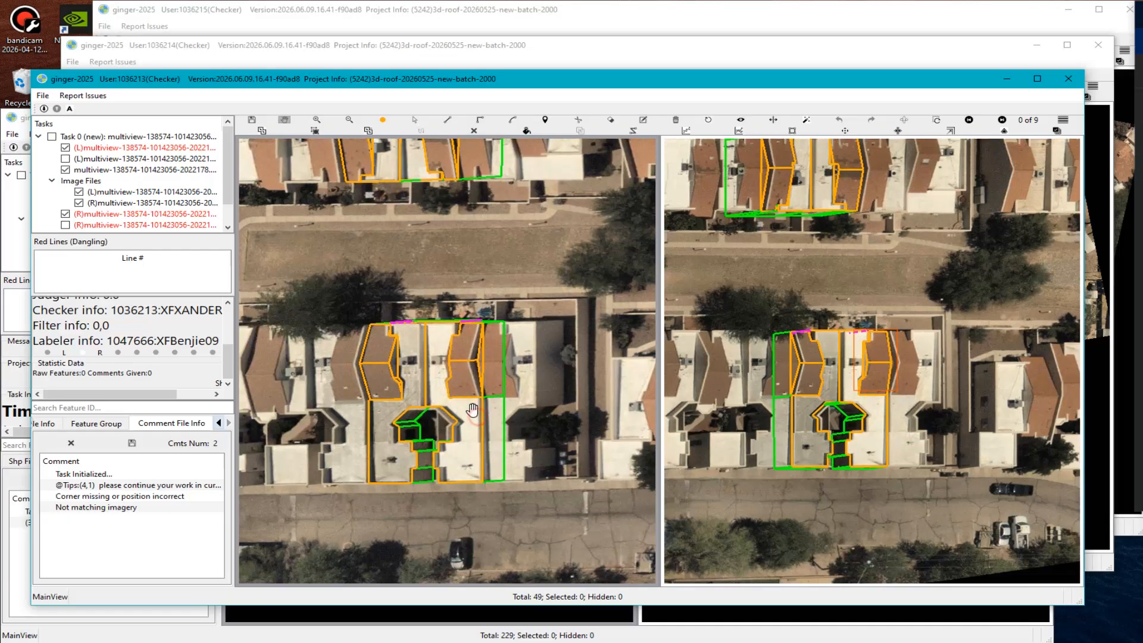
{"action": "left_click_drag", "start_coordinate": [472, 410], "coordinate": [471, 419]}
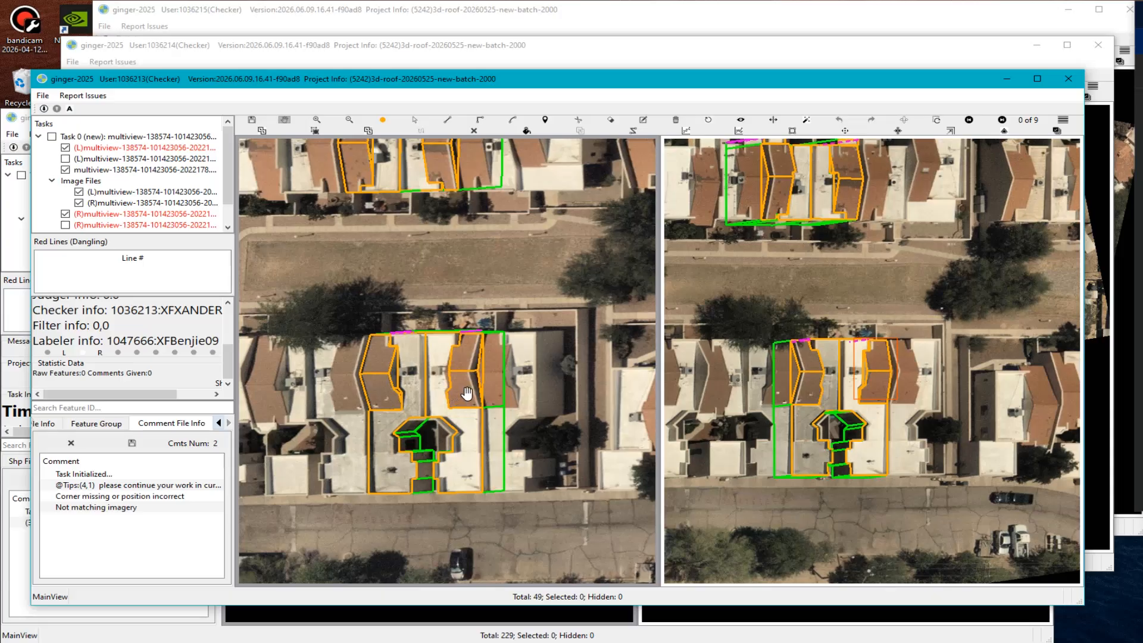
{"action": "scroll", "coordinate": [469, 391], "scroll_direction": "down", "scroll_amount": 2}
{"action": "scroll", "coordinate": [440, 341], "scroll_direction": "up", "scroll_amount": 2}
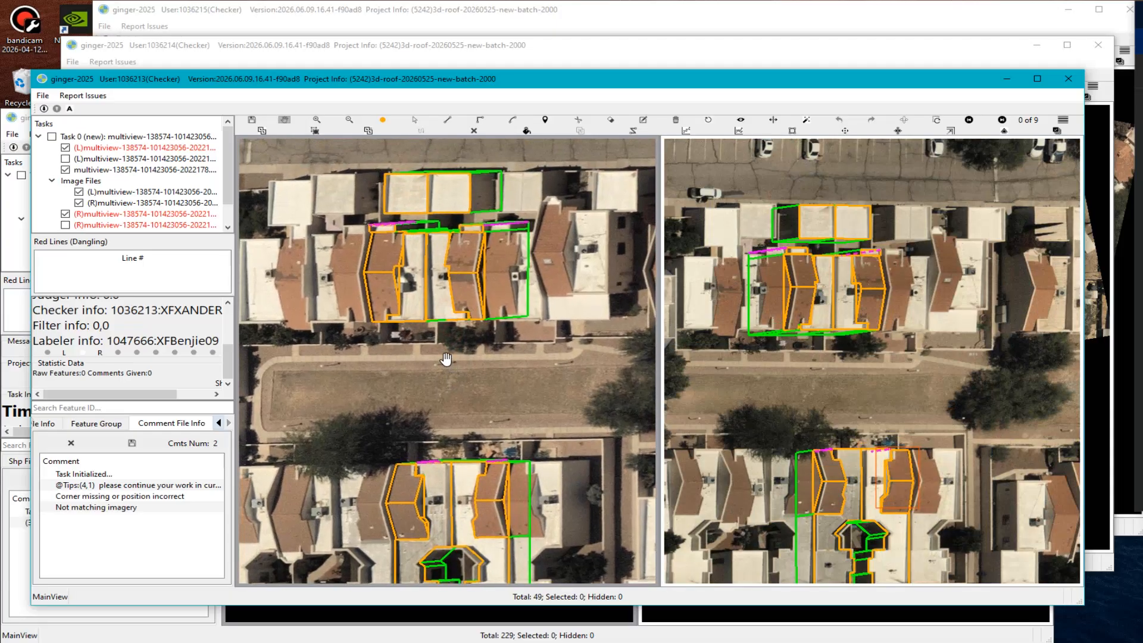
{"action": "left_click_drag", "start_coordinate": [441, 341], "coordinate": [470, 342]}
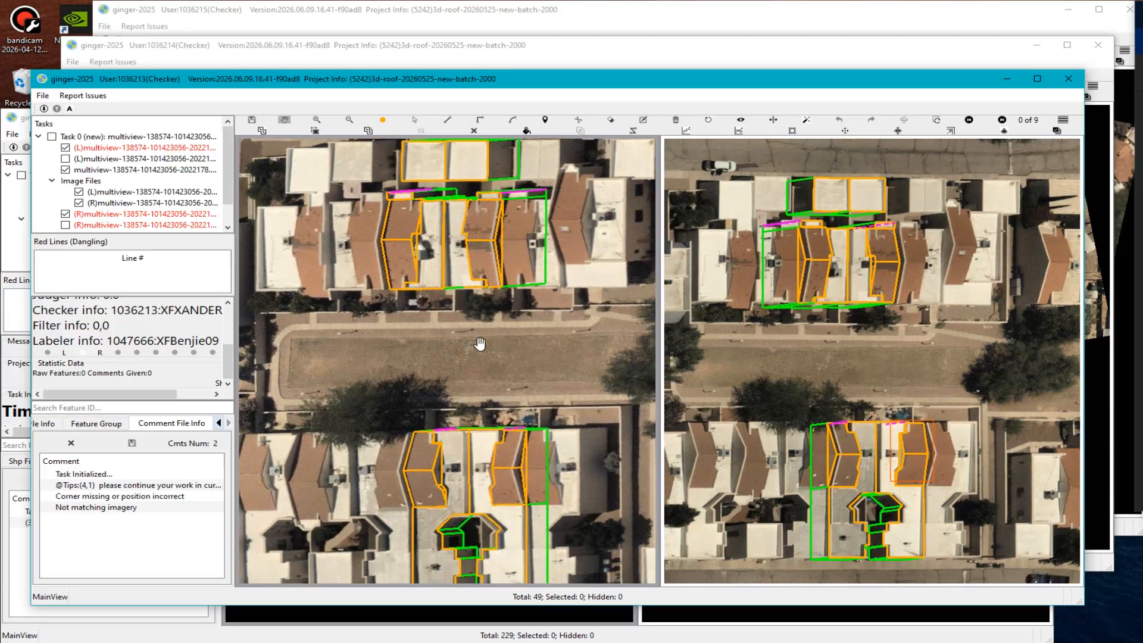
{"action": "scroll", "coordinate": [480, 344], "scroll_direction": "down", "scroll_amount": 1}
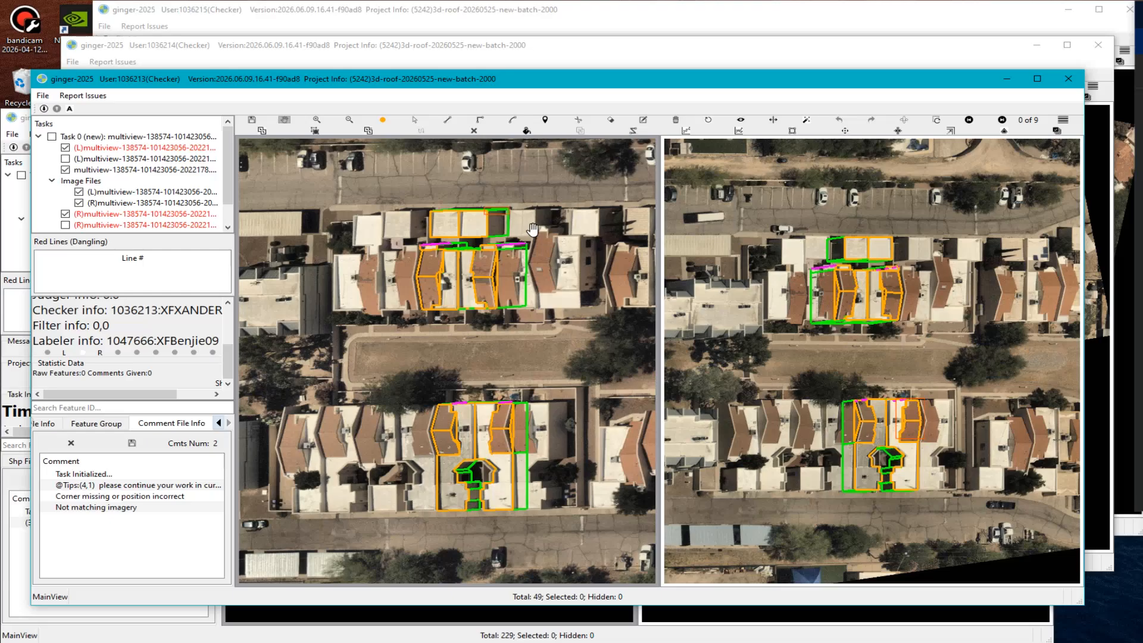
{"action": "left_click_drag", "start_coordinate": [472, 339], "coordinate": [475, 332]}
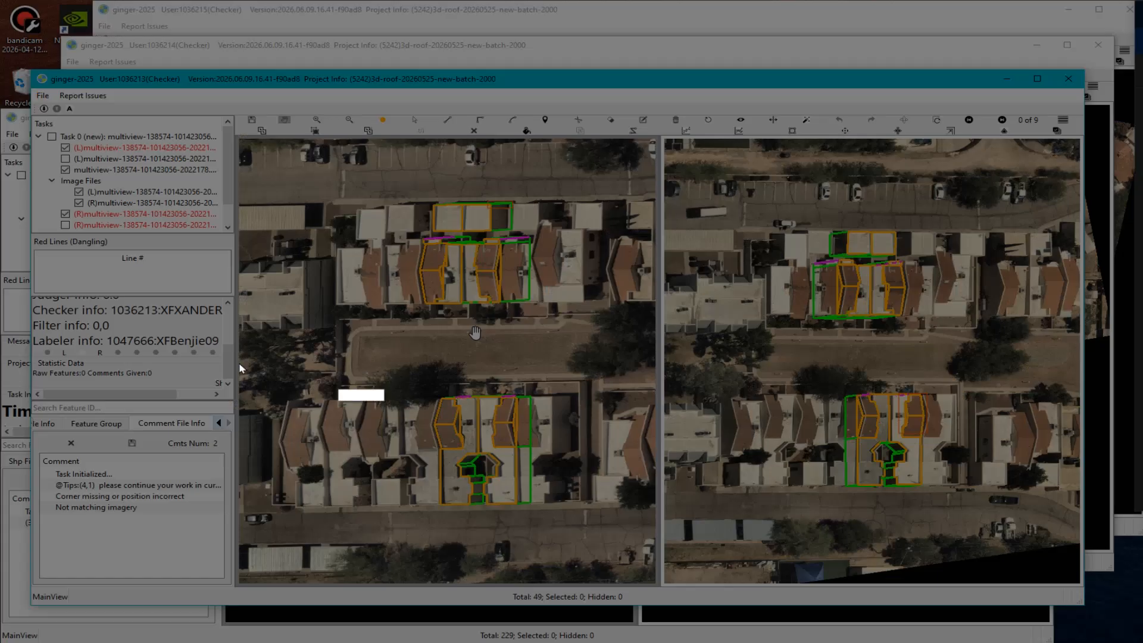
Capture the task details and both image views, mark the lower block's roof, and save the PNG screenshot in the SCREENSHOTS LS folder.
{"action": "left_click_drag", "start_coordinate": [39, 119], "coordinate": [1031, 559]}
{"action": "left_click", "coordinate": [1001, 571]}
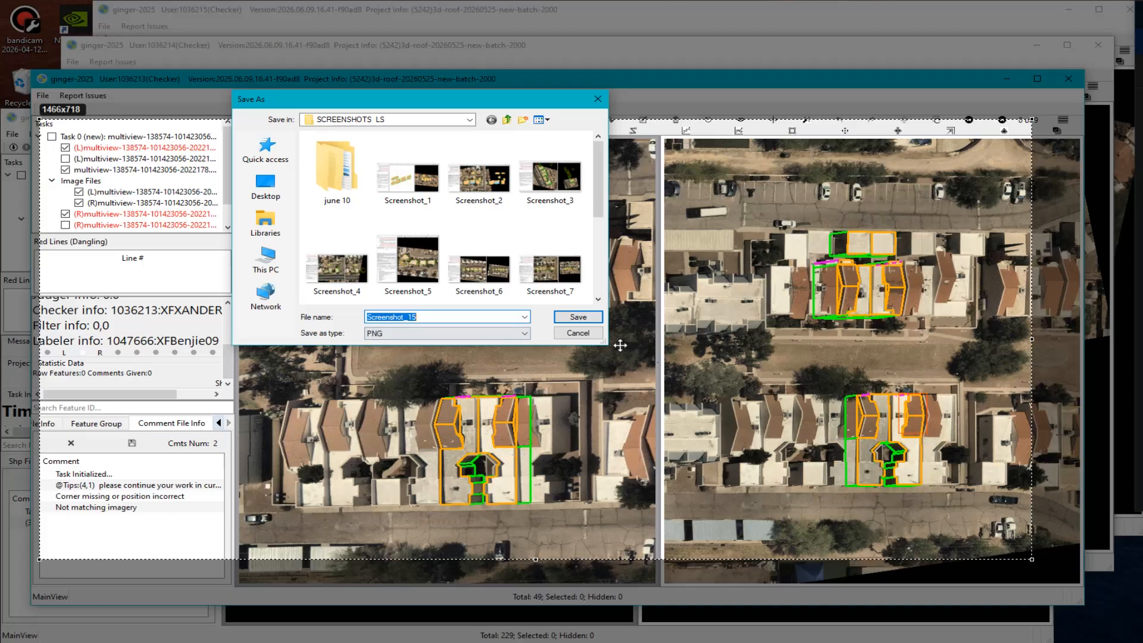
{"action": "left_click", "coordinate": [578, 333]}
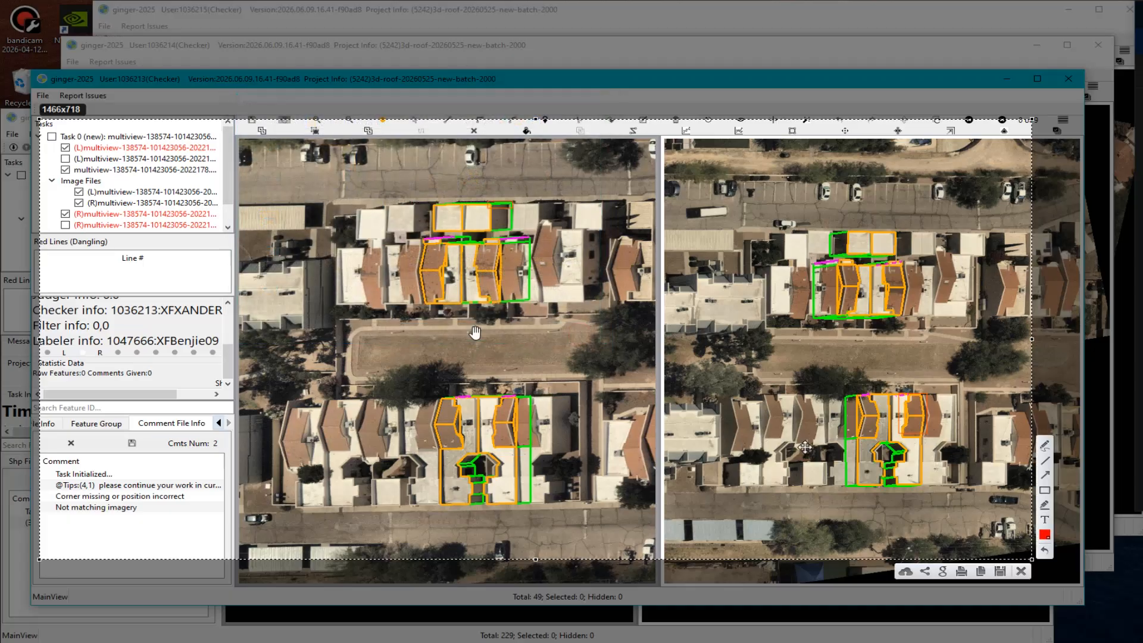
{"action": "left_click_drag", "start_coordinate": [546, 385], "coordinate": [495, 421]}
{"action": "left_click", "coordinate": [1002, 573]}
{"action": "left_click", "coordinate": [566, 313]}
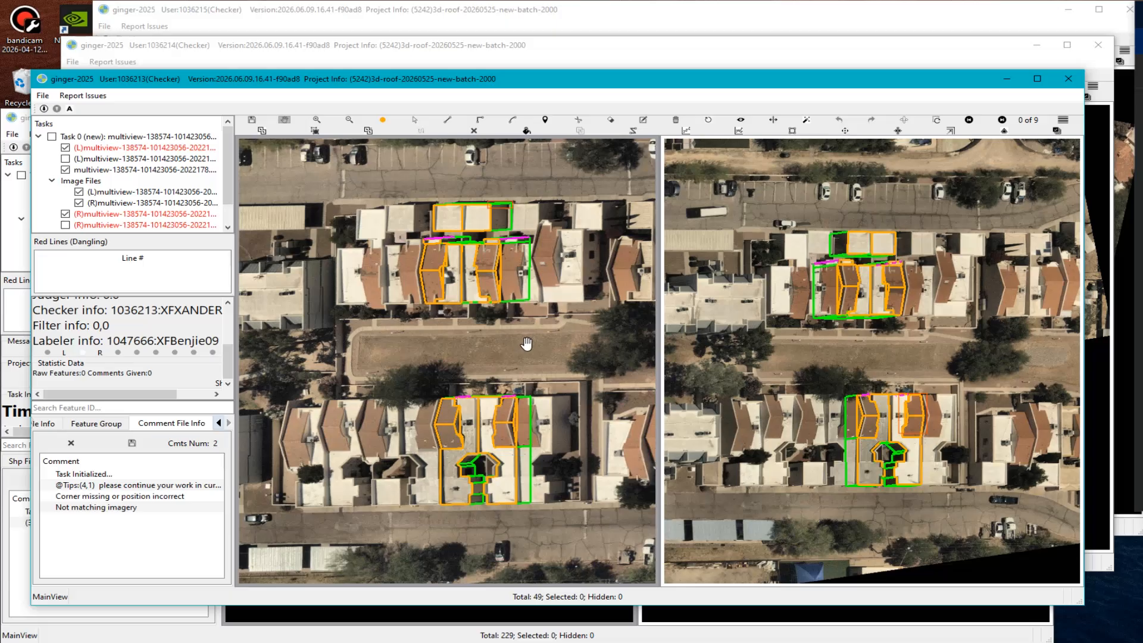
Save the checked two-block roof task and submit it.
{"action": "key", "text": "ctrl+s"}
{"action": "left_click", "coordinate": [1111, 508]}
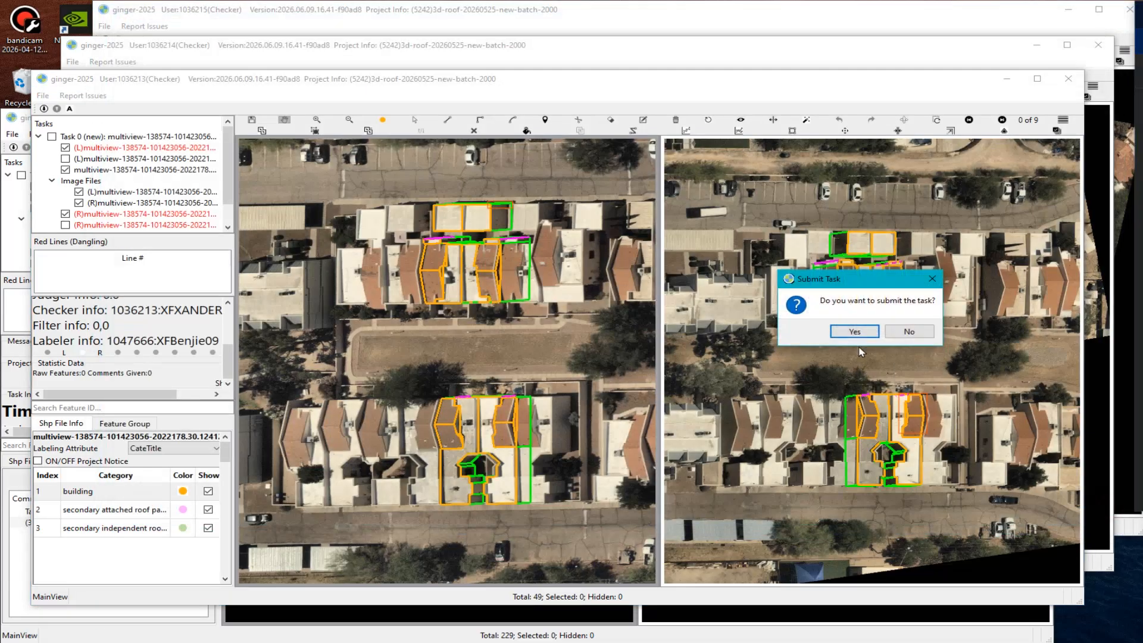
{"action": "left_click", "coordinate": [855, 332]}
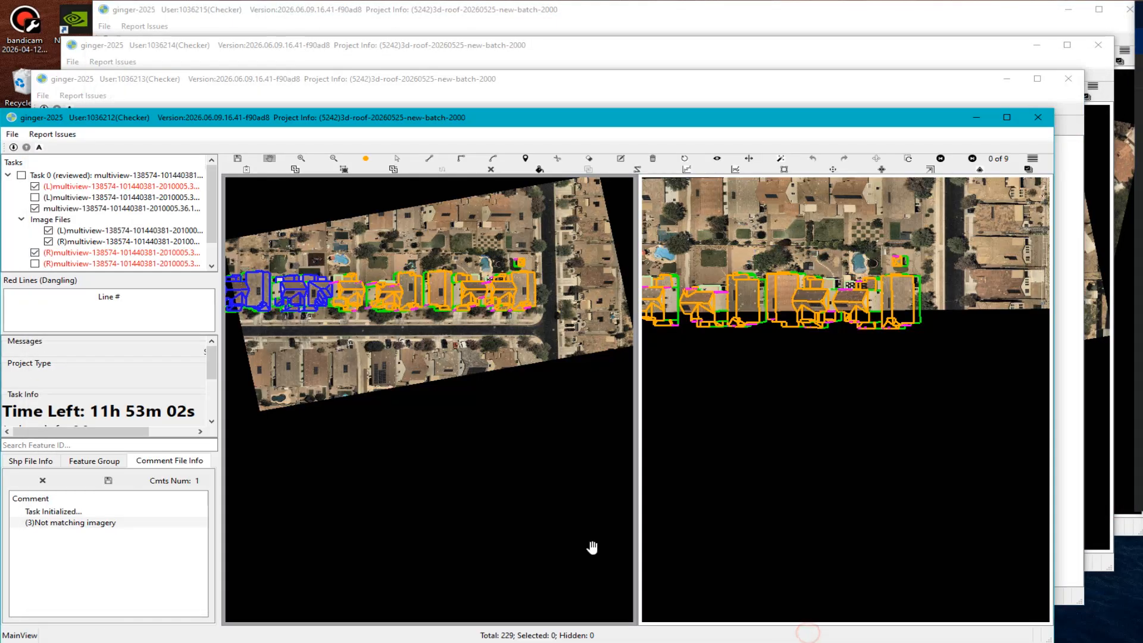
Review the reviewed task's information and examine the labeled house row, especially the orange solar-panel roof beside the blue-outlined houses.
{"action": "scroll", "coordinate": [125, 386], "scroll_direction": "down", "scroll_amount": 3}
{"action": "left_click_drag", "start_coordinate": [146, 431], "coordinate": [95, 440]}
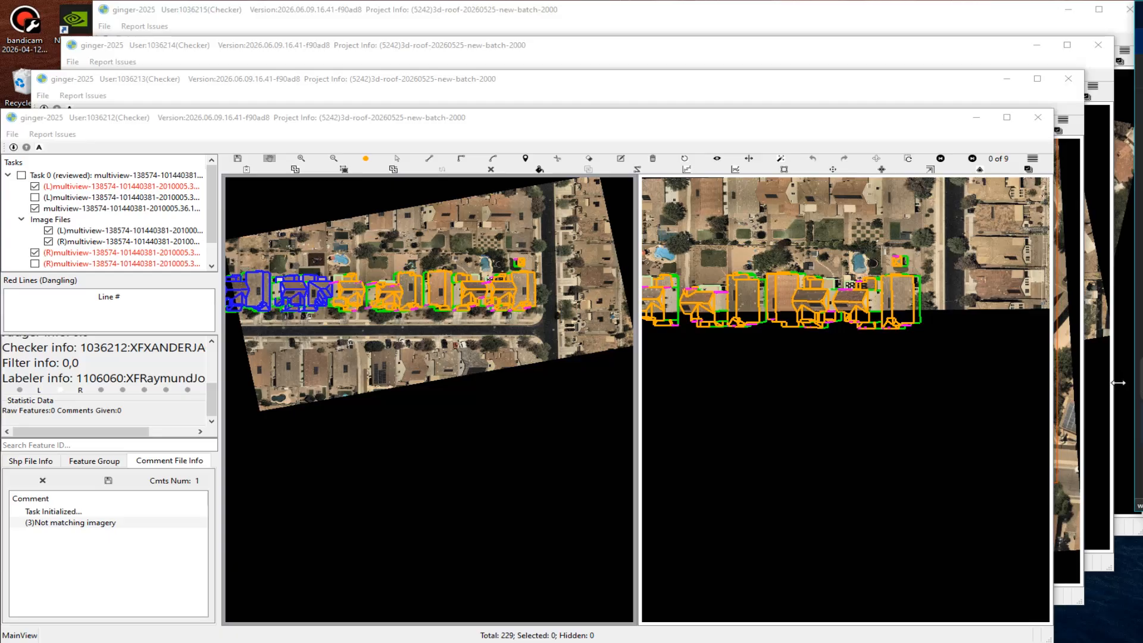
{"action": "left_click", "coordinate": [548, 403]}
{"action": "scroll", "coordinate": [375, 314], "scroll_direction": "up", "scroll_amount": 2}
{"action": "scroll", "coordinate": [375, 314], "scroll_direction": "up", "scroll_amount": 4}
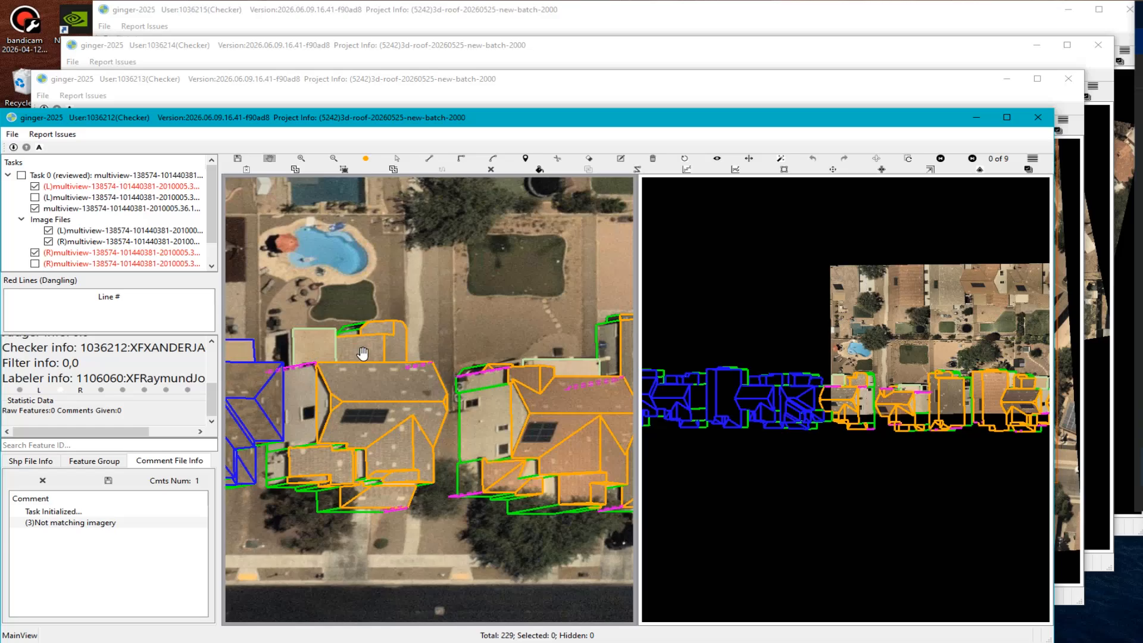
{"action": "scroll", "coordinate": [348, 372], "scroll_direction": "down", "scroll_amount": 5}
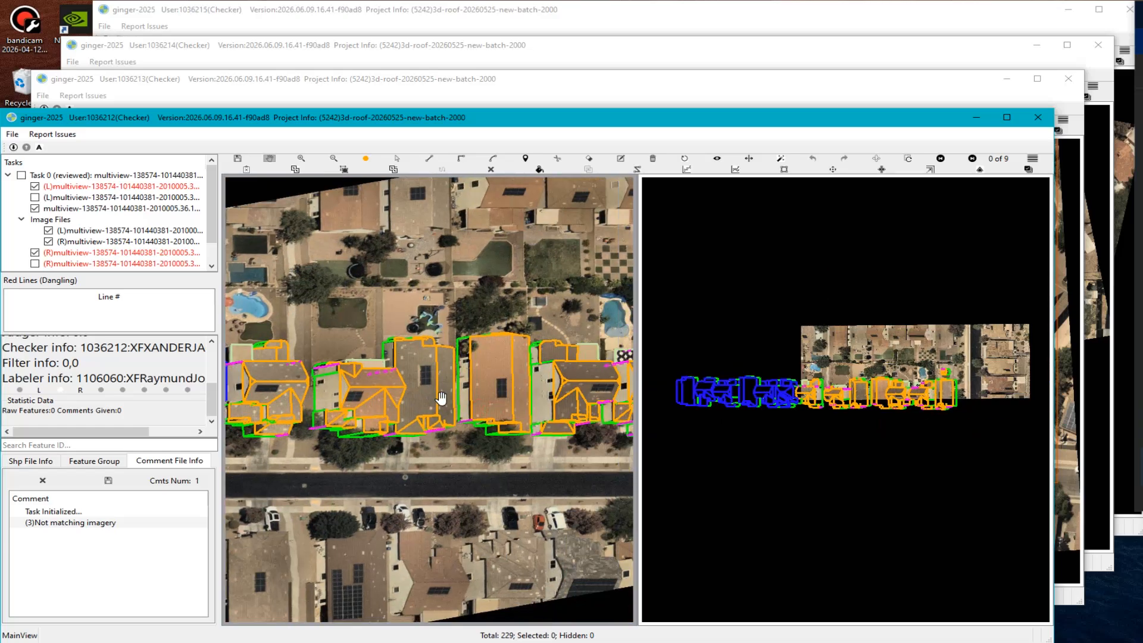
{"action": "left_click", "coordinate": [908, 158]}
{"action": "scroll", "coordinate": [412, 393], "scroll_direction": "up", "scroll_amount": 6}
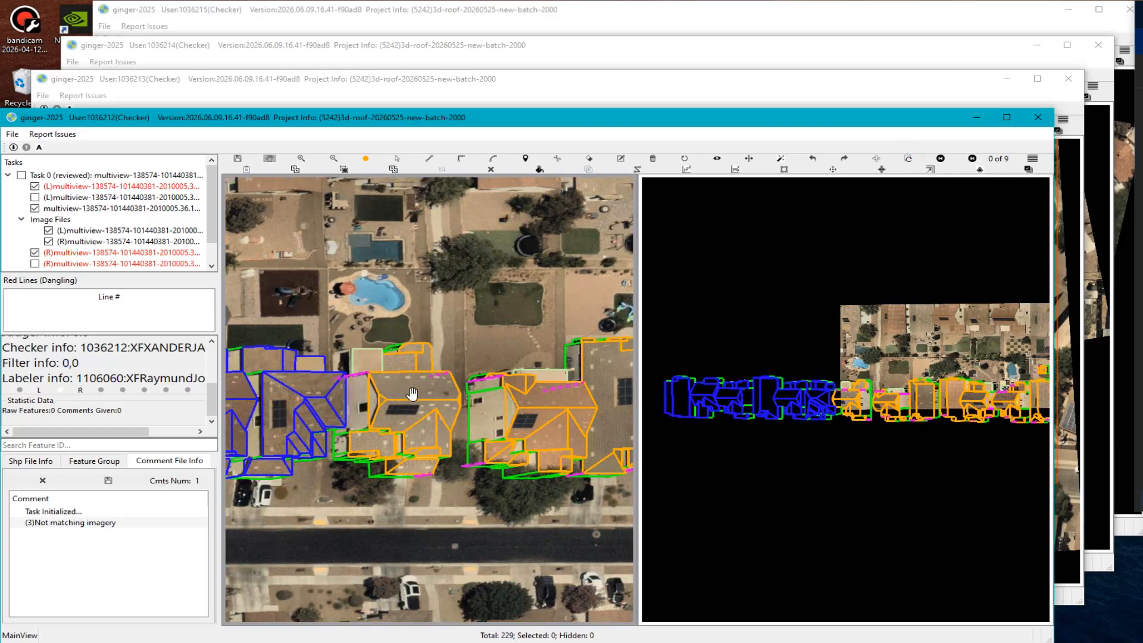
{"action": "scroll", "coordinate": [412, 393], "scroll_direction": "up", "scroll_amount": 2}
{"action": "scroll", "coordinate": [363, 425], "scroll_direction": "up", "scroll_amount": 2}
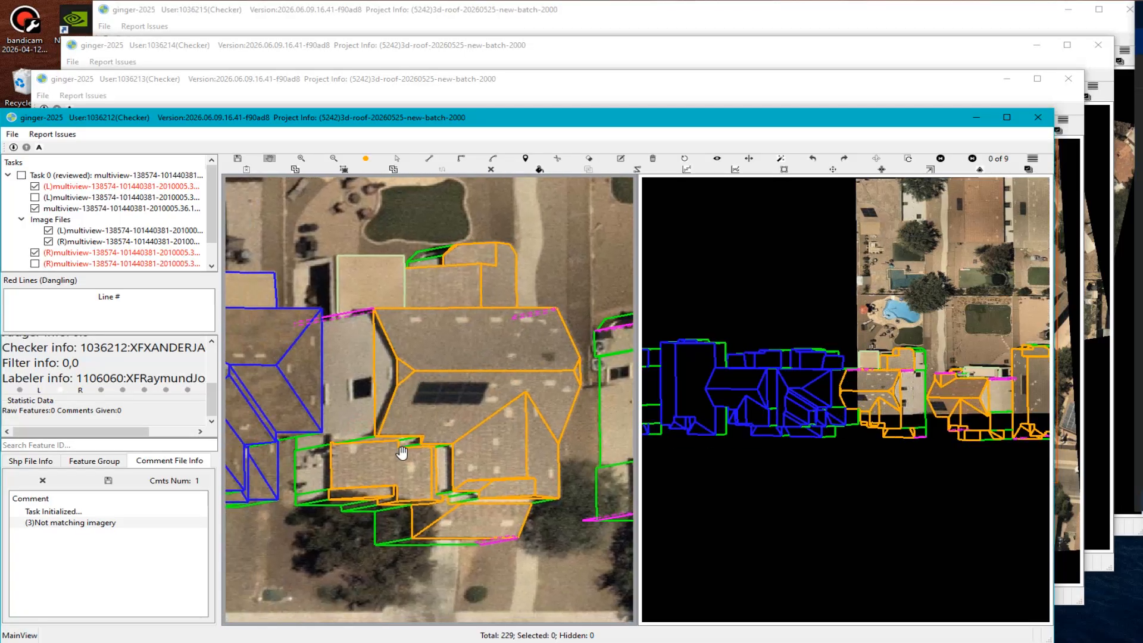
{"action": "scroll", "coordinate": [402, 453], "scroll_direction": "up", "scroll_amount": 2}
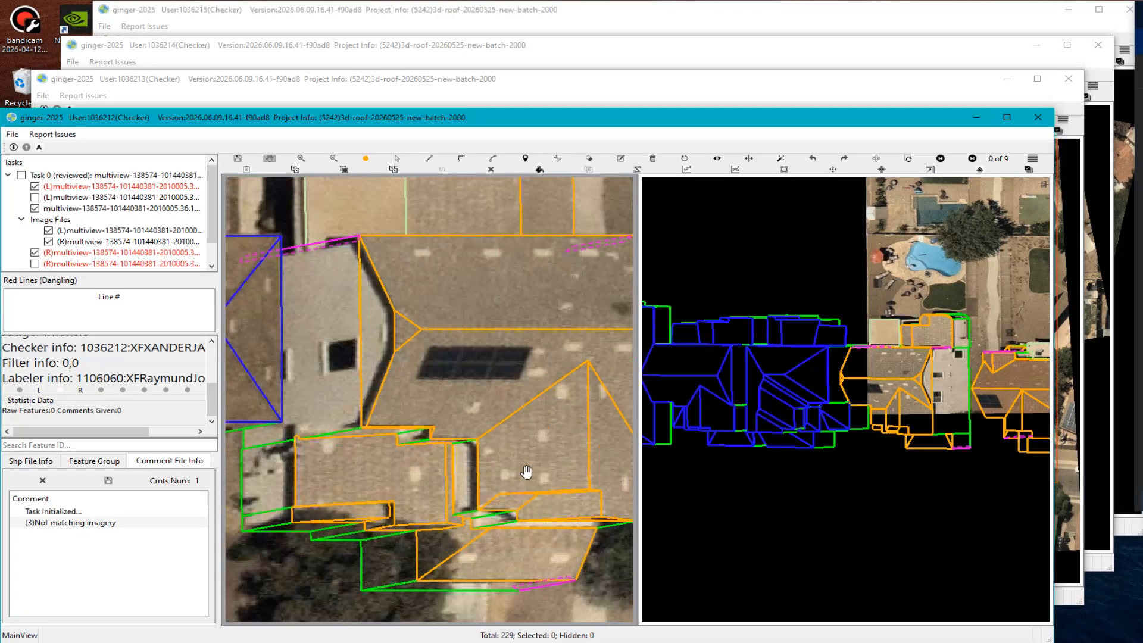
{"action": "scroll", "coordinate": [526, 472], "scroll_direction": "down", "scroll_amount": 3}
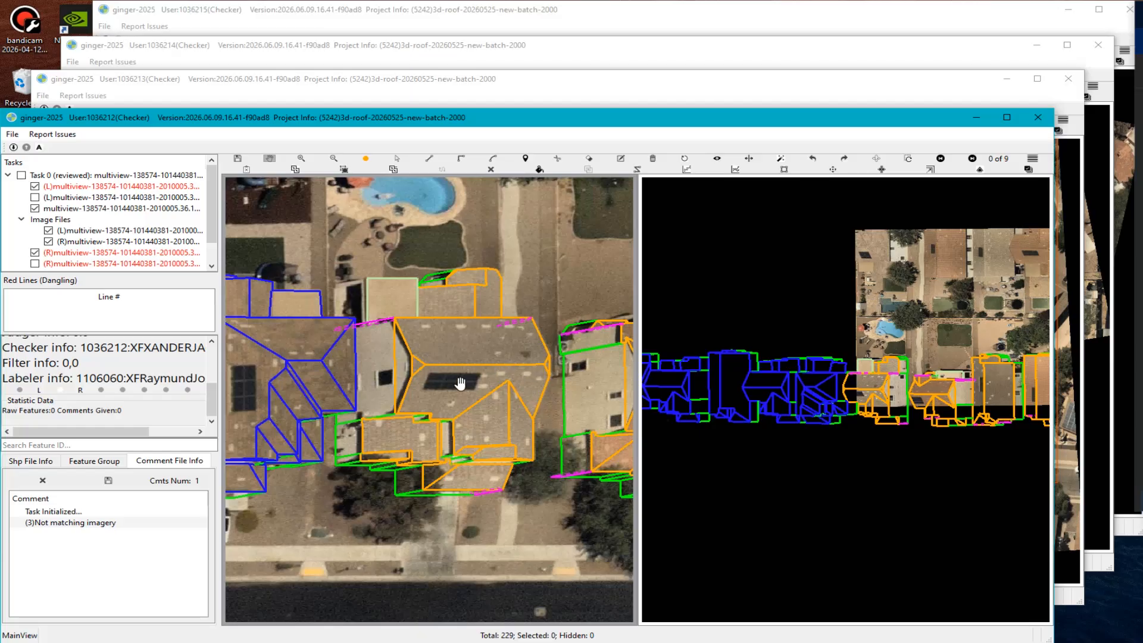
Inspect the solar-panel house's roof edges in the 3D wireframe from oblique angles, and compare its ridge end with the aerial image.
{"action": "middle_click_drag", "start_coordinate": [460, 384], "coordinate": [511, 431]}
{"action": "left_click", "coordinate": [507, 420]}
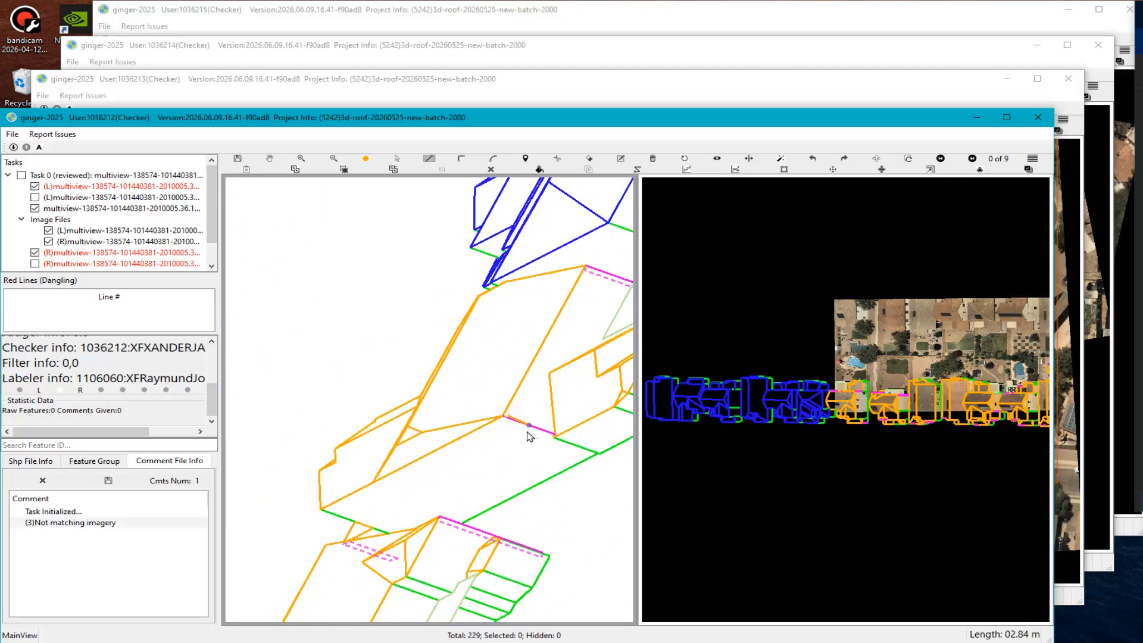
{"action": "middle_click_drag", "start_coordinate": [545, 361], "coordinate": [494, 488]}
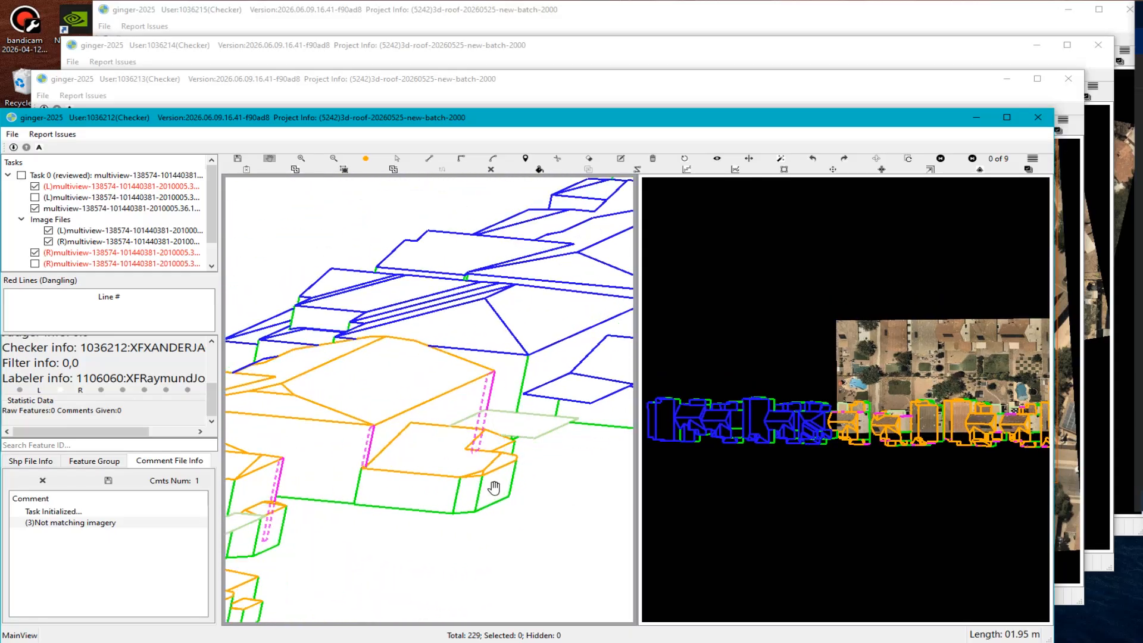
{"action": "middle_click_drag", "start_coordinate": [370, 455], "coordinate": [328, 432]}
{"action": "key", "text": "r"}
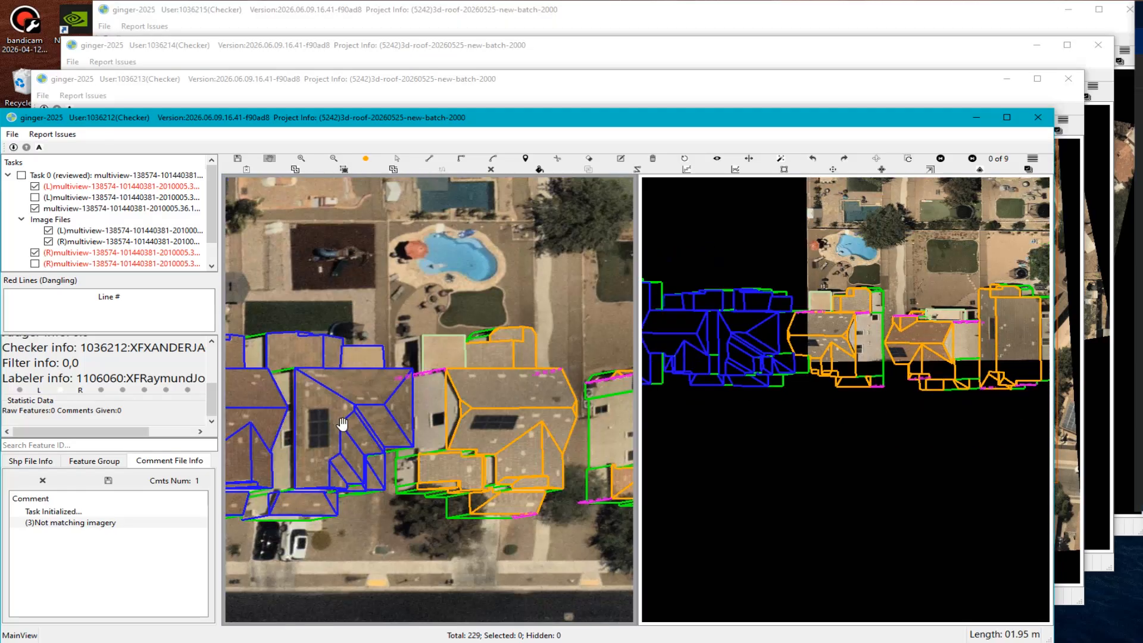
{"action": "scroll", "coordinate": [400, 407], "scroll_direction": "up", "scroll_amount": 5}
{"action": "scroll", "coordinate": [416, 416], "scroll_direction": "down", "scroll_amount": 3}
{"action": "scroll", "coordinate": [470, 447], "scroll_direction": "up", "scroll_amount": 5}
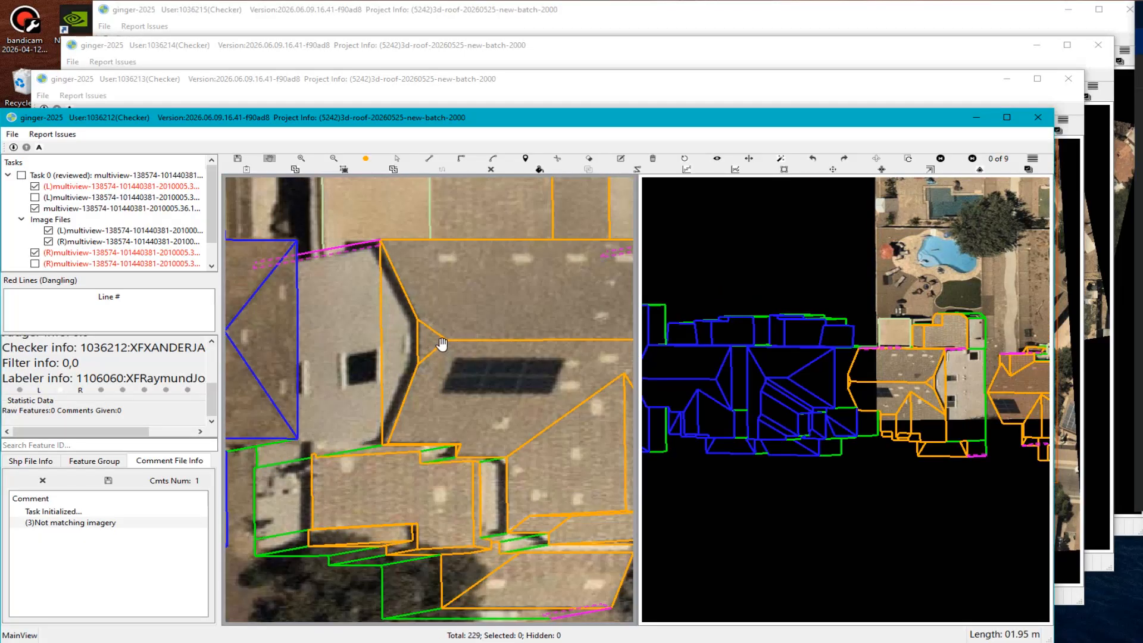
{"action": "scroll", "coordinate": [455, 372], "scroll_direction": "down", "scroll_amount": 4}
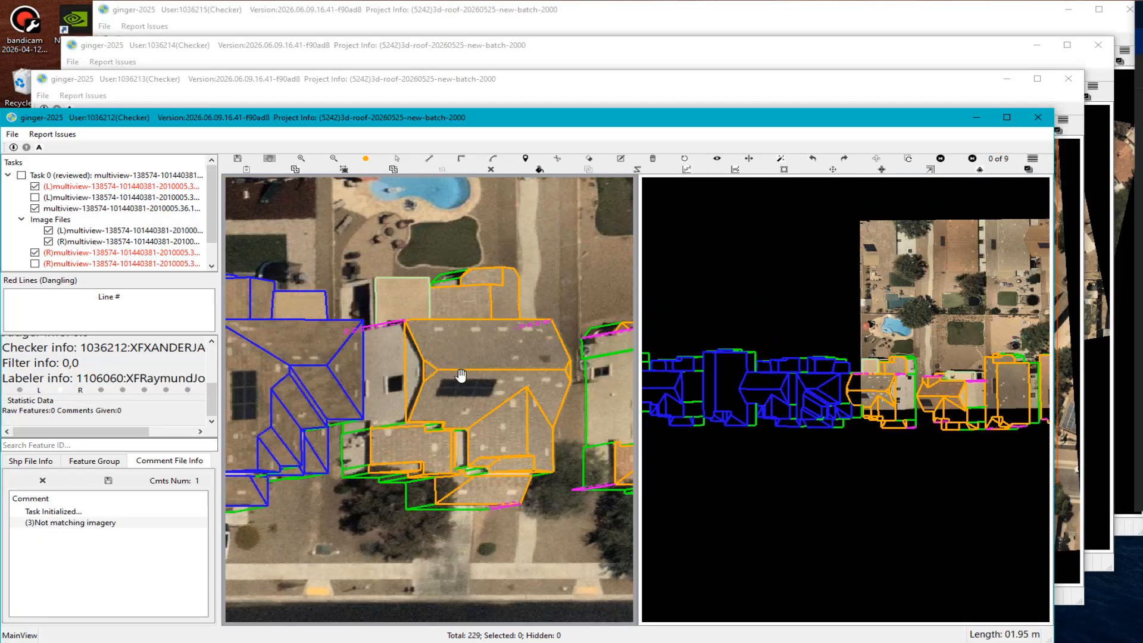
Examine the labeled edges of the gray solar-panel roof and the neighboring reddish-brown roof against the aerial imagery.
{"action": "scroll", "coordinate": [355, 308], "scroll_direction": "up", "scroll_amount": 4}
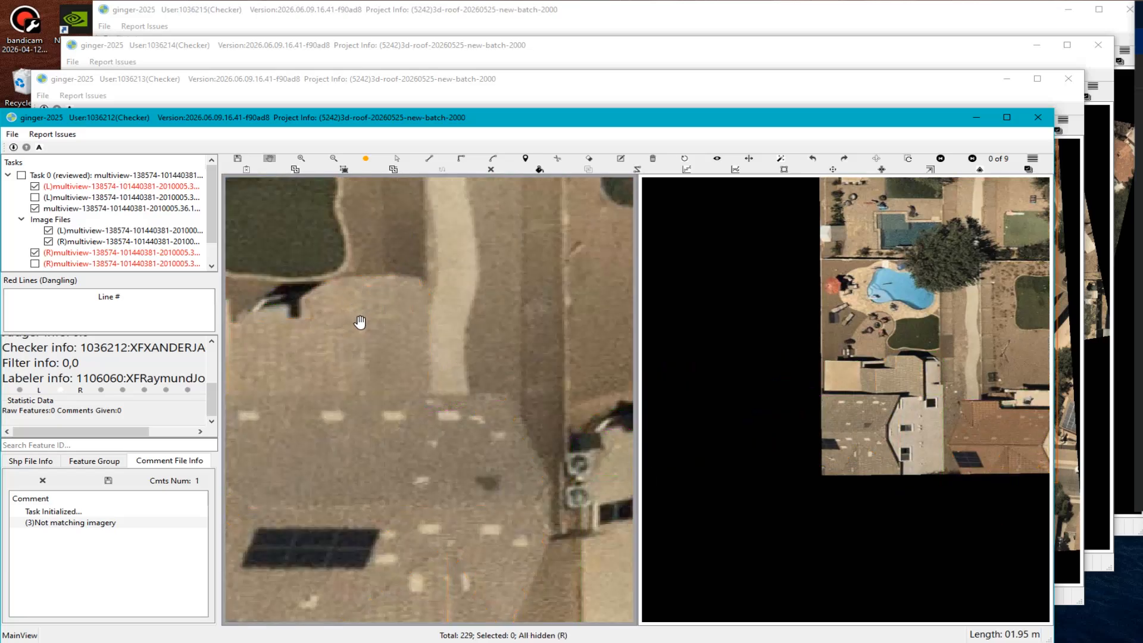
{"action": "scroll", "coordinate": [358, 340], "scroll_direction": "down", "scroll_amount": 4}
{"action": "scroll", "coordinate": [399, 423], "scroll_direction": "up", "scroll_amount": 3}
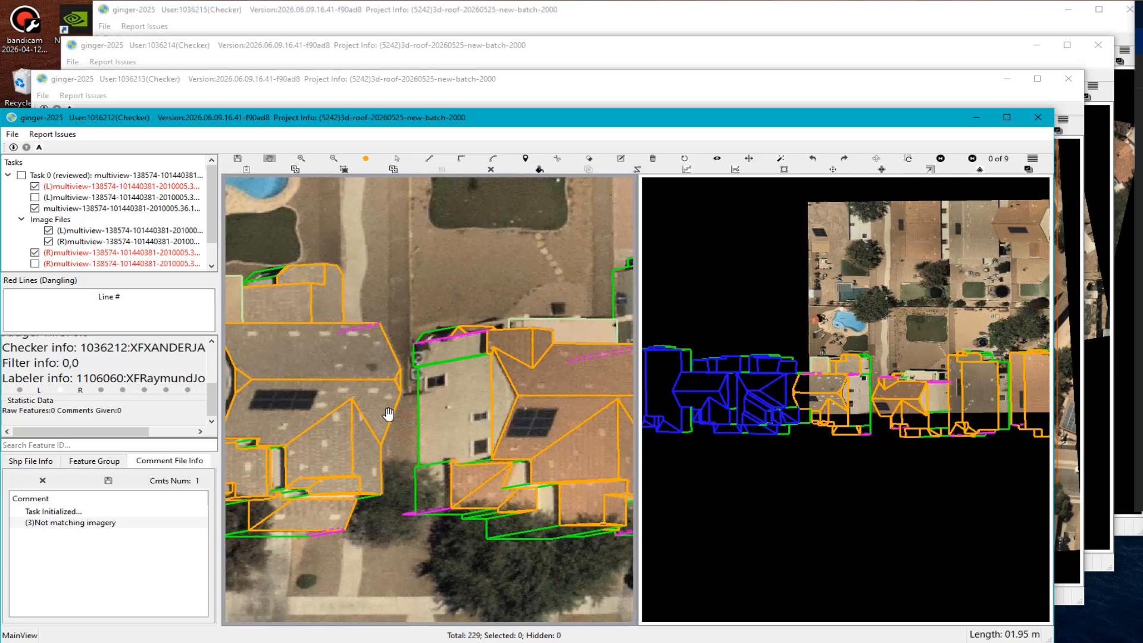
{"action": "scroll", "coordinate": [465, 412], "scroll_direction": "up", "scroll_amount": 1}
{"action": "scroll", "coordinate": [481, 412], "scroll_direction": "up", "scroll_amount": 2}
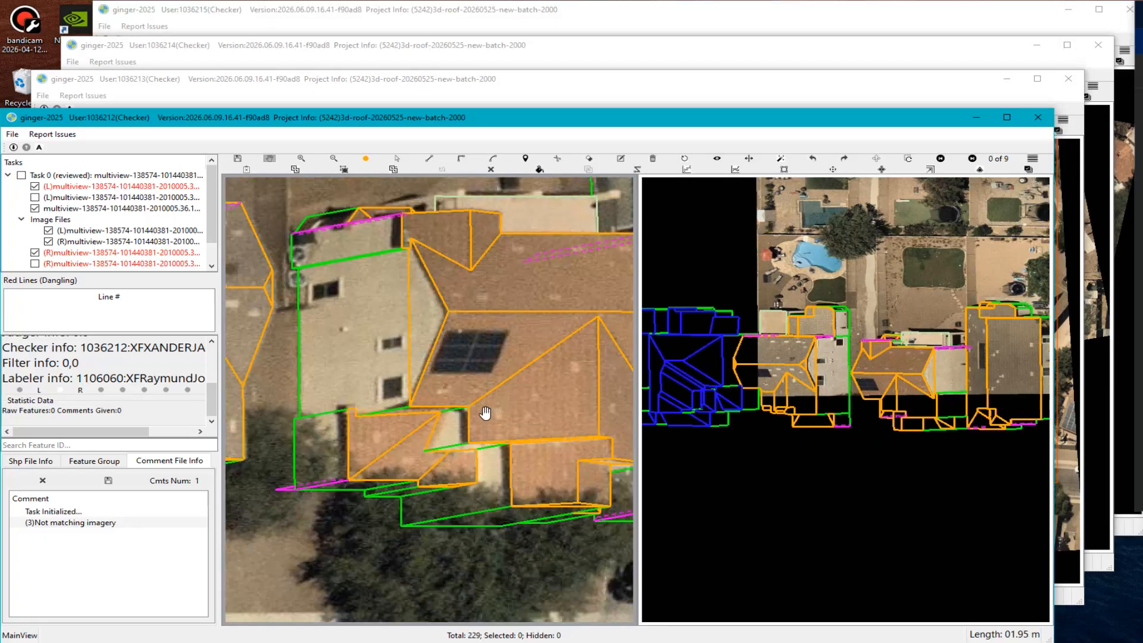
{"action": "left_click_drag", "start_coordinate": [531, 397], "coordinate": [392, 408]}
{"action": "left_click_drag", "start_coordinate": [375, 338], "coordinate": [486, 432]}
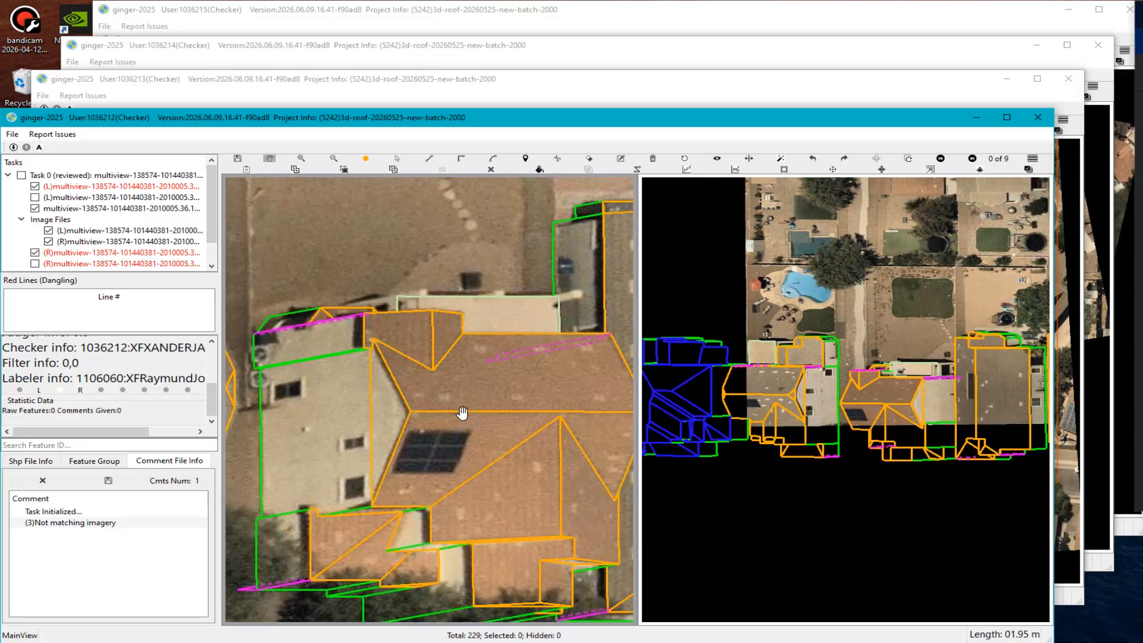
Select the reddish-brown house's rear roof slope to identify its polygon, and compare its edges with the imagery.
{"action": "key", "text": "space"}
{"action": "left_click", "coordinate": [511, 391]}
{"action": "key", "text": "space"}
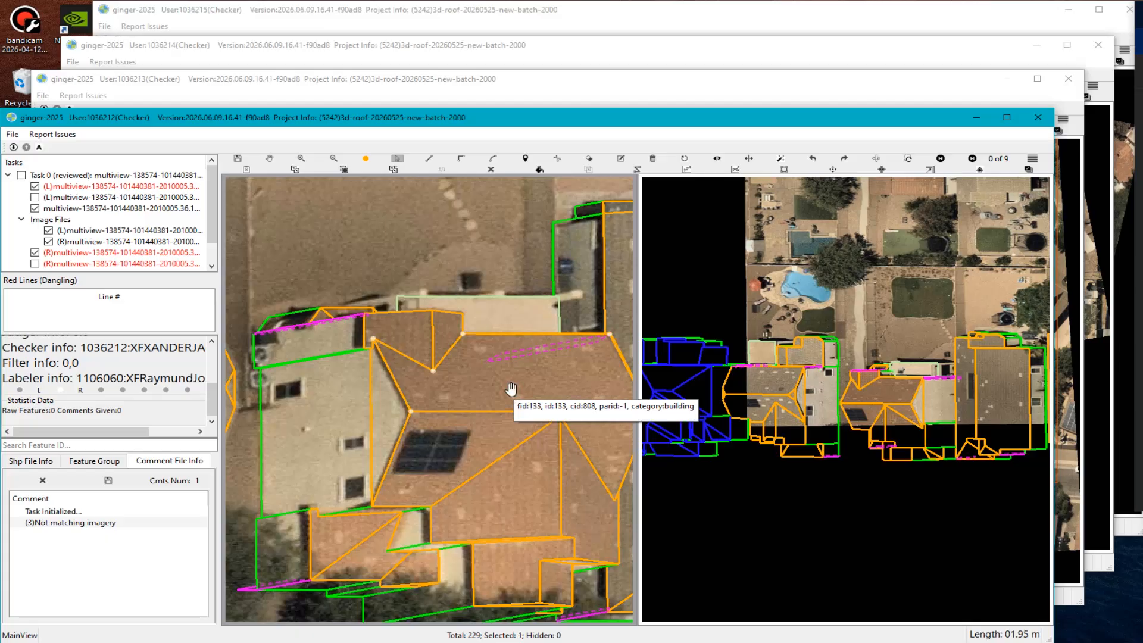
{"action": "scroll", "coordinate": [462, 425], "scroll_direction": "down", "scroll_amount": 5}
{"action": "scroll", "coordinate": [407, 446], "scroll_direction": "up", "scroll_amount": 3}
{"action": "scroll", "coordinate": [380, 464], "scroll_direction": "up", "scroll_amount": 2}
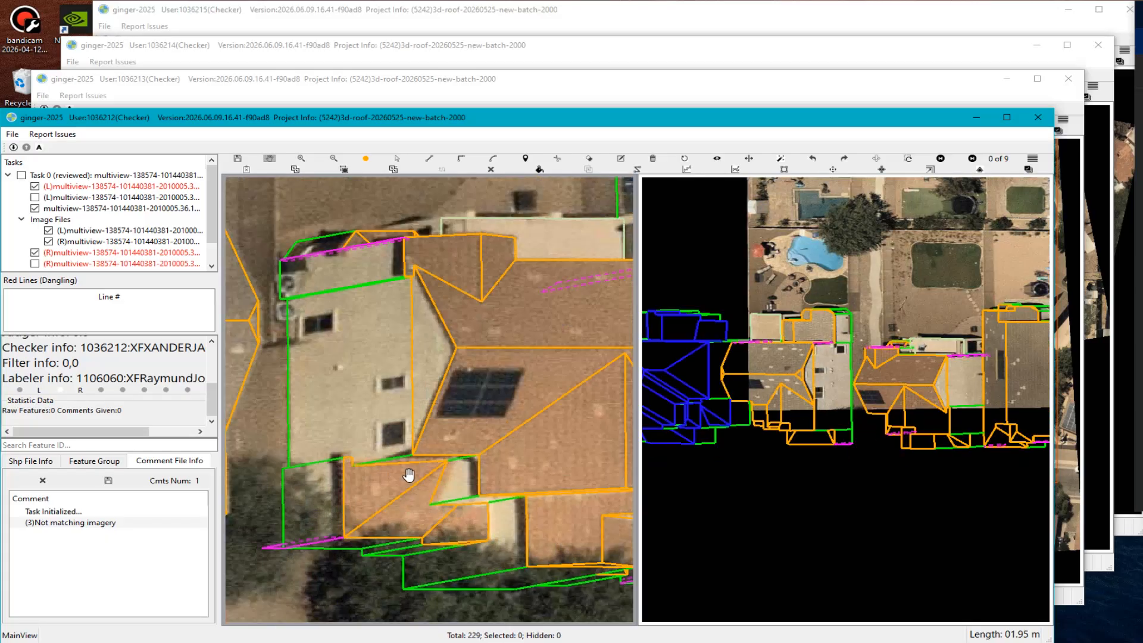
{"action": "scroll", "coordinate": [410, 469], "scroll_direction": "down", "scroll_amount": 2}
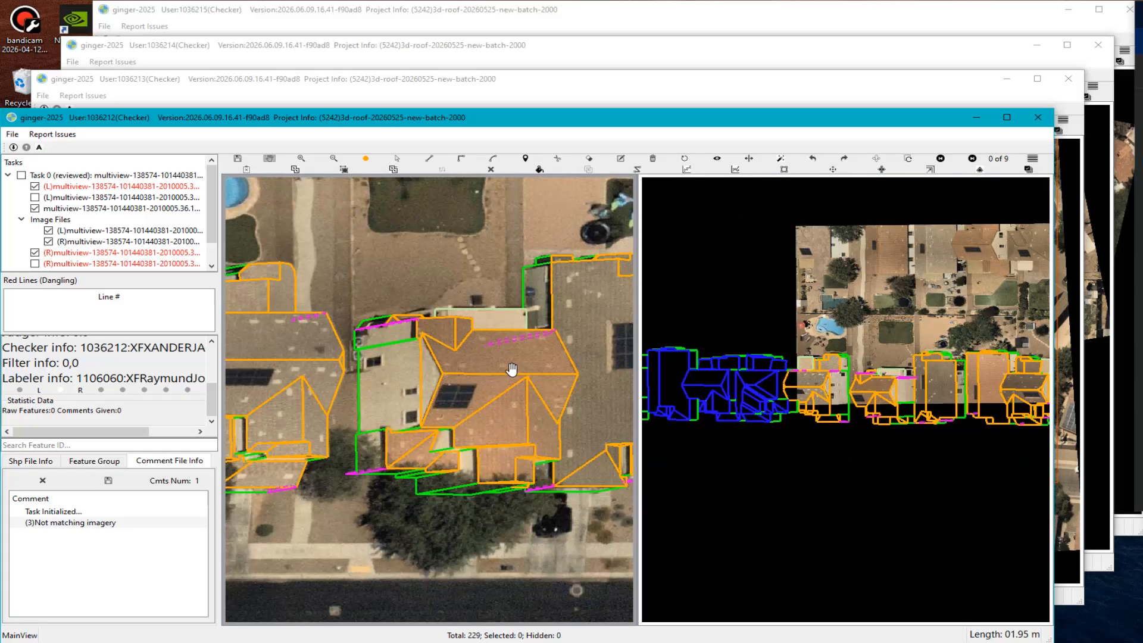
{"action": "left_click_drag", "start_coordinate": [512, 363], "coordinate": [524, 412]}
{"action": "key", "text": "Print"}
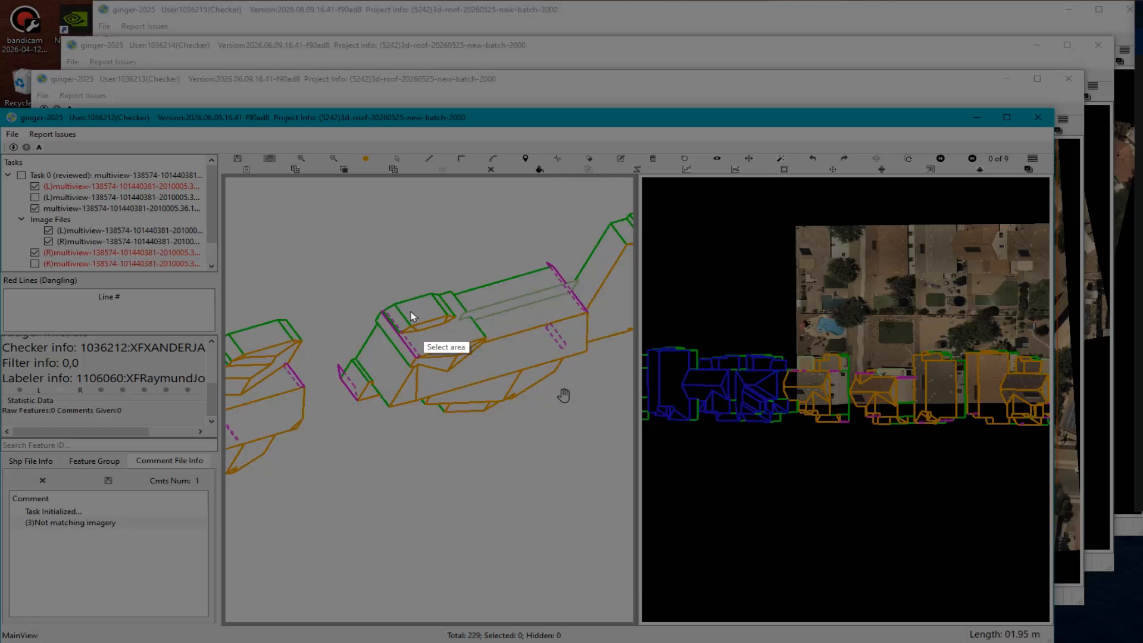
{"action": "mouse_move", "coordinate": [262, 217]}
{"action": "left_mouse_down"}
{"action": "mouse_move", "coordinate": [697, 439]}
{"action": "mouse_move", "coordinate": [700, 468]}
{"action": "left_mouse_up"}
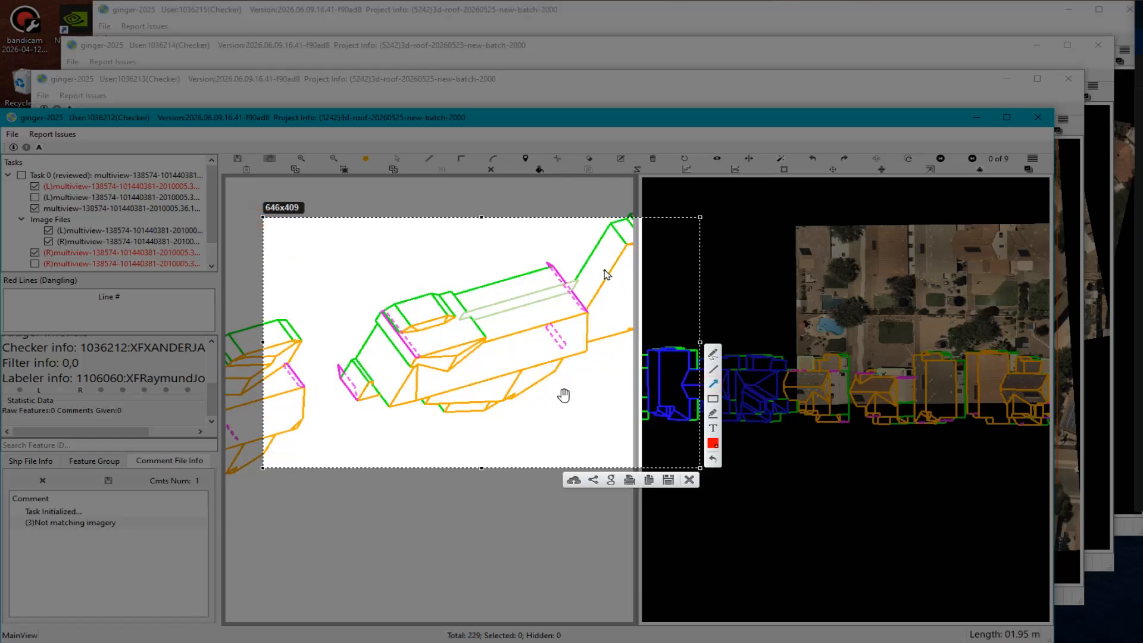
{"action": "left_click_drag", "start_coordinate": [573, 250], "coordinate": [565, 277]}
{"action": "left_click_drag", "start_coordinate": [367, 360], "coordinate": [395, 339]}
{"action": "left_click_drag", "start_coordinate": [387, 408], "coordinate": [373, 389]}
{"action": "left_click", "coordinate": [689, 480]}
Inspect the reddish-brown house's 3D wireframe from oblique angles, especially the dashed magenta edges at its front corner.
{"action": "left_click_drag", "start_coordinate": [467, 364], "coordinate": [447, 306]}
{"action": "scroll", "coordinate": [387, 474], "scroll_direction": "up", "scroll_amount": 3}
{"action": "scroll", "coordinate": [417, 452], "scroll_direction": "up", "scroll_amount": 5}
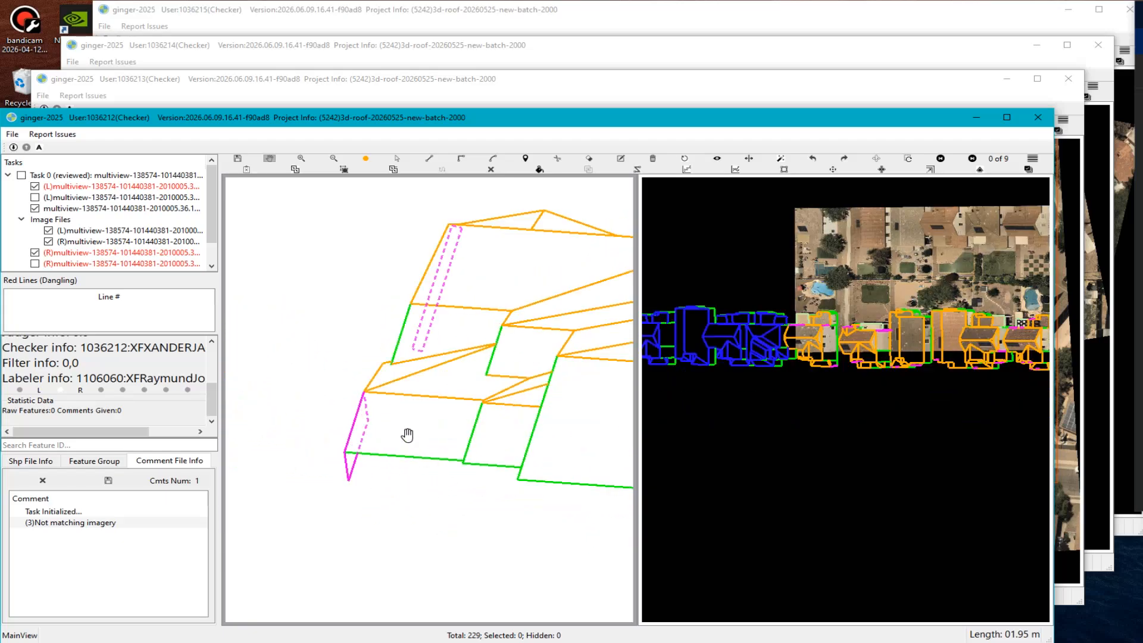
{"action": "left_click_drag", "start_coordinate": [439, 448], "coordinate": [365, 437]}
{"action": "scroll", "coordinate": [381, 446], "scroll_direction": "down", "scroll_amount": 2}
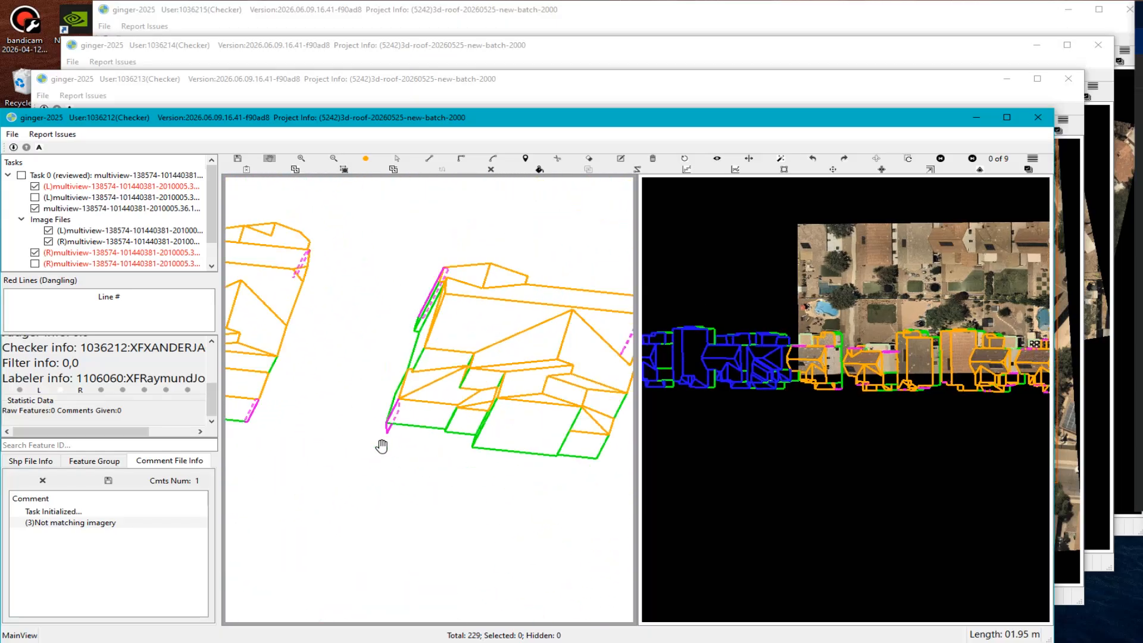
{"action": "left_click_drag", "start_coordinate": [444, 397], "coordinate": [415, 387]}
{"action": "scroll", "coordinate": [406, 422], "scroll_direction": "up", "scroll_amount": 4}
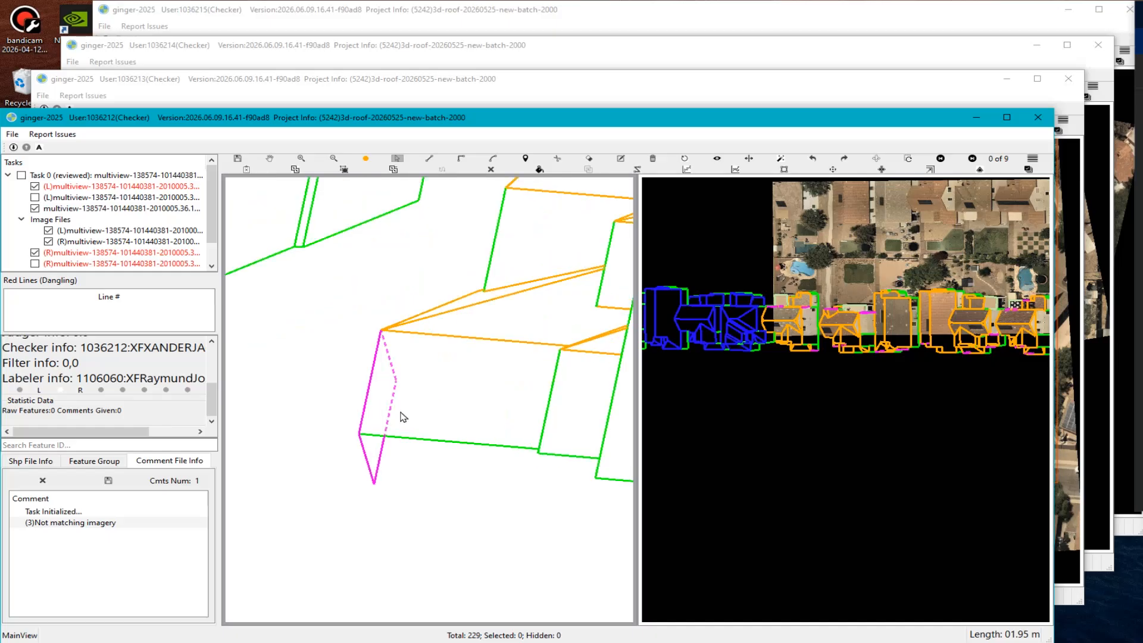
{"action": "key", "text": "Escape"}
{"action": "scroll", "coordinate": [403, 437], "scroll_direction": "down", "scroll_amount": 3}
{"action": "key", "text": "space"}
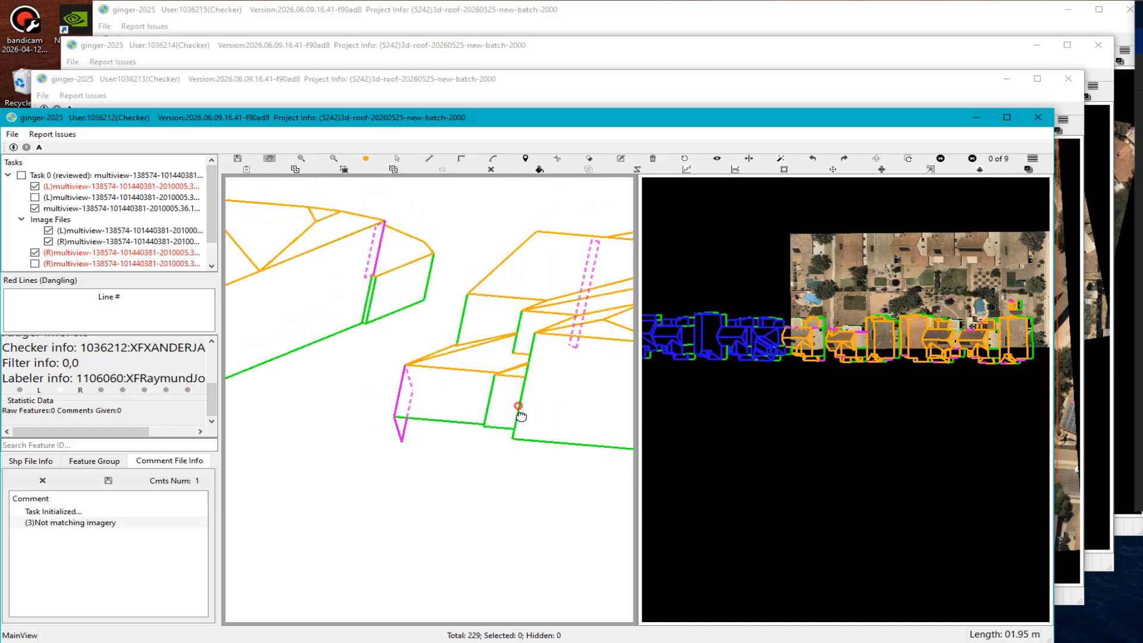
Inspect the adjoining houses' 3D wireframes from oblique angles, including the small front gable and the dashed magenta wall edges.
{"action": "left_click_drag", "start_coordinate": [519, 410], "coordinate": [456, 361]}
{"action": "scroll", "coordinate": [493, 424], "scroll_direction": "down", "scroll_amount": 3}
{"action": "key", "text": "Escape"}
{"action": "scroll", "coordinate": [450, 403], "scroll_direction": "up", "scroll_amount": 2}
{"action": "key", "text": "space"}
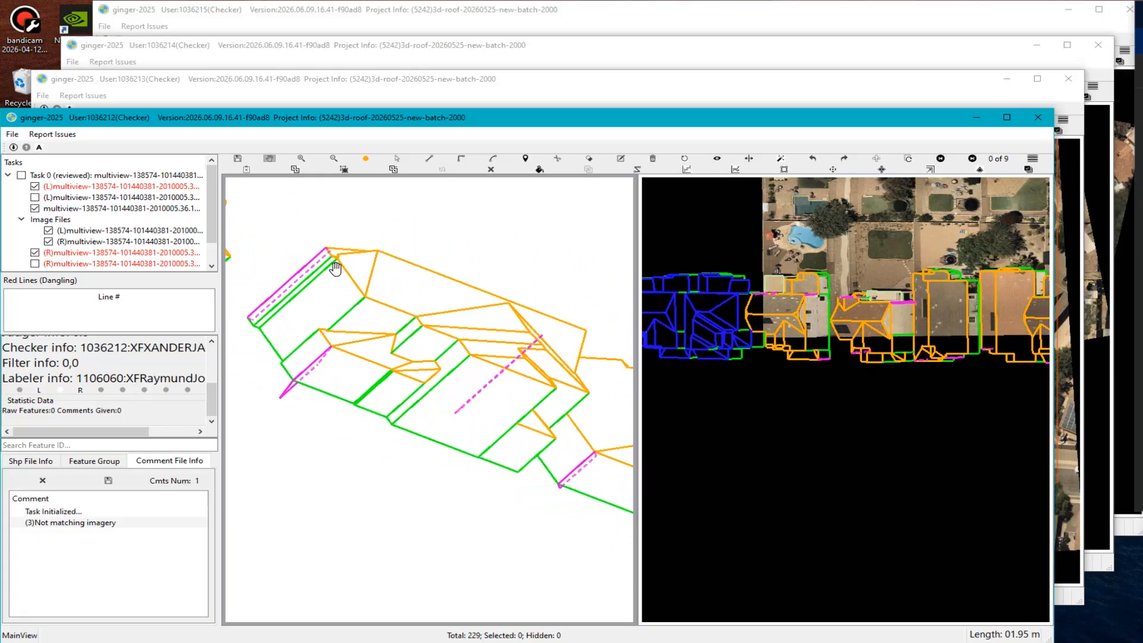
{"action": "left_click_drag", "start_coordinate": [471, 415], "coordinate": [427, 392]}
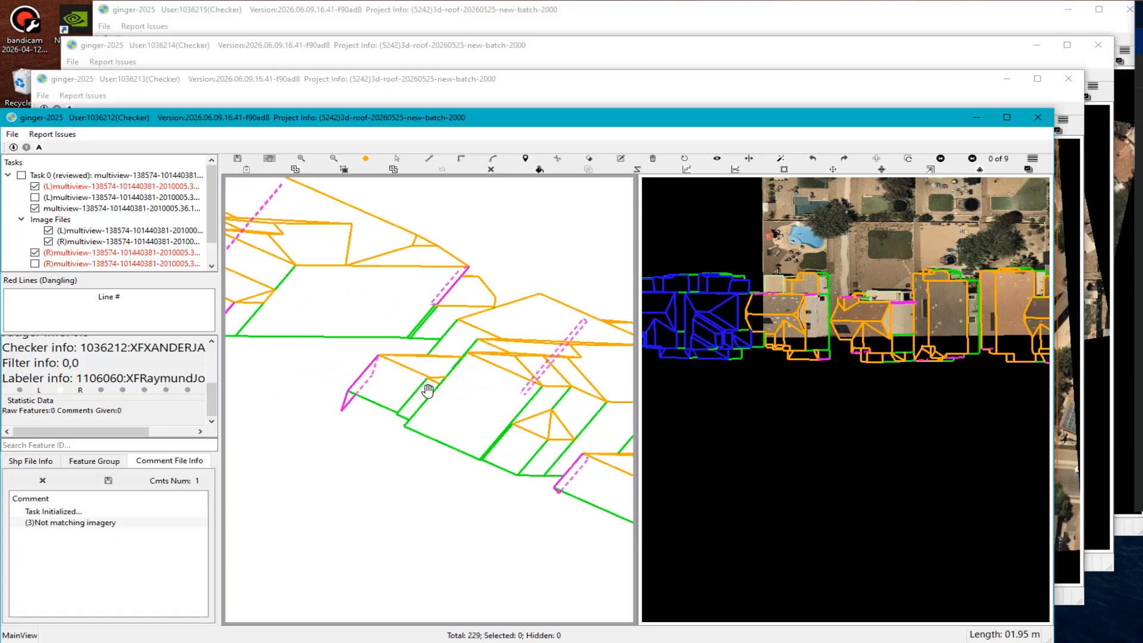
{"action": "left_click_drag", "start_coordinate": [588, 419], "coordinate": [495, 410]}
{"action": "scroll", "coordinate": [494, 411], "scroll_direction": "up", "scroll_amount": 2}
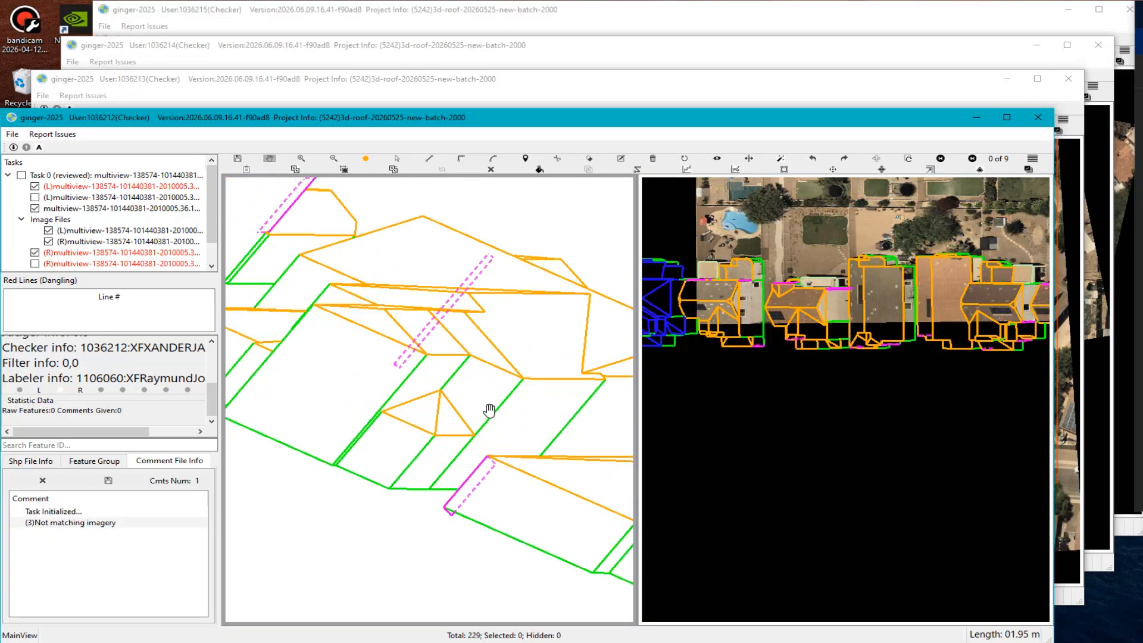
{"action": "key", "text": "space"}
{"action": "scroll", "coordinate": [456, 442], "scroll_direction": "down", "scroll_amount": 2}
{"action": "left_click_drag", "start_coordinate": [475, 389], "coordinate": [504, 402]}
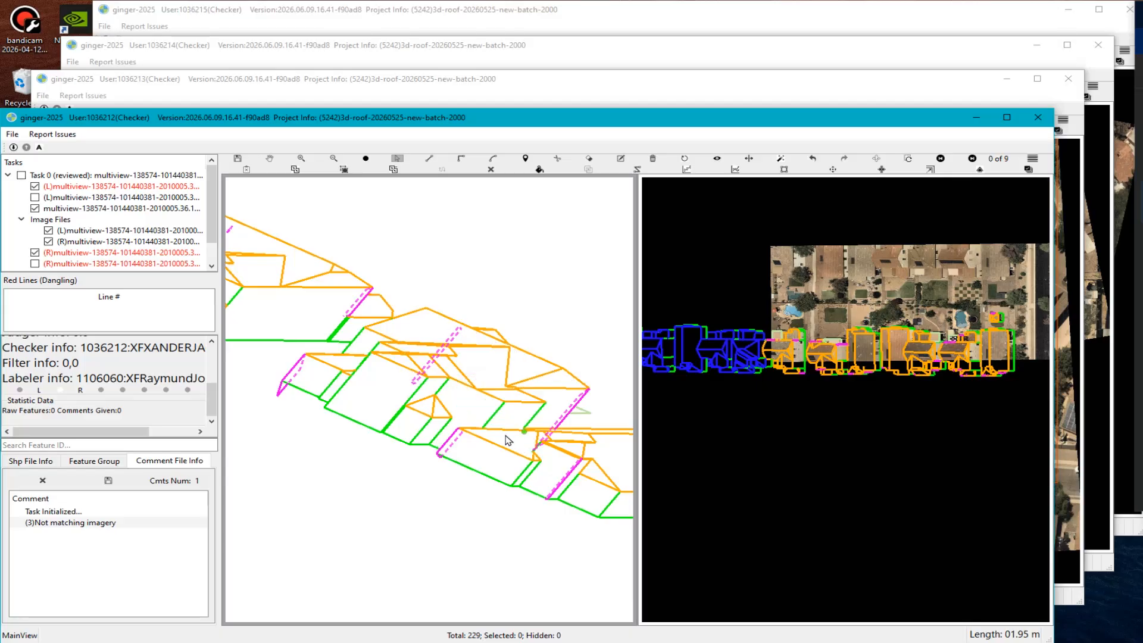
{"action": "scroll", "coordinate": [494, 393], "scroll_direction": "up", "scroll_amount": 3}
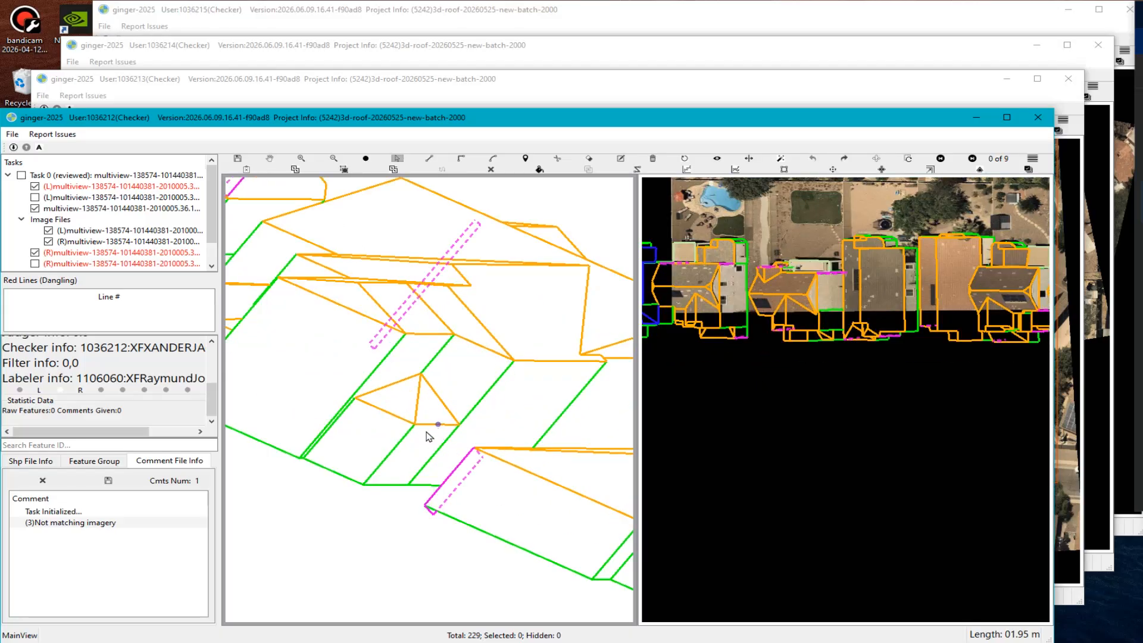
Compare the reddish-brown roof's rear edge and hip ends between the aerial overlay and the tilted 3D wireframe.
{"action": "scroll", "coordinate": [408, 460], "scroll_direction": "down", "scroll_amount": 3}
{"action": "key", "text": "v"}
{"action": "scroll", "coordinate": [535, 406], "scroll_direction": "down", "scroll_amount": 3}
{"action": "key", "text": "space"}
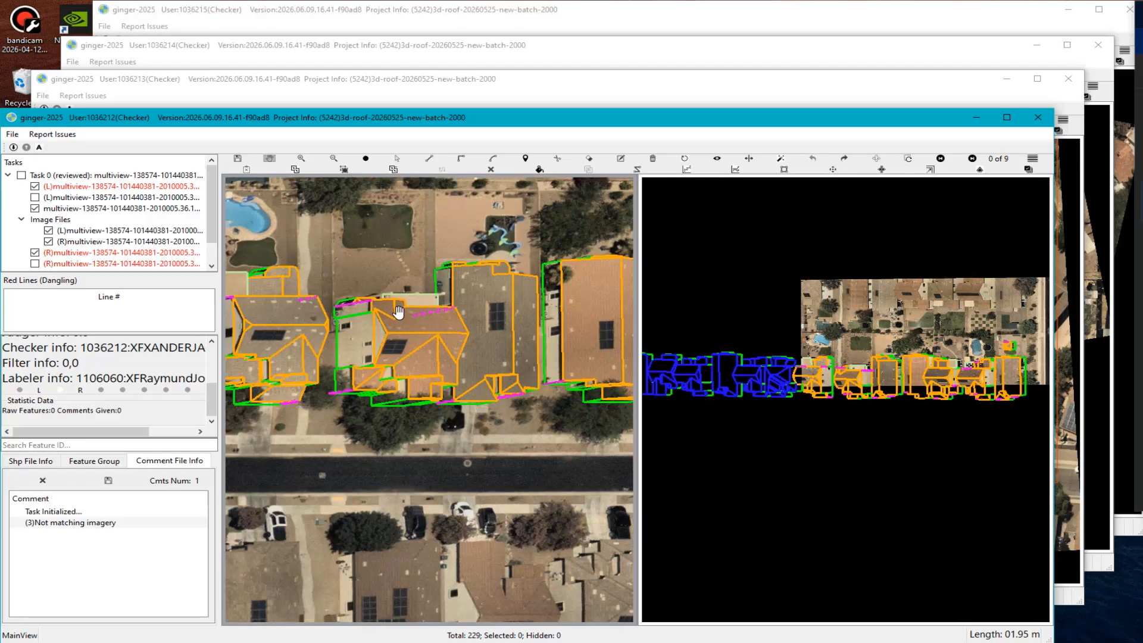
{"action": "scroll", "coordinate": [411, 321], "scroll_direction": "up", "scroll_amount": 5}
{"action": "key", "text": "v"}
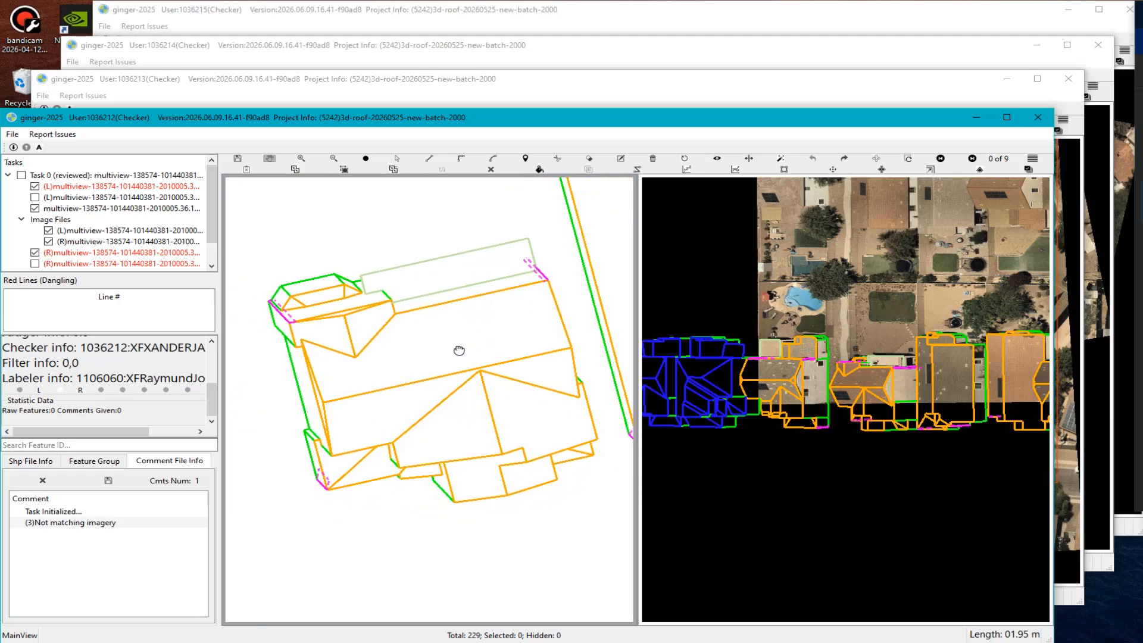
{"action": "left_click_drag", "start_coordinate": [459, 350], "coordinate": [472, 346]}
{"action": "key", "text": "space"}
{"action": "key", "text": "space"}
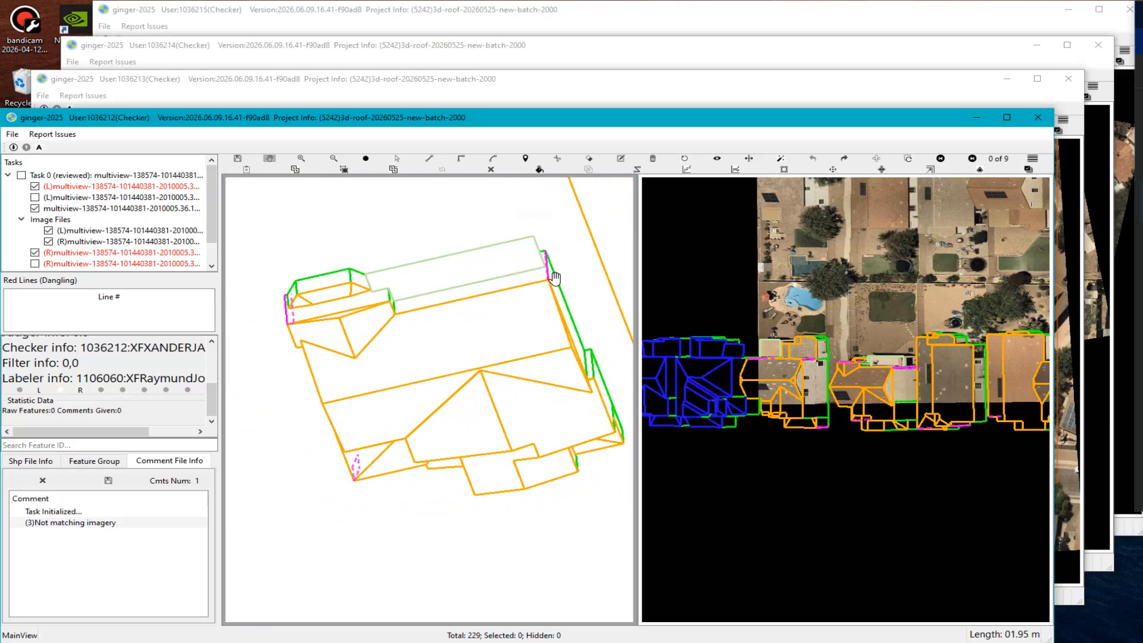
{"action": "scroll", "coordinate": [555, 279], "scroll_direction": "down", "scroll_amount": 3}
{"action": "key", "text": "v"}
{"action": "scroll", "coordinate": [491, 370], "scroll_direction": "up", "scroll_amount": 5}
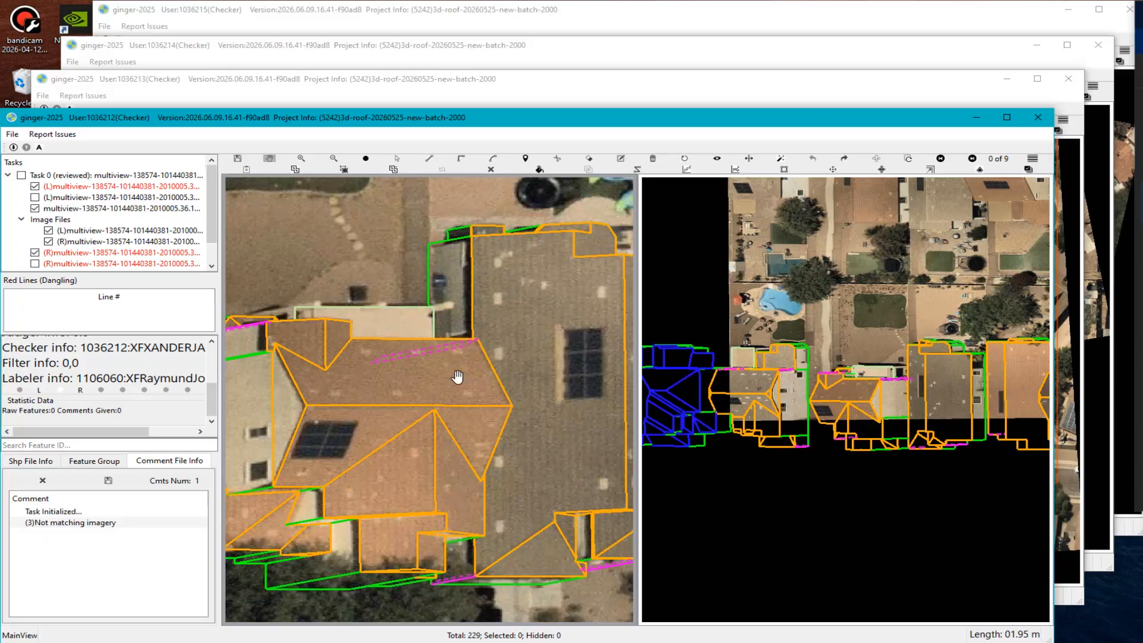
Check the reddish-brown roof's hip end beside the solar panel and its front extensions against the imagery in both views.
{"action": "scroll", "coordinate": [461, 373], "scroll_direction": "down", "scroll_amount": 4}
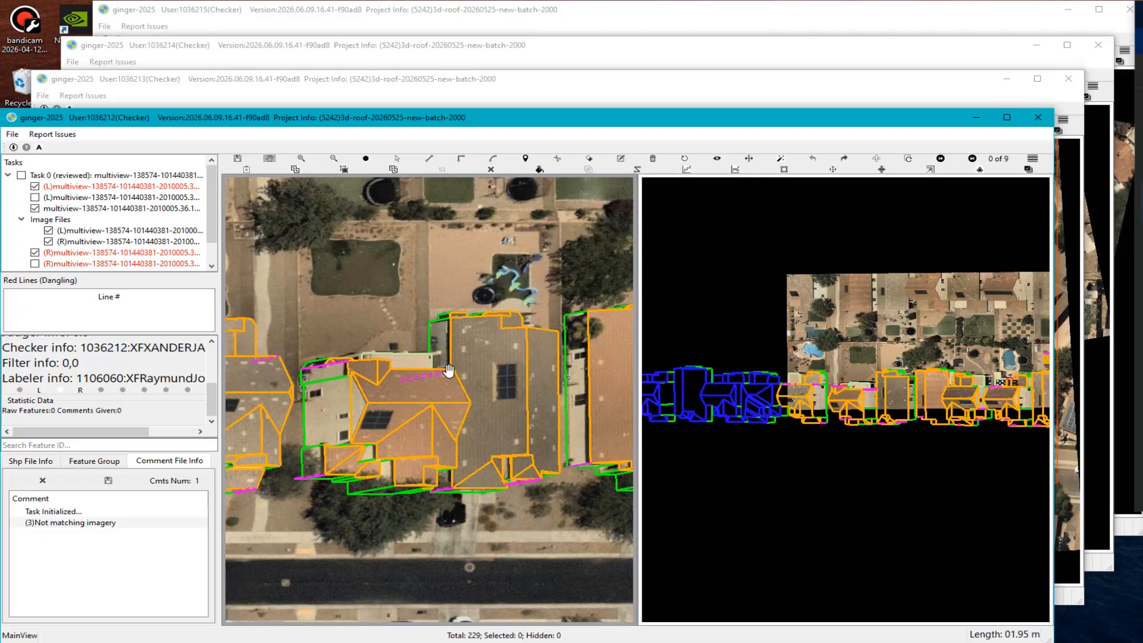
{"action": "scroll", "coordinate": [453, 389], "scroll_direction": "up", "scroll_amount": 2}
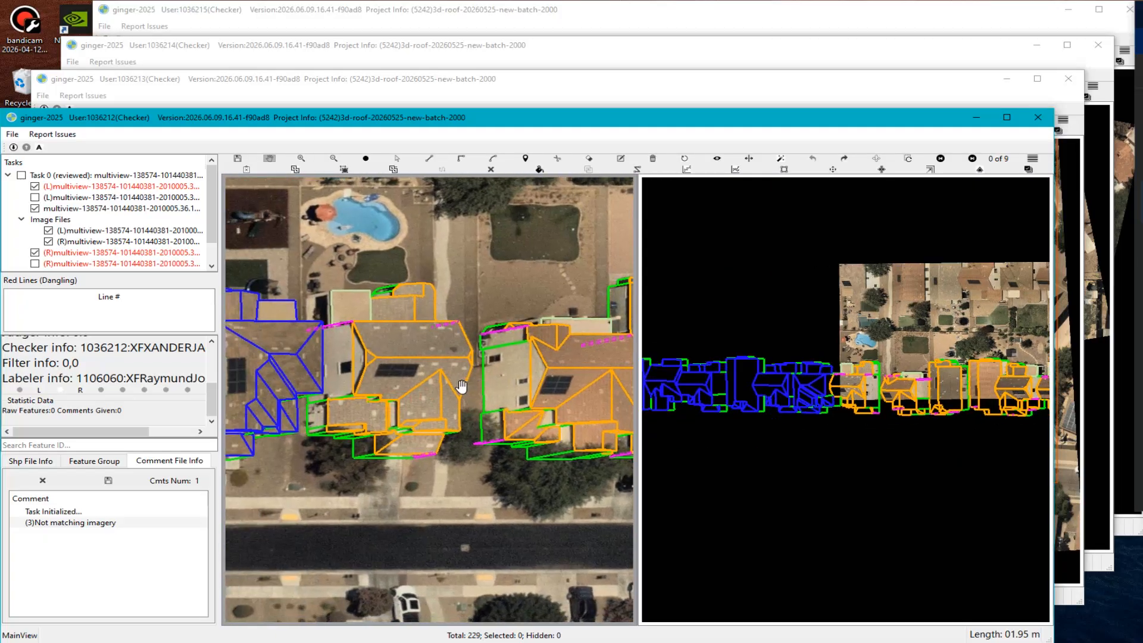
{"action": "scroll", "coordinate": [476, 430], "scroll_direction": "up", "scroll_amount": 3}
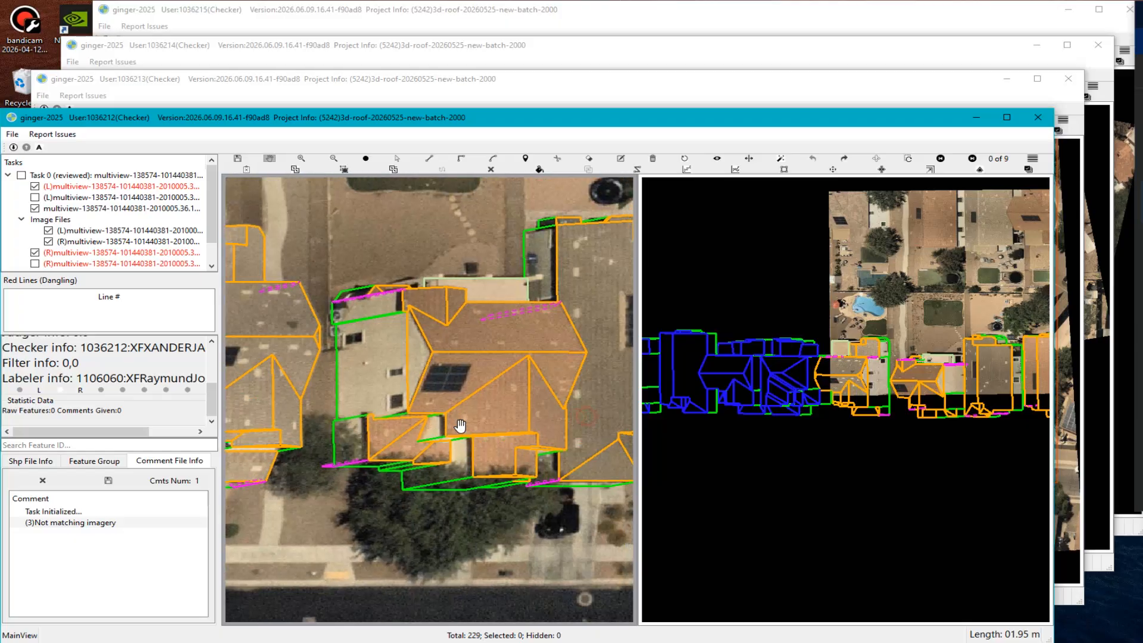
{"action": "scroll", "coordinate": [458, 429], "scroll_direction": "up", "scroll_amount": 3}
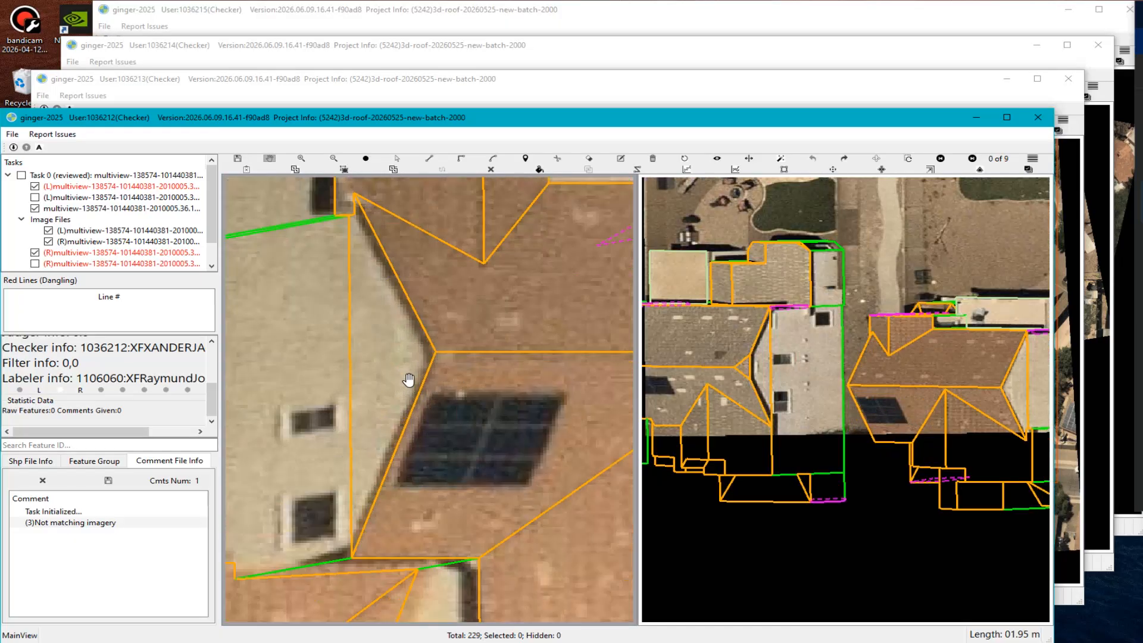
{"action": "scroll", "coordinate": [422, 387], "scroll_direction": "down", "scroll_amount": 2}
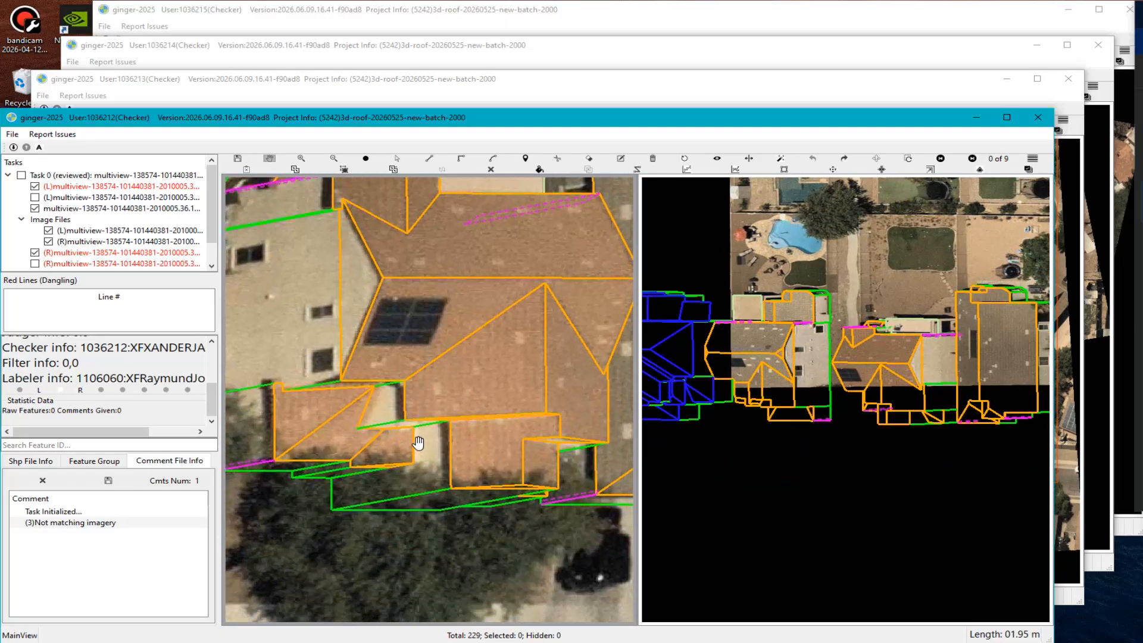
{"action": "left_click_drag", "start_coordinate": [461, 454], "coordinate": [393, 446]}
{"action": "scroll", "coordinate": [394, 444], "scroll_direction": "down", "scroll_amount": 2}
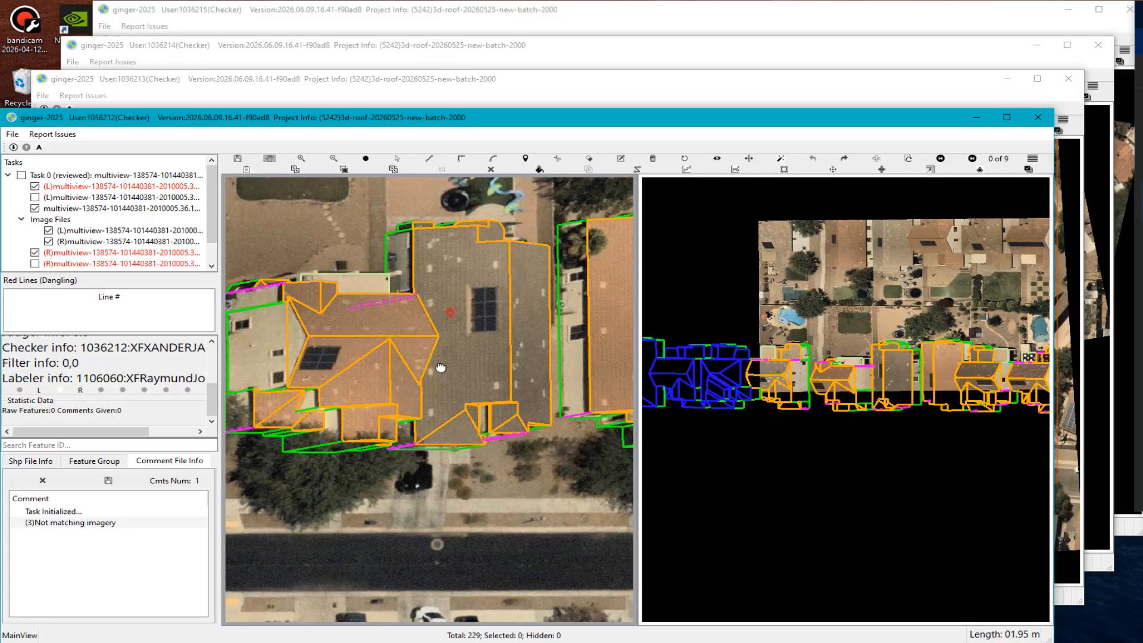
Check the outlines of the long gray and orange tiled roofs and the adjoining brown hipped house against the imagery.
{"action": "scroll", "coordinate": [441, 368], "scroll_direction": "up", "scroll_amount": 4}
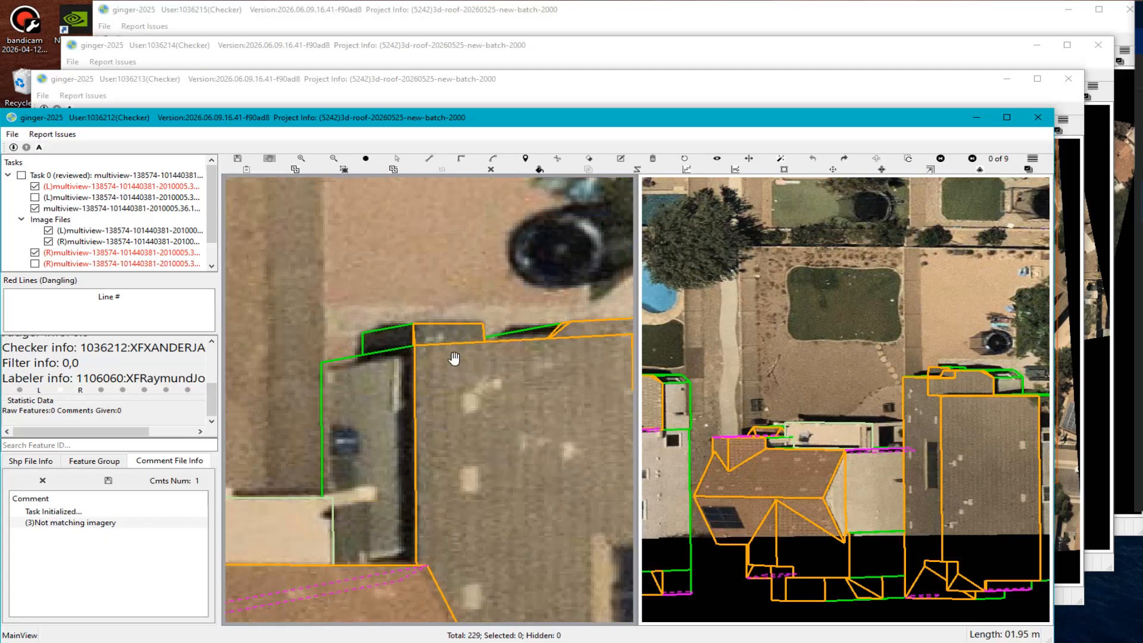
{"action": "scroll", "coordinate": [450, 373], "scroll_direction": "down", "scroll_amount": 3}
{"action": "scroll", "coordinate": [444, 377], "scroll_direction": "up", "scroll_amount": 2}
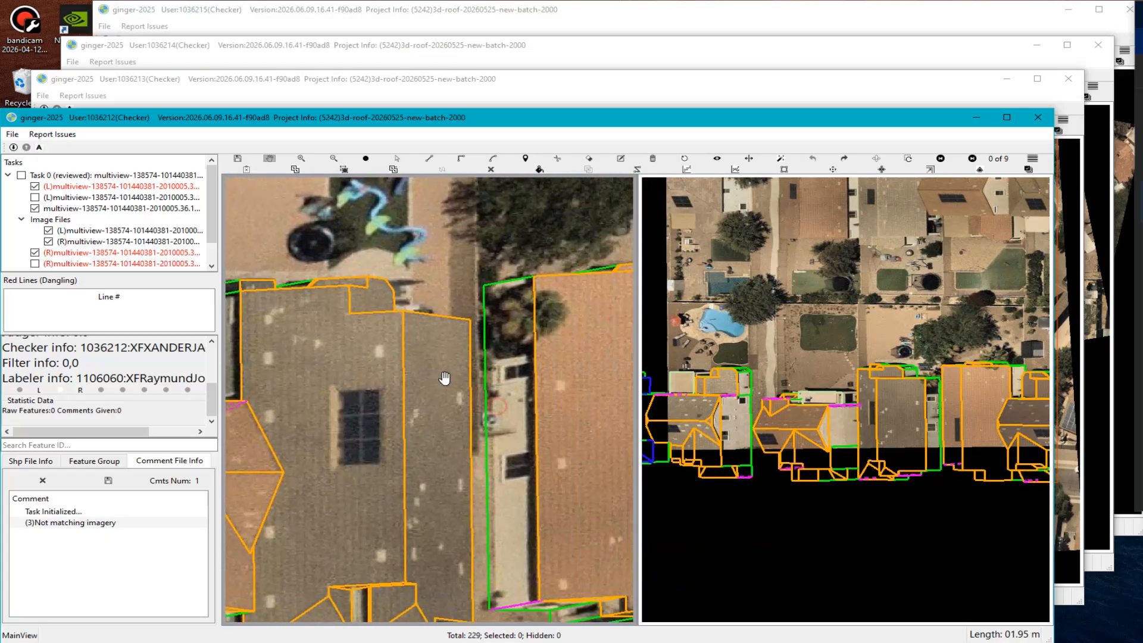
{"action": "scroll", "coordinate": [445, 378], "scroll_direction": "down", "scroll_amount": 2}
{"action": "scroll", "coordinate": [532, 404], "scroll_direction": "up", "scroll_amount": 2}
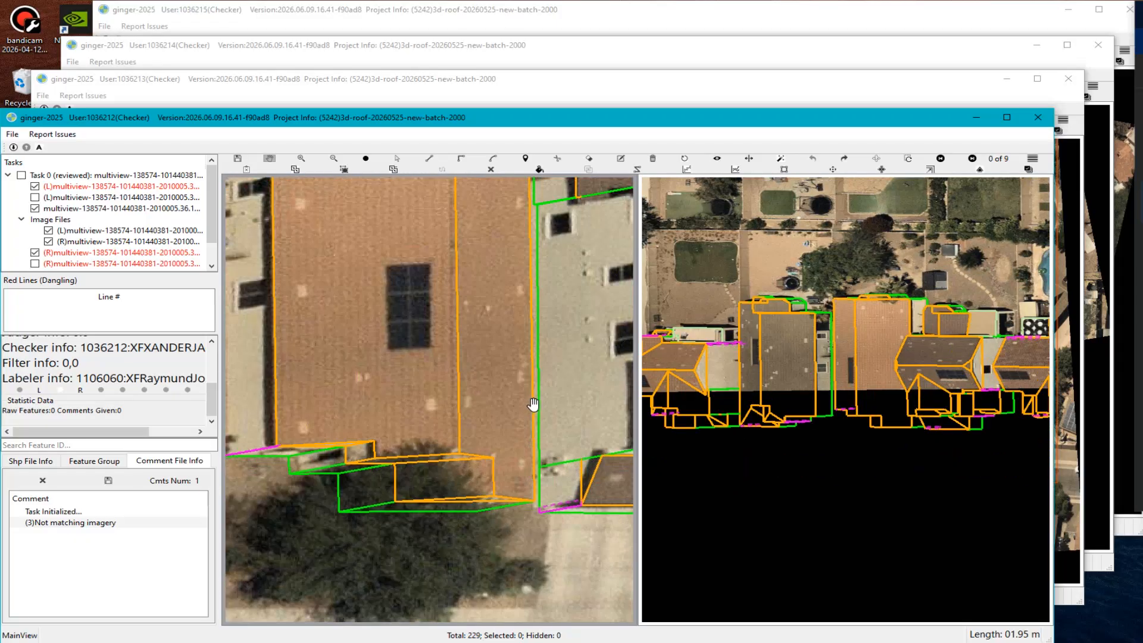
{"action": "scroll", "coordinate": [512, 403], "scroll_direction": "down", "scroll_amount": 2}
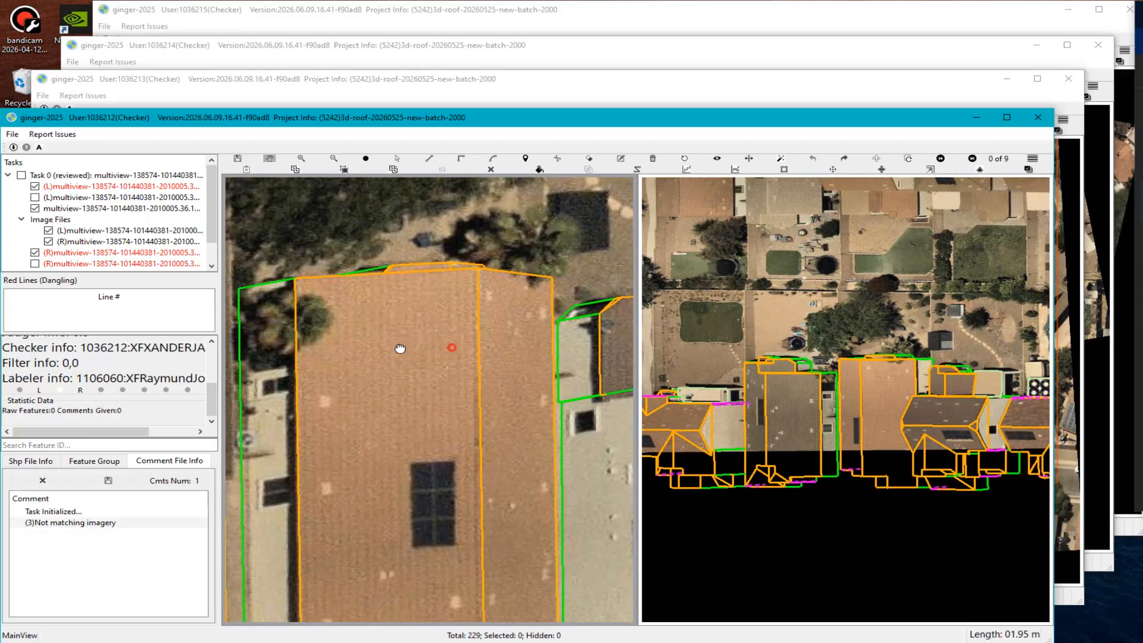
{"action": "scroll", "coordinate": [381, 331], "scroll_direction": "up", "scroll_amount": 2}
{"action": "scroll", "coordinate": [374, 327], "scroll_direction": "down", "scroll_amount": 2}
{"action": "scroll", "coordinate": [411, 340], "scroll_direction": "up", "scroll_amount": 2}
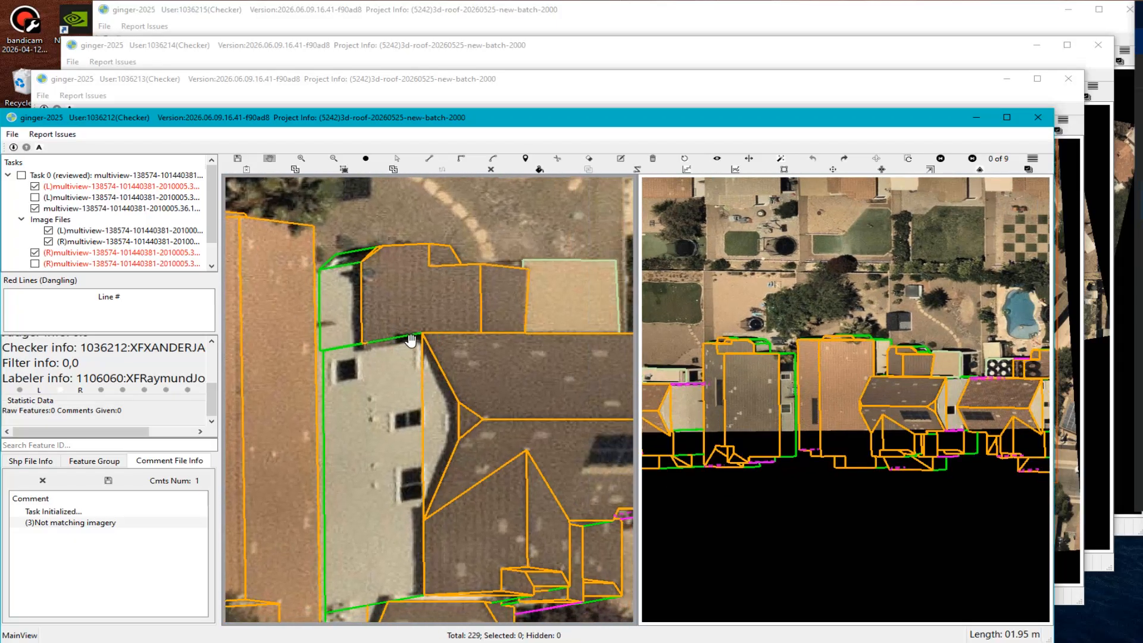
{"action": "scroll", "coordinate": [544, 424], "scroll_direction": "down", "scroll_amount": 2}
{"action": "scroll", "coordinate": [398, 493], "scroll_direction": "up", "scroll_amount": 2}
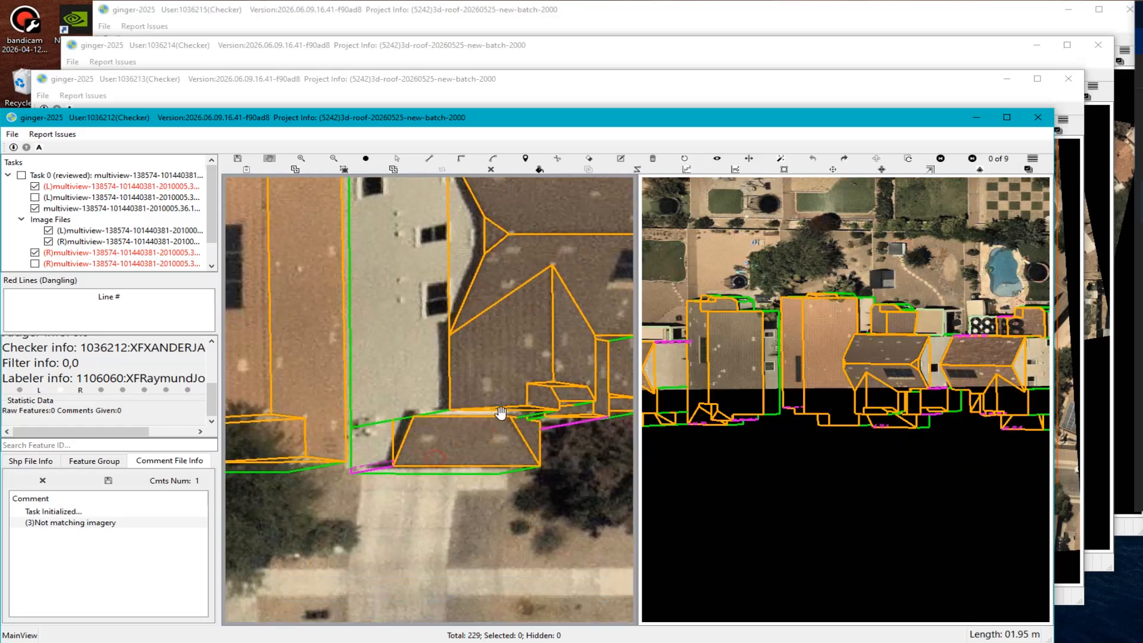
{"action": "scroll", "coordinate": [486, 451], "scroll_direction": "down", "scroll_amount": 2}
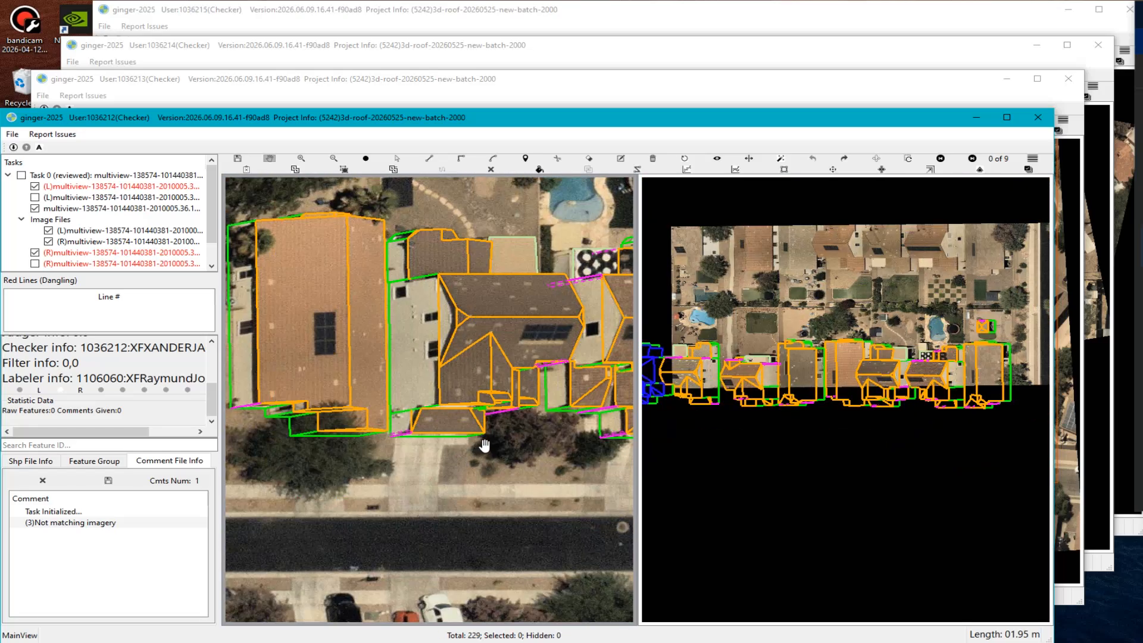
Check the paired brown solar-panel houses' hip ends and front extensions against the aerial imagery.
{"action": "left_click_drag", "start_coordinate": [516, 364], "coordinate": [424, 374]}
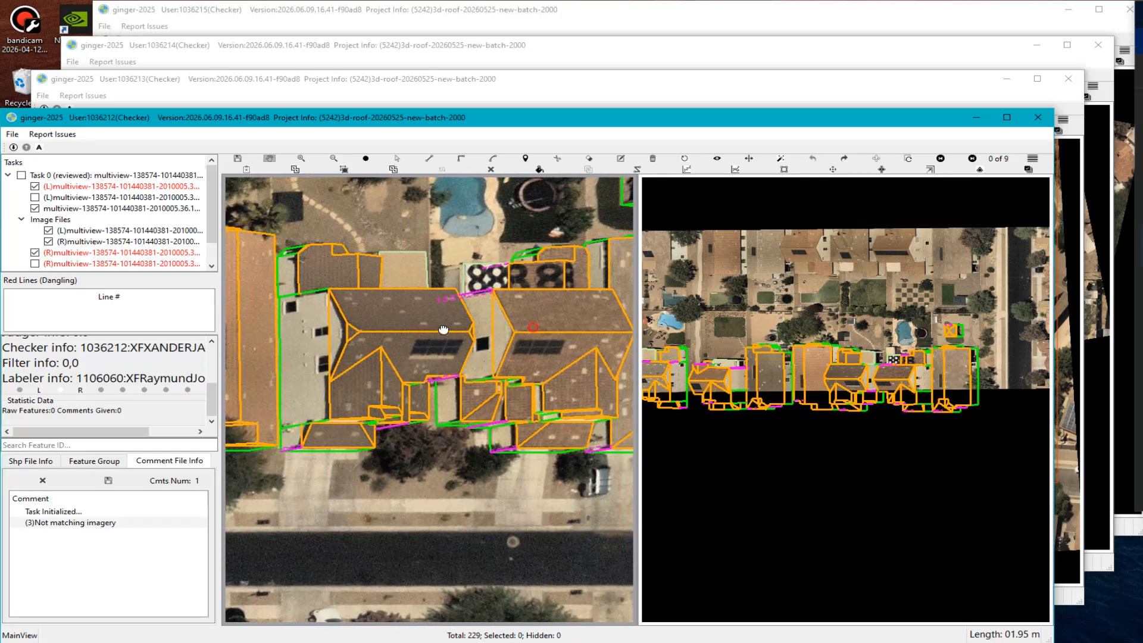
{"action": "left_click_drag", "start_coordinate": [507, 355], "coordinate": [409, 357]}
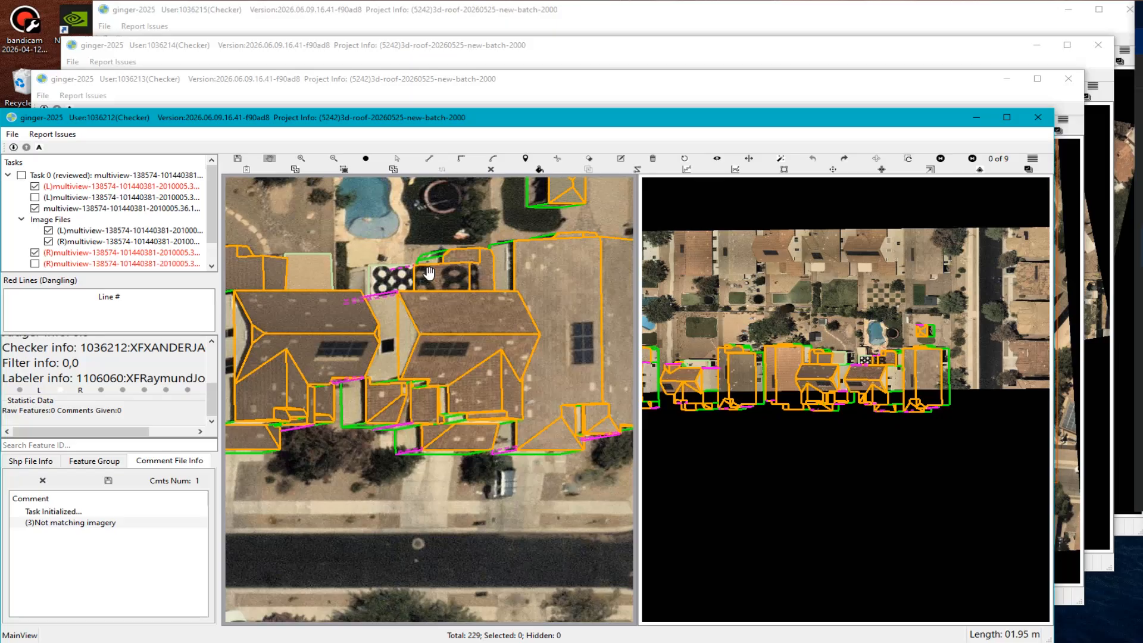
{"action": "scroll", "coordinate": [407, 380], "scroll_direction": "up", "scroll_amount": 2}
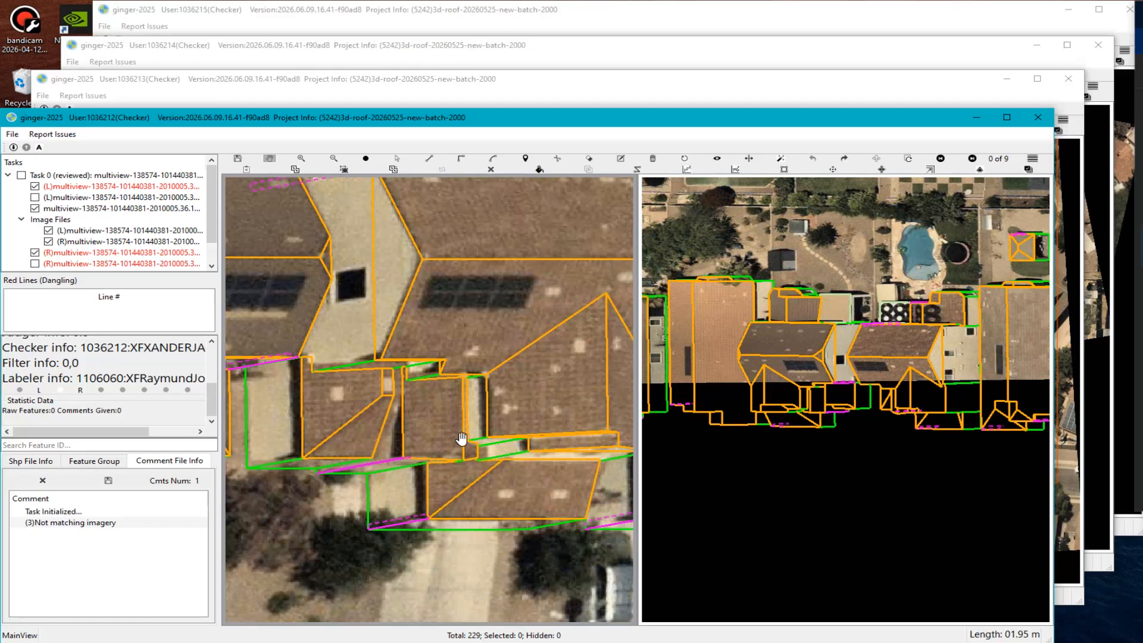
{"action": "left_click_drag", "start_coordinate": [500, 469], "coordinate": [417, 474]}
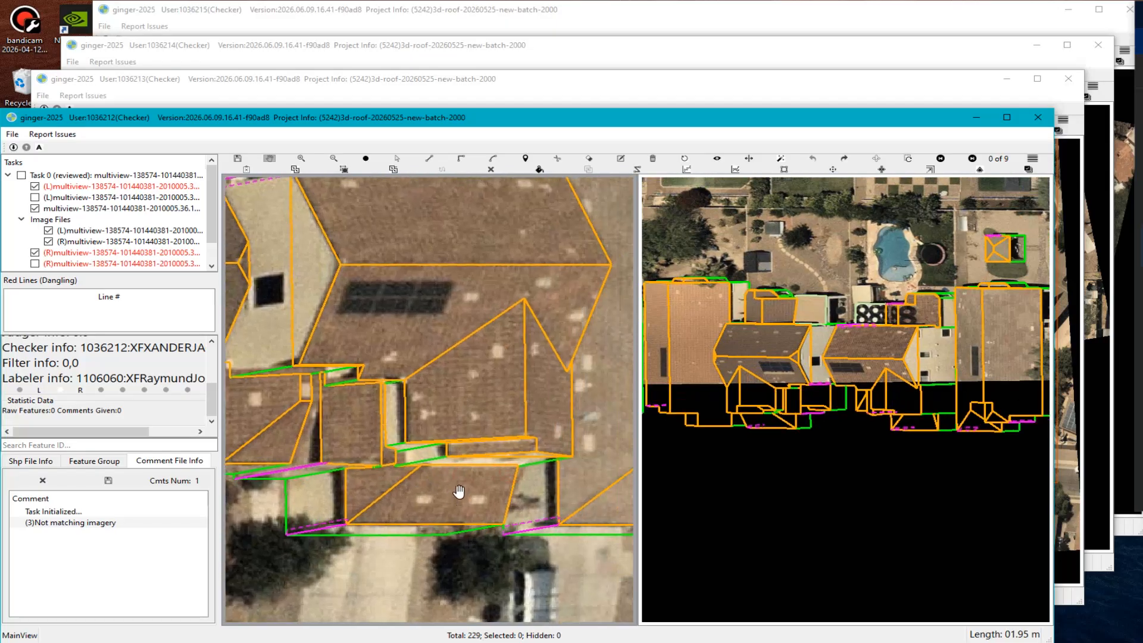
Enter move point mode and examine the corner house's roof outlines and the small detached backyard roof in both images.
{"action": "scroll", "coordinate": [457, 489], "scroll_direction": "down", "scroll_amount": 3}
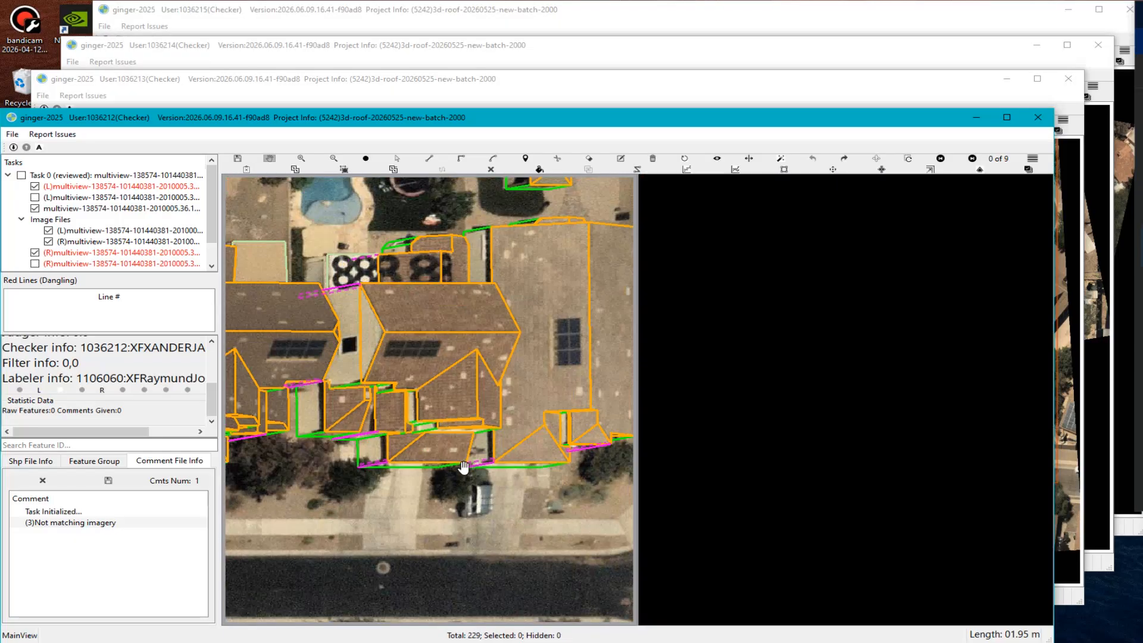
{"action": "scroll", "coordinate": [495, 439], "scroll_direction": "up", "scroll_amount": 3}
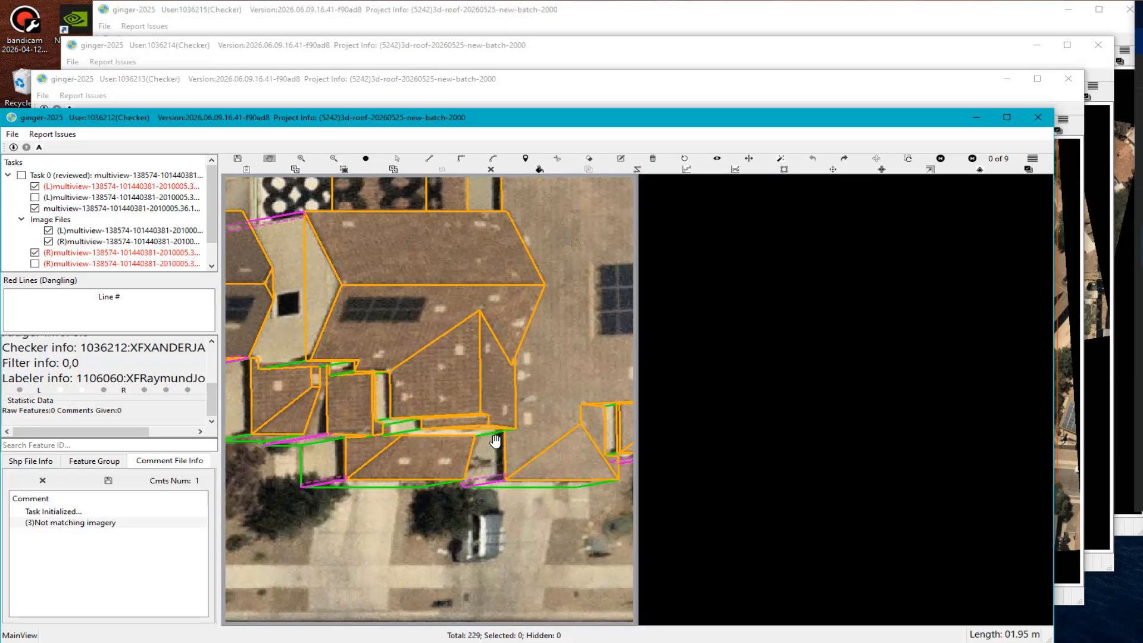
{"action": "key", "text": "m"}
{"action": "key", "text": "m"}
{"action": "key", "text": "m"}
{"action": "scroll", "coordinate": [529, 478], "scroll_direction": "down", "scroll_amount": 3}
{"action": "scroll", "coordinate": [464, 357], "scroll_direction": "up", "scroll_amount": 2}
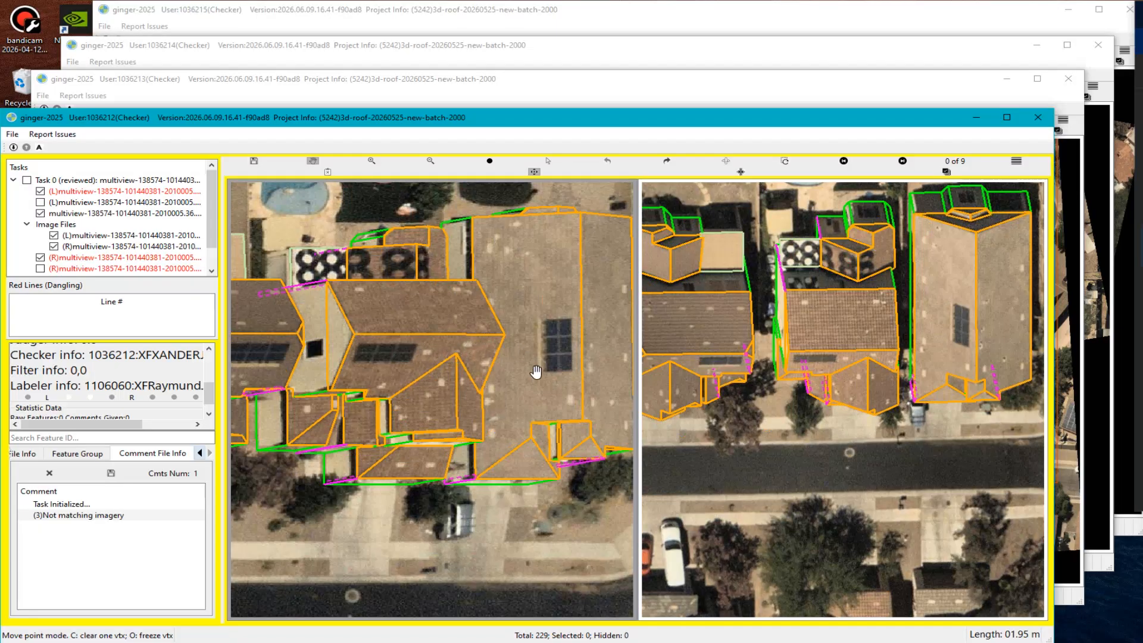
{"action": "left_click_drag", "start_coordinate": [536, 372], "coordinate": [474, 342]}
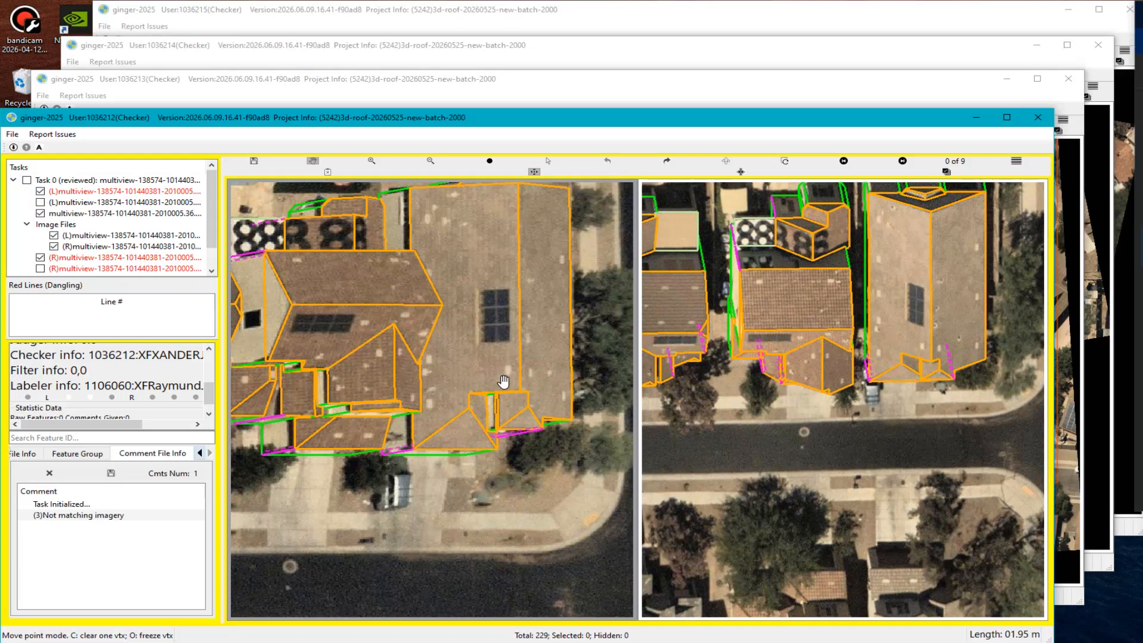
{"action": "left_click_drag", "start_coordinate": [508, 292], "coordinate": [513, 480]}
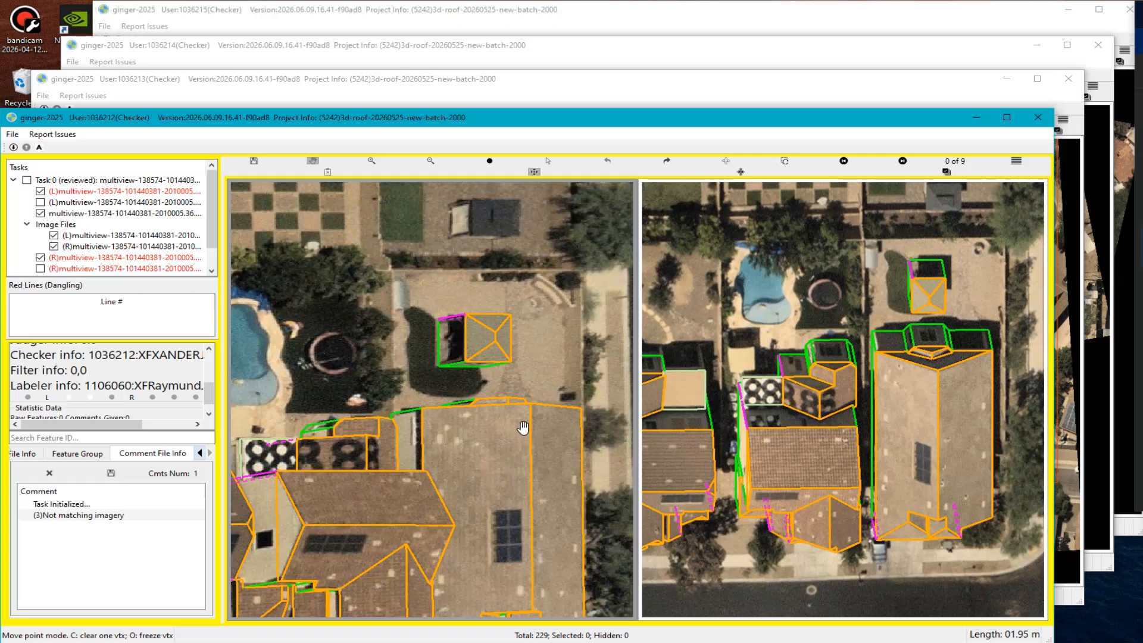
Examine the rear roof edges of the corner house and its neighbour with the circular shade pattern for alignment with the imagery.
{"action": "scroll", "coordinate": [968, 348], "scroll_direction": "up", "scroll_amount": 3}
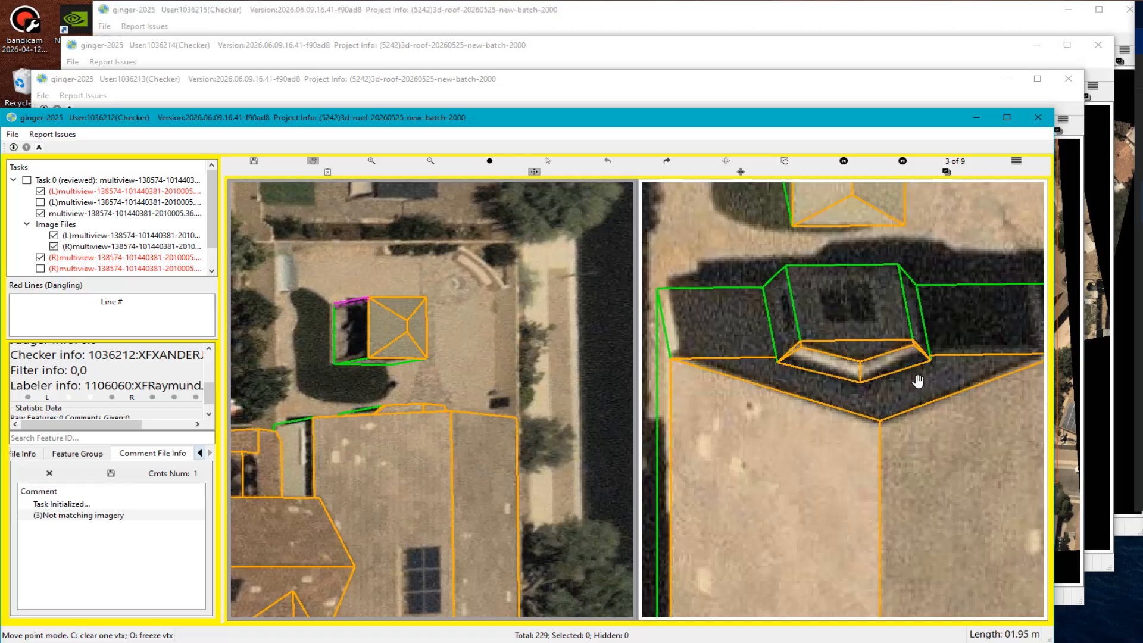
{"action": "scroll", "coordinate": [917, 381], "scroll_direction": "down", "scroll_amount": 2}
{"action": "scroll", "coordinate": [862, 390], "scroll_direction": "up", "scroll_amount": 1}
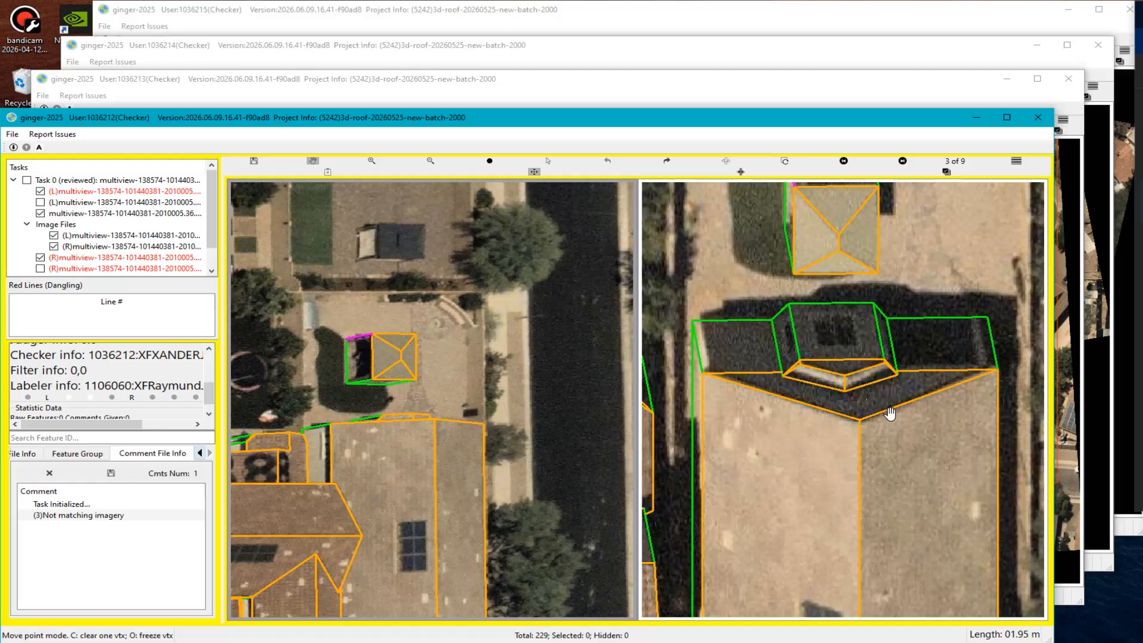
{"action": "scroll", "coordinate": [885, 418], "scroll_direction": "down", "scroll_amount": 3}
{"action": "scroll", "coordinate": [899, 405], "scroll_direction": "up", "scroll_amount": 2}
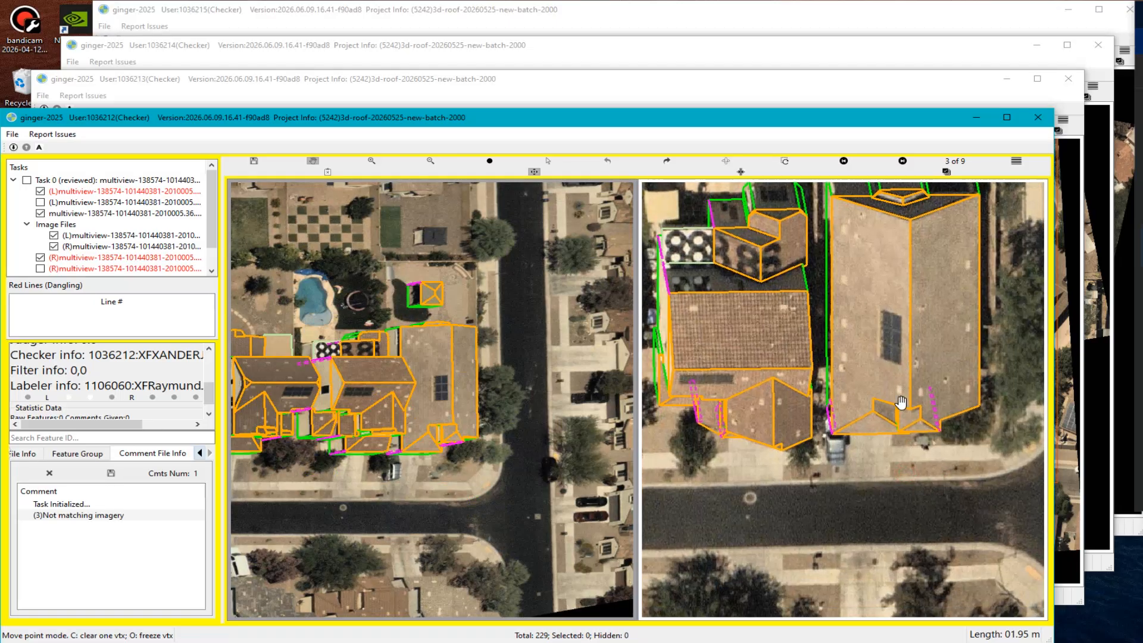
{"action": "scroll", "coordinate": [817, 364], "scroll_direction": "up", "scroll_amount": 3}
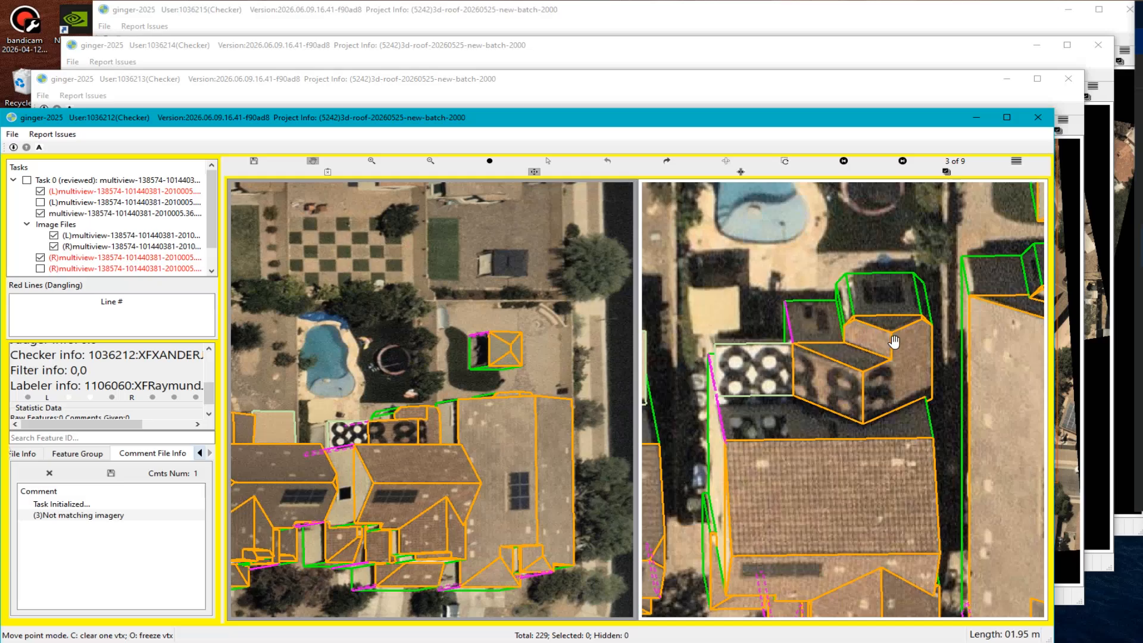
{"action": "scroll", "coordinate": [834, 417], "scroll_direction": "down", "scroll_amount": 2}
{"action": "scroll", "coordinate": [875, 345], "scroll_direction": "up", "scroll_amount": 2}
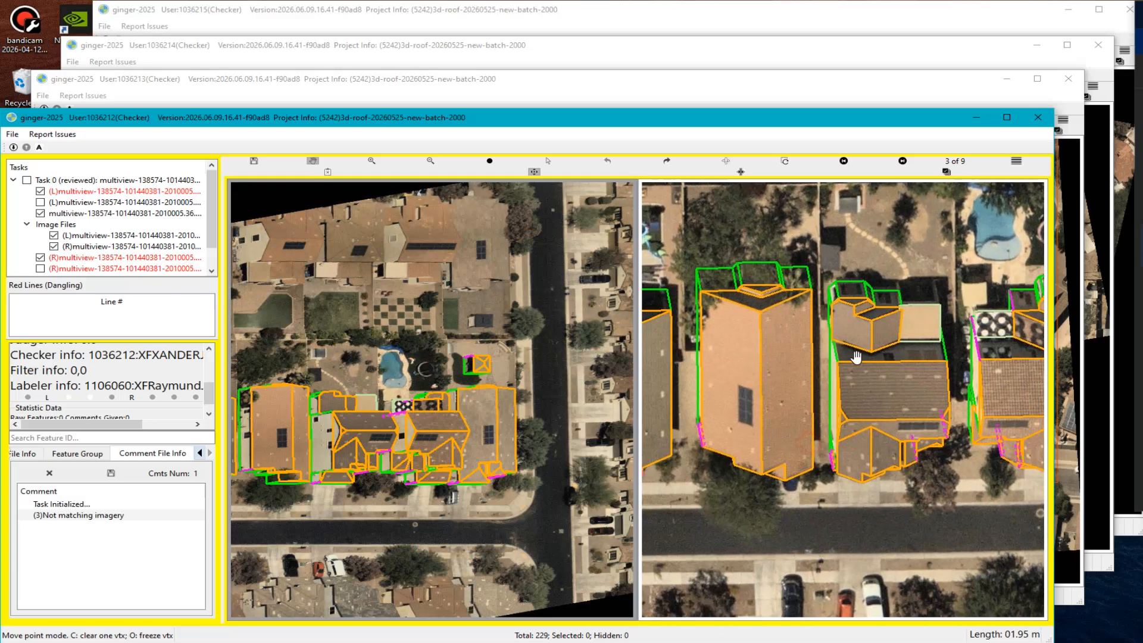
Compare the roof outlines of the orange-roofed house and the adjacent grey-roofed house with the imagery, toggling line visibility.
{"action": "left_click_drag", "start_coordinate": [839, 396], "coordinate": [900, 407]}
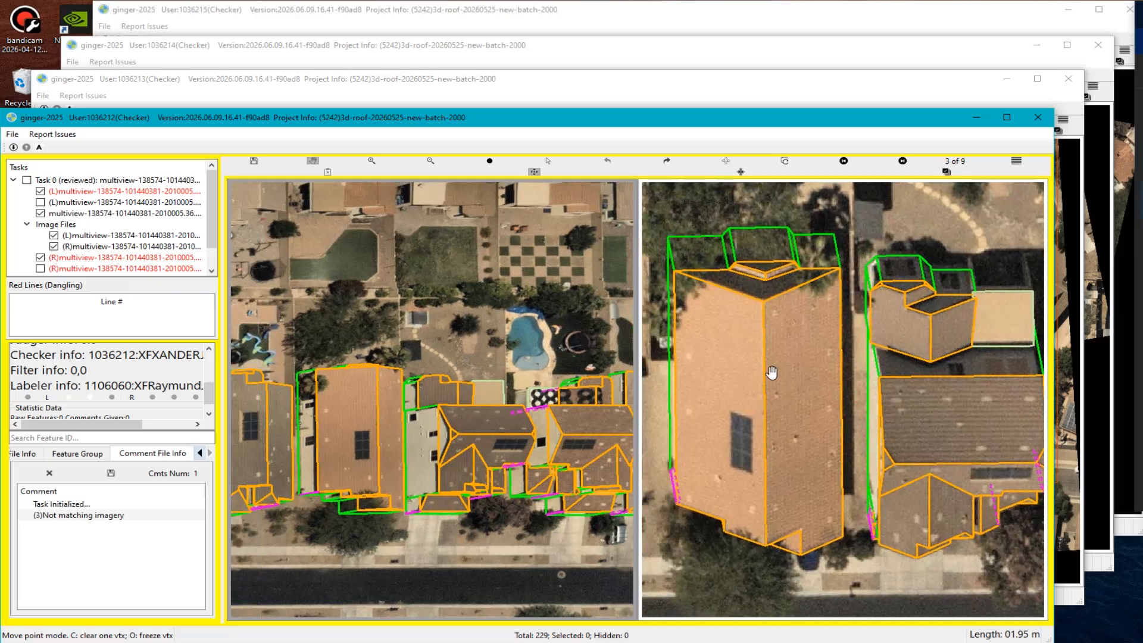
{"action": "left_click_drag", "start_coordinate": [774, 373], "coordinate": [851, 393]}
{"action": "key", "text": "h"}
{"action": "key", "text": "h"}
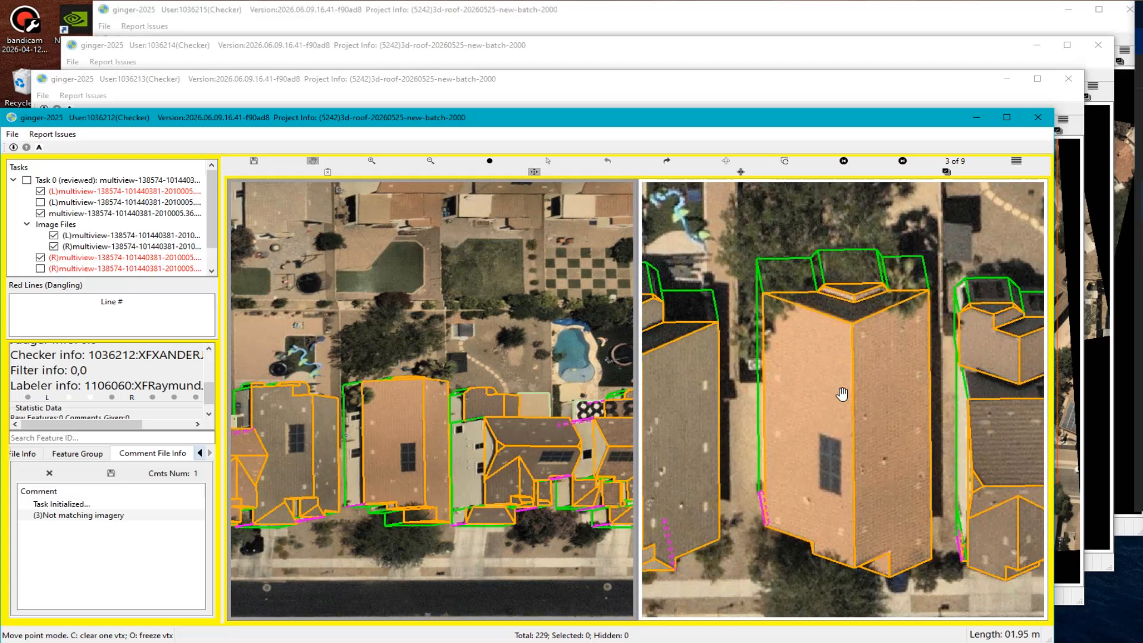
{"action": "left_click_drag", "start_coordinate": [720, 404], "coordinate": [924, 420]}
{"action": "key", "text": "h"}
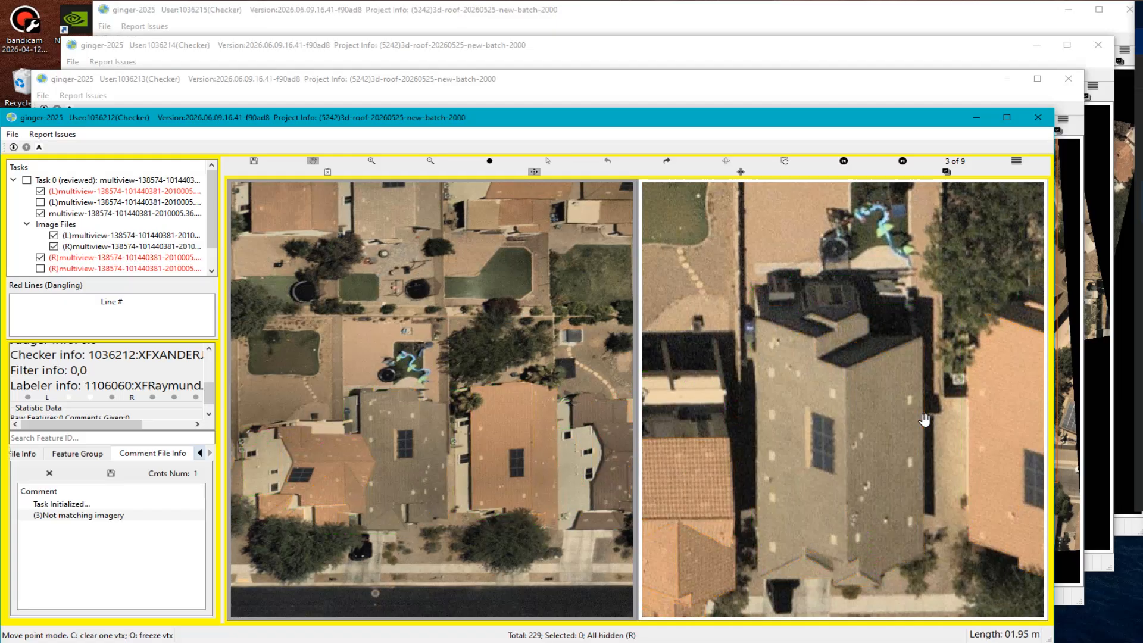
{"action": "key", "text": "h"}
{"action": "key", "text": "h"}
{"action": "key", "text": "h"}
{"action": "scroll", "coordinate": [769, 278], "scroll_direction": "up", "scroll_amount": 1}
{"action": "scroll", "coordinate": [768, 278], "scroll_direction": "down", "scroll_amount": 2}
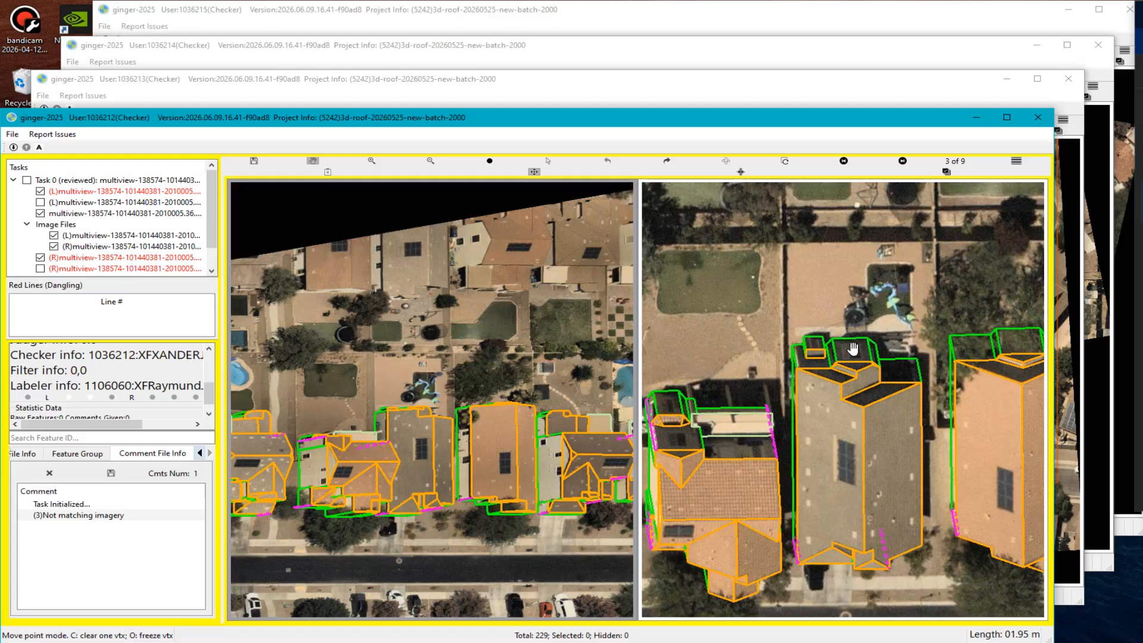
Check the tiled-roof house and its white patio cover with the outlines hidden and shown, up close.
{"action": "left_click_drag", "start_coordinate": [830, 542], "coordinate": [918, 405]}
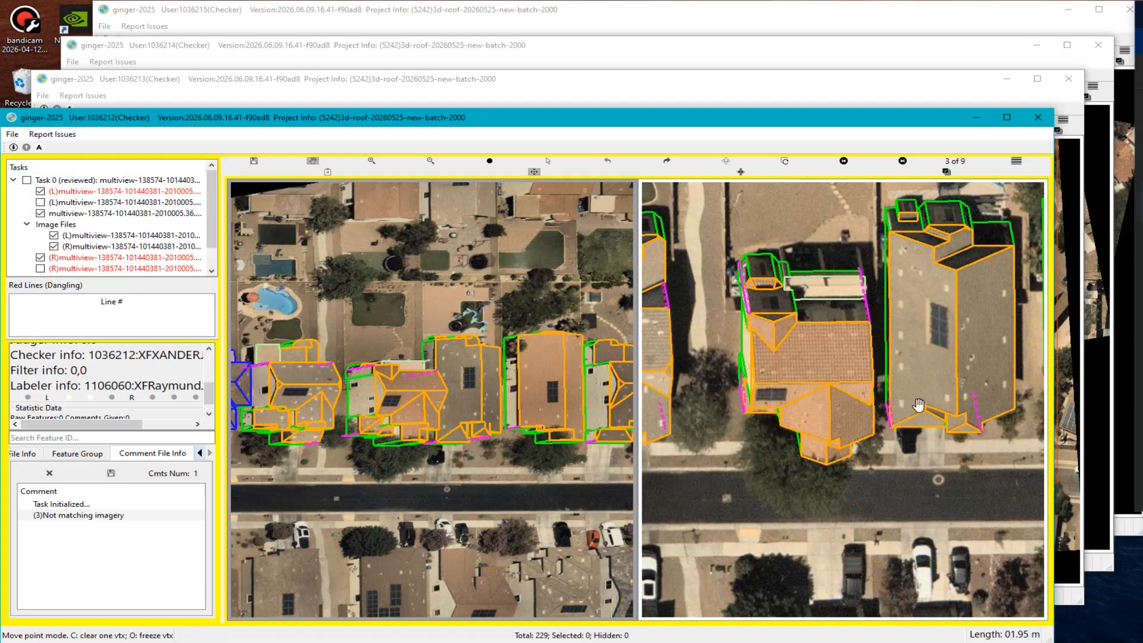
{"action": "left_click_drag", "start_coordinate": [817, 361], "coordinate": [856, 382]}
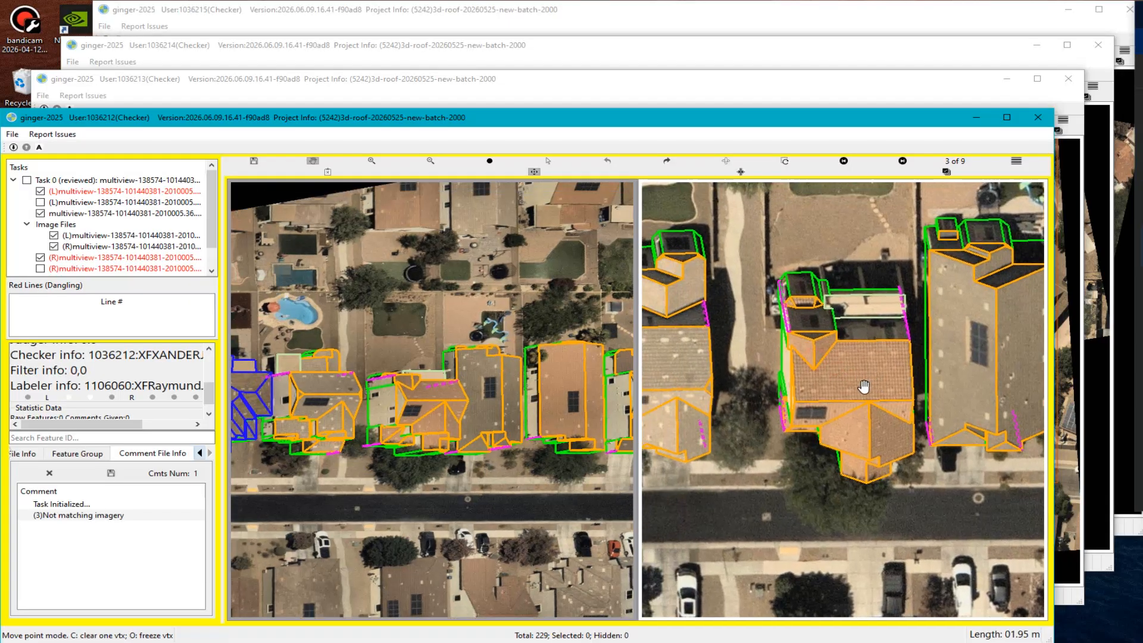
{"action": "key", "text": "h"}
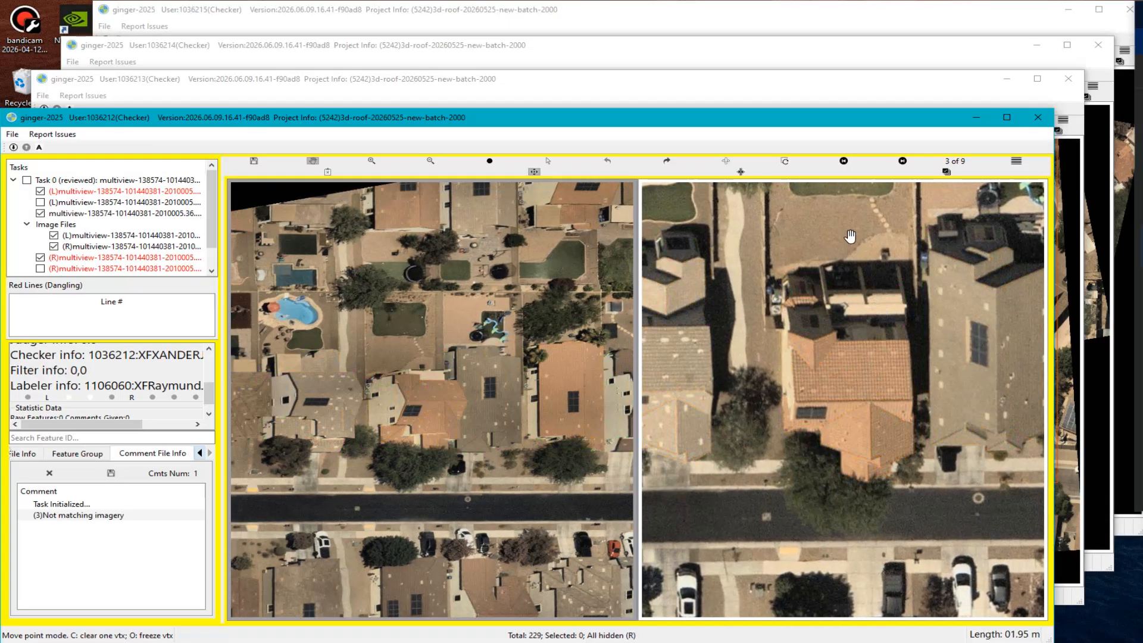
{"action": "key", "text": "h"}
{"action": "scroll", "coordinate": [849, 236], "scroll_direction": "up", "scroll_amount": 6}
{"action": "scroll", "coordinate": [913, 357], "scroll_direction": "down", "scroll_amount": 3}
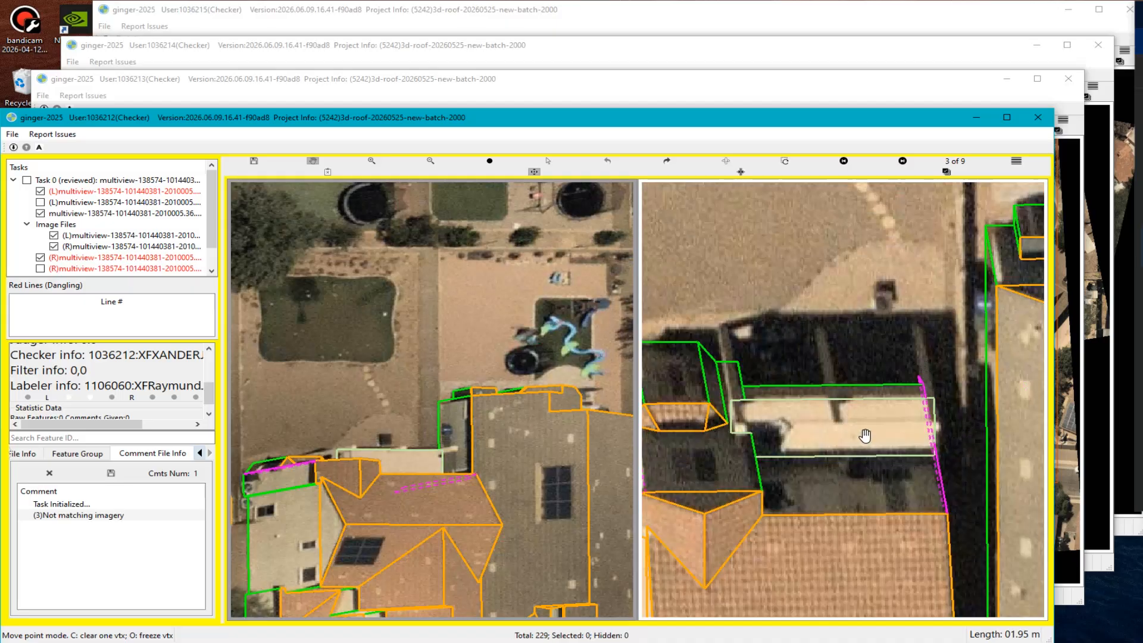
{"action": "scroll", "coordinate": [865, 435], "scroll_direction": "down", "scroll_amount": 5}
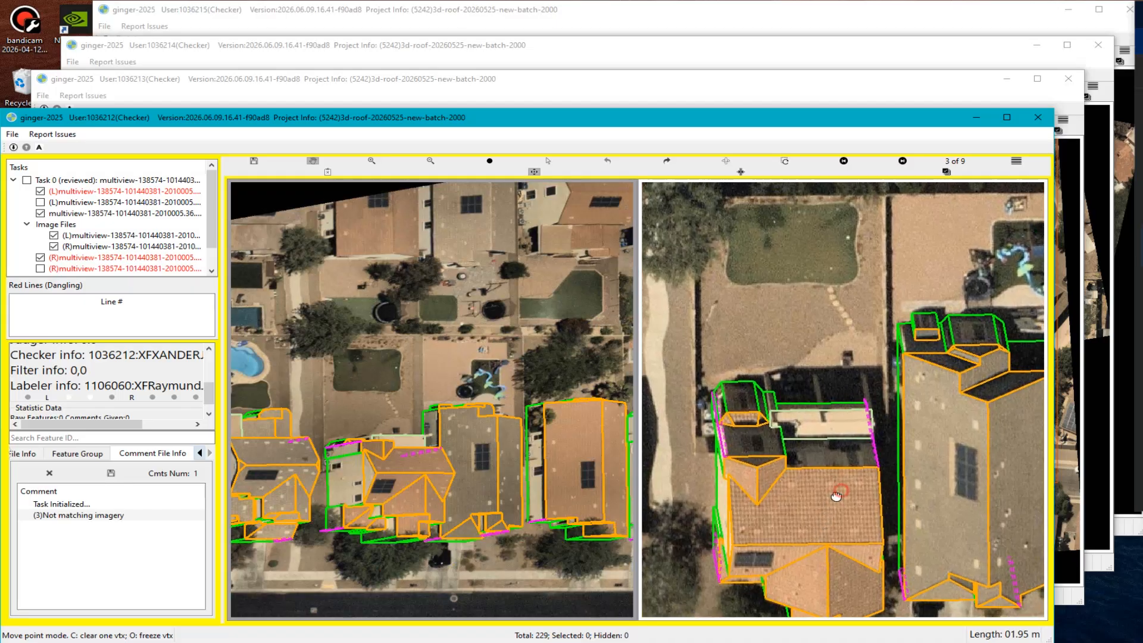
{"action": "left_click_drag", "start_coordinate": [837, 495], "coordinate": [933, 417]}
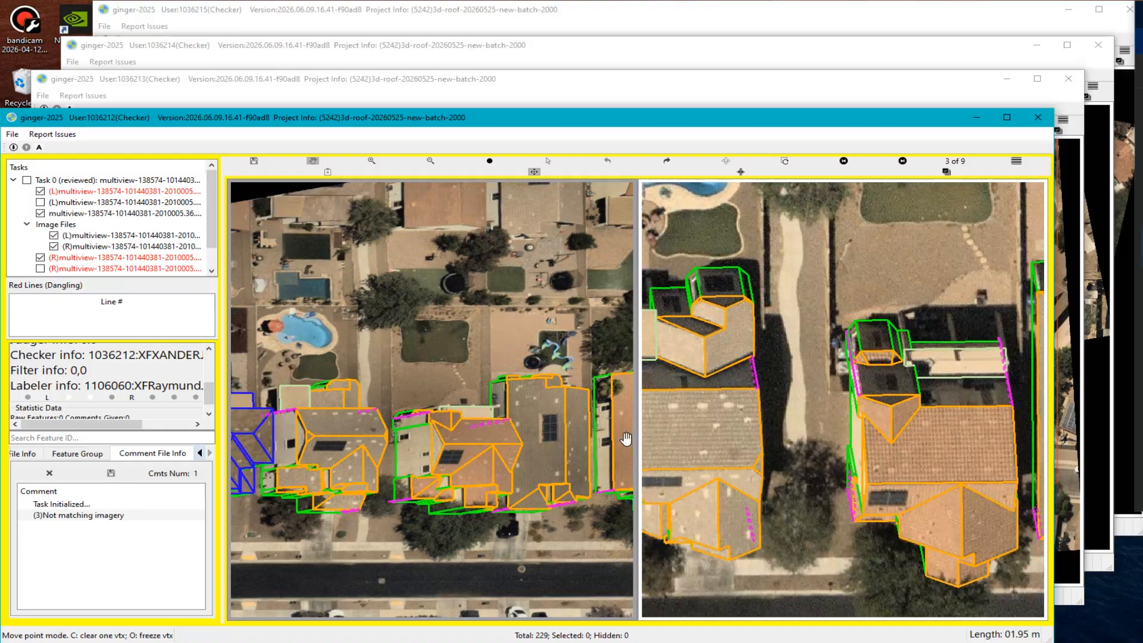
Leave move point mode and swap the left and right images.
{"action": "left_click", "coordinate": [783, 164]}
{"action": "scroll", "coordinate": [388, 433], "scroll_direction": "up", "scroll_amount": 5}
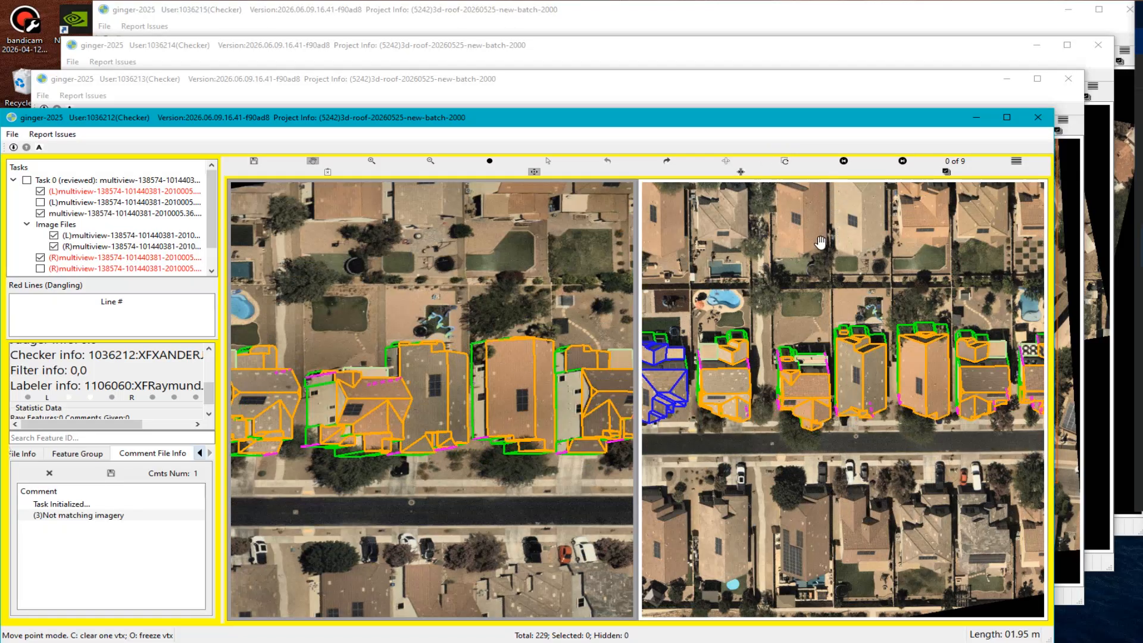
{"action": "key", "text": "Escape"}
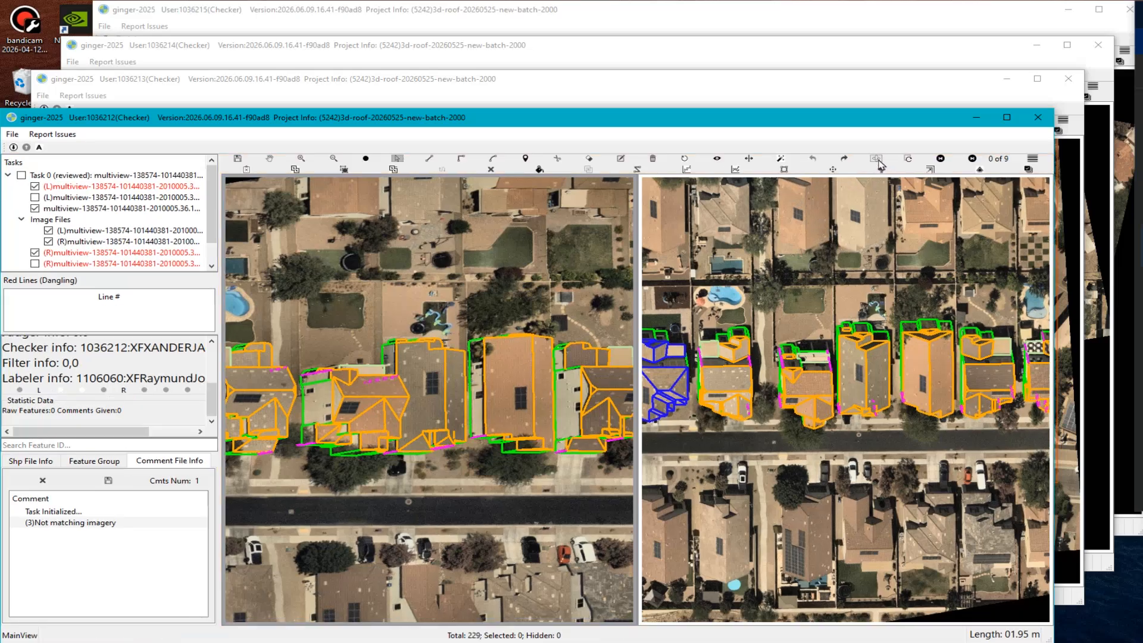
{"action": "left_click", "coordinate": [875, 158]}
{"action": "scroll", "coordinate": [447, 433], "scroll_direction": "up", "scroll_amount": 5}
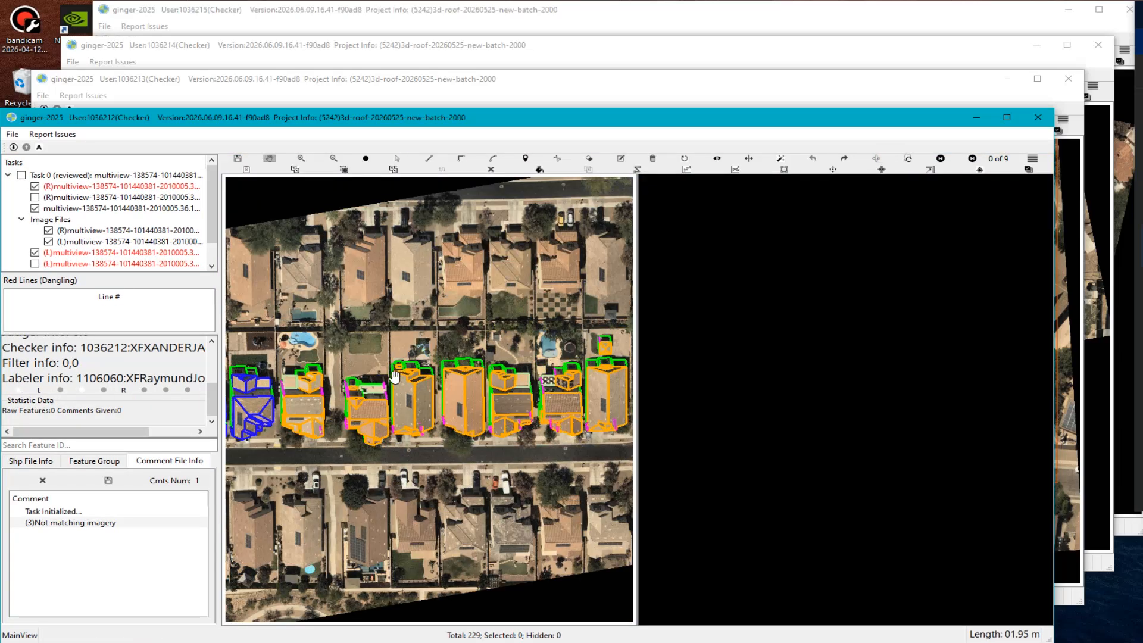
Examine the roof outlines from the blue-outlined house and the pool house along to the tiled-roof house.
{"action": "scroll", "coordinate": [442, 407], "scroll_direction": "up", "scroll_amount": 2}
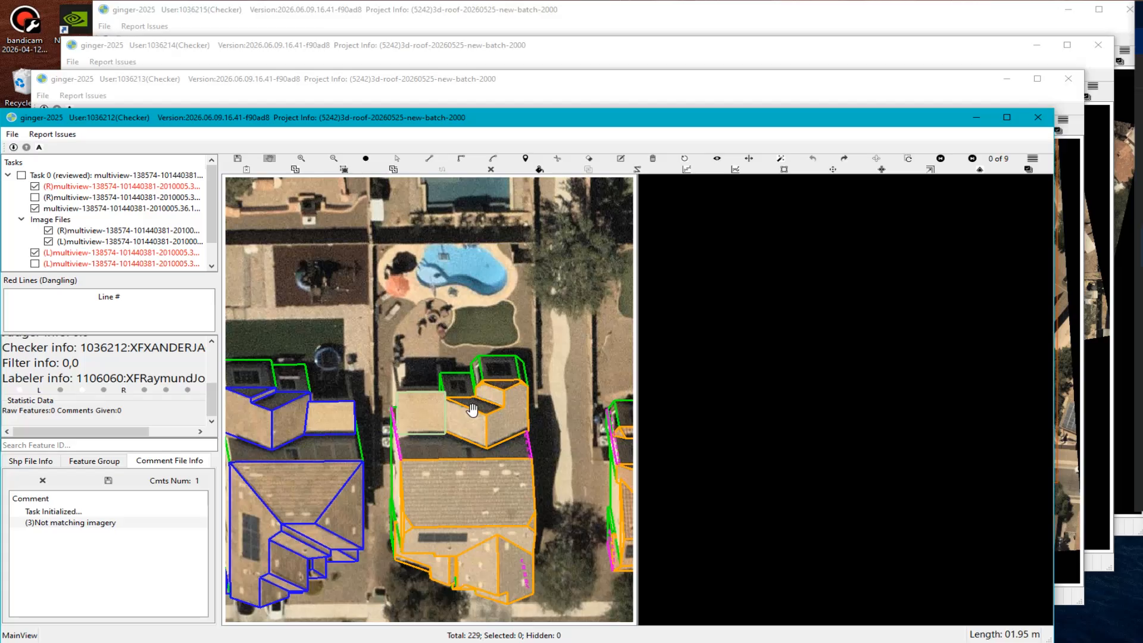
{"action": "scroll", "coordinate": [499, 434], "scroll_direction": "down", "scroll_amount": 2}
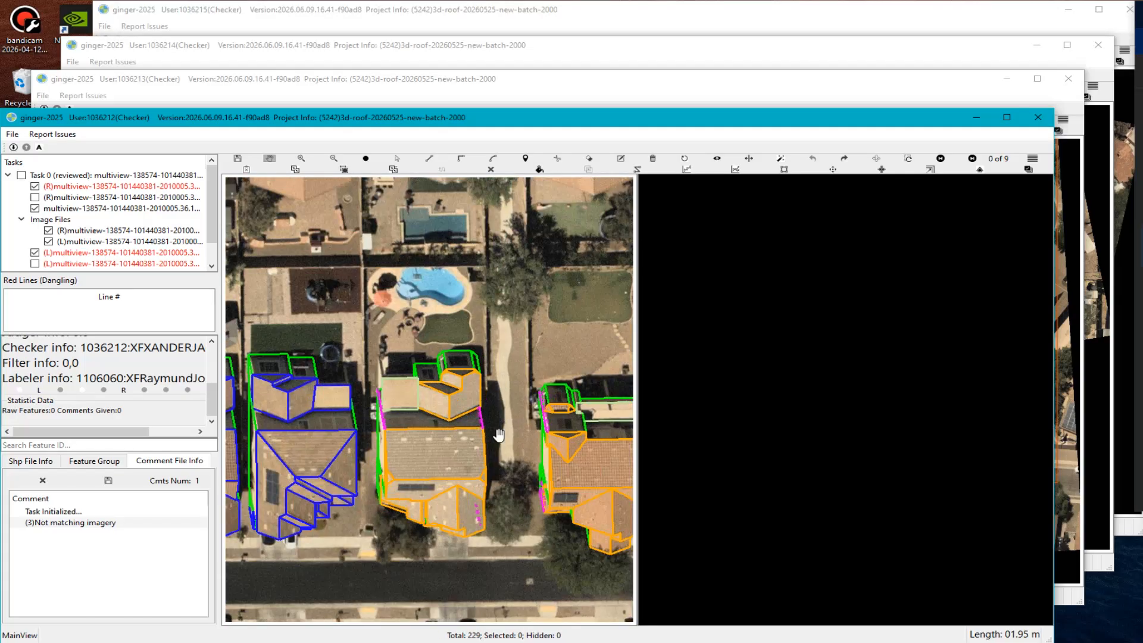
{"action": "left_click_drag", "start_coordinate": [625, 469], "coordinate": [551, 450]}
{"action": "middle_click_drag", "start_coordinate": [518, 426], "coordinate": [544, 434]}
{"action": "scroll", "coordinate": [544, 434], "scroll_direction": "down", "scroll_amount": 3}
{"action": "key", "text": "space"}
{"action": "scroll", "coordinate": [472, 390], "scroll_direction": "up", "scroll_amount": 8}
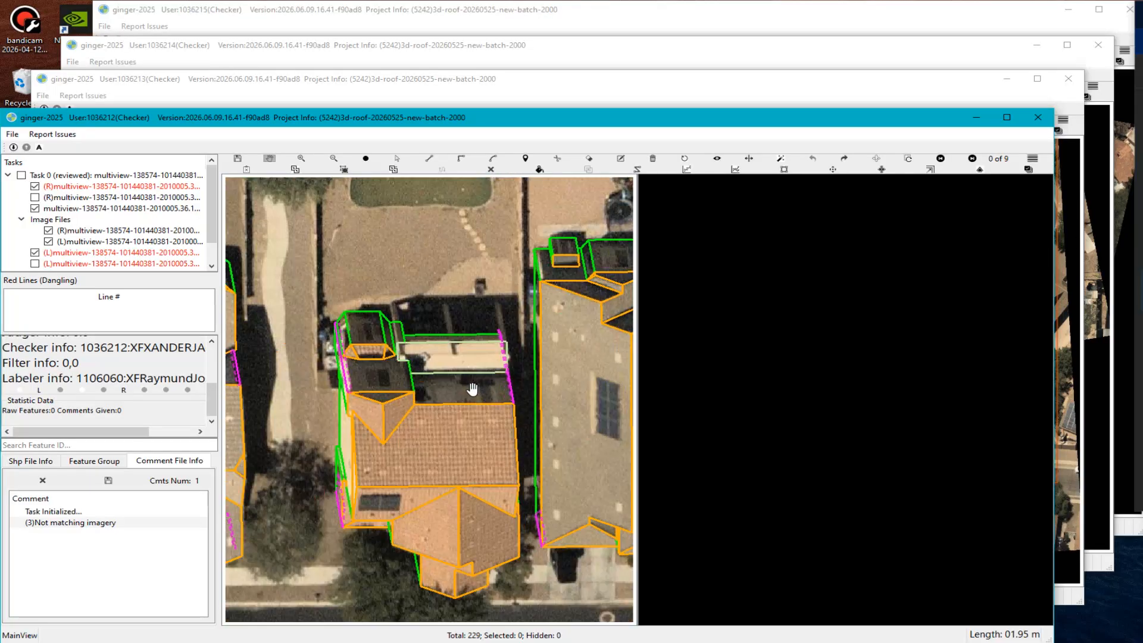
Examine close up the tiled-roof house's small rear roof section and the edges of its white patio cover.
{"action": "scroll", "coordinate": [324, 298], "scroll_direction": "up", "scroll_amount": 3}
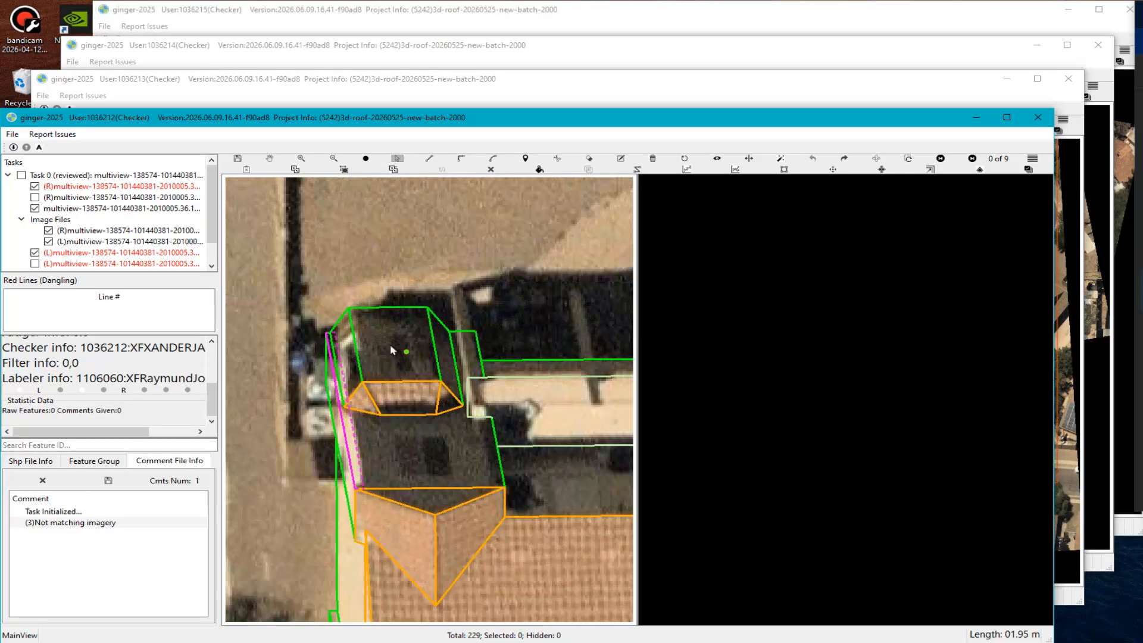
{"action": "scroll", "coordinate": [441, 380], "scroll_direction": "down", "scroll_amount": 4}
{"action": "middle_click_drag", "start_coordinate": [441, 381], "coordinate": [366, 389]}
{"action": "scroll", "coordinate": [438, 390], "scroll_direction": "up", "scroll_amount": 4}
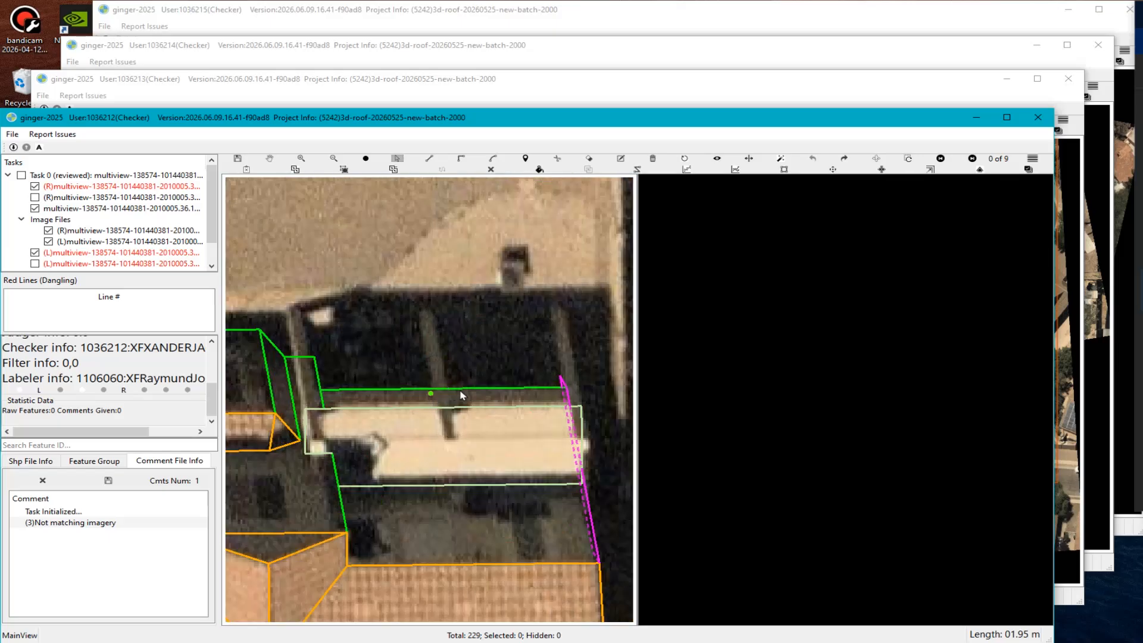
{"action": "scroll", "coordinate": [418, 415], "scroll_direction": "down", "scroll_amount": 3}
{"action": "scroll", "coordinate": [428, 405], "scroll_direction": "down", "scroll_amount": 3}
{"action": "middle_click_drag", "start_coordinate": [438, 427], "coordinate": [304, 438]}
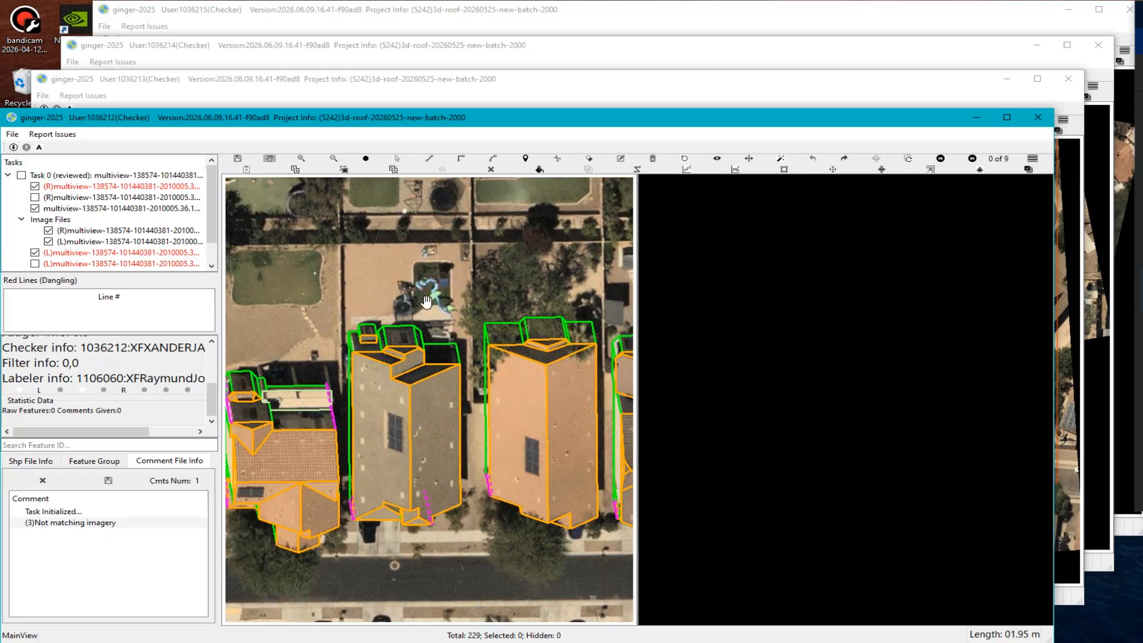
Examine the remaining roof outlines along the row, from the grey-roofed house to the corner house.
{"action": "scroll", "coordinate": [458, 370], "scroll_direction": "up", "scroll_amount": 2}
{"action": "left_click_drag", "start_coordinate": [406, 399], "coordinate": [448, 378]}
{"action": "scroll", "coordinate": [448, 378], "scroll_direction": "down", "scroll_amount": 4}
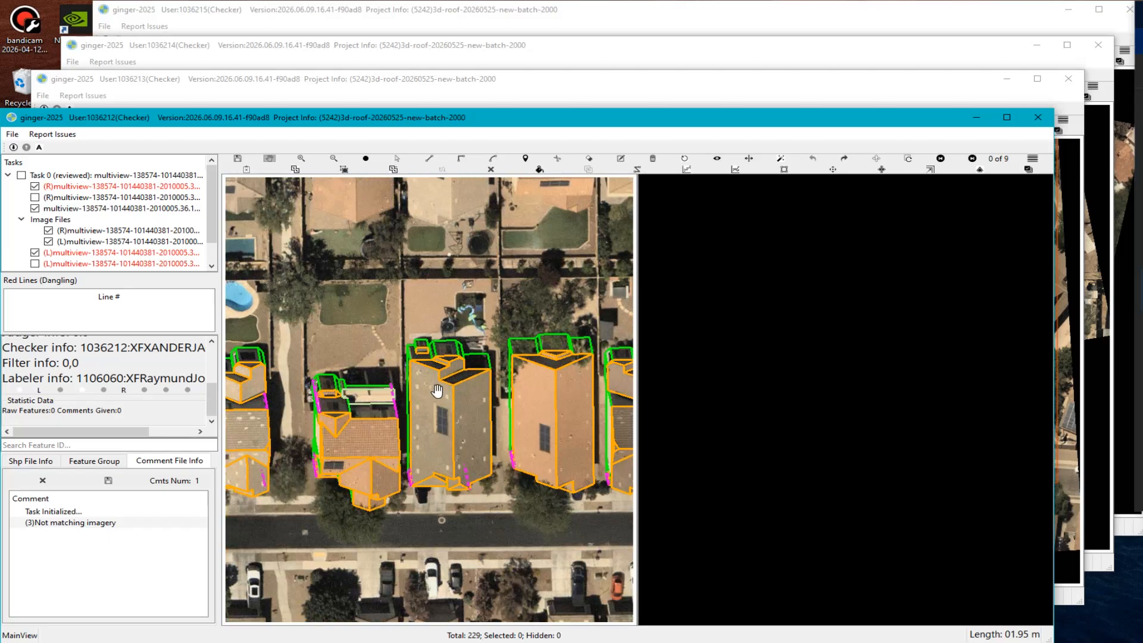
{"action": "left_click_drag", "start_coordinate": [589, 391], "coordinate": [362, 394]}
{"action": "scroll", "coordinate": [395, 387], "scroll_direction": "up", "scroll_amount": 2}
{"action": "left_click_drag", "start_coordinate": [490, 400], "coordinate": [356, 391]}
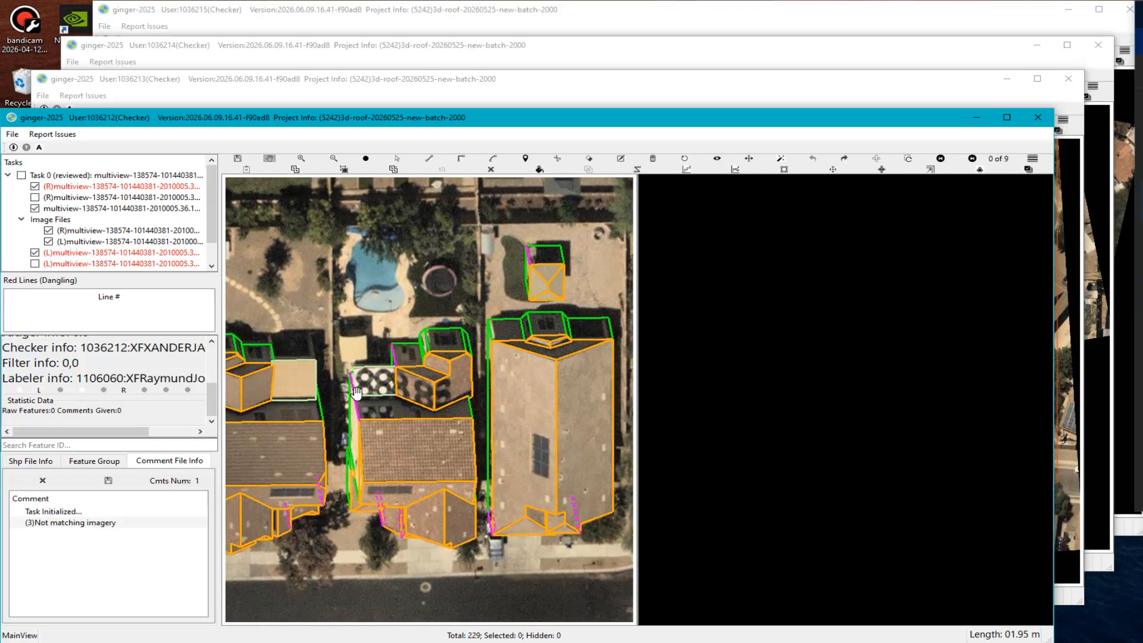
{"action": "scroll", "coordinate": [382, 405], "scroll_direction": "down", "scroll_amount": 4}
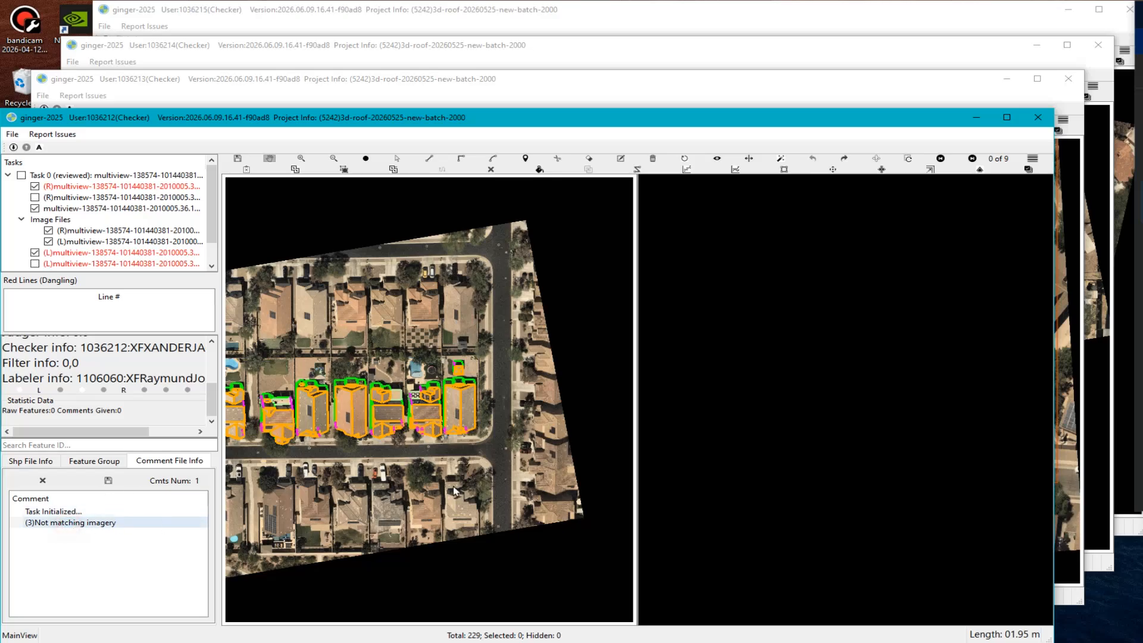
Go to the "(3)Not matching imagery" comment and examine the flagged front roof of the corner house in both images.
{"action": "scroll", "coordinate": [481, 474], "scroll_direction": "down", "scroll_amount": 4}
{"action": "scroll", "coordinate": [433, 367], "scroll_direction": "up", "scroll_amount": 1}
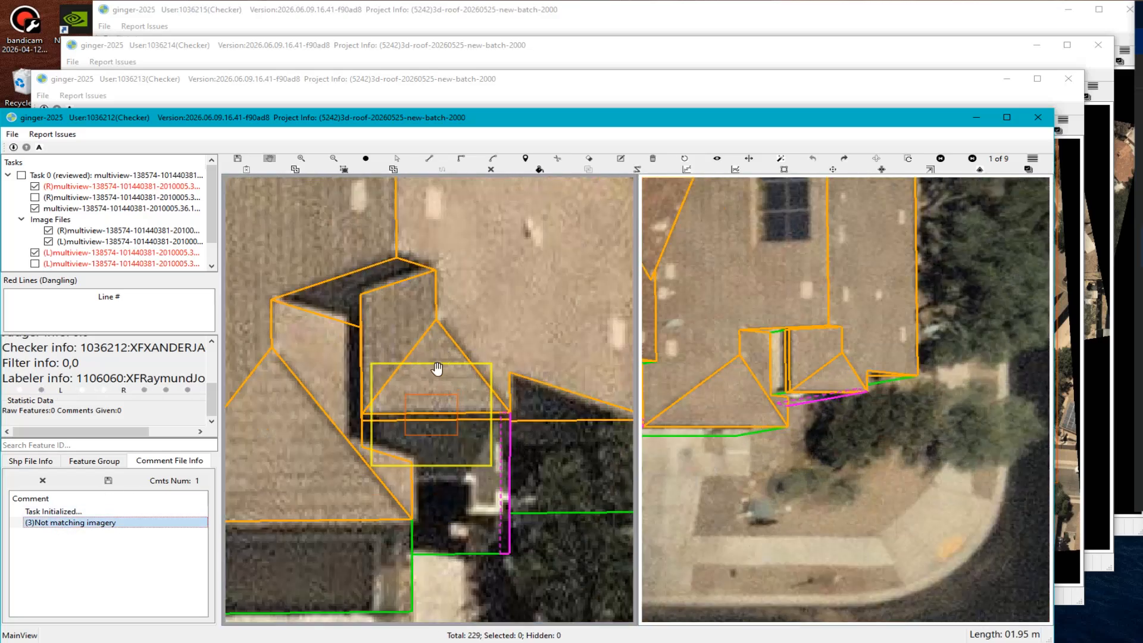
{"action": "left_click_drag", "start_coordinate": [411, 379], "coordinate": [511, 375]}
{"action": "left_click_drag", "start_coordinate": [438, 370], "coordinate": [584, 388]}
{"action": "scroll", "coordinate": [586, 398], "scroll_direction": "down", "scroll_amount": 2}
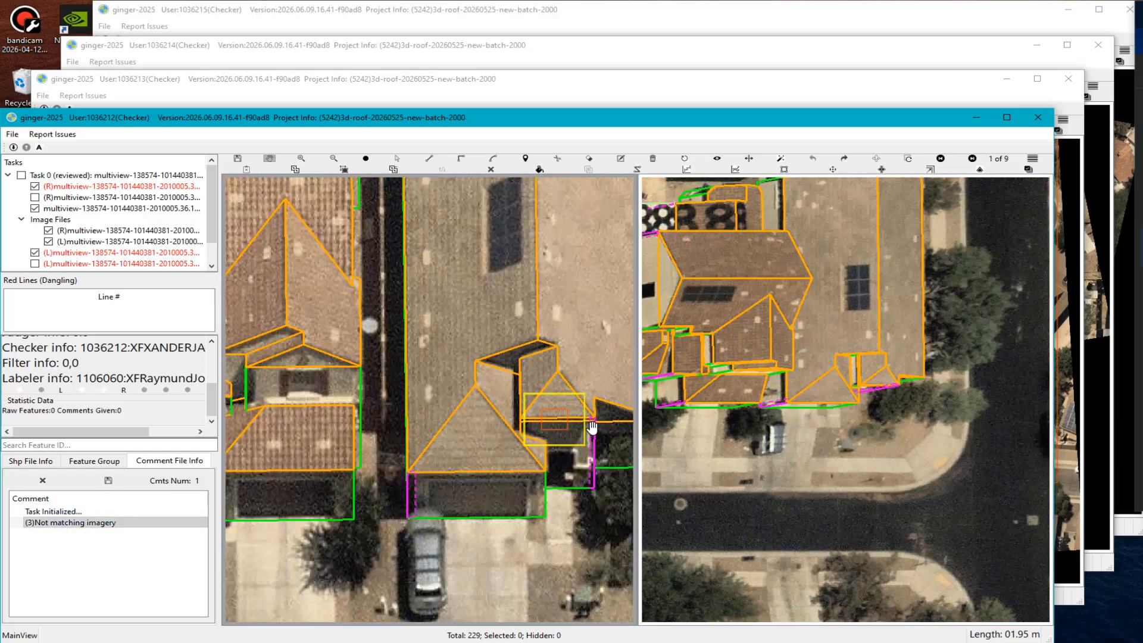
{"action": "left_click_drag", "start_coordinate": [362, 434], "coordinate": [534, 419]}
{"action": "scroll", "coordinate": [444, 418], "scroll_direction": "down", "scroll_amount": 2}
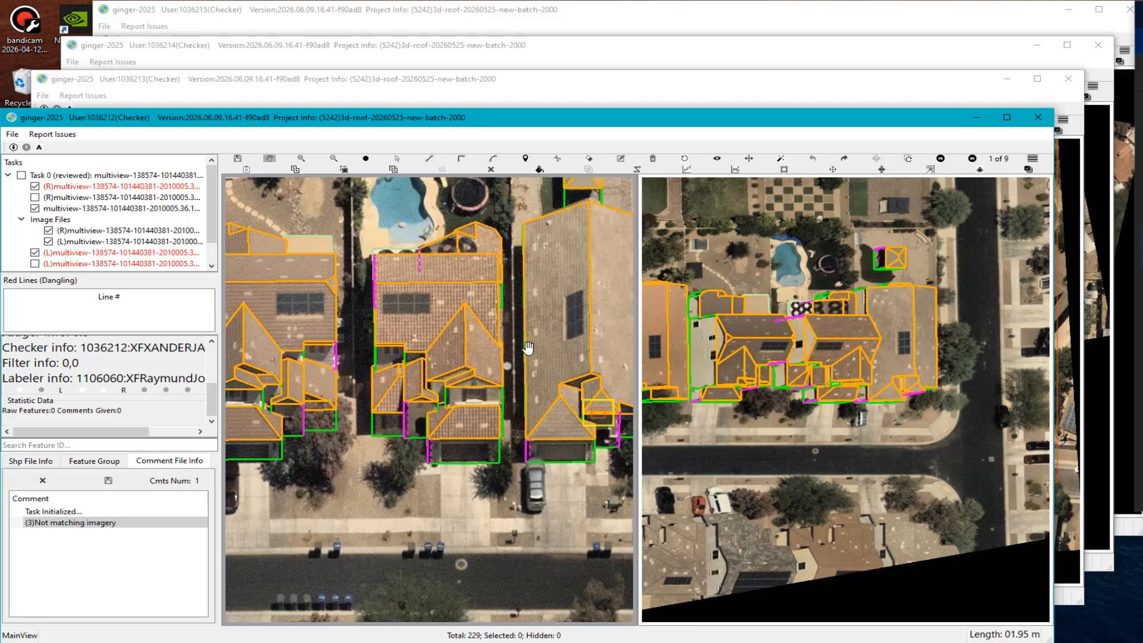
Examine the row's roof outlines again from the corner house back to the orange-outlined house beside the blue-outlined ones, looking closely at its front.
{"action": "scroll", "coordinate": [491, 390], "scroll_direction": "down", "scroll_amount": 2}
{"action": "scroll", "coordinate": [424, 395], "scroll_direction": "up", "scroll_amount": 2}
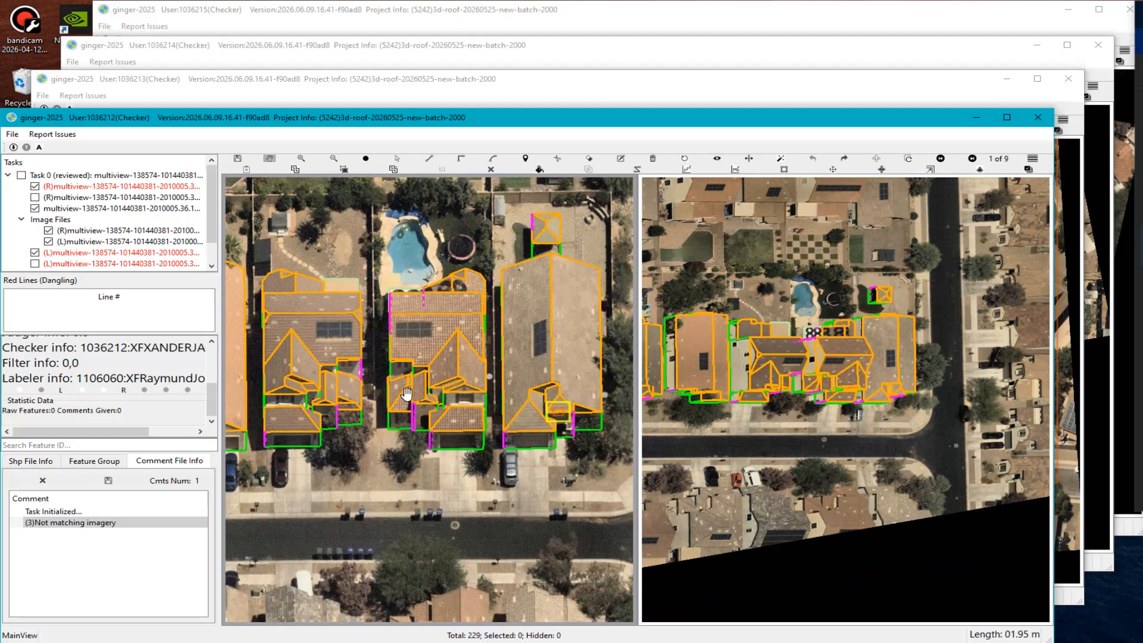
{"action": "left_click_drag", "start_coordinate": [304, 387], "coordinate": [387, 400]}
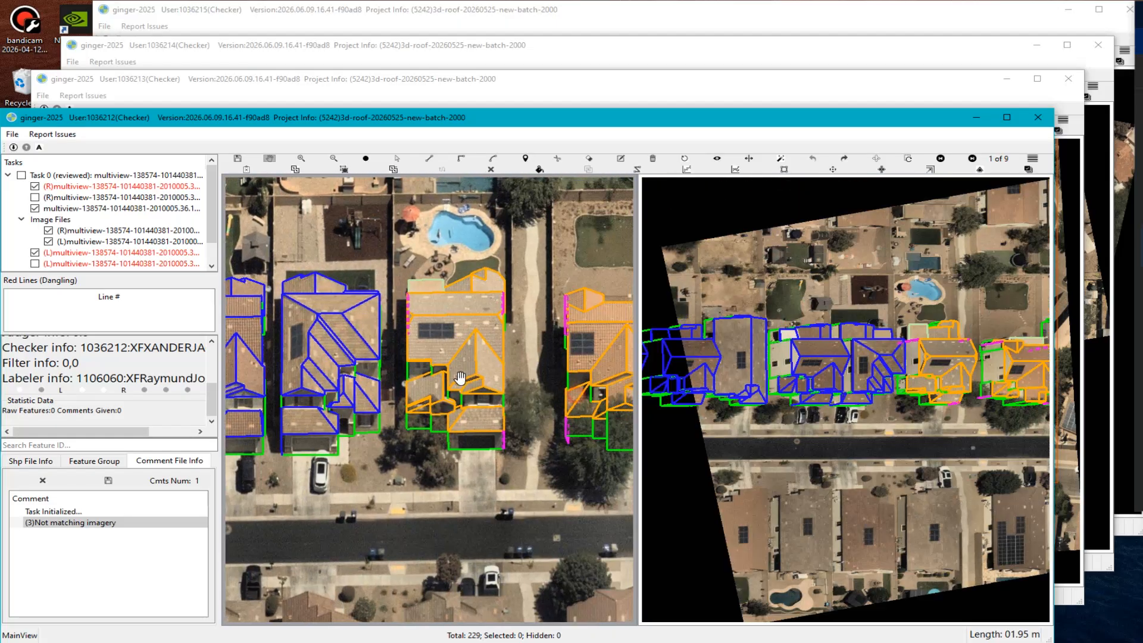
{"action": "scroll", "coordinate": [515, 359], "scroll_direction": "up", "scroll_amount": 1}
{"action": "scroll", "coordinate": [513, 375], "scroll_direction": "down", "scroll_amount": 1}
{"action": "scroll", "coordinate": [463, 411], "scroll_direction": "up", "scroll_amount": 3}
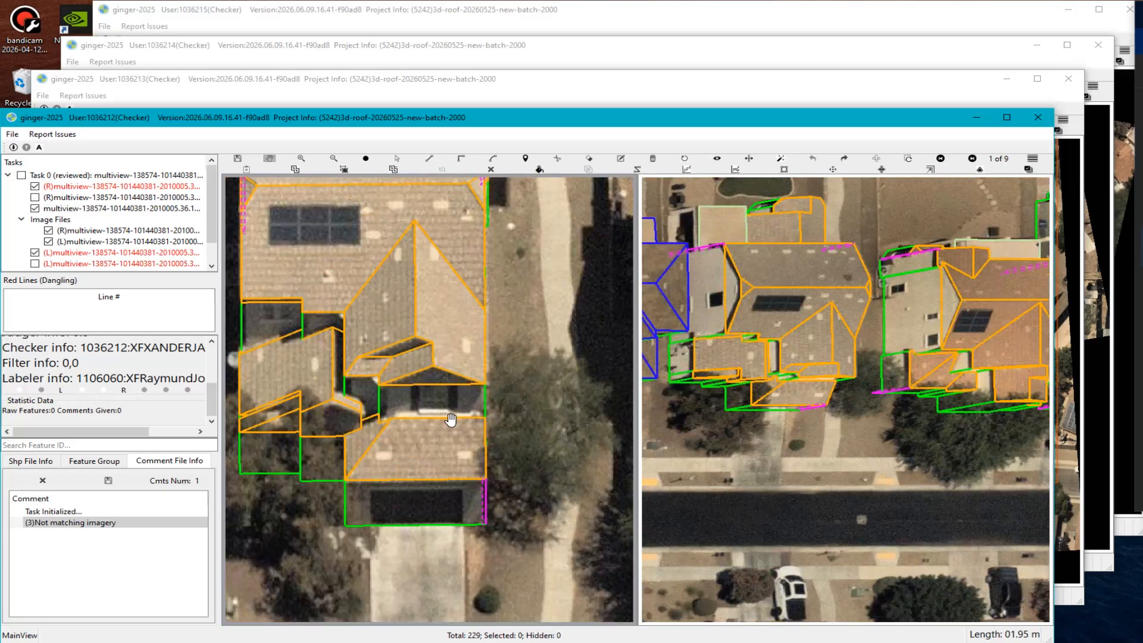
{"action": "scroll", "coordinate": [451, 419], "scroll_direction": "down", "scroll_amount": 2}
Examine the 3D wireframe of the orange-outlined house beside the blue-outlined ones from several angles, including its magenta wall lines.
{"action": "middle_click_drag", "start_coordinate": [426, 320], "coordinate": [493, 234]}
{"action": "scroll", "coordinate": [524, 253], "scroll_direction": "up", "scroll_amount": 3}
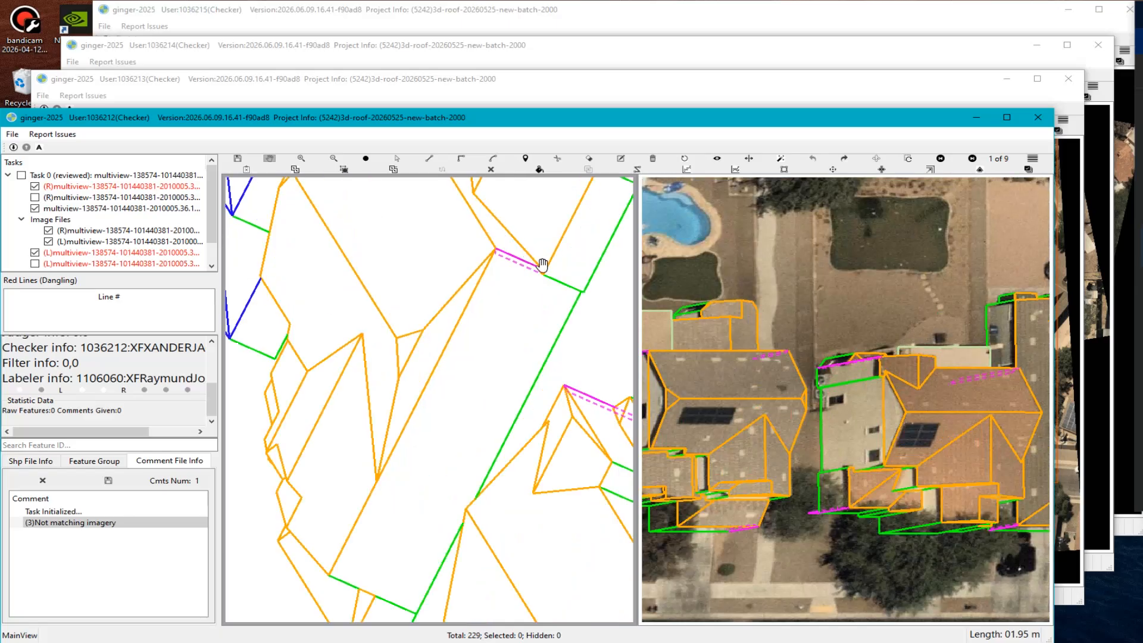
{"action": "scroll", "coordinate": [476, 290], "scroll_direction": "down", "scroll_amount": 3}
{"action": "left_click_drag", "start_coordinate": [434, 236], "coordinate": [446, 282]}
{"action": "scroll", "coordinate": [447, 281], "scroll_direction": "up", "scroll_amount": 2}
{"action": "middle_click_drag", "start_coordinate": [450, 295], "coordinate": [483, 283]}
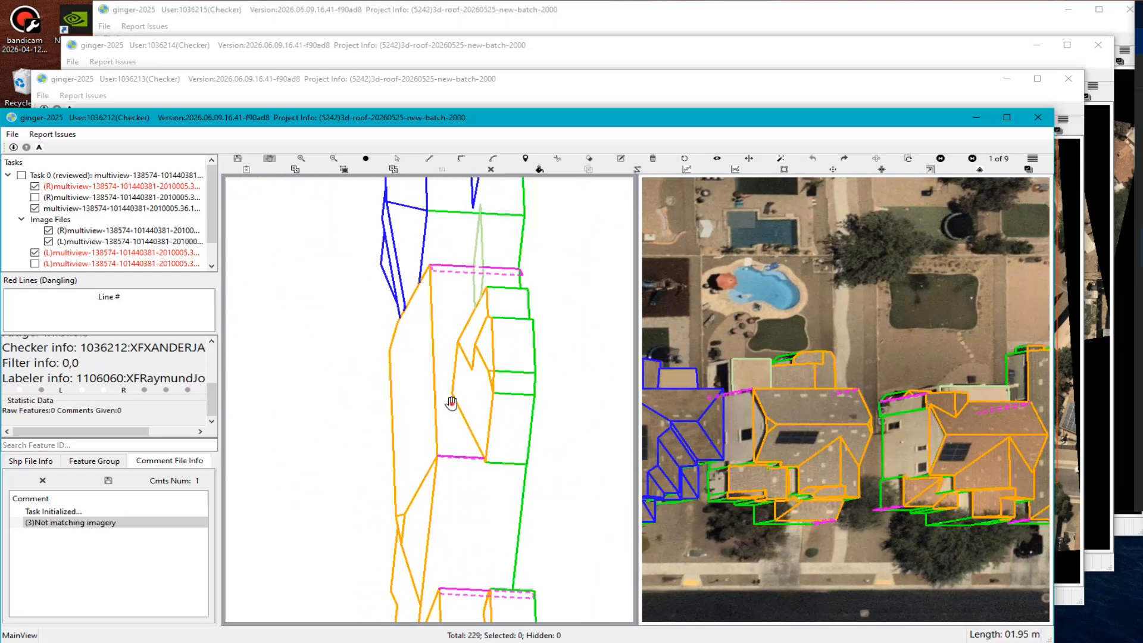
{"action": "mouse_move", "coordinate": [451, 403]}
{"action": "middle_mouse_down"}
{"action": "mouse_move", "coordinate": [512, 375]}
{"action": "mouse_move", "coordinate": [464, 420]}
{"action": "middle_mouse_up"}
{"action": "scroll", "coordinate": [436, 454], "scroll_direction": "down", "scroll_amount": 2}
{"action": "left_click_drag", "start_coordinate": [430, 503], "coordinate": [483, 426]}
{"action": "middle_click_drag", "start_coordinate": [482, 426], "coordinate": [492, 398]}
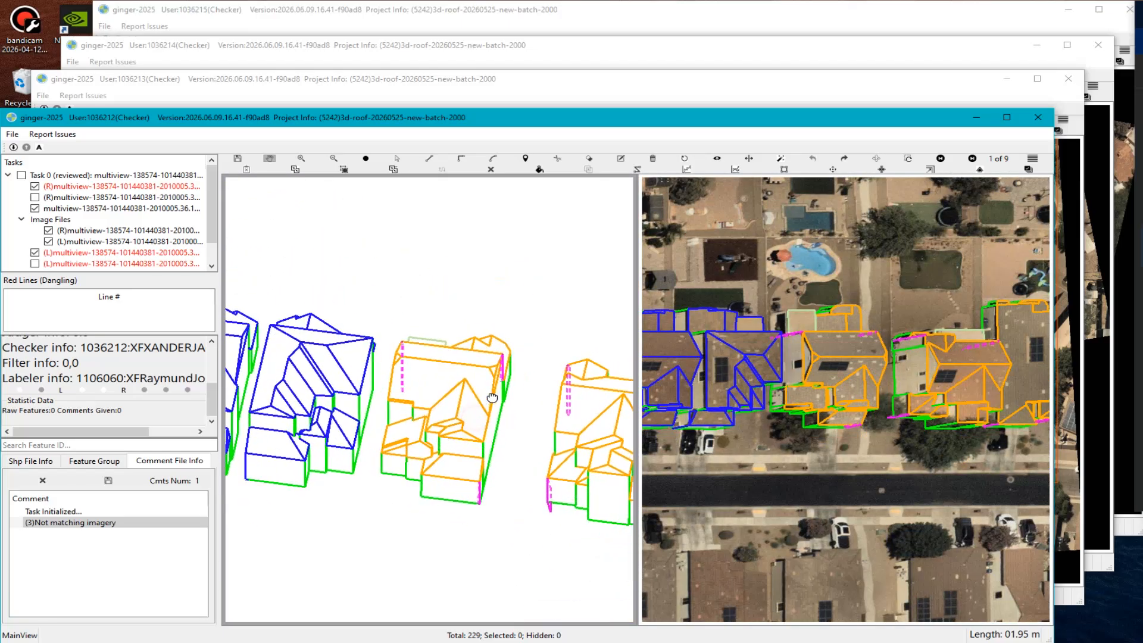
{"action": "scroll", "coordinate": [470, 453], "scroll_direction": "up", "scroll_amount": 3}
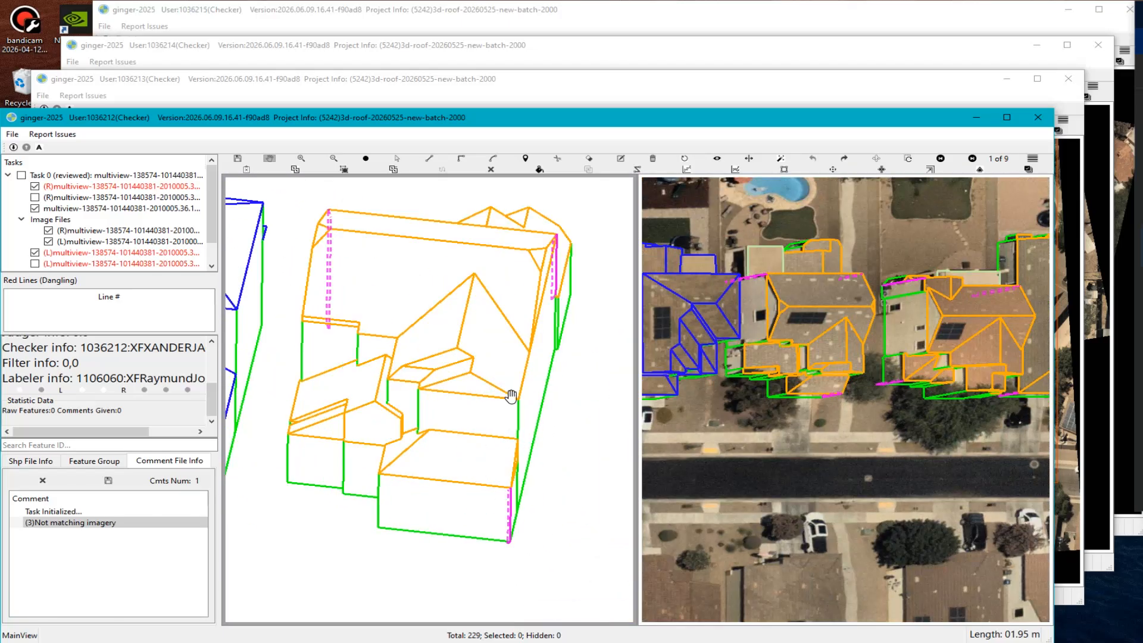
{"action": "left_click_drag", "start_coordinate": [526, 271], "coordinate": [488, 284]}
{"action": "middle_click_drag", "start_coordinate": [480, 329], "coordinate": [506, 292]}
{"action": "left_click_drag", "start_coordinate": [567, 267], "coordinate": [483, 293]}
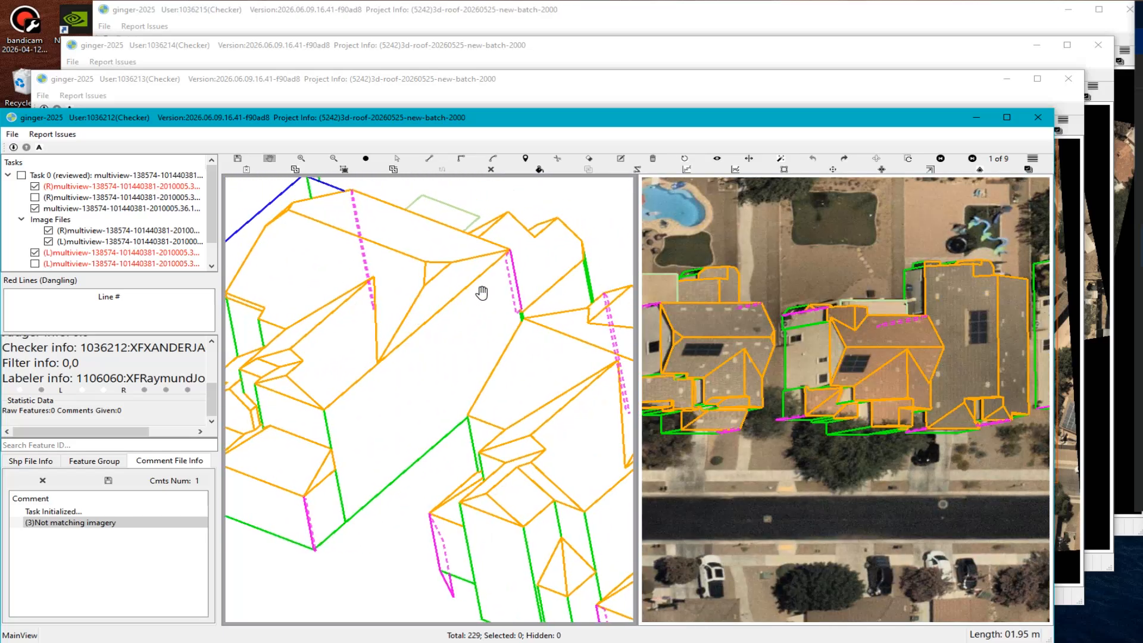
Return to the imagery and examine the neighbouring tiled-roof house's wireframe from tilted angles, including its front and rear walls.
{"action": "scroll", "coordinate": [473, 336], "scroll_direction": "down", "scroll_amount": 4}
{"action": "key", "text": "space"}
{"action": "scroll", "coordinate": [434, 395], "scroll_direction": "down", "scroll_amount": 3}
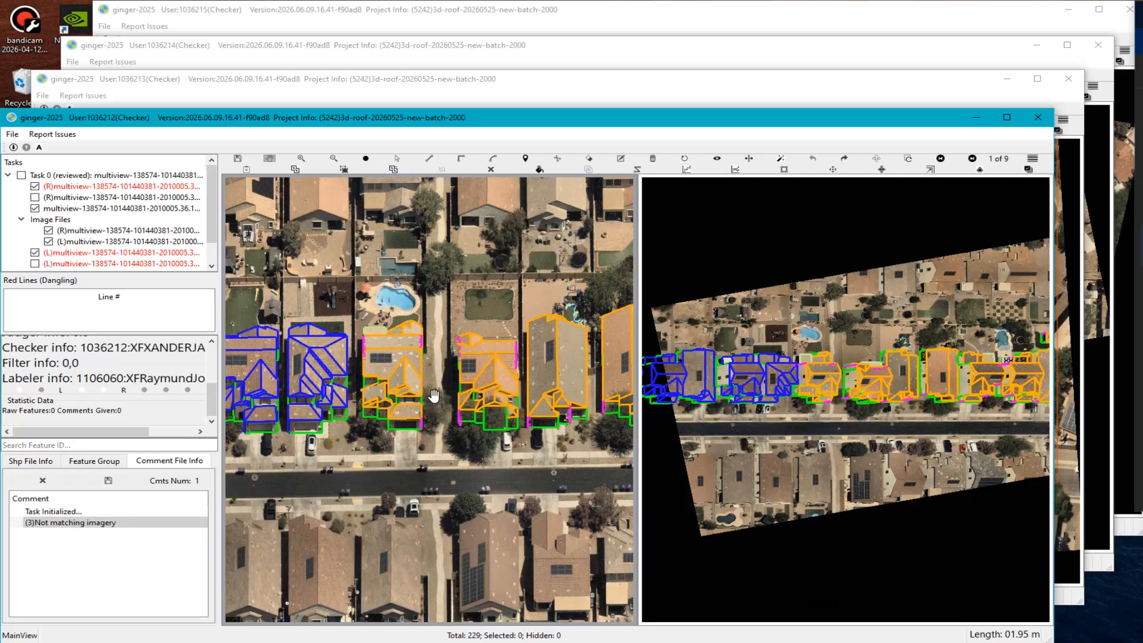
{"action": "scroll", "coordinate": [525, 393], "scroll_direction": "up", "scroll_amount": 2}
{"action": "scroll", "coordinate": [525, 394], "scroll_direction": "up", "scroll_amount": 3}
{"action": "middle_click_drag", "start_coordinate": [513, 363], "coordinate": [454, 441]}
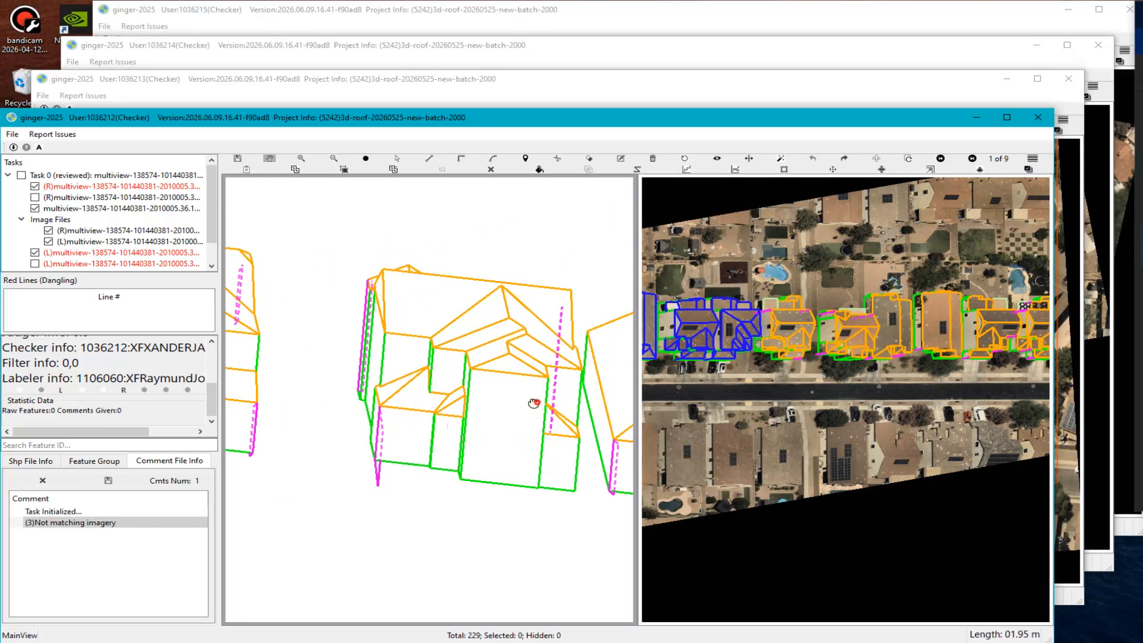
{"action": "middle_click_drag", "start_coordinate": [533, 404], "coordinate": [506, 425]}
{"action": "scroll", "coordinate": [621, 225], "scroll_direction": "up", "scroll_amount": 4}
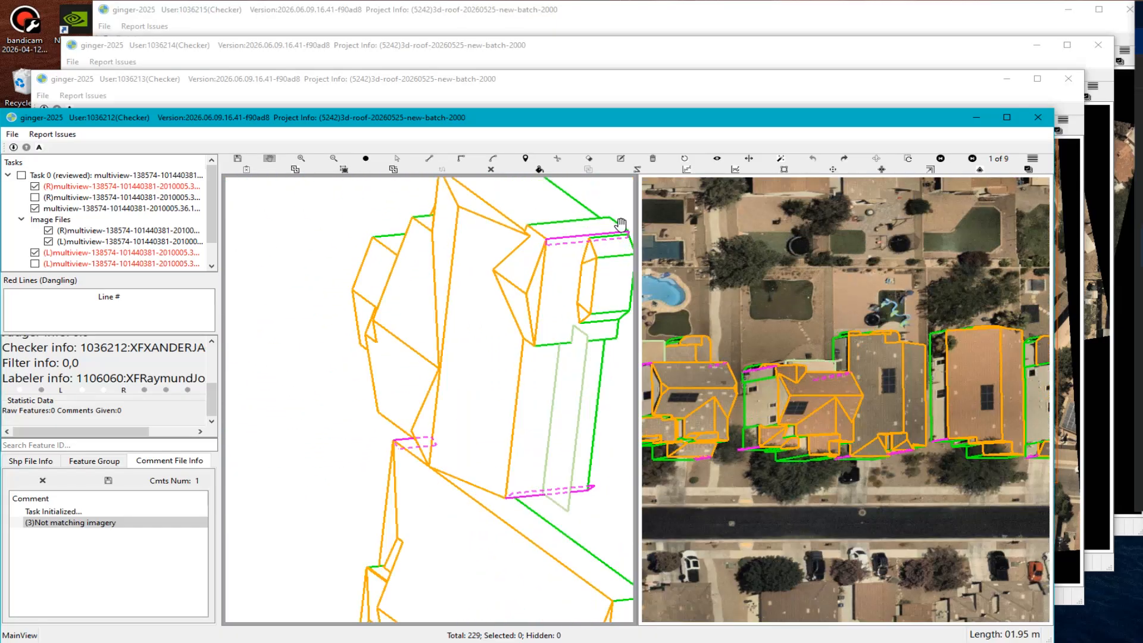
Measure with the line tool from the tiled-roof house's rear eave corner to the adjacent small lower roof's corner.
{"action": "scroll", "coordinate": [621, 224], "scroll_direction": "up", "scroll_amount": 3}
{"action": "left_click_drag", "start_coordinate": [566, 278], "coordinate": [518, 312]}
{"action": "key", "text": "Escape"}
{"action": "key", "text": "l"}
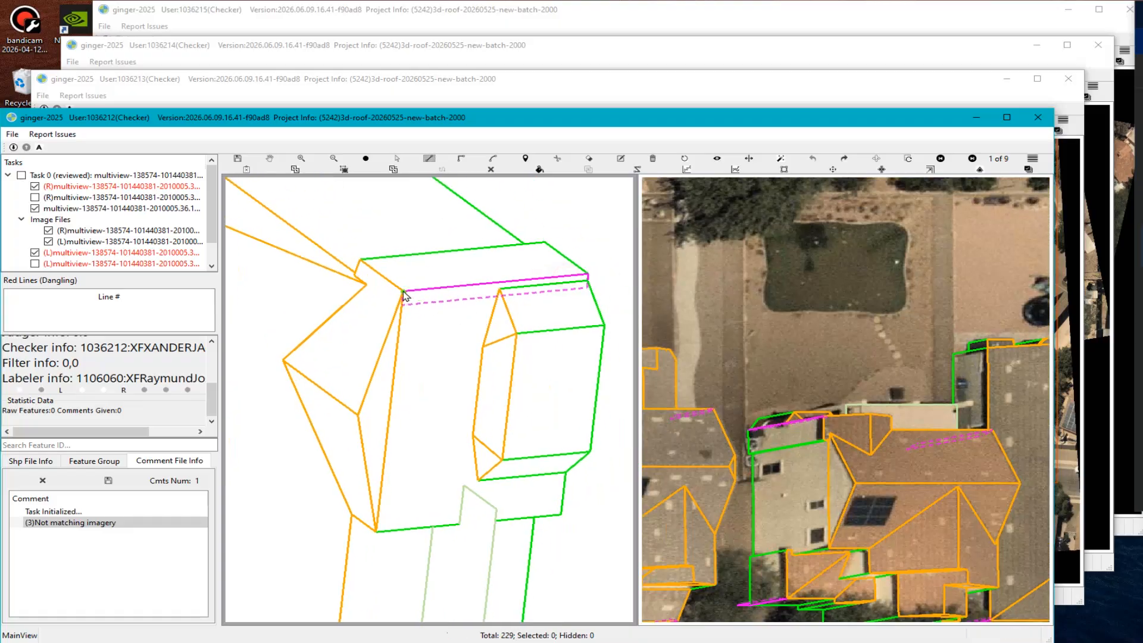
{"action": "left_click", "coordinate": [404, 293]}
{"action": "key", "text": "Escape"}
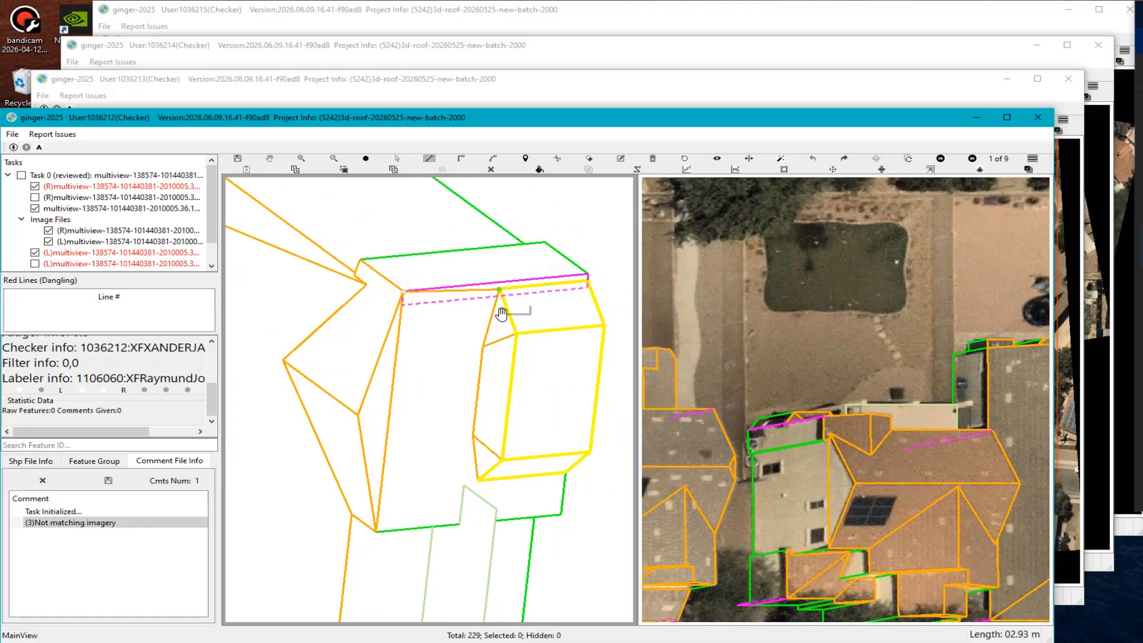
Compare the tiled-roof house's front and rear side walls in the rotated wireframe with both aerial images.
{"action": "scroll", "coordinate": [503, 312], "scroll_direction": "down", "scroll_amount": 4}
{"action": "middle_click_drag", "start_coordinate": [502, 312], "coordinate": [503, 435]}
{"action": "scroll", "coordinate": [437, 425], "scroll_direction": "up", "scroll_amount": 1}
{"action": "scroll", "coordinate": [395, 378], "scroll_direction": "up", "scroll_amount": 3}
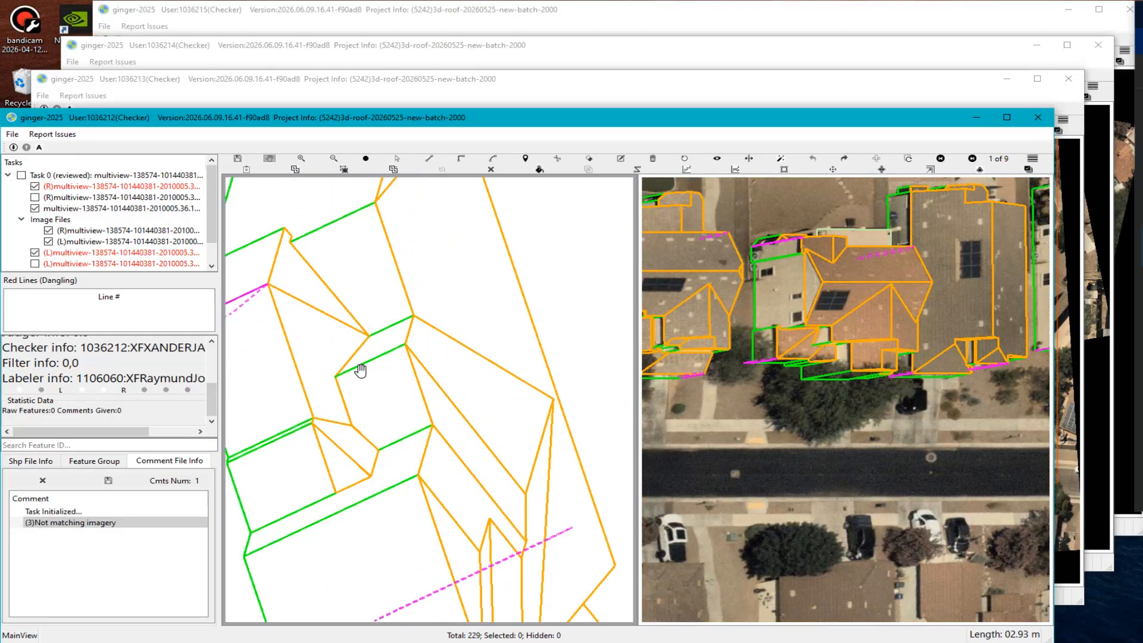
{"action": "scroll", "coordinate": [367, 420], "scroll_direction": "down", "scroll_amount": 3}
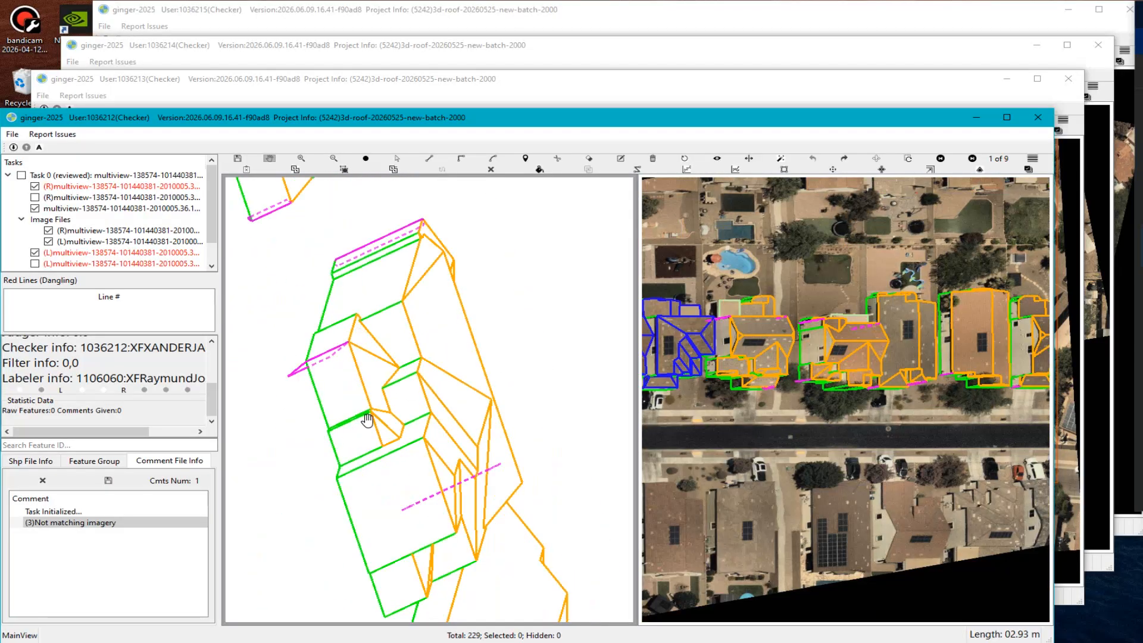
{"action": "key", "text": "space"}
{"action": "scroll", "coordinate": [421, 408], "scroll_direction": "down", "scroll_amount": 4}
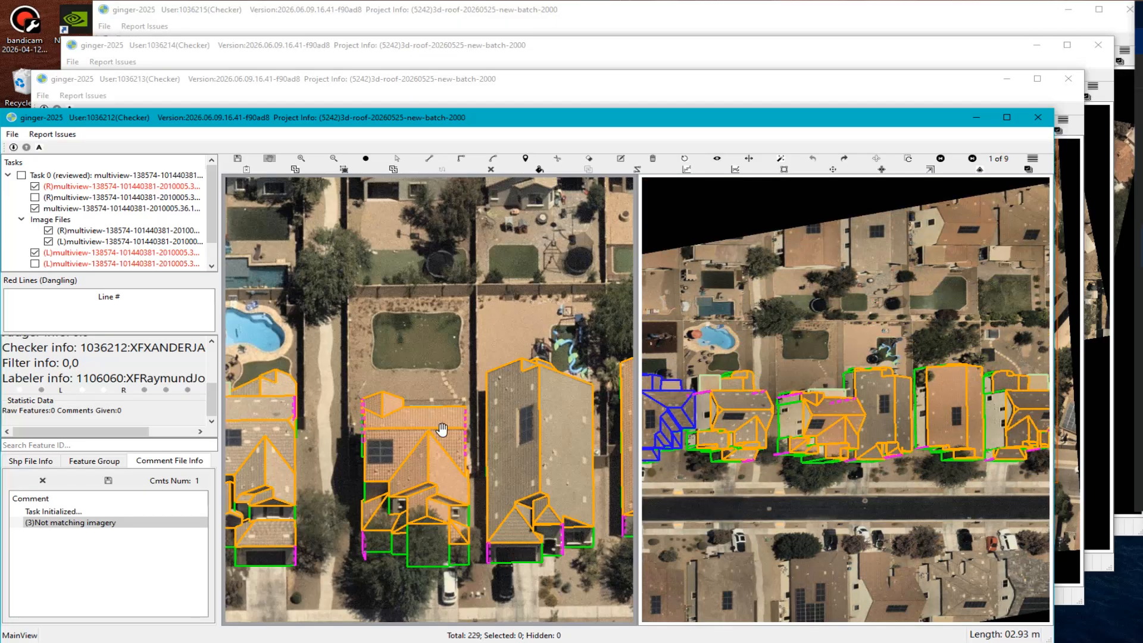
{"action": "scroll", "coordinate": [518, 384], "scroll_direction": "up", "scroll_amount": 3}
{"action": "scroll", "coordinate": [523, 381], "scroll_direction": "up", "scroll_amount": 2}
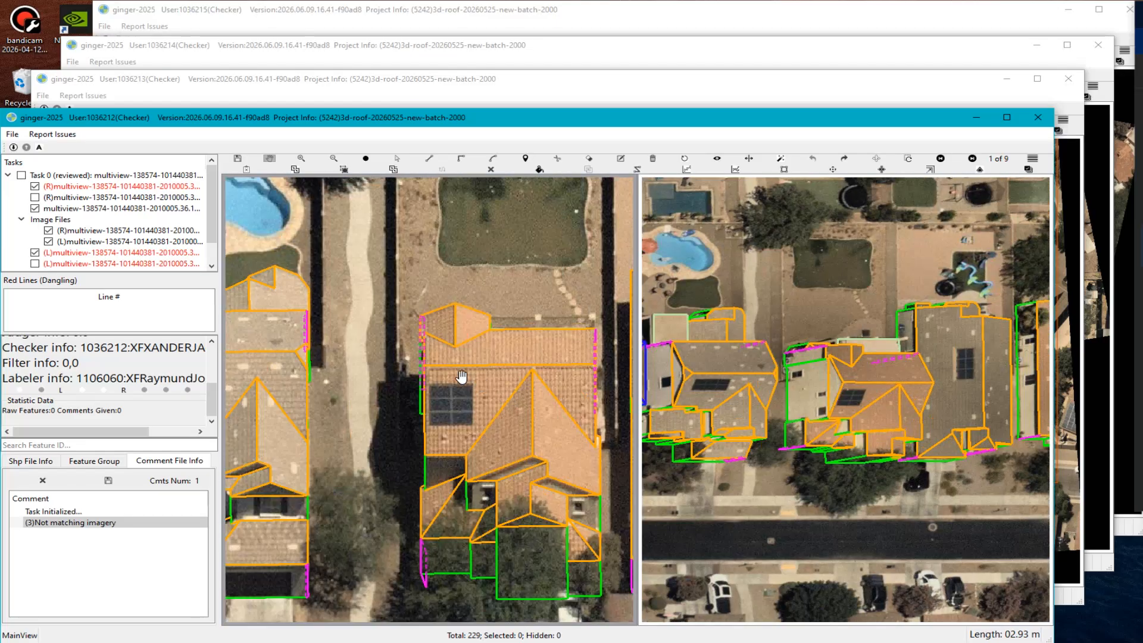
{"action": "middle_click_drag", "start_coordinate": [461, 378], "coordinate": [496, 395]}
{"action": "scroll", "coordinate": [351, 291], "scroll_direction": "up", "scroll_amount": 3}
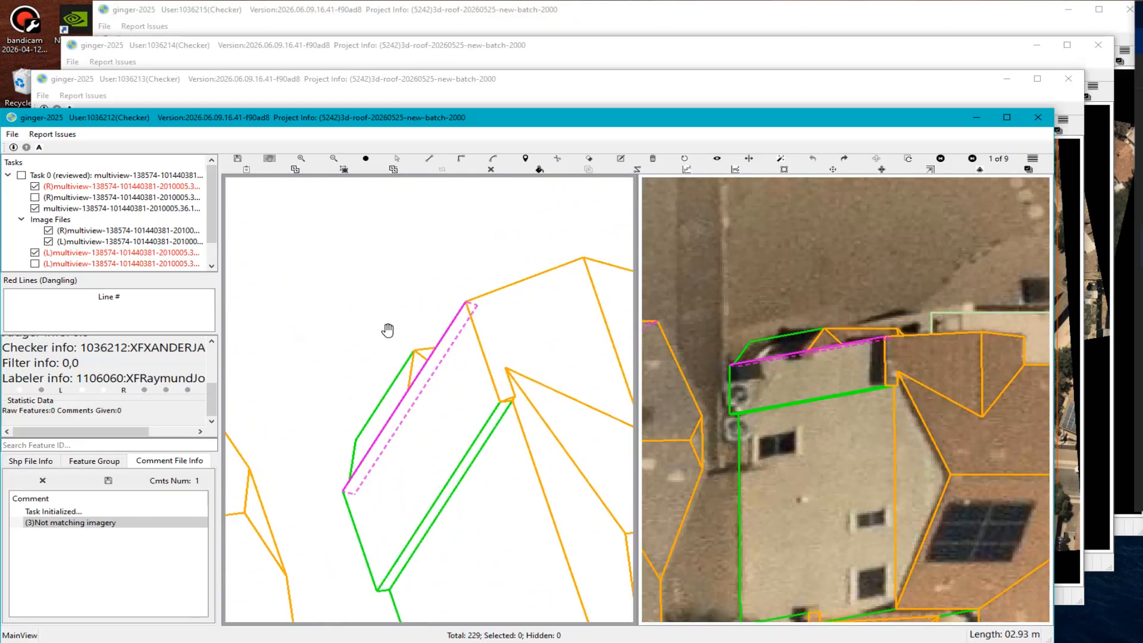
Try to flag the tiled-roof house's rear side wall and small lower roof as "Corner missing or position incorrect".
{"action": "left_click_drag", "start_coordinate": [324, 290], "coordinate": [485, 535]}
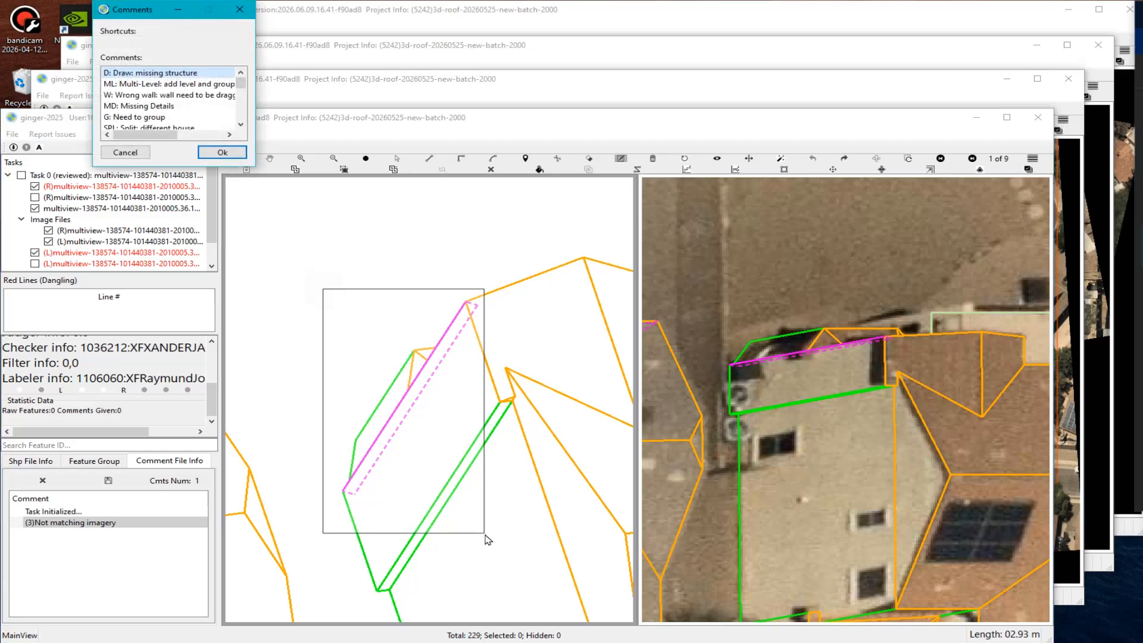
{"action": "type", "text": "C"}
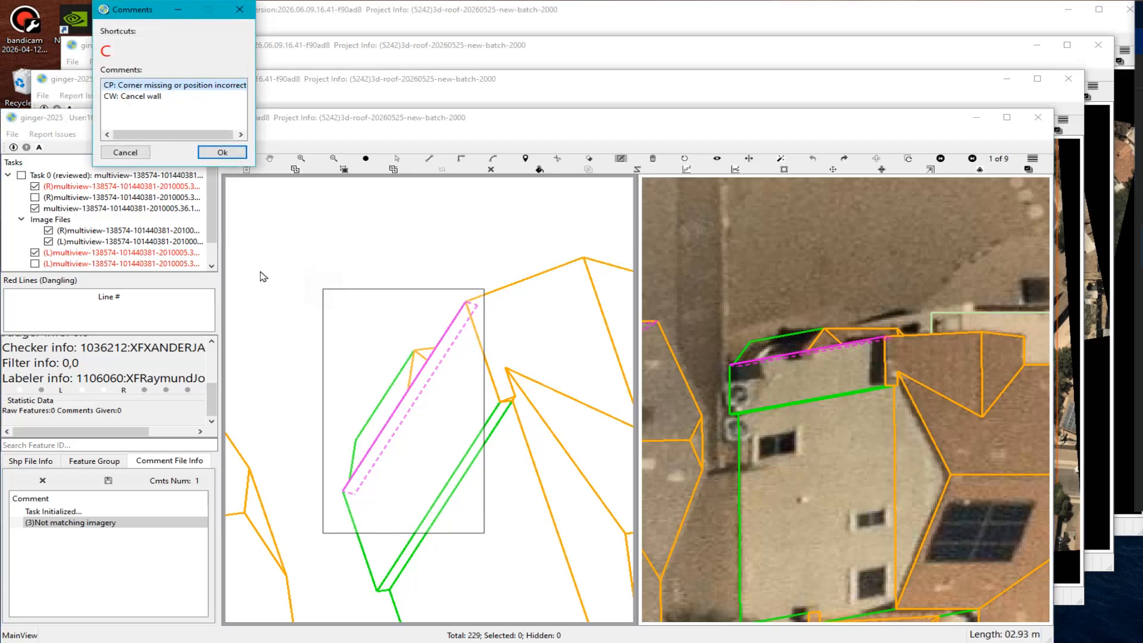
{"action": "left_click", "coordinate": [216, 153]}
{"action": "scroll", "coordinate": [467, 472], "scroll_direction": "down", "scroll_amount": 2}
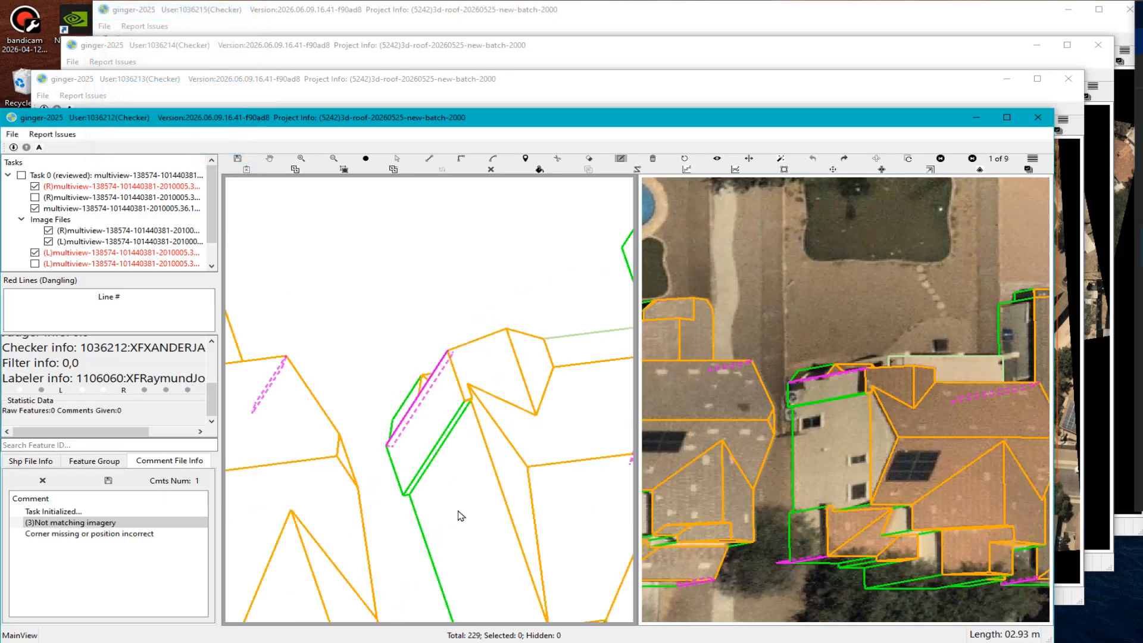
Locate and delete the newly added "Corner missing or position incorrect" comment.
{"action": "scroll", "coordinate": [516, 466], "scroll_direction": "down", "scroll_amount": 2}
{"action": "left_click", "coordinate": [76, 533]}
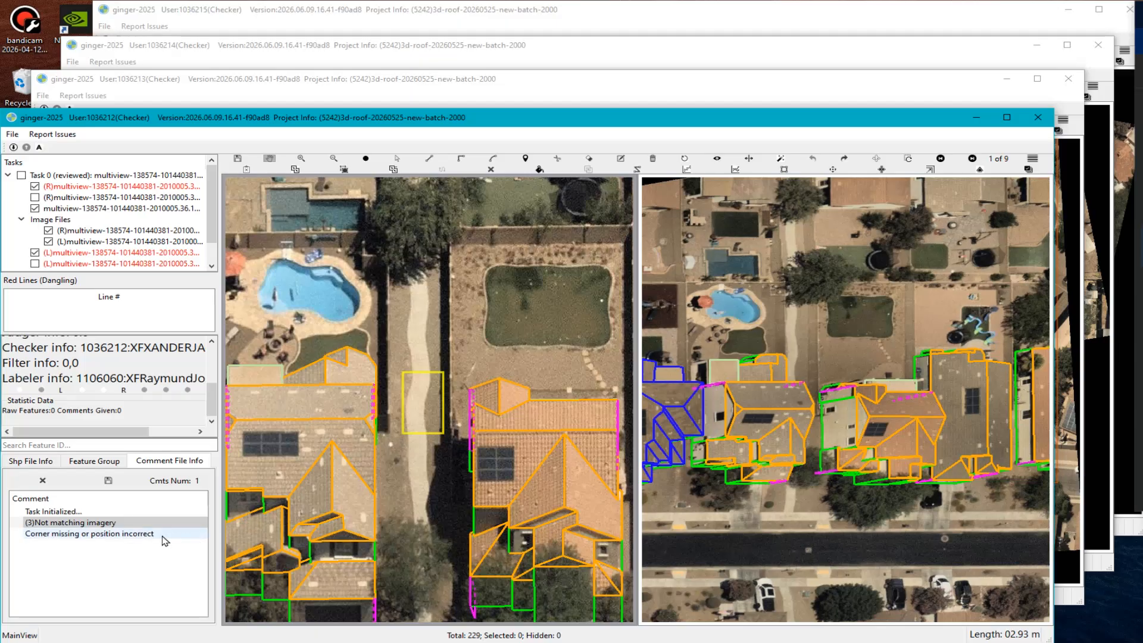
{"action": "left_click", "coordinate": [43, 481]}
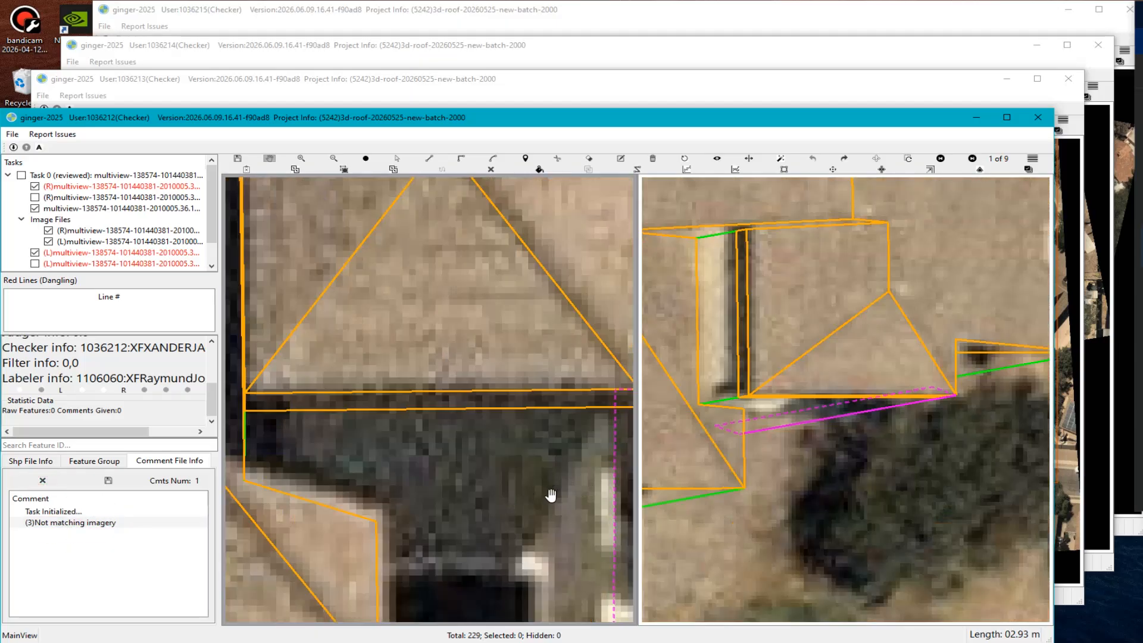
Examine the tiled-roof house again in the rotated wireframe and imagery, focusing on its rear wall lines and patio cover.
{"action": "scroll", "coordinate": [553, 495], "scroll_direction": "down", "scroll_amount": 5}
{"action": "scroll", "coordinate": [524, 488], "scroll_direction": "down", "scroll_amount": 3}
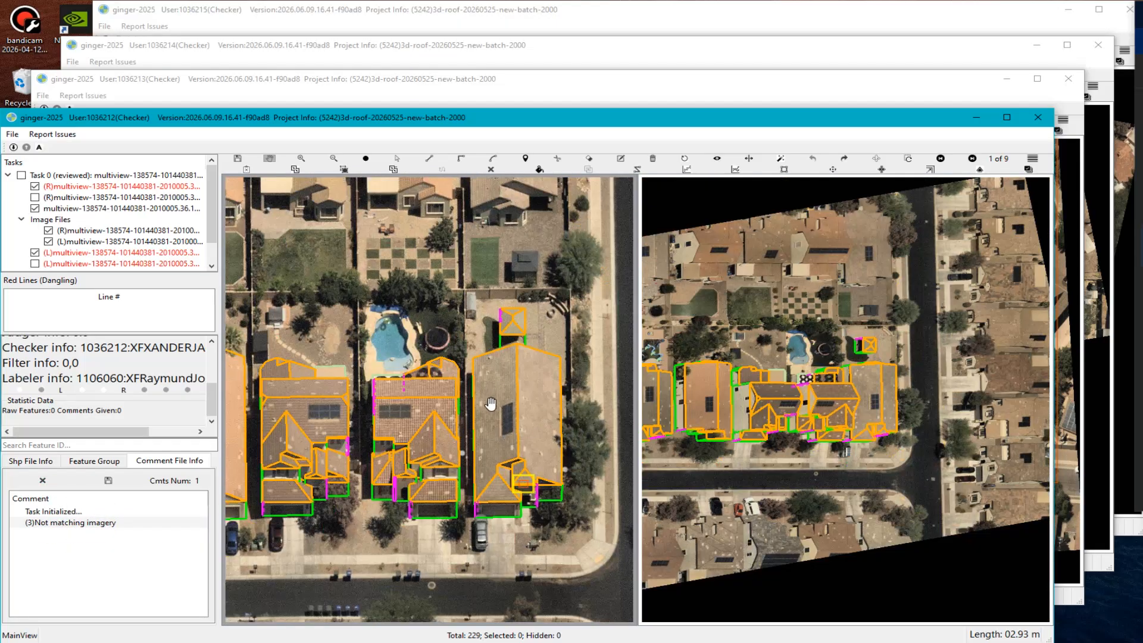
{"action": "scroll", "coordinate": [497, 435], "scroll_direction": "up", "scroll_amount": 1}
{"action": "scroll", "coordinate": [497, 434], "scroll_direction": "down", "scroll_amount": 3}
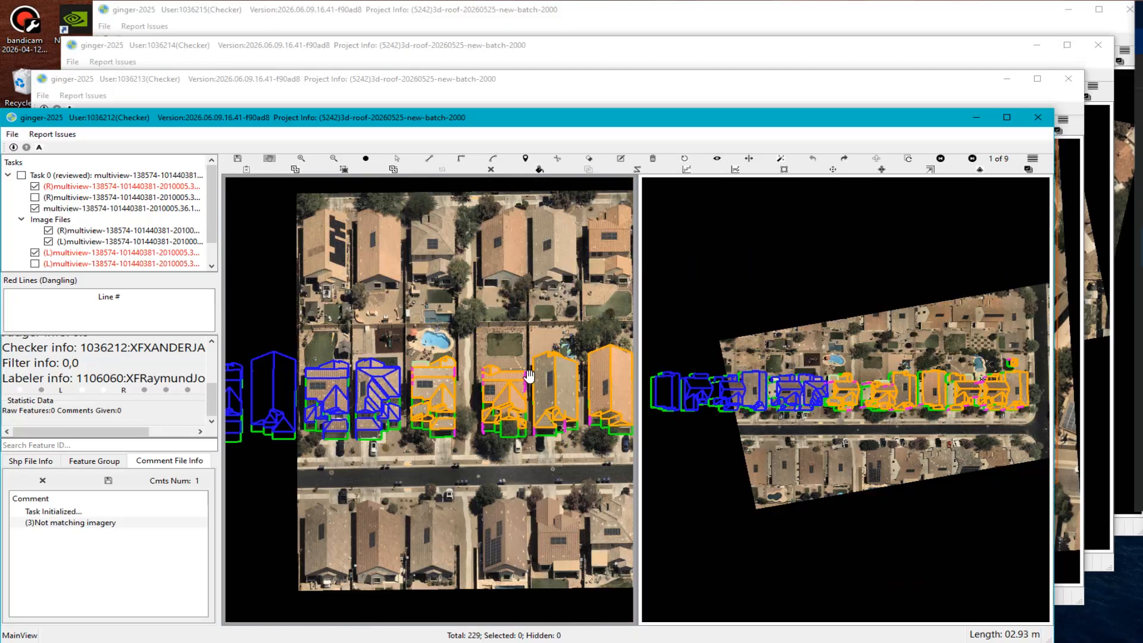
{"action": "scroll", "coordinate": [456, 372], "scroll_direction": "up", "scroll_amount": 3}
{"action": "scroll", "coordinate": [455, 371], "scroll_direction": "up", "scroll_amount": 5}
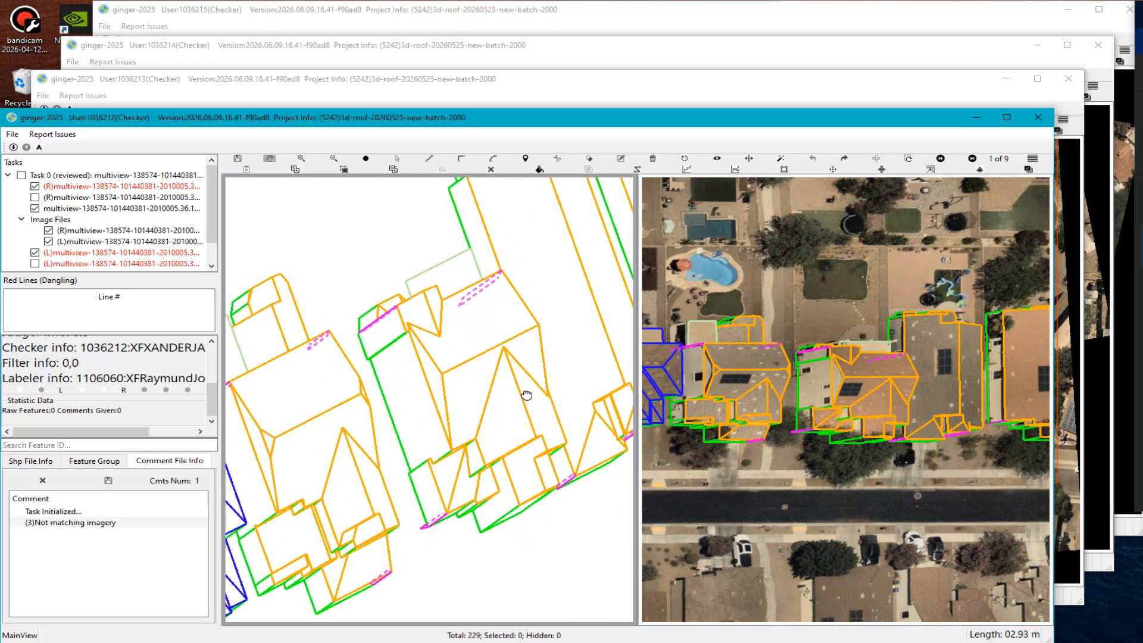
{"action": "middle_click_drag", "start_coordinate": [543, 415], "coordinate": [507, 403]}
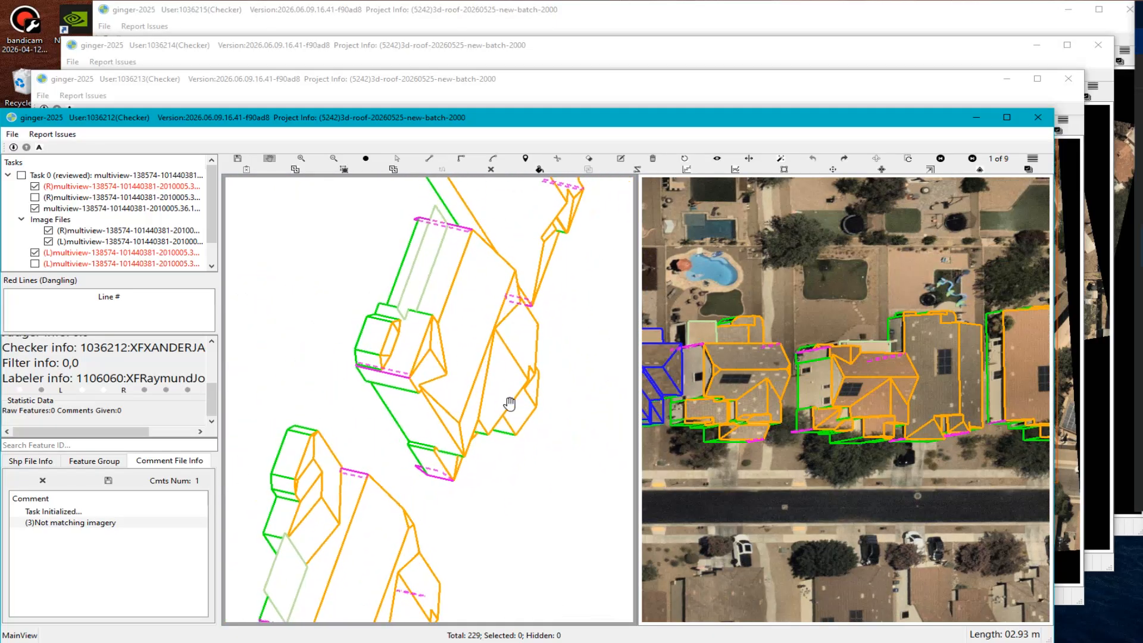
{"action": "scroll", "coordinate": [386, 378], "scroll_direction": "up", "scroll_amount": 1}
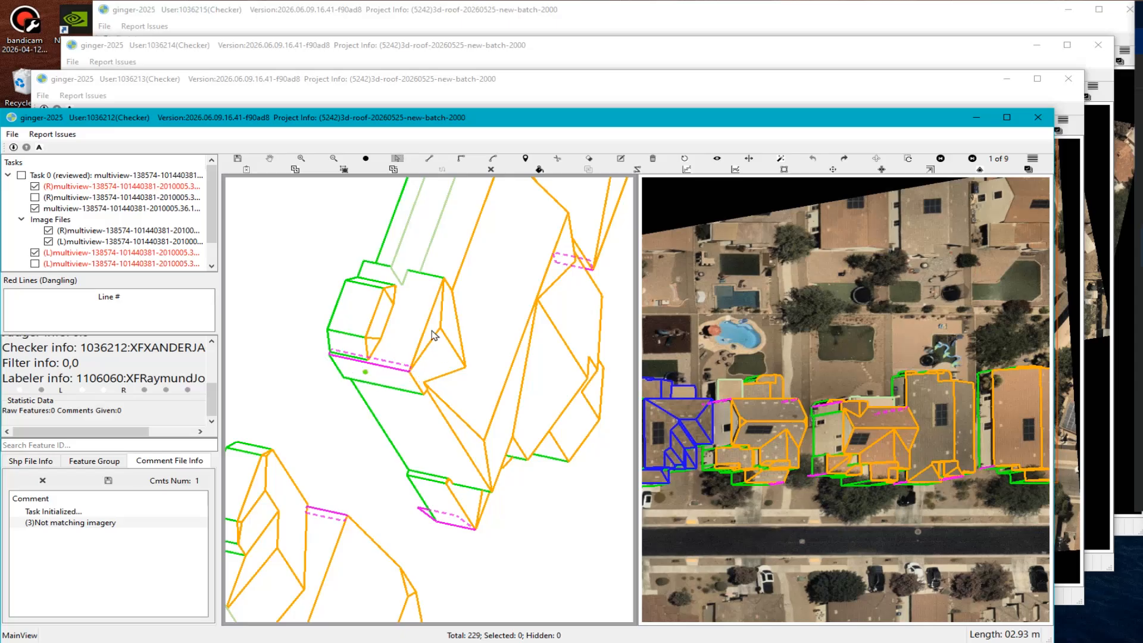
{"action": "middle_click_drag", "start_coordinate": [428, 246], "coordinate": [423, 362]}
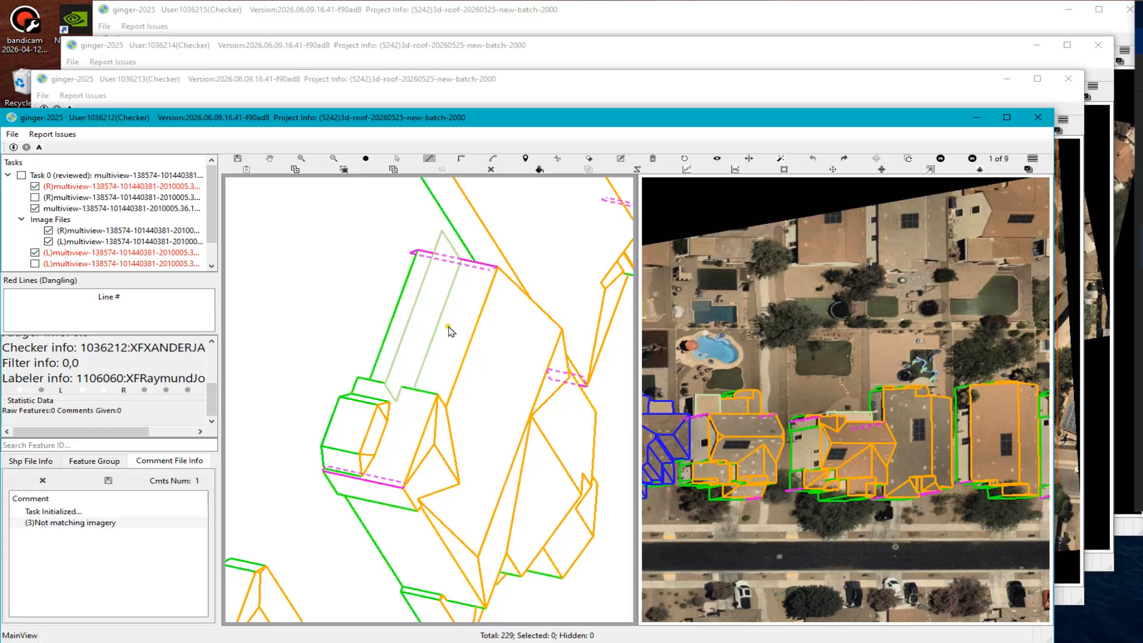
{"action": "left_click", "coordinate": [678, 386]}
{"action": "scroll", "coordinate": [445, 402], "scroll_direction": "down", "scroll_amount": 2}
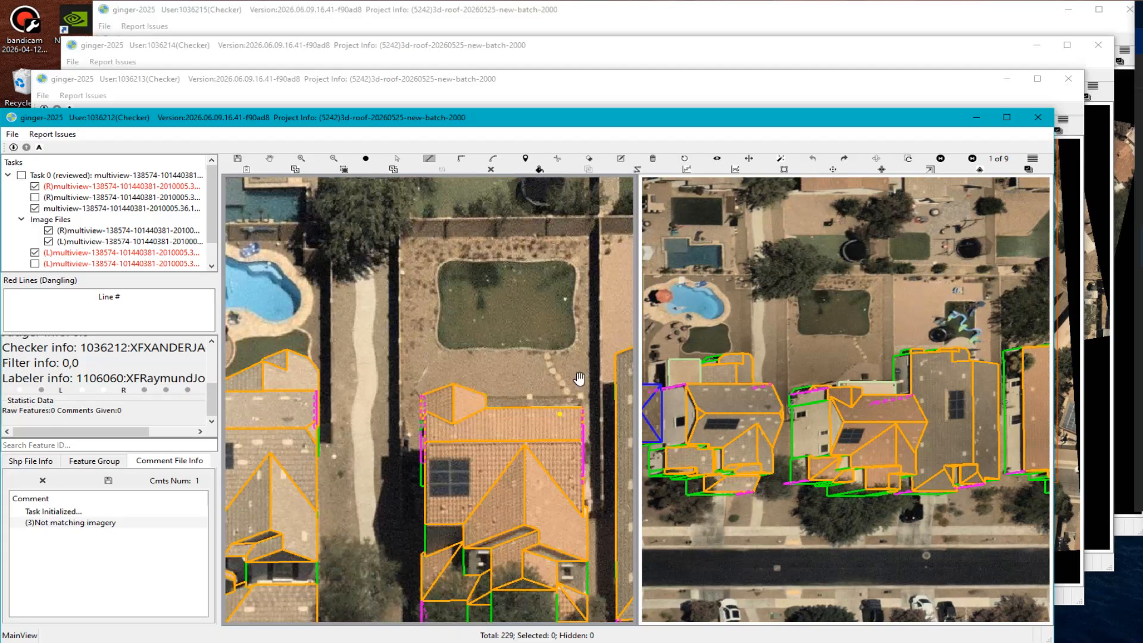
Flag the dashed magenta wall line on the tiled-roof house's side facing the large grey roof as "Corner missing or position incorrect".
{"action": "scroll", "coordinate": [580, 379], "scroll_direction": "up", "scroll_amount": 2}
{"action": "left_click_drag", "start_coordinate": [496, 344], "coordinate": [534, 488]}
{"action": "type", "text": "c"}
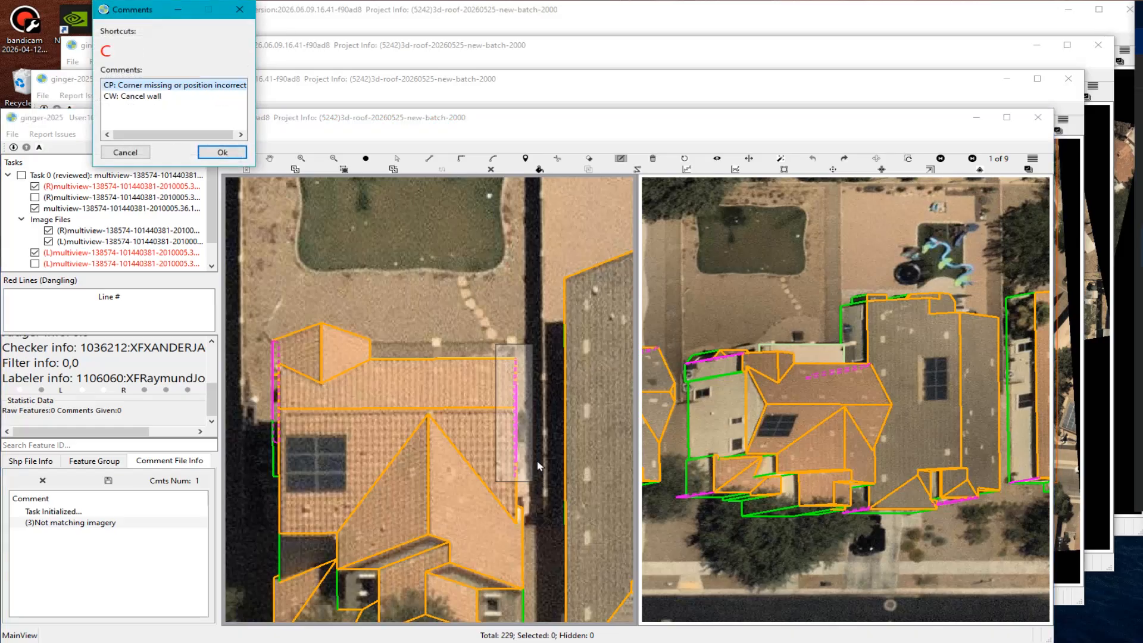
{"action": "key", "text": "Return"}
Flag the short green wall line beside the tiled-roof house's front upper window as "Corner missing or position incorrect".
{"action": "scroll", "coordinate": [447, 406], "scroll_direction": "down", "scroll_amount": 3}
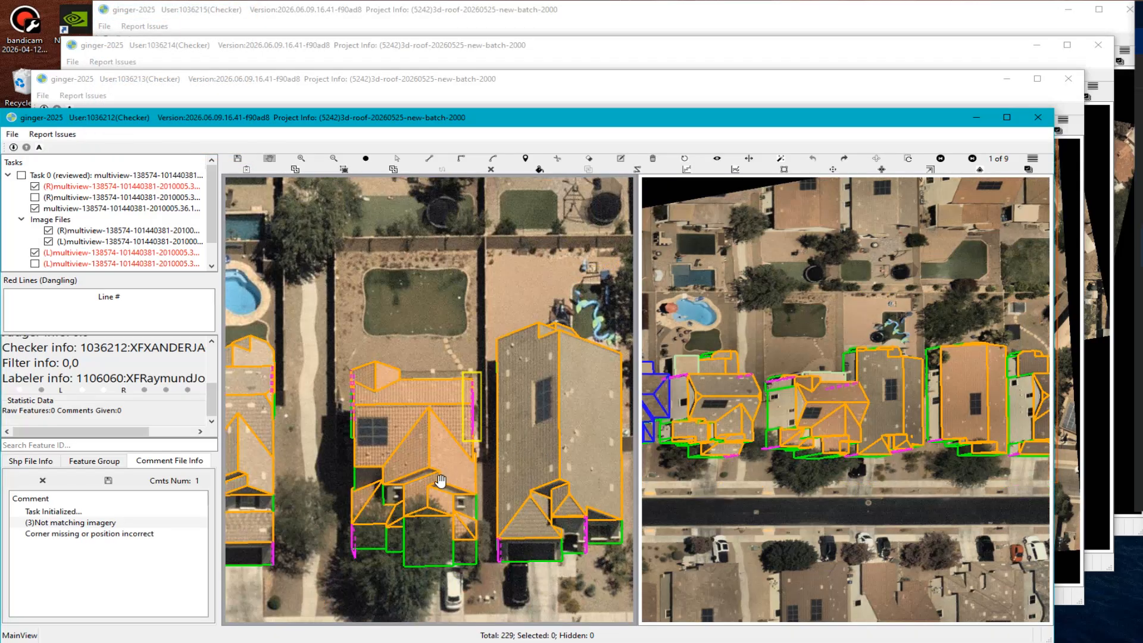
{"action": "scroll", "coordinate": [446, 405], "scroll_direction": "up", "scroll_amount": 4}
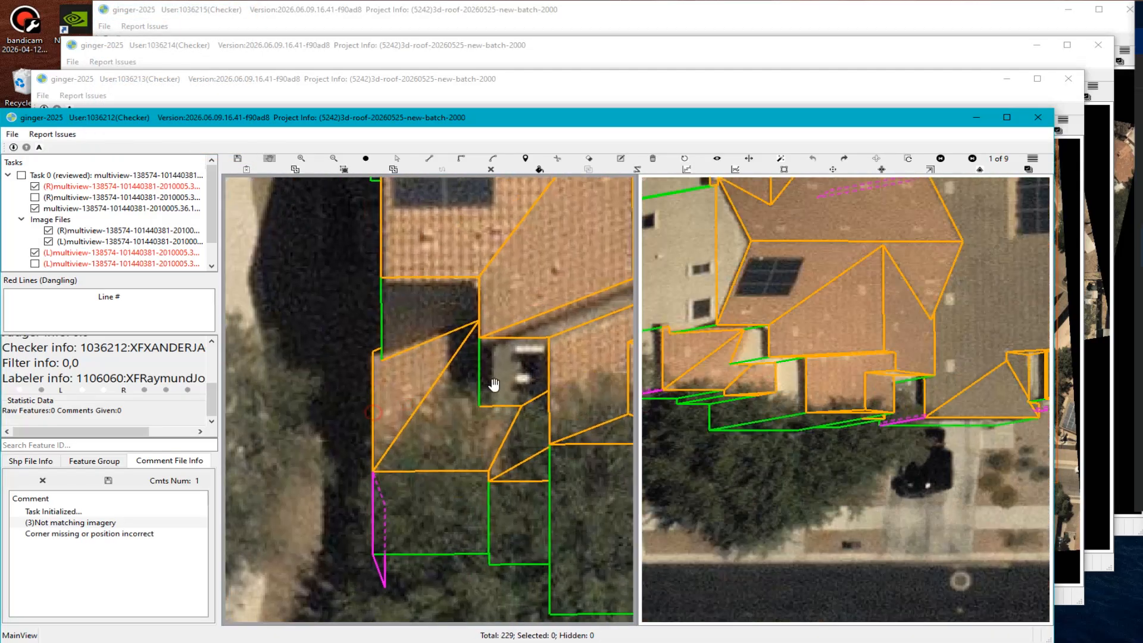
{"action": "left_click_drag", "start_coordinate": [474, 331], "coordinate": [498, 414]}
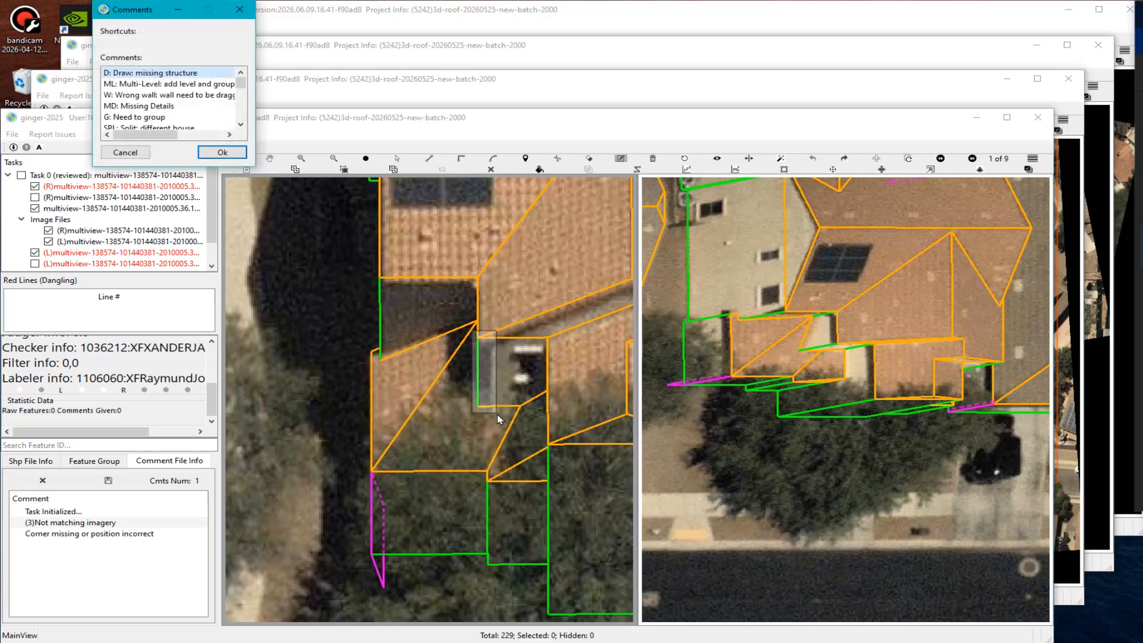
{"action": "type", "text": "c"}
{"action": "key", "text": "Return"}
{"action": "scroll", "coordinate": [498, 414], "scroll_direction": "down", "scroll_amount": 3}
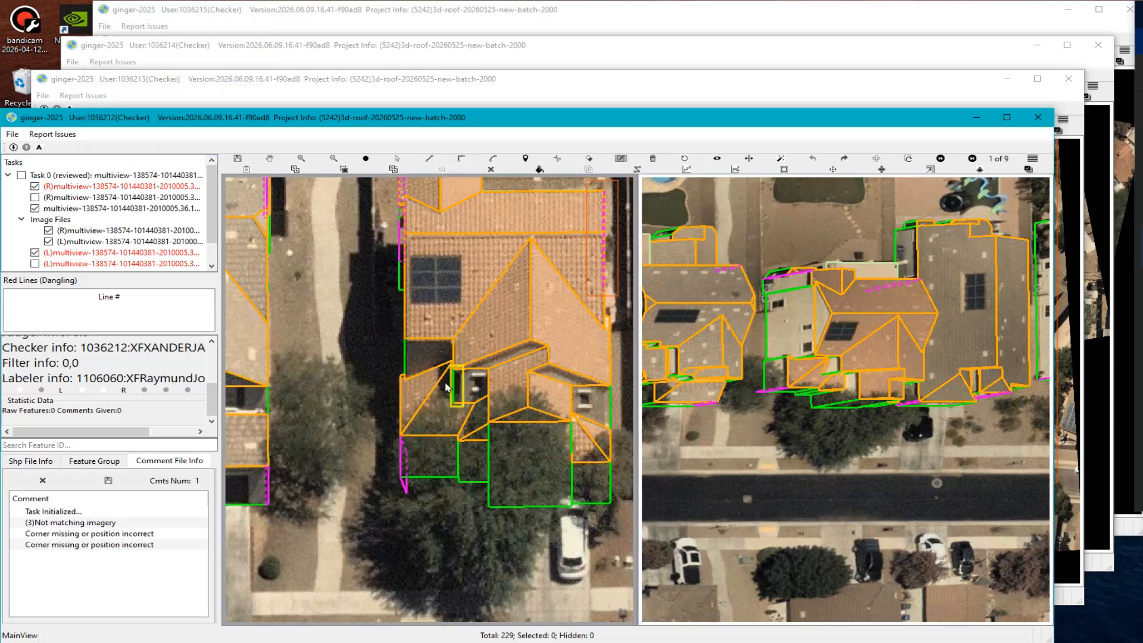
Examine the tiled-roof house's front gable edges and upper-window area against both aerial images.
{"action": "scroll", "coordinate": [468, 398], "scroll_direction": "up", "scroll_amount": 3}
{"action": "scroll", "coordinate": [395, 324], "scroll_direction": "down", "scroll_amount": 3}
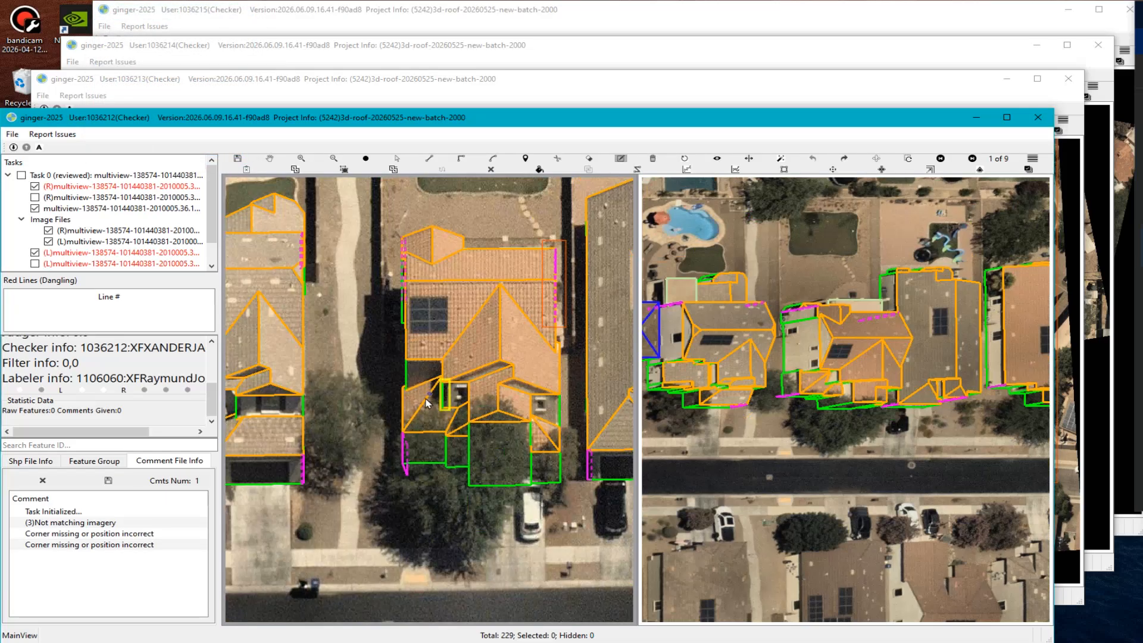
{"action": "scroll", "coordinate": [391, 364], "scroll_direction": "up", "scroll_amount": 3}
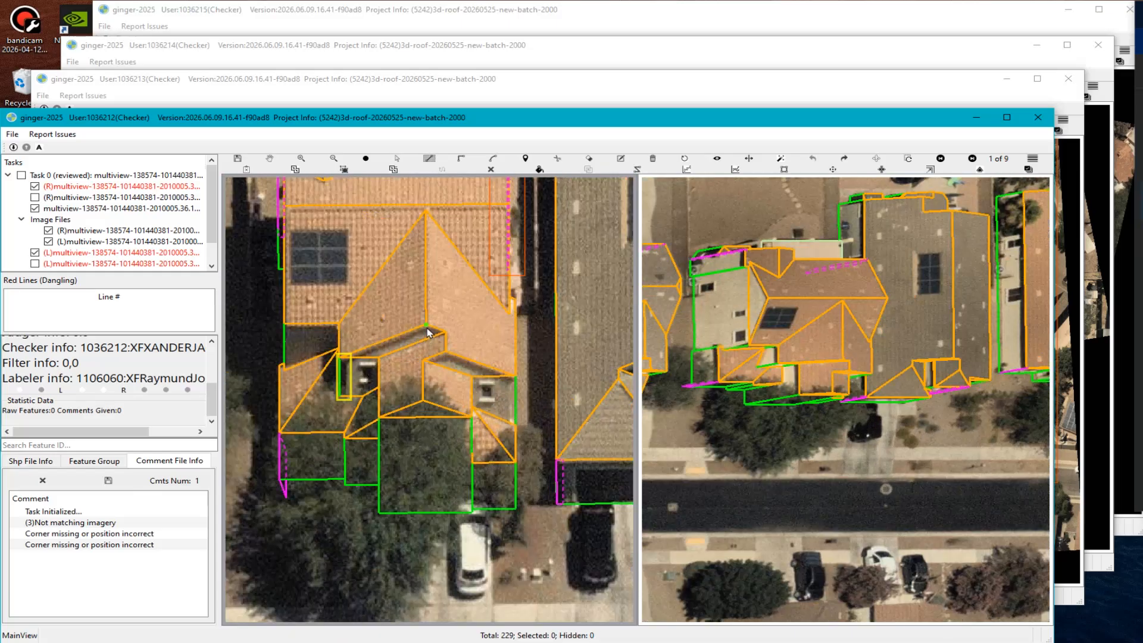
{"action": "scroll", "coordinate": [374, 375], "scroll_direction": "up", "scroll_amount": 5}
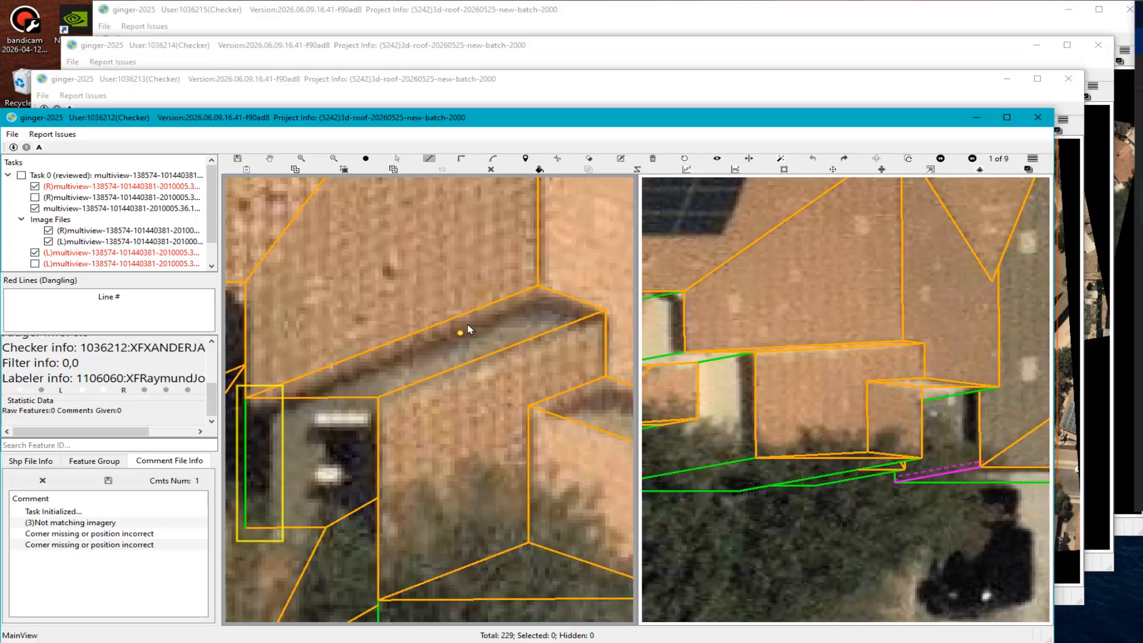
{"action": "scroll", "coordinate": [469, 329], "scroll_direction": "down", "scroll_amount": 6}
{"action": "scroll", "coordinate": [492, 405], "scroll_direction": "up", "scroll_amount": 4}
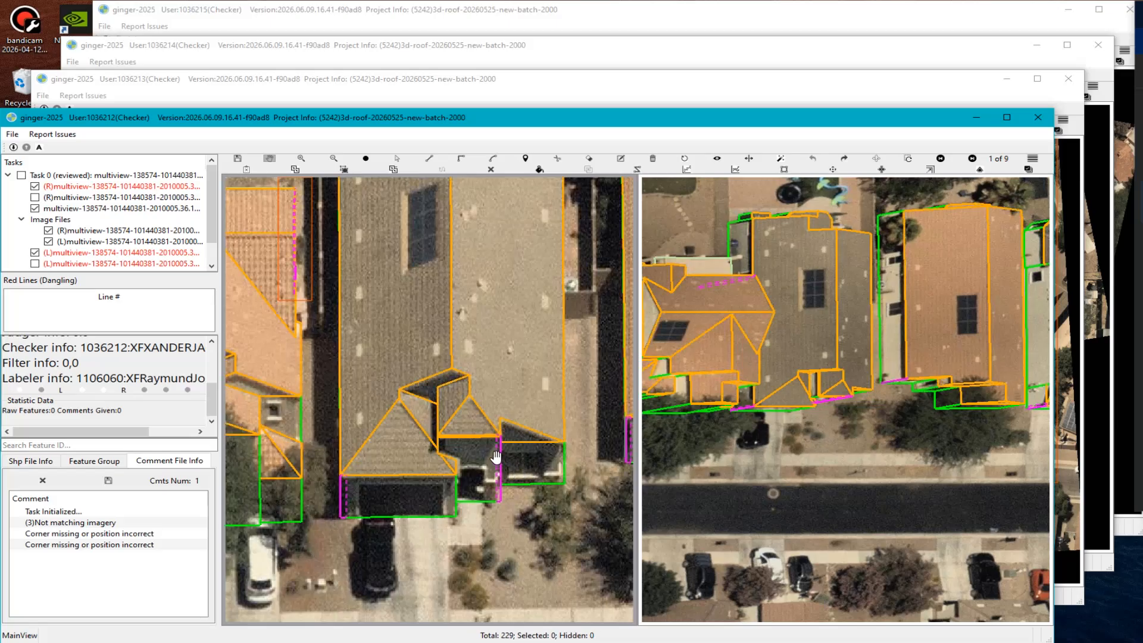
Check the front walls and small gables of the large grey-roofed house in the rotated wireframe.
{"action": "middle_click_drag", "start_coordinate": [421, 413], "coordinate": [348, 449]}
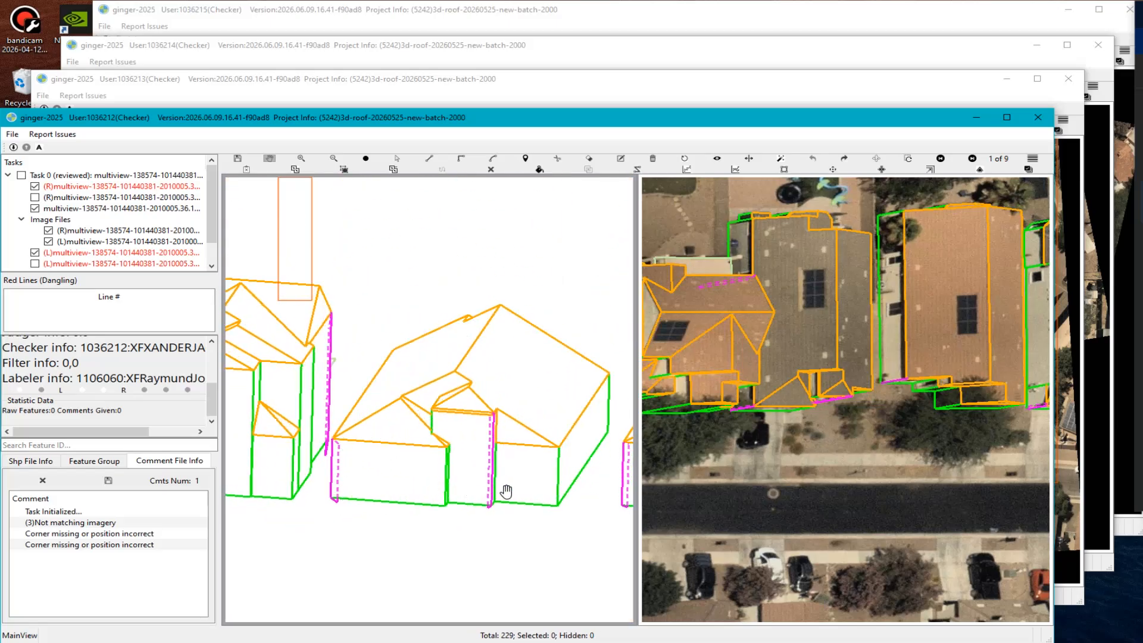
{"action": "scroll", "coordinate": [506, 491], "scroll_direction": "down", "scroll_amount": 5}
{"action": "middle_click_drag", "start_coordinate": [492, 479], "coordinate": [480, 446]}
{"action": "key", "text": "Escape"}
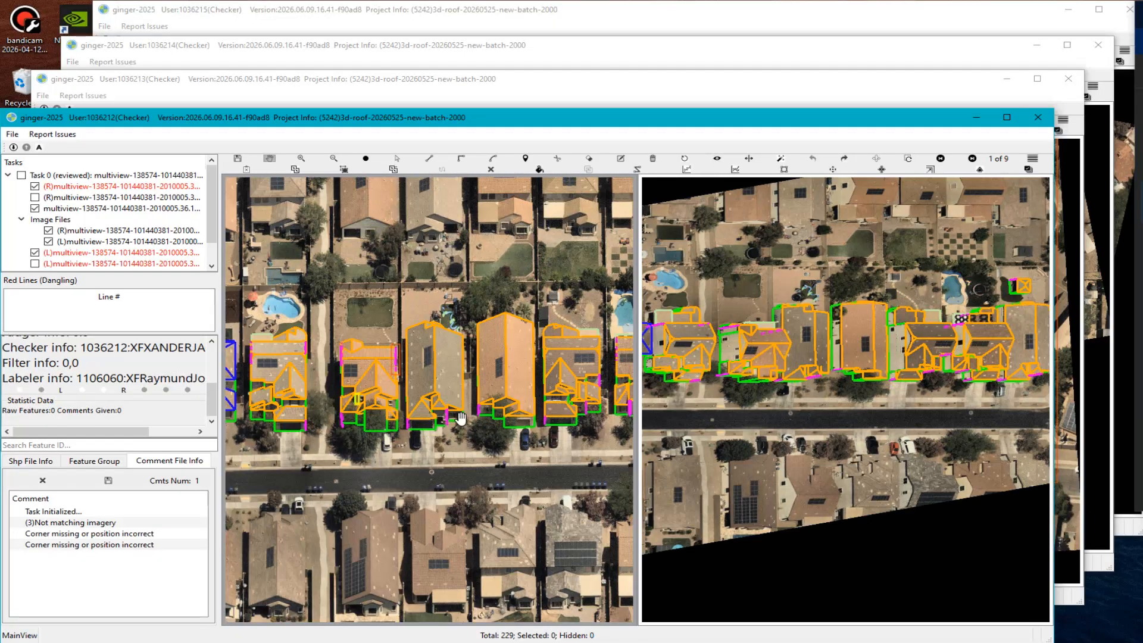
Examine the long orange-tan roofed house beside the grey one in both the imagery and the rotated wireframe.
{"action": "scroll", "coordinate": [461, 419], "scroll_direction": "up", "scroll_amount": 5}
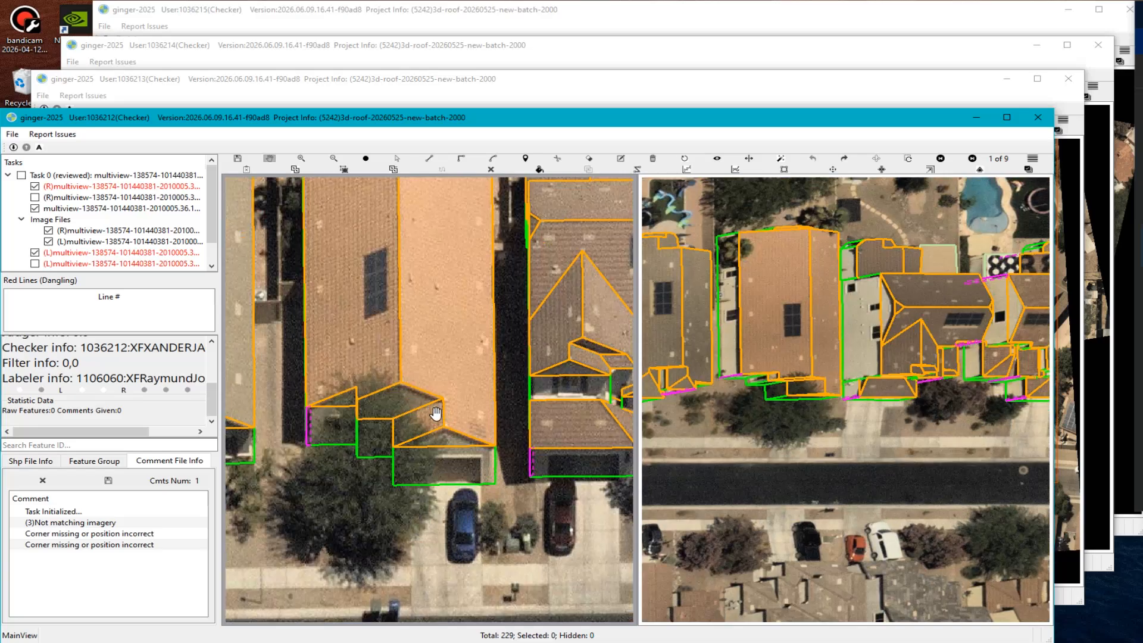
{"action": "middle_click_drag", "start_coordinate": [437, 413], "coordinate": [386, 382]}
{"action": "scroll", "coordinate": [385, 382], "scroll_direction": "down", "scroll_amount": 3}
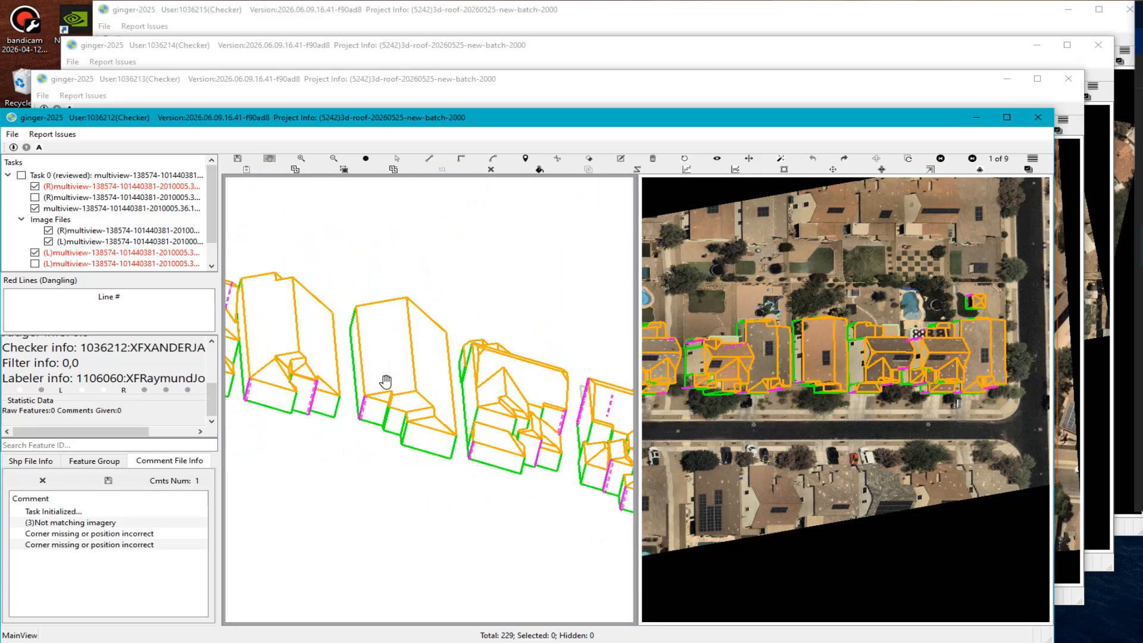
{"action": "scroll", "coordinate": [375, 416], "scroll_direction": "up", "scroll_amount": 5}
{"action": "scroll", "coordinate": [365, 433], "scroll_direction": "down", "scroll_amount": 3}
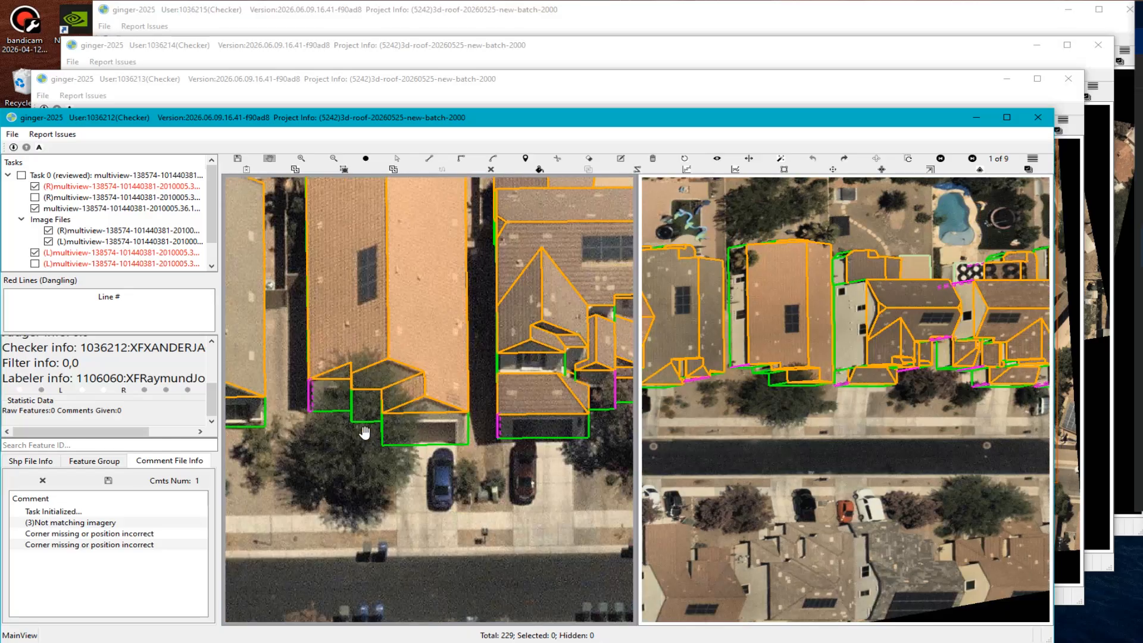
Inspect the orange-tan house's front gable edge above the garage up close against the imagery, with outlines hidden and shown.
{"action": "scroll", "coordinate": [403, 373], "scroll_direction": "up", "scroll_amount": 5}
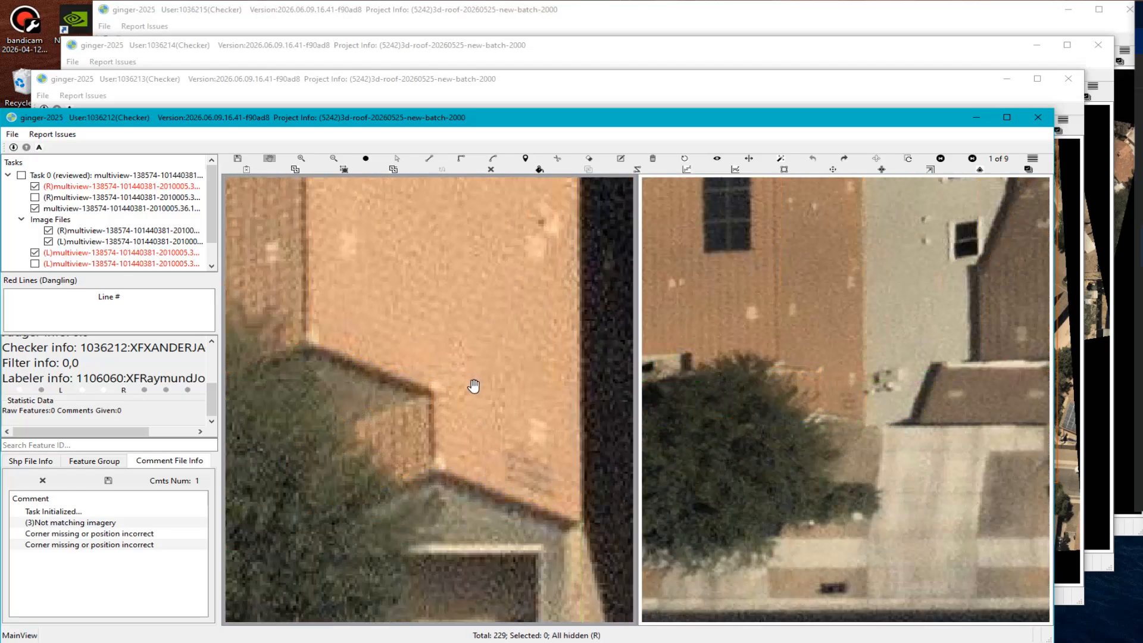
{"action": "scroll", "coordinate": [384, 387], "scroll_direction": "up", "scroll_amount": 5}
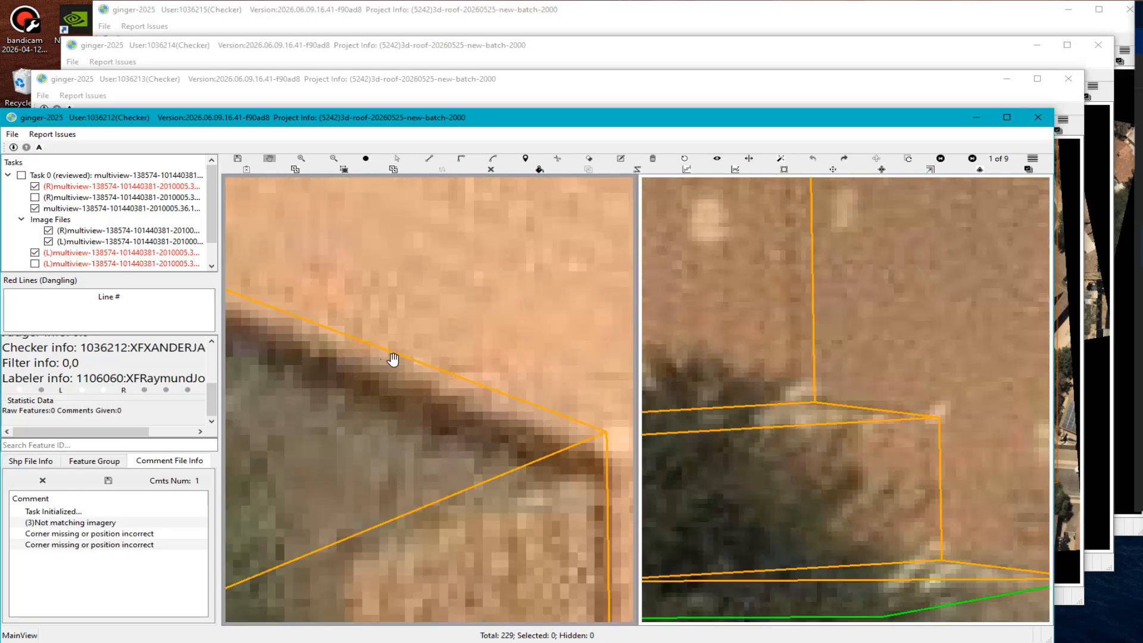
{"action": "scroll", "coordinate": [468, 460], "scroll_direction": "down", "scroll_amount": 3}
{"action": "scroll", "coordinate": [396, 428], "scroll_direction": "down", "scroll_amount": 3}
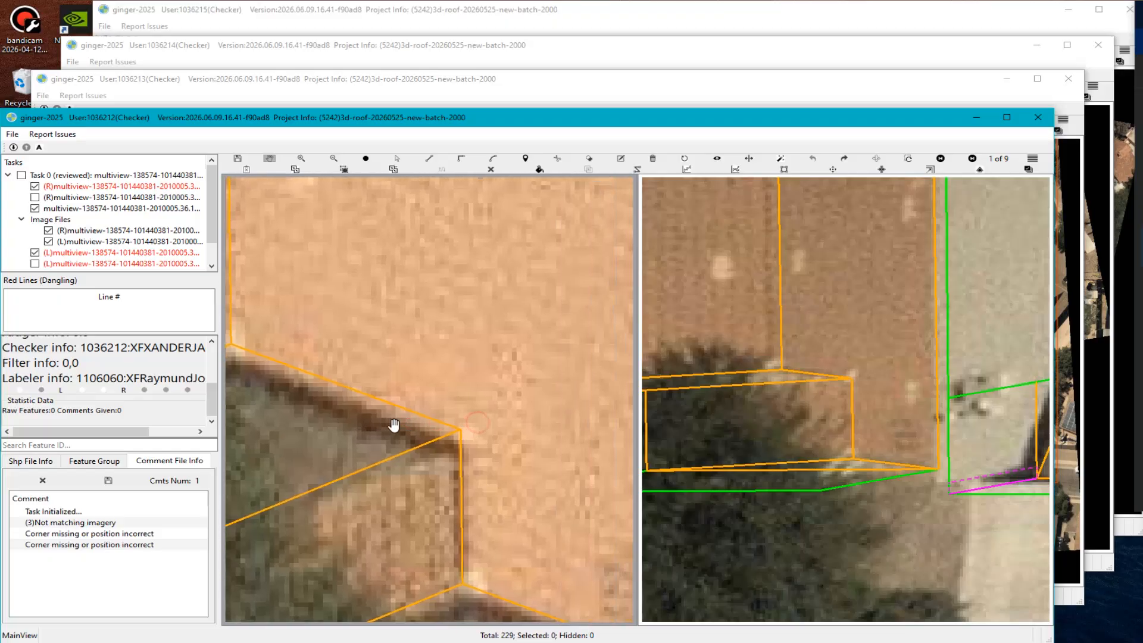
{"action": "scroll", "coordinate": [401, 395], "scroll_direction": "up", "scroll_amount": 4}
{"action": "scroll", "coordinate": [443, 420], "scroll_direction": "up", "scroll_amount": 2}
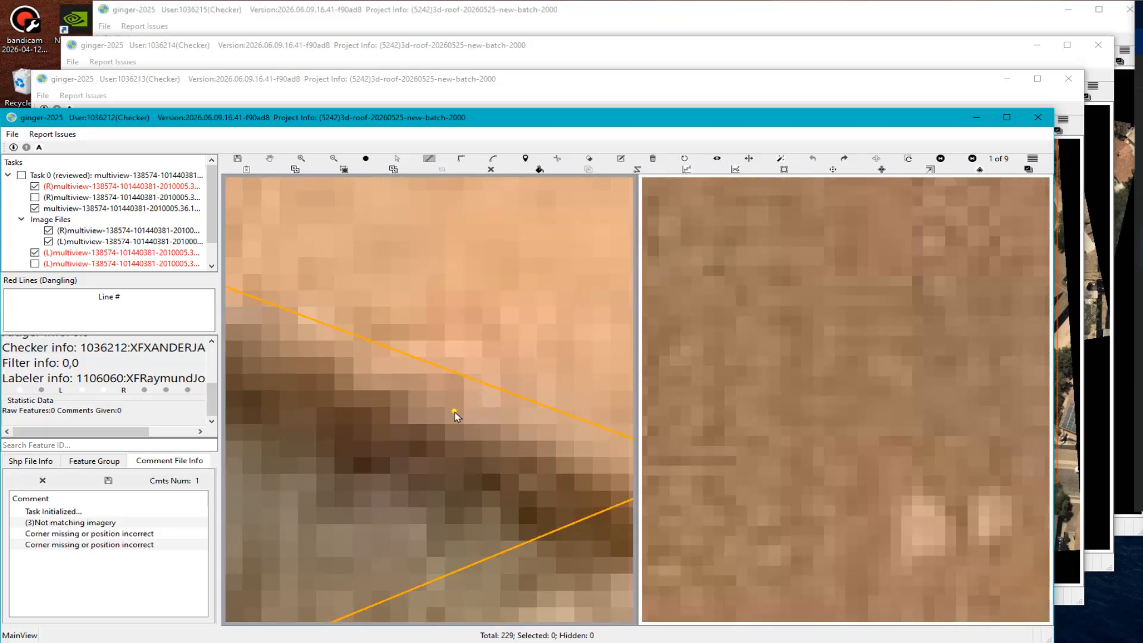
{"action": "scroll", "coordinate": [441, 434], "scroll_direction": "down", "scroll_amount": 5}
{"action": "key", "text": "Escape"}
Inspect the tree-covered front corner of the orange-tan house, comparing its eave and wall lines with the imagery.
{"action": "left_click_drag", "start_coordinate": [301, 409], "coordinate": [362, 403]}
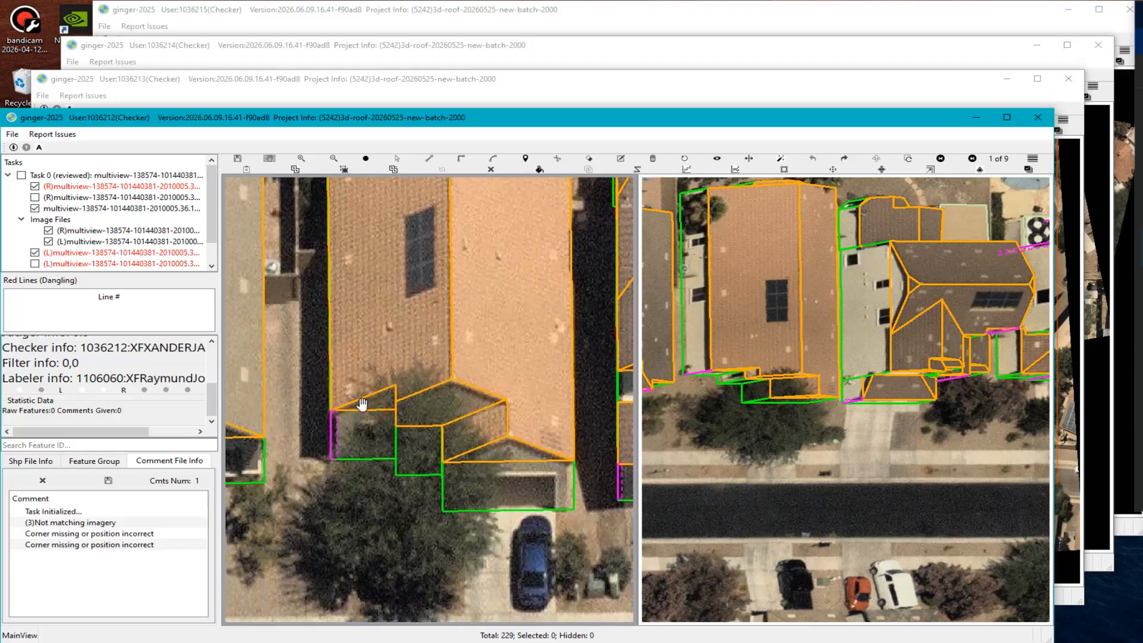
{"action": "scroll", "coordinate": [358, 419], "scroll_direction": "up", "scroll_amount": 3}
{"action": "scroll", "coordinate": [358, 420], "scroll_direction": "up", "scroll_amount": 1}
{"action": "key", "text": "space"}
{"action": "key", "text": "space"}
{"action": "scroll", "coordinate": [372, 432], "scroll_direction": "down", "scroll_amount": 2}
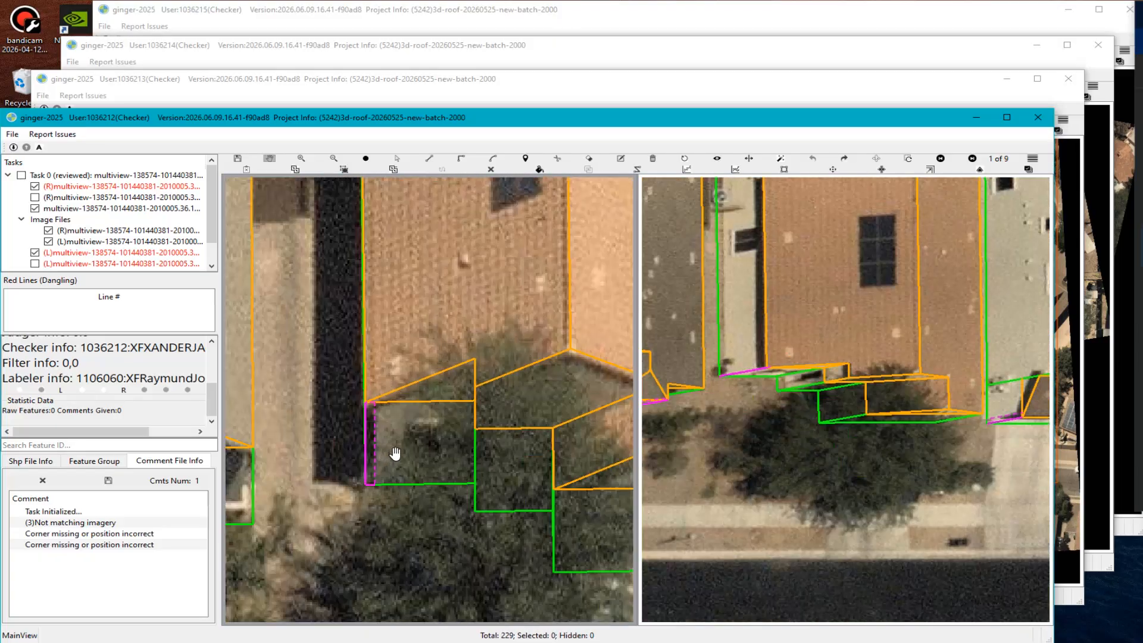
{"action": "scroll", "coordinate": [409, 413], "scroll_direction": "down", "scroll_amount": 2}
{"action": "left_click_drag", "start_coordinate": [453, 386], "coordinate": [431, 388]}
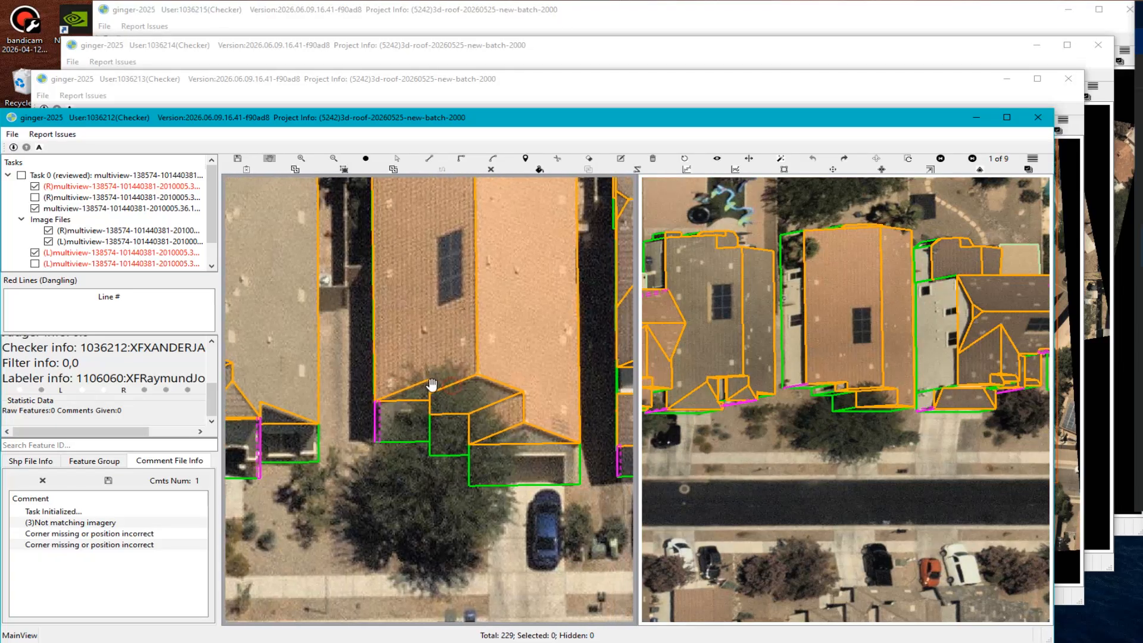
Flag the front gable edges of the orange-tan house beside the tree as "Slight difference, use M to adjust".
{"action": "scroll", "coordinate": [452, 386], "scroll_direction": "up", "scroll_amount": 2}
{"action": "scroll", "coordinate": [516, 355], "scroll_direction": "up", "scroll_amount": 2}
{"action": "key", "text": "Escape"}
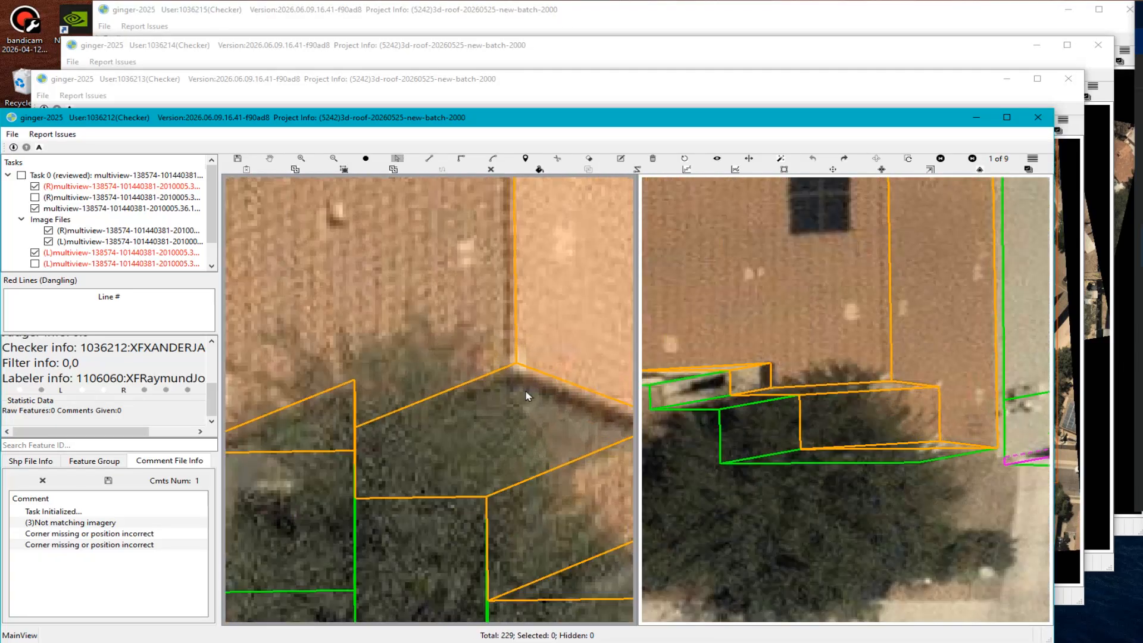
{"action": "scroll", "coordinate": [423, 401], "scroll_direction": "down", "scroll_amount": 3}
{"action": "left_click_drag", "start_coordinate": [348, 377], "coordinate": [550, 417]}
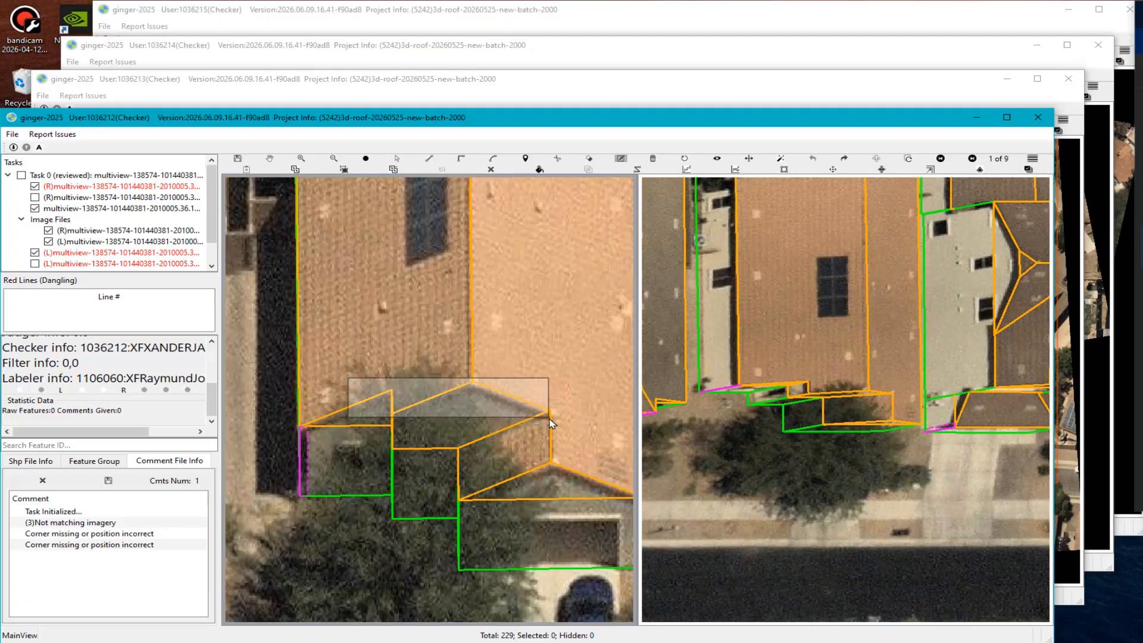
{"action": "double_click", "coordinate": [207, 107]}
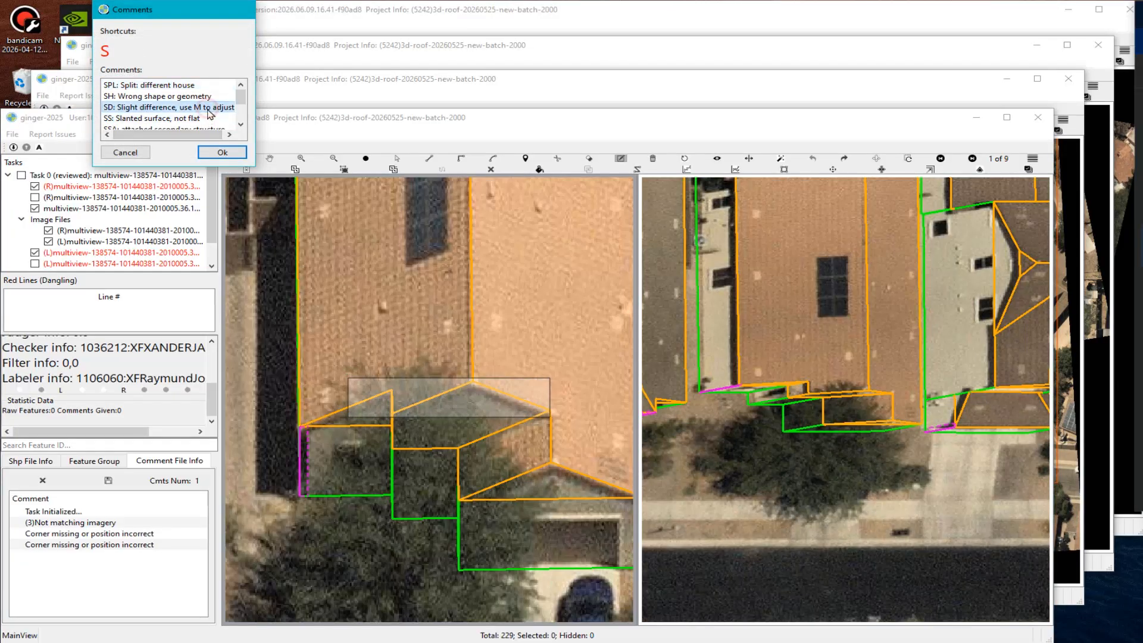
Examine the adjoining brown-roofed house's front gables, garage and magenta wall lines in the imagery and rotated wireframe.
{"action": "scroll", "coordinate": [413, 417], "scroll_direction": "down", "scroll_amount": 3}
{"action": "left_click_drag", "start_coordinate": [518, 422], "coordinate": [372, 406]}
{"action": "scroll", "coordinate": [415, 414], "scroll_direction": "up", "scroll_amount": 2}
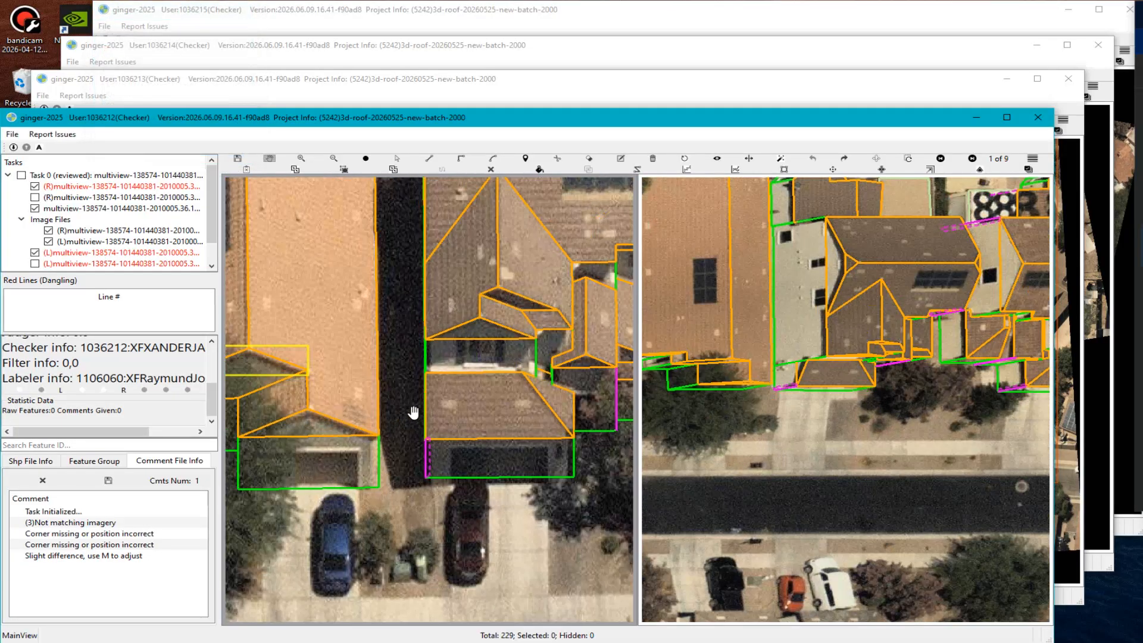
{"action": "scroll", "coordinate": [493, 394], "scroll_direction": "down", "scroll_amount": 2}
{"action": "scroll", "coordinate": [444, 467], "scroll_direction": "up", "scroll_amount": 2}
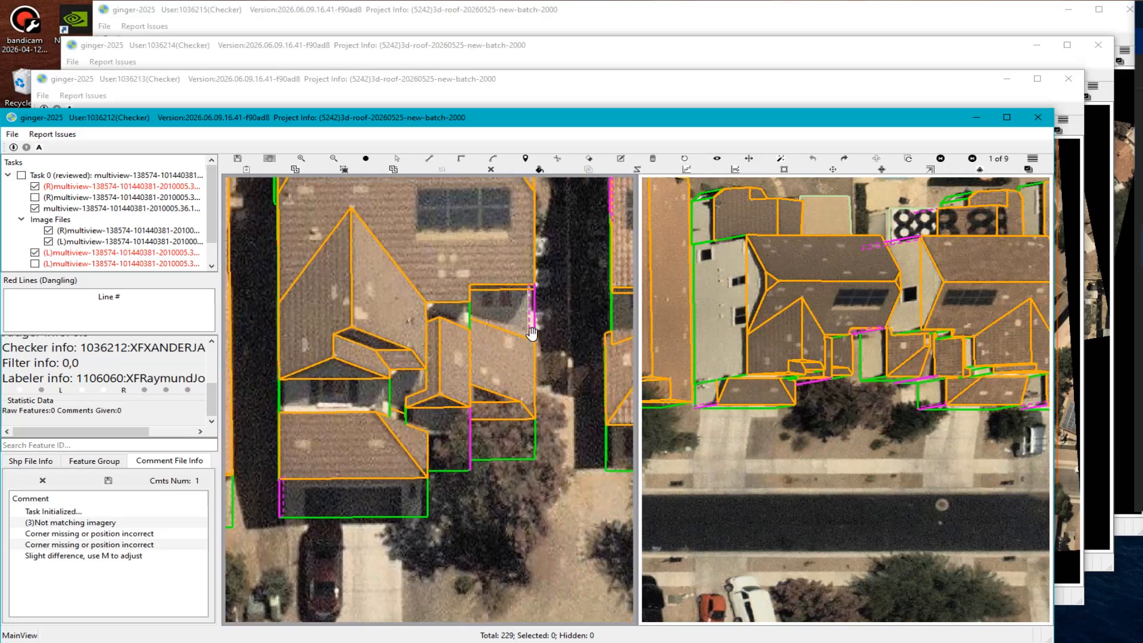
{"action": "key", "text": "s"}
{"action": "scroll", "coordinate": [426, 393], "scroll_direction": "down", "scroll_amount": 2}
{"action": "scroll", "coordinate": [428, 392], "scroll_direction": "up", "scroll_amount": 1}
{"action": "middle_click_drag", "start_coordinate": [439, 374], "coordinate": [426, 348]}
{"action": "key", "text": "s"}
{"action": "key", "text": "l"}
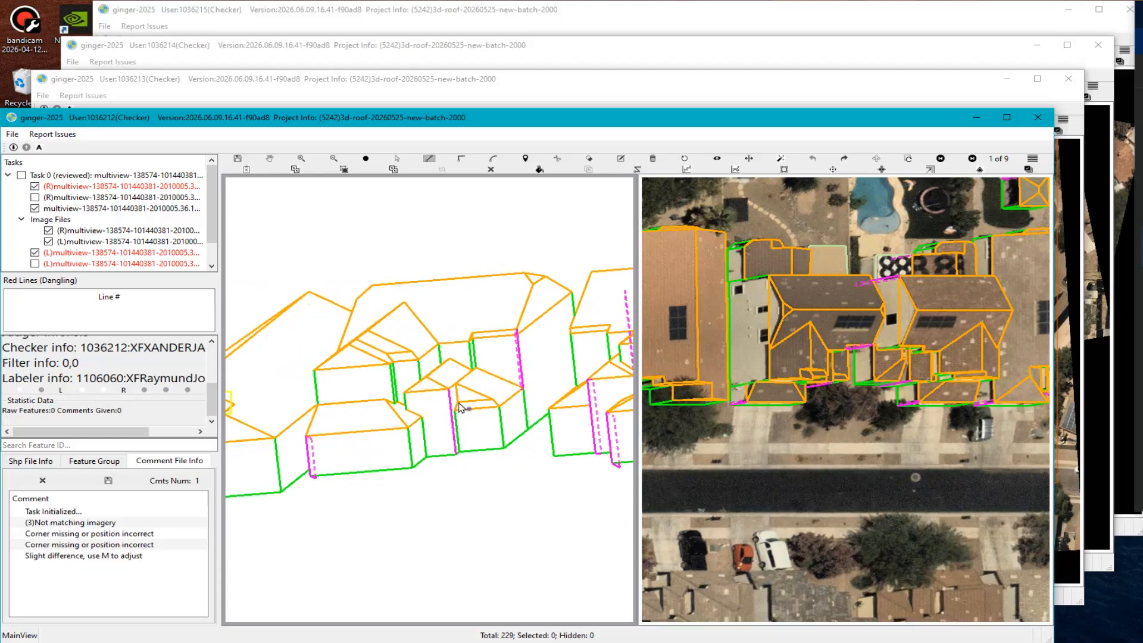
{"action": "scroll", "coordinate": [524, 344], "scroll_direction": "up", "scroll_amount": 2}
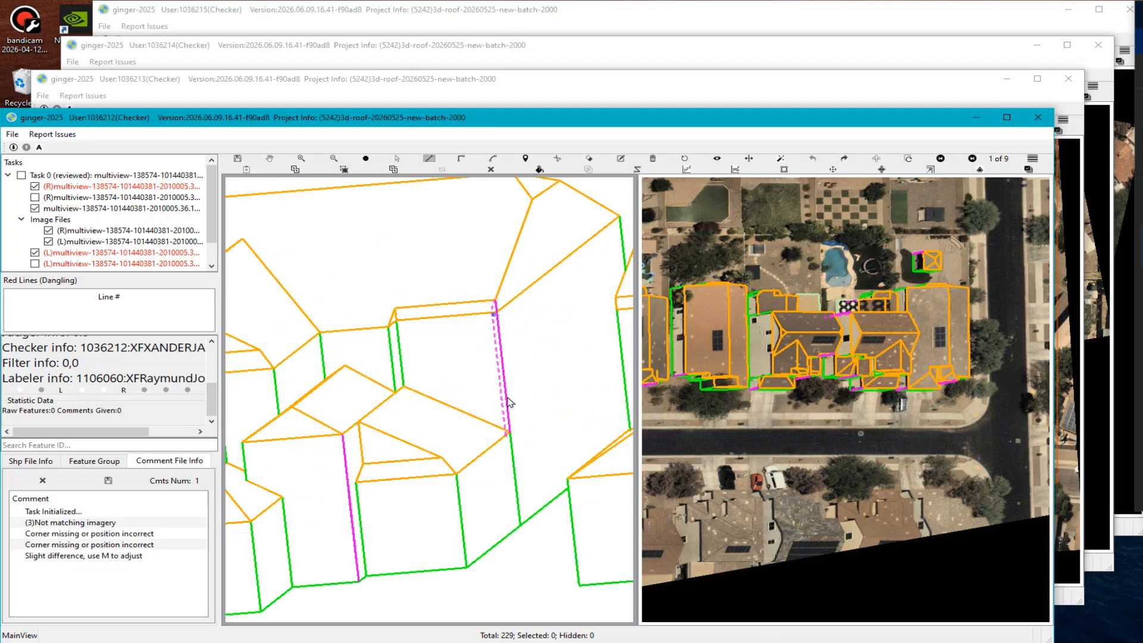
Examine the rear wall lines and patio covers of the row's houses in the rotated wireframe.
{"action": "mouse_move", "coordinate": [486, 432]}
{"action": "middle_mouse_down"}
{"action": "mouse_move", "coordinate": [472, 357]}
{"action": "mouse_move", "coordinate": [499, 420]}
{"action": "middle_mouse_up"}
{"action": "scroll", "coordinate": [472, 356], "scroll_direction": "down", "scroll_amount": 2}
{"action": "scroll", "coordinate": [498, 420], "scroll_direction": "up", "scroll_amount": 2}
{"action": "scroll", "coordinate": [499, 420], "scroll_direction": "up", "scroll_amount": 5}
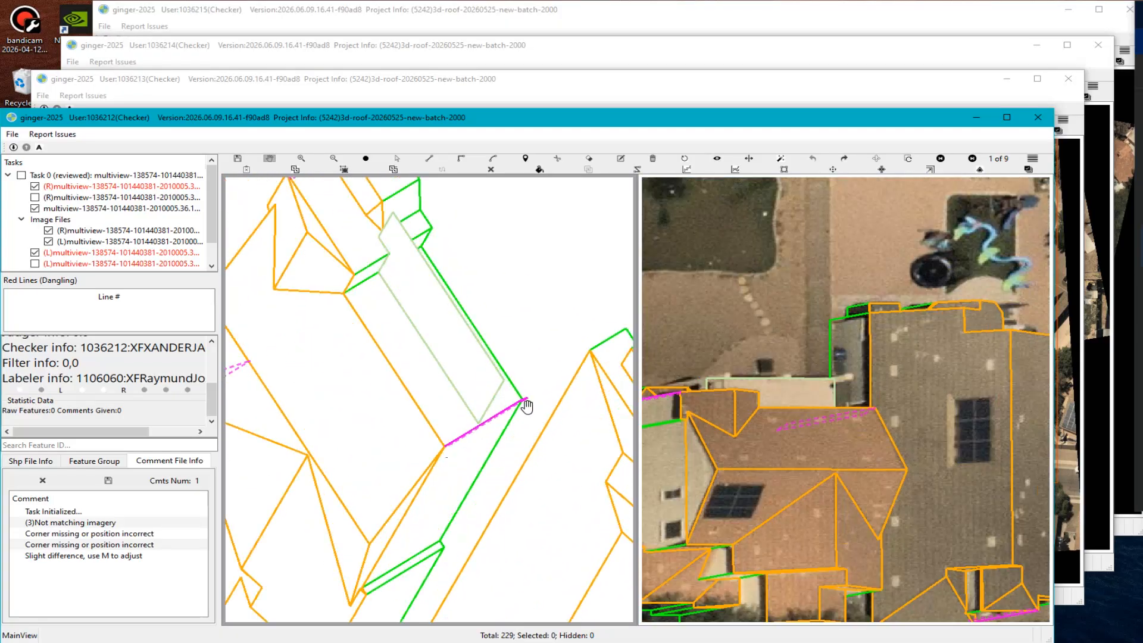
{"action": "left_click_drag", "start_coordinate": [480, 396], "coordinate": [538, 503]}
{"action": "left_click_drag", "start_coordinate": [340, 266], "coordinate": [416, 362]}
{"action": "scroll", "coordinate": [417, 364], "scroll_direction": "up", "scroll_amount": 1}
{"action": "key", "text": "Escape"}
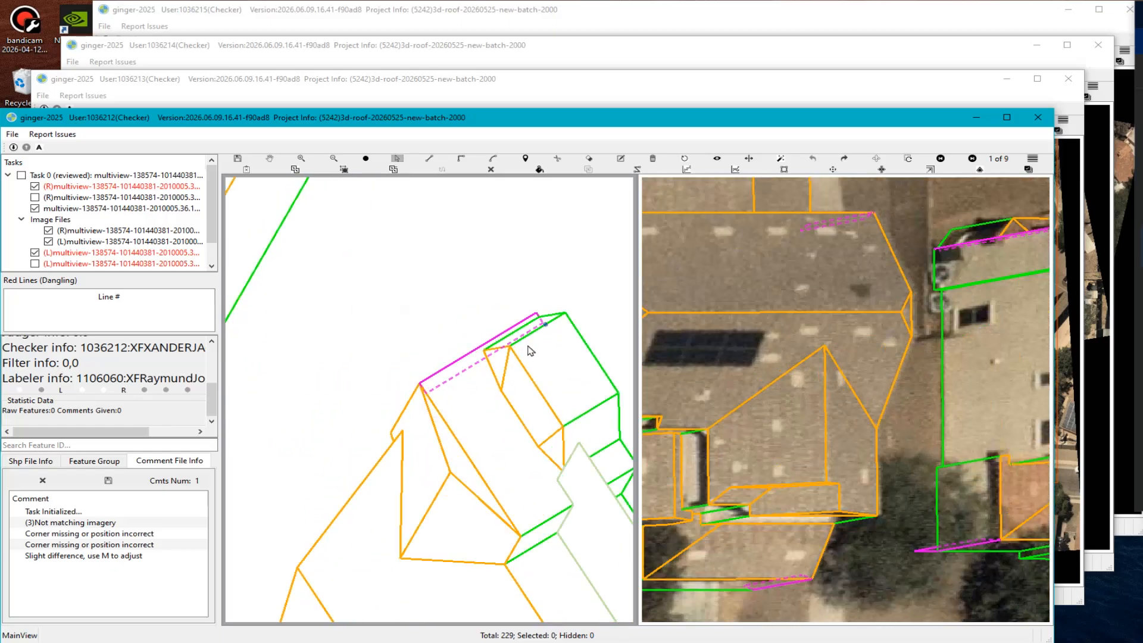
Check the dashed magenta wall lines and rear patio cover of the brown-roofed house beside the corner house from several wireframe angles.
{"action": "scroll", "coordinate": [461, 473], "scroll_direction": "down", "scroll_amount": 5}
{"action": "key", "text": "space"}
{"action": "middle_click_drag", "start_coordinate": [549, 542], "coordinate": [469, 525]}
{"action": "scroll", "coordinate": [446, 505], "scroll_direction": "up", "scroll_amount": 5}
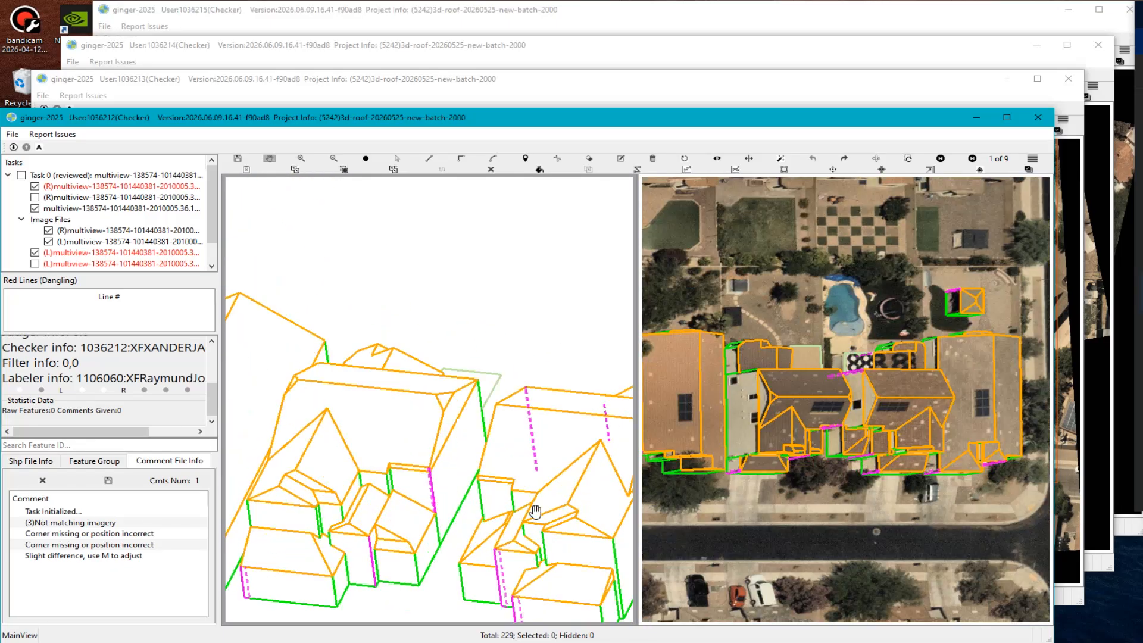
{"action": "left_click_drag", "start_coordinate": [535, 512], "coordinate": [423, 490]}
{"action": "scroll", "coordinate": [405, 484], "scroll_direction": "down", "scroll_amount": 5}
{"action": "scroll", "coordinate": [405, 483], "scroll_direction": "up", "scroll_amount": 5}
{"action": "middle_click_drag", "start_coordinate": [434, 446], "coordinate": [458, 441]}
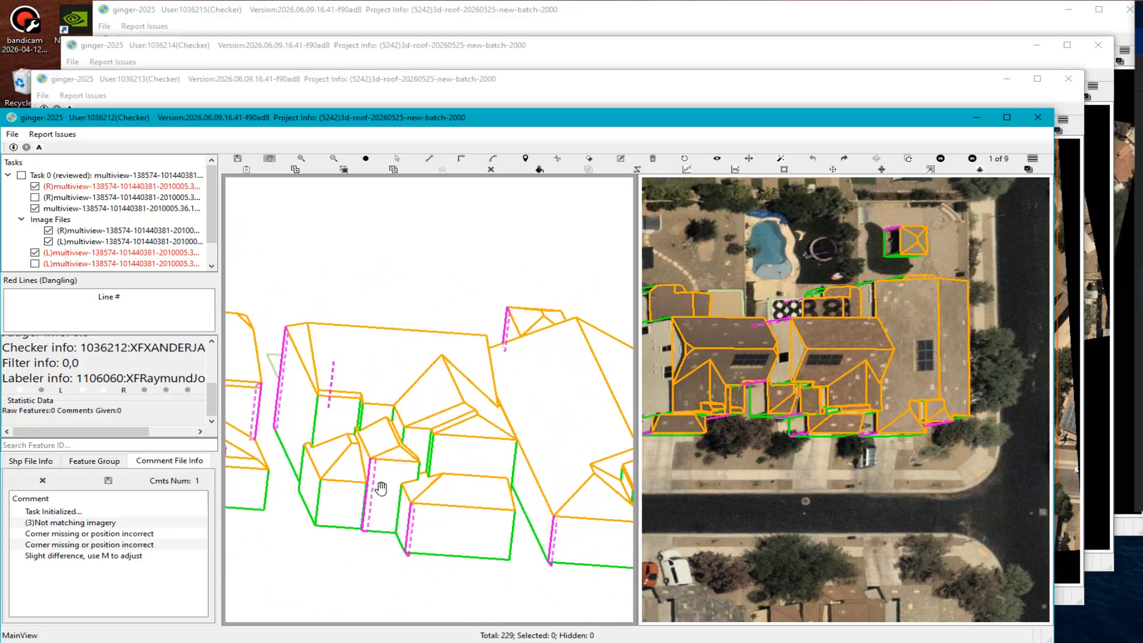
{"action": "middle_click_drag", "start_coordinate": [377, 402], "coordinate": [405, 253]}
{"action": "left_click_drag", "start_coordinate": [408, 261], "coordinate": [398, 327]}
{"action": "scroll", "coordinate": [399, 327], "scroll_direction": "up", "scroll_amount": 1}
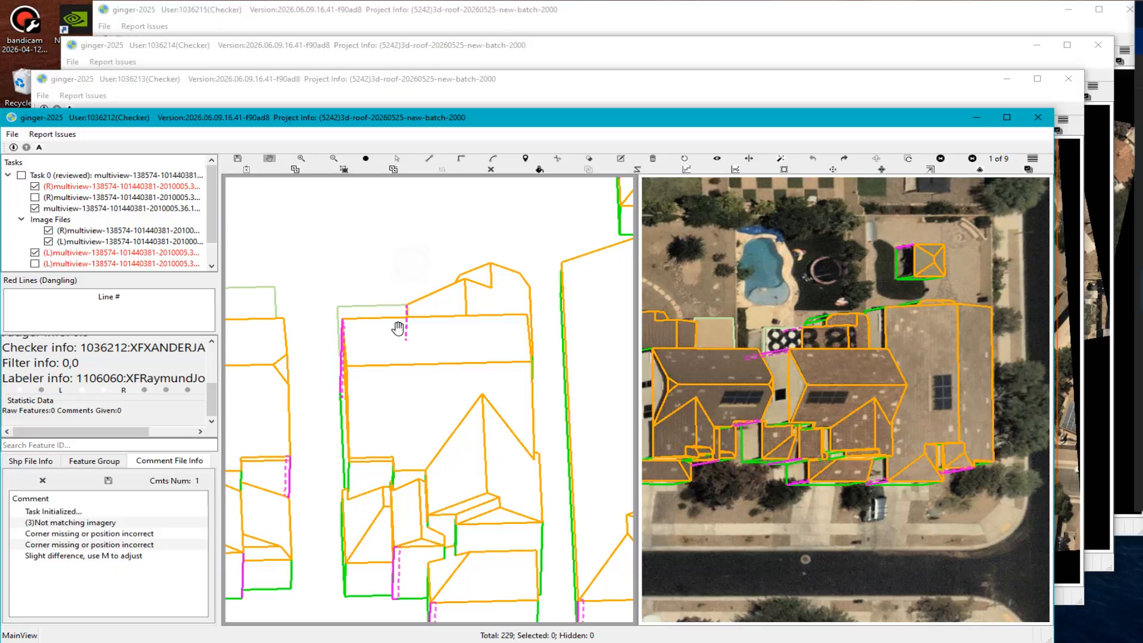
{"action": "middle_click_drag", "start_coordinate": [398, 327], "coordinate": [491, 327]}
{"action": "scroll", "coordinate": [507, 412], "scroll_direction": "down", "scroll_amount": 4}
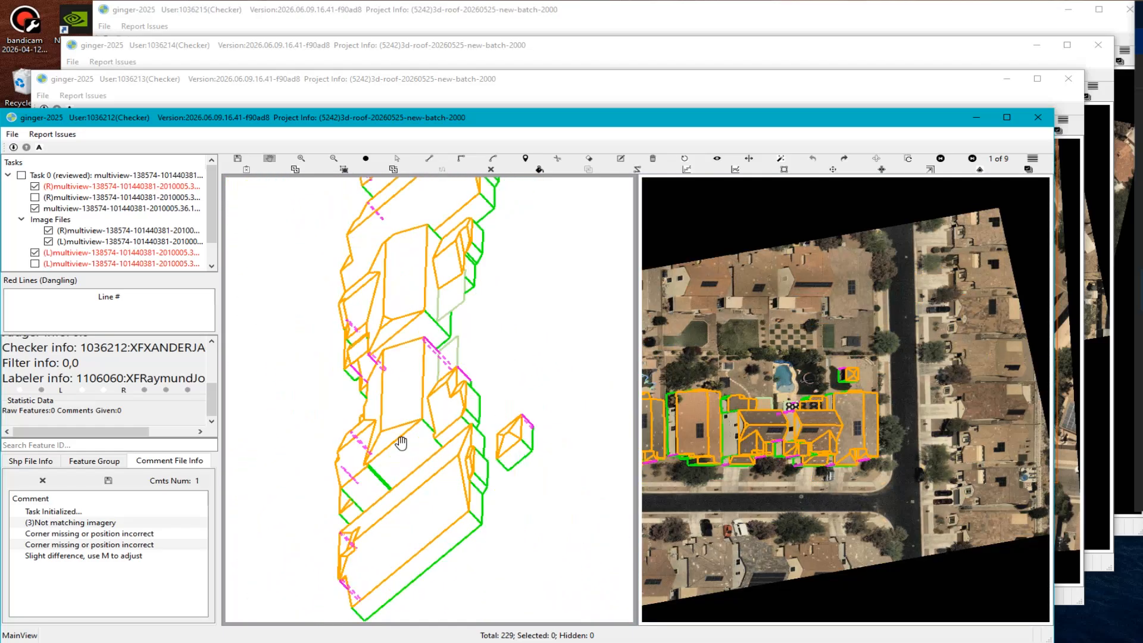
Examine the grey corner house's front gables and porch walls against both aerial images.
{"action": "middle_click_drag", "start_coordinate": [401, 444], "coordinate": [381, 417]}
{"action": "scroll", "coordinate": [324, 401], "scroll_direction": "up", "scroll_amount": 5}
{"action": "scroll", "coordinate": [321, 400], "scroll_direction": "down", "scroll_amount": 5}
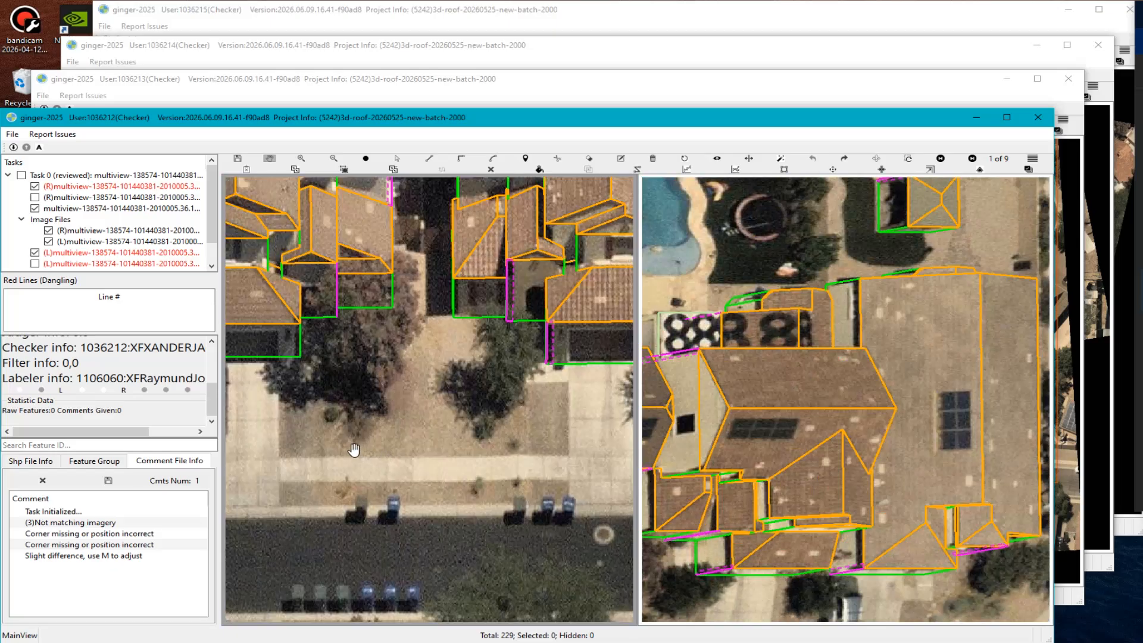
{"action": "scroll", "coordinate": [498, 345], "scroll_direction": "down", "scroll_amount": 1}
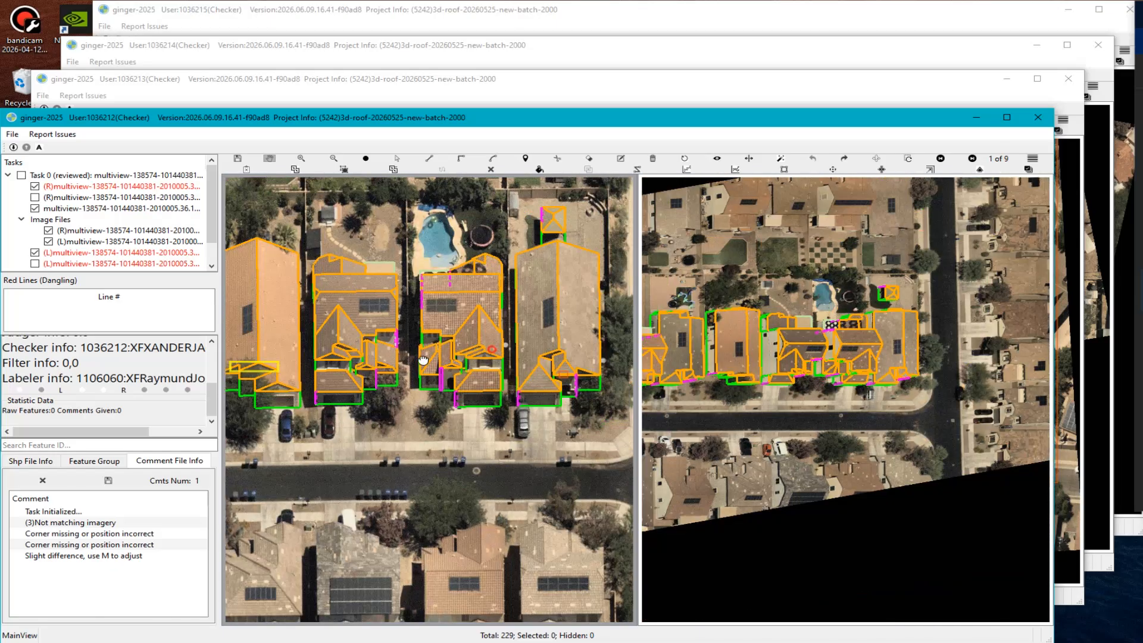
{"action": "scroll", "coordinate": [500, 357], "scroll_direction": "up", "scroll_amount": 6}
{"action": "key", "text": "r"}
{"action": "key", "text": "r"}
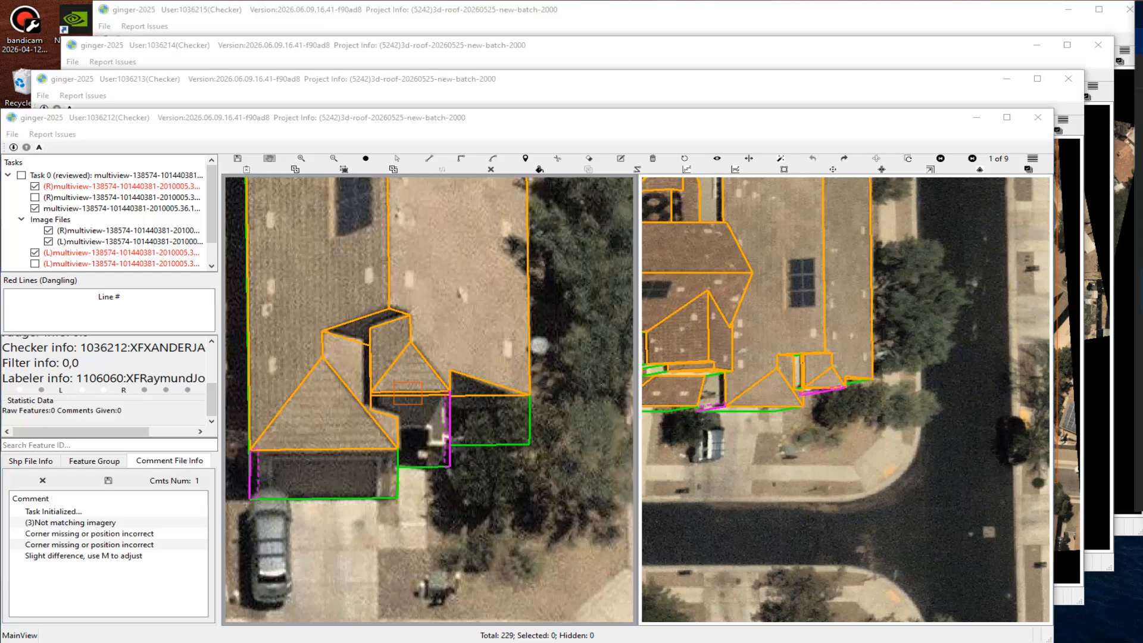
Draw a rectangular test outline about 16 m wide over the street junction in front of the grey corner house.
{"action": "left_click", "coordinate": [566, 480]}
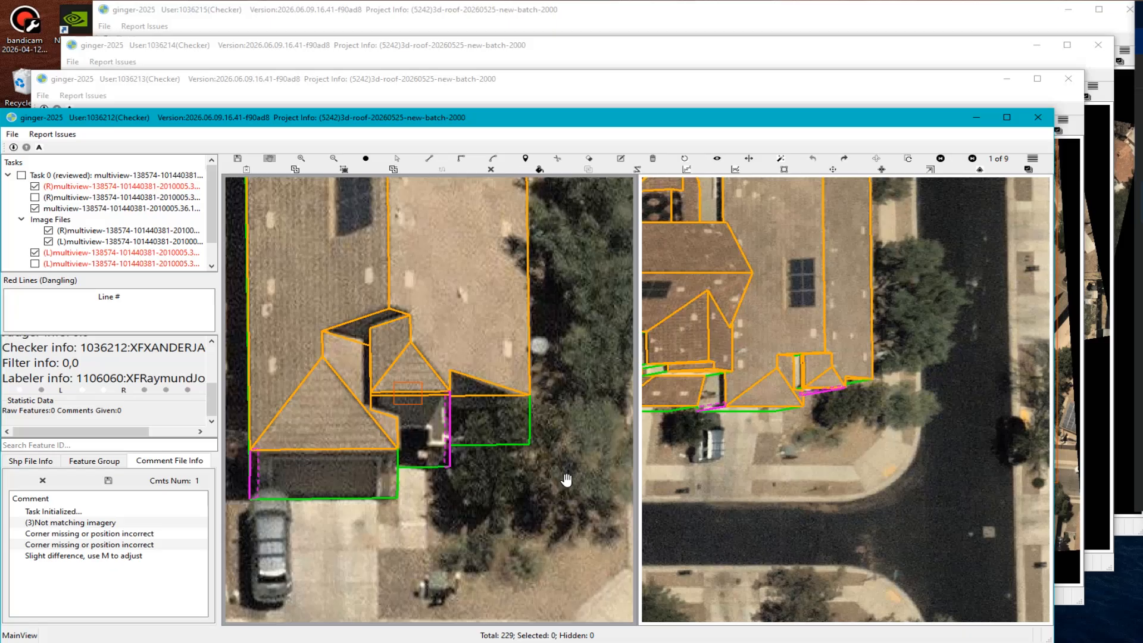
{"action": "scroll", "coordinate": [539, 448], "scroll_direction": "down", "scroll_amount": 8}
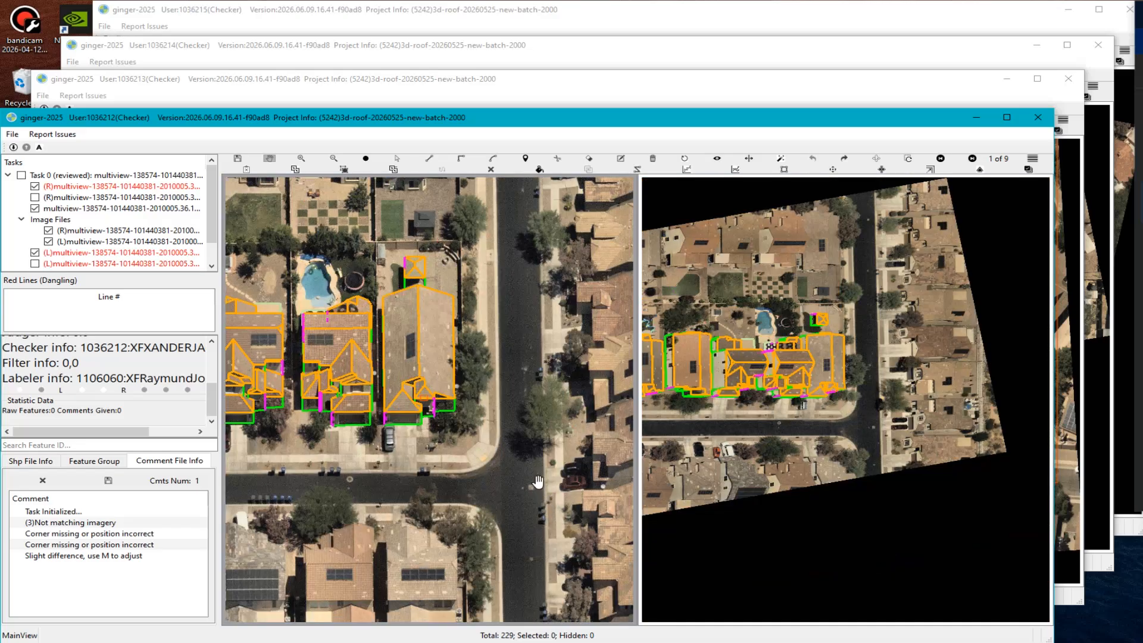
{"action": "left_click_drag", "start_coordinate": [534, 480], "coordinate": [533, 384]}
{"action": "scroll", "coordinate": [523, 393], "scroll_direction": "up", "scroll_amount": 3}
{"action": "key", "text": "d"}
{"action": "left_click", "coordinate": [420, 366]}
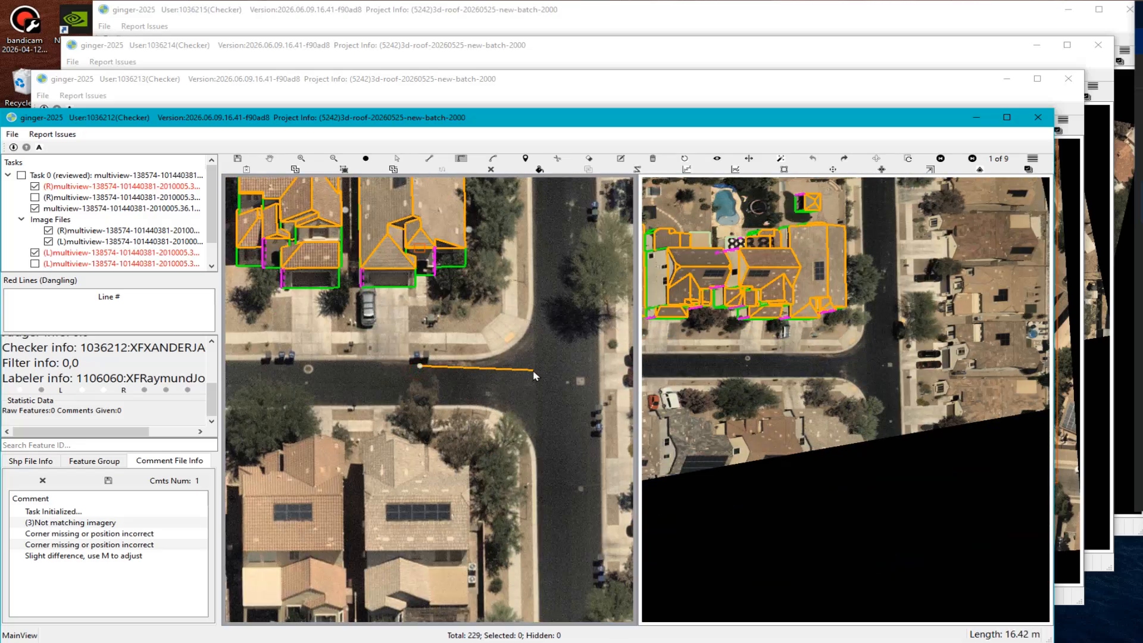
{"action": "left_click", "coordinate": [532, 369]}
{"action": "left_click", "coordinate": [529, 432]}
{"action": "left_click", "coordinate": [417, 427]}
{"action": "left_click", "coordinate": [420, 366]}
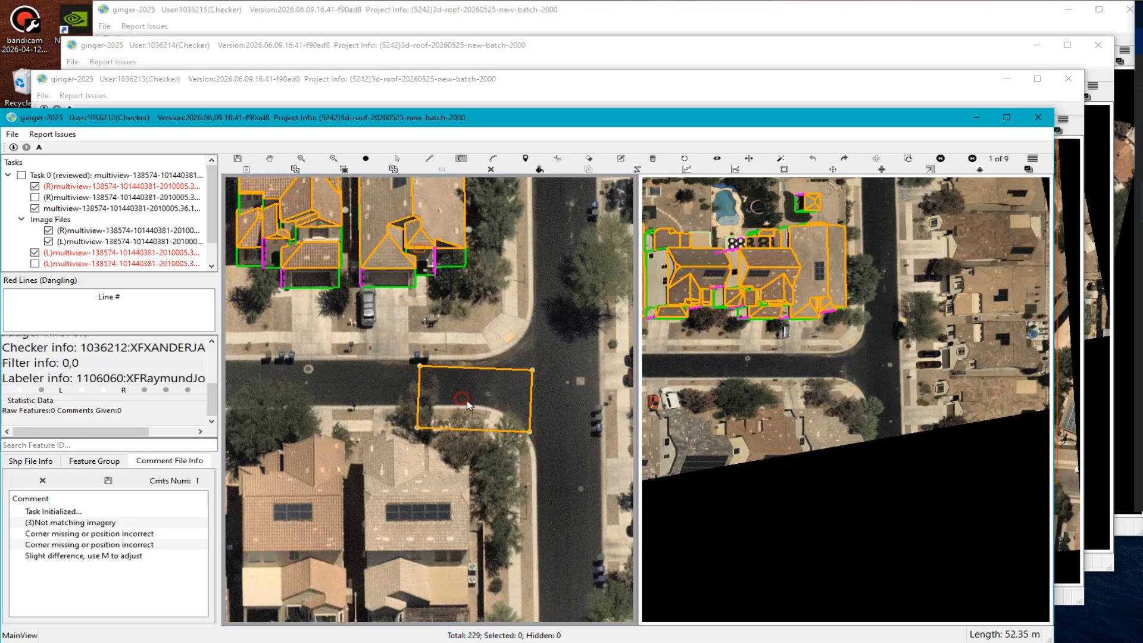
Extrude the test outline at the street junction into a 3D box with walls down to a base.
{"action": "scroll", "coordinate": [463, 406], "scroll_direction": "up", "scroll_amount": 2}
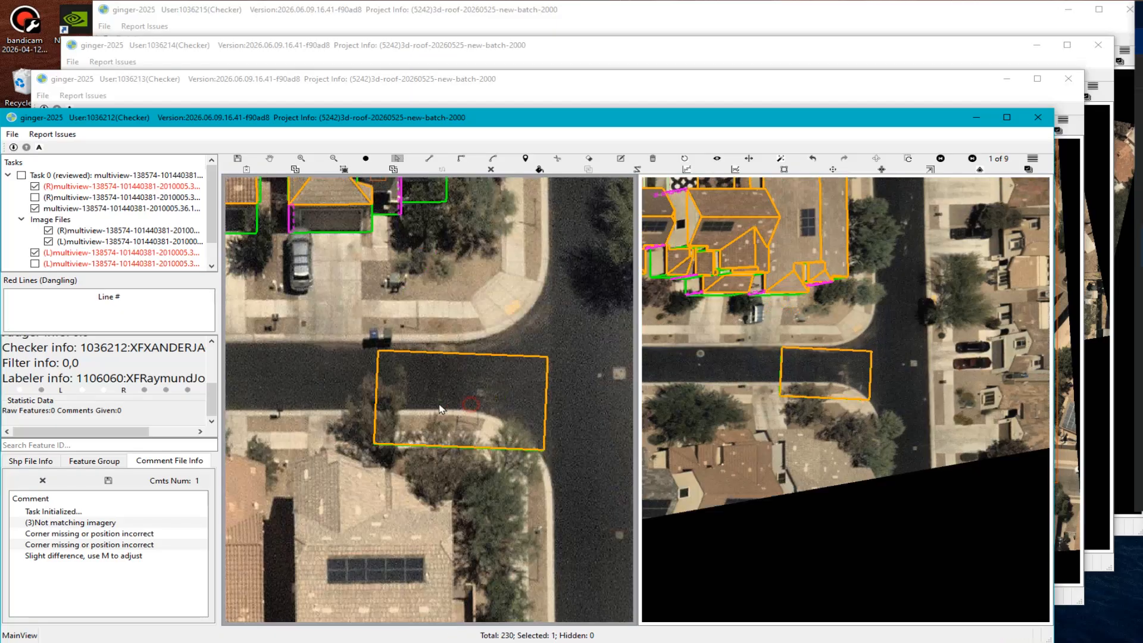
{"action": "left_click", "coordinate": [546, 398]}
{"action": "left_click", "coordinate": [356, 602]}
{"action": "scroll", "coordinate": [444, 388], "scroll_direction": "down", "scroll_amount": 2}
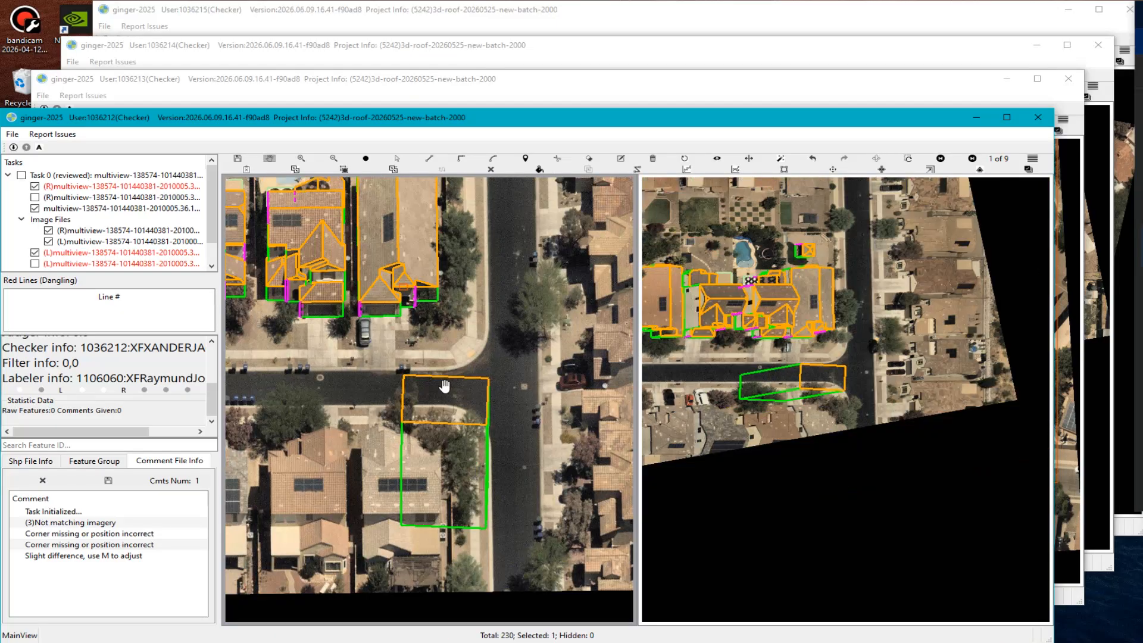
{"action": "scroll", "coordinate": [441, 386], "scroll_direction": "up", "scroll_amount": 1}
{"action": "middle_click_drag", "start_coordinate": [434, 384], "coordinate": [457, 369]}
Move the test box's roof surface first closer to its base and then below it.
{"action": "left_click", "coordinate": [447, 393]}
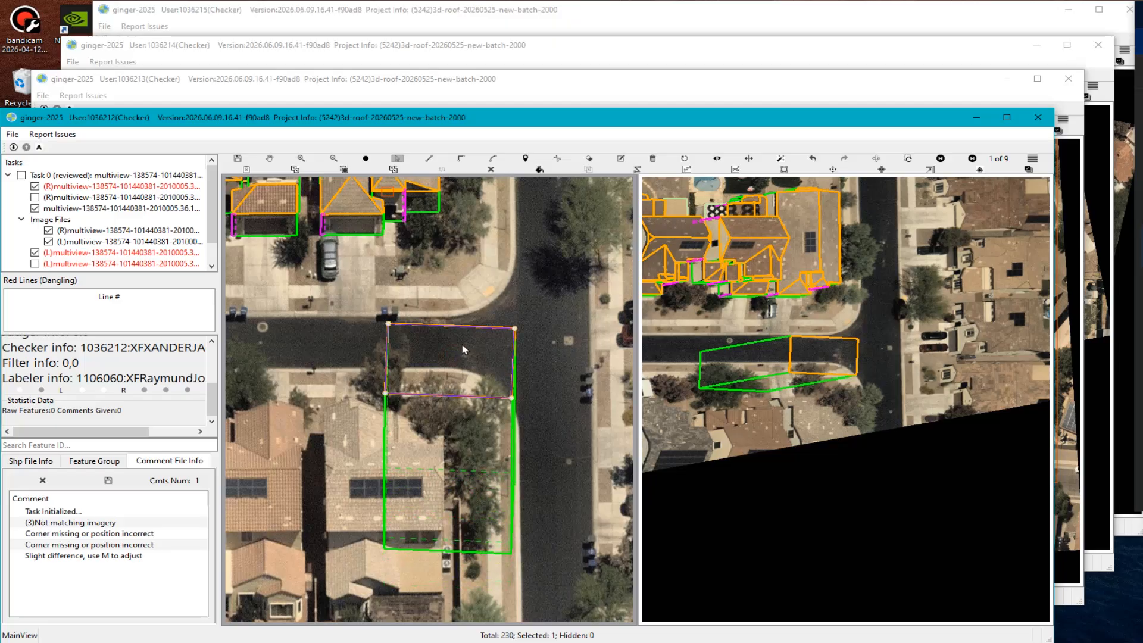
{"action": "left_click", "coordinate": [459, 322]}
{"action": "middle_click", "coordinate": [450, 382]}
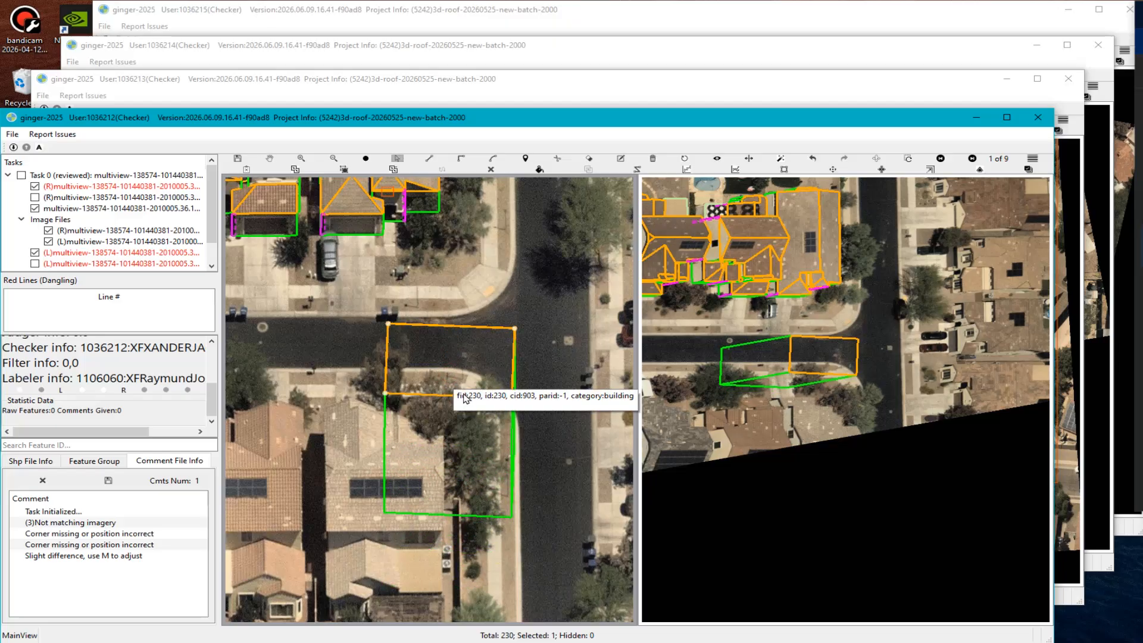
{"action": "left_click", "coordinate": [458, 379]}
{"action": "left_click", "coordinate": [442, 568]}
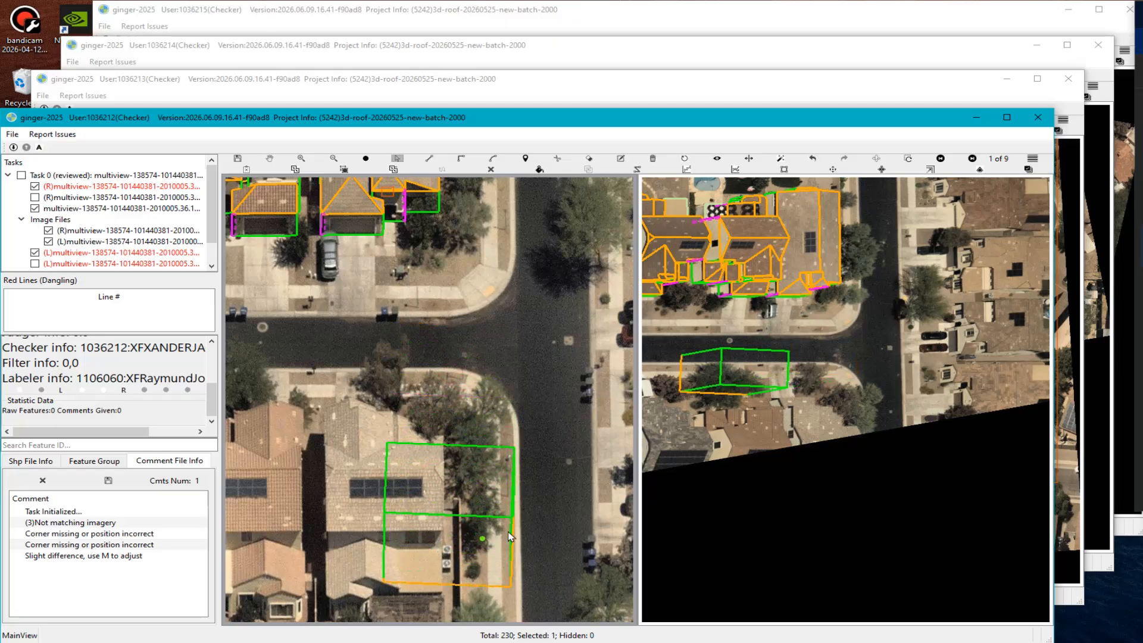
Compare the inverted test box in both aerial images and raise its roof surface back above the base.
{"action": "middle_click_drag", "start_coordinate": [485, 464], "coordinate": [534, 405]}
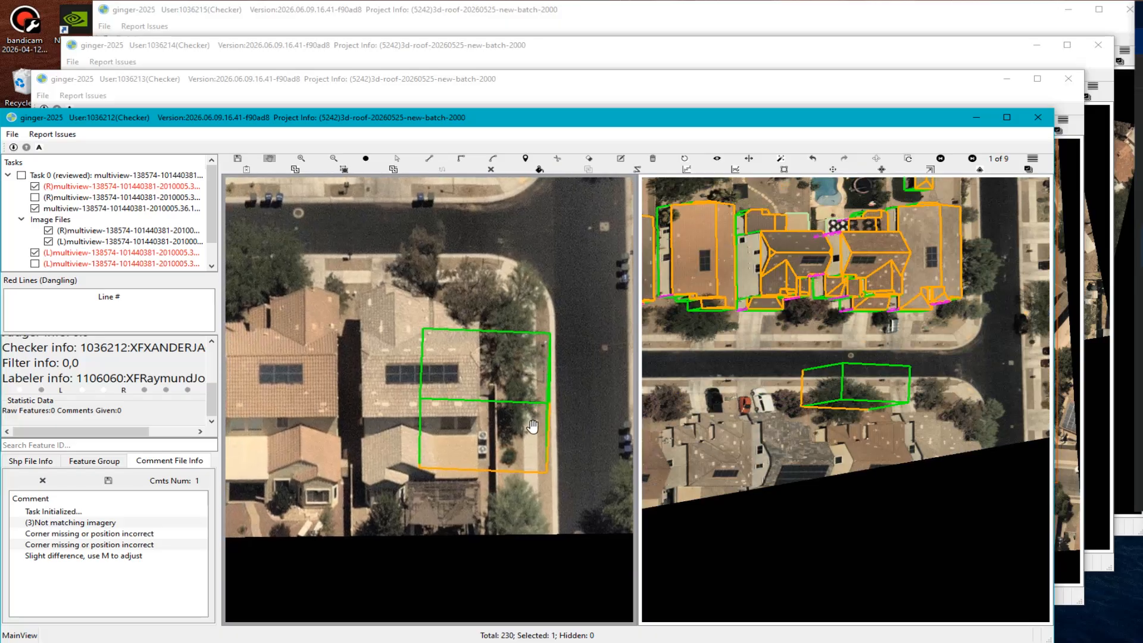
{"action": "scroll", "coordinate": [497, 437], "scroll_direction": "up", "scroll_amount": 2}
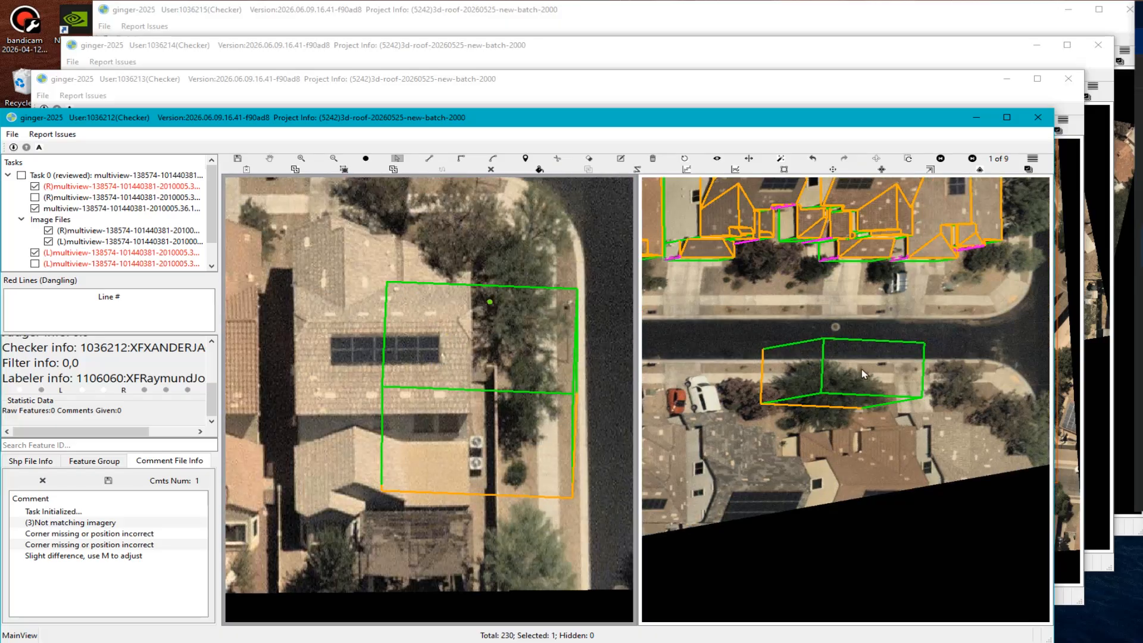
{"action": "middle_click_drag", "start_coordinate": [506, 372], "coordinate": [424, 368]}
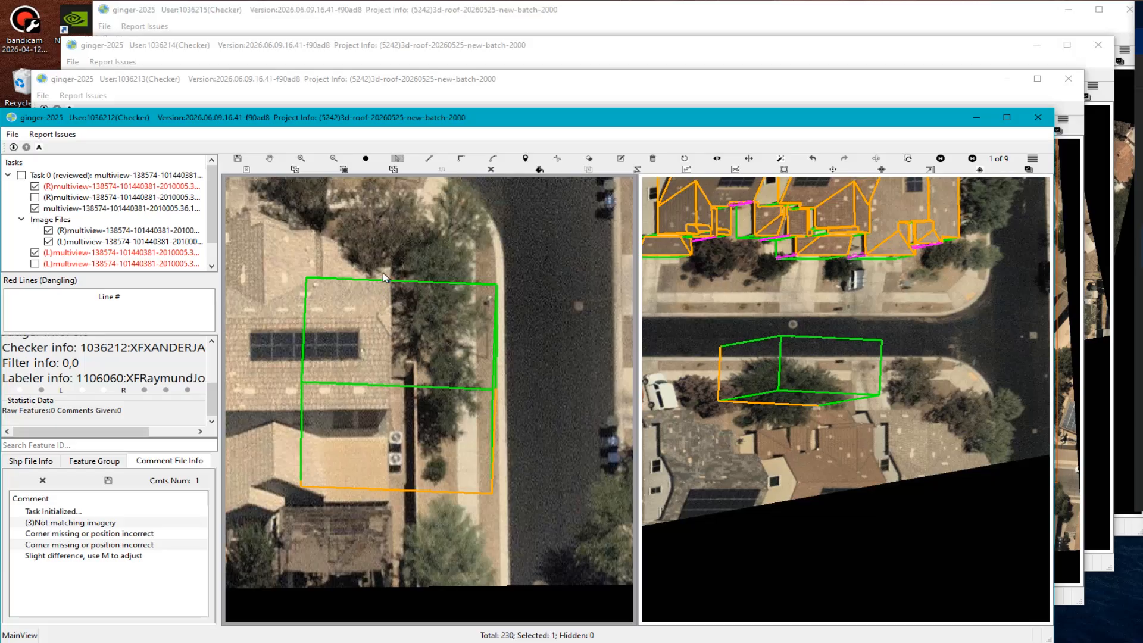
{"action": "scroll", "coordinate": [394, 503], "scroll_direction": "up", "scroll_amount": 2}
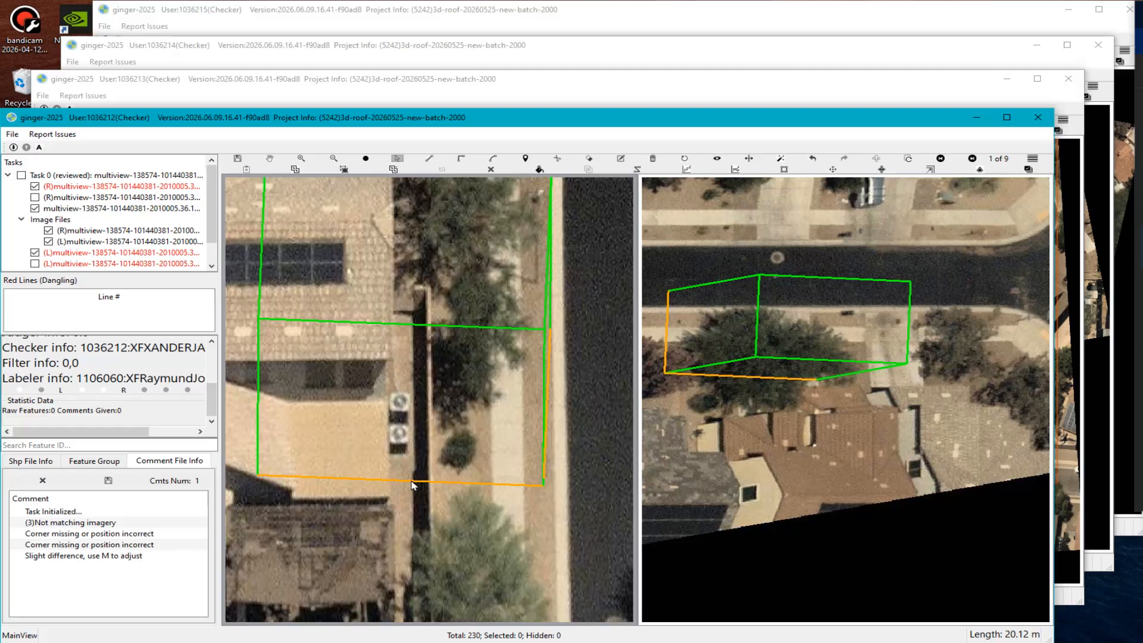
{"action": "scroll", "coordinate": [432, 488], "scroll_direction": "down", "scroll_amount": 3}
{"action": "middle_click_drag", "start_coordinate": [453, 403], "coordinate": [447, 460]}
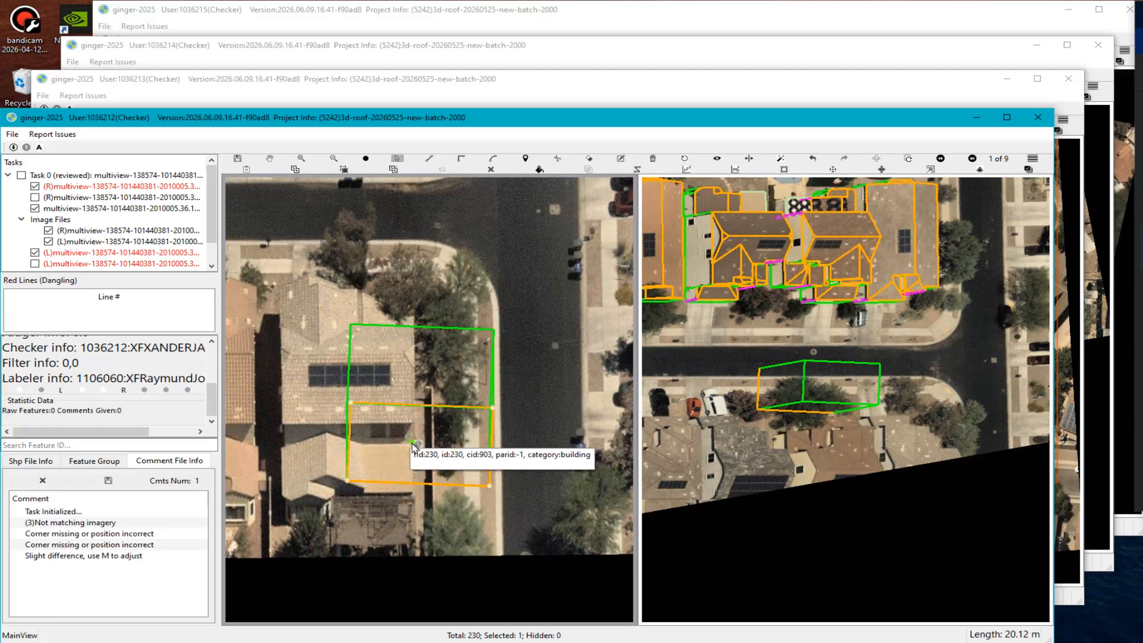
{"action": "left_click", "coordinate": [425, 439]}
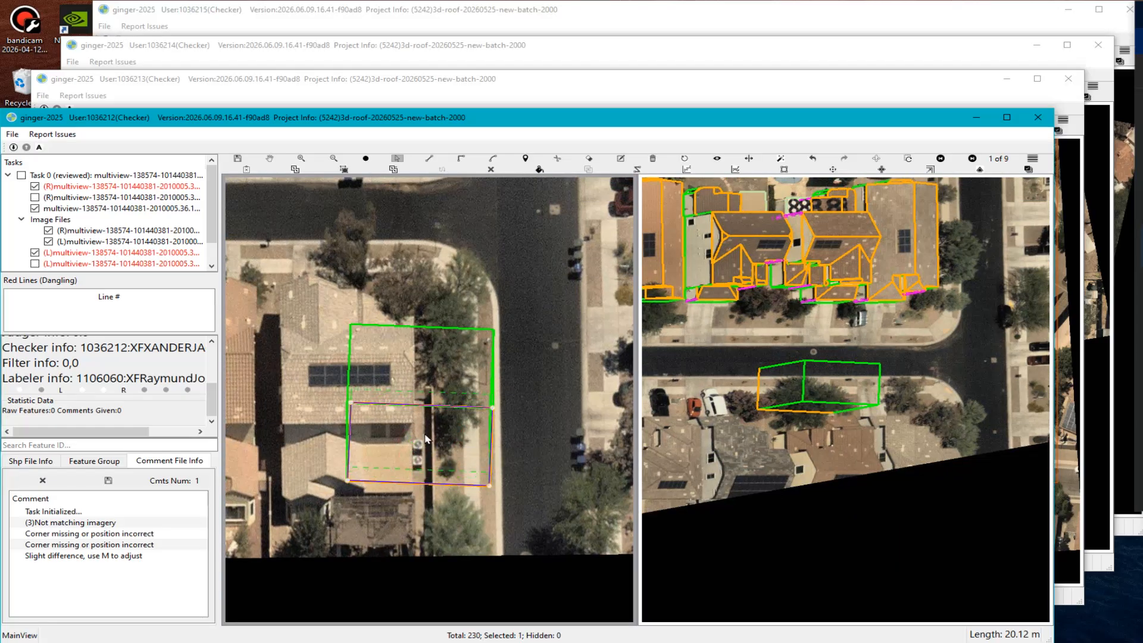
{"action": "left_click", "coordinate": [447, 331]}
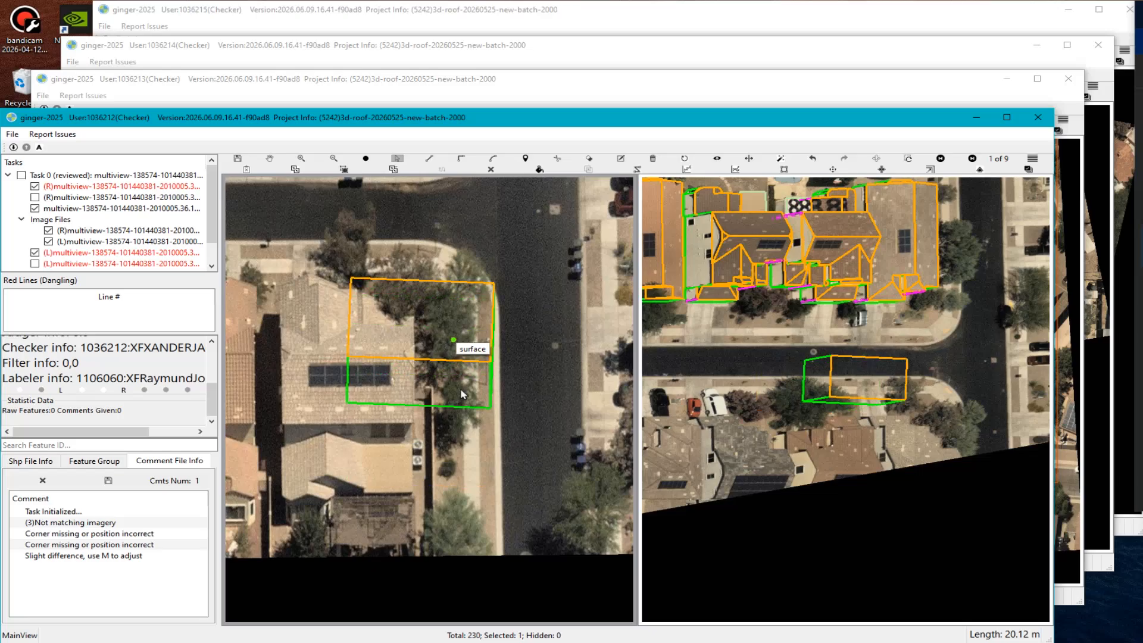
Lower the test box's roof surface below its base again to show the inverted height.
{"action": "scroll", "coordinate": [467, 438], "scroll_direction": "down", "scroll_amount": 1}
{"action": "scroll", "coordinate": [447, 358], "scroll_direction": "up", "scroll_amount": 1}
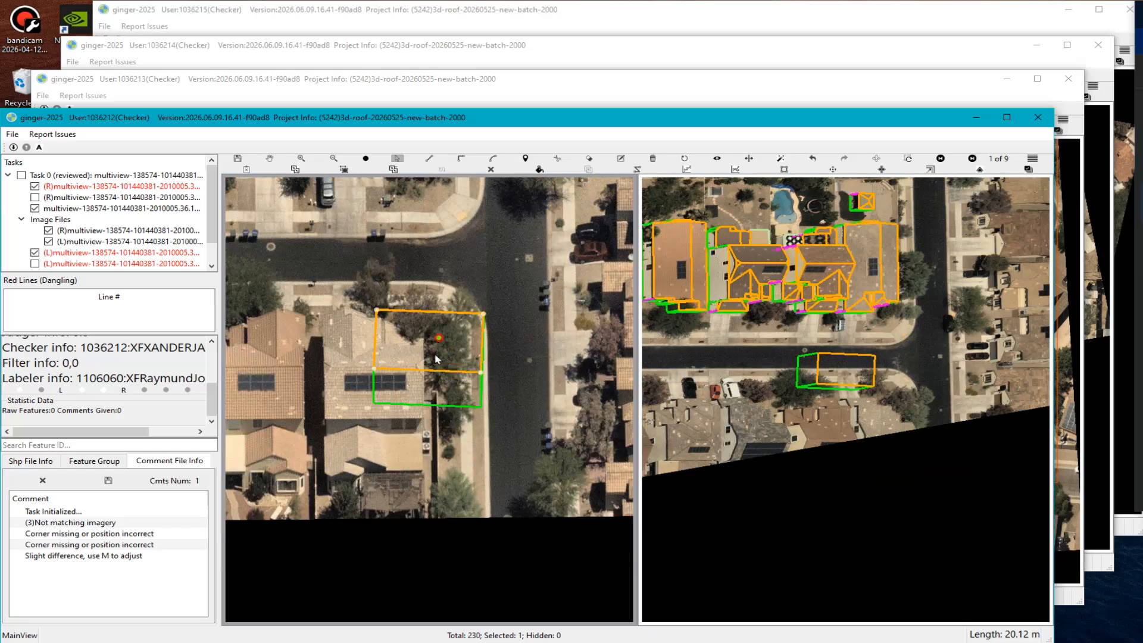
{"action": "left_click", "coordinate": [435, 350]}
{"action": "left_click", "coordinate": [428, 404]}
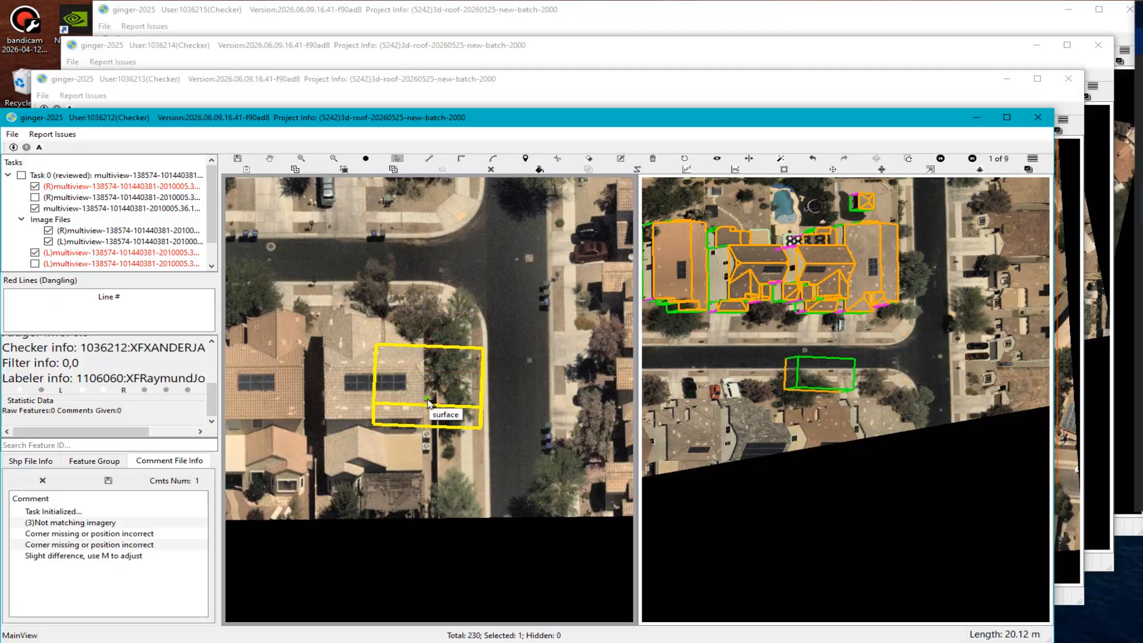
Raise the test box's roof surface above its base once more and remove the box.
{"action": "scroll", "coordinate": [802, 375], "scroll_direction": "up", "scroll_amount": 2}
{"action": "scroll", "coordinate": [806, 371], "scroll_direction": "up", "scroll_amount": 2}
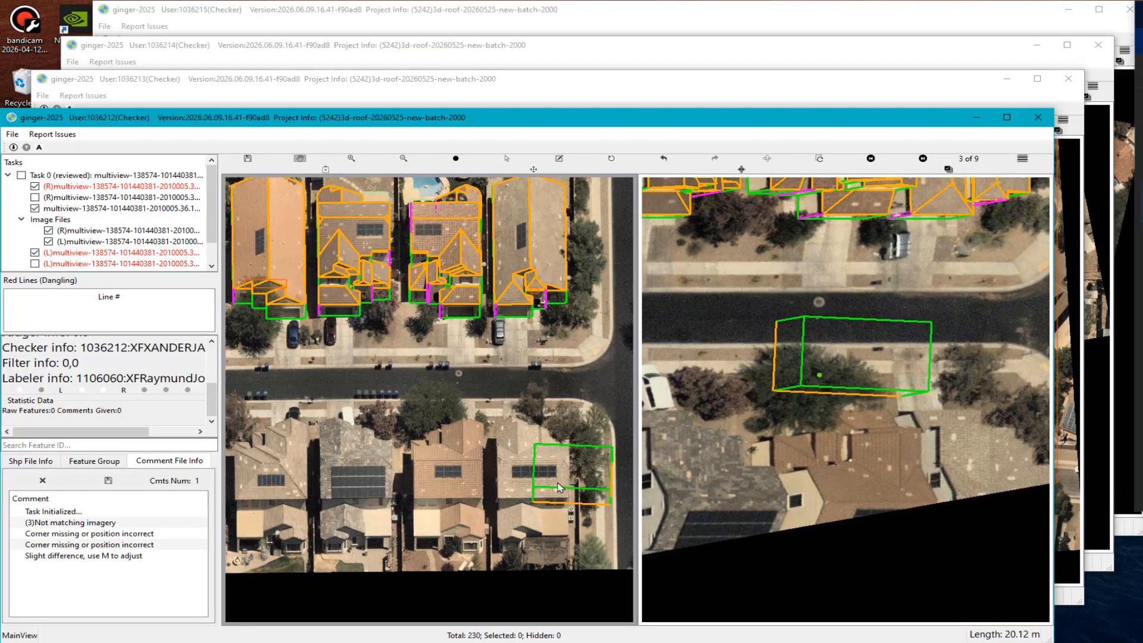
{"action": "scroll", "coordinate": [562, 486], "scroll_direction": "up", "scroll_amount": 2}
{"action": "middle_click_drag", "start_coordinate": [590, 475], "coordinate": [500, 439]}
{"action": "left_click", "coordinate": [462, 439]}
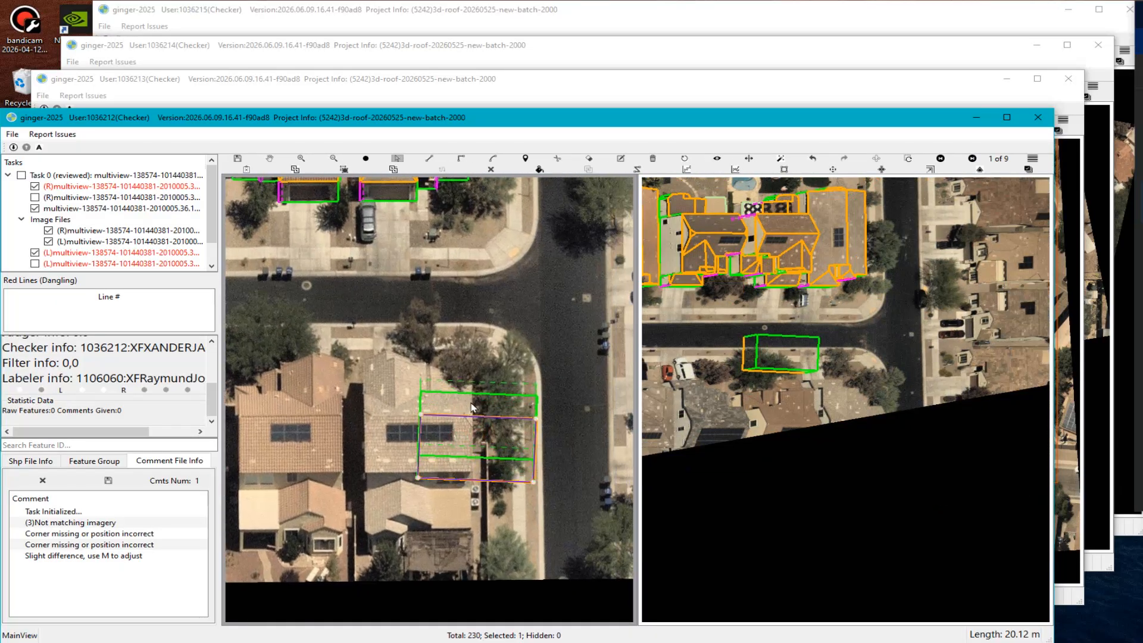
{"action": "left_click", "coordinate": [475, 406]}
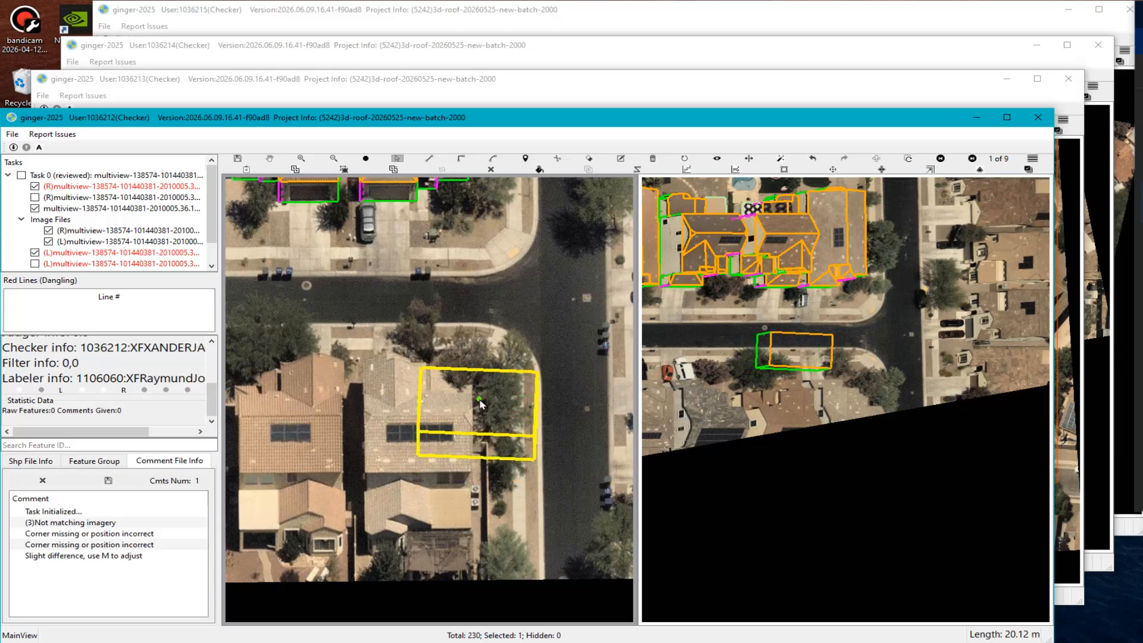
{"action": "scroll", "coordinate": [490, 491], "scroll_direction": "down", "scroll_amount": 3}
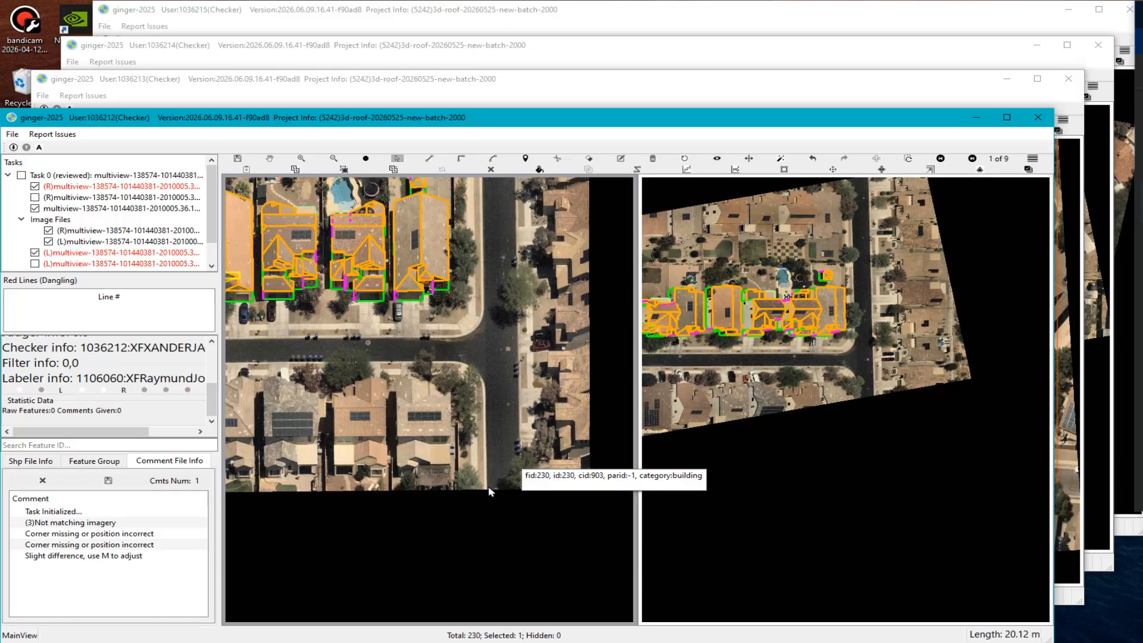
Add the comment "SD: Slight difference, use M to adjust" around the ridge corner above the grey corner house's front gables.
{"action": "key", "text": "space"}
{"action": "left_click_drag", "start_coordinate": [381, 278], "coordinate": [437, 373]}
{"action": "scroll", "coordinate": [437, 373], "scroll_direction": "up", "scroll_amount": 3}
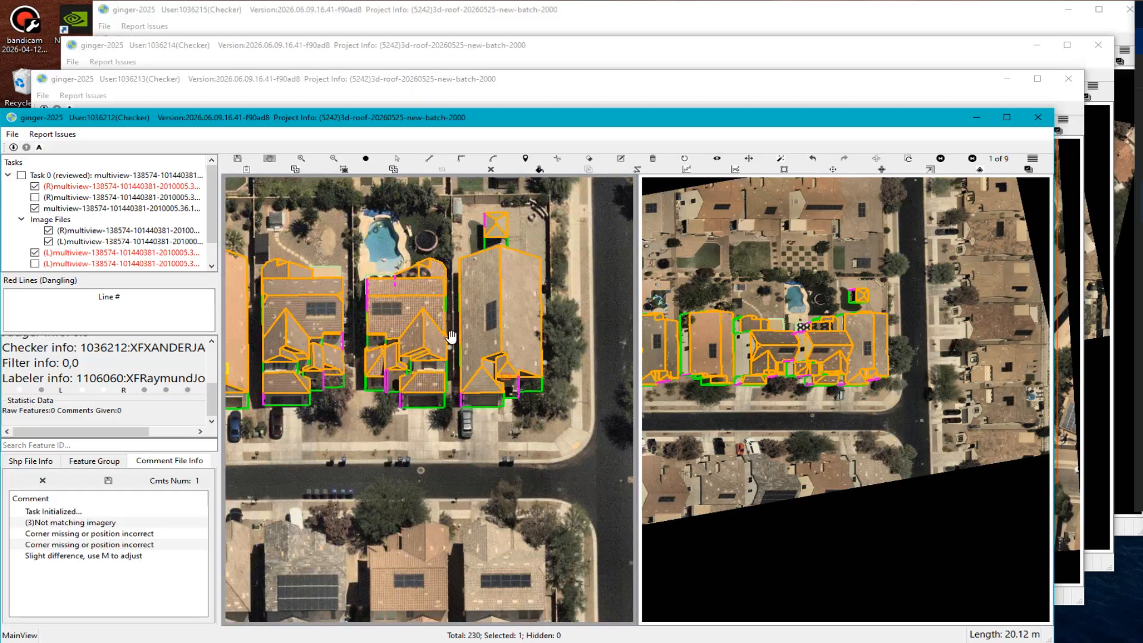
{"action": "scroll", "coordinate": [441, 307], "scroll_direction": "up", "scroll_amount": 3}
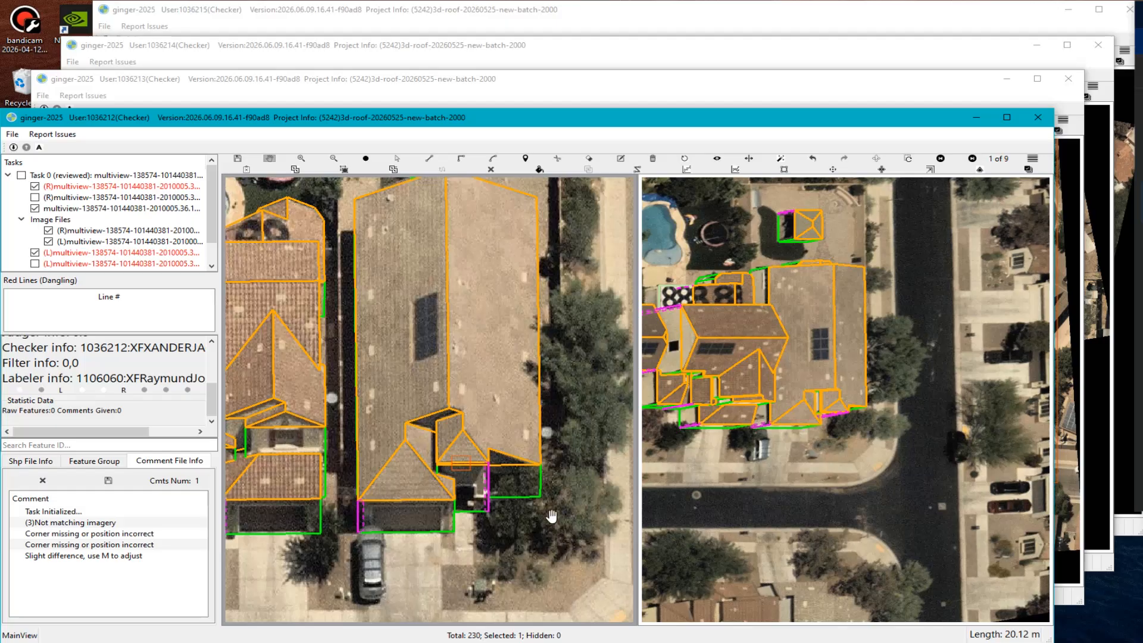
{"action": "scroll", "coordinate": [462, 388], "scroll_direction": "up", "scroll_amount": 4}
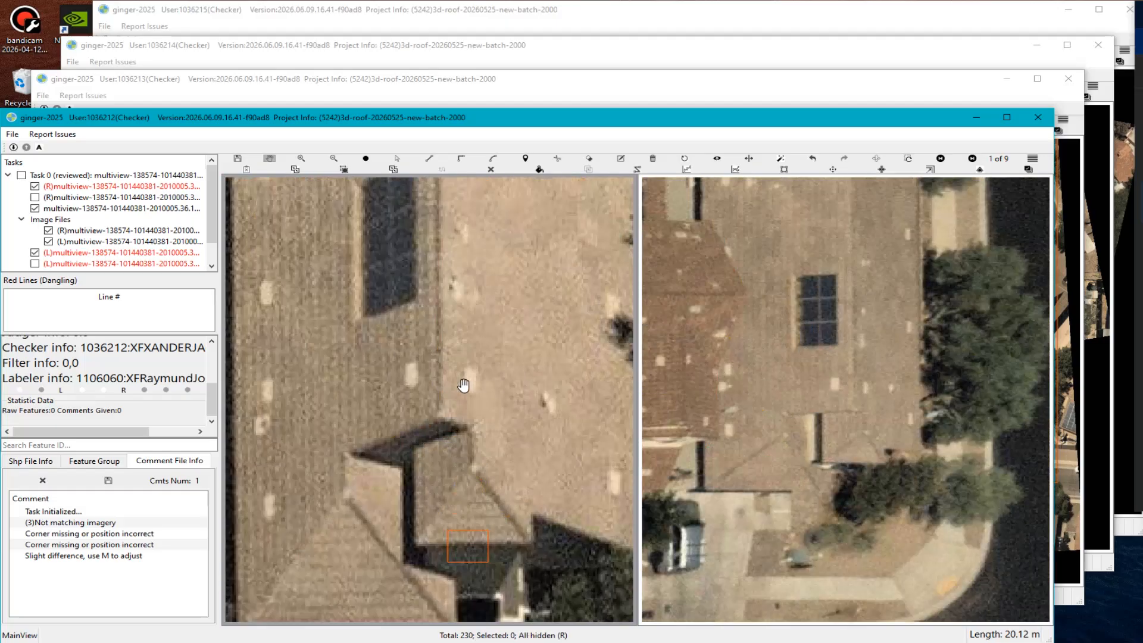
{"action": "left_click_drag", "start_coordinate": [421, 464], "coordinate": [467, 443]}
{"action": "key", "text": "m"}
{"action": "left_click_drag", "start_coordinate": [394, 414], "coordinate": [533, 460]}
{"action": "type", "text": "S"}
{"action": "left_click", "coordinate": [213, 107]}
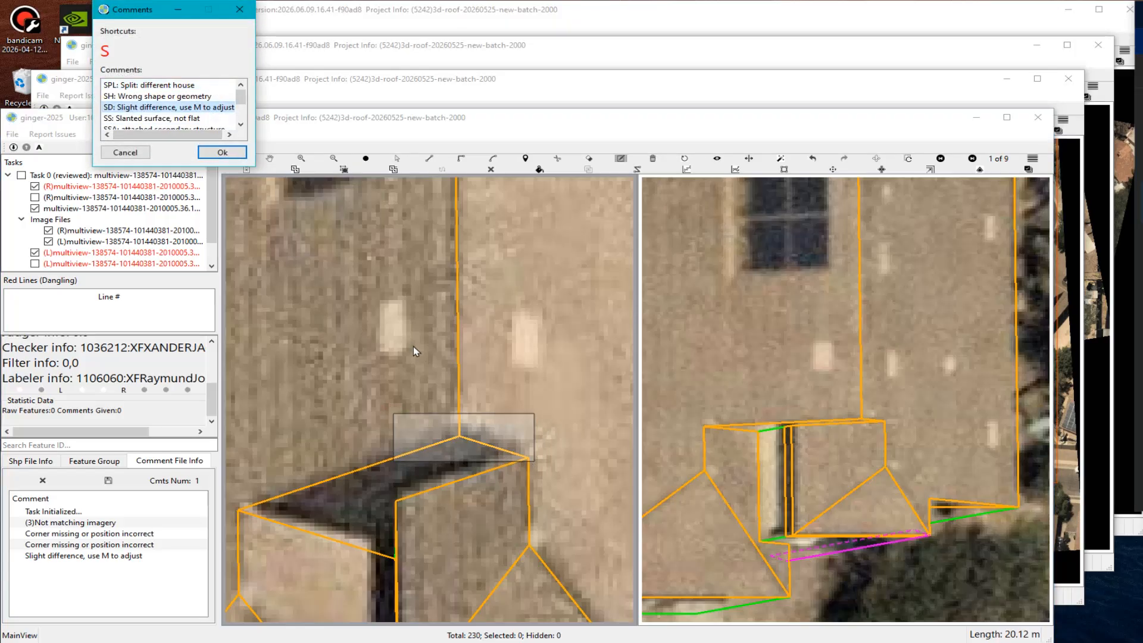
{"action": "key", "text": "Return"}
Examine the dashed magenta wall lines of the other houses in the row in the imagery and rotated wireframe.
{"action": "scroll", "coordinate": [430, 400], "scroll_direction": "down", "scroll_amount": 4}
{"action": "scroll", "coordinate": [509, 463], "scroll_direction": "down", "scroll_amount": 4}
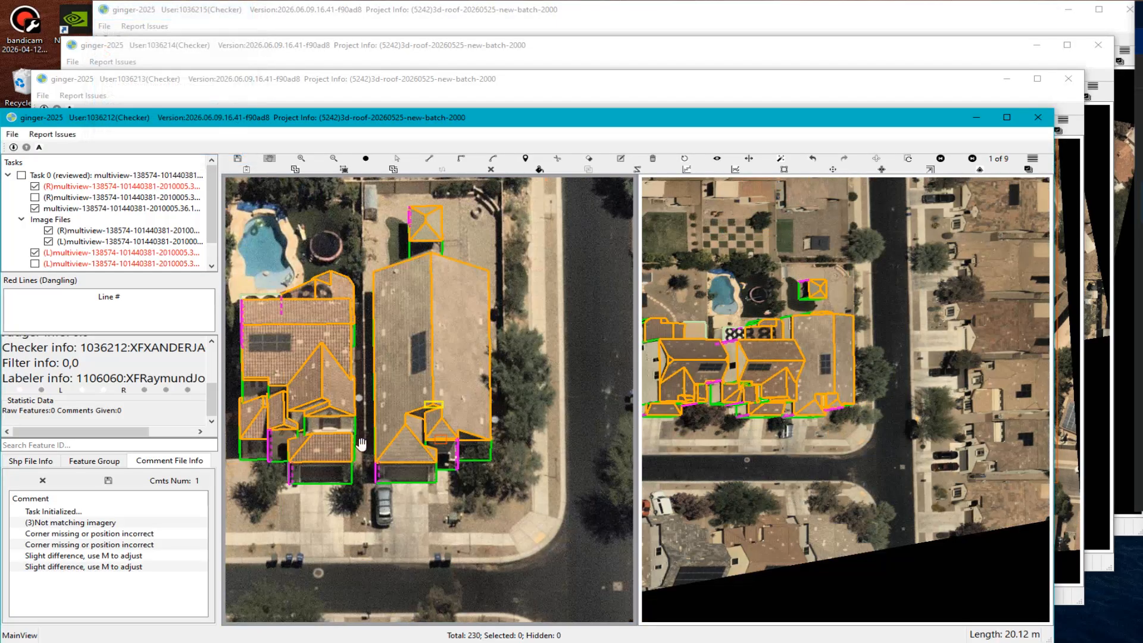
{"action": "left_click_drag", "start_coordinate": [405, 453], "coordinate": [478, 469]}
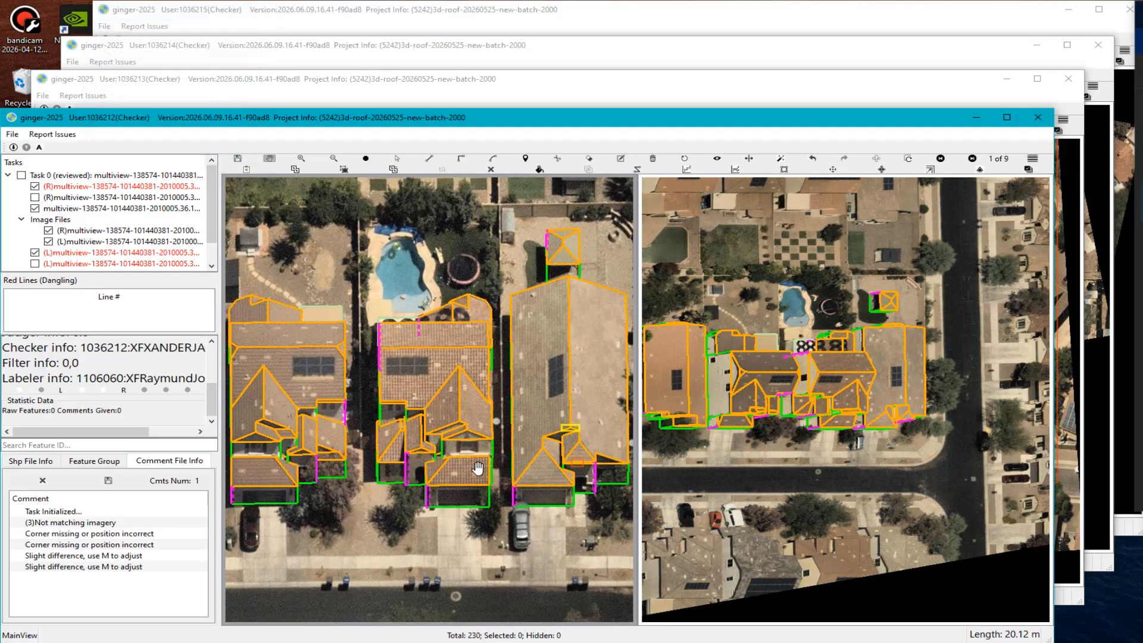
{"action": "scroll", "coordinate": [399, 504], "scroll_direction": "down", "scroll_amount": 3}
{"action": "scroll", "coordinate": [394, 393], "scroll_direction": "up", "scroll_amount": 3}
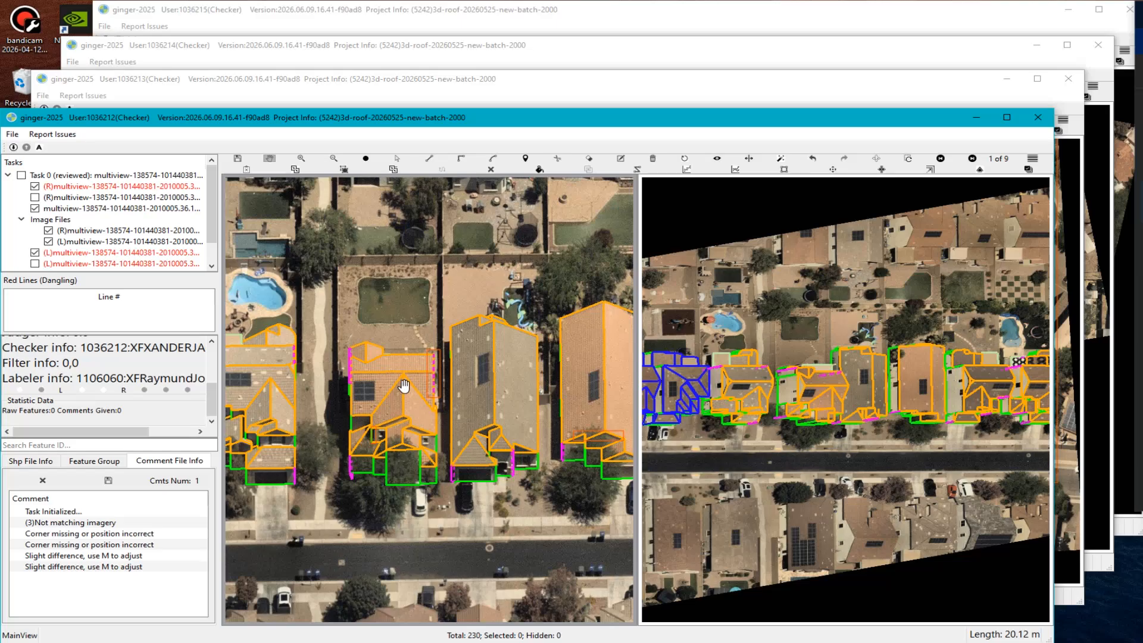
{"action": "middle_click_drag", "start_coordinate": [383, 378], "coordinate": [420, 387]}
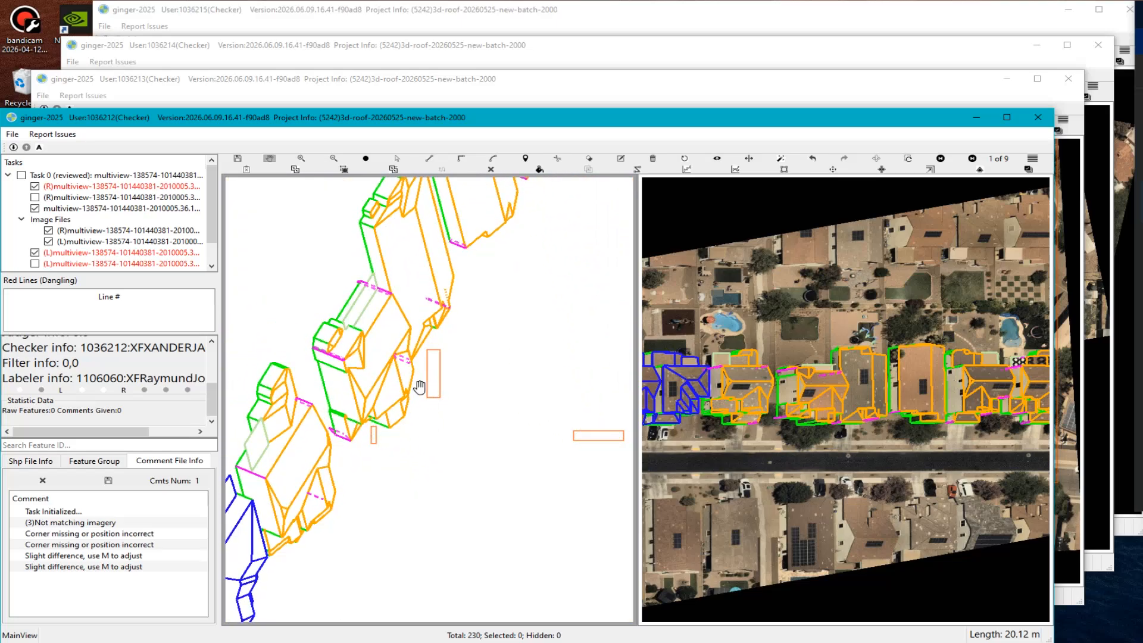
{"action": "scroll", "coordinate": [381, 319], "scroll_direction": "up", "scroll_amount": 1}
{"action": "scroll", "coordinate": [378, 345], "scroll_direction": "up", "scroll_amount": 1}
{"action": "scroll", "coordinate": [357, 384], "scroll_direction": "up", "scroll_amount": 1}
{"action": "scroll", "coordinate": [335, 414], "scroll_direction": "up", "scroll_amount": 1}
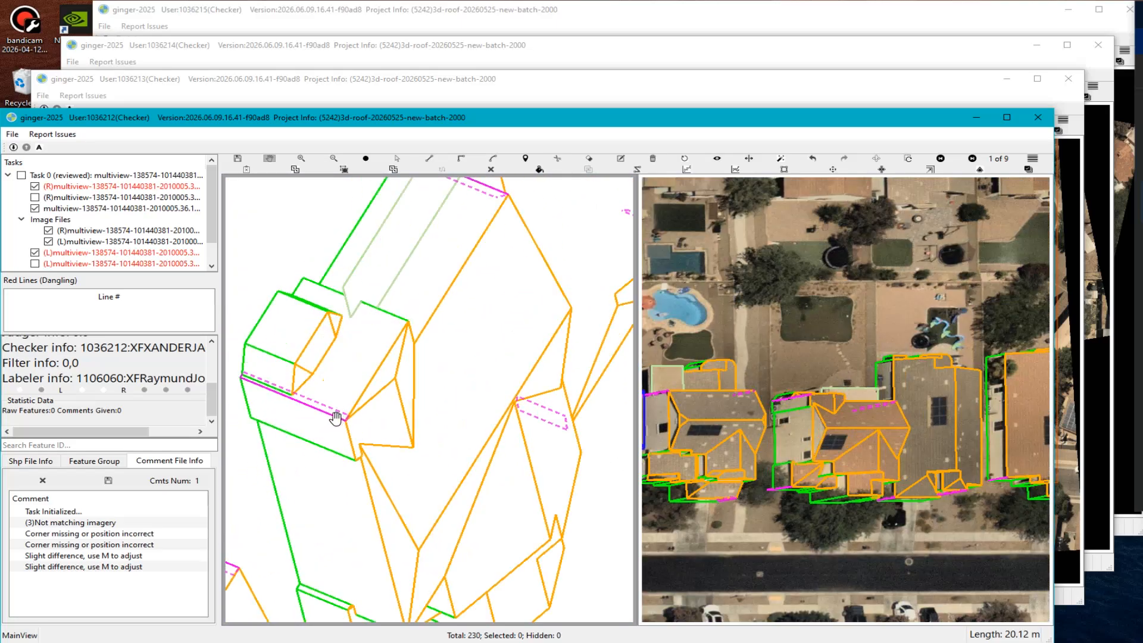
{"action": "scroll", "coordinate": [451, 356], "scroll_direction": "up", "scroll_amount": 2}
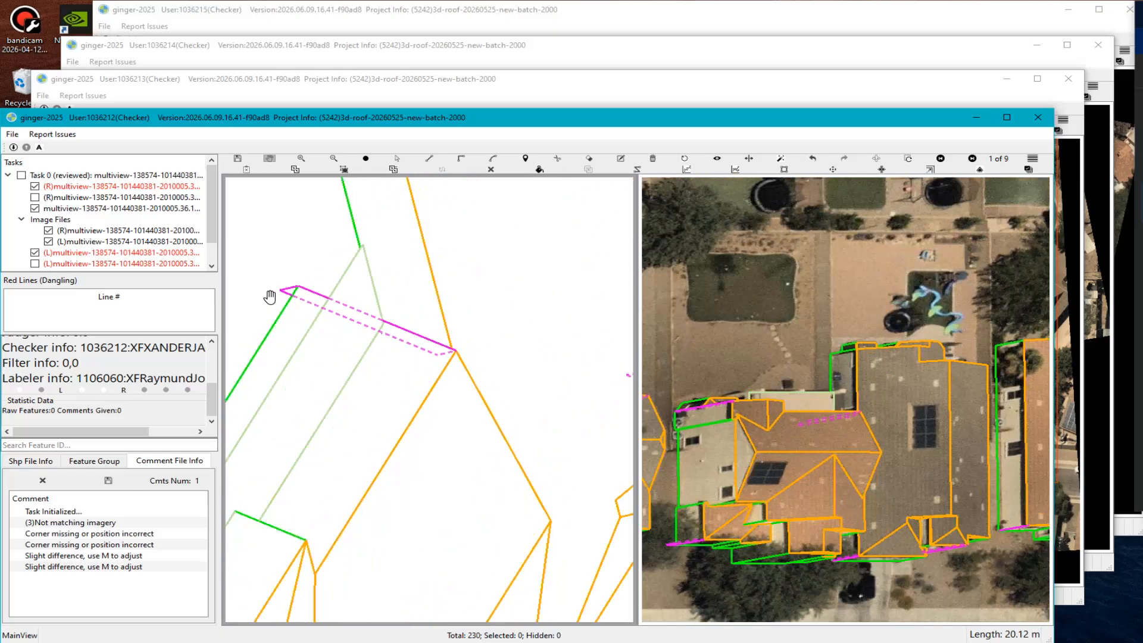
{"action": "scroll", "coordinate": [444, 408], "scroll_direction": "down", "scroll_amount": 5}
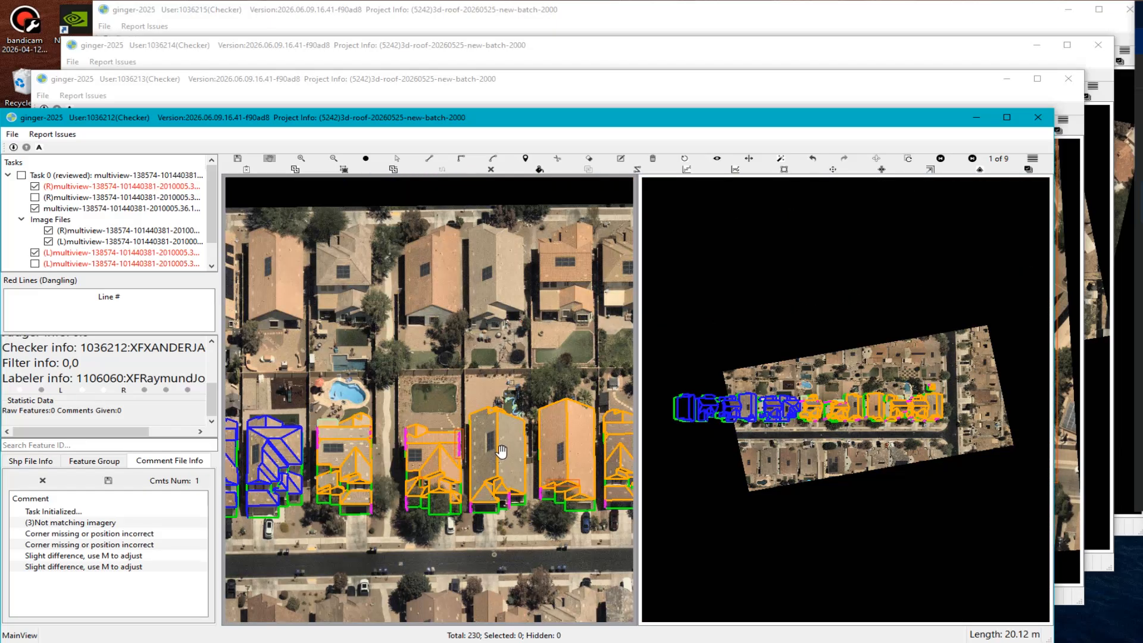
Complete the grid review at grid (4,1) and submit the checked task for the row of houses.
{"action": "scroll", "coordinate": [499, 453], "scroll_direction": "down", "scroll_amount": 1}
{"action": "scroll", "coordinate": [442, 454], "scroll_direction": "up", "scroll_amount": 1}
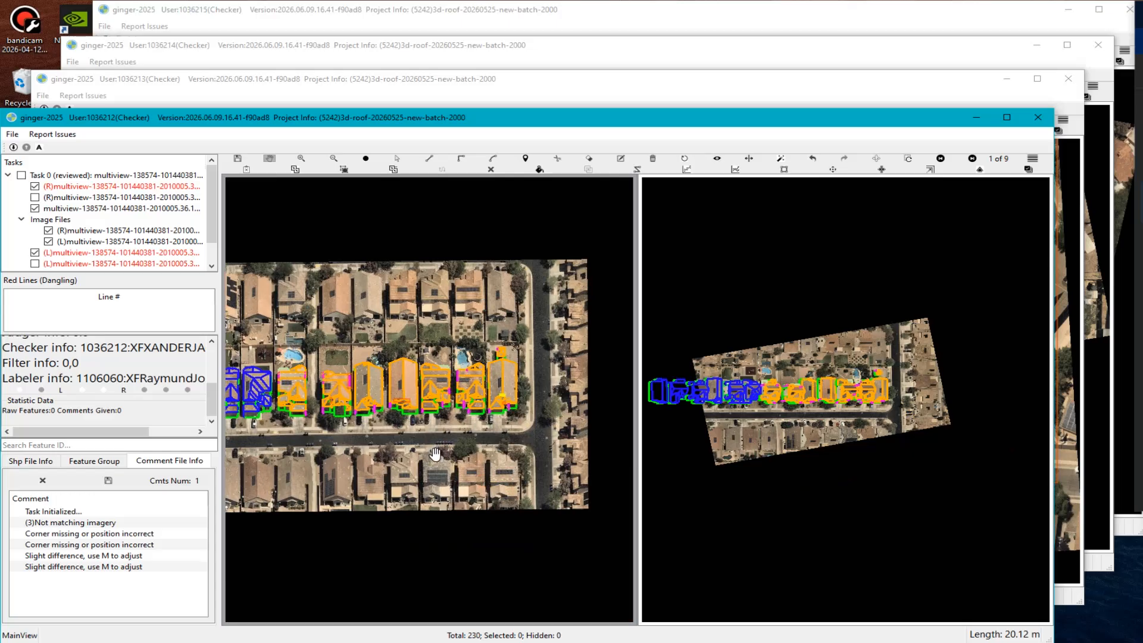
{"action": "key", "text": "n"}
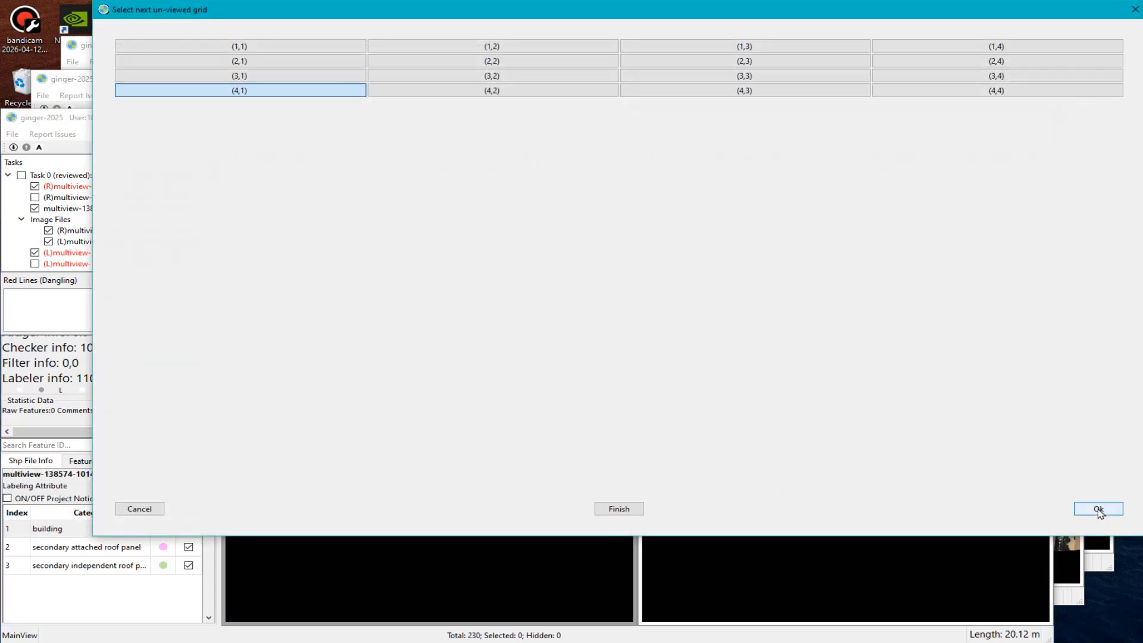
{"action": "left_click", "coordinate": [1099, 509]}
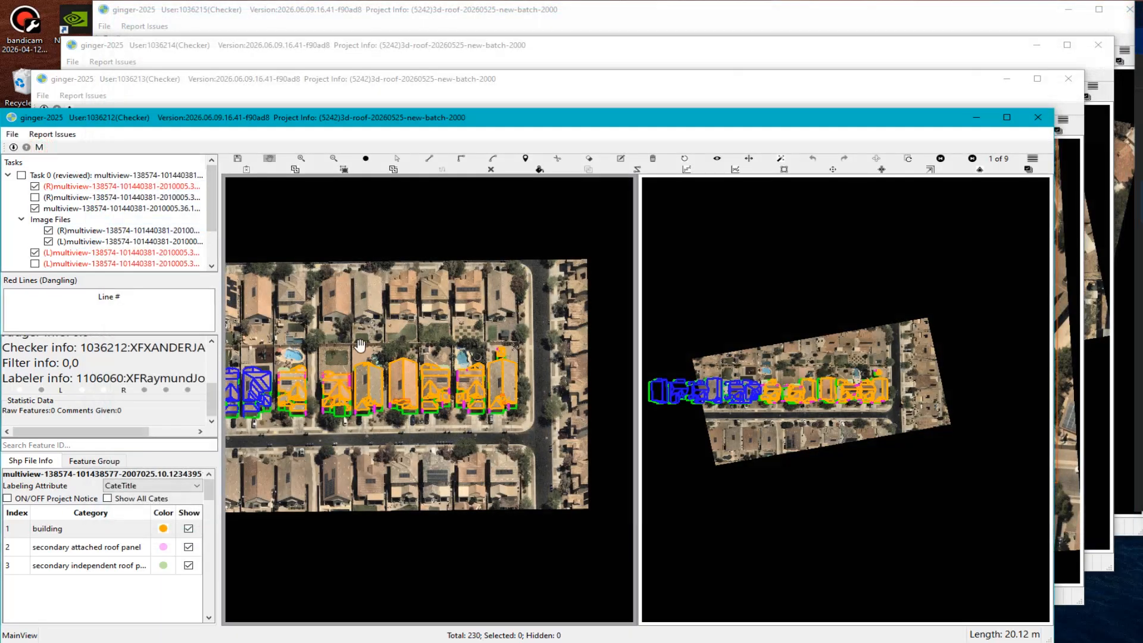
{"action": "scroll", "coordinate": [407, 341], "scroll_direction": "up", "scroll_amount": 4}
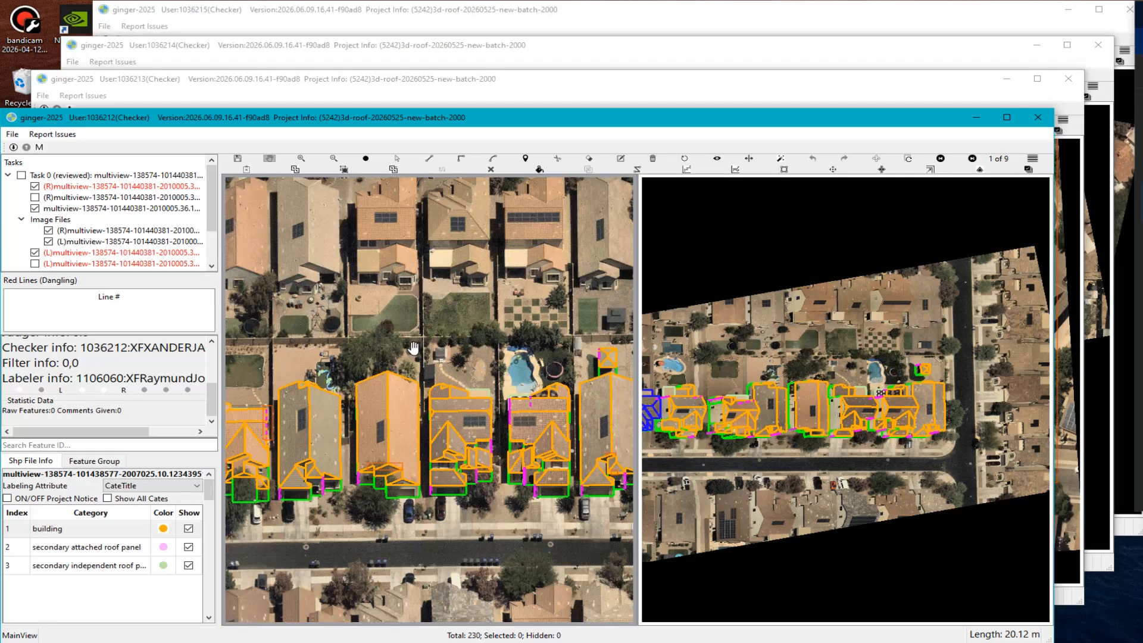
{"action": "key", "text": "n"}
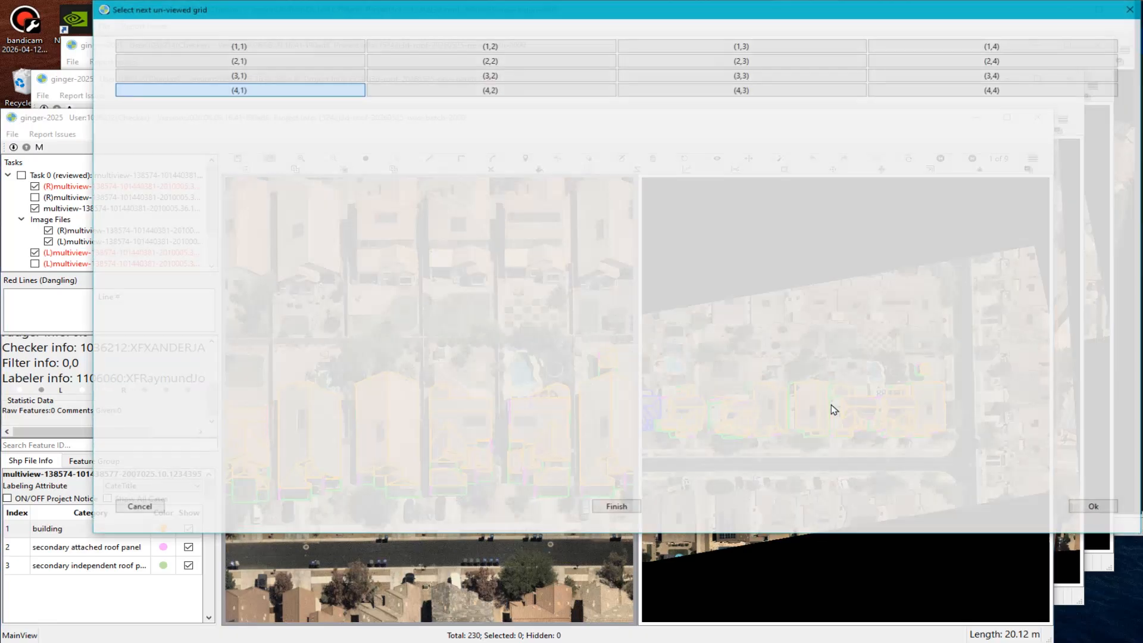
{"action": "left_click", "coordinate": [1099, 508]}
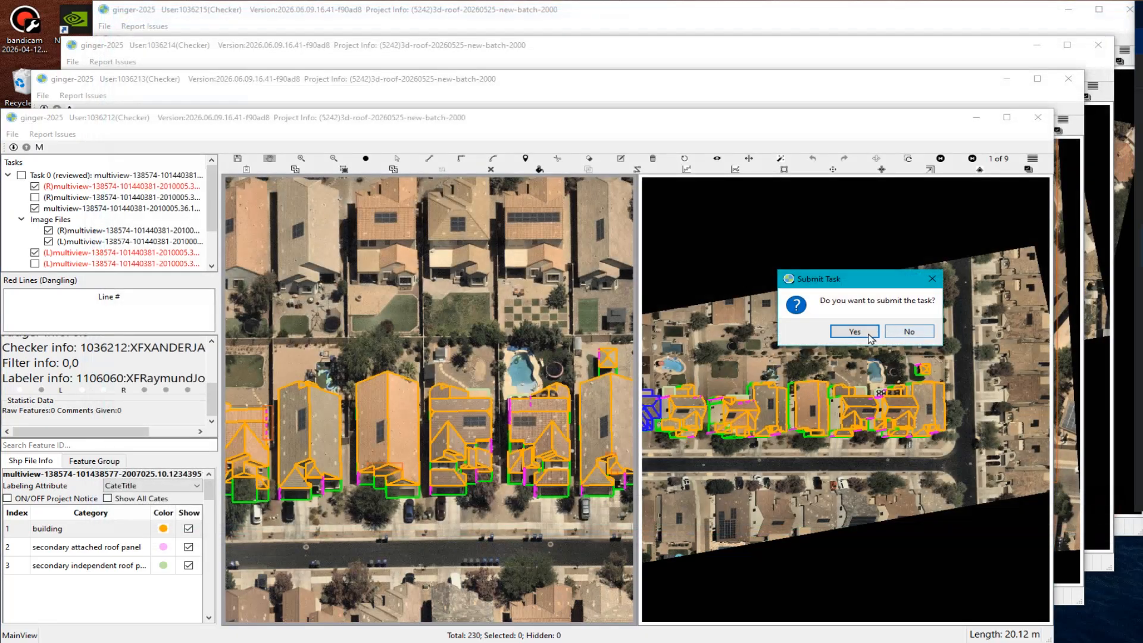
{"action": "left_click", "coordinate": [856, 335]}
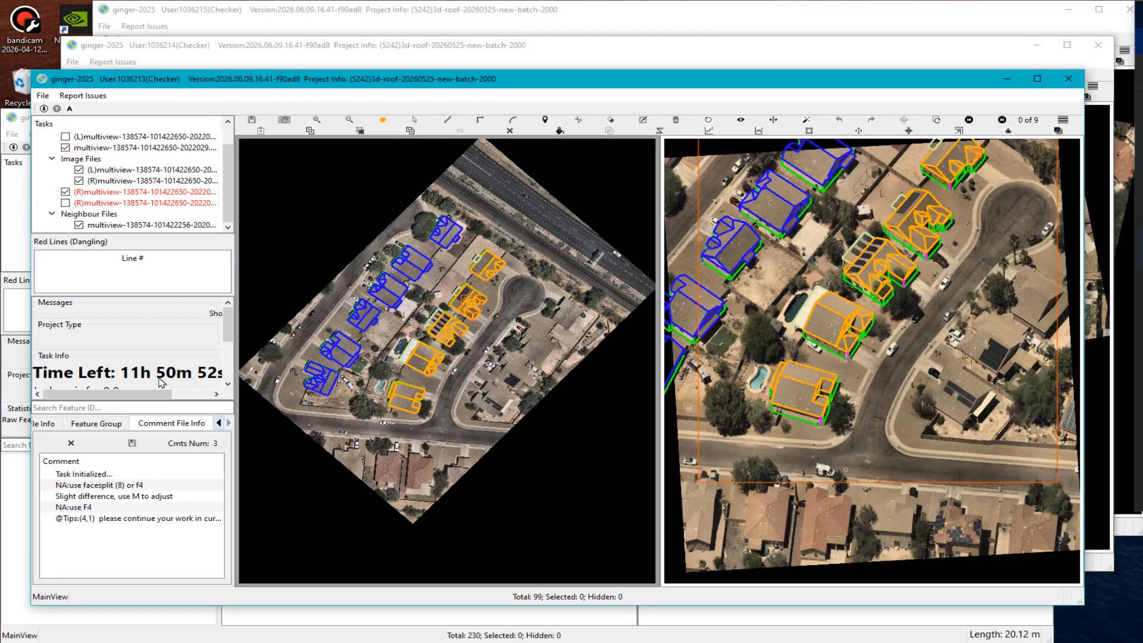
Delete the three old comments "NA:use facesplit (8) or f4", "Slight difference, use M to adjust" and "NA:use F4" from the cul-de-sac task.
{"action": "scroll", "coordinate": [175, 378], "scroll_direction": "down", "scroll_amount": 5}
{"action": "key", "text": "m"}
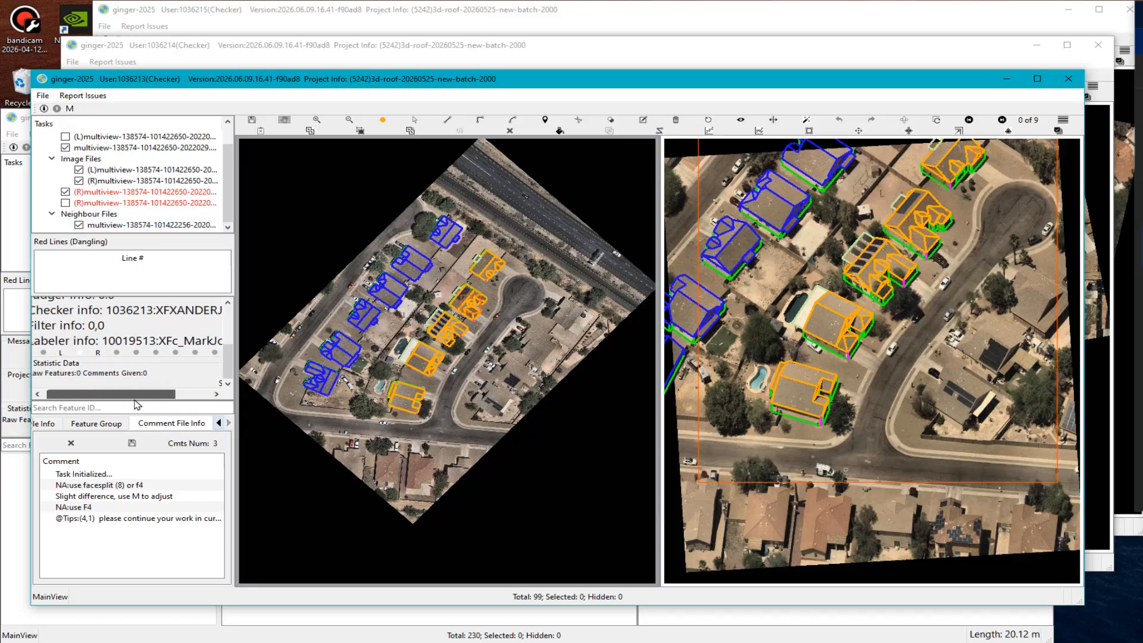
{"action": "left_click", "coordinate": [105, 489]}
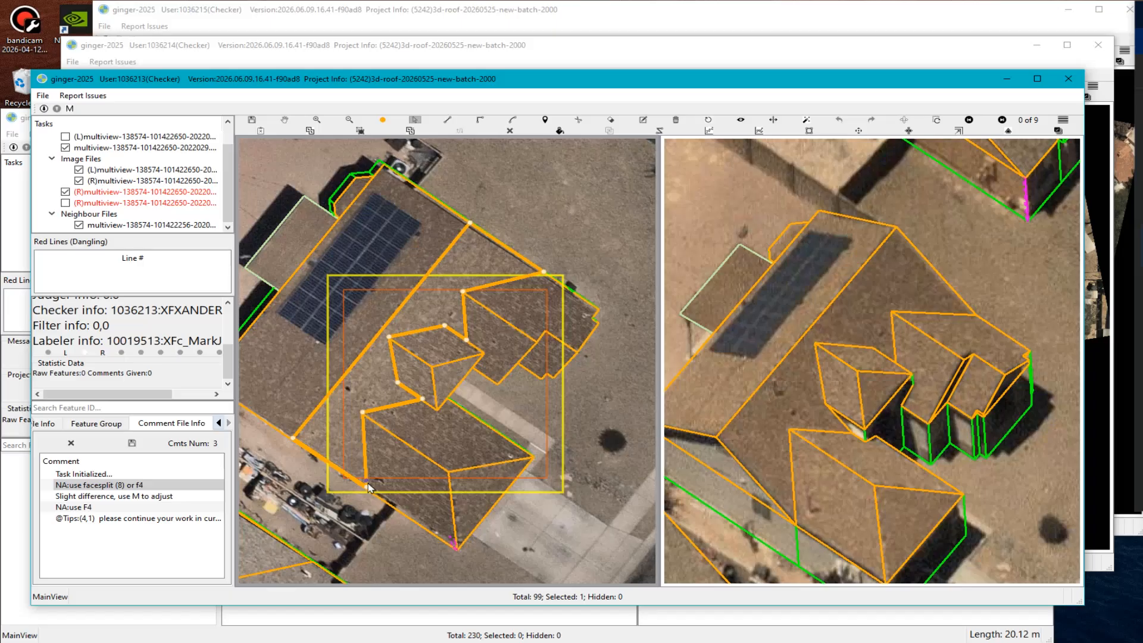
{"action": "left_click", "coordinate": [71, 445]}
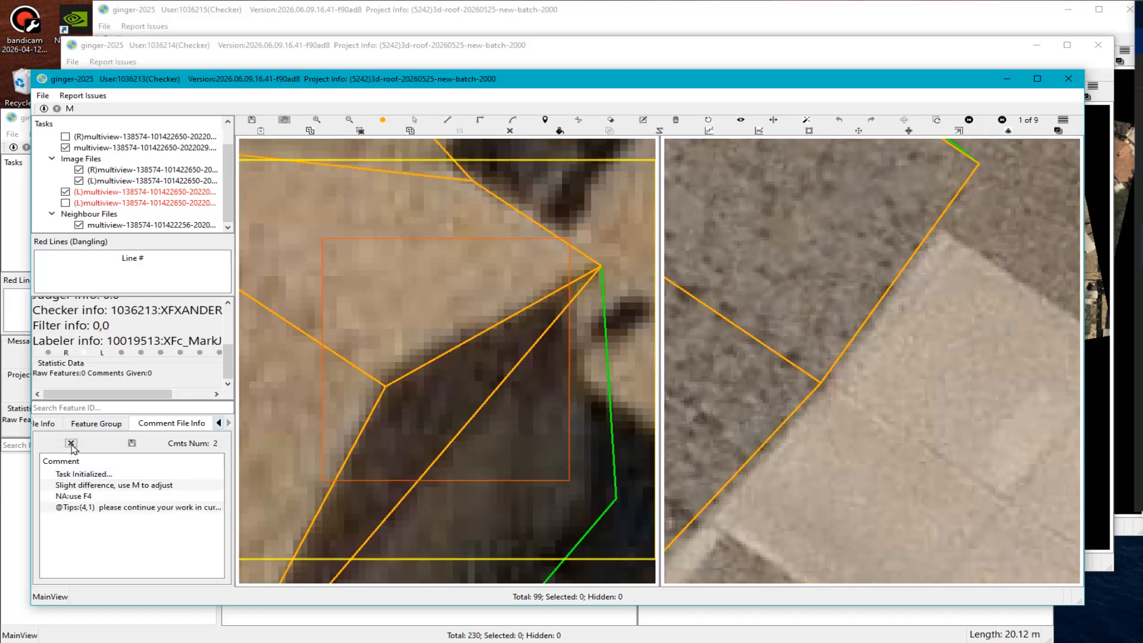
{"action": "left_click", "coordinate": [70, 444]}
{"action": "left_click", "coordinate": [71, 444]}
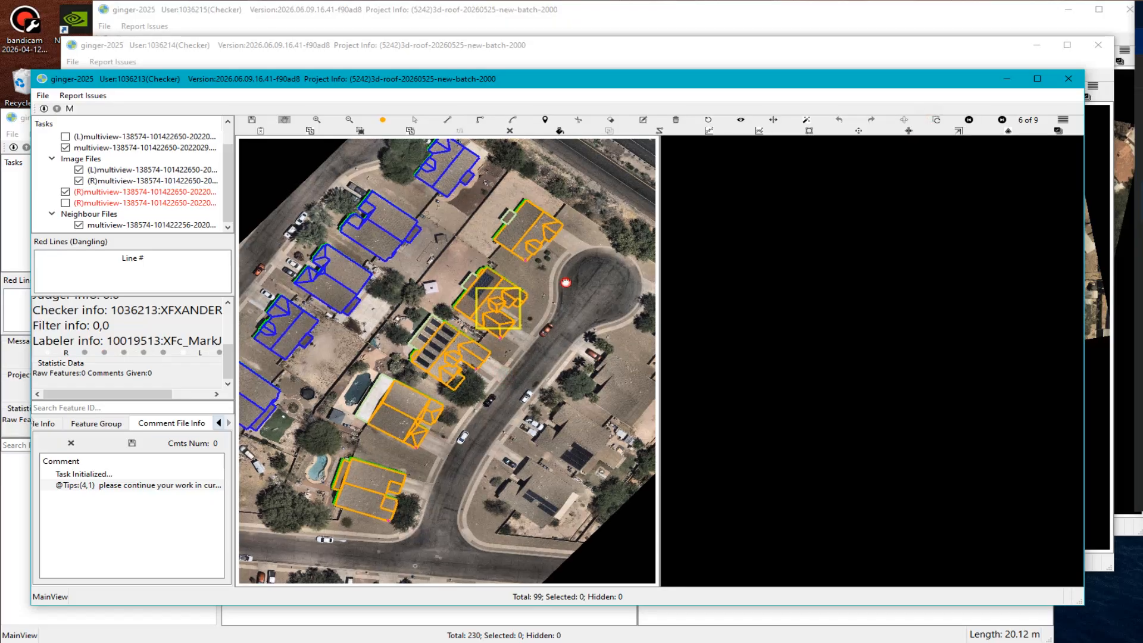
Examine the roof surfaces and outline of the northernmost orange-outlined house beside the cul-de-sac in both aerial images.
{"action": "key", "text": "m"}
{"action": "key", "text": "Escape"}
{"action": "scroll", "coordinate": [563, 264], "scroll_direction": "up", "scroll_amount": 5}
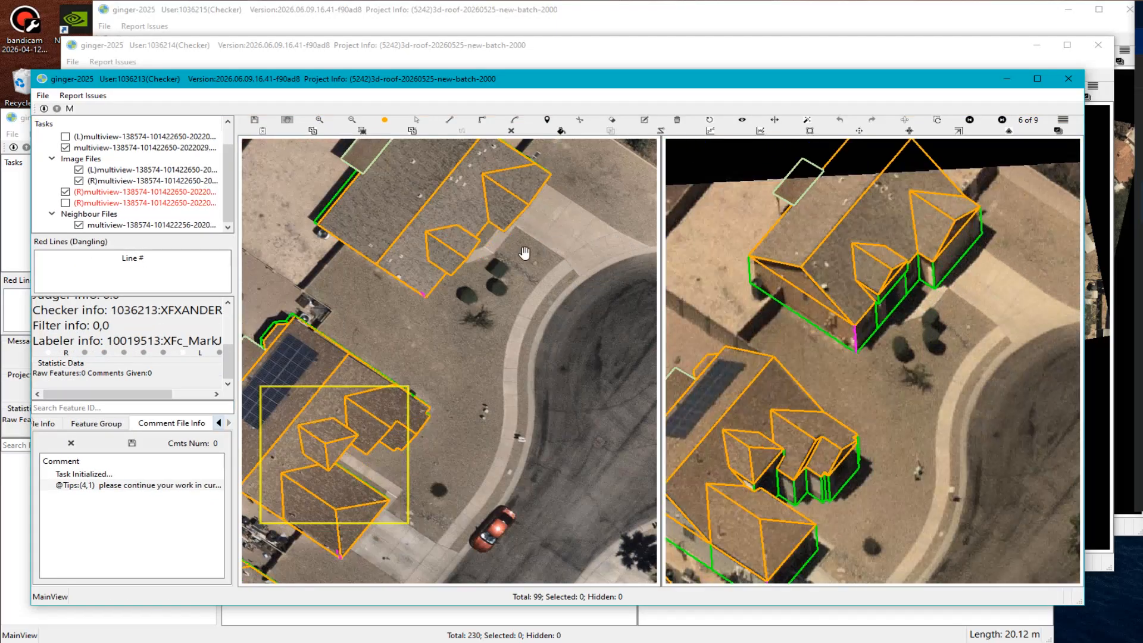
{"action": "left_click_drag", "start_coordinate": [523, 254], "coordinate": [520, 350]}
{"action": "scroll", "coordinate": [520, 357], "scroll_direction": "up", "scroll_amount": 4}
{"action": "scroll", "coordinate": [520, 358], "scroll_direction": "down", "scroll_amount": 4}
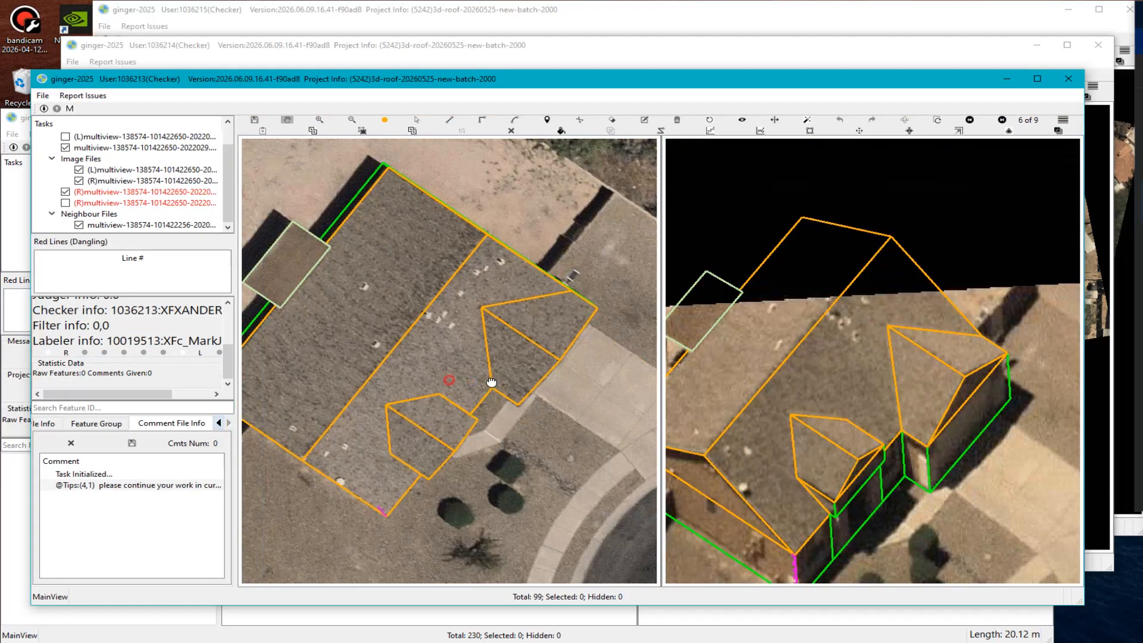
{"action": "key", "text": "Escape"}
{"action": "left_click", "coordinate": [466, 372]}
{"action": "key", "text": "Escape"}
{"action": "left_click_drag", "start_coordinate": [359, 311], "coordinate": [394, 310]}
{"action": "key", "text": "s"}
{"action": "left_click", "coordinate": [394, 310]}
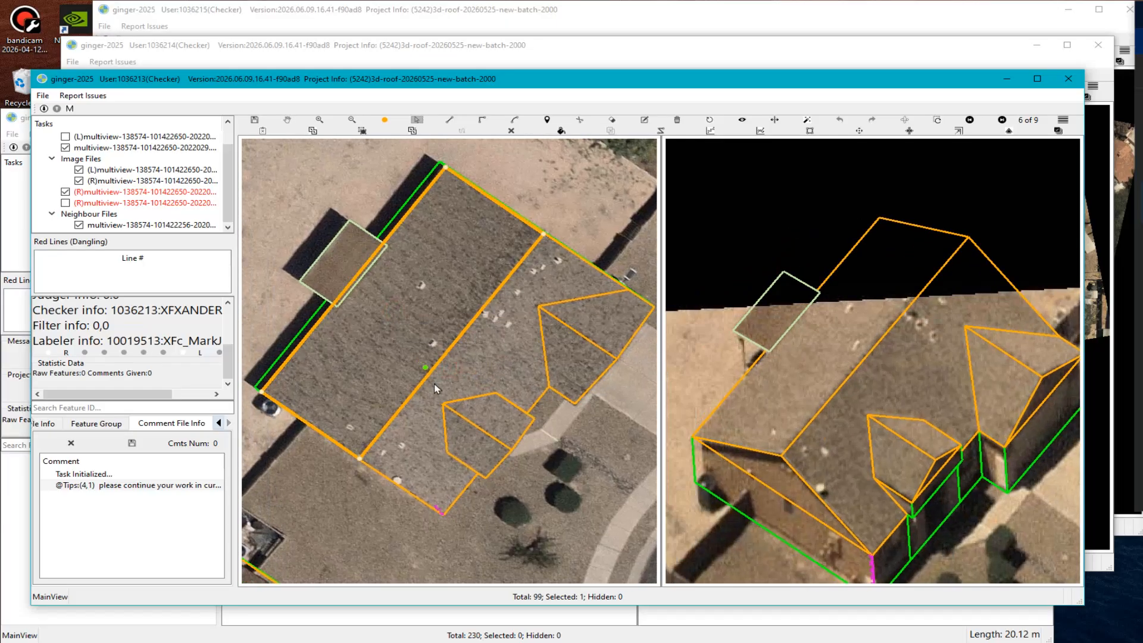
{"action": "key", "text": "Escape"}
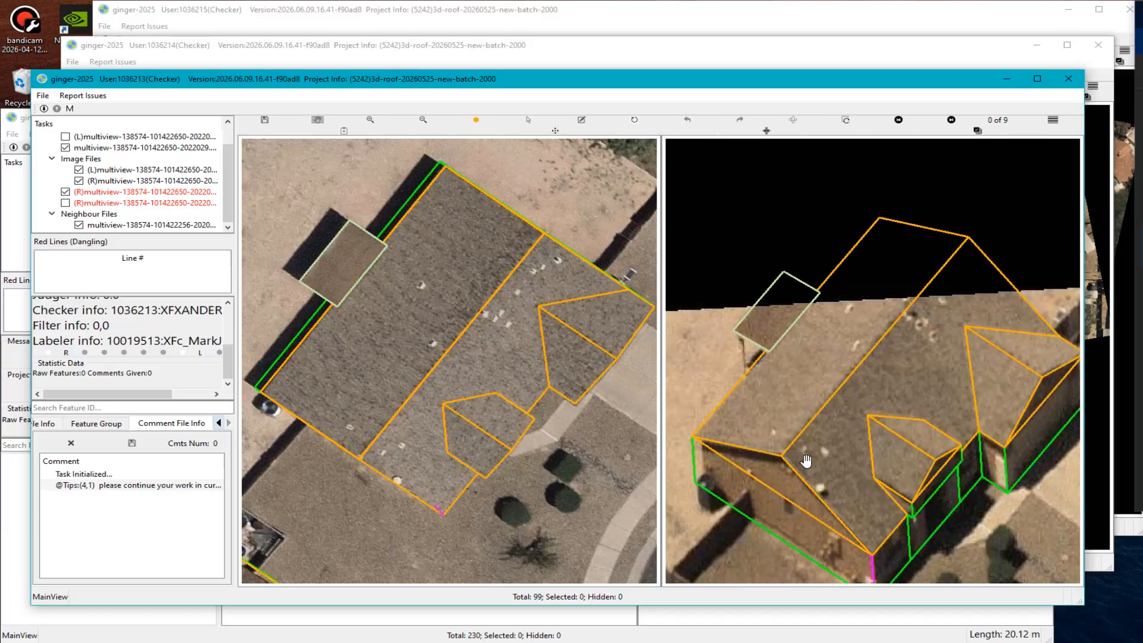
Add the comment "SD: Slight difference, use M to adjust" around the ridge end corner of the northernmost house's southwest gable.
{"action": "scroll", "coordinate": [758, 451], "scroll_direction": "up", "scroll_amount": 5}
{"action": "left_click_drag", "start_coordinate": [759, 451], "coordinate": [801, 423]}
{"action": "scroll", "coordinate": [786, 467], "scroll_direction": "down", "scroll_amount": 4}
{"action": "scroll", "coordinate": [801, 423], "scroll_direction": "up", "scroll_amount": 4}
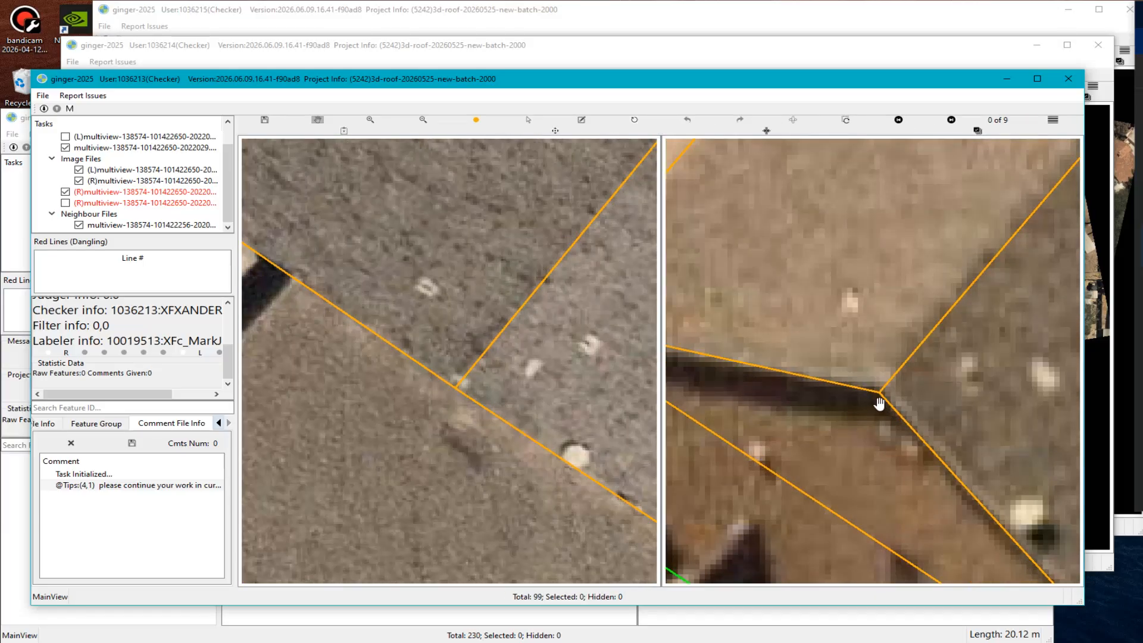
{"action": "key", "text": "e"}
{"action": "left_click_drag", "start_coordinate": [824, 355], "coordinate": [930, 428]}
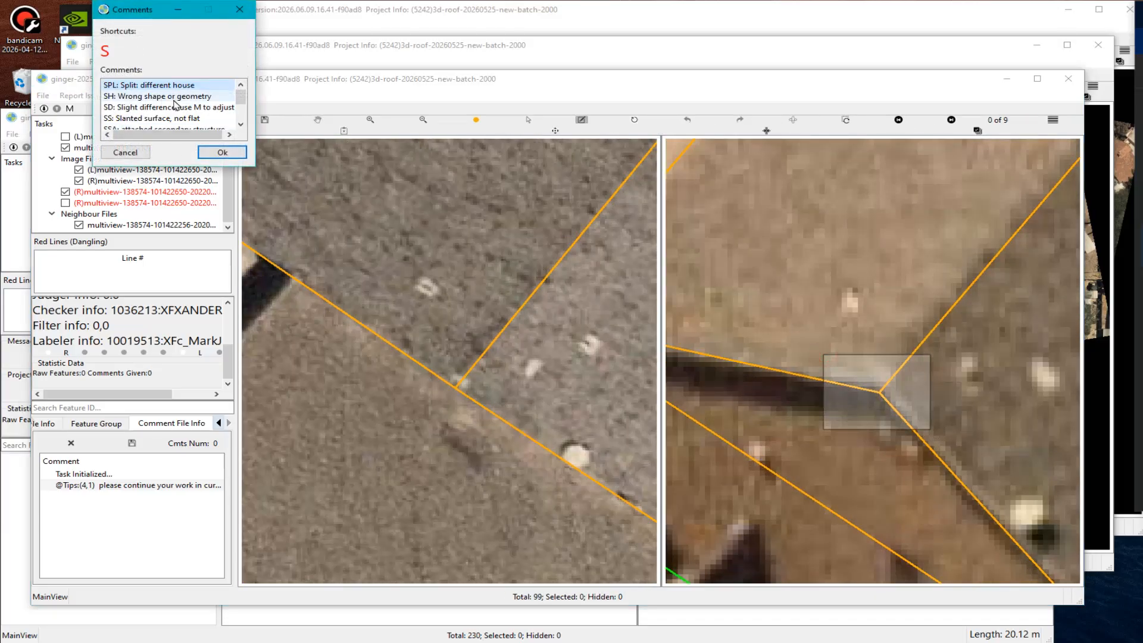
{"action": "double_click", "coordinate": [191, 110]}
Compare the commented ridge corner and the front gable edges of the northernmost house with the imagery.
{"action": "scroll", "coordinate": [861, 375], "scroll_direction": "down", "scroll_amount": 3}
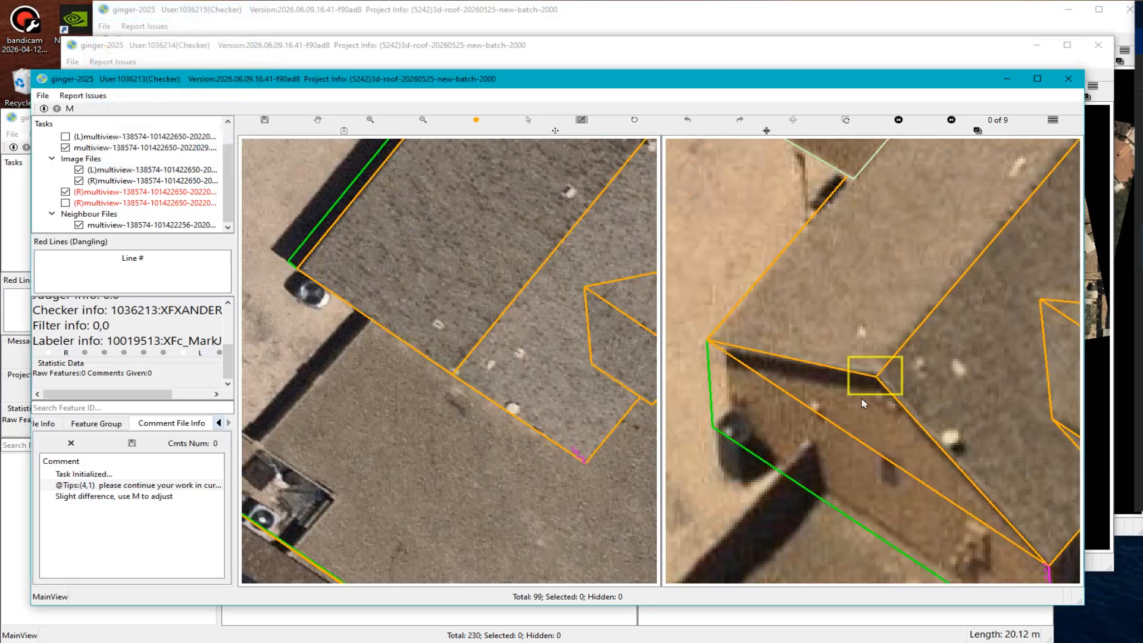
{"action": "scroll", "coordinate": [864, 404], "scroll_direction": "down", "scroll_amount": 3}
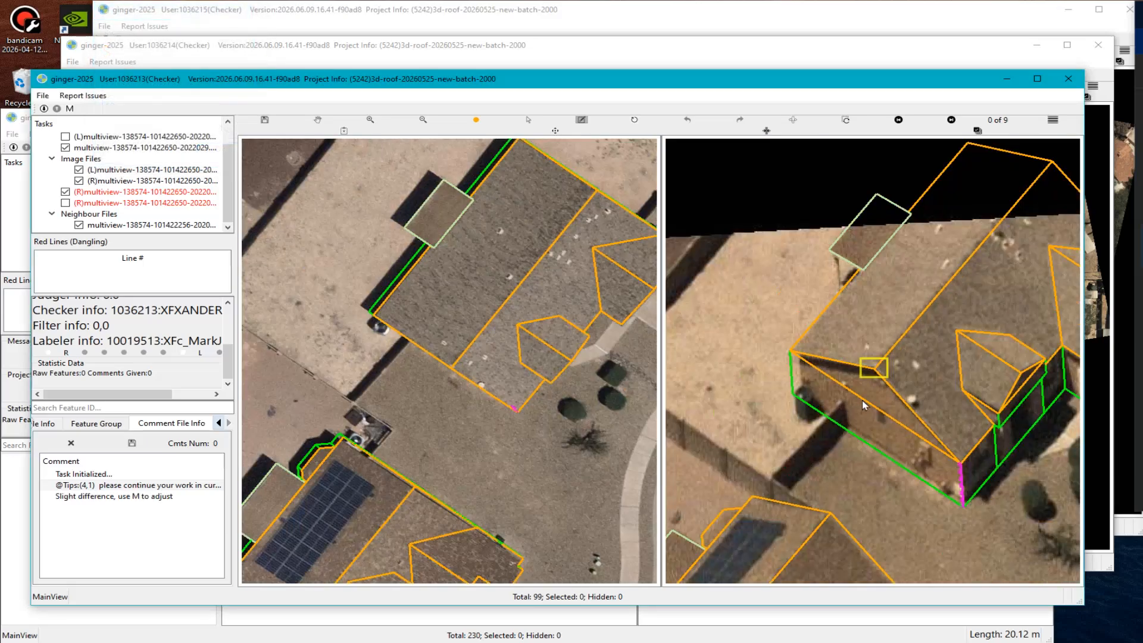
{"action": "scroll", "coordinate": [880, 370], "scroll_direction": "up", "scroll_amount": 4}
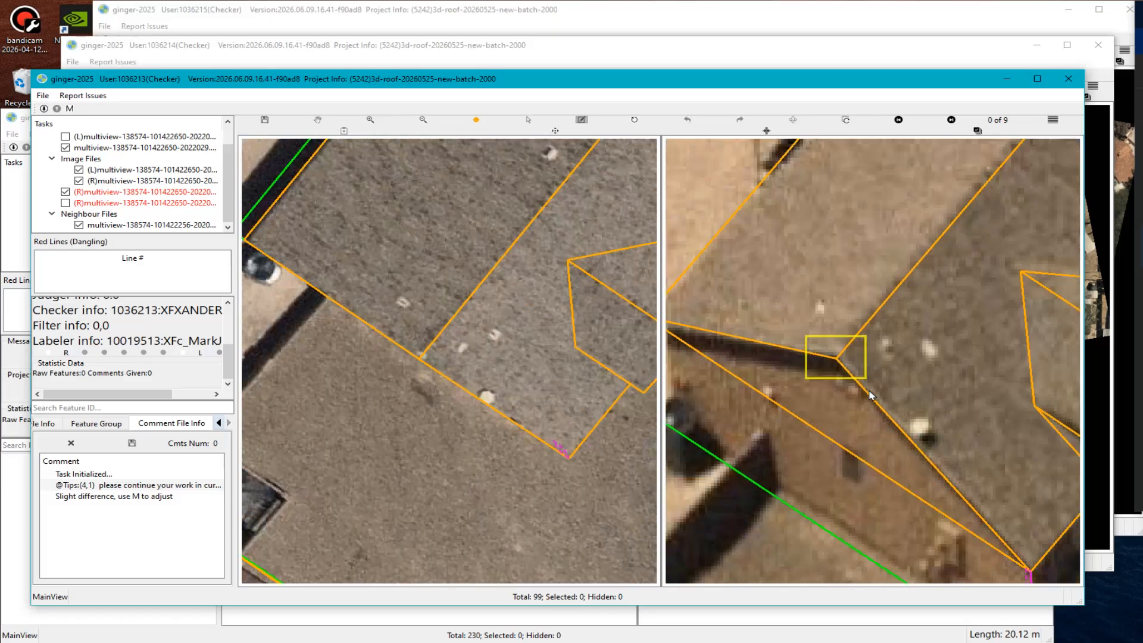
{"action": "scroll", "coordinate": [831, 354], "scroll_direction": "up", "scroll_amount": 2}
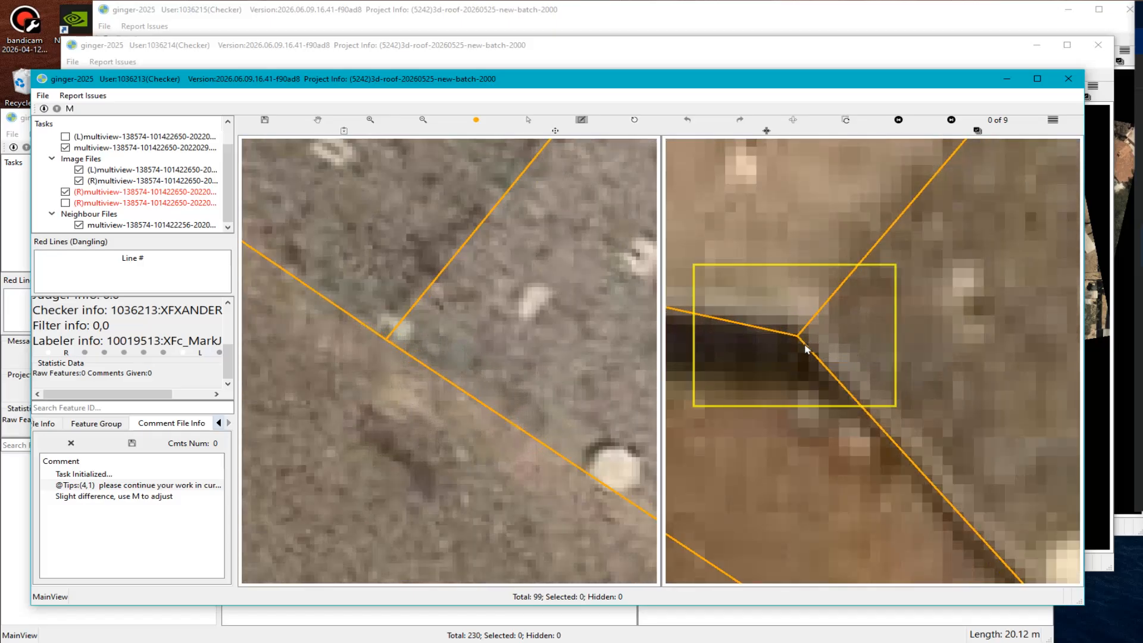
{"action": "scroll", "coordinate": [805, 349], "scroll_direction": "down", "scroll_amount": 4}
{"action": "key", "text": "space"}
{"action": "left_click_drag", "start_coordinate": [927, 322], "coordinate": [871, 362]}
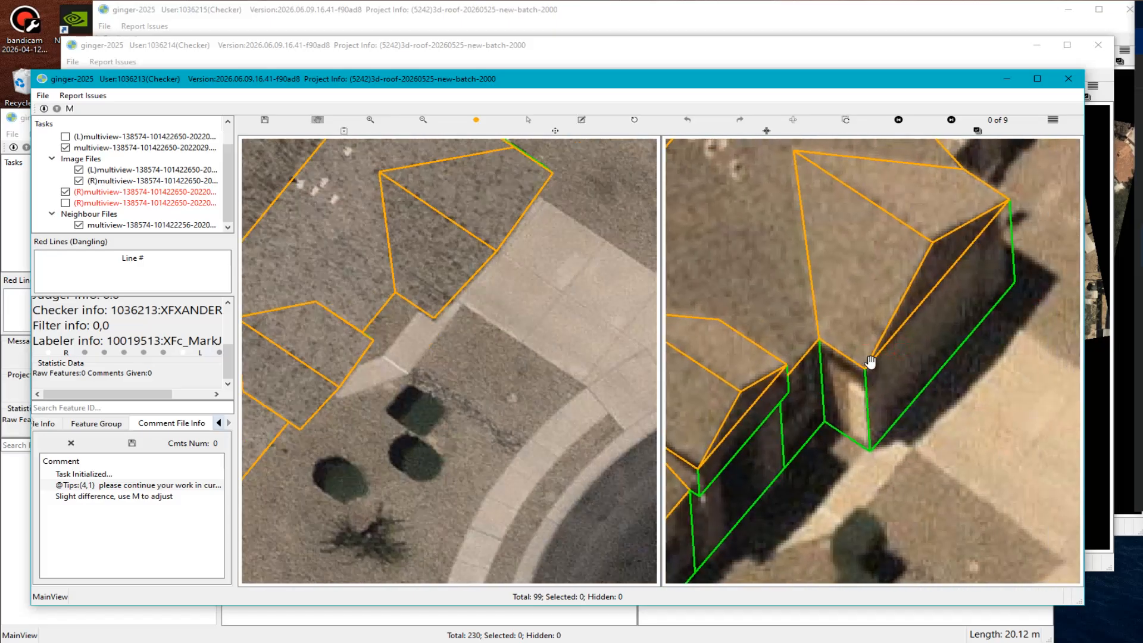
{"action": "scroll", "coordinate": [899, 331], "scroll_direction": "down", "scroll_amount": 3}
{"action": "scroll", "coordinate": [920, 283], "scroll_direction": "up", "scroll_amount": 3}
{"action": "scroll", "coordinate": [559, 372], "scroll_direction": "down", "scroll_amount": 2}
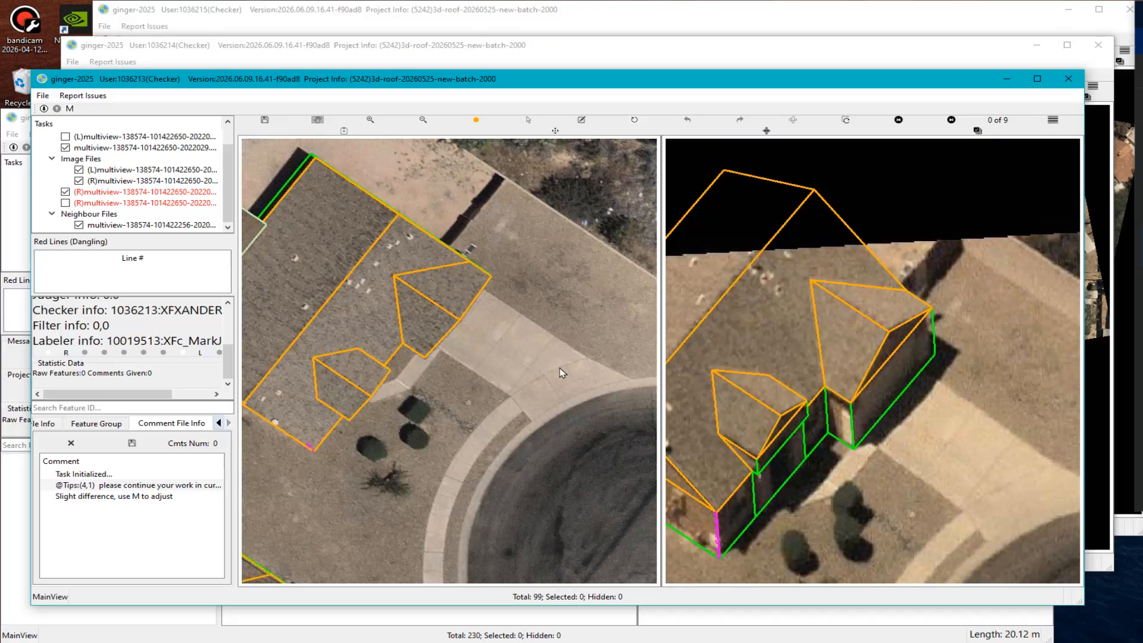
Add the comment "SD: Slight difference, use M to adjust" around the shadowed step between the front roofs of the neighbouring solar-panel house.
{"action": "scroll", "coordinate": [559, 373], "scroll_direction": "down", "scroll_amount": 4}
{"action": "scroll", "coordinate": [467, 365], "scroll_direction": "up", "scroll_amount": 2}
{"action": "left_click_drag", "start_coordinate": [405, 440], "coordinate": [399, 359]}
{"action": "scroll", "coordinate": [545, 288], "scroll_direction": "up", "scroll_amount": 2}
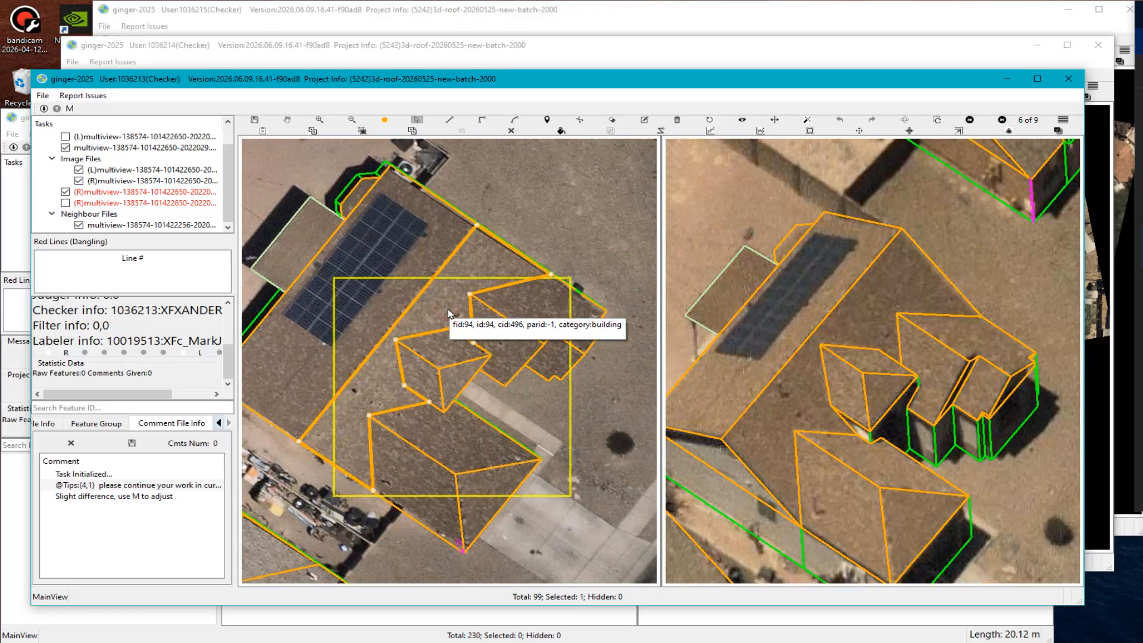
{"action": "key", "text": "Escape"}
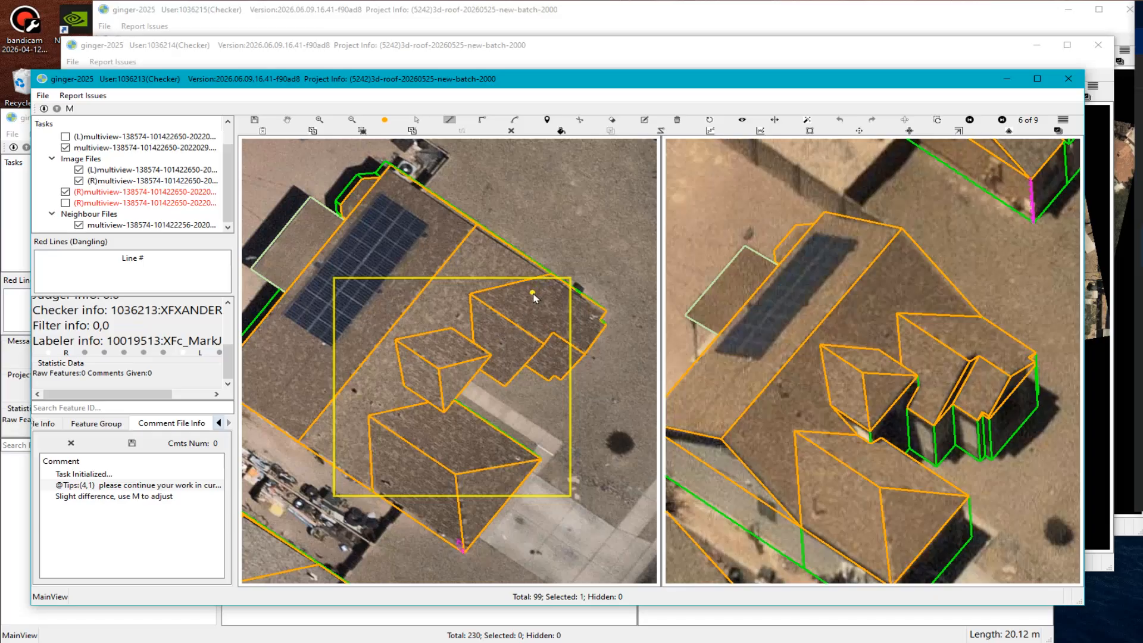
{"action": "scroll", "coordinate": [729, 335], "scroll_direction": "down", "scroll_amount": 3}
{"action": "scroll", "coordinate": [912, 389], "scroll_direction": "up", "scroll_amount": 5}
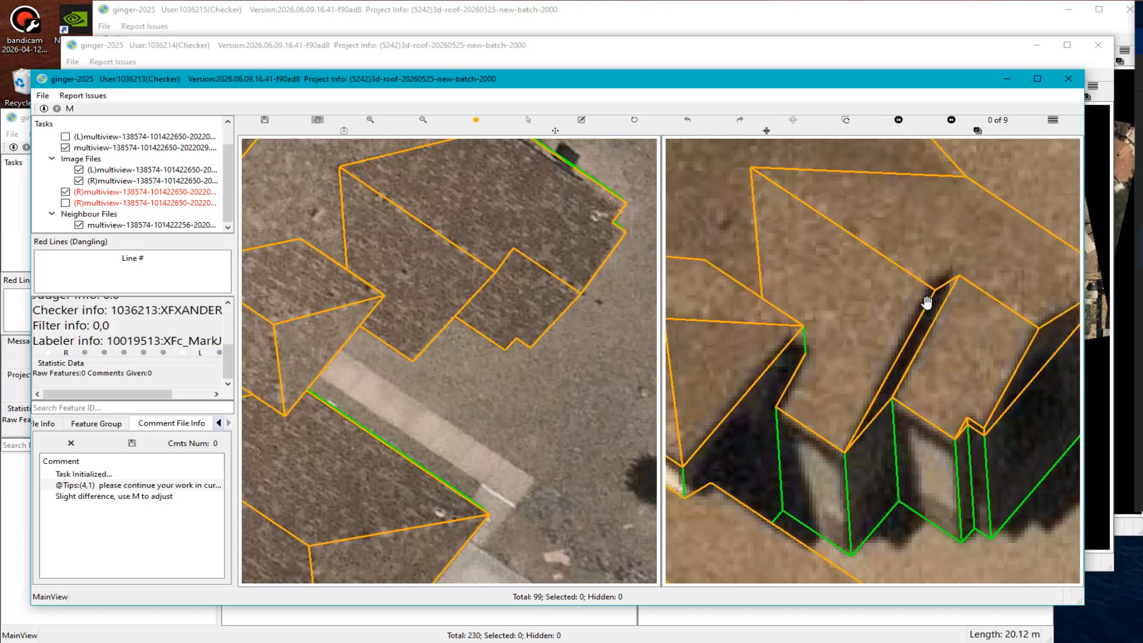
{"action": "scroll", "coordinate": [927, 286], "scroll_direction": "up", "scroll_amount": 2}
{"action": "key", "text": "c"}
{"action": "left_click_drag", "start_coordinate": [865, 252], "coordinate": [975, 394]}
{"action": "key", "text": "s"}
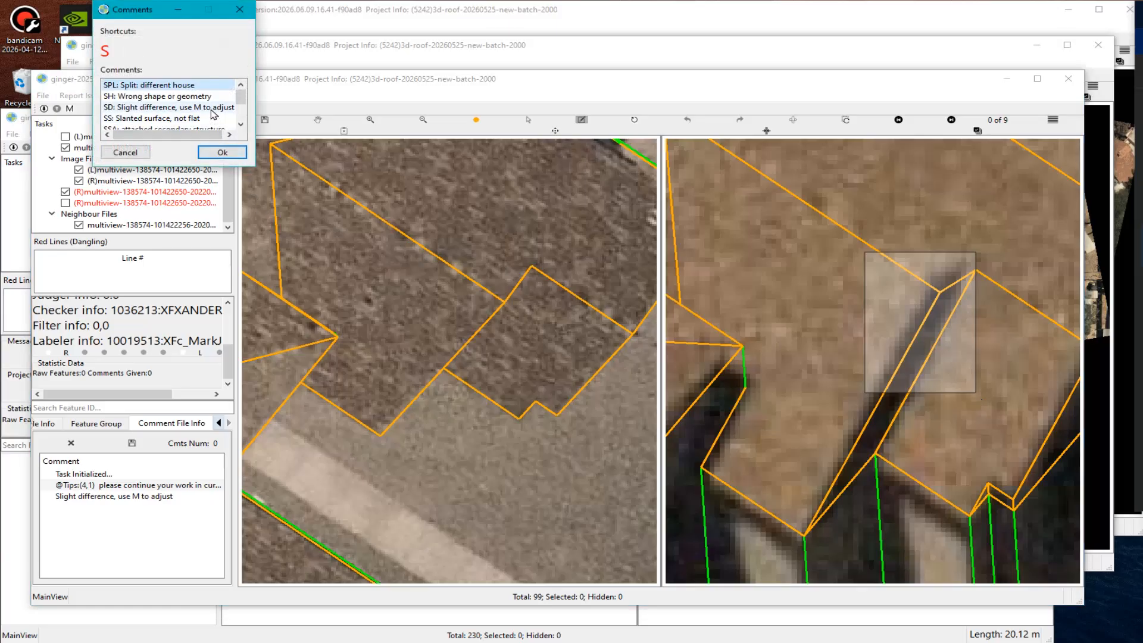
{"action": "double_click", "coordinate": [212, 109]}
Examine the middle gable edge, the commented step corner and the garage roof of the solar-panel house against the imagery.
{"action": "scroll", "coordinate": [924, 447], "scroll_direction": "down", "scroll_amount": 3}
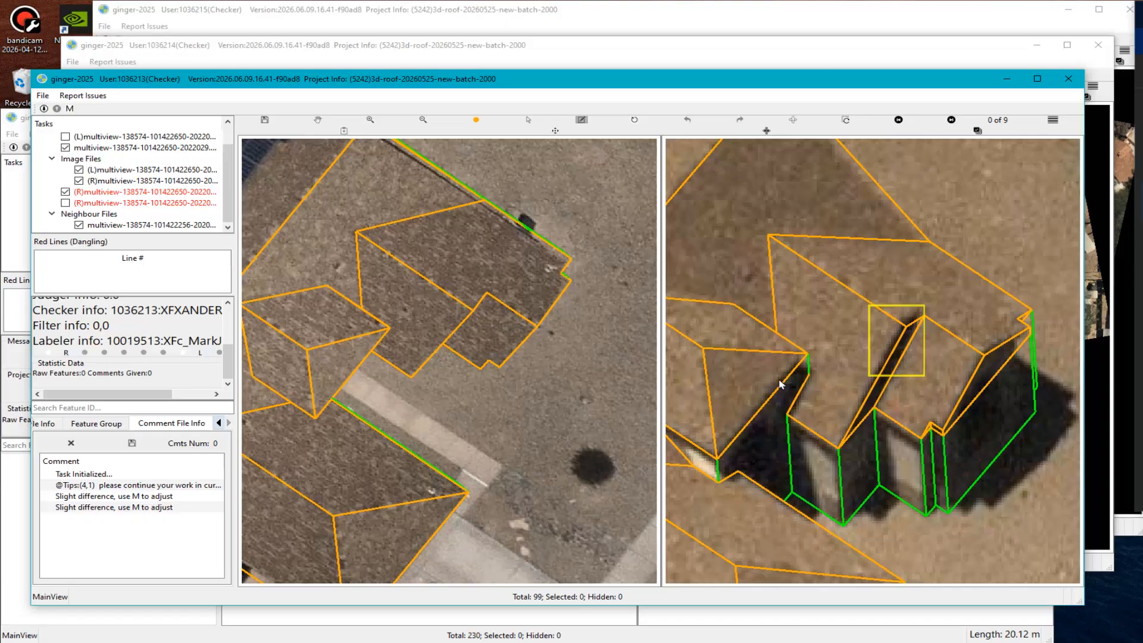
{"action": "scroll", "coordinate": [739, 419], "scroll_direction": "up", "scroll_amount": 4}
{"action": "key", "text": "h"}
{"action": "left_click_drag", "start_coordinate": [770, 387], "coordinate": [809, 409]}
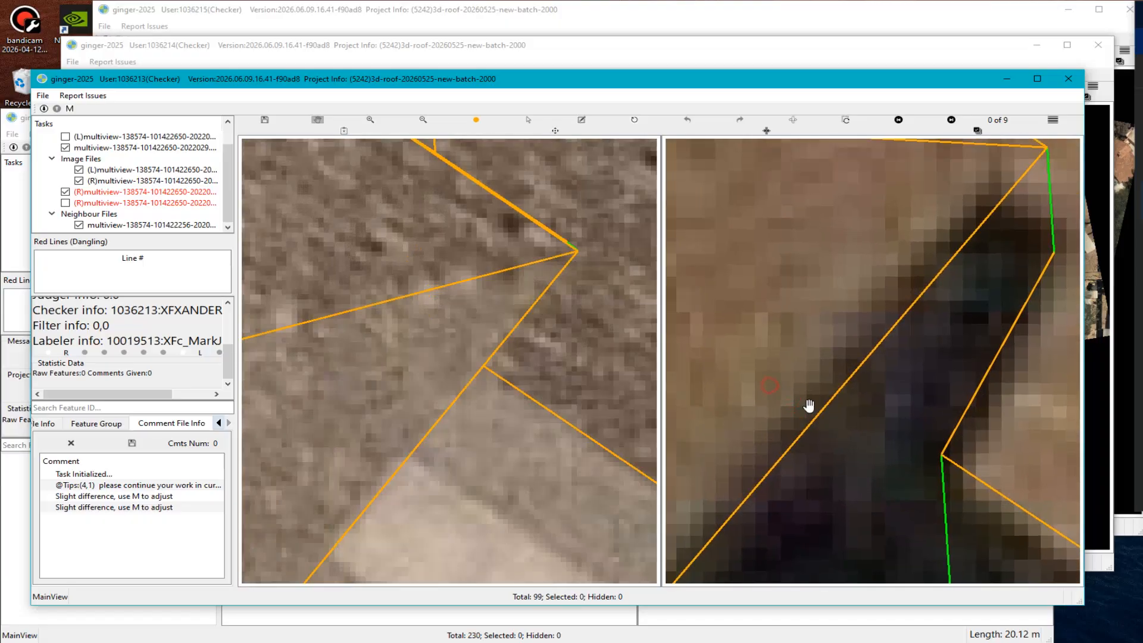
{"action": "scroll", "coordinate": [831, 422], "scroll_direction": "up", "scroll_amount": 2}
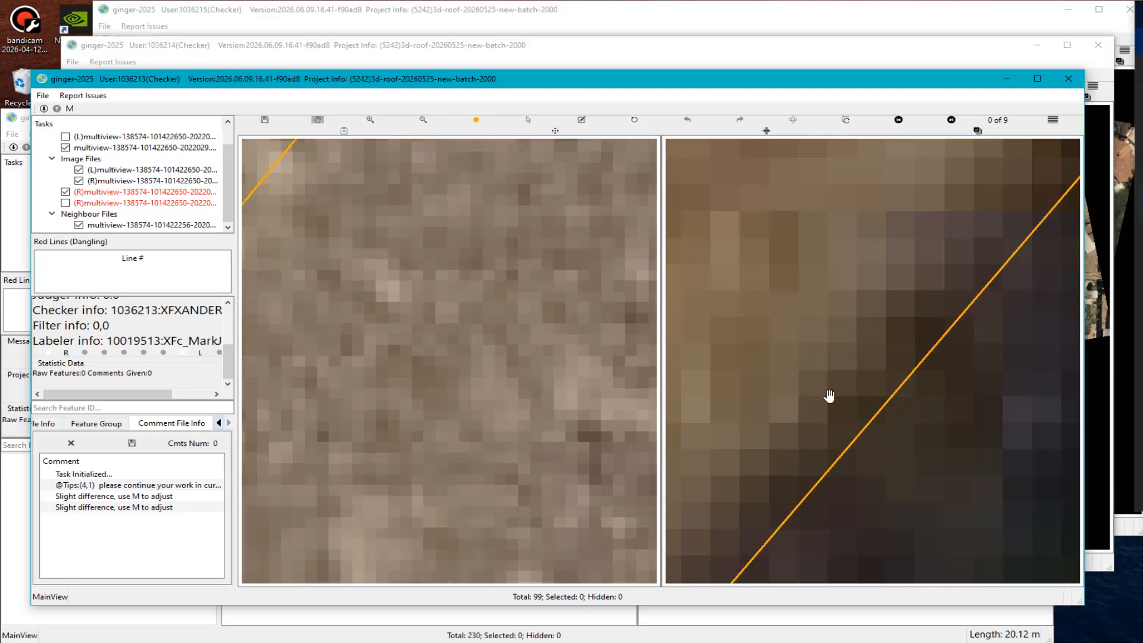
{"action": "scroll", "coordinate": [830, 396], "scroll_direction": "down", "scroll_amount": 4}
{"action": "left_click_drag", "start_coordinate": [909, 344], "coordinate": [883, 383]}
{"action": "scroll", "coordinate": [875, 387], "scroll_direction": "down", "scroll_amount": 3}
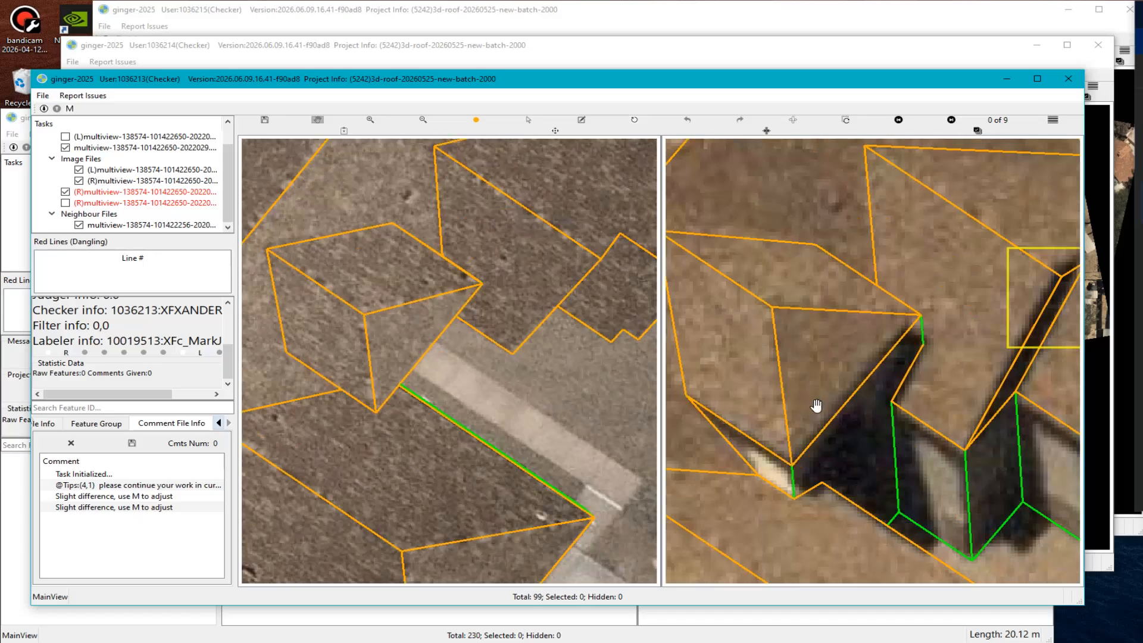
{"action": "left_click_drag", "start_coordinate": [1032, 265], "coordinate": [896, 337]}
{"action": "scroll", "coordinate": [900, 339], "scroll_direction": "up", "scroll_amount": 4}
{"action": "scroll", "coordinate": [917, 350], "scroll_direction": "up", "scroll_amount": 2}
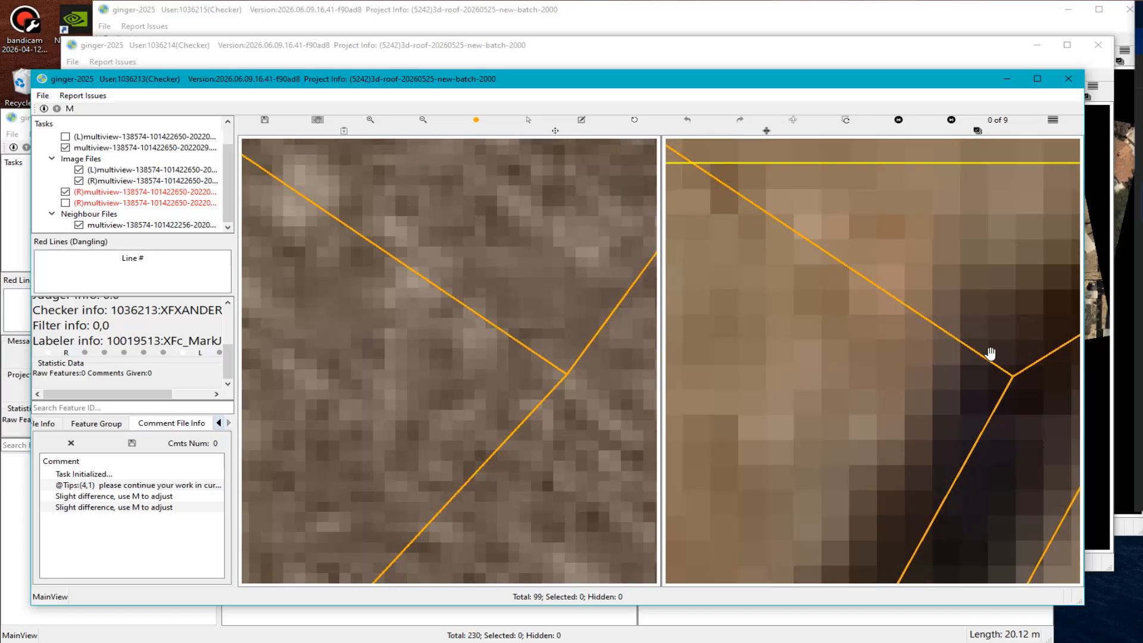
{"action": "scroll", "coordinate": [893, 411], "scroll_direction": "down", "scroll_amount": 9}
{"action": "left_click_drag", "start_coordinate": [791, 459], "coordinate": [897, 356]}
{"action": "scroll", "coordinate": [903, 309], "scroll_direction": "up", "scroll_amount": 2}
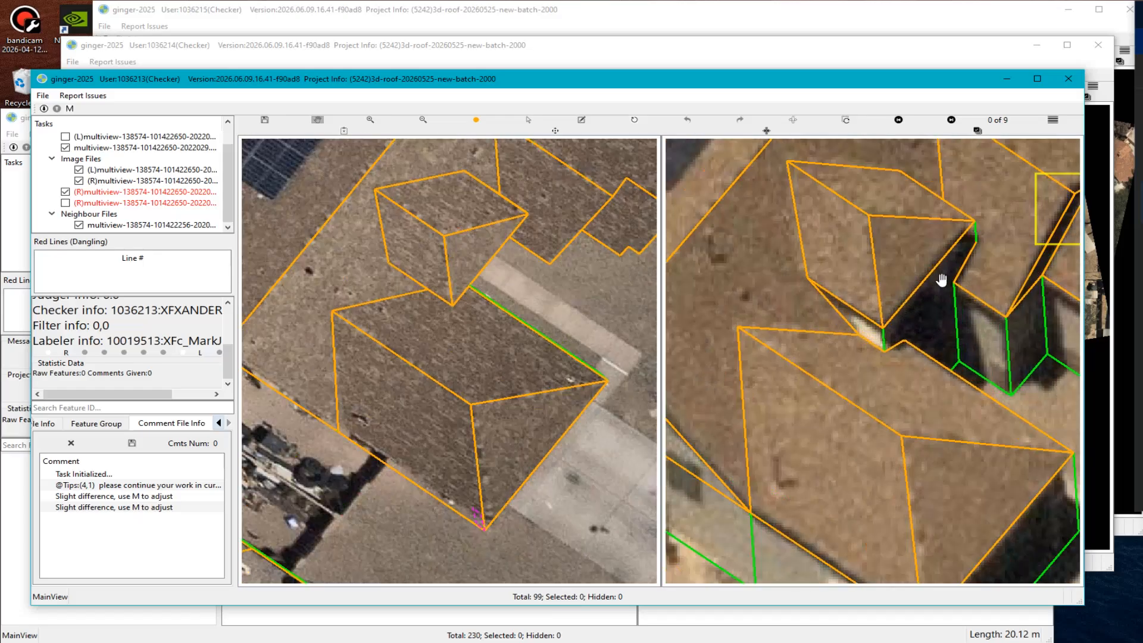
Check the ridge ends, garage roof and tree-covered front wing of the house with five solar panel rows against the imagery.
{"action": "scroll", "coordinate": [879, 338], "scroll_direction": "down", "scroll_amount": 3}
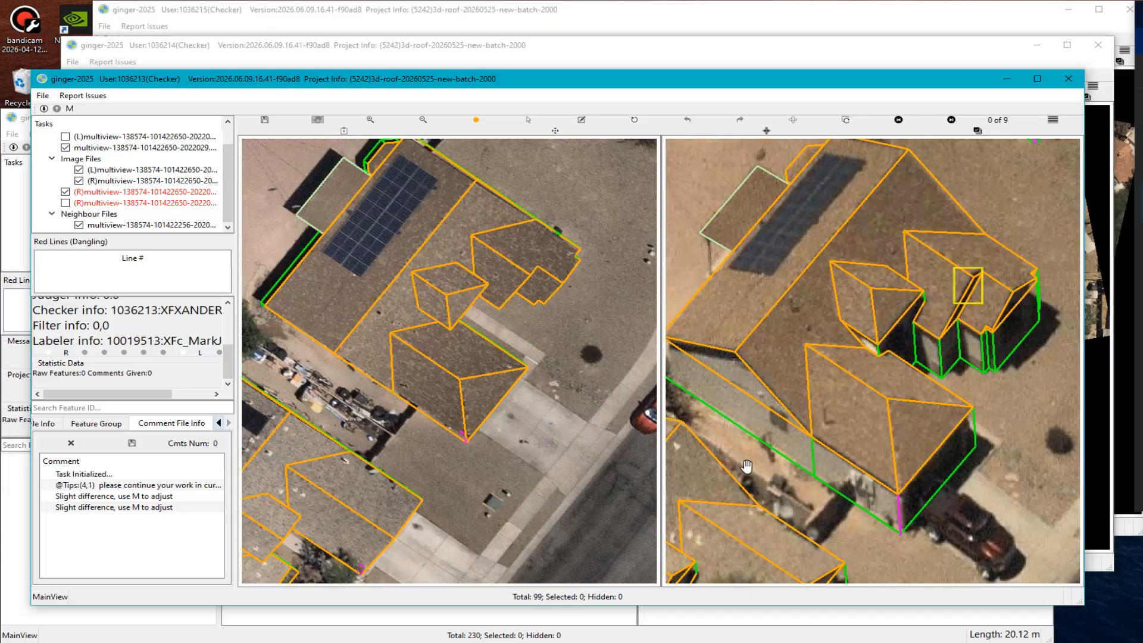
{"action": "left_click_drag", "start_coordinate": [746, 466], "coordinate": [865, 382]}
{"action": "left_click_drag", "start_coordinate": [768, 501], "coordinate": [820, 437]}
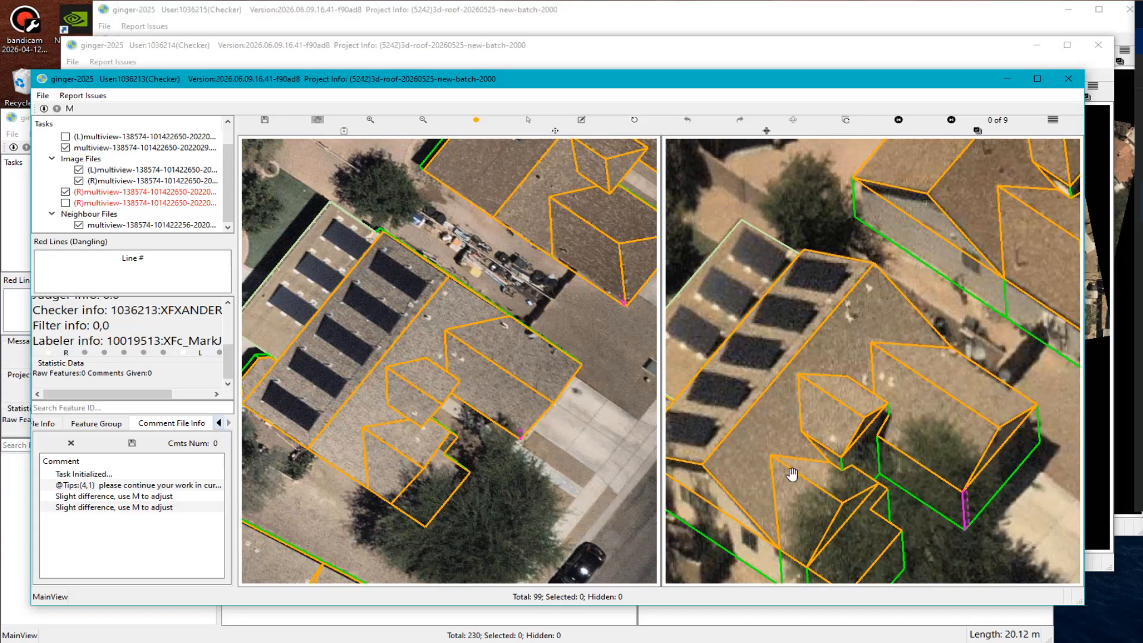
{"action": "scroll", "coordinate": [797, 413], "scroll_direction": "up", "scroll_amount": 5}
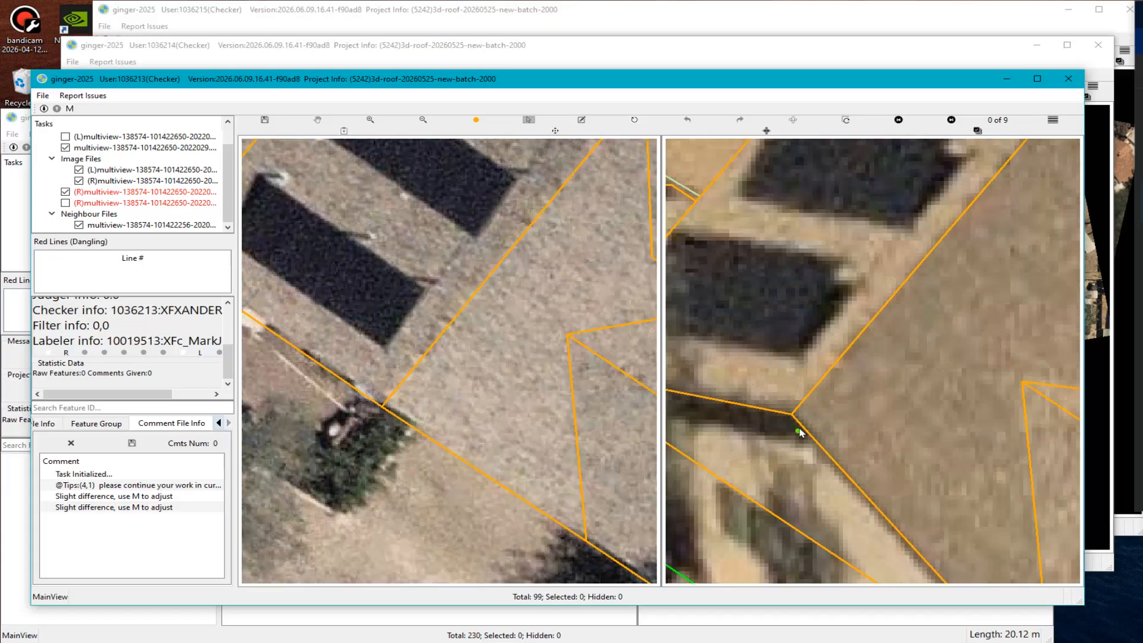
{"action": "scroll", "coordinate": [815, 413], "scroll_direction": "down", "scroll_amount": 5}
{"action": "scroll", "coordinate": [924, 257], "scroll_direction": "up", "scroll_amount": 6}
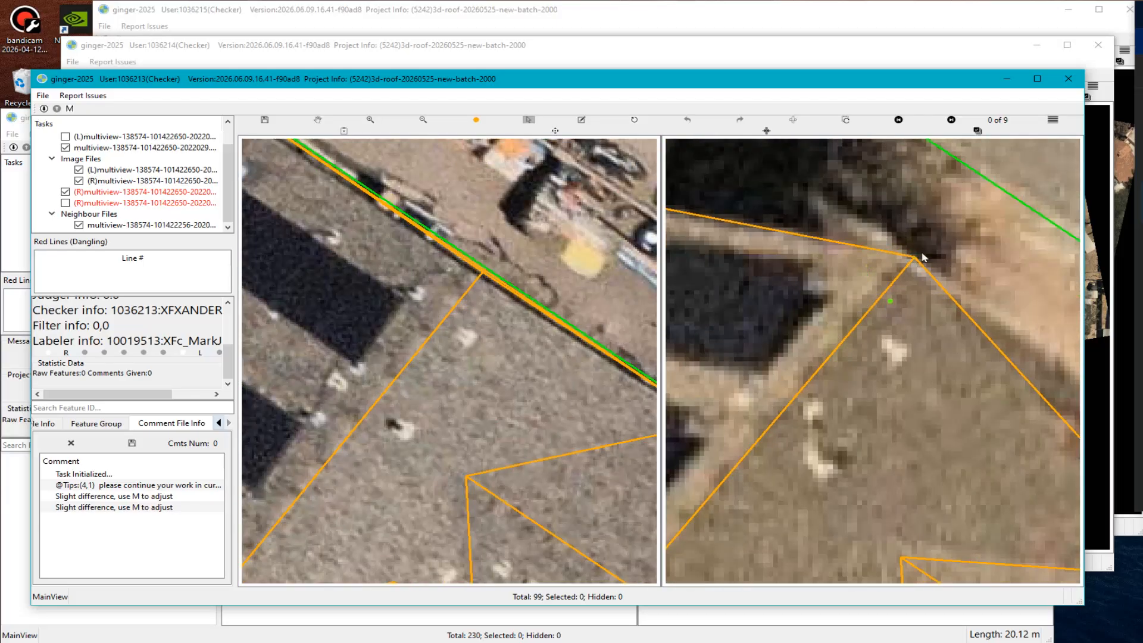
{"action": "scroll", "coordinate": [942, 379], "scroll_direction": "down", "scroll_amount": 3}
{"action": "middle_click_drag", "start_coordinate": [977, 429], "coordinate": [889, 377]}
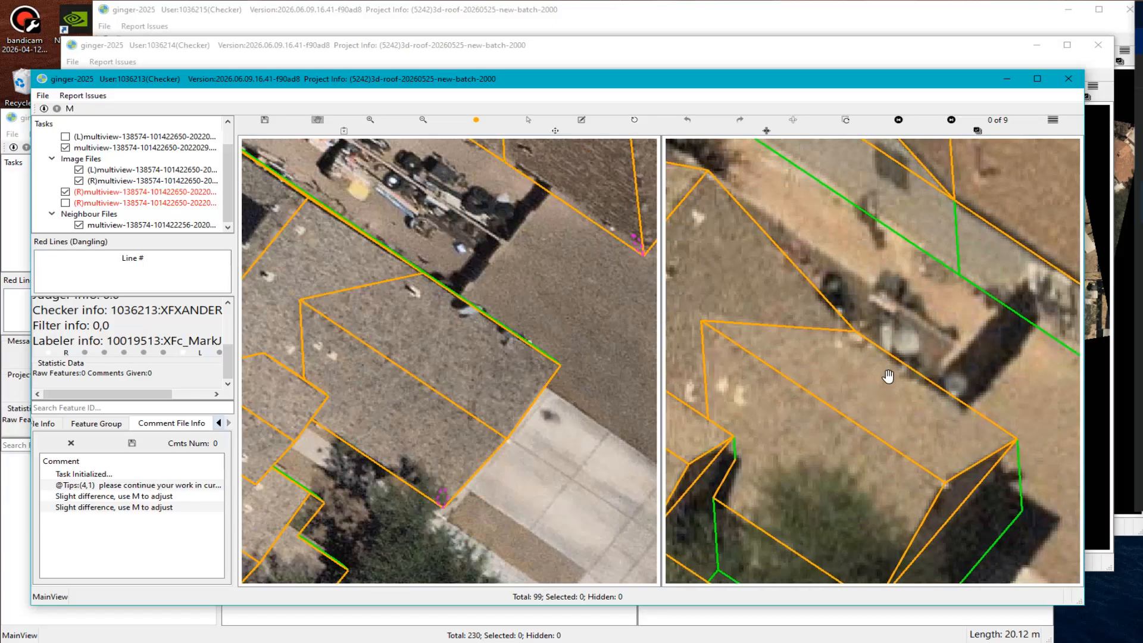
{"action": "scroll", "coordinate": [946, 398], "scroll_direction": "up", "scroll_amount": 3}
{"action": "scroll", "coordinate": [924, 360], "scroll_direction": "down", "scroll_amount": 3}
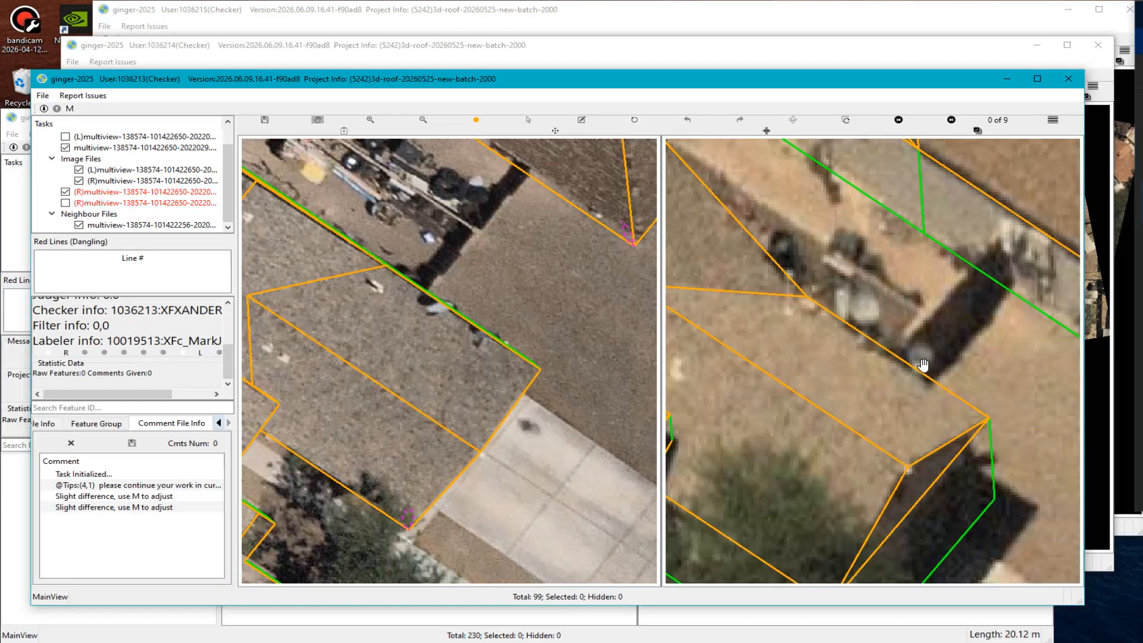
{"action": "scroll", "coordinate": [893, 378], "scroll_direction": "down", "scroll_amount": 3}
{"action": "scroll", "coordinate": [902, 385], "scroll_direction": "up", "scroll_amount": 4}
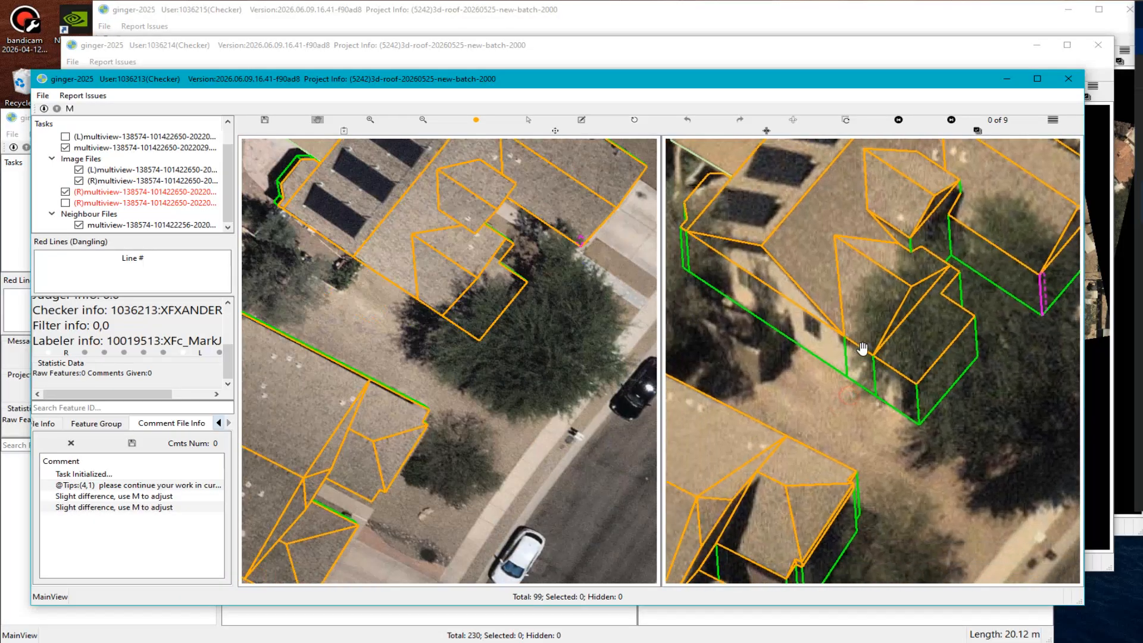
Select the large southwest main roof face of the house beside the pool and inspect its outline against the imagery.
{"action": "scroll", "coordinate": [884, 444], "scroll_direction": "down", "scroll_amount": 3}
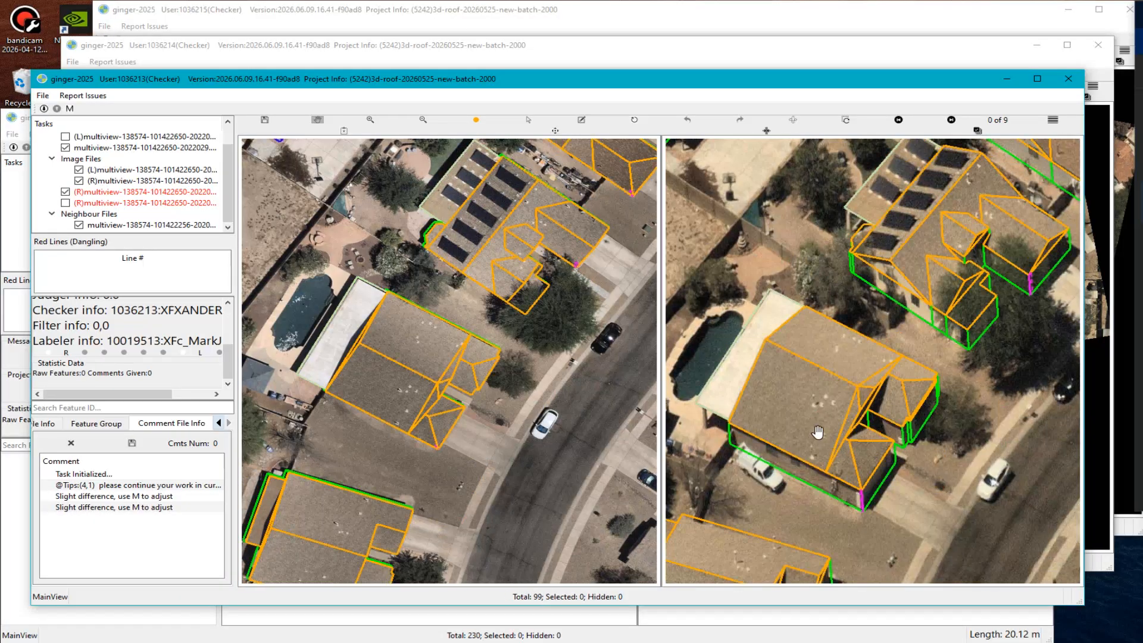
{"action": "scroll", "coordinate": [842, 450], "scroll_direction": "up", "scroll_amount": 4}
{"action": "key", "text": "s"}
{"action": "left_click", "coordinate": [861, 399]}
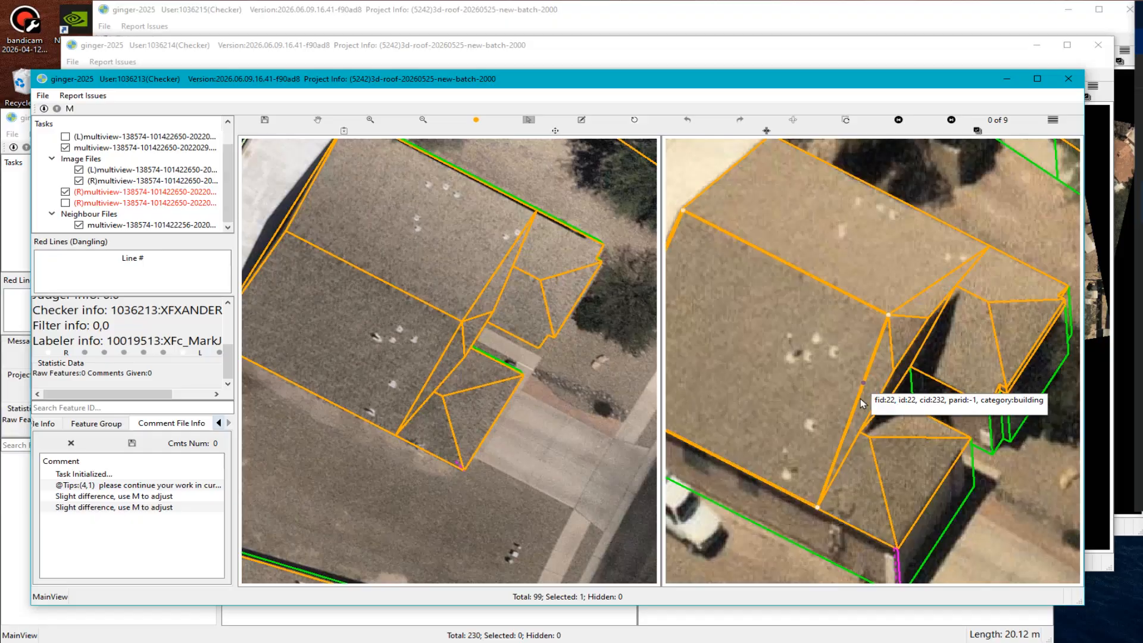
{"action": "scroll", "coordinate": [842, 430], "scroll_direction": "down", "scroll_amount": 2}
{"action": "key", "text": "r"}
{"action": "key", "text": "r"}
{"action": "scroll", "coordinate": [824, 373], "scroll_direction": "up", "scroll_amount": 2}
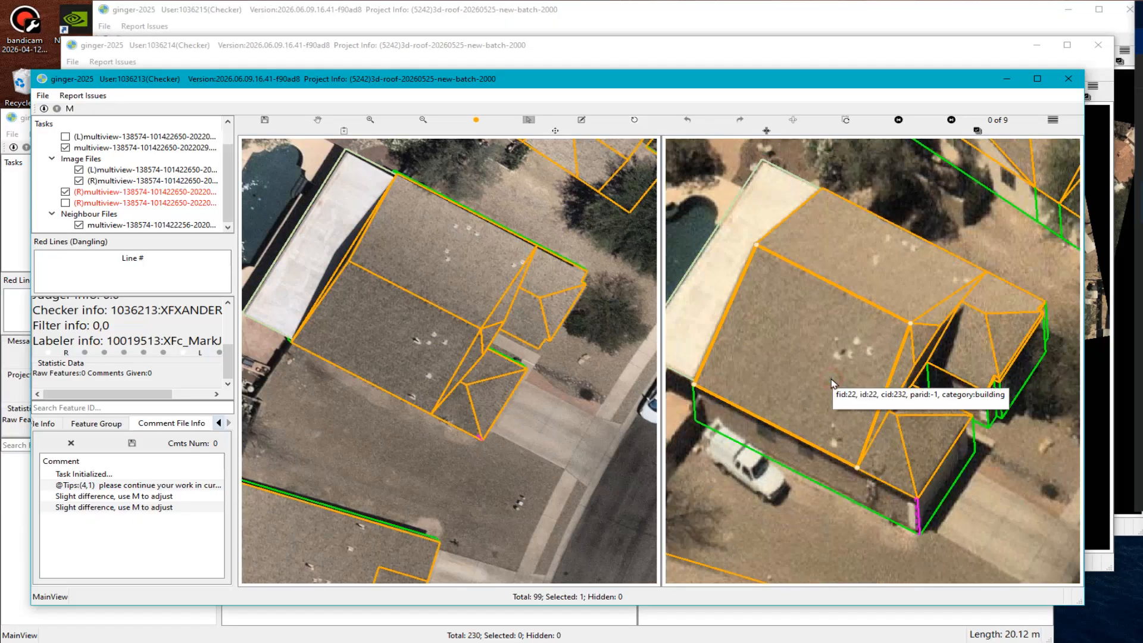
{"action": "scroll", "coordinate": [880, 358], "scroll_direction": "up", "scroll_amount": 1}
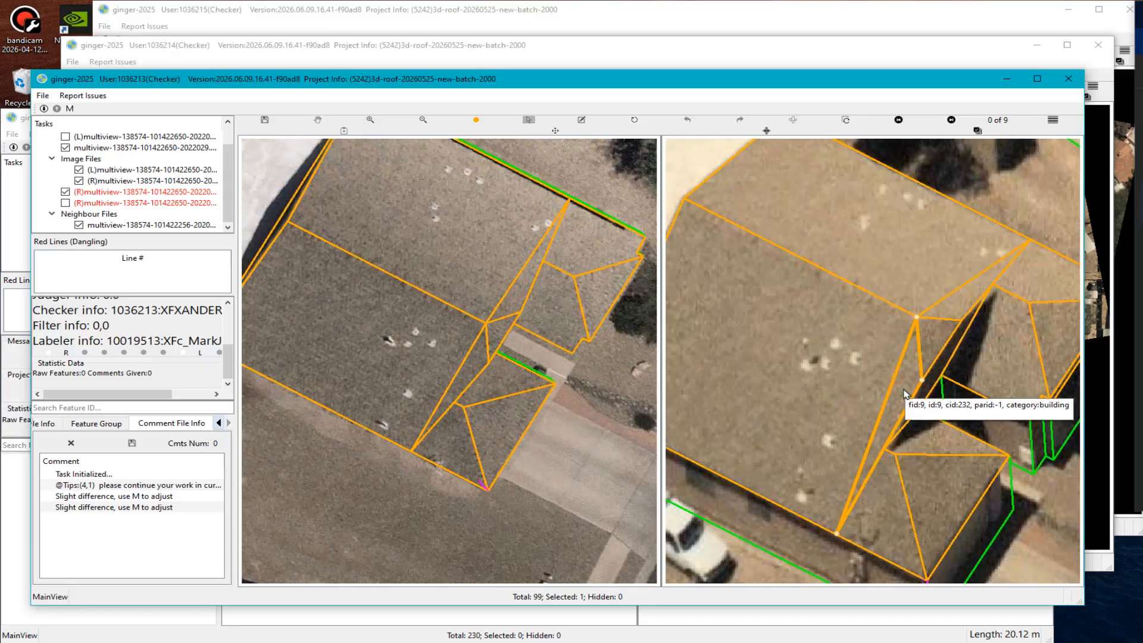
Inspect the narrow triangular faces between the pool house's main roof and its two front wings.
{"action": "left_click", "coordinate": [904, 391]}
{"action": "key", "text": "r"}
{"action": "key", "text": "r"}
{"action": "key", "text": "Escape"}
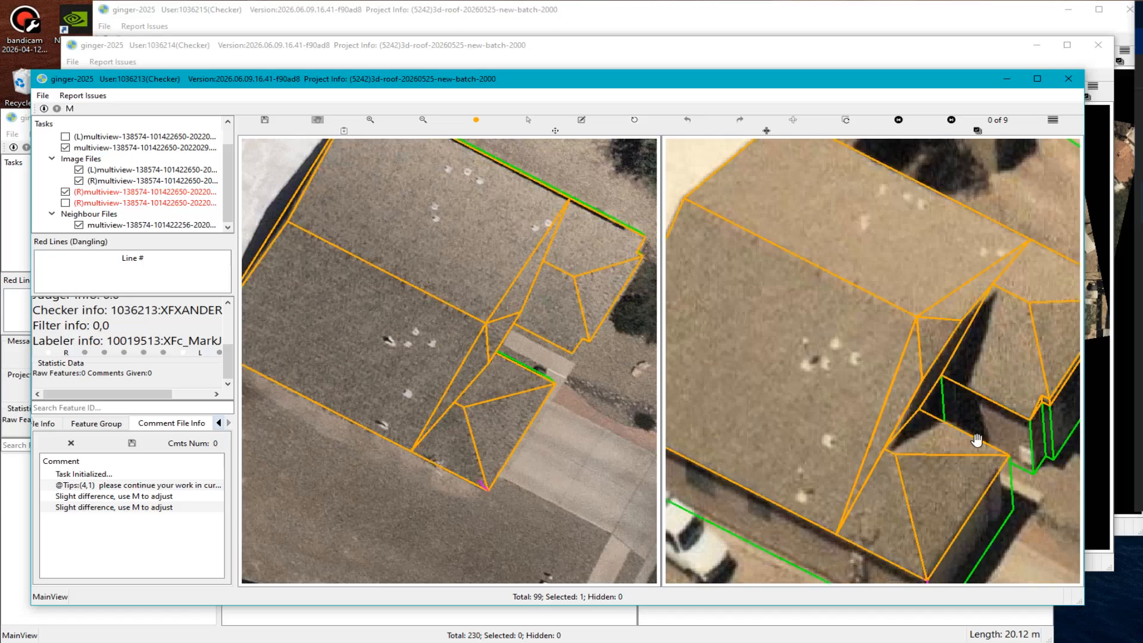
{"action": "scroll", "coordinate": [978, 432], "scroll_direction": "down", "scroll_amount": 3}
{"action": "scroll", "coordinate": [949, 363], "scroll_direction": "up", "scroll_amount": 2}
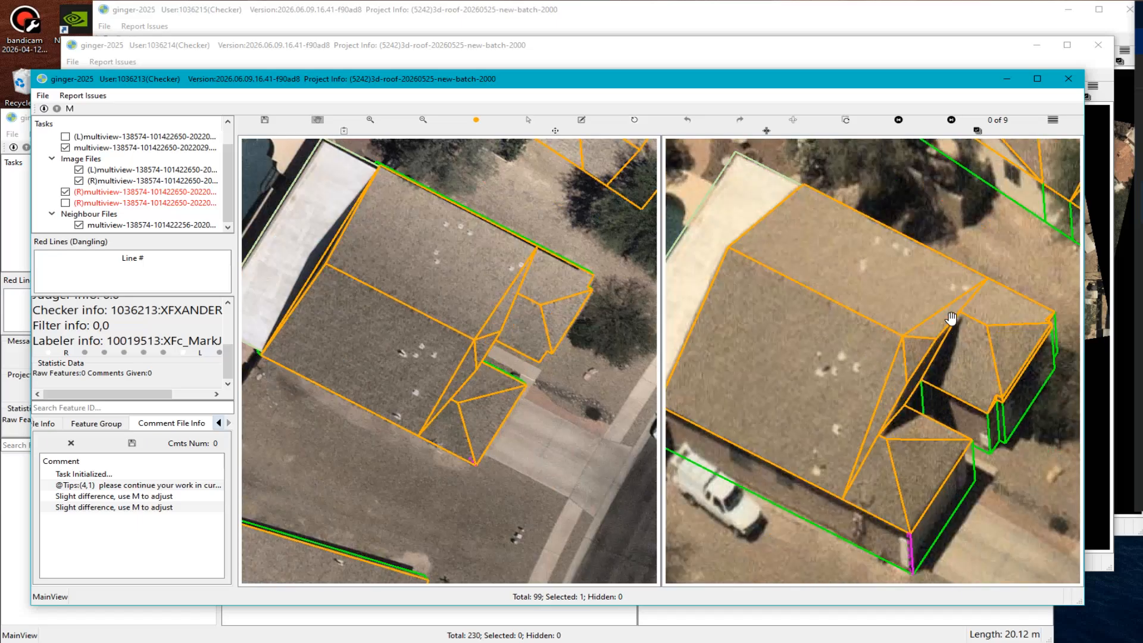
{"action": "scroll", "coordinate": [951, 318], "scroll_direction": "up", "scroll_amount": 1}
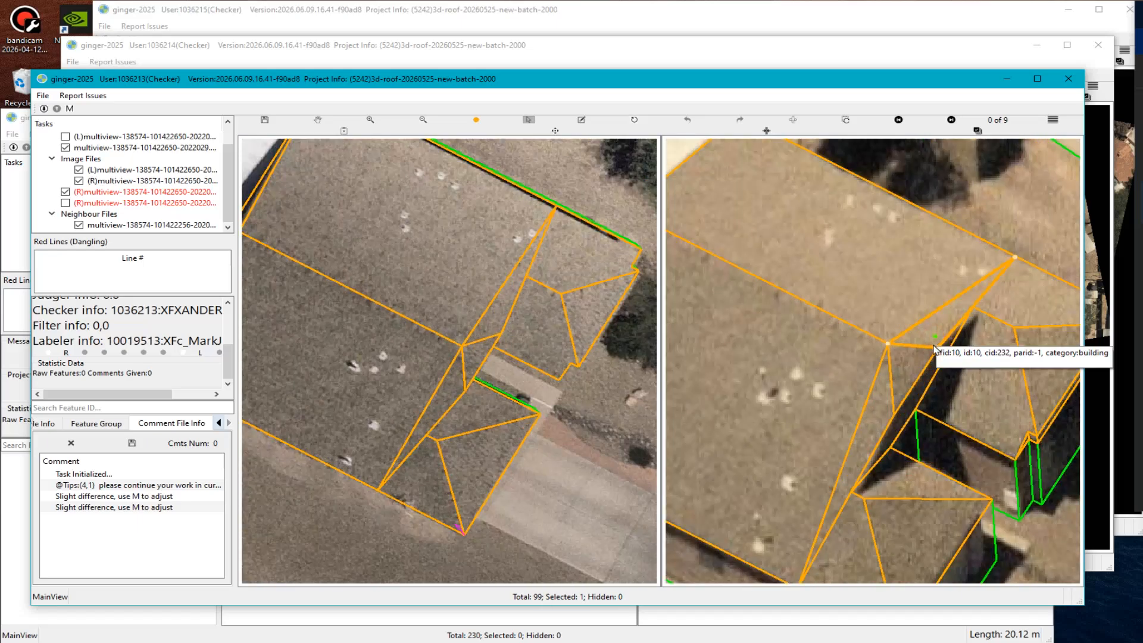
{"action": "scroll", "coordinate": [935, 350], "scroll_direction": "down", "scroll_amount": 2}
{"action": "scroll", "coordinate": [811, 379], "scroll_direction": "up", "scroll_amount": 1}
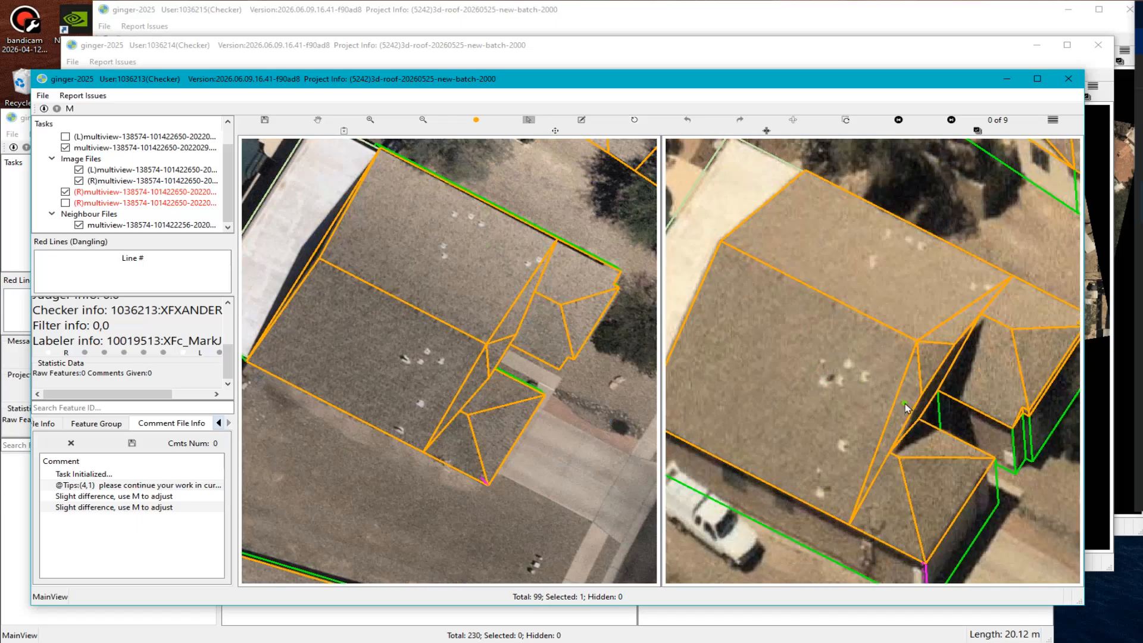
Hide the two large main roof faces on either side of the pool house's ridge.
{"action": "scroll", "coordinate": [859, 390], "scroll_direction": "down", "scroll_amount": 2}
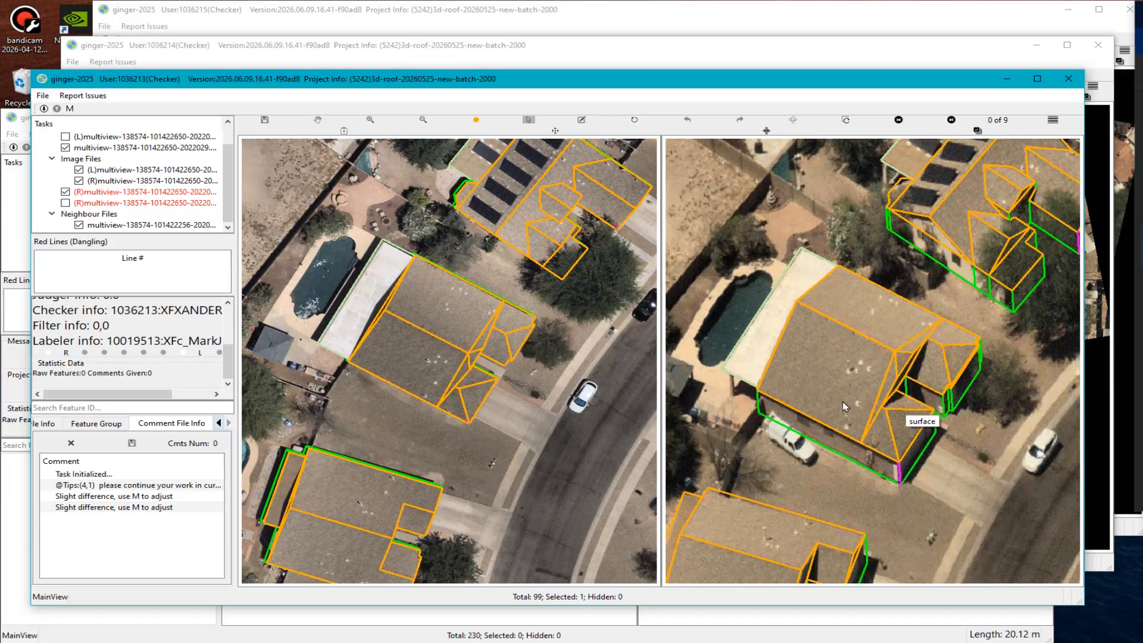
{"action": "key", "text": "h"}
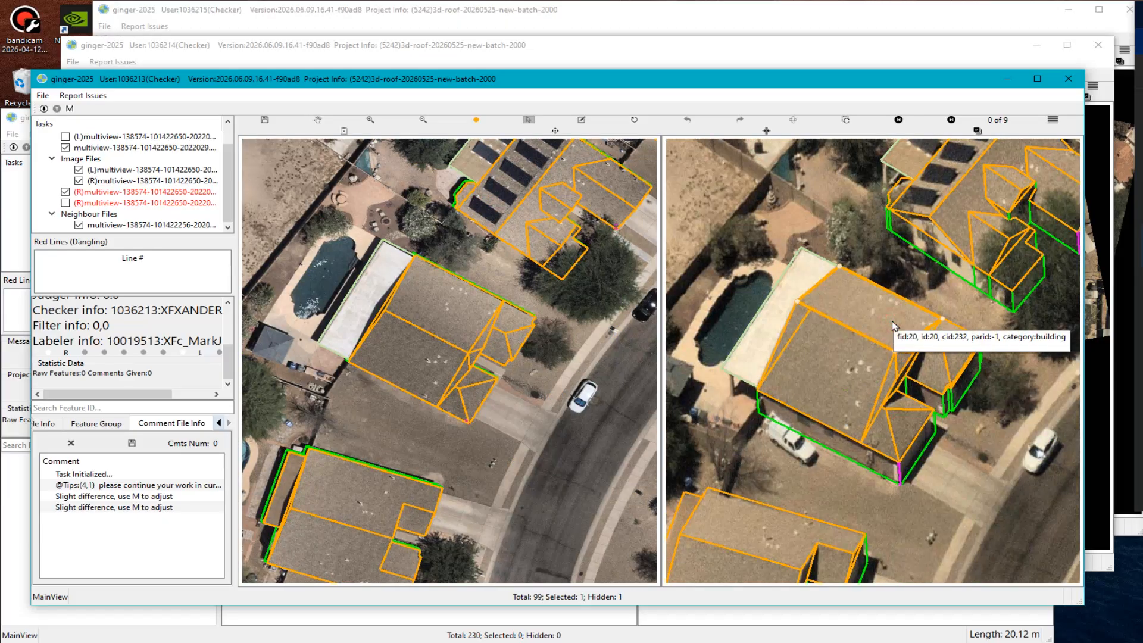
{"action": "key", "text": "h"}
{"action": "scroll", "coordinate": [884, 381], "scroll_direction": "up", "scroll_amount": 3}
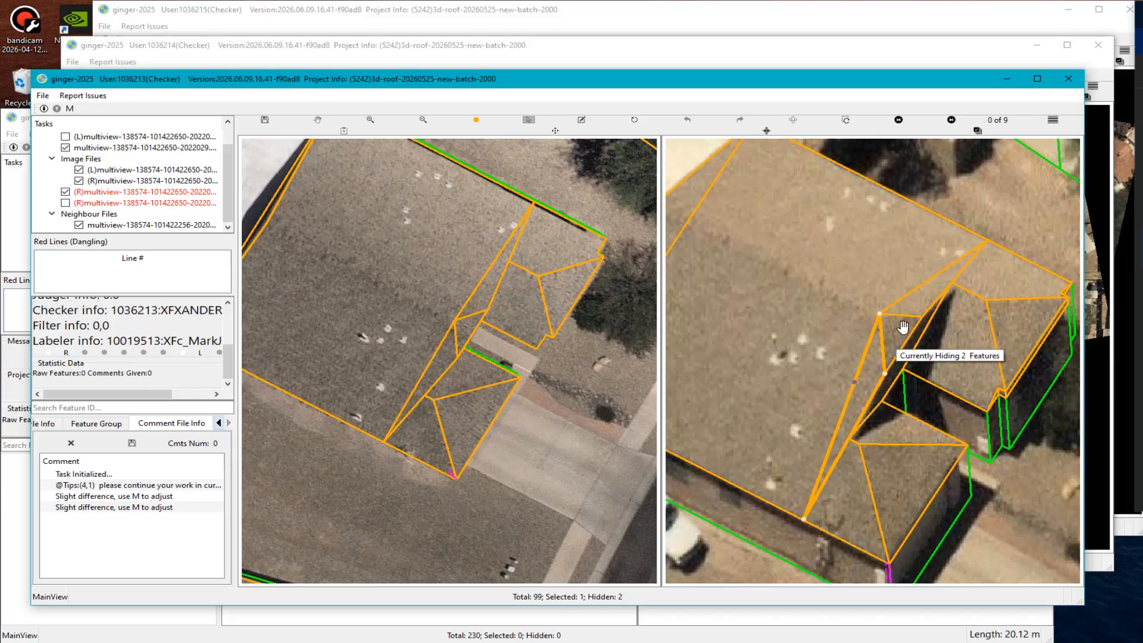
{"action": "key", "text": "m"}
{"action": "key", "text": "Escape"}
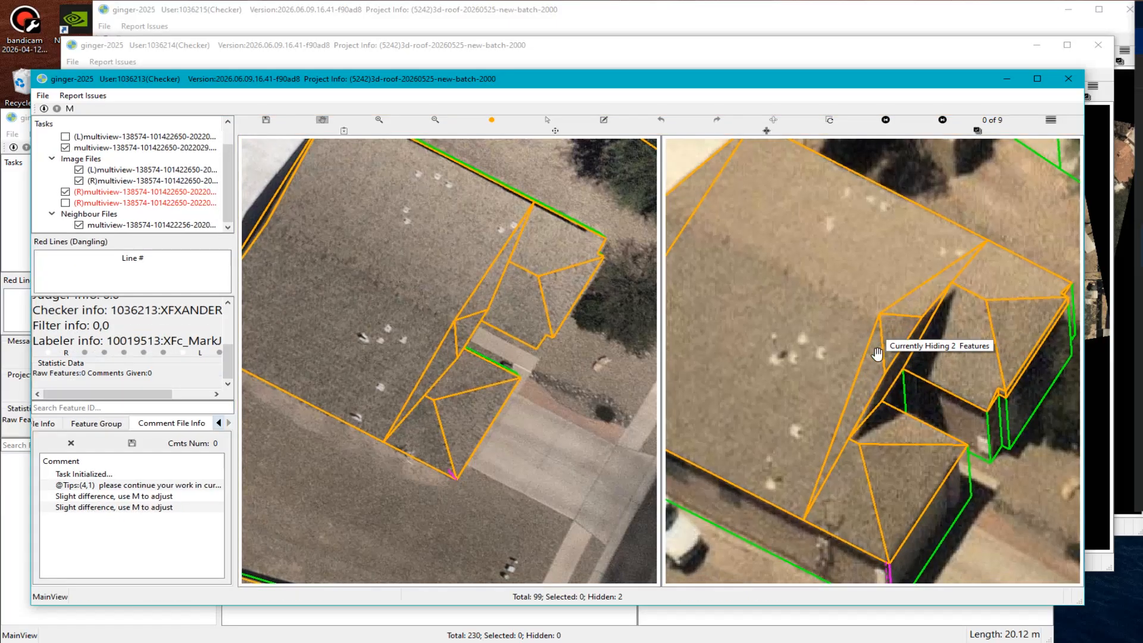
Hide the two narrow triangular faces that run from the pool house's front ridge end to the eaves.
{"action": "key", "text": "s"}
{"action": "left_click", "coordinate": [863, 395]}
{"action": "key", "text": "h"}
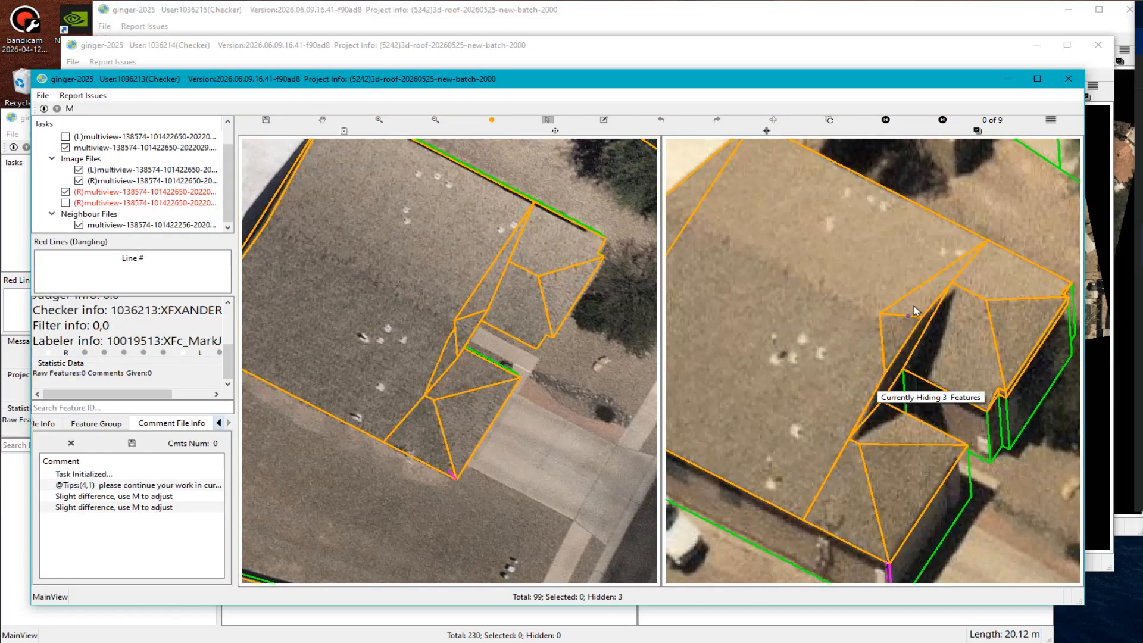
{"action": "left_click", "coordinate": [915, 305]}
{"action": "key", "text": "h"}
{"action": "scroll", "coordinate": [839, 362], "scroll_direction": "down", "scroll_amount": 5}
{"action": "key", "text": "Escape"}
Try to trace the southwest main roof face from the rear ridge end along the ridge, down the front valley and back to the rear eave corner.
{"action": "mouse_move", "coordinate": [853, 330]}
{"action": "left_mouse_down"}
{"action": "mouse_move", "coordinate": [824, 387]}
{"action": "mouse_move", "coordinate": [840, 405]}
{"action": "mouse_move", "coordinate": [848, 345]}
{"action": "left_mouse_up"}
{"action": "scroll", "coordinate": [848, 363], "scroll_direction": "up", "scroll_amount": 3}
{"action": "scroll", "coordinate": [866, 374], "scroll_direction": "up", "scroll_amount": 1}
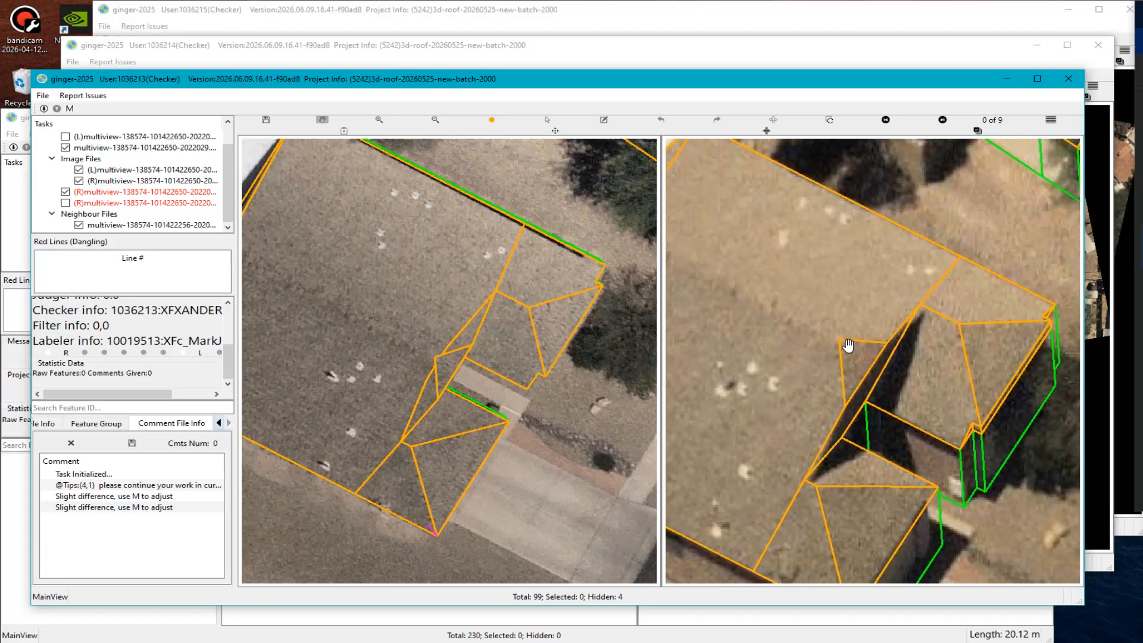
{"action": "scroll", "coordinate": [441, 357], "scroll_direction": "down", "scroll_amount": 3}
{"action": "scroll", "coordinate": [426, 354], "scroll_direction": "up", "scroll_amount": 2}
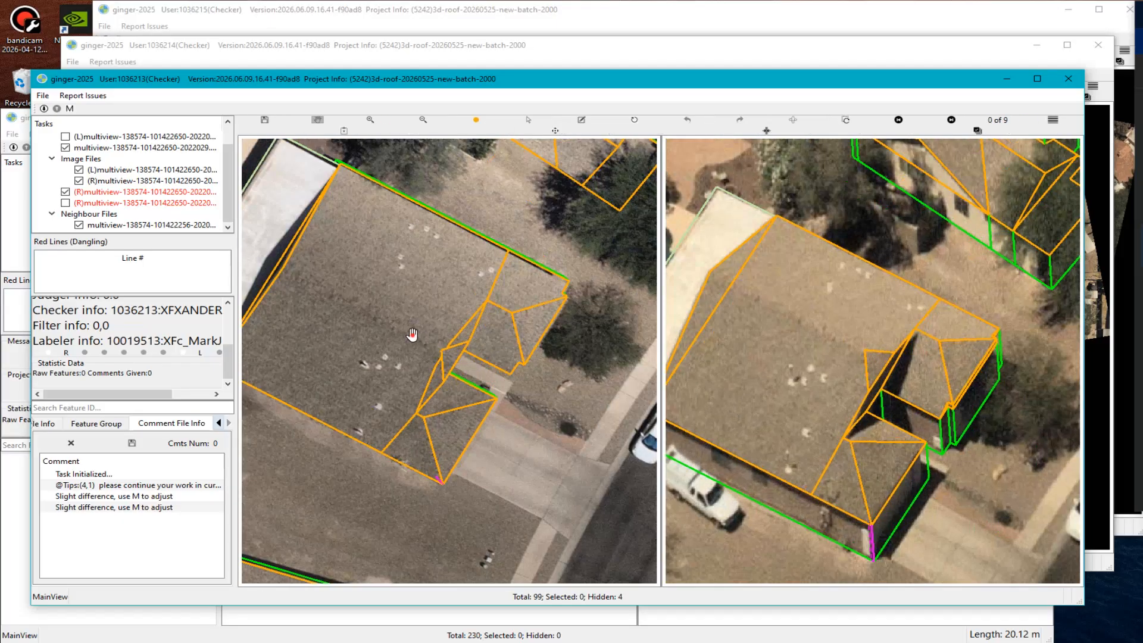
{"action": "middle_click_drag", "start_coordinate": [413, 335], "coordinate": [394, 306]}
{"action": "left_click_drag", "start_coordinate": [333, 288], "coordinate": [393, 294]}
{"action": "key", "text": "l"}
{"action": "left_click", "coordinate": [351, 279]}
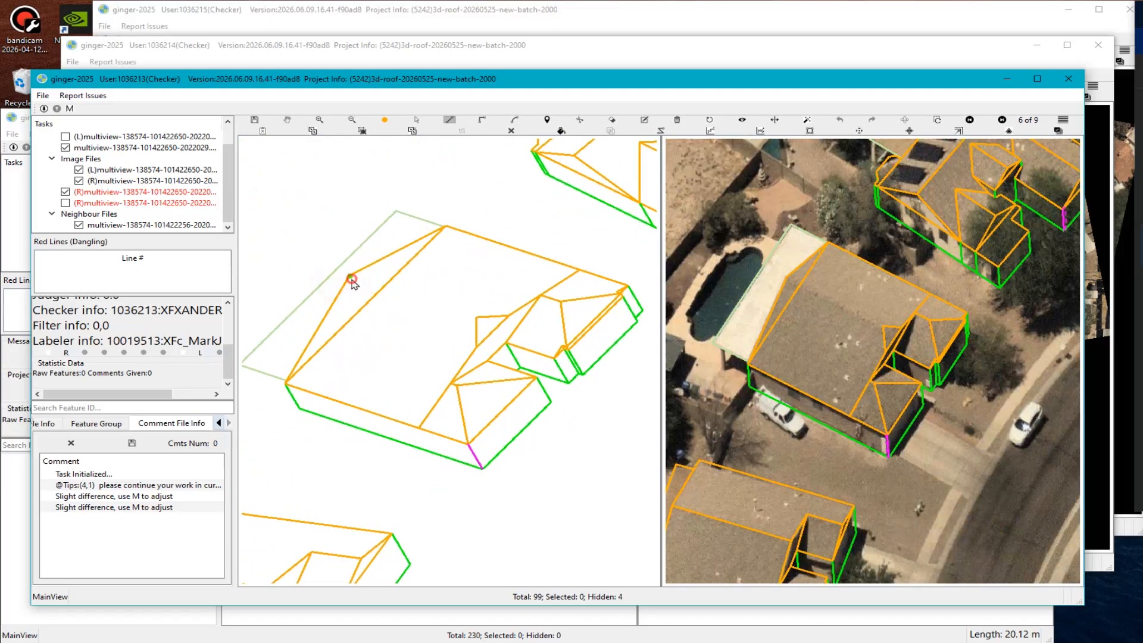
{"action": "left_click", "coordinate": [474, 318]}
{"action": "left_click", "coordinate": [476, 347]}
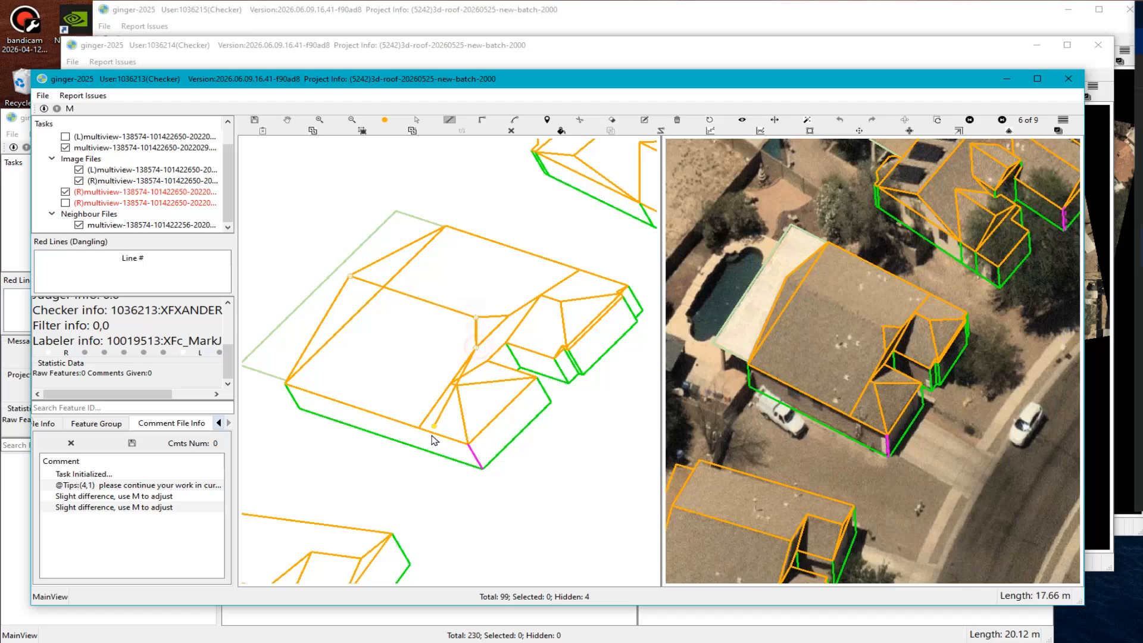
{"action": "left_click", "coordinate": [400, 429]}
{"action": "left_click", "coordinate": [284, 385]}
{"action": "key", "text": "Escape"}
Try to retrace the southwest main face from the rear eave corner to the rear ridge end, along the ridge and down the short front edge.
{"action": "scroll", "coordinate": [311, 377], "scroll_direction": "up", "scroll_amount": 2}
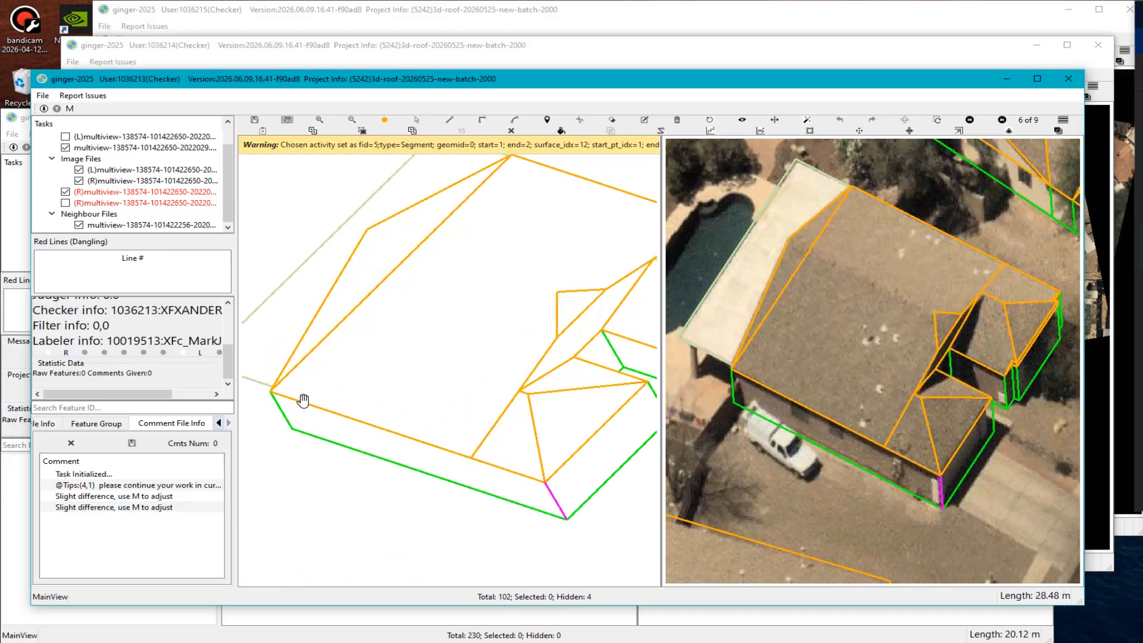
{"action": "scroll", "coordinate": [371, 411], "scroll_direction": "down", "scroll_amount": 3}
{"action": "key", "text": "l"}
{"action": "scroll", "coordinate": [493, 281], "scroll_direction": "up", "scroll_amount": 2}
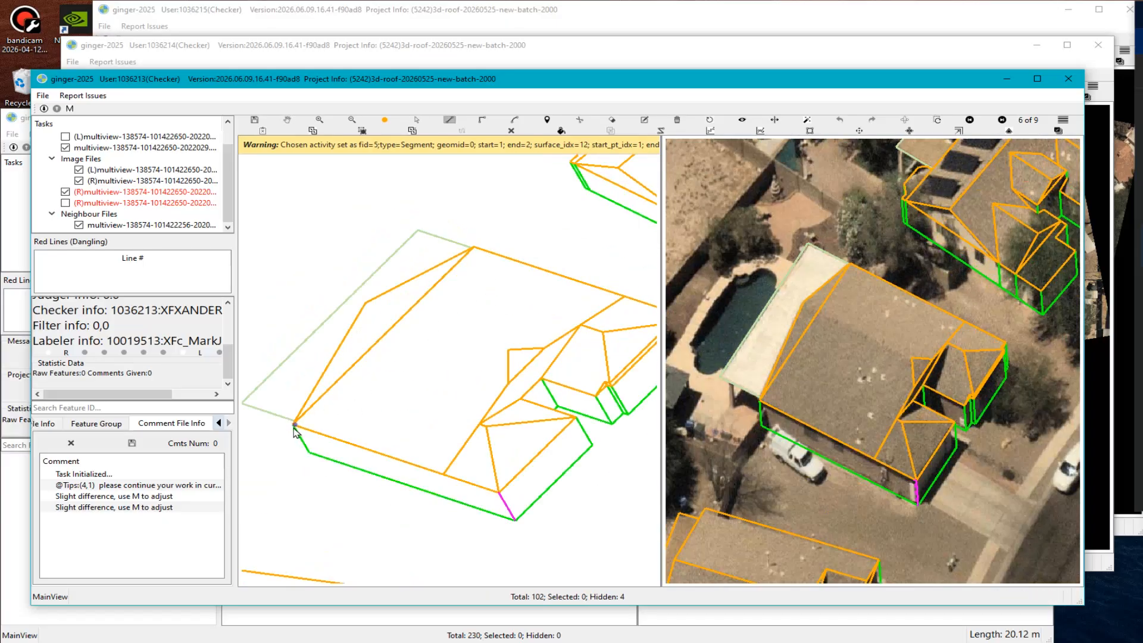
{"action": "left_click", "coordinate": [293, 426]}
{"action": "left_click", "coordinate": [365, 304]}
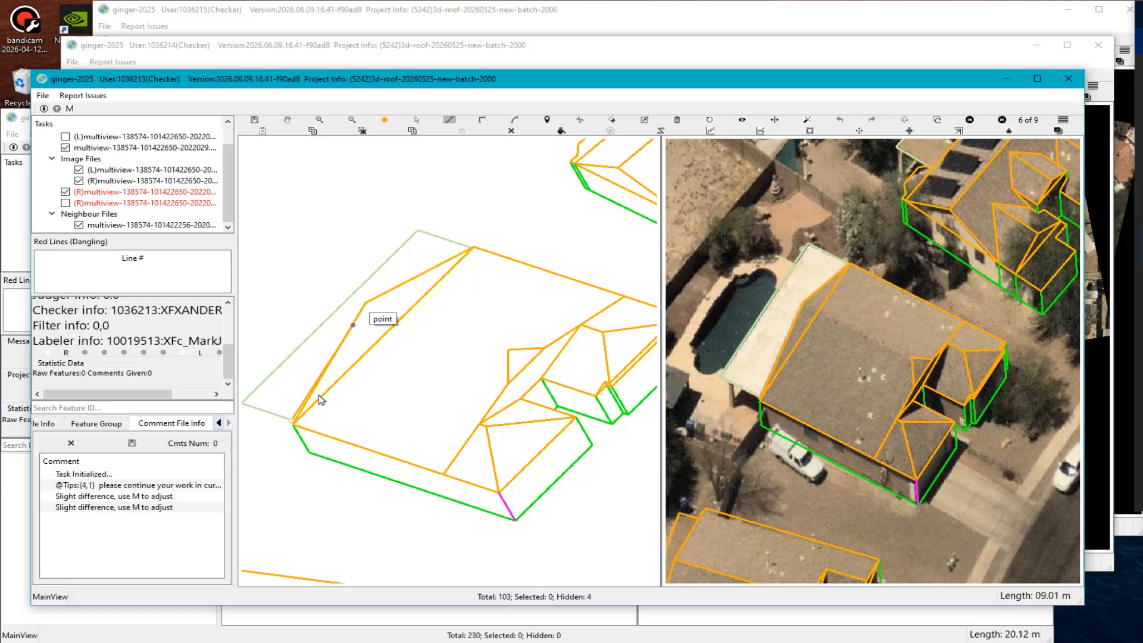
{"action": "left_click", "coordinate": [293, 426]}
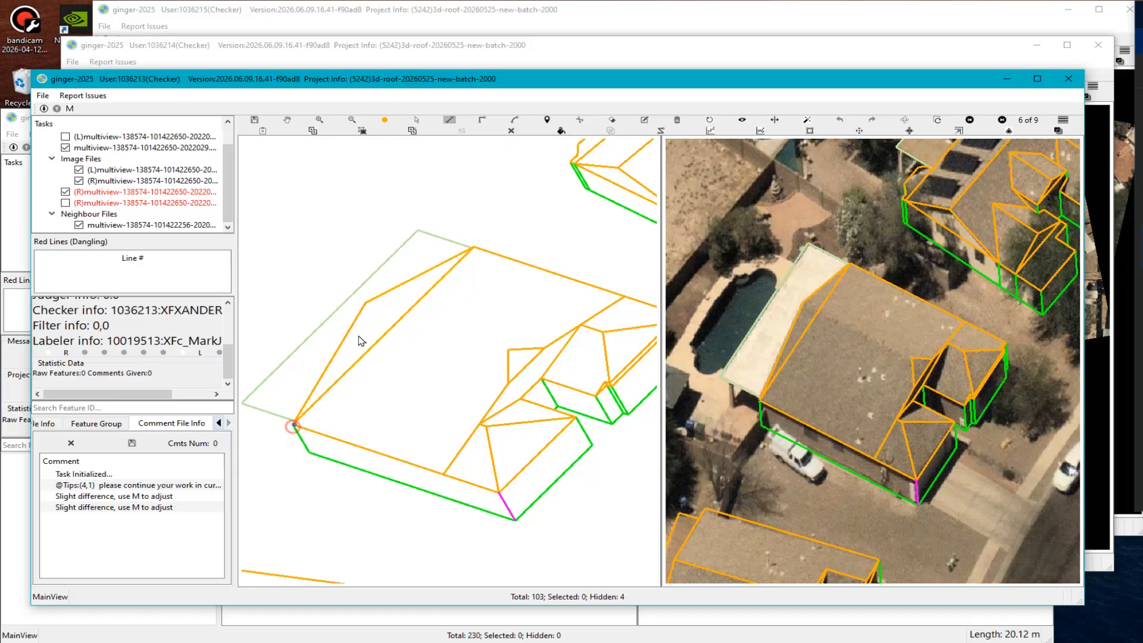
{"action": "left_click", "coordinate": [365, 304]}
{"action": "scroll", "coordinate": [458, 351], "scroll_direction": "up", "scroll_amount": 2}
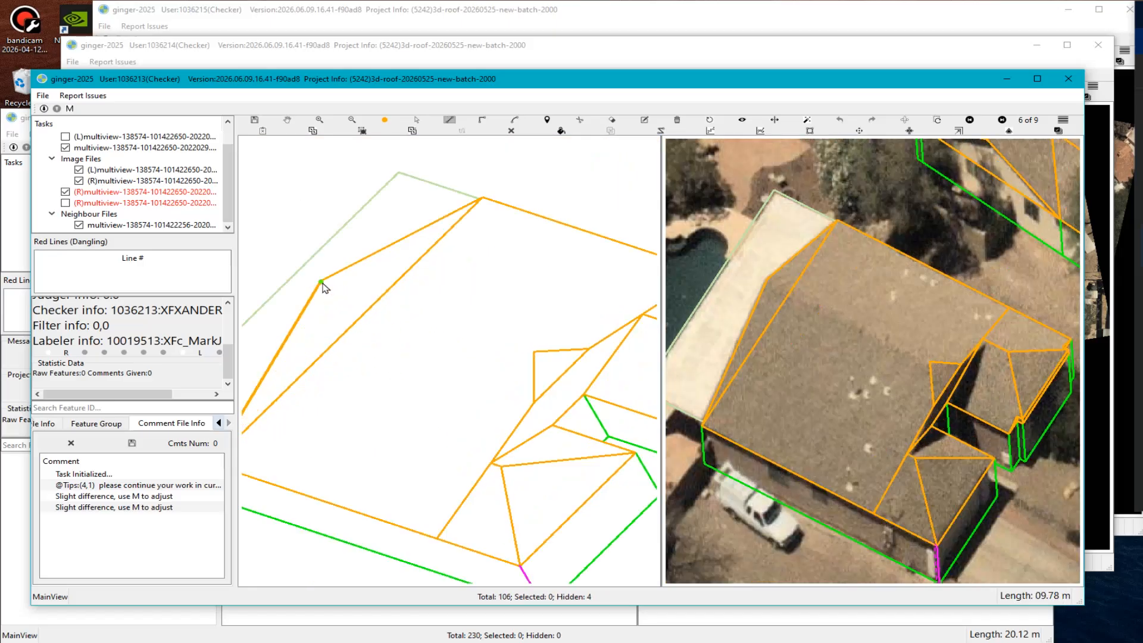
{"action": "left_click", "coordinate": [535, 357]}
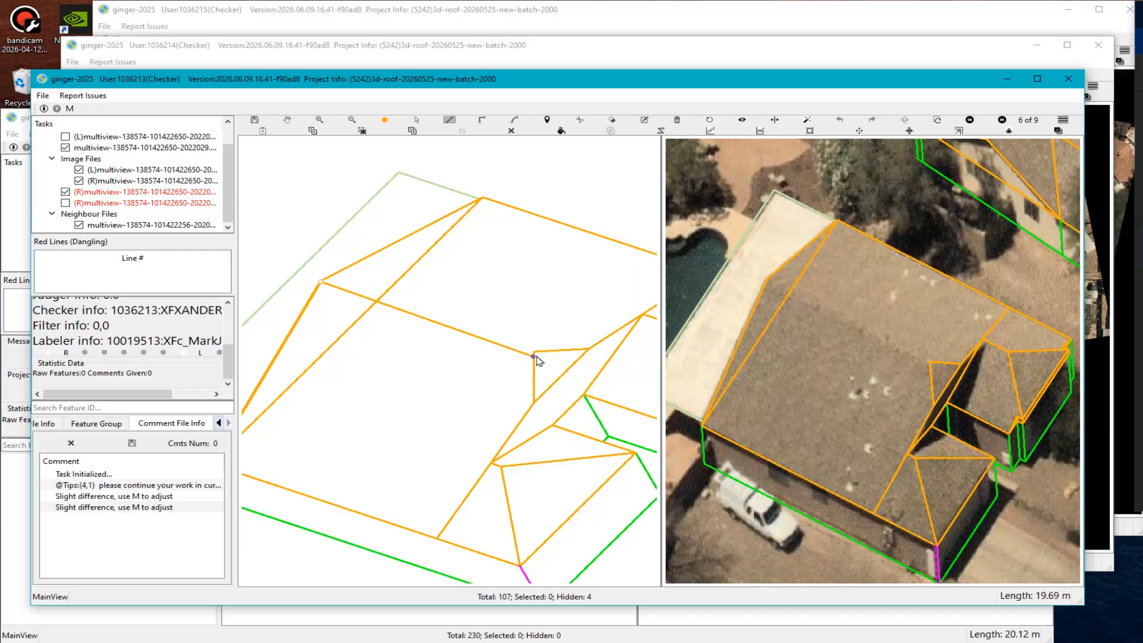
{"action": "left_click", "coordinate": [534, 403]}
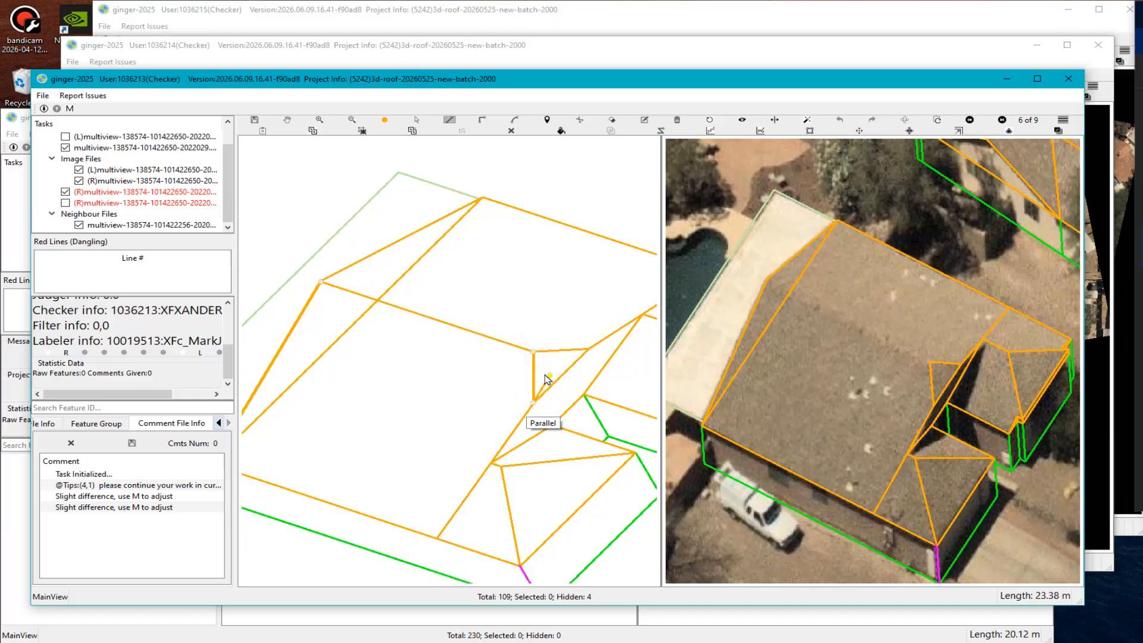
{"action": "scroll", "coordinate": [521, 417], "scroll_direction": "down", "scroll_amount": 2}
{"action": "key", "text": "Escape"}
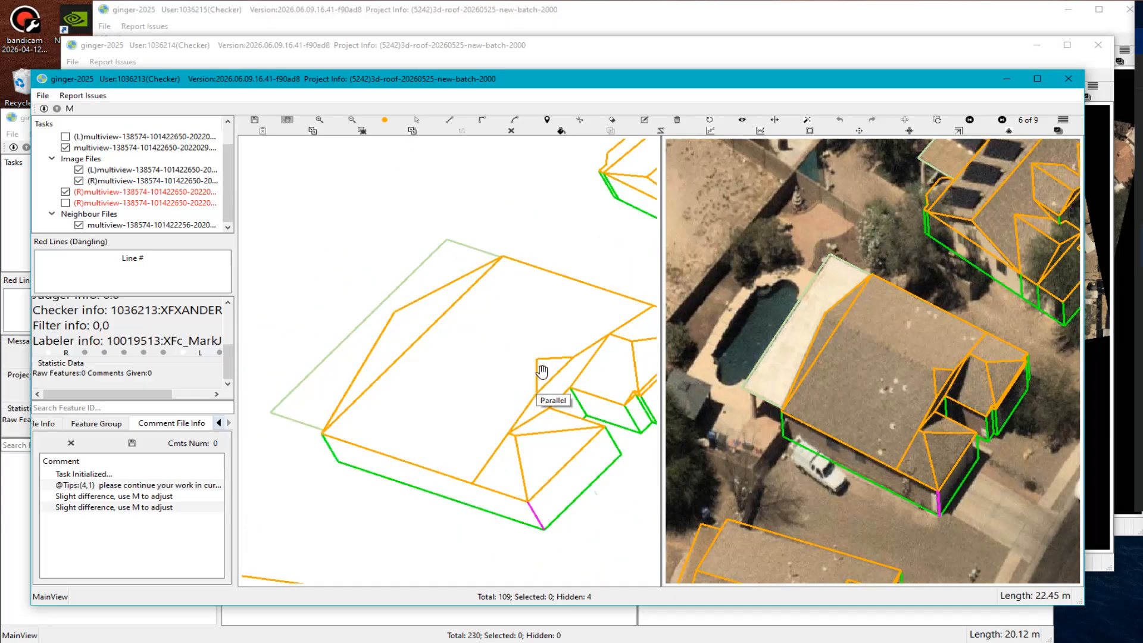
Try to trace the pool house's front boundary from the northeast eave point to the front ridge end and down to the southwest eave point.
{"action": "left_click_drag", "start_coordinate": [620, 331], "coordinate": [561, 340]}
{"action": "scroll", "coordinate": [535, 341], "scroll_direction": "up", "scroll_amount": 2}
{"action": "scroll", "coordinate": [553, 362], "scroll_direction": "down", "scroll_amount": 3}
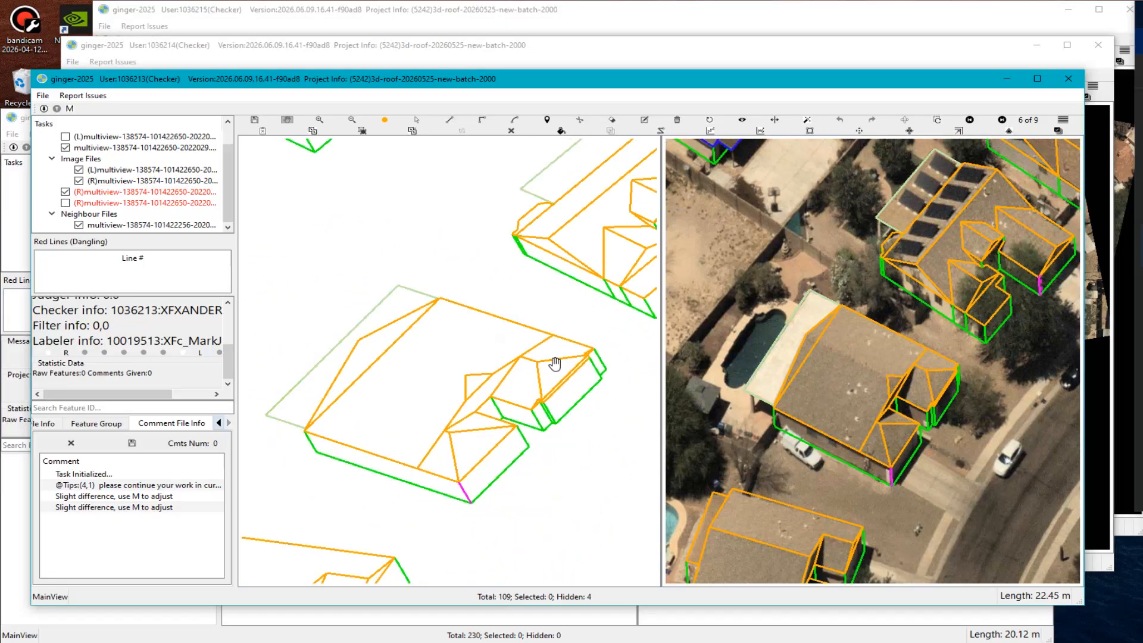
{"action": "key", "text": "l"}
{"action": "scroll", "coordinate": [566, 343], "scroll_direction": "up", "scroll_amount": 2}
{"action": "left_click", "coordinate": [571, 326]}
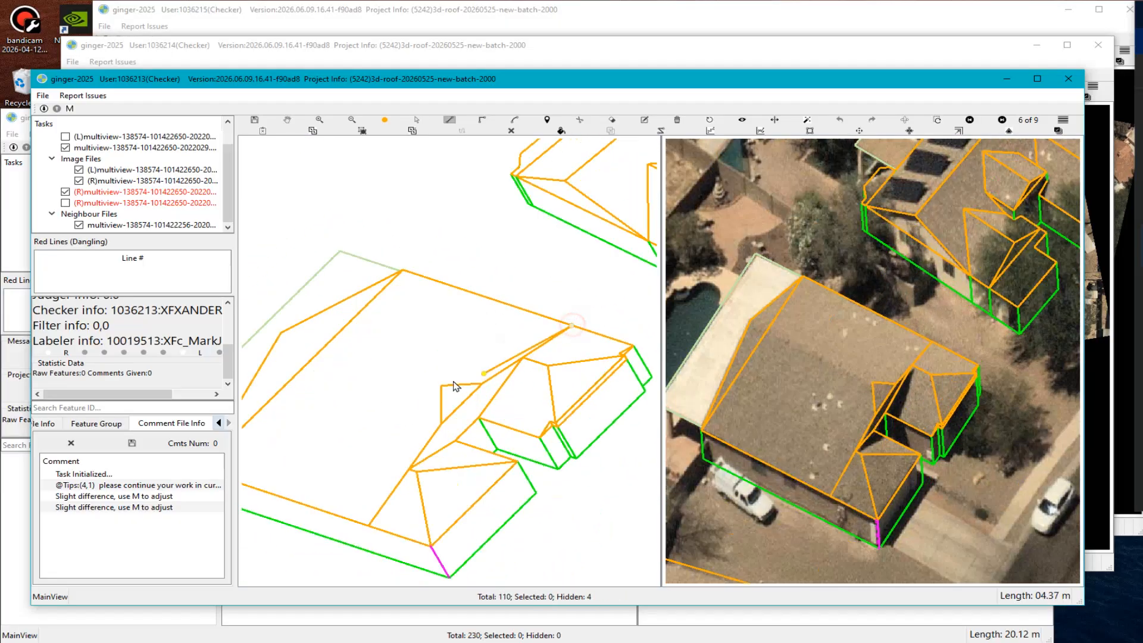
{"action": "left_click", "coordinate": [441, 385]}
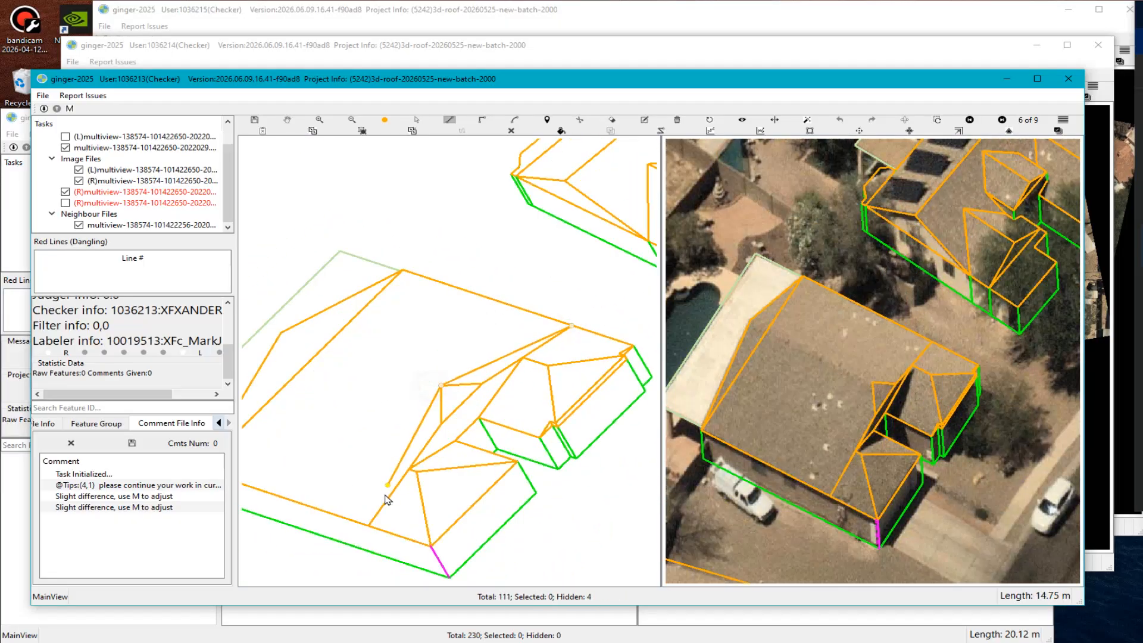
{"action": "left_click", "coordinate": [369, 526]}
{"action": "scroll", "coordinate": [439, 414], "scroll_direction": "up", "scroll_amount": 2}
{"action": "left_click", "coordinate": [430, 439]}
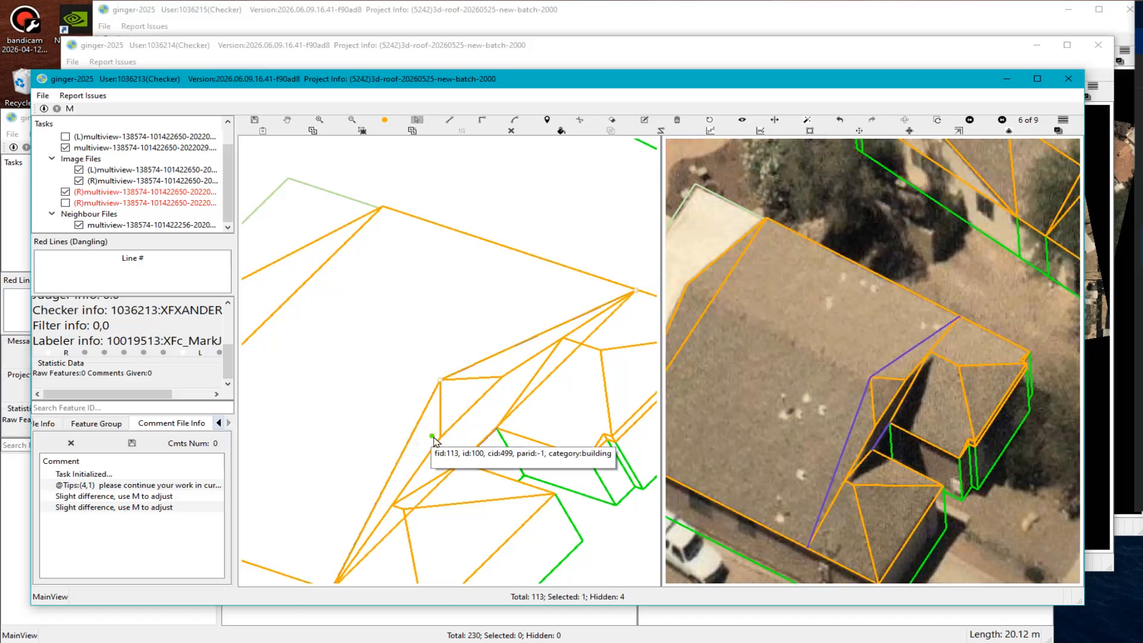
Try to trace the southwest main face from the rear eave corner to the rear ridge end, along the ridge and down to the southwest eave point.
{"action": "scroll", "coordinate": [452, 391], "scroll_direction": "down", "scroll_amount": 5}
{"action": "scroll", "coordinate": [385, 381], "scroll_direction": "up", "scroll_amount": 3}
{"action": "middle_click_drag", "start_coordinate": [386, 378], "coordinate": [428, 332]}
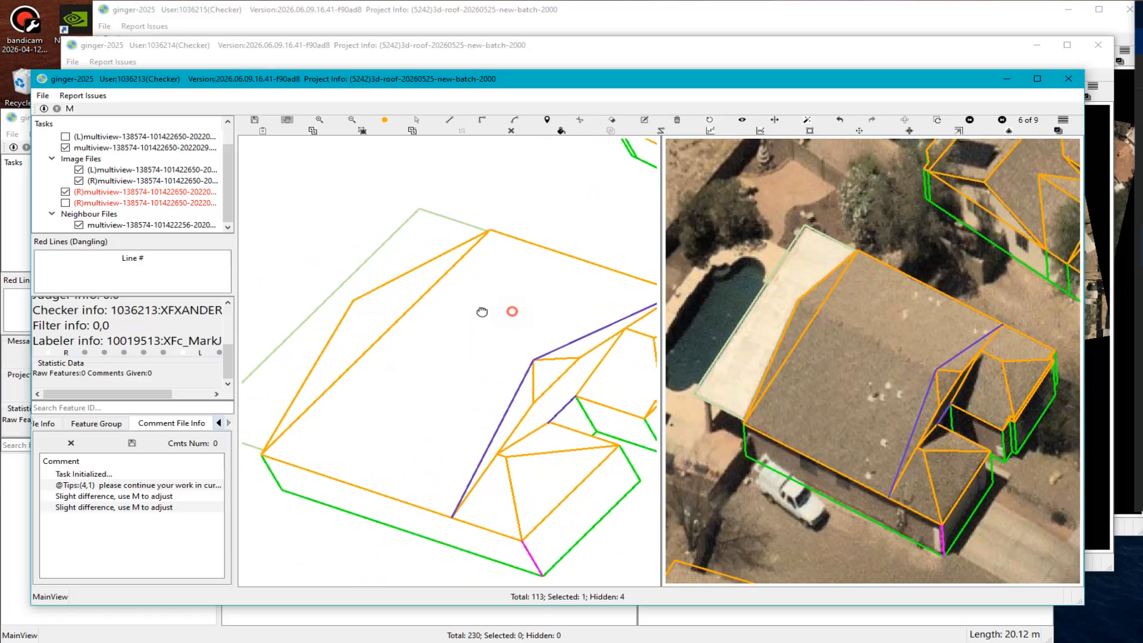
{"action": "scroll", "coordinate": [556, 352], "scroll_direction": "up", "scroll_amount": 2}
{"action": "scroll", "coordinate": [560, 352], "scroll_direction": "down", "scroll_amount": 2}
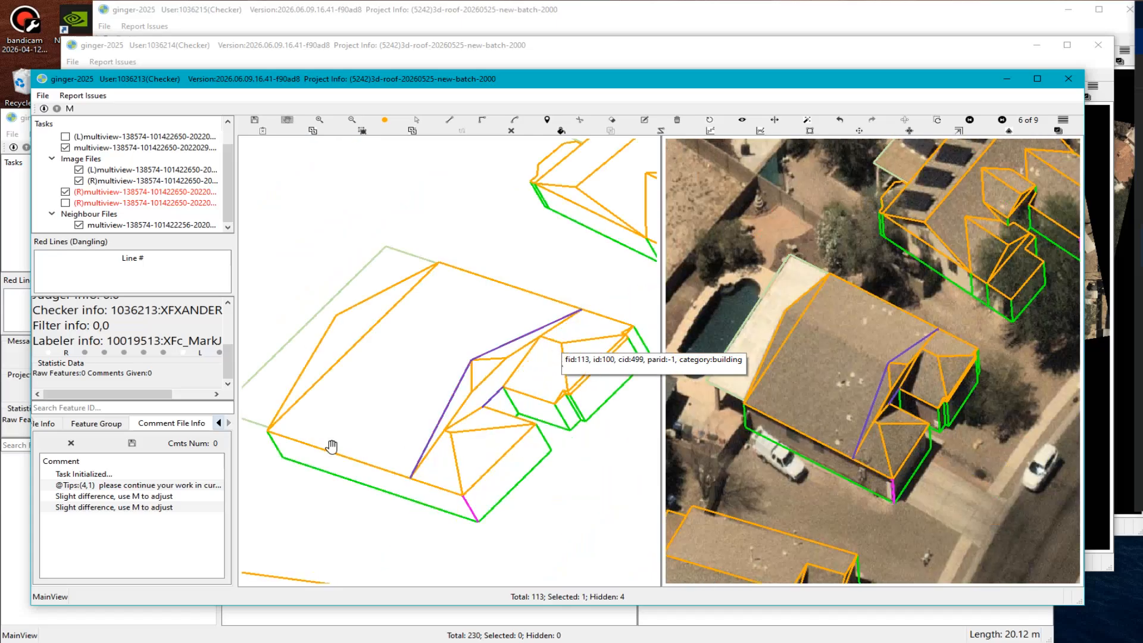
{"action": "key", "text": "m"}
{"action": "left_click", "coordinate": [268, 434]}
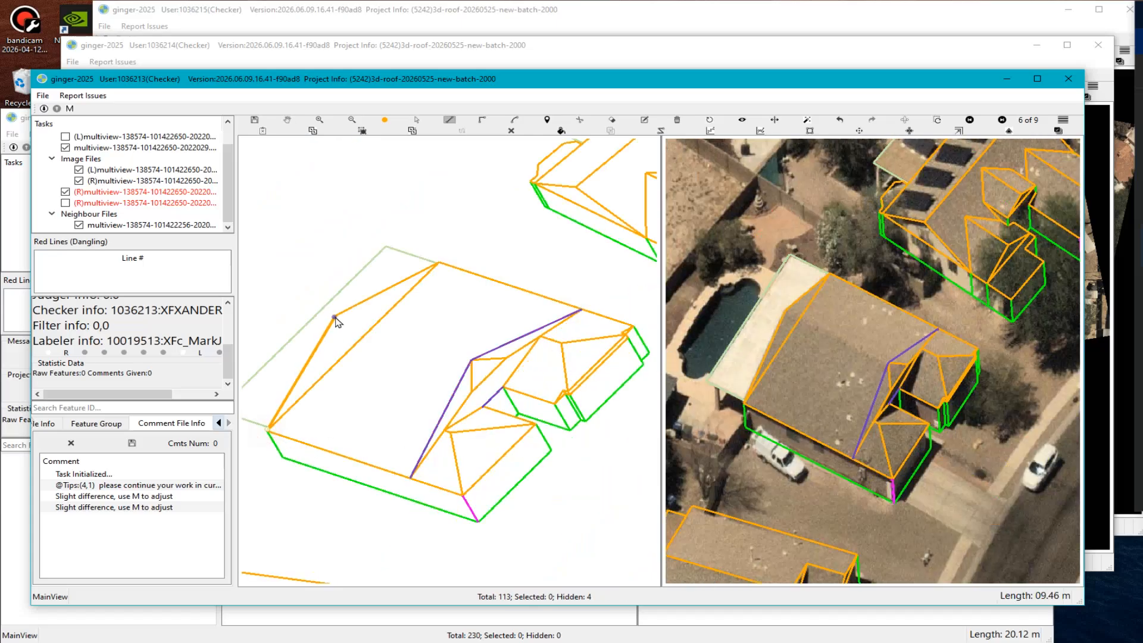
{"action": "left_click", "coordinate": [337, 315]}
{"action": "left_click", "coordinate": [472, 360]}
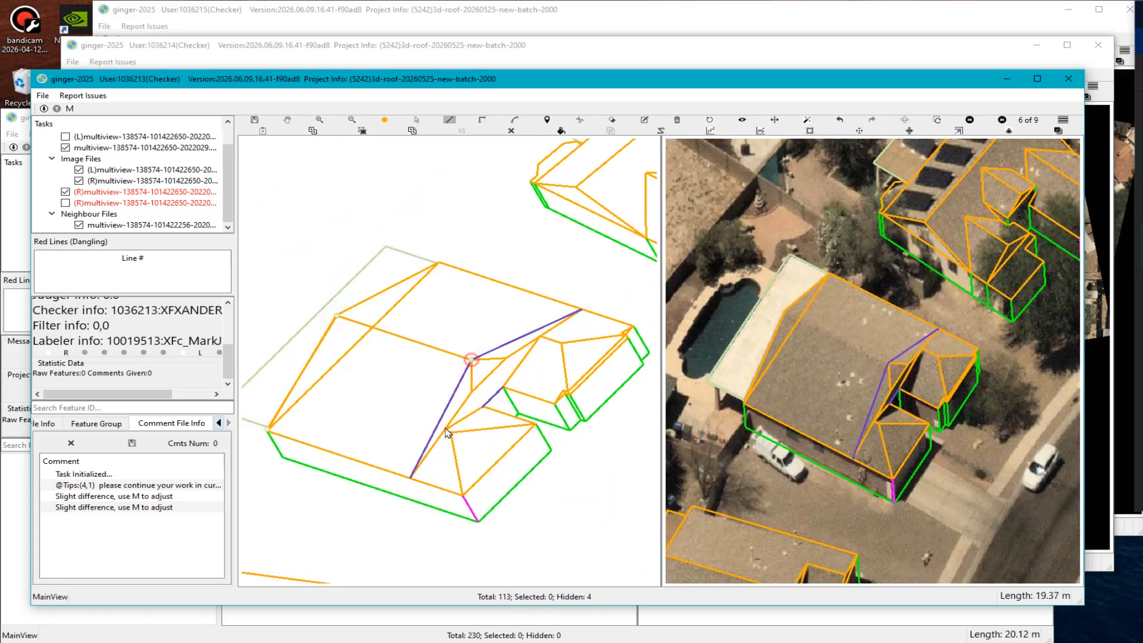
{"action": "left_click", "coordinate": [411, 478]}
{"action": "right_click", "coordinate": [431, 461]}
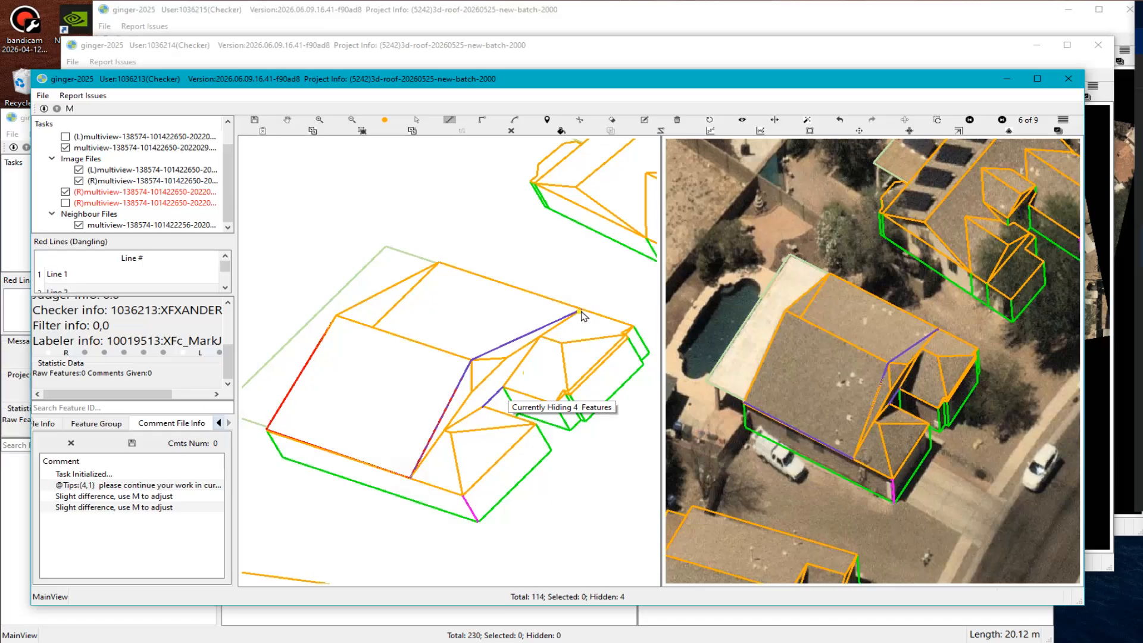
Try to trace the northeast main face from the northeast eave point to the front ridge end, along the ridge and out to the rear eave corner.
{"action": "left_click", "coordinate": [581, 309]}
{"action": "left_click", "coordinate": [472, 360]}
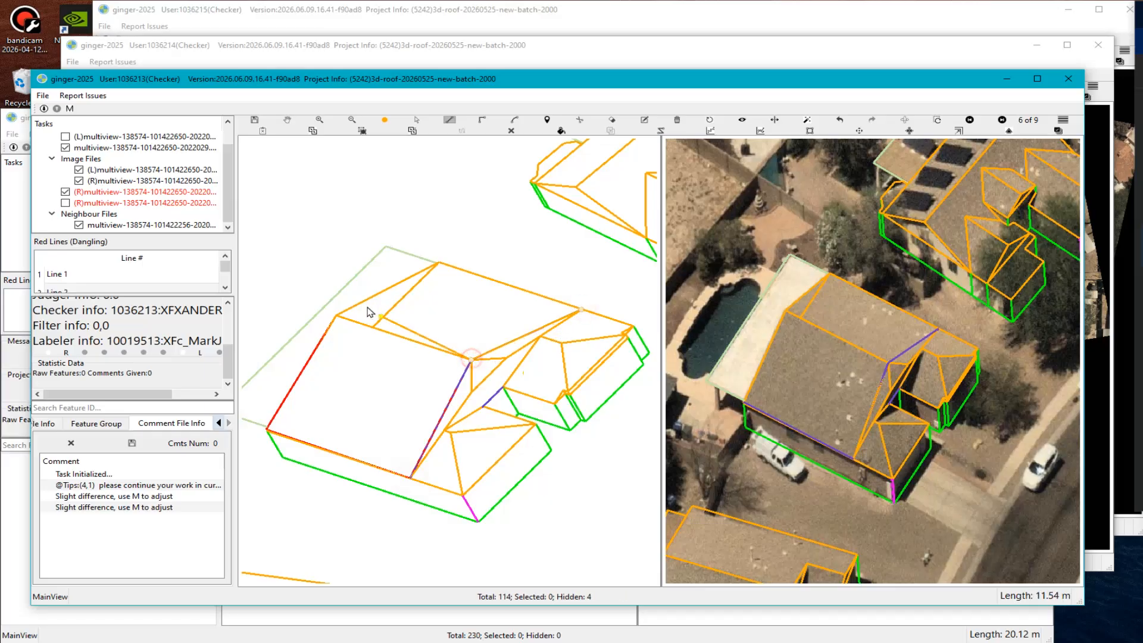
{"action": "left_click", "coordinate": [337, 316]}
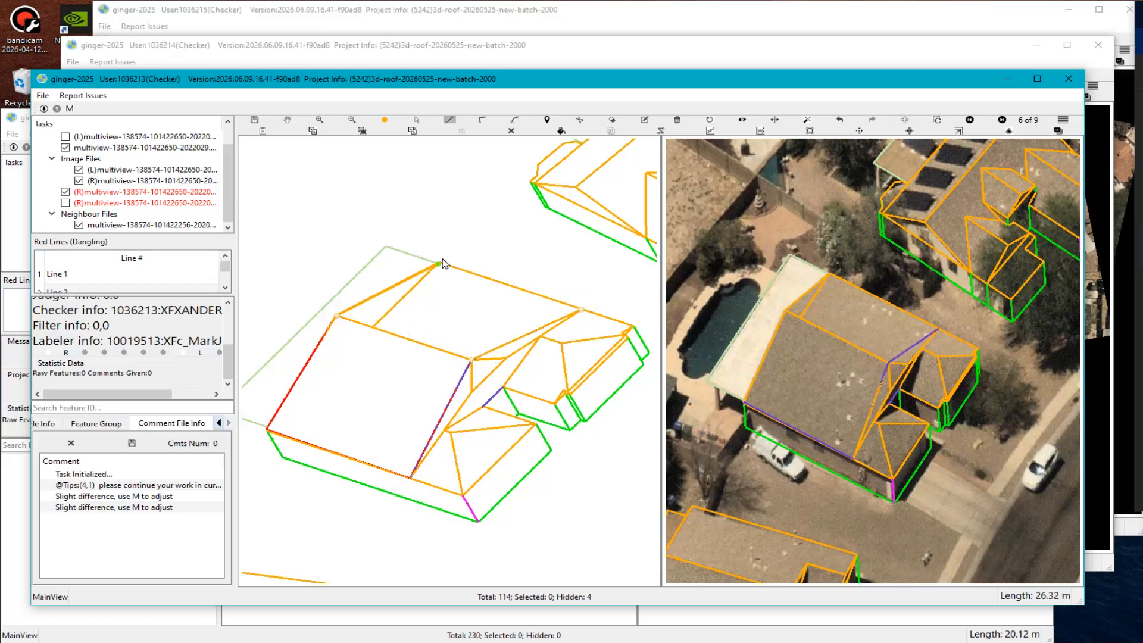
{"action": "left_click", "coordinate": [443, 262]}
{"action": "scroll", "coordinate": [464, 355], "scroll_direction": "up", "scroll_amount": 2}
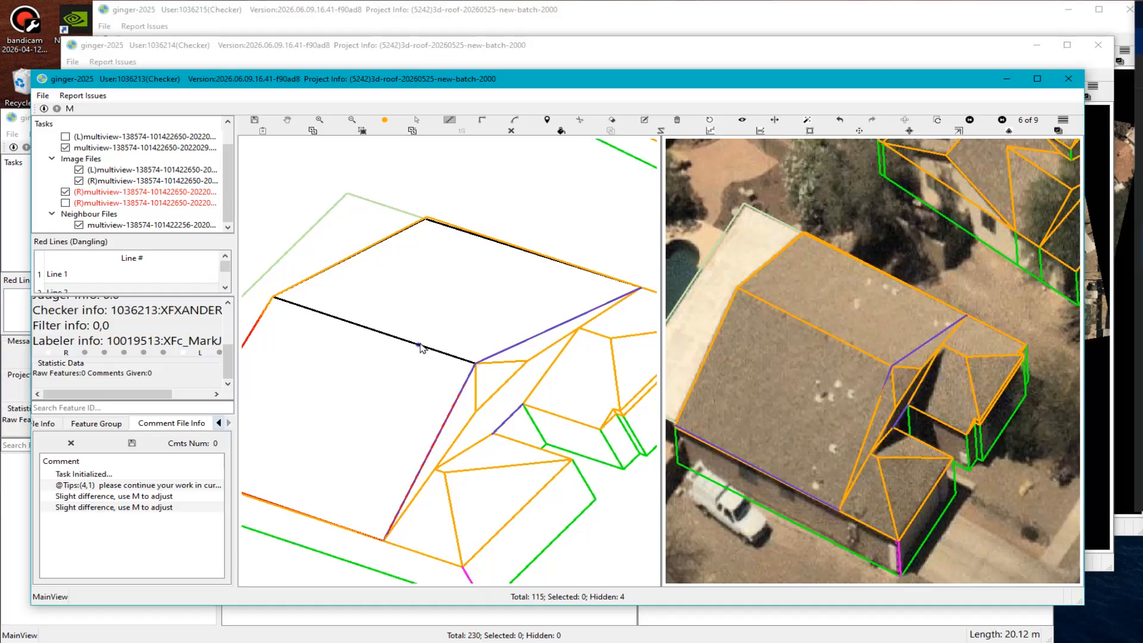
Inspect the junction at the front ridge end, undo the newly traced faces and unhide the pool house's four original roof faces.
{"action": "scroll", "coordinate": [476, 387], "scroll_direction": "up", "scroll_amount": 3}
{"action": "mouse_move", "coordinate": [462, 375]}
{"action": "middle_mouse_down"}
{"action": "mouse_move", "coordinate": [471, 386]}
{"action": "mouse_move", "coordinate": [464, 358]}
{"action": "middle_mouse_up"}
{"action": "scroll", "coordinate": [465, 357], "scroll_direction": "up", "scroll_amount": 3}
{"action": "key", "text": "l"}
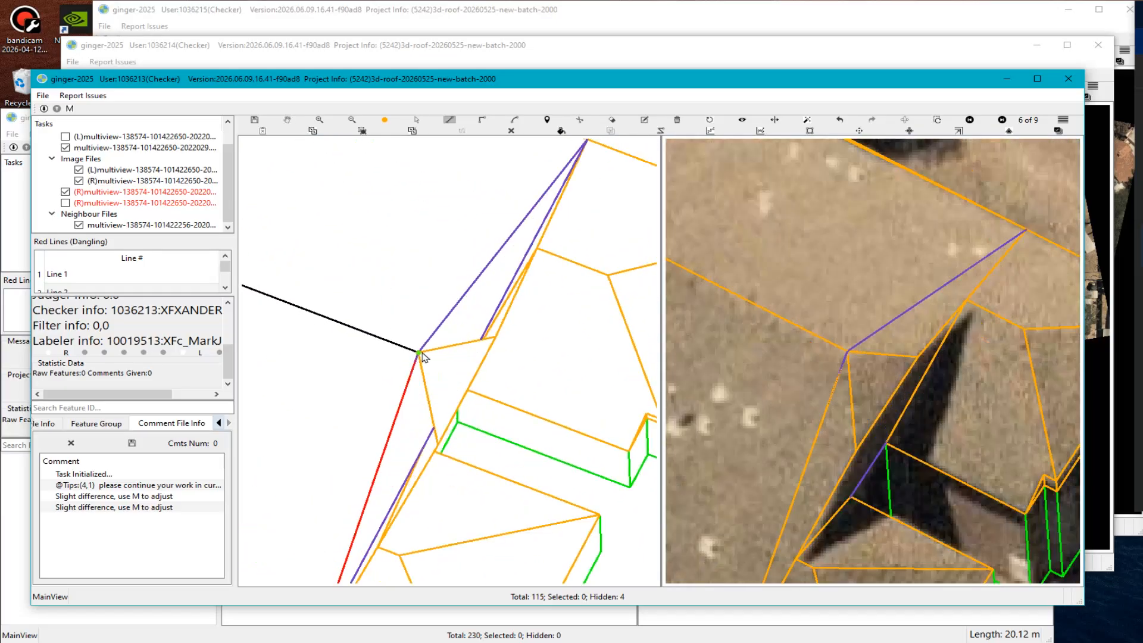
{"action": "scroll", "coordinate": [491, 350], "scroll_direction": "down", "scroll_amount": 3}
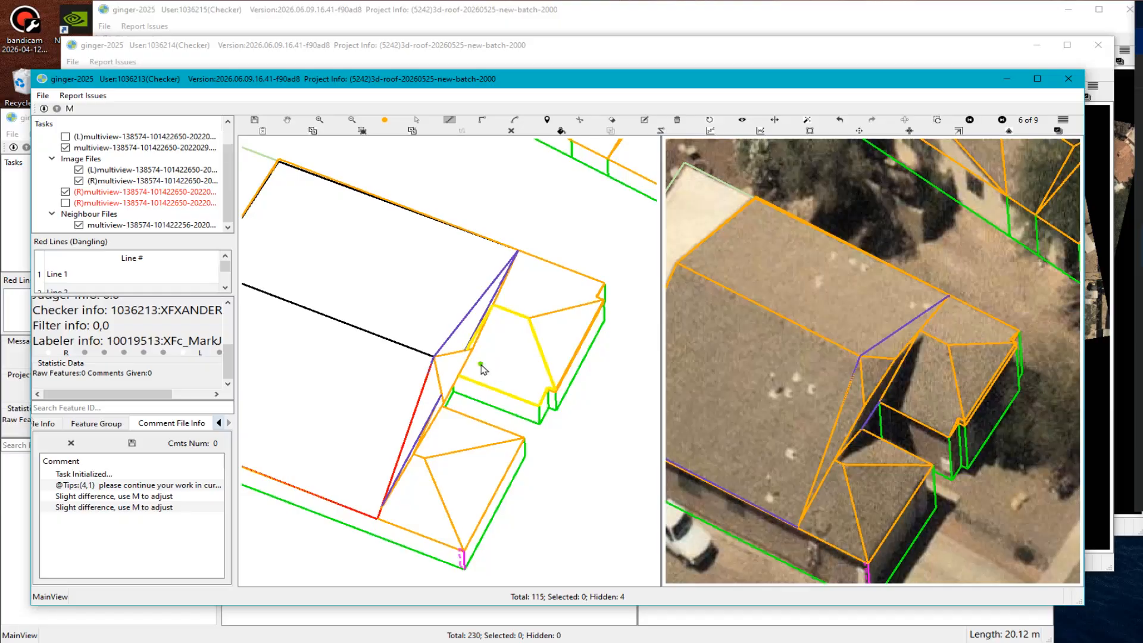
{"action": "scroll", "coordinate": [551, 436], "scroll_direction": "down", "scroll_amount": 2}
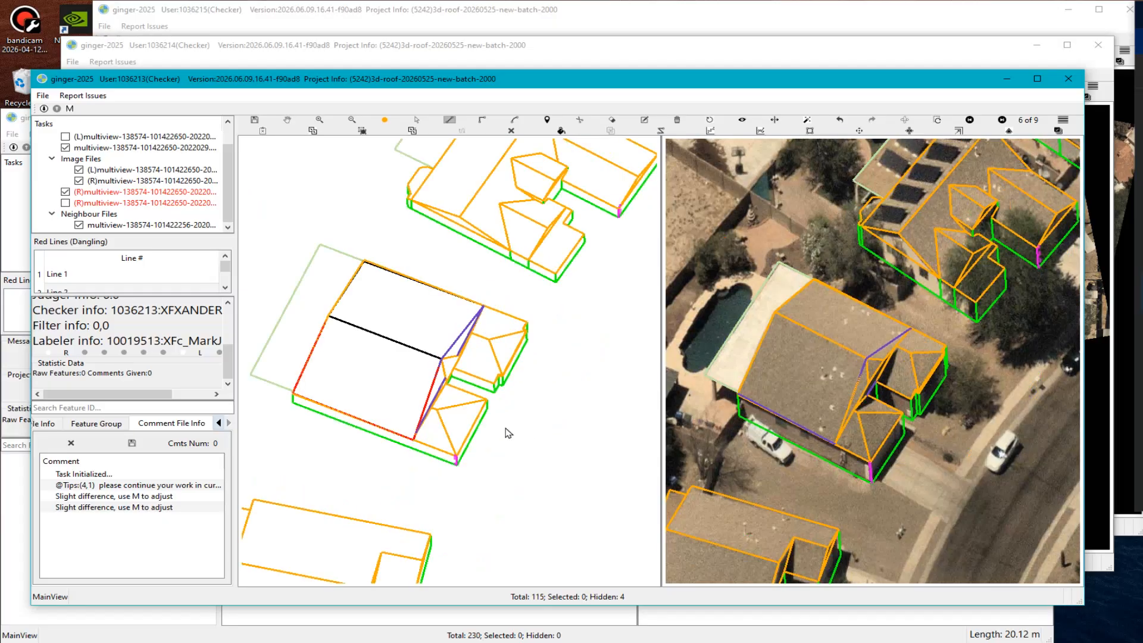
{"action": "left_click", "coordinate": [507, 433]}
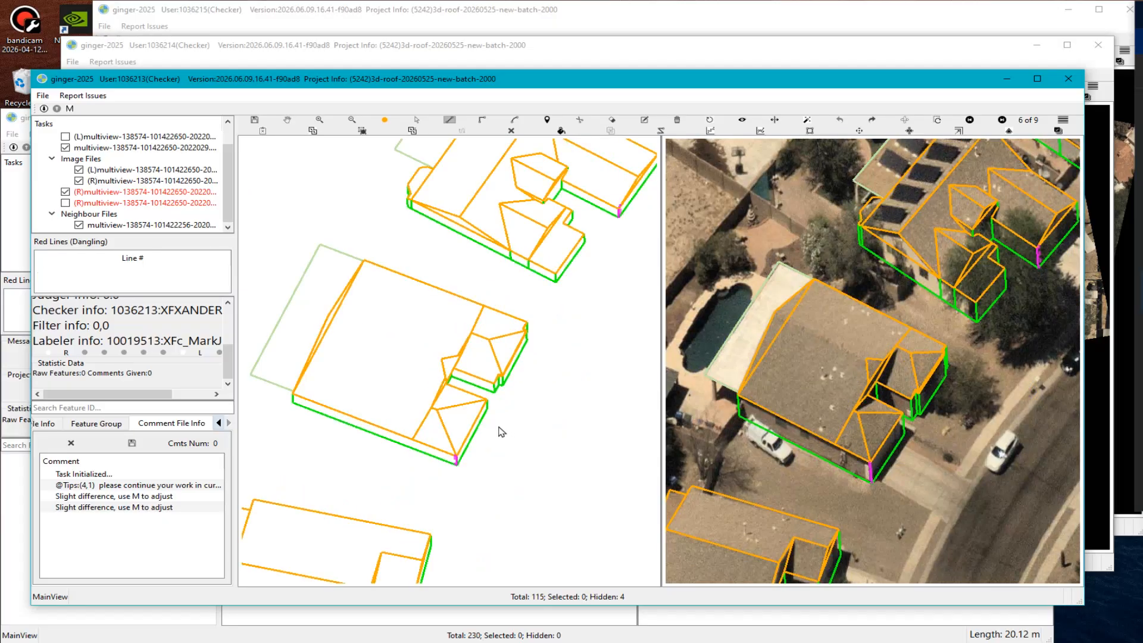
{"action": "key", "text": "Escape"}
{"action": "key", "text": "h"}
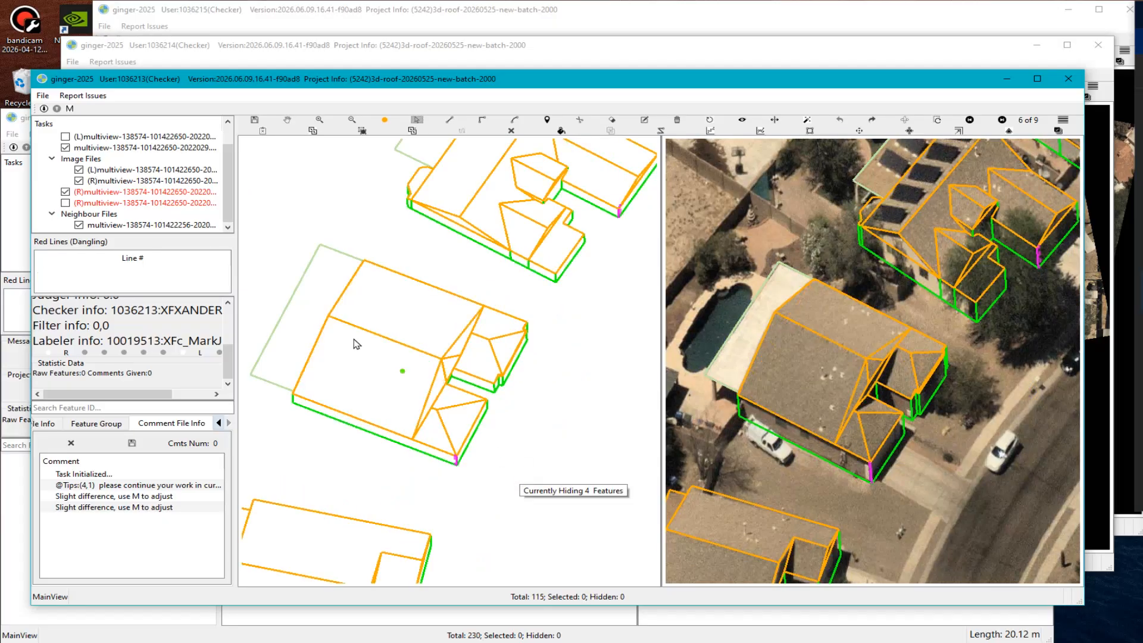
{"action": "scroll", "coordinate": [367, 326], "scroll_direction": "up", "scroll_amount": 1}
{"action": "key", "text": "f"}
{"action": "key", "text": "f"}
{"action": "scroll", "coordinate": [459, 397], "scroll_direction": "down", "scroll_amount": 2}
{"action": "scroll", "coordinate": [470, 384], "scroll_direction": "up", "scroll_amount": 5}
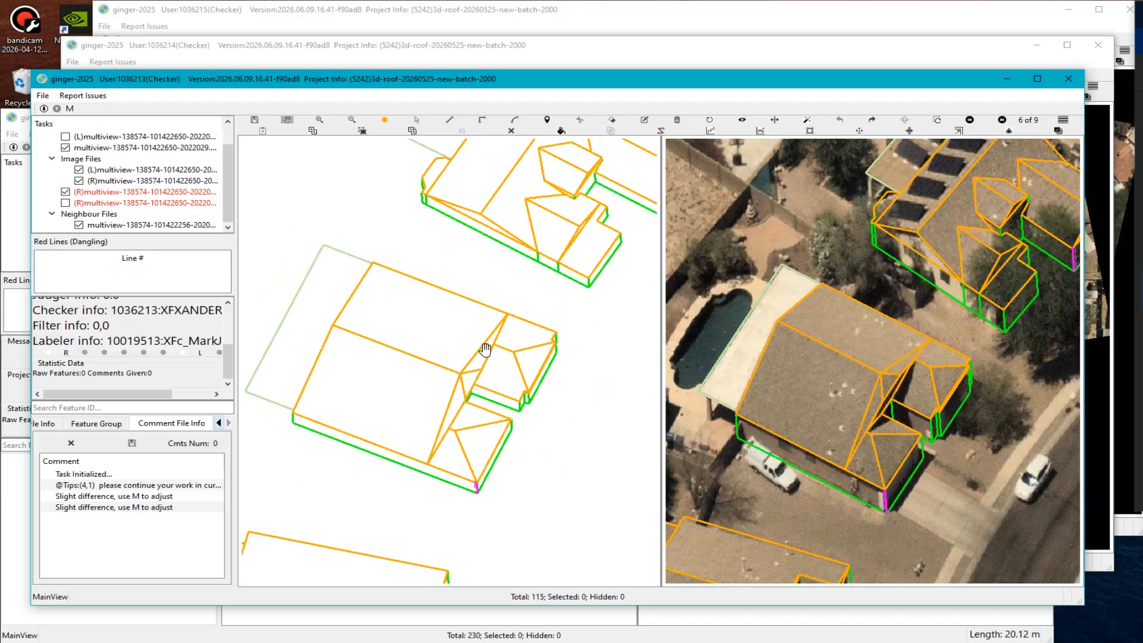
{"action": "scroll", "coordinate": [476, 367], "scroll_direction": "down", "scroll_amount": 3}
{"action": "left_click_drag", "start_coordinate": [457, 388], "coordinate": [438, 411]}
{"action": "scroll", "coordinate": [422, 397], "scroll_direction": "up", "scroll_amount": 5}
{"action": "key", "text": "Escape"}
{"action": "key", "text": "e"}
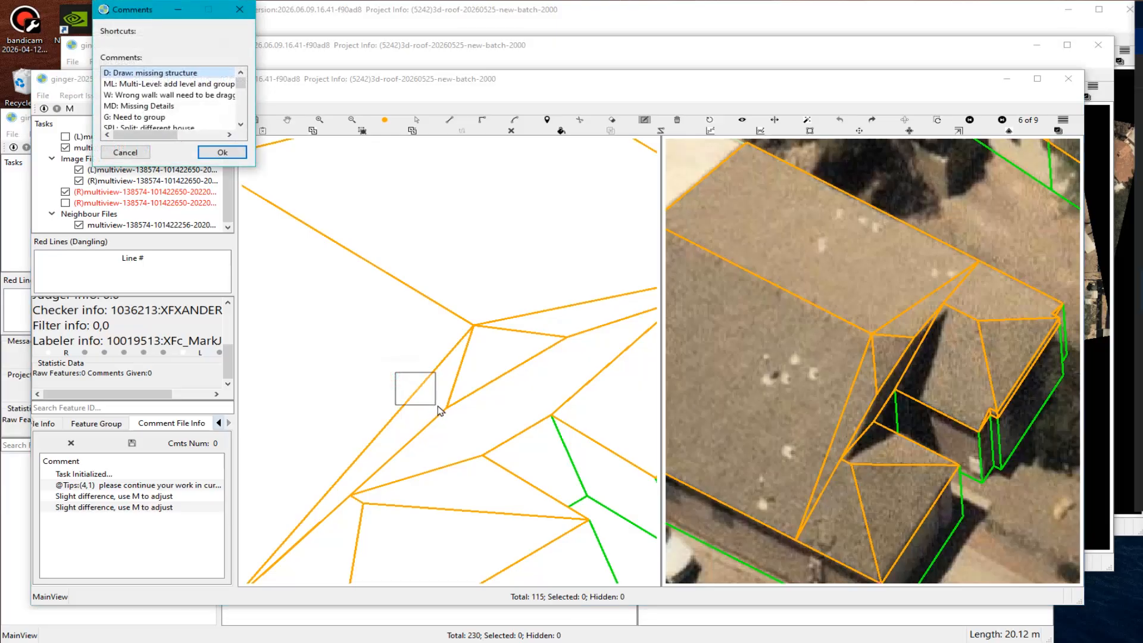
{"action": "left_click", "coordinate": [239, 9]}
Show the aerial image behind the outlines and add a "merge surfaces" comment on the edge from the front ridge end to the northeast eave.
{"action": "scroll", "coordinate": [581, 374], "scroll_direction": "down", "scroll_amount": 3}
{"action": "key", "text": "space"}
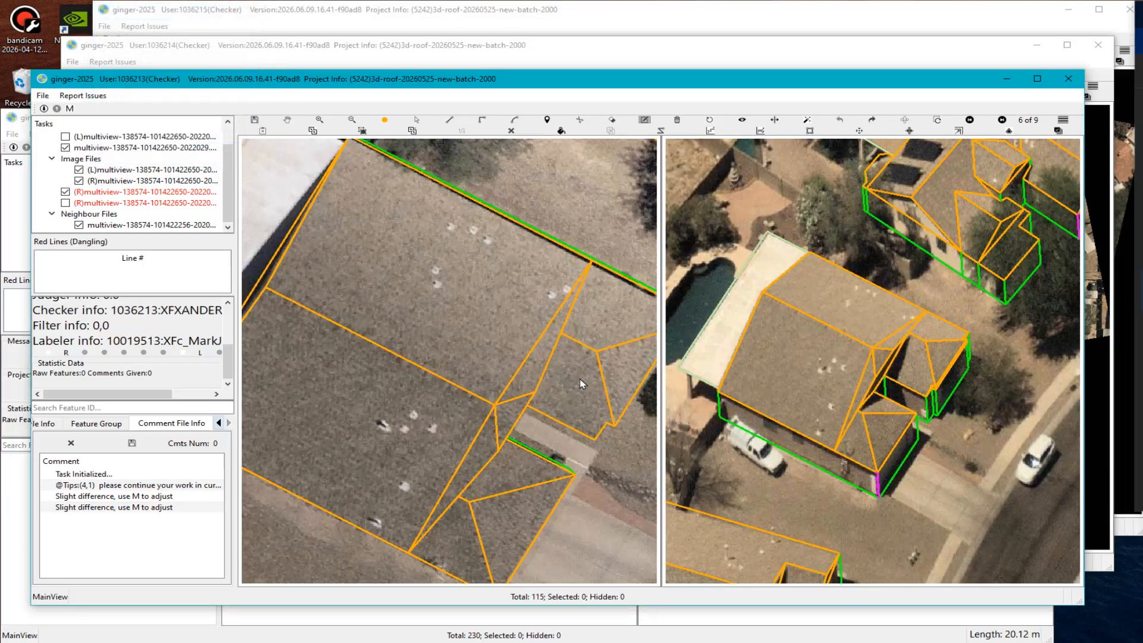
{"action": "scroll", "coordinate": [509, 464], "scroll_direction": "up", "scroll_amount": 2}
{"action": "scroll", "coordinate": [509, 465], "scroll_direction": "down", "scroll_amount": 2}
{"action": "middle_click_drag", "start_coordinate": [523, 467], "coordinate": [495, 415]}
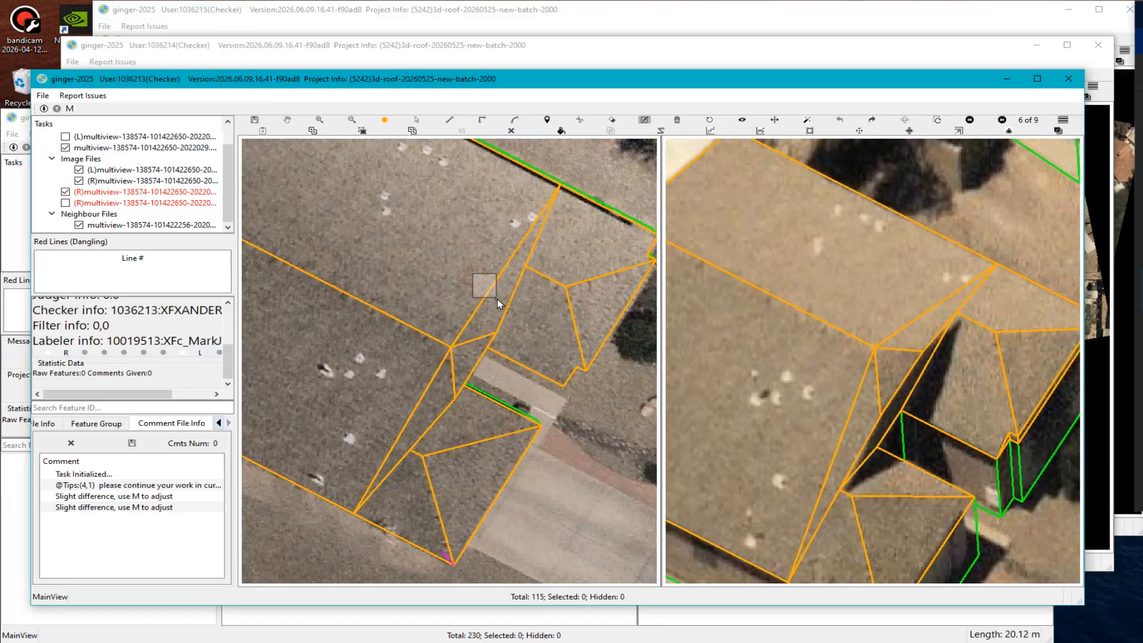
{"action": "left_click_drag", "start_coordinate": [499, 304], "coordinate": [499, 304]}
{"action": "type", "text": "M"}
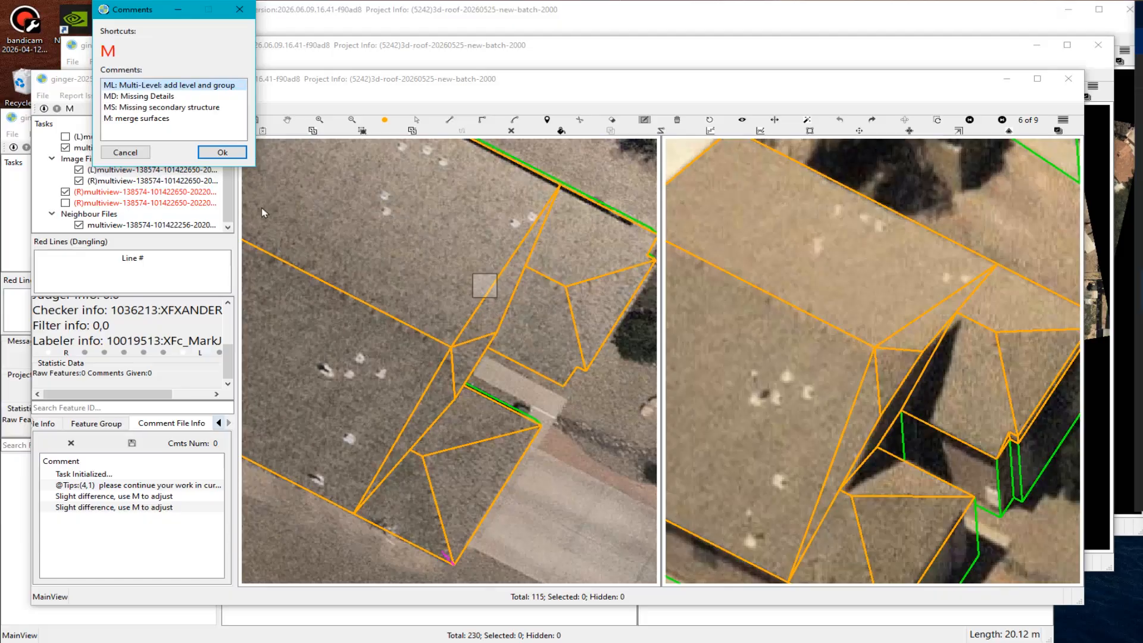
{"action": "double_click", "coordinate": [179, 126]}
Add a second "merge surfaces" comment on the edge from the front ridge end to the southwest eave.
{"action": "left_click_drag", "start_coordinate": [399, 390], "coordinate": [422, 409]}
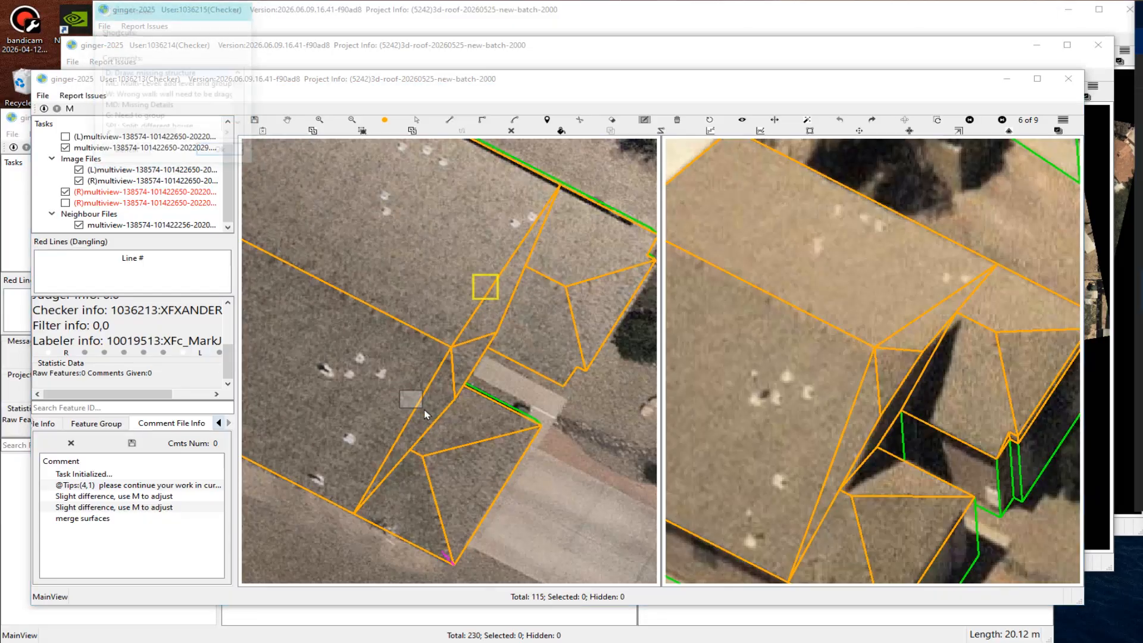
{"action": "type", "text": "M"}
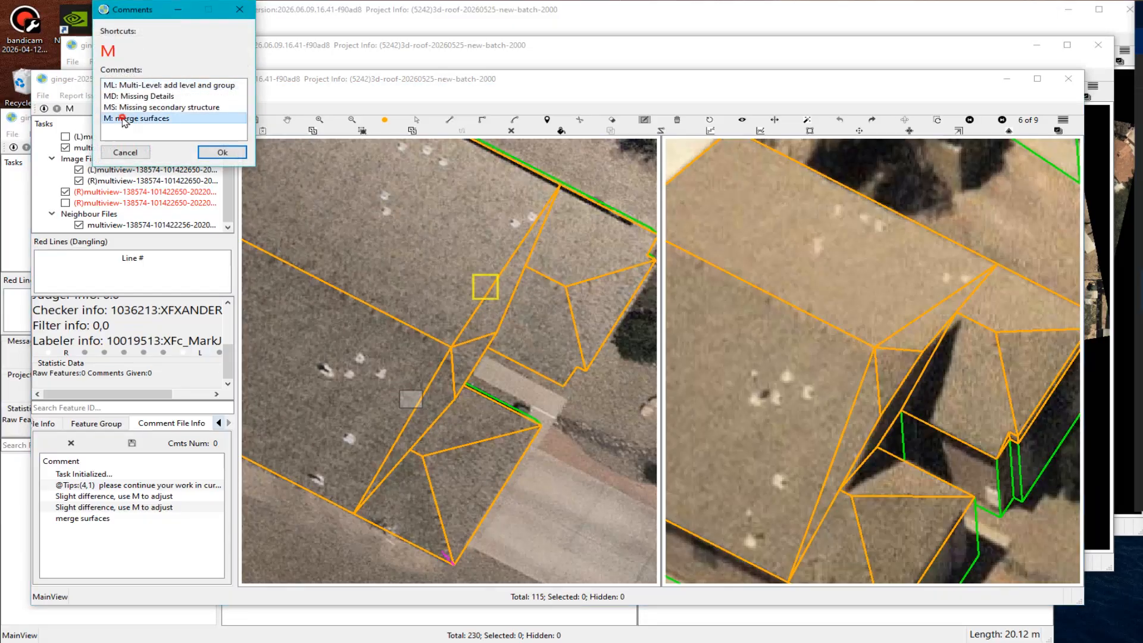
{"action": "double_click", "coordinate": [117, 122]}
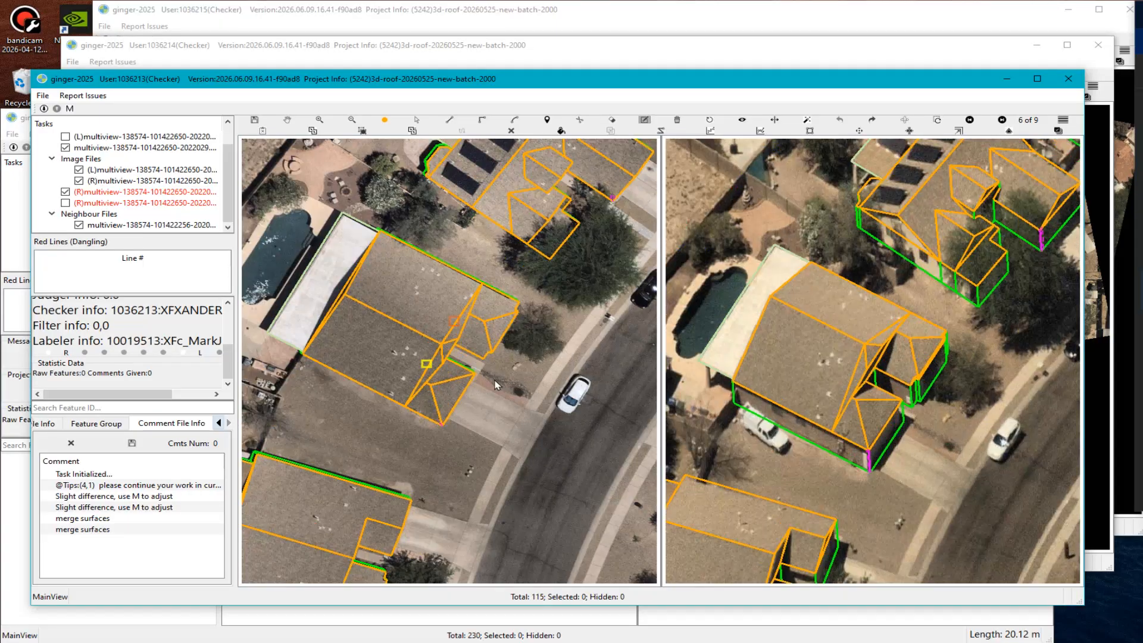
Check the white patio cover's northern end with outlines hidden and shown, and add the comment "Slight difference, use M to adjust" there.
{"action": "scroll", "coordinate": [803, 241], "scroll_direction": "up", "scroll_amount": 6}
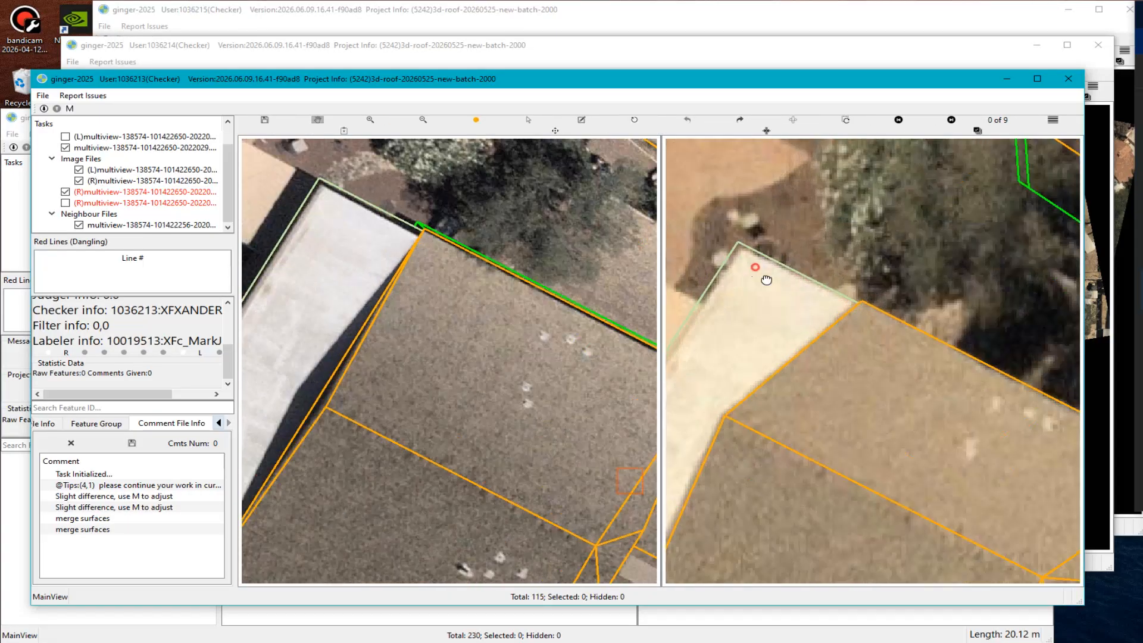
{"action": "middle_click_drag", "start_coordinate": [763, 275], "coordinate": [776, 302]}
{"action": "left_click_drag", "start_coordinate": [715, 225], "coordinate": [885, 370]}
{"action": "left_click_drag", "start_coordinate": [357, 284], "coordinate": [422, 271]}
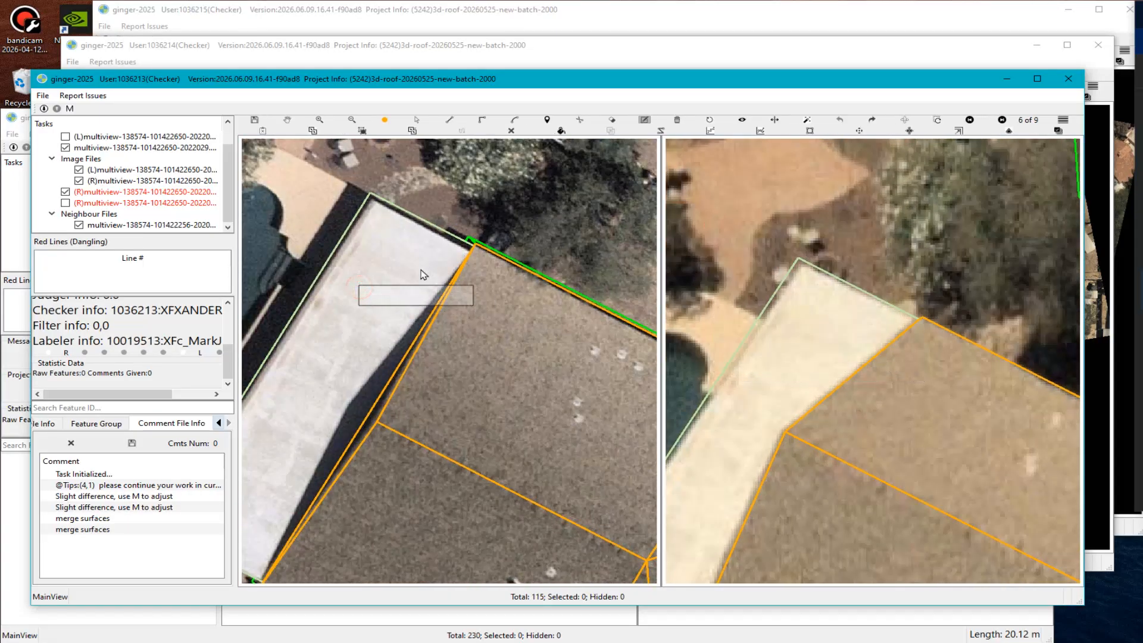
{"action": "scroll", "coordinate": [405, 280], "scroll_direction": "down", "scroll_amount": 3}
{"action": "middle_click_drag", "start_coordinate": [393, 276], "coordinate": [406, 311]}
{"action": "scroll", "coordinate": [406, 312], "scroll_direction": "up", "scroll_amount": 4}
{"action": "scroll", "coordinate": [369, 304], "scroll_direction": "down", "scroll_amount": 3}
{"action": "key", "text": "r"}
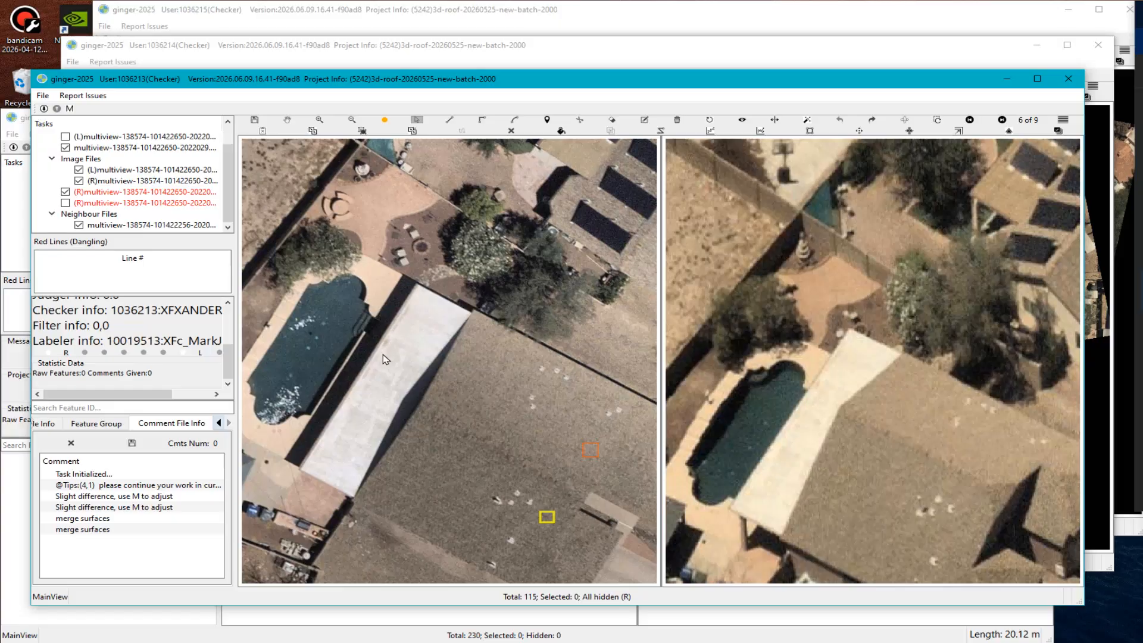
{"action": "key", "text": "r"}
{"action": "left_click_drag", "start_coordinate": [362, 275], "coordinate": [458, 318]}
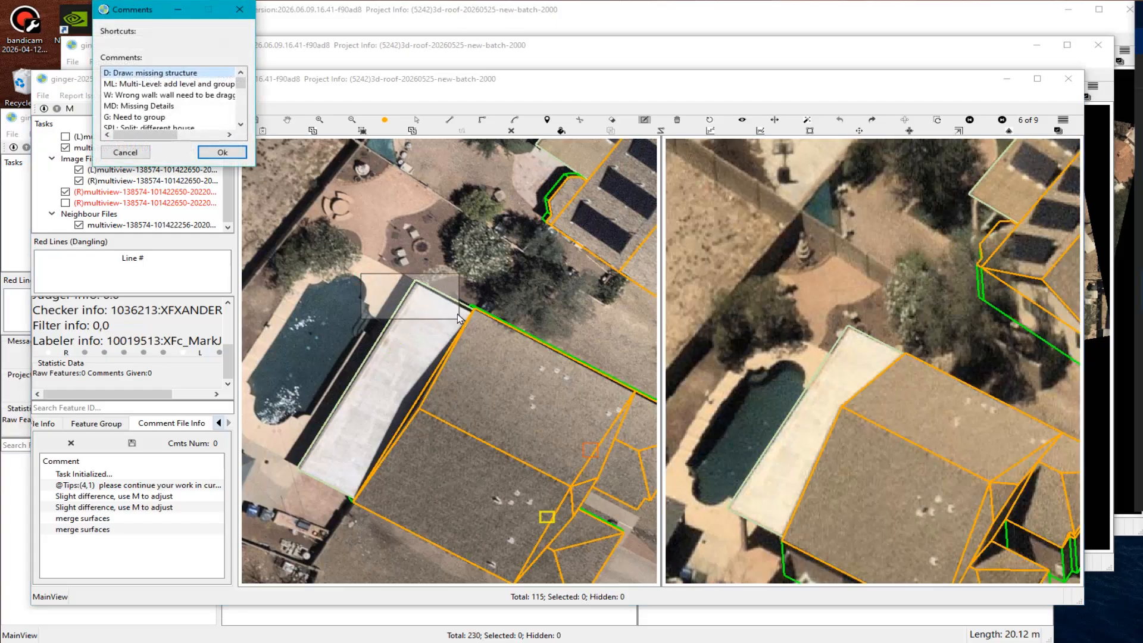
{"action": "type", "text": "s"}
{"action": "double_click", "coordinate": [207, 107]}
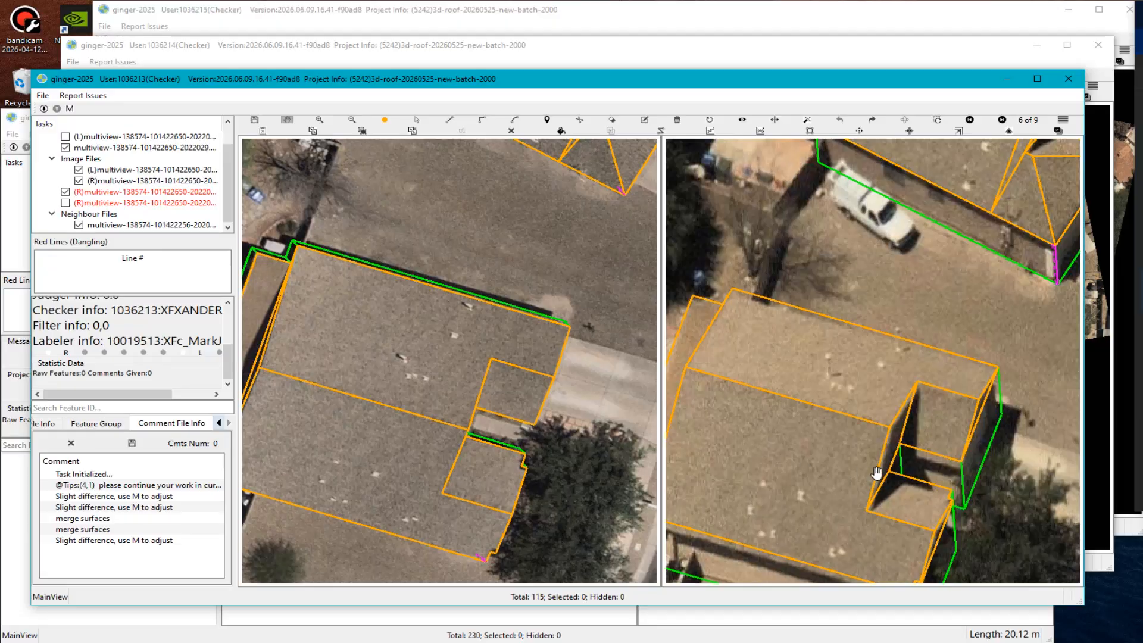
Inspect the southern house's northwest roof corner with outlines hidden and shown, and select the edges meeting there.
{"action": "key", "text": "r"}
{"action": "scroll", "coordinate": [910, 457], "scroll_direction": "up", "scroll_amount": 3}
{"action": "key", "text": "r"}
{"action": "scroll", "coordinate": [911, 457], "scroll_direction": "down", "scroll_amount": 3}
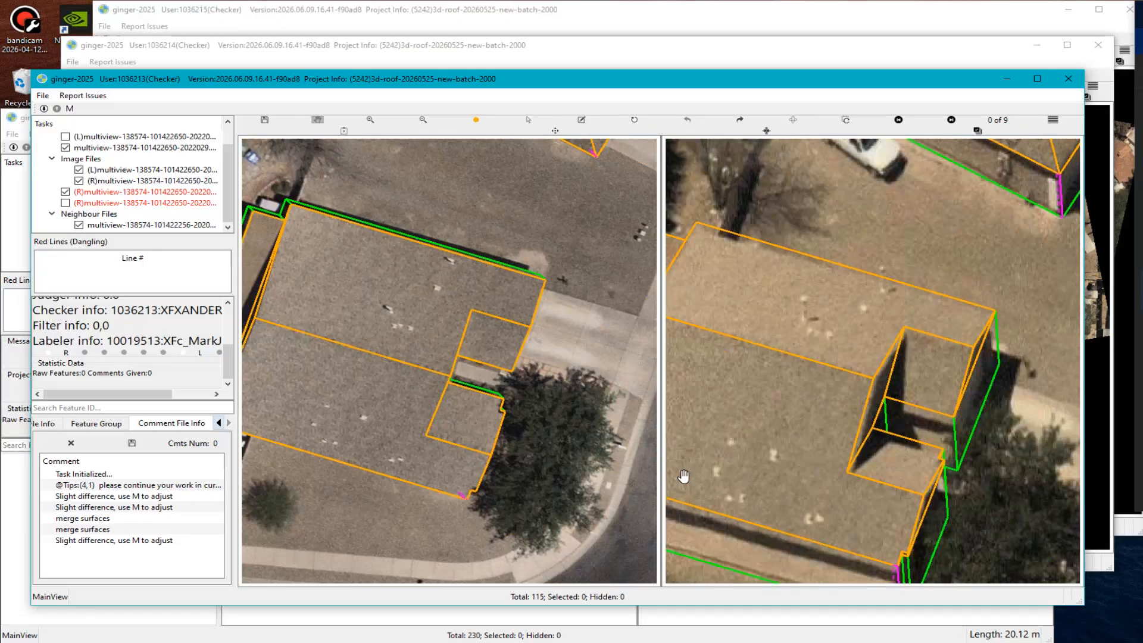
{"action": "left_click_drag", "start_coordinate": [774, 249], "coordinate": [914, 346]}
{"action": "scroll", "coordinate": [914, 345], "scroll_direction": "up", "scroll_amount": 3}
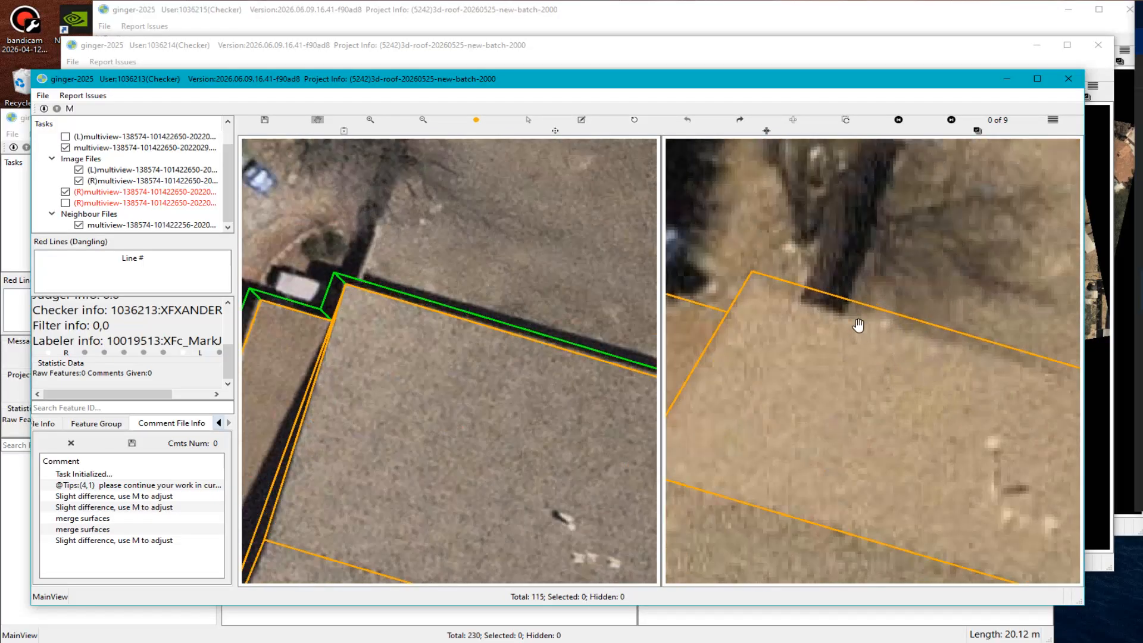
{"action": "scroll", "coordinate": [832, 344], "scroll_direction": "down", "scroll_amount": 3}
{"action": "scroll", "coordinate": [831, 344], "scroll_direction": "up", "scroll_amount": 2}
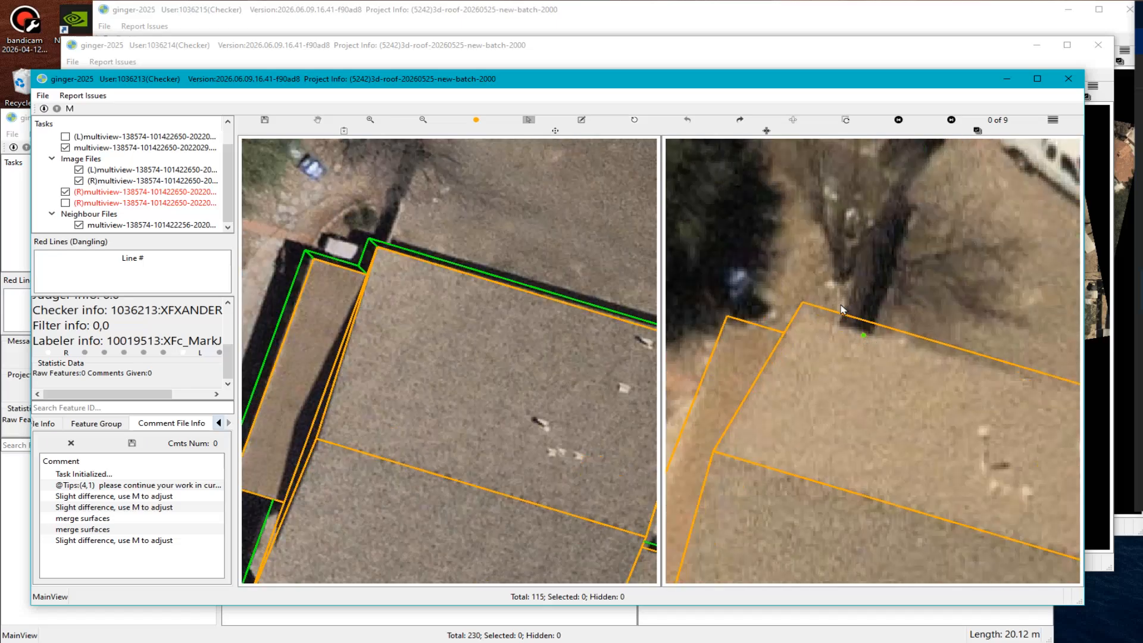
{"action": "left_click_drag", "start_coordinate": [787, 289], "coordinate": [1049, 402]}
{"action": "scroll", "coordinate": [908, 414], "scroll_direction": "down", "scroll_amount": 5}
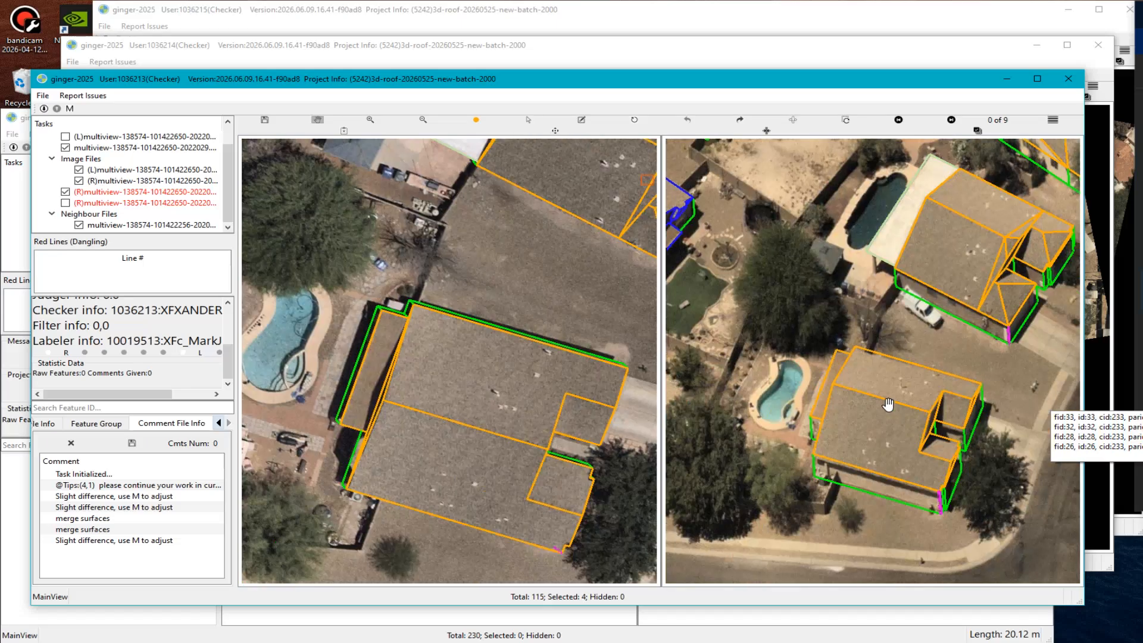
Add the comment "Slight difference, use M to adjust" at the northwest roof corner of the southern house.
{"action": "scroll", "coordinate": [922, 408], "scroll_direction": "up", "scroll_amount": 1}
{"action": "scroll", "coordinate": [857, 339], "scroll_direction": "up", "scroll_amount": 1}
{"action": "key", "text": "e"}
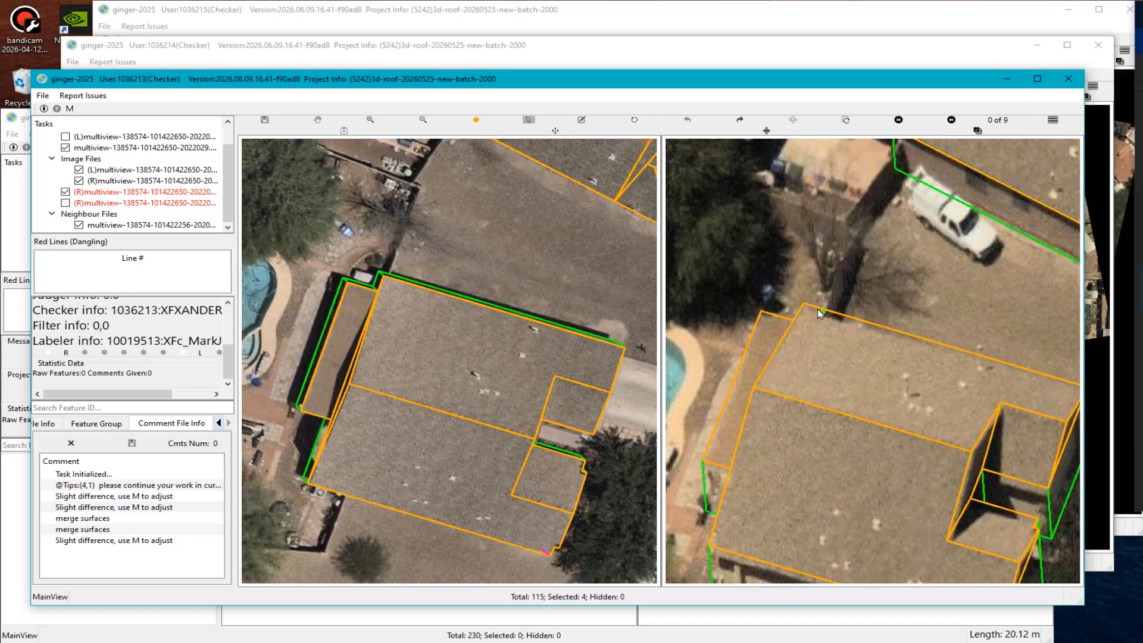
{"action": "left_click_drag", "start_coordinate": [803, 291], "coordinate": [935, 347]}
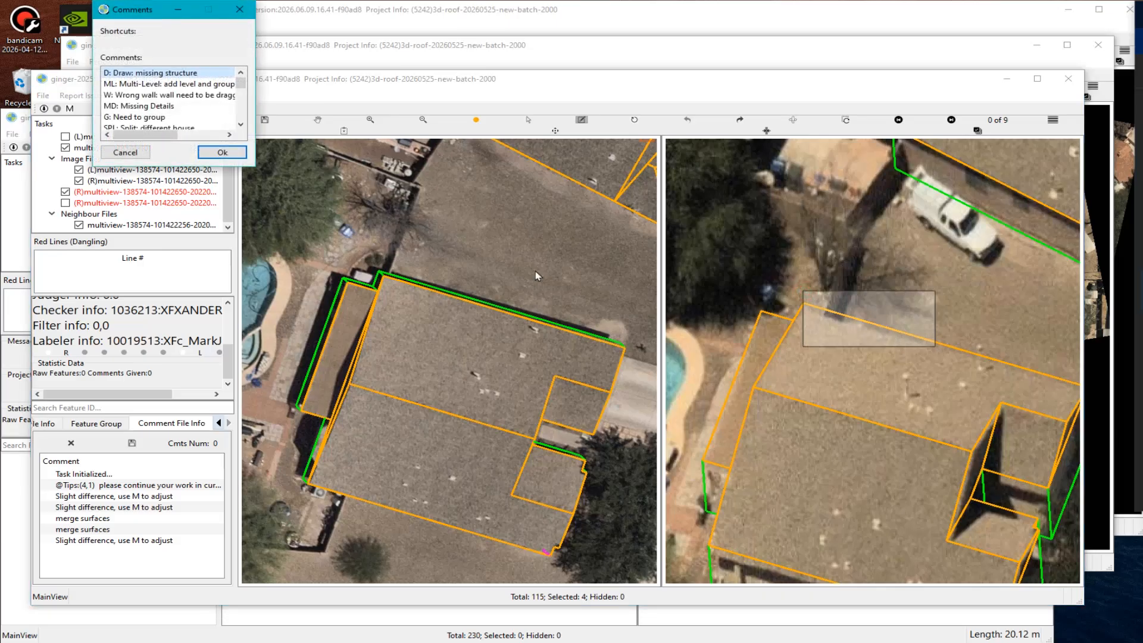
{"action": "type", "text": "S"}
{"action": "left_click", "coordinate": [208, 109]}
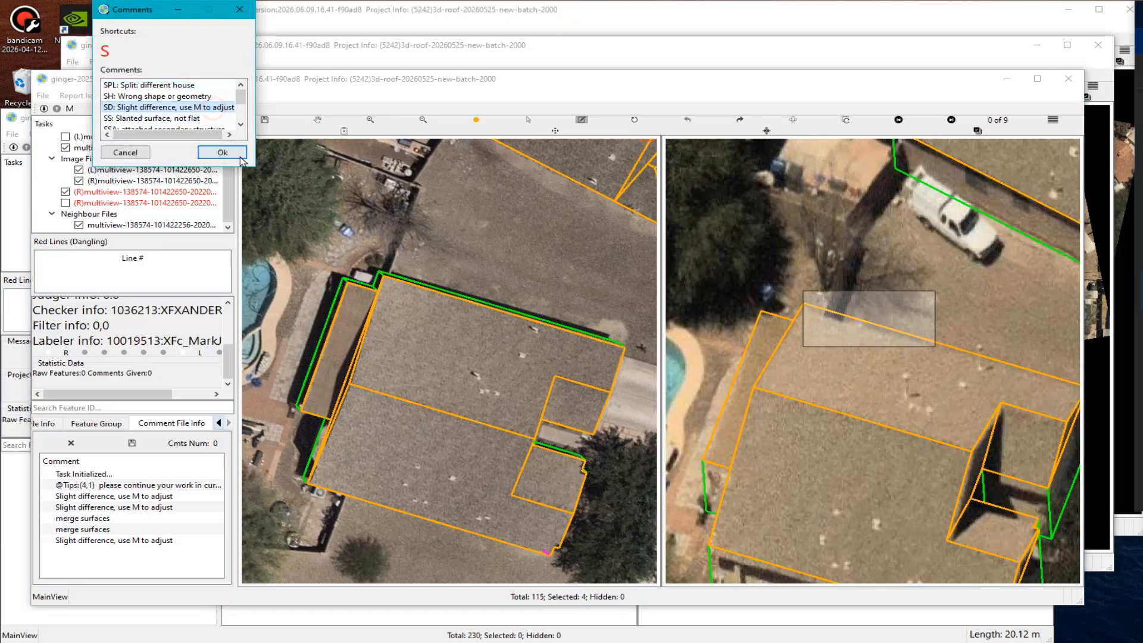
{"action": "left_click", "coordinate": [222, 153]}
Delete the newest "Slight difference, use M to adjust" comment from the southern house's northwest corner.
{"action": "scroll", "coordinate": [505, 382], "scroll_direction": "down", "scroll_amount": 5}
{"action": "left_click_drag", "start_coordinate": [549, 327], "coordinate": [523, 372]}
{"action": "scroll", "coordinate": [523, 323], "scroll_direction": "up", "scroll_amount": 3}
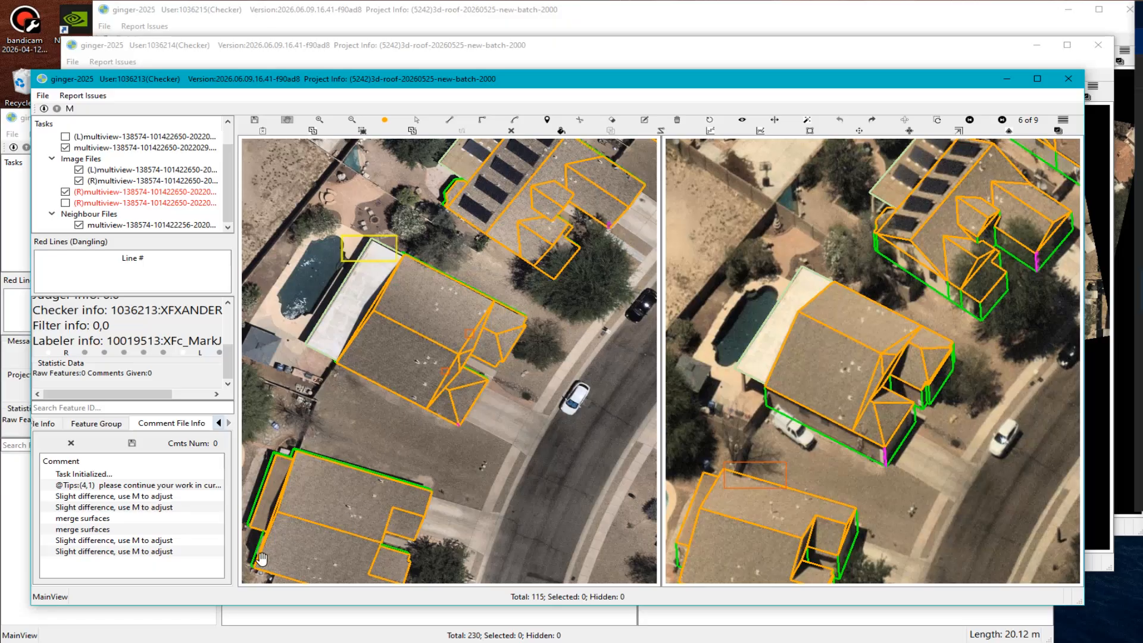
{"action": "left_click", "coordinate": [132, 551]}
{"action": "left_click", "coordinate": [72, 443]}
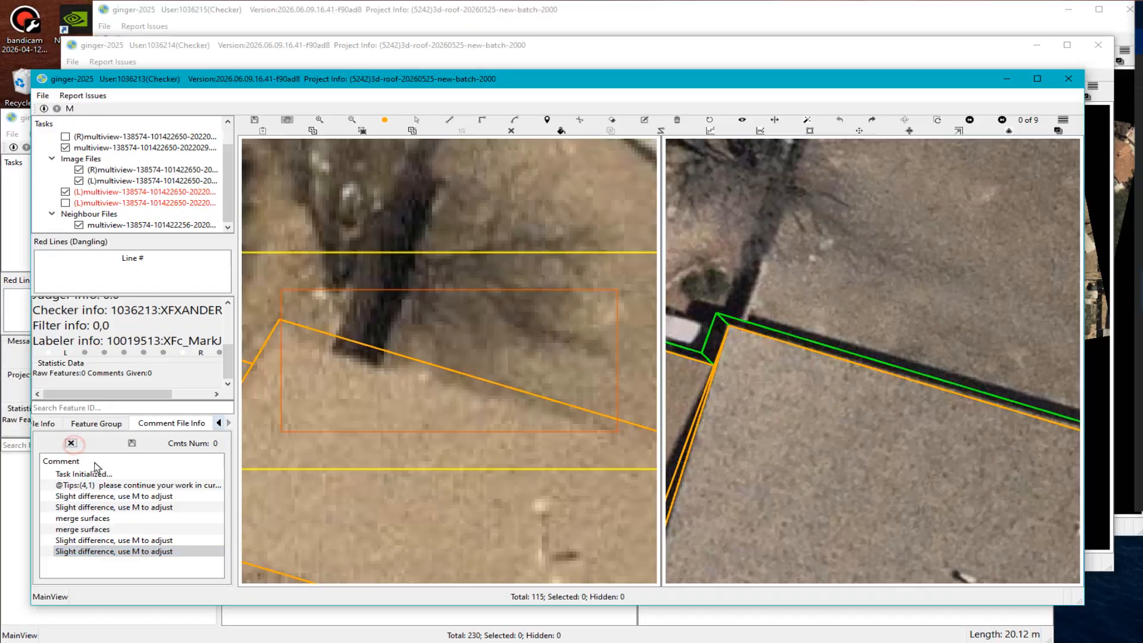
Review the patio cover's "Slight difference, use M to adjust" comment and the second "merge surfaces" comment at their locations.
{"action": "left_click", "coordinate": [146, 540]}
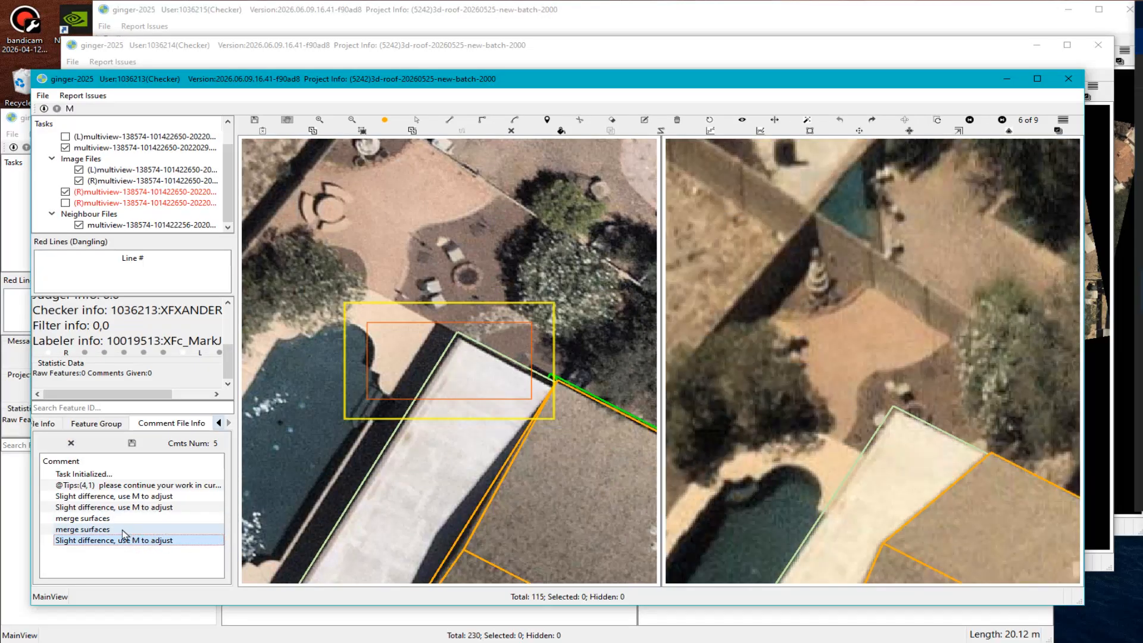
{"action": "left_click", "coordinate": [100, 529]}
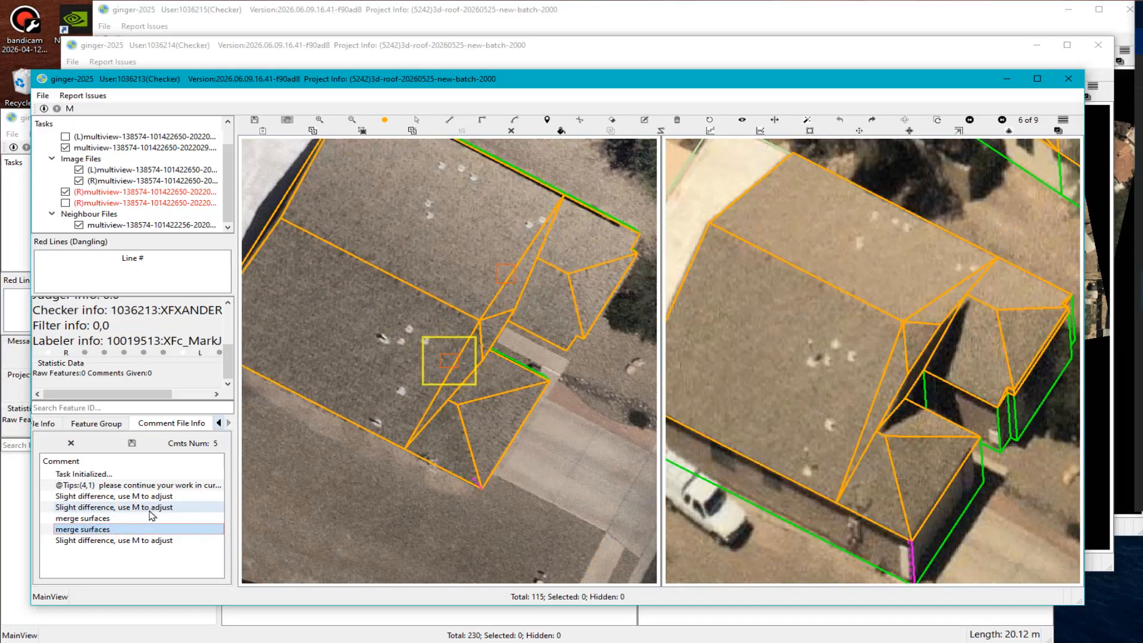
{"action": "scroll", "coordinate": [459, 346], "scroll_direction": "down", "scroll_amount": 5}
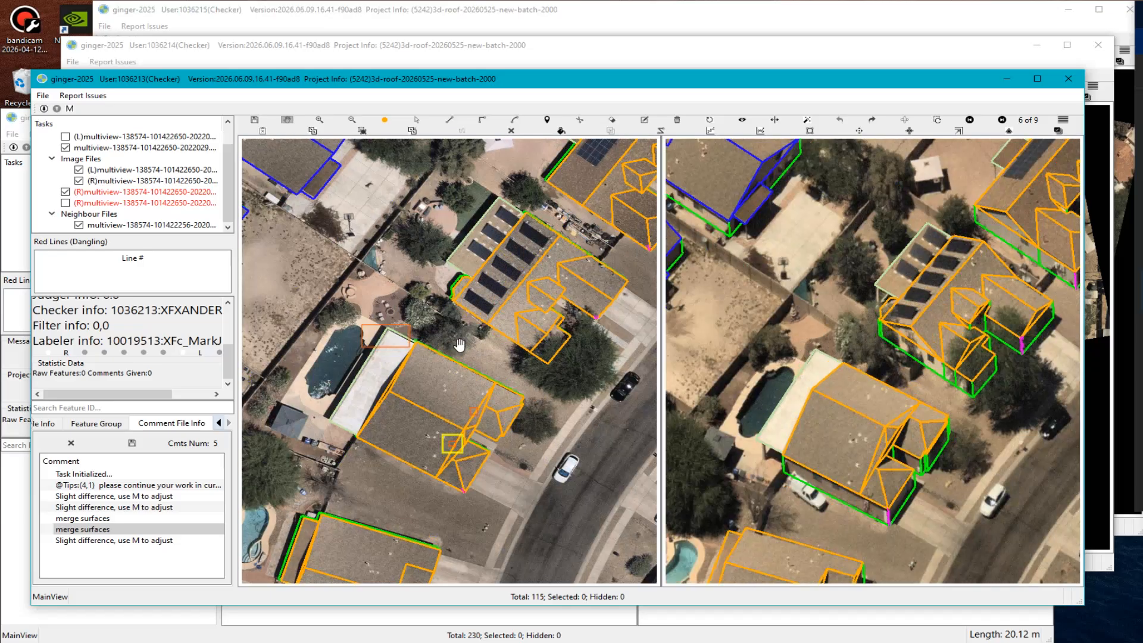
{"action": "scroll", "coordinate": [459, 346], "scroll_direction": "down", "scroll_amount": 3}
Inspect the small angled bay roof beside the solar panels and compare the house outlines with the images.
{"action": "scroll", "coordinate": [485, 300], "scroll_direction": "up", "scroll_amount": 6}
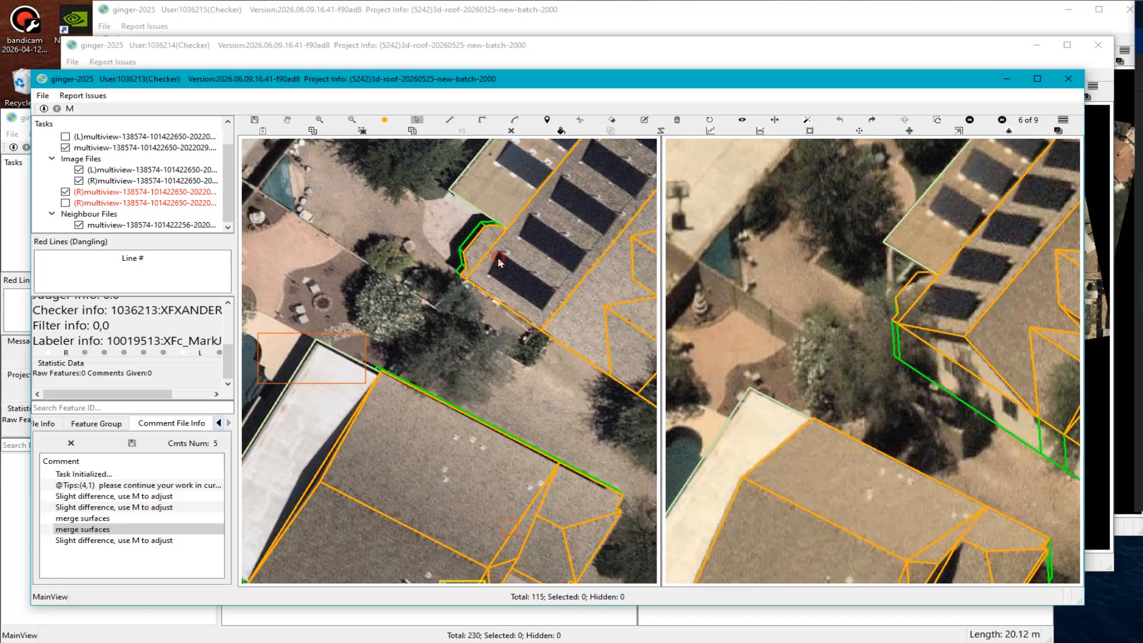
{"action": "scroll", "coordinate": [499, 262], "scroll_direction": "up", "scroll_amount": 4}
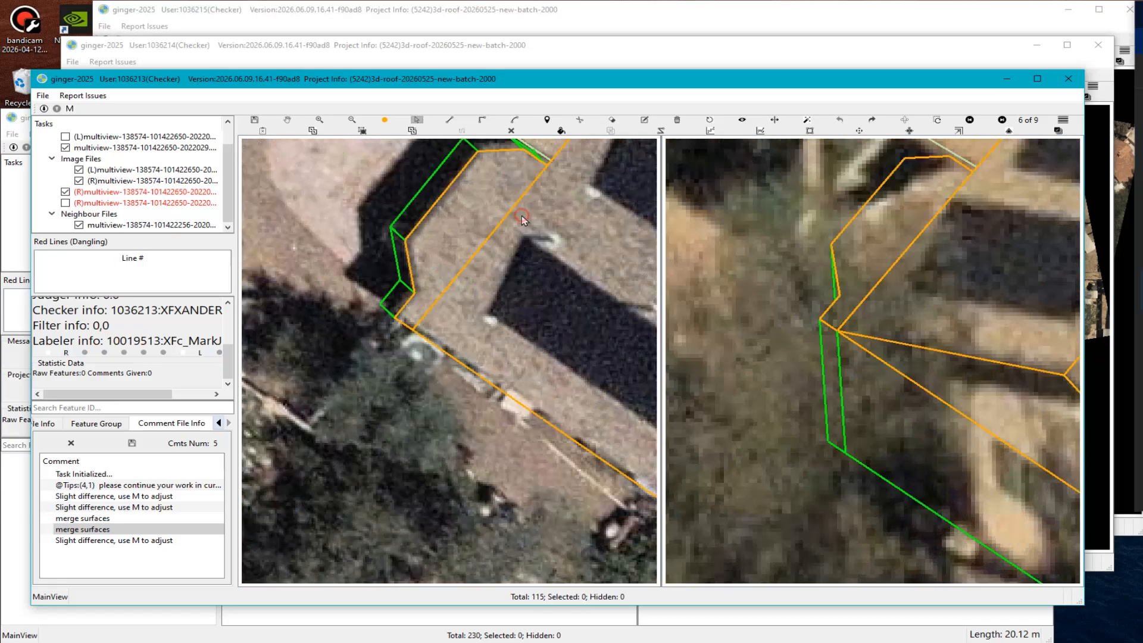
{"action": "left_click", "coordinate": [522, 216]}
{"action": "scroll", "coordinate": [492, 291], "scroll_direction": "down", "scroll_amount": 2}
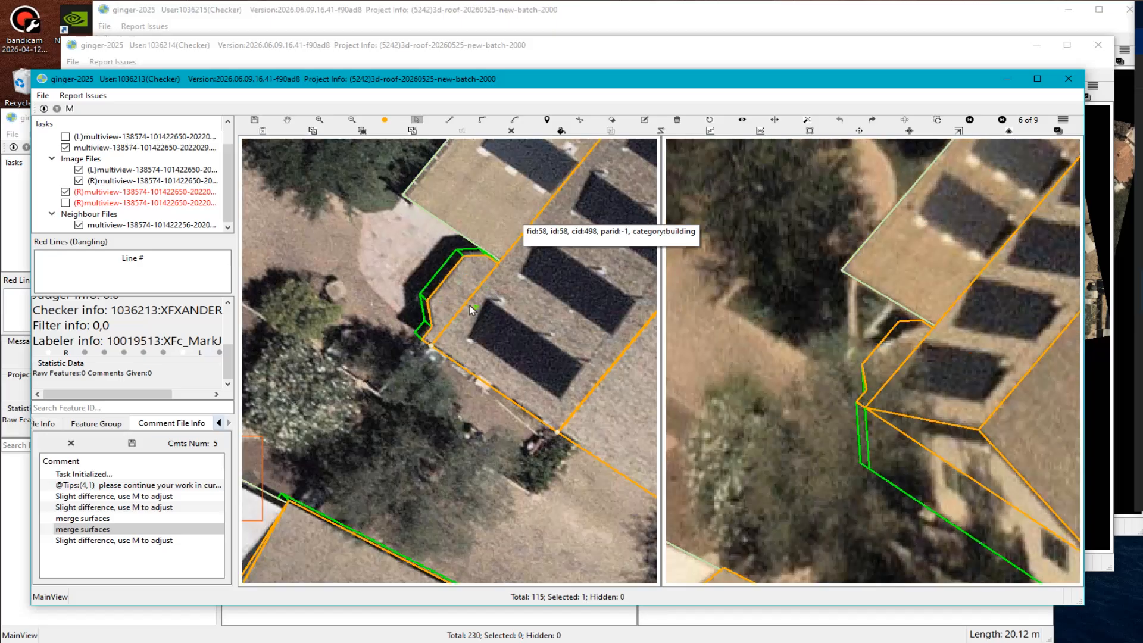
{"action": "scroll", "coordinate": [470, 309], "scroll_direction": "down", "scroll_amount": 2}
{"action": "left_click_drag", "start_coordinate": [462, 358], "coordinate": [465, 411]}
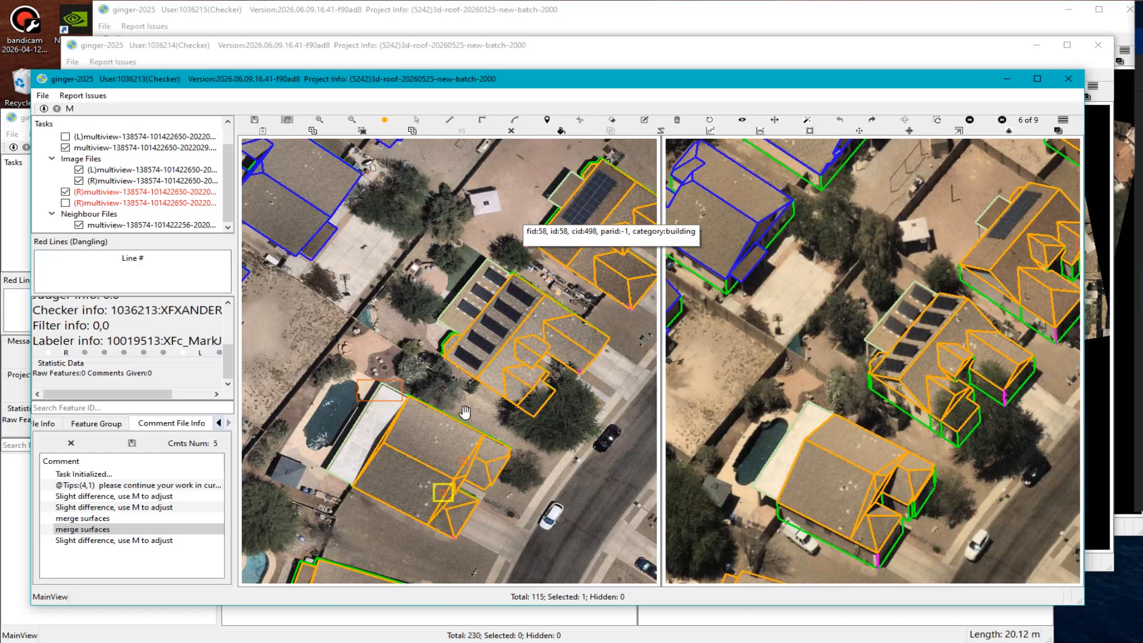
{"action": "key", "text": "r"}
{"action": "scroll", "coordinate": [465, 412], "scroll_direction": "up", "scroll_amount": 1}
{"action": "key", "text": "r"}
{"action": "scroll", "coordinate": [465, 334], "scroll_direction": "down", "scroll_amount": 2}
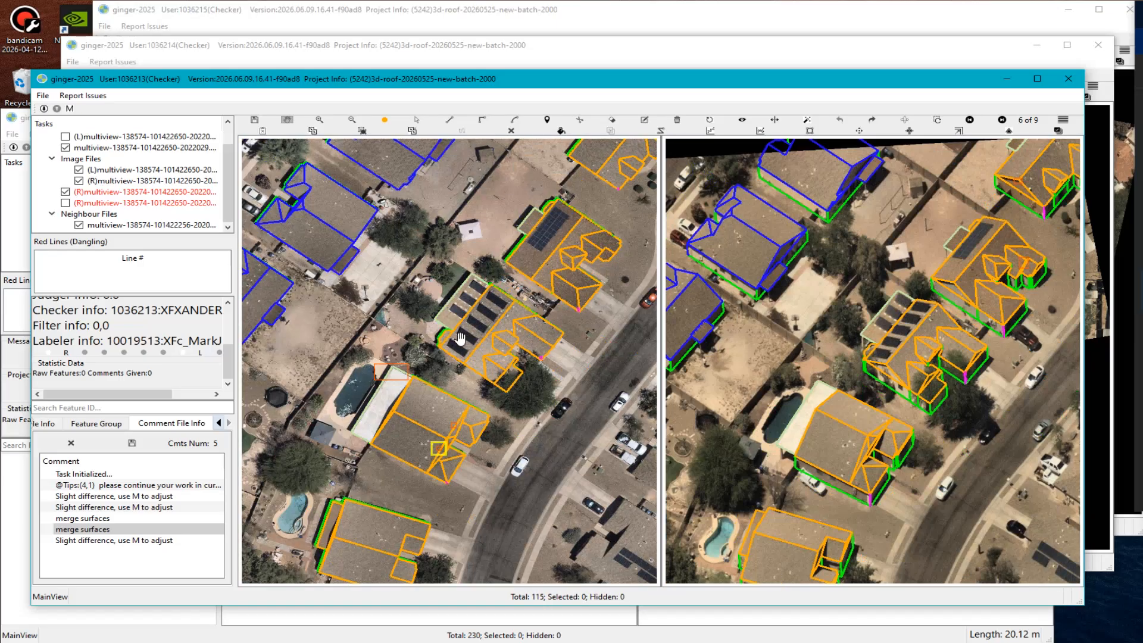
Frame the pool house and its neighbours, capture the task window and save it as the PNG file Screenshot_16.
{"action": "scroll", "coordinate": [462, 398], "scroll_direction": "up", "scroll_amount": 1}
{"action": "left_click_drag", "start_coordinate": [437, 386], "coordinate": [494, 302]}
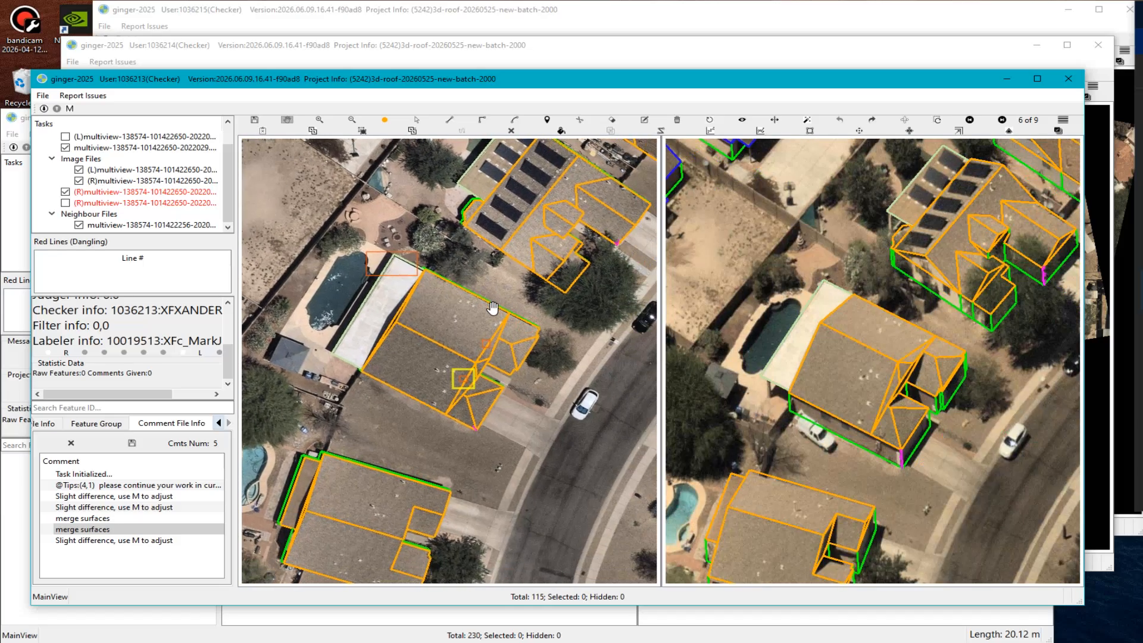
{"action": "key", "text": "Print"}
{"action": "mouse_move", "coordinate": [52, 106]}
{"action": "left_mouse_down"}
{"action": "mouse_move", "coordinate": [627, 509]}
{"action": "mouse_move", "coordinate": [1080, 582]}
{"action": "mouse_move", "coordinate": [1069, 579]}
{"action": "left_mouse_up"}
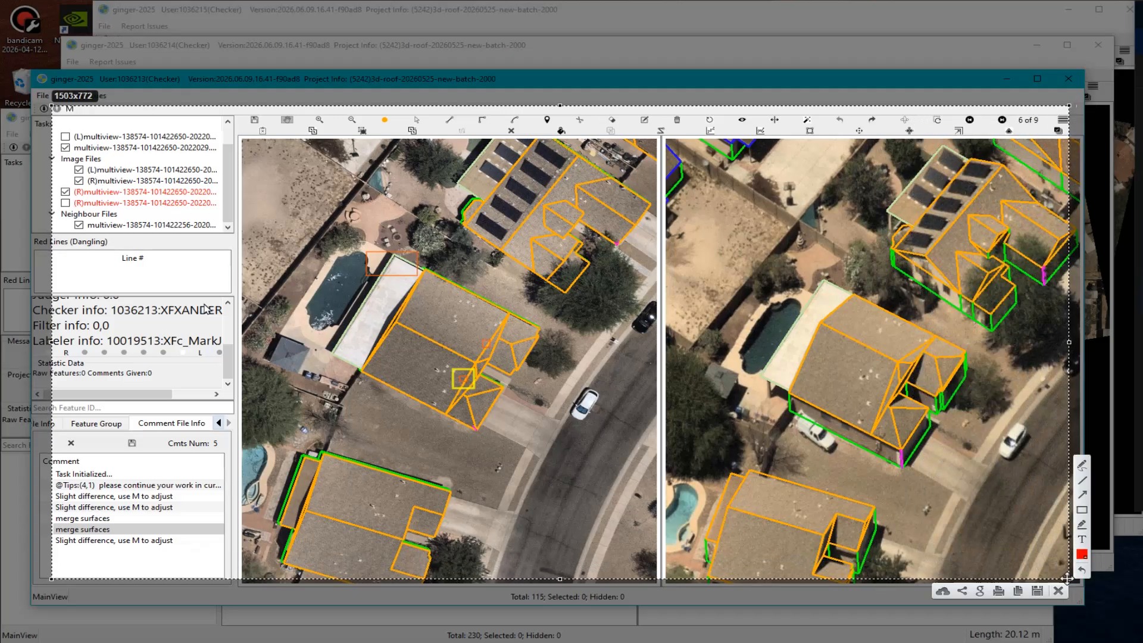
{"action": "left_click", "coordinate": [1037, 591]}
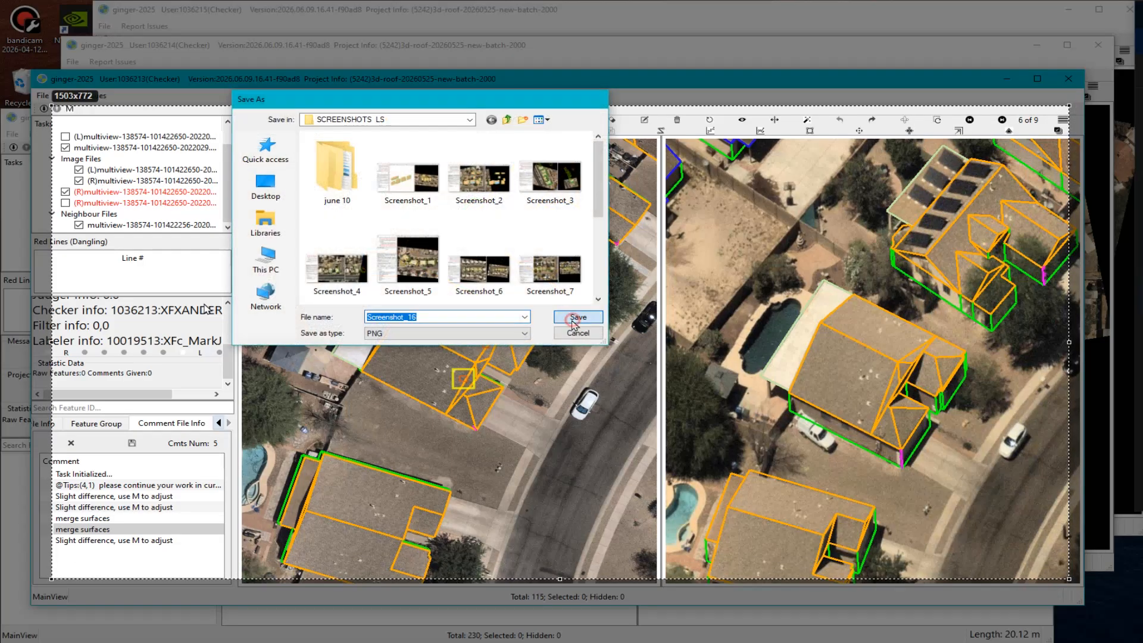
{"action": "left_click", "coordinate": [566, 320]}
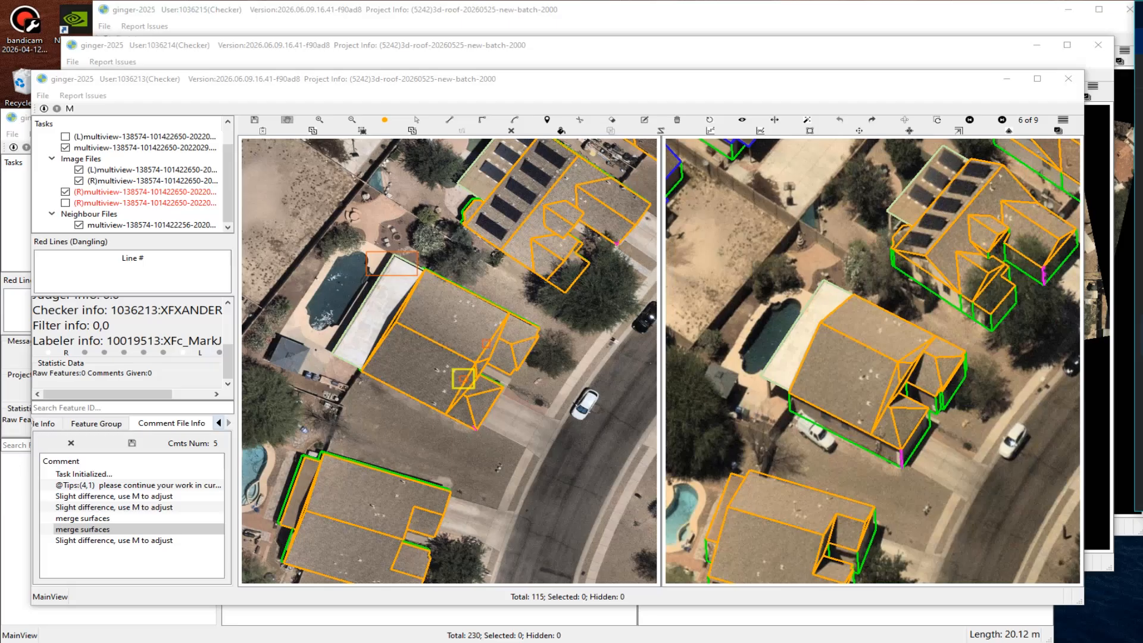
Switch to the 101431352 and 101442831 task windows in turn and check the task info of each.
{"action": "left_click", "coordinate": [642, 41]}
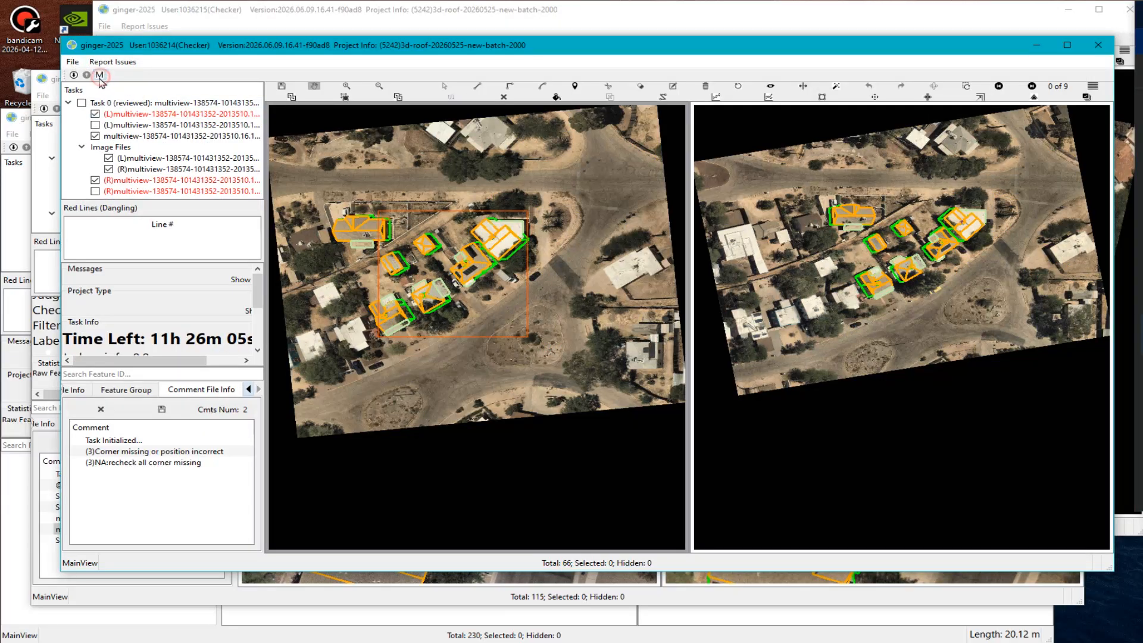
{"action": "scroll", "coordinate": [159, 326], "scroll_direction": "down", "scroll_amount": 3}
{"action": "mouse_move", "coordinate": [203, 360]}
{"action": "left_mouse_down"}
{"action": "mouse_move", "coordinate": [243, 364]}
{"action": "mouse_move", "coordinate": [198, 361]}
{"action": "left_mouse_up"}
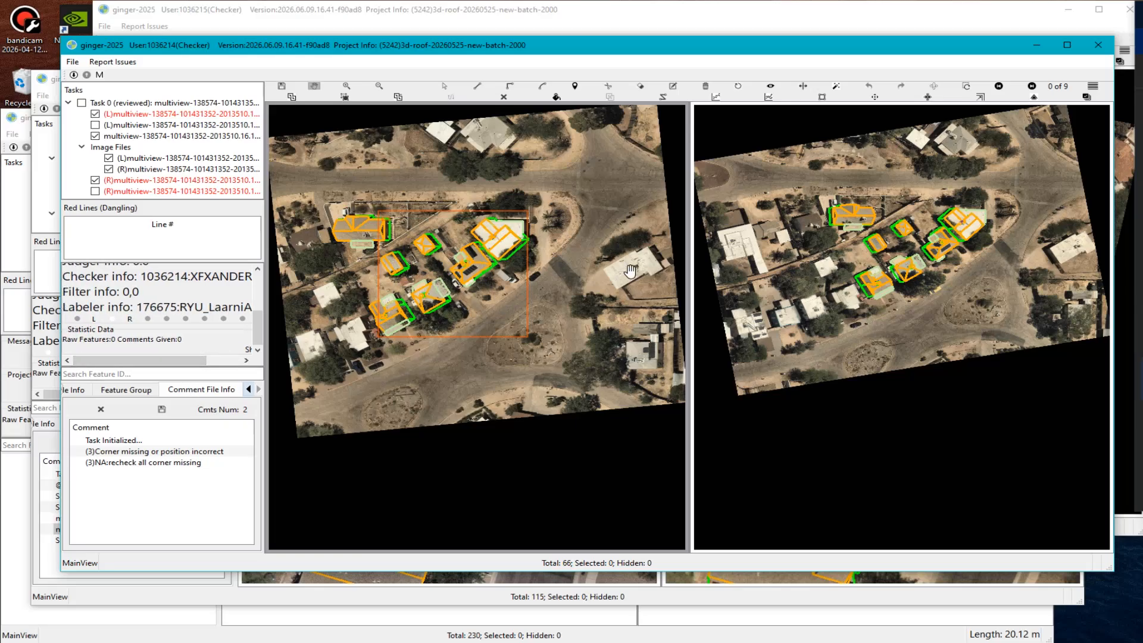
{"action": "left_click", "coordinate": [643, 27]}
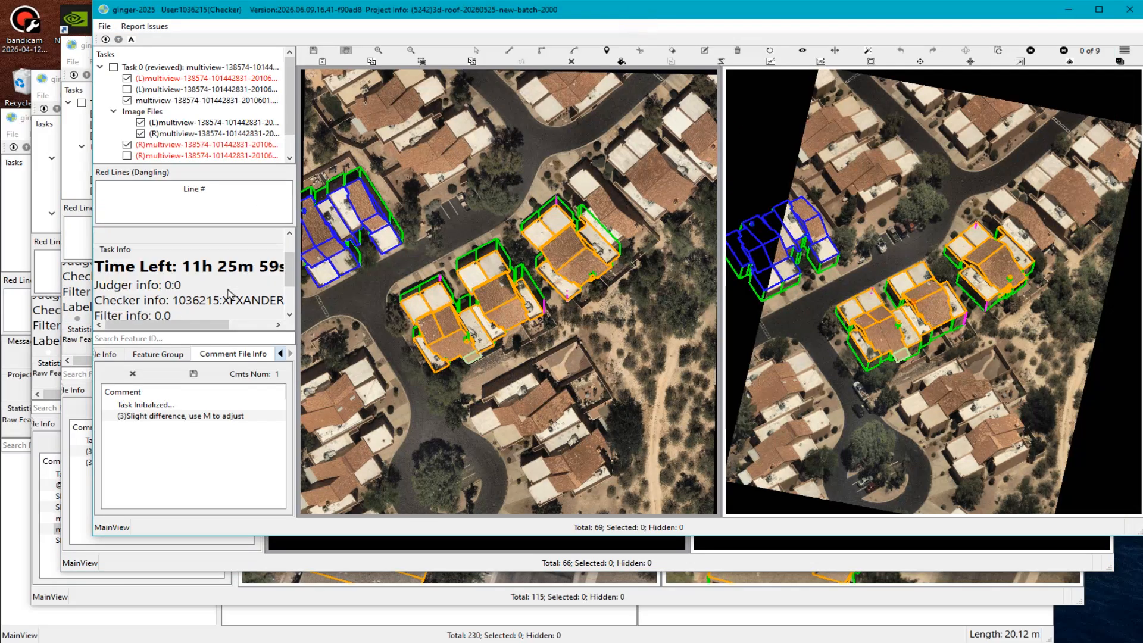
{"action": "scroll", "coordinate": [260, 310], "scroll_direction": "down", "scroll_amount": 1}
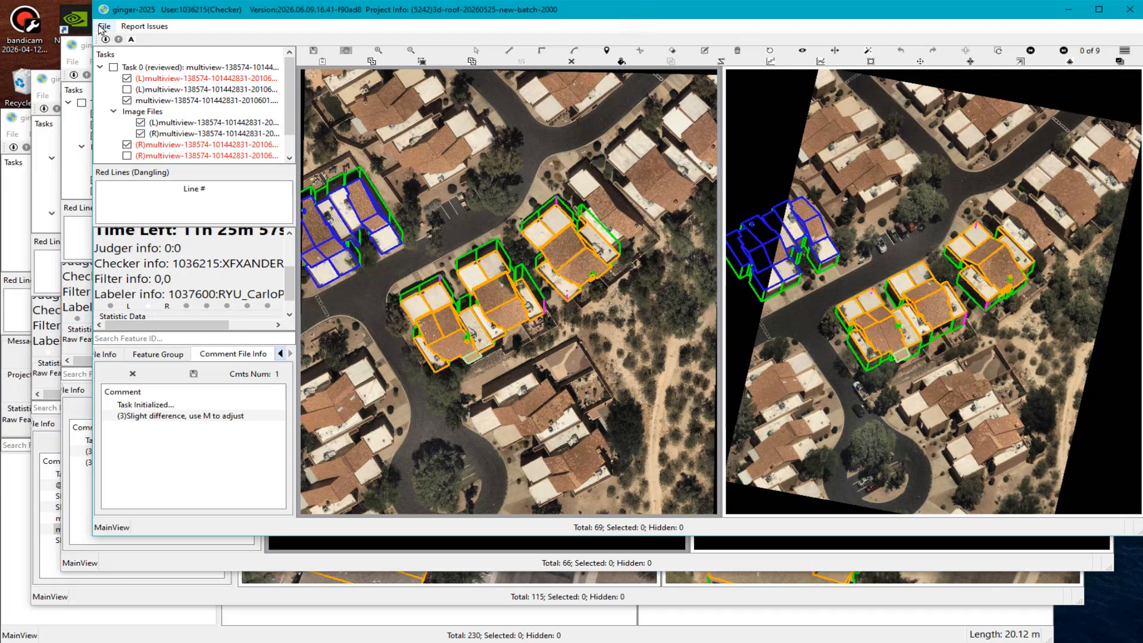
{"action": "left_click", "coordinate": [131, 40]}
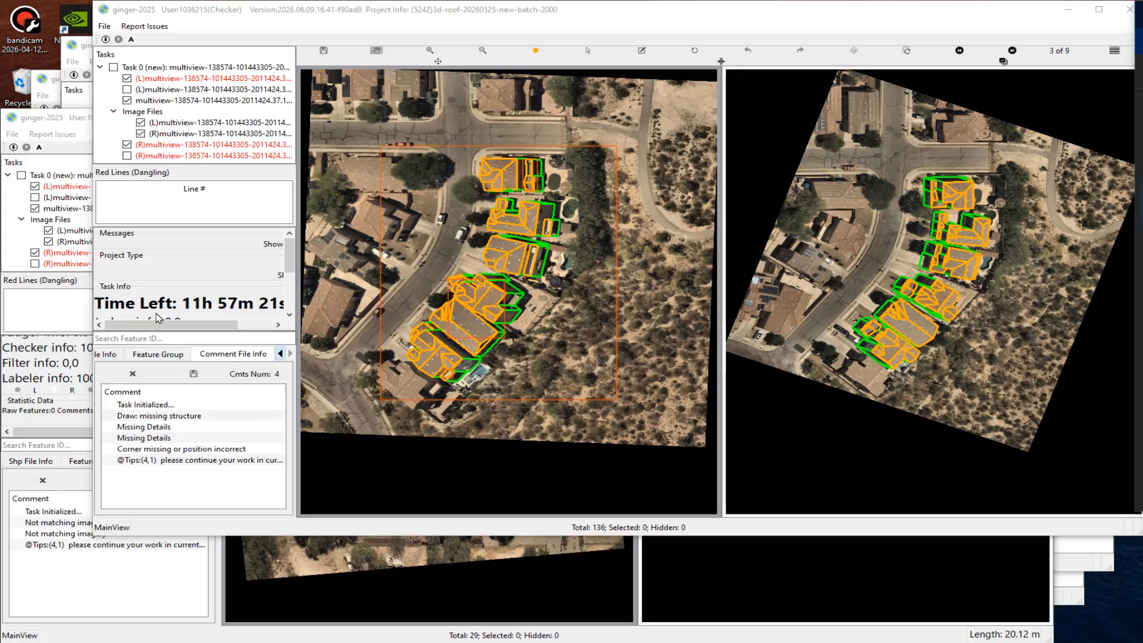
Read the 101443305 task's info and examine the location of its "Draw: missing structure" comment between the two roofs.
{"action": "scroll", "coordinate": [158, 318], "scroll_direction": "down", "scroll_amount": 5}
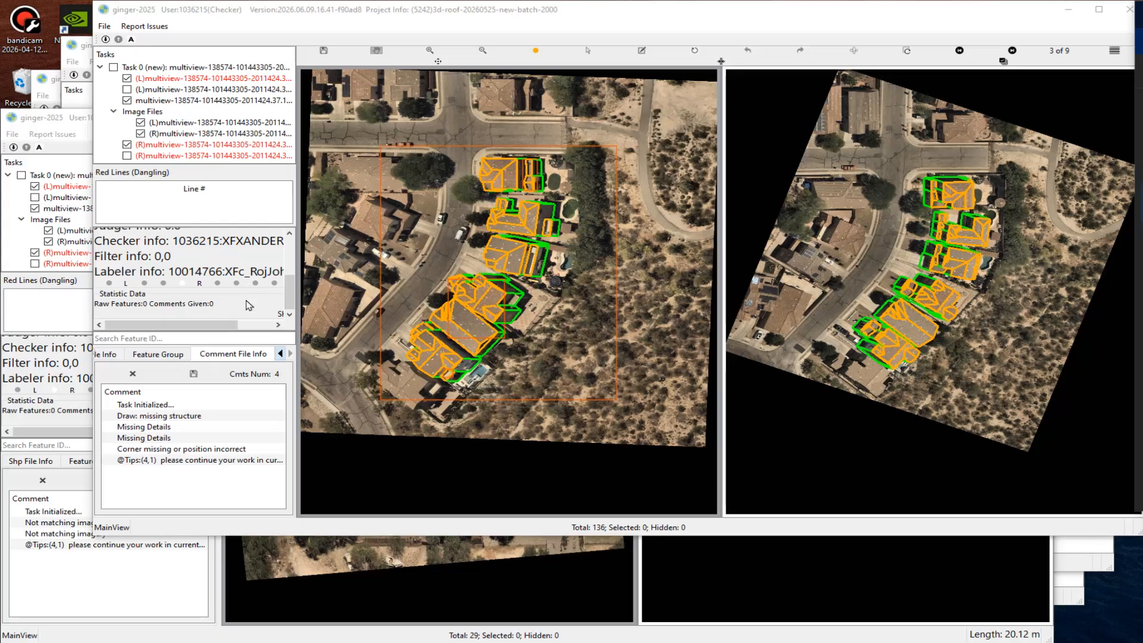
{"action": "left_click", "coordinate": [181, 416]}
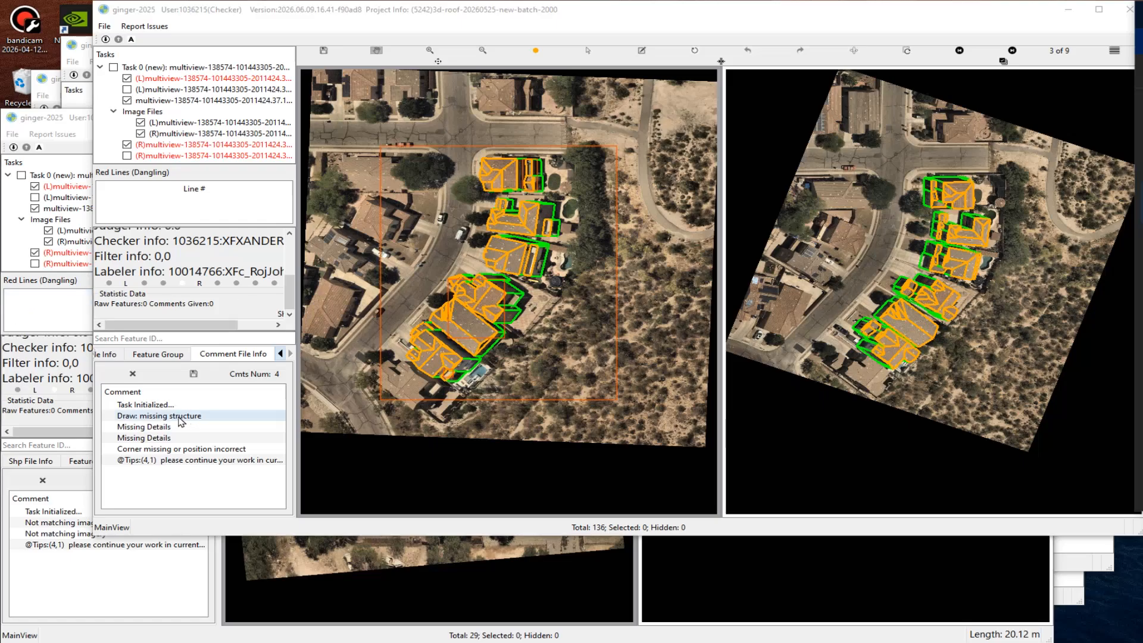
{"action": "scroll", "coordinate": [540, 356], "scroll_direction": "up", "scroll_amount": 3}
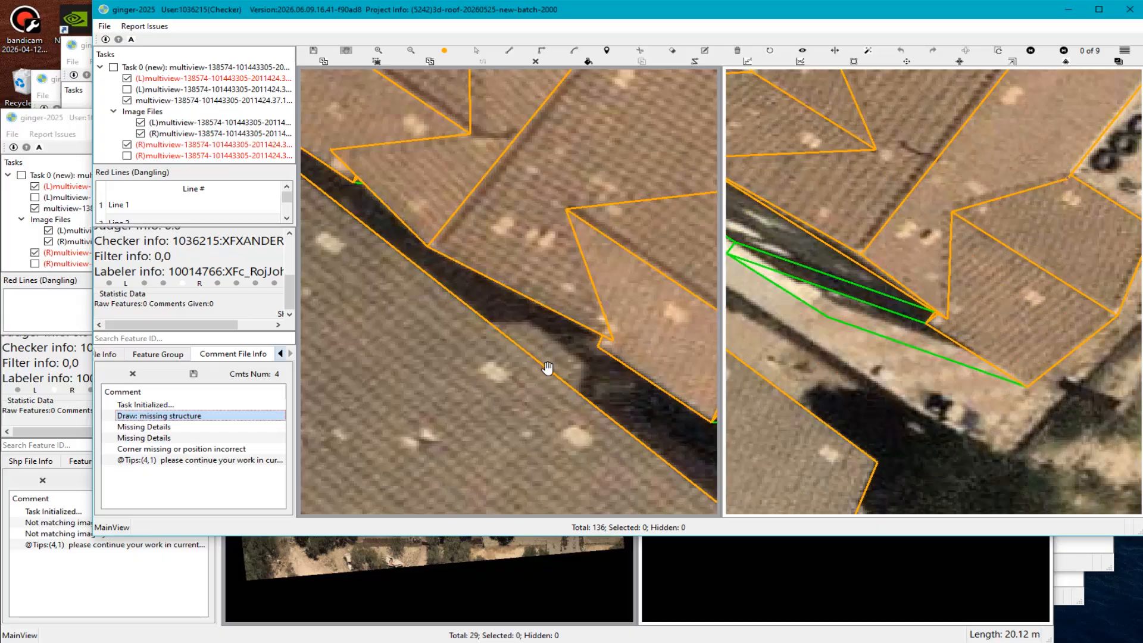
{"action": "scroll", "coordinate": [543, 352], "scroll_direction": "up", "scroll_amount": 1}
Mark the uncovered roof bump beside the lower house's northeast eave on a screen capture and discard the capture.
{"action": "key", "text": "Print"}
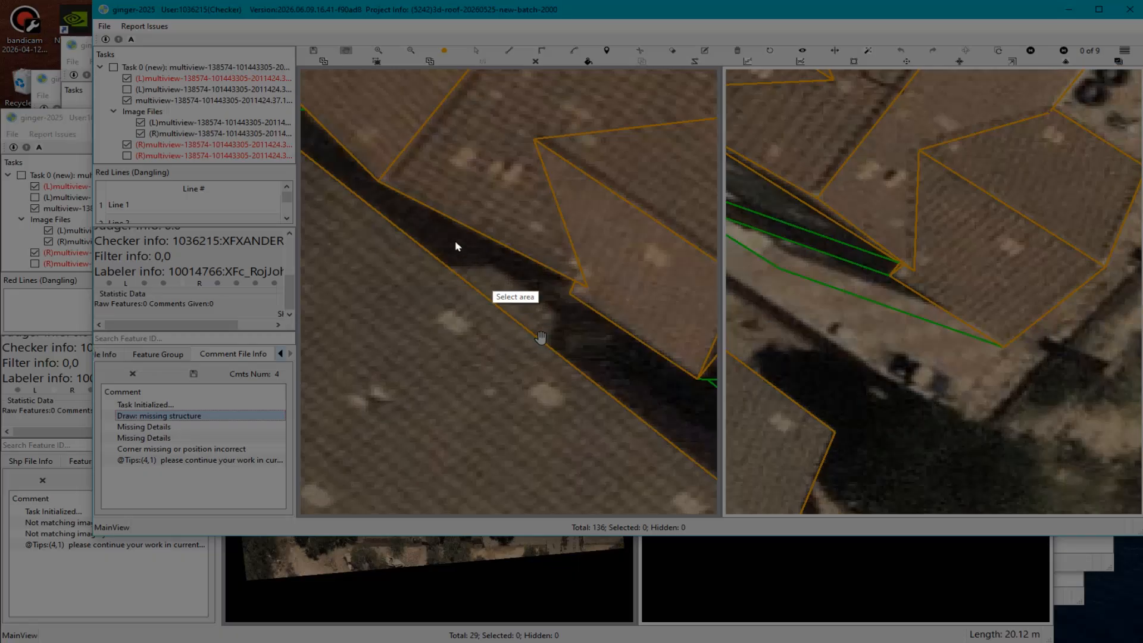
{"action": "left_click_drag", "start_coordinate": [332, 113], "coordinate": [822, 510]}
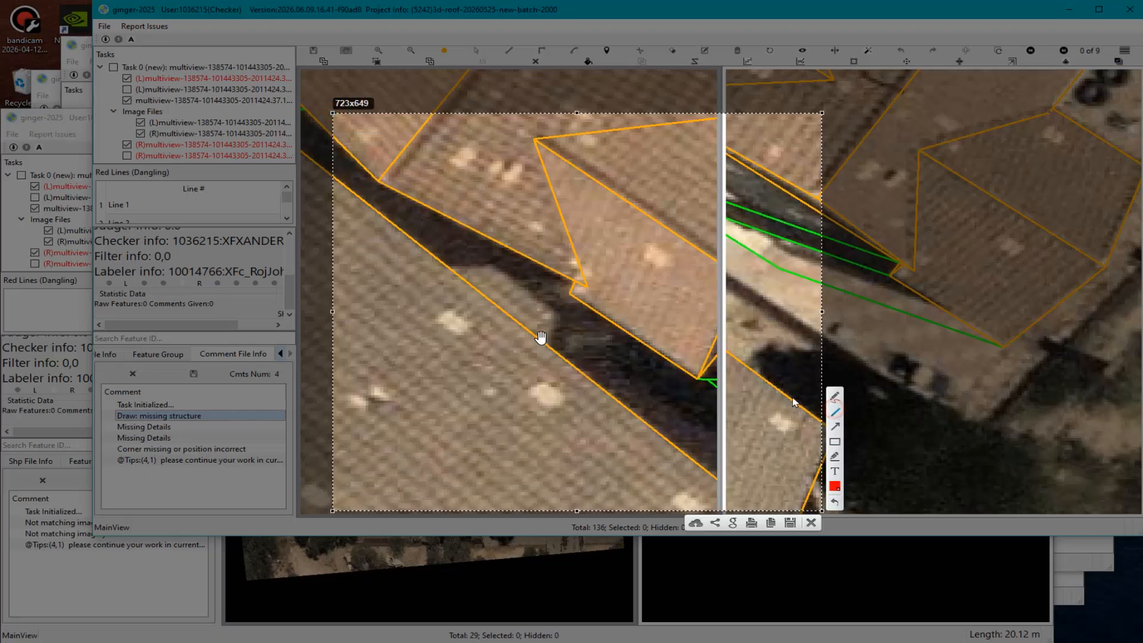
{"action": "mouse_move", "coordinate": [447, 266]}
{"action": "left_mouse_down"}
{"action": "mouse_move", "coordinate": [494, 264]}
{"action": "mouse_move", "coordinate": [560, 312]}
{"action": "mouse_move", "coordinate": [555, 347]}
{"action": "left_mouse_up"}
{"action": "left_click", "coordinate": [811, 523]}
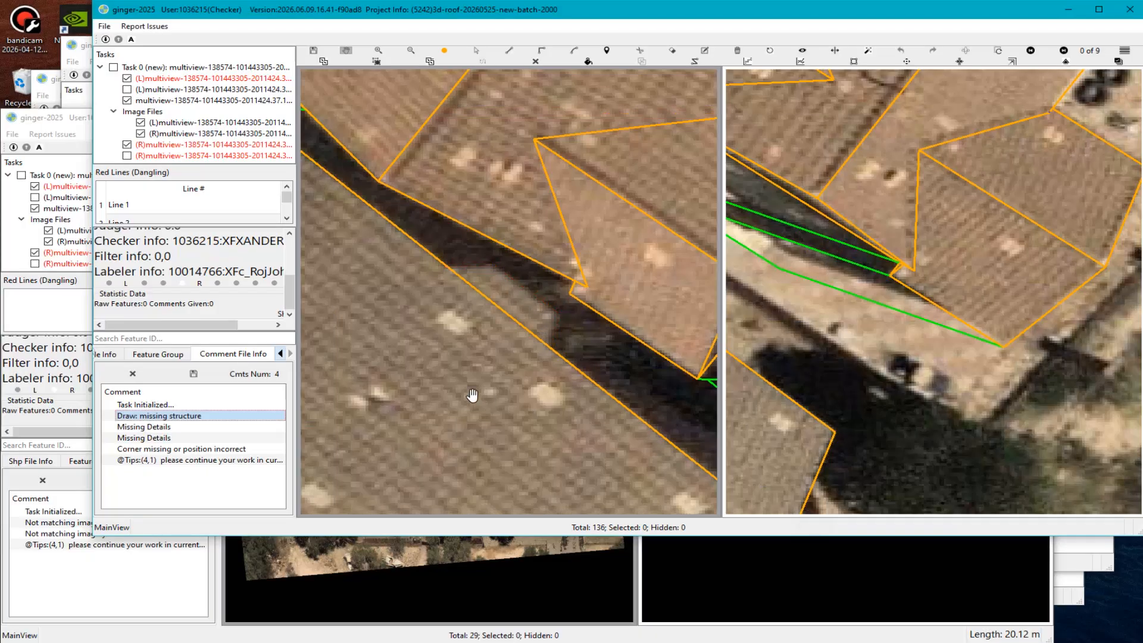
Draw a line about 3.66 m long along the lower house's northeast eave, at the base of the uncovered roof bump.
{"action": "scroll", "coordinate": [500, 405], "scroll_direction": "down", "scroll_amount": 2}
{"action": "scroll", "coordinate": [489, 283], "scroll_direction": "up", "scroll_amount": 2}
{"action": "scroll", "coordinate": [489, 283], "scroll_direction": "up", "scroll_amount": 1}
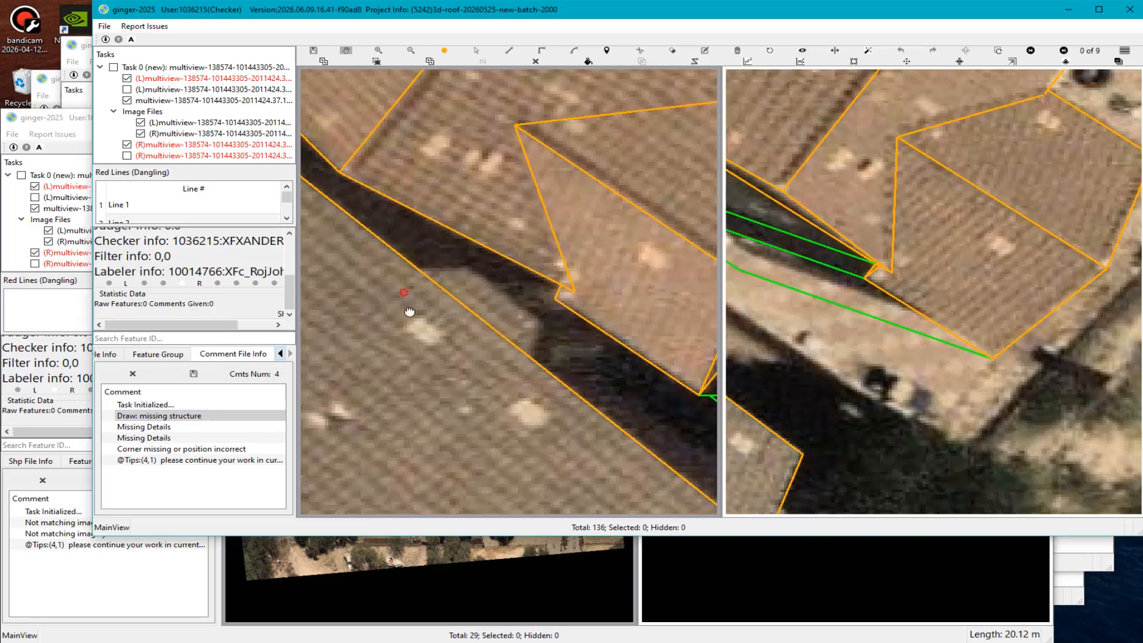
{"action": "left_click_drag", "start_coordinate": [470, 324], "coordinate": [505, 373]}
{"action": "key", "text": "Escape"}
{"action": "key", "text": "m"}
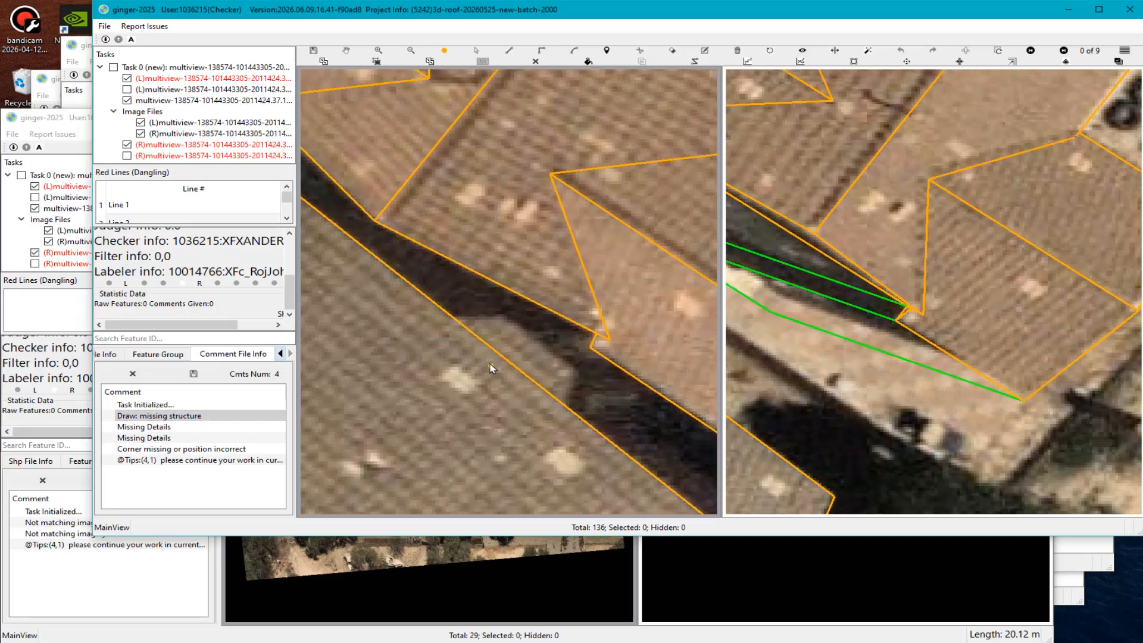
{"action": "left_click", "coordinate": [454, 319]}
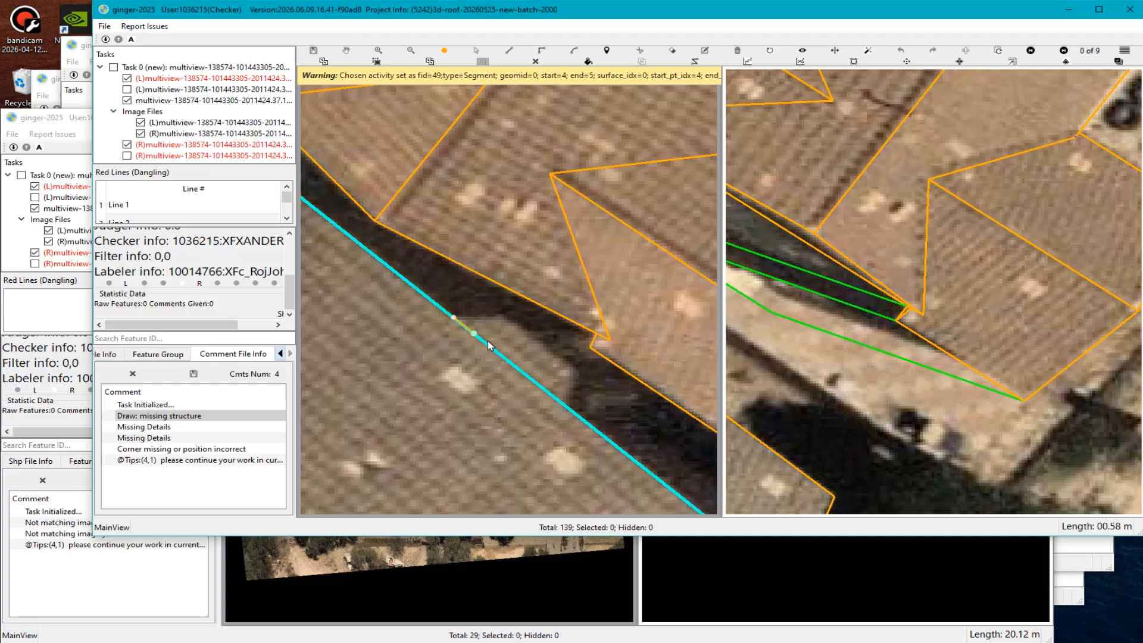
{"action": "left_click", "coordinate": [530, 378]}
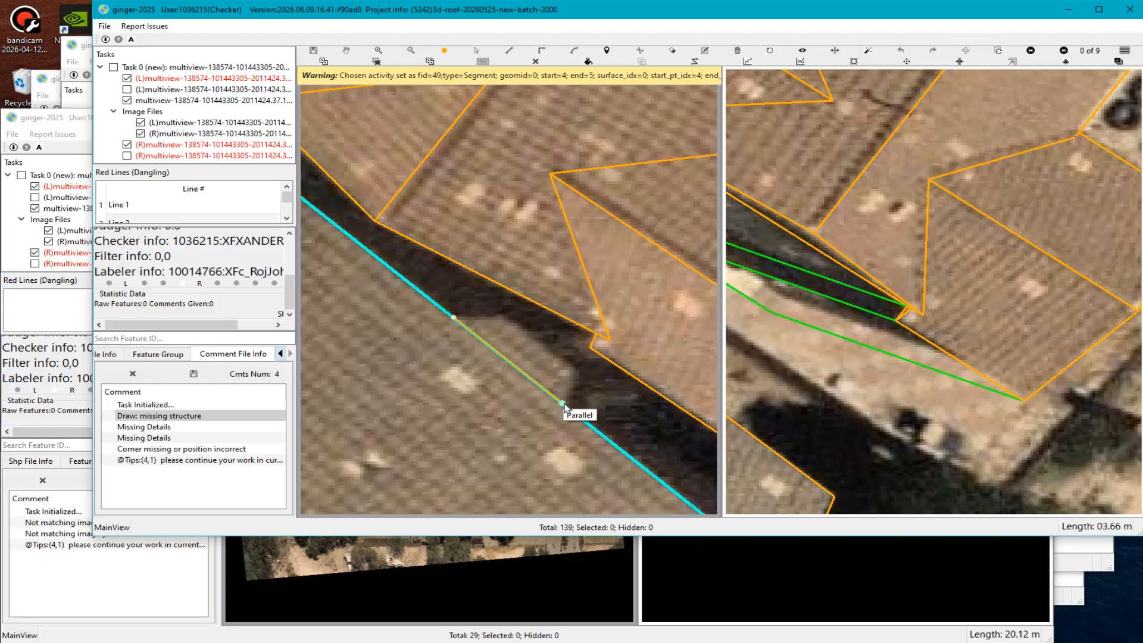
{"action": "left_click", "coordinate": [563, 405]}
{"action": "right_click", "coordinate": [564, 405]}
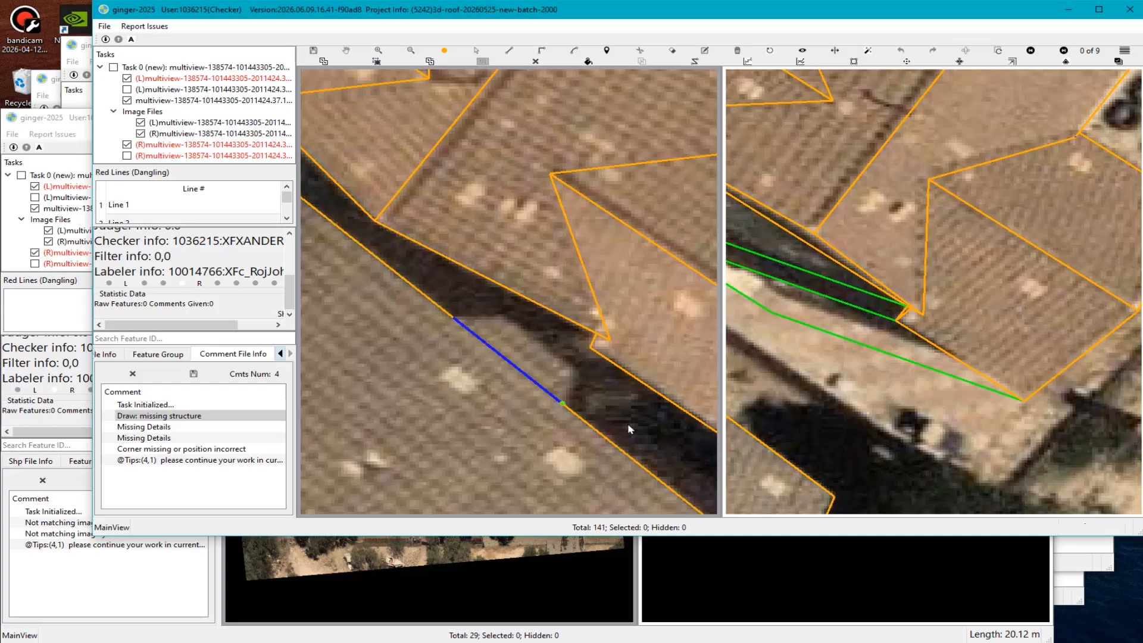
Draw the roof bump's outer edge as a line parallel to its base line on the eave.
{"action": "scroll", "coordinate": [606, 424], "scroll_direction": "down", "scroll_amount": 1}
{"action": "scroll", "coordinate": [499, 272], "scroll_direction": "up", "scroll_amount": 1}
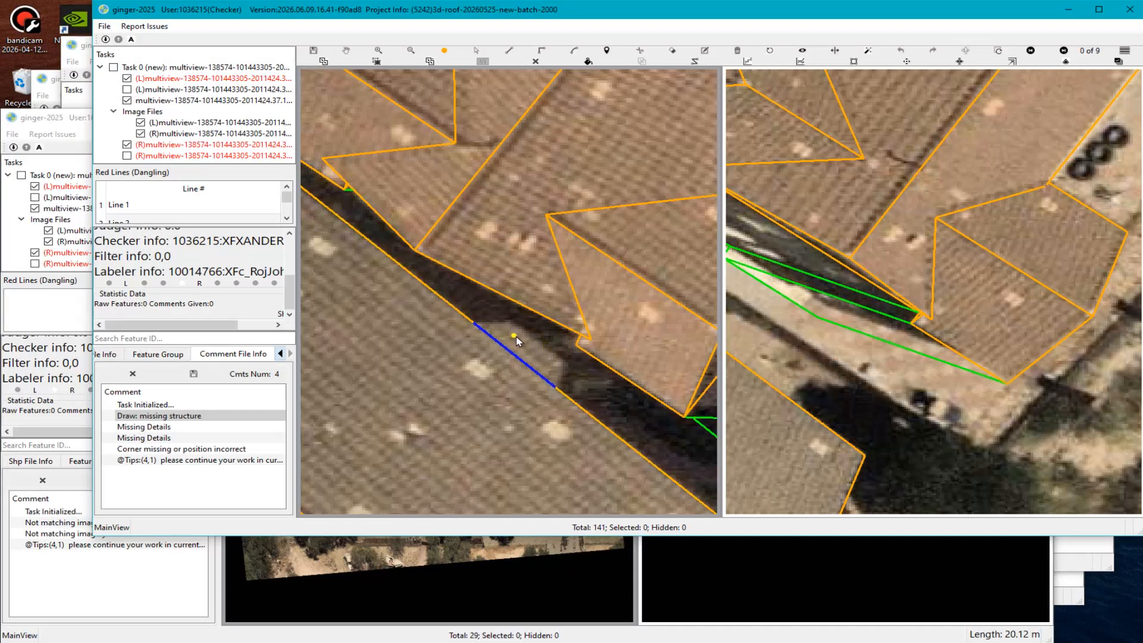
{"action": "scroll", "coordinate": [515, 339], "scroll_direction": "up", "scroll_amount": 2}
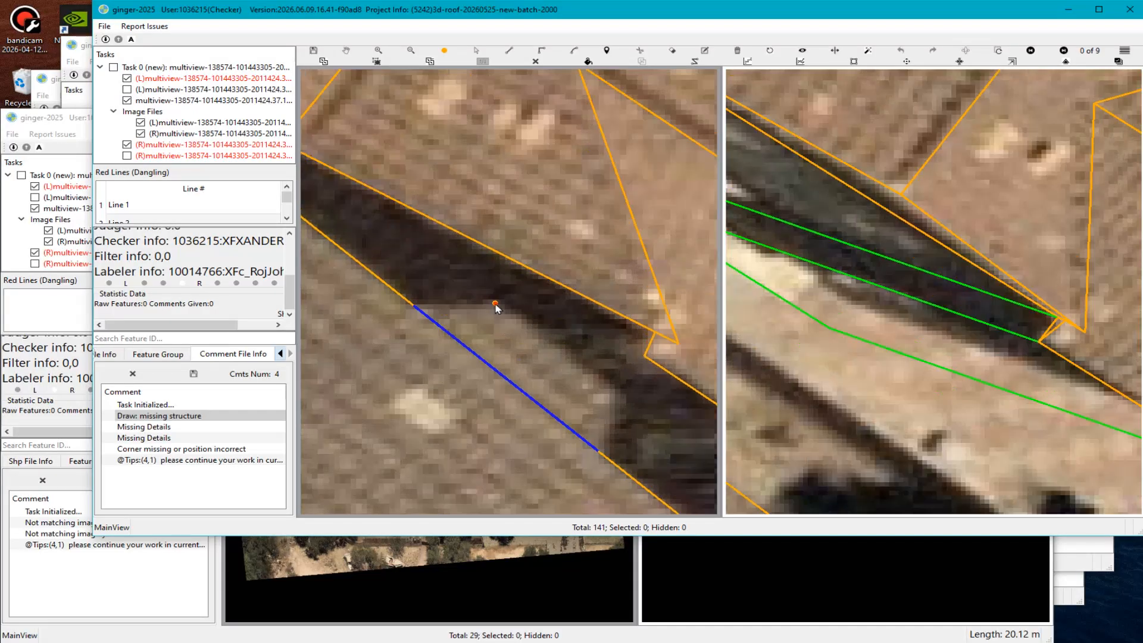
{"action": "left_click", "coordinate": [495, 303]}
{"action": "left_click", "coordinate": [516, 388]}
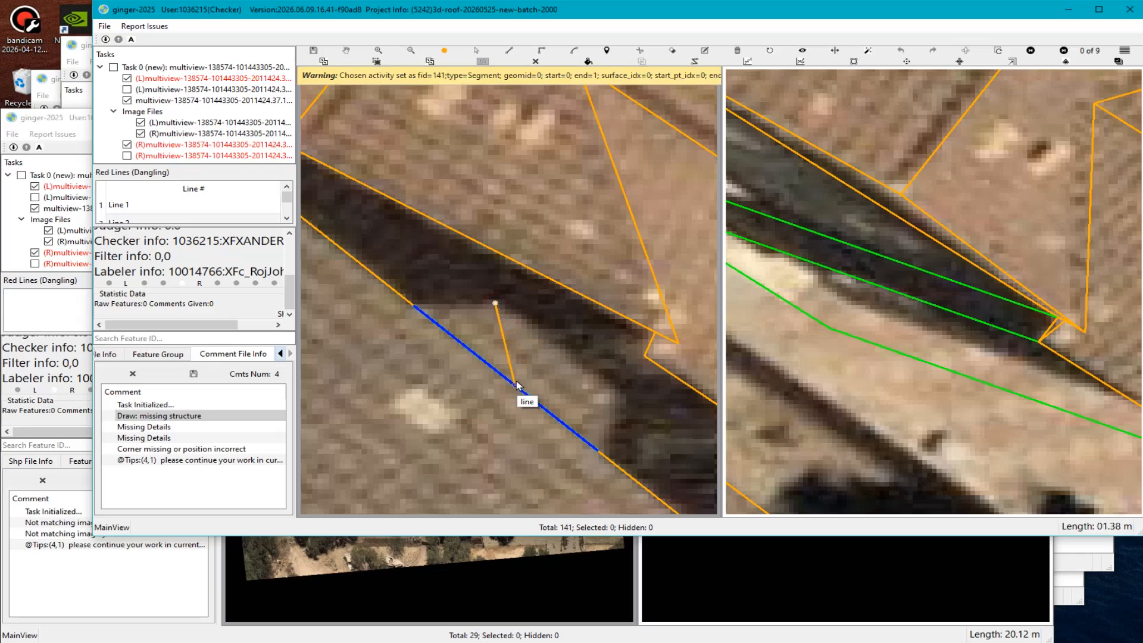
{"action": "left_click", "coordinate": [619, 397]}
{"action": "right_click", "coordinate": [662, 422]}
Move the bump's outer edge line onto the matching roof edge in the paired aerial image 3 of 9.
{"action": "scroll", "coordinate": [660, 423], "scroll_direction": "down", "scroll_amount": 2}
{"action": "scroll", "coordinate": [951, 366], "scroll_direction": "down", "scroll_amount": 3}
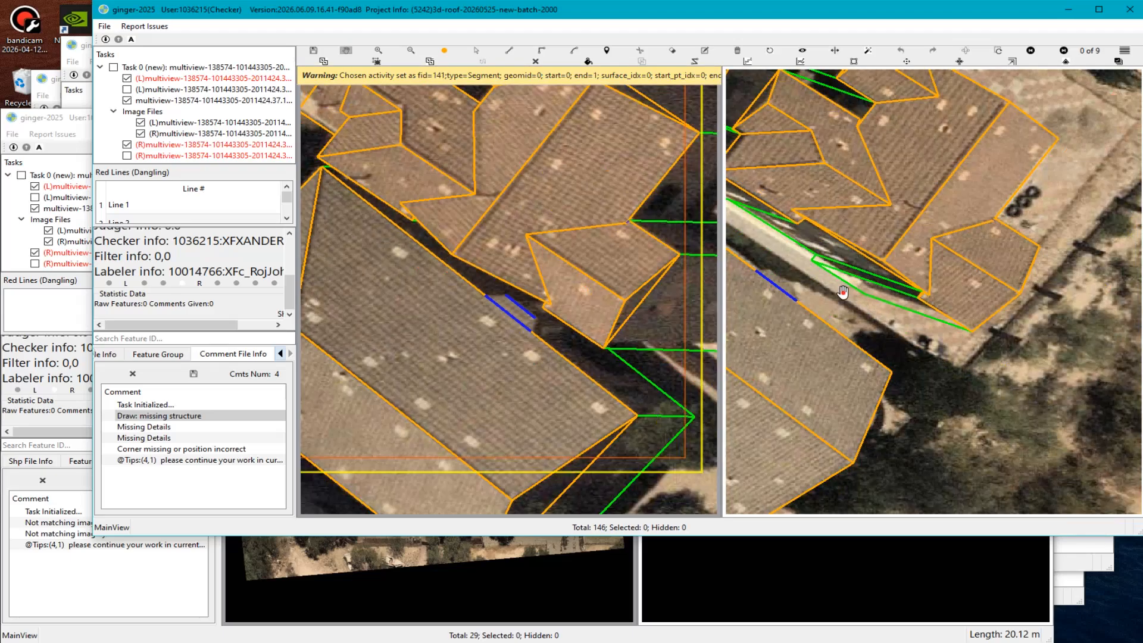
{"action": "scroll", "coordinate": [988, 316], "scroll_direction": "up", "scroll_amount": 3}
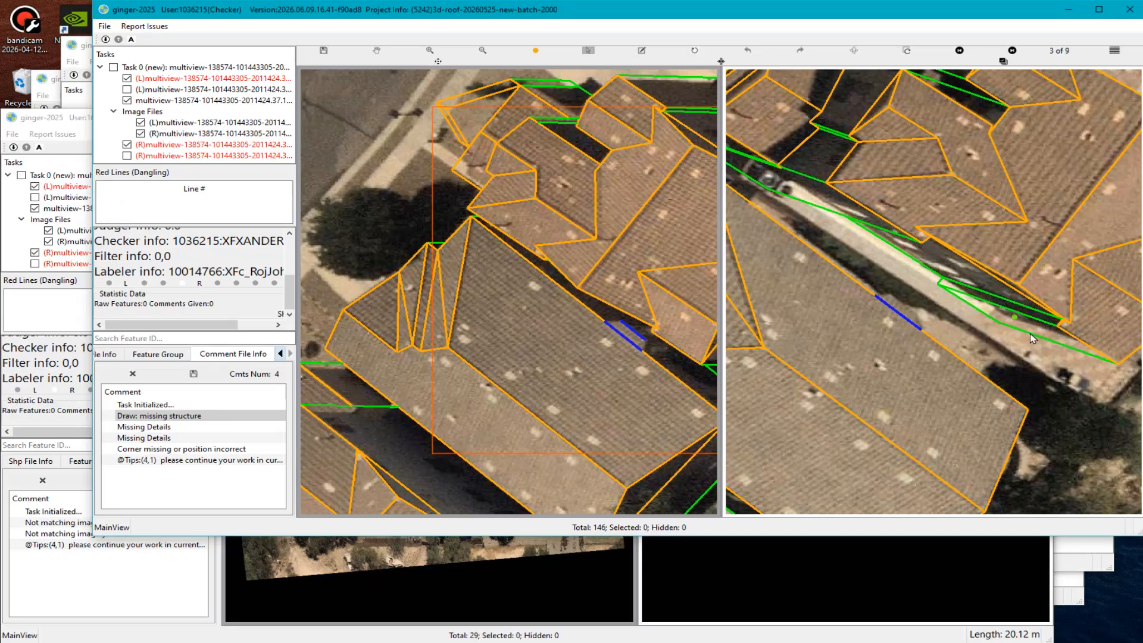
{"action": "scroll", "coordinate": [866, 324], "scroll_direction": "up", "scroll_amount": 6}
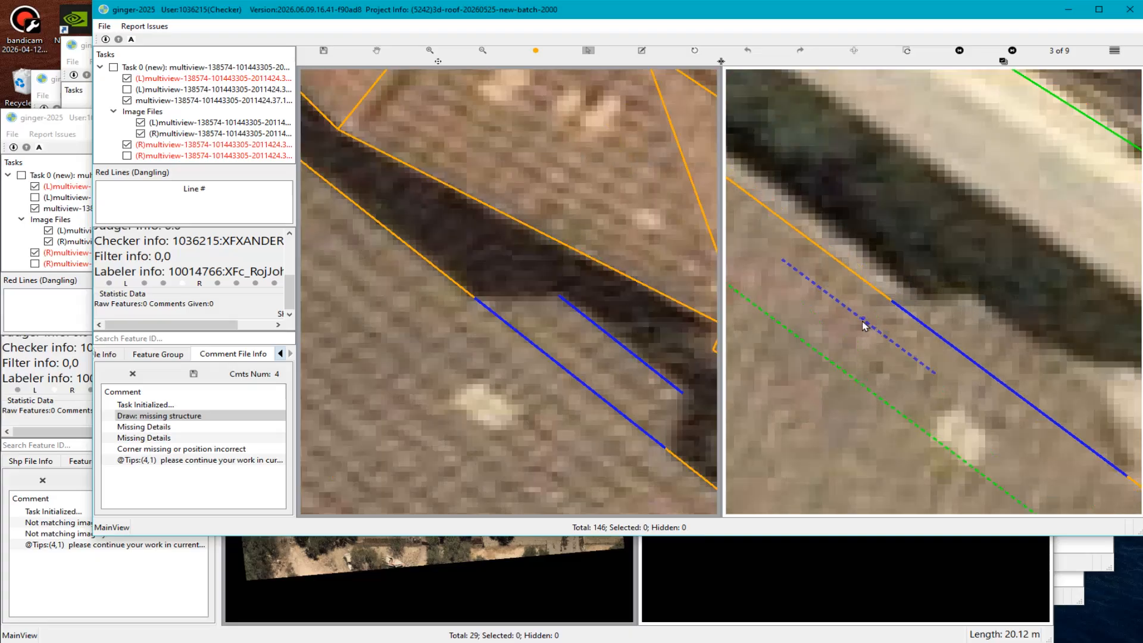
{"action": "left_click", "coordinate": [865, 324]}
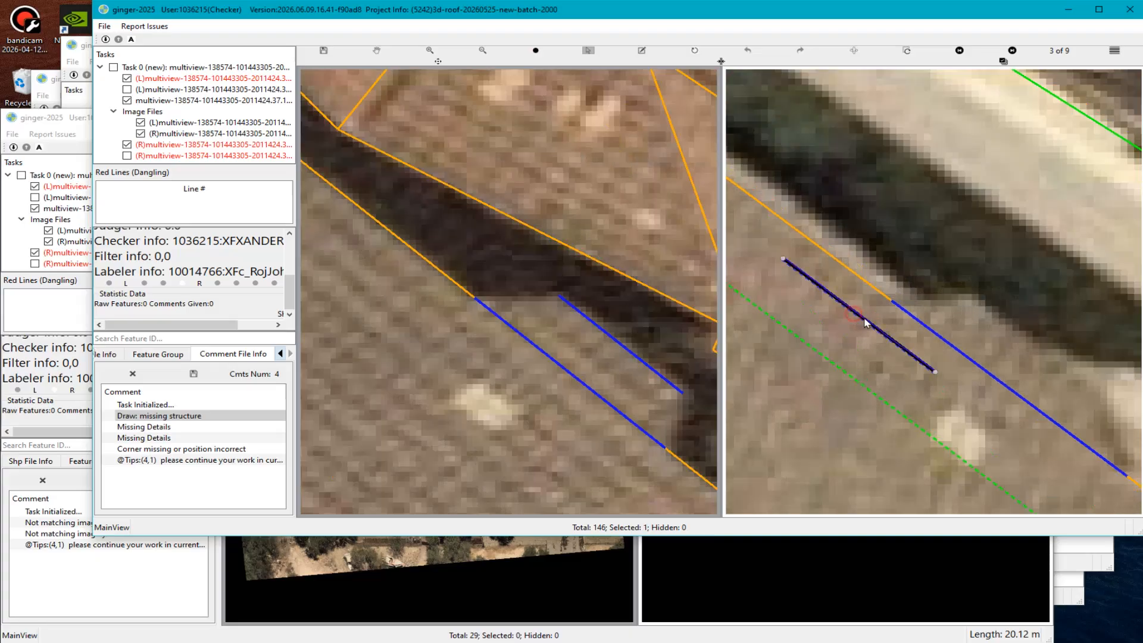
{"action": "left_click_drag", "start_coordinate": [868, 327], "coordinate": [1033, 371]}
{"action": "key", "text": "Escape"}
{"action": "scroll", "coordinate": [1033, 375], "scroll_direction": "down", "scroll_amount": 4}
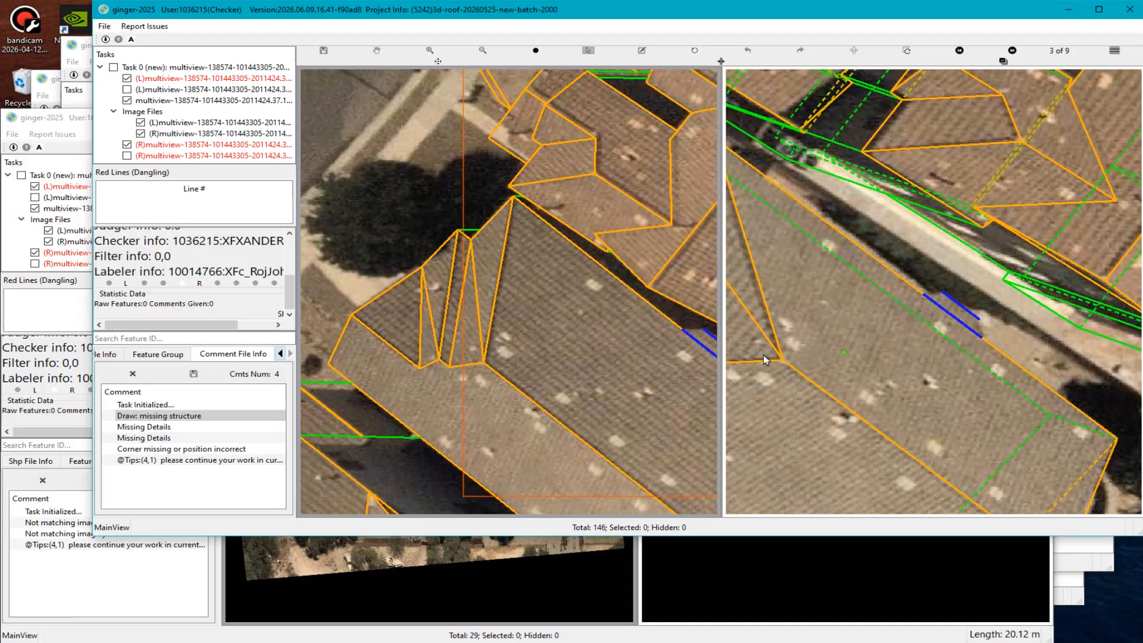
Close the bump outline by joining the ends of its outer edge to the ends of the base line.
{"action": "left_click", "coordinate": [590, 339]}
{"action": "scroll", "coordinate": [494, 286], "scroll_direction": "up", "scroll_amount": 8}
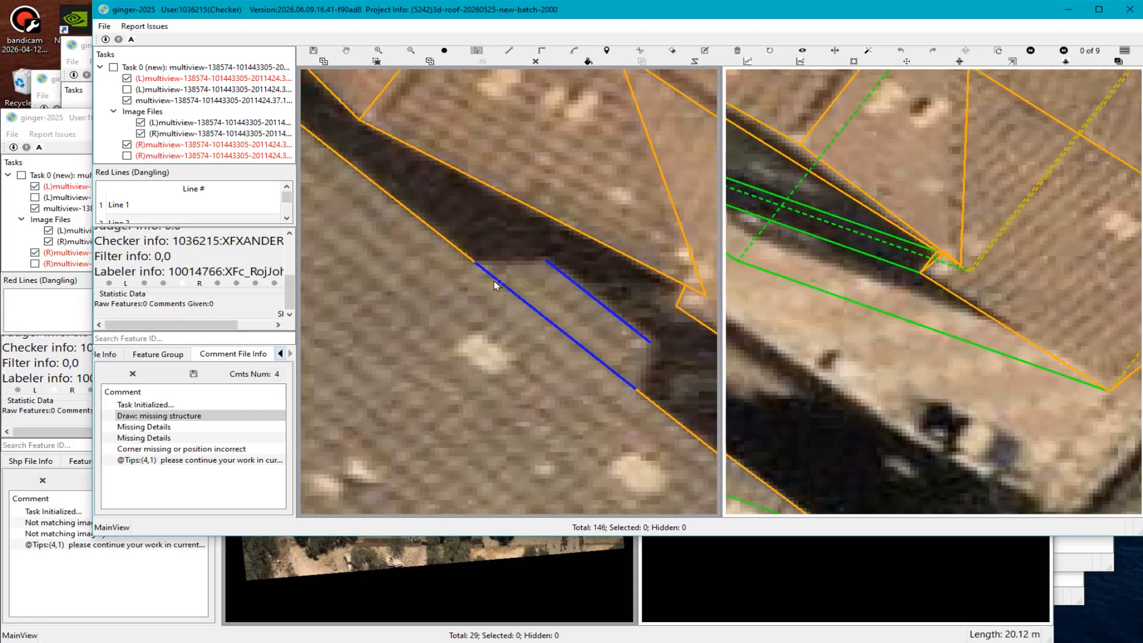
{"action": "left_click", "coordinate": [474, 261]}
{"action": "left_click", "coordinate": [546, 260]}
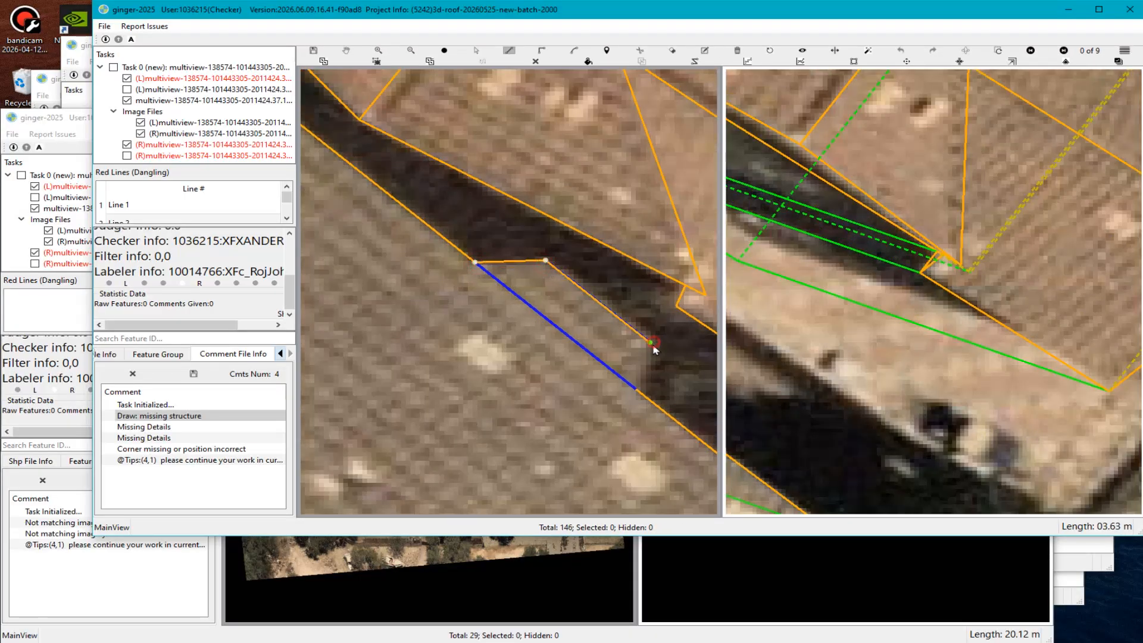
{"action": "left_click", "coordinate": [636, 389]}
{"action": "scroll", "coordinate": [566, 395], "scroll_direction": "down", "scroll_amount": 2}
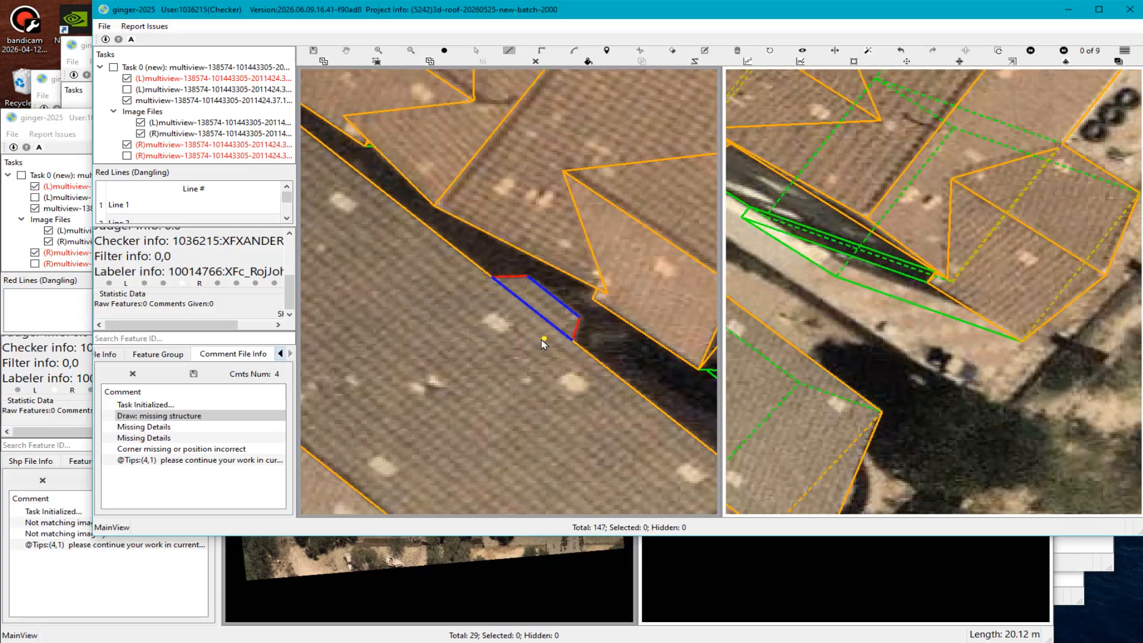
Examine the new bump outline in 3D from several angles against the lower house's eave and walls.
{"action": "scroll", "coordinate": [541, 338], "scroll_direction": "down", "scroll_amount": 3}
{"action": "key", "text": "Escape"}
{"action": "scroll", "coordinate": [539, 309], "scroll_direction": "up", "scroll_amount": 2}
{"action": "key", "text": "3"}
{"action": "mouse_move", "coordinate": [490, 295]}
{"action": "left_mouse_down"}
{"action": "mouse_move", "coordinate": [480, 252]}
{"action": "mouse_move", "coordinate": [488, 274]}
{"action": "left_mouse_up"}
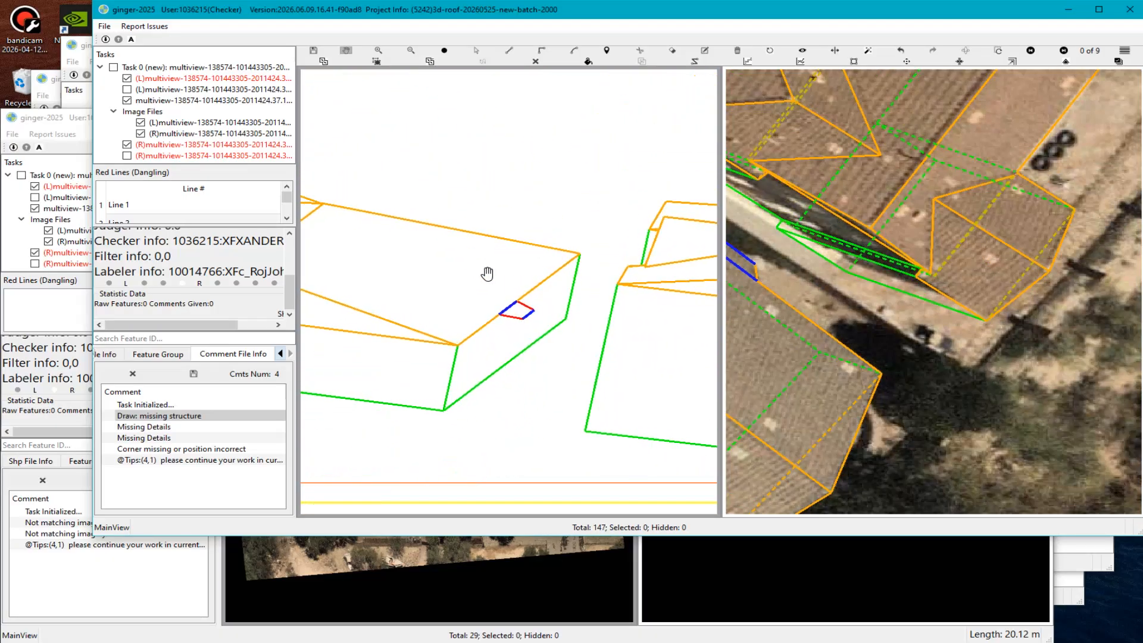
{"action": "scroll", "coordinate": [507, 296], "scroll_direction": "up", "scroll_amount": 3}
{"action": "key", "text": "s"}
{"action": "scroll", "coordinate": [512, 368], "scroll_direction": "down", "scroll_amount": 1}
{"action": "left_click", "coordinate": [470, 302]}
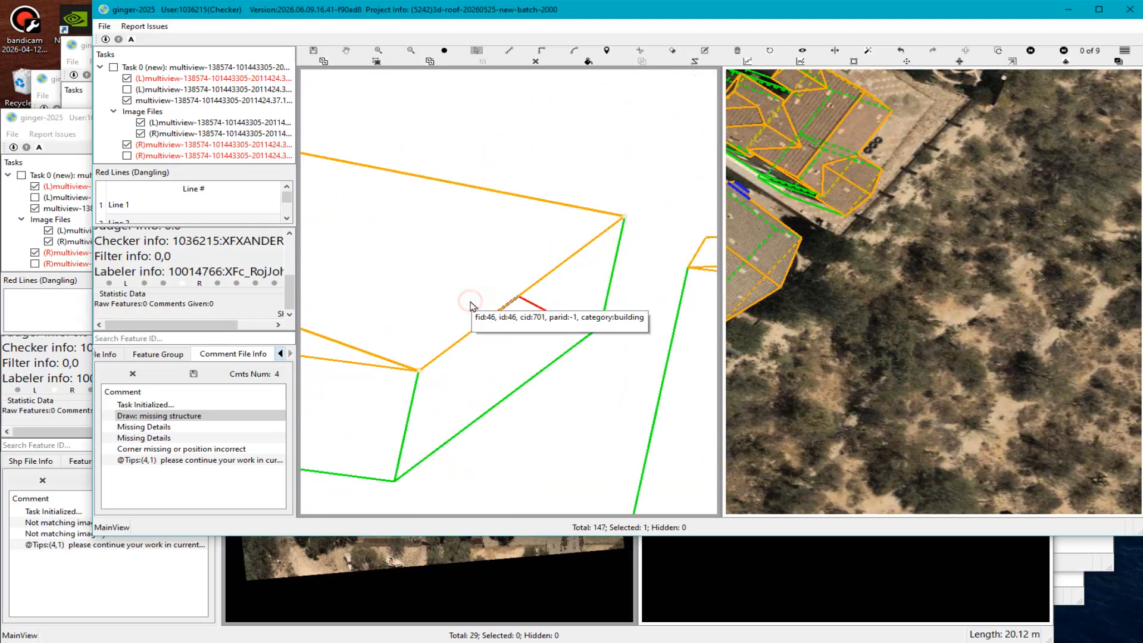
{"action": "scroll", "coordinate": [474, 306], "scroll_direction": "up", "scroll_amount": 3}
{"action": "key", "text": "Escape"}
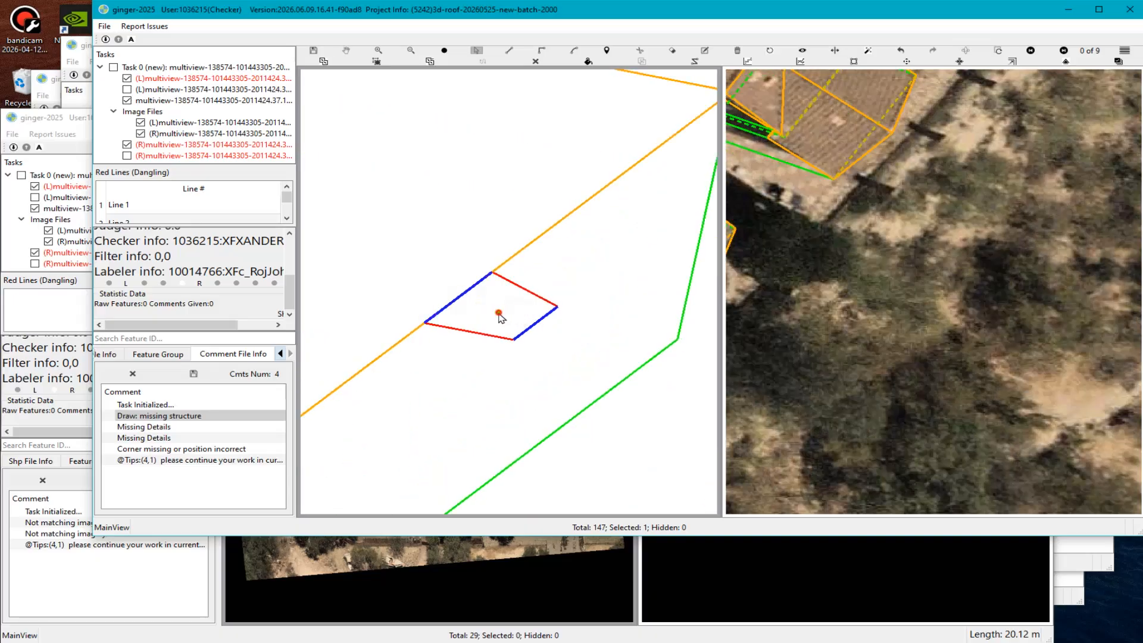
{"action": "scroll", "coordinate": [499, 318], "scroll_direction": "down", "scroll_amount": 1}
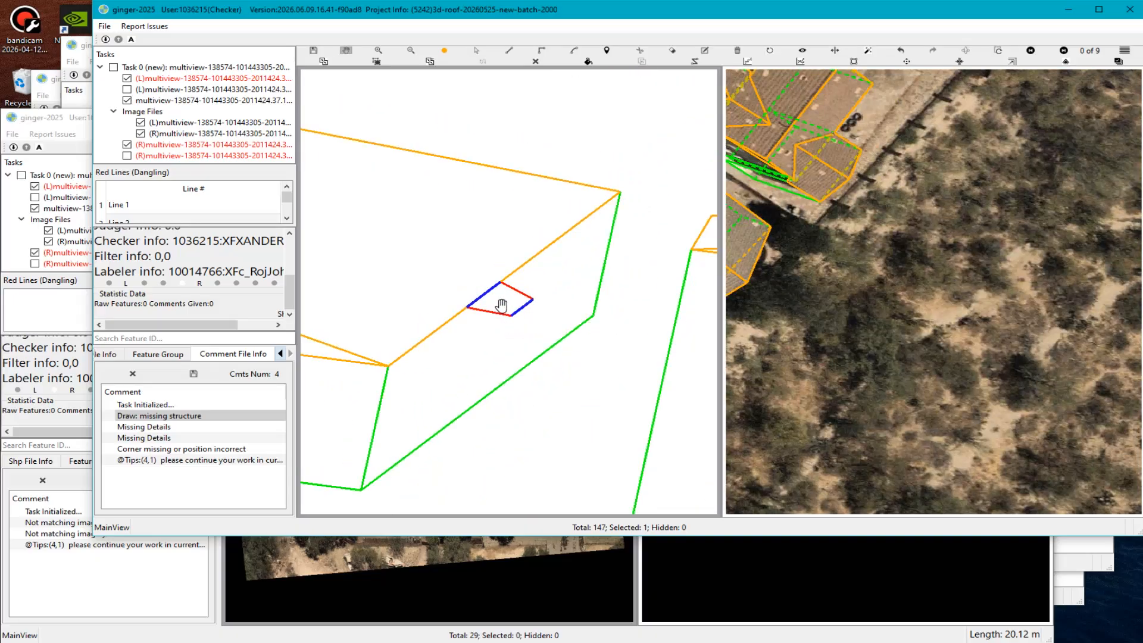
{"action": "scroll", "coordinate": [502, 305], "scroll_direction": "up", "scroll_amount": 4}
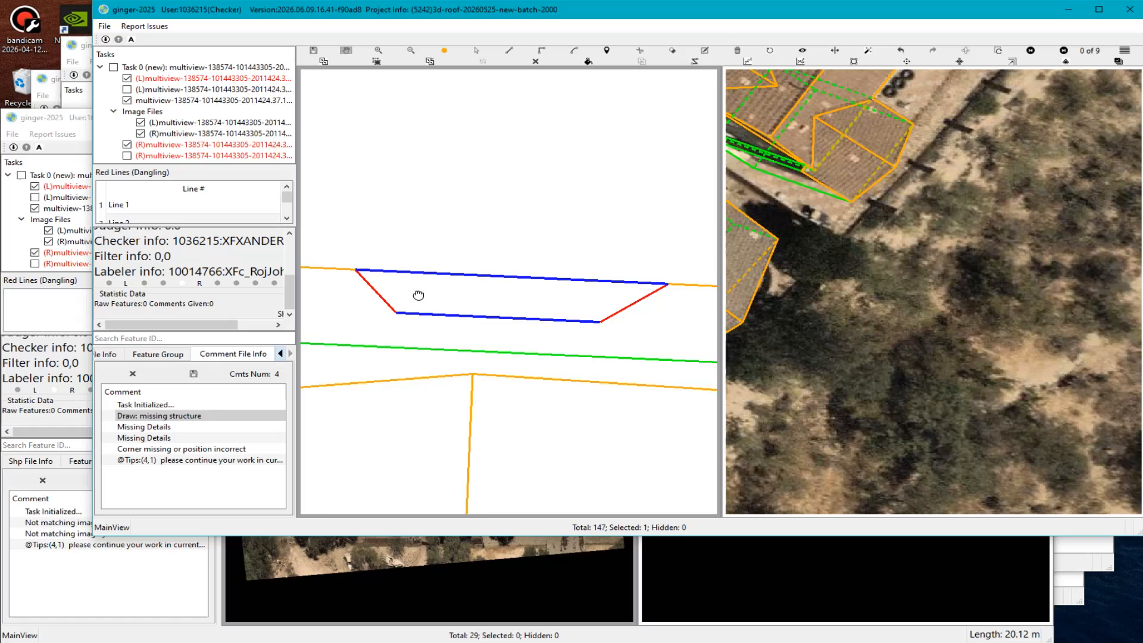
{"action": "left_click_drag", "start_coordinate": [418, 296], "coordinate": [453, 313]}
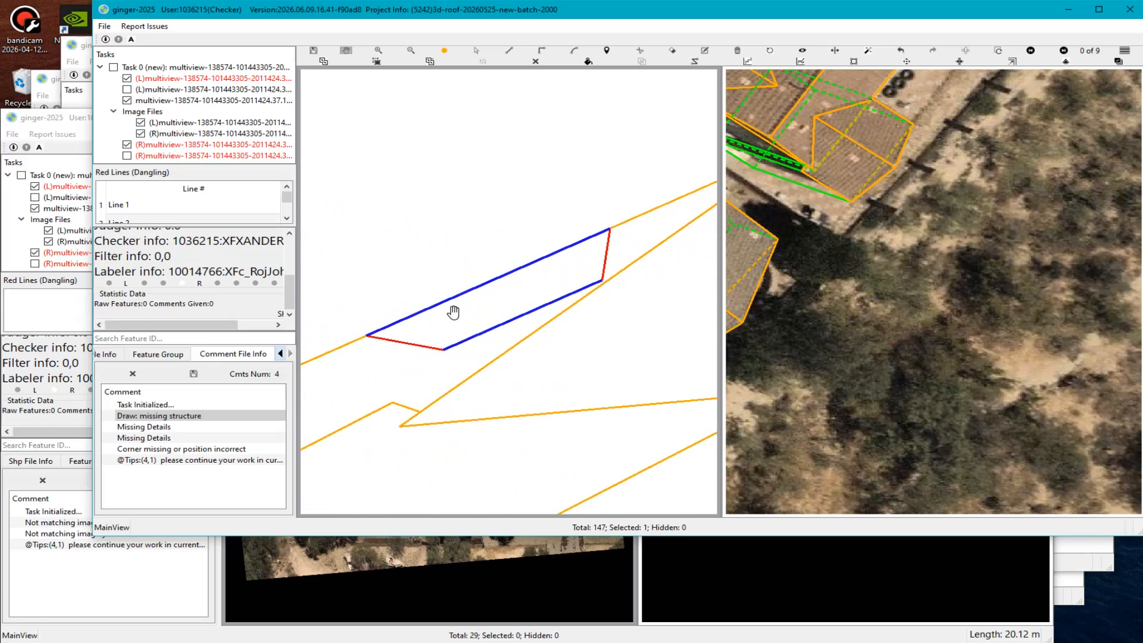
{"action": "key", "text": "Escape"}
Hide all outlines to inspect the bare roof bump, and show them again to compare the drawn shape.
{"action": "scroll", "coordinate": [536, 303], "scroll_direction": "down", "scroll_amount": 2}
{"action": "key", "text": "r"}
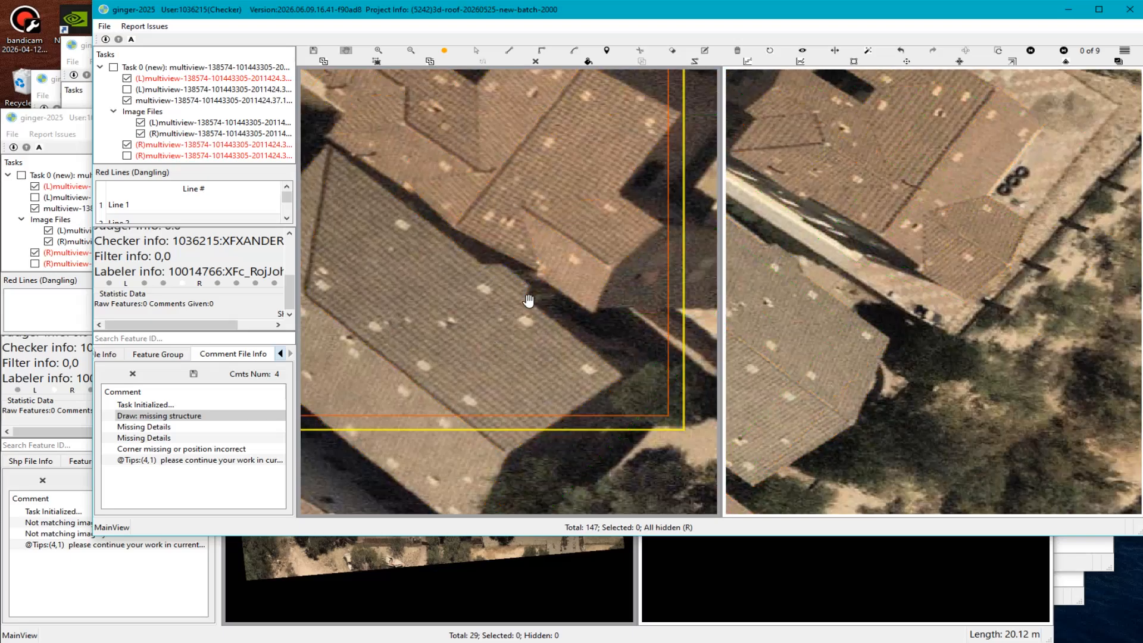
{"action": "scroll", "coordinate": [538, 307], "scroll_direction": "up", "scroll_amount": 6}
{"action": "key", "text": "r"}
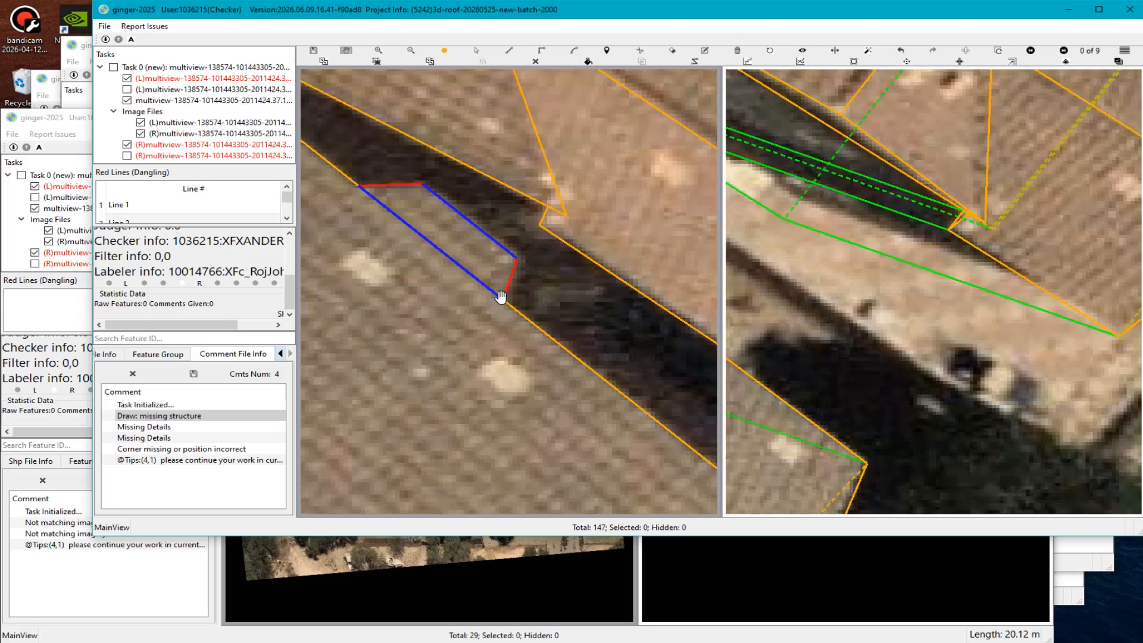
{"action": "scroll", "coordinate": [486, 291], "scroll_direction": "down", "scroll_amount": 2}
{"action": "scroll", "coordinate": [489, 286], "scroll_direction": "up", "scroll_amount": 1}
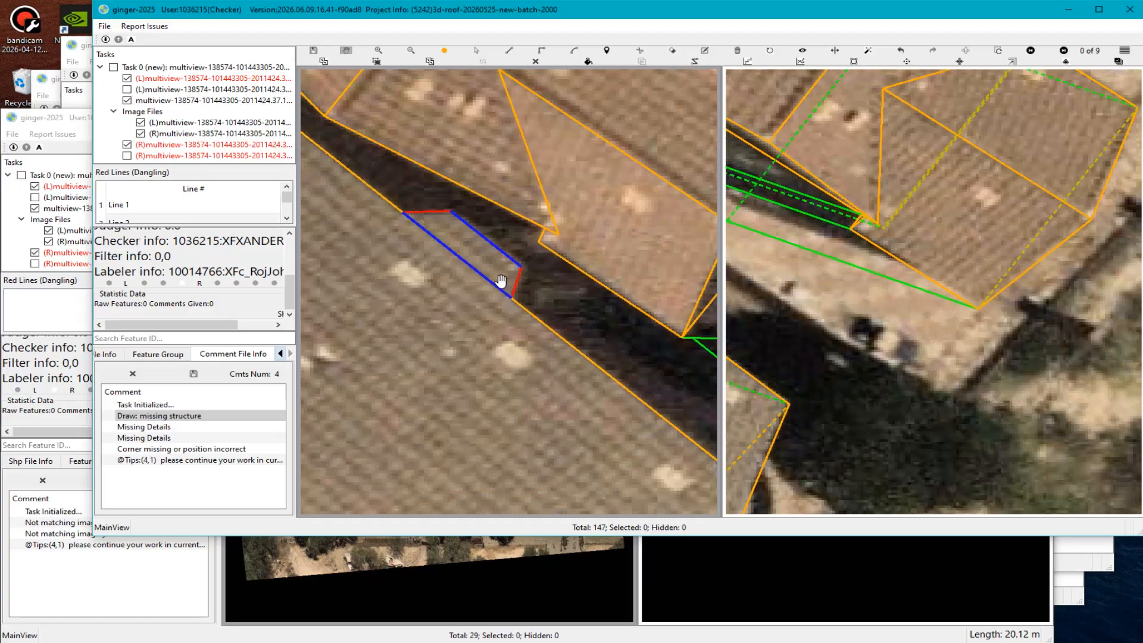
Check the bump outline's fit against the paired aerial images from 3 to 8 of 9.
{"action": "scroll", "coordinate": [492, 285], "scroll_direction": "down", "scroll_amount": 2}
{"action": "left_click_drag", "start_coordinate": [777, 262], "coordinate": [965, 338]}
{"action": "scroll", "coordinate": [738, 282], "scroll_direction": "up", "scroll_amount": 2}
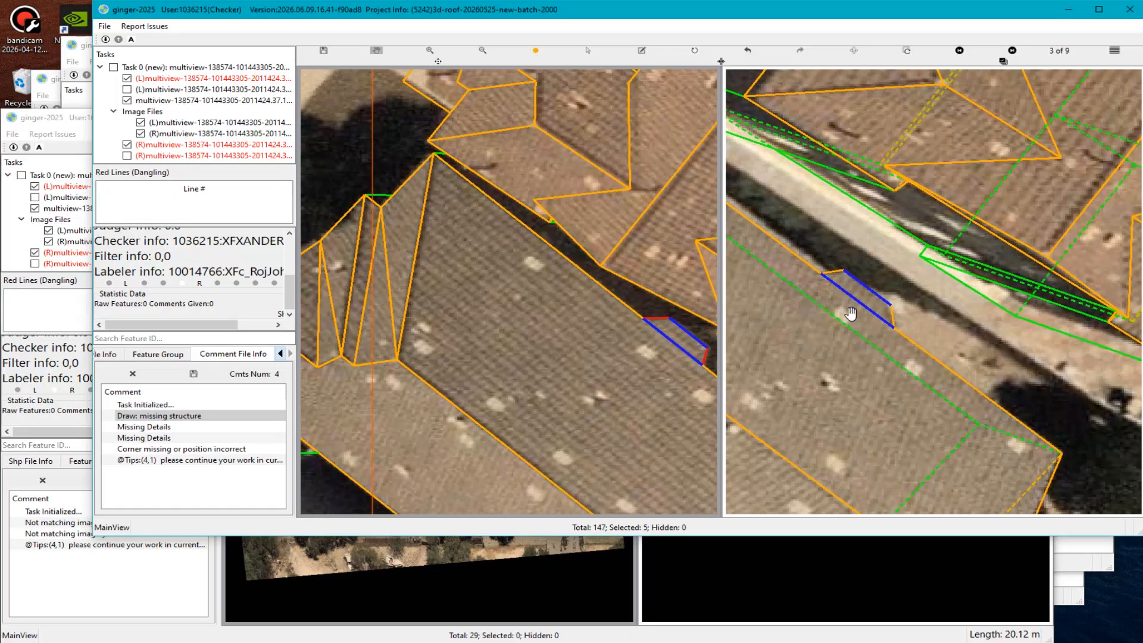
{"action": "key", "text": "Right"}
{"action": "key", "text": "Right"}
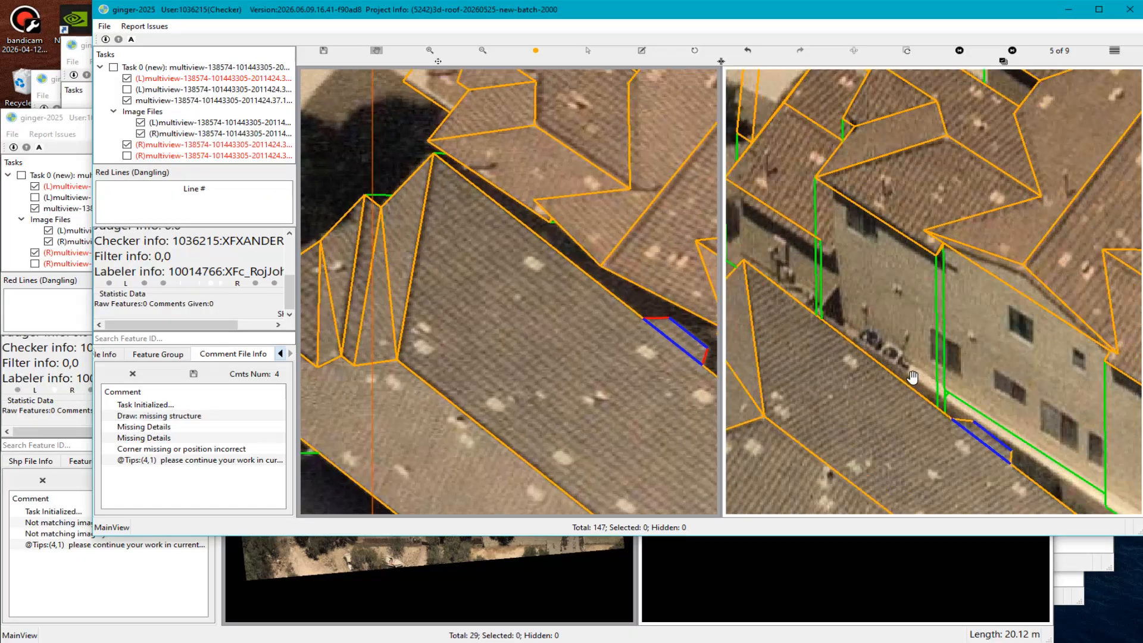
{"action": "key", "text": "Right"}
{"action": "key", "text": "Right"}
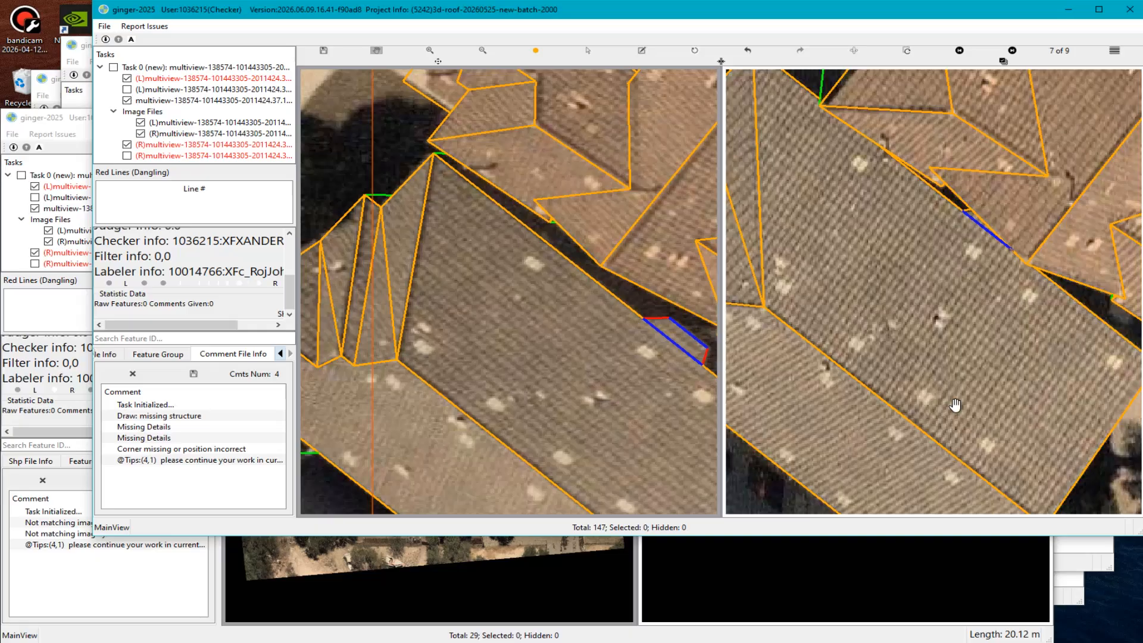
{"action": "key", "text": "Right"}
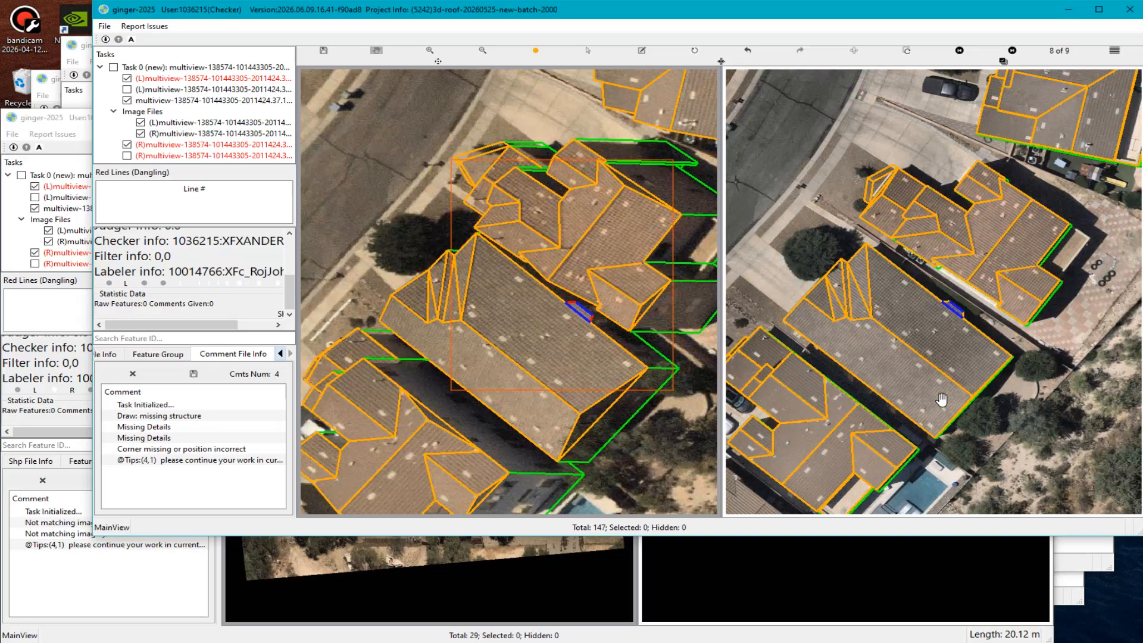
{"action": "scroll", "coordinate": [980, 307], "scroll_direction": "up", "scroll_amount": 5}
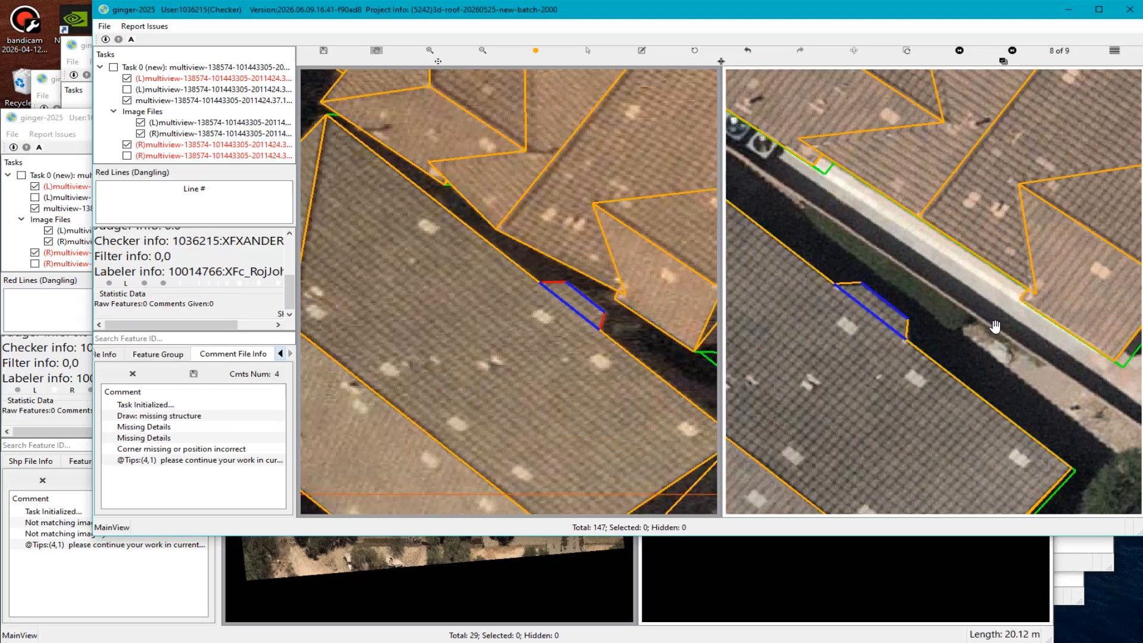
{"action": "scroll", "coordinate": [575, 314], "scroll_direction": "up", "scroll_amount": 2}
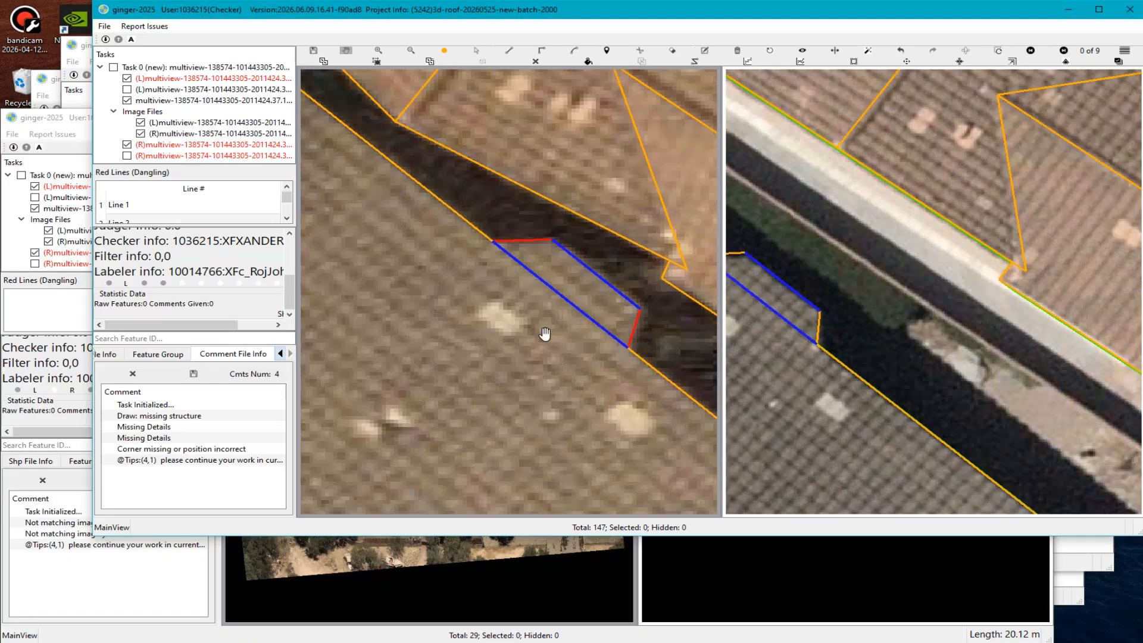
Inspect the bump outline's slope and outer corners in 3D relative to the roof eave.
{"action": "scroll", "coordinate": [545, 334], "scroll_direction": "down", "scroll_amount": 1}
{"action": "mouse_move", "coordinate": [523, 290]}
{"action": "middle_mouse_down"}
{"action": "mouse_move", "coordinate": [500, 281]}
{"action": "mouse_move", "coordinate": [523, 255]}
{"action": "mouse_move", "coordinate": [508, 237]}
{"action": "mouse_move", "coordinate": [512, 280]}
{"action": "middle_mouse_up"}
{"action": "scroll", "coordinate": [512, 280], "scroll_direction": "up", "scroll_amount": 2}
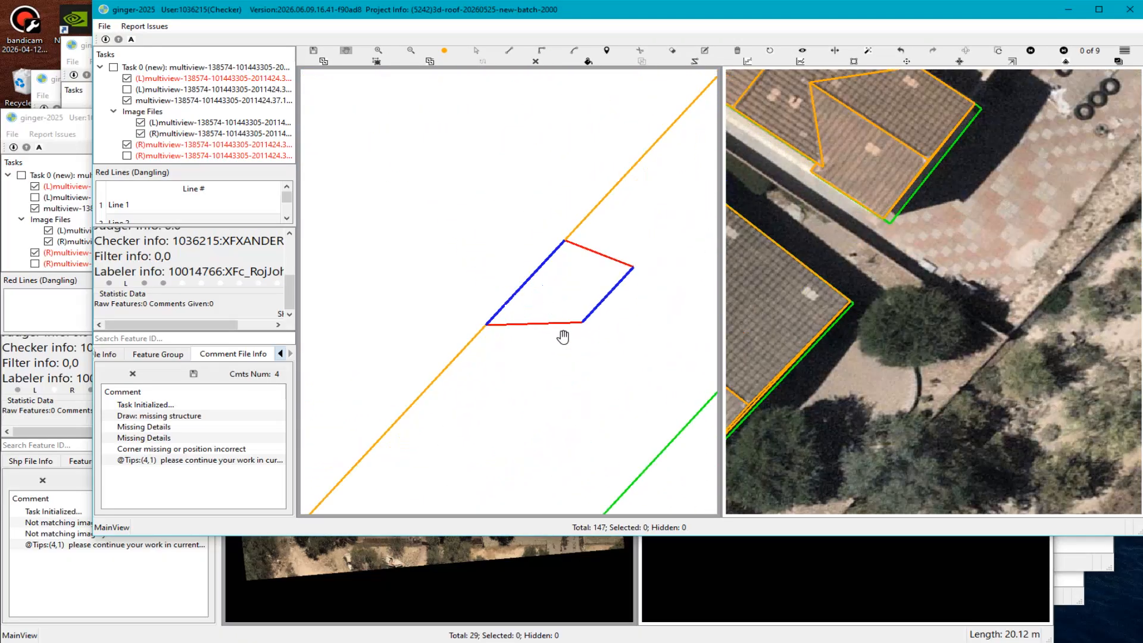
{"action": "scroll", "coordinate": [586, 349], "scroll_direction": "down", "scroll_amount": 2}
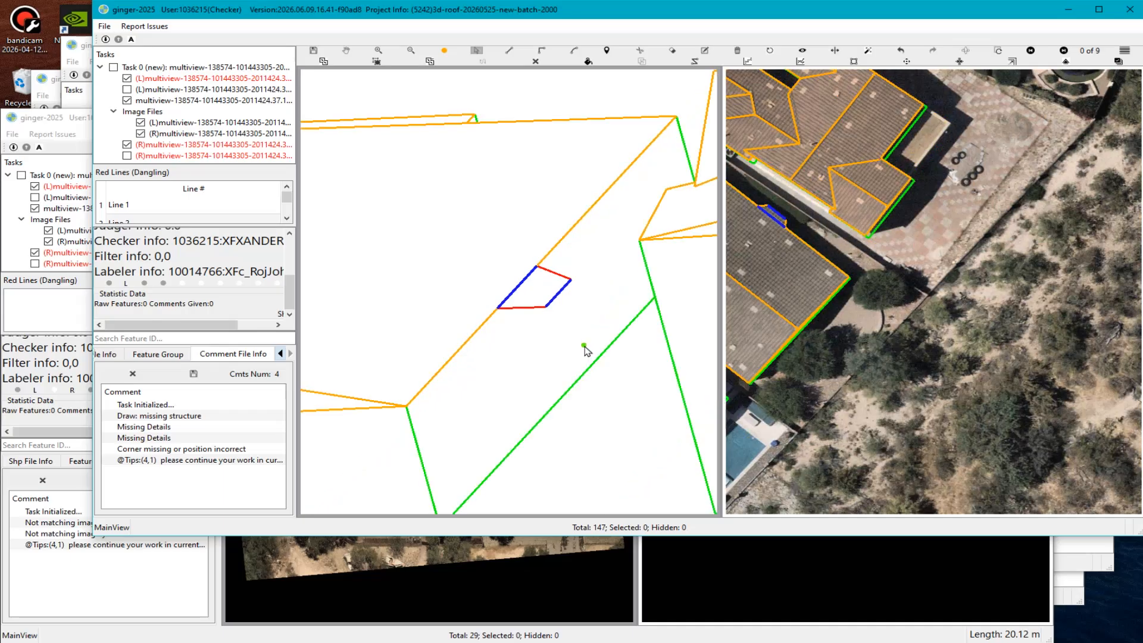
{"action": "scroll", "coordinate": [547, 314], "scroll_direction": "down", "scroll_amount": 5}
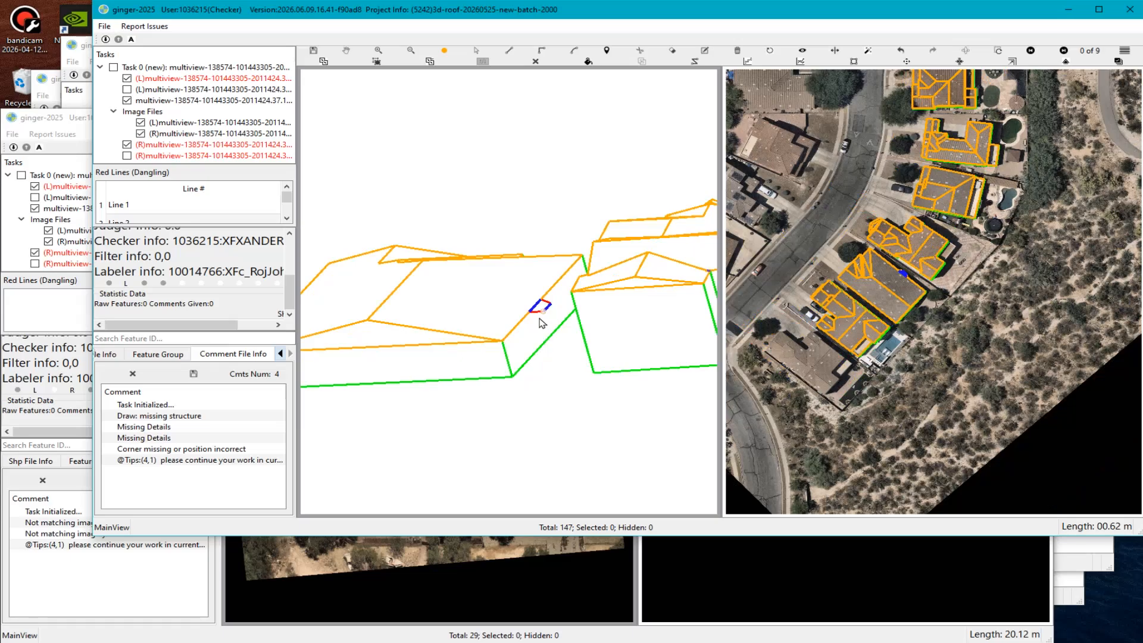
{"action": "scroll", "coordinate": [542, 321], "scroll_direction": "up", "scroll_amount": 6}
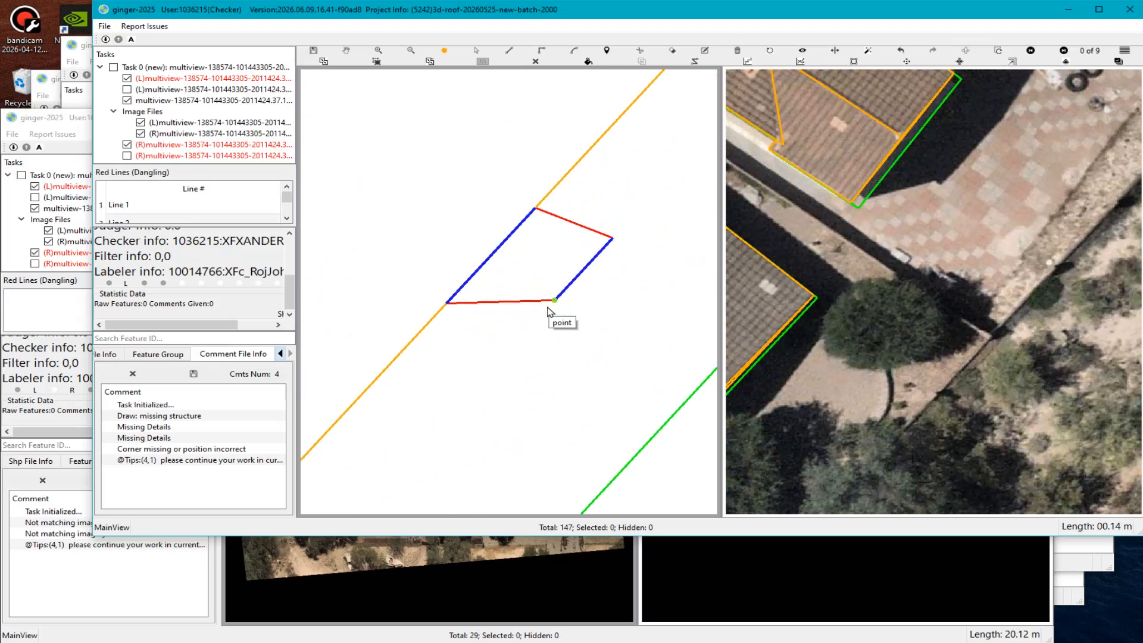
{"action": "scroll", "coordinate": [548, 312], "scroll_direction": "down", "scroll_amount": 4}
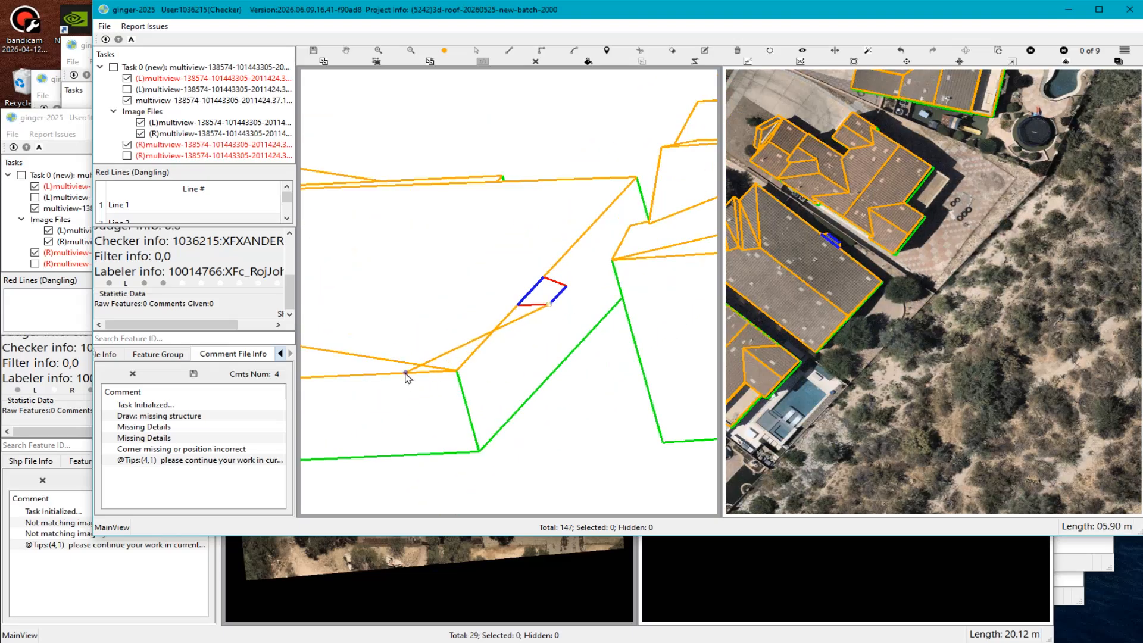
{"action": "left_click", "coordinate": [407, 379]}
{"action": "scroll", "coordinate": [545, 307], "scroll_direction": "up", "scroll_amount": 5}
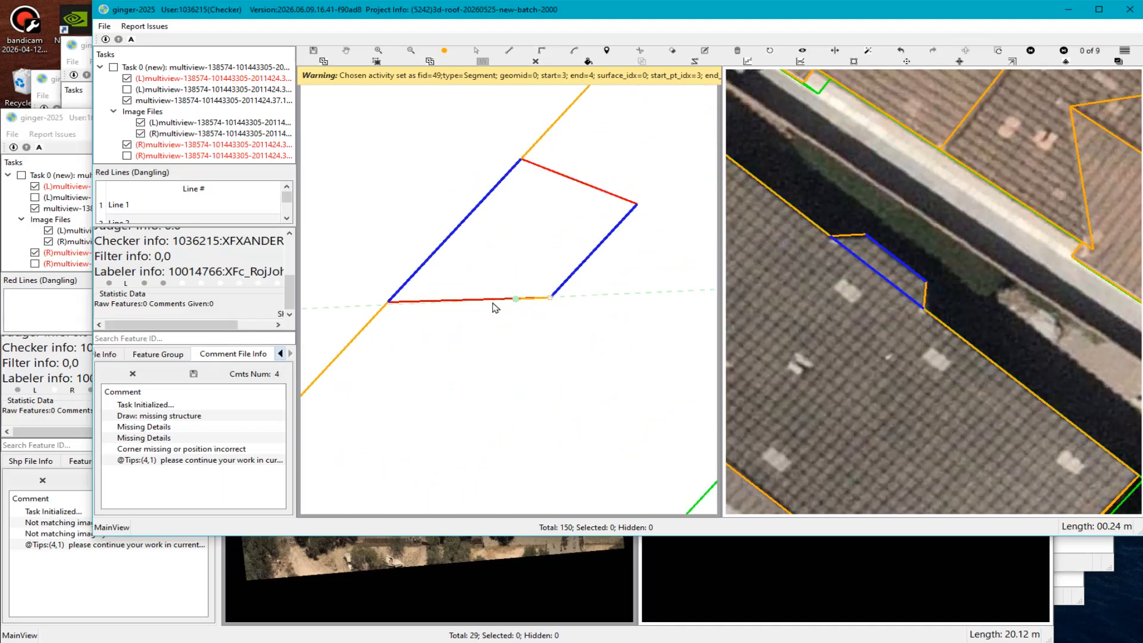
{"action": "scroll", "coordinate": [416, 314], "scroll_direction": "up", "scroll_amount": 2}
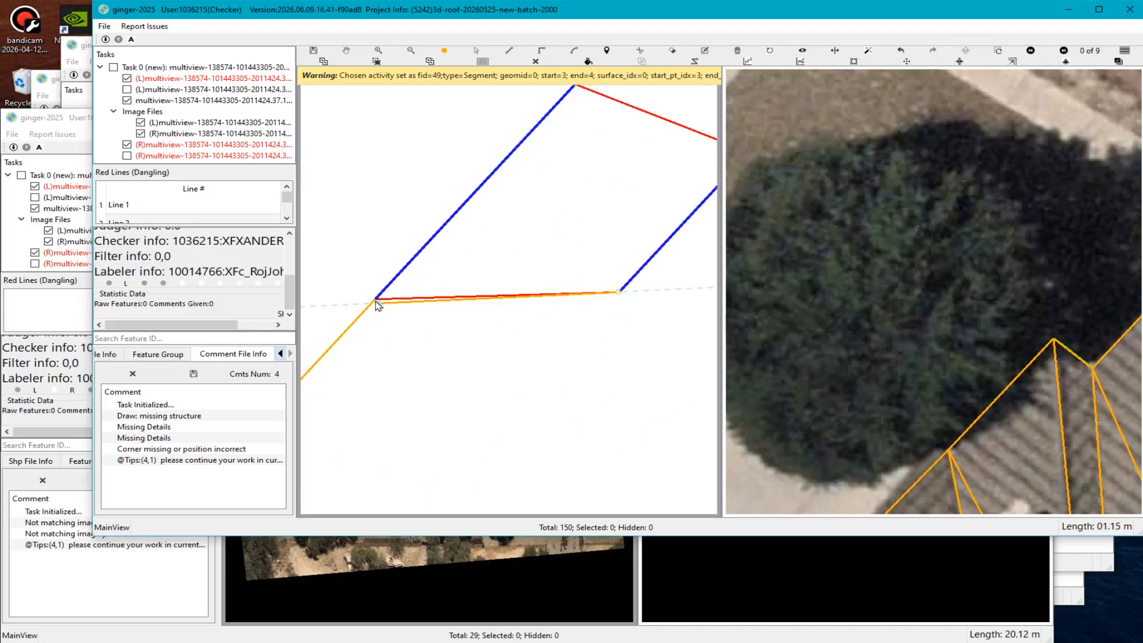
{"action": "scroll", "coordinate": [480, 319], "scroll_direction": "down", "scroll_amount": 6}
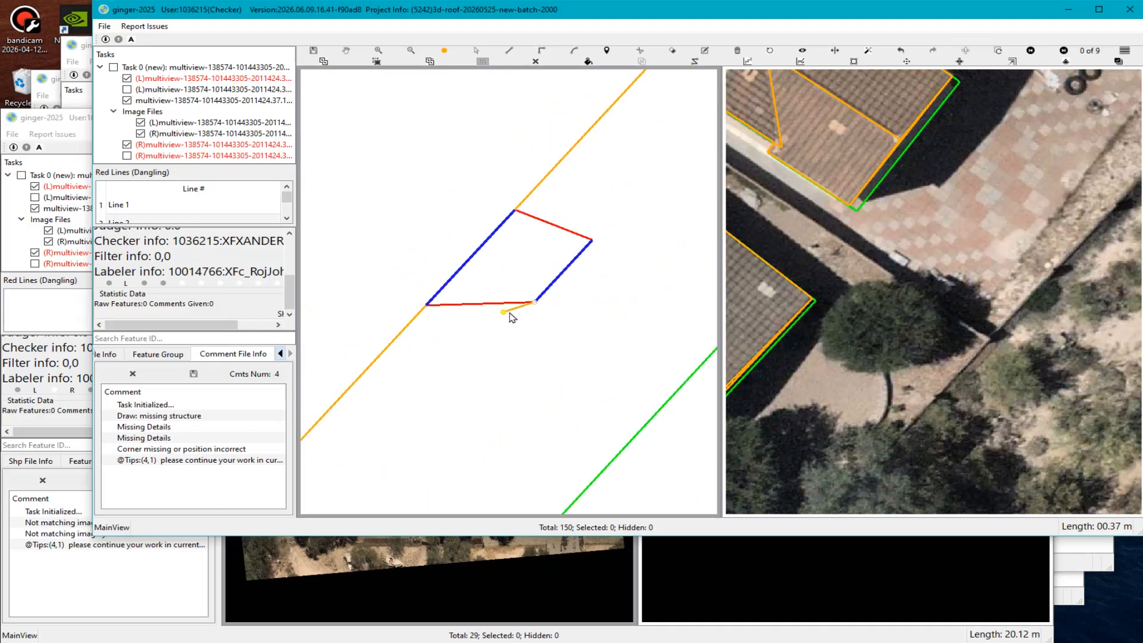
{"action": "mouse_move", "coordinate": [510, 286]}
{"action": "middle_mouse_down"}
{"action": "mouse_move", "coordinate": [523, 275]}
{"action": "mouse_move", "coordinate": [527, 299]}
{"action": "mouse_move", "coordinate": [518, 294]}
{"action": "middle_mouse_up"}
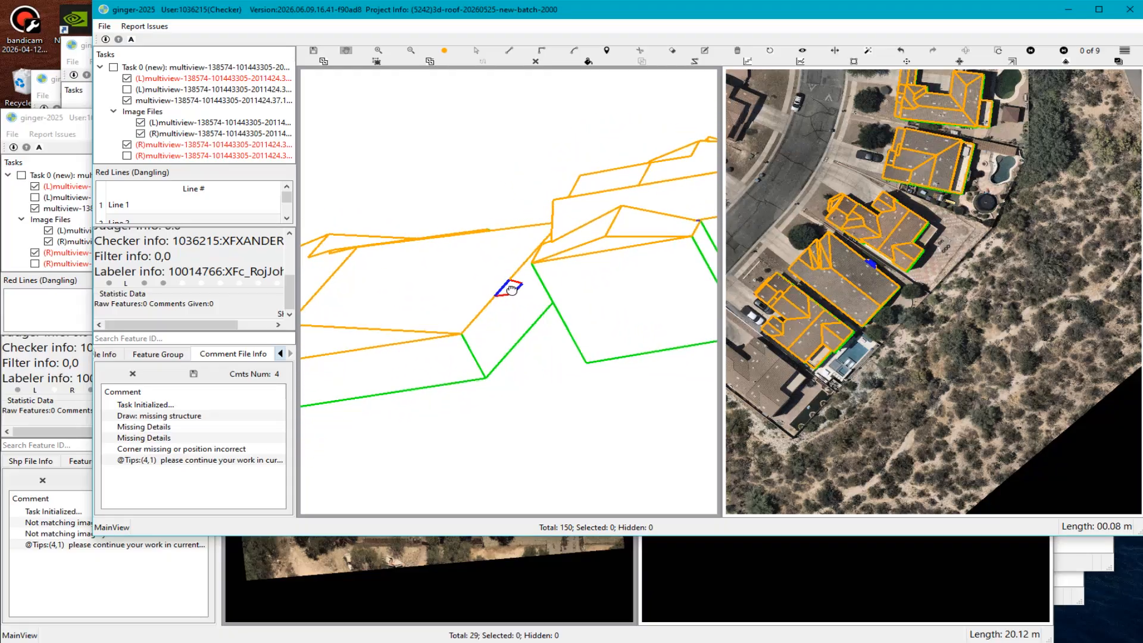
With hidden edges shown, draw from the bump's near outer corner parallel to the house's end-wall base, then parallel to the bump's eave edge.
{"action": "scroll", "coordinate": [512, 317], "scroll_direction": "up", "scroll_amount": 5}
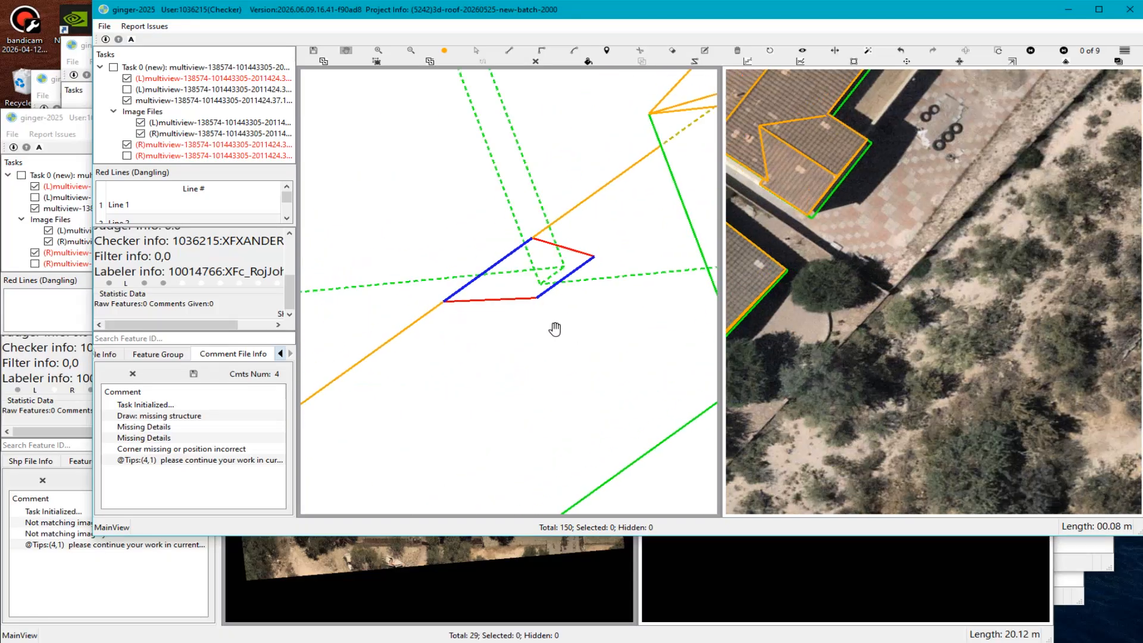
{"action": "key", "text": "c"}
{"action": "scroll", "coordinate": [540, 304], "scroll_direction": "down", "scroll_amount": 5}
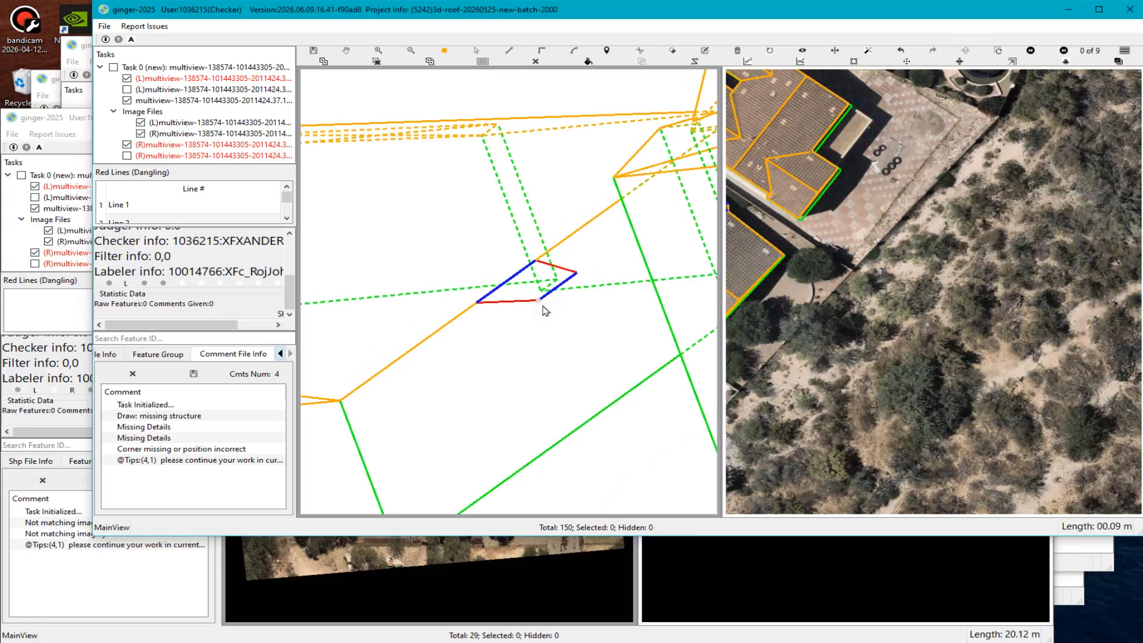
{"action": "left_click", "coordinate": [539, 303]}
{"action": "key", "text": "p"}
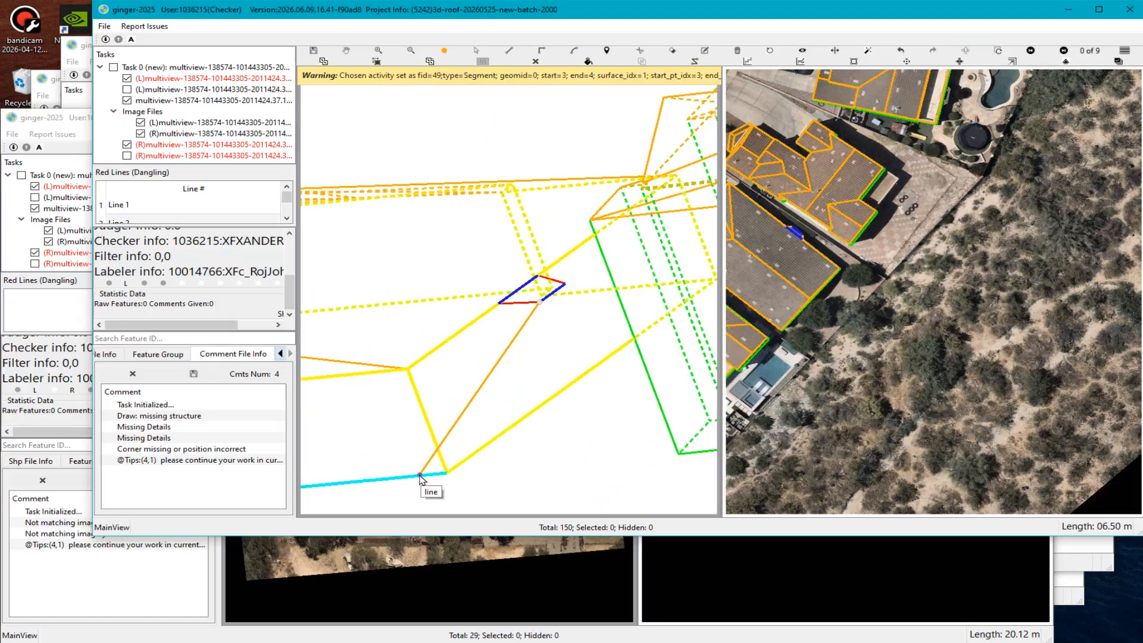
{"action": "scroll", "coordinate": [514, 304], "scroll_direction": "up", "scroll_amount": 5}
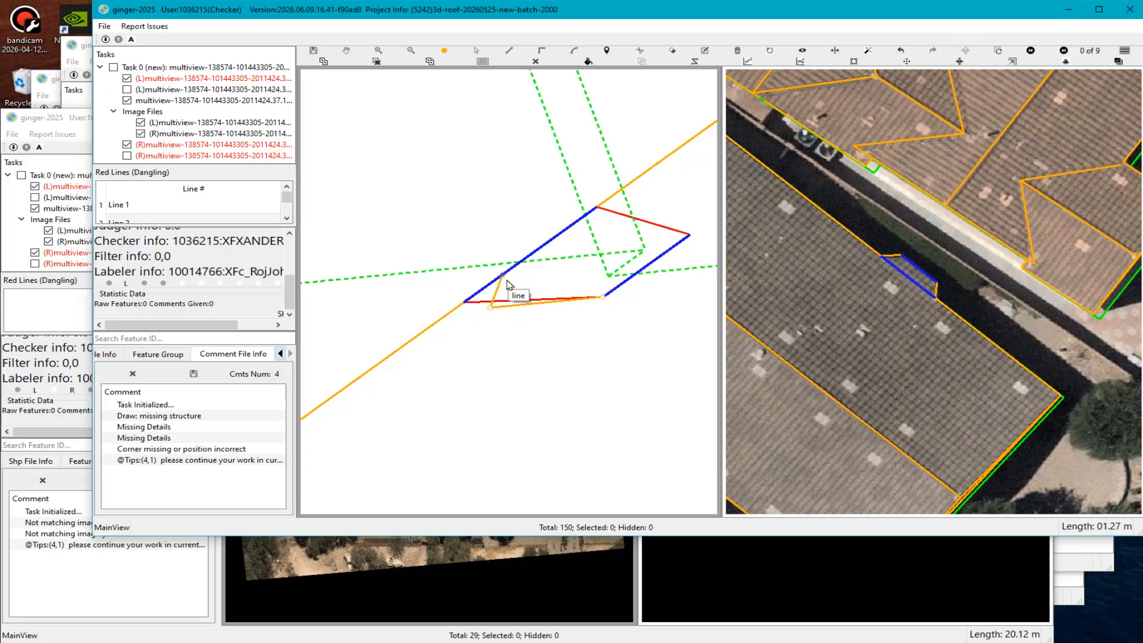
{"action": "key", "text": "p"}
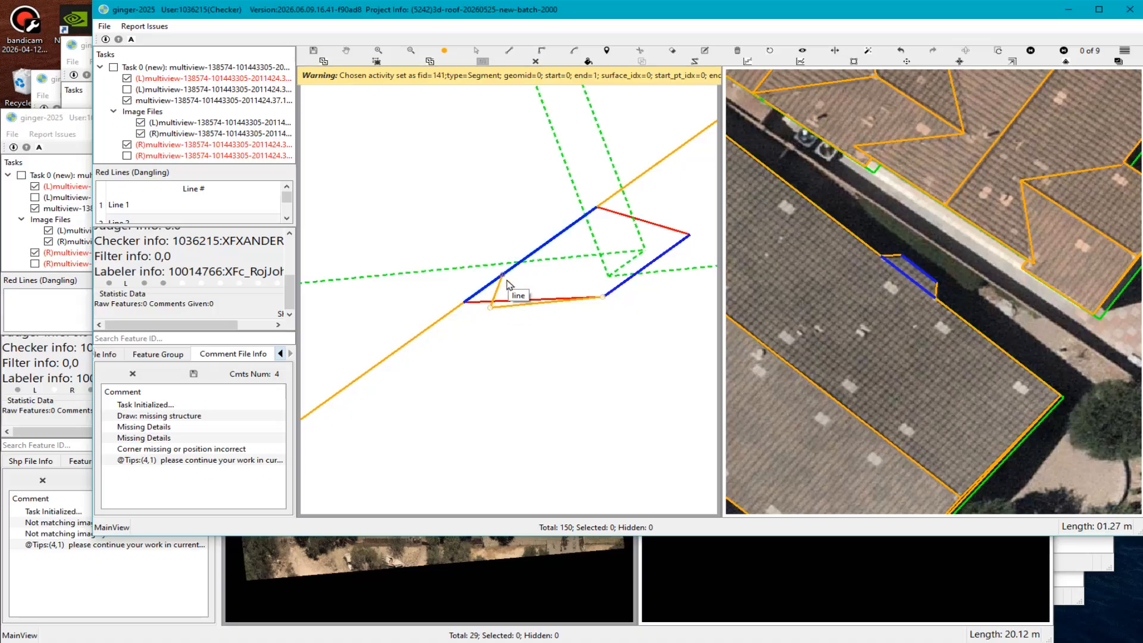
{"action": "left_click", "coordinate": [649, 195]}
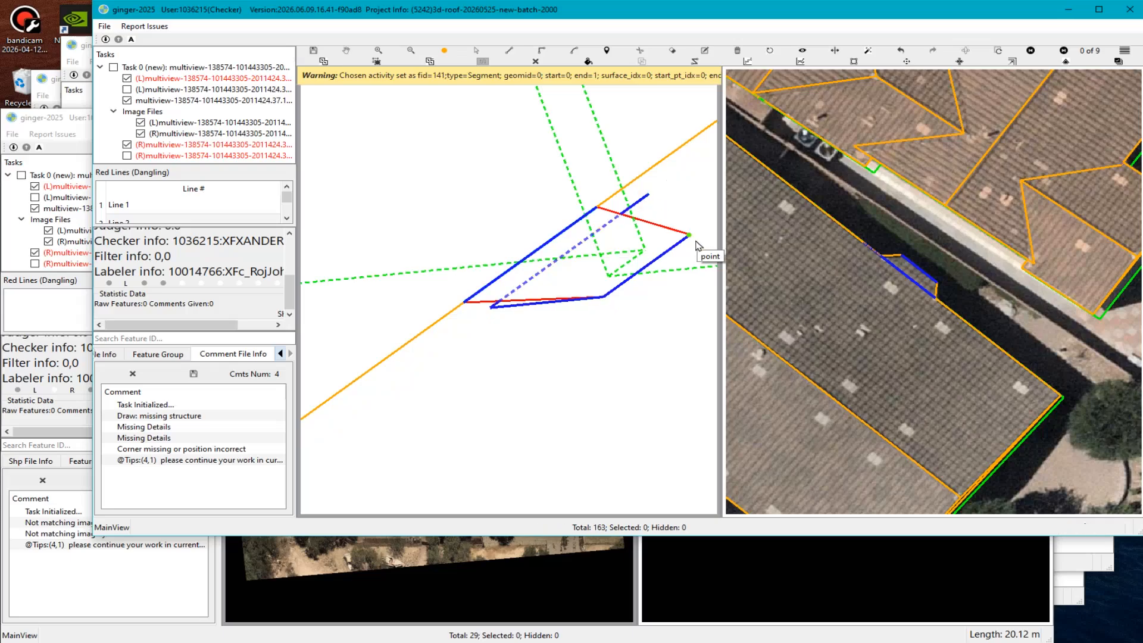
Draw a line from the bump's far outer corner parallel to the end-wall base, ending on the new inner line.
{"action": "left_click", "coordinate": [695, 240]}
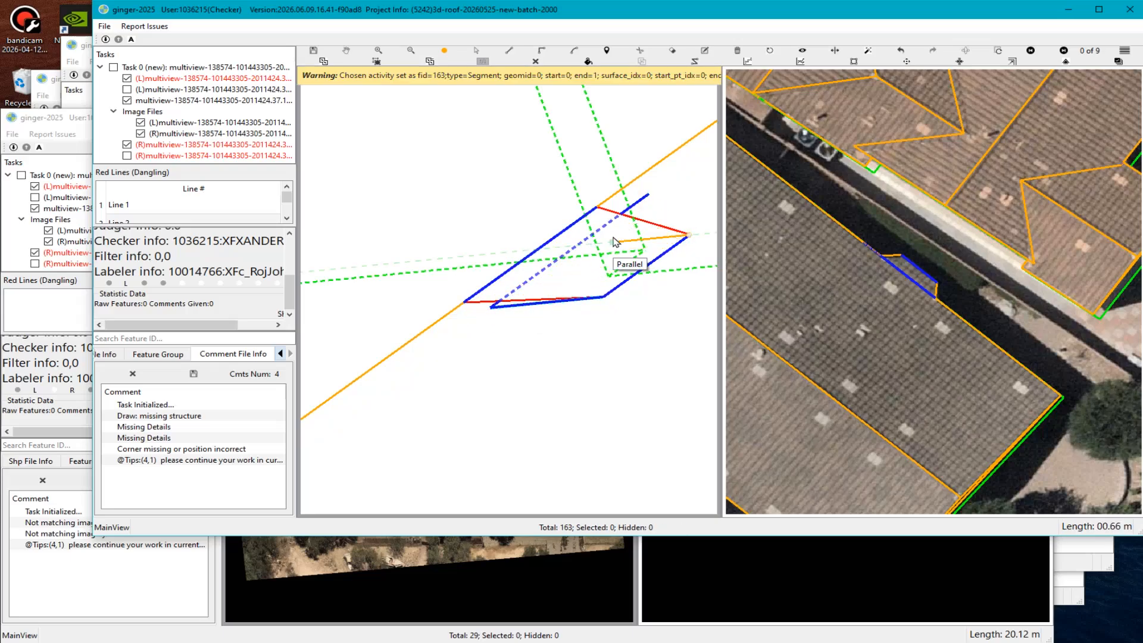
{"action": "scroll", "coordinate": [506, 318], "scroll_direction": "up", "scroll_amount": 2}
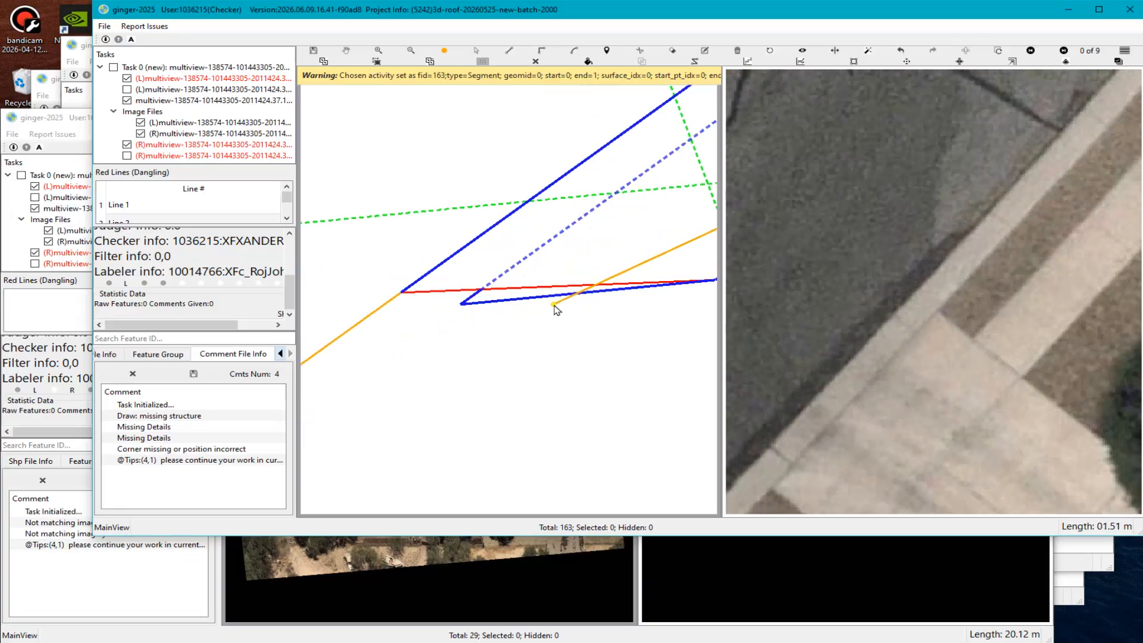
{"action": "scroll", "coordinate": [592, 288], "scroll_direction": "down", "scroll_amount": 5}
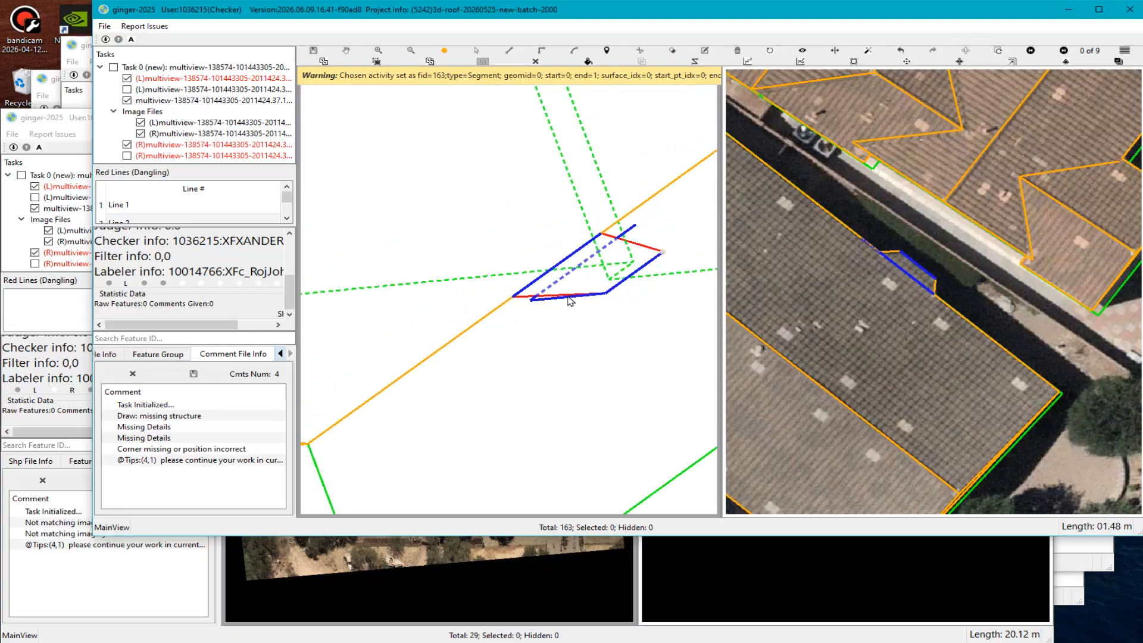
{"action": "scroll", "coordinate": [642, 256], "scroll_direction": "up", "scroll_amount": 3}
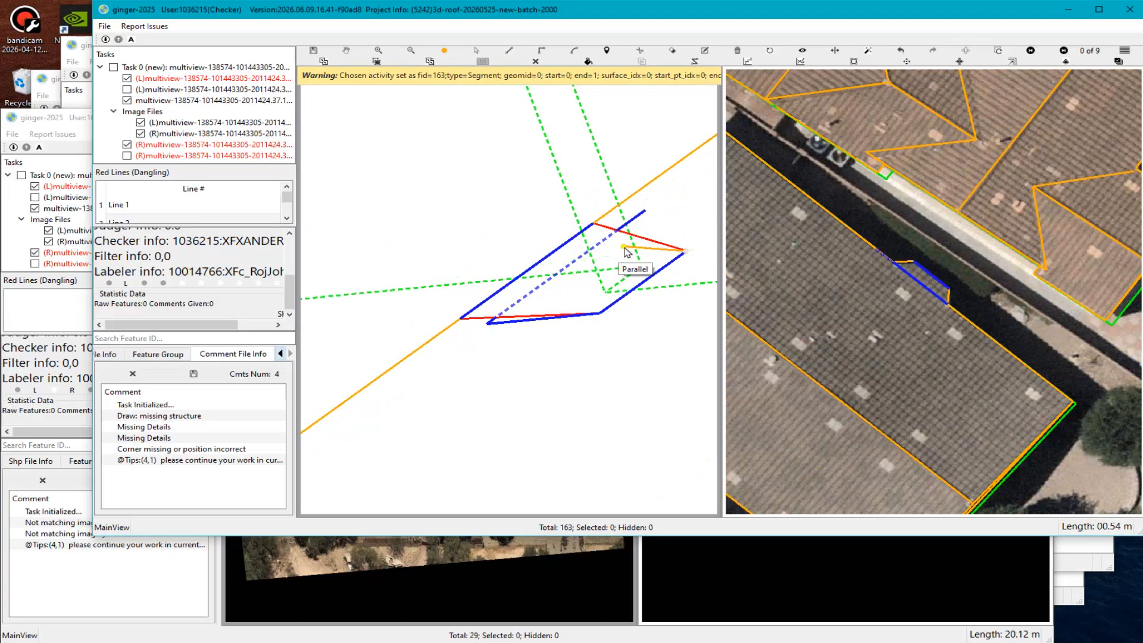
{"action": "scroll", "coordinate": [625, 251], "scroll_direction": "down", "scroll_amount": 4}
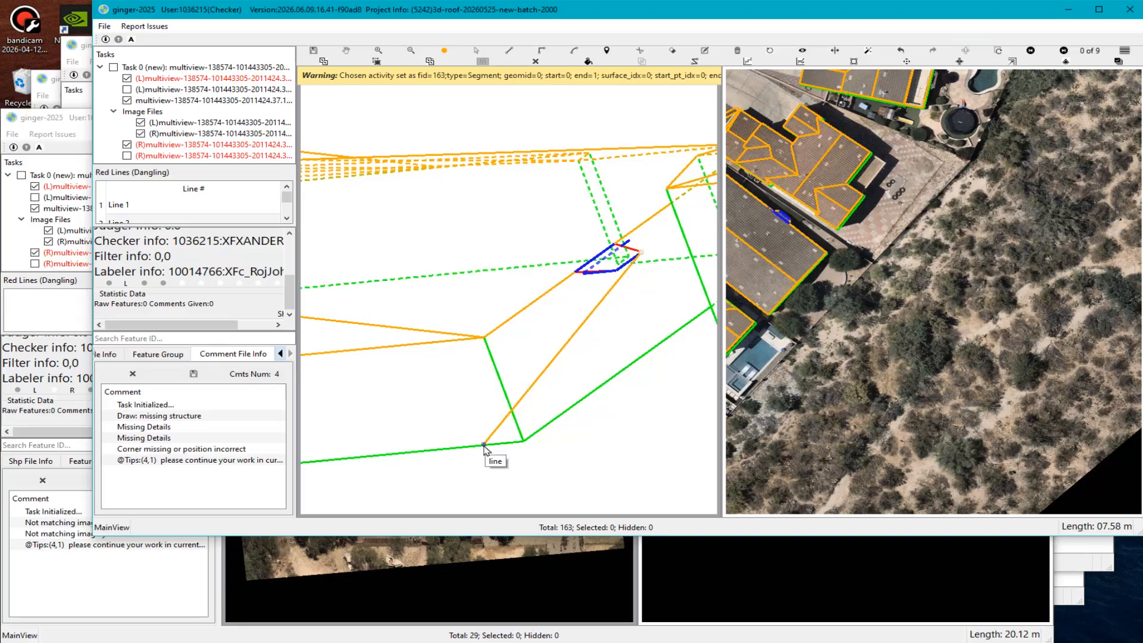
{"action": "scroll", "coordinate": [623, 237], "scroll_direction": "up", "scroll_amount": 5}
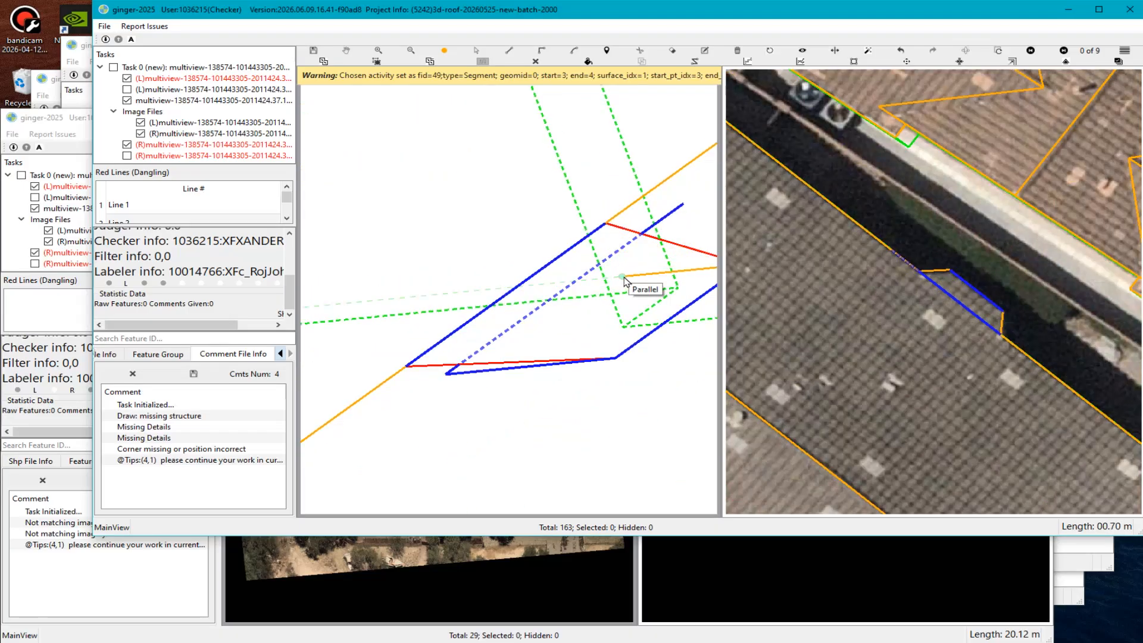
{"action": "left_click", "coordinate": [575, 286]}
Check the bump's new inner lines in 3D and against the aerial image.
{"action": "scroll", "coordinate": [589, 310], "scroll_direction": "down", "scroll_amount": 3}
{"action": "middle_click_drag", "start_coordinate": [594, 314], "coordinate": [536, 324]}
{"action": "scroll", "coordinate": [564, 306], "scroll_direction": "down", "scroll_amount": 3}
{"action": "middle_click_drag", "start_coordinate": [612, 281], "coordinate": [519, 338]}
{"action": "scroll", "coordinate": [611, 244], "scroll_direction": "up", "scroll_amount": 2}
{"action": "scroll", "coordinate": [587, 316], "scroll_direction": "down", "scroll_amount": 5}
{"action": "scroll", "coordinate": [520, 338], "scroll_direction": "up", "scroll_amount": 10}
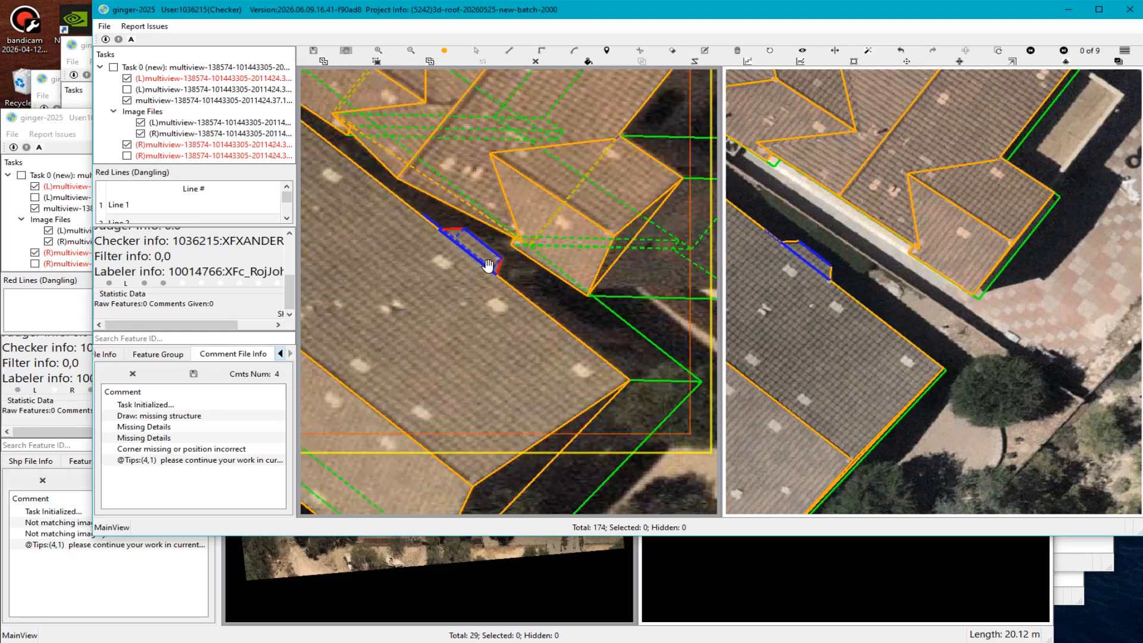
{"action": "scroll", "coordinate": [481, 256], "scroll_direction": "up", "scroll_amount": 4}
{"action": "scroll", "coordinate": [516, 252], "scroll_direction": "down", "scroll_amount": 3}
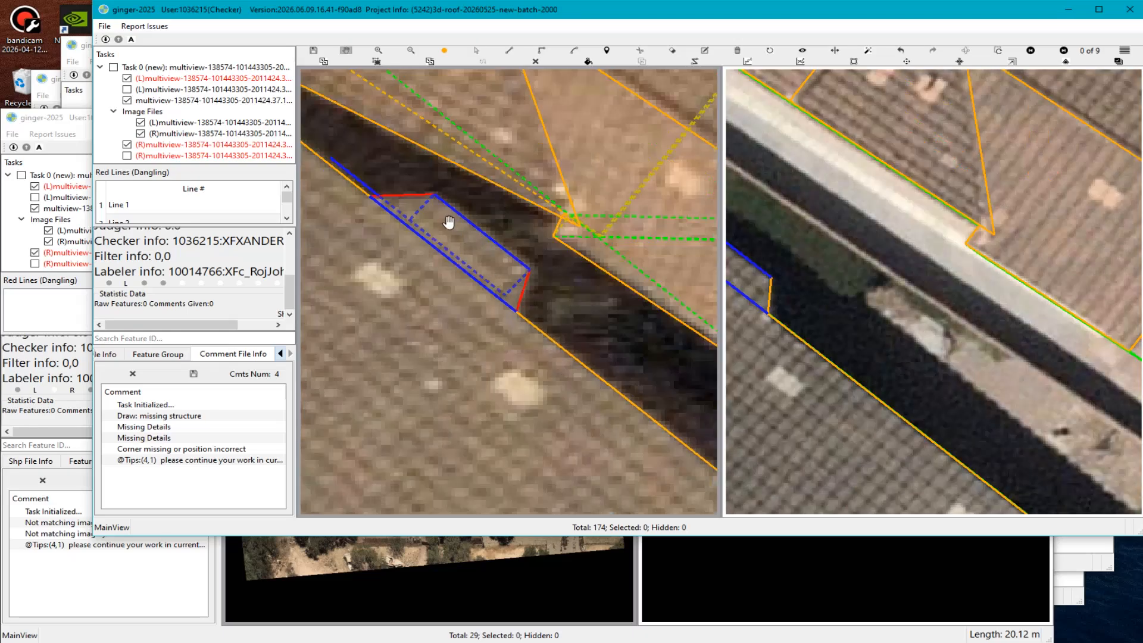
Trace the bump's upper end face from its outer corner through the inner corner to the eave corner.
{"action": "left_click_drag", "start_coordinate": [404, 207], "coordinate": [426, 231]}
{"action": "scroll", "coordinate": [426, 231], "scroll_direction": "up", "scroll_amount": 3}
{"action": "left_click", "coordinate": [505, 211]}
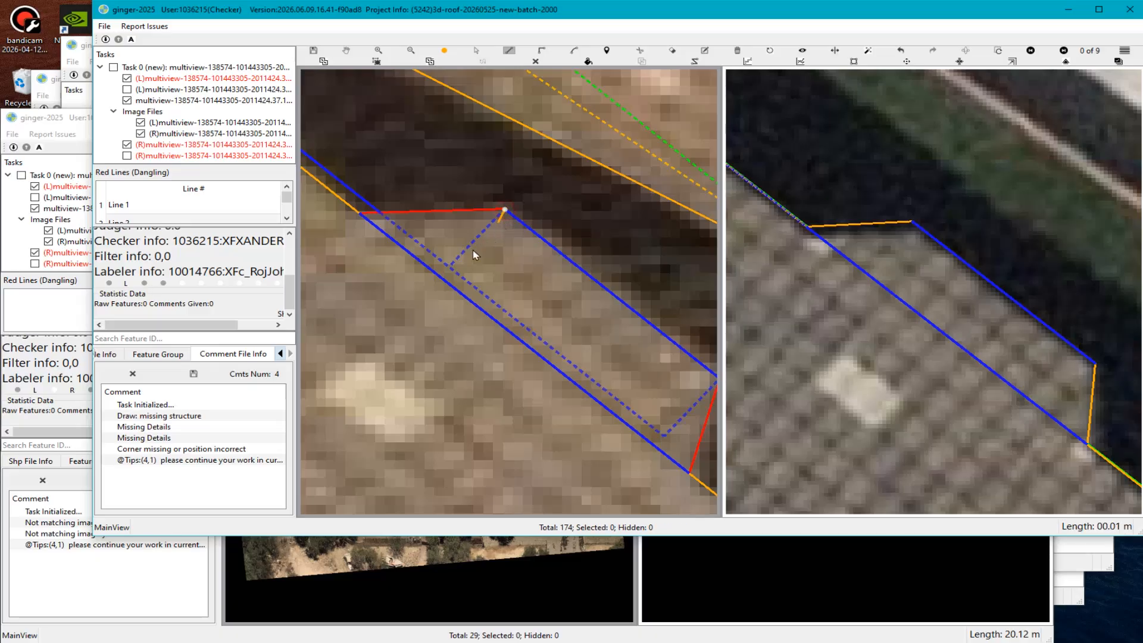
{"action": "left_click", "coordinate": [443, 268]}
{"action": "double_click", "coordinate": [361, 214]}
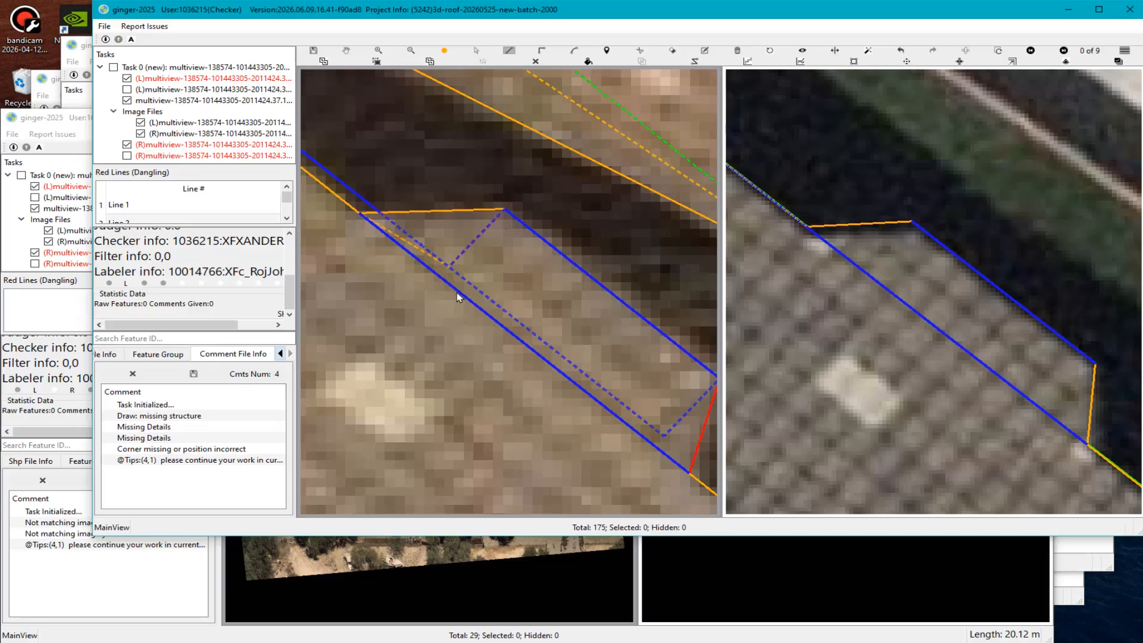
Trace the bump's opposite end face from its outer corner through the inner corner to the eave corner.
{"action": "scroll", "coordinate": [649, 338], "scroll_direction": "down", "scroll_amount": 3}
{"action": "left_click_drag", "start_coordinate": [649, 338], "coordinate": [540, 275]}
{"action": "scroll", "coordinate": [552, 291], "scroll_direction": "up", "scroll_amount": 3}
{"action": "left_click", "coordinate": [550, 245]}
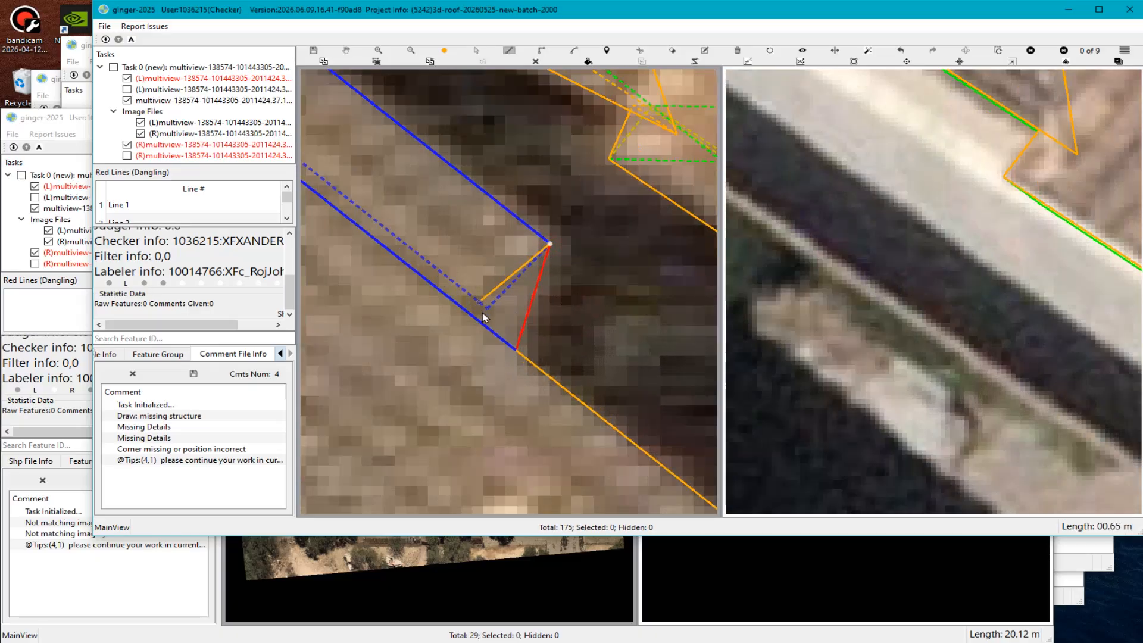
{"action": "left_click", "coordinate": [488, 308]}
{"action": "double_click", "coordinate": [517, 350]}
Trace the bump's long underside from one outer corner through both inner corners to the other outer corner.
{"action": "scroll", "coordinate": [507, 279], "scroll_direction": "down", "scroll_amount": 2}
{"action": "middle_click_drag", "start_coordinate": [506, 276], "coordinate": [581, 350]}
{"action": "scroll", "coordinate": [581, 349], "scroll_direction": "up", "scroll_amount": 2}
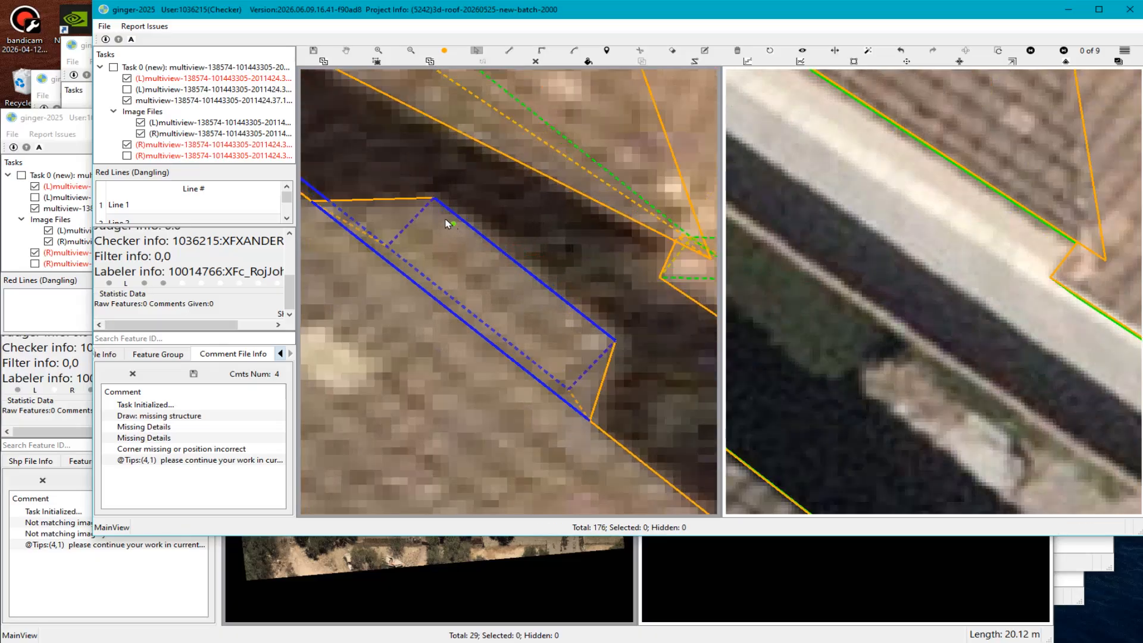
{"action": "key", "text": "l"}
{"action": "left_click", "coordinate": [434, 198]}
{"action": "left_click", "coordinate": [387, 247]}
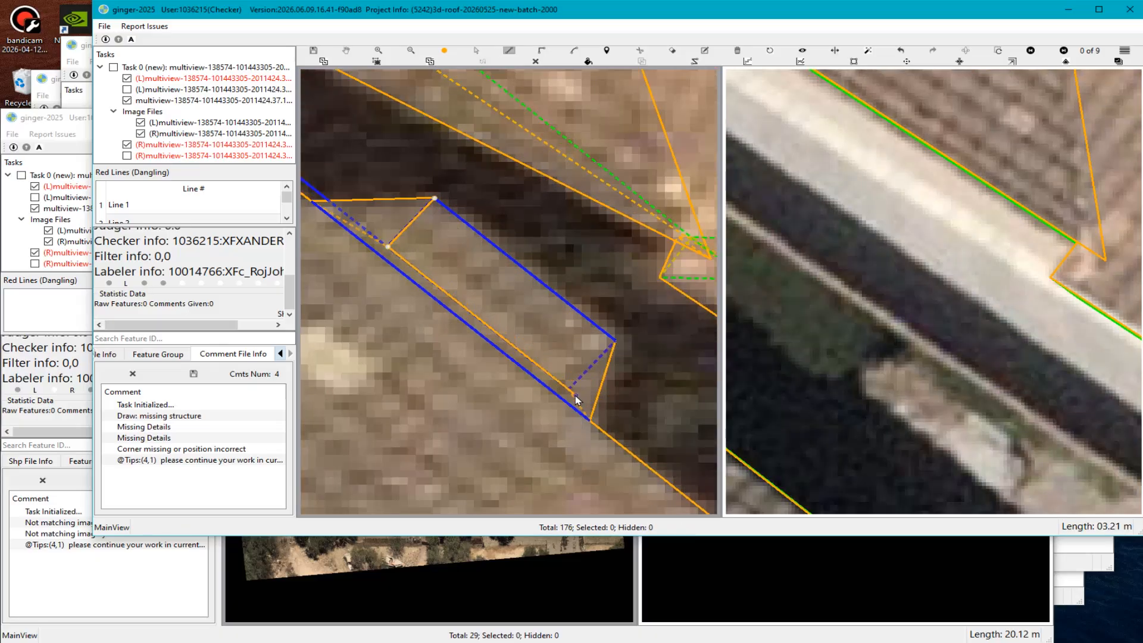
{"action": "double_click", "coordinate": [616, 343]}
Inspect the completed bump in 3D from several angles and select its roof outline.
{"action": "scroll", "coordinate": [566, 346], "scroll_direction": "down", "scroll_amount": 3}
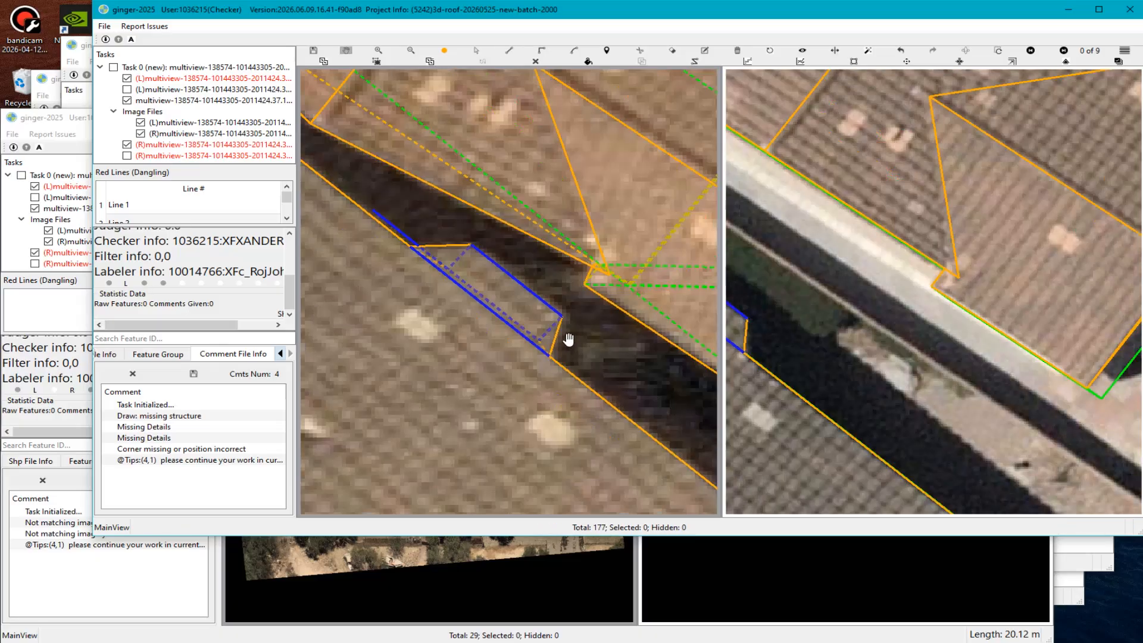
{"action": "middle_click_drag", "start_coordinate": [568, 339], "coordinate": [544, 262]}
{"action": "scroll", "coordinate": [524, 322], "scroll_direction": "up", "scroll_amount": 6}
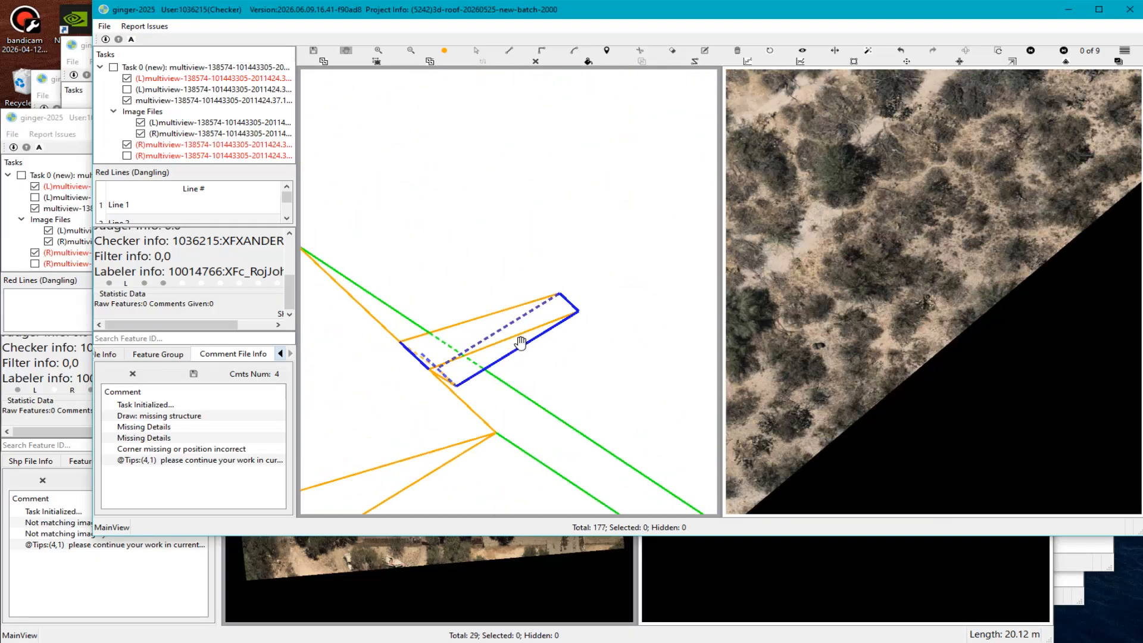
{"action": "mouse_move", "coordinate": [522, 342]}
{"action": "middle_mouse_down"}
{"action": "mouse_move", "coordinate": [528, 328]}
{"action": "mouse_move", "coordinate": [523, 338]}
{"action": "middle_mouse_up"}
{"action": "left_click", "coordinate": [489, 321]}
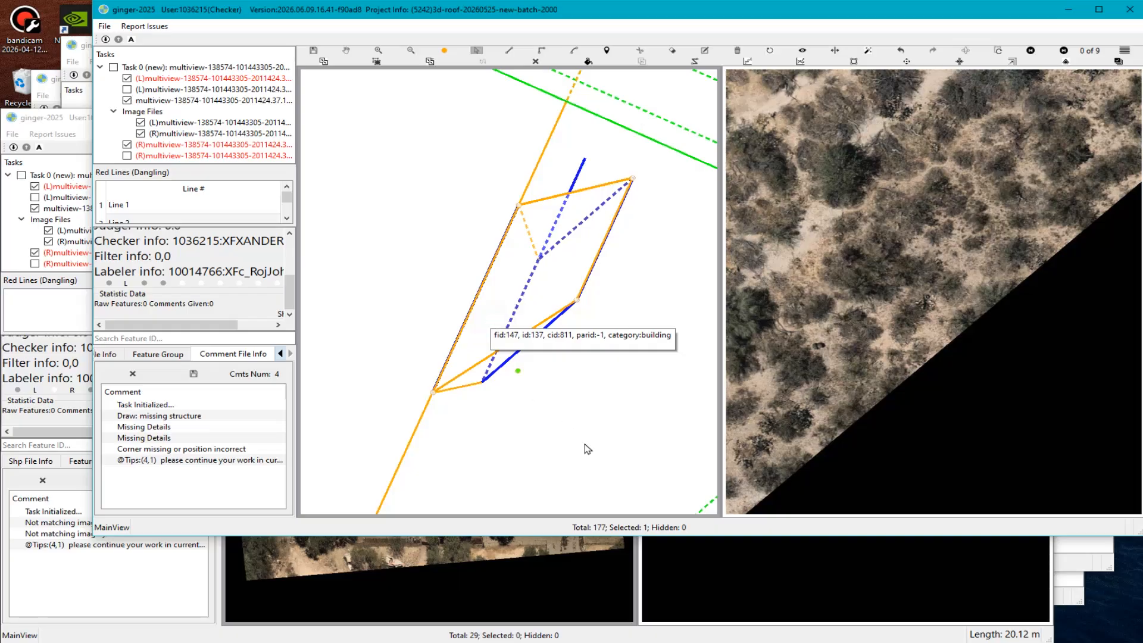
Examine the completed bump over the aerial image, focusing on its lower end face and inner corner.
{"action": "scroll", "coordinate": [595, 464], "scroll_direction": "down", "scroll_amount": 4}
{"action": "key", "text": "3"}
{"action": "scroll", "coordinate": [598, 468], "scroll_direction": "down", "scroll_amount": 6}
{"action": "middle_click_drag", "start_coordinate": [585, 447], "coordinate": [583, 440]}
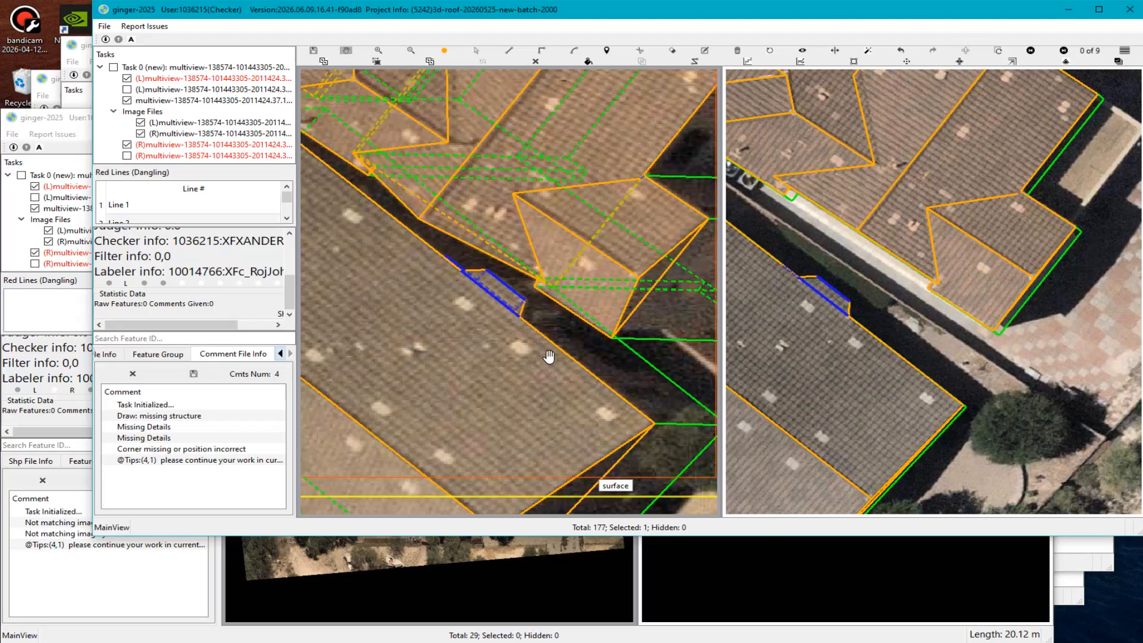
{"action": "scroll", "coordinate": [535, 309], "scroll_direction": "up", "scroll_amount": 5}
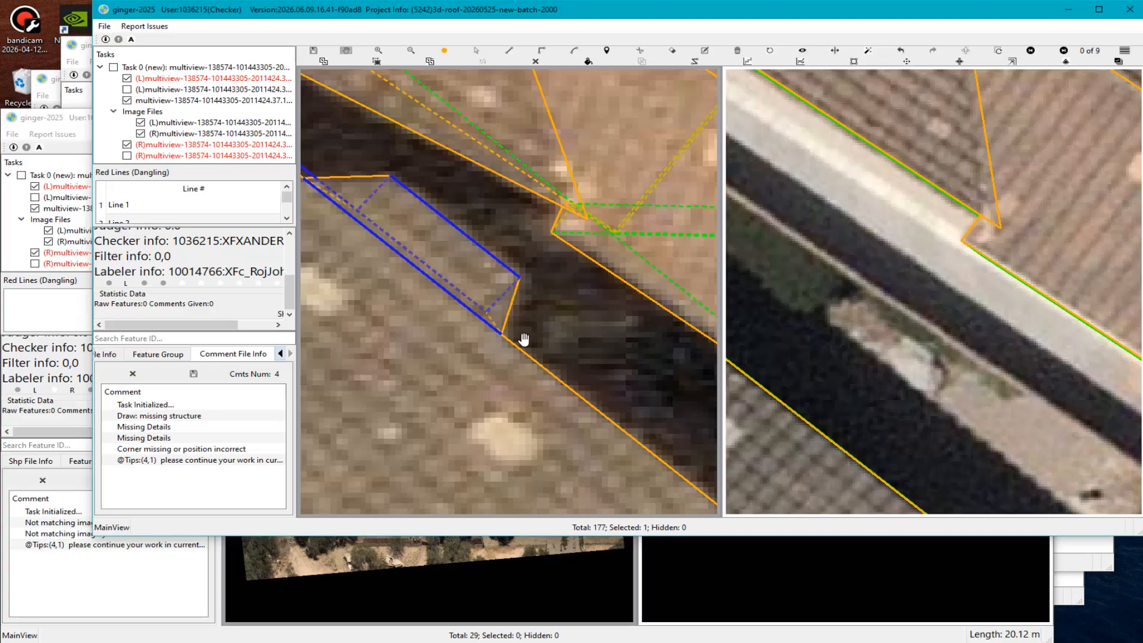
{"action": "scroll", "coordinate": [519, 312], "scroll_direction": "down", "scroll_amount": 3}
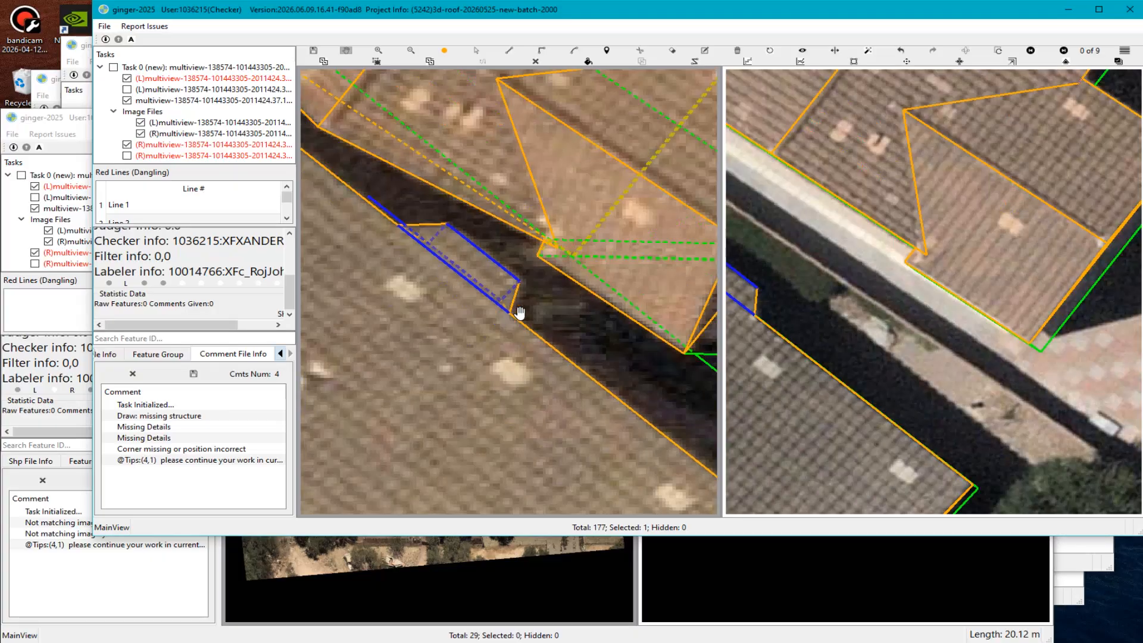
{"action": "scroll", "coordinate": [506, 279], "scroll_direction": "up", "scroll_amount": 4}
{"action": "scroll", "coordinate": [521, 319], "scroll_direction": "up", "scroll_amount": 2}
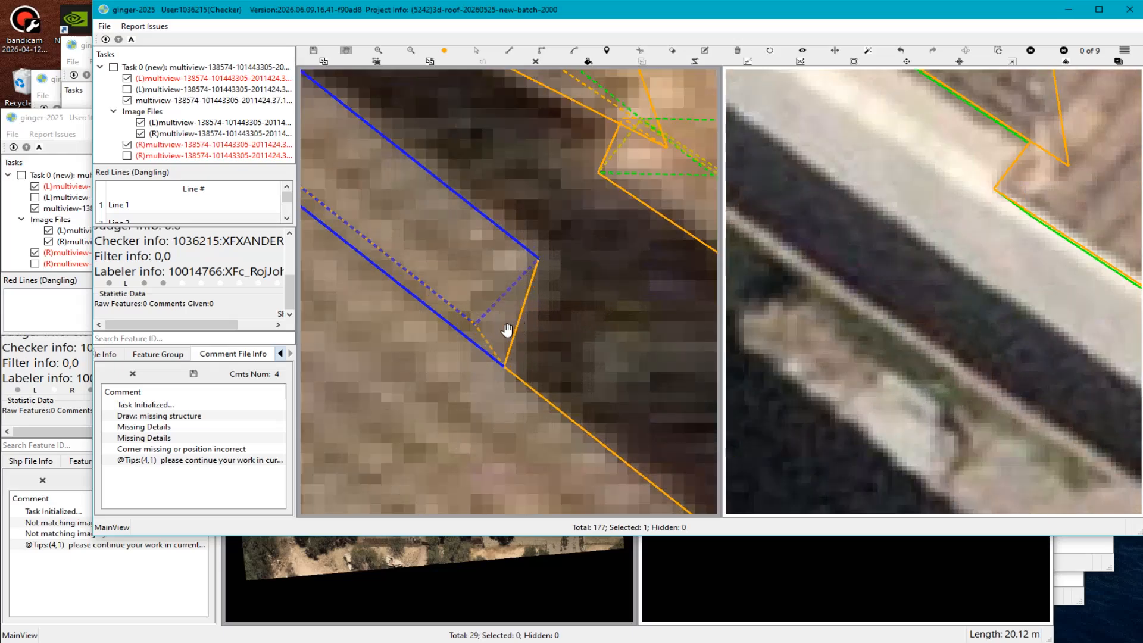
{"action": "scroll", "coordinate": [510, 298], "scroll_direction": "up", "scroll_amount": 2}
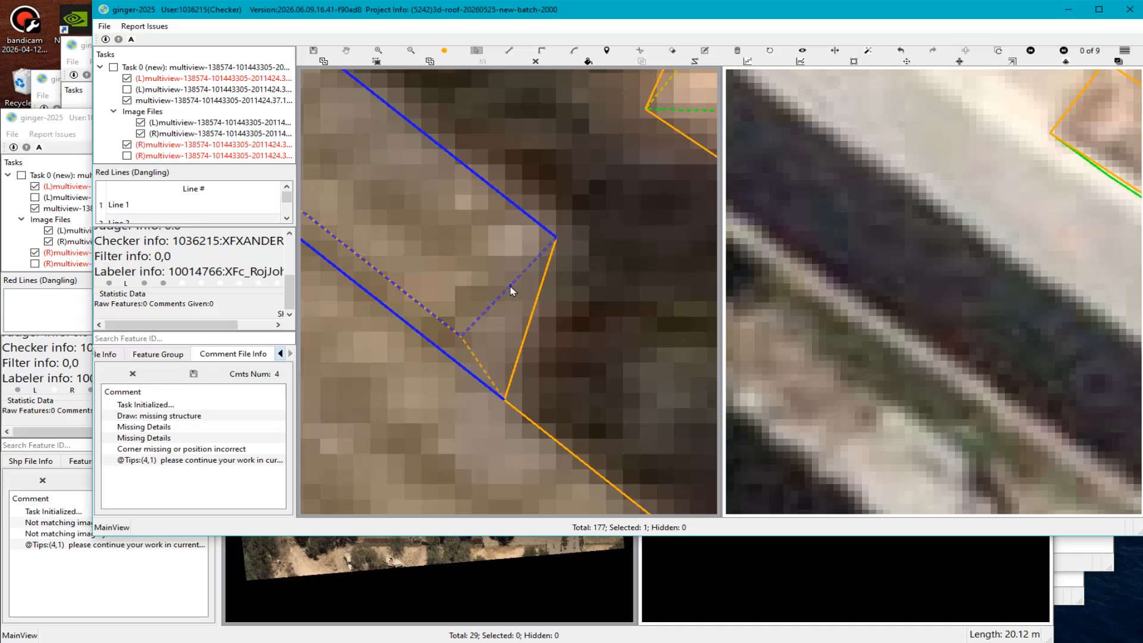
{"action": "left_click", "coordinate": [483, 314]}
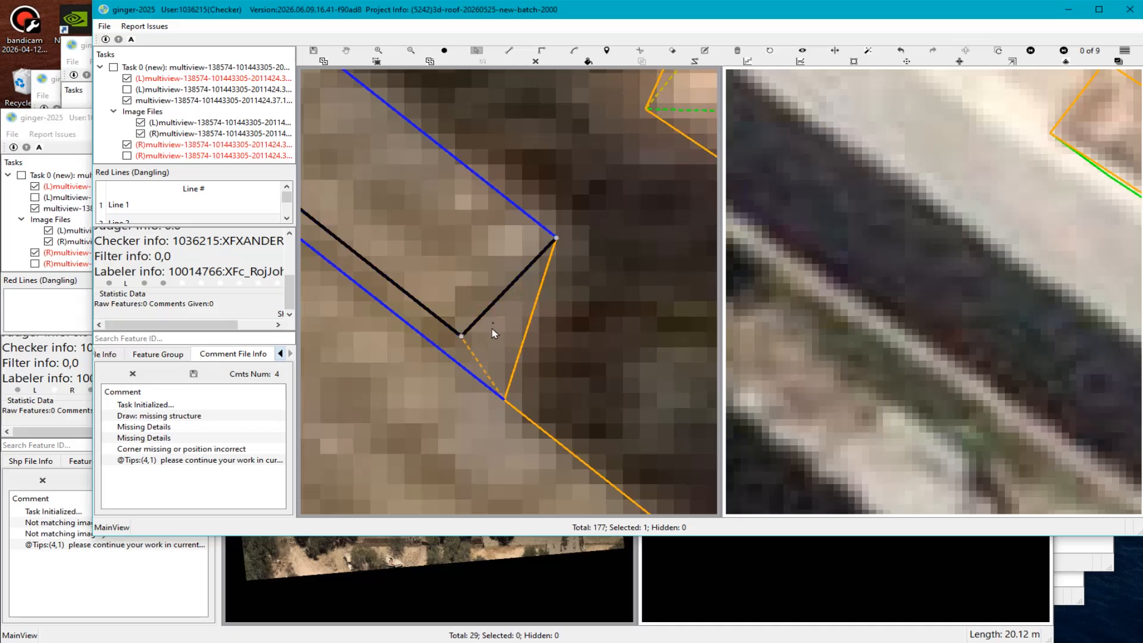
{"action": "scroll", "coordinate": [500, 305], "scroll_direction": "down", "scroll_amount": 2}
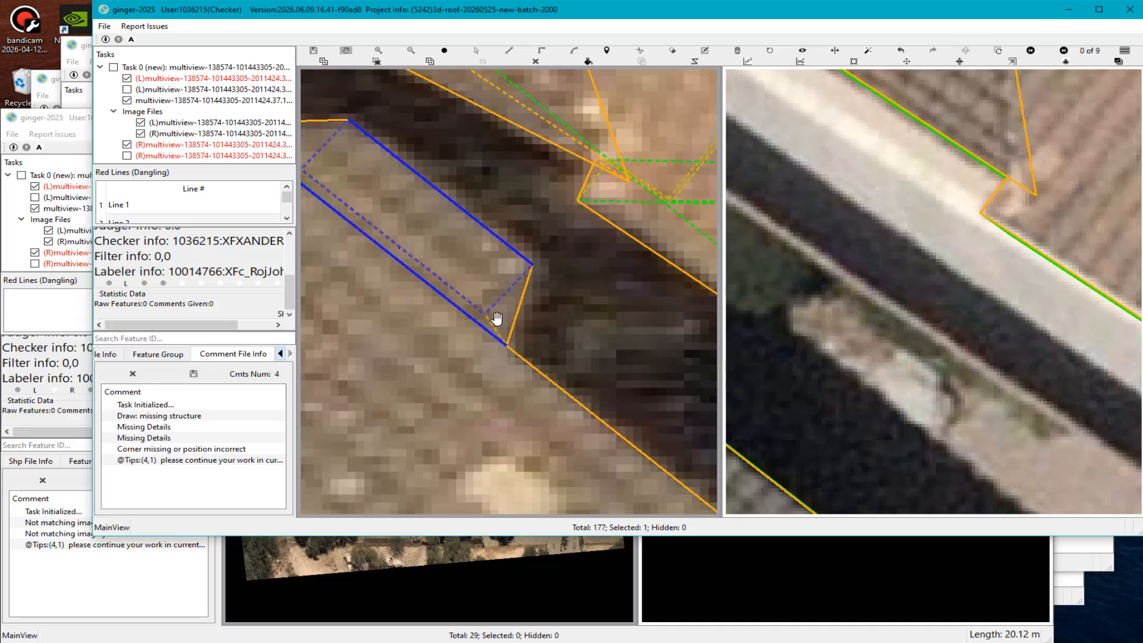
{"action": "scroll", "coordinate": [511, 302], "scroll_direction": "up", "scroll_amount": 2}
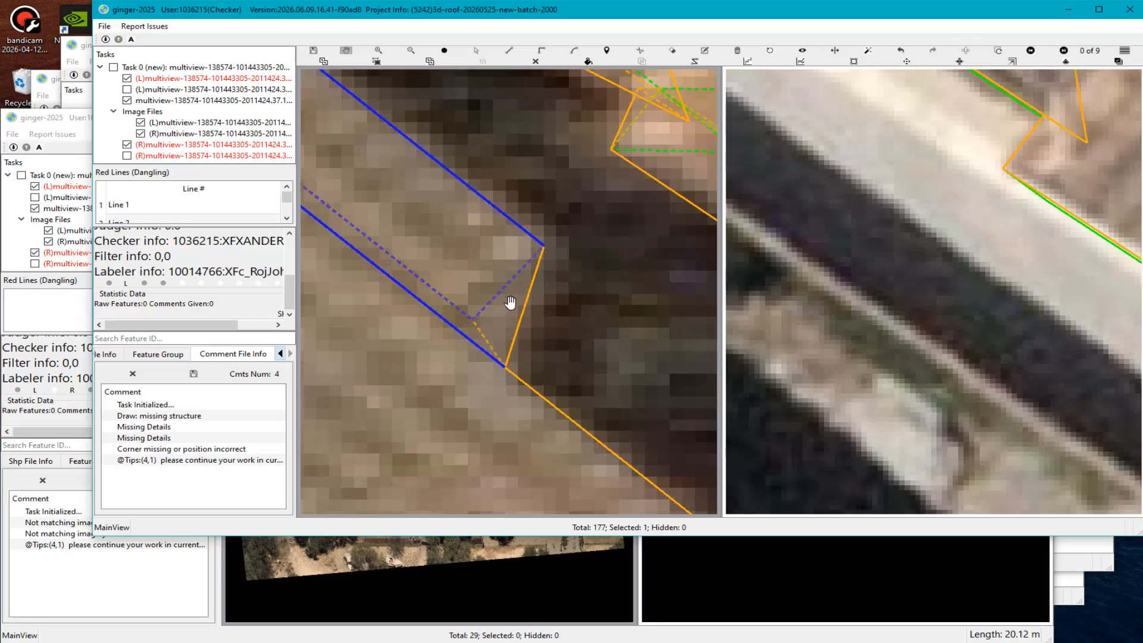
Examine the bump's inner corner and lower end over the aerial image and in the 3D view.
{"action": "left_click", "coordinate": [499, 295]}
{"action": "left_click_drag", "start_coordinate": [497, 292], "coordinate": [521, 323]}
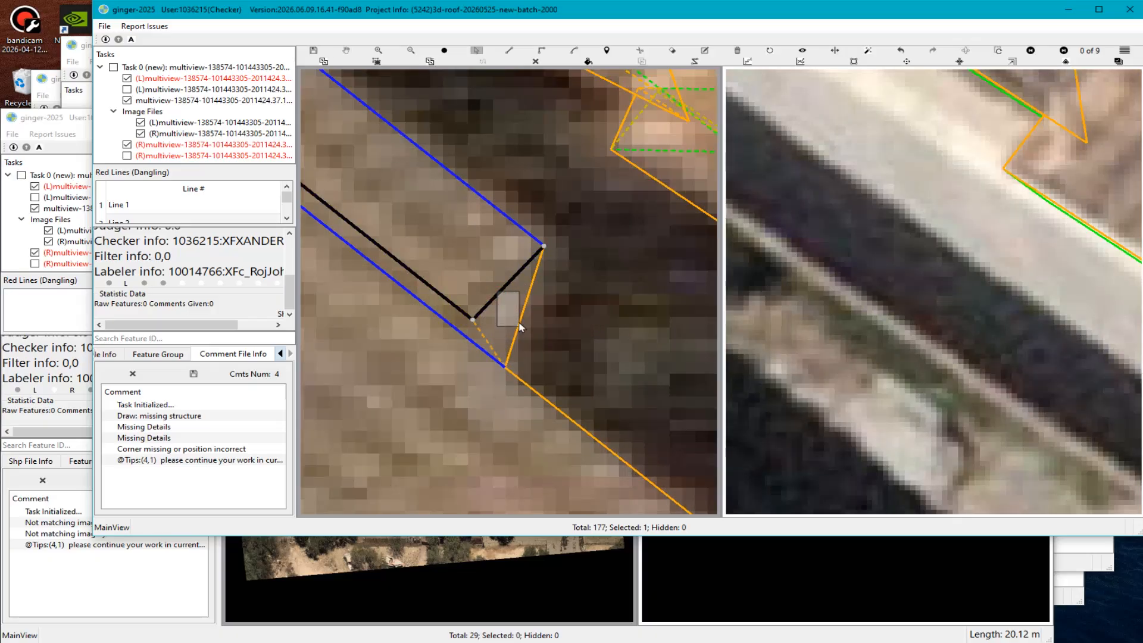
{"action": "left_click", "coordinate": [479, 263]}
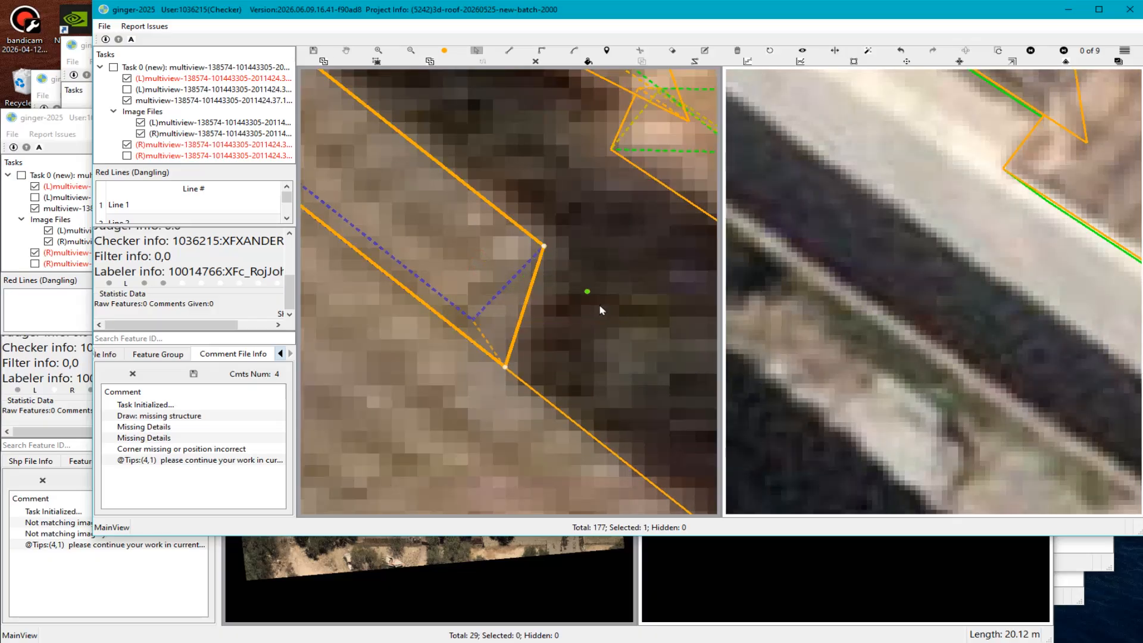
{"action": "scroll", "coordinate": [506, 292], "scroll_direction": "down", "scroll_amount": 2}
{"action": "left_click_drag", "start_coordinate": [497, 294], "coordinate": [486, 244]}
{"action": "scroll", "coordinate": [499, 294], "scroll_direction": "up", "scroll_amount": 3}
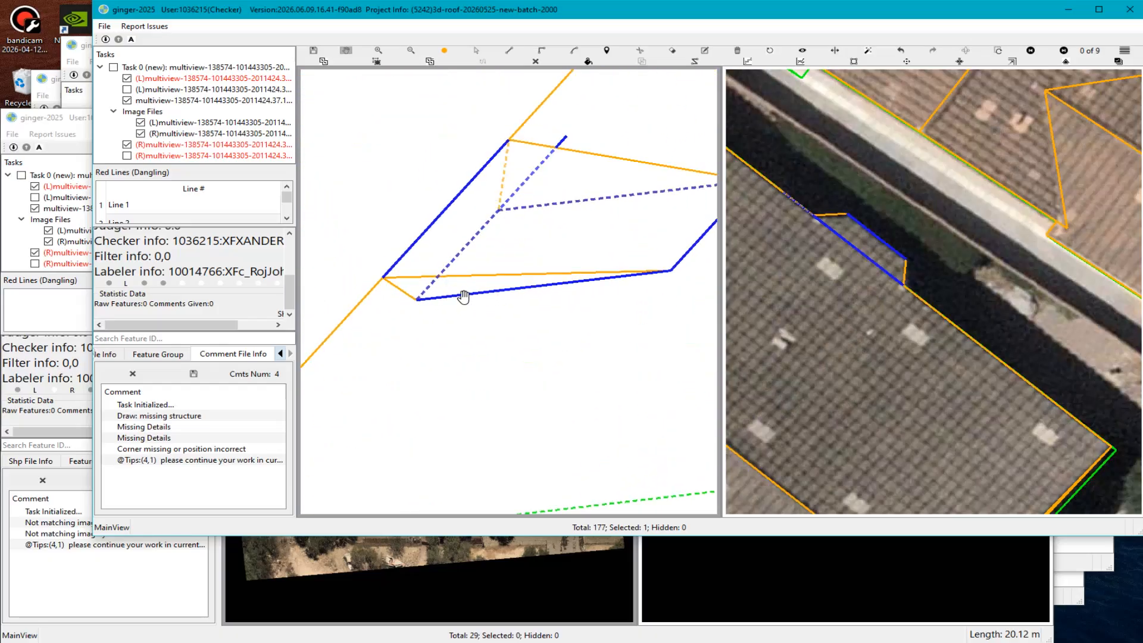
Delete the bump's lower end face between its outer corner, inner corner and eave corner.
{"action": "key", "text": "Escape"}
{"action": "left_click", "coordinate": [406, 293]}
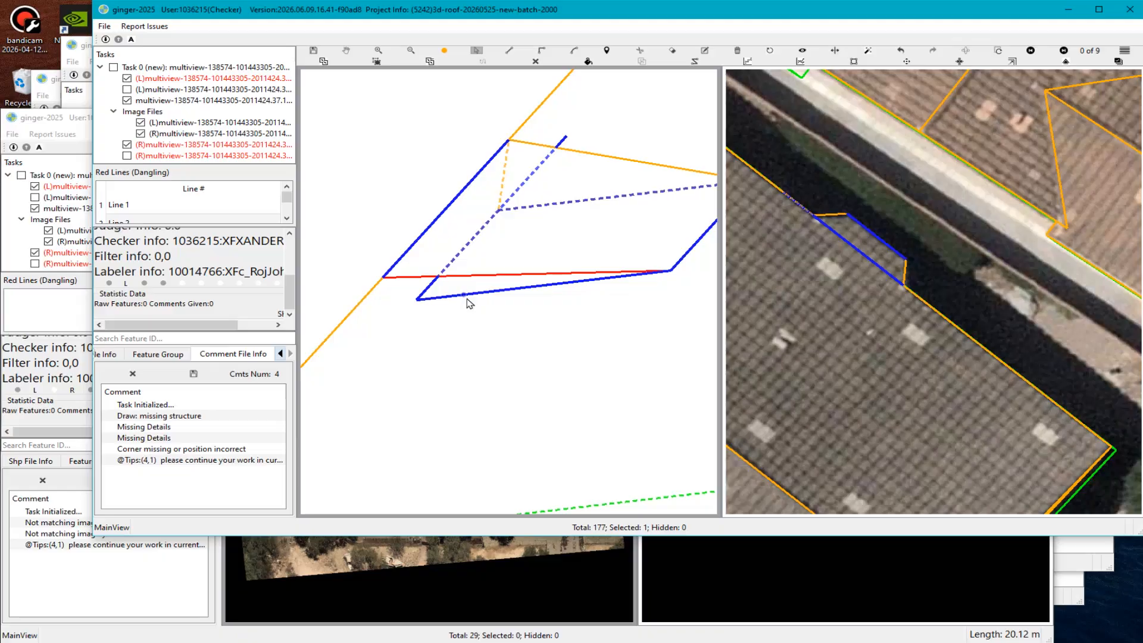
{"action": "left_click", "coordinate": [468, 294]}
{"action": "key", "text": "Escape"}
{"action": "scroll", "coordinate": [503, 323], "scroll_direction": "down", "scroll_amount": 3}
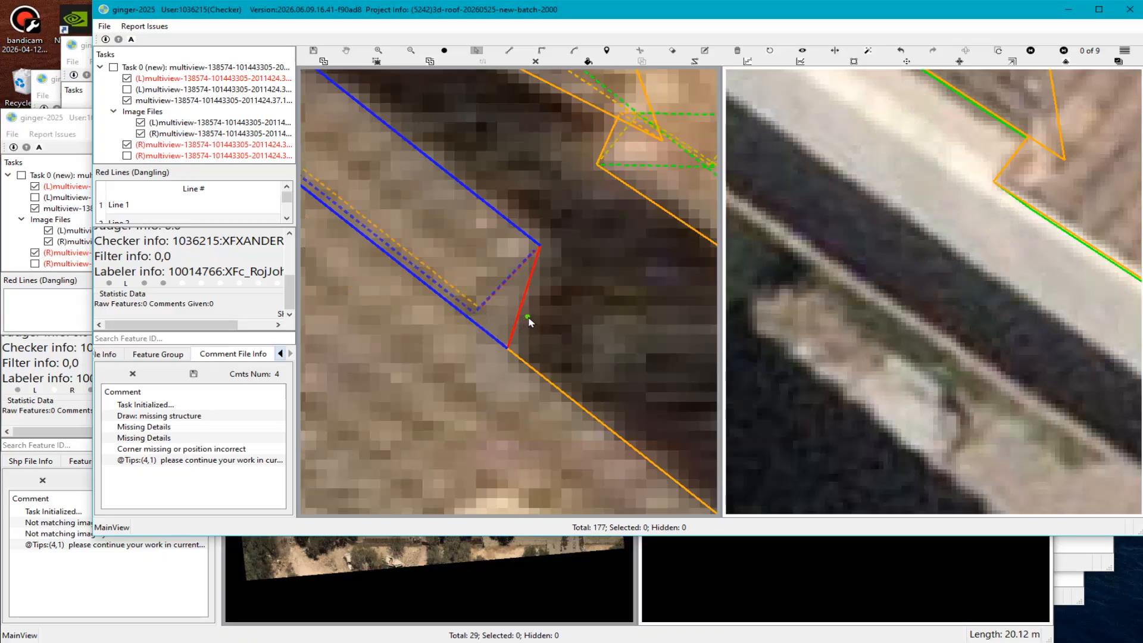
{"action": "scroll", "coordinate": [519, 317], "scroll_direction": "down", "scroll_amount": 3}
{"action": "key", "text": "space"}
{"action": "mouse_move", "coordinate": [455, 284]}
{"action": "left_mouse_down"}
{"action": "mouse_move", "coordinate": [439, 257]}
{"action": "mouse_move", "coordinate": [446, 225]}
{"action": "mouse_move", "coordinate": [468, 286]}
{"action": "left_mouse_up"}
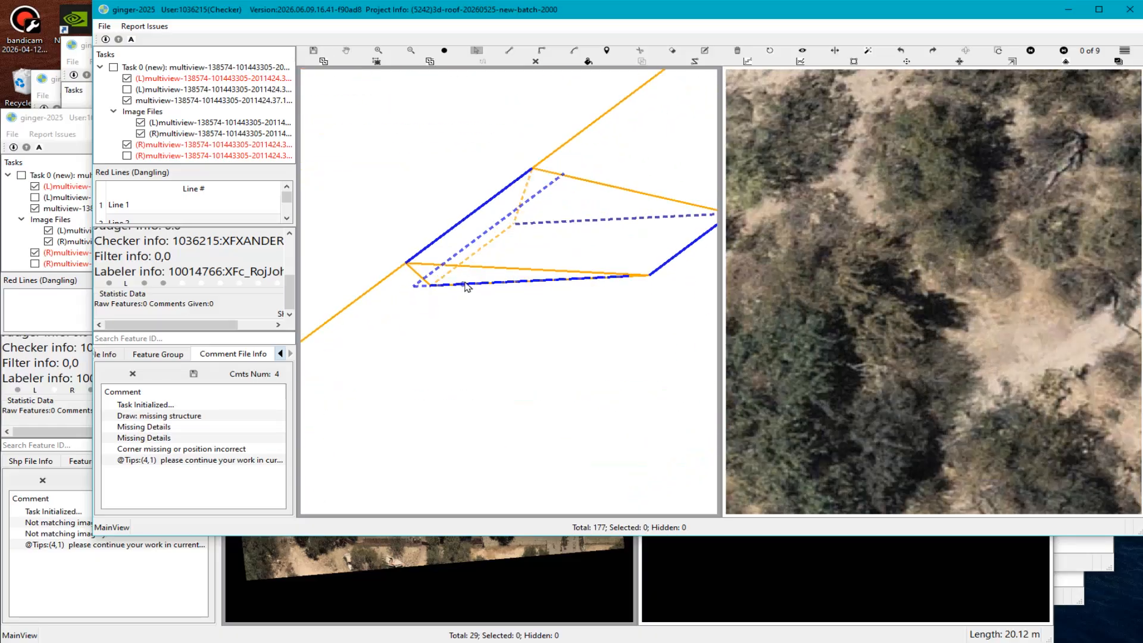
{"action": "left_click", "coordinate": [471, 281]}
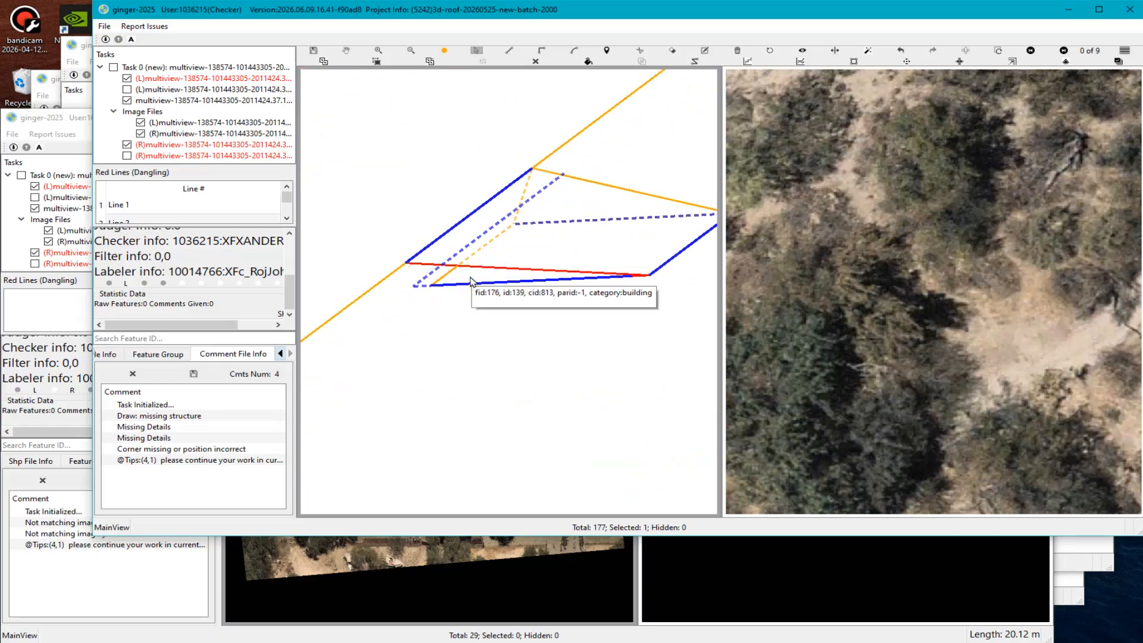
Clear the blue guide lines drawn around the bump.
{"action": "left_click", "coordinate": [536, 283]}
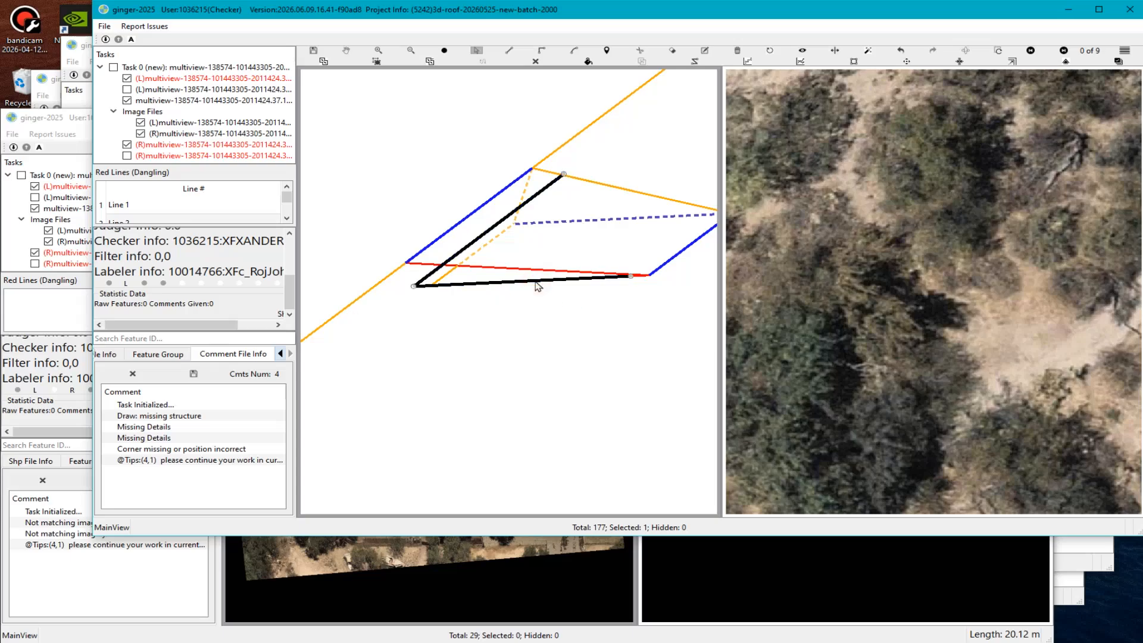
{"action": "left_click", "coordinate": [470, 281]}
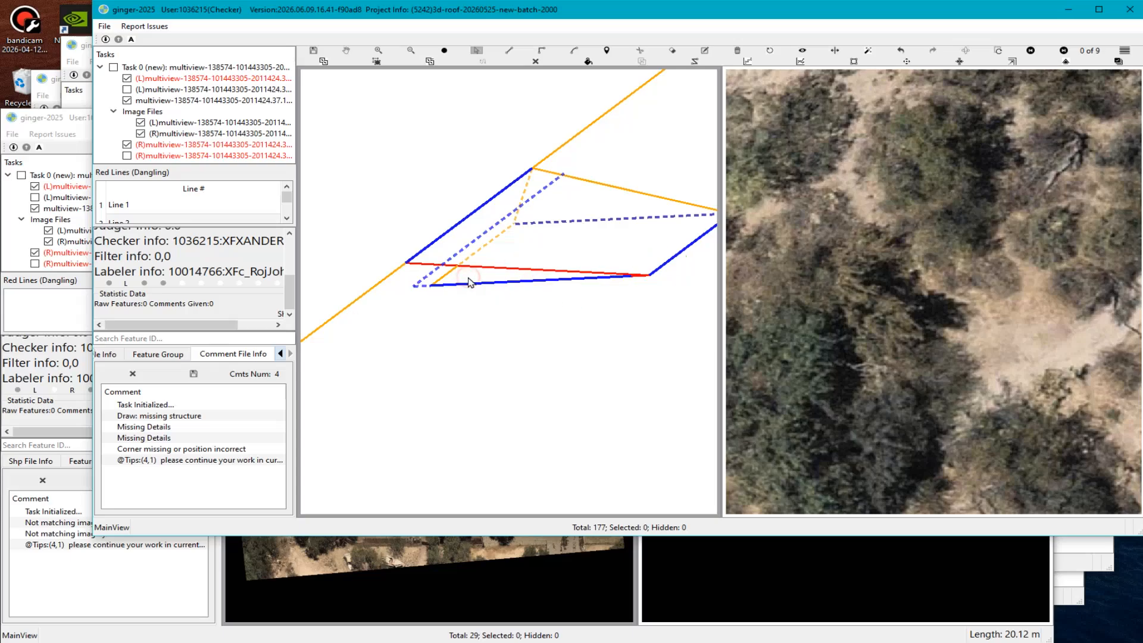
{"action": "scroll", "coordinate": [575, 326], "scroll_direction": "down", "scroll_amount": 2}
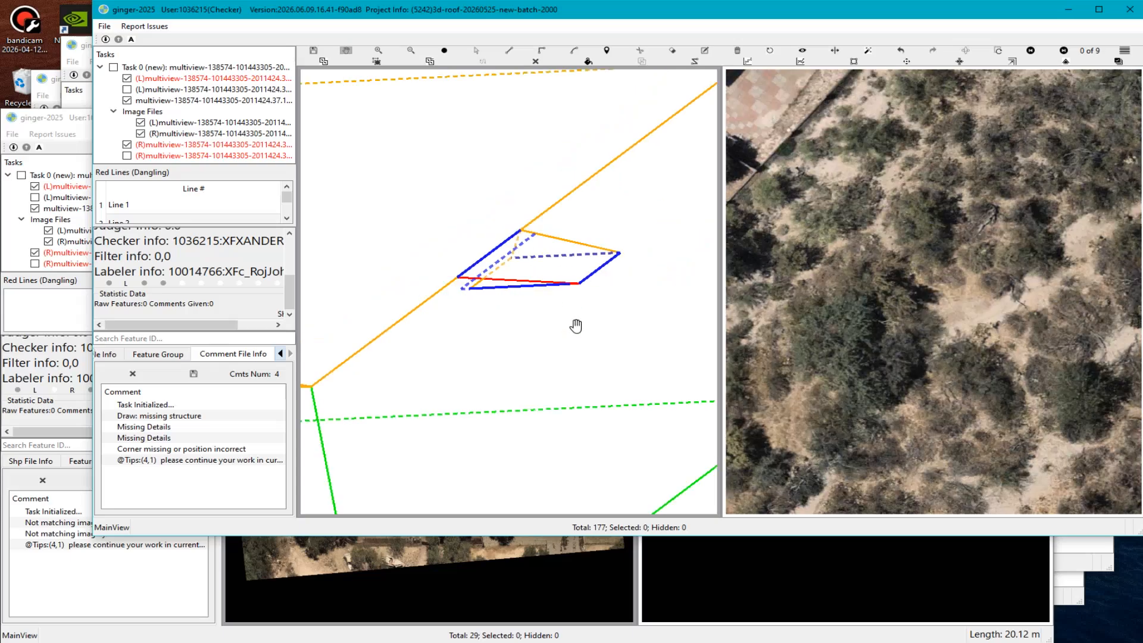
{"action": "left_click", "coordinate": [534, 62]}
{"action": "scroll", "coordinate": [542, 296], "scroll_direction": "up", "scroll_amount": 2}
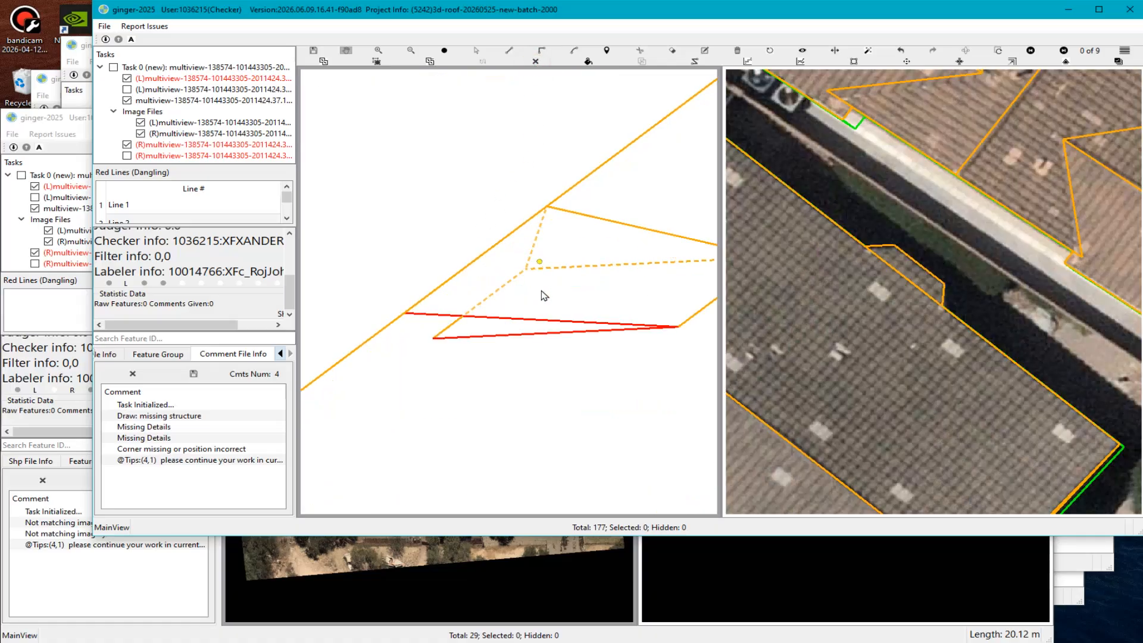
Select the bump's underside face and extend its lower end edge outward past the open end.
{"action": "scroll", "coordinate": [538, 355], "scroll_direction": "down", "scroll_amount": 2}
{"action": "left_click", "coordinate": [536, 345]}
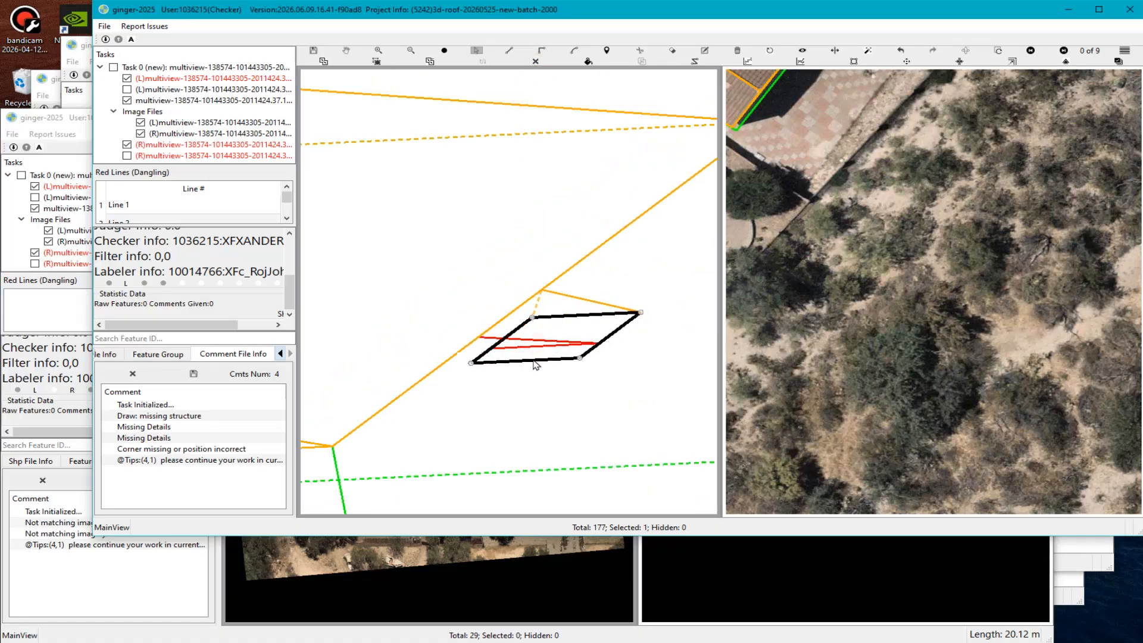
{"action": "scroll", "coordinate": [536, 351], "scroll_direction": "up", "scroll_amount": 3}
Trace a new face at the bump's open end, starting at the outer corner and continuing through the eave corner.
{"action": "key", "text": "s"}
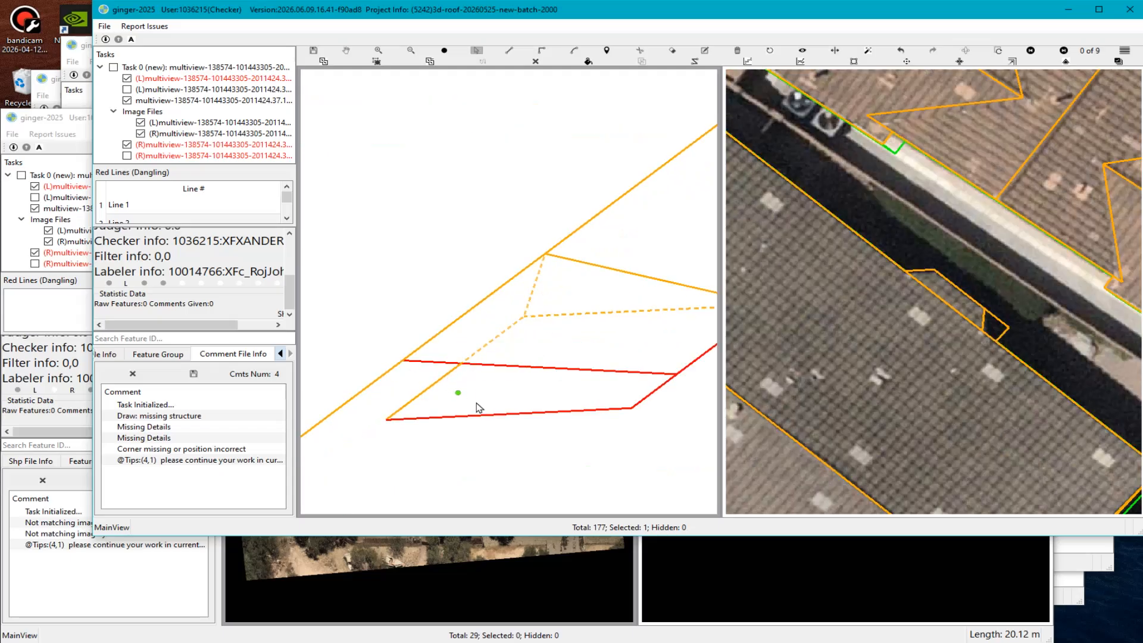
{"action": "left_click", "coordinate": [676, 376]}
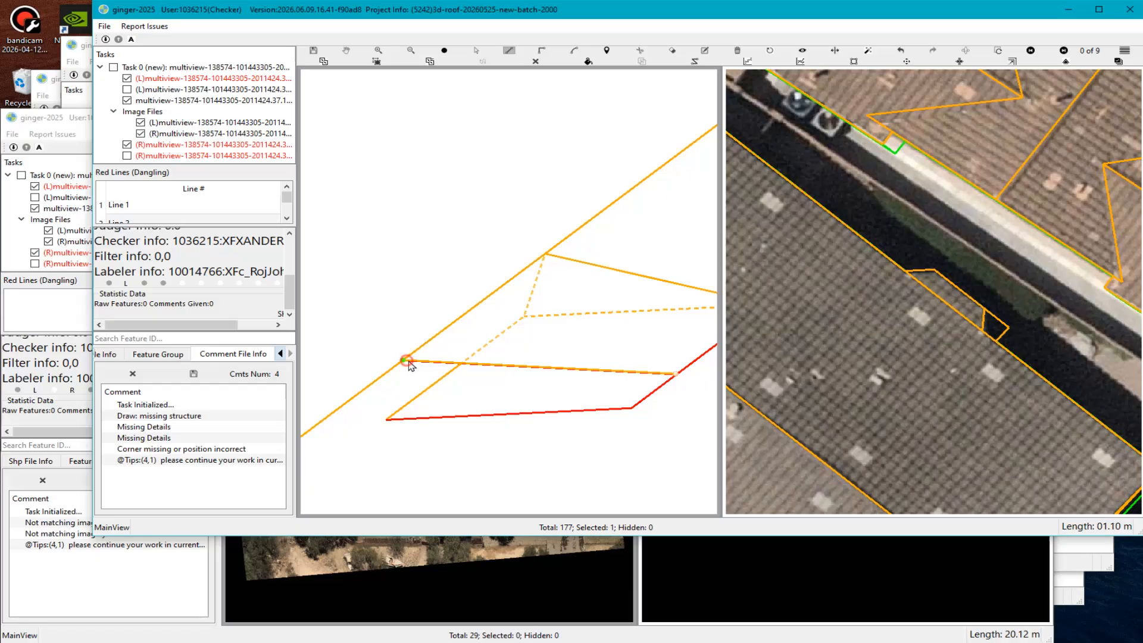
{"action": "left_click", "coordinate": [409, 365]}
{"action": "scroll", "coordinate": [416, 365], "scroll_direction": "down", "scroll_amount": 5}
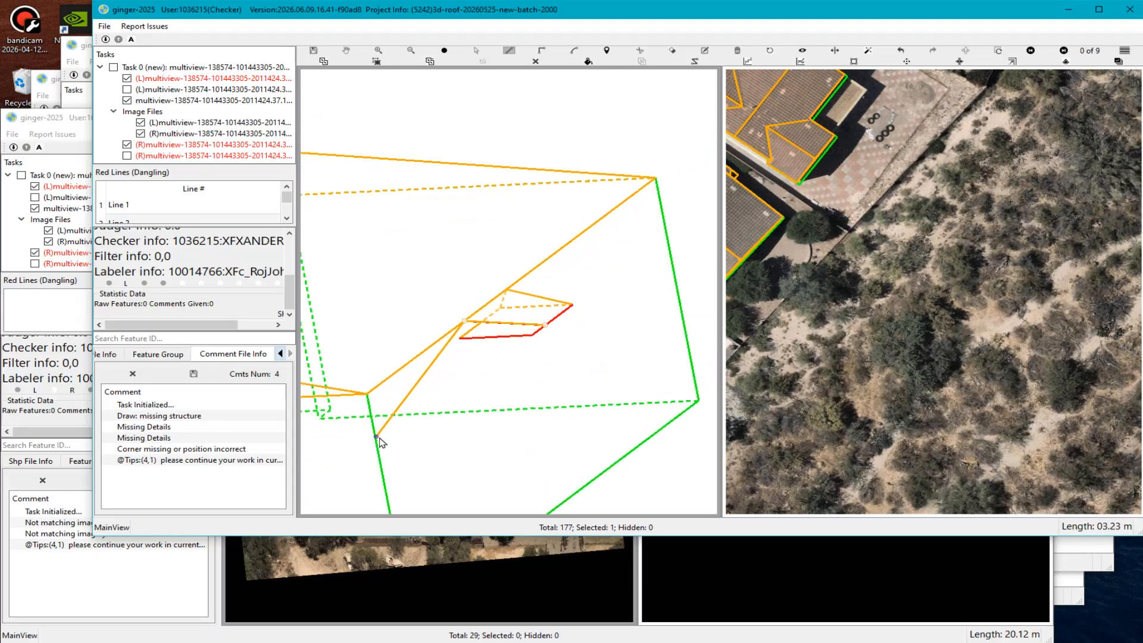
Draw the segment closing the triangular sloped face at the near end of the small roof extension.
{"action": "scroll", "coordinate": [500, 292], "scroll_direction": "up", "scroll_amount": 5}
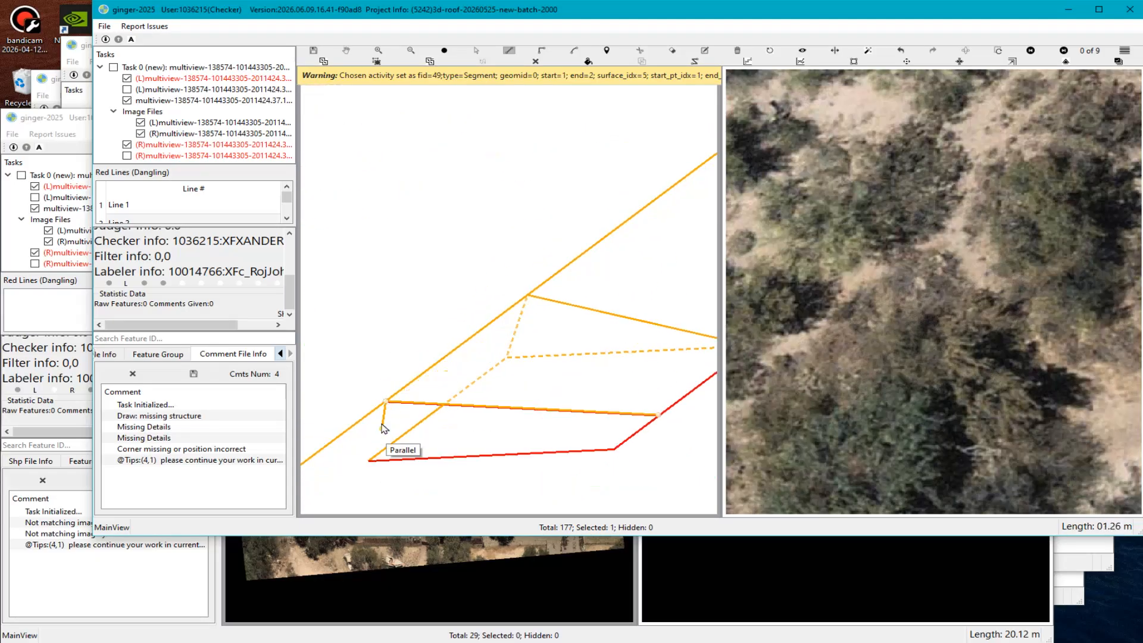
{"action": "left_click", "coordinate": [394, 444]}
{"action": "right_click", "coordinate": [587, 462]}
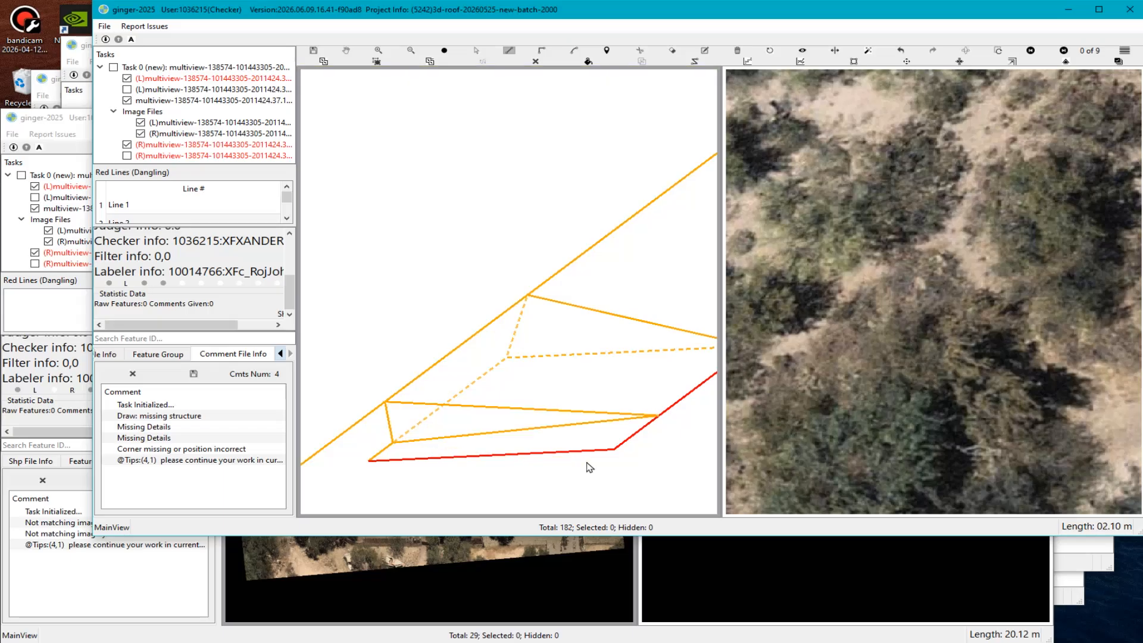
{"action": "scroll", "coordinate": [535, 455], "scroll_direction": "down", "scroll_amount": 3}
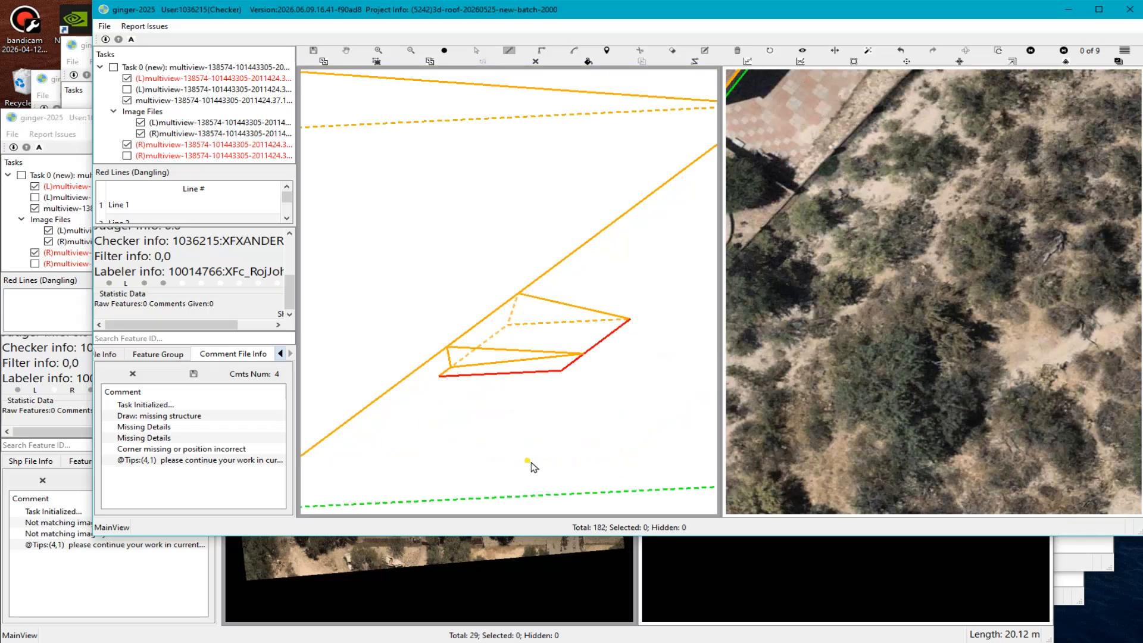
{"action": "key", "text": "Escape"}
Move the end edge of the small extension's outline outward at its opposite end, past the triangular face.
{"action": "left_click_drag", "start_coordinate": [569, 328], "coordinate": [616, 387]}
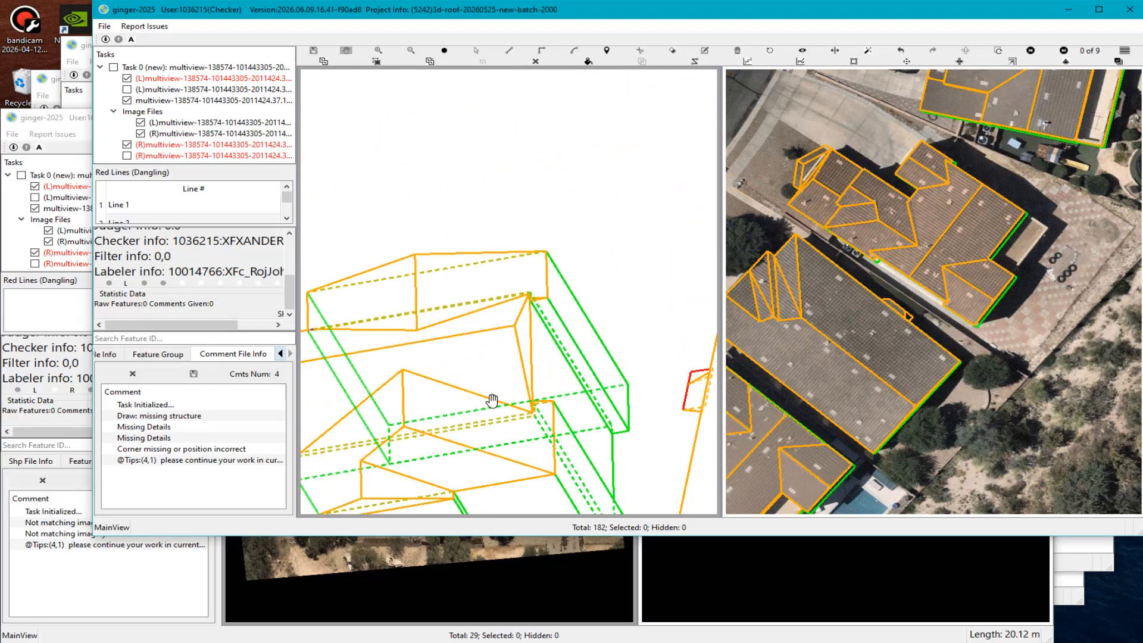
{"action": "left_click_drag", "start_coordinate": [492, 400], "coordinate": [513, 329]}
{"action": "left_click_drag", "start_coordinate": [702, 338], "coordinate": [546, 332]}
{"action": "scroll", "coordinate": [565, 332], "scroll_direction": "up", "scroll_amount": 6}
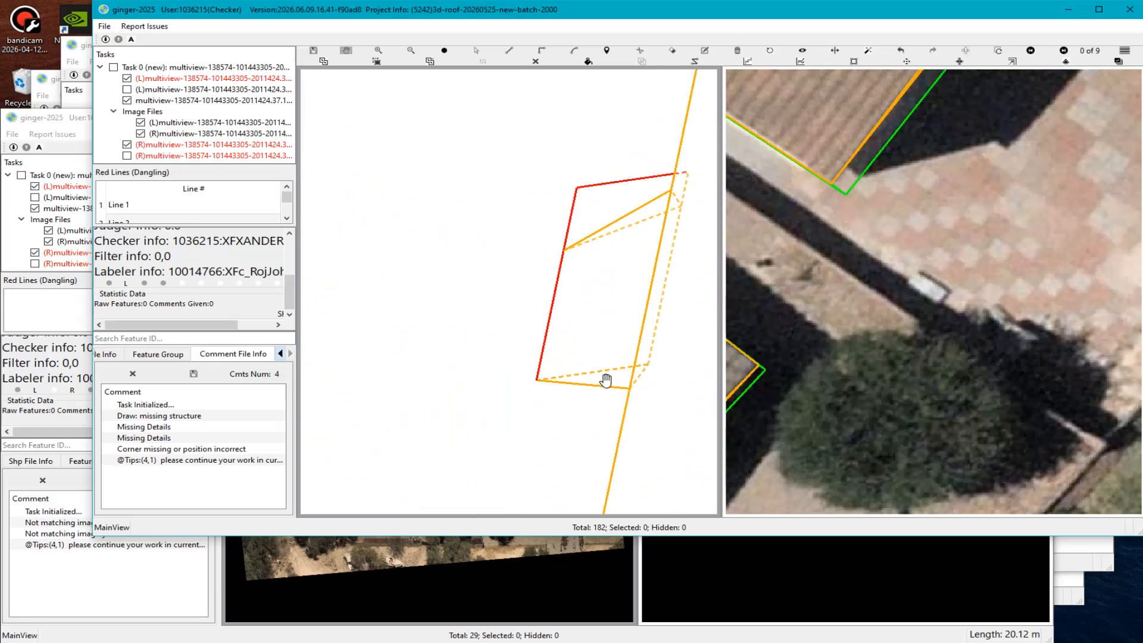
{"action": "left_click", "coordinate": [614, 371]}
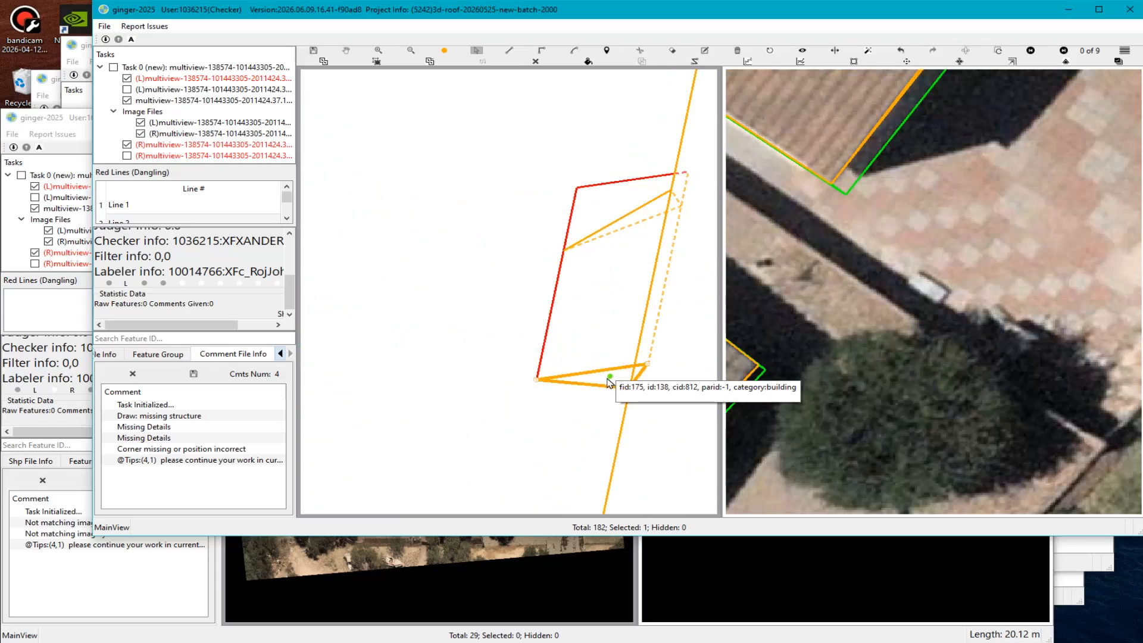
{"action": "scroll", "coordinate": [608, 383], "scroll_direction": "up", "scroll_amount": 2}
{"action": "left_click_drag", "start_coordinate": [610, 384], "coordinate": [590, 430]}
{"action": "scroll", "coordinate": [613, 405], "scroll_direction": "down", "scroll_amount": 4}
{"action": "key", "text": "Escape"}
{"action": "left_click_drag", "start_coordinate": [619, 362], "coordinate": [566, 344]}
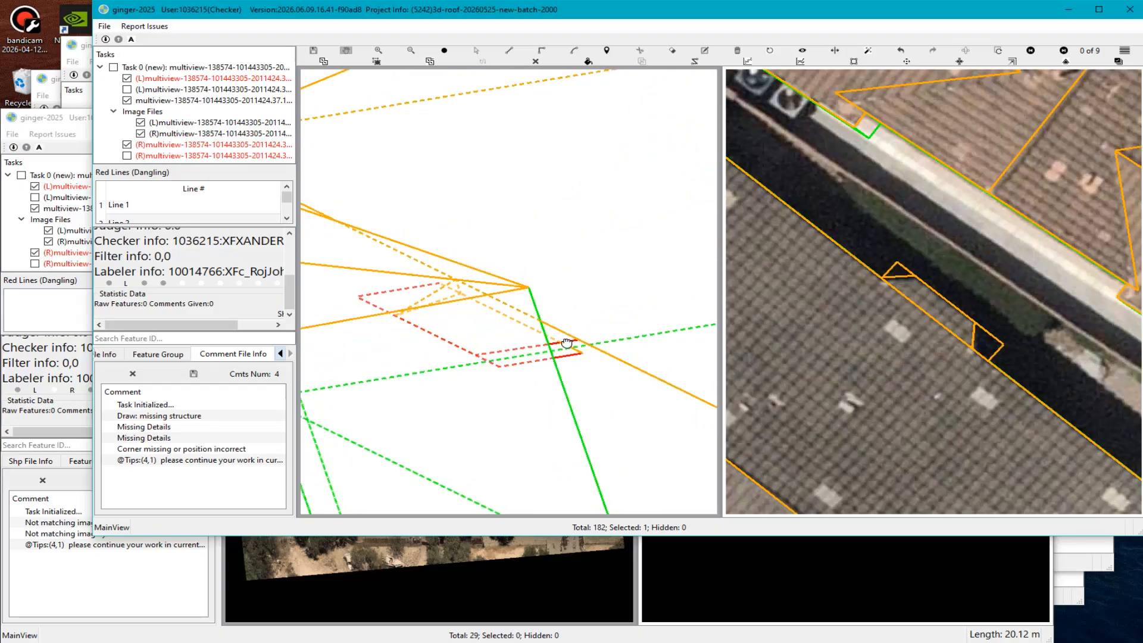
Draw a triangular sloped face at the stretched end, from the outline's edge to the inner corner beneath the eave.
{"action": "scroll", "coordinate": [510, 339], "scroll_direction": "up", "scroll_amount": 3}
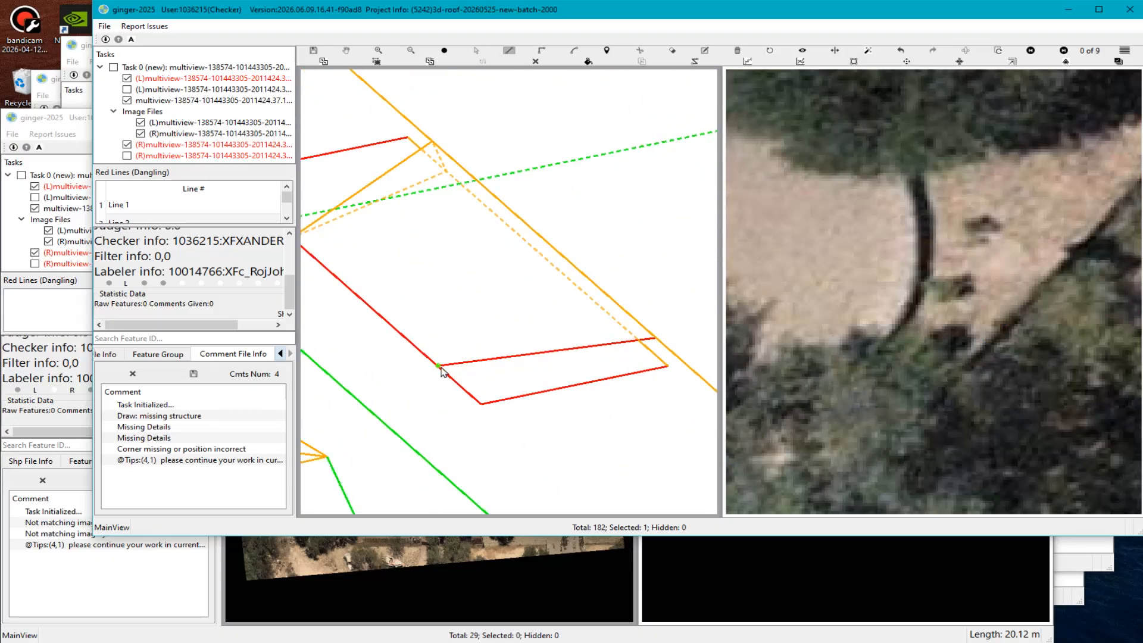
{"action": "left_click", "coordinate": [441, 368]}
{"action": "scroll", "coordinate": [656, 345], "scroll_direction": "down", "scroll_amount": 4}
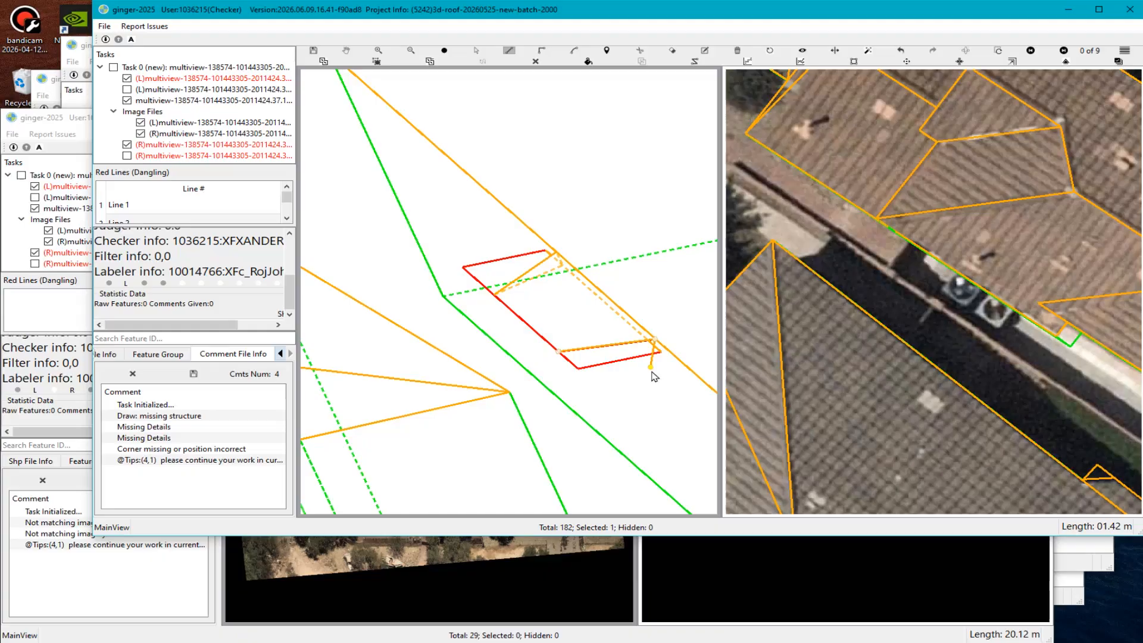
{"action": "mouse_move", "coordinate": [659, 374]}
{"action": "middle_mouse_down"}
{"action": "mouse_move", "coordinate": [551, 327]}
{"action": "mouse_move", "coordinate": [443, 250]}
{"action": "mouse_move", "coordinate": [607, 398]}
{"action": "middle_mouse_up"}
{"action": "left_click", "coordinate": [653, 439]}
{"action": "scroll", "coordinate": [524, 321], "scroll_direction": "up", "scroll_amount": 3}
{"action": "scroll", "coordinate": [525, 320], "scroll_direction": "up", "scroll_amount": 2}
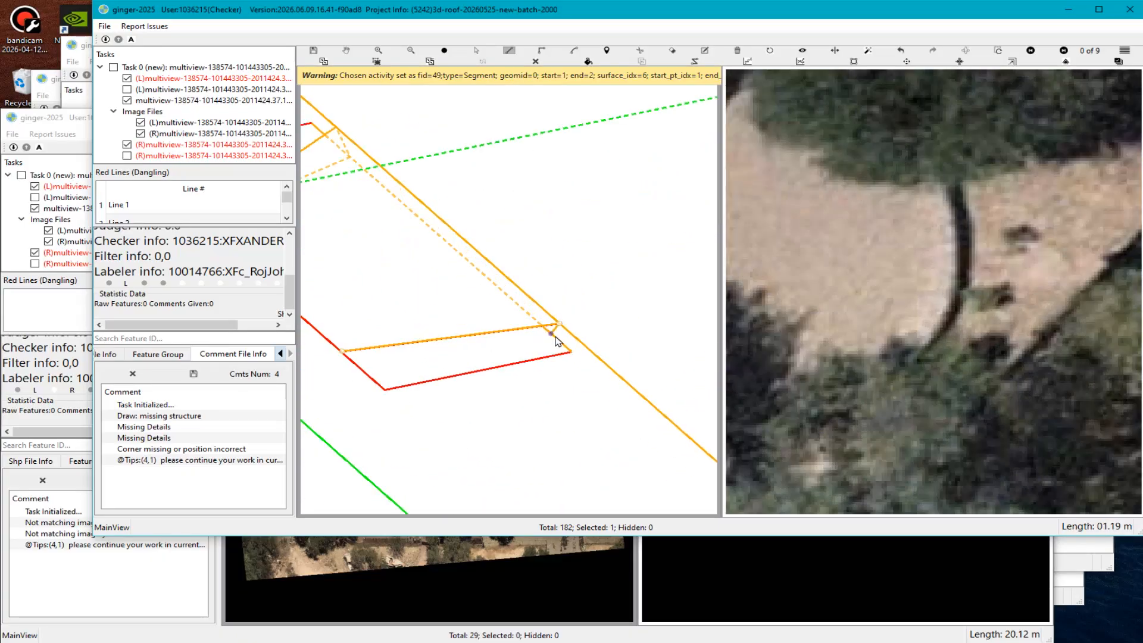
{"action": "scroll", "coordinate": [546, 341], "scroll_direction": "up", "scroll_amount": 2}
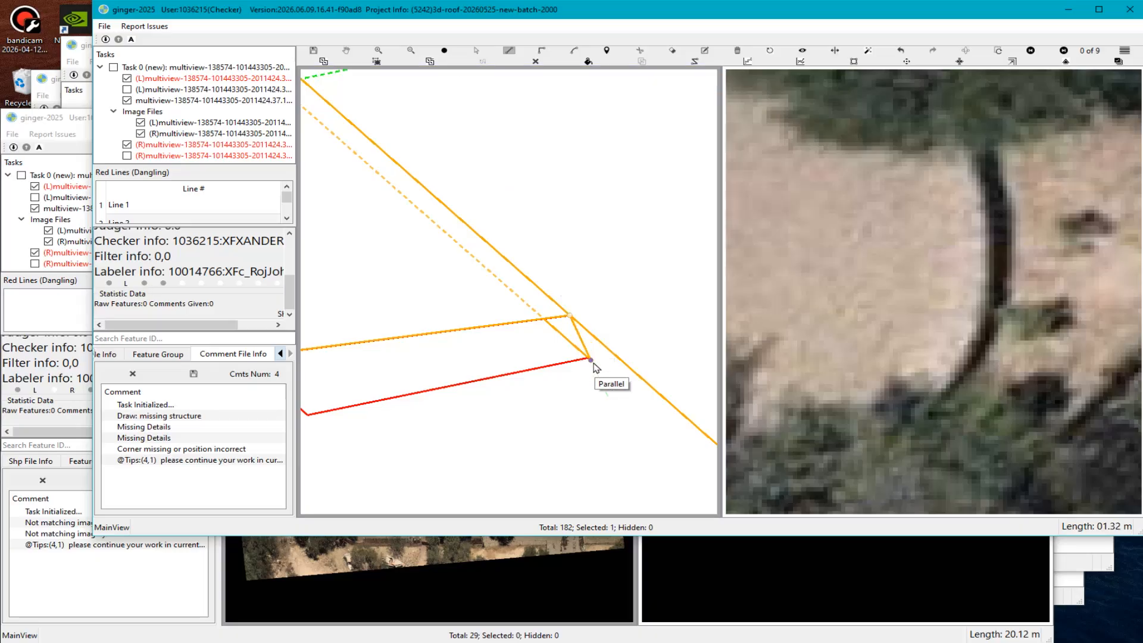
{"action": "left_click", "coordinate": [593, 364]}
Move the protruding outer corner of the extension's outline onto the tip of the newly drawn triangular face.
{"action": "scroll", "coordinate": [595, 370], "scroll_direction": "up", "scroll_amount": 2}
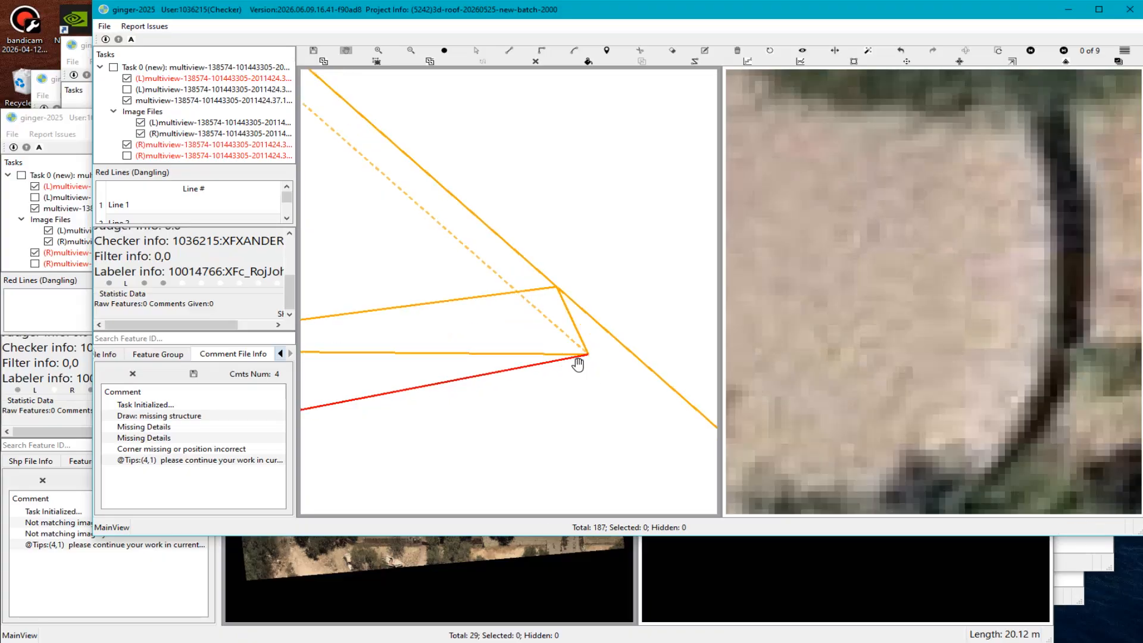
{"action": "scroll", "coordinate": [580, 375], "scroll_direction": "down", "scroll_amount": 4}
{"action": "scroll", "coordinate": [467, 321], "scroll_direction": "up", "scroll_amount": 3}
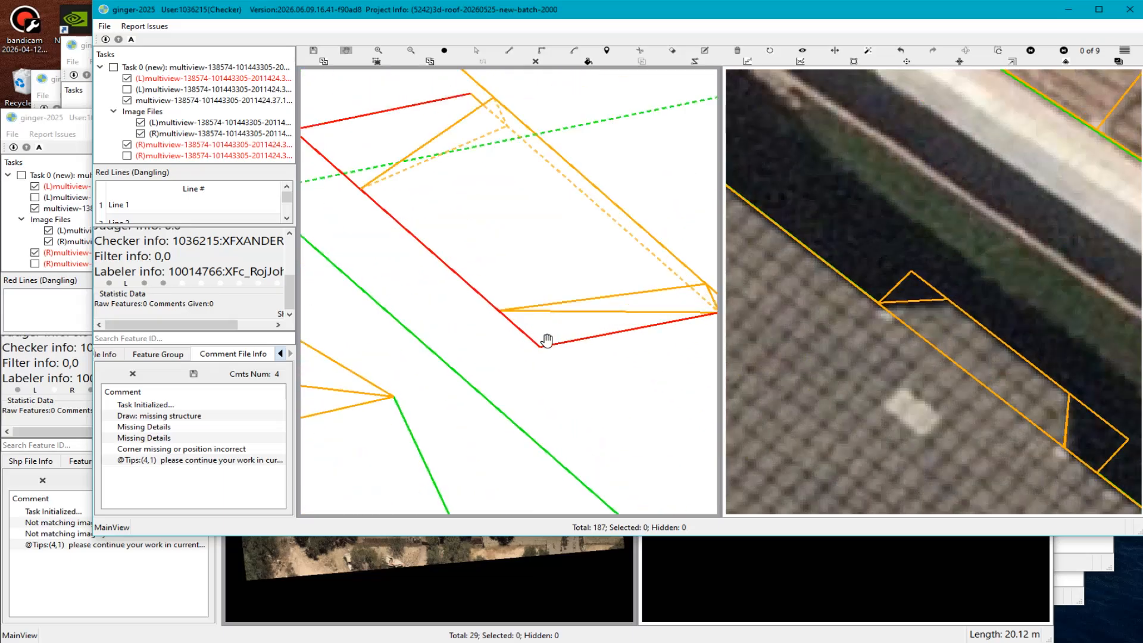
{"action": "key", "text": "s"}
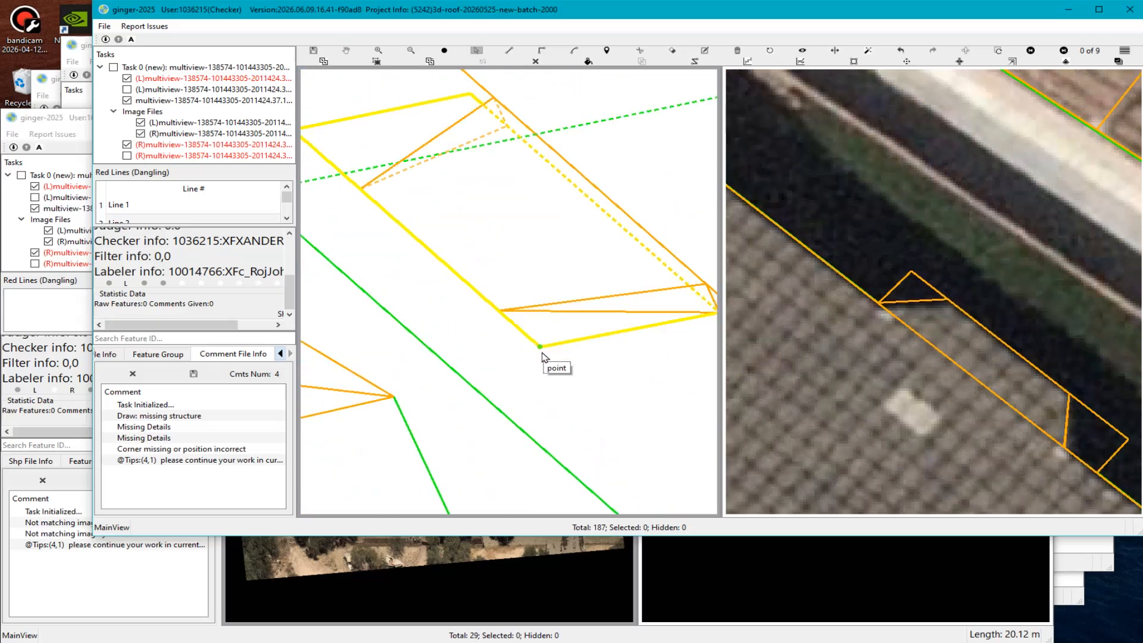
{"action": "left_click_drag", "start_coordinate": [499, 315], "coordinate": [499, 312]}
{"action": "key", "text": "Escape"}
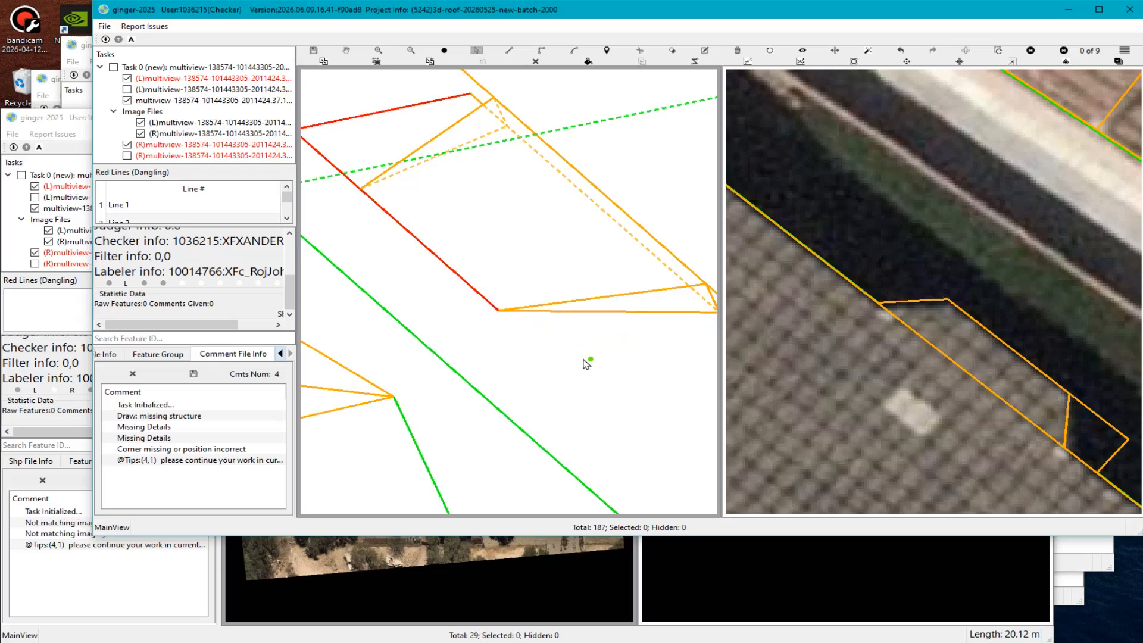
Pull in the protruding end edge of the extension's outline at the opposite end toward its triangular face.
{"action": "scroll", "coordinate": [580, 363], "scroll_direction": "down", "scroll_amount": 1}
{"action": "left_click_drag", "start_coordinate": [463, 235], "coordinate": [570, 272]}
{"action": "scroll", "coordinate": [383, 289], "scroll_direction": "up", "scroll_amount": 5}
{"action": "key", "text": "Escape"}
{"action": "left_click_drag", "start_coordinate": [372, 288], "coordinate": [504, 266]}
{"action": "left_click", "coordinate": [468, 296]}
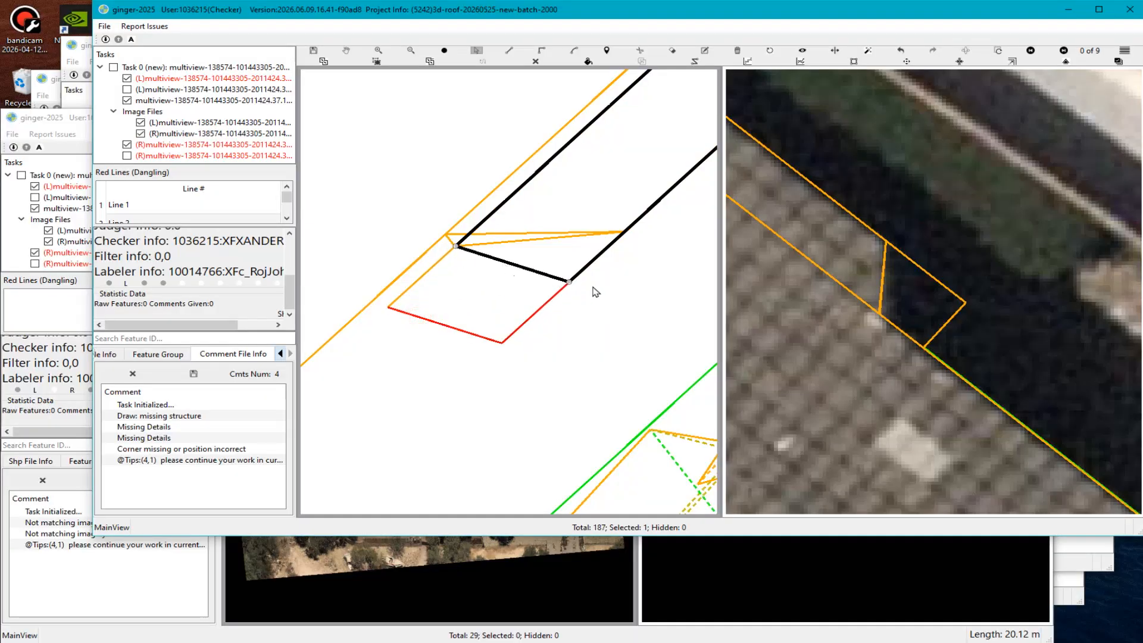
{"action": "left_click", "coordinate": [574, 292]}
{"action": "scroll", "coordinate": [592, 280], "scroll_direction": "up", "scroll_amount": 4}
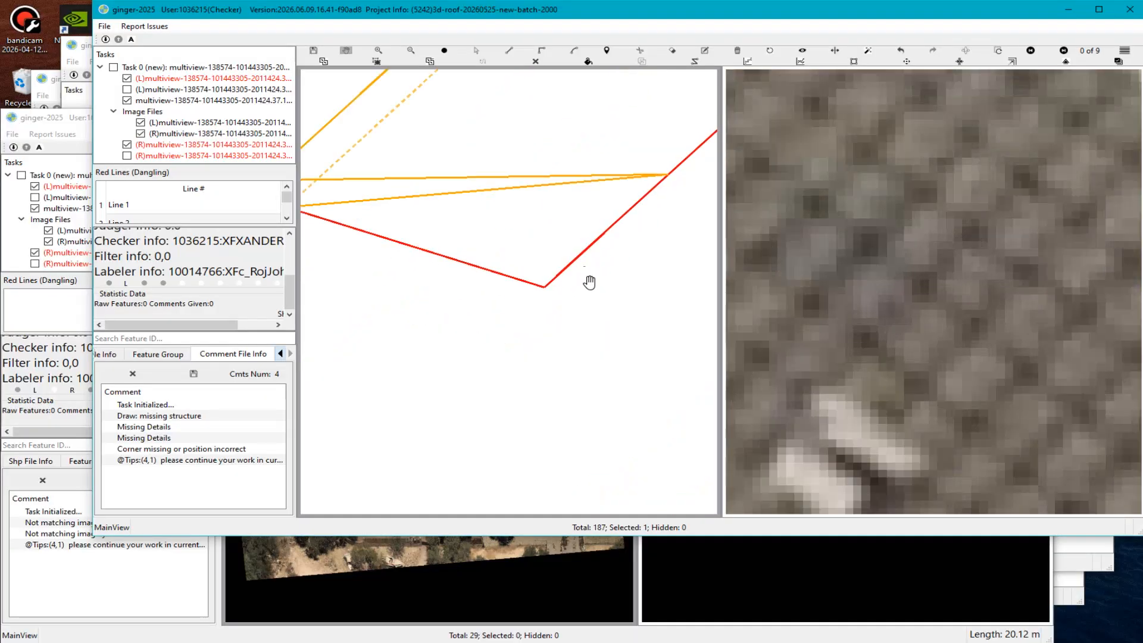
Snap the remaining outer corner of the extension's face onto the tip of the adjacent triangular face.
{"action": "scroll", "coordinate": [547, 279], "scroll_direction": "down", "scroll_amount": 3}
{"action": "key", "text": "Escape"}
{"action": "left_click", "coordinate": [526, 292]}
{"action": "key", "text": "Escape"}
{"action": "left_click_drag", "start_coordinate": [527, 290], "coordinate": [588, 234]}
{"action": "scroll", "coordinate": [539, 305], "scroll_direction": "down", "scroll_amount": 3}
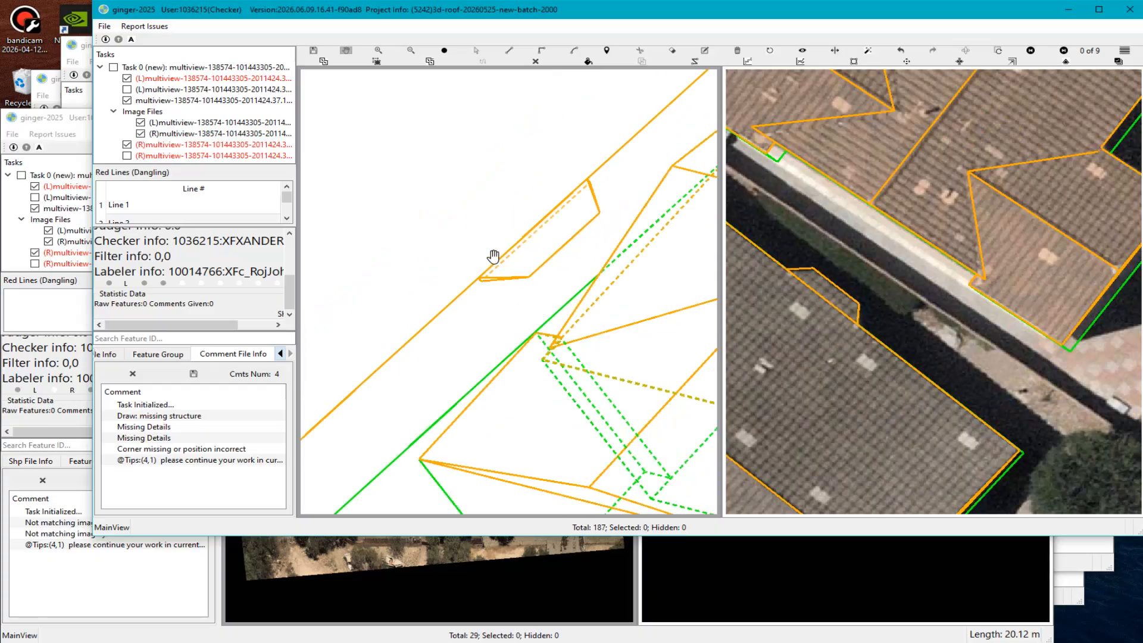
Hide the small roof extension's top surface and change the surface beneath it to the green line type.
{"action": "scroll", "coordinate": [500, 280], "scroll_direction": "up", "scroll_amount": 4}
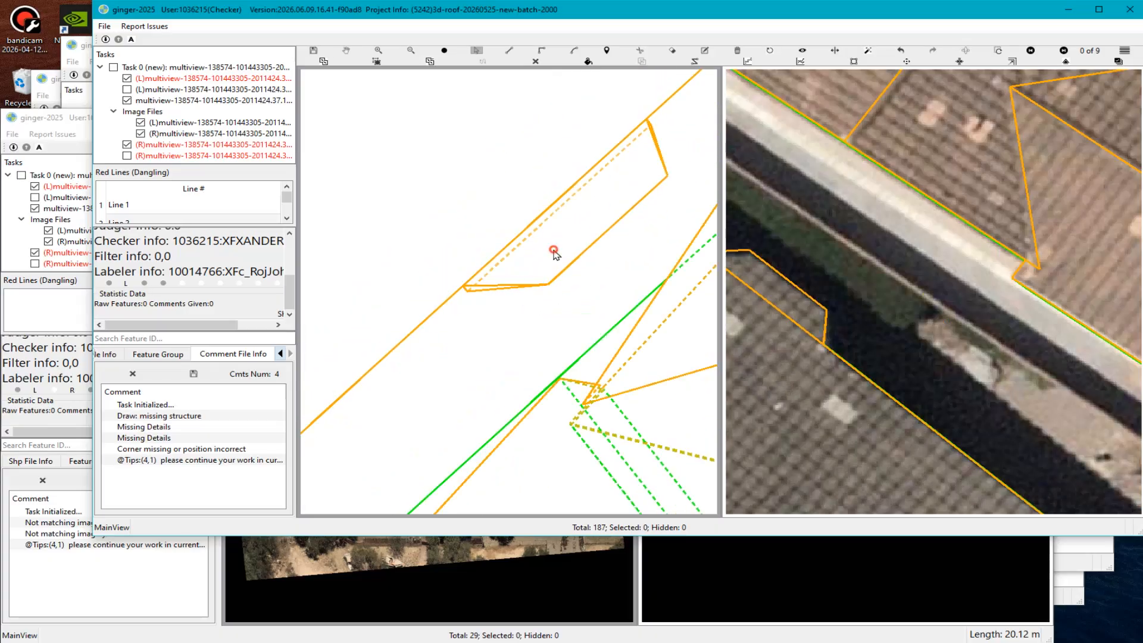
{"action": "left_click", "coordinate": [554, 250]}
{"action": "key", "text": "h"}
{"action": "scroll", "coordinate": [558, 254], "scroll_direction": "down", "scroll_amount": 3}
{"action": "scroll", "coordinate": [541, 271], "scroll_direction": "up", "scroll_amount": 2}
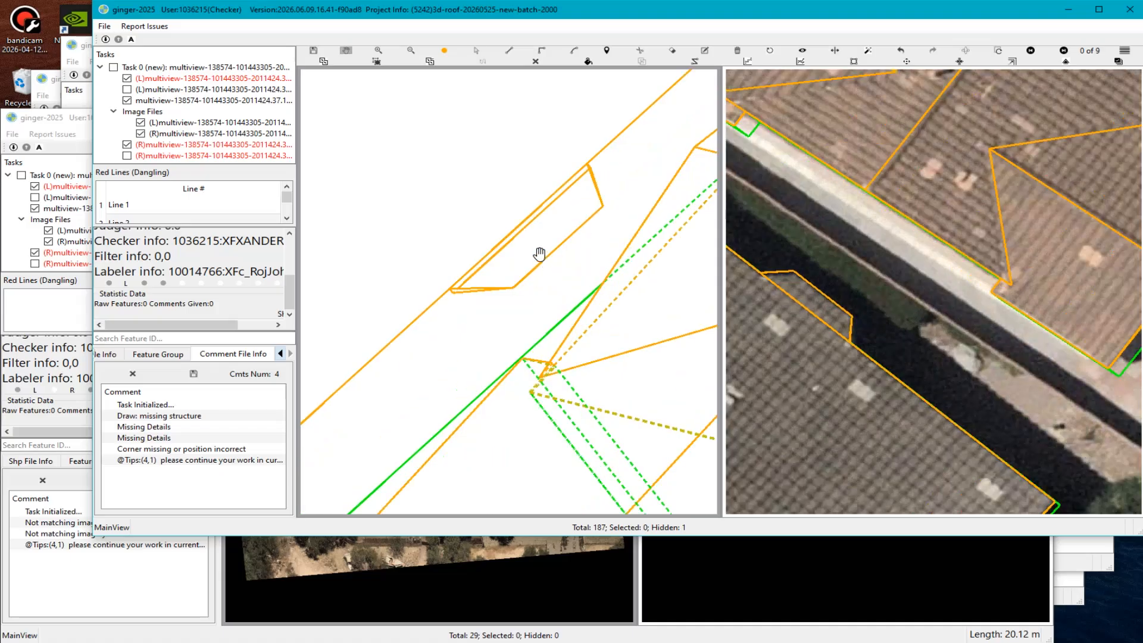
{"action": "key", "text": "Escape"}
{"action": "left_click", "coordinate": [536, 246]}
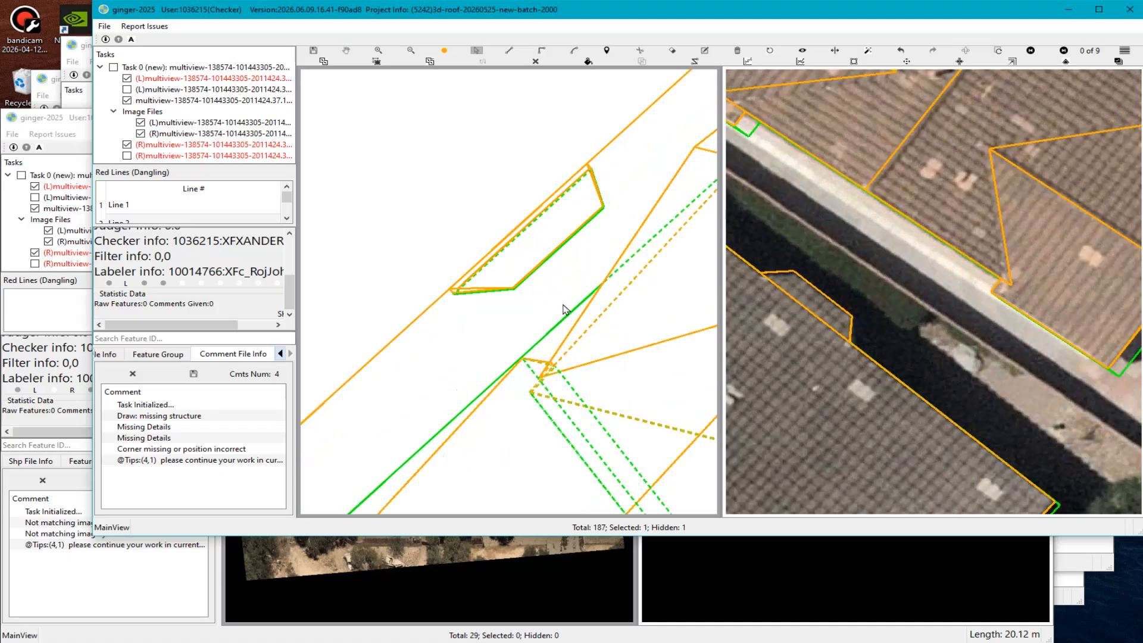
Examine the finished extension along the eave of the large roof against the neighbouring buildings and the aerial image.
{"action": "scroll", "coordinate": [589, 314], "scroll_direction": "down", "scroll_amount": 3}
{"action": "scroll", "coordinate": [545, 295], "scroll_direction": "down", "scroll_amount": 2}
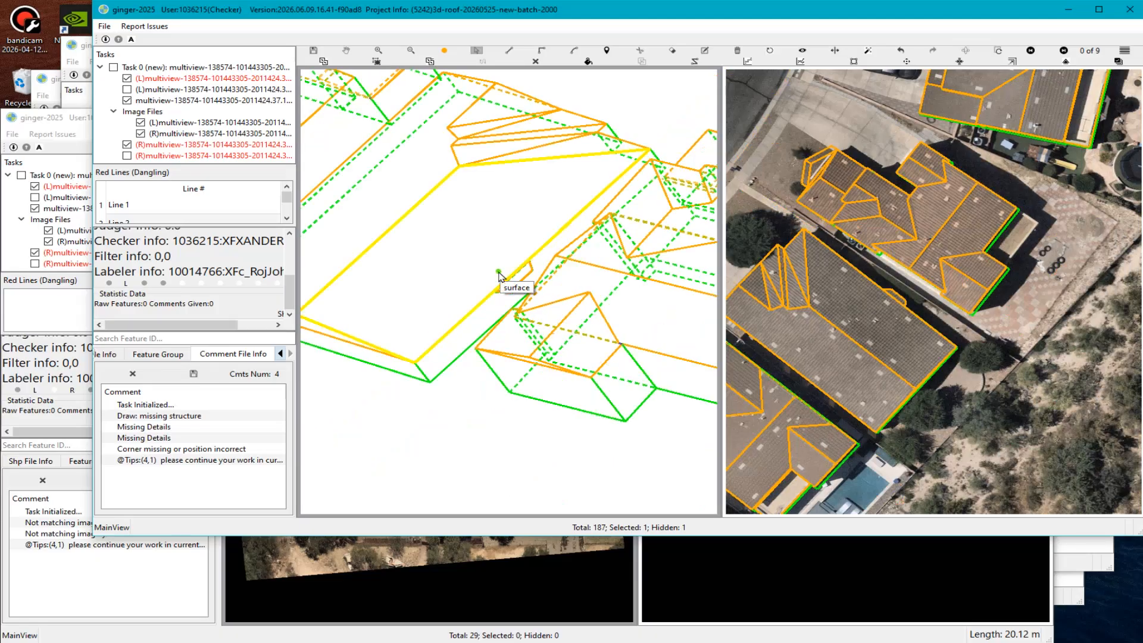
{"action": "scroll", "coordinate": [441, 369], "scroll_direction": "up", "scroll_amount": 4}
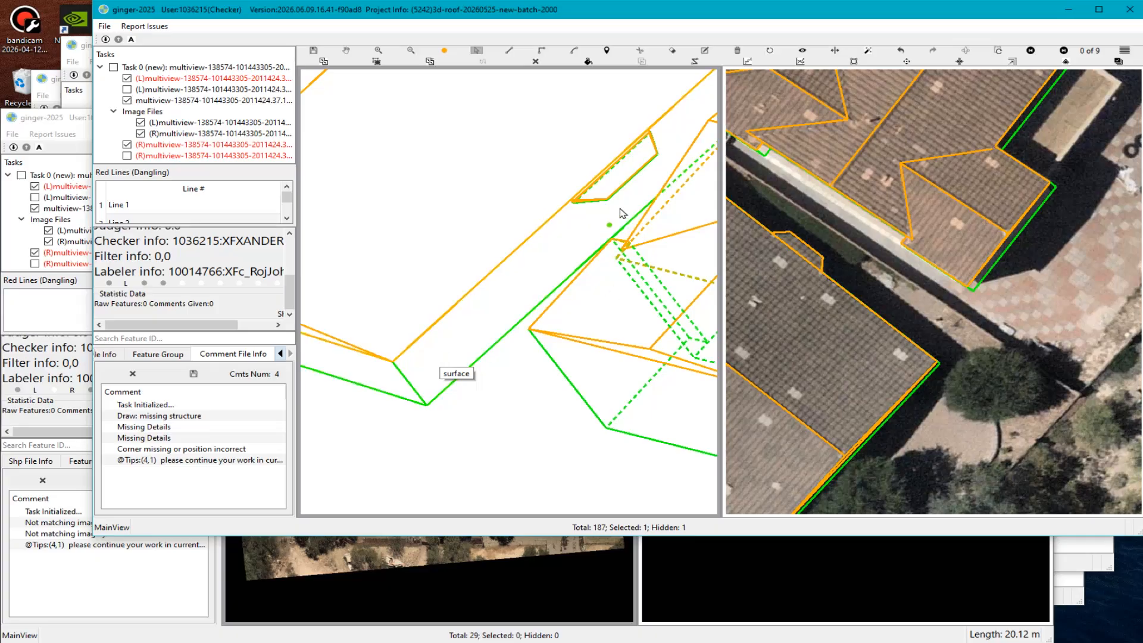
{"action": "scroll", "coordinate": [620, 236], "scroll_direction": "up", "scroll_amount": 3}
{"action": "scroll", "coordinate": [598, 281], "scroll_direction": "down", "scroll_amount": 5}
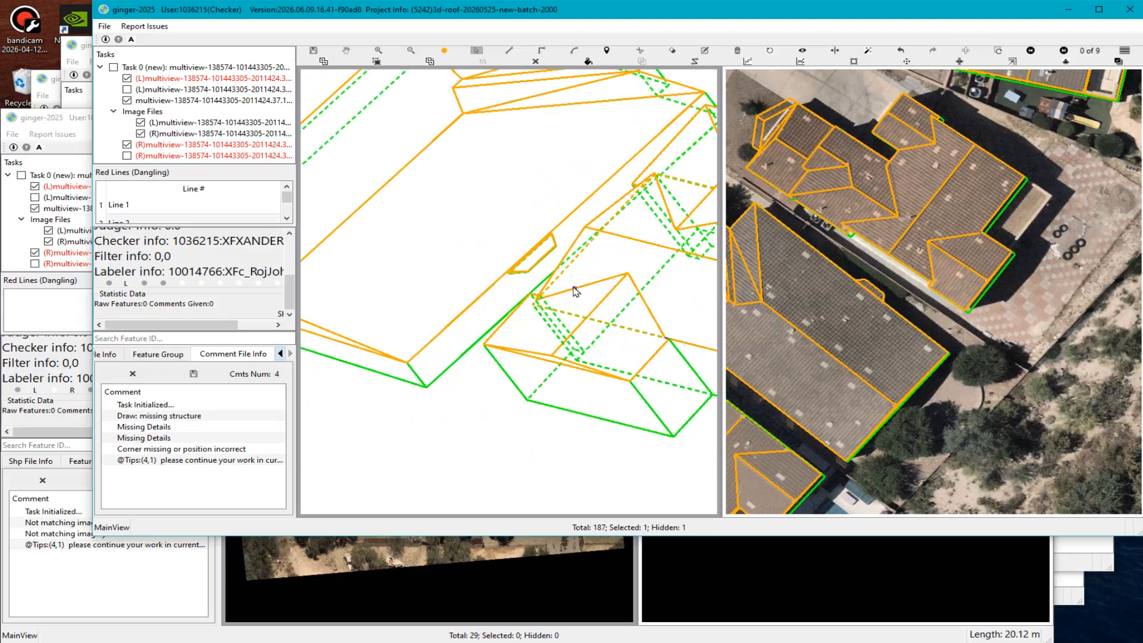
{"action": "scroll", "coordinate": [549, 289], "scroll_direction": "down", "scroll_amount": 6}
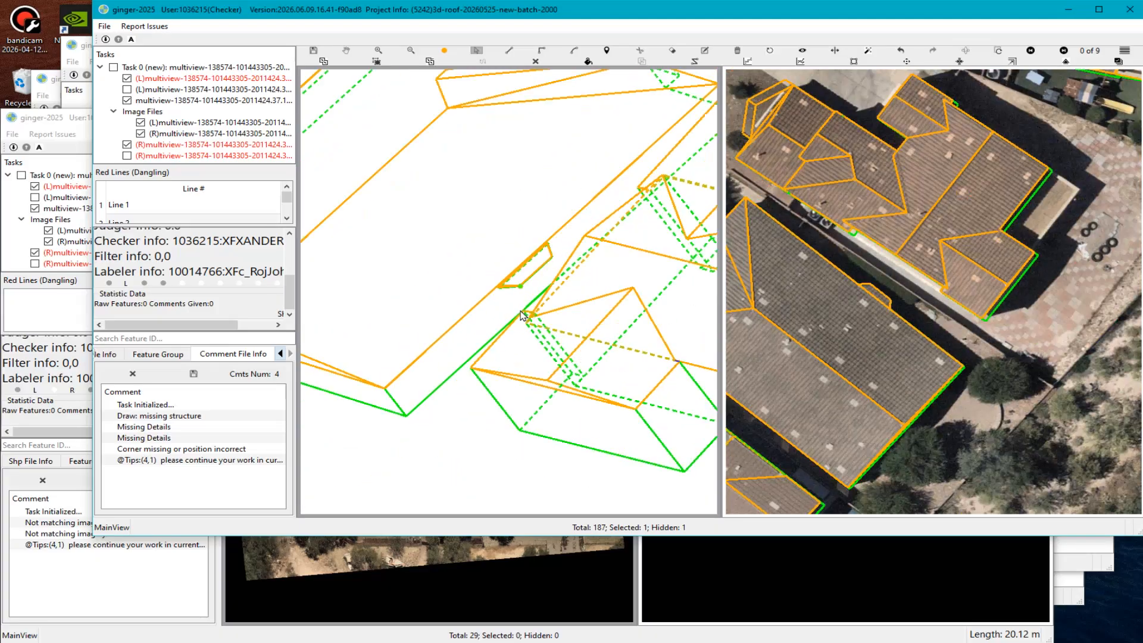
{"action": "scroll", "coordinate": [531, 283], "scroll_direction": "up", "scroll_amount": 3}
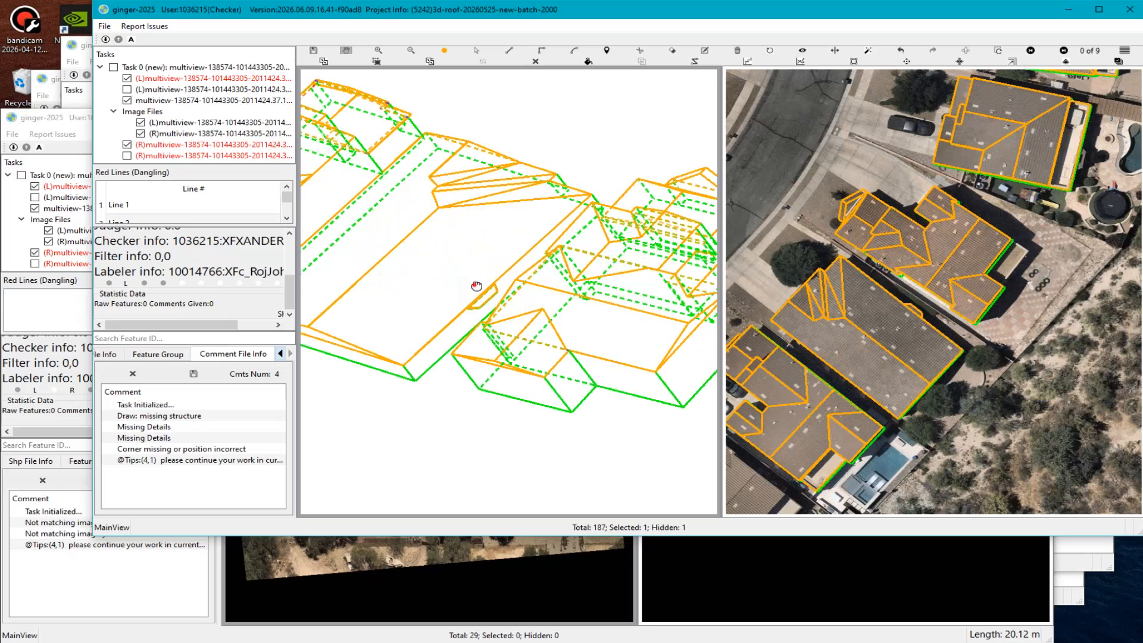
{"action": "middle_click_drag", "start_coordinate": [476, 286], "coordinate": [503, 300]}
{"action": "scroll", "coordinate": [503, 297], "scroll_direction": "down", "scroll_amount": 4}
{"action": "scroll", "coordinate": [446, 261], "scroll_direction": "up", "scroll_amount": 3}
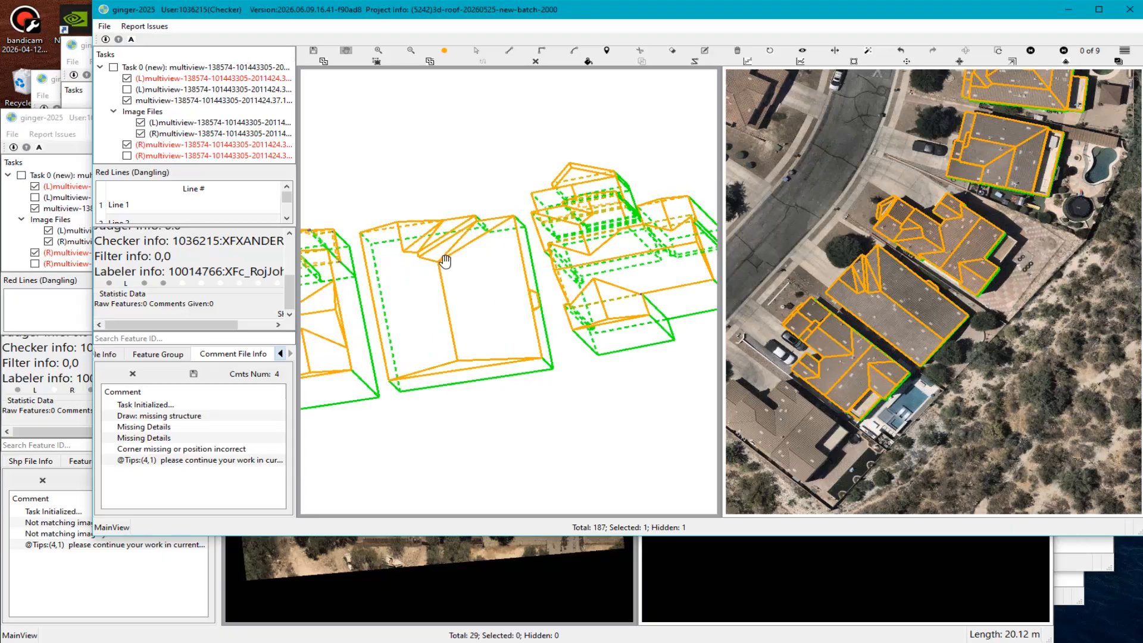
{"action": "scroll", "coordinate": [576, 318], "scroll_direction": "up", "scroll_amount": 5}
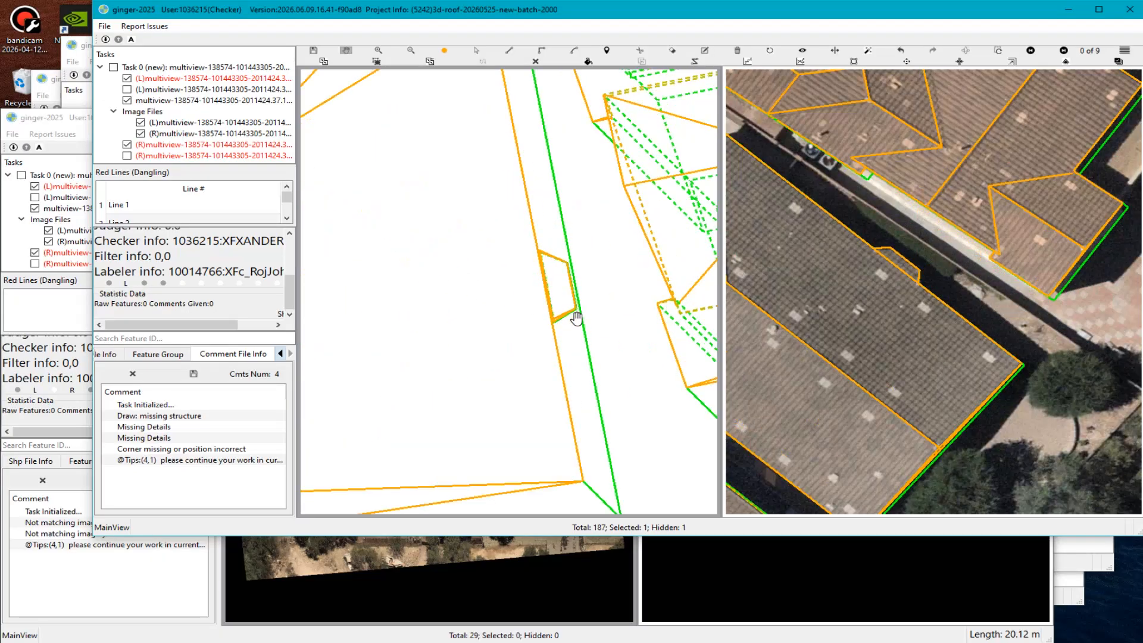
Unhide the hidden top surface of the small roof extension.
{"action": "key", "text": "s"}
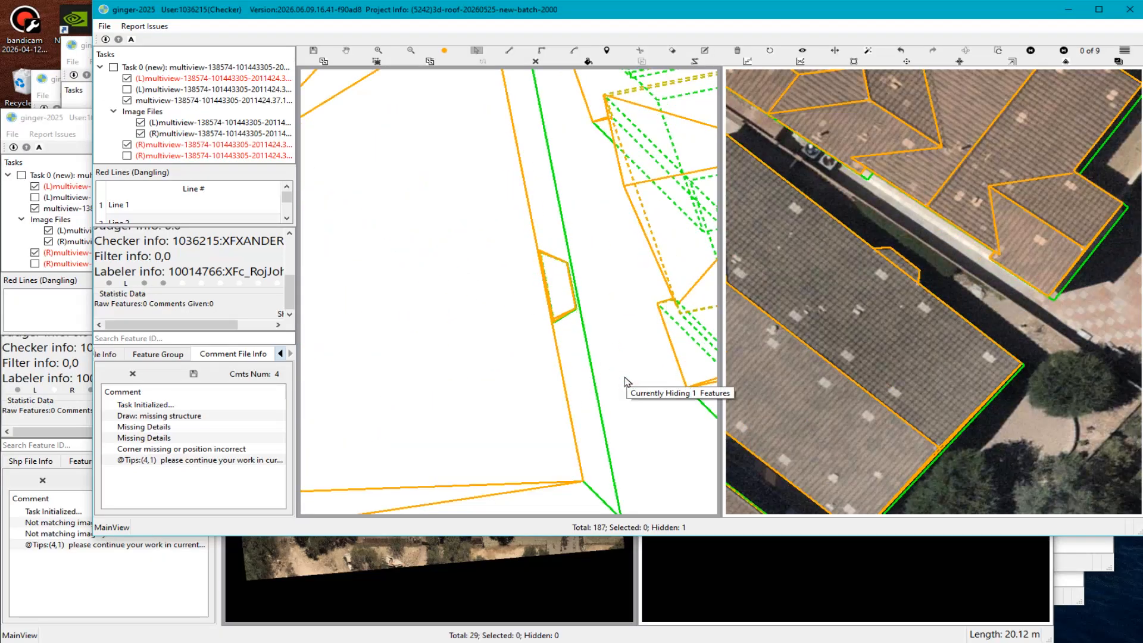
{"action": "scroll", "coordinate": [601, 364], "scroll_direction": "down", "scroll_amount": 5}
{"action": "key", "text": "h"}
Select all features of the large building with its extension and try to group them.
{"action": "scroll", "coordinate": [441, 282], "scroll_direction": "up", "scroll_amount": 2}
{"action": "left_click_drag", "start_coordinate": [361, 173], "coordinate": [550, 387]}
{"action": "scroll", "coordinate": [601, 302], "scroll_direction": "up", "scroll_amount": 3}
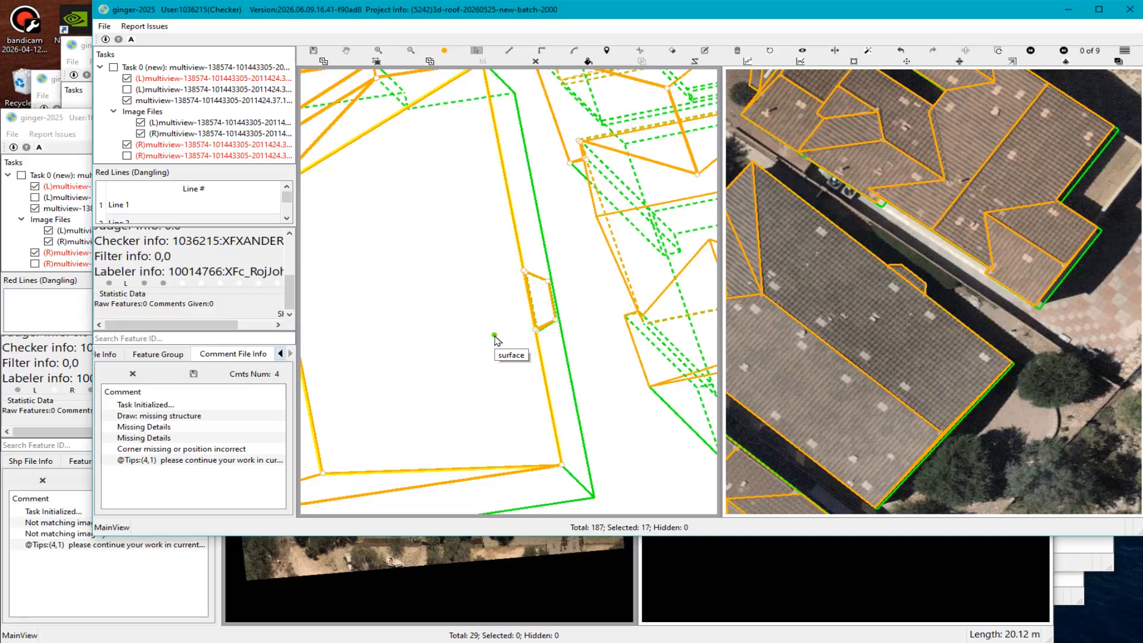
{"action": "key", "text": "g"}
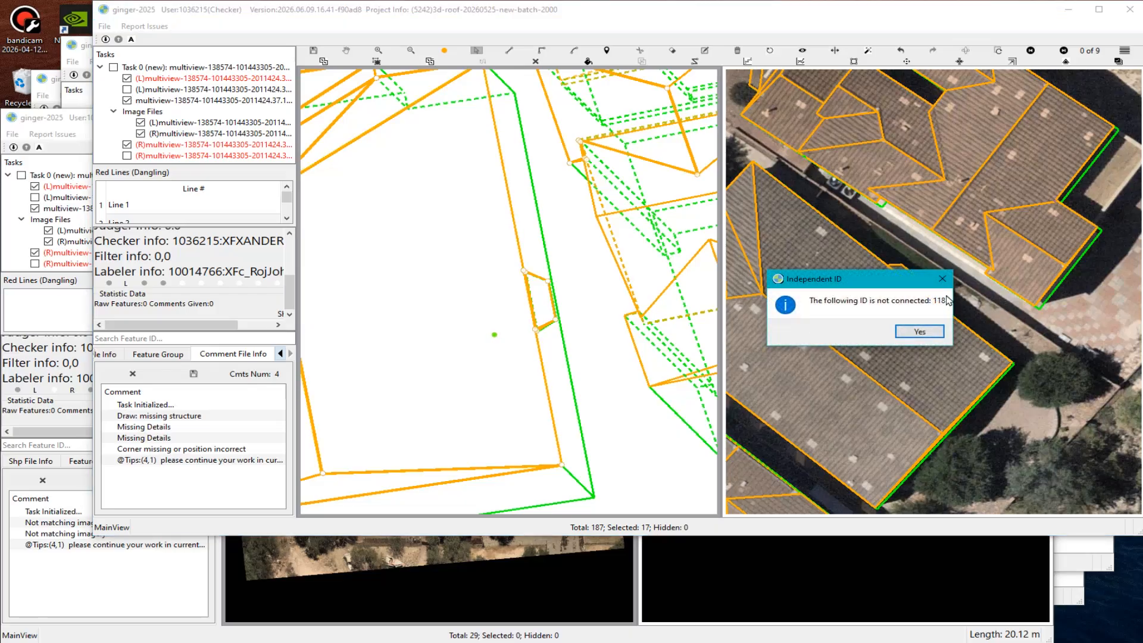
{"action": "left_click", "coordinate": [943, 279]}
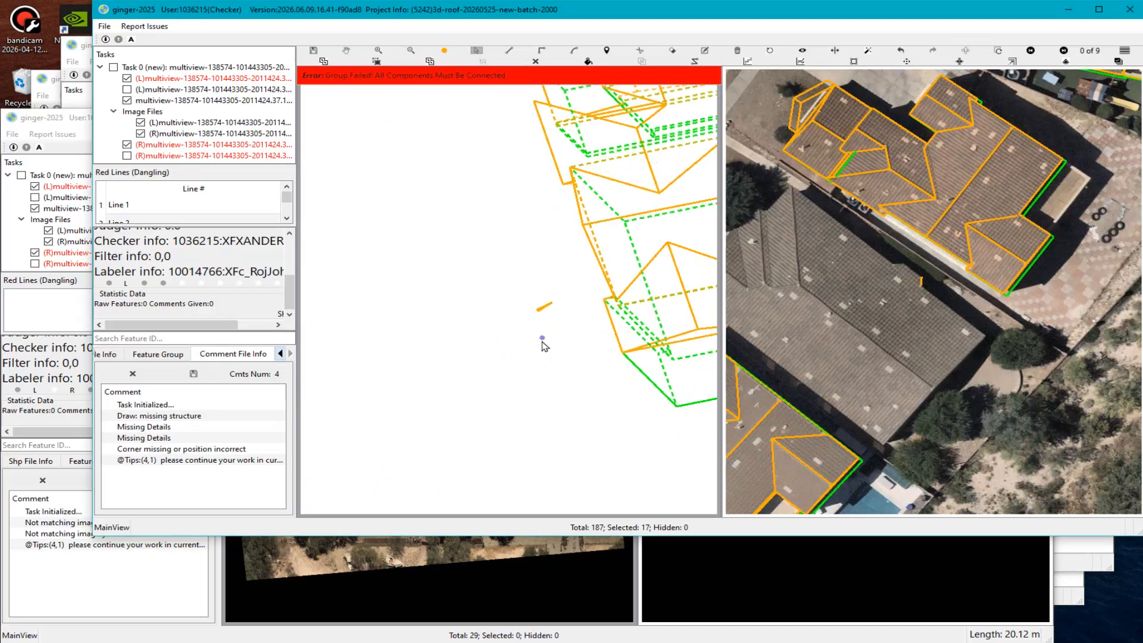
Exit the task window without saving the changes.
{"action": "scroll", "coordinate": [543, 344], "scroll_direction": "up", "scroll_amount": 2}
{"action": "scroll", "coordinate": [516, 328], "scroll_direction": "down", "scroll_amount": 5}
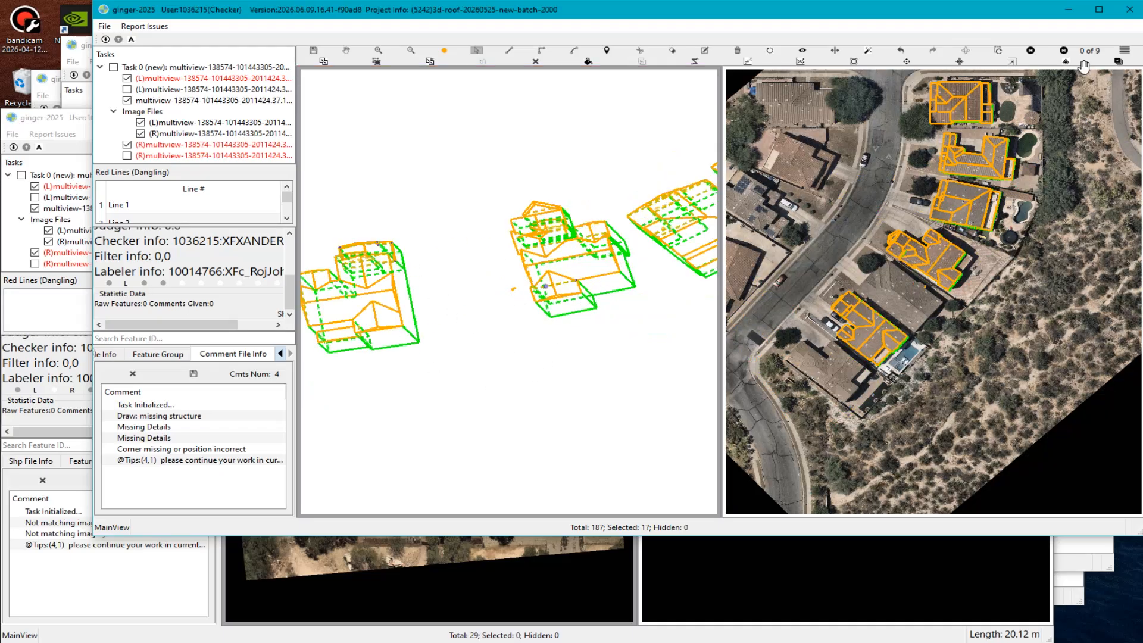
{"action": "left_click", "coordinate": [1134, 15]}
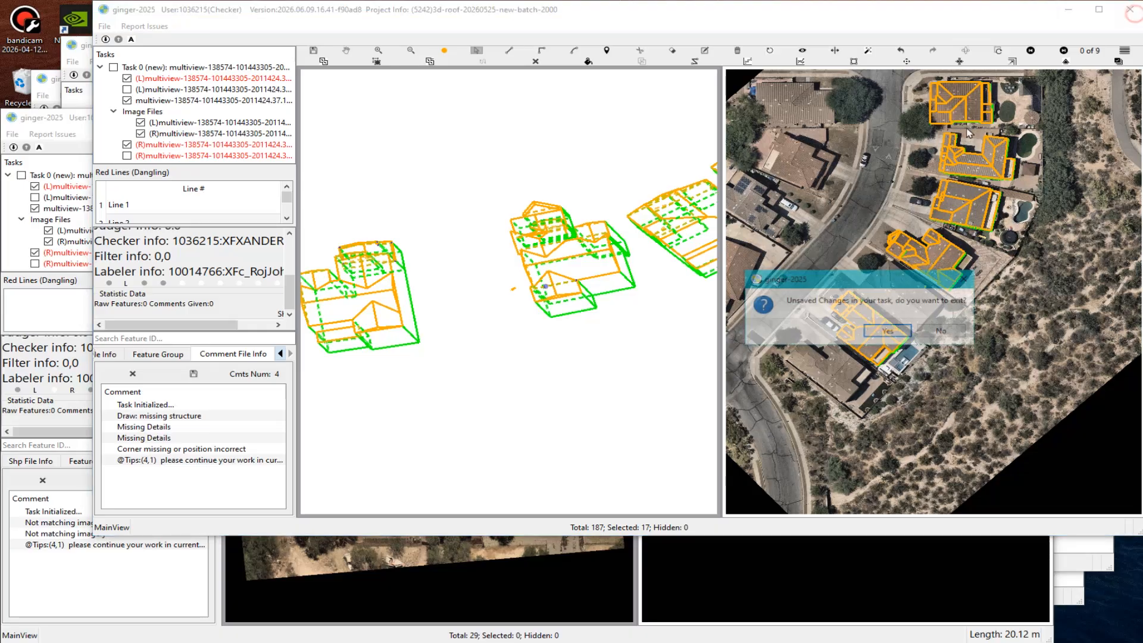
{"action": "left_click", "coordinate": [889, 332]}
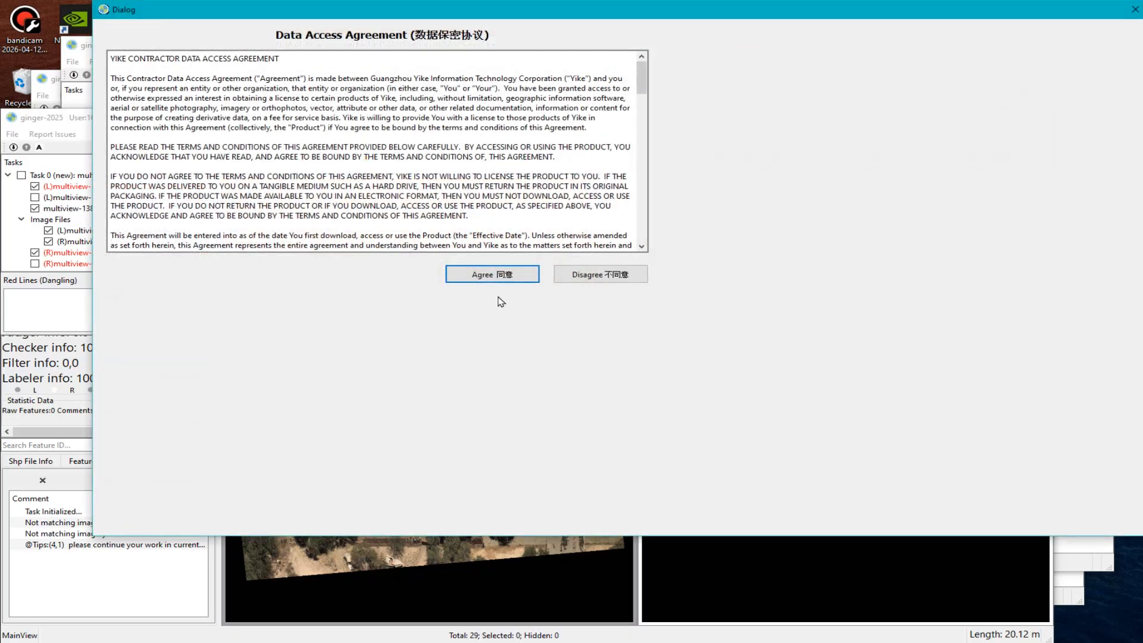
Accept the data access agreement, sign in with the saved credentials and dismiss the project requirements.
{"action": "left_click", "coordinate": [485, 274]}
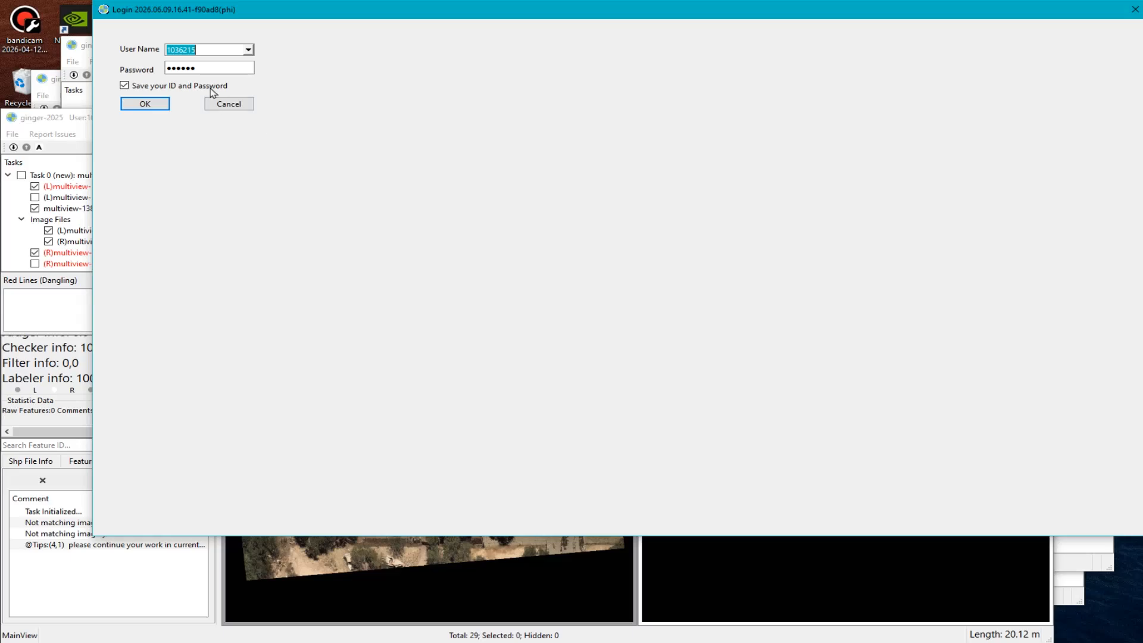
{"action": "left_click", "coordinate": [144, 108]}
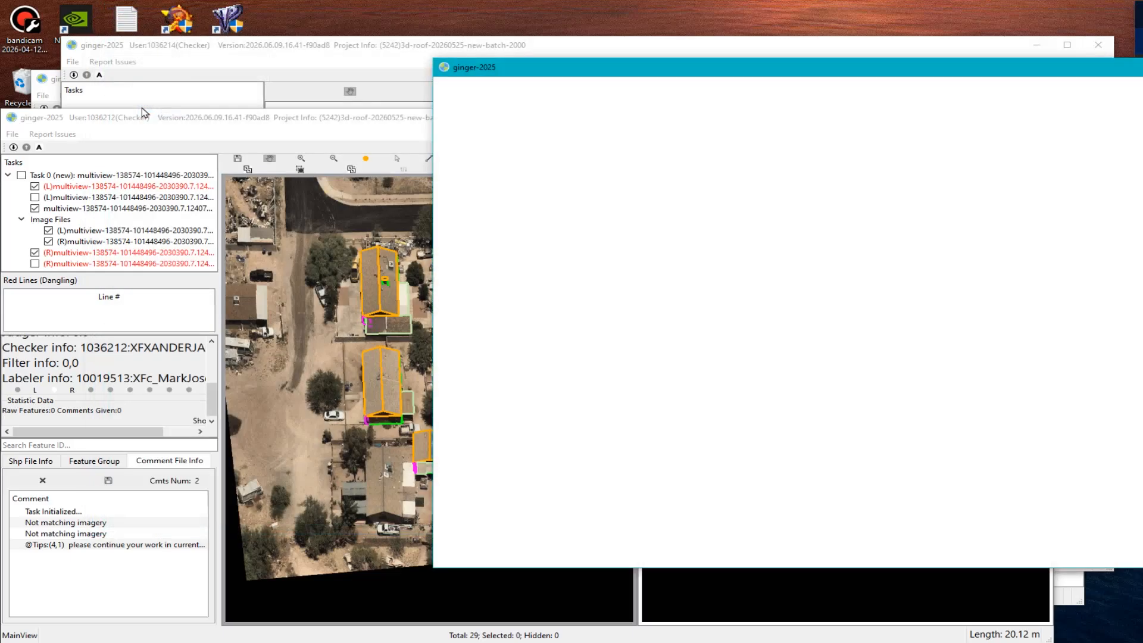
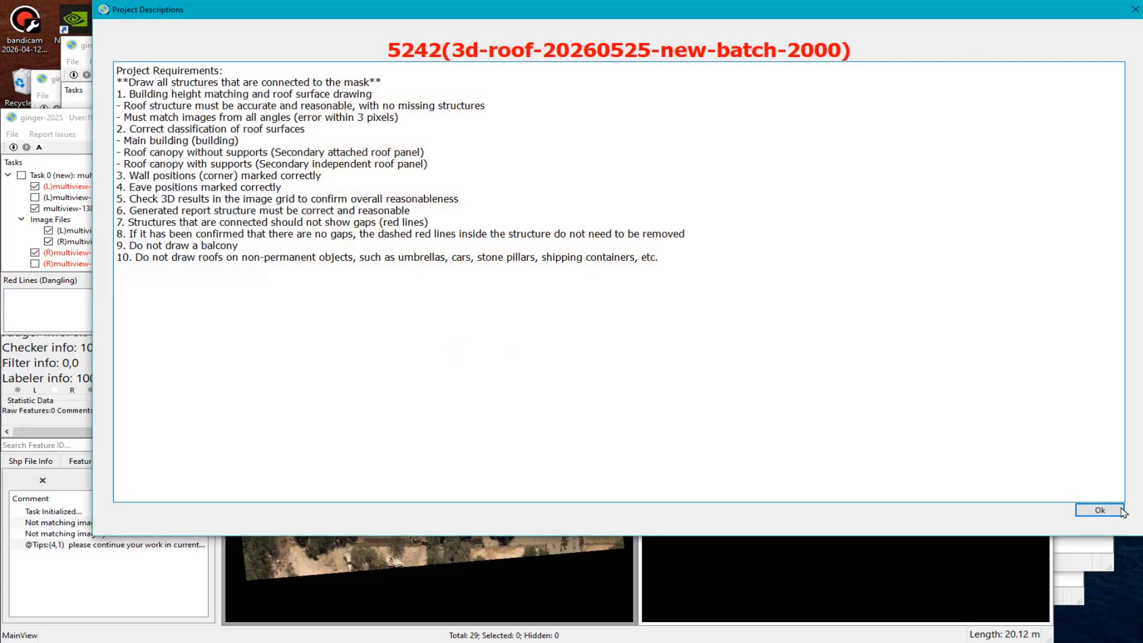
{"action": "left_click", "coordinate": [1121, 510]}
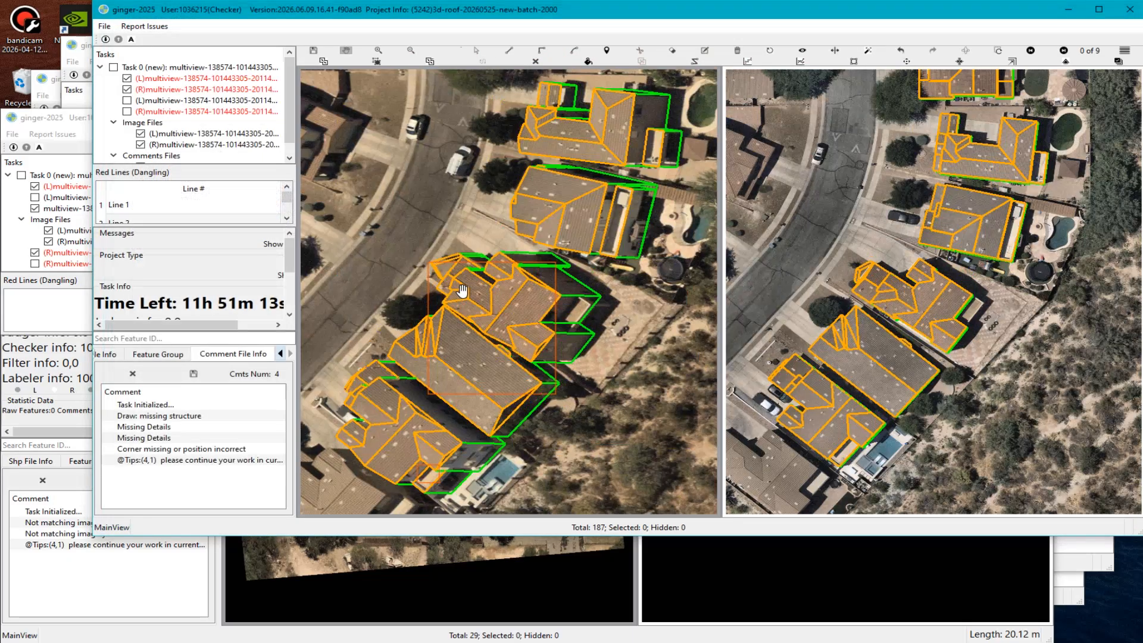
Replace the narrow triangular surface at the end of the small roof extension by drawing a new one through its three corners.
{"action": "scroll", "coordinate": [510, 332], "scroll_direction": "up", "scroll_amount": 10}
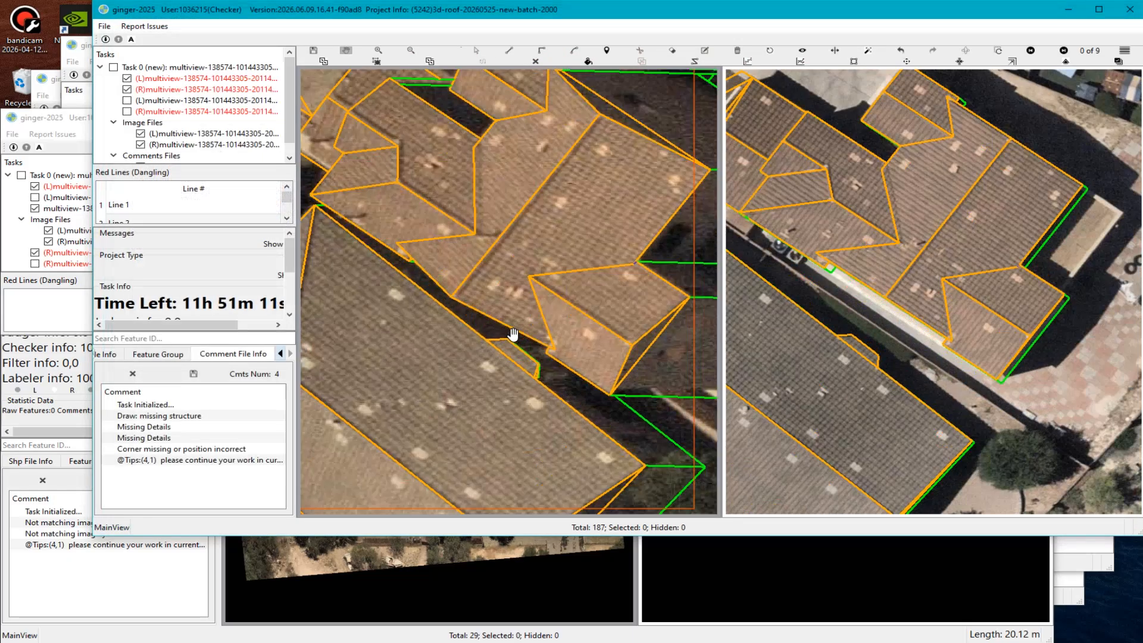
{"action": "scroll", "coordinate": [523, 248], "scroll_direction": "up", "scroll_amount": 5}
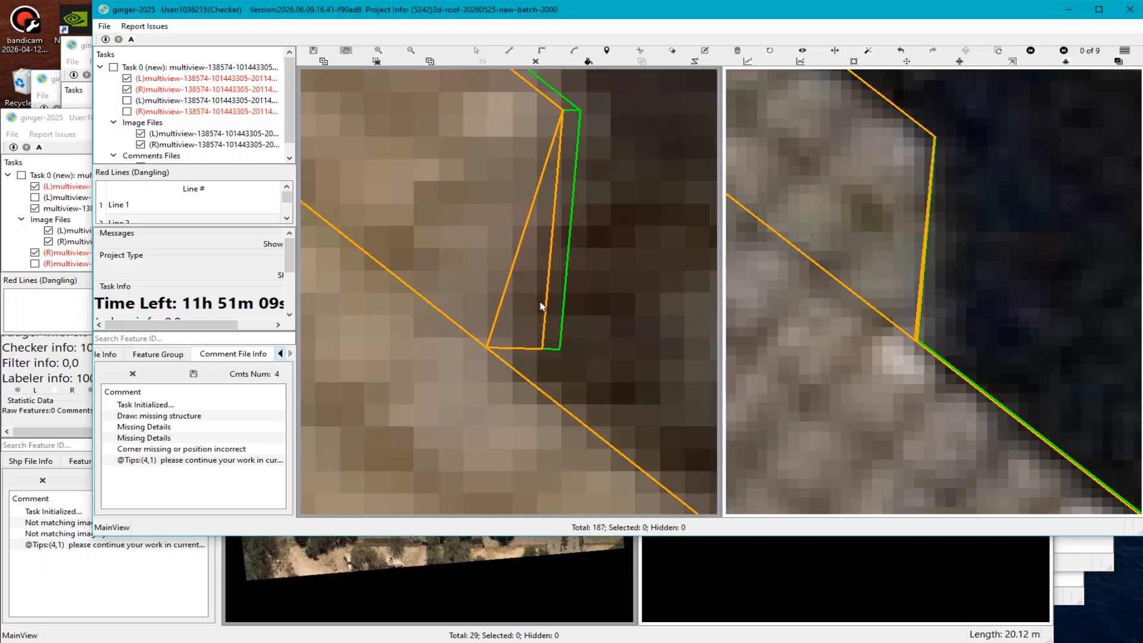
{"action": "left_click", "coordinate": [541, 305]}
{"action": "key", "text": "Delete"}
{"action": "key", "text": "l"}
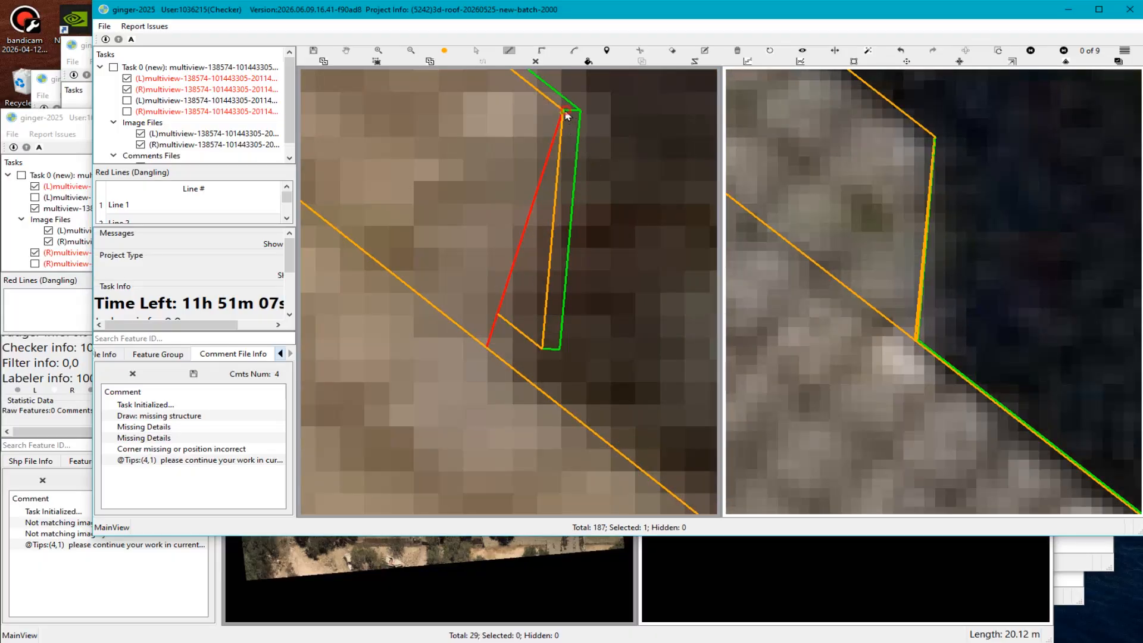
{"action": "left_click", "coordinate": [564, 113]}
{"action": "left_click", "coordinate": [490, 351]}
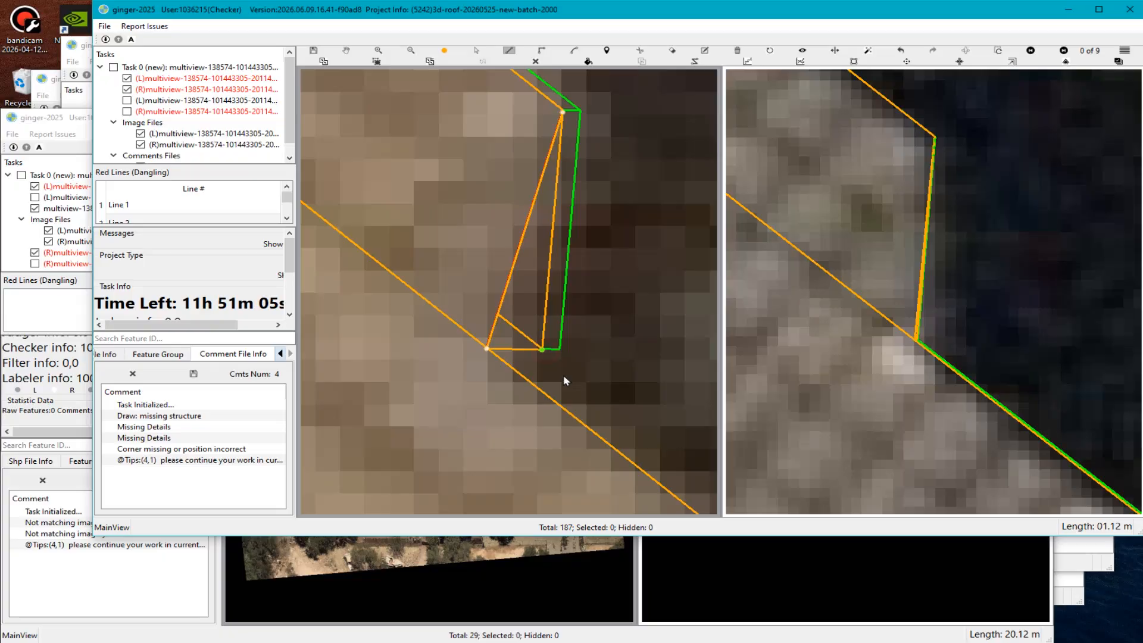
{"action": "left_click", "coordinate": [563, 374]}
{"action": "scroll", "coordinate": [539, 369], "scroll_direction": "down", "scroll_amount": 6}
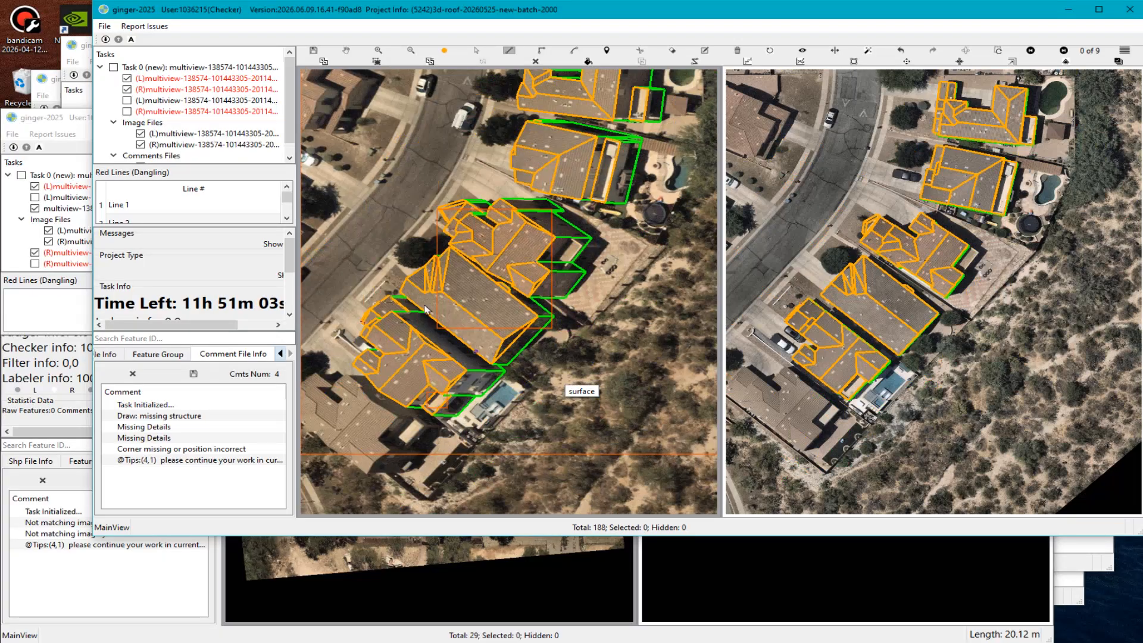
Select the features of the large roof and its extension, try to group them, and undo the attempt.
{"action": "scroll", "coordinate": [424, 309], "scroll_direction": "up", "scroll_amount": 5}
{"action": "key", "text": "Escape"}
{"action": "left_click_drag", "start_coordinate": [403, 233], "coordinate": [530, 322]}
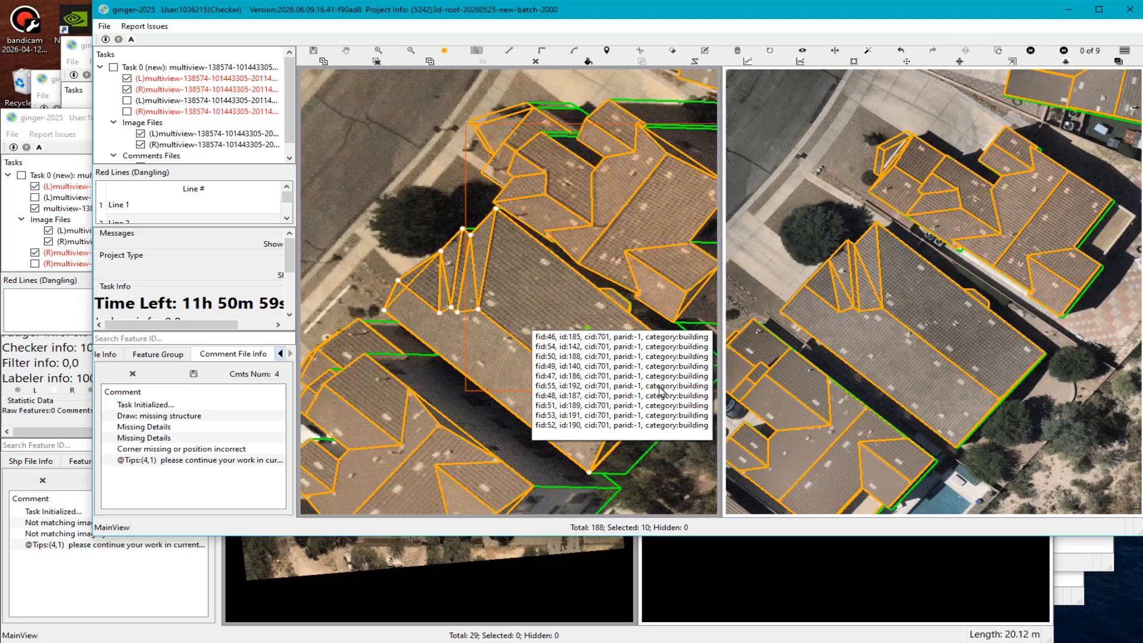
{"action": "left_click_drag", "start_coordinate": [690, 467], "coordinate": [635, 367], "text": "ctrl"}
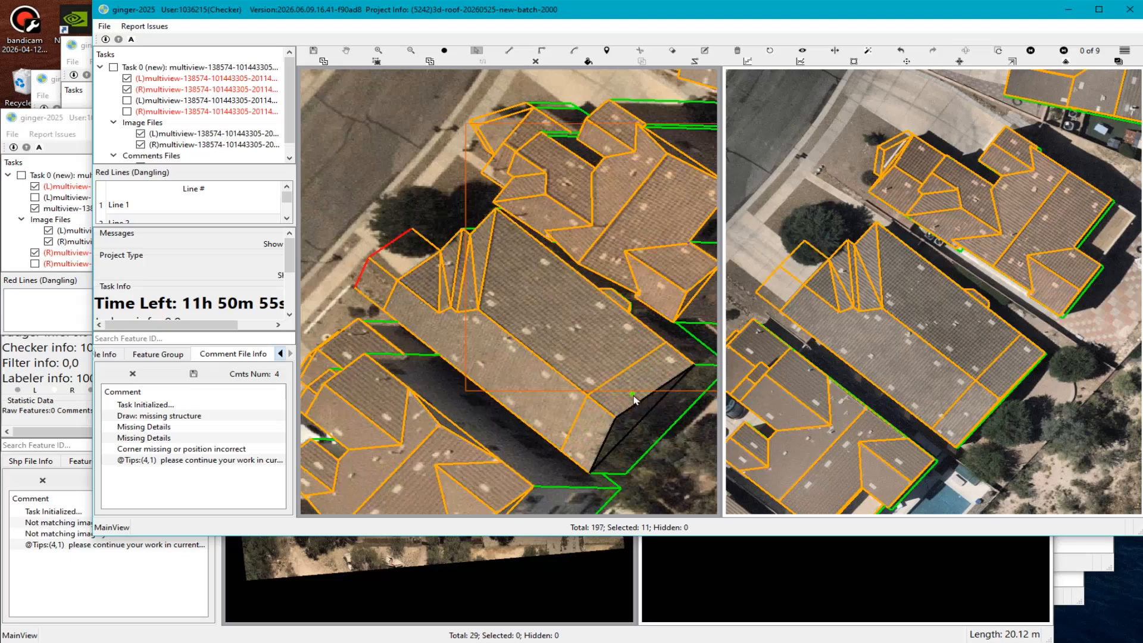
{"action": "scroll", "coordinate": [667, 353], "scroll_direction": "up", "scroll_amount": 2}
{"action": "scroll", "coordinate": [566, 334], "scroll_direction": "down", "scroll_amount": 5}
{"action": "key", "text": "ctrl+z"}
{"action": "scroll", "coordinate": [598, 350], "scroll_direction": "up", "scroll_amount": 3}
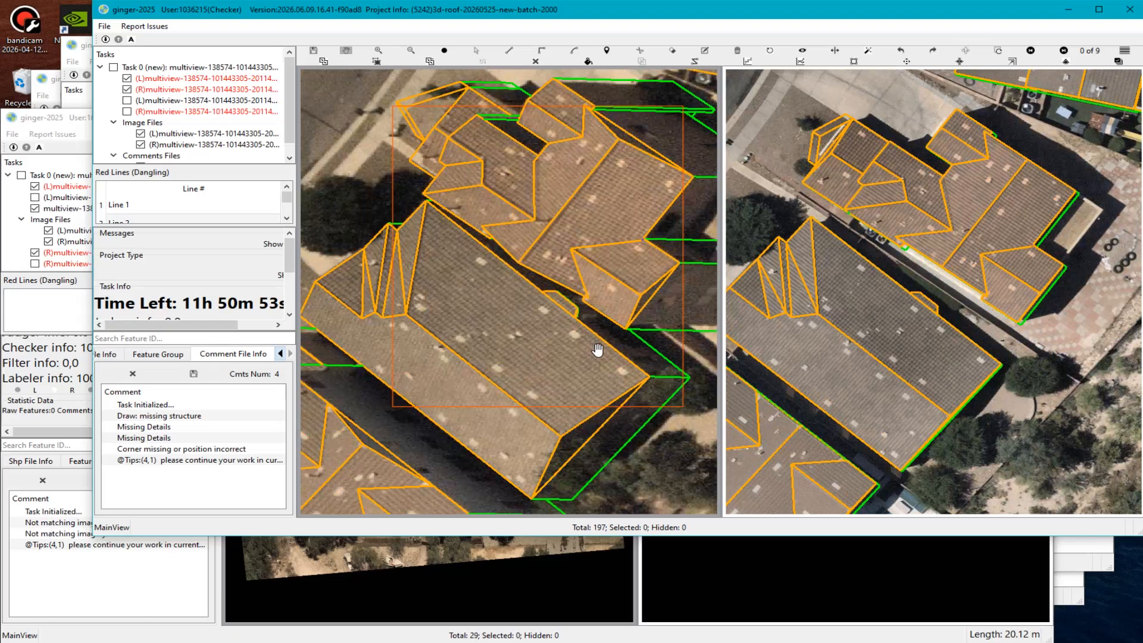
Show the wireframe without the left image and hide all features of the building below the large roof.
{"action": "scroll", "coordinate": [528, 297], "scroll_direction": "down", "scroll_amount": 3}
{"action": "middle_click_drag", "start_coordinate": [514, 251], "coordinate": [523, 238]}
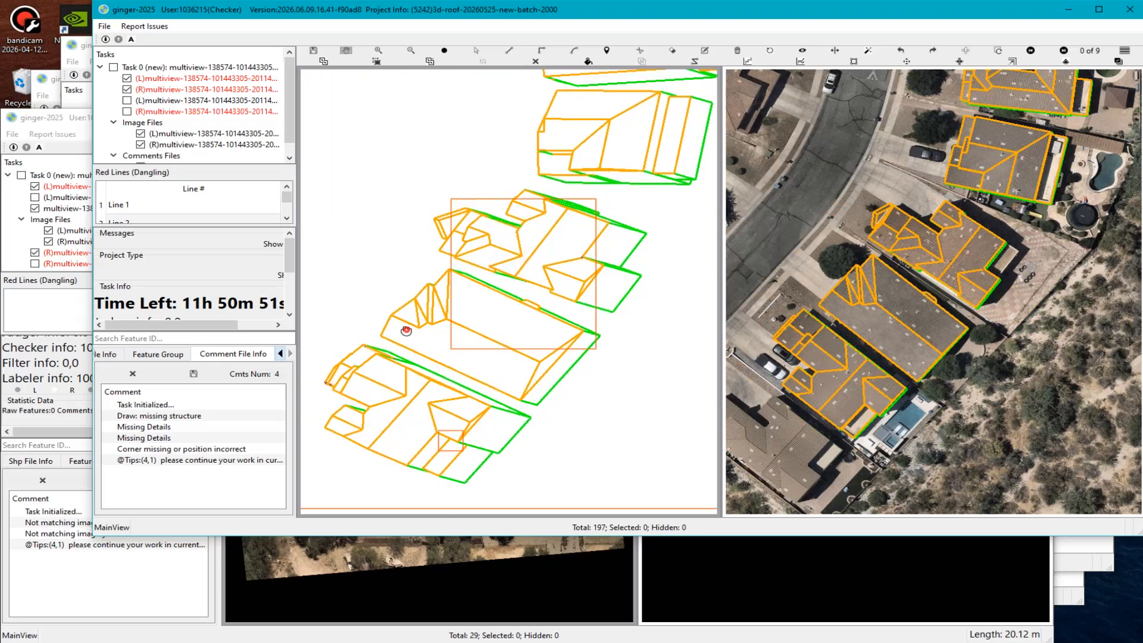
{"action": "left_click_drag", "start_coordinate": [406, 331], "coordinate": [439, 324]}
{"action": "key", "text": "Escape"}
{"action": "left_click_drag", "start_coordinate": [365, 263], "coordinate": [462, 374]}
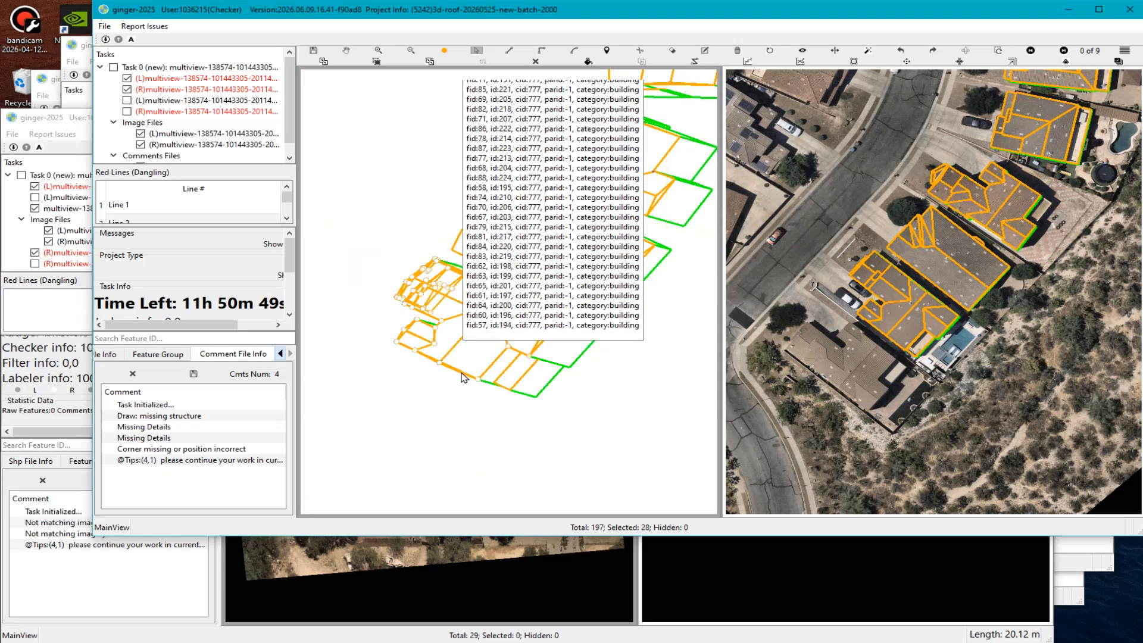
{"action": "key", "text": "h"}
{"action": "left_click_drag", "start_coordinate": [579, 428], "coordinate": [489, 313]}
{"action": "key", "text": "h"}
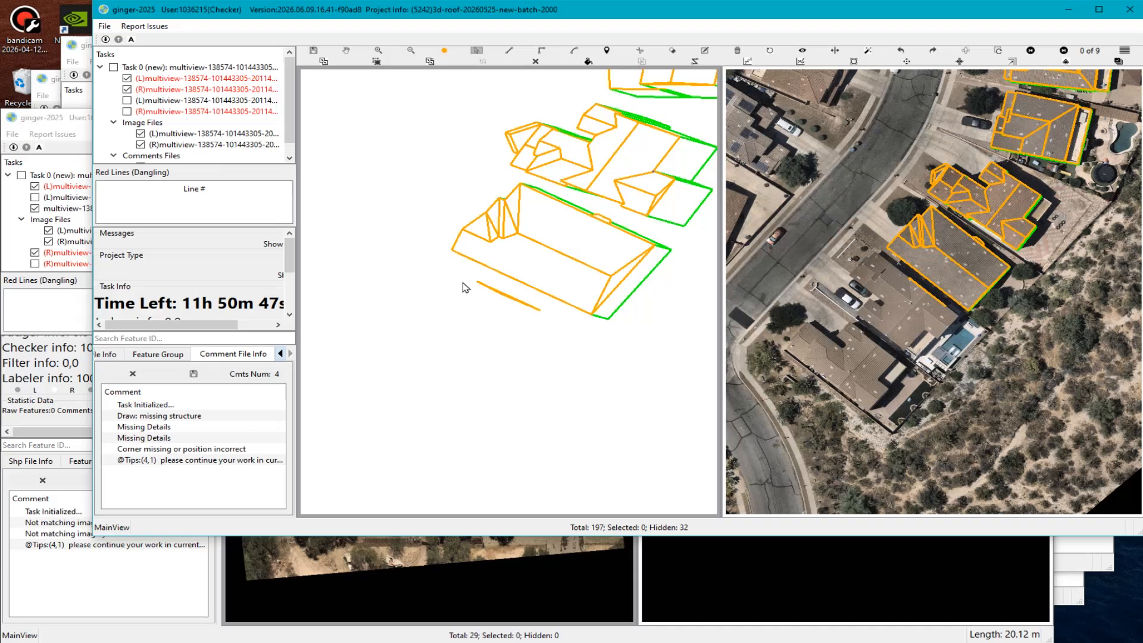
{"action": "left_click_drag", "start_coordinate": [462, 277], "coordinate": [503, 320]}
{"action": "key", "text": "h"}
Hide all features of the neighbouring building above the large roof.
{"action": "left_click_drag", "start_coordinate": [495, 101], "coordinate": [587, 172]}
{"action": "key", "text": "h"}
{"action": "left_click_drag", "start_coordinate": [560, 109], "coordinate": [666, 207]}
{"action": "key", "text": "h"}
{"action": "key", "text": "h"}
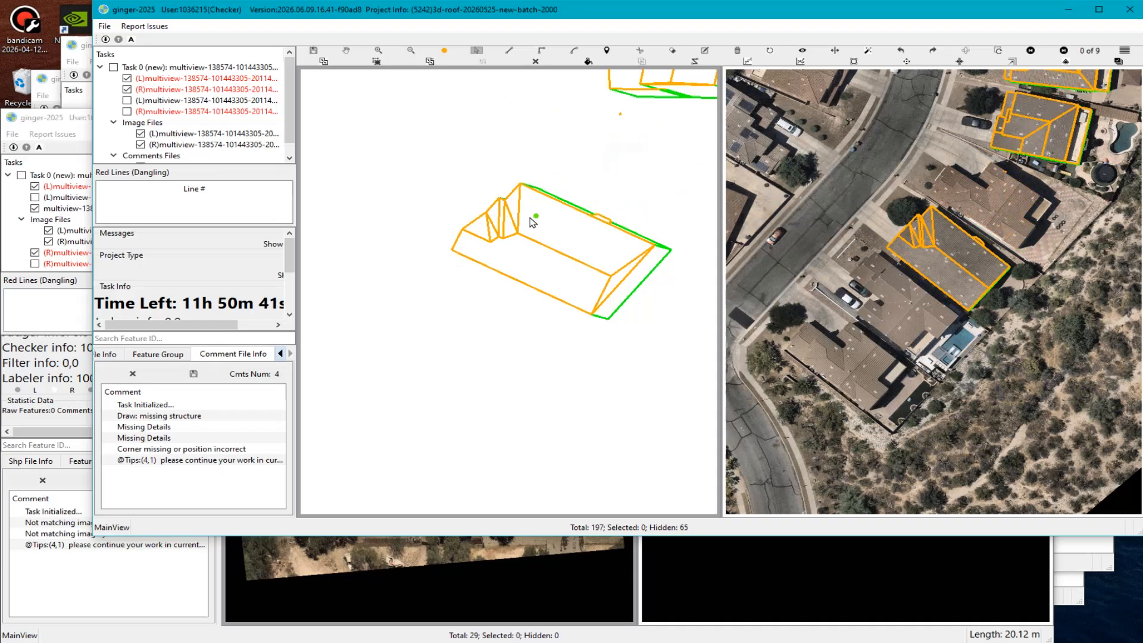
Select the large building with its extension and generate the extension's wall lines down to the ground outline.
{"action": "left_click_drag", "start_coordinate": [427, 178], "coordinate": [700, 354]}
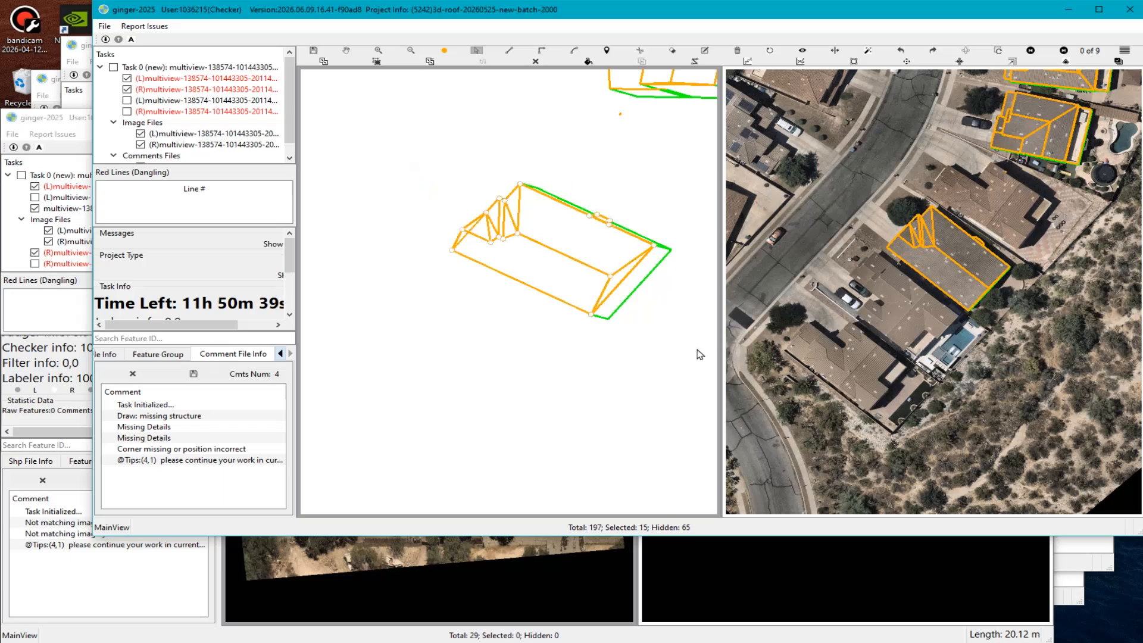
{"action": "left_click", "coordinate": [700, 354]}
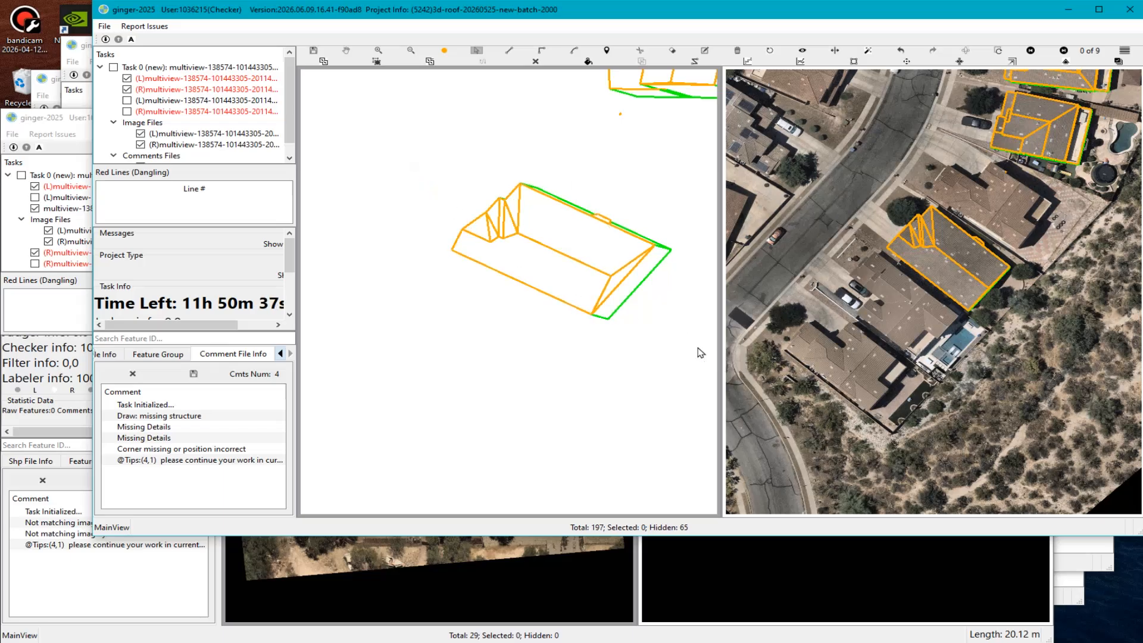
{"action": "key", "text": "space"}
{"action": "scroll", "coordinate": [660, 233], "scroll_direction": "up", "scroll_amount": 2}
{"action": "left_click_drag", "start_coordinate": [539, 253], "coordinate": [515, 275]}
{"action": "scroll", "coordinate": [564, 207], "scroll_direction": "up", "scroll_amount": 2}
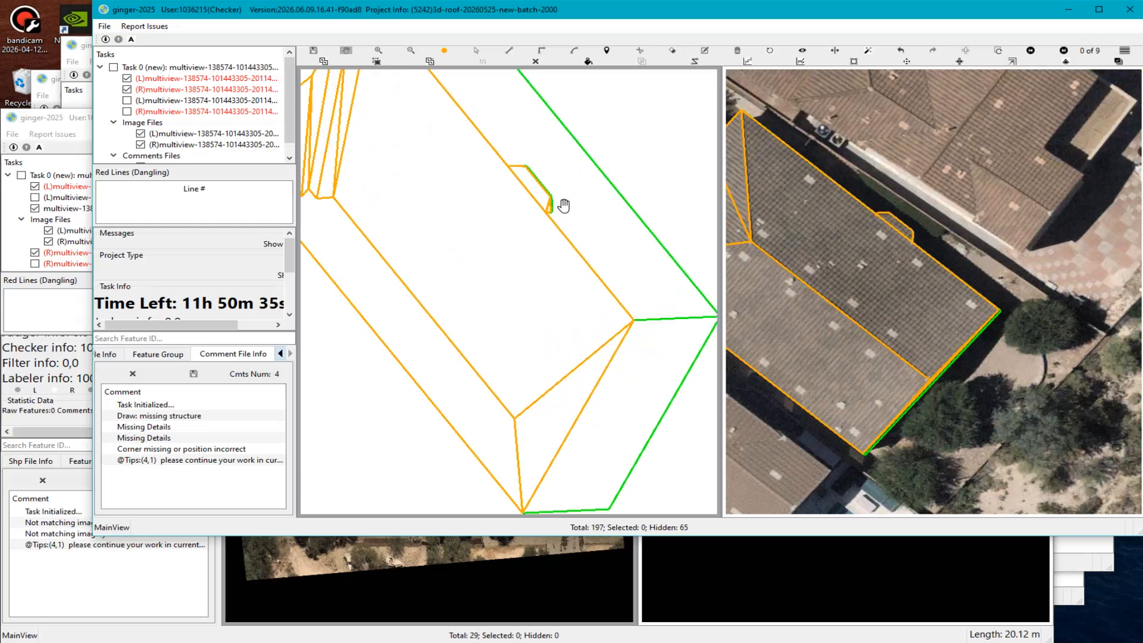
{"action": "scroll", "coordinate": [653, 296], "scroll_direction": "down", "scroll_amount": 2}
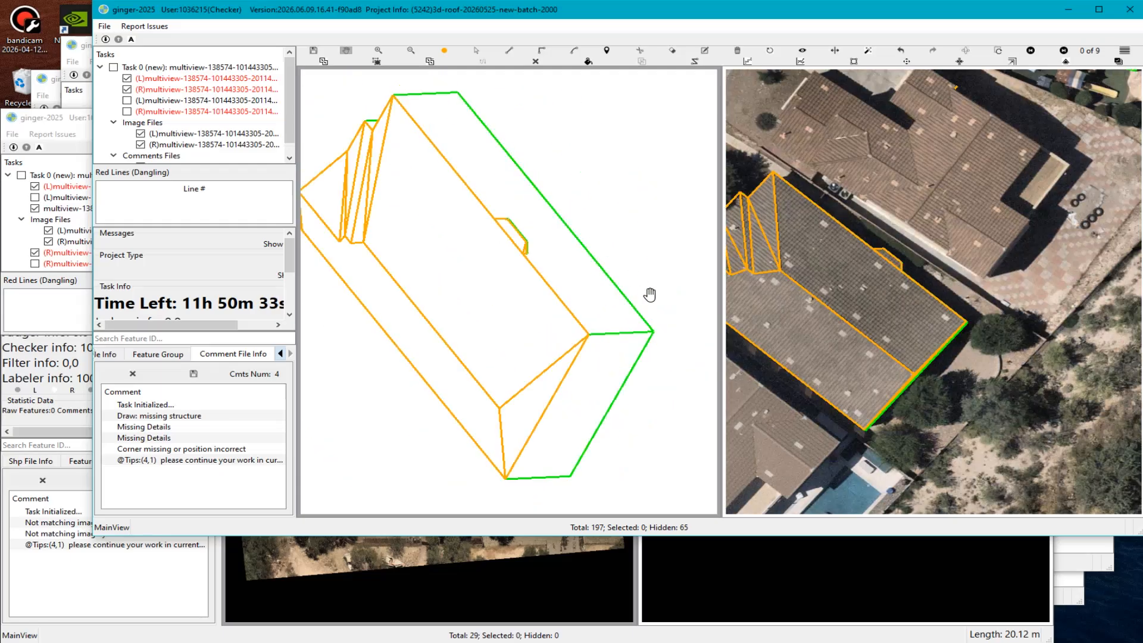
{"action": "left_click", "coordinate": [602, 298]}
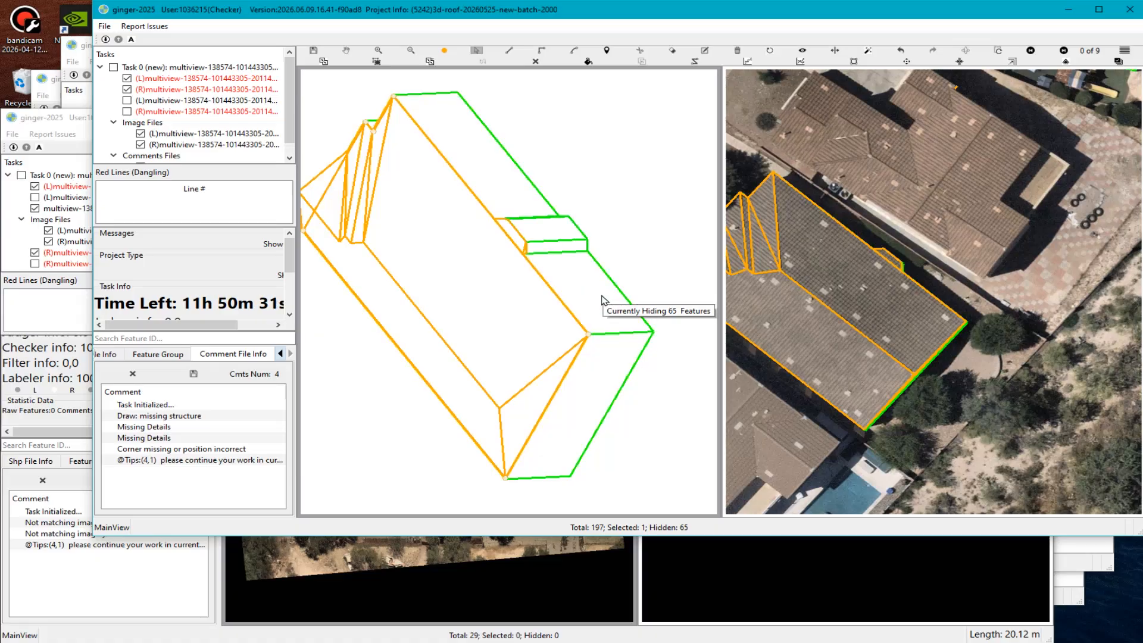
{"action": "scroll", "coordinate": [528, 236], "scroll_direction": "up", "scroll_amount": 5}
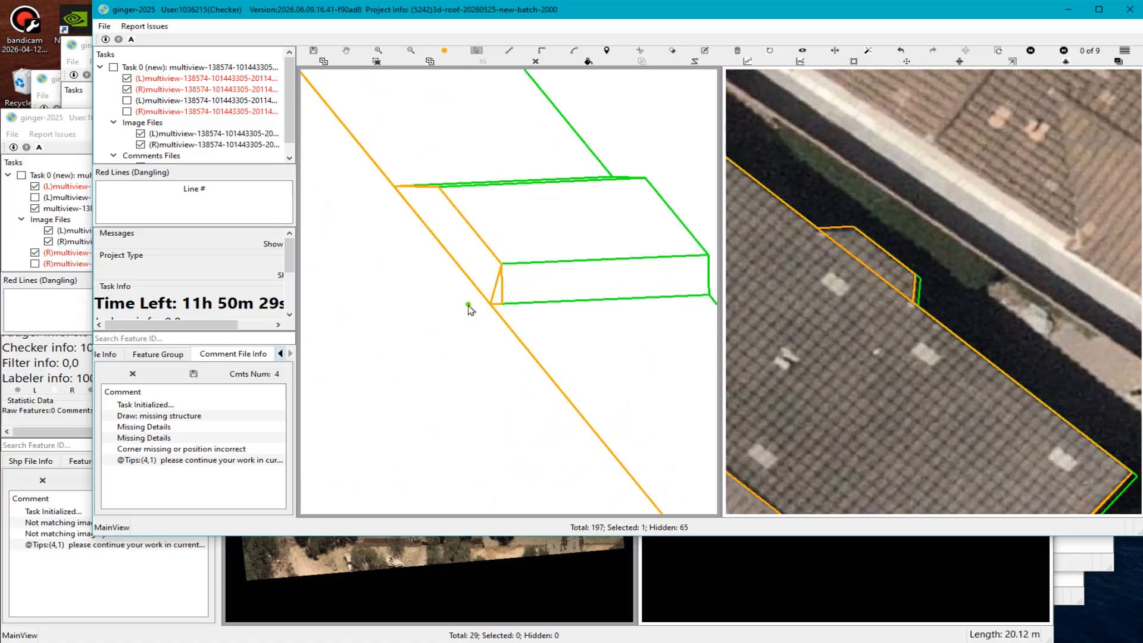
{"action": "scroll", "coordinate": [468, 309], "scroll_direction": "down", "scroll_amount": 2}
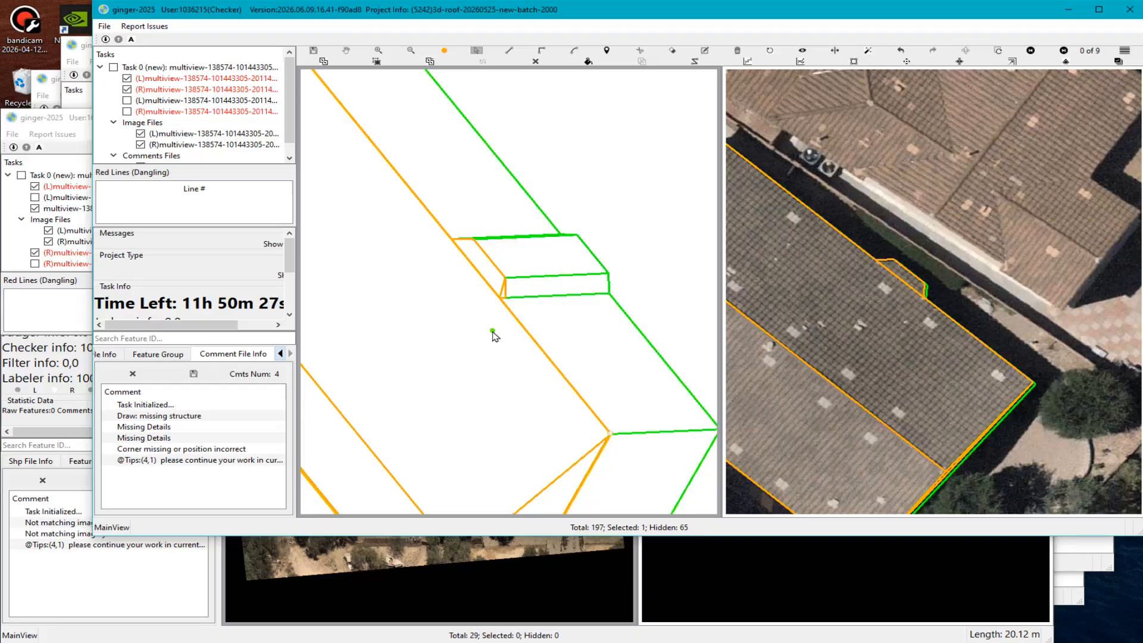
Show the left image again and try to merge the small extension's surface with the adjoining large roof surface.
{"action": "scroll", "coordinate": [492, 331], "scroll_direction": "down", "scroll_amount": 3}
{"action": "key", "text": "Escape"}
{"action": "scroll", "coordinate": [479, 289], "scroll_direction": "up", "scroll_amount": 2}
{"action": "key", "text": "space"}
{"action": "scroll", "coordinate": [488, 284], "scroll_direction": "up", "scroll_amount": 3}
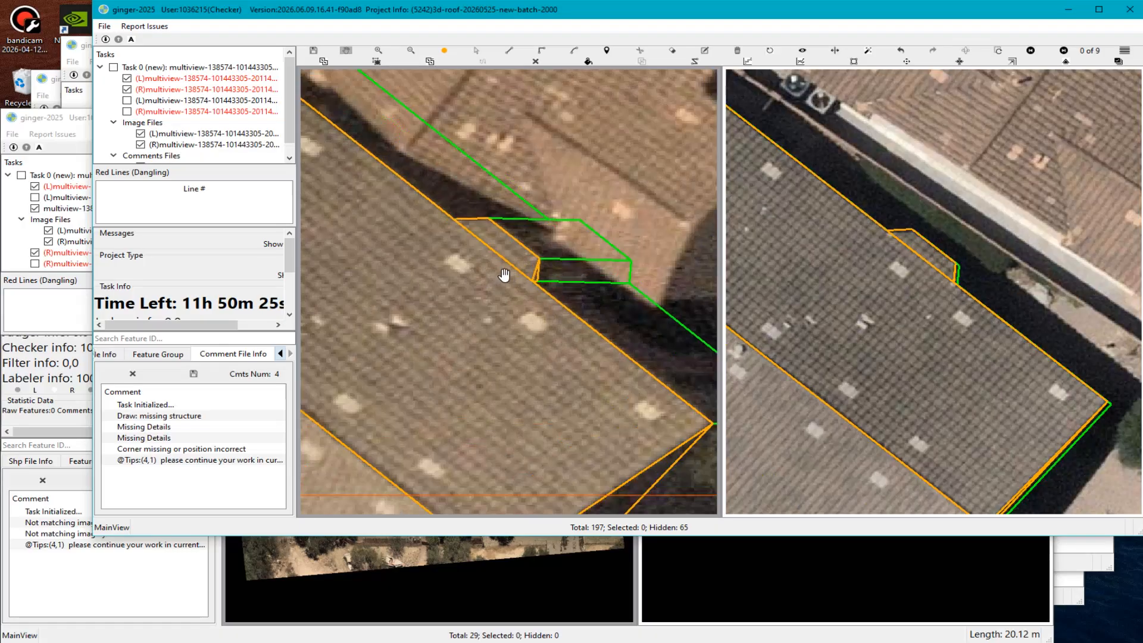
{"action": "scroll", "coordinate": [496, 280], "scroll_direction": "down", "scroll_amount": 1}
{"action": "left_click", "coordinate": [470, 305]}
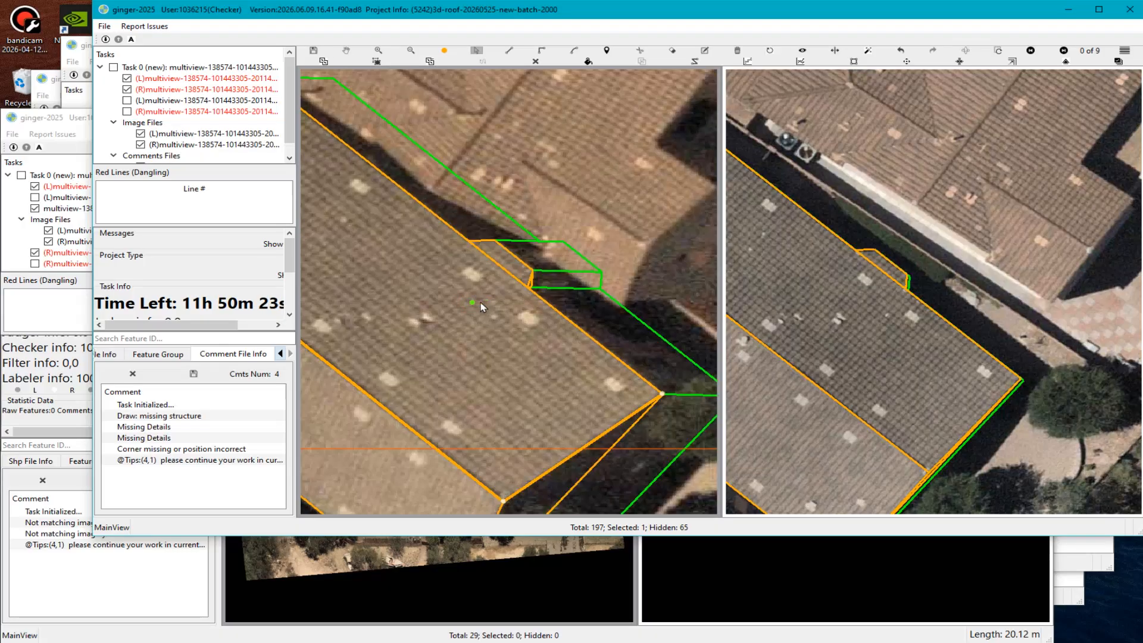
{"action": "scroll", "coordinate": [544, 334], "scroll_direction": "up", "scroll_amount": 2}
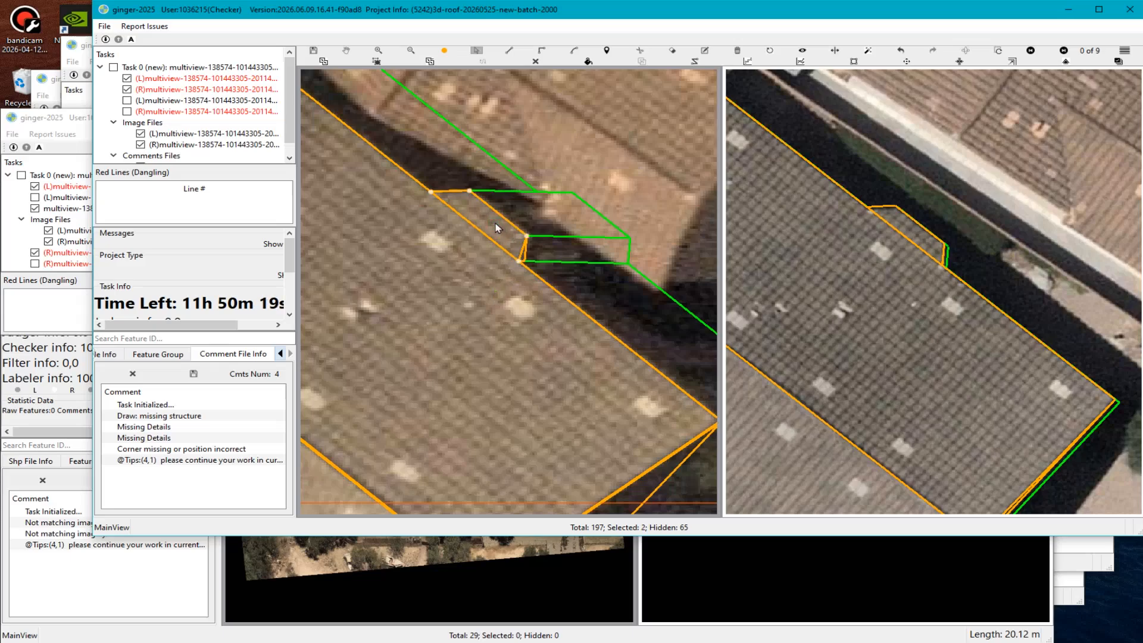
{"action": "key", "text": "m"}
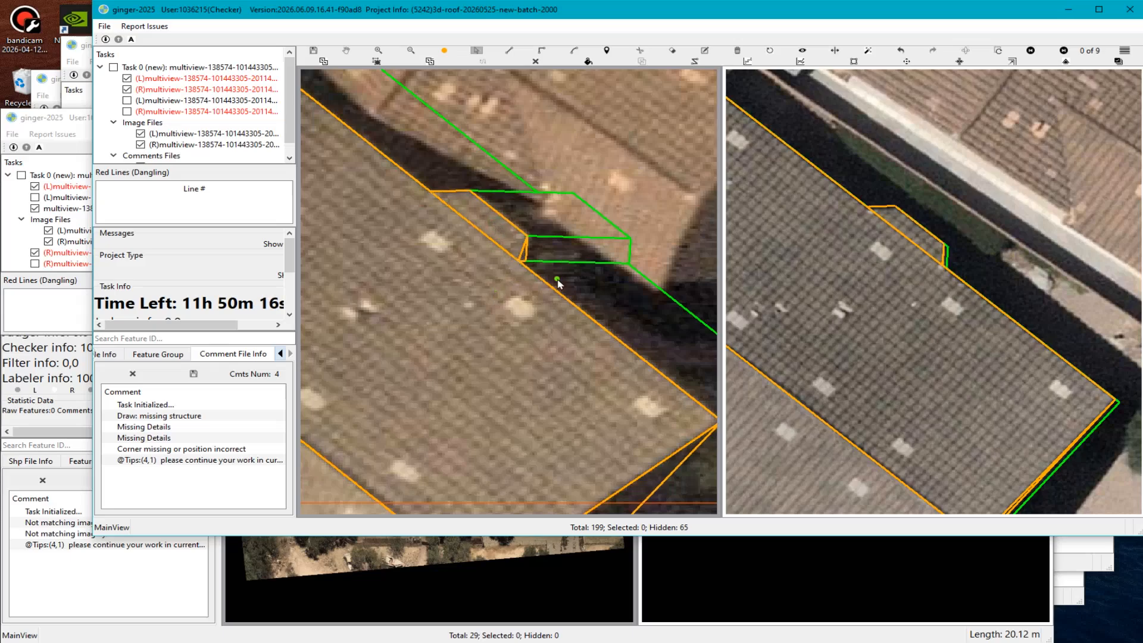
Examine the extension's surface and the adjoining large roof surface by selecting them individually along the shared eave.
{"action": "scroll", "coordinate": [530, 284], "scroll_direction": "down", "scroll_amount": 3}
{"action": "scroll", "coordinate": [536, 291], "scroll_direction": "up", "scroll_amount": 2}
{"action": "left_click", "coordinate": [472, 275]}
{"action": "scroll", "coordinate": [468, 226], "scroll_direction": "up", "scroll_amount": 2}
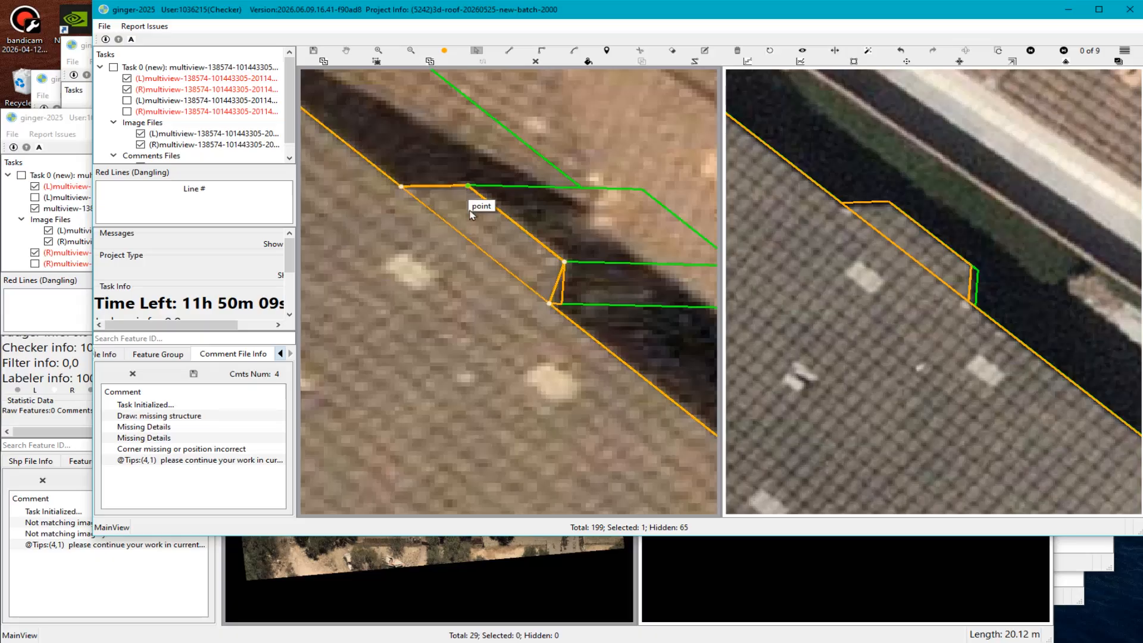
{"action": "scroll", "coordinate": [475, 292], "scroll_direction": "down", "scroll_amount": 2}
{"action": "scroll", "coordinate": [468, 284], "scroll_direction": "up", "scroll_amount": 1}
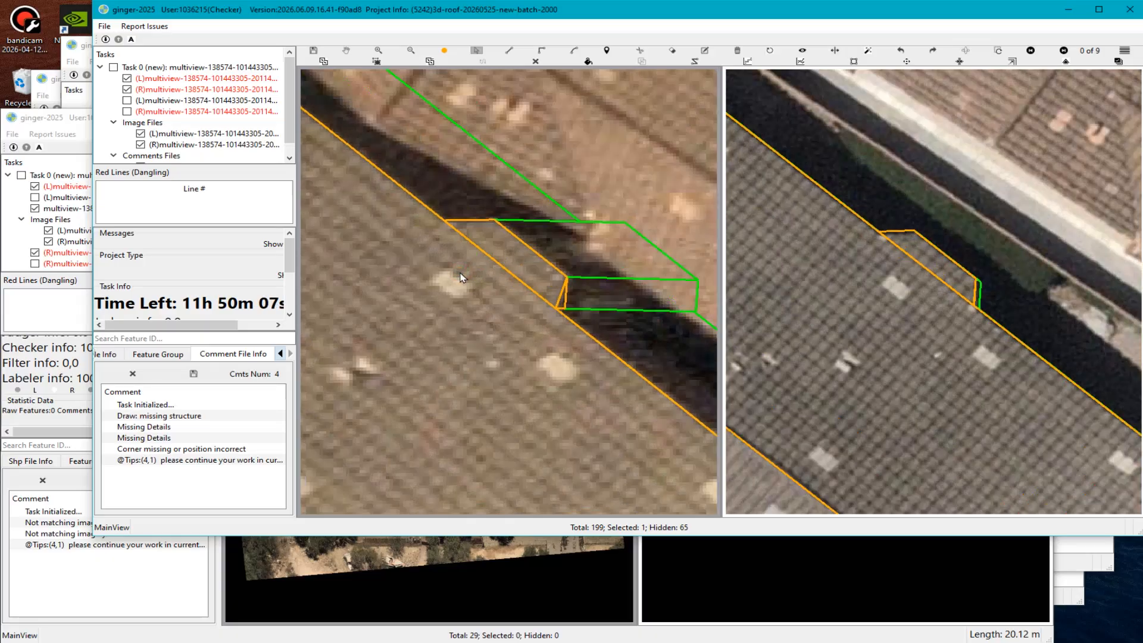
{"action": "scroll", "coordinate": [500, 226], "scroll_direction": "down", "scroll_amount": 3}
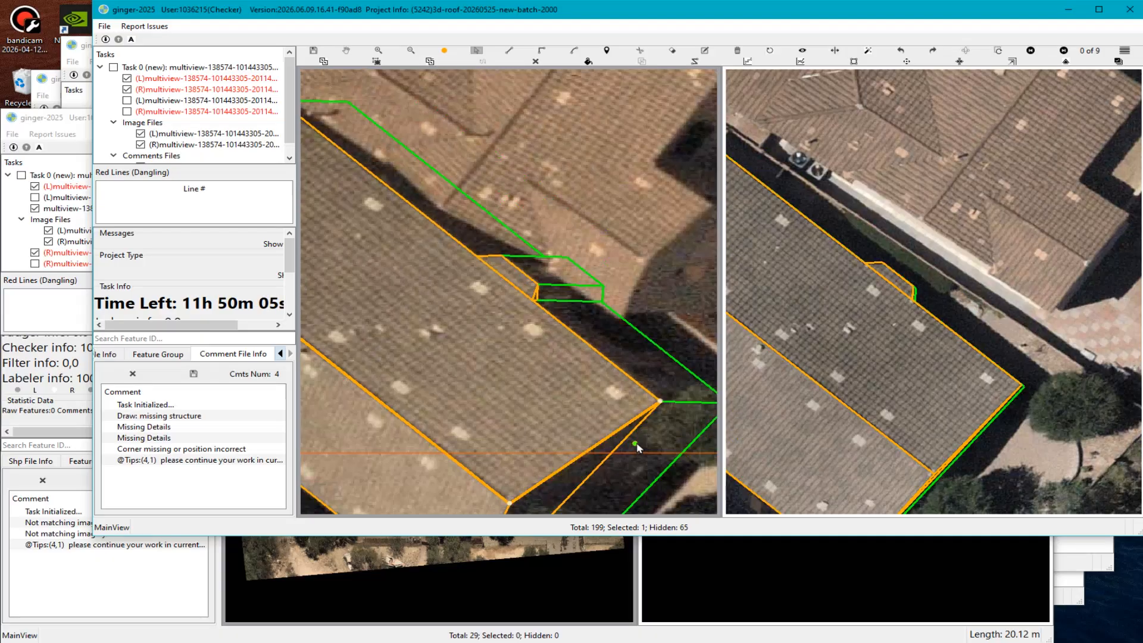
{"action": "scroll", "coordinate": [548, 339], "scroll_direction": "up", "scroll_amount": 2}
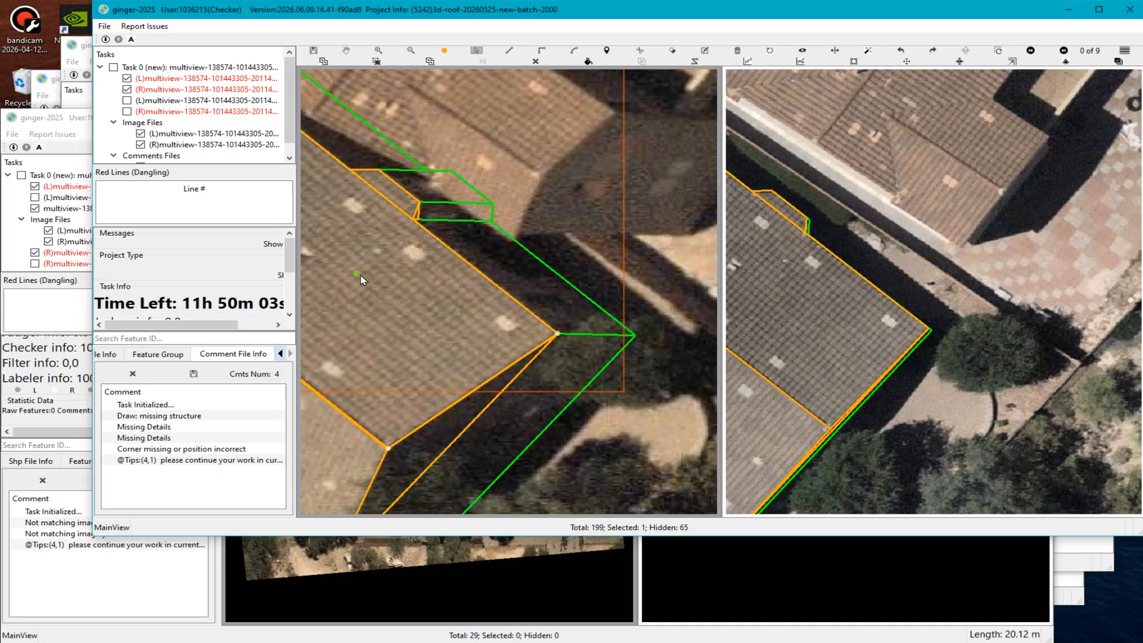
{"action": "middle_click_drag", "start_coordinate": [373, 269], "coordinate": [414, 296]}
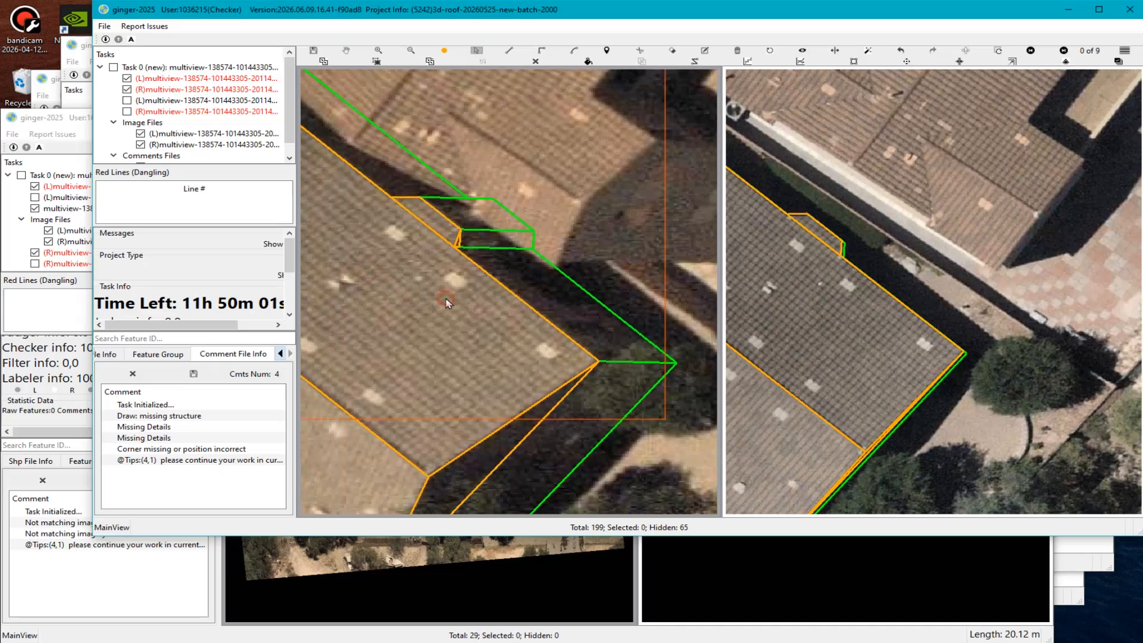
{"action": "left_click", "coordinate": [411, 198]}
{"action": "scroll", "coordinate": [409, 198], "scroll_direction": "up", "scroll_amount": 3}
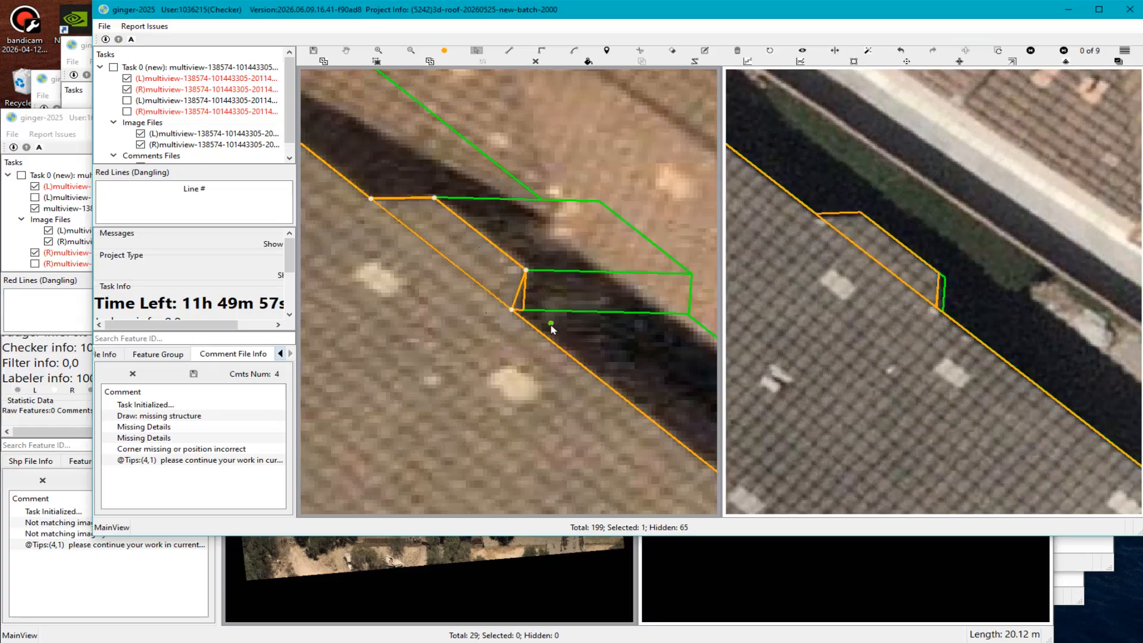
{"action": "scroll", "coordinate": [551, 329], "scroll_direction": "down", "scroll_amount": 5}
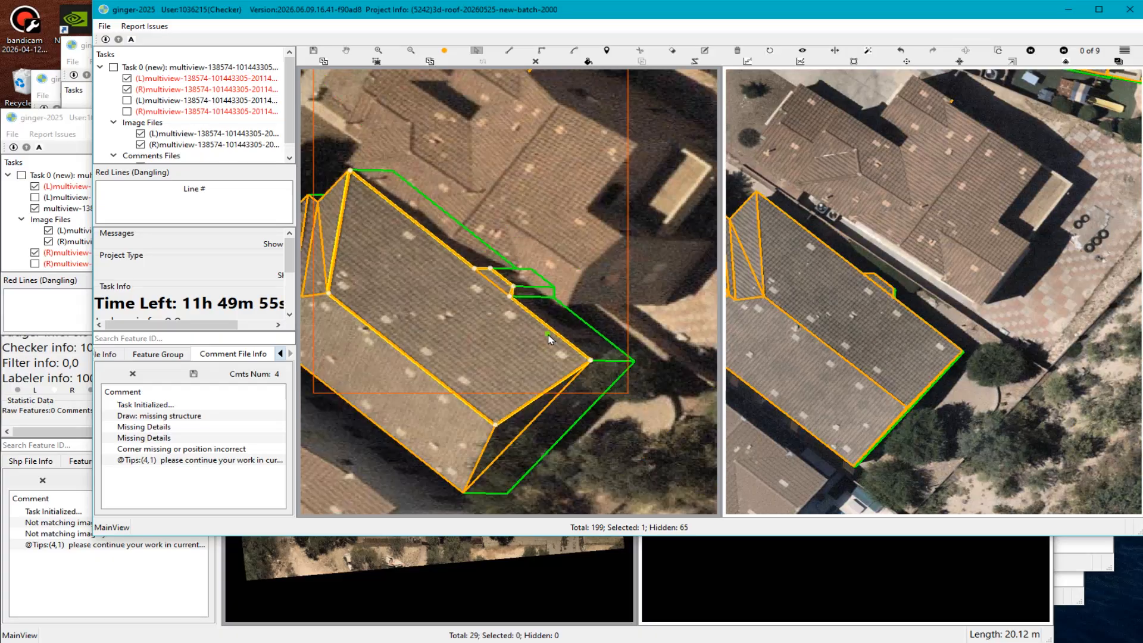
Undo the last two changes to the roof extension.
{"action": "key", "text": "ctrl+z"}
{"action": "key", "text": "ctrl+z"}
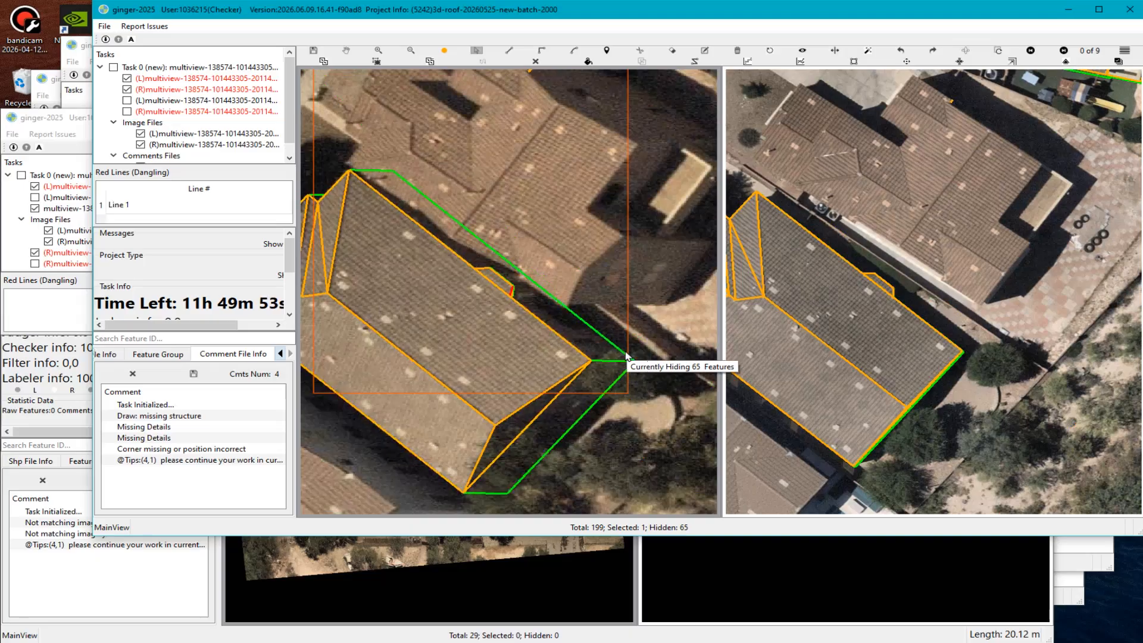
Undo the remaining edits that drew the small roof extension and show the hidden neighbouring buildings again.
{"action": "key", "text": "ctrl+z"}
{"action": "key", "text": "ctrl+z"}
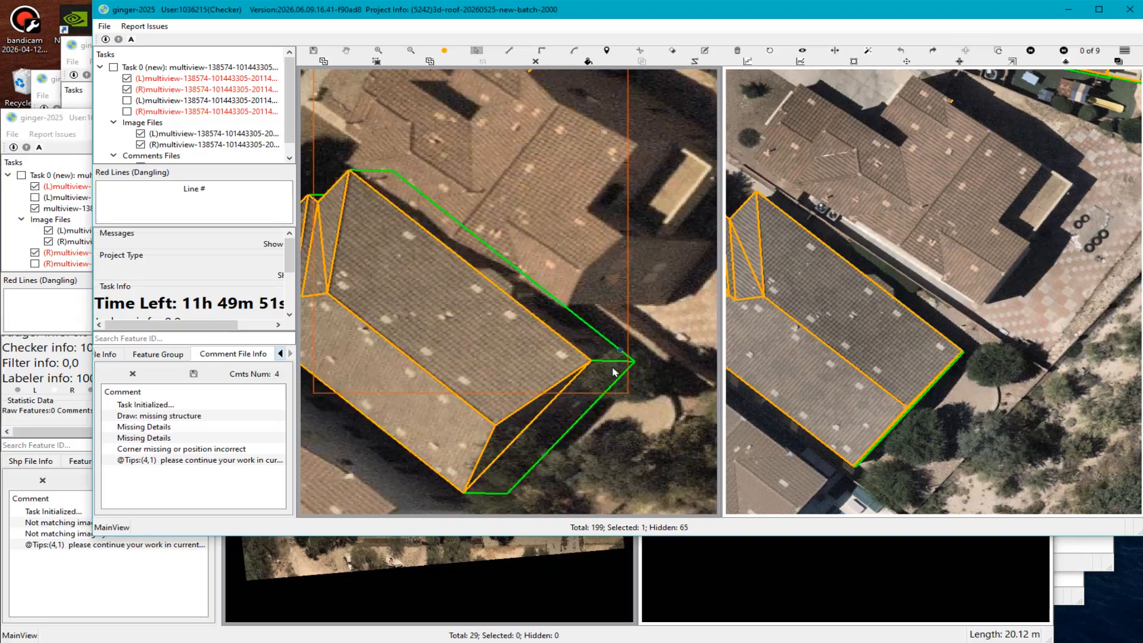
{"action": "scroll", "coordinate": [613, 368], "scroll_direction": "down", "scroll_amount": 2}
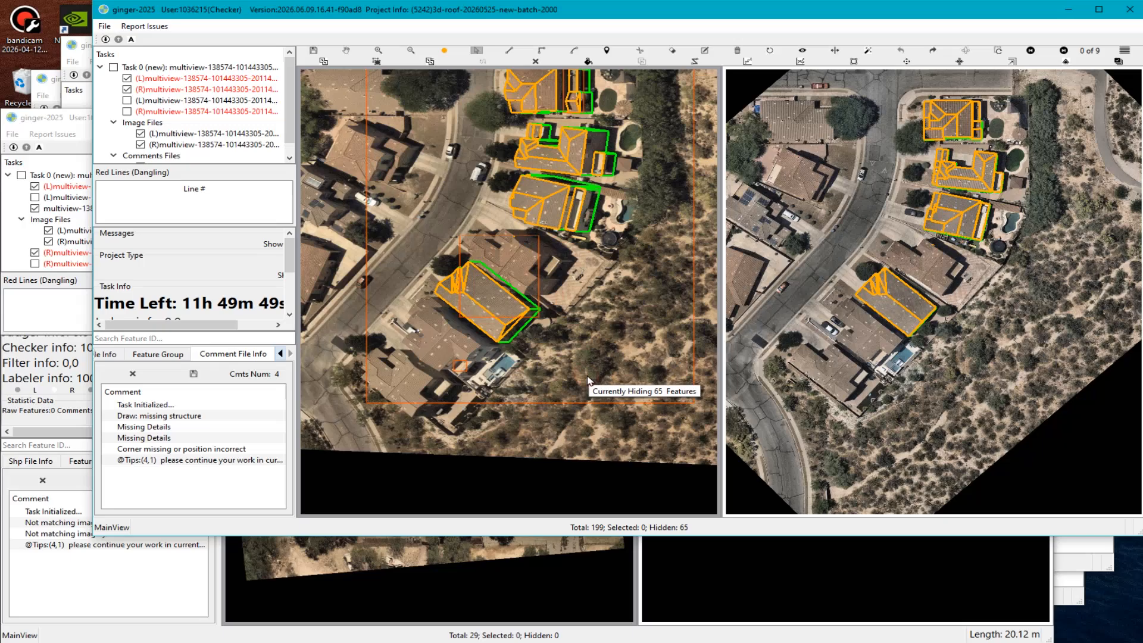
{"action": "key", "text": "h"}
{"action": "scroll", "coordinate": [498, 359], "scroll_direction": "up", "scroll_amount": 1}
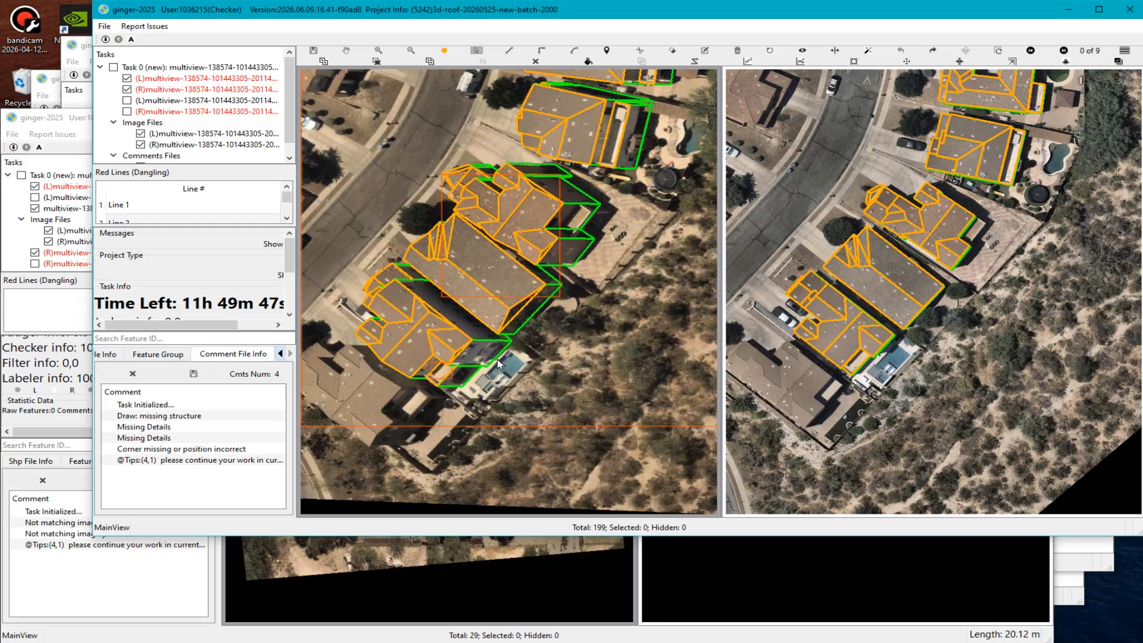
Locate the first "Draw: missing structure" comment, clear all existing comments, and look through the task info down to the labeler entry.
{"action": "left_click", "coordinate": [158, 417]}
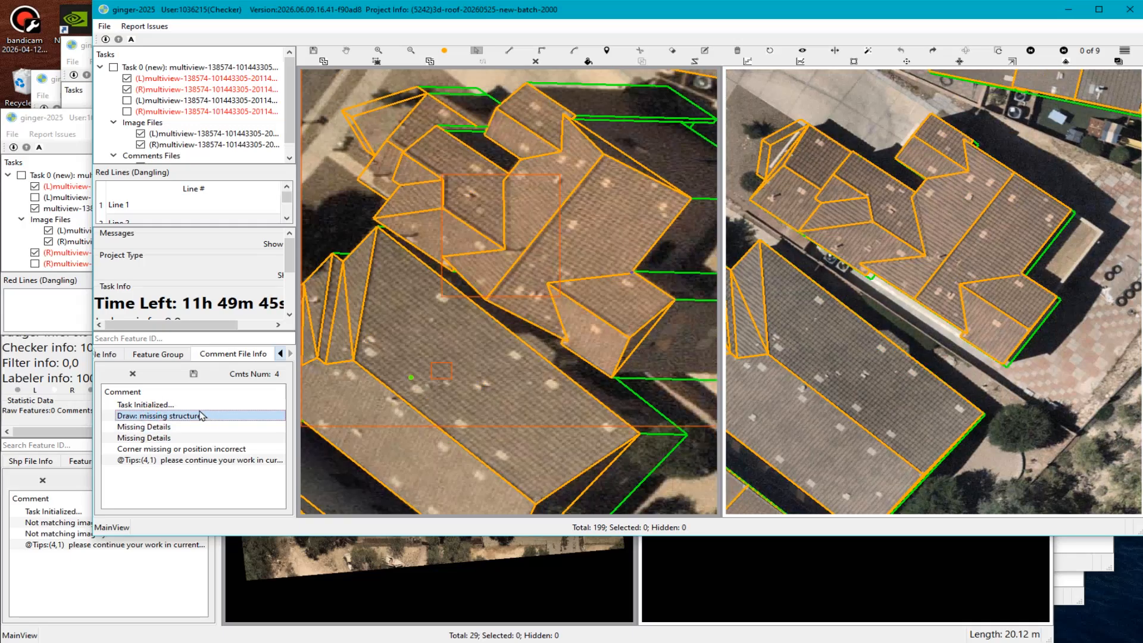
{"action": "left_click", "coordinate": [132, 373]}
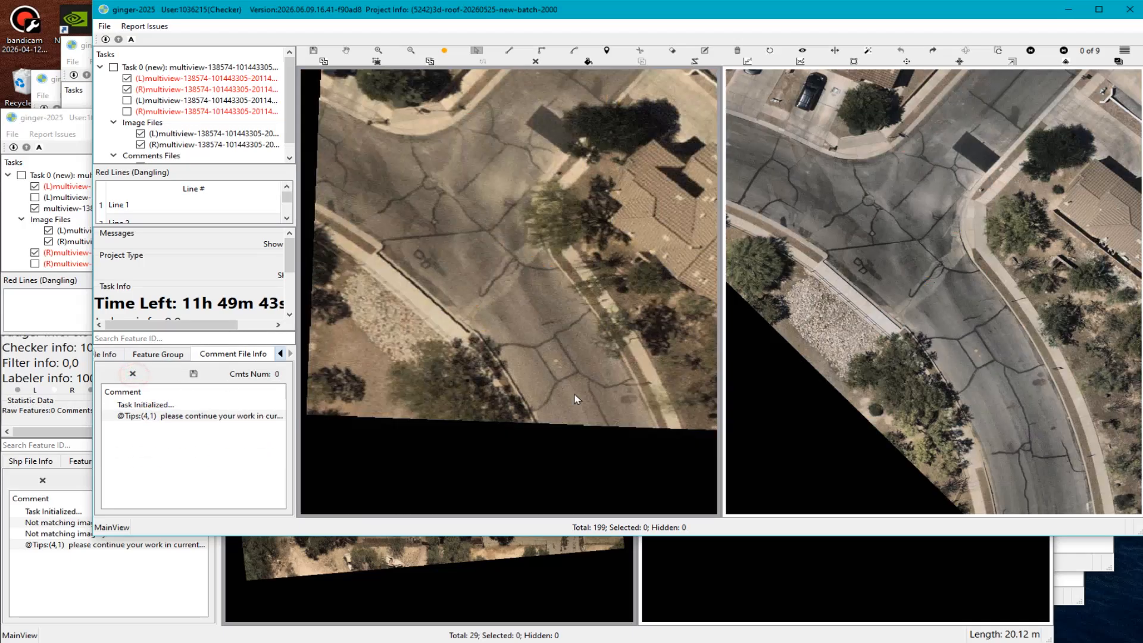
{"action": "scroll", "coordinate": [584, 394], "scroll_direction": "down", "scroll_amount": 2}
{"action": "key", "text": "Escape"}
{"action": "scroll", "coordinate": [247, 296], "scroll_direction": "down", "scroll_amount": 2}
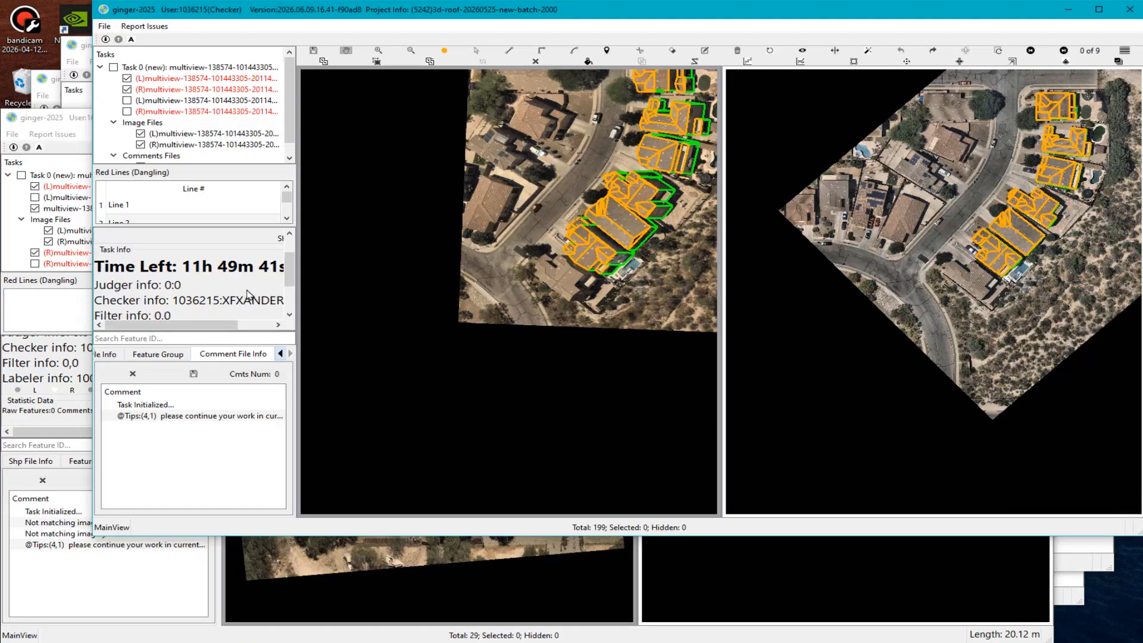
{"action": "scroll", "coordinate": [223, 291], "scroll_direction": "down", "scroll_amount": 2}
{"action": "left_click_drag", "start_coordinate": [206, 327], "coordinate": [238, 327]}
Add a "Draw: missing structure" comment around the undrawn roof extension at the upper eave of the large gray-roofed building.
{"action": "scroll", "coordinate": [640, 221], "scroll_direction": "up", "scroll_amount": 3}
{"action": "scroll", "coordinate": [640, 221], "scroll_direction": "up", "scroll_amount": 2}
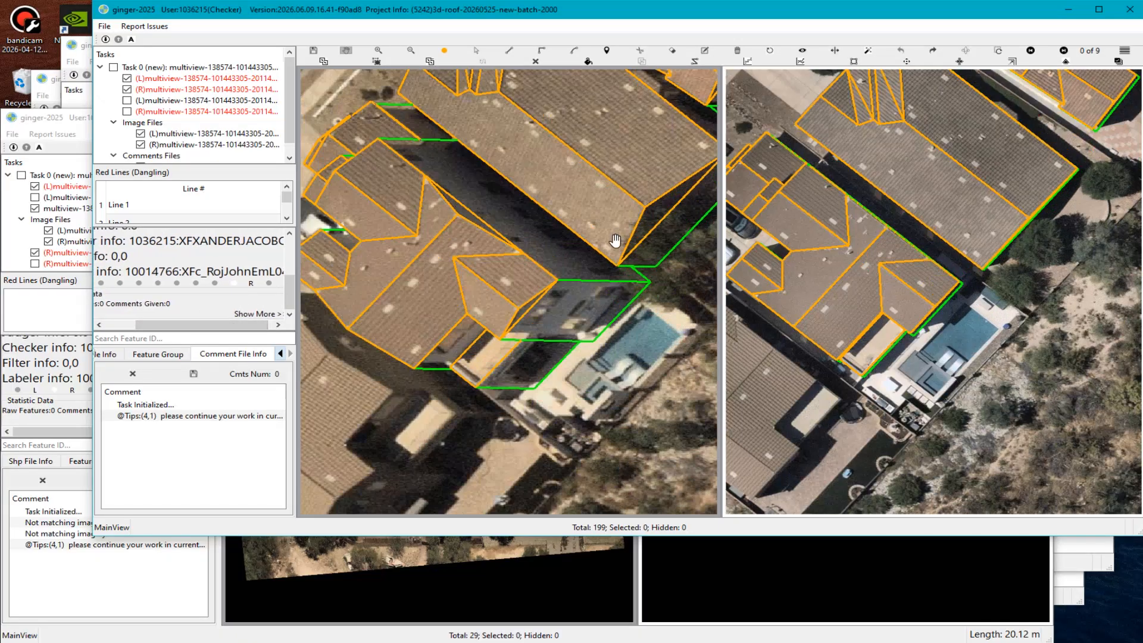
{"action": "left_click_drag", "start_coordinate": [471, 239], "coordinate": [515, 269]}
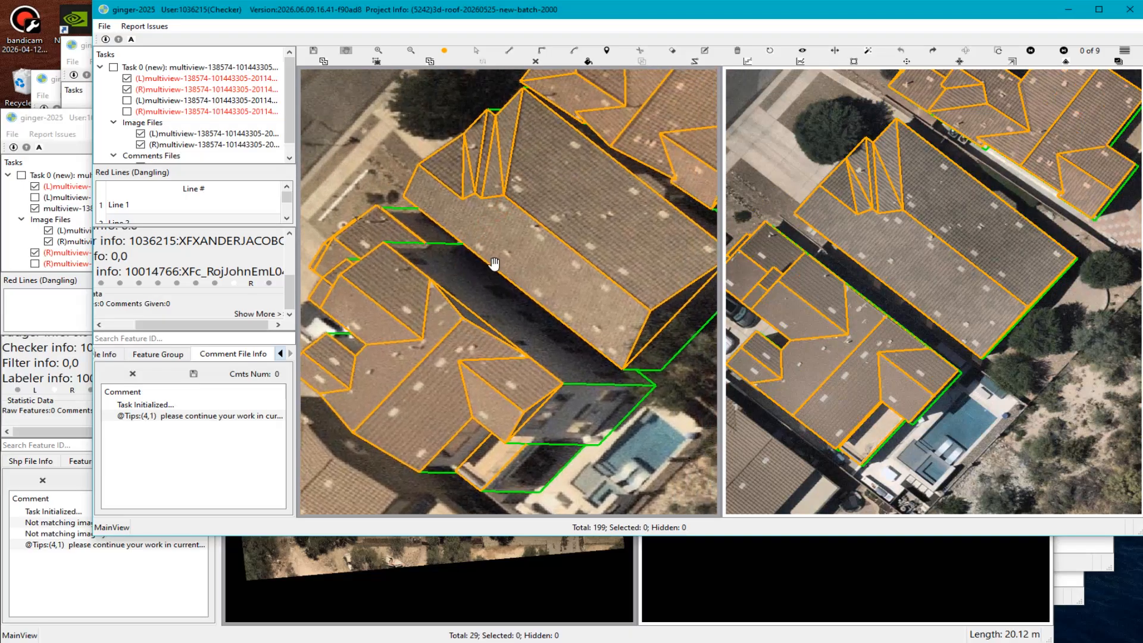
{"action": "scroll", "coordinate": [572, 316], "scroll_direction": "up", "scroll_amount": 4}
{"action": "key", "text": "c"}
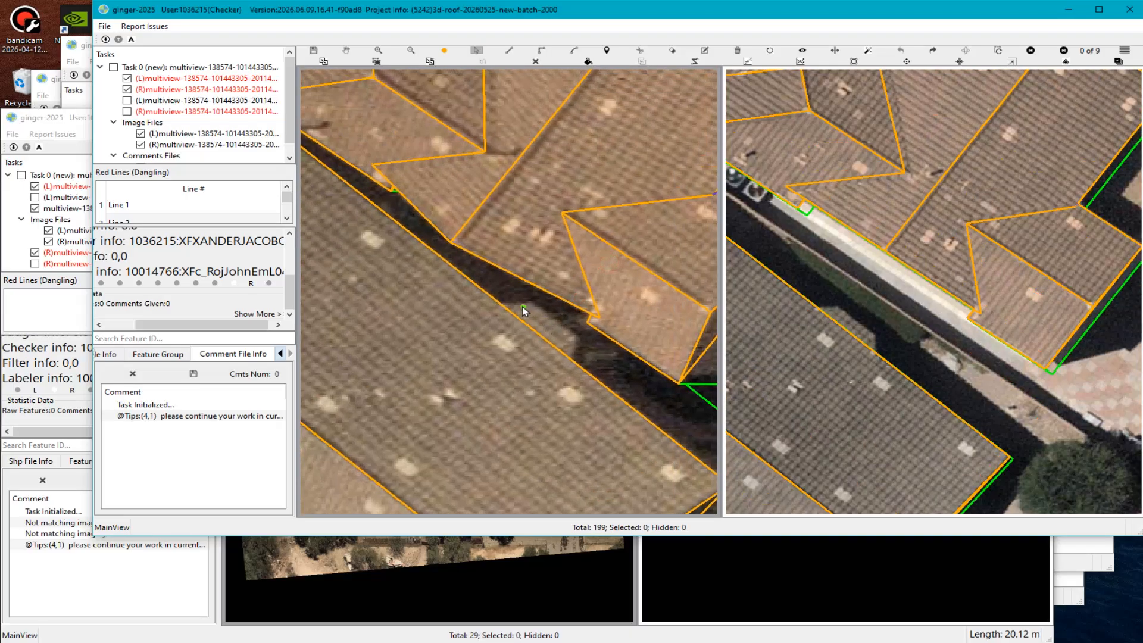
{"action": "left_click_drag", "start_coordinate": [515, 303], "coordinate": [575, 344]}
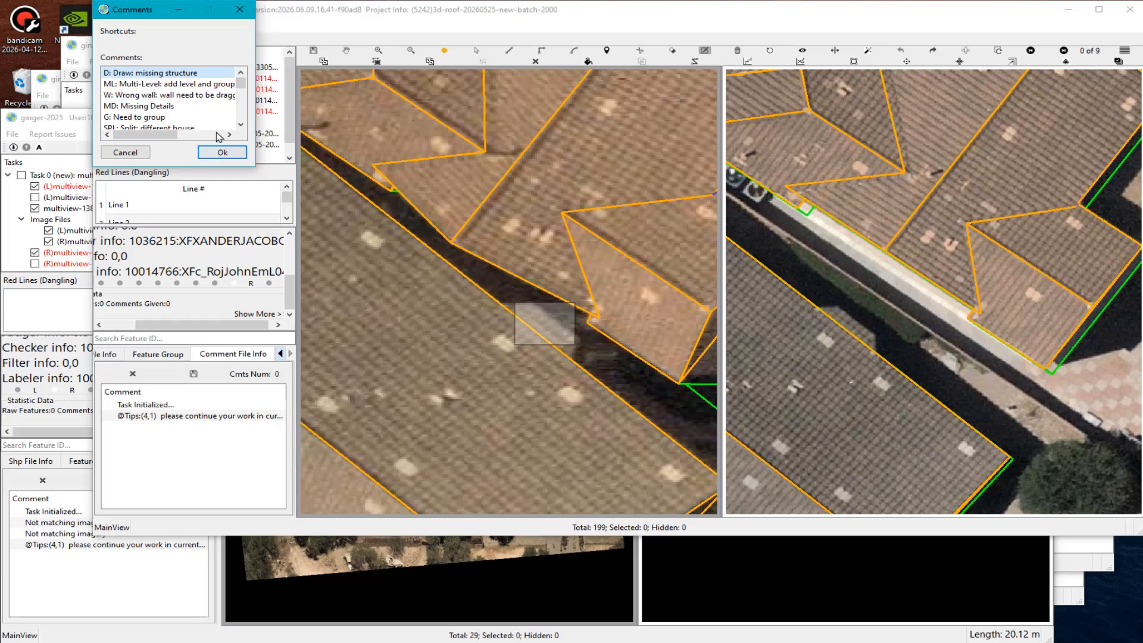
{"action": "left_click", "coordinate": [229, 152]}
{"action": "scroll", "coordinate": [476, 297], "scroll_direction": "down", "scroll_amount": 5}
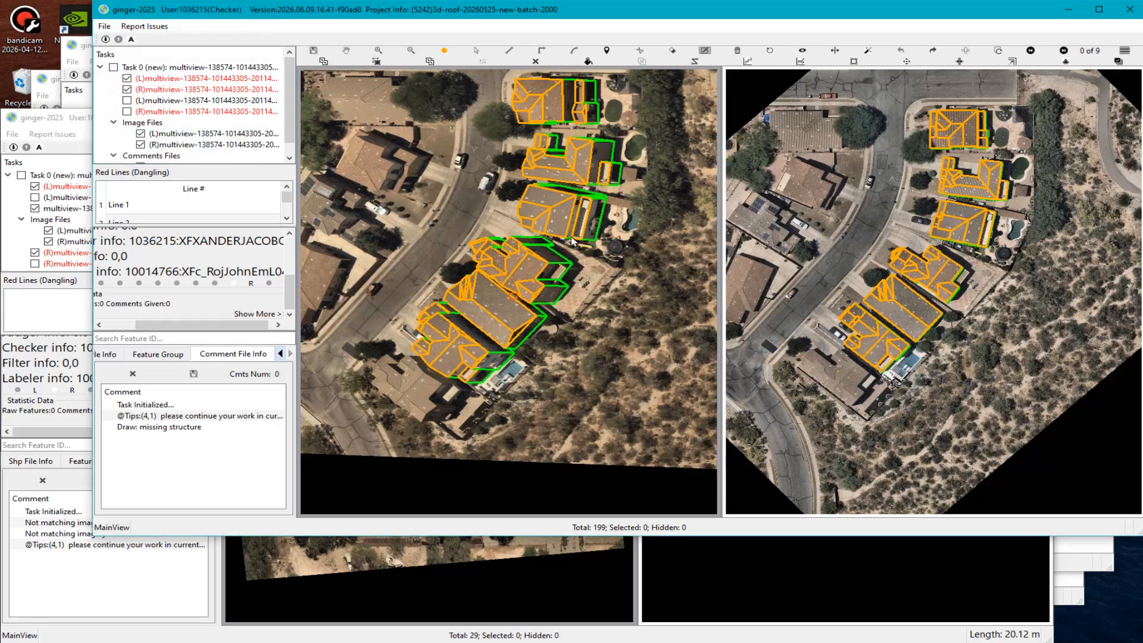
Add a "Draw: missing structure" comment on the pale flat structure behind the neighbouring house and check the spot without the wireframe.
{"action": "scroll", "coordinate": [598, 364], "scroll_direction": "up", "scroll_amount": 4}
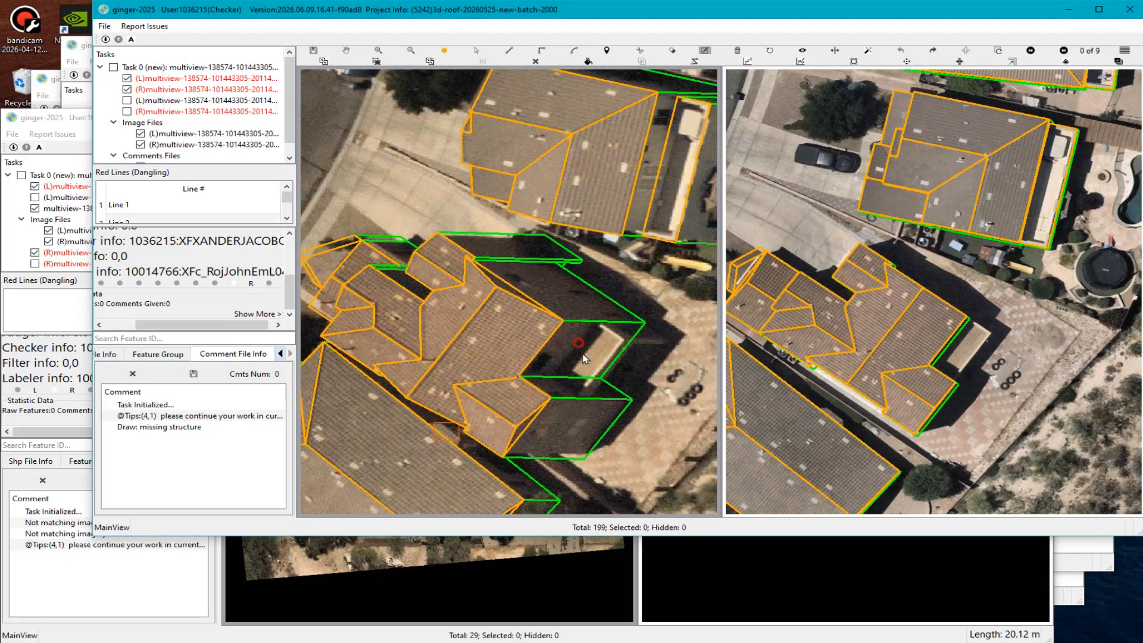
{"action": "left_click_drag", "start_coordinate": [584, 358], "coordinate": [604, 368]}
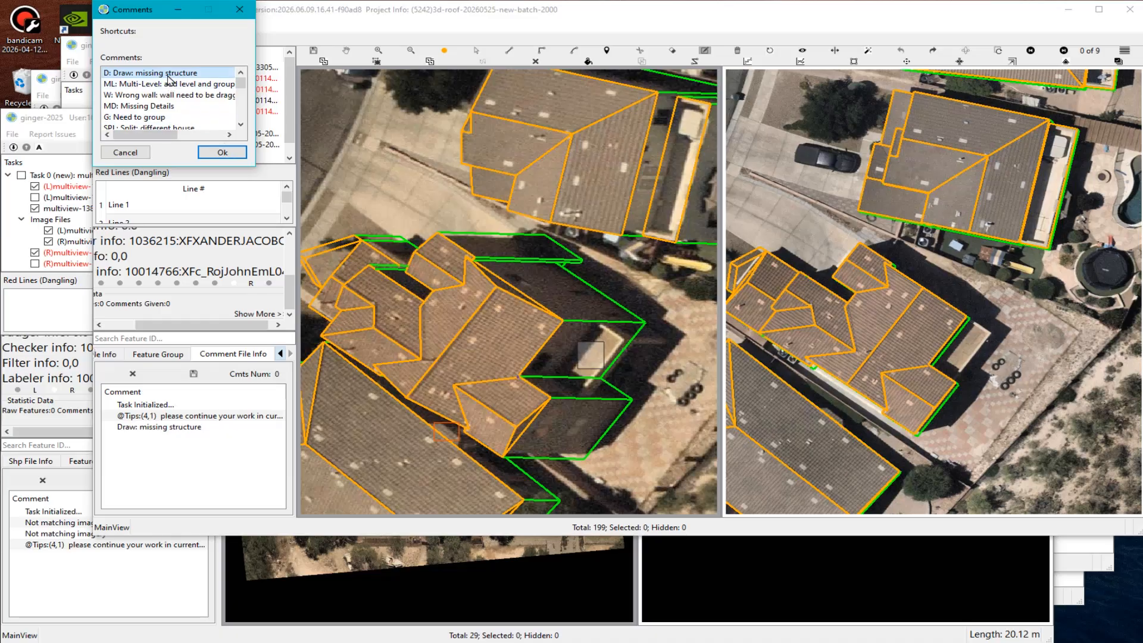
{"action": "left_click", "coordinate": [231, 158]}
{"action": "scroll", "coordinate": [614, 380], "scroll_direction": "up", "scroll_amount": 2}
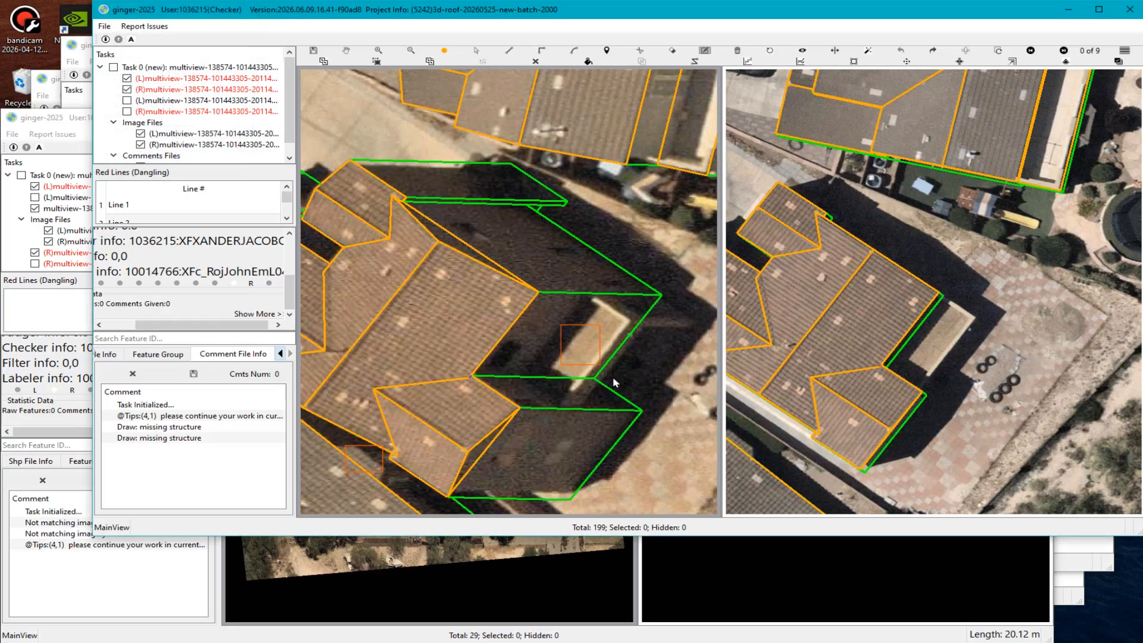
{"action": "key", "text": "r"}
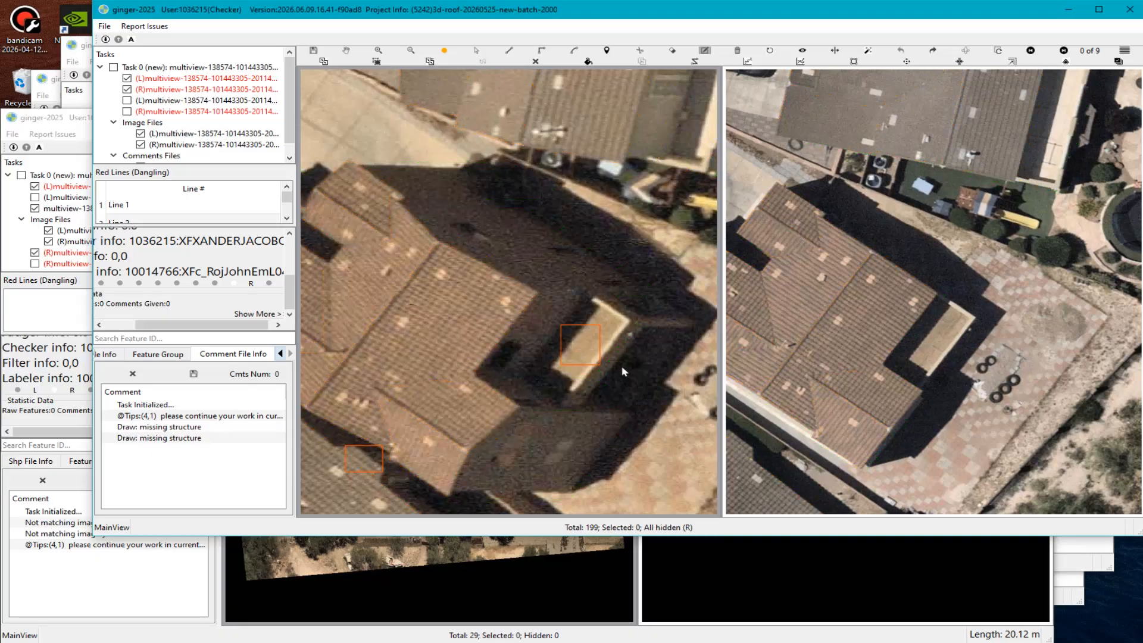
{"action": "scroll", "coordinate": [620, 365], "scroll_direction": "down", "scroll_amount": 1}
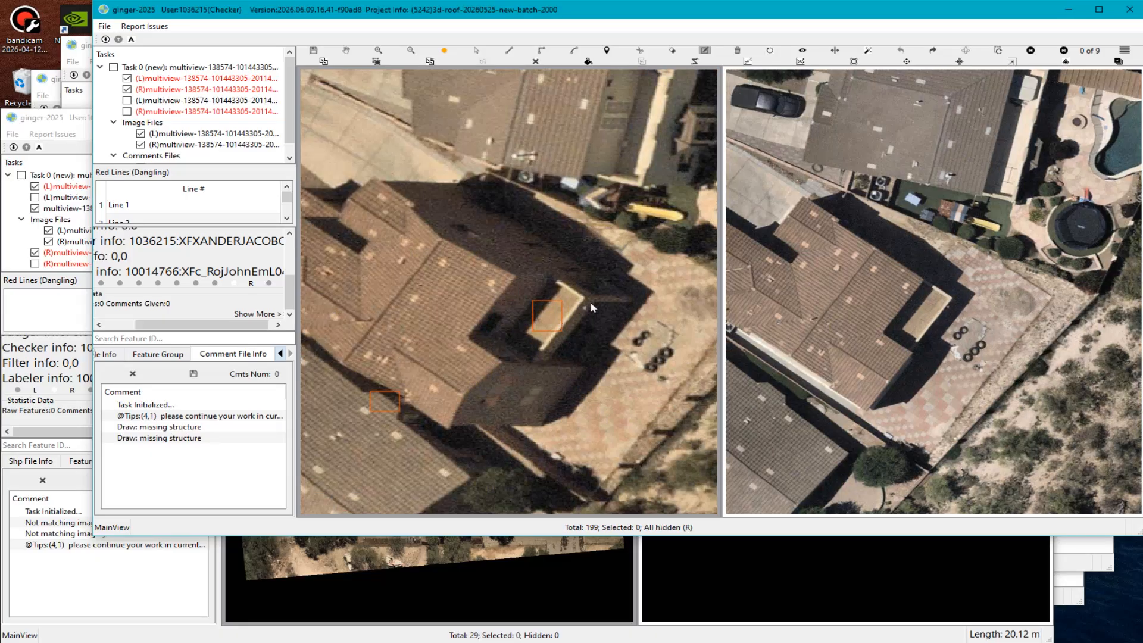
{"action": "key", "text": "r"}
{"action": "scroll", "coordinate": [566, 303], "scroll_direction": "up", "scroll_amount": 2}
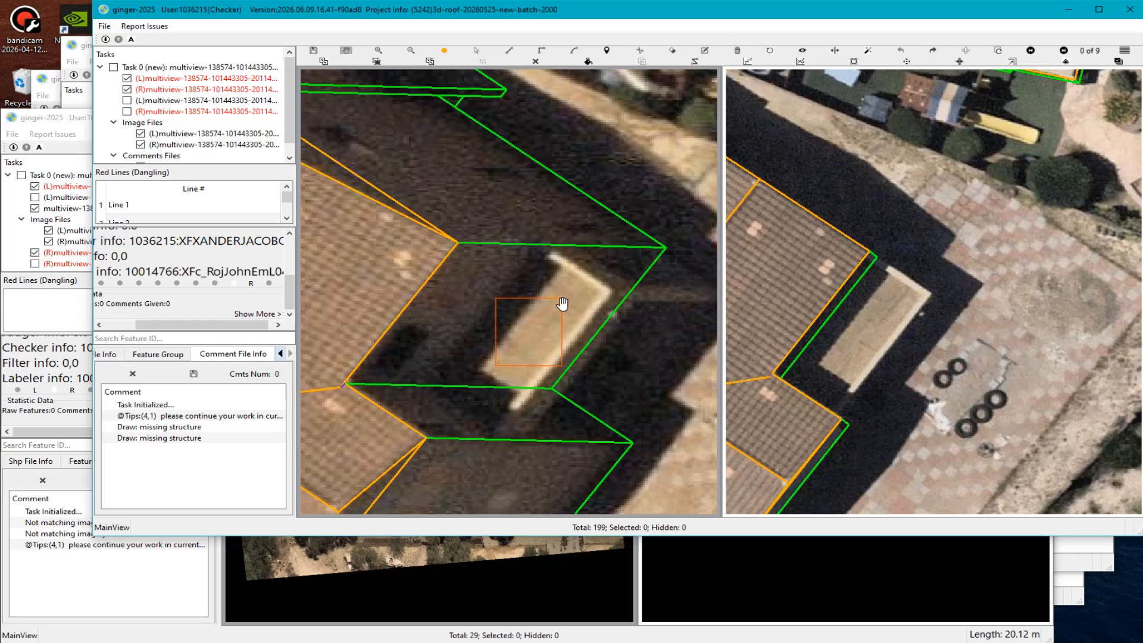
Try to draw a segment beside the pale flat structure, starting on the wall line and running parallel to the adjacent eave.
{"action": "key", "text": "s"}
{"action": "left_click", "coordinate": [542, 245]}
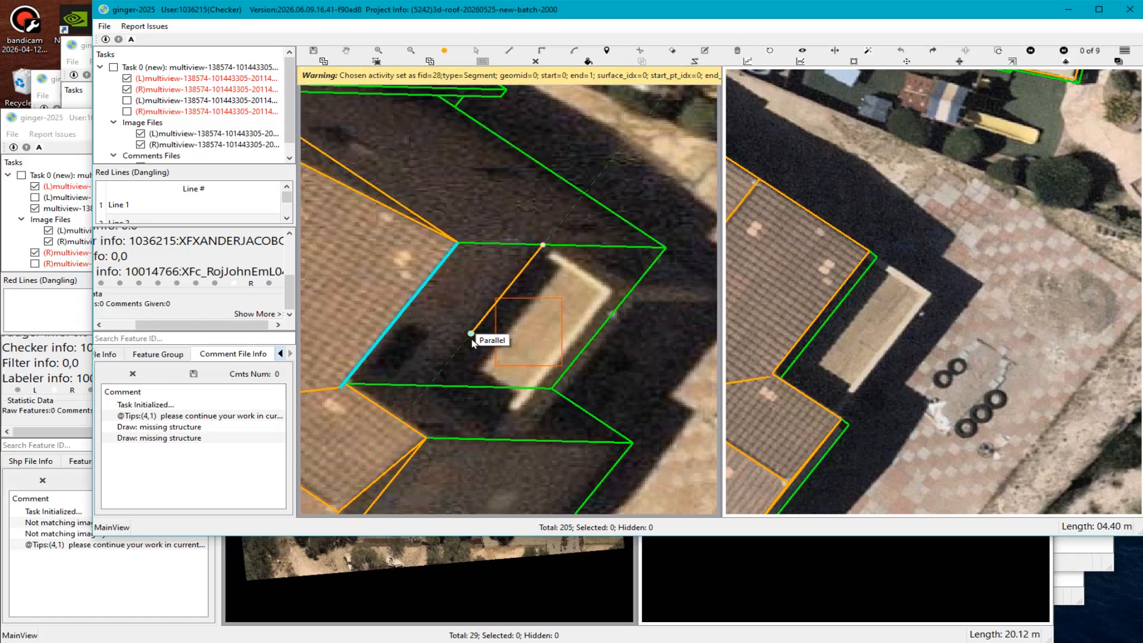
{"action": "left_click", "coordinate": [430, 385]}
{"action": "right_click", "coordinate": [602, 392]}
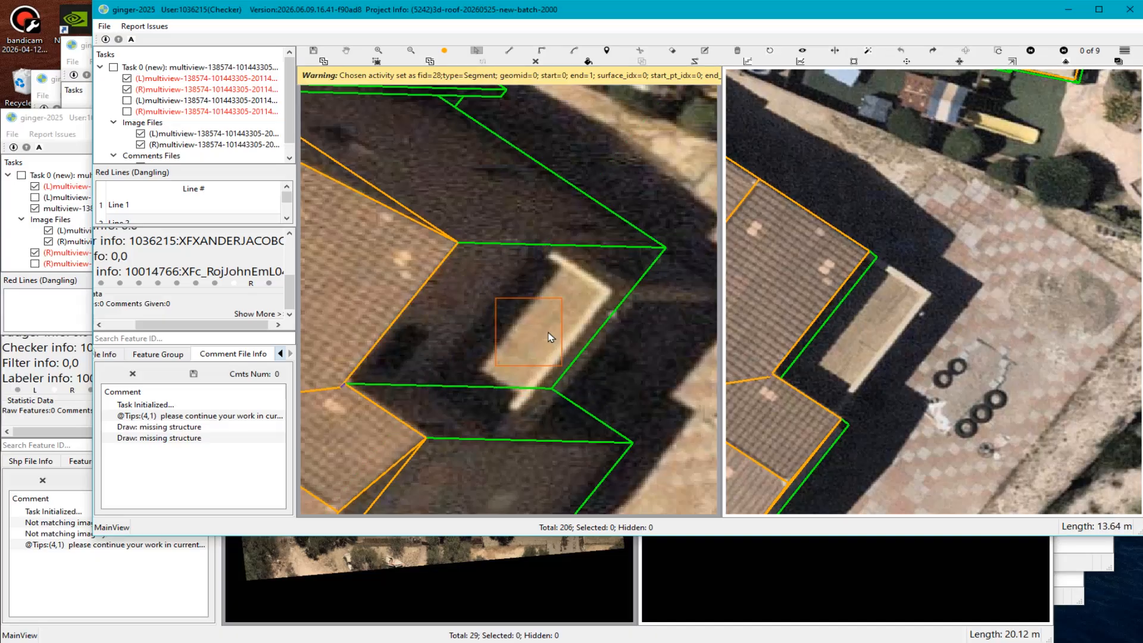
{"action": "key", "text": "Escape"}
{"action": "left_click", "coordinate": [541, 245]}
{"action": "right_click", "coordinate": [468, 333]}
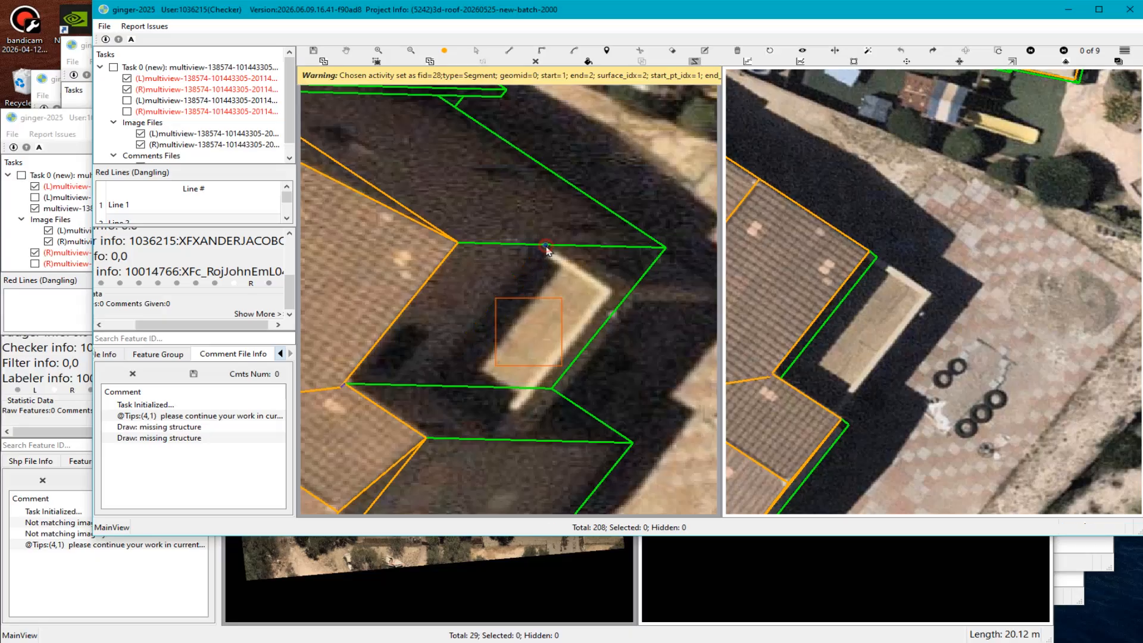
{"action": "key", "text": "Escape"}
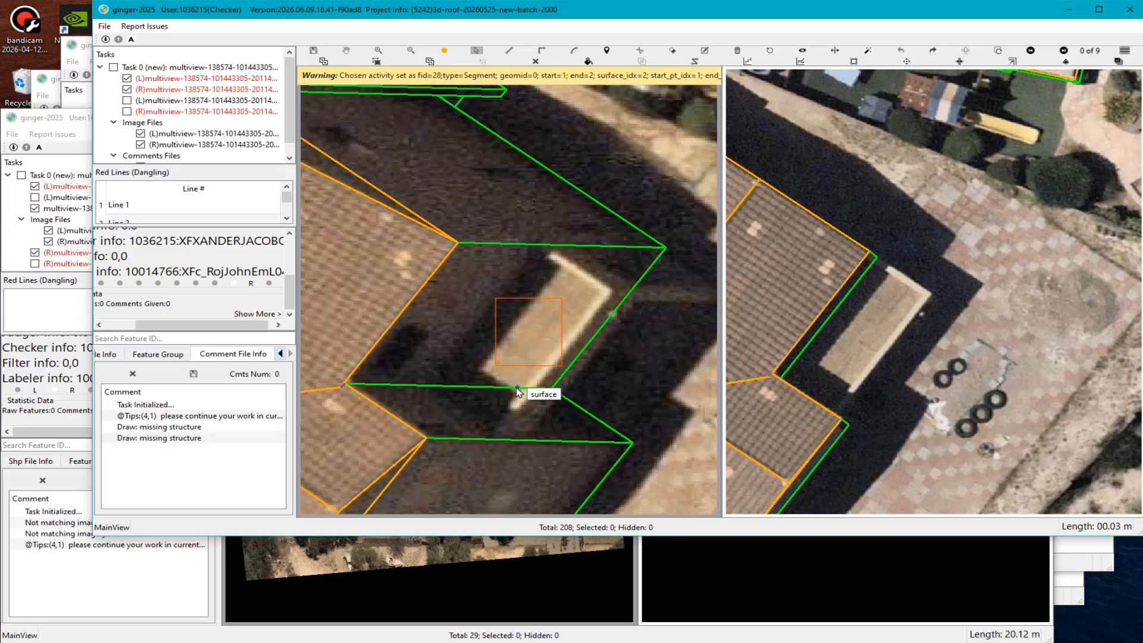
{"action": "key", "text": "s"}
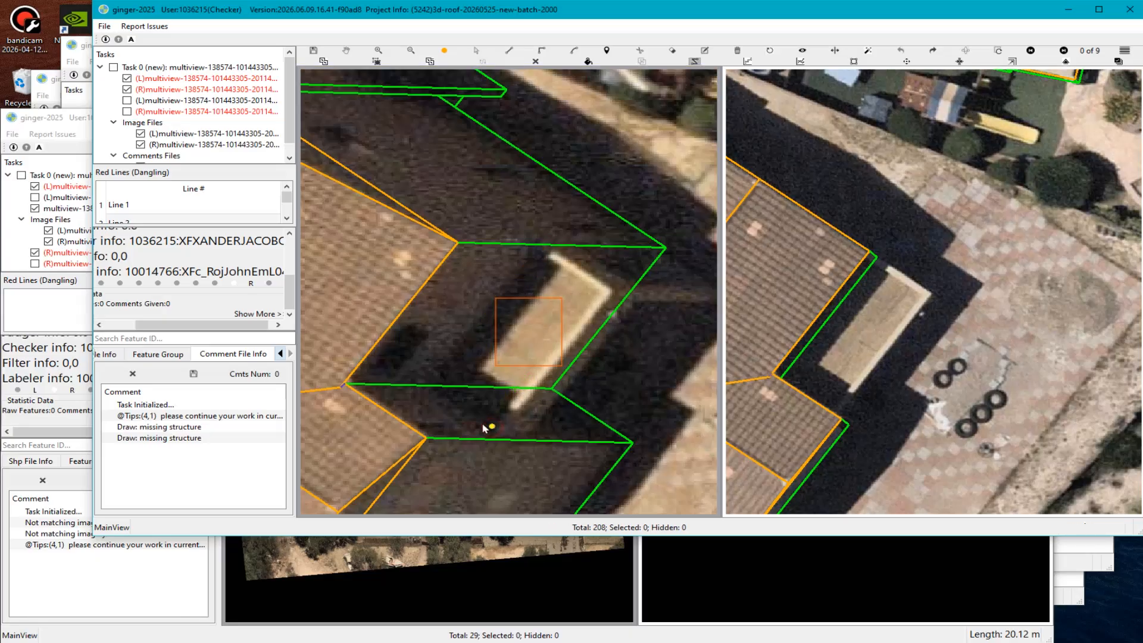
{"action": "scroll", "coordinate": [494, 293], "scroll_direction": "down", "scroll_amount": 5}
{"action": "scroll", "coordinate": [494, 294], "scroll_direction": "up", "scroll_amount": 5}
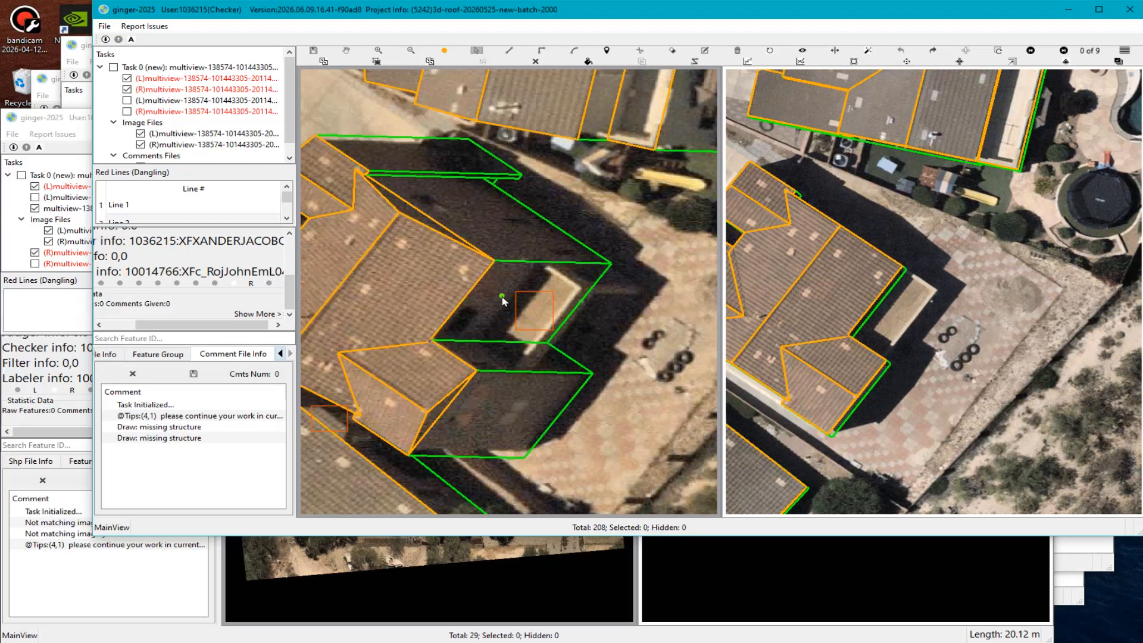
{"action": "left_click", "coordinate": [538, 265]}
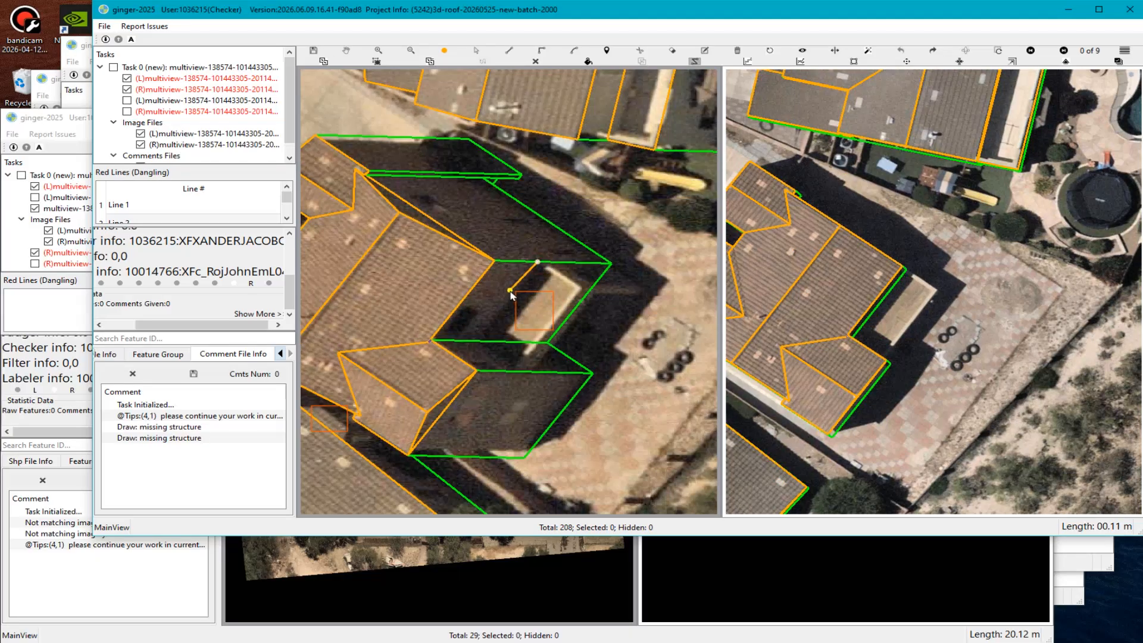
{"action": "scroll", "coordinate": [527, 275], "scroll_direction": "down", "scroll_amount": 5}
{"action": "scroll", "coordinate": [528, 276], "scroll_direction": "up", "scroll_amount": 8}
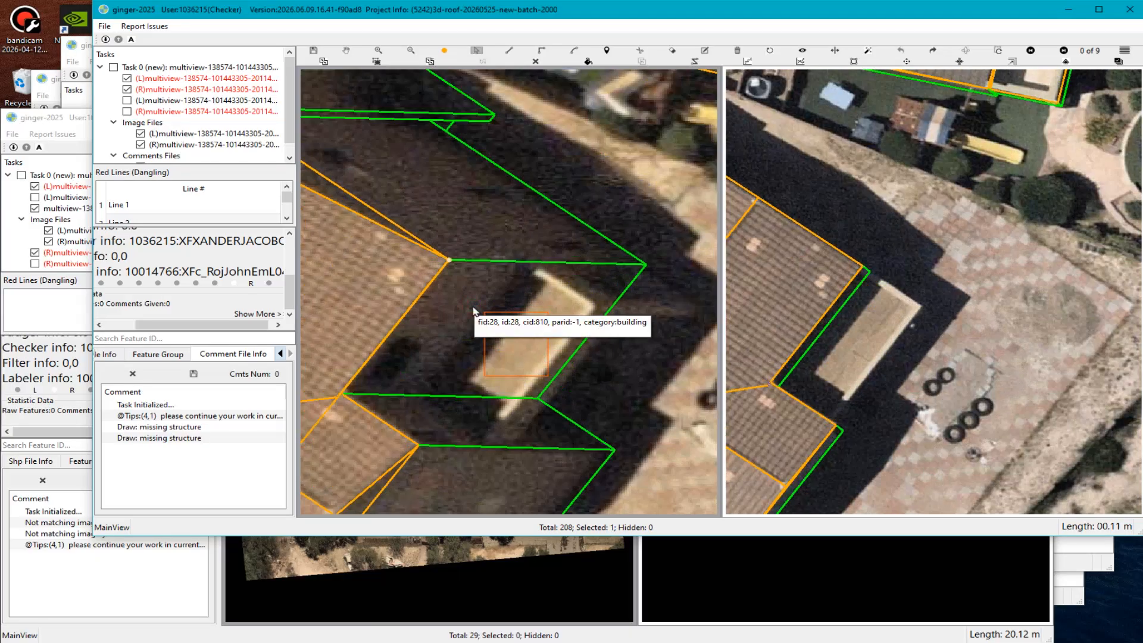
{"action": "scroll", "coordinate": [514, 289], "scroll_direction": "up", "scroll_amount": 2}
{"action": "left_click", "coordinate": [550, 243]}
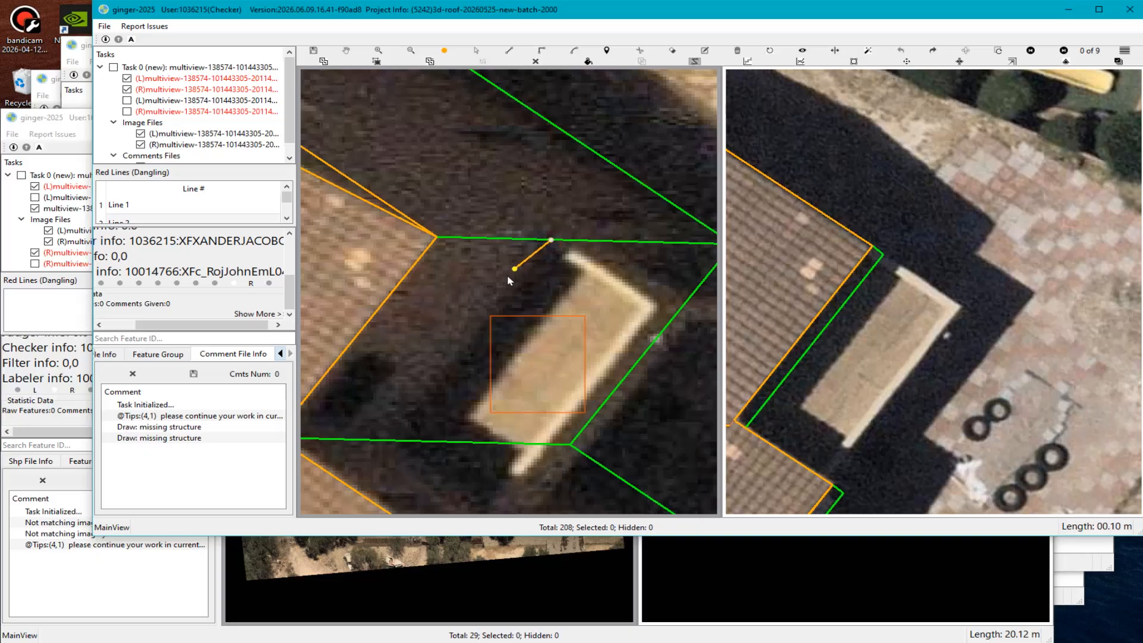
{"action": "scroll", "coordinate": [509, 288], "scroll_direction": "down", "scroll_amount": 6}
{"action": "scroll", "coordinate": [513, 396], "scroll_direction": "up", "scroll_amount": 4}
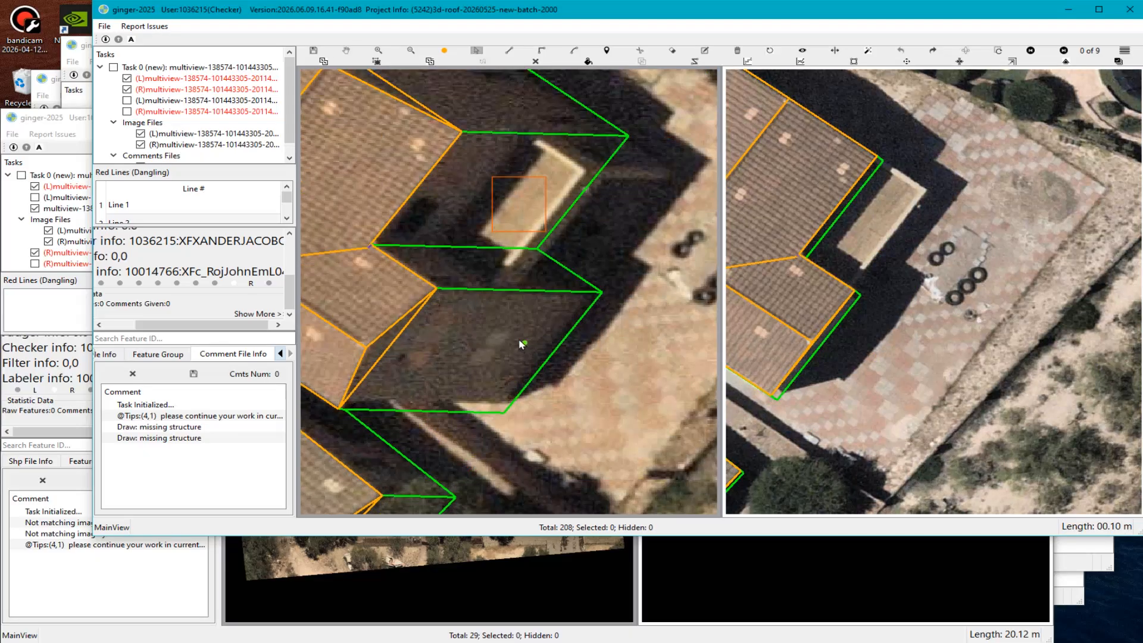
{"action": "scroll", "coordinate": [522, 344], "scroll_direction": "up", "scroll_amount": 2}
{"action": "left_click", "coordinate": [496, 269]}
{"action": "scroll", "coordinate": [464, 242], "scroll_direction": "down", "scroll_amount": 4}
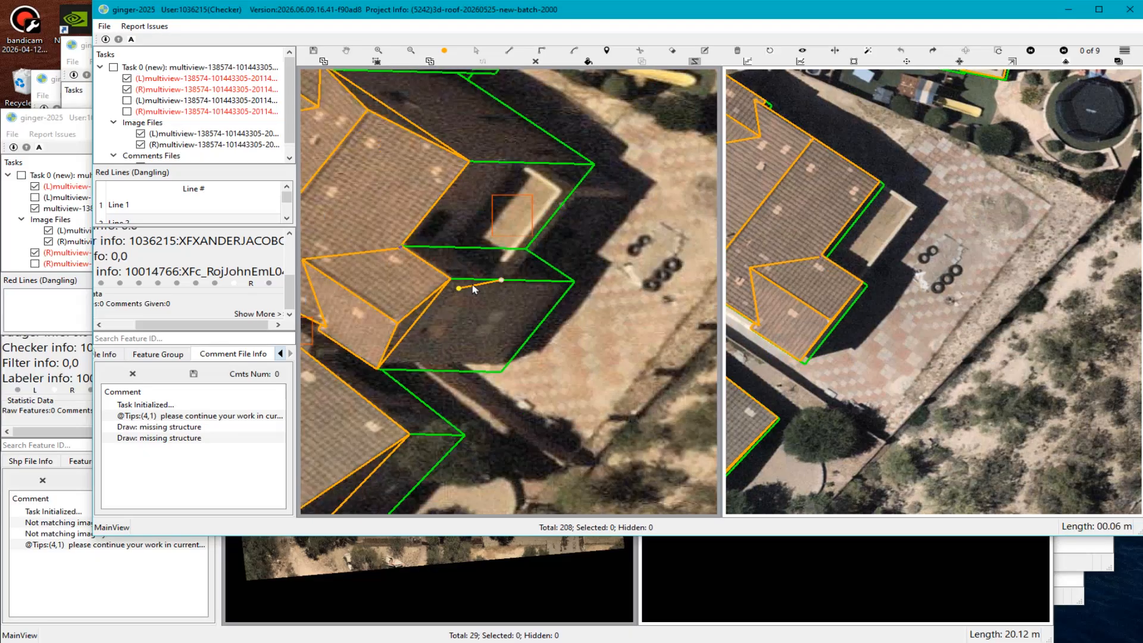
{"action": "middle_click_drag", "start_coordinate": [463, 211], "coordinate": [480, 244]}
{"action": "scroll", "coordinate": [491, 242], "scroll_direction": "up", "scroll_amount": 2}
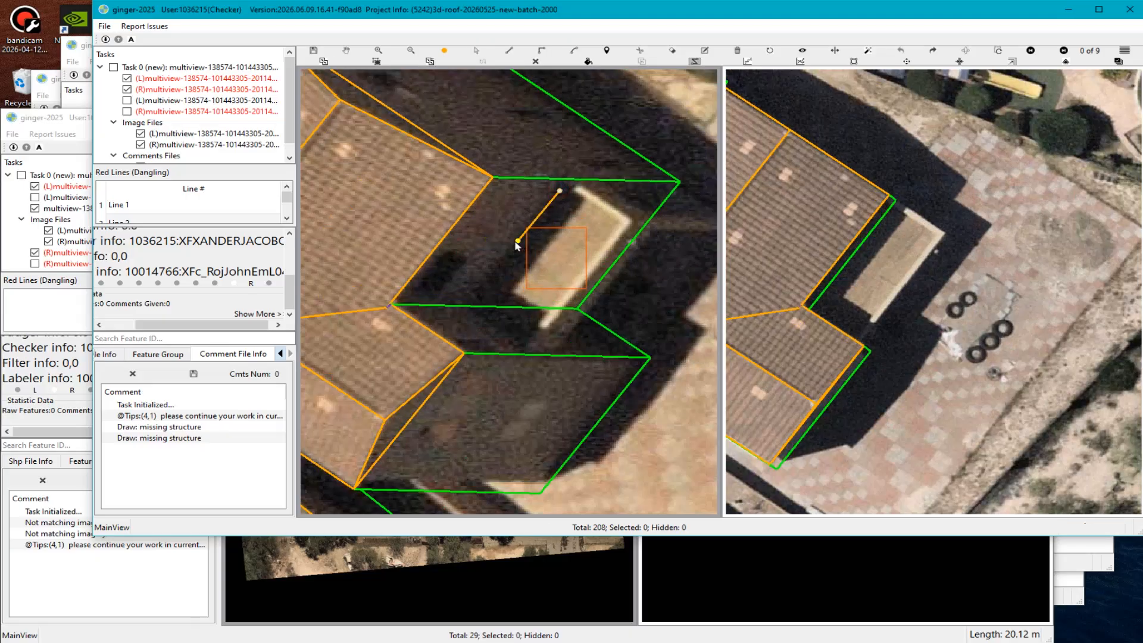
Examine the street-side extension of the brown-roofed house in both images, comparing the imagery with and without the wireframe.
{"action": "scroll", "coordinate": [512, 250], "scroll_direction": "down", "scroll_amount": 8}
{"action": "scroll", "coordinate": [496, 261], "scroll_direction": "up", "scroll_amount": 5}
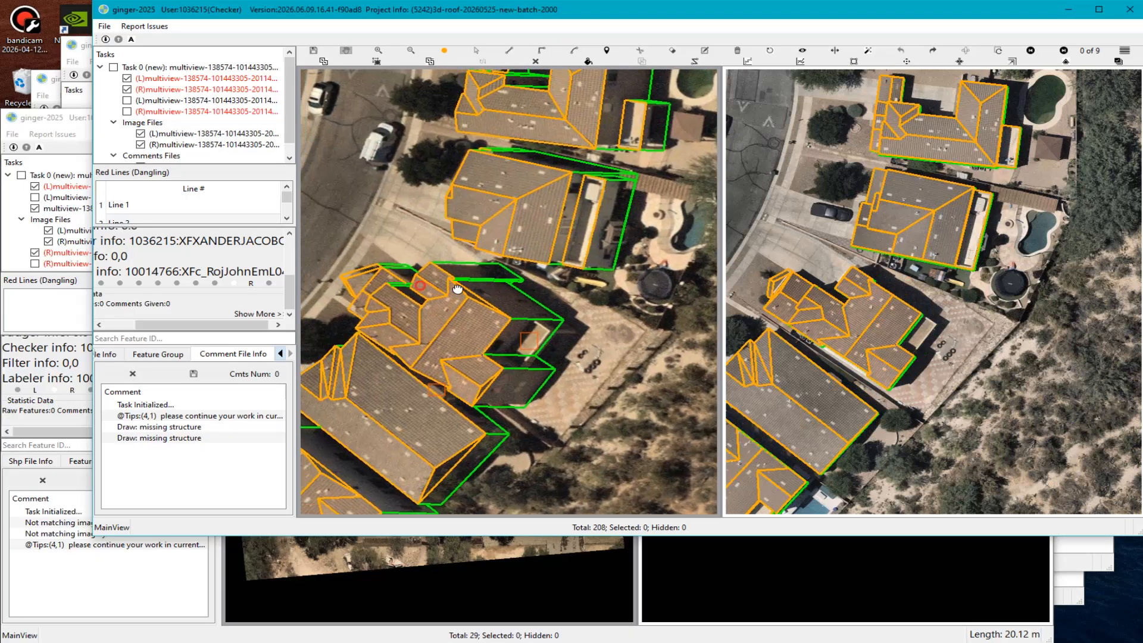
{"action": "scroll", "coordinate": [409, 262], "scroll_direction": "up", "scroll_amount": 3}
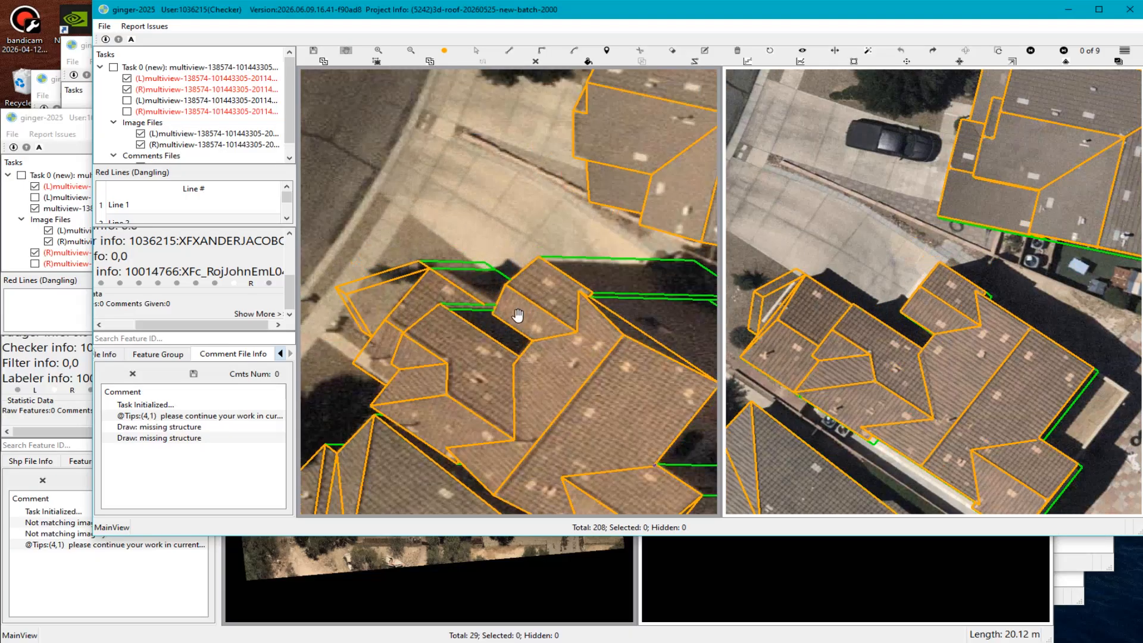
{"action": "scroll", "coordinate": [504, 316], "scroll_direction": "down", "scroll_amount": 3}
{"action": "key", "text": "h"}
{"action": "scroll", "coordinate": [412, 291], "scroll_direction": "up", "scroll_amount": 2}
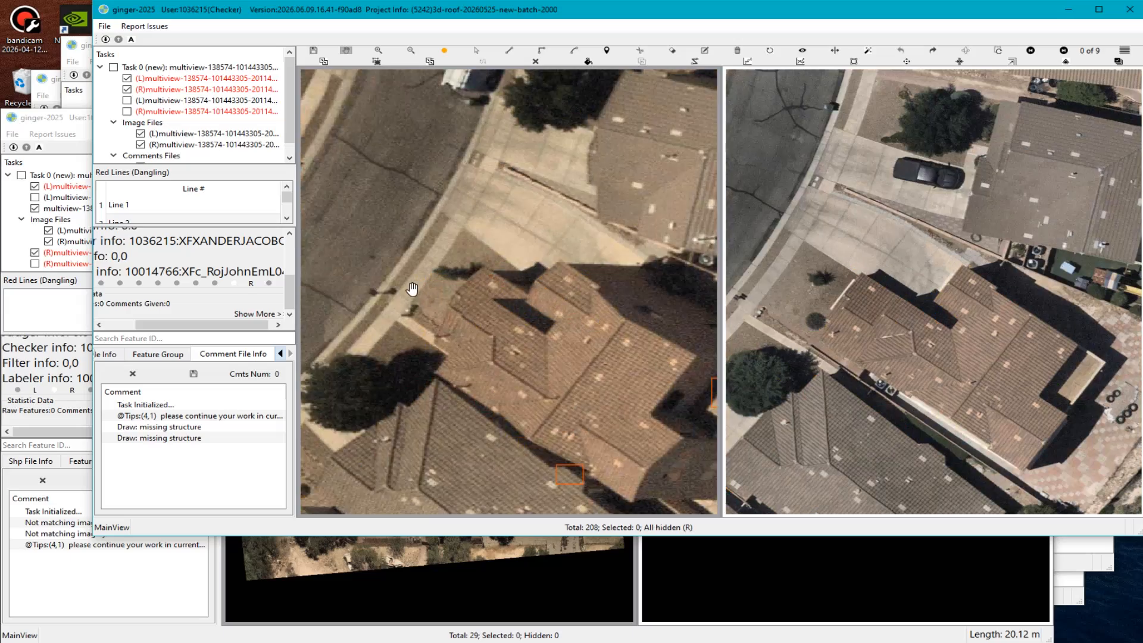
{"action": "scroll", "coordinate": [412, 291], "scroll_direction": "up", "scroll_amount": 3}
{"action": "key", "text": "h"}
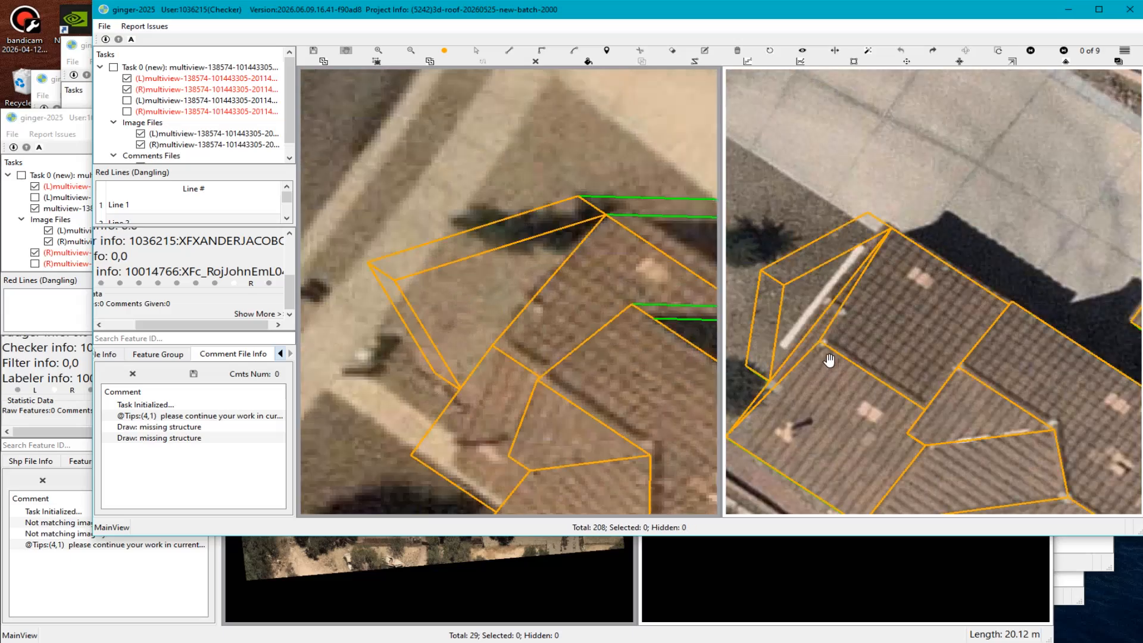
{"action": "scroll", "coordinate": [828, 360], "scroll_direction": "down", "scroll_amount": 3}
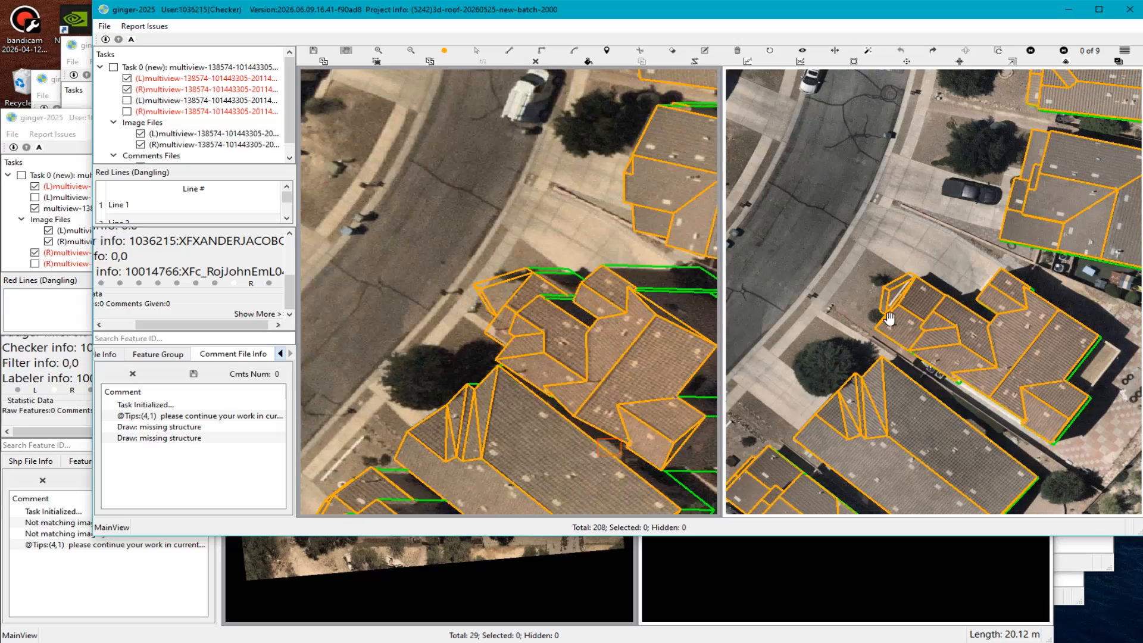
{"action": "scroll", "coordinate": [900, 297], "scroll_direction": "up", "scroll_amount": 1}
{"action": "scroll", "coordinate": [949, 310], "scroll_direction": "up", "scroll_amount": 1}
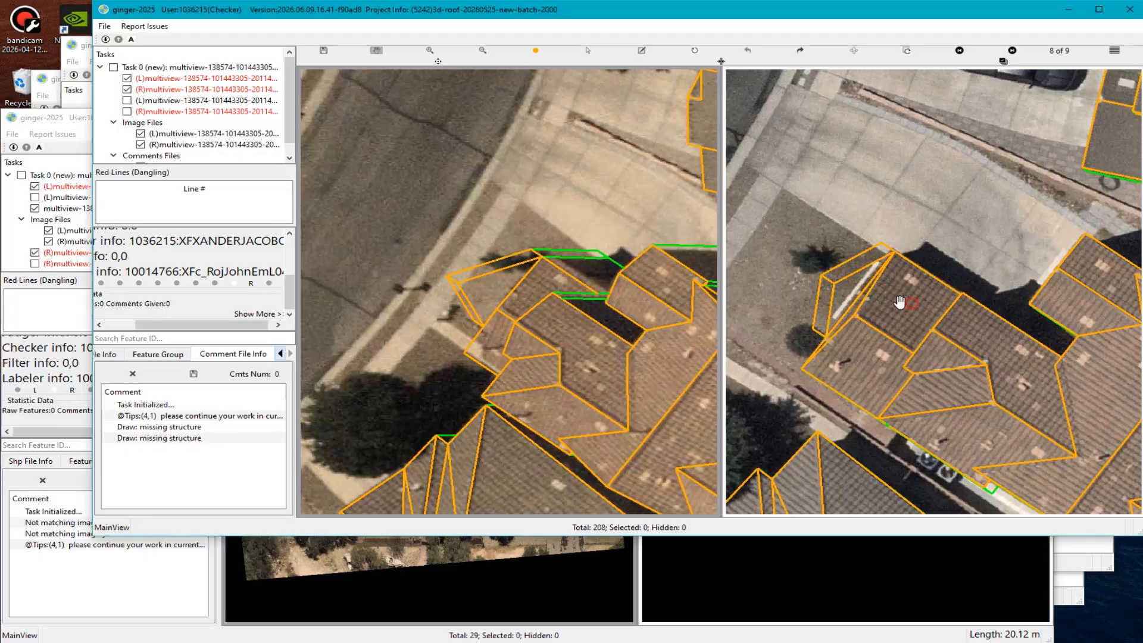
Add a "Not matching imagery" comment around the wireframe of the brown-roofed house's street-side extension and check its surroundings in both images.
{"action": "scroll", "coordinate": [899, 301], "scroll_direction": "up", "scroll_amount": 1}
{"action": "key", "text": "h"}
{"action": "key", "text": "h"}
{"action": "key", "text": "s"}
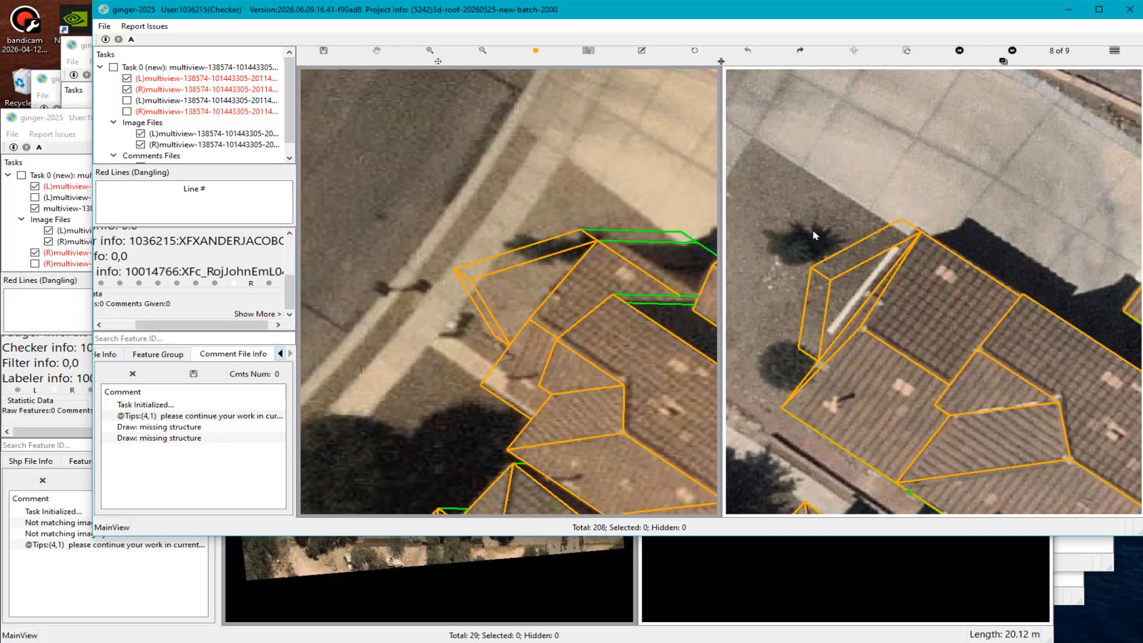
{"action": "key", "text": "e"}
{"action": "left_click_drag", "start_coordinate": [781, 209], "coordinate": [933, 381]}
{"action": "key", "text": "n"}
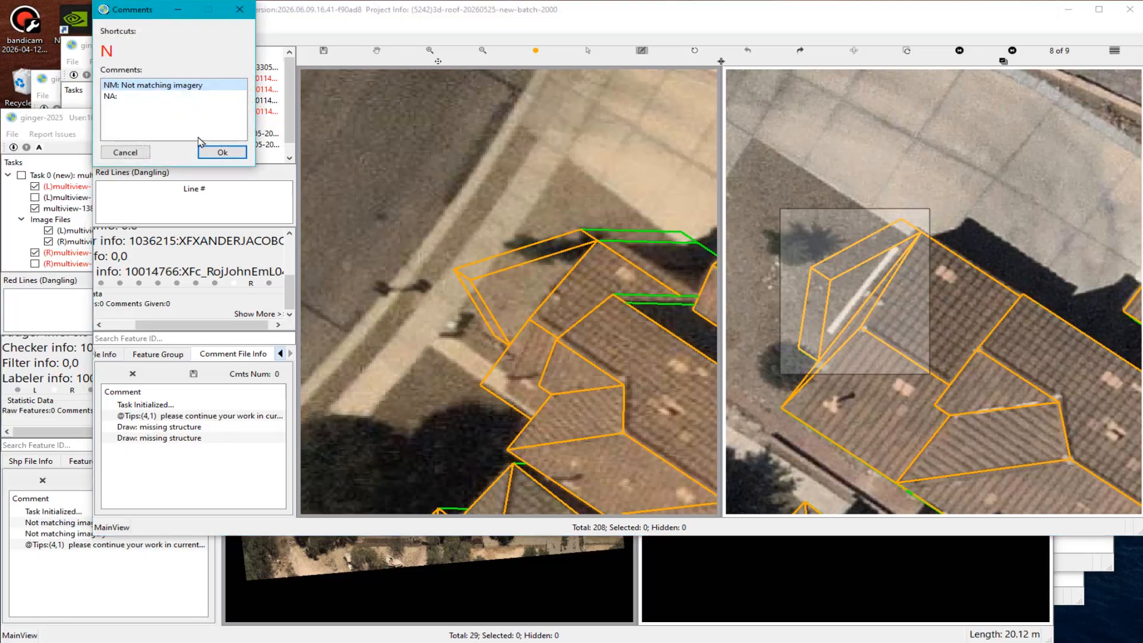
{"action": "left_click", "coordinate": [222, 152]}
{"action": "scroll", "coordinate": [502, 385], "scroll_direction": "up", "scroll_amount": 2}
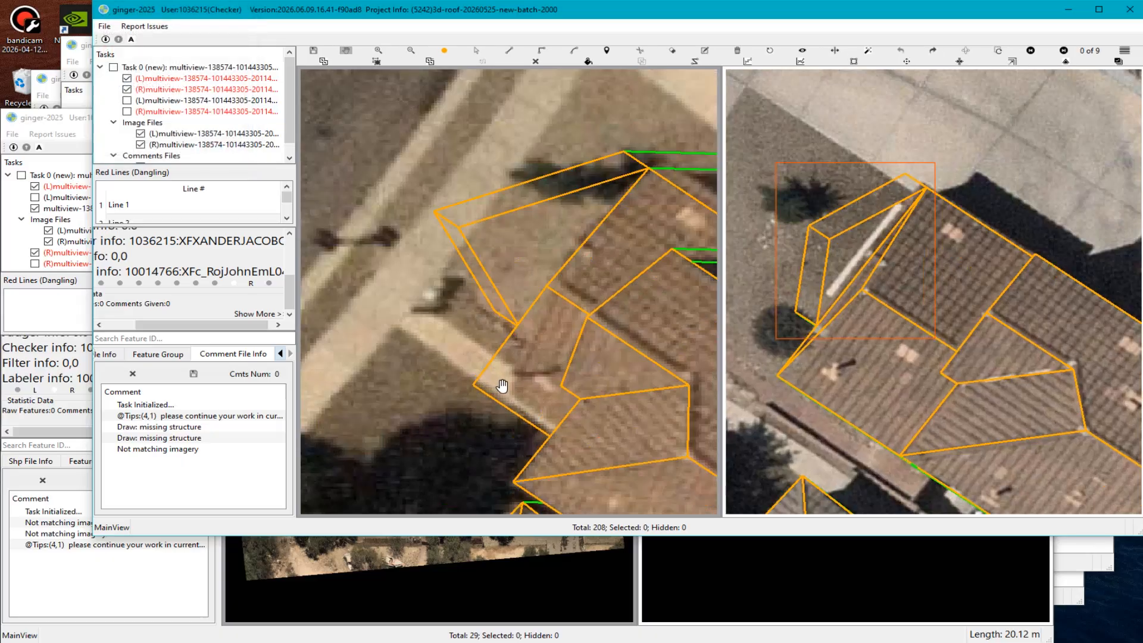
{"action": "scroll", "coordinate": [501, 386], "scroll_direction": "up", "scroll_amount": 2}
{"action": "scroll", "coordinate": [507, 300], "scroll_direction": "down", "scroll_amount": 1}
{"action": "key", "text": "Escape"}
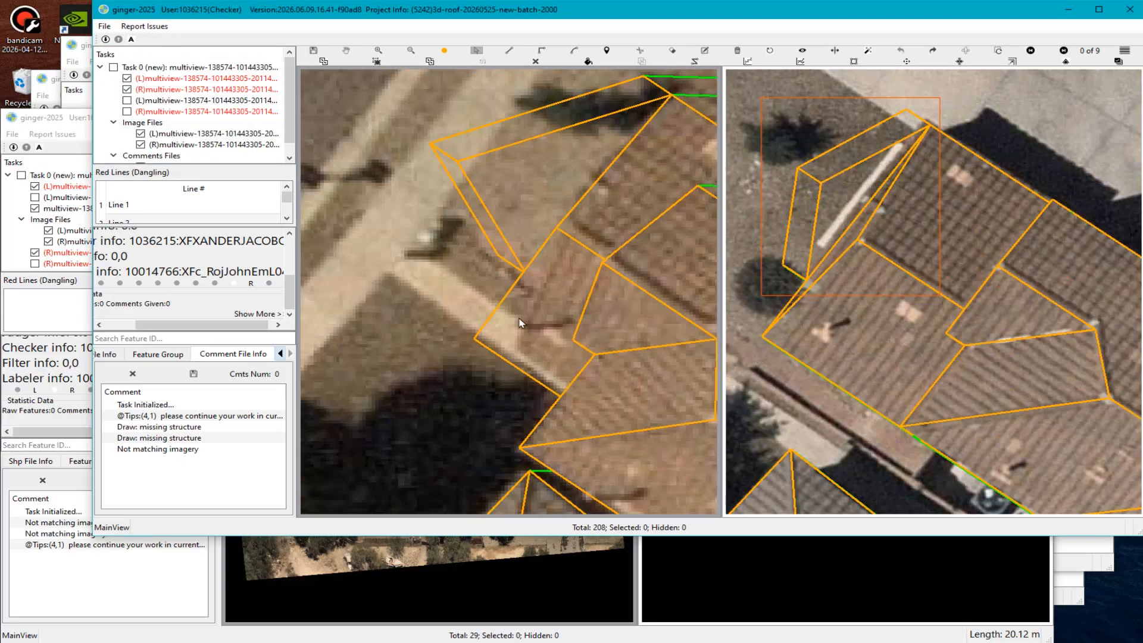
{"action": "key", "text": "c"}
{"action": "left_click_drag", "start_coordinate": [468, 272], "coordinate": [555, 388]}
{"action": "scroll", "coordinate": [556, 388], "scroll_direction": "down", "scroll_amount": 1}
{"action": "left_click_drag", "start_coordinate": [711, 333], "coordinate": [548, 382]}
{"action": "left_click_drag", "start_coordinate": [708, 455], "coordinate": [587, 352]}
{"action": "key", "text": "Escape"}
{"action": "key", "text": "c"}
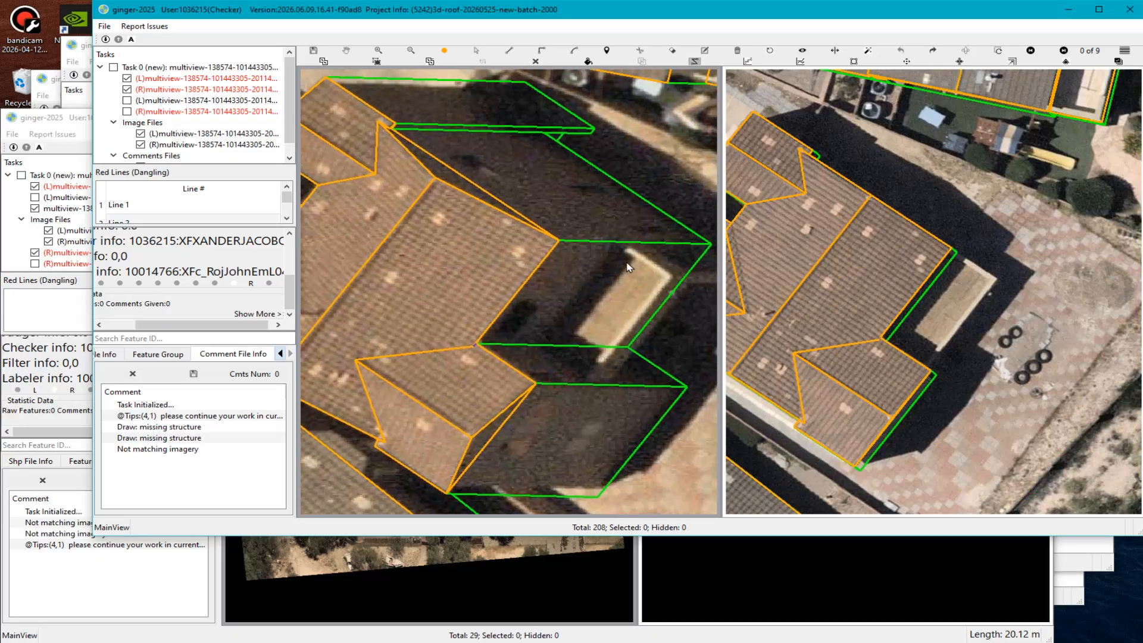
{"action": "left_click", "coordinate": [622, 243]}
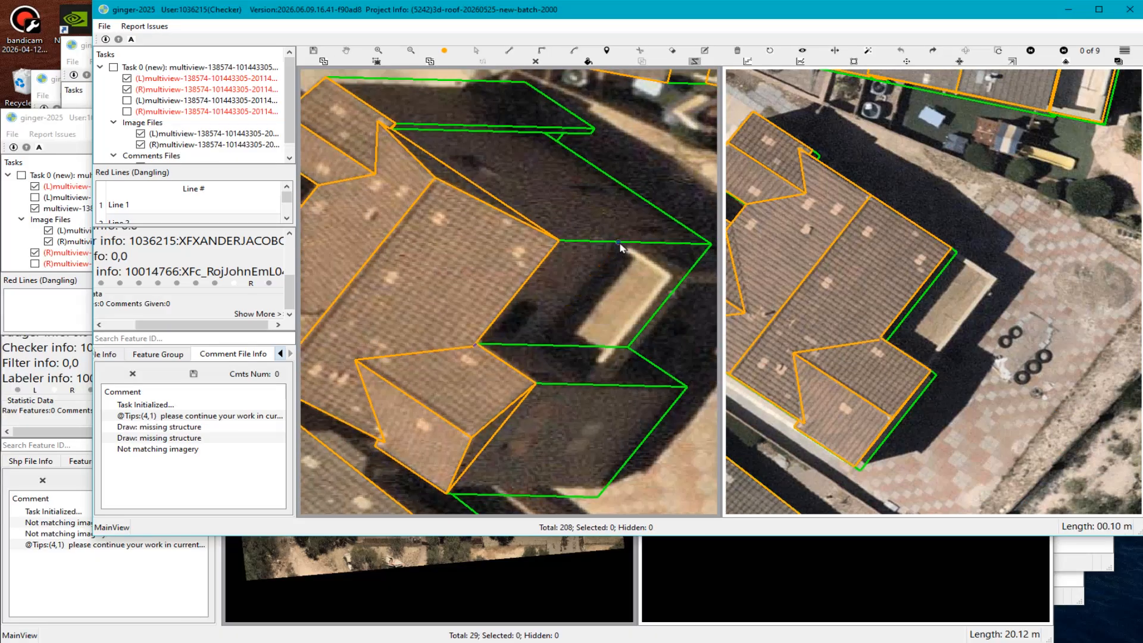
{"action": "key", "text": "Escape"}
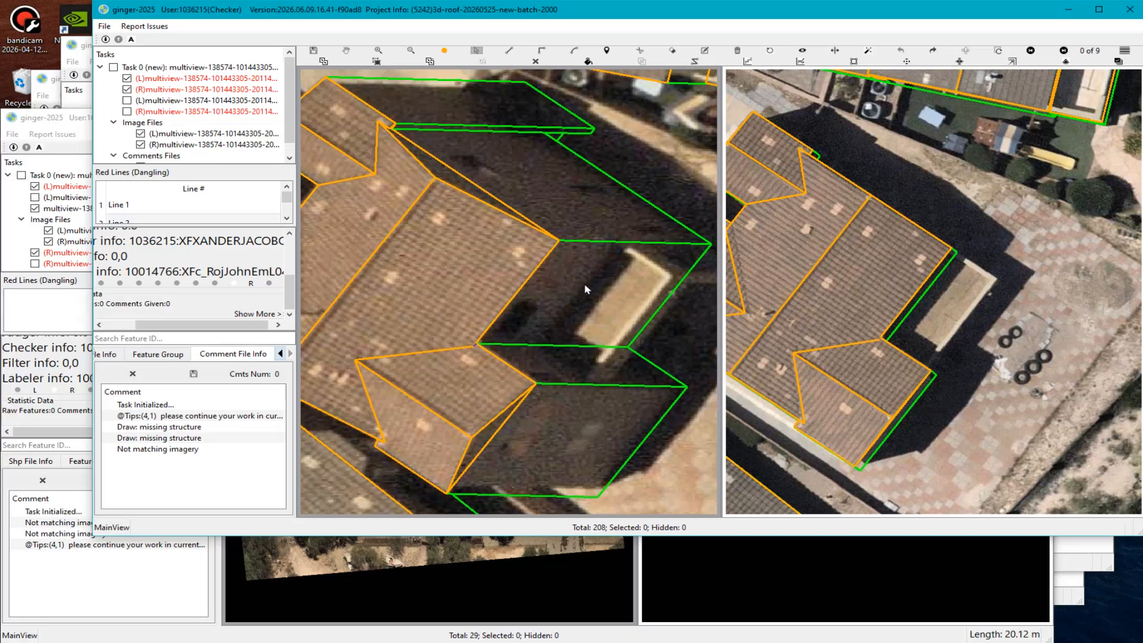
Draw construction lines from the upper wall line down beside the pale flat structure, parallel to the eave, and onto the lower wing's wall line.
{"action": "key", "text": "c"}
{"action": "left_click", "coordinate": [616, 243]}
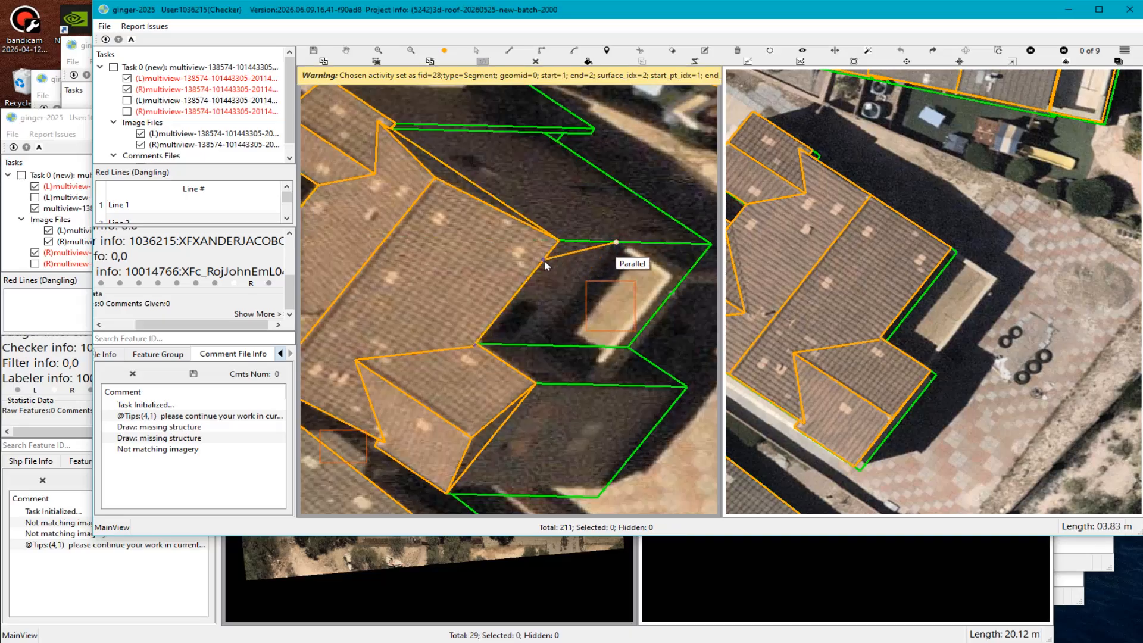
{"action": "left_click", "coordinate": [534, 346]}
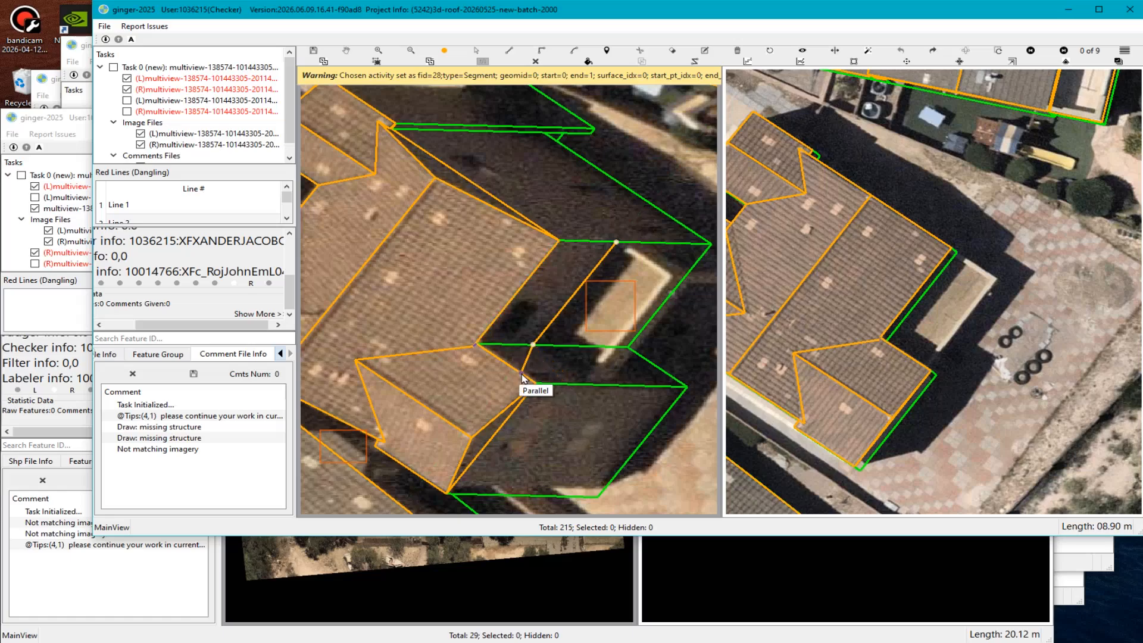
{"action": "left_click", "coordinate": [657, 366]}
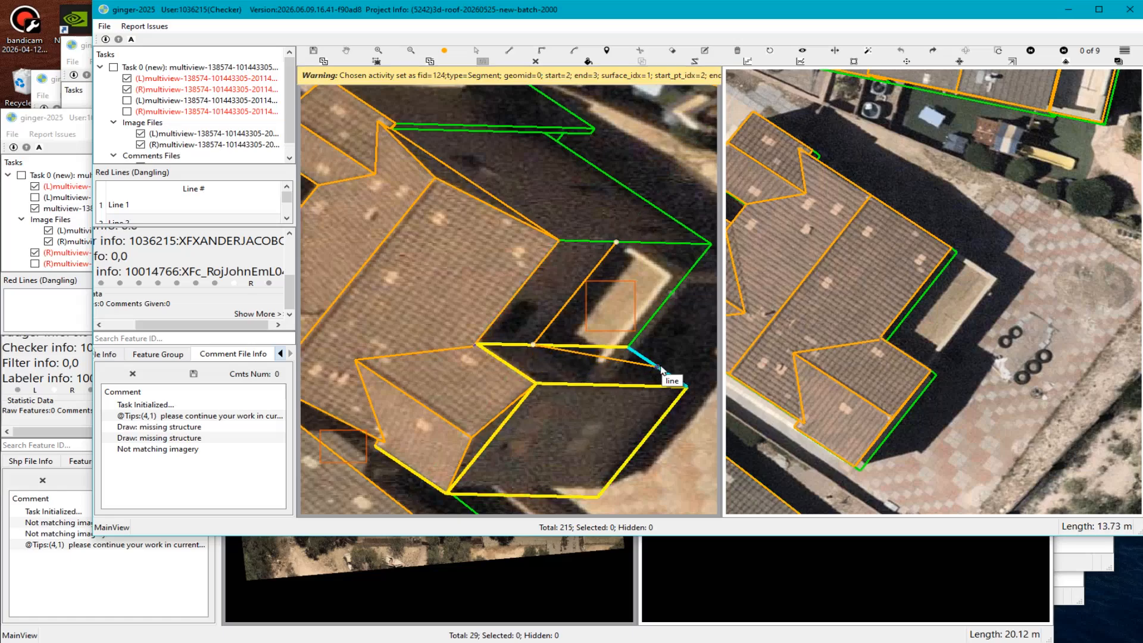
{"action": "double_click", "coordinate": [583, 380]}
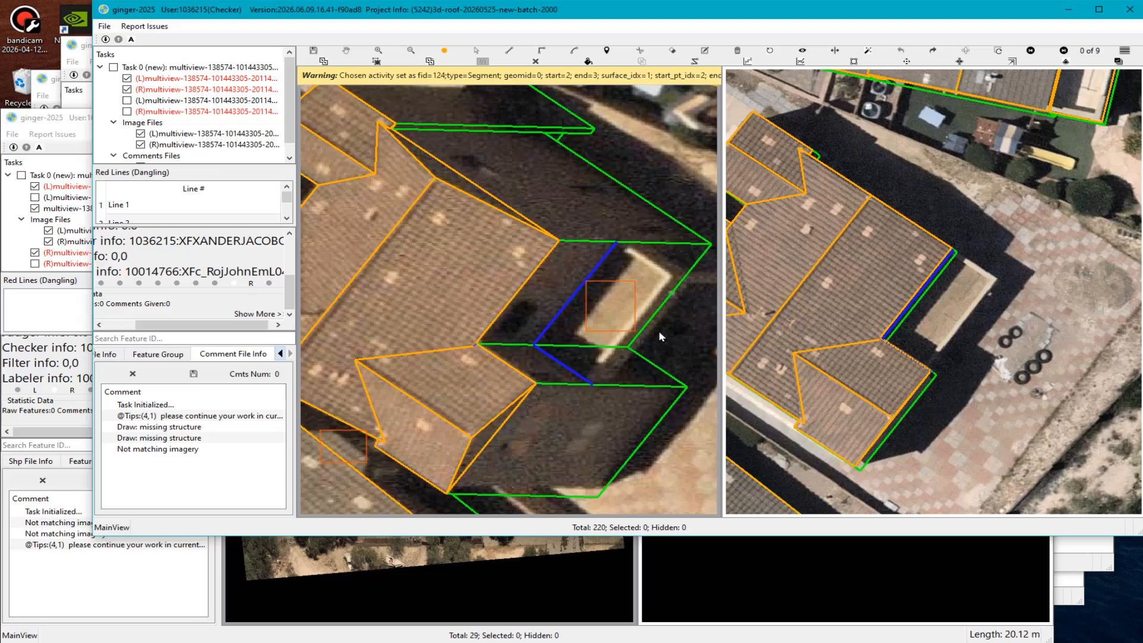
Outline the pale flat structure as a four-sided panel from the construction line corners.
{"action": "left_click", "coordinate": [617, 244]}
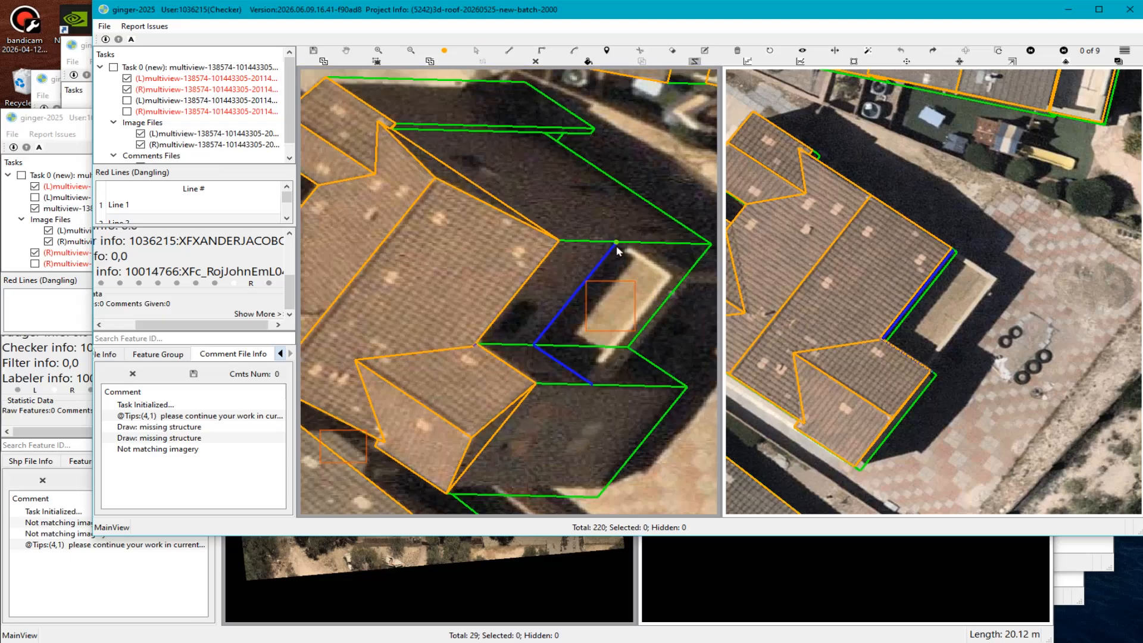
{"action": "left_click", "coordinate": [539, 347]}
{"action": "scroll", "coordinate": [587, 385], "scroll_direction": "up", "scroll_amount": 2}
{"action": "left_click", "coordinate": [586, 385]}
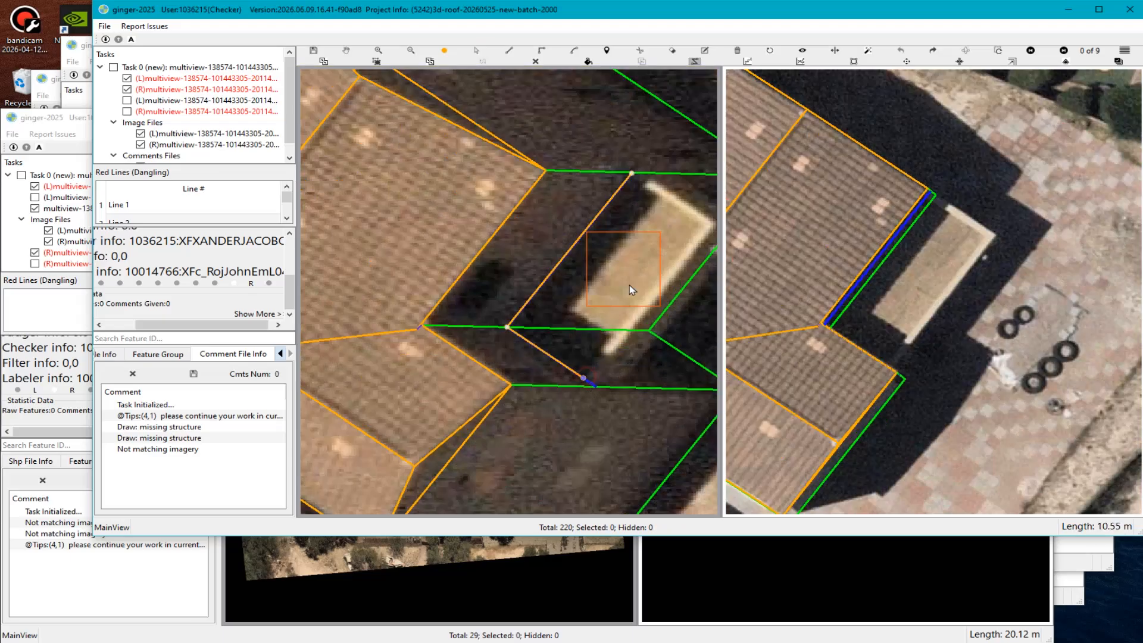
{"action": "left_click", "coordinate": [632, 174]}
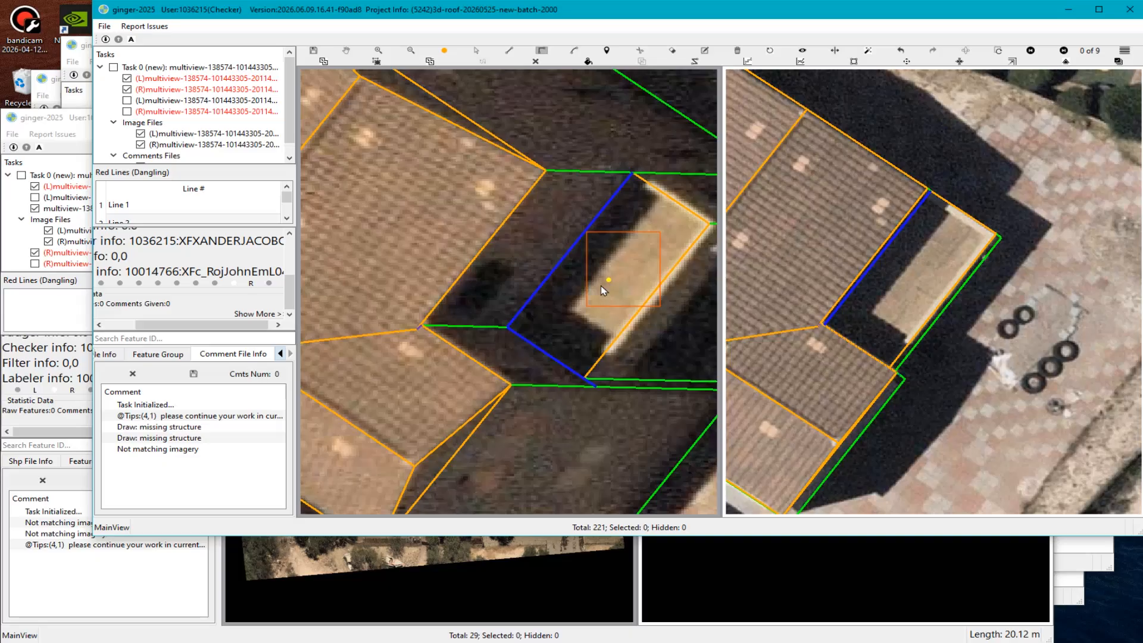
Categorize the new panel over the pale flat structure as "secondary independent roof panel".
{"action": "scroll", "coordinate": [601, 285], "scroll_direction": "down", "scroll_amount": 3}
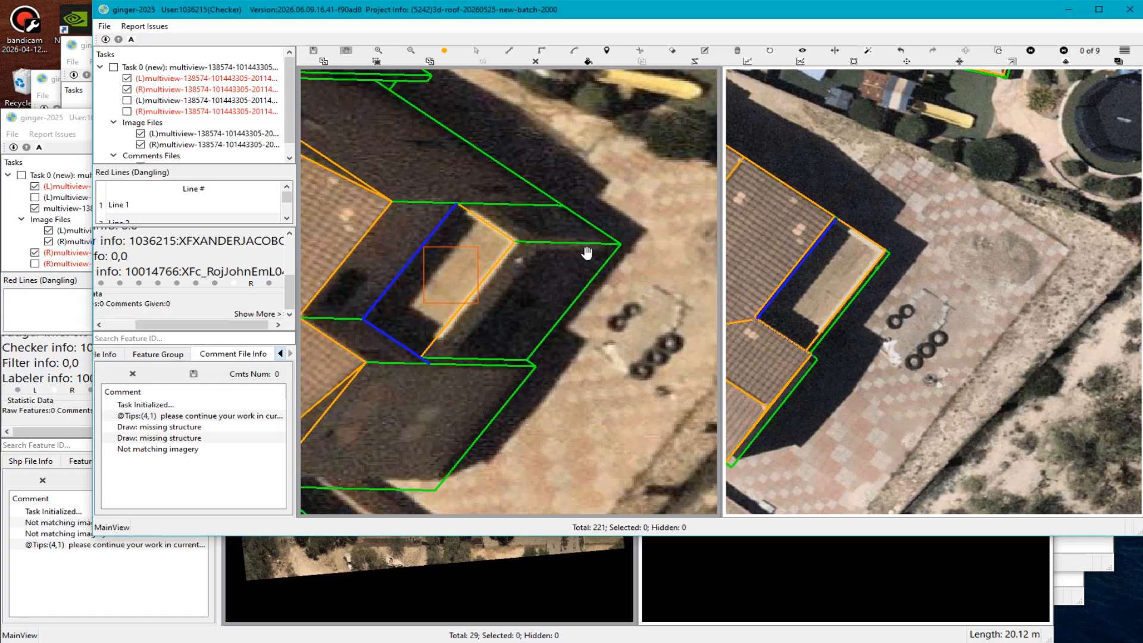
{"action": "scroll", "coordinate": [506, 275], "scroll_direction": "up", "scroll_amount": 3}
{"action": "left_click", "coordinate": [477, 248]}
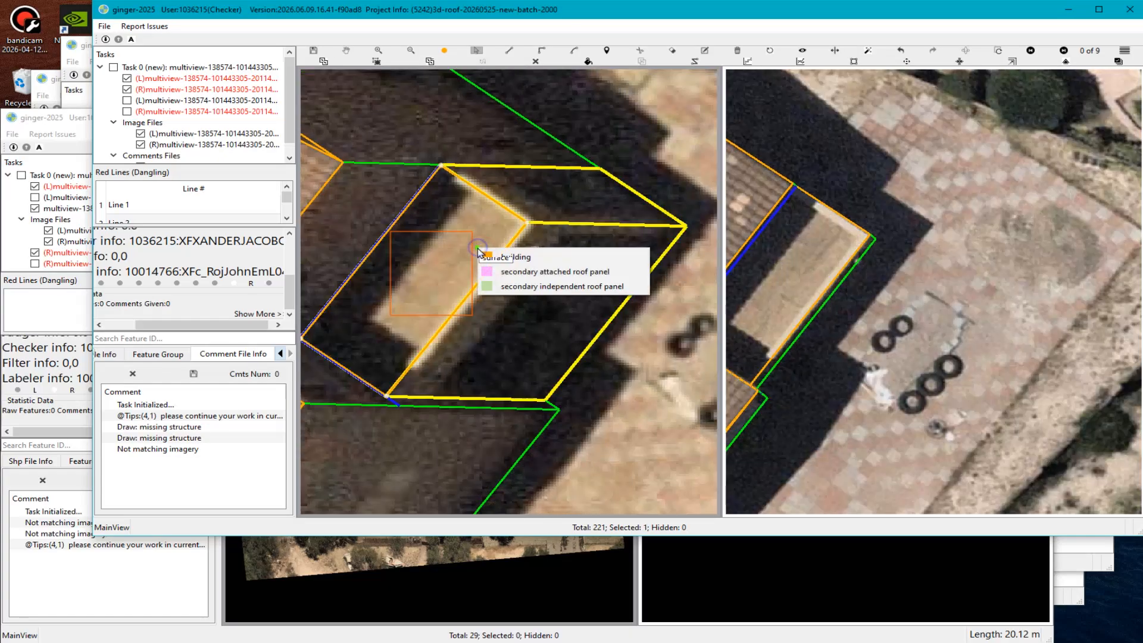
{"action": "left_click", "coordinate": [570, 287]}
{"action": "left_click", "coordinate": [583, 273]}
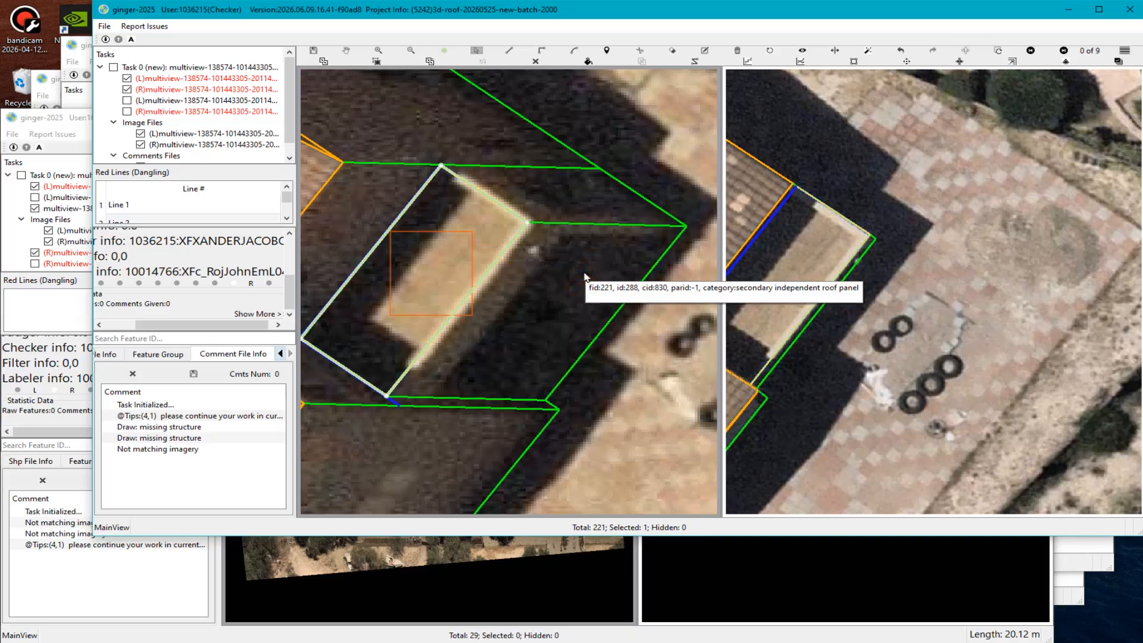
Undo the new panel over the pale flat structure and clear the construction lines beside it.
{"action": "scroll", "coordinate": [604, 355], "scroll_direction": "down", "scroll_amount": 3}
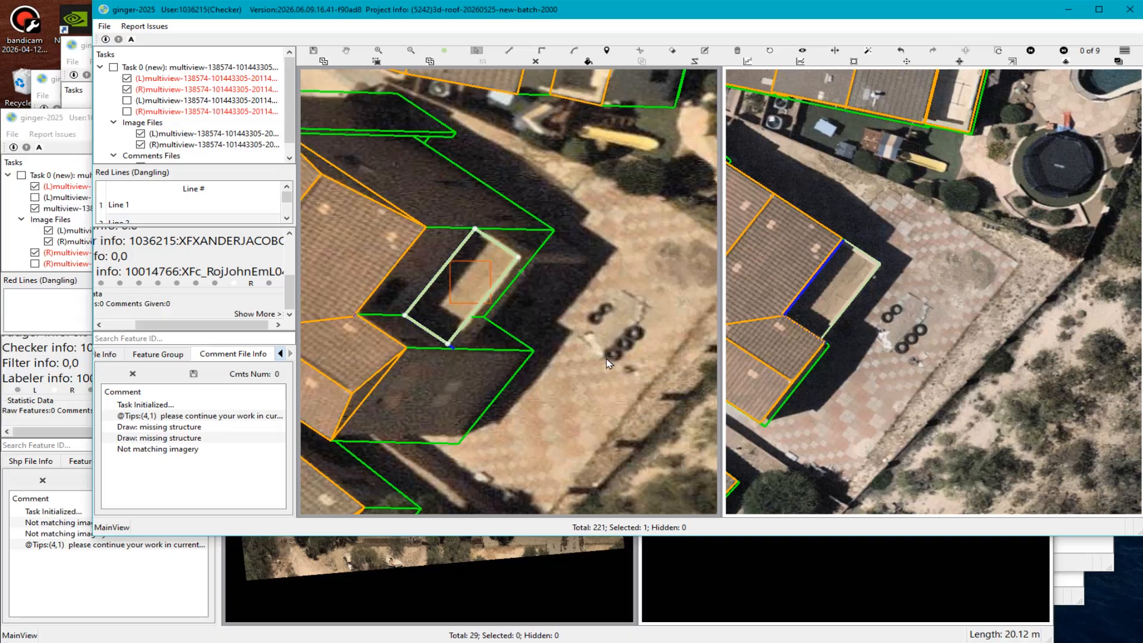
{"action": "scroll", "coordinate": [606, 358], "scroll_direction": "down", "scroll_amount": 3}
{"action": "key", "text": "space"}
{"action": "left_click_drag", "start_coordinate": [516, 312], "coordinate": [578, 307]}
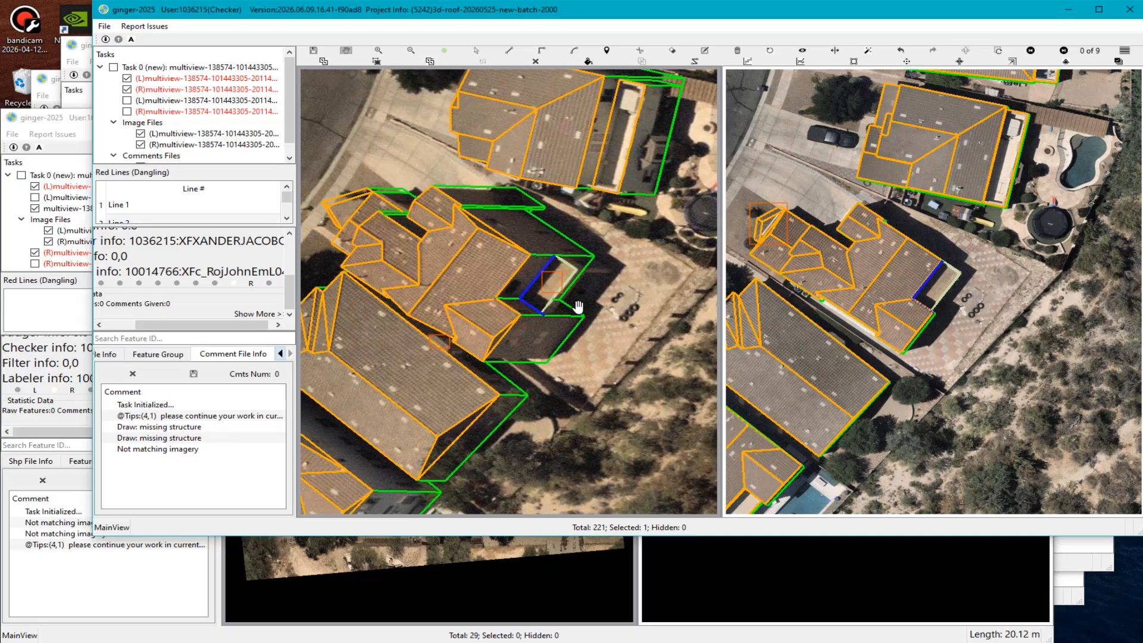
{"action": "scroll", "coordinate": [579, 306], "scroll_direction": "down", "scroll_amount": 3}
{"action": "key", "text": "ctrl+z"}
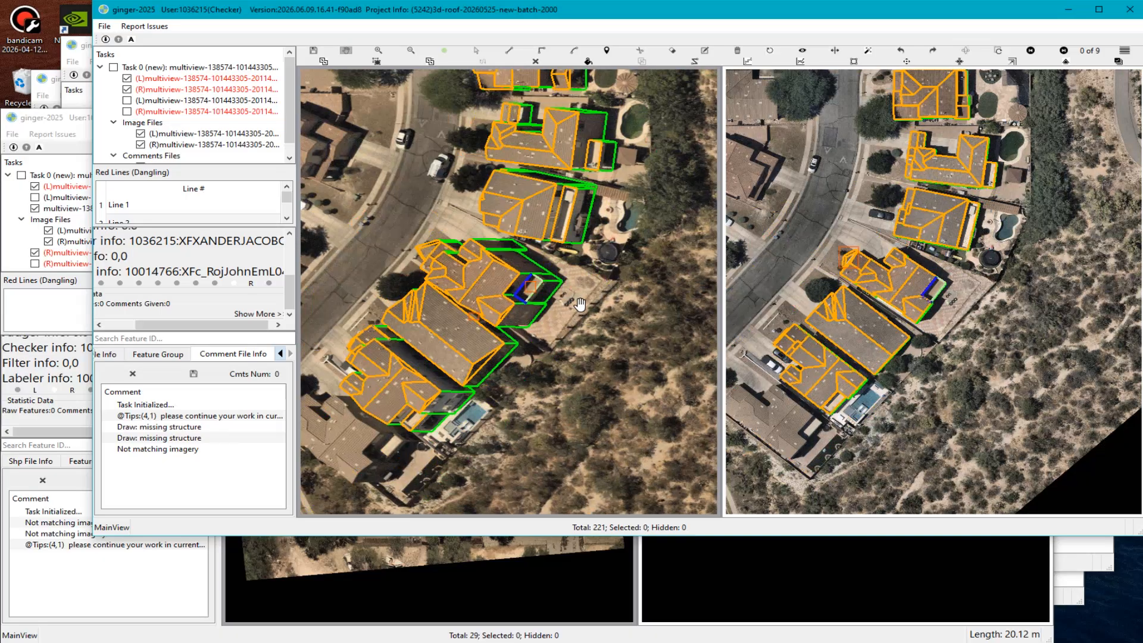
{"action": "scroll", "coordinate": [529, 288], "scroll_direction": "up", "scroll_amount": 2}
{"action": "key", "text": "ctrl+z"}
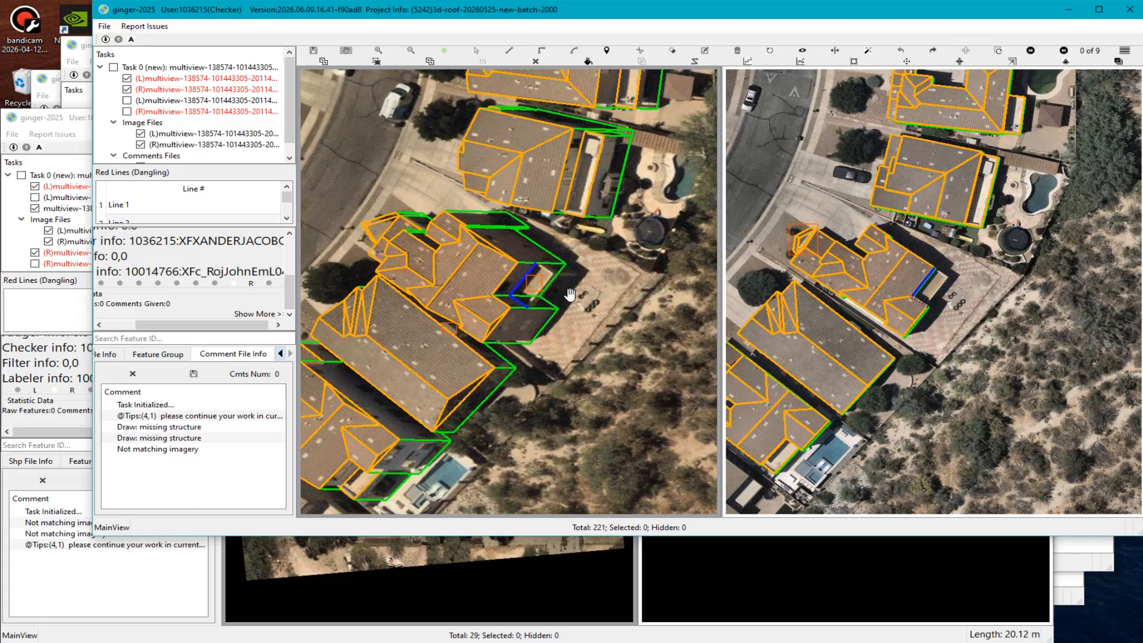
{"action": "scroll", "coordinate": [570, 294], "scroll_direction": "up", "scroll_amount": 1}
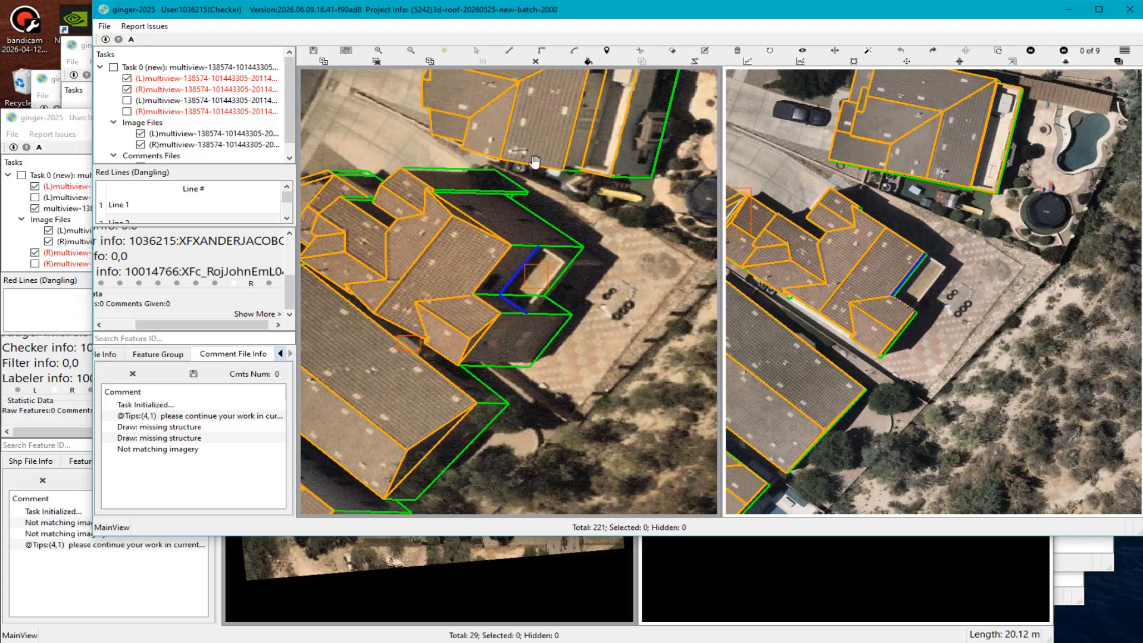
{"action": "left_click", "coordinate": [537, 62]}
Examine the large gray-roofed building, its neighbours and their backyards in both images with the wireframe hidden.
{"action": "scroll", "coordinate": [564, 367], "scroll_direction": "down", "scroll_amount": 3}
{"action": "key", "text": "r"}
{"action": "scroll", "coordinate": [403, 459], "scroll_direction": "up", "scroll_amount": 4}
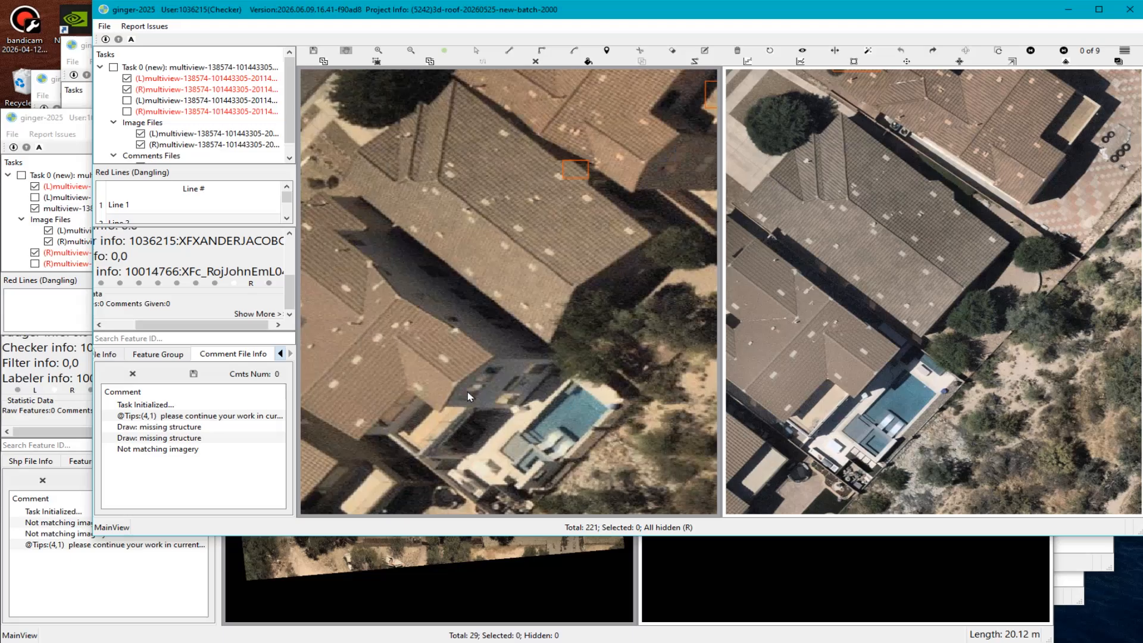
{"action": "left_click_drag", "start_coordinate": [697, 132], "coordinate": [451, 375]}
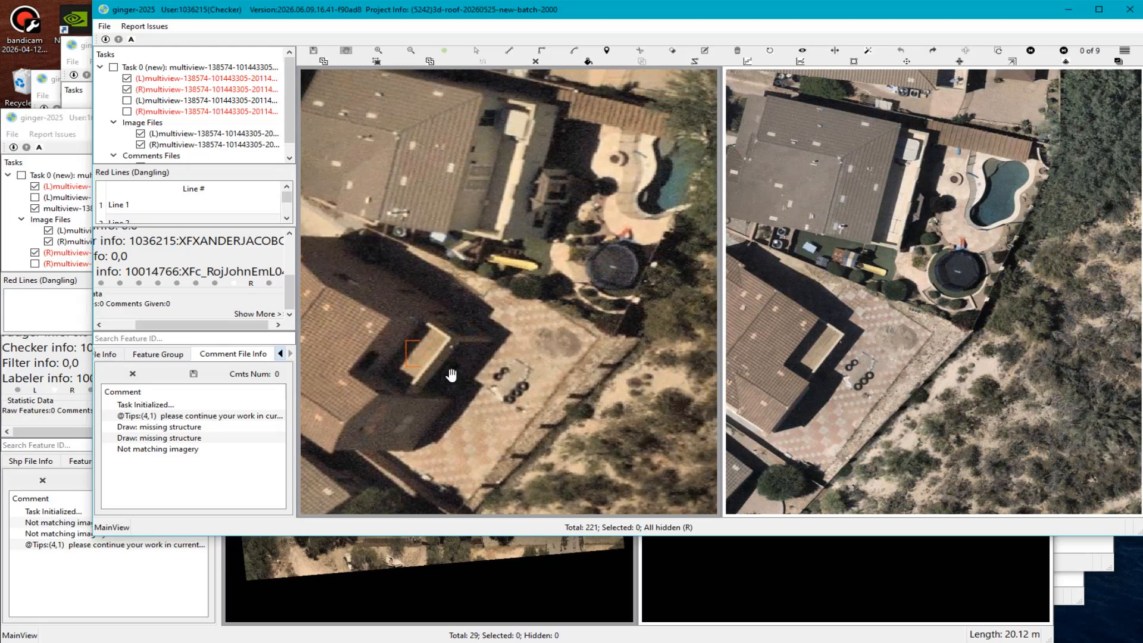
{"action": "scroll", "coordinate": [452, 383], "scroll_direction": "down", "scroll_amount": 6}
{"action": "left_click_drag", "start_coordinate": [499, 247], "coordinate": [490, 294]}
{"action": "scroll", "coordinate": [527, 333], "scroll_direction": "up", "scroll_amount": 7}
{"action": "key", "text": "r"}
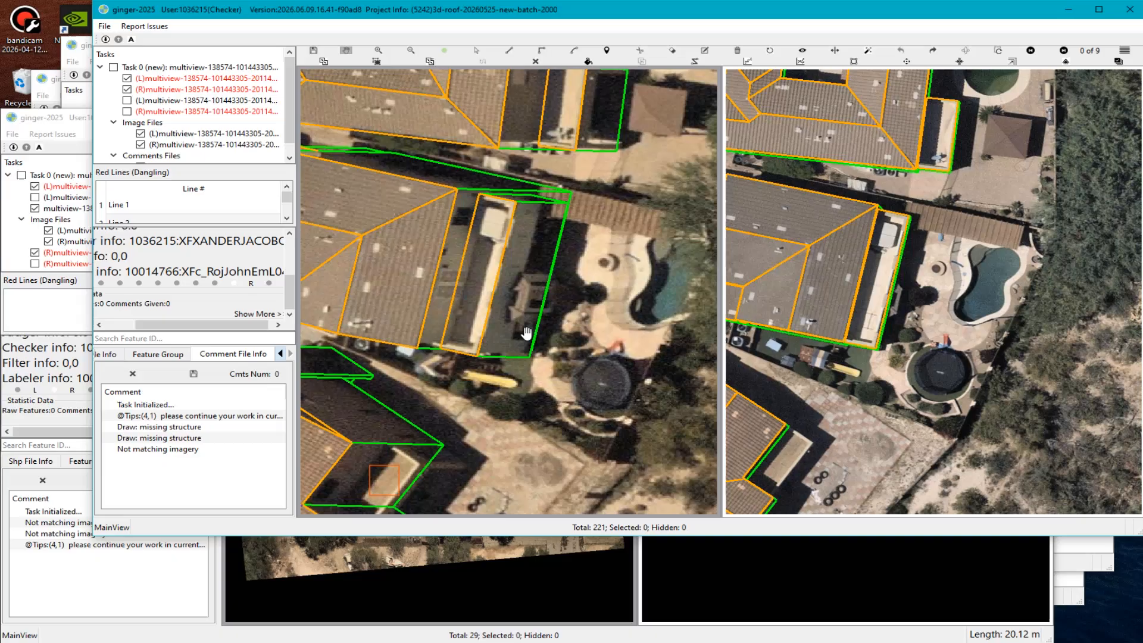
Examine the rear patio covers of the upper houses, comparing the imagery with and without the wireframe.
{"action": "scroll", "coordinate": [614, 314], "scroll_direction": "down", "scroll_amount": 5}
{"action": "left_click_drag", "start_coordinate": [534, 193], "coordinate": [547, 262]}
{"action": "scroll", "coordinate": [551, 286], "scroll_direction": "up", "scroll_amount": 3}
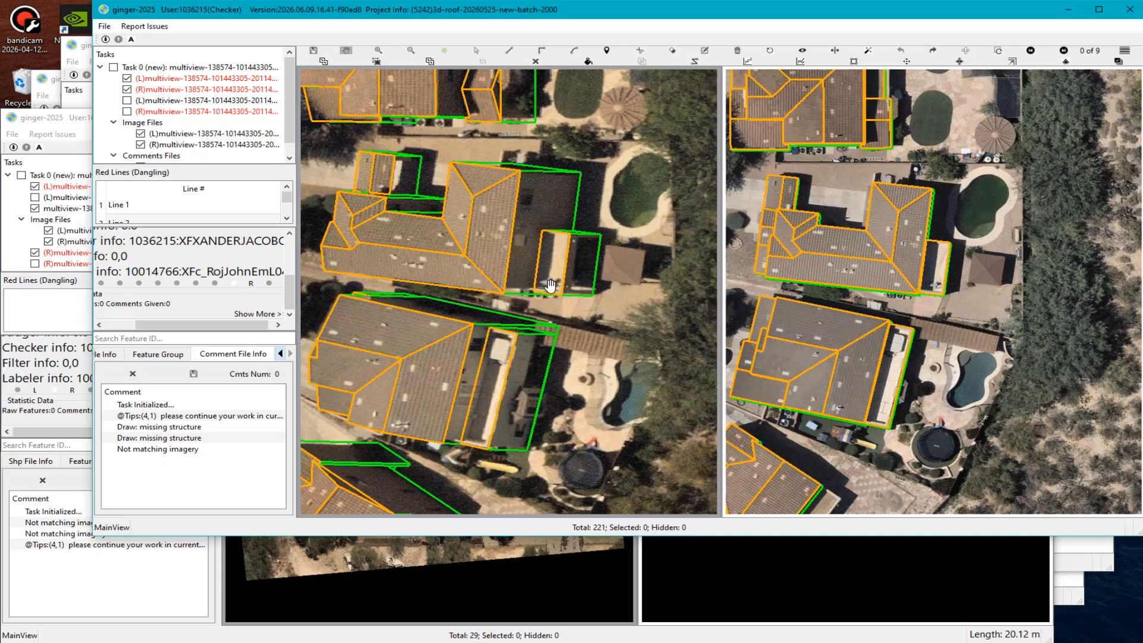
{"action": "scroll", "coordinate": [550, 286], "scroll_direction": "up", "scroll_amount": 2}
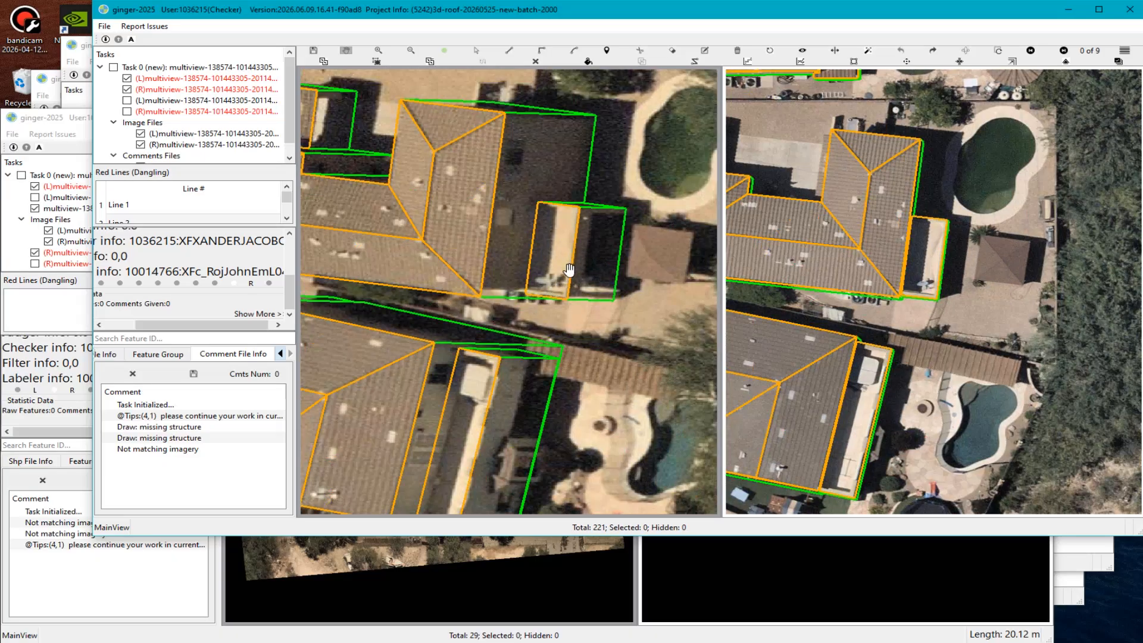
{"action": "scroll", "coordinate": [587, 286], "scroll_direction": "down", "scroll_amount": 4}
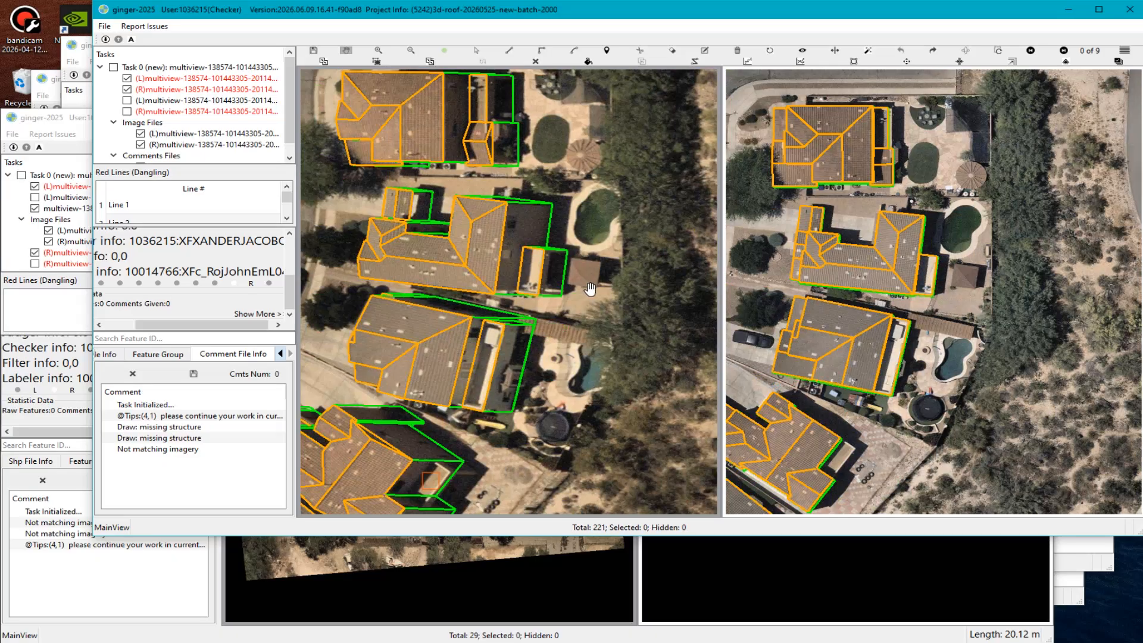
{"action": "left_click_drag", "start_coordinate": [584, 191], "coordinate": [623, 307]}
{"action": "scroll", "coordinate": [634, 307], "scroll_direction": "up", "scroll_amount": 1}
{"action": "key", "text": "r"}
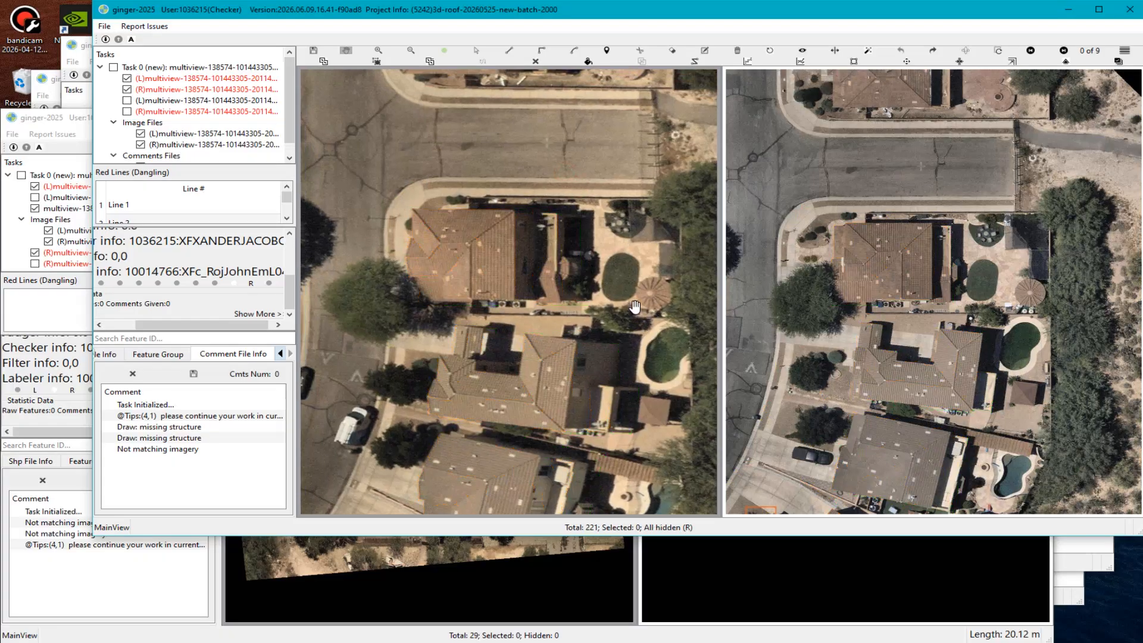
{"action": "key", "text": "r"}
Review the whole row of houses again for missing or wrongly drawn structures in both images.
{"action": "scroll", "coordinate": [618, 342], "scroll_direction": "down", "scroll_amount": 3}
{"action": "left_click_drag", "start_coordinate": [576, 398], "coordinate": [604, 247]}
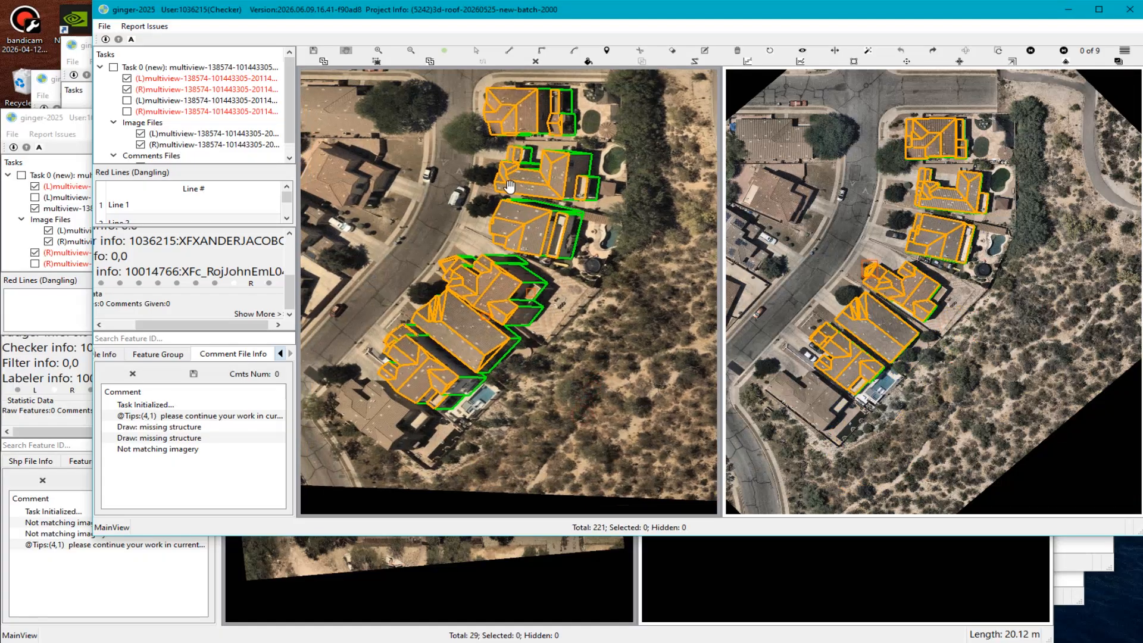
{"action": "scroll", "coordinate": [559, 189], "scroll_direction": "up", "scroll_amount": 1}
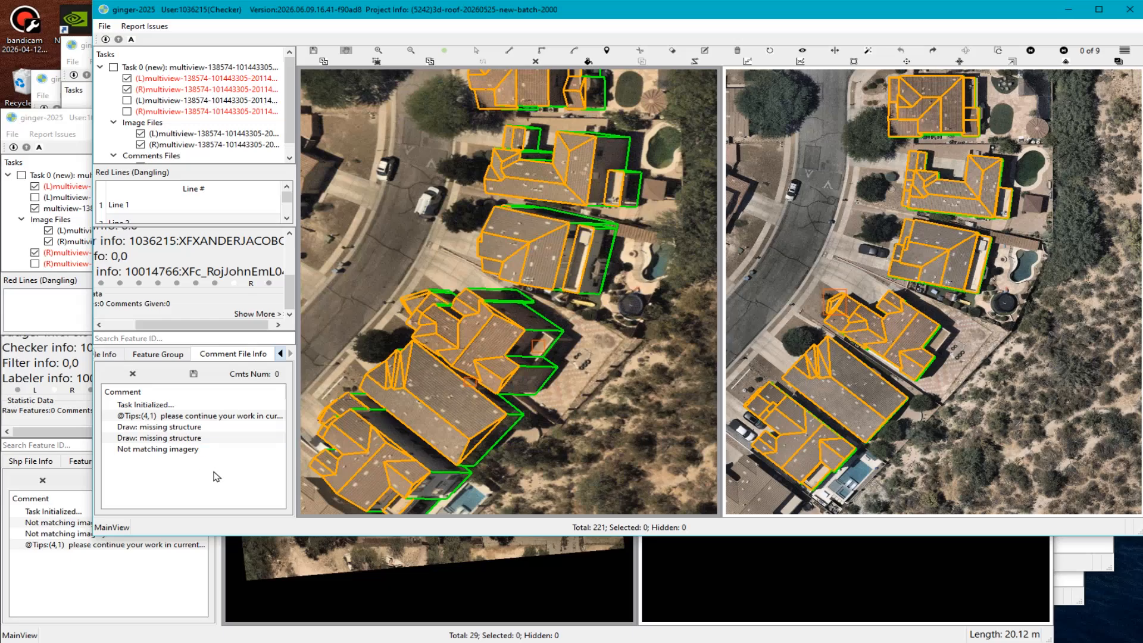
{"action": "scroll", "coordinate": [563, 343], "scroll_direction": "up", "scroll_amount": 1}
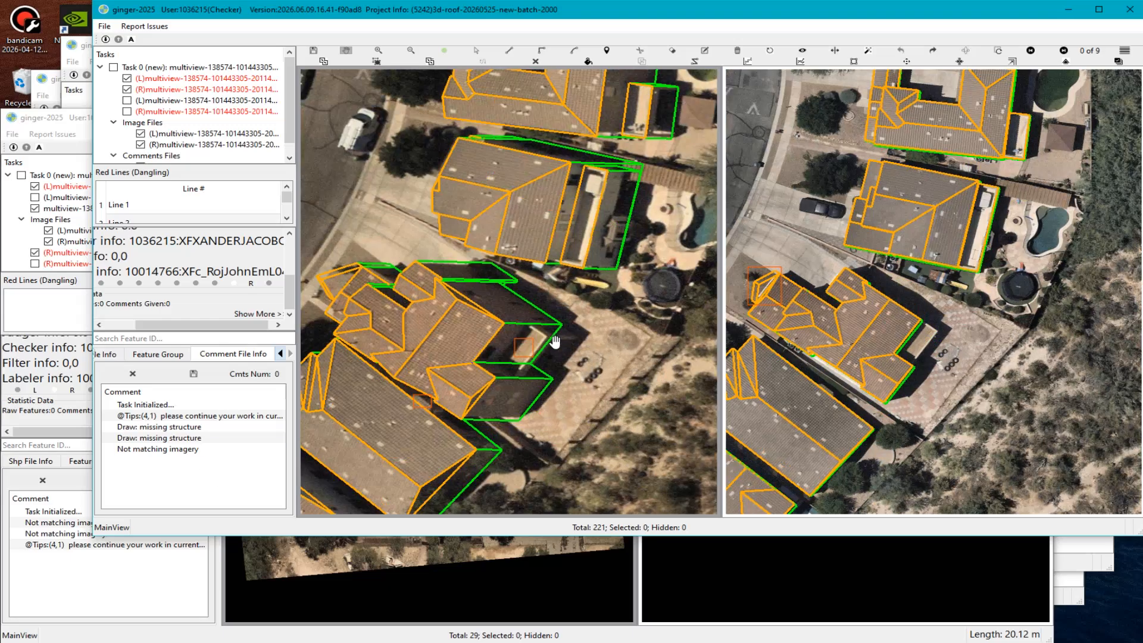
{"action": "left_click_drag", "start_coordinate": [563, 272], "coordinate": [505, 372]}
{"action": "scroll", "coordinate": [518, 381], "scroll_direction": "up", "scroll_amount": 3}
{"action": "scroll", "coordinate": [473, 450], "scroll_direction": "down", "scroll_amount": 2}
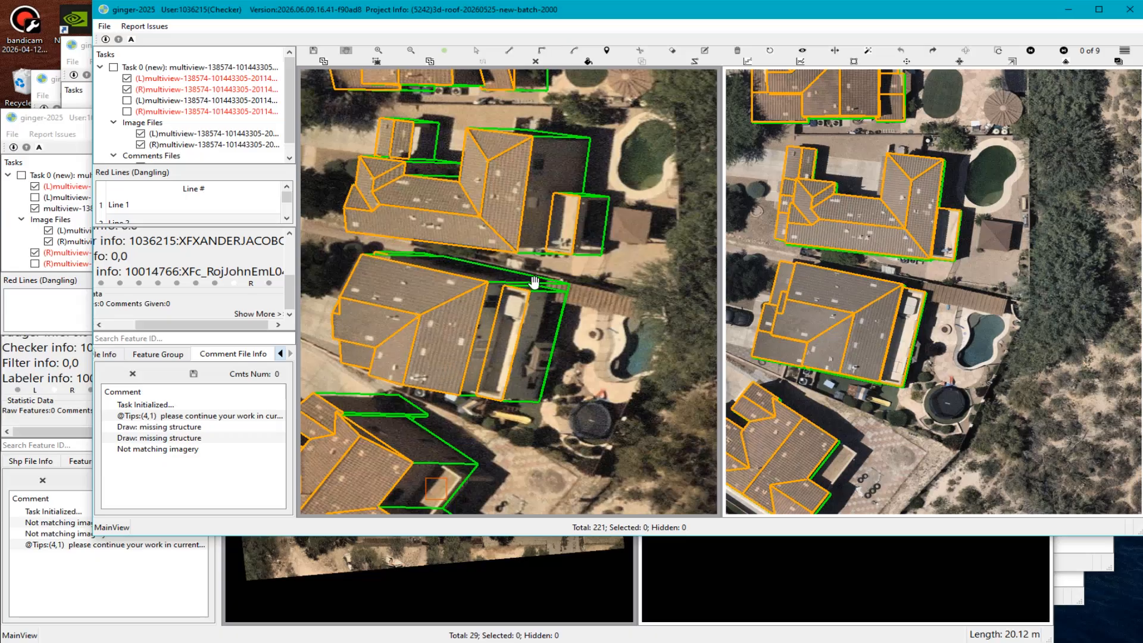
Add a "Draw: missing structure" comment over the undrawn structure beside the small gabled patio roof behind the top house.
{"action": "scroll", "coordinate": [567, 191], "scroll_direction": "up", "scroll_amount": 2}
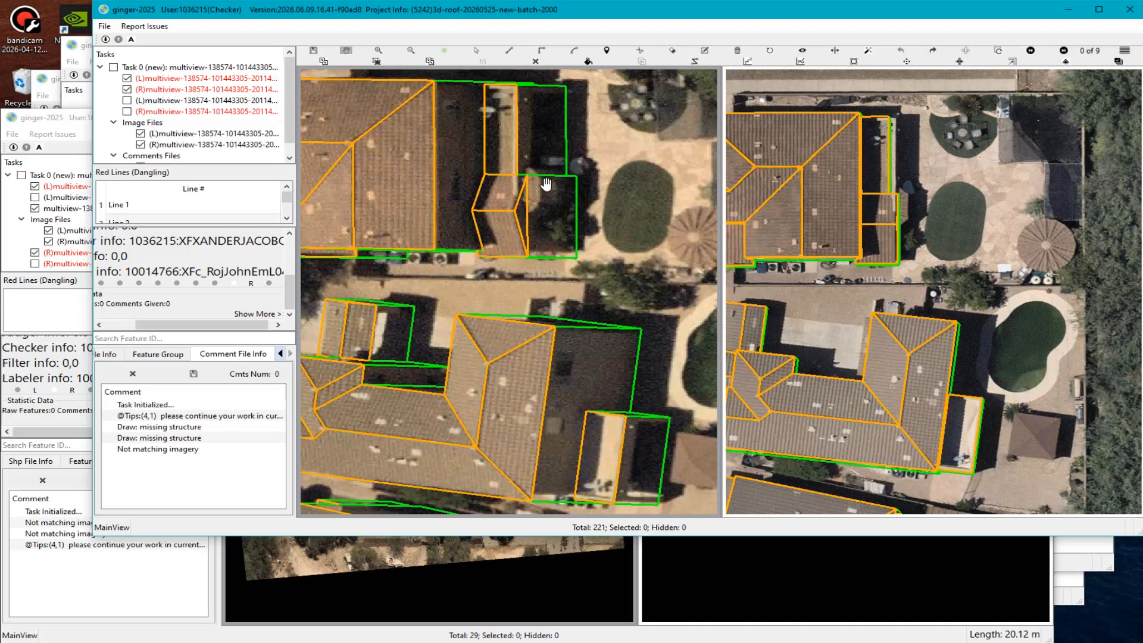
{"action": "key", "text": "space"}
{"action": "key", "text": "space"}
{"action": "scroll", "coordinate": [543, 191], "scroll_direction": "up", "scroll_amount": 2}
{"action": "key", "text": "Escape"}
{"action": "key", "text": "e"}
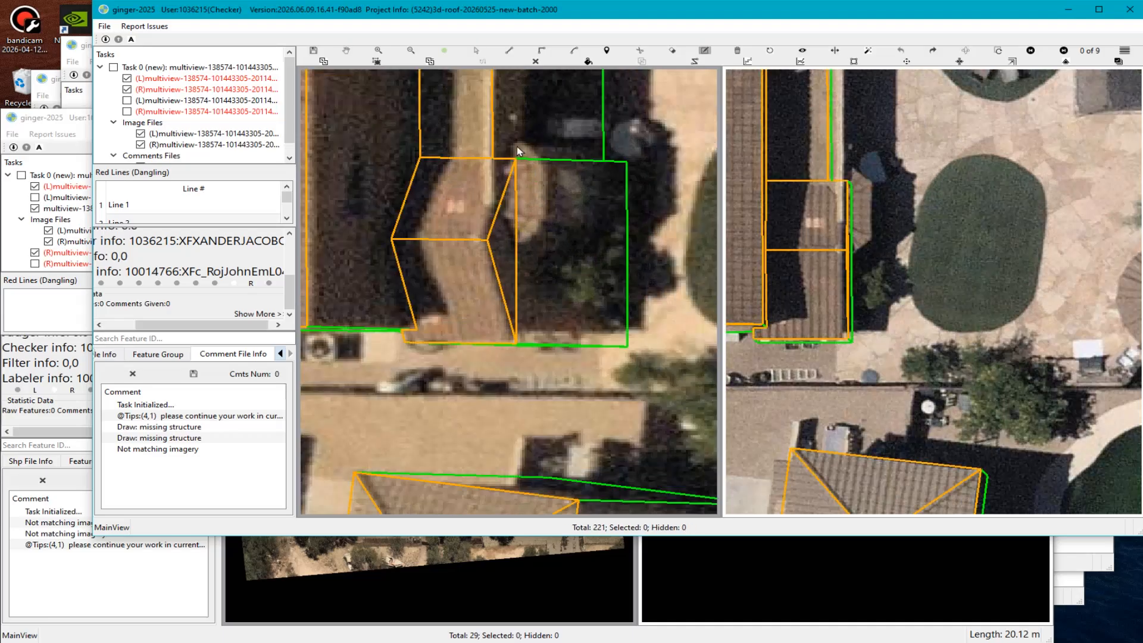
{"action": "left_click_drag", "start_coordinate": [502, 143], "coordinate": [548, 241]}
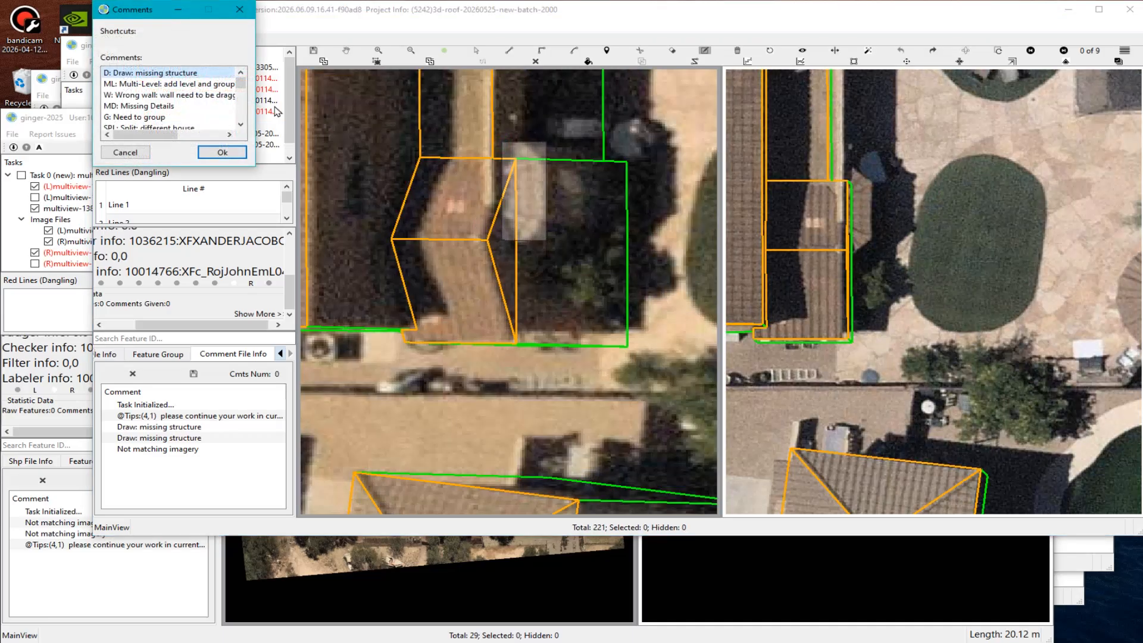
{"action": "left_click", "coordinate": [222, 153]}
Save a screenshot showing the whole row of houses in both images together with the comment list.
{"action": "scroll", "coordinate": [538, 273], "scroll_direction": "down", "scroll_amount": 4}
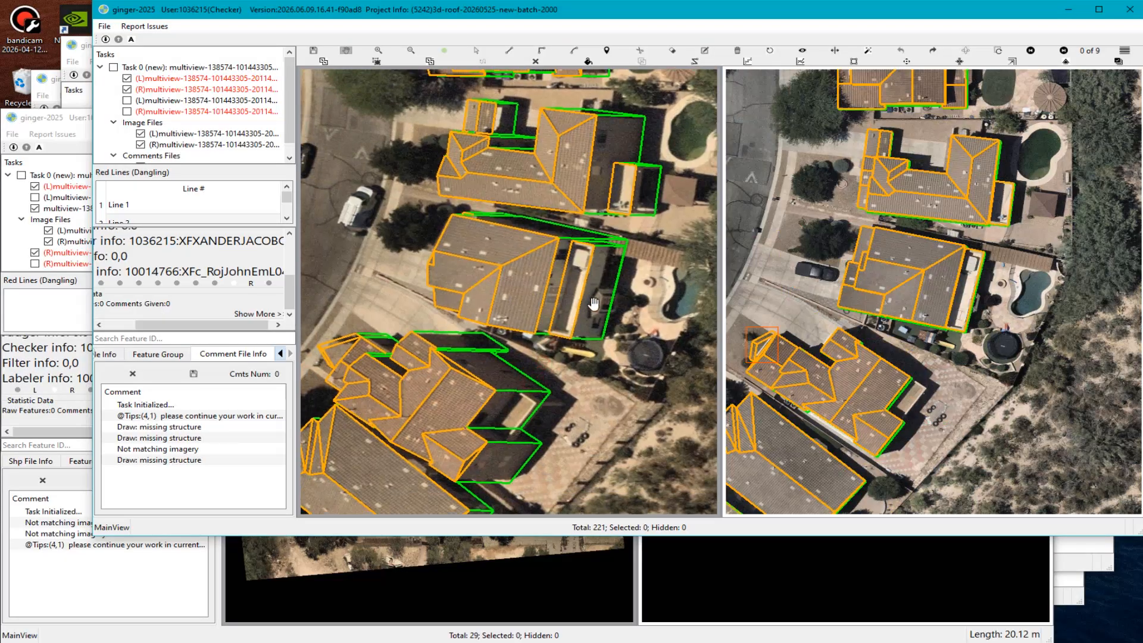
{"action": "left_click_drag", "start_coordinate": [597, 350], "coordinate": [541, 425]}
{"action": "scroll", "coordinate": [531, 326], "scroll_direction": "down", "scroll_amount": 3}
{"action": "left_click_drag", "start_coordinate": [537, 386], "coordinate": [562, 379]}
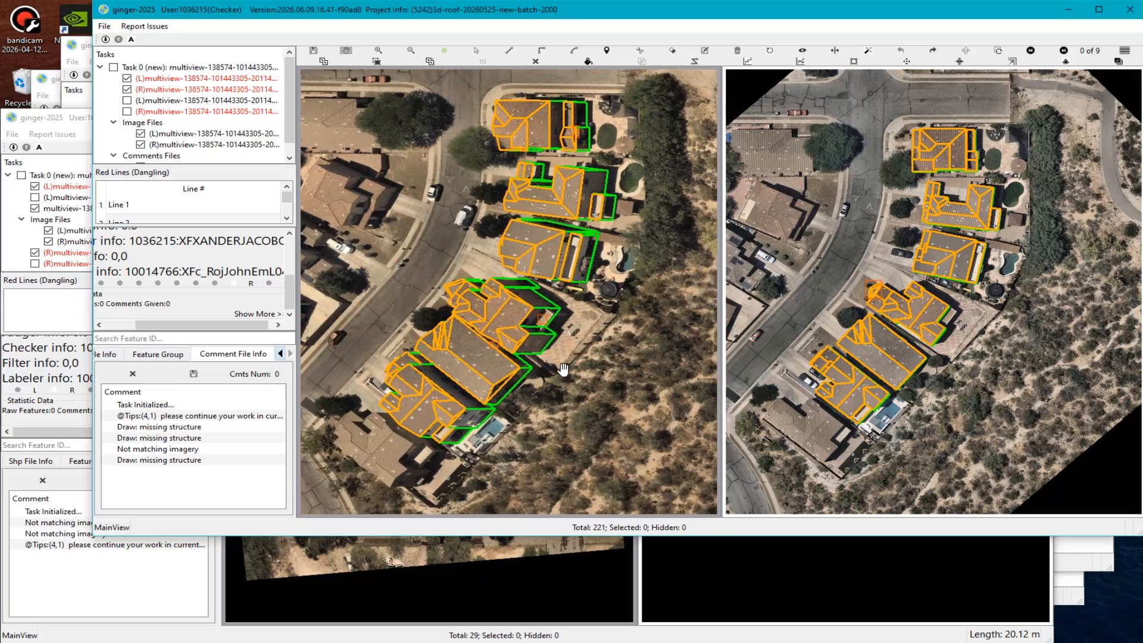
{"action": "key", "text": "Print"}
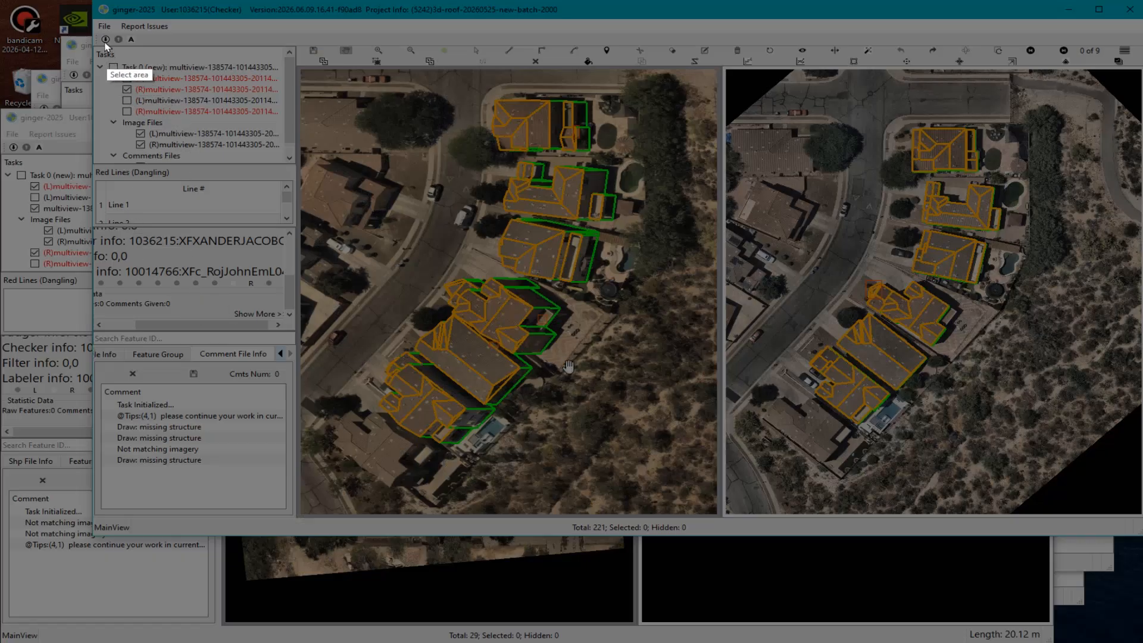
{"action": "mouse_move", "coordinate": [104, 28]}
{"action": "left_mouse_down"}
{"action": "mouse_move", "coordinate": [576, 425]}
{"action": "mouse_move", "coordinate": [984, 526]}
{"action": "mouse_move", "coordinate": [1098, 524]}
{"action": "mouse_move", "coordinate": [1079, 512]}
{"action": "left_mouse_up"}
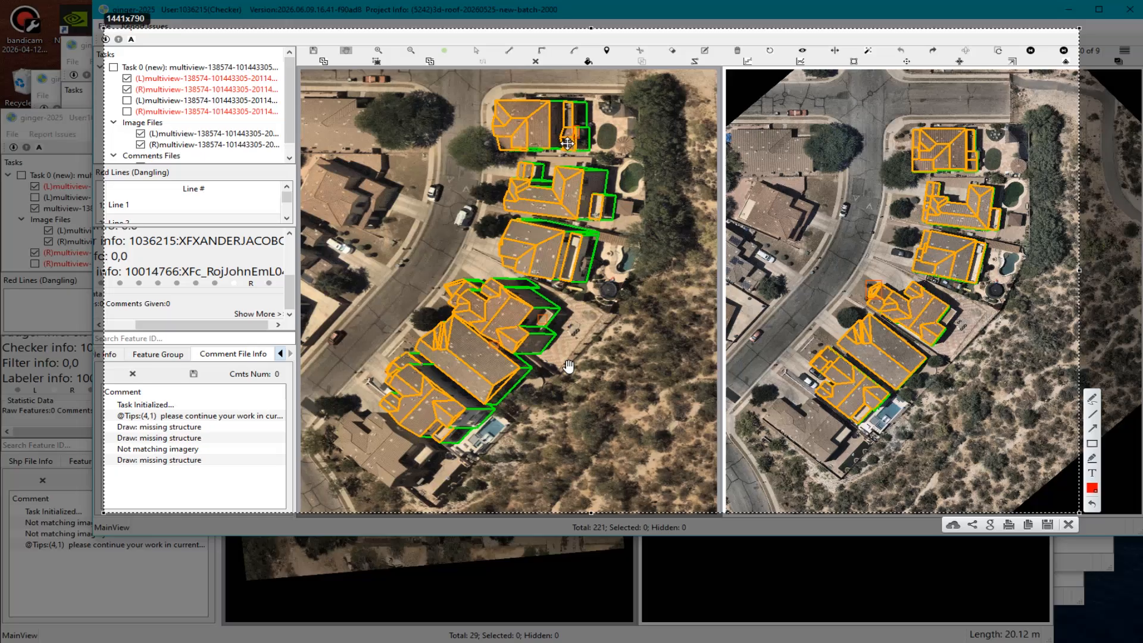
{"action": "left_click", "coordinate": [1047, 525]}
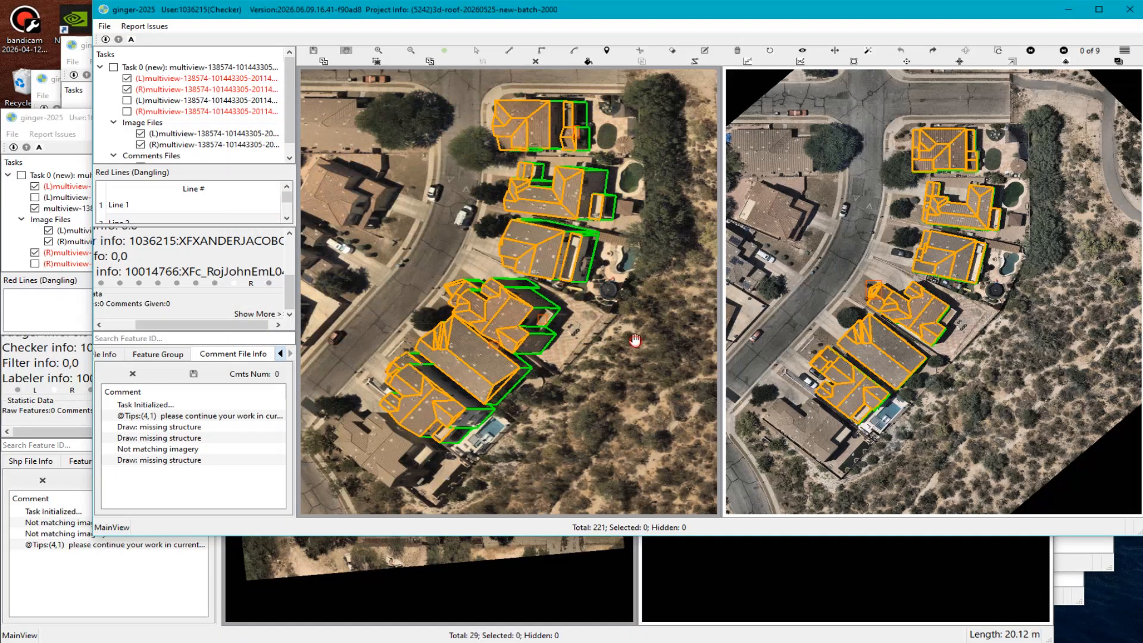
Submit the reviewed task and confirm the submission.
{"action": "middle_click_drag", "start_coordinate": [617, 329], "coordinate": [625, 330]}
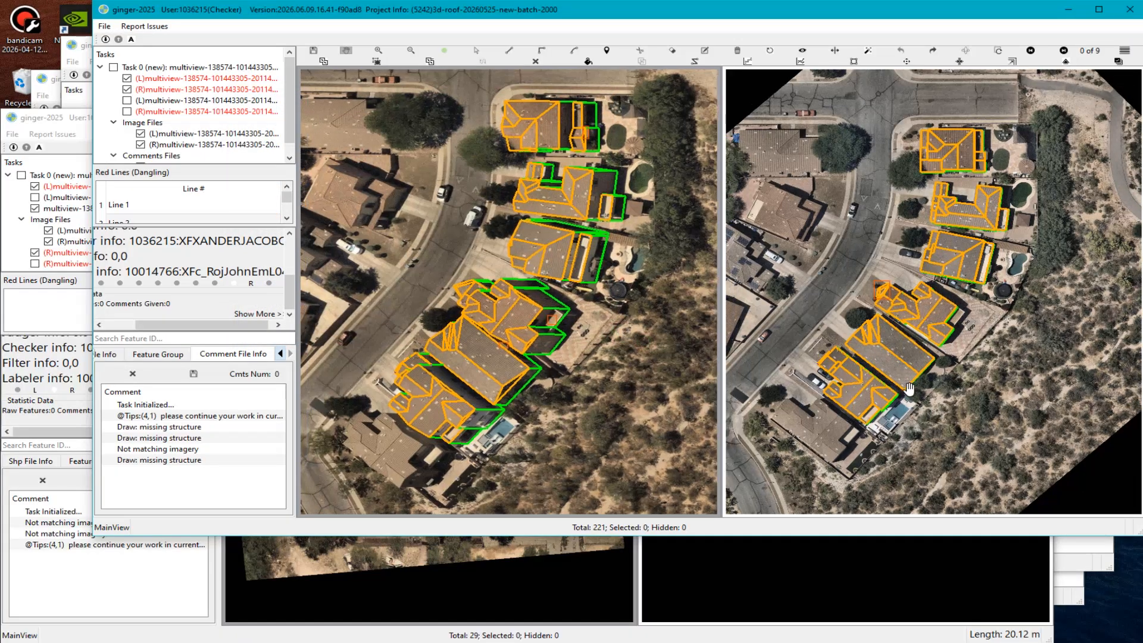
{"action": "key", "text": "n"}
{"action": "left_click", "coordinate": [1095, 509]}
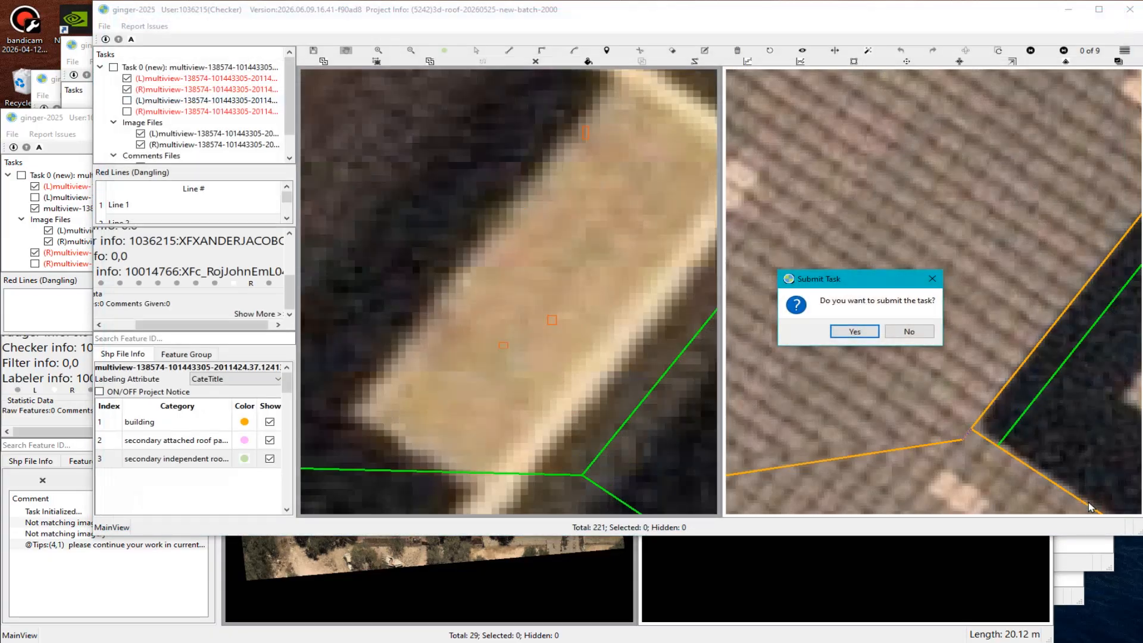
{"action": "left_click", "coordinate": [868, 335]}
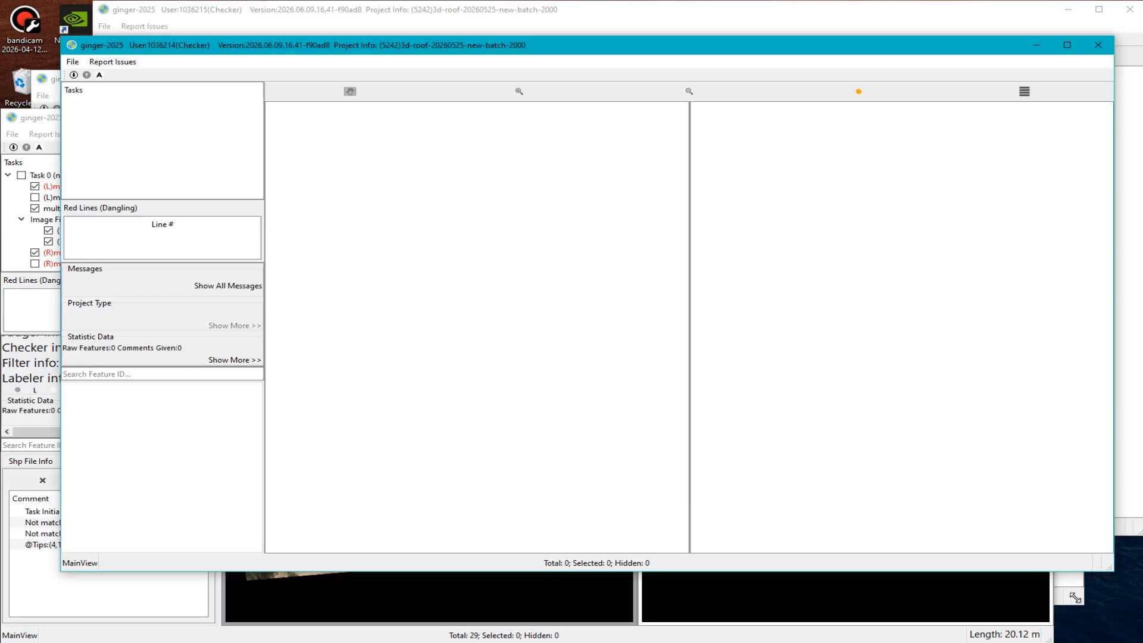
Switch to the window with task 1 of 9 and delete both "Not matching imagery" comments.
{"action": "left_click", "coordinate": [845, 614]}
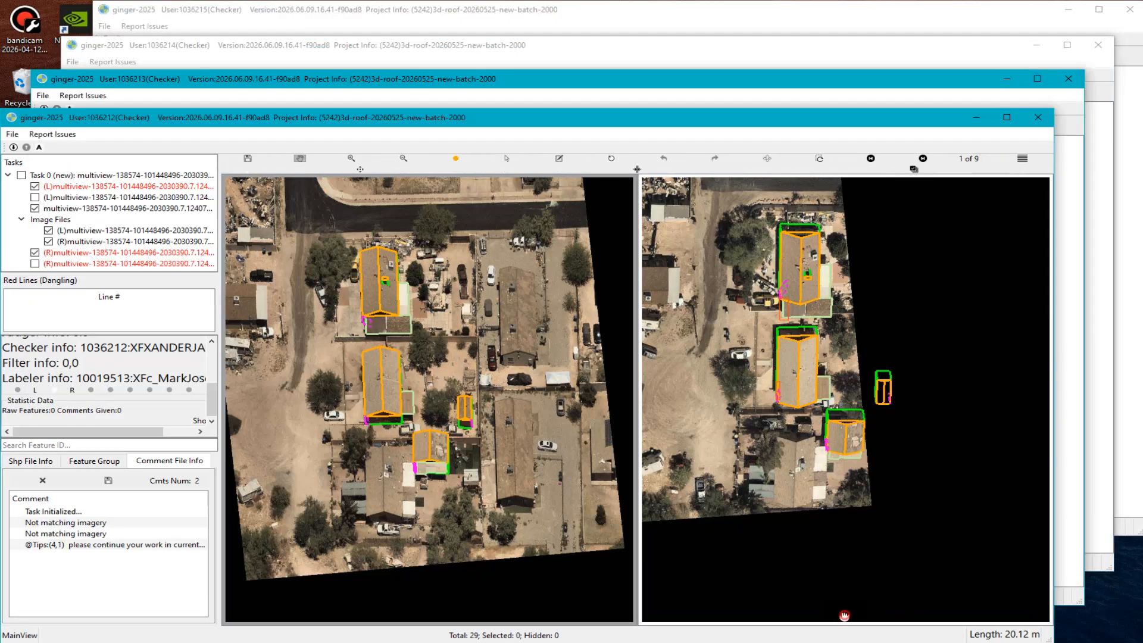
{"action": "left_click_drag", "start_coordinate": [122, 431], "coordinate": [203, 444]}
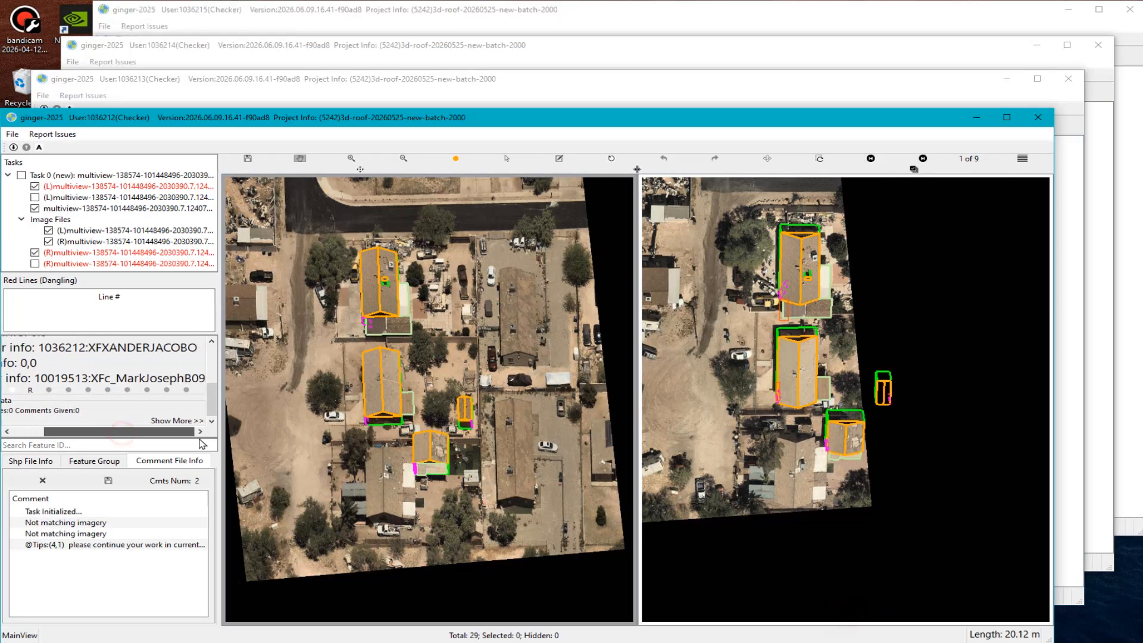
{"action": "left_click_drag", "start_coordinate": [77, 431], "coordinate": [47, 432]}
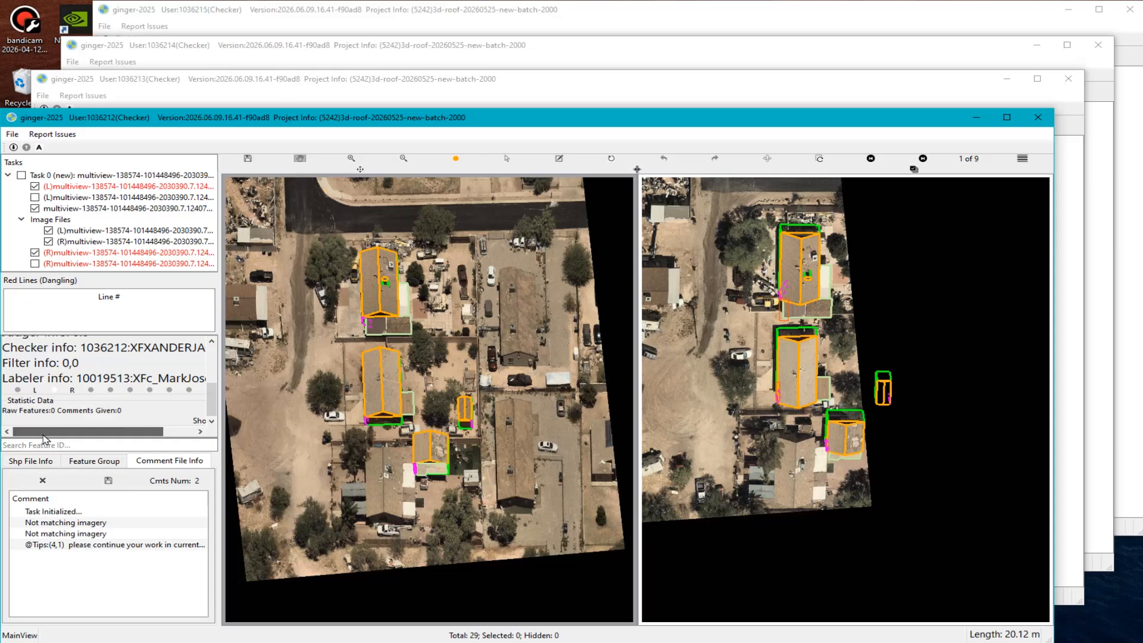
{"action": "left_click", "coordinate": [66, 523]}
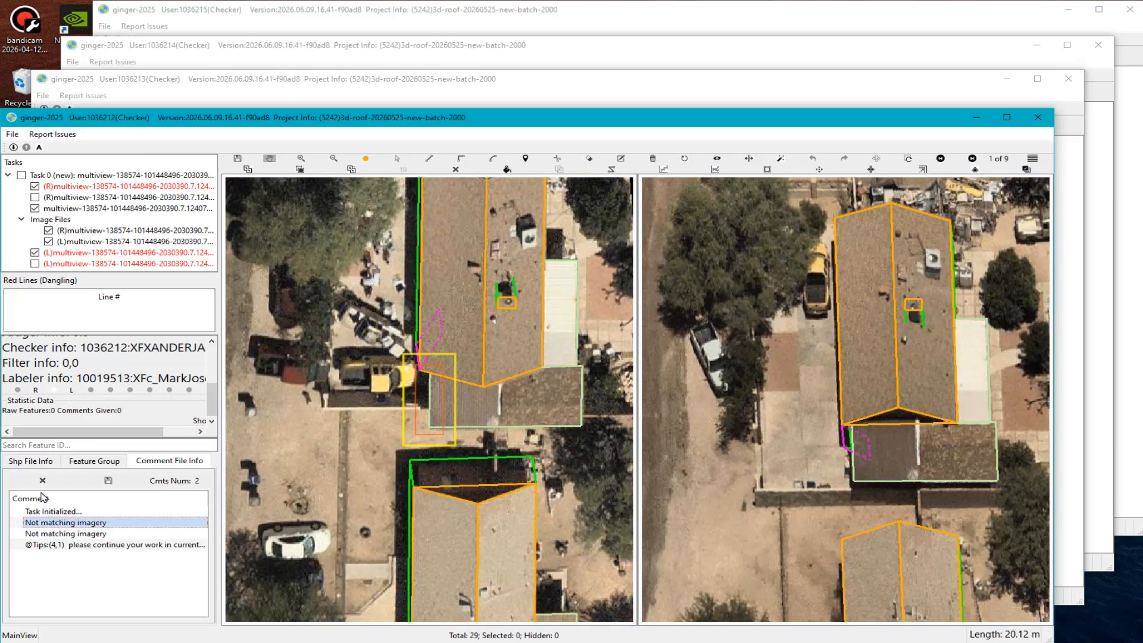
{"action": "left_click", "coordinate": [42, 480]}
{"action": "left_click", "coordinate": [42, 480]}
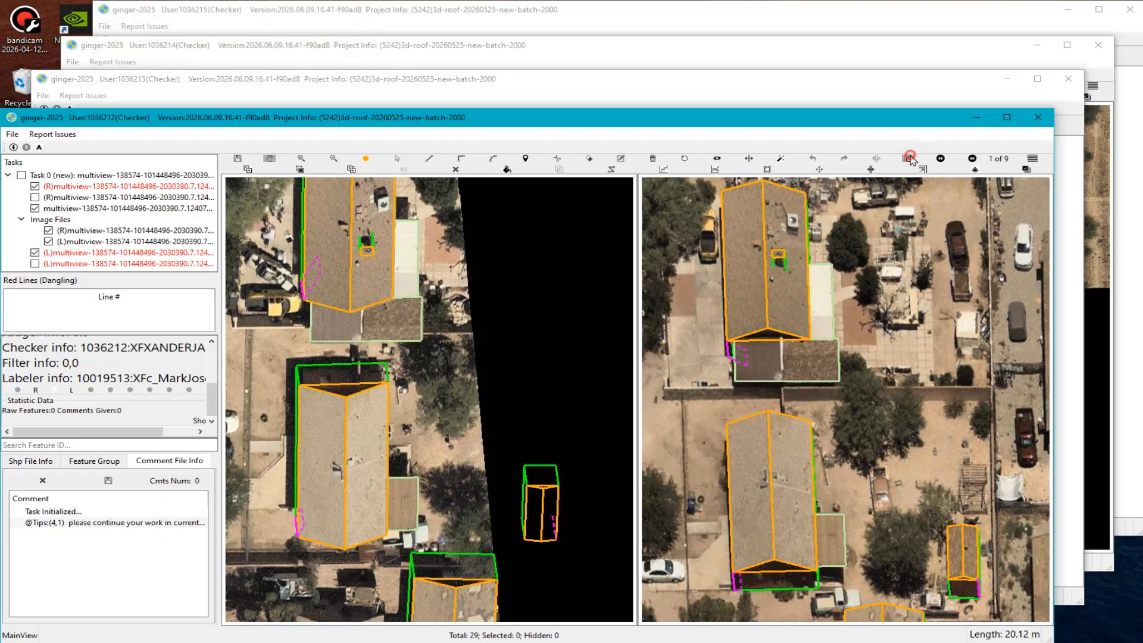
Swap the two aerial images and briefly display the task boundary around the marked houses.
{"action": "left_click", "coordinate": [909, 159]}
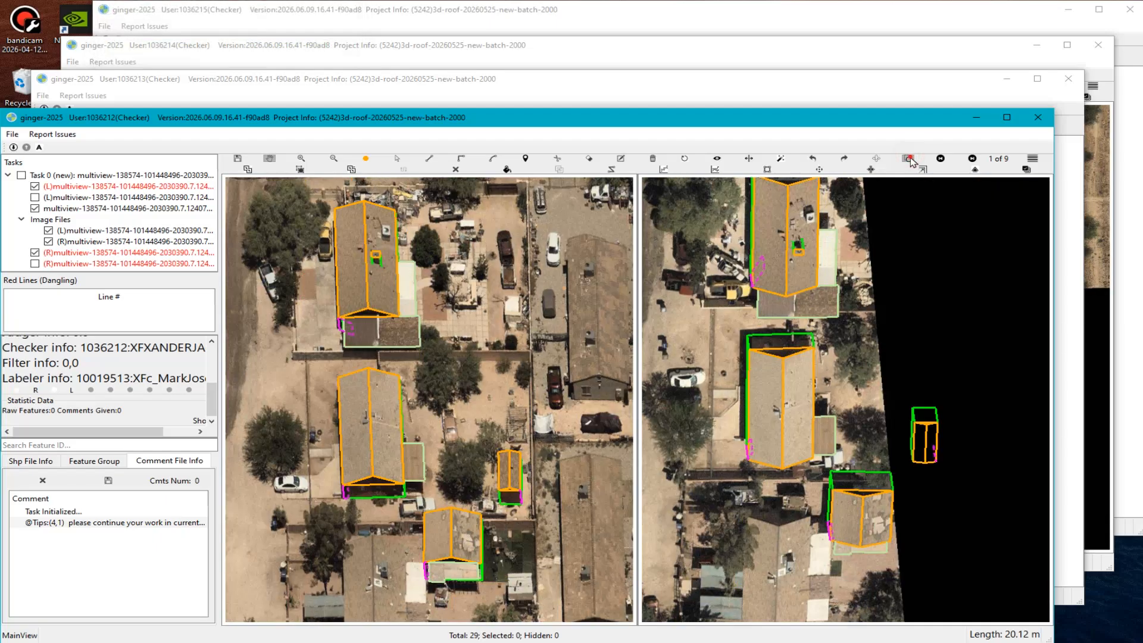
{"action": "scroll", "coordinate": [509, 351], "scroll_direction": "down", "scroll_amount": 5}
{"action": "scroll", "coordinate": [457, 343], "scroll_direction": "up", "scroll_amount": 3}
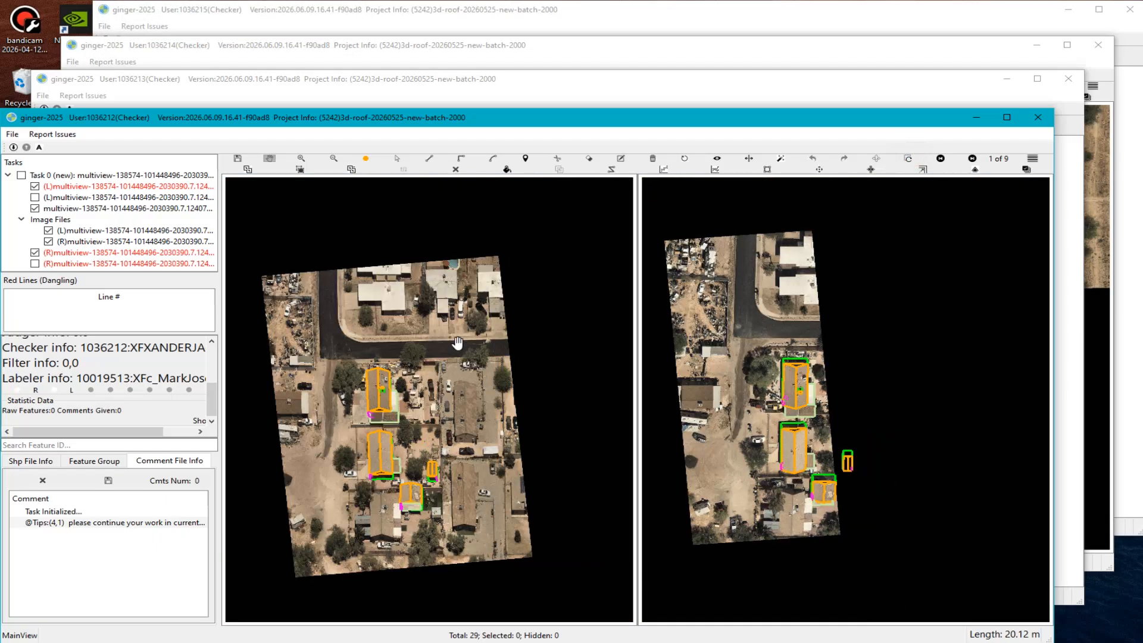
{"action": "left_click", "coordinate": [34, 198]}
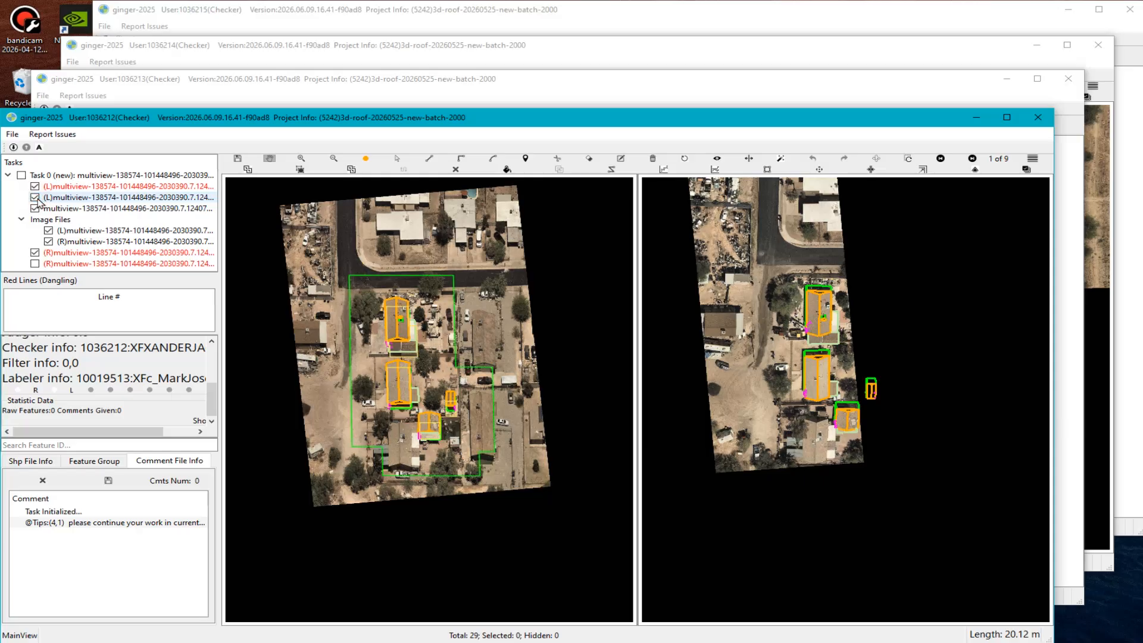
{"action": "left_click", "coordinate": [94, 461]}
{"action": "left_click", "coordinate": [35, 197]}
{"action": "scroll", "coordinate": [421, 312], "scroll_direction": "up", "scroll_amount": 2}
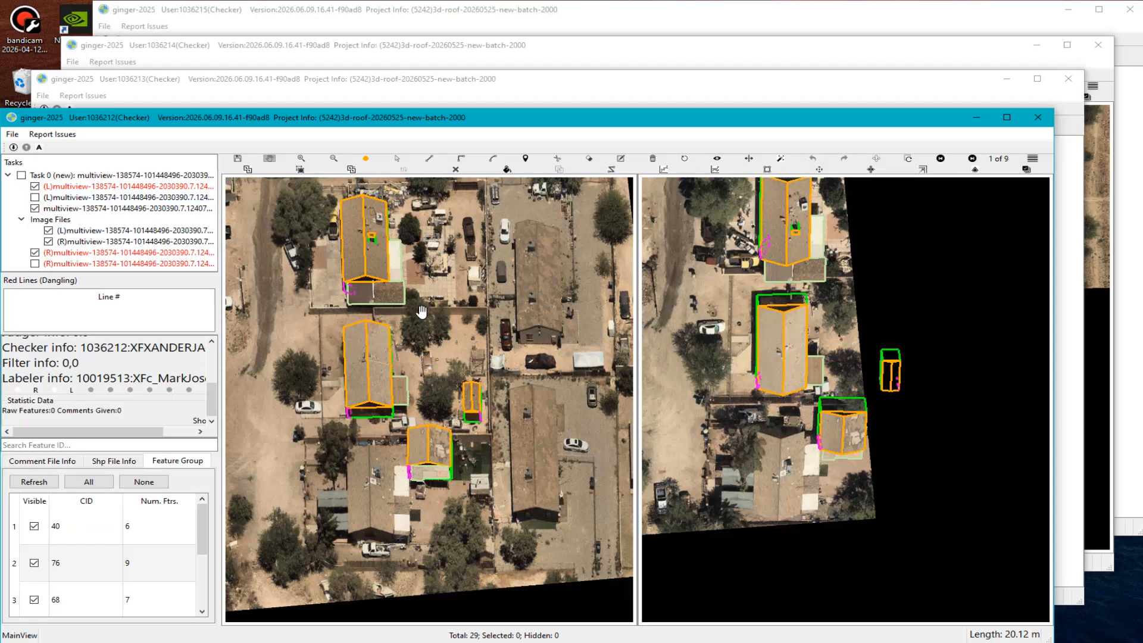
Compare the upper house's roof, vent and attached covers in both images with the wireframe hidden and shown.
{"action": "scroll", "coordinate": [422, 312], "scroll_direction": "up", "scroll_amount": 3}
{"action": "key", "text": "r"}
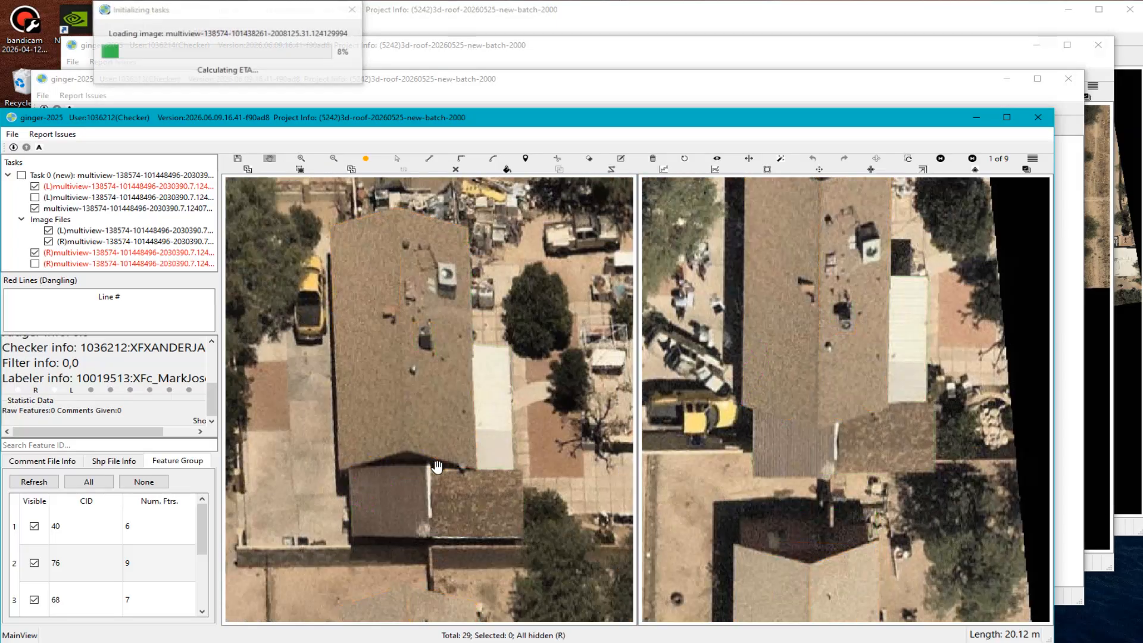
{"action": "scroll", "coordinate": [438, 467], "scroll_direction": "up", "scroll_amount": 2}
{"action": "key", "text": "r"}
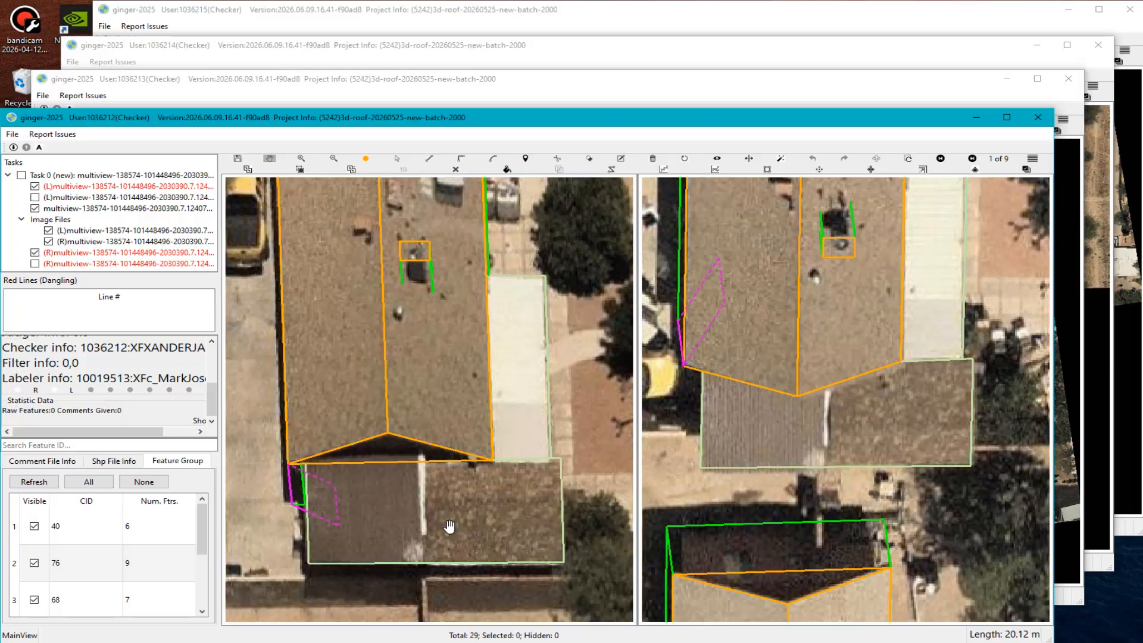
{"action": "key", "text": "r"}
{"action": "scroll", "coordinate": [429, 309], "scroll_direction": "up", "scroll_amount": 2}
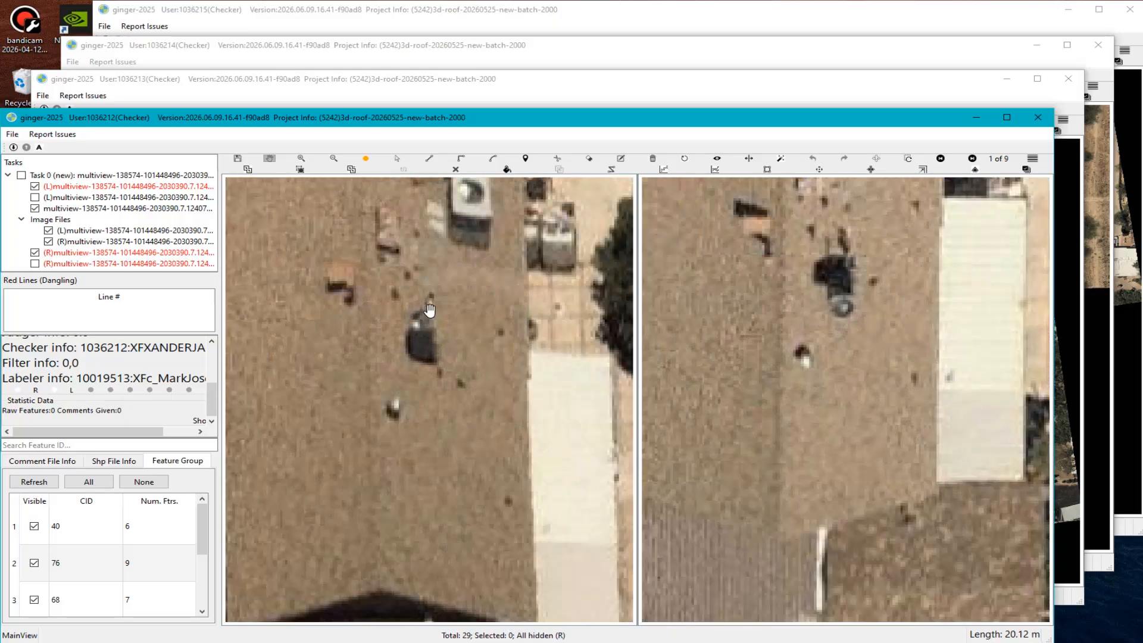
Mark the small box drawn over the upper house's roof vent with a correction comment.
{"action": "key", "text": "r"}
{"action": "left_click_drag", "start_coordinate": [397, 300], "coordinate": [458, 341]}
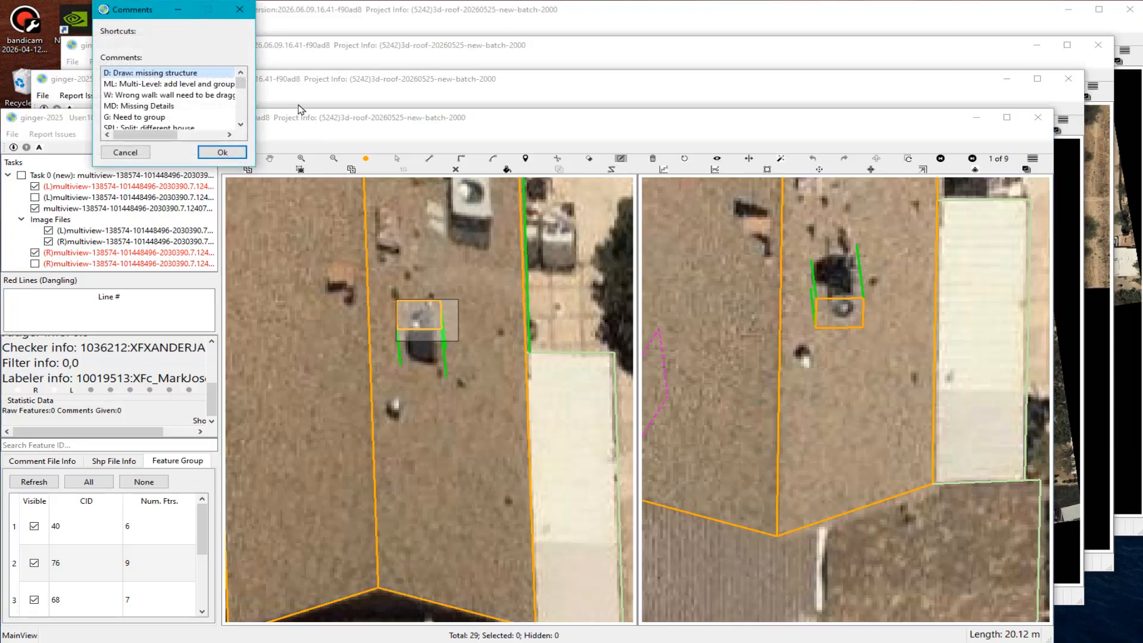
{"action": "left_click_drag", "start_coordinate": [240, 85], "coordinate": [242, 109]}
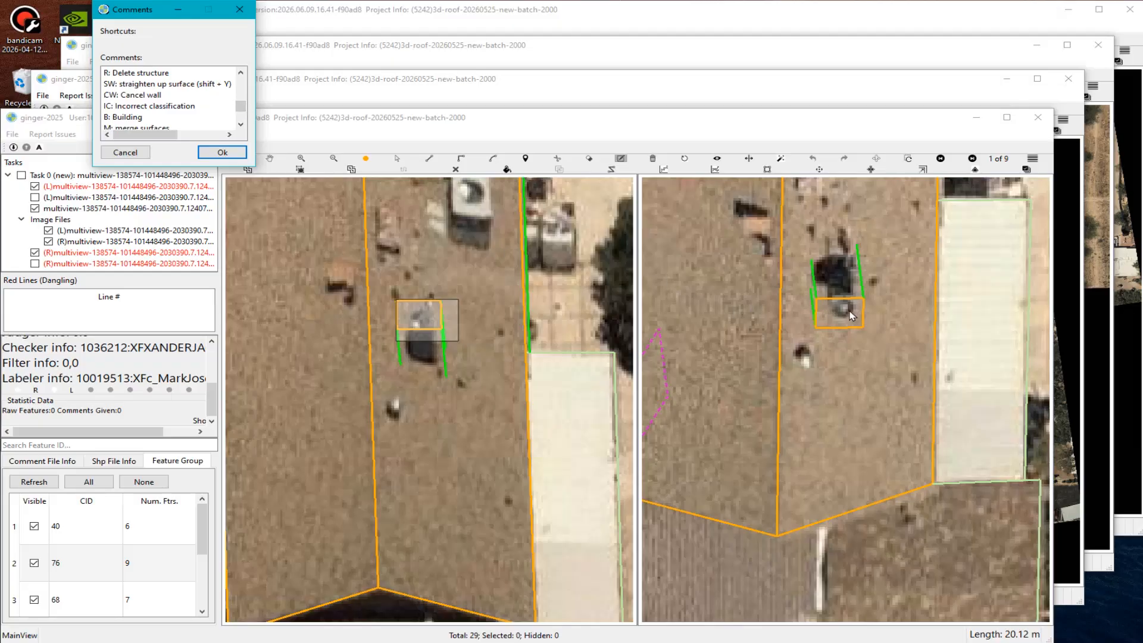
{"action": "scroll", "coordinate": [182, 101], "scroll_direction": "up", "scroll_amount": 1}
{"action": "left_click", "coordinate": [215, 151]}
{"action": "scroll", "coordinate": [428, 348], "scroll_direction": "down", "scroll_amount": 5}
{"action": "key", "text": "r"}
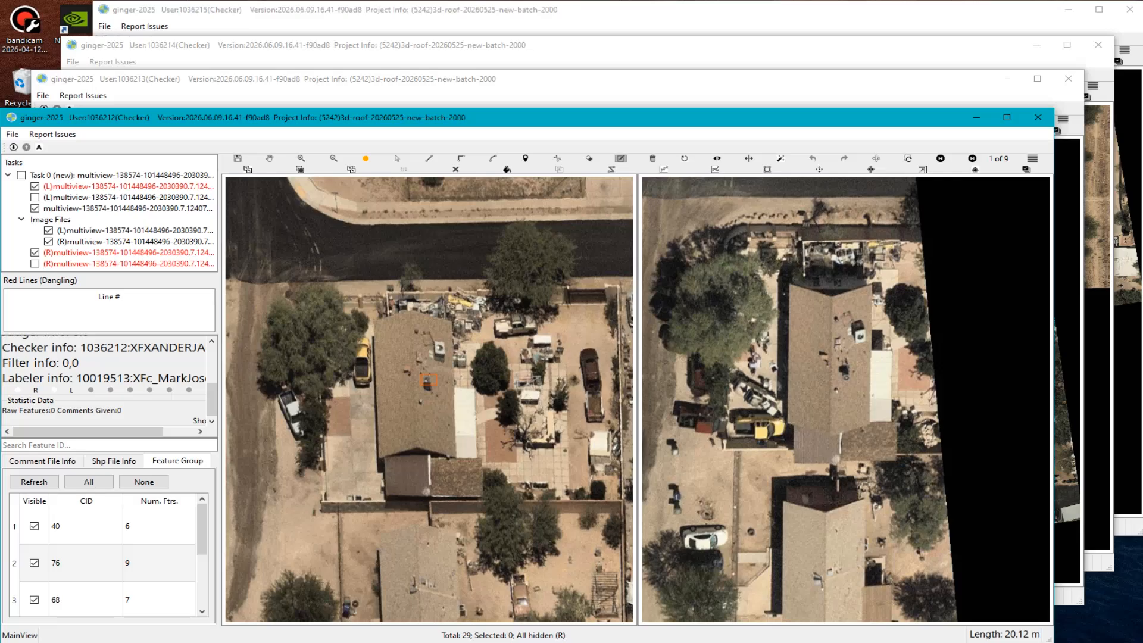
{"action": "key", "text": "alt+Tab"}
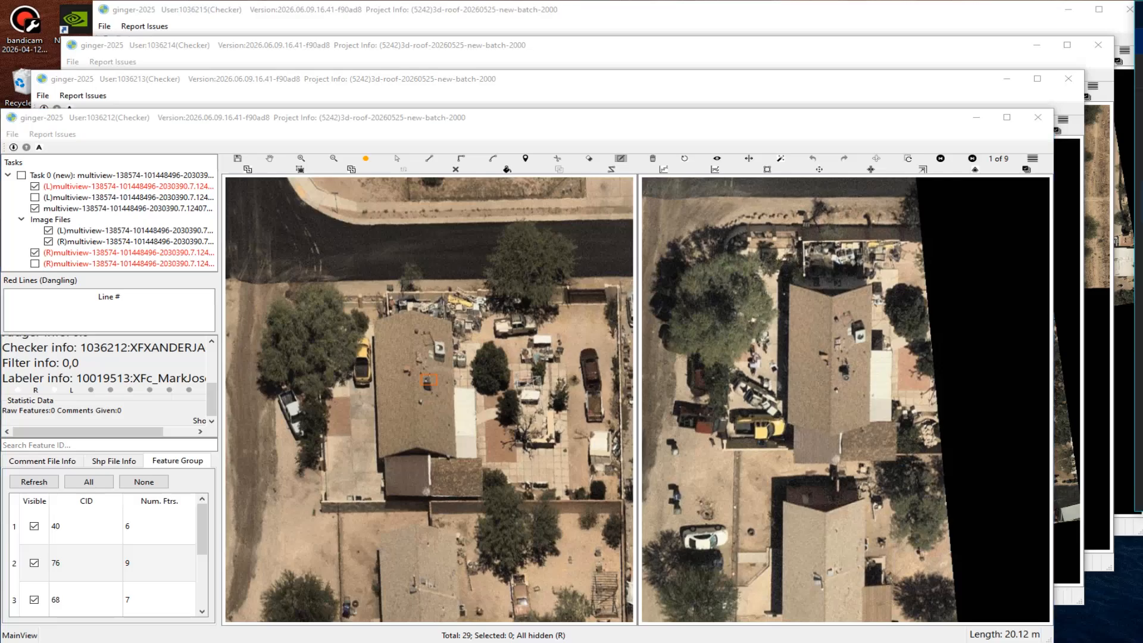
{"action": "left_click", "coordinate": [551, 485]}
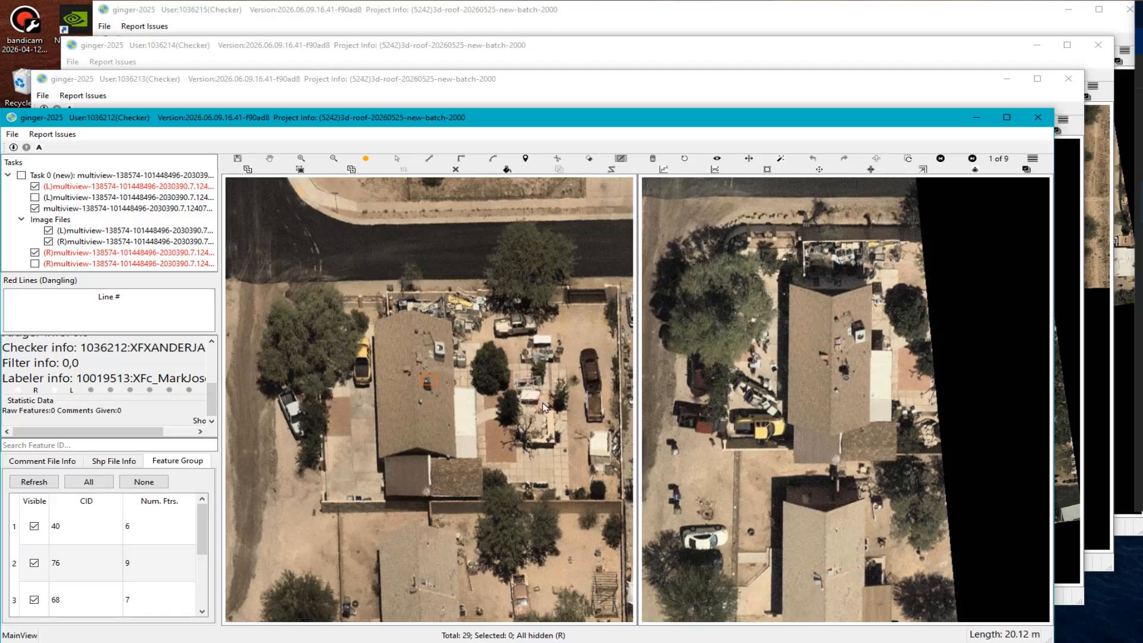
Add an "SD: Slight difference, use M to adjust" comment along the outer edge of the white patio cover.
{"action": "key", "text": "r"}
{"action": "scroll", "coordinate": [517, 399], "scroll_direction": "up", "scroll_amount": 4}
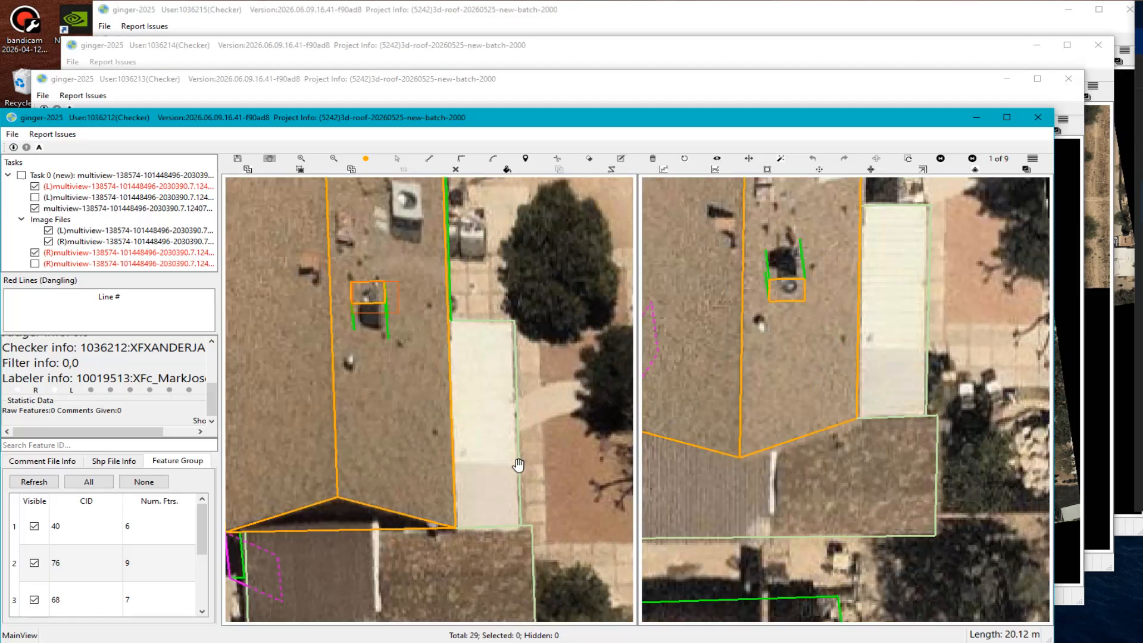
{"action": "left_click_drag", "start_coordinate": [519, 465], "coordinate": [509, 436]}
{"action": "scroll", "coordinate": [495, 383], "scroll_direction": "up", "scroll_amount": 2}
{"action": "key", "text": "Escape"}
{"action": "key", "text": "e"}
{"action": "left_click_drag", "start_coordinate": [478, 235], "coordinate": [540, 561]}
{"action": "key", "text": "s"}
{"action": "left_click", "coordinate": [202, 108]}
{"action": "left_click", "coordinate": [214, 150]}
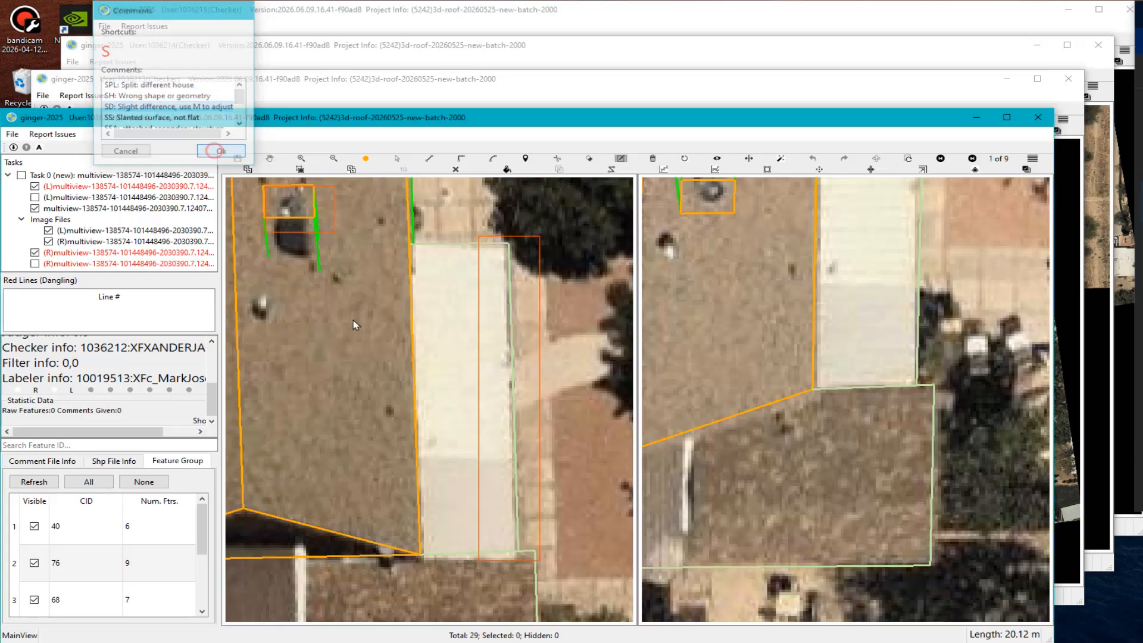
Examine the white patio cover's edge and the magenta wall lines at the upper house's lower corner, including in 3D.
{"action": "scroll", "coordinate": [506, 416], "scroll_direction": "up", "scroll_amount": 3}
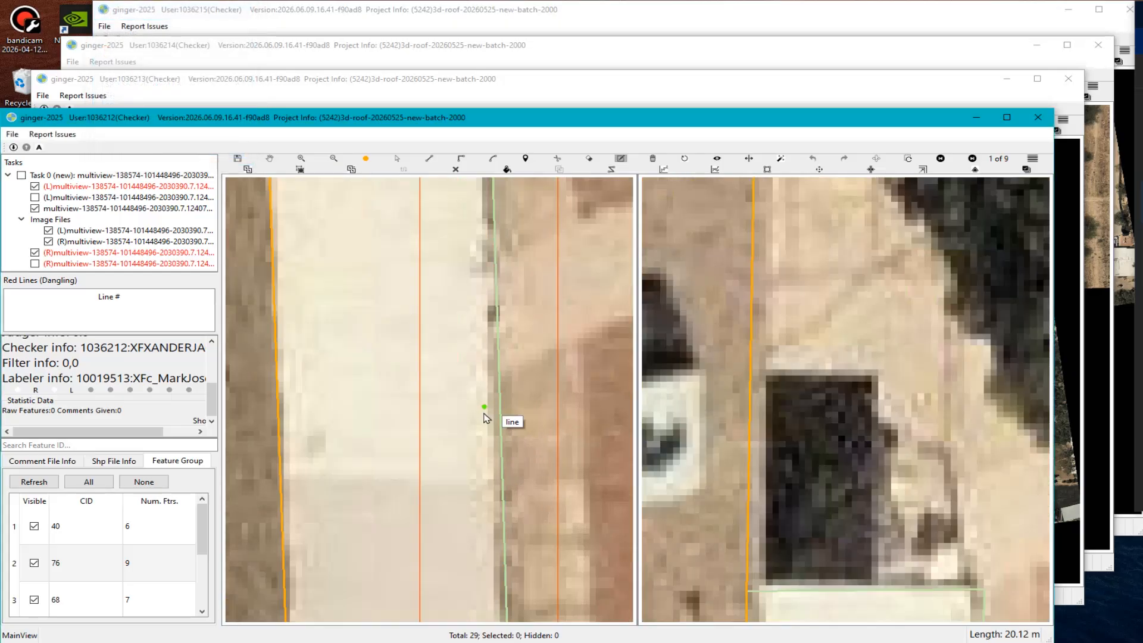
{"action": "scroll", "coordinate": [492, 490], "scroll_direction": "down", "scroll_amount": 5}
{"action": "scroll", "coordinate": [512, 452], "scroll_direction": "up", "scroll_amount": 1}
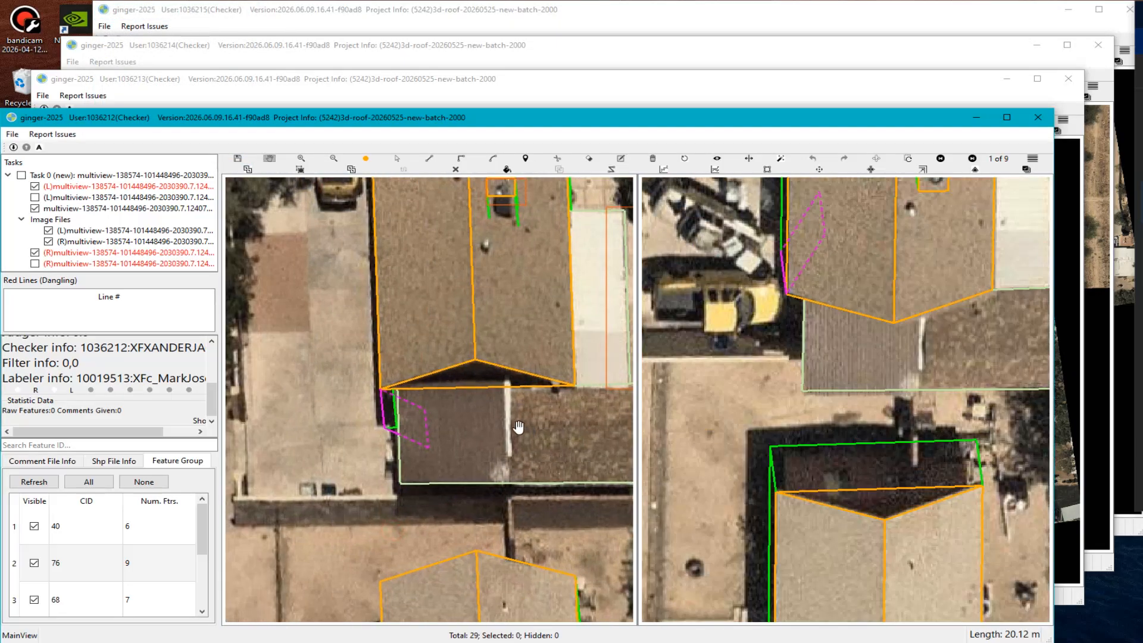
{"action": "scroll", "coordinate": [431, 397], "scroll_direction": "down", "scroll_amount": 2}
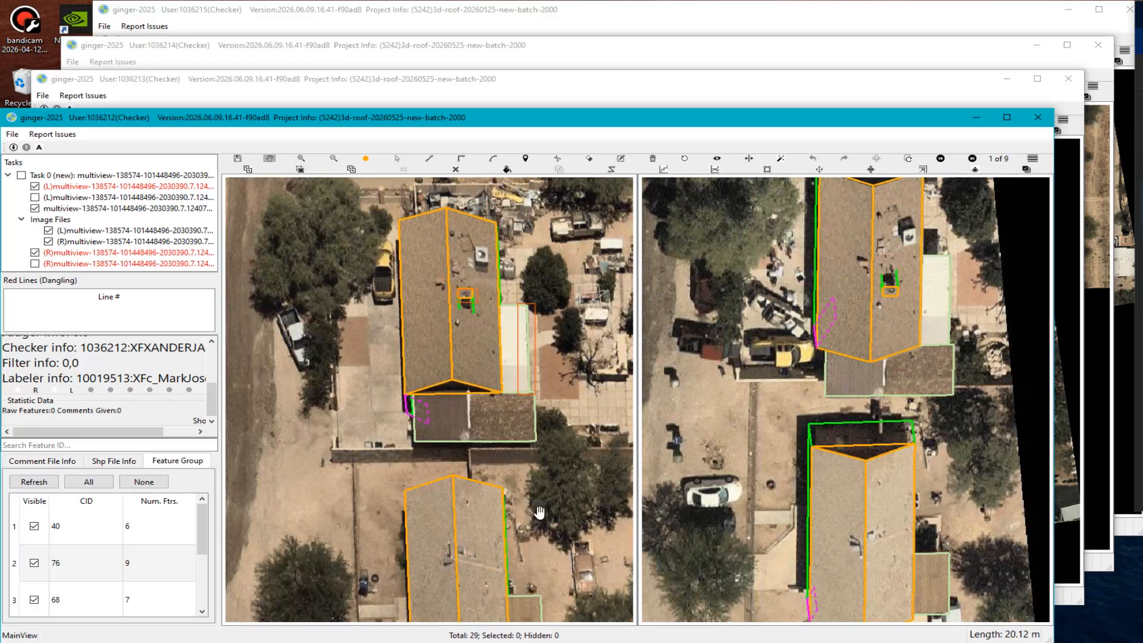
{"action": "scroll", "coordinate": [423, 387], "scroll_direction": "up", "scroll_amount": 3}
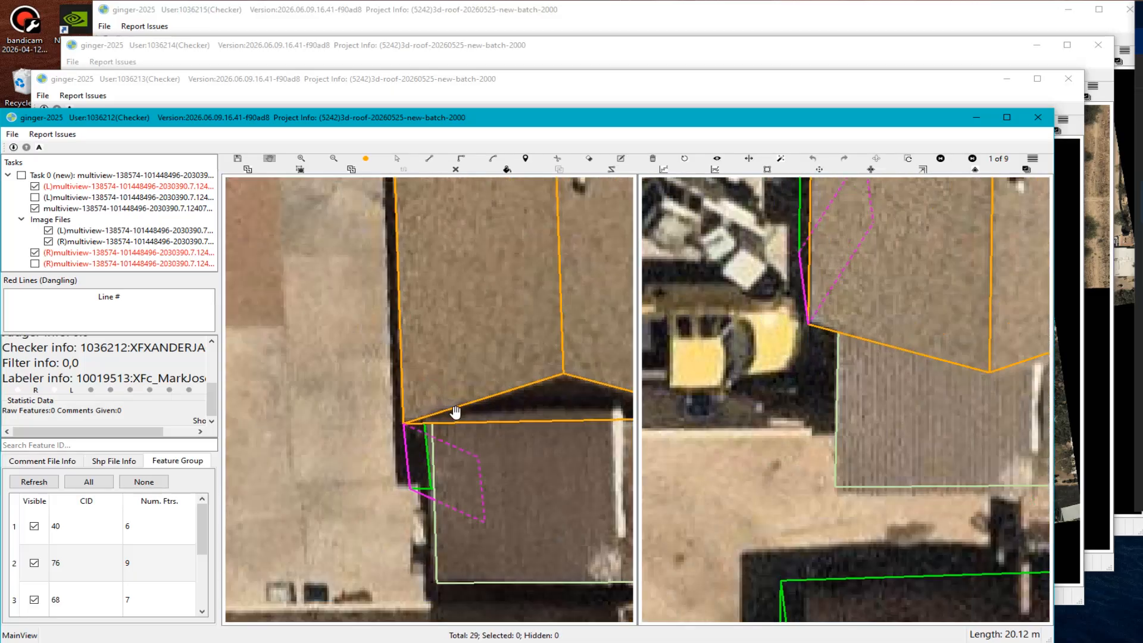
{"action": "scroll", "coordinate": [470, 403], "scroll_direction": "up", "scroll_amount": 2}
{"action": "scroll", "coordinate": [473, 398], "scroll_direction": "up", "scroll_amount": 1}
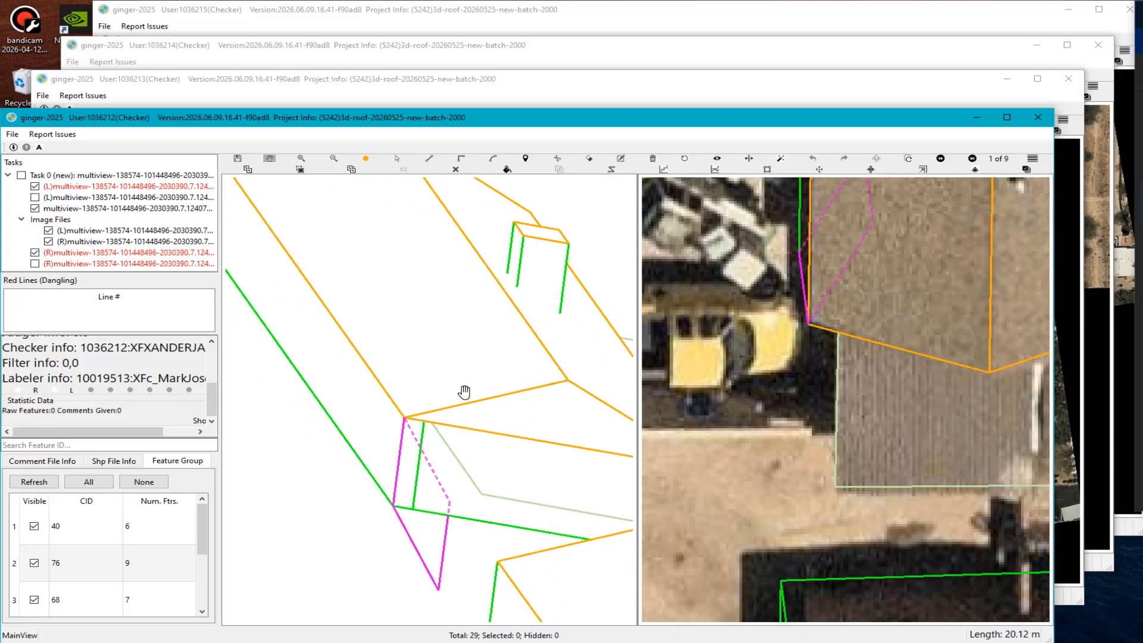
Mark the magenta wall lines at the upper house's lower corner on a temporary screen capture of the 3D view, discarding the capture.
{"action": "scroll", "coordinate": [464, 392], "scroll_direction": "down", "scroll_amount": 2}
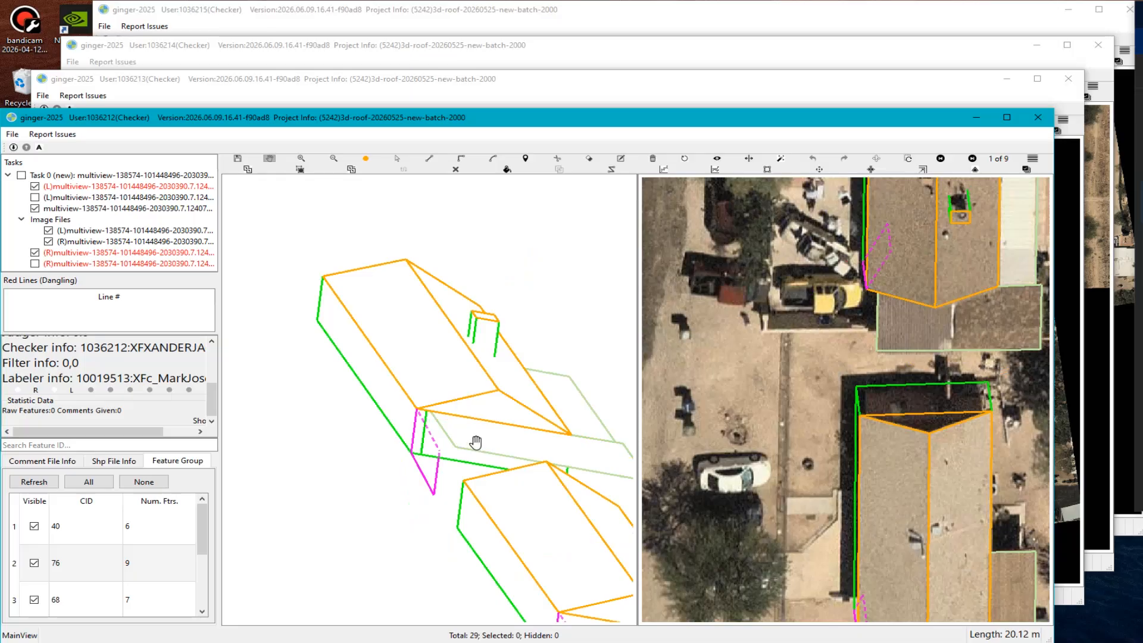
{"action": "key", "text": "Print"}
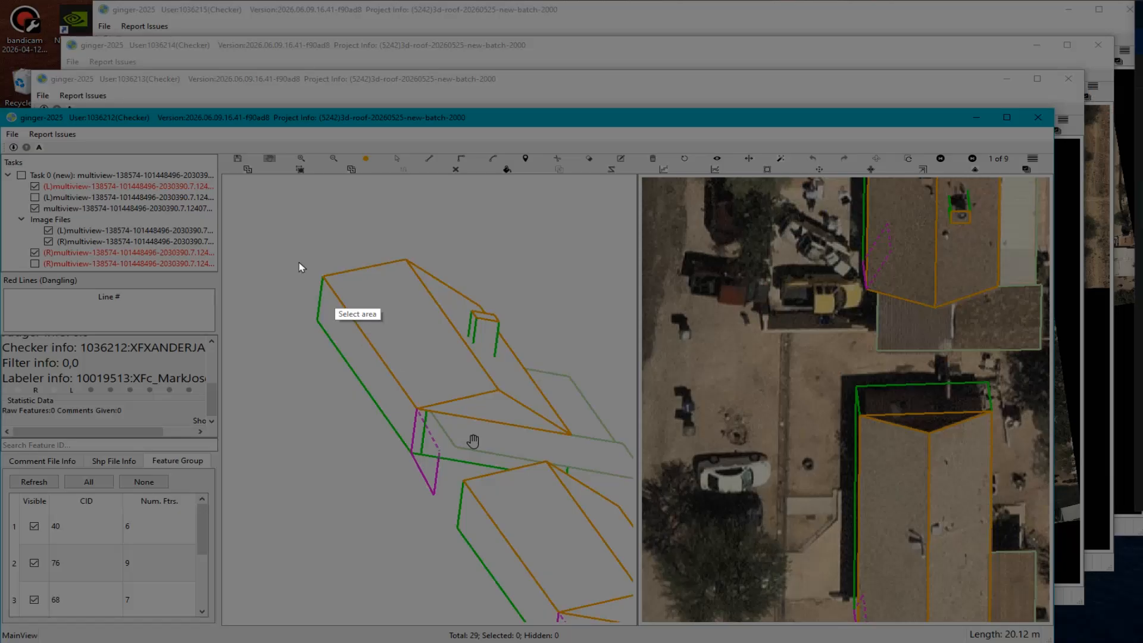
{"action": "left_click_drag", "start_coordinate": [245, 221], "coordinate": [790, 642]}
{"action": "left_click", "coordinate": [803, 564]}
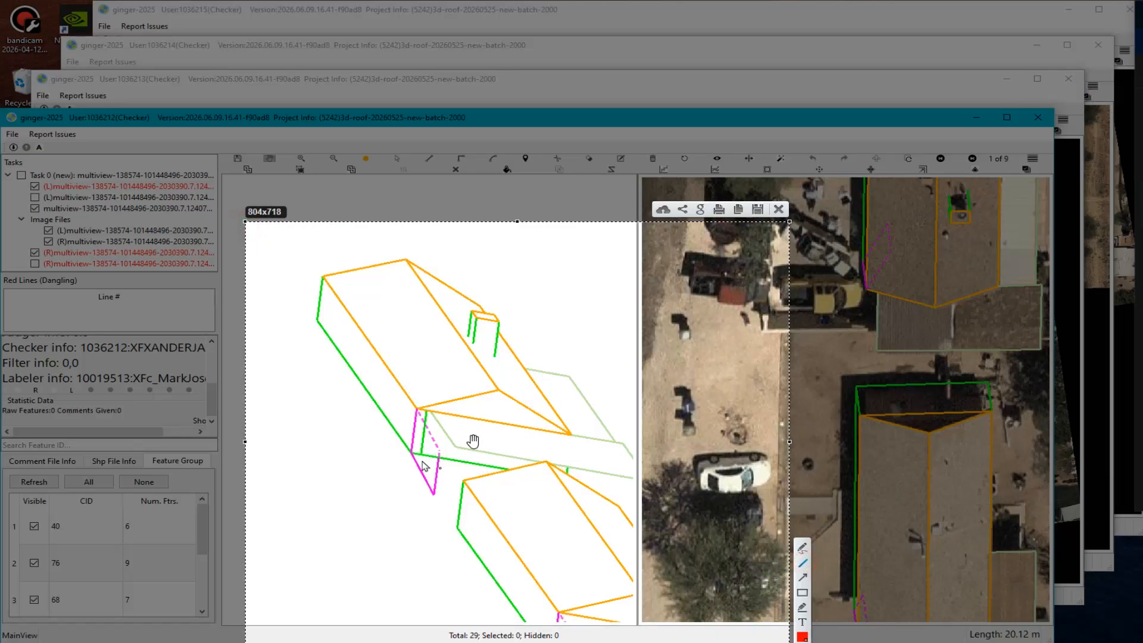
{"action": "left_click_drag", "start_coordinate": [412, 454], "coordinate": [434, 494]}
{"action": "mouse_move", "coordinate": [422, 398]}
{"action": "left_mouse_down"}
{"action": "mouse_move", "coordinate": [418, 421]}
{"action": "mouse_move", "coordinate": [431, 419]}
{"action": "left_mouse_up"}
{"action": "left_click", "coordinate": [779, 209]}
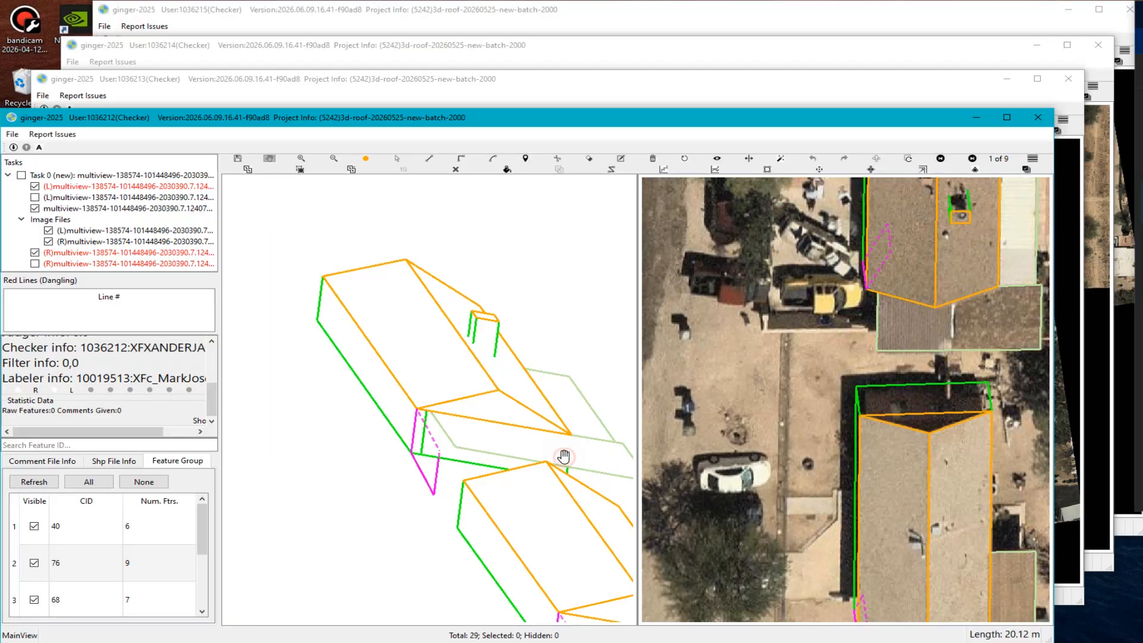
Sketch red lines beside the wall edge at the upper house's far roof corner on a temporary capture of the second image, discarding the capture.
{"action": "scroll", "coordinate": [929, 335], "scroll_direction": "down", "scroll_amount": 4}
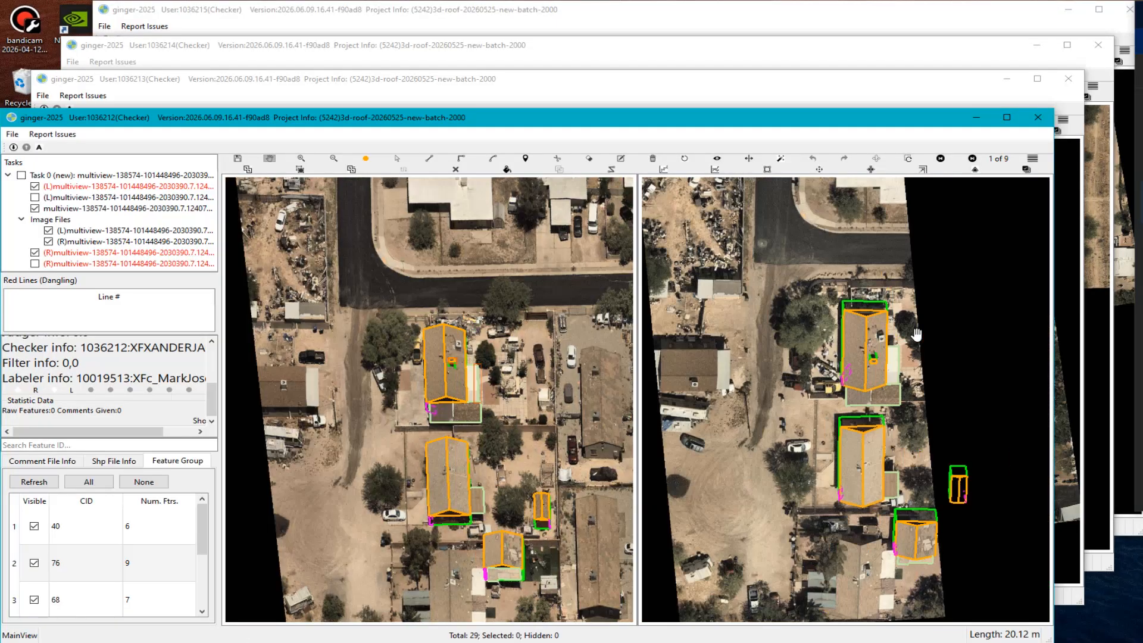
{"action": "left_click", "coordinate": [874, 296]}
{"action": "scroll", "coordinate": [880, 295], "scroll_direction": "up", "scroll_amount": 1}
{"action": "scroll", "coordinate": [880, 295], "scroll_direction": "up", "scroll_amount": 5}
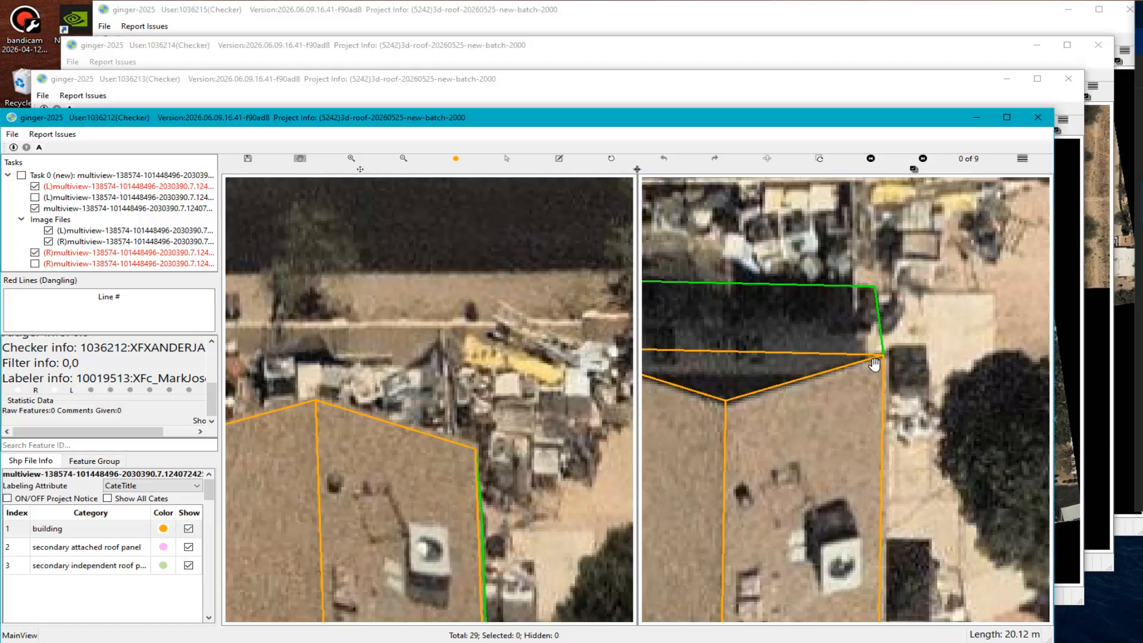
{"action": "key", "text": "Print"}
{"action": "left_click_drag", "start_coordinate": [590, 180], "coordinate": [1071, 530]}
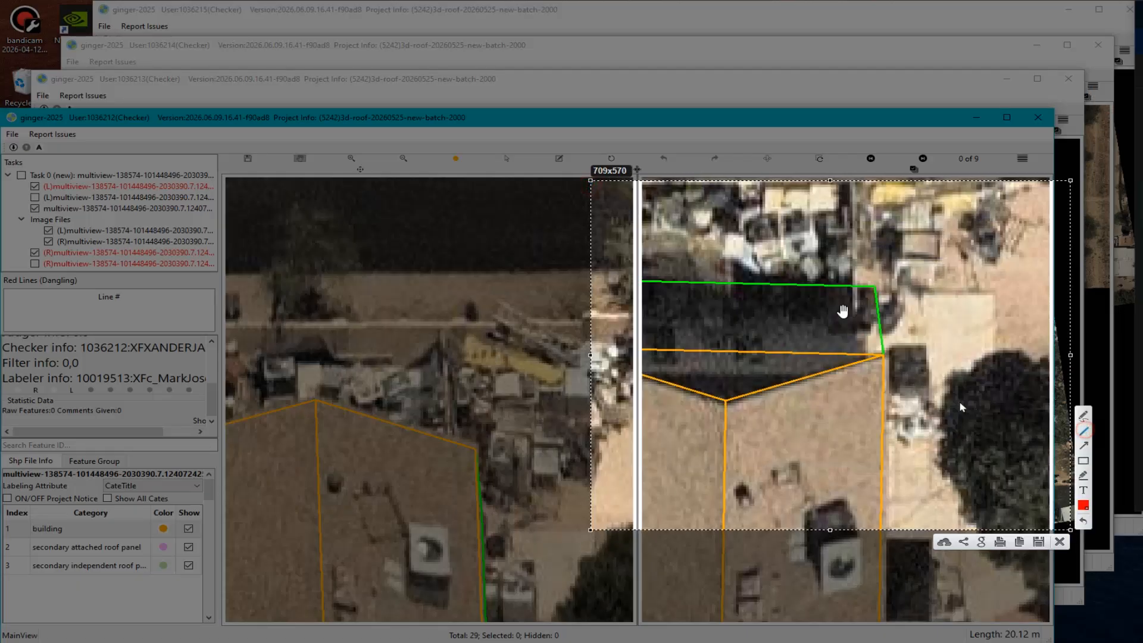
{"action": "left_click", "coordinate": [885, 358]}
{"action": "left_click", "coordinate": [1084, 434]}
{"action": "mouse_move", "coordinate": [868, 355]}
{"action": "left_mouse_down"}
{"action": "mouse_move", "coordinate": [859, 285]}
{"action": "mouse_move", "coordinate": [871, 292]}
{"action": "mouse_move", "coordinate": [861, 300]}
{"action": "mouse_move", "coordinate": [867, 360]}
{"action": "mouse_move", "coordinate": [885, 355]}
{"action": "mouse_move", "coordinate": [874, 288]}
{"action": "left_mouse_up"}
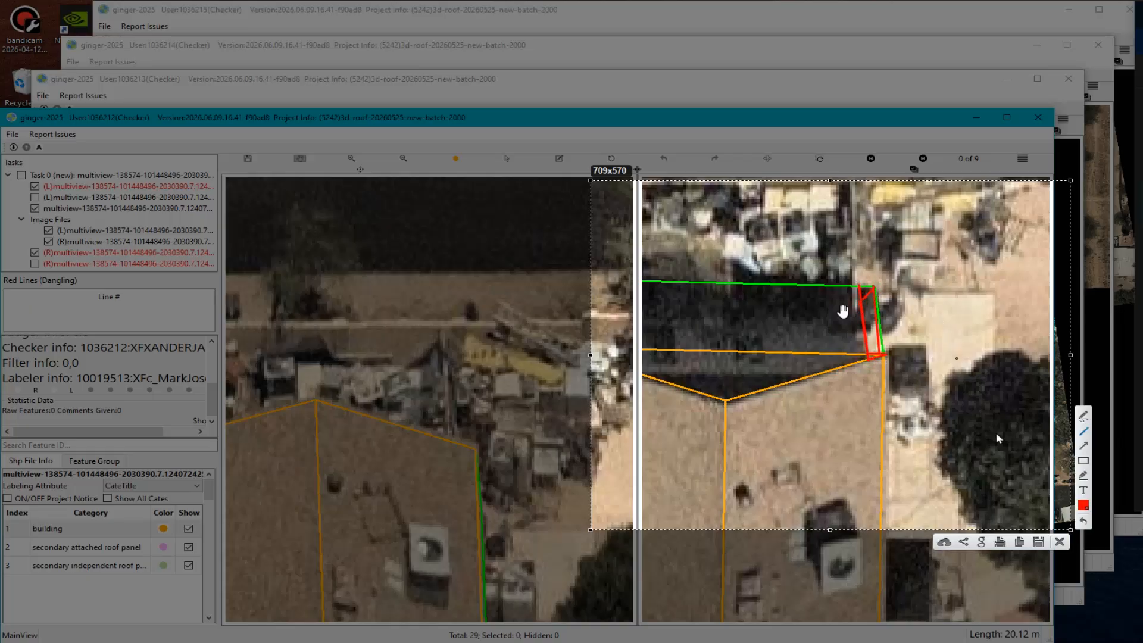
{"action": "left_click", "coordinate": [1059, 542]}
Add a "CP: Corner missing or position incorrect" comment around the magenta wall lines at the upper house's lower corner.
{"action": "scroll", "coordinate": [544, 524], "scroll_direction": "down", "scroll_amount": 2}
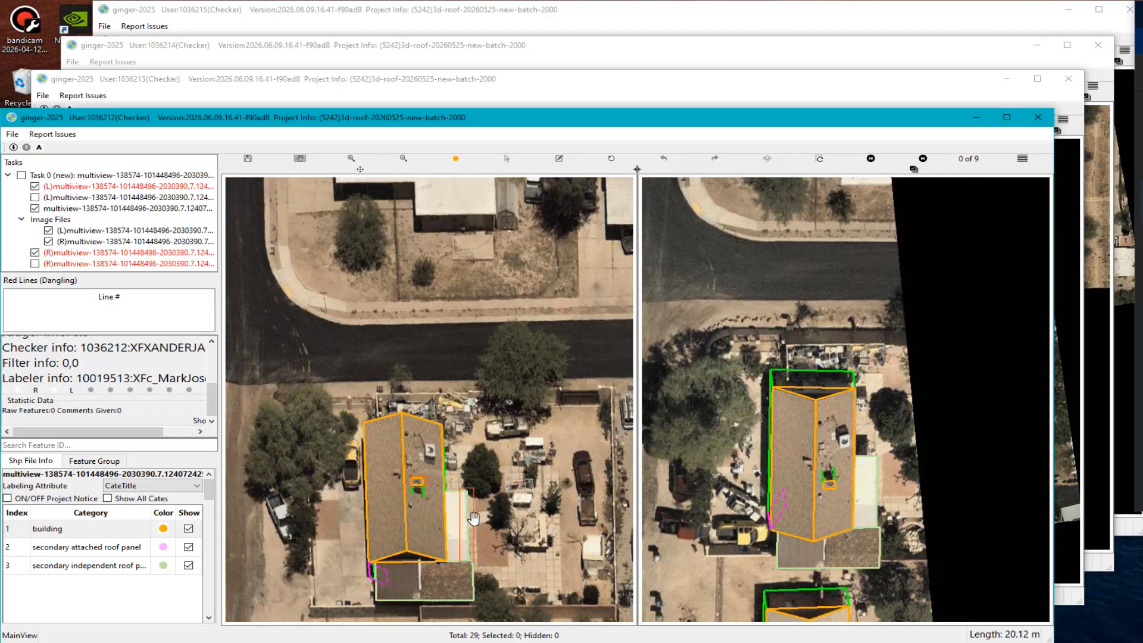
{"action": "left_click_drag", "start_coordinate": [313, 600], "coordinate": [410, 455]}
{"action": "scroll", "coordinate": [448, 459], "scroll_direction": "up", "scroll_amount": 3}
{"action": "left_click_drag", "start_coordinate": [524, 454], "coordinate": [429, 472]}
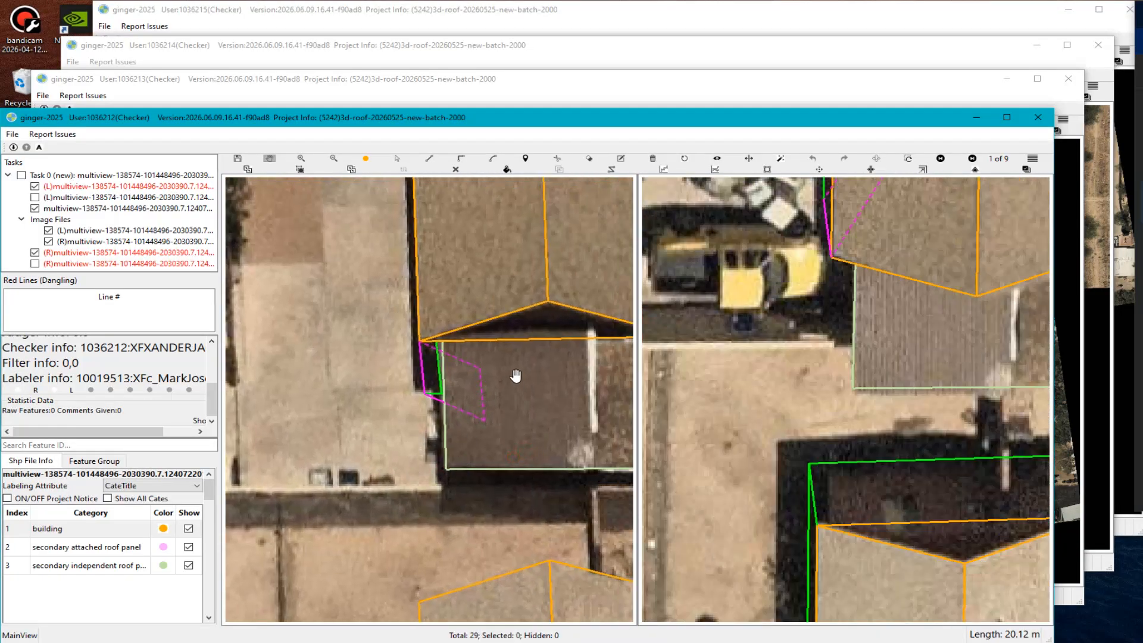
{"action": "key", "text": "e"}
{"action": "left_click_drag", "start_coordinate": [401, 322], "coordinate": [465, 401]}
{"action": "type", "text": "c"}
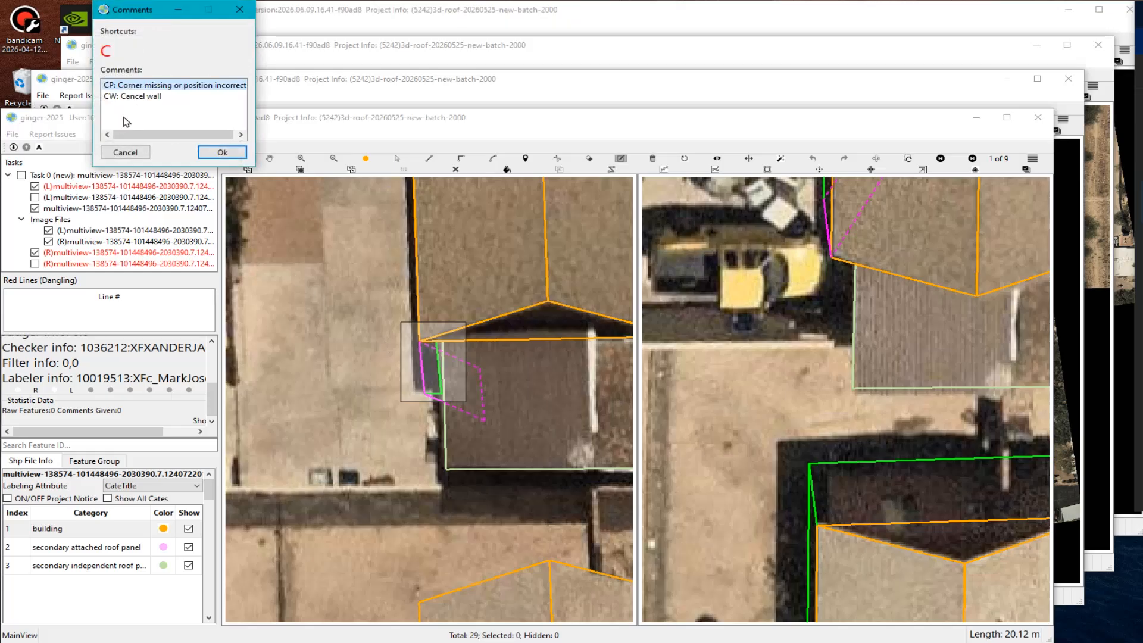
{"action": "key", "text": "Return"}
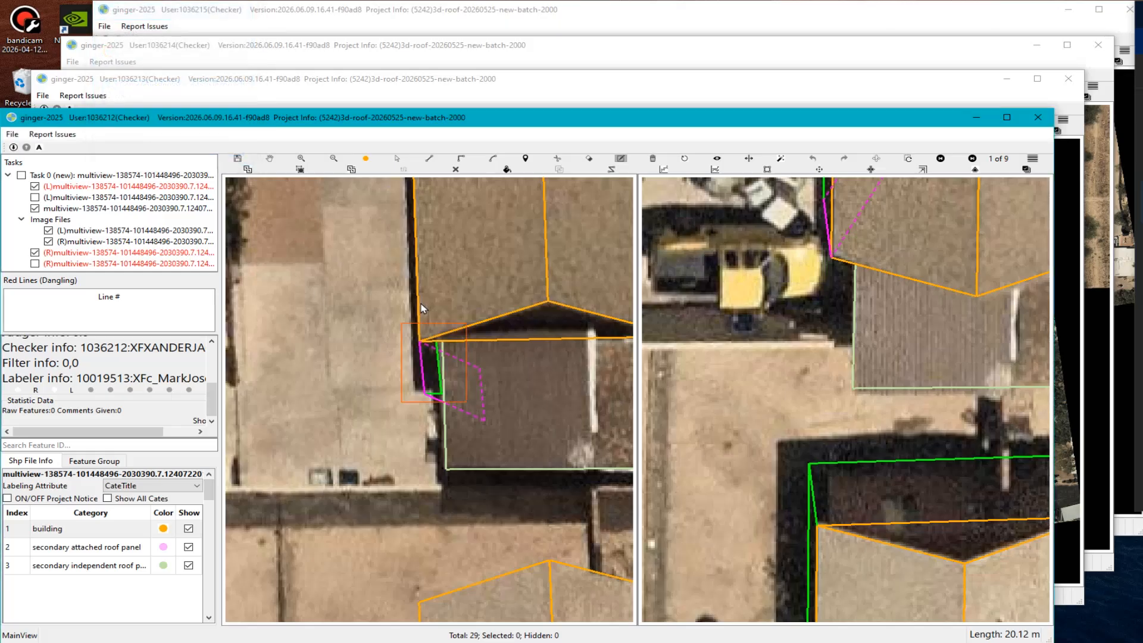
{"action": "scroll", "coordinate": [504, 390], "scroll_direction": "down", "scroll_amount": 1}
{"action": "key", "text": "Escape"}
Add an "MD: Missing Details" comment around the white strip dividing the cover below the upper house.
{"action": "scroll", "coordinate": [504, 392], "scroll_direction": "up", "scroll_amount": 1}
{"action": "key", "text": "h"}
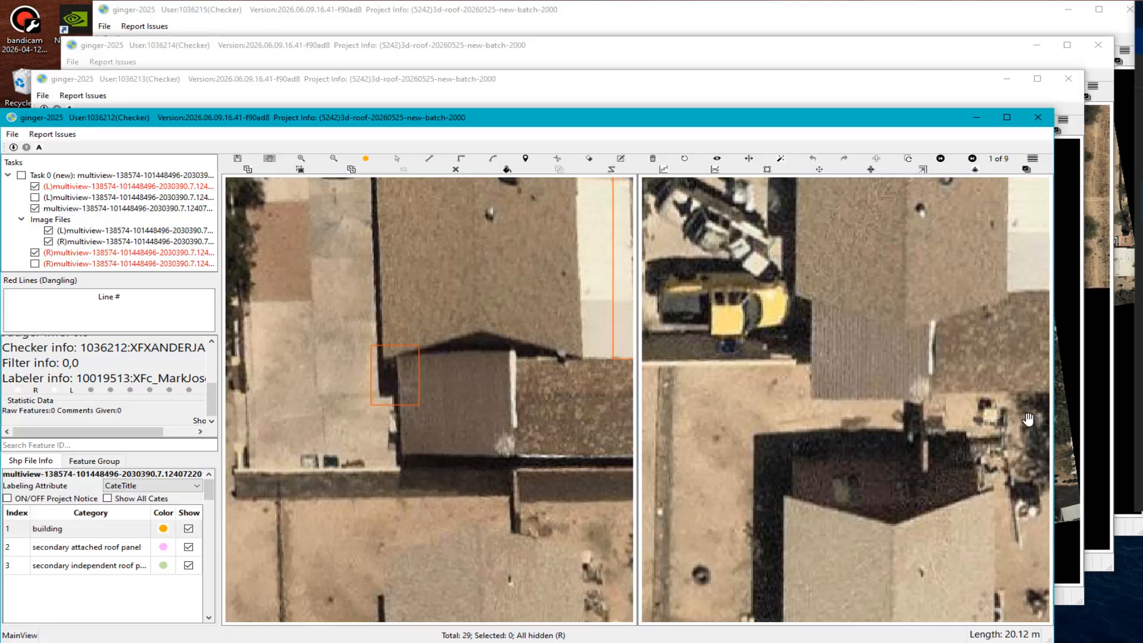
{"action": "key", "text": "h"}
{"action": "scroll", "coordinate": [520, 389], "scroll_direction": "up", "scroll_amount": 1}
{"action": "key", "text": "Escape"}
{"action": "key", "text": "c"}
{"action": "left_click_drag", "start_coordinate": [499, 323], "coordinate": [527, 495]}
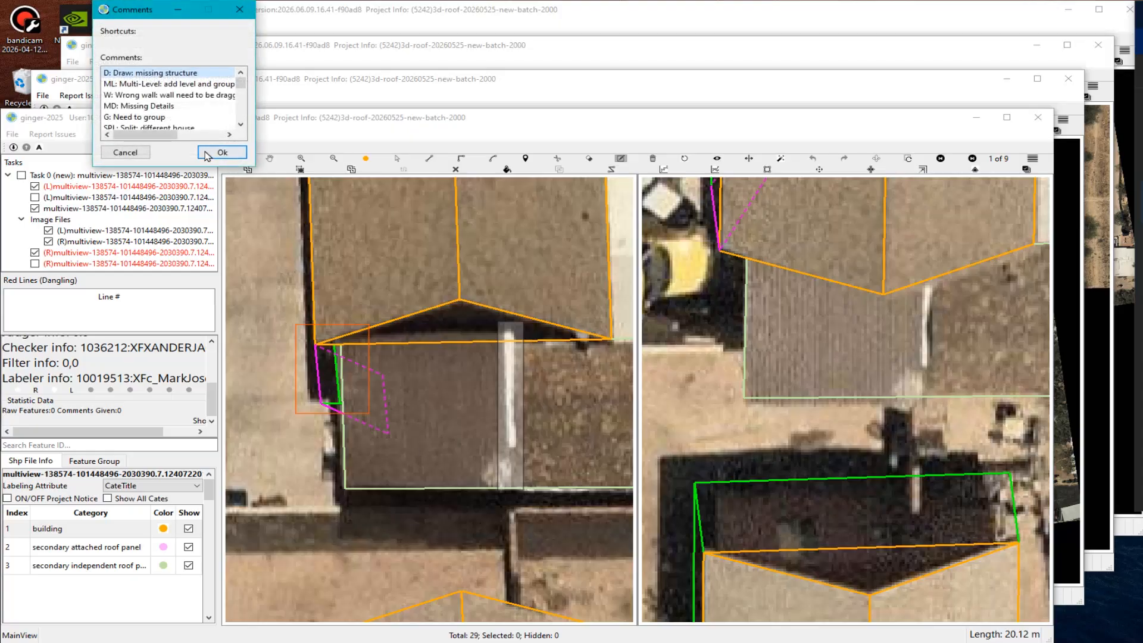
{"action": "scroll", "coordinate": [205, 117], "scroll_direction": "down", "scroll_amount": 1}
{"action": "scroll", "coordinate": [204, 118], "scroll_direction": "down", "scroll_amount": 1}
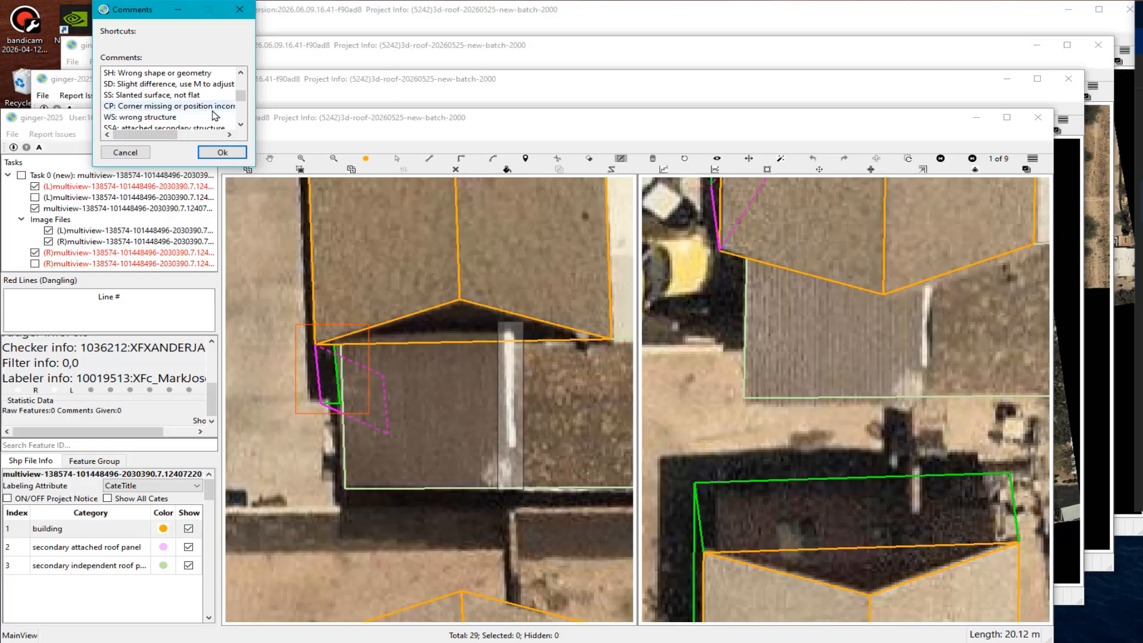
{"action": "scroll", "coordinate": [220, 114], "scroll_direction": "down", "scroll_amount": 2}
{"action": "scroll", "coordinate": [218, 116], "scroll_direction": "up", "scroll_amount": 3}
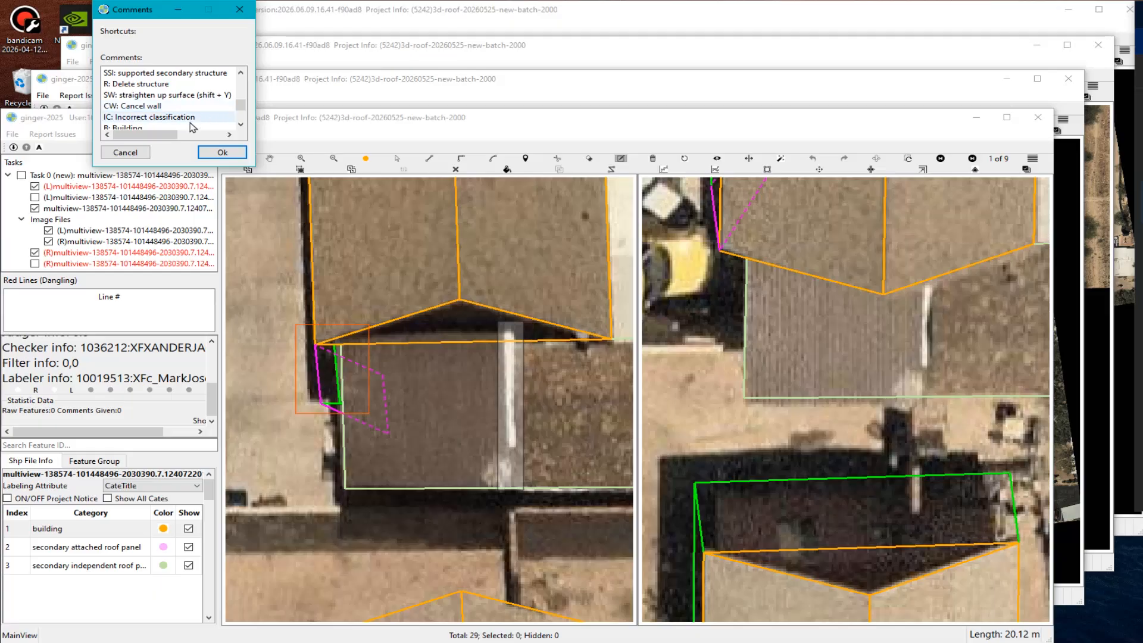
{"action": "scroll", "coordinate": [192, 126], "scroll_direction": "up", "scroll_amount": 2}
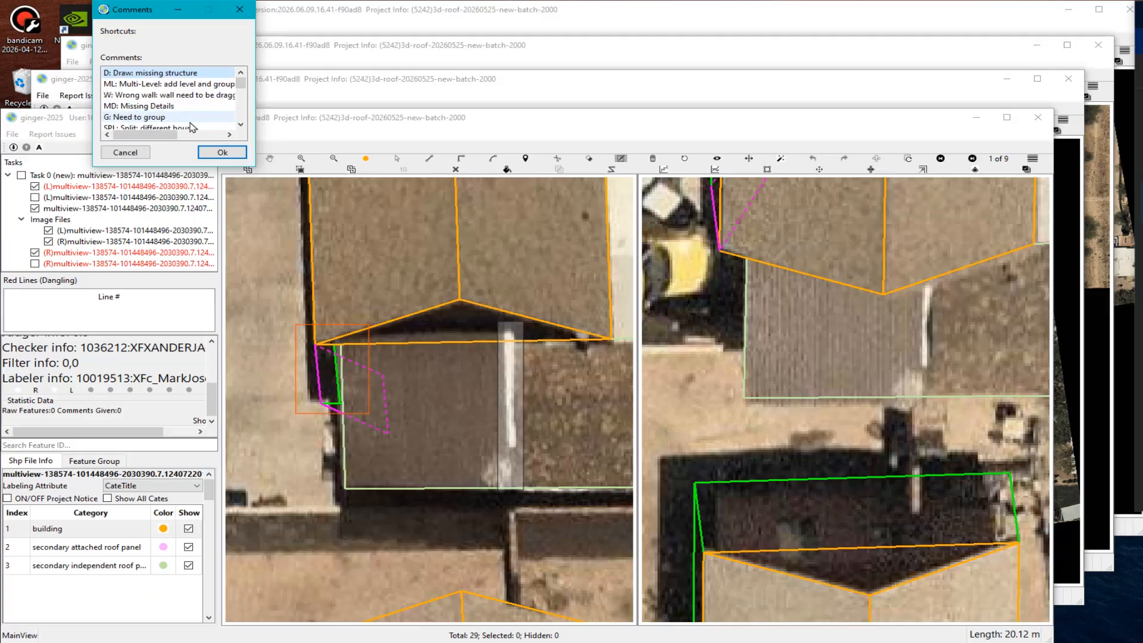
{"action": "scroll", "coordinate": [191, 126], "scroll_direction": "down", "scroll_amount": 1}
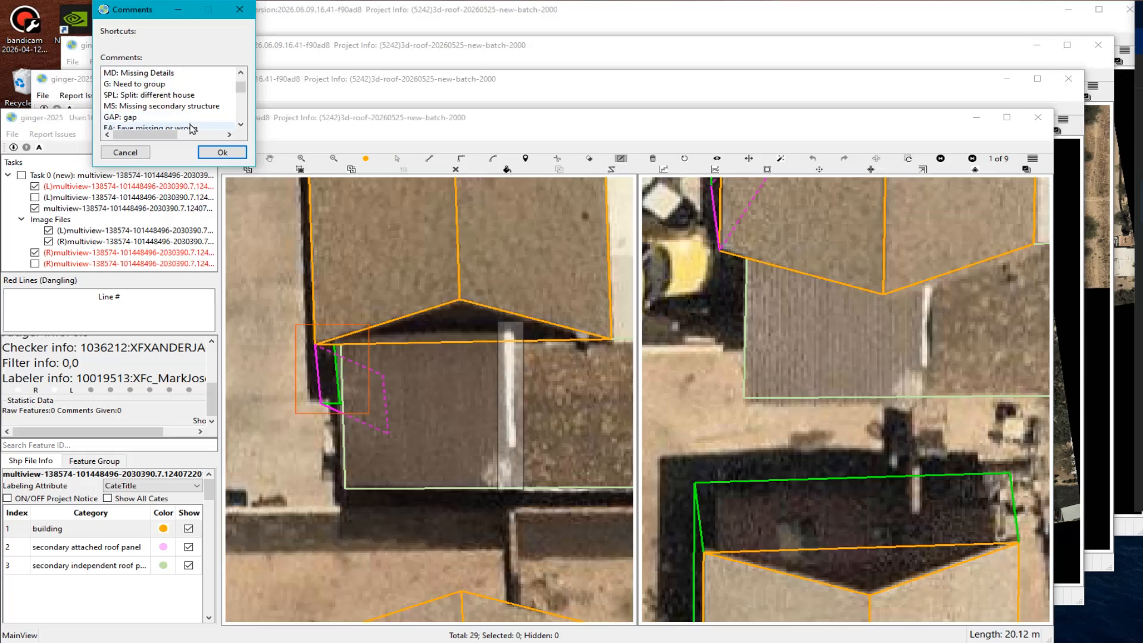
{"action": "left_click", "coordinate": [139, 73]}
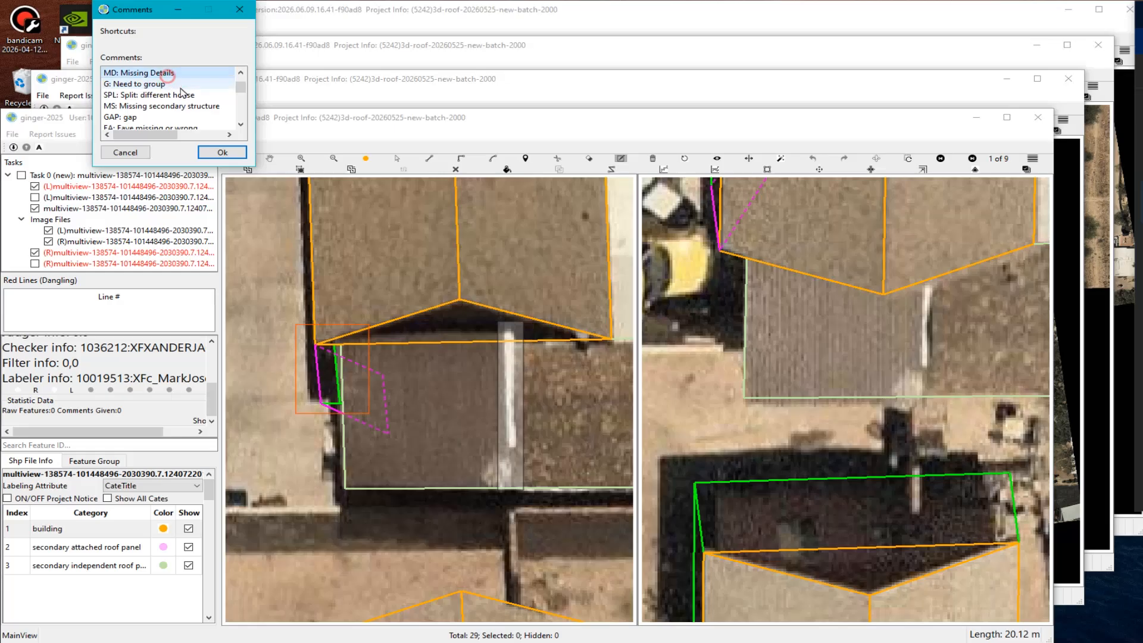
{"action": "left_click", "coordinate": [222, 153]}
Compare the two-part cover below the upper house in both images with the wireframe hidden and shown.
{"action": "scroll", "coordinate": [398, 294], "scroll_direction": "down", "scroll_amount": 3}
{"action": "key", "text": "r"}
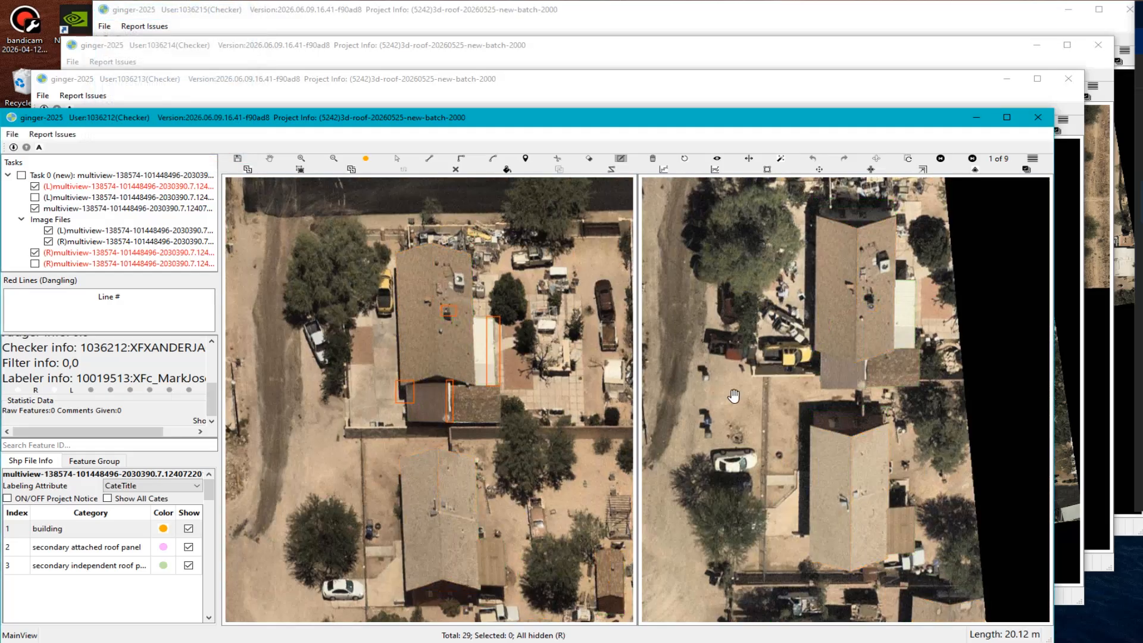
{"action": "scroll", "coordinate": [427, 417], "scroll_direction": "up", "scroll_amount": 4}
{"action": "scroll", "coordinate": [432, 416], "scroll_direction": "up", "scroll_amount": 2}
{"action": "key", "text": "r"}
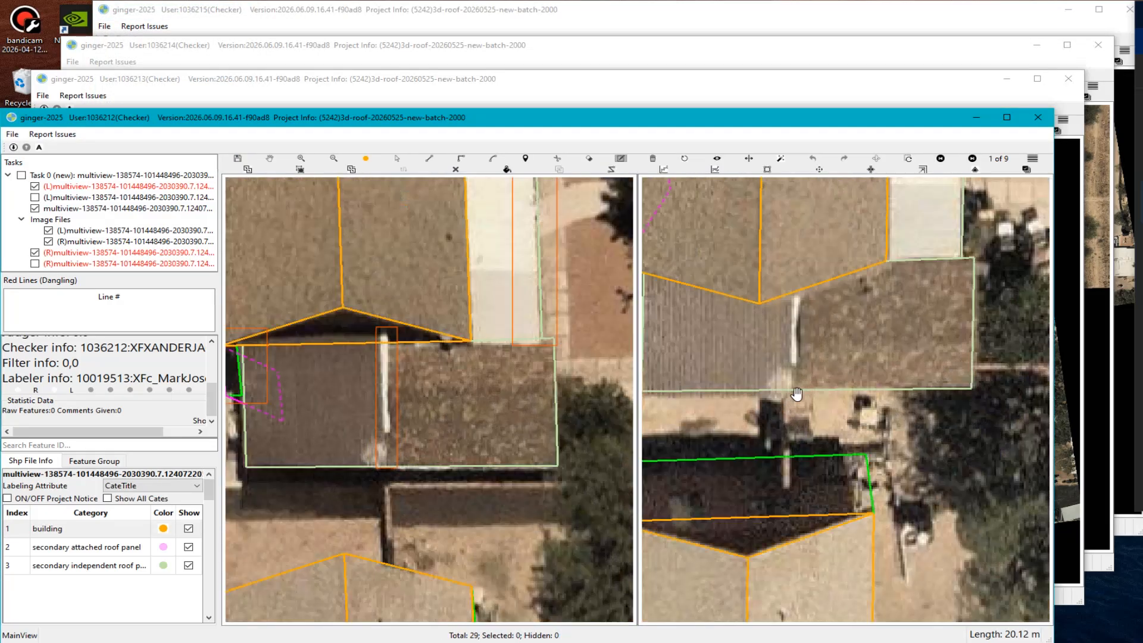
{"action": "key", "text": "l"}
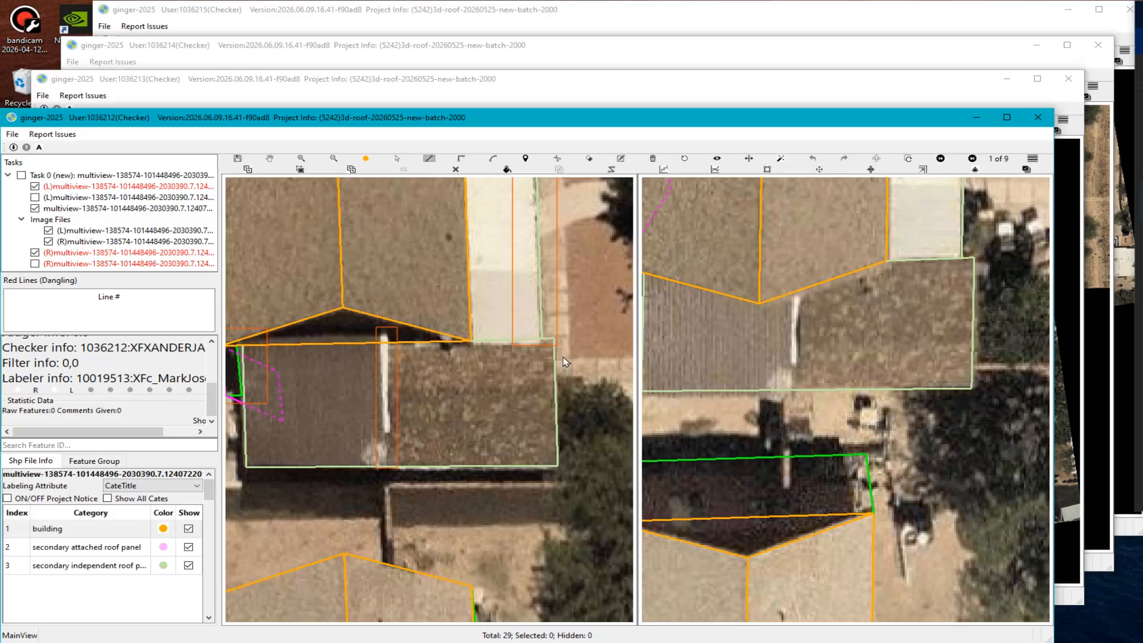
{"action": "scroll", "coordinate": [549, 451], "scroll_direction": "down", "scroll_amount": 3}
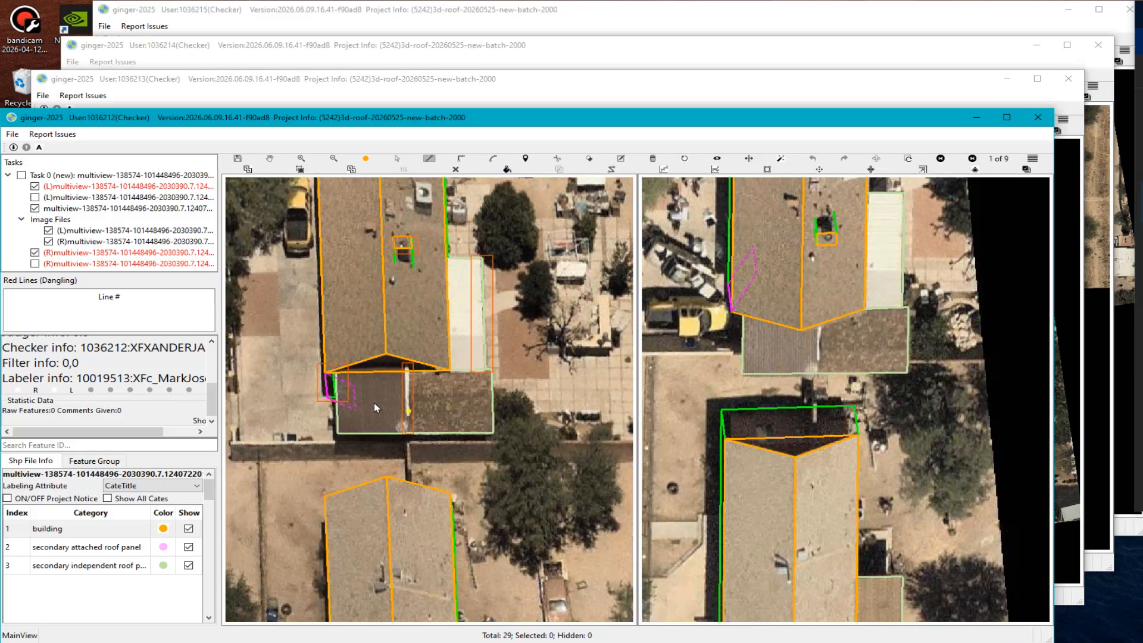
{"action": "scroll", "coordinate": [391, 388], "scroll_direction": "up", "scroll_amount": 4}
{"action": "scroll", "coordinate": [493, 374], "scroll_direction": "down", "scroll_amount": 3}
{"action": "scroll", "coordinate": [492, 416], "scroll_direction": "up", "scroll_amount": 3}
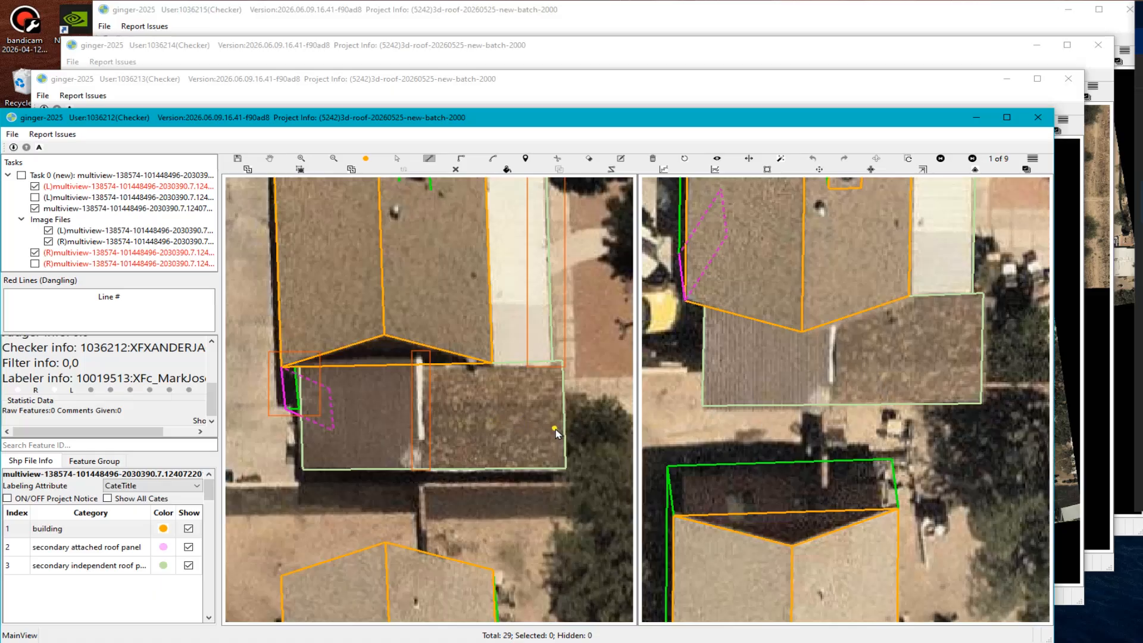
Draw an arrow and red lines pointing to the cover's white dividing strip on a temporary capture of both images, discarding the capture.
{"action": "key", "text": "Print"}
{"action": "left_click_drag", "start_coordinate": [196, 182], "coordinate": [1085, 551]}
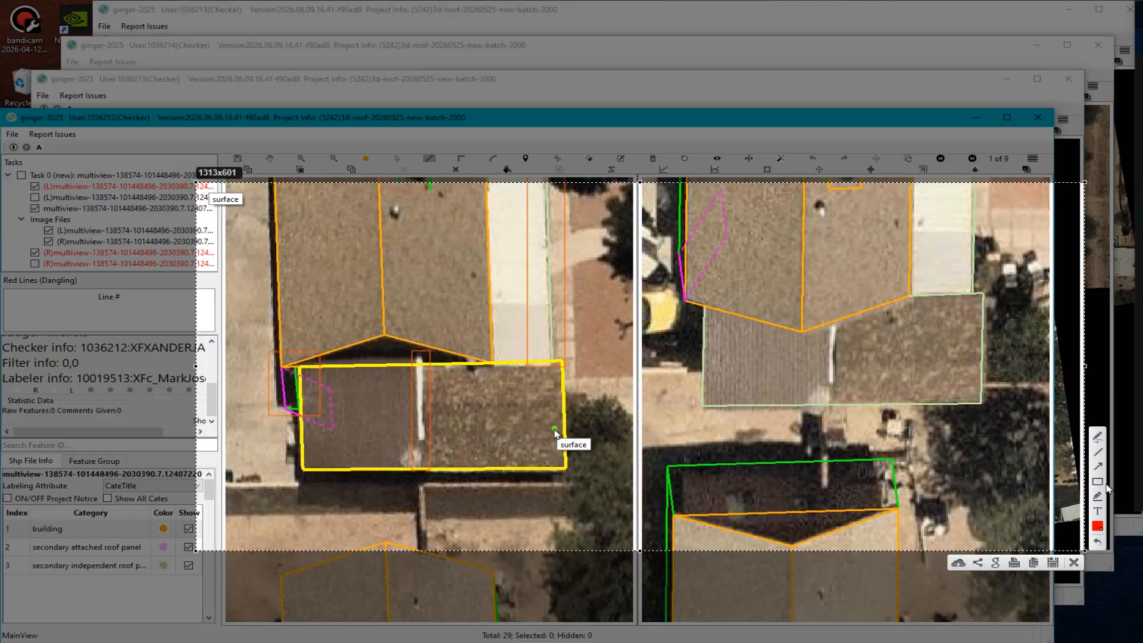
{"action": "left_click", "coordinate": [1097, 468]}
{"action": "left_click_drag", "start_coordinate": [764, 377], "coordinate": [834, 364]}
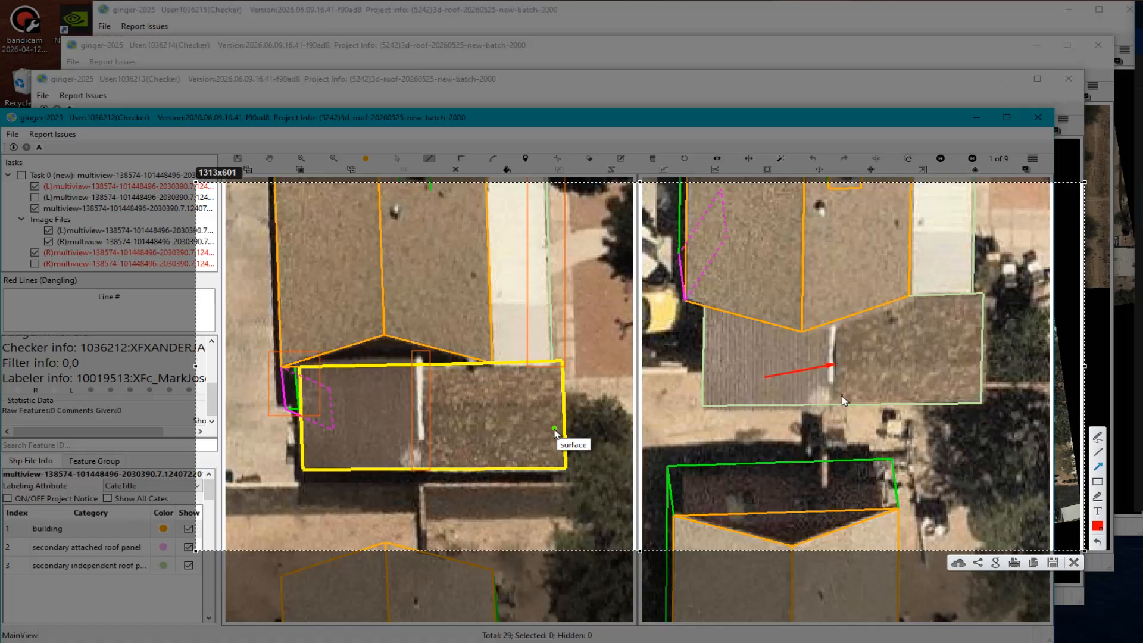
{"action": "left_click", "coordinate": [1098, 452]}
{"action": "mouse_move", "coordinate": [580, 379]}
{"action": "left_mouse_down"}
{"action": "mouse_move", "coordinate": [686, 345]}
{"action": "mouse_move", "coordinate": [754, 392]}
{"action": "left_mouse_up"}
{"action": "mouse_move", "coordinate": [538, 386]}
{"action": "left_mouse_down"}
{"action": "mouse_move", "coordinate": [540, 409]}
{"action": "mouse_move", "coordinate": [416, 428]}
{"action": "left_mouse_up"}
{"action": "left_click_drag", "start_coordinate": [542, 409], "coordinate": [411, 429]}
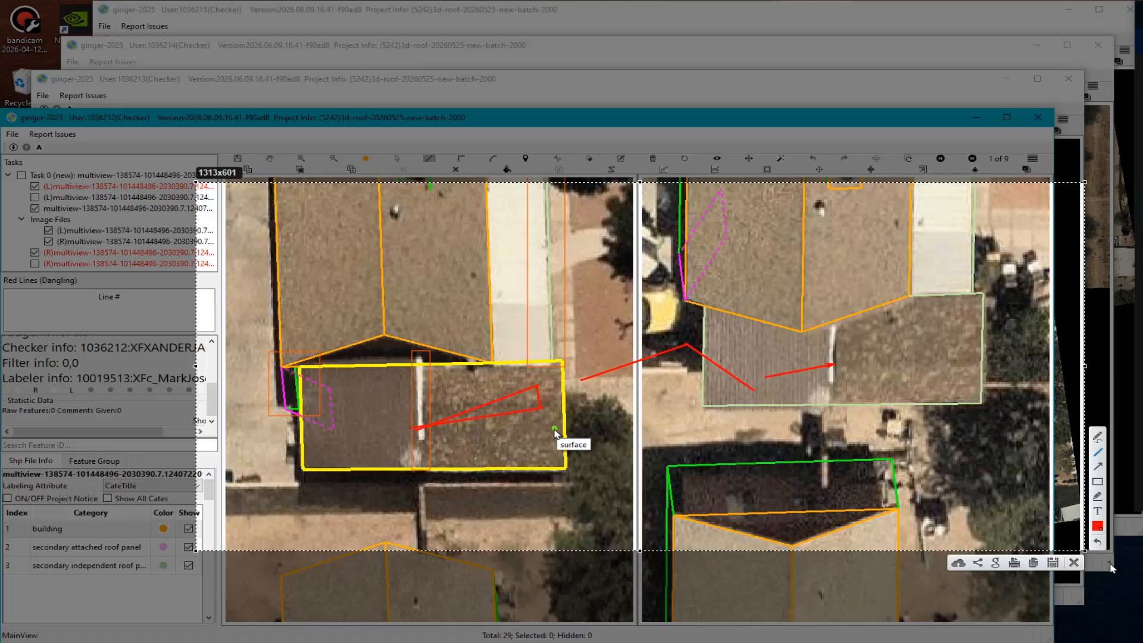
{"action": "left_click", "coordinate": [1074, 562]}
Examine the middle house's roof, side cover and magenta wall lines in both images and in 3D.
{"action": "scroll", "coordinate": [527, 441], "scroll_direction": "down", "scroll_amount": 3}
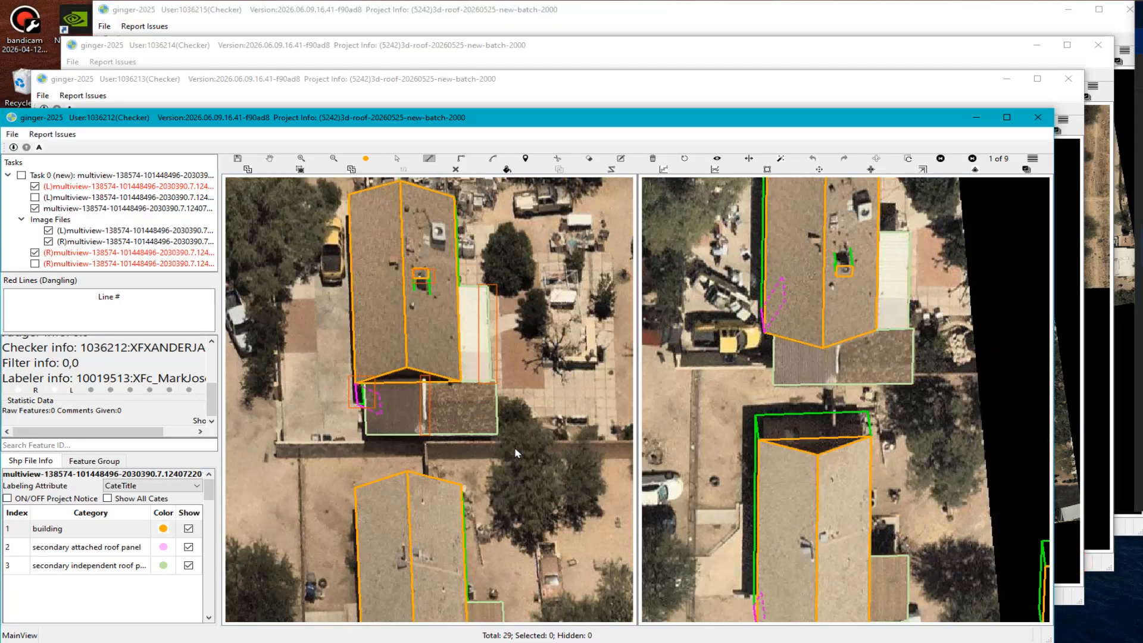
{"action": "middle_click_drag", "start_coordinate": [495, 518], "coordinate": [531, 403]}
{"action": "middle_click_drag", "start_coordinate": [532, 492], "coordinate": [530, 430]}
{"action": "scroll", "coordinate": [531, 430], "scroll_direction": "up", "scroll_amount": 2}
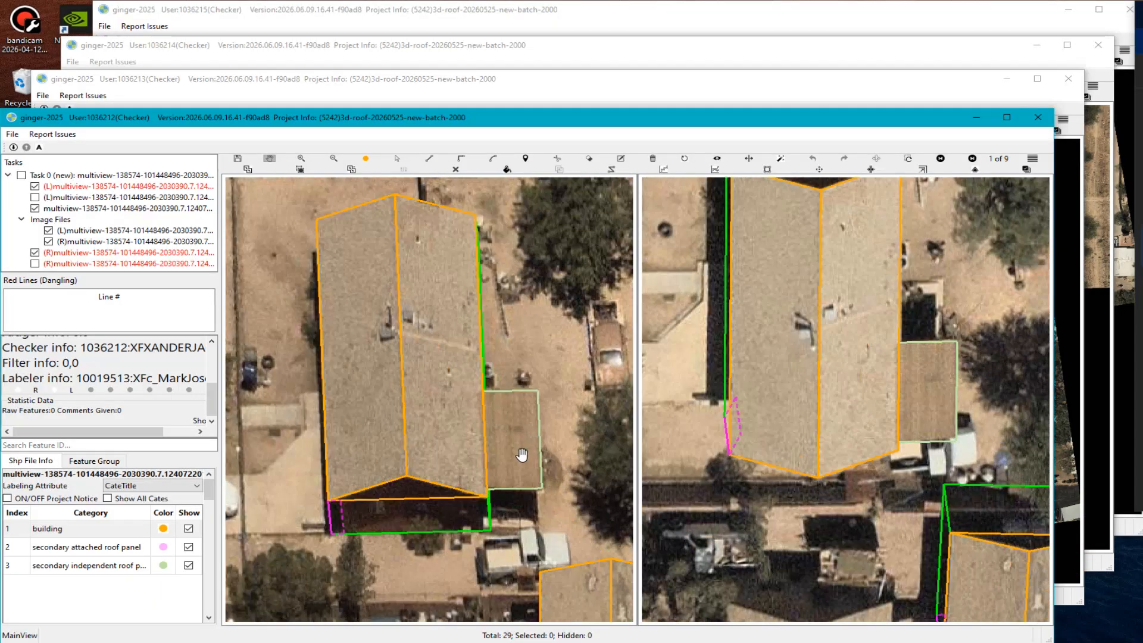
{"action": "scroll", "coordinate": [332, 527], "scroll_direction": "up", "scroll_amount": 2}
{"action": "scroll", "coordinate": [381, 458], "scroll_direction": "down", "scroll_amount": 2}
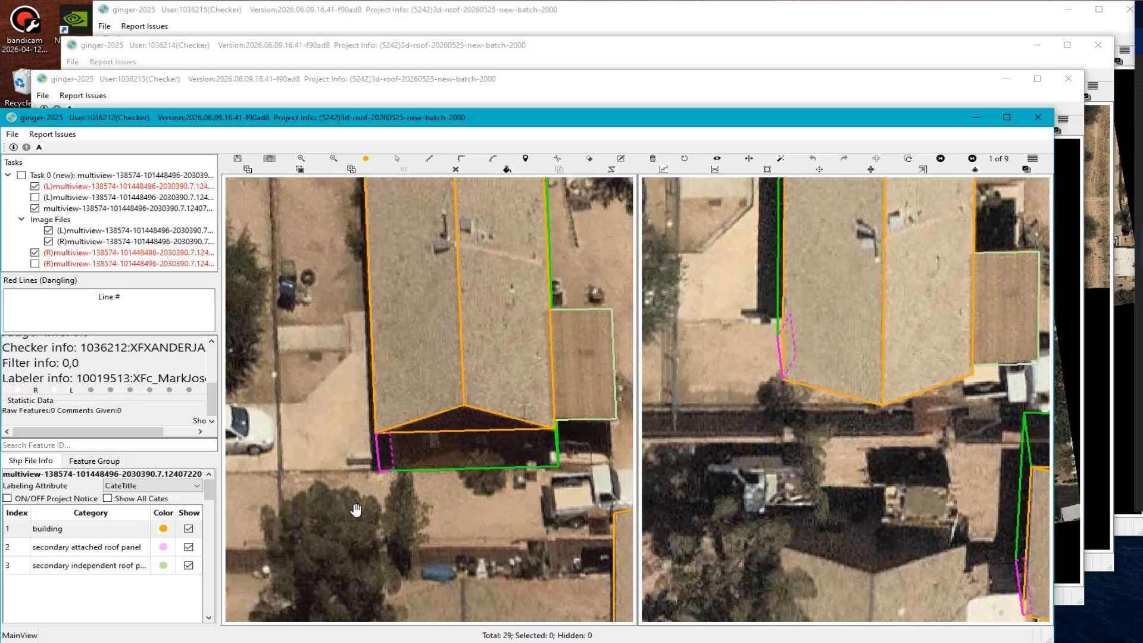
{"action": "scroll", "coordinate": [405, 429], "scroll_direction": "up", "scroll_amount": 4}
{"action": "scroll", "coordinate": [395, 421], "scroll_direction": "down", "scroll_amount": 3}
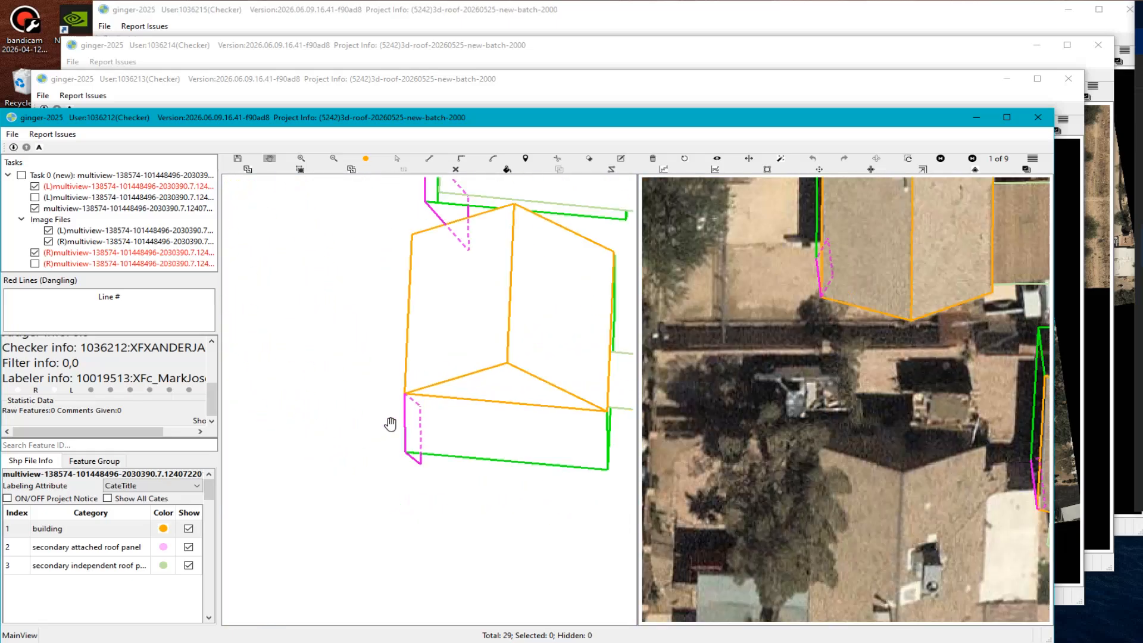
{"action": "scroll", "coordinate": [416, 443], "scroll_direction": "down", "scroll_amount": 1}
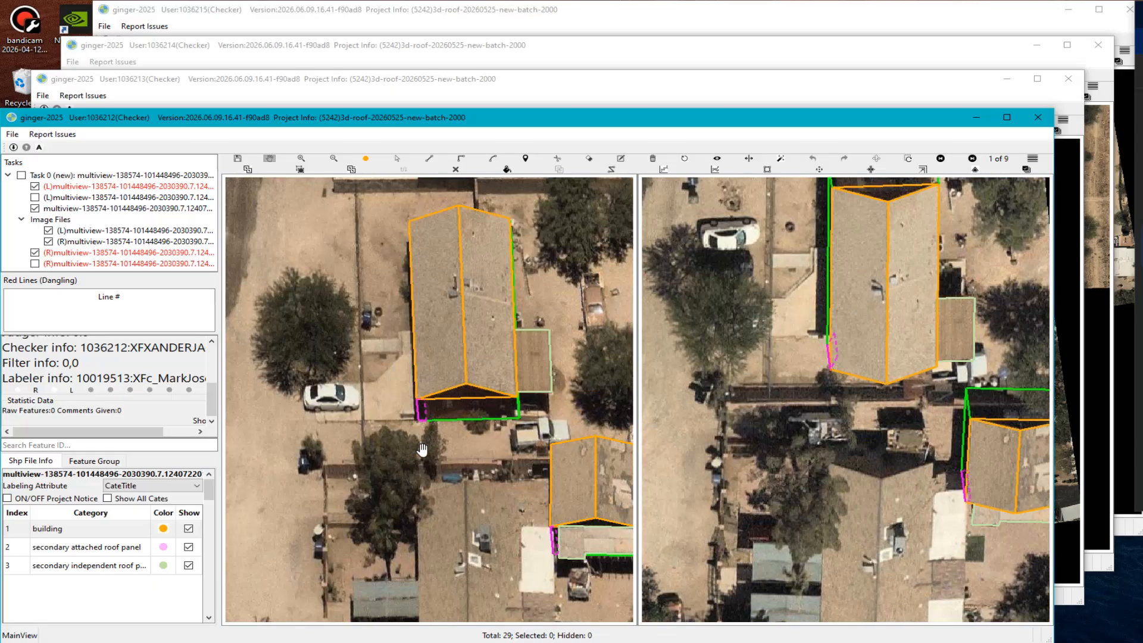
Examine the small lower house's roof outline and the cover drawn below it in both images.
{"action": "scroll", "coordinate": [422, 449], "scroll_direction": "down", "scroll_amount": 2}
{"action": "scroll", "coordinate": [504, 421], "scroll_direction": "up", "scroll_amount": 3}
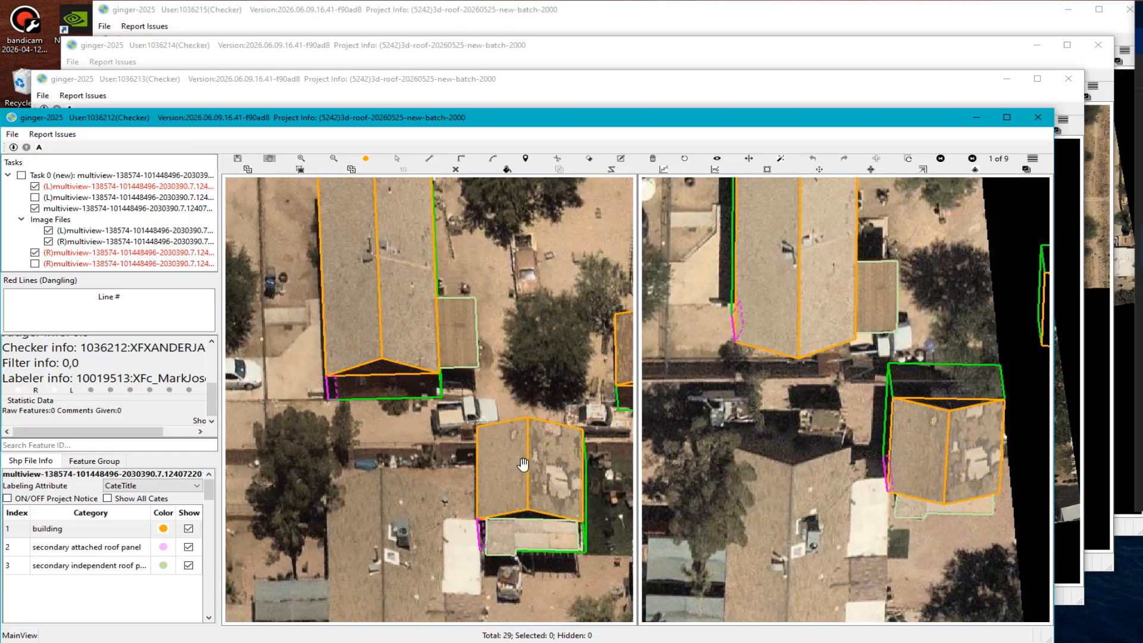
{"action": "scroll", "coordinate": [522, 464], "scroll_direction": "down", "scroll_amount": 1}
{"action": "scroll", "coordinate": [416, 504], "scroll_direction": "up", "scroll_amount": 4}
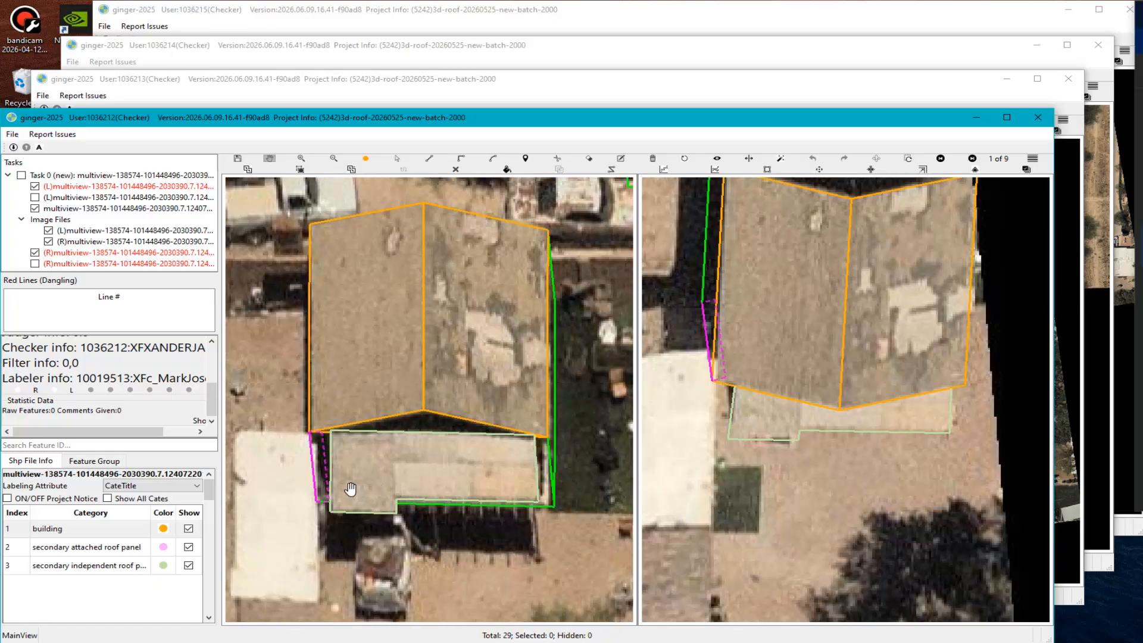
{"action": "scroll", "coordinate": [373, 502], "scroll_direction": "up", "scroll_amount": 2}
{"action": "scroll", "coordinate": [416, 506], "scroll_direction": "down", "scroll_amount": 3}
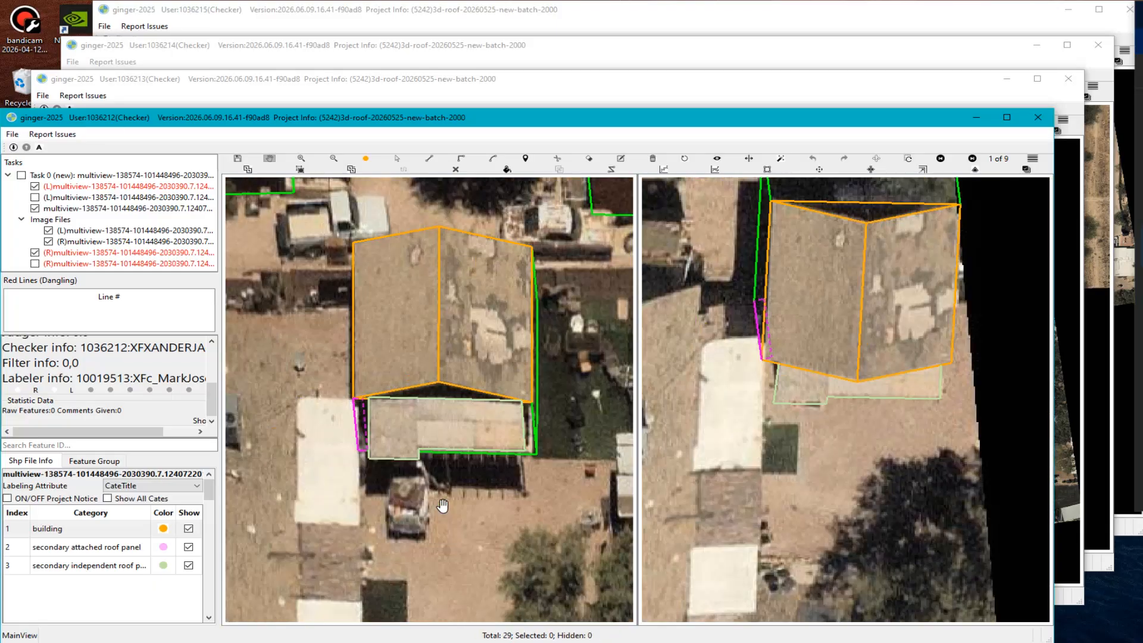
Save a screen capture showing the wireframe layer's comment list and both images framed on the upper house's marked corrections.
{"action": "scroll", "coordinate": [442, 505], "scroll_direction": "down", "scroll_amount": 5}
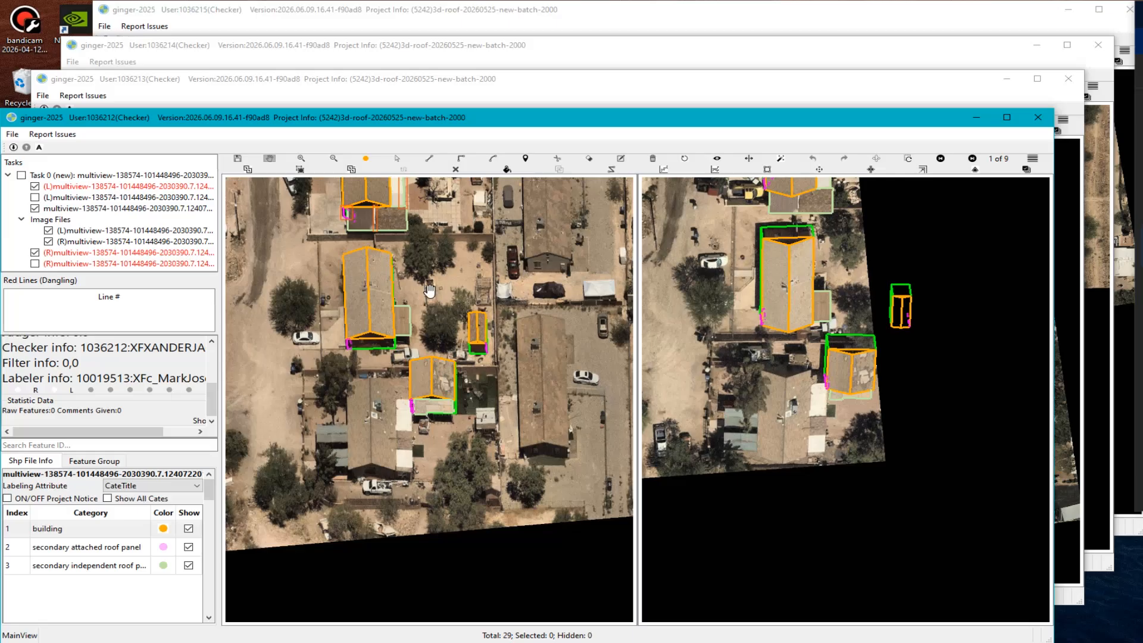
{"action": "left_click_drag", "start_coordinate": [429, 245], "coordinate": [382, 354]}
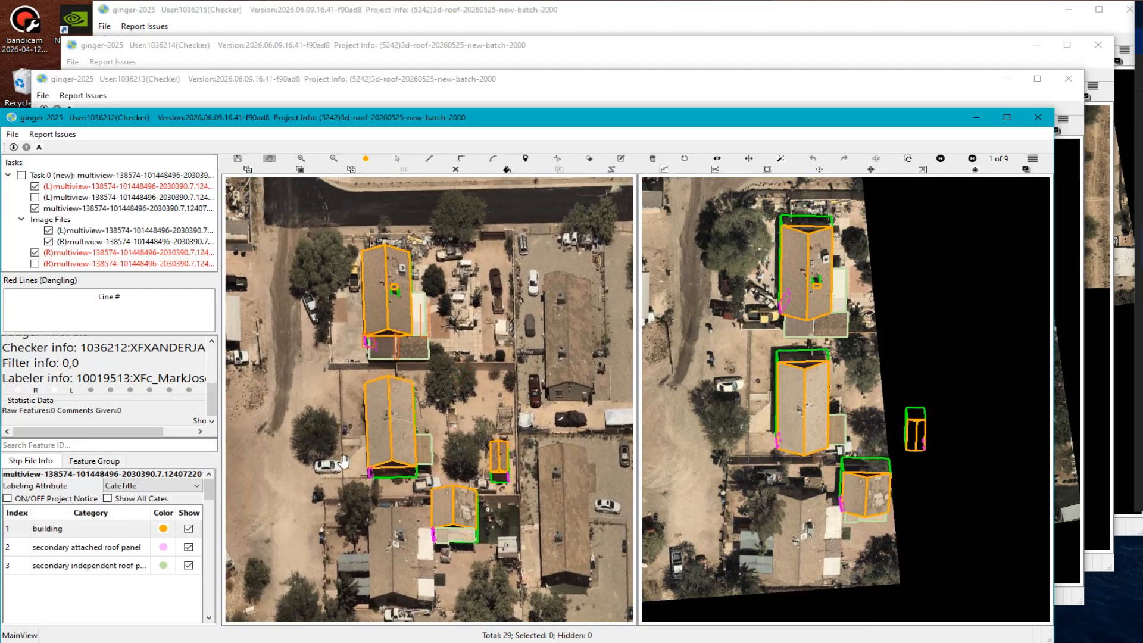
{"action": "scroll", "coordinate": [452, 403], "scroll_direction": "up", "scroll_amount": 3}
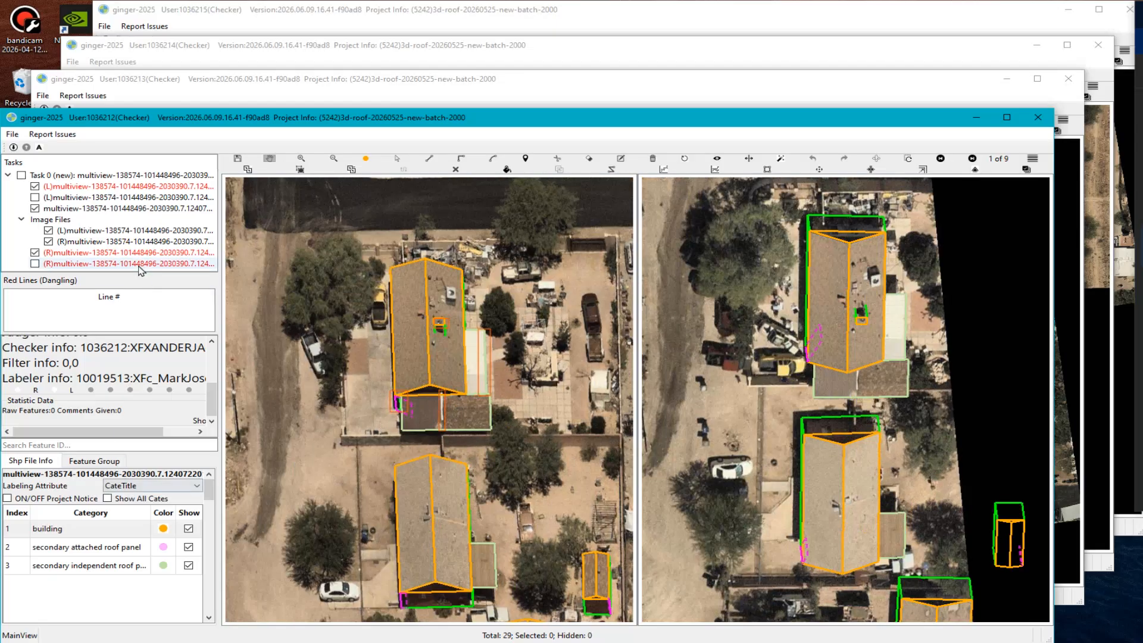
{"action": "left_click", "coordinate": [126, 209]}
{"action": "scroll", "coordinate": [410, 411], "scroll_direction": "up", "scroll_amount": 4}
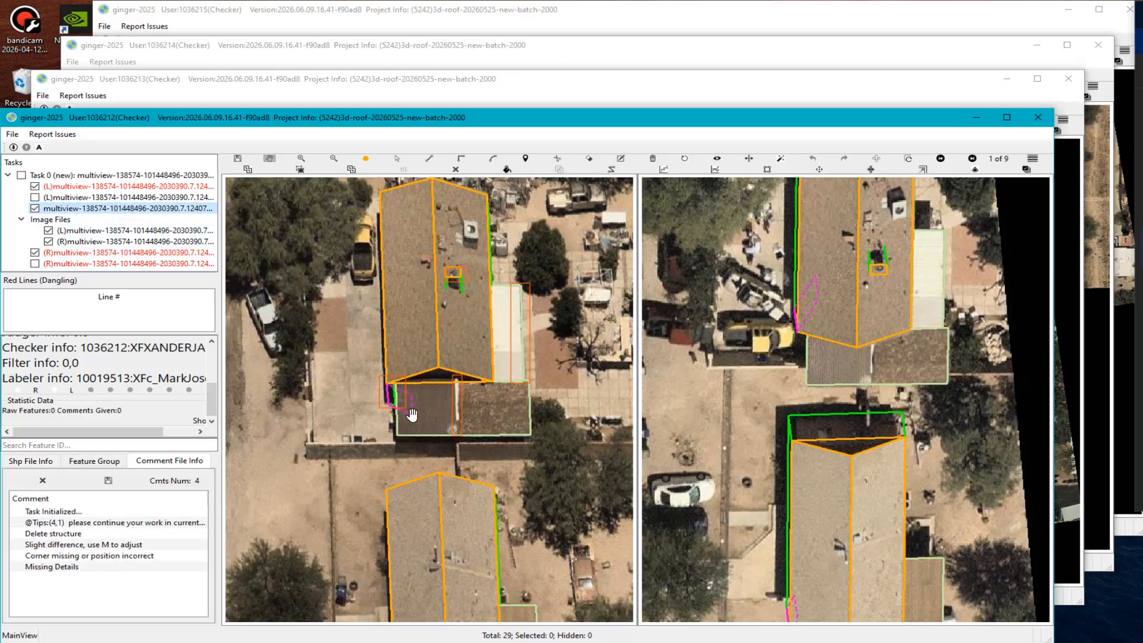
{"action": "left_click_drag", "start_coordinate": [409, 430], "coordinate": [412, 484]}
{"action": "scroll", "coordinate": [412, 483], "scroll_direction": "down", "scroll_amount": 2}
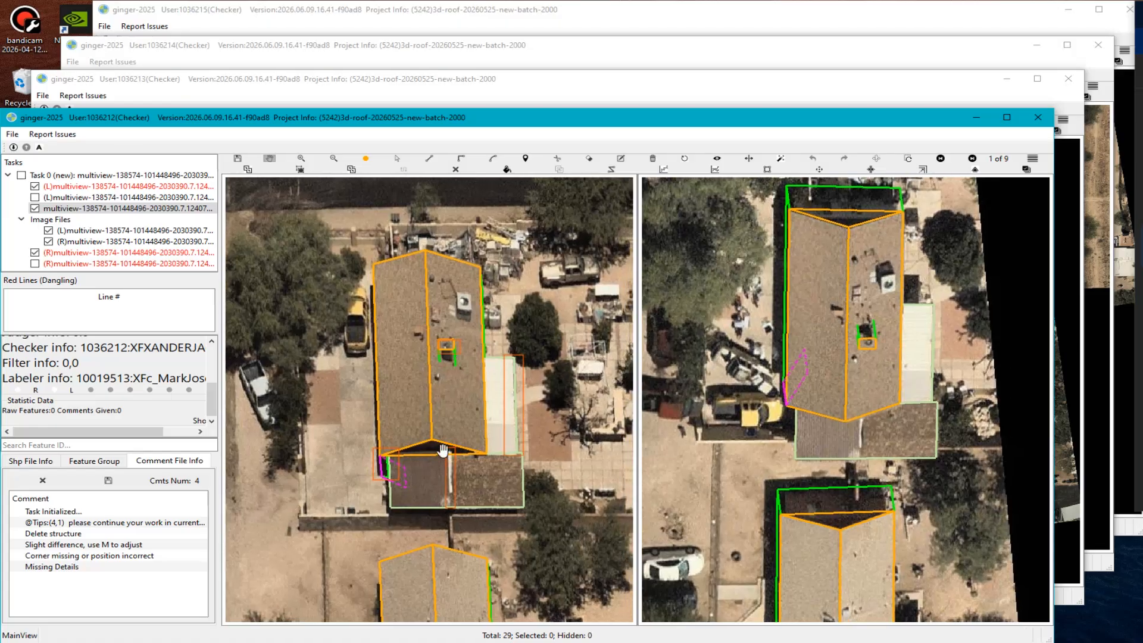
{"action": "key", "text": "alt+a"}
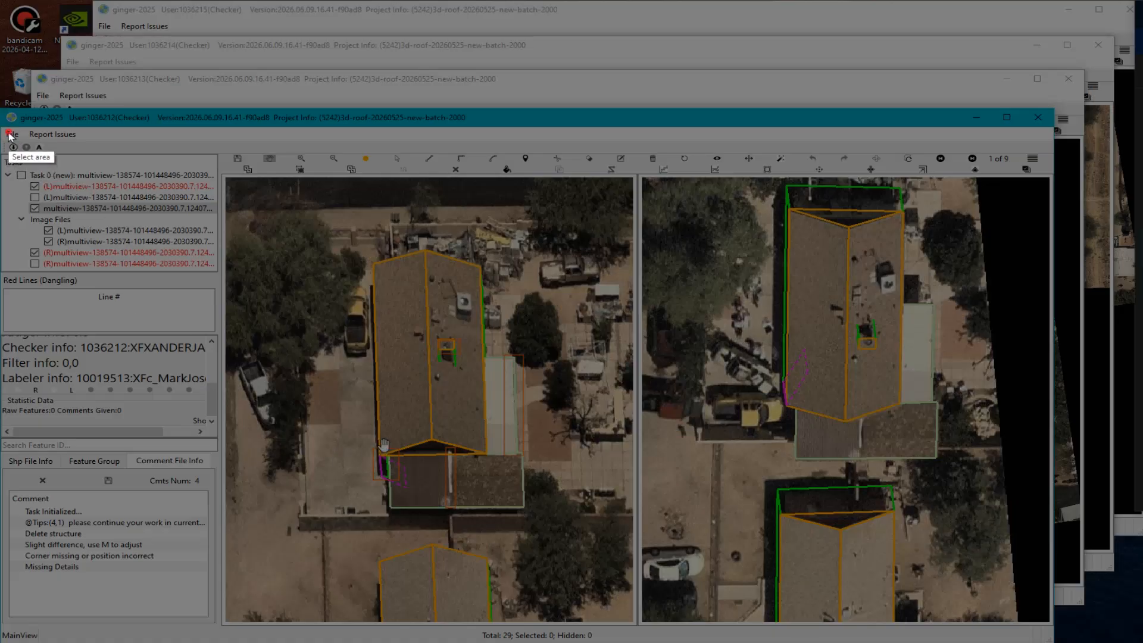
{"action": "mouse_move", "coordinate": [7, 131]}
{"action": "left_mouse_down"}
{"action": "mouse_move", "coordinate": [780, 573]}
{"action": "mouse_move", "coordinate": [976, 605]}
{"action": "left_mouse_up"}
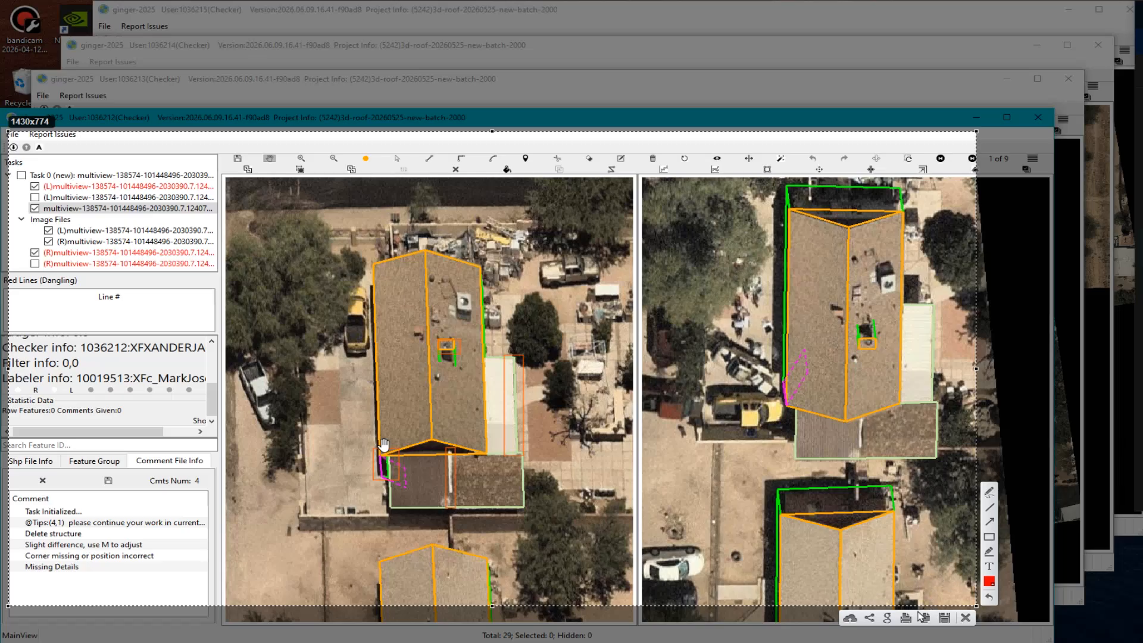
{"action": "left_click", "coordinate": [945, 617]}
{"action": "left_click", "coordinate": [580, 316]}
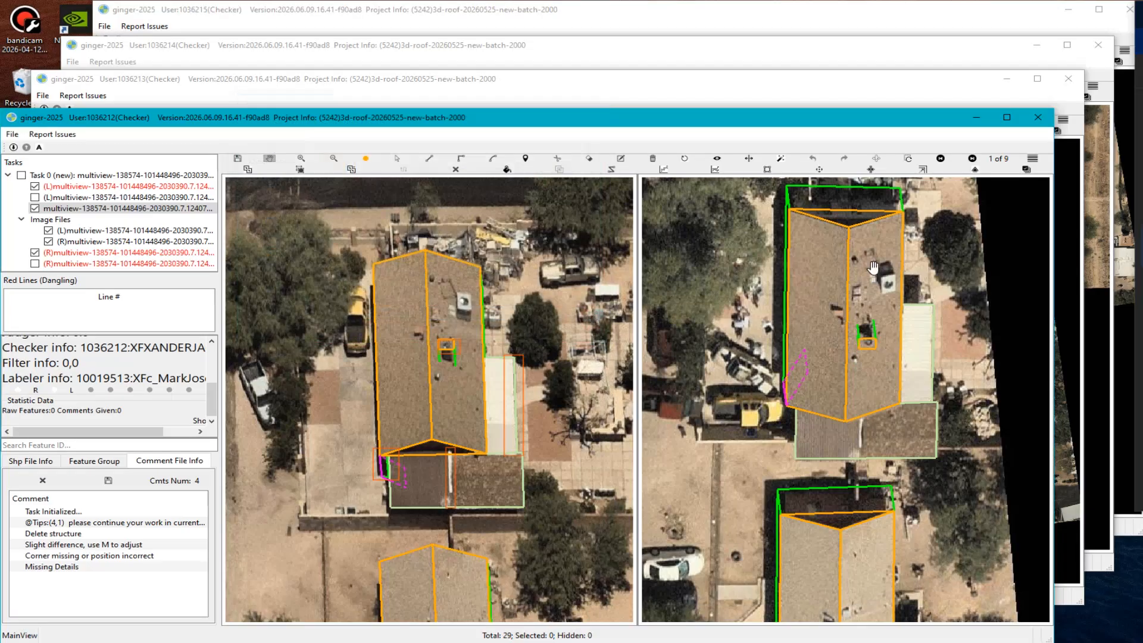
Accept grid (4,1) as the next un-viewed grid and submit the finished task.
{"action": "key", "text": "n"}
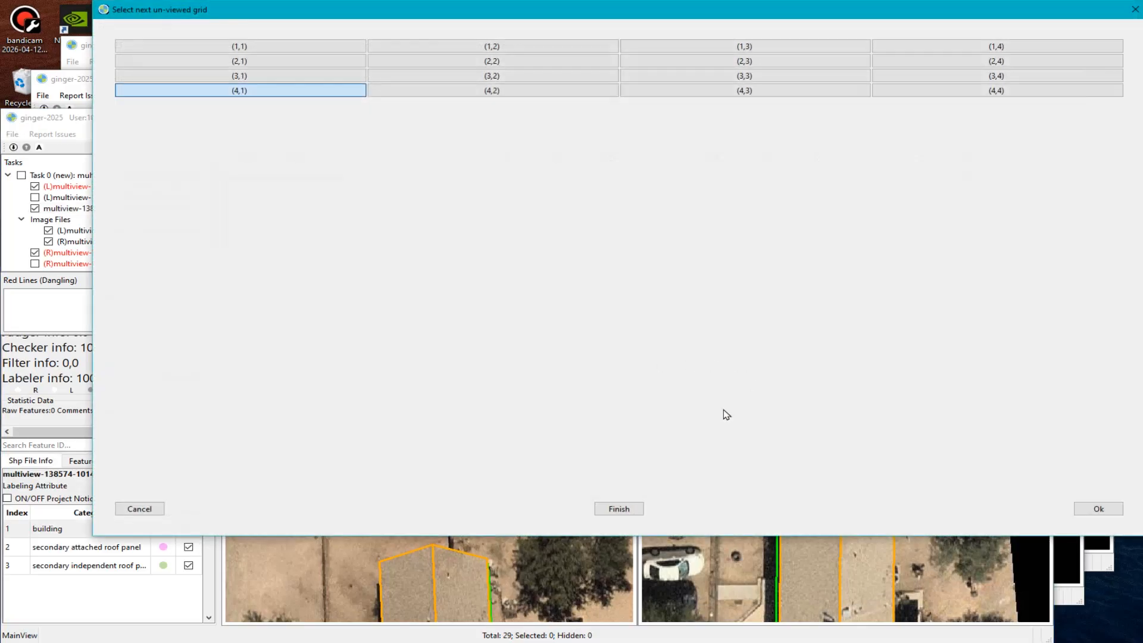
{"action": "left_click", "coordinate": [1100, 509]}
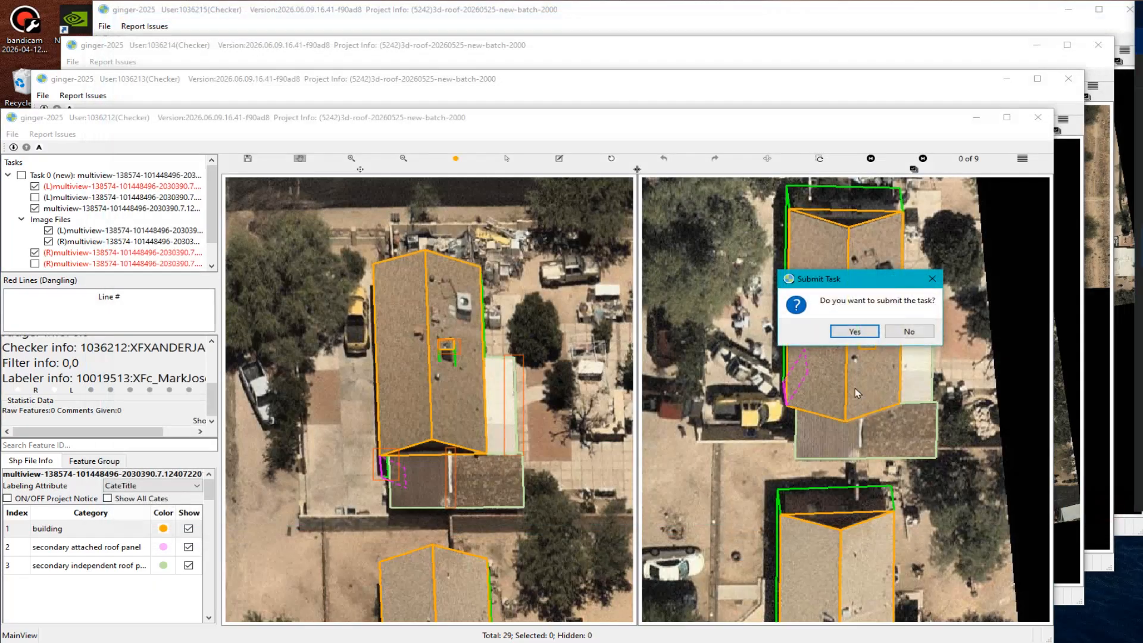
{"action": "left_click", "coordinate": [836, 332]}
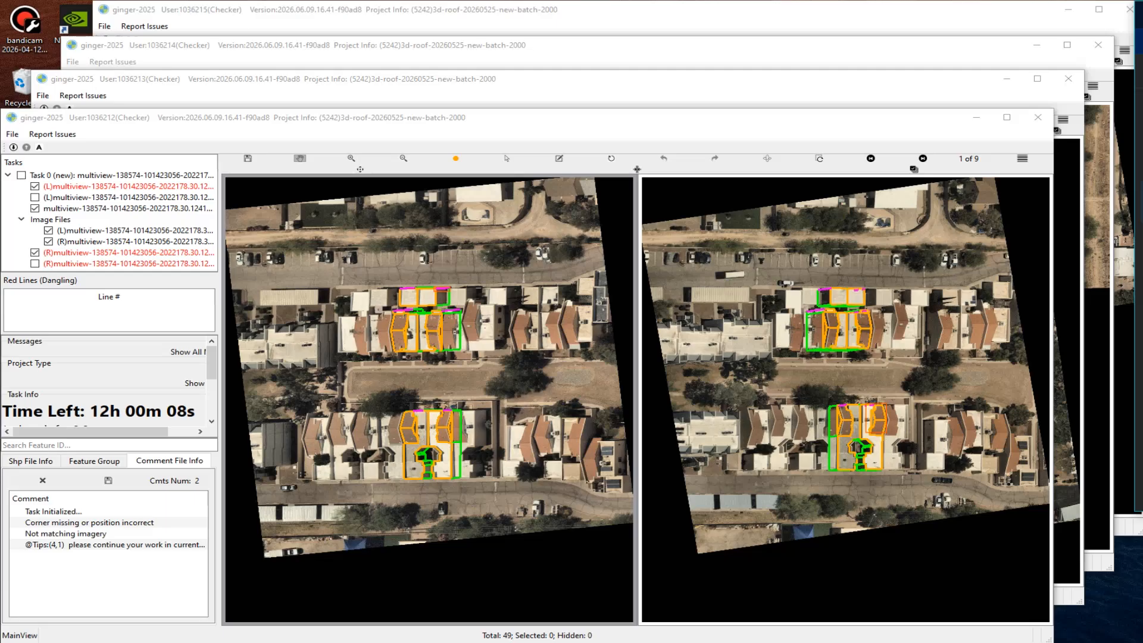
Switch to the browser's 3dr qualified labelers spreadsheet and look through the listed labelers and checkers.
{"action": "key", "text": "alt+Tab"}
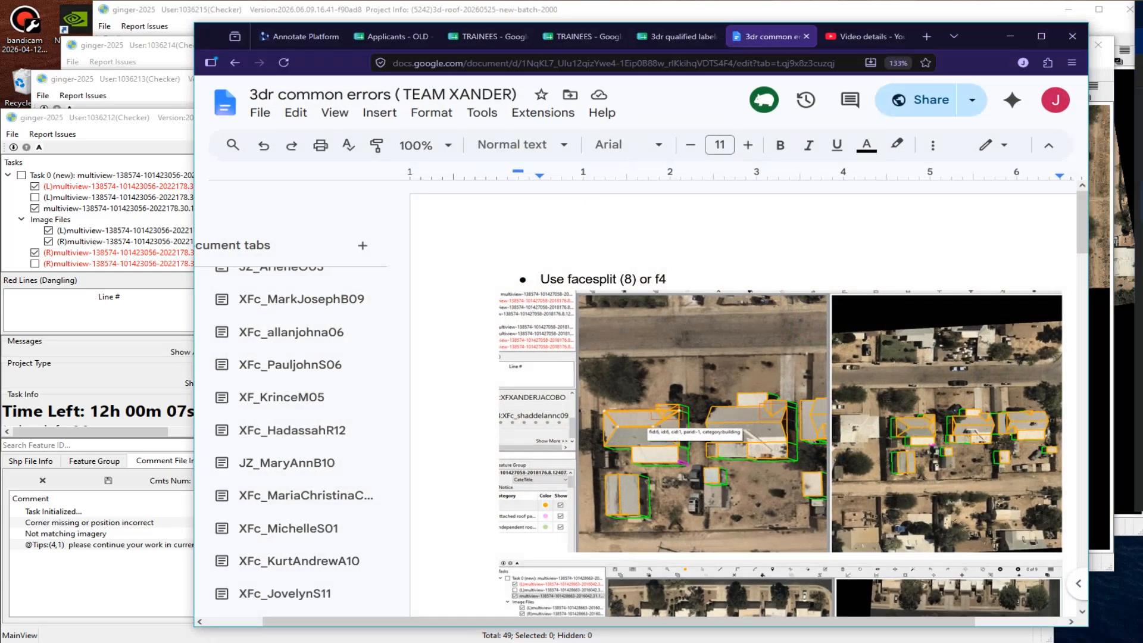
{"action": "left_click", "coordinate": [672, 37]}
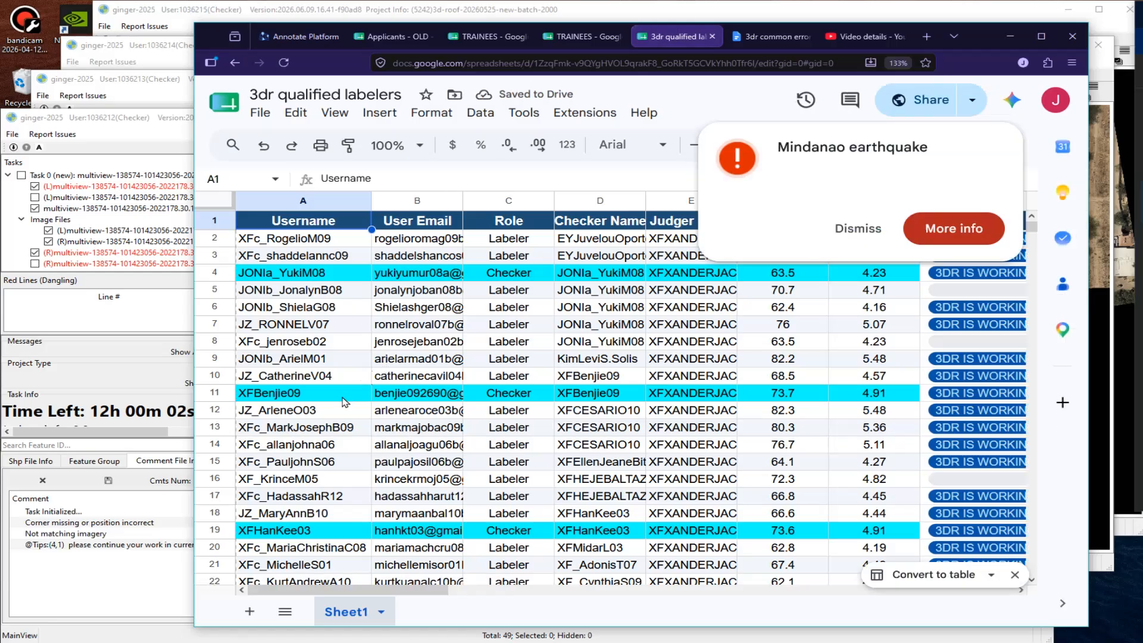
{"action": "scroll", "coordinate": [338, 414], "scroll_direction": "down", "scroll_amount": 5}
{"action": "scroll", "coordinate": [339, 414], "scroll_direction": "down", "scroll_amount": 3}
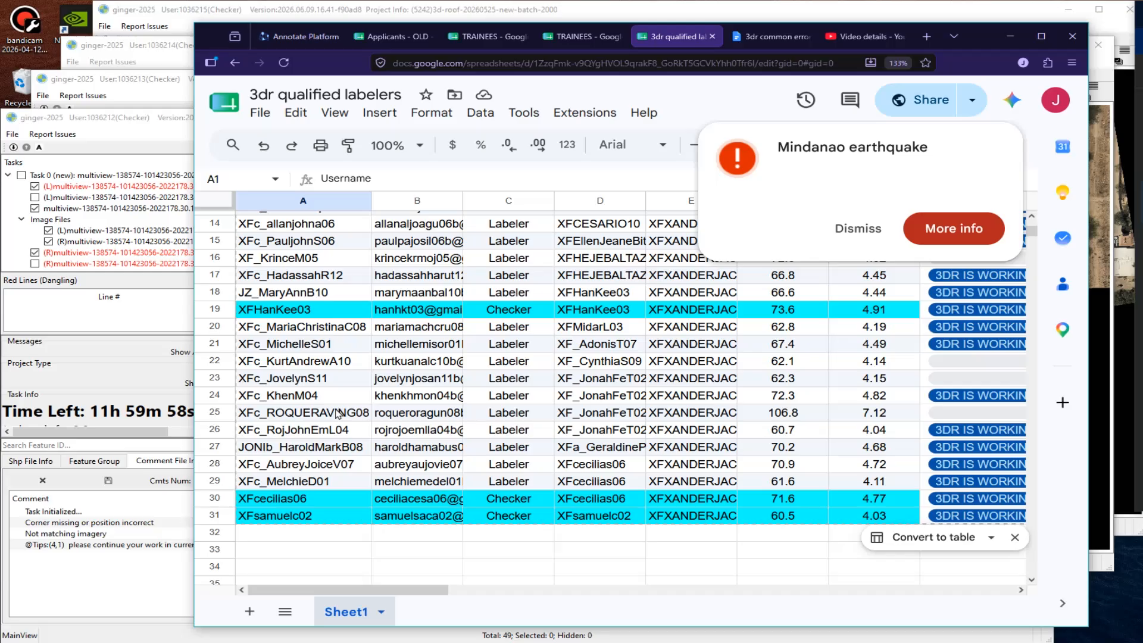
{"action": "scroll", "coordinate": [338, 414], "scroll_direction": "up", "scroll_amount": 3}
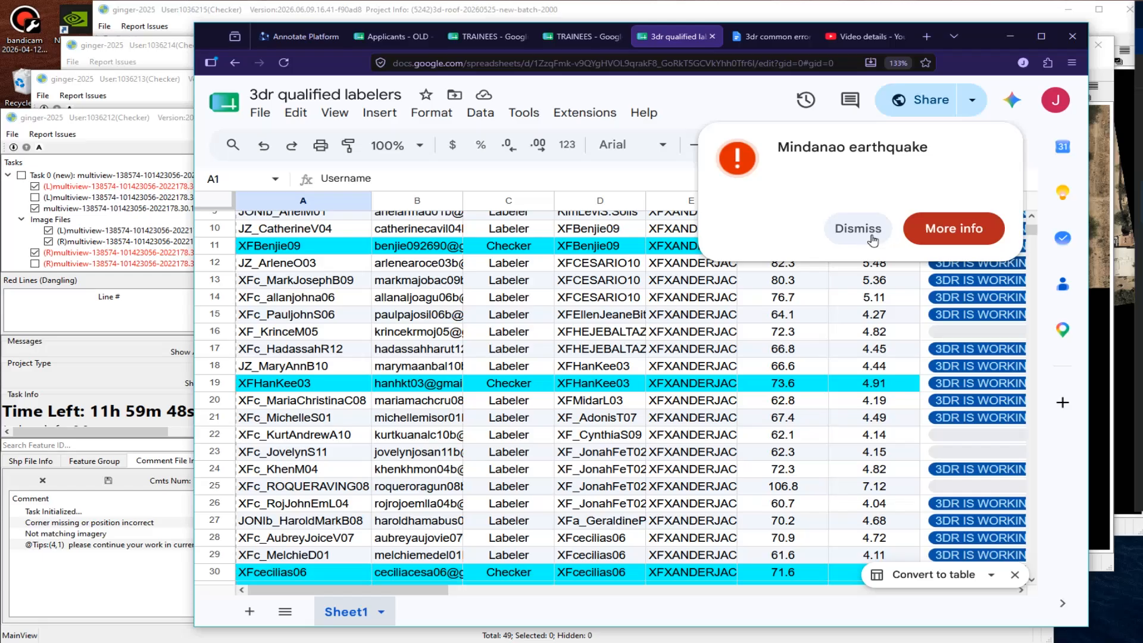
{"action": "scroll", "coordinate": [399, 352], "scroll_direction": "down", "scroll_amount": 1, "text": "ctrl"}
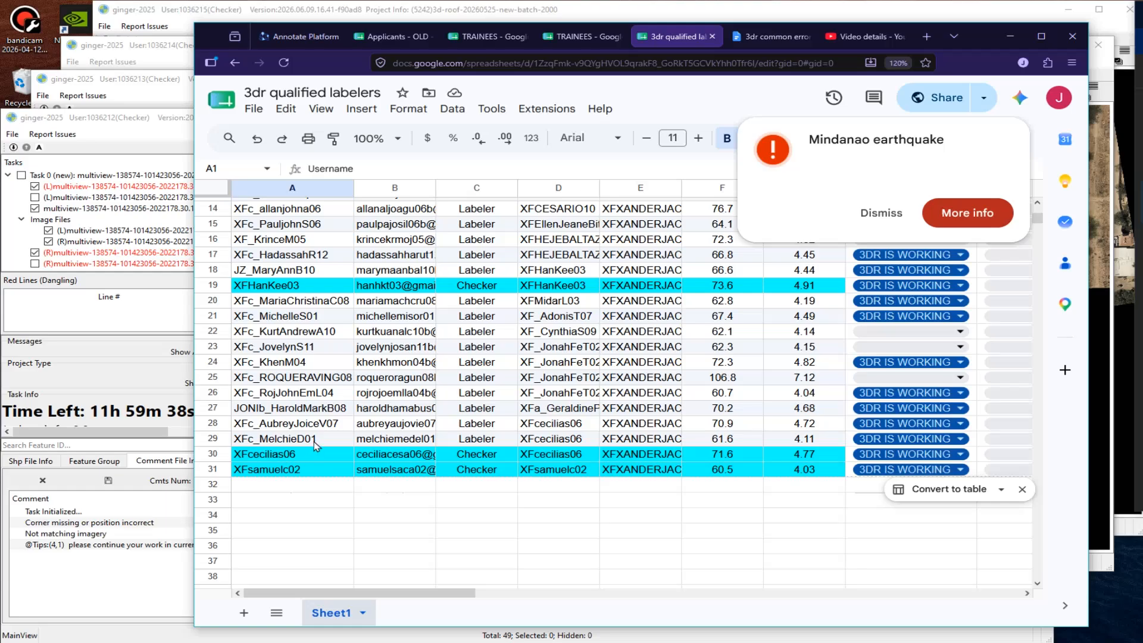
{"action": "scroll", "coordinate": [313, 442], "scroll_direction": "up", "scroll_amount": 1}
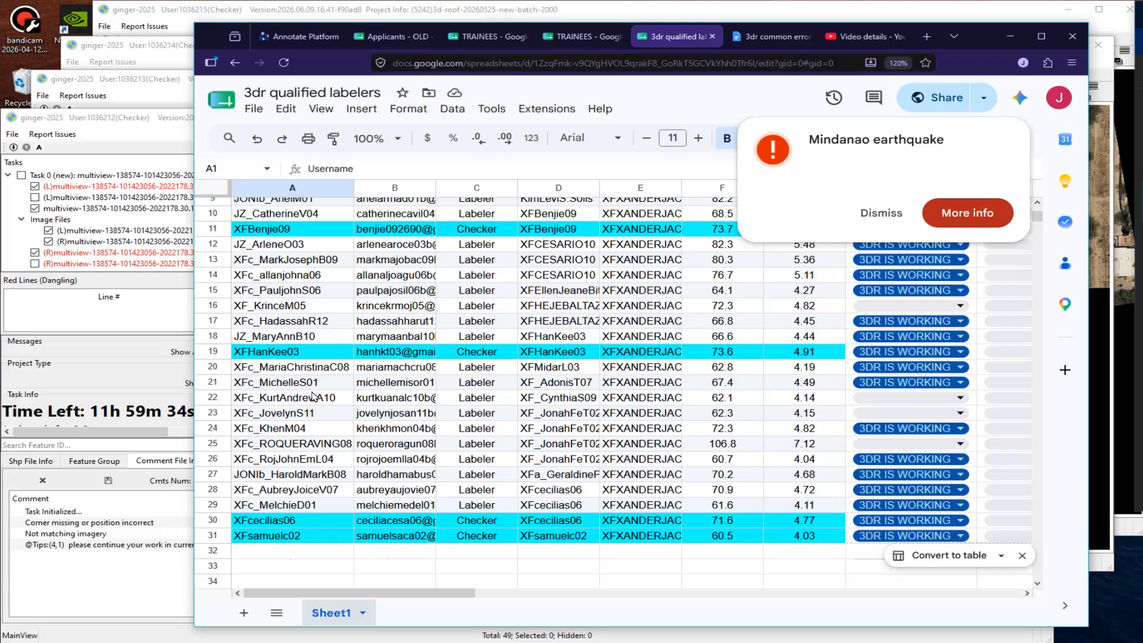
{"action": "scroll", "coordinate": [313, 396], "scroll_direction": "up", "scroll_amount": 1}
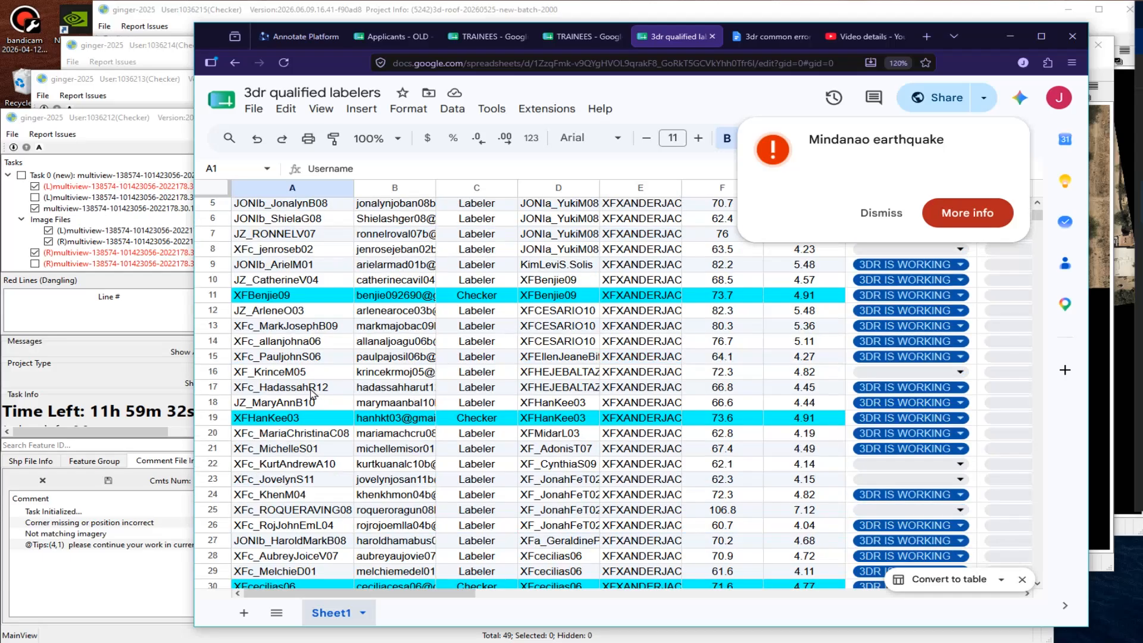
{"action": "scroll", "coordinate": [314, 395], "scroll_direction": "up", "scroll_amount": 1}
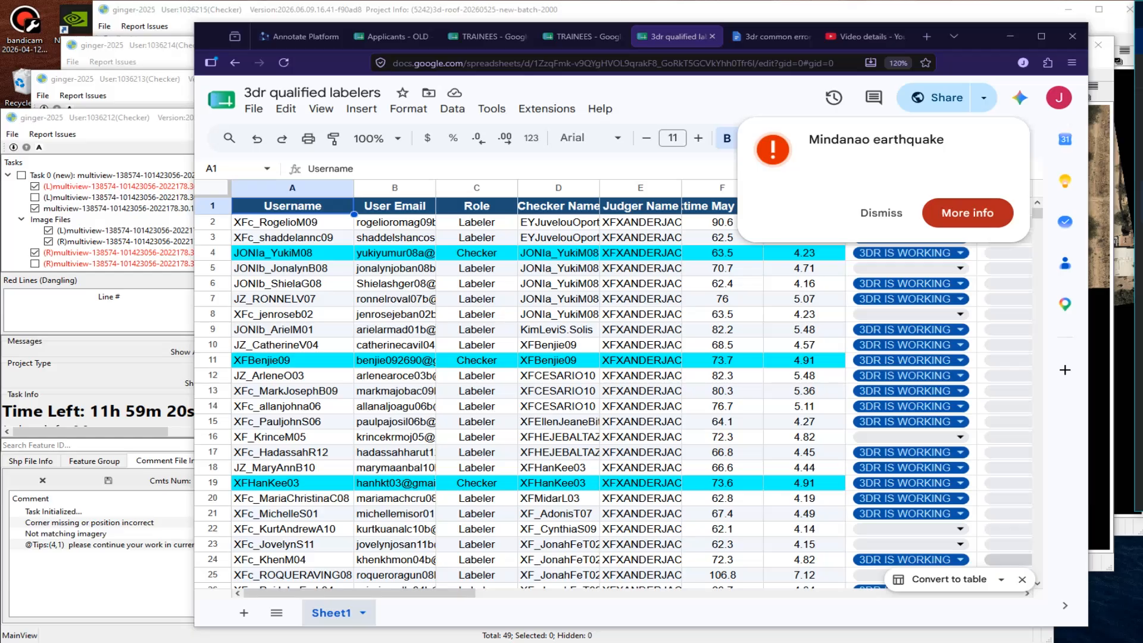
Enter the note "in hospital" in cell Q10 beside the row 10 labeler's attendance fields.
{"action": "left_click", "coordinate": [212, 345]}
{"action": "left_click_drag", "start_coordinate": [453, 596], "coordinate": [826, 593]}
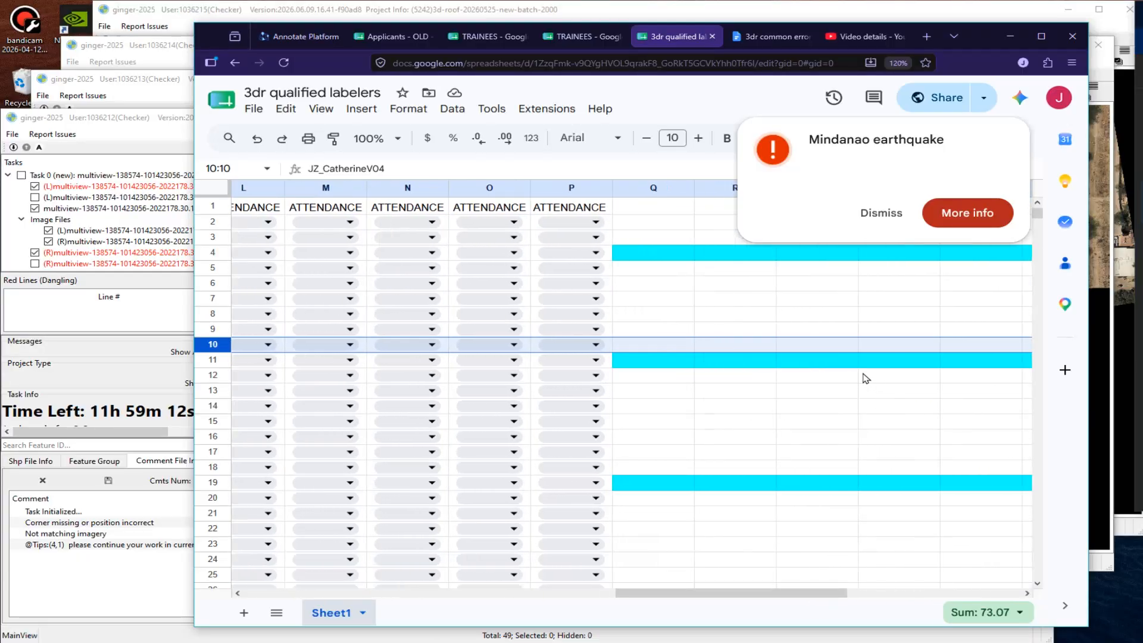
{"action": "left_click", "coordinate": [682, 350]}
{"action": "type", "text": "in "}
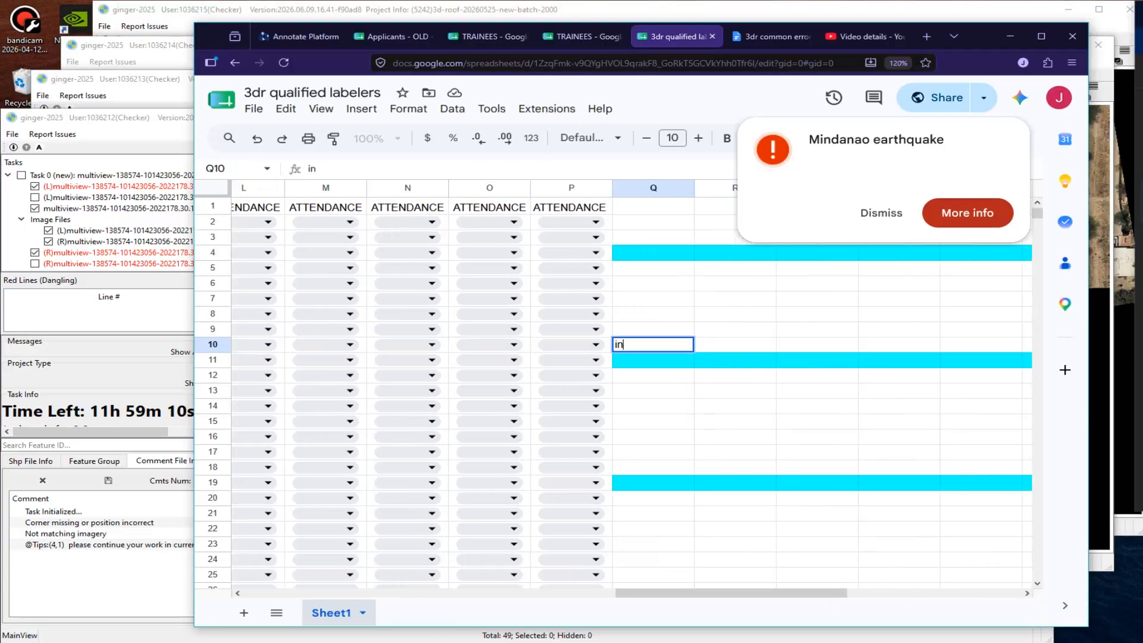
{"action": "type", "text": "hospital"}
{"action": "key", "text": "BackSpace"}
{"action": "key", "text": "BackSpace"}
{"action": "key", "text": "BackSpace"}
{"action": "key", "text": "BackSpace"}
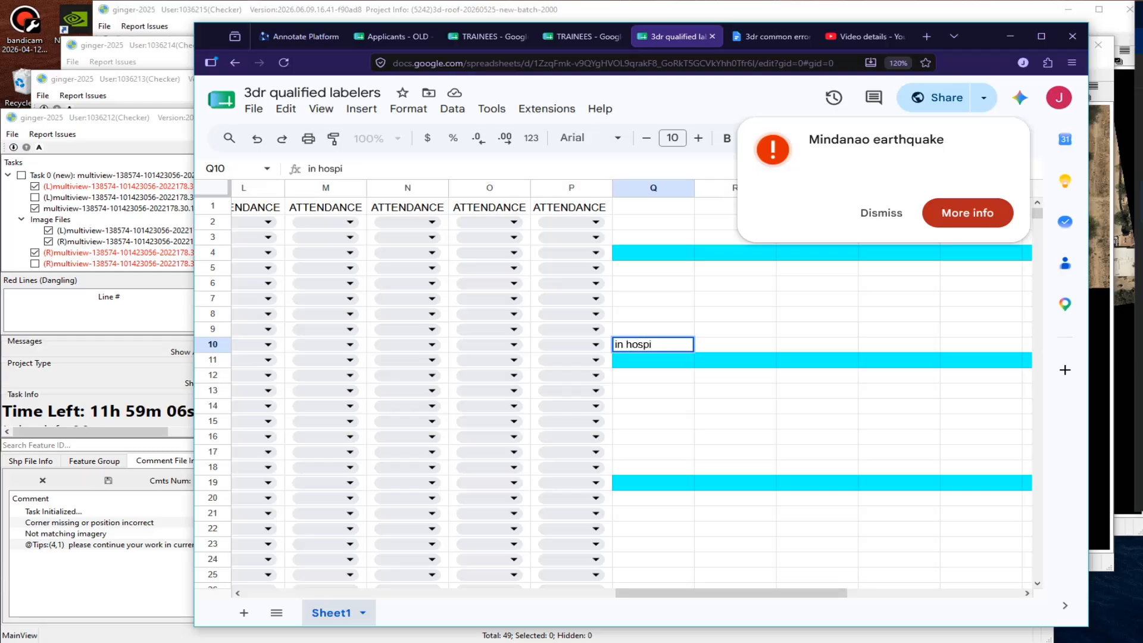
{"action": "type", "text": "tal"}
{"action": "key", "text": "Return"}
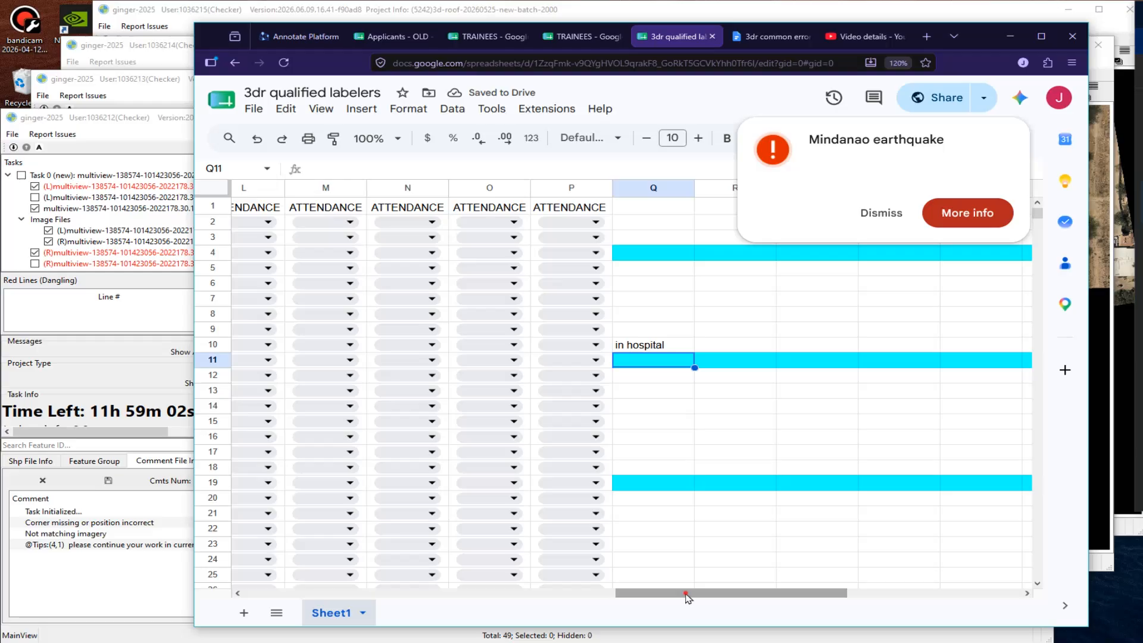
{"action": "left_click_drag", "start_coordinate": [689, 596], "coordinate": [247, 595]}
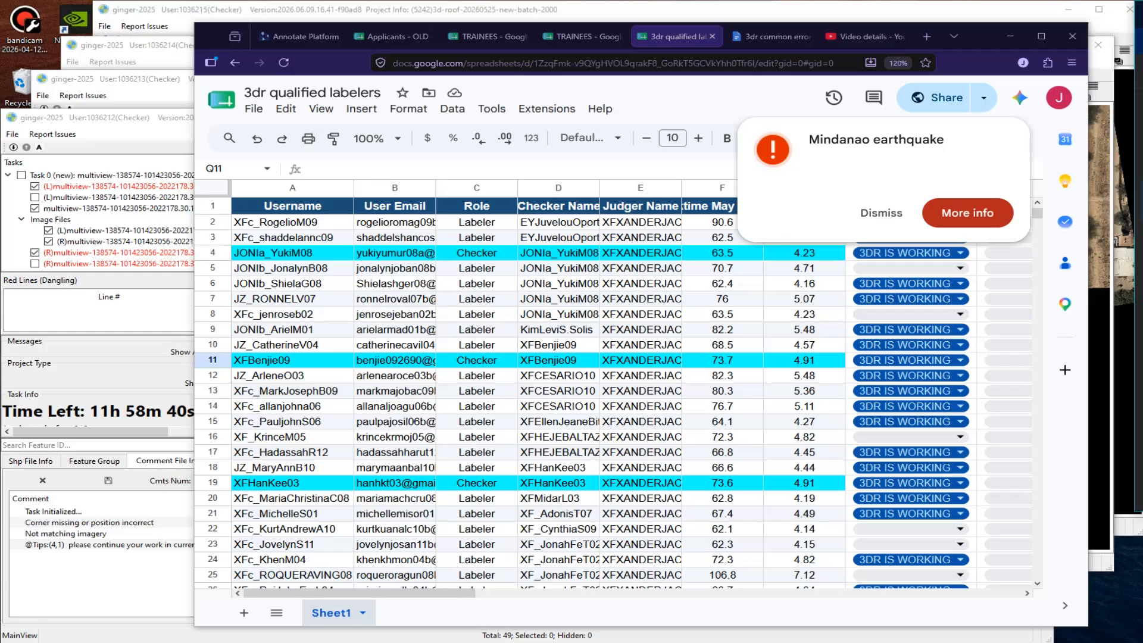
Switch back to ginger-2025 and examine the "Corner missing or position incorrect" comment's location with the wireframe hidden and shown.
{"action": "left_click", "coordinate": [1006, 38]}
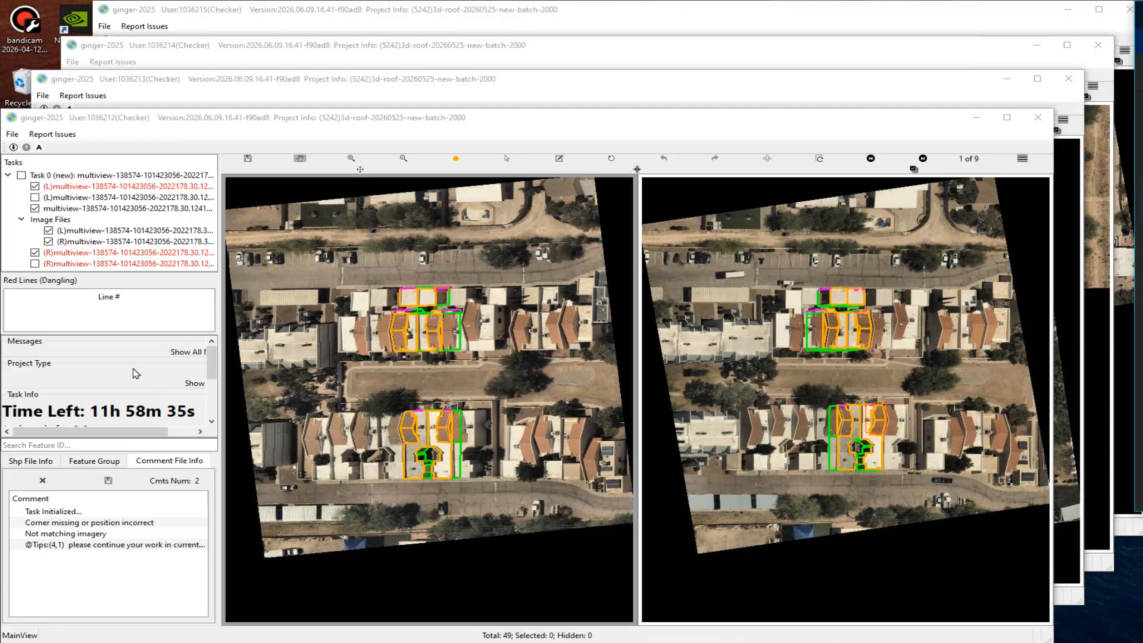
{"action": "scroll", "coordinate": [137, 374], "scroll_direction": "down", "scroll_amount": 3}
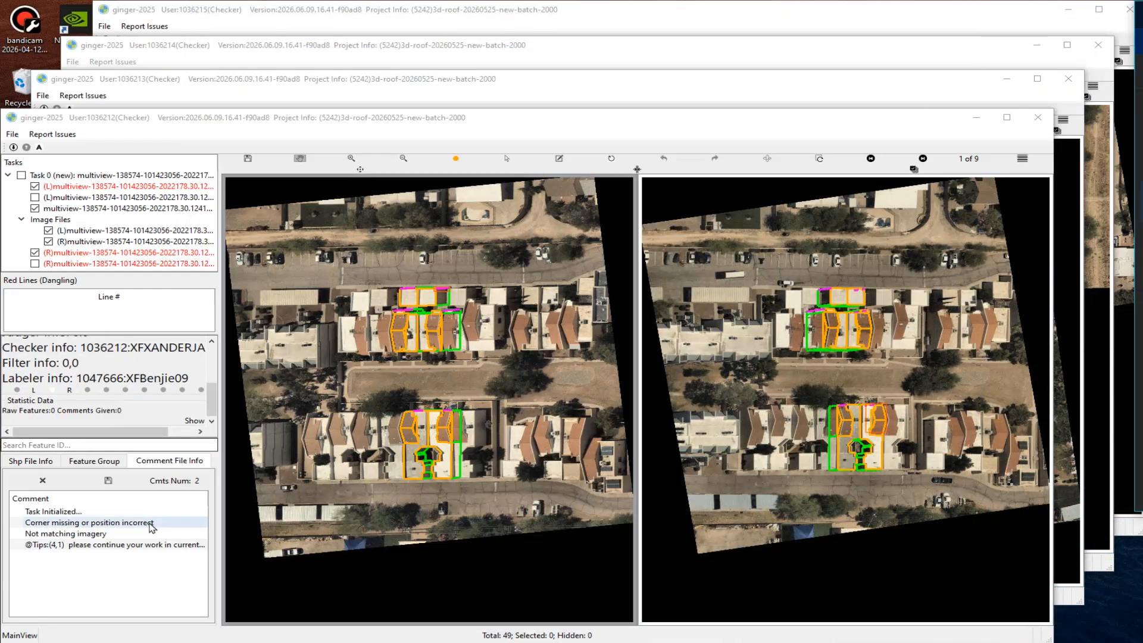
{"action": "double_click", "coordinate": [123, 524]}
{"action": "scroll", "coordinate": [437, 458], "scroll_direction": "down", "scroll_amount": 4}
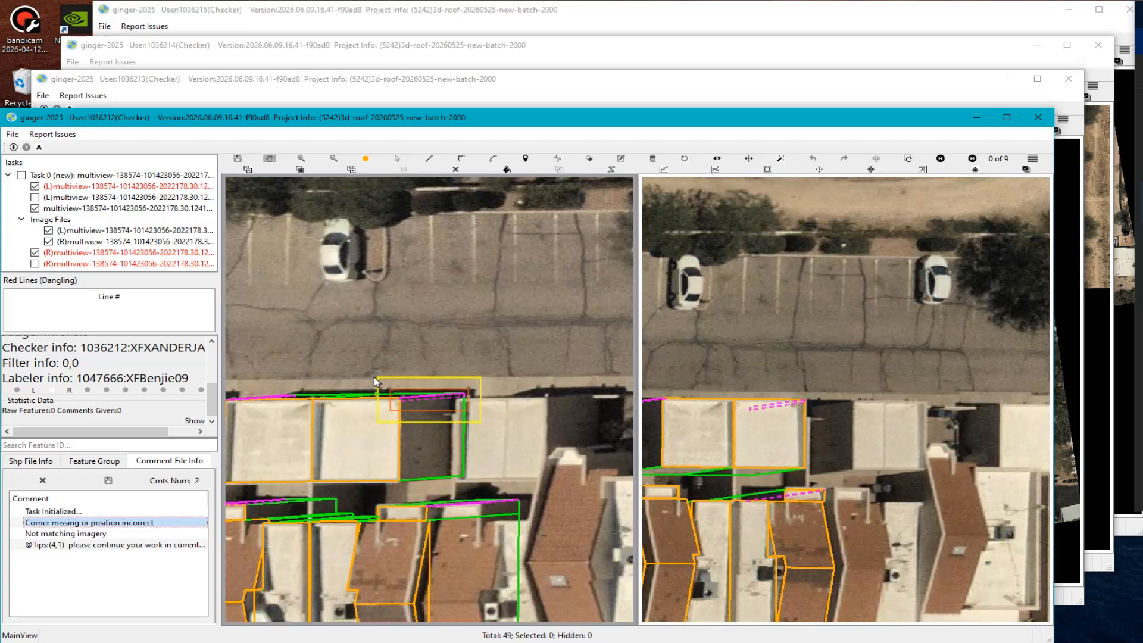
{"action": "scroll", "coordinate": [489, 430], "scroll_direction": "up", "scroll_amount": 5}
{"action": "scroll", "coordinate": [551, 455], "scroll_direction": "down", "scroll_amount": 3}
{"action": "key", "text": "r"}
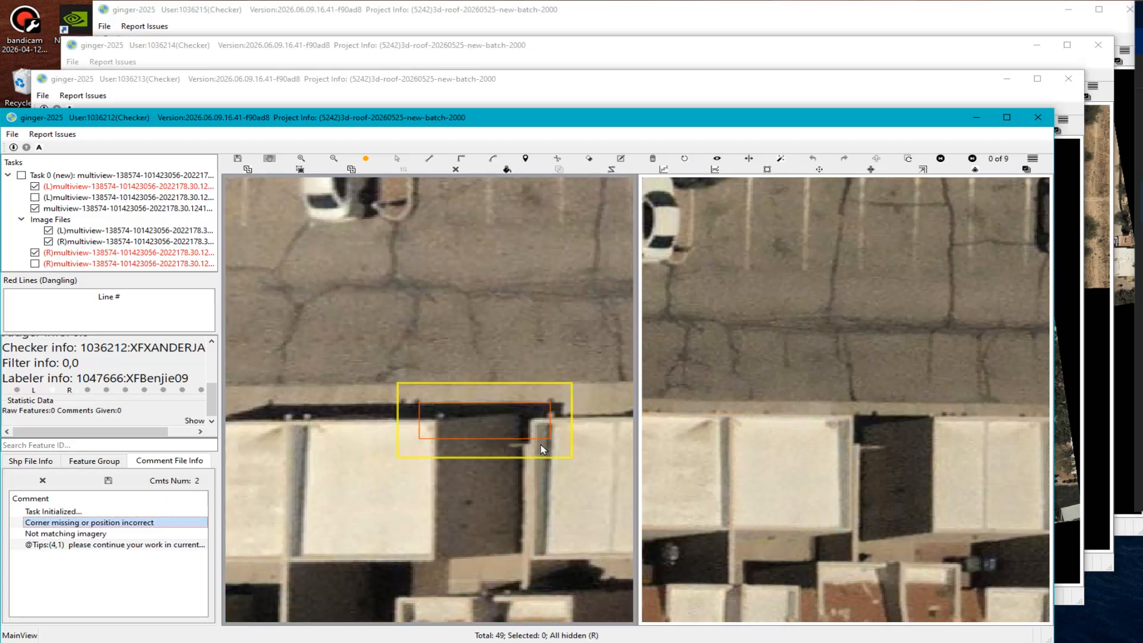
{"action": "key", "text": "r"}
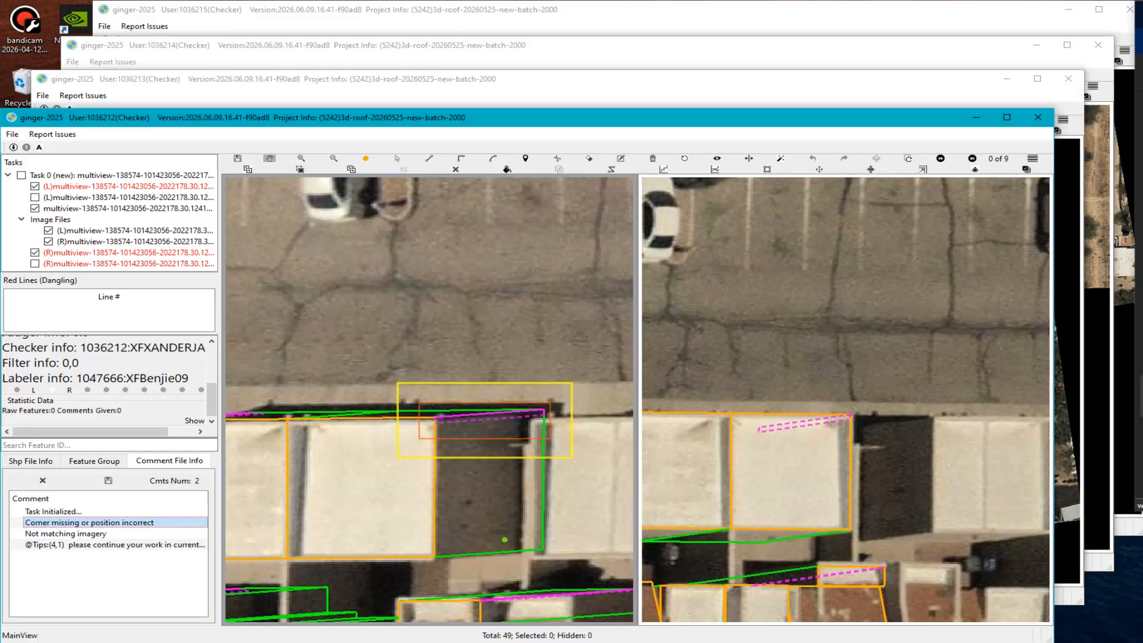
Delete the "Corner missing or position incorrect" and "Not matching imagery" comments from the task.
{"action": "left_click", "coordinate": [81, 523]}
{"action": "left_click", "coordinate": [42, 481]}
{"action": "left_click", "coordinate": [73, 522]}
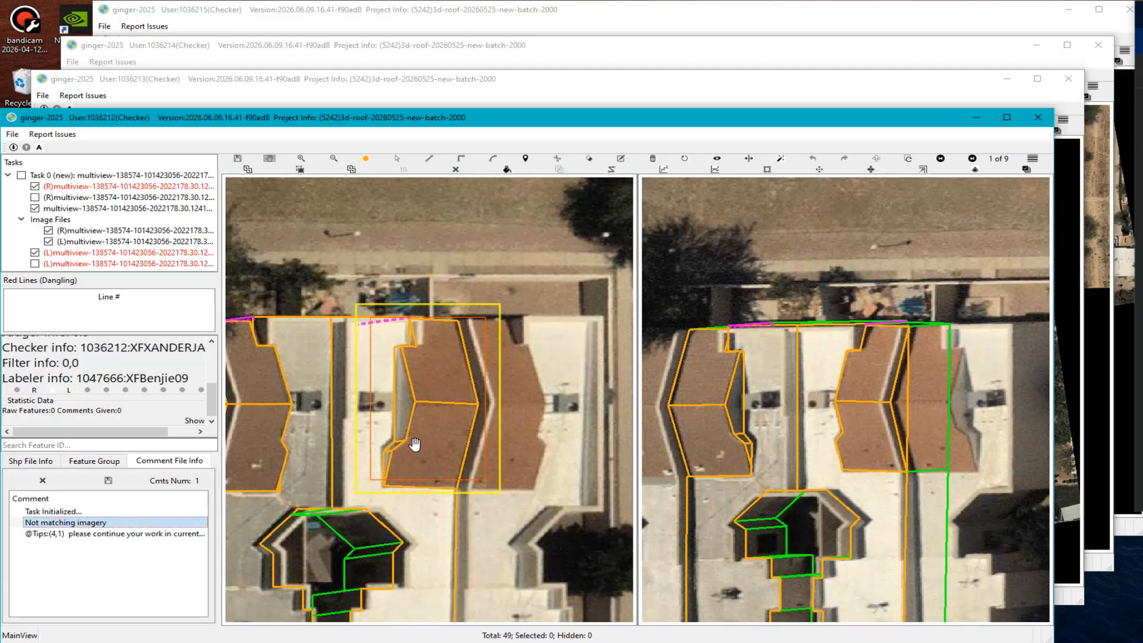
{"action": "left_click", "coordinate": [42, 480]}
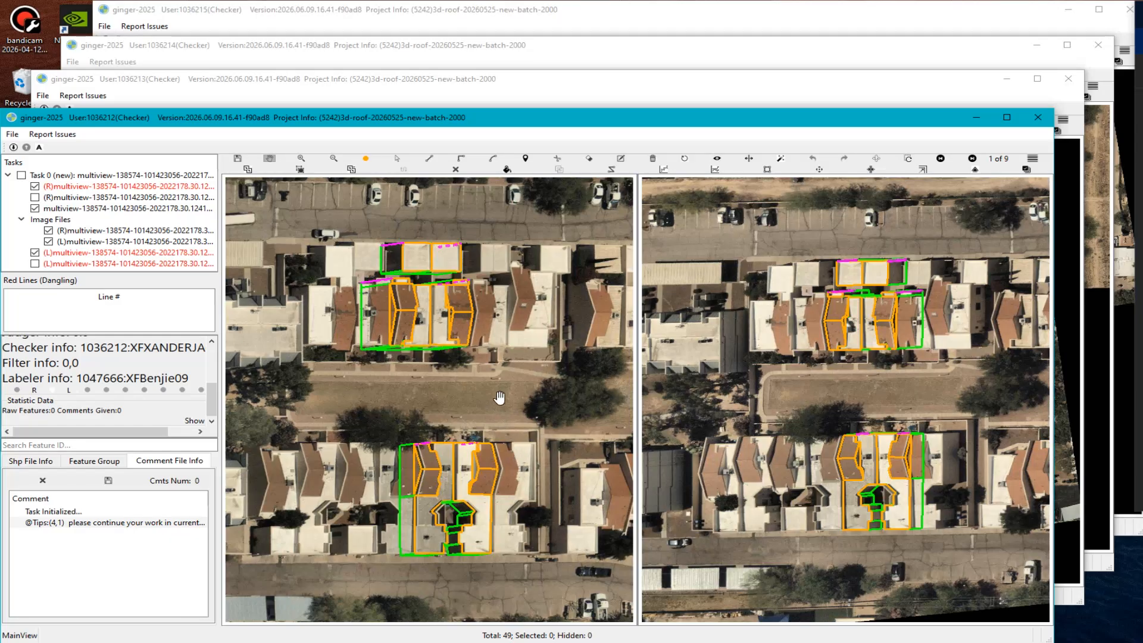
Examine the carport and red-roofed building wireframes in both aerial images, and briefly show the work-area boundary in the second image.
{"action": "scroll", "coordinate": [479, 381], "scroll_direction": "up", "scroll_amount": 1}
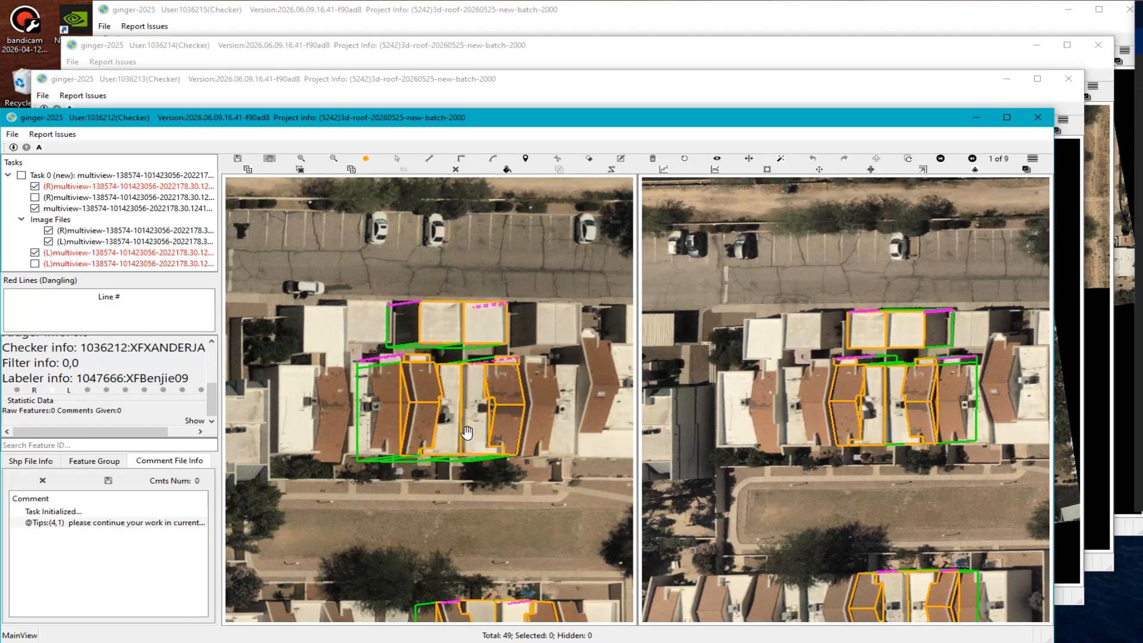
{"action": "scroll", "coordinate": [467, 432], "scroll_direction": "down", "scroll_amount": 3}
{"action": "left_click_drag", "start_coordinate": [465, 428], "coordinate": [427, 331]}
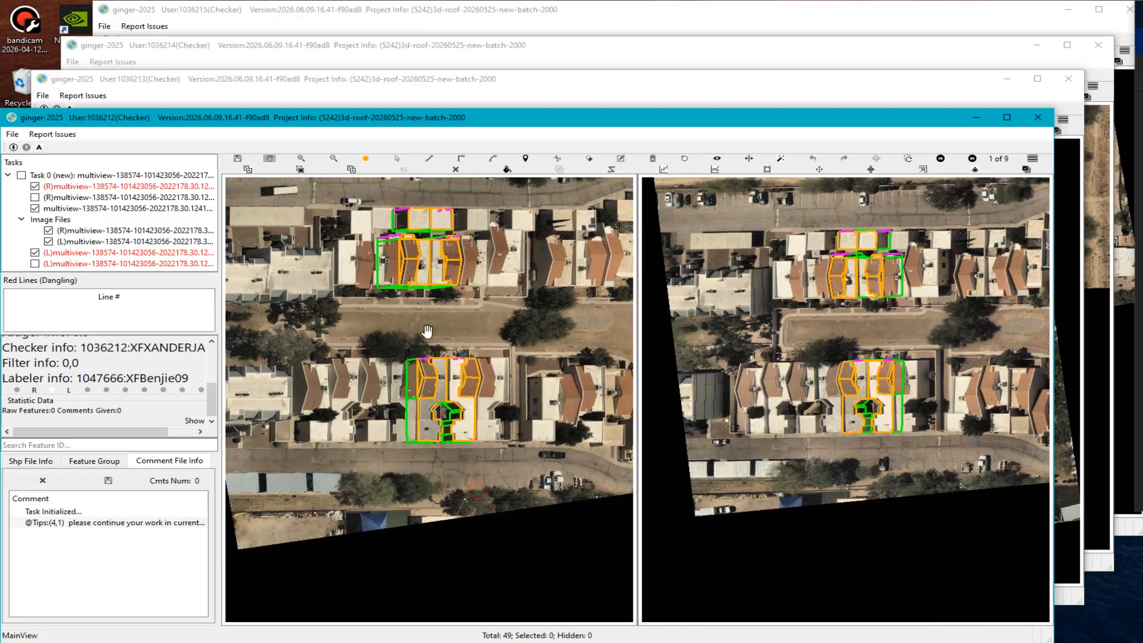
{"action": "scroll", "coordinate": [427, 331], "scroll_direction": "up", "scroll_amount": 5}
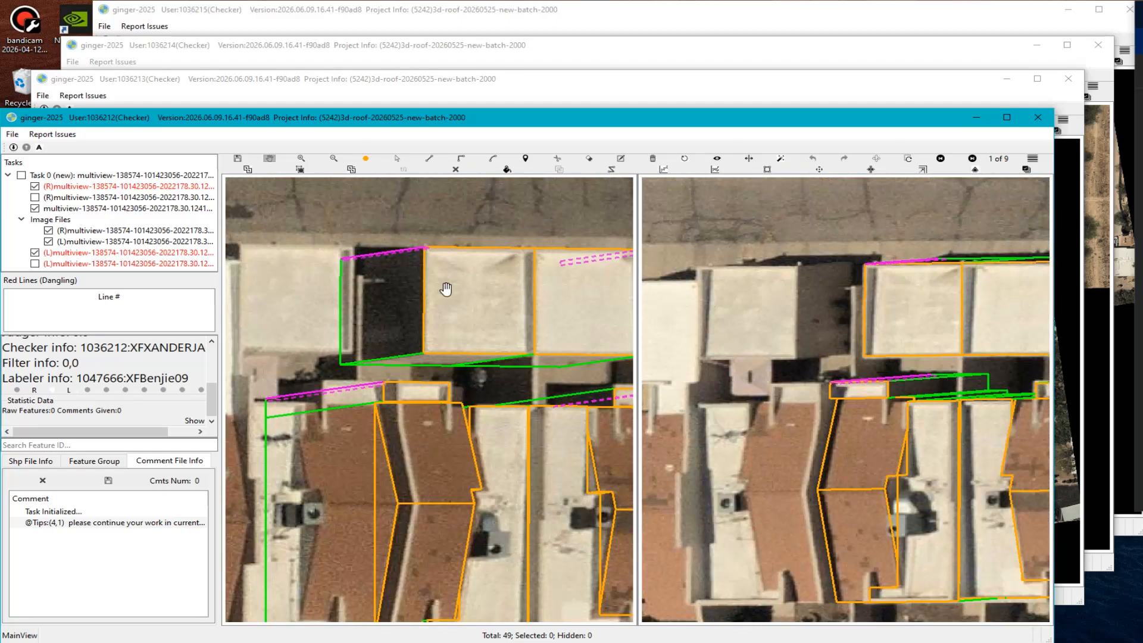
{"action": "scroll", "coordinate": [446, 289], "scroll_direction": "down", "scroll_amount": 3}
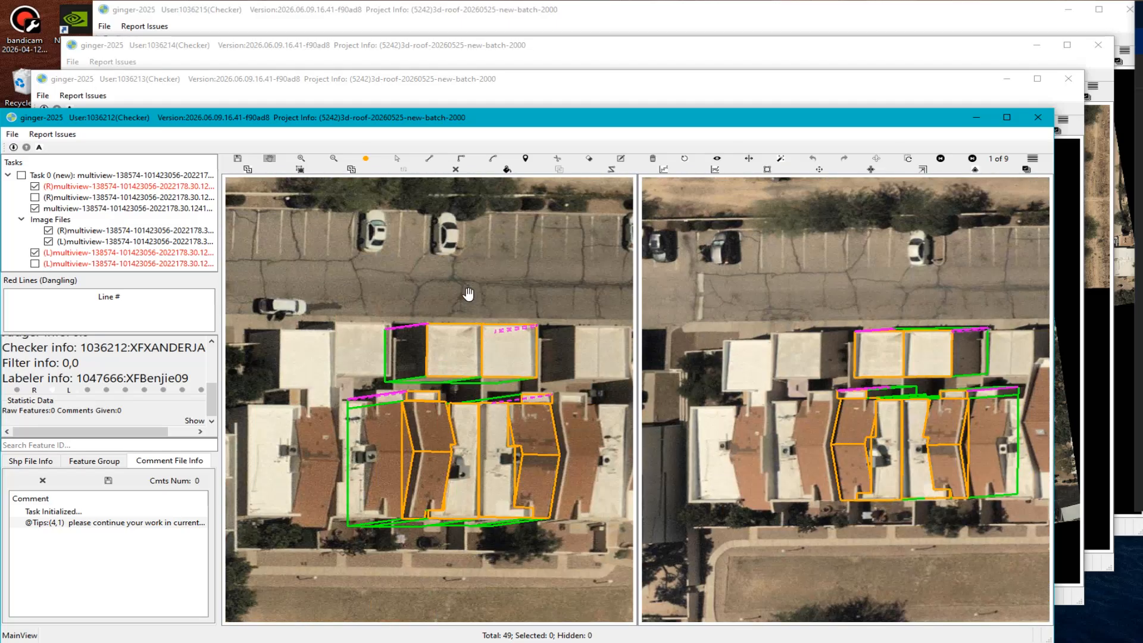
{"action": "scroll", "coordinate": [405, 384], "scroll_direction": "up", "scroll_amount": 2}
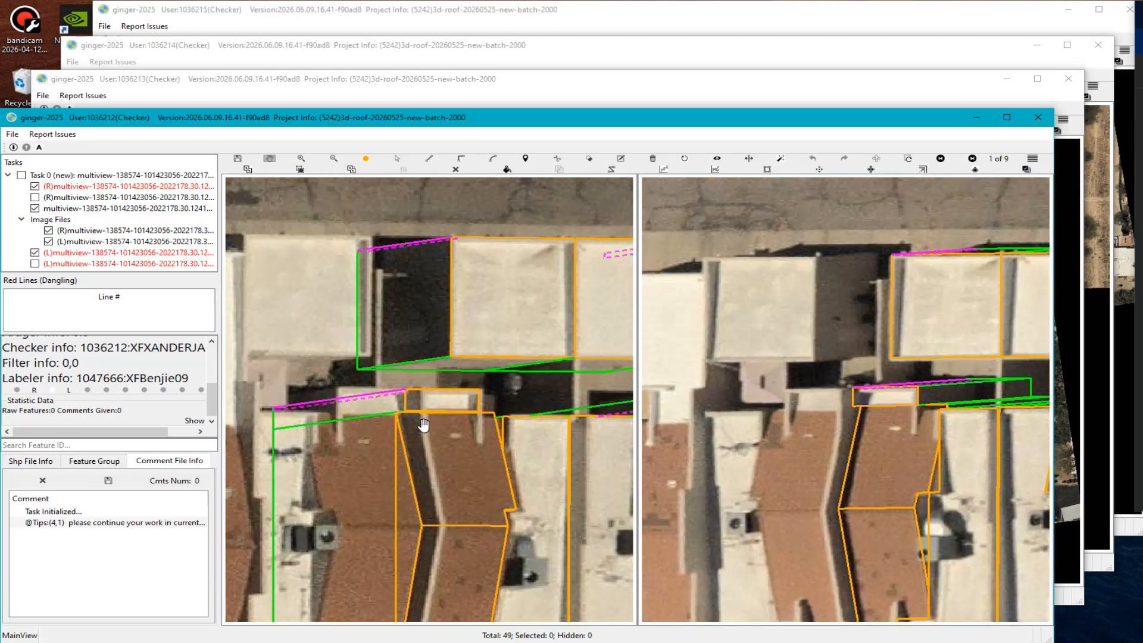
{"action": "scroll", "coordinate": [424, 425], "scroll_direction": "down", "scroll_amount": 4}
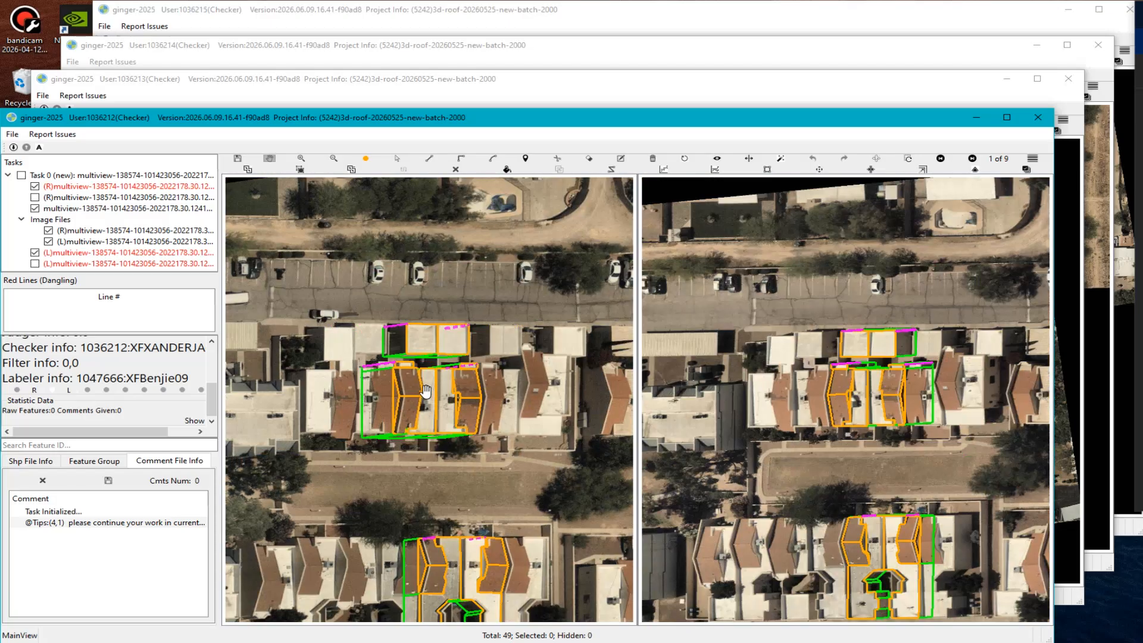
{"action": "left_click", "coordinate": [35, 198]}
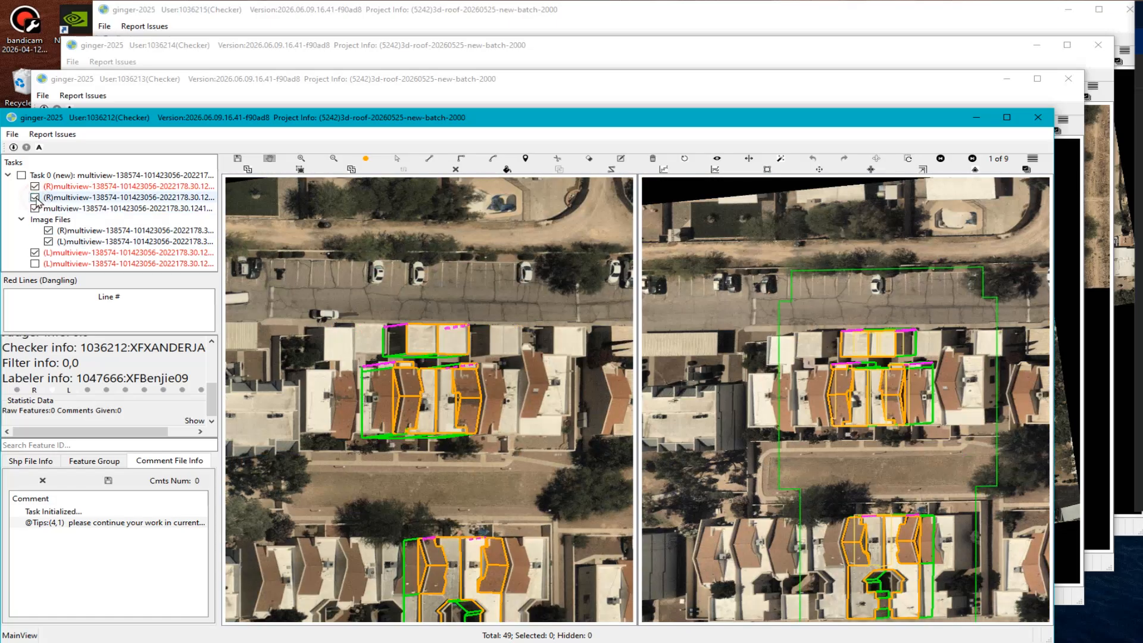
{"action": "left_click", "coordinate": [35, 197]}
Examine the red-tiled roof edges and the southern building's roof and courtyard outlines in both aerial images.
{"action": "scroll", "coordinate": [414, 384], "scroll_direction": "up", "scroll_amount": 3}
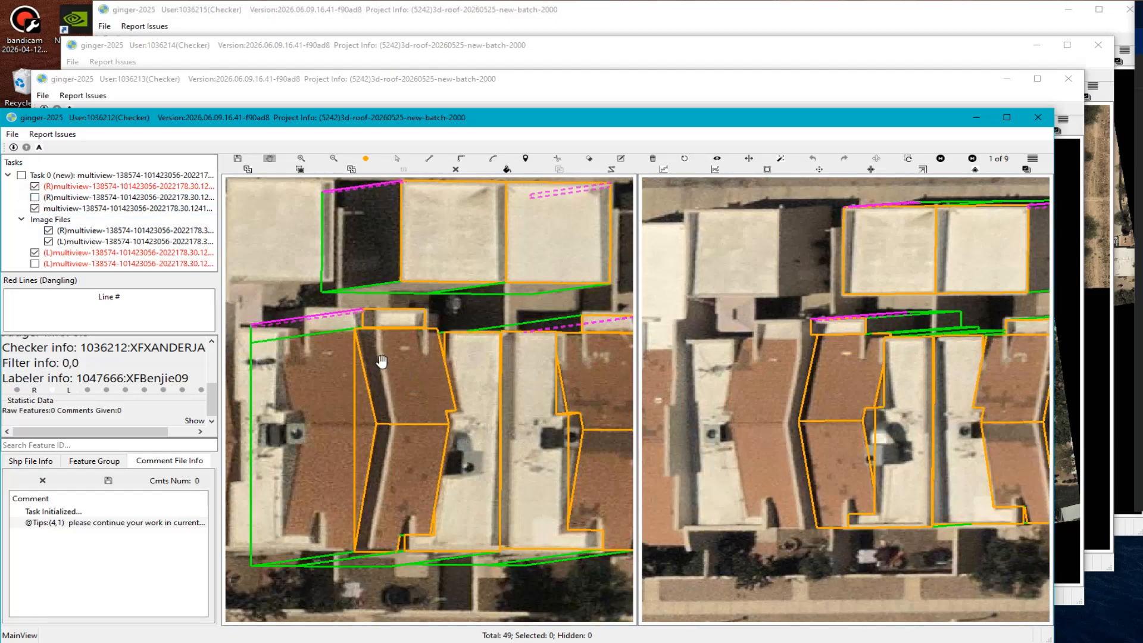
{"action": "scroll", "coordinate": [413, 384], "scroll_direction": "down", "scroll_amount": 3}
{"action": "scroll", "coordinate": [465, 420], "scroll_direction": "up", "scroll_amount": 2}
{"action": "left_click_drag", "start_coordinate": [512, 548], "coordinate": [474, 337]}
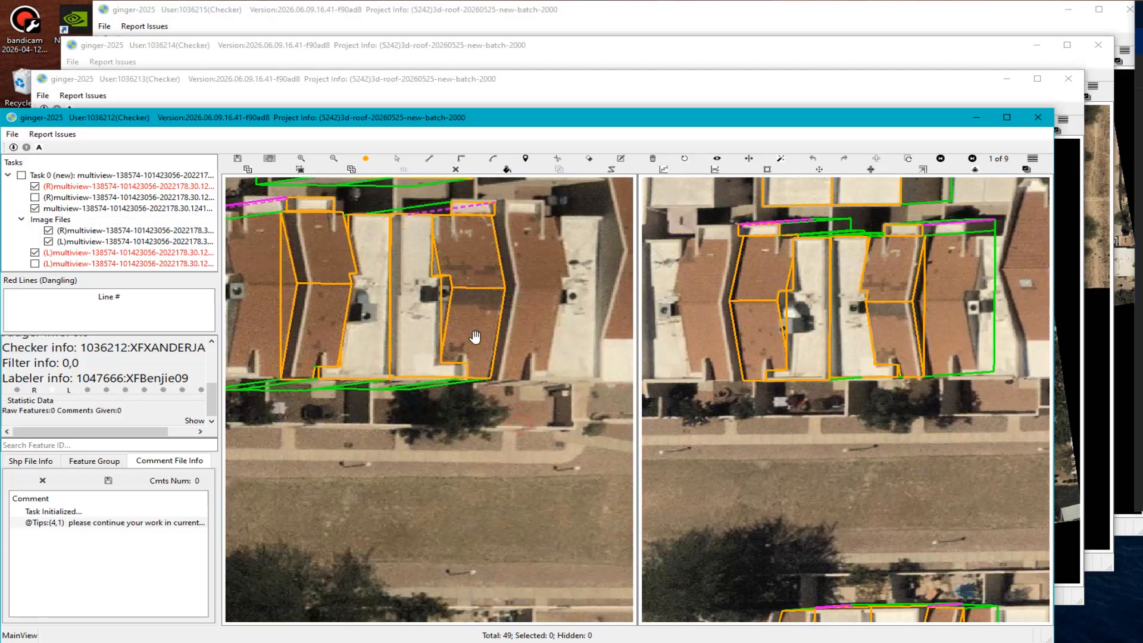
{"action": "left_click_drag", "start_coordinate": [426, 548], "coordinate": [541, 340]}
{"action": "left_click_drag", "start_coordinate": [530, 409], "coordinate": [426, 366]}
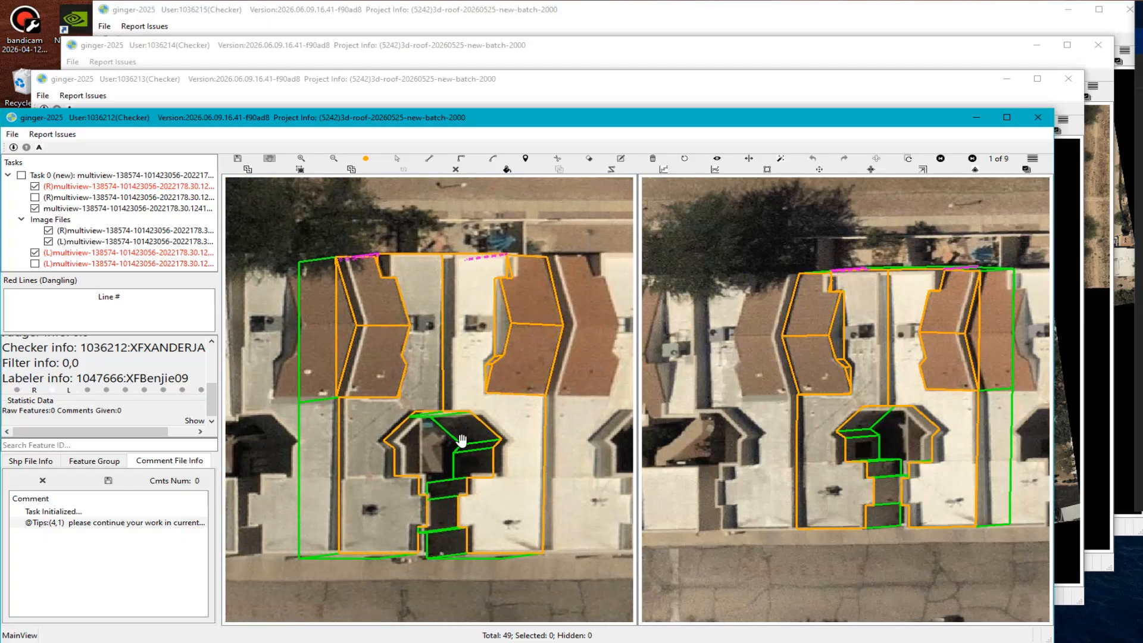
{"action": "scroll", "coordinate": [448, 399], "scroll_direction": "down", "scroll_amount": 3}
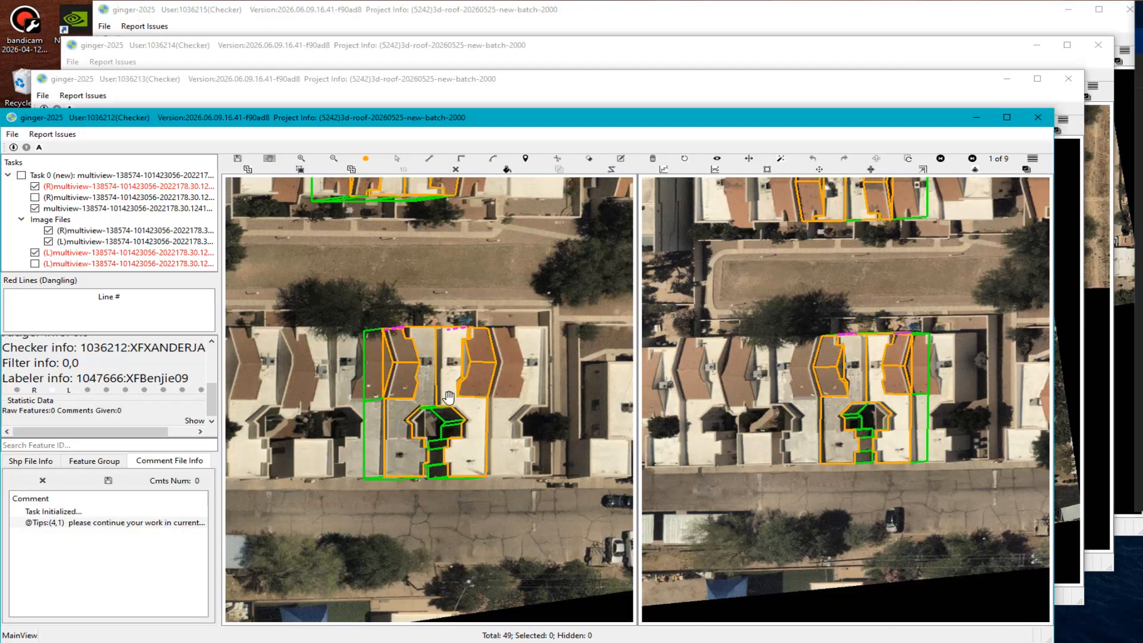
Recheck the carport and the building behind it in both images, and inspect their wireframes from a tilted 3D angle.
{"action": "left_click_drag", "start_coordinate": [456, 296], "coordinate": [470, 449]}
{"action": "left_click_drag", "start_coordinate": [376, 192], "coordinate": [378, 258]}
{"action": "scroll", "coordinate": [378, 259], "scroll_direction": "up", "scroll_amount": 2}
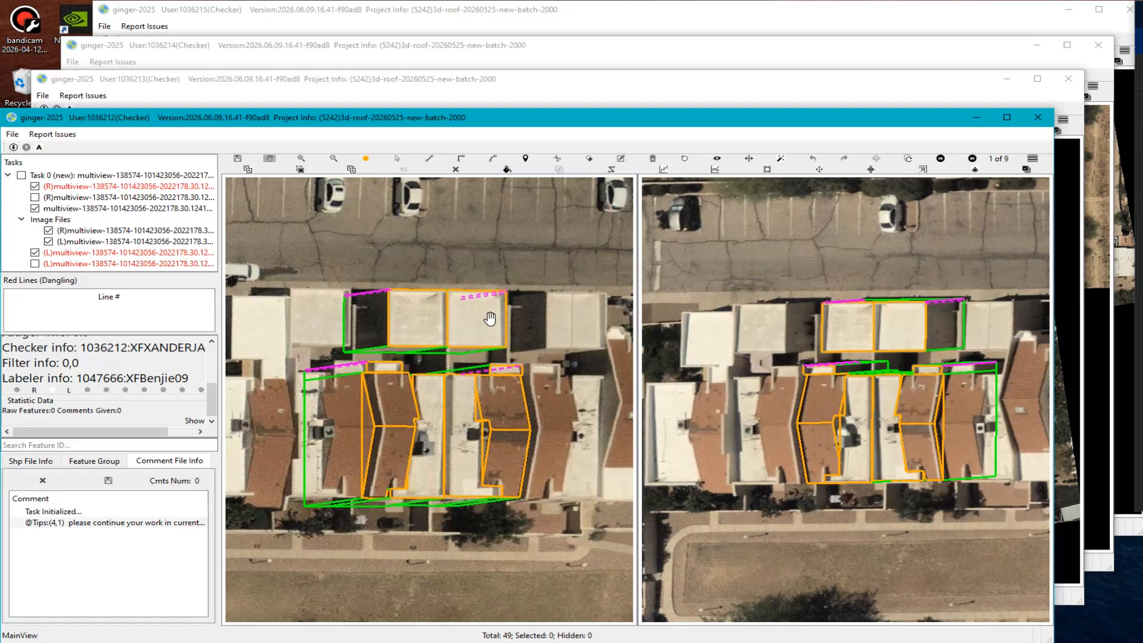
{"action": "scroll", "coordinate": [572, 409], "scroll_direction": "down", "scroll_amount": 2}
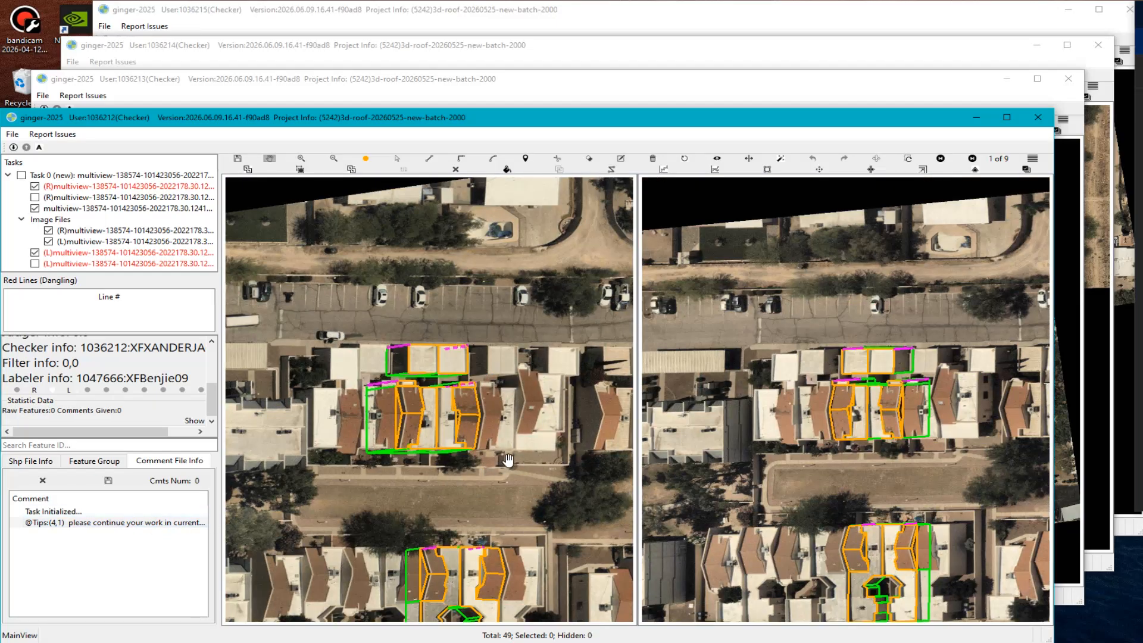
{"action": "scroll", "coordinate": [434, 348], "scroll_direction": "up", "scroll_amount": 2}
{"action": "middle_click_drag", "start_coordinate": [391, 366], "coordinate": [346, 366]}
{"action": "scroll", "coordinate": [347, 364], "scroll_direction": "down", "scroll_amount": 2}
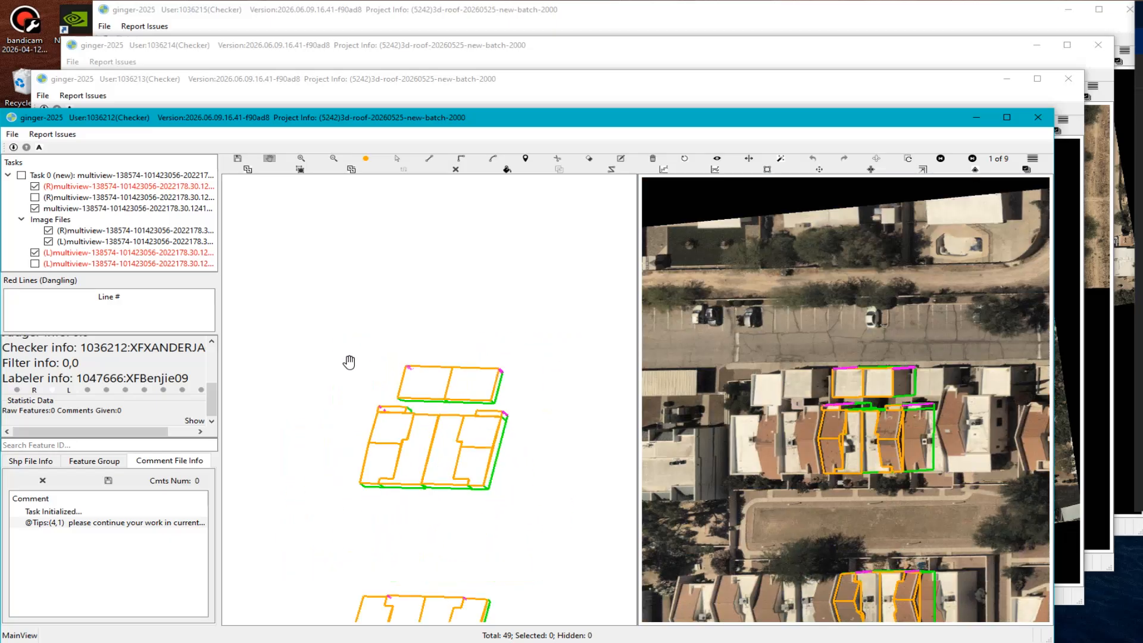
Restore the overhead image view and compare the northern roofs with the wireframe hidden and shown.
{"action": "key", "text": "r"}
{"action": "scroll", "coordinate": [475, 417], "scroll_direction": "up", "scroll_amount": 2}
{"action": "key", "text": "h"}
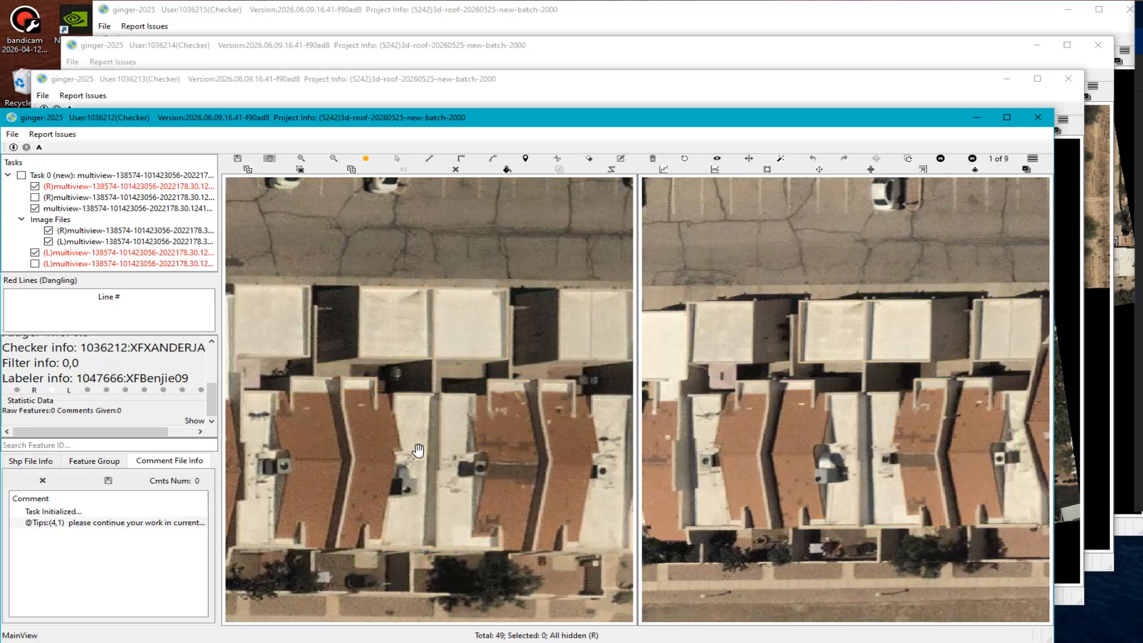
{"action": "key", "text": "h"}
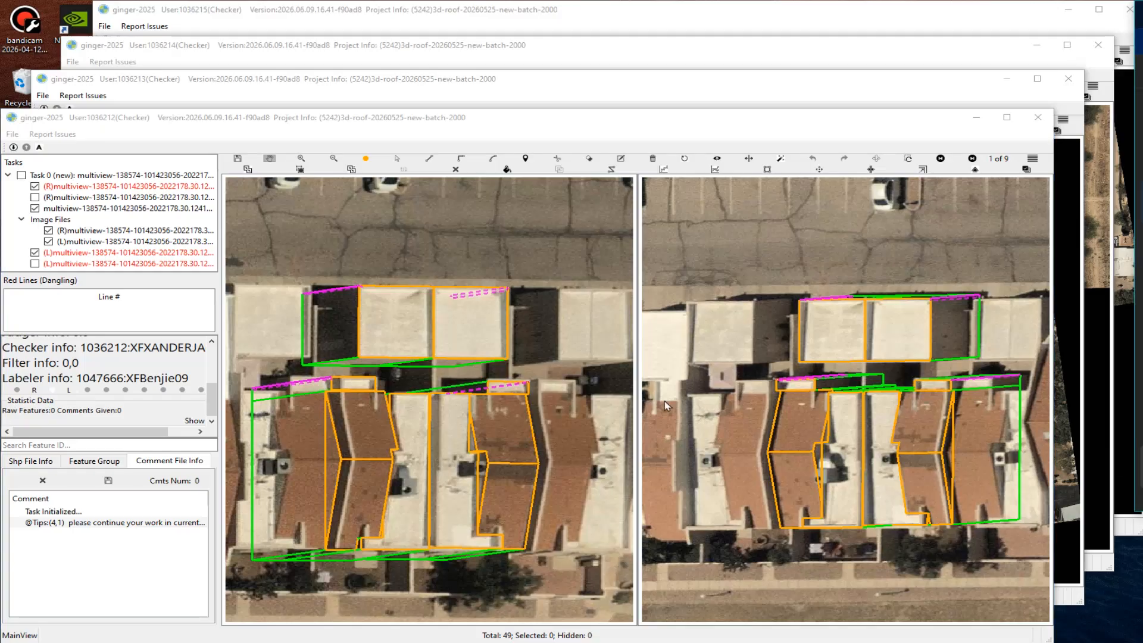
{"action": "left_click", "coordinate": [566, 325]}
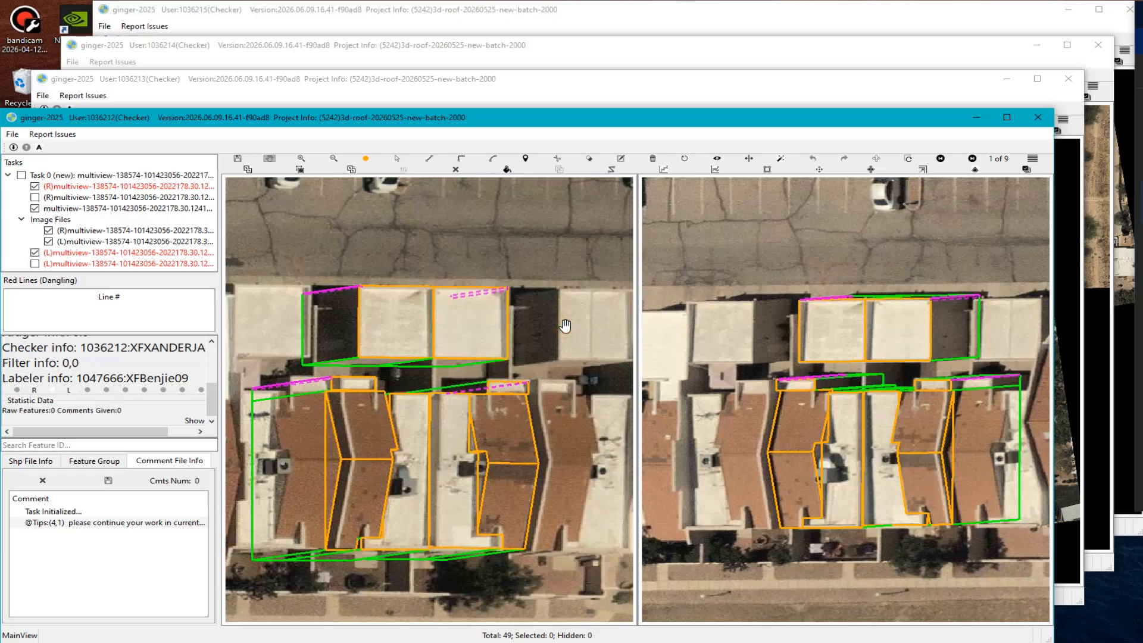
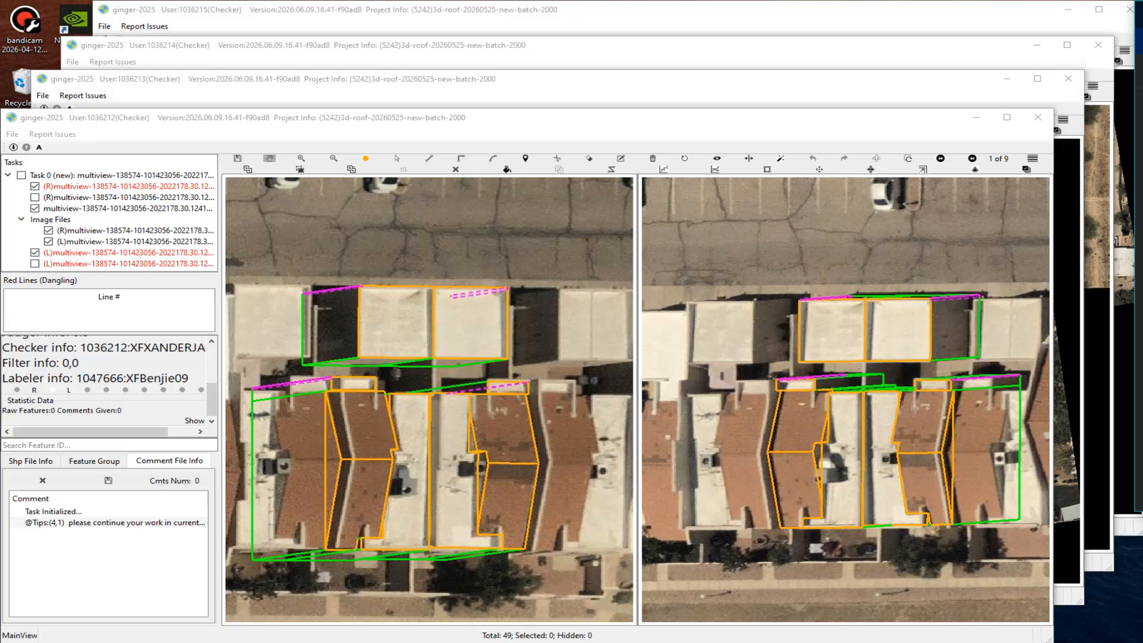
Examine the carport's roof outlines and dashed magenta corner lines in both aerial images.
{"action": "scroll", "coordinate": [485, 280], "scroll_direction": "up", "scroll_amount": 1}
{"action": "scroll", "coordinate": [459, 357], "scroll_direction": "up", "scroll_amount": 1}
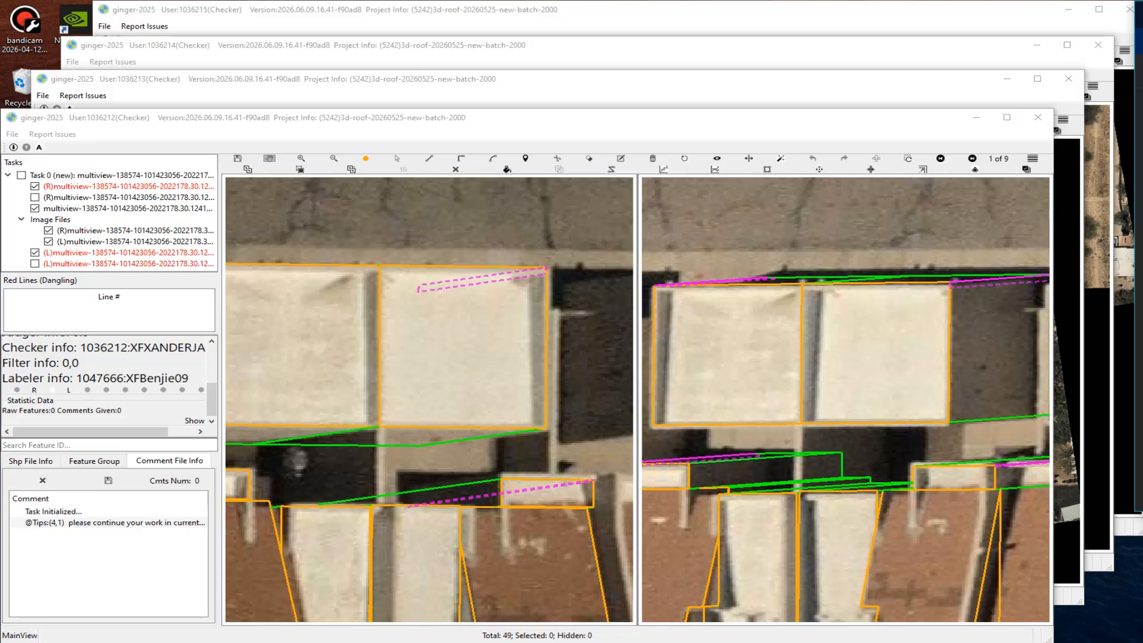
{"action": "left_click", "coordinate": [373, 379]}
{"action": "scroll", "coordinate": [359, 400], "scroll_direction": "down", "scroll_amount": 2}
{"action": "scroll", "coordinate": [347, 368], "scroll_direction": "up", "scroll_amount": 1}
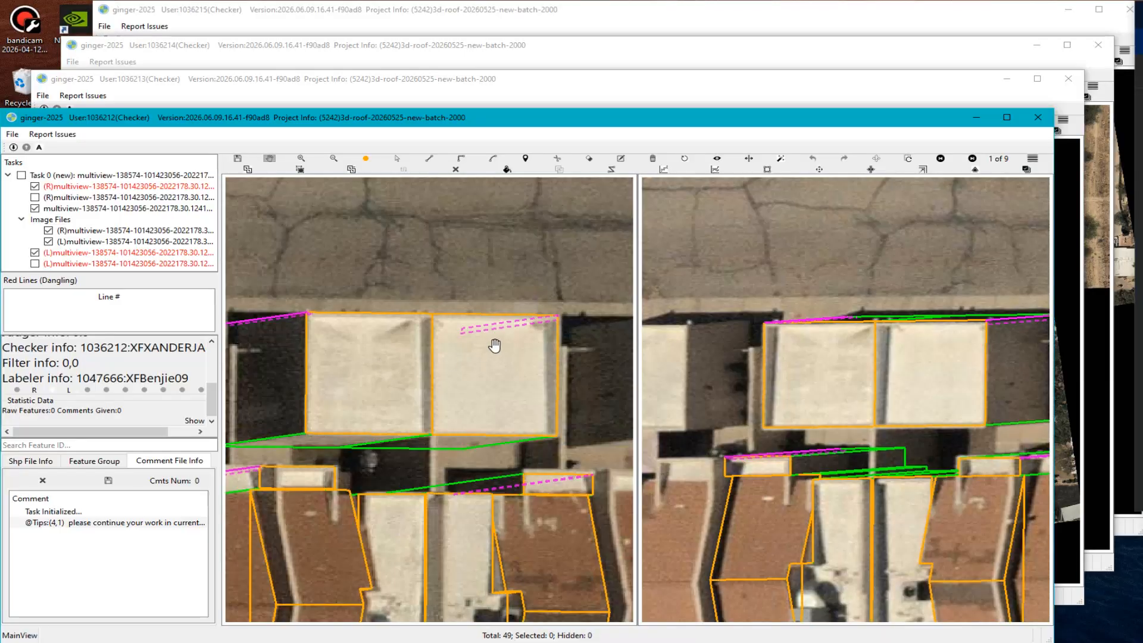
{"action": "scroll", "coordinate": [494, 344], "scroll_direction": "down", "scroll_amount": 2}
{"action": "scroll", "coordinate": [456, 363], "scroll_direction": "up", "scroll_amount": 1}
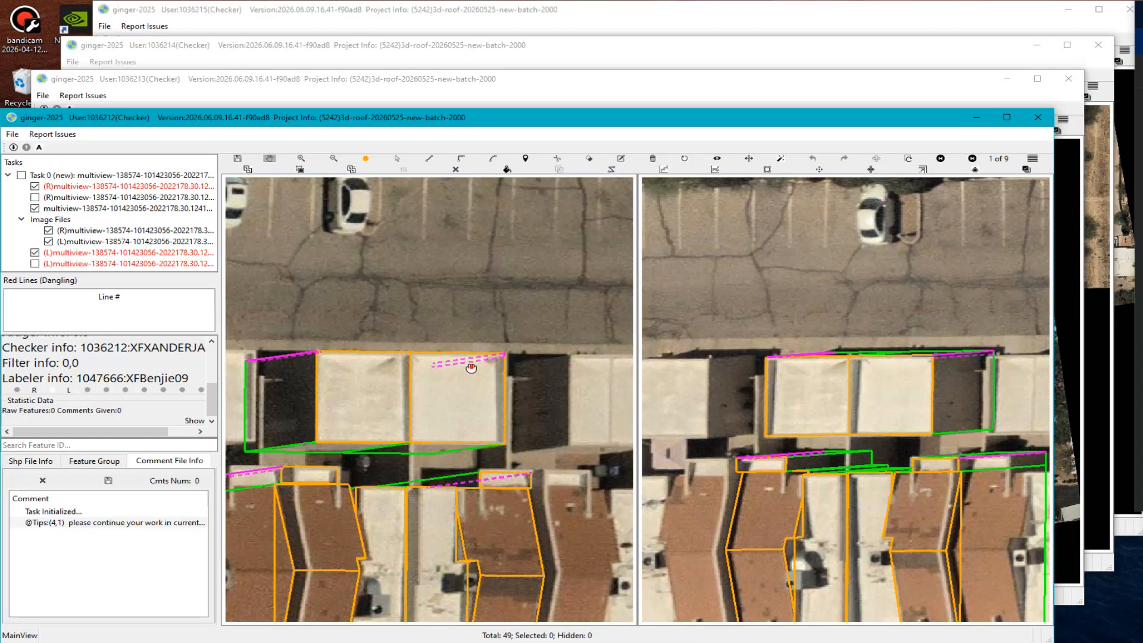
Inspect the corner line at the carport's northeast roof corner in 3D and delete it.
{"action": "key", "text": "space"}
{"action": "left_click_drag", "start_coordinate": [464, 366], "coordinate": [424, 382]}
{"action": "scroll", "coordinate": [975, 390], "scroll_direction": "up", "scroll_amount": 2}
{"action": "scroll", "coordinate": [930, 347], "scroll_direction": "up", "scroll_amount": 3}
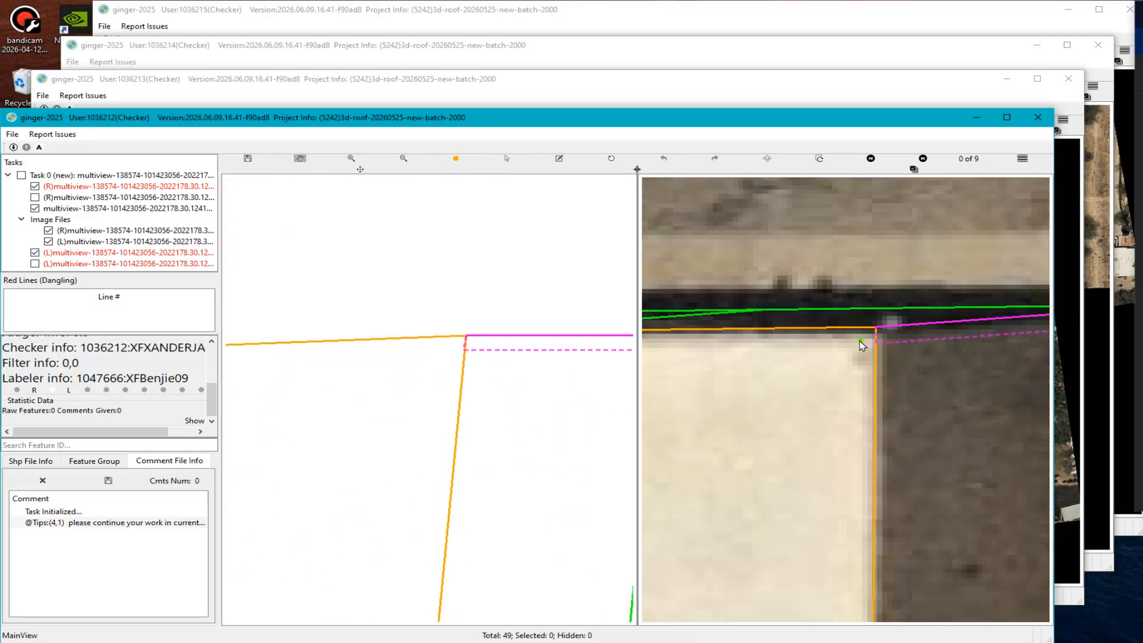
{"action": "scroll", "coordinate": [479, 405], "scroll_direction": "down", "scroll_amount": 2}
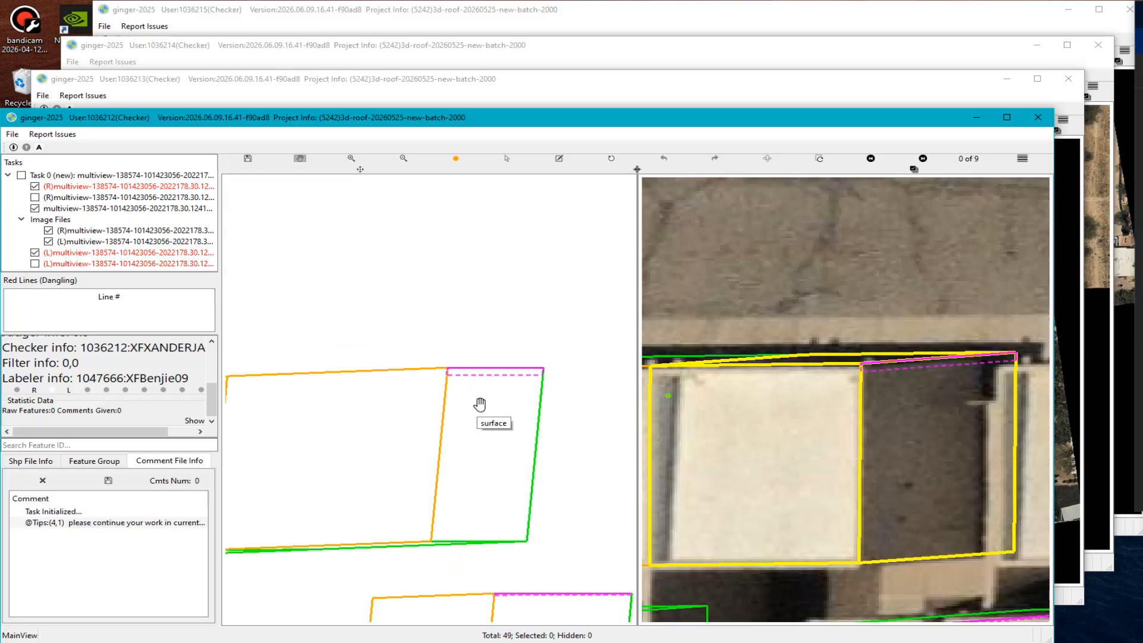
{"action": "scroll", "coordinate": [500, 359], "scroll_direction": "up", "scroll_amount": 3}
{"action": "left_click", "coordinate": [498, 386]}
{"action": "key", "text": "Delete"}
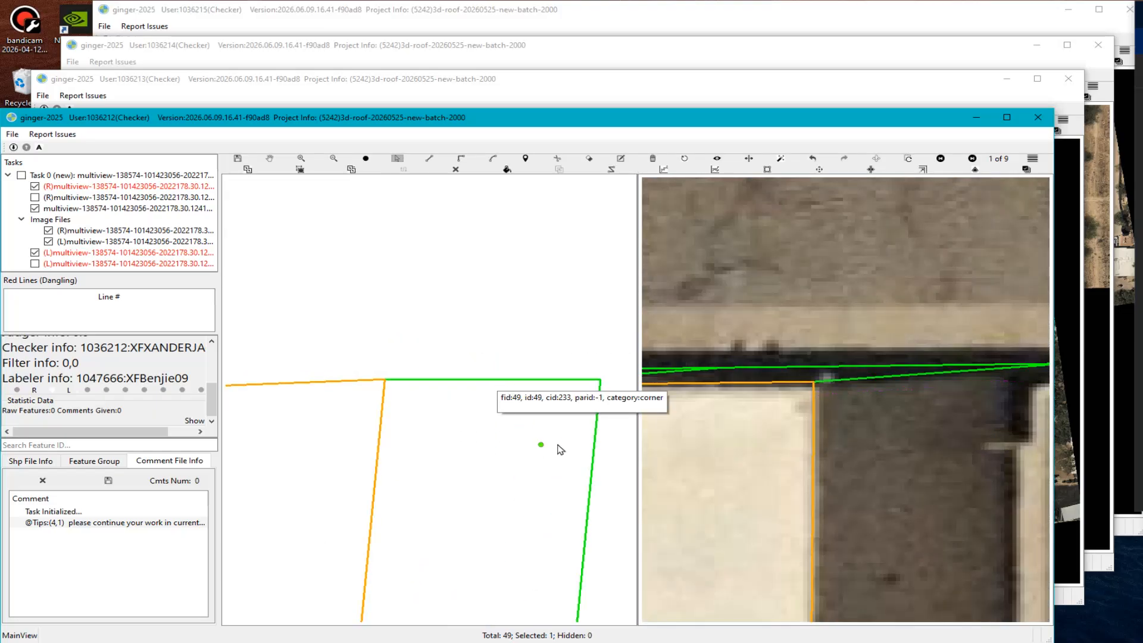
Draw a new corner line from the carport's northeast roof corner to the matching ground corner.
{"action": "scroll", "coordinate": [538, 442], "scroll_direction": "up", "scroll_amount": 1}
{"action": "key", "text": "c"}
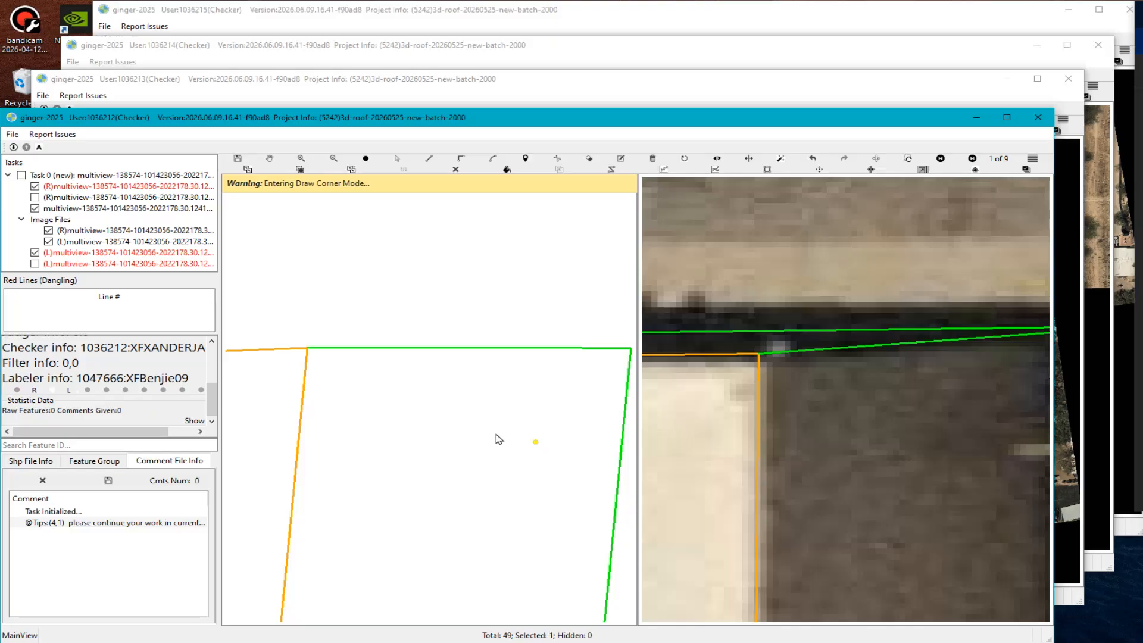
{"action": "left_click", "coordinate": [308, 349]}
{"action": "scroll", "coordinate": [373, 350], "scroll_direction": "down", "scroll_amount": 1}
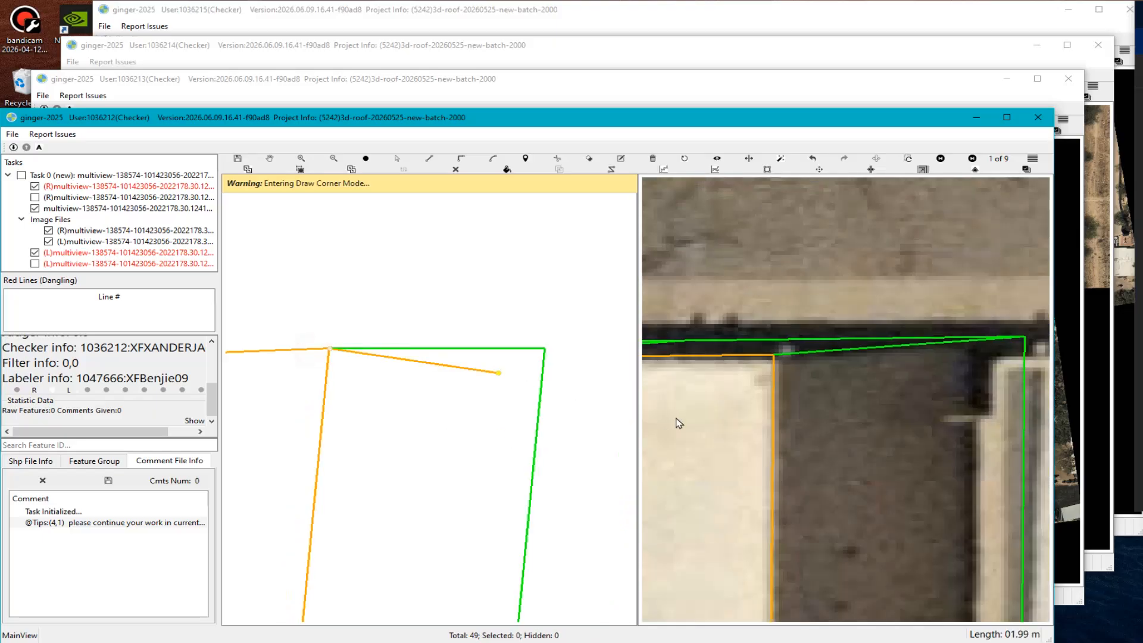
{"action": "left_click", "coordinate": [546, 350]}
{"action": "scroll", "coordinate": [398, 343], "scroll_direction": "up", "scroll_amount": 2}
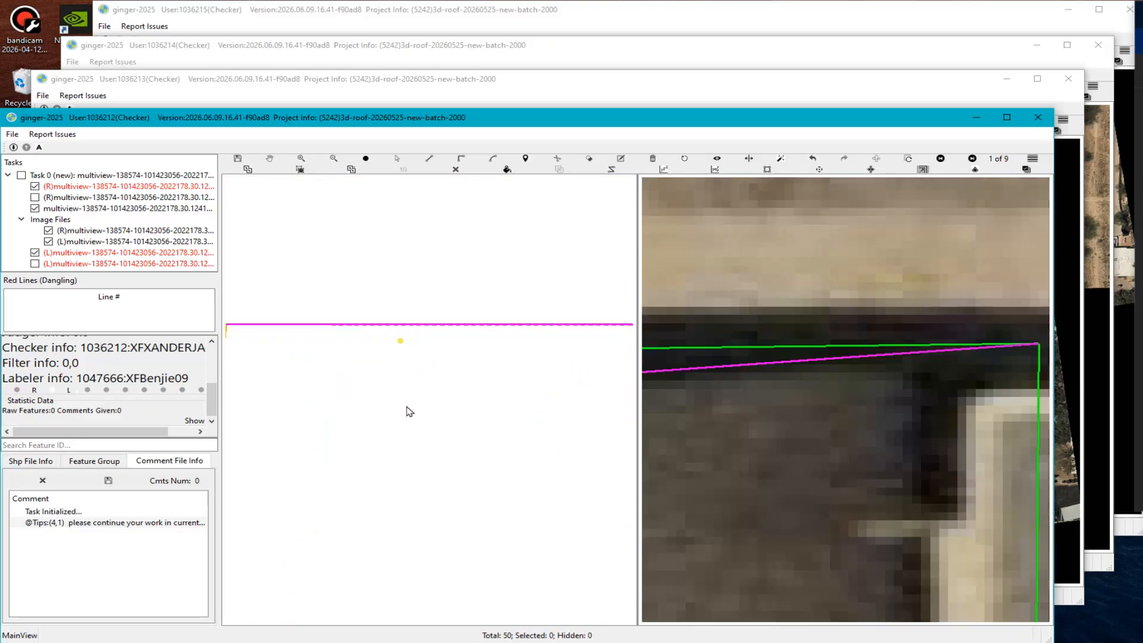
{"action": "scroll", "coordinate": [409, 409], "scroll_direction": "down", "scroll_amount": 2}
{"action": "middle_click_drag", "start_coordinate": [413, 396], "coordinate": [420, 380]}
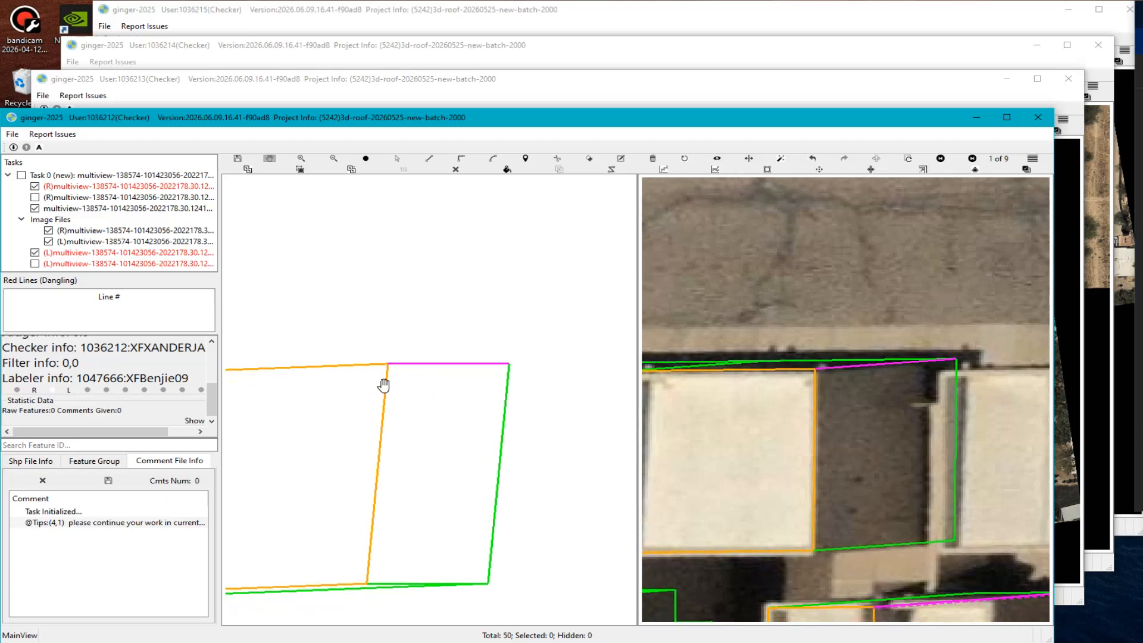
Select the redrawn corner line at the carport's northeast corner and delete it.
{"action": "left_click_drag", "start_coordinate": [383, 383], "coordinate": [332, 373]}
{"action": "scroll", "coordinate": [429, 388], "scroll_direction": "up", "scroll_amount": 2}
{"action": "key", "text": "s"}
{"action": "left_click", "coordinate": [437, 391]}
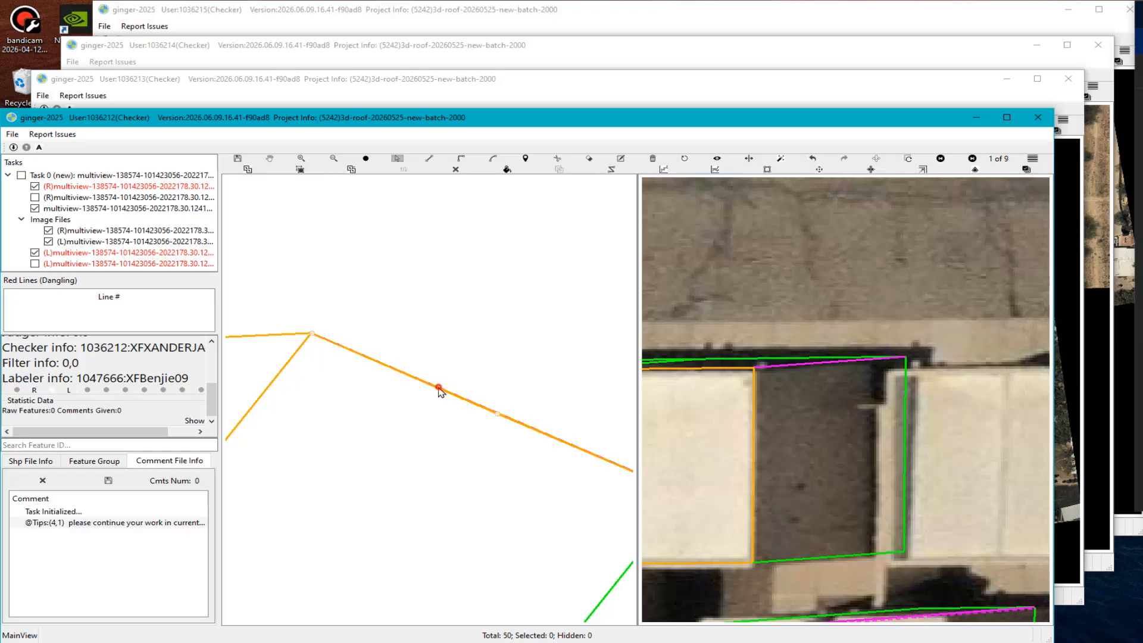
{"action": "key", "text": "2"}
{"action": "scroll", "coordinate": [505, 446], "scroll_direction": "down", "scroll_amount": 1}
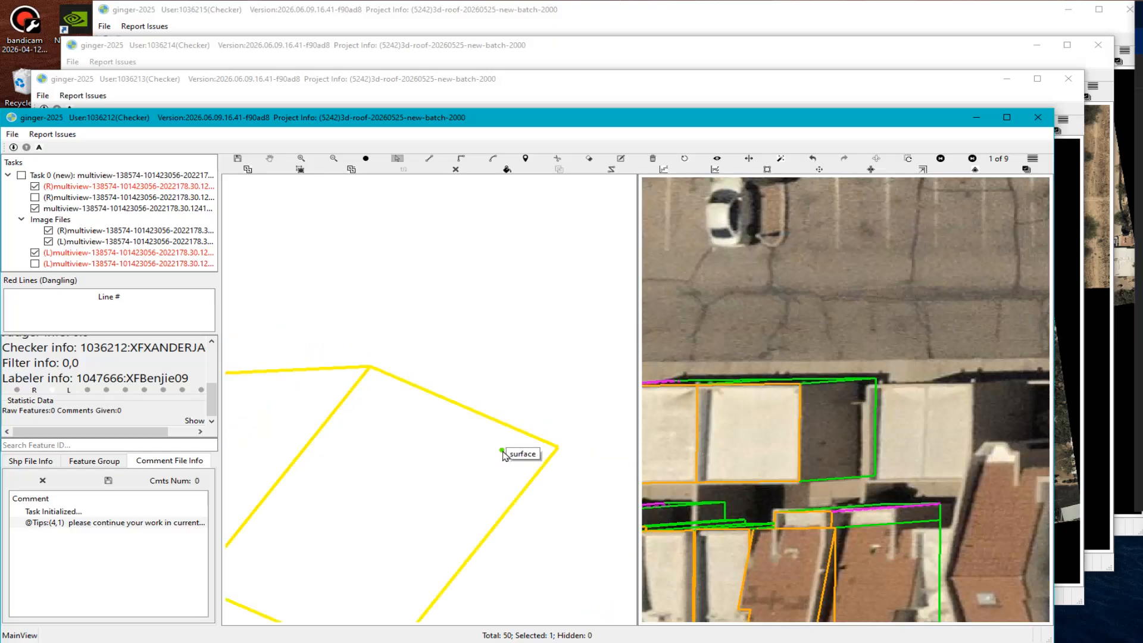
Undo the corner line edits at the carport's northeast corner back to the original line with its dashed copy.
{"action": "key", "text": "ctrl+z"}
{"action": "scroll", "coordinate": [407, 385], "scroll_direction": "up", "scroll_amount": 3}
{"action": "scroll", "coordinate": [507, 535], "scroll_direction": "down", "scroll_amount": 3}
{"action": "key", "text": "ctrl+z"}
{"action": "scroll", "coordinate": [470, 511], "scroll_direction": "down", "scroll_amount": 2}
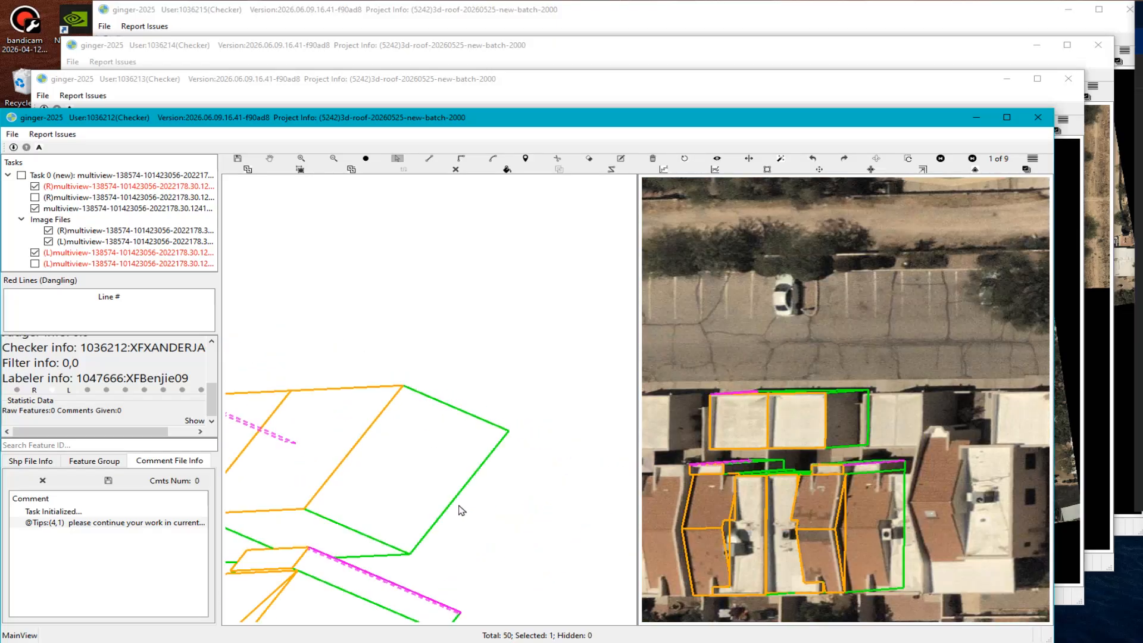
{"action": "scroll", "coordinate": [437, 449], "scroll_direction": "up", "scroll_amount": 1}
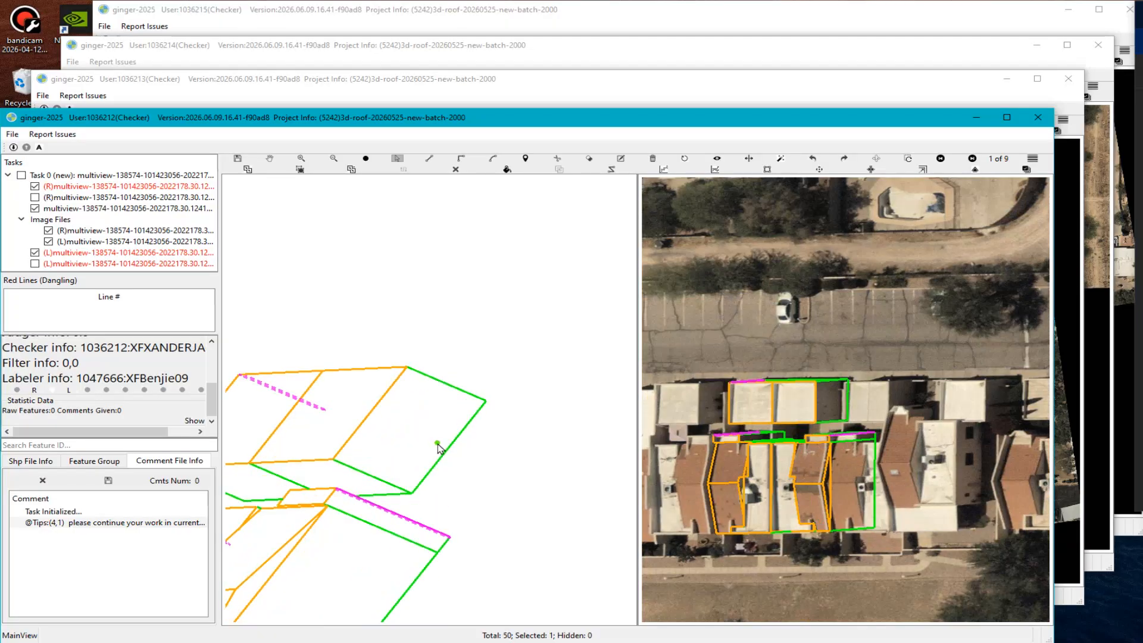
{"action": "left_click", "coordinate": [438, 444]}
{"action": "scroll", "coordinate": [413, 375], "scroll_direction": "up", "scroll_amount": 4}
{"action": "key", "text": "Escape"}
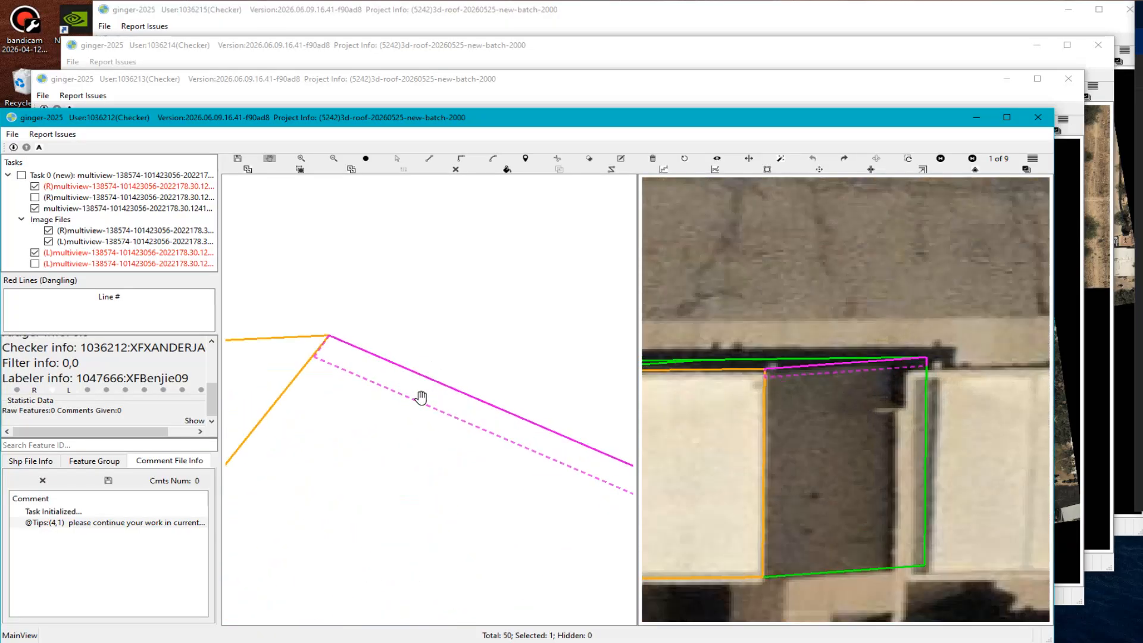
Inspect the carport and the adjacent building's wireframes from several 3D angles, checking their corner lines.
{"action": "scroll", "coordinate": [420, 429], "scroll_direction": "down", "scroll_amount": 4}
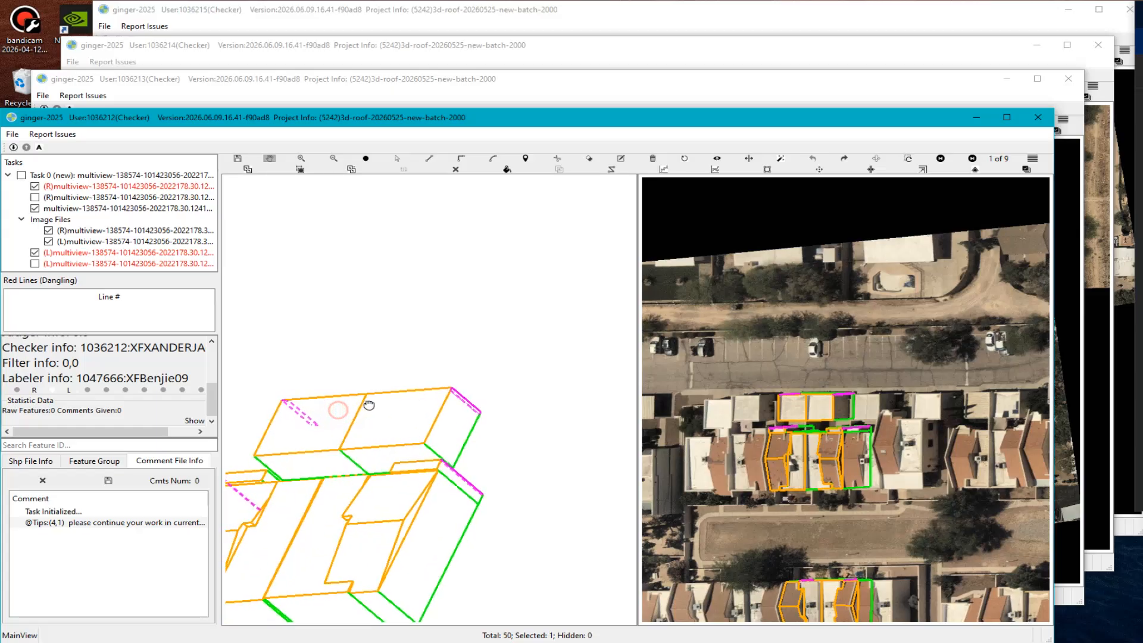
{"action": "scroll", "coordinate": [245, 399], "scroll_direction": "up", "scroll_amount": 4}
{"action": "middle_click_drag", "start_coordinate": [295, 438], "coordinate": [268, 420]}
{"action": "middle_click_drag", "start_coordinate": [510, 484], "coordinate": [434, 502]}
{"action": "scroll", "coordinate": [434, 502], "scroll_direction": "down", "scroll_amount": 3}
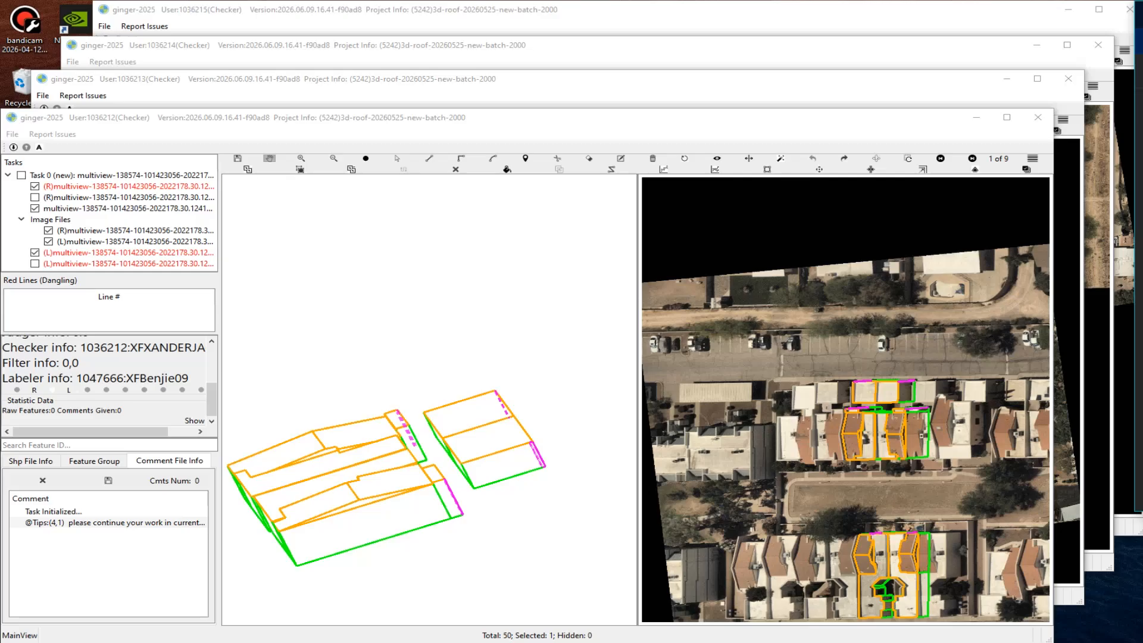
{"action": "scroll", "coordinate": [542, 445], "scroll_direction": "up", "scroll_amount": 9}
{"action": "left_click_drag", "start_coordinate": [533, 475], "coordinate": [517, 410]}
{"action": "scroll", "coordinate": [498, 455], "scroll_direction": "down", "scroll_amount": 1}
{"action": "scroll", "coordinate": [498, 456], "scroll_direction": "up", "scroll_amount": 1}
{"action": "left_click_drag", "start_coordinate": [492, 468], "coordinate": [516, 443]}
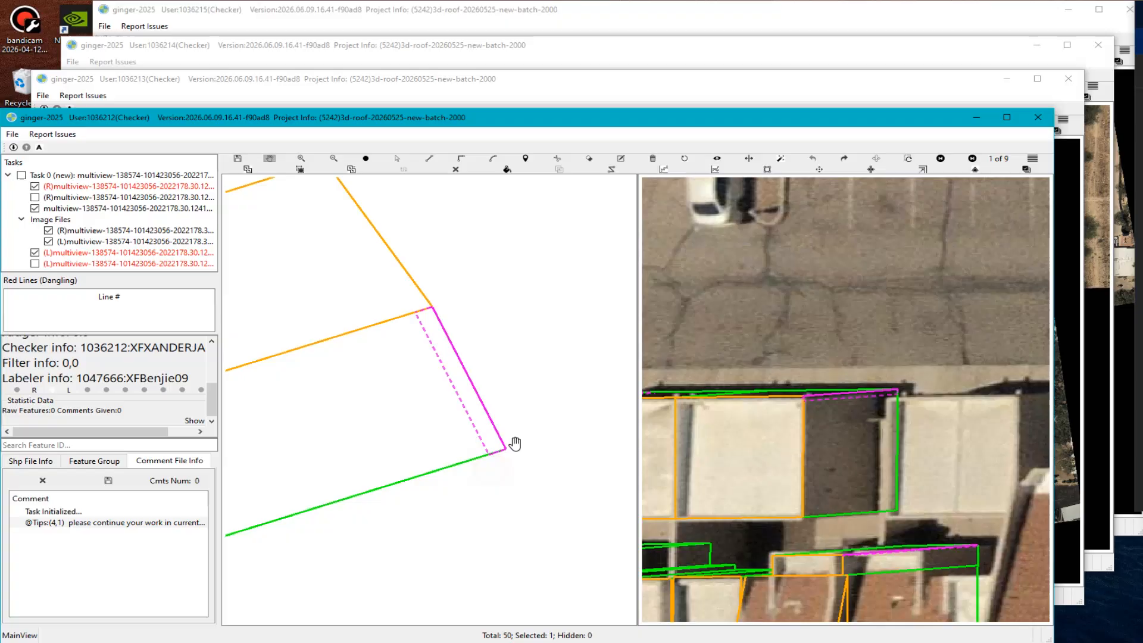
{"action": "key", "text": "Print"}
{"action": "left_click_drag", "start_coordinate": [234, 191], "coordinate": [788, 583]}
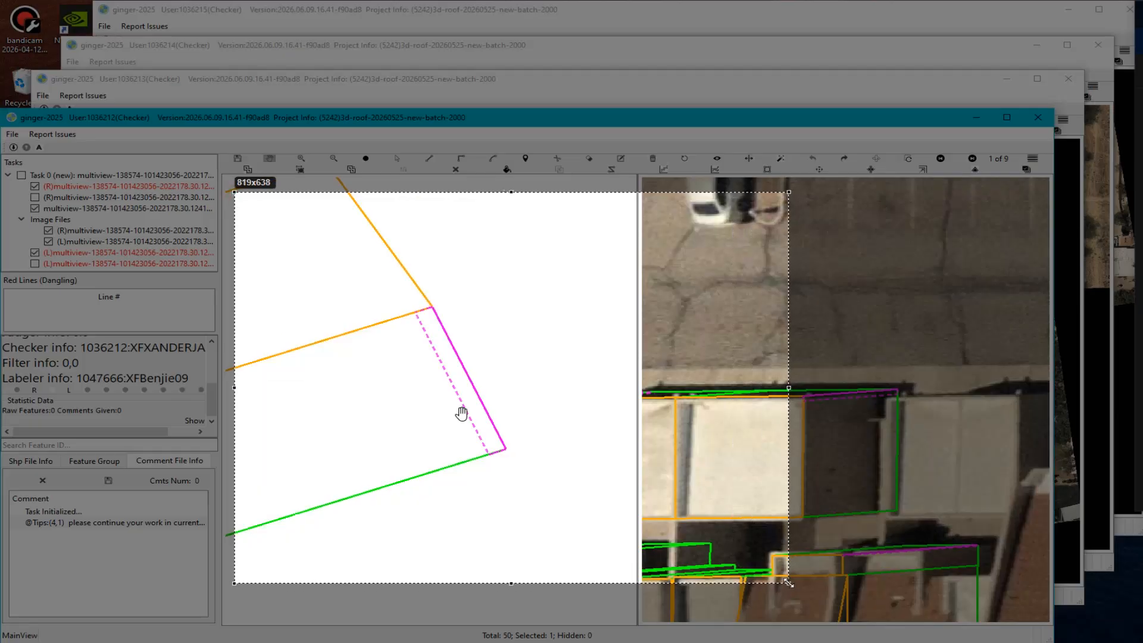
{"action": "left_click", "coordinate": [801, 483]}
{"action": "left_click_drag", "start_coordinate": [427, 339], "coordinate": [487, 384]}
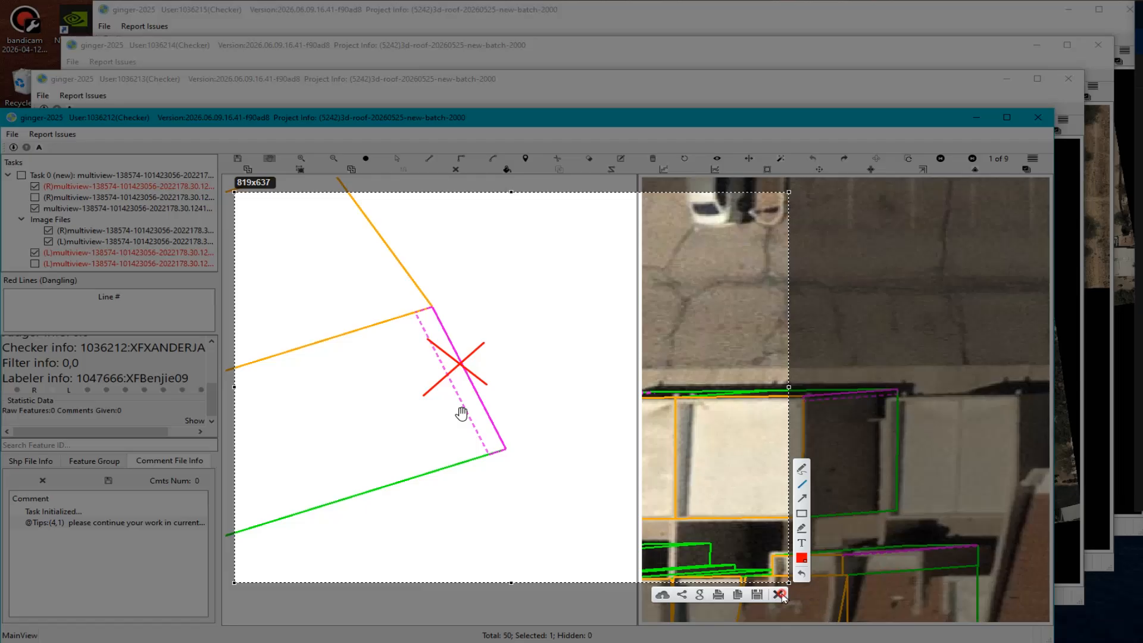
{"action": "left_click", "coordinate": [781, 597]}
Check the doubled corner lines at the carport's northeast corner and undo the edits back to a single line without its dashed copy.
{"action": "scroll", "coordinate": [425, 369], "scroll_direction": "up", "scroll_amount": 1}
{"action": "key", "text": "s"}
{"action": "left_click", "coordinate": [446, 354]}
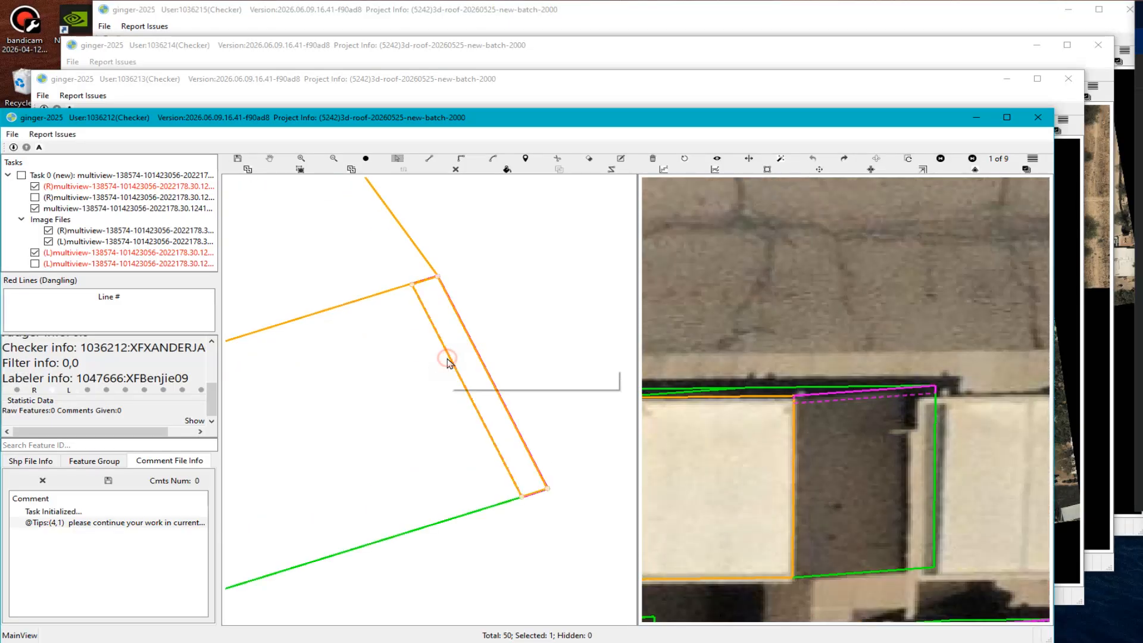
{"action": "scroll", "coordinate": [514, 413], "scroll_direction": "down", "scroll_amount": 1}
{"action": "key", "text": "1"}
{"action": "left_click", "coordinate": [536, 430]}
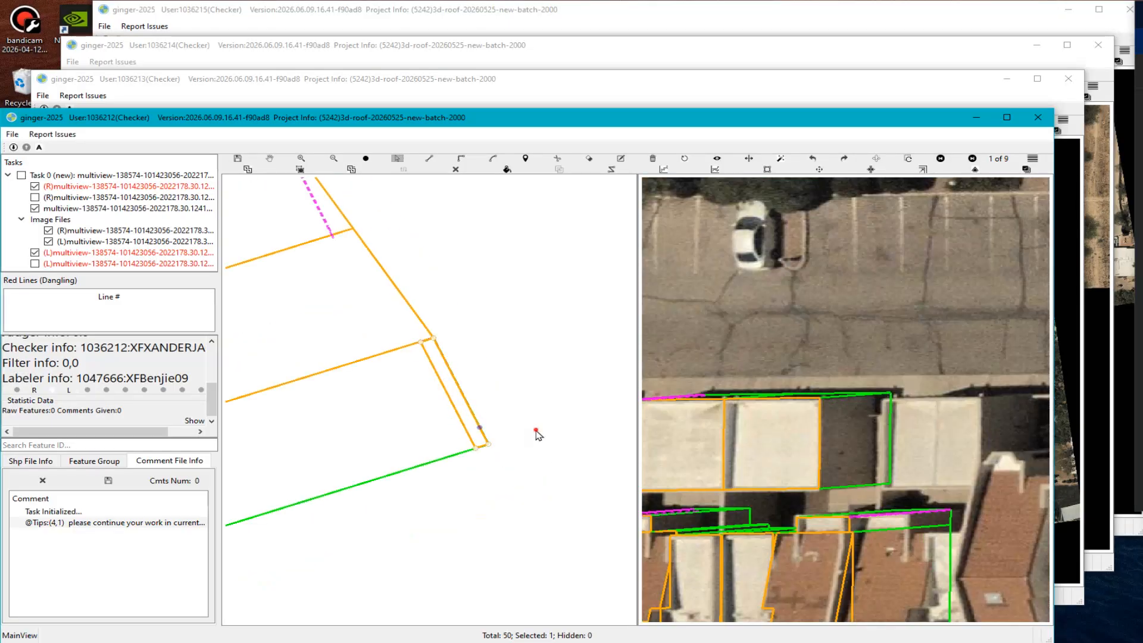
{"action": "key", "text": "ctrl+z"}
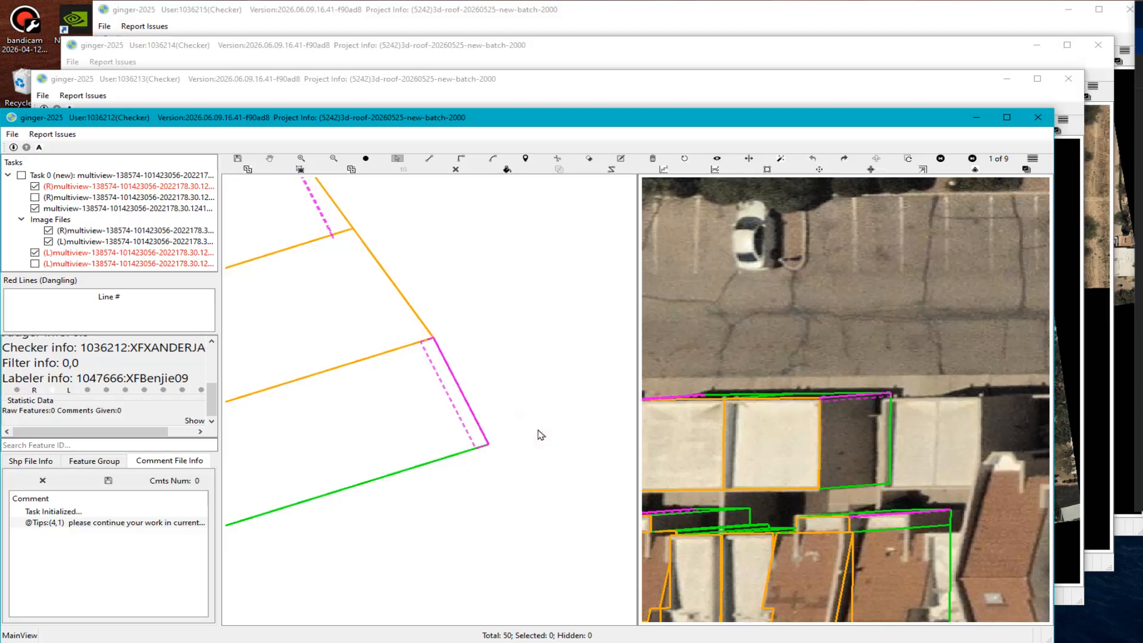
{"action": "key", "text": "ctrl+y"}
{"action": "key", "text": "ctrl+z"}
{"action": "scroll", "coordinate": [434, 378], "scroll_direction": "up", "scroll_amount": 5}
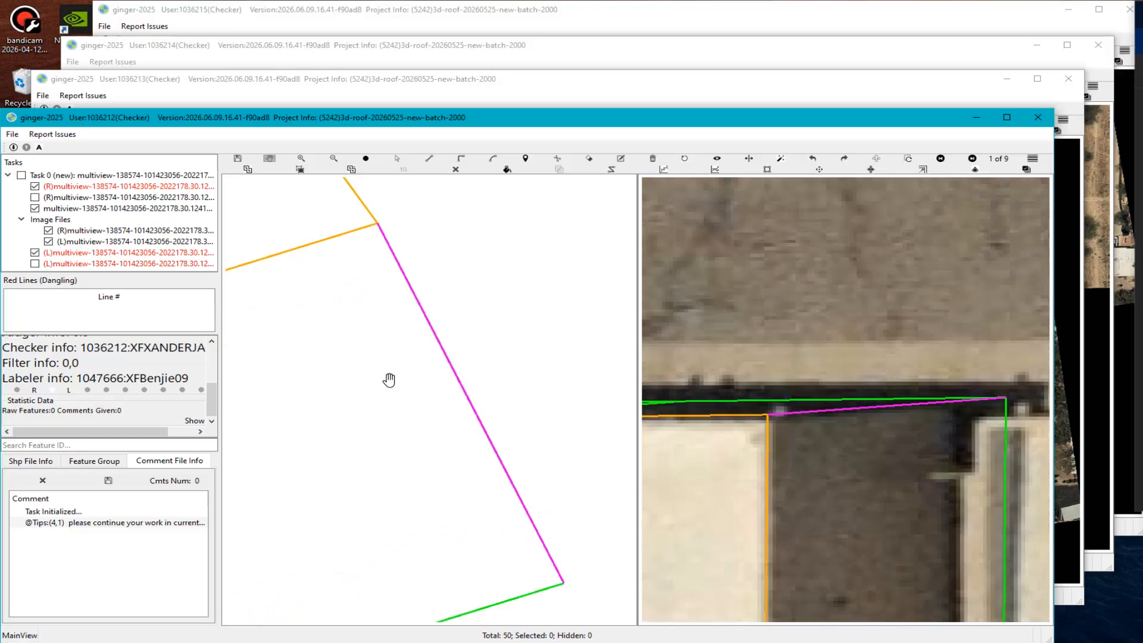
Capture the single corner line at the carport's northeast corner, annotate it with a red arrow and check mark, and save the screenshot.
{"action": "scroll", "coordinate": [407, 396], "scroll_direction": "down", "scroll_amount": 2}
{"action": "key", "text": "Print"}
{"action": "left_click_drag", "start_coordinate": [258, 231], "coordinate": [608, 583]}
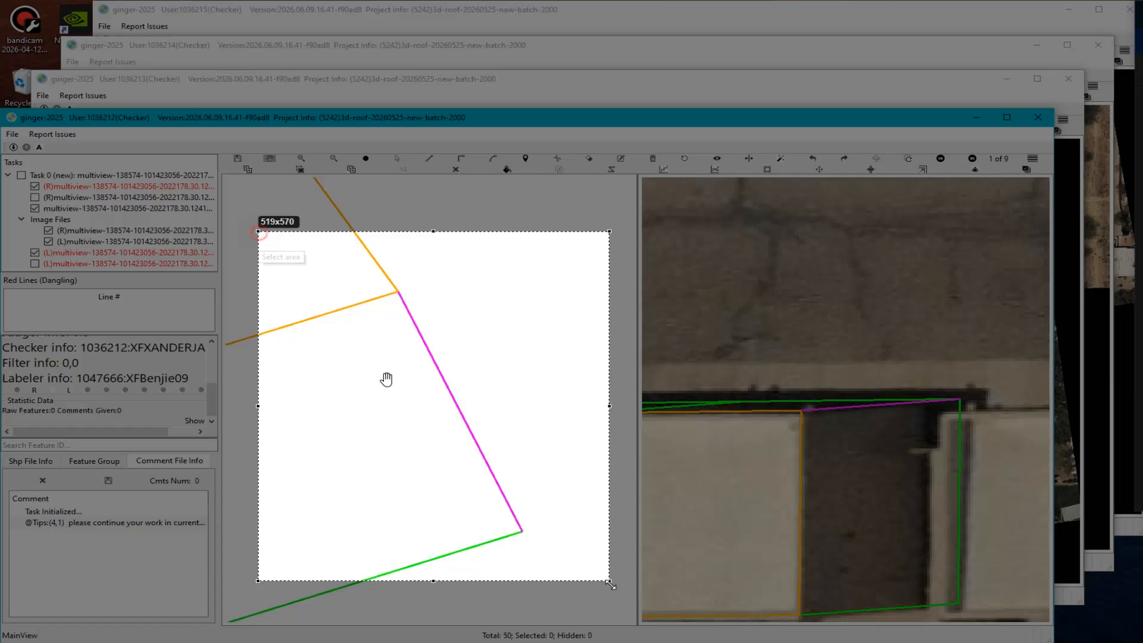
{"action": "left_click", "coordinate": [622, 498]}
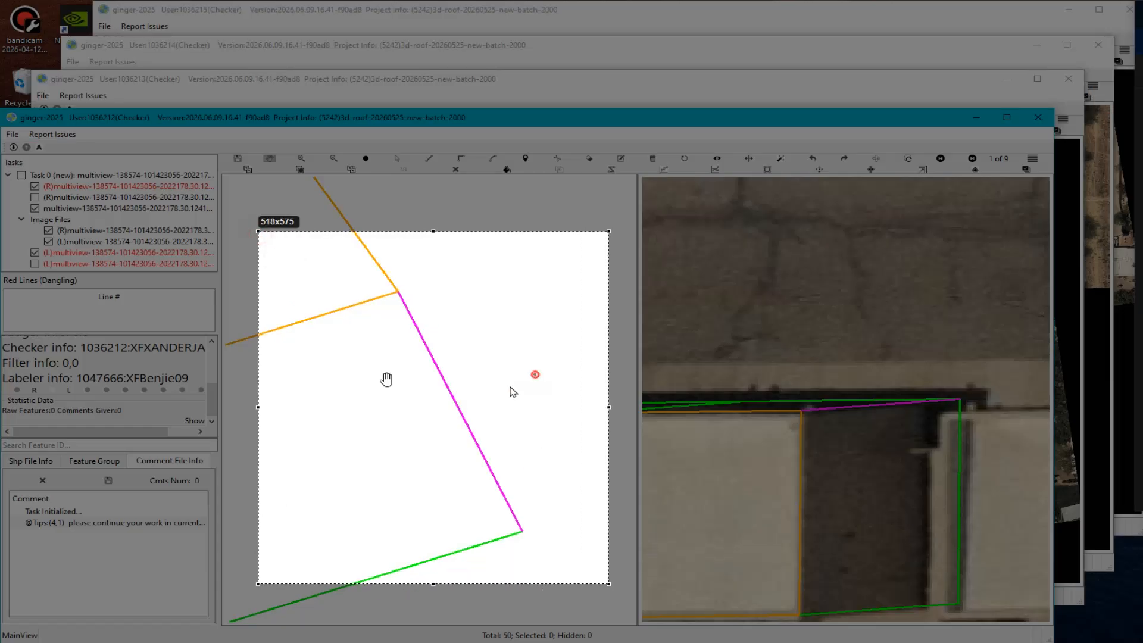
{"action": "left_click_drag", "start_coordinate": [535, 375], "coordinate": [469, 411]}
{"action": "left_click", "coordinate": [621, 469]}
{"action": "mouse_move", "coordinate": [366, 410]}
{"action": "left_mouse_down"}
{"action": "mouse_move", "coordinate": [376, 440]}
{"action": "mouse_move", "coordinate": [490, 310]}
{"action": "left_mouse_up"}
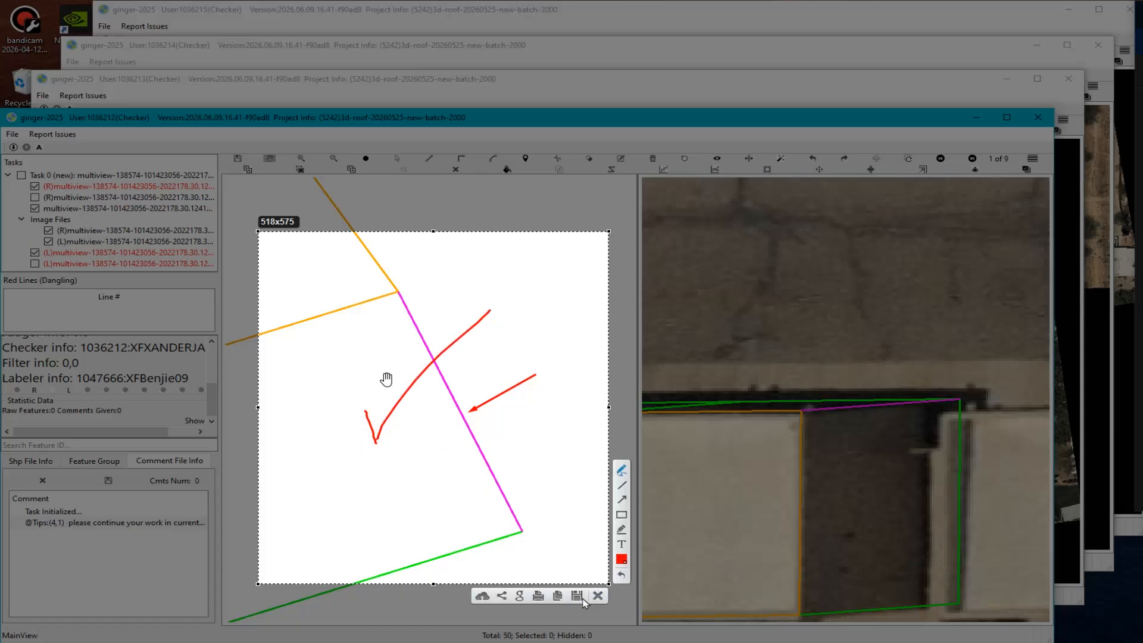
{"action": "left_click", "coordinate": [577, 596]}
{"action": "left_click", "coordinate": [582, 313]}
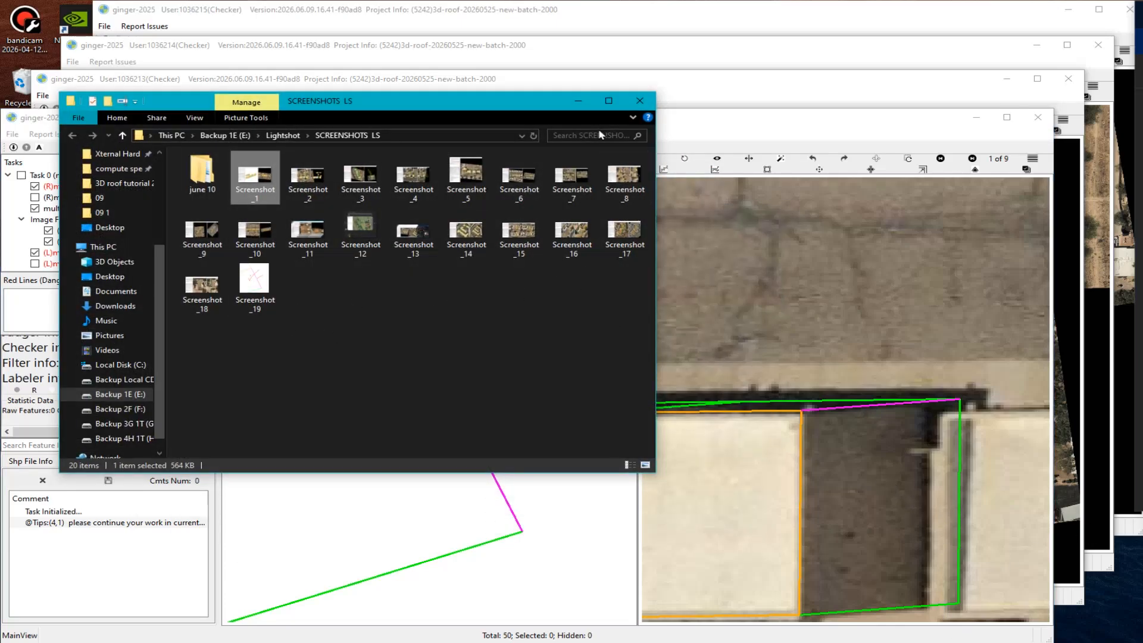
Capture the carport's corner line together with its dashed copy, mark it with a red cross, and save the screenshot.
{"action": "left_click", "coordinate": [511, 479]}
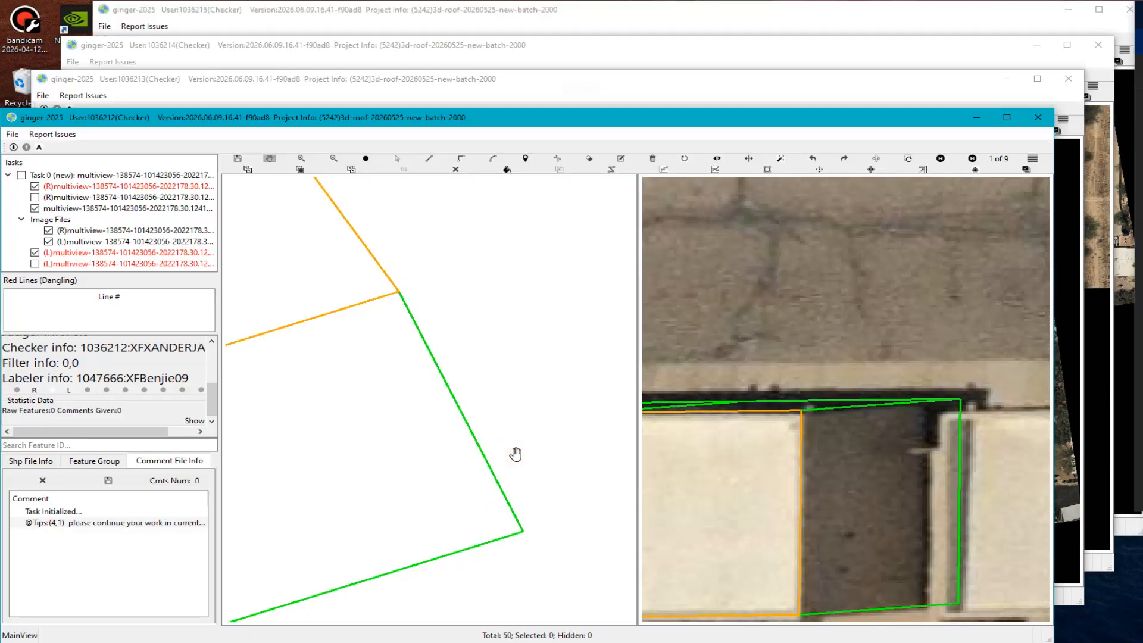
{"action": "key", "text": "Print"}
{"action": "left_click_drag", "start_coordinate": [227, 158], "coordinate": [699, 621]}
{"action": "left_click", "coordinate": [711, 524]}
{"action": "left_click_drag", "start_coordinate": [544, 432], "coordinate": [487, 356]}
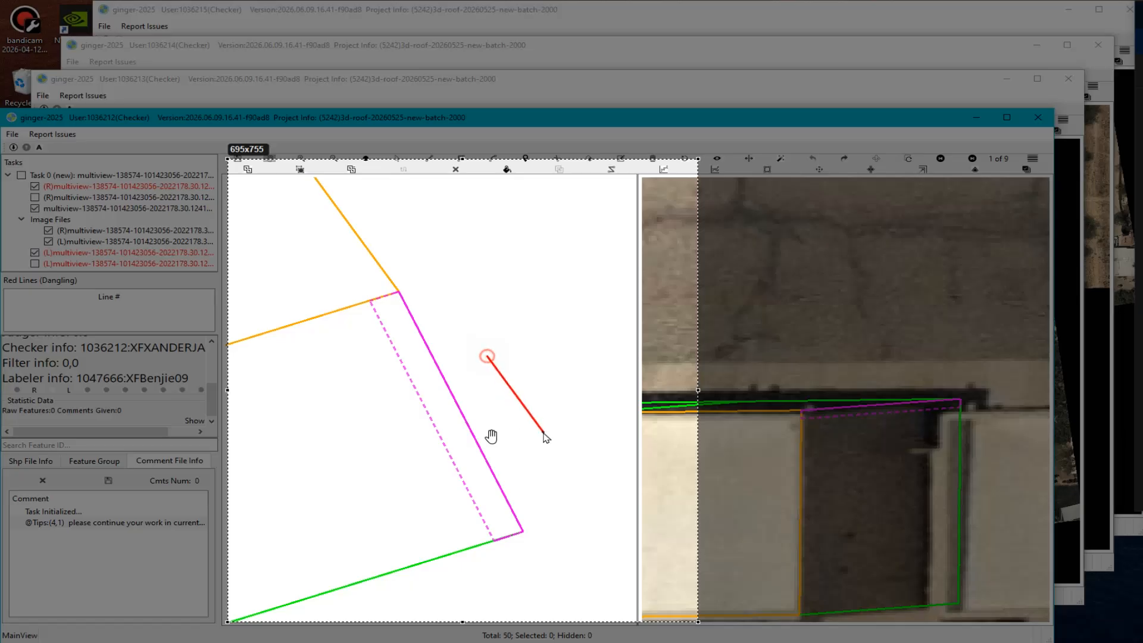
{"action": "left_click_drag", "start_coordinate": [491, 424], "coordinate": [551, 355]}
{"action": "left_click", "coordinate": [667, 634]}
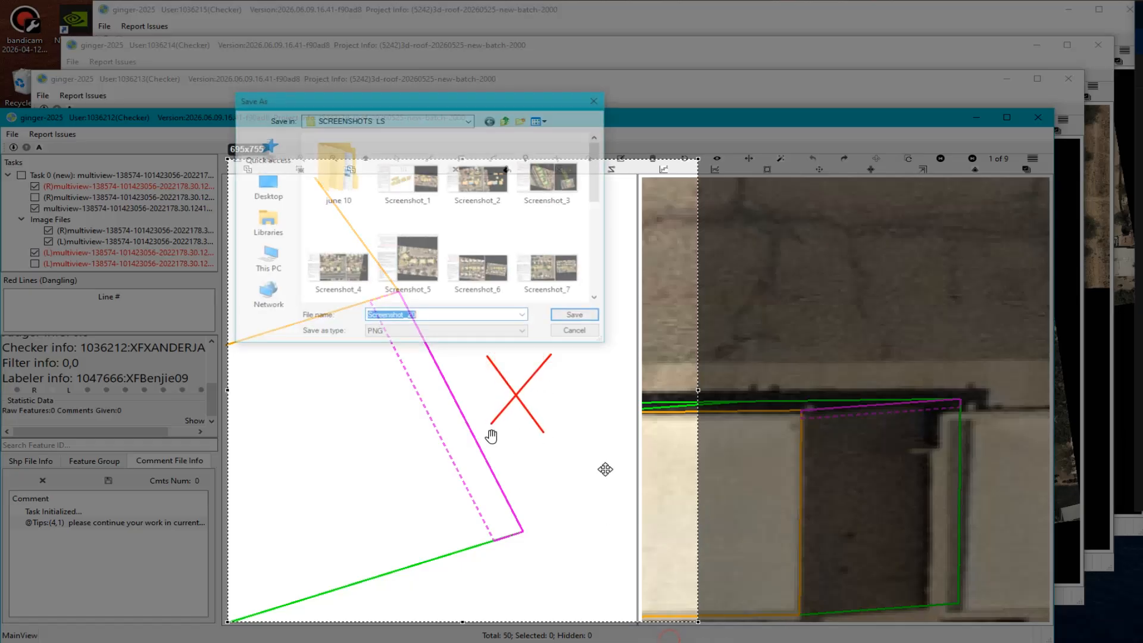
{"action": "left_click", "coordinate": [575, 310]}
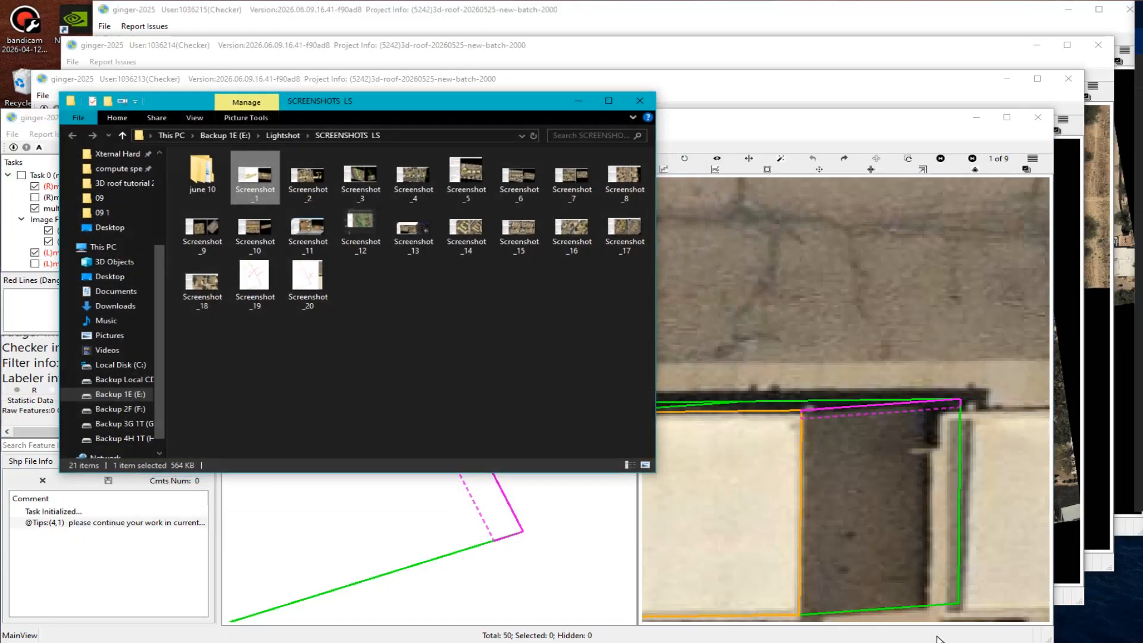
Select Screenshot_1, Screenshot_19 and Screenshot_20 in the SCREENSHOTS LS folder, minimize the folder and return to the roof task.
{"action": "left_click_drag", "start_coordinate": [362, 337], "coordinate": [253, 271], "text": "ctrl"}
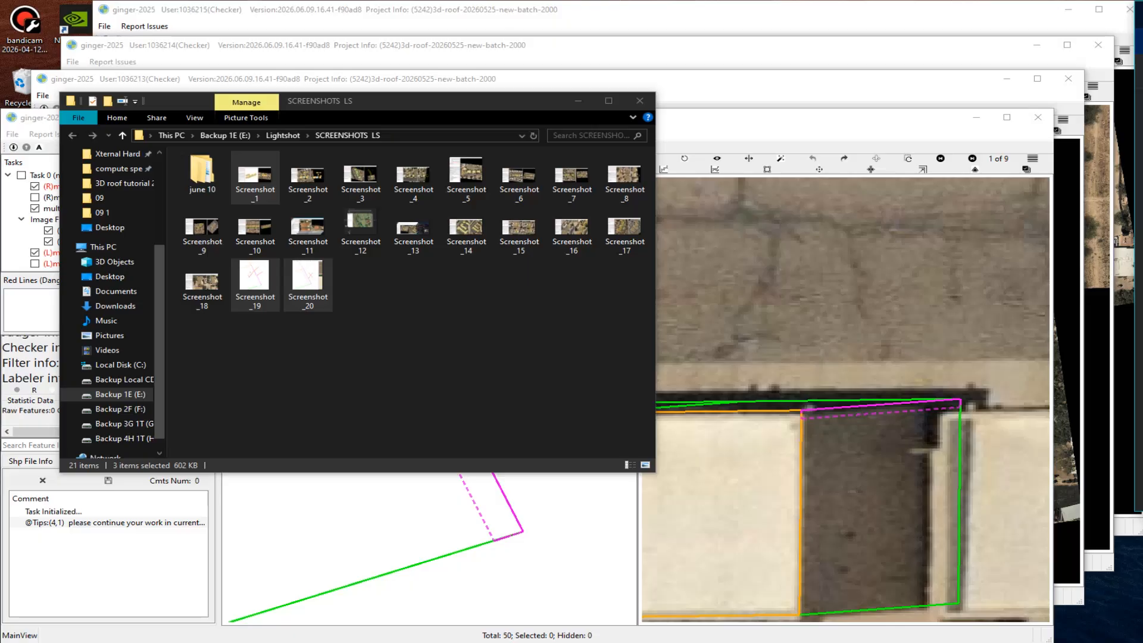
{"action": "left_click", "coordinate": [578, 101]}
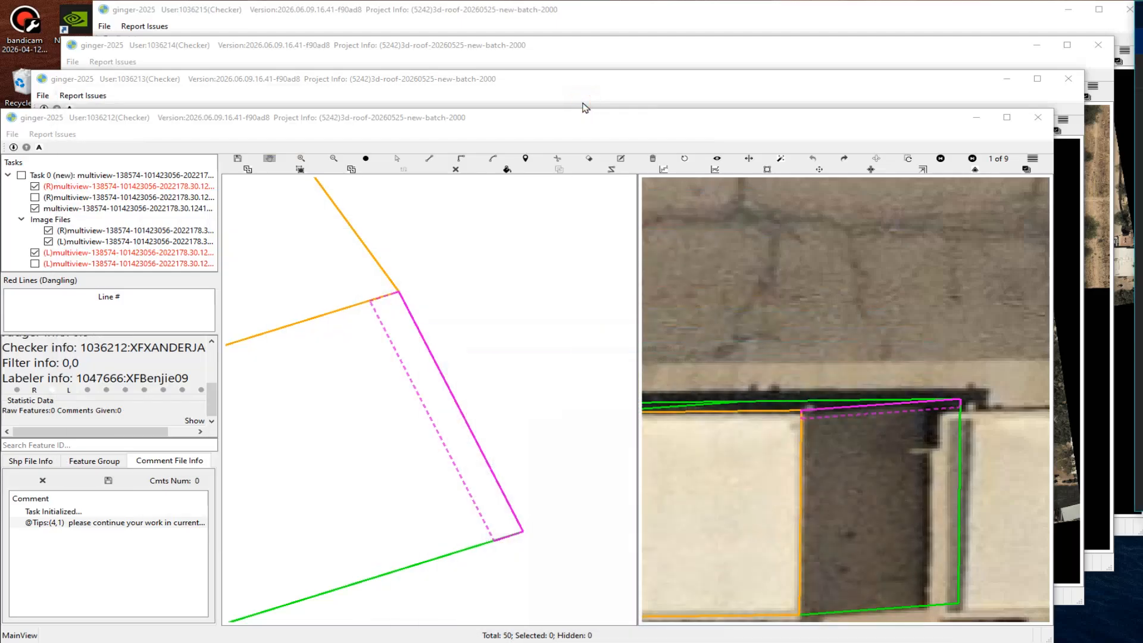
{"action": "left_click", "coordinate": [446, 377]}
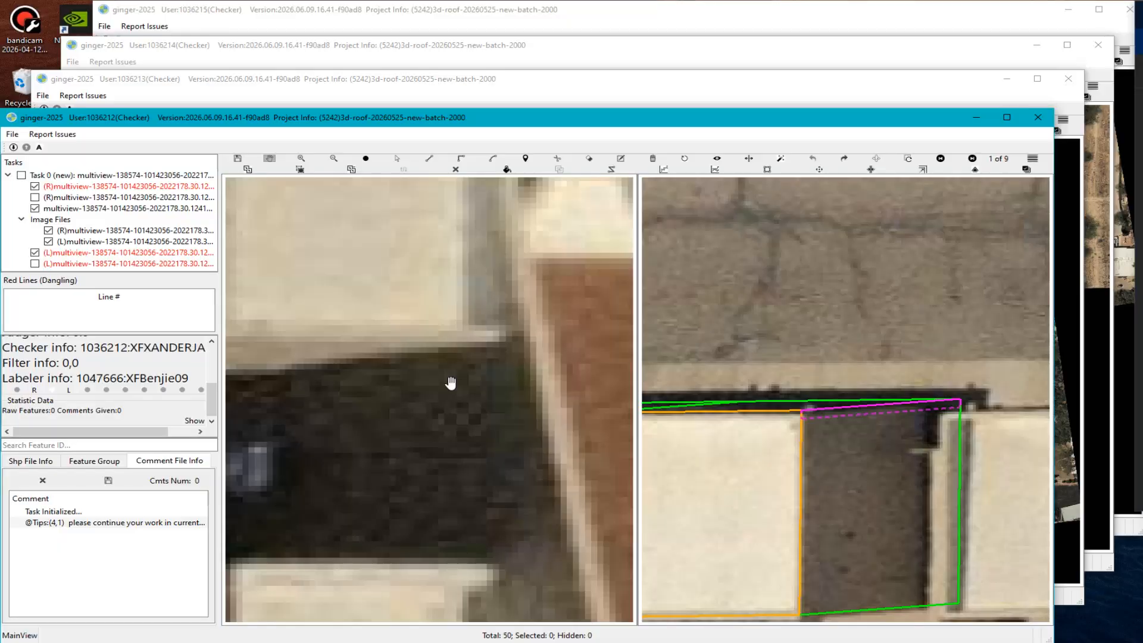
Box the carport with the comment "Corner missing or position incorrect" and delete that comment again.
{"action": "scroll", "coordinate": [449, 386], "scroll_direction": "down", "scroll_amount": 9}
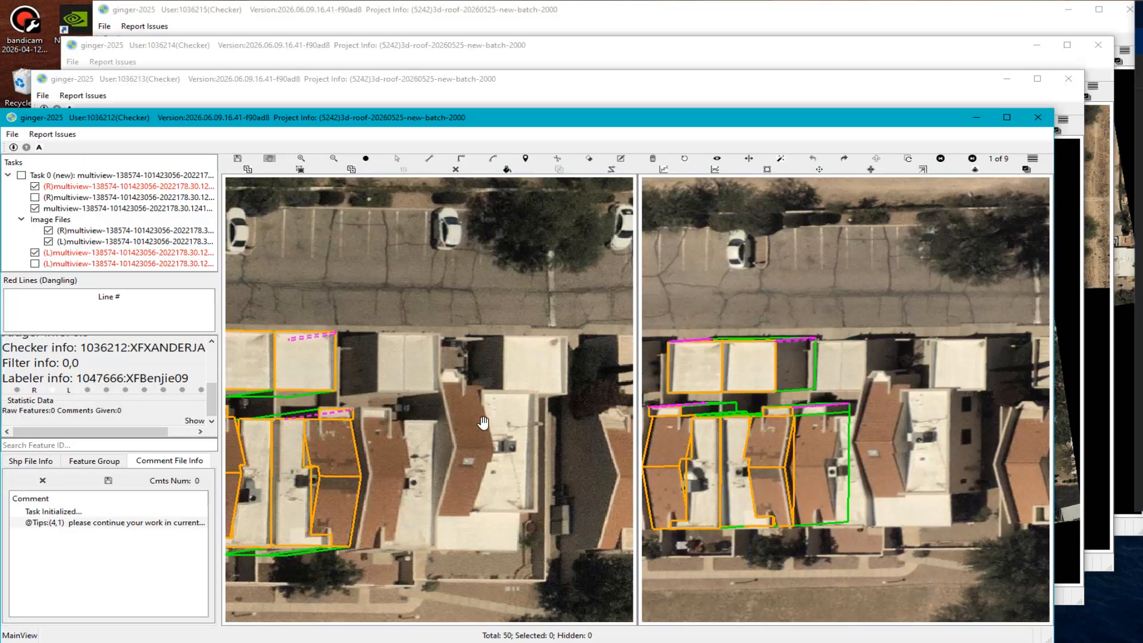
{"action": "scroll", "coordinate": [386, 357], "scroll_direction": "up", "scroll_amount": 2}
{"action": "left_click_drag", "start_coordinate": [380, 344], "coordinate": [632, 370]}
{"action": "left_click_drag", "start_coordinate": [543, 345], "coordinate": [488, 348]}
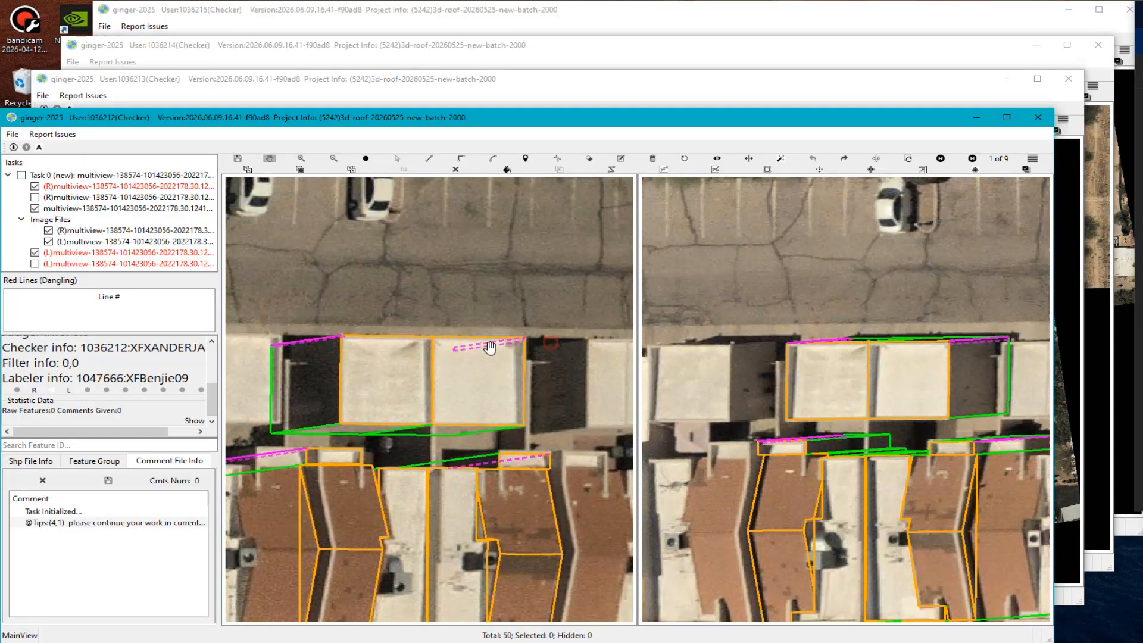
{"action": "key", "text": "e"}
{"action": "left_click_drag", "start_coordinate": [273, 313], "coordinate": [541, 491]}
{"action": "key", "text": "Return"}
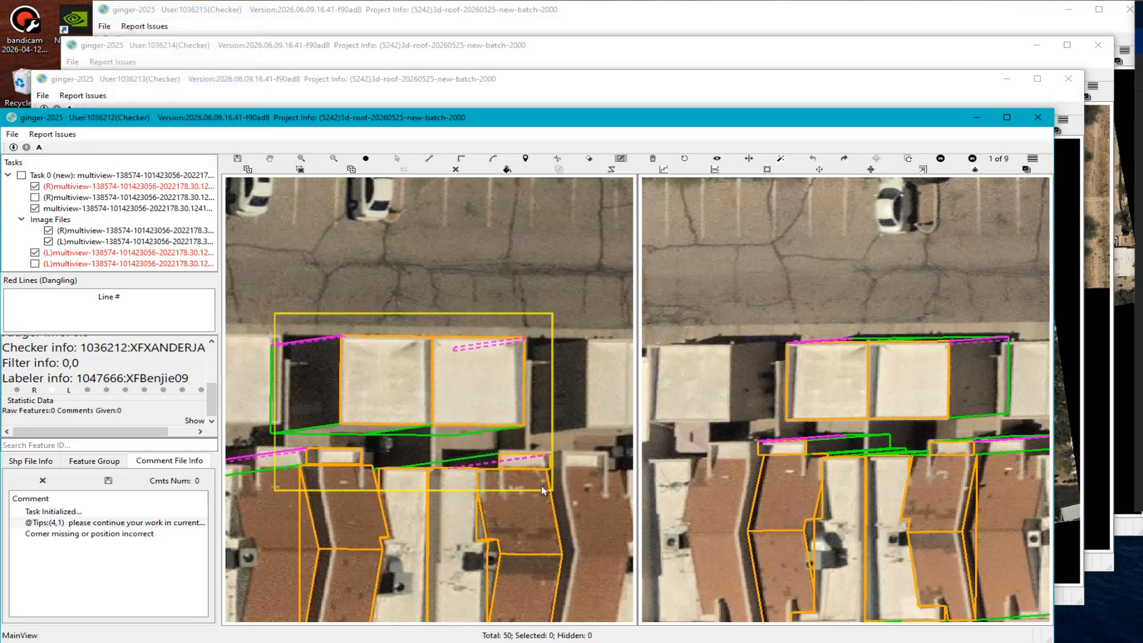
{"action": "double_click", "coordinate": [71, 535]}
{"action": "left_click", "coordinate": [42, 481]}
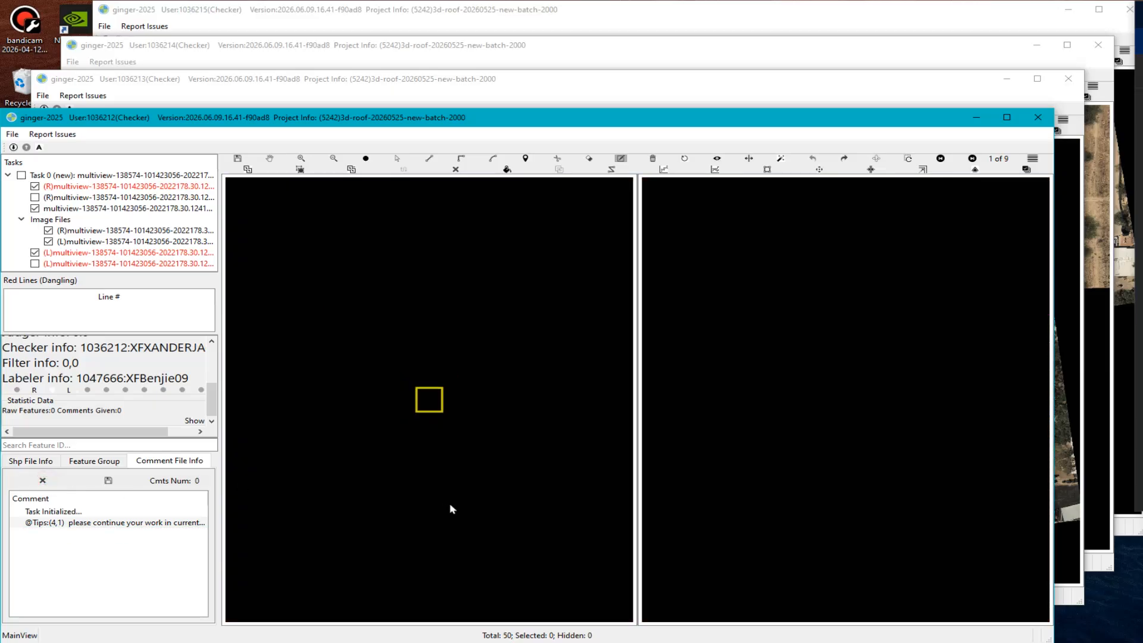
Add an NA comment reading "fix corner properly" on a box around the carport in the first aerial image.
{"action": "scroll", "coordinate": [443, 379], "scroll_direction": "up", "scroll_amount": 2}
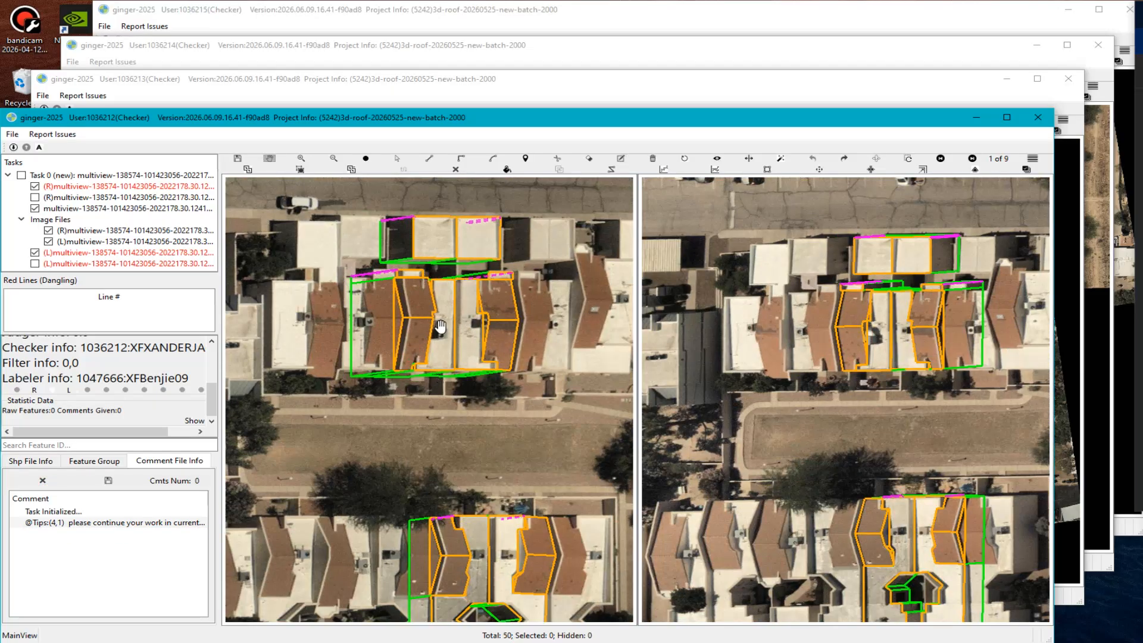
{"action": "scroll", "coordinate": [357, 352], "scroll_direction": "up", "scroll_amount": 3}
{"action": "key", "text": "c"}
{"action": "left_click_drag", "start_coordinate": [332, 334], "coordinate": [584, 461]}
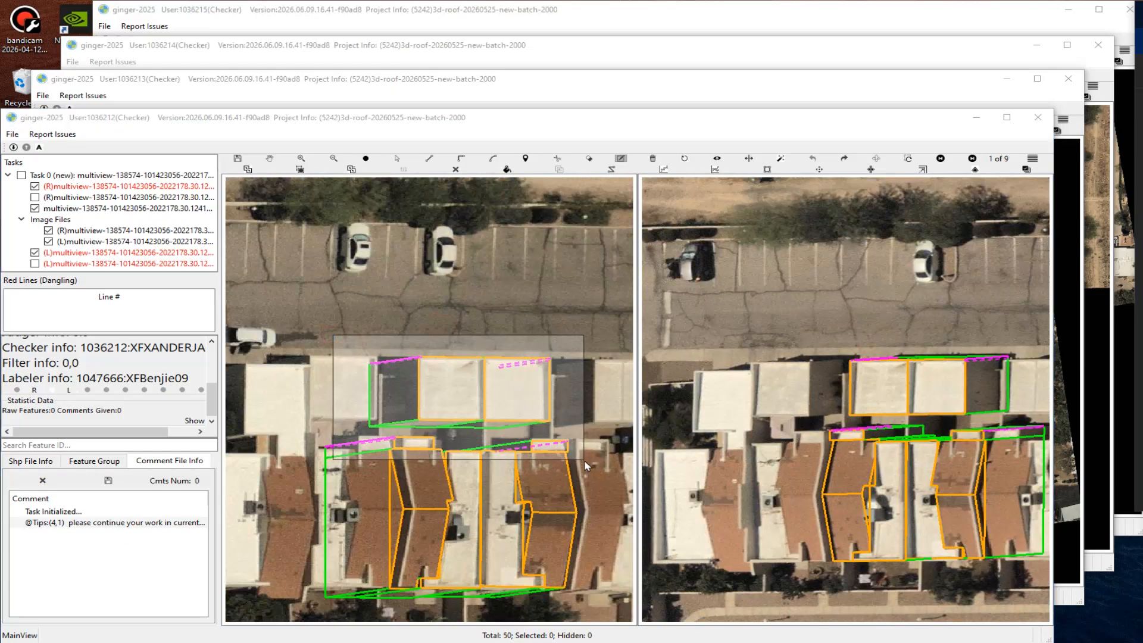
{"action": "type", "text": "af"}
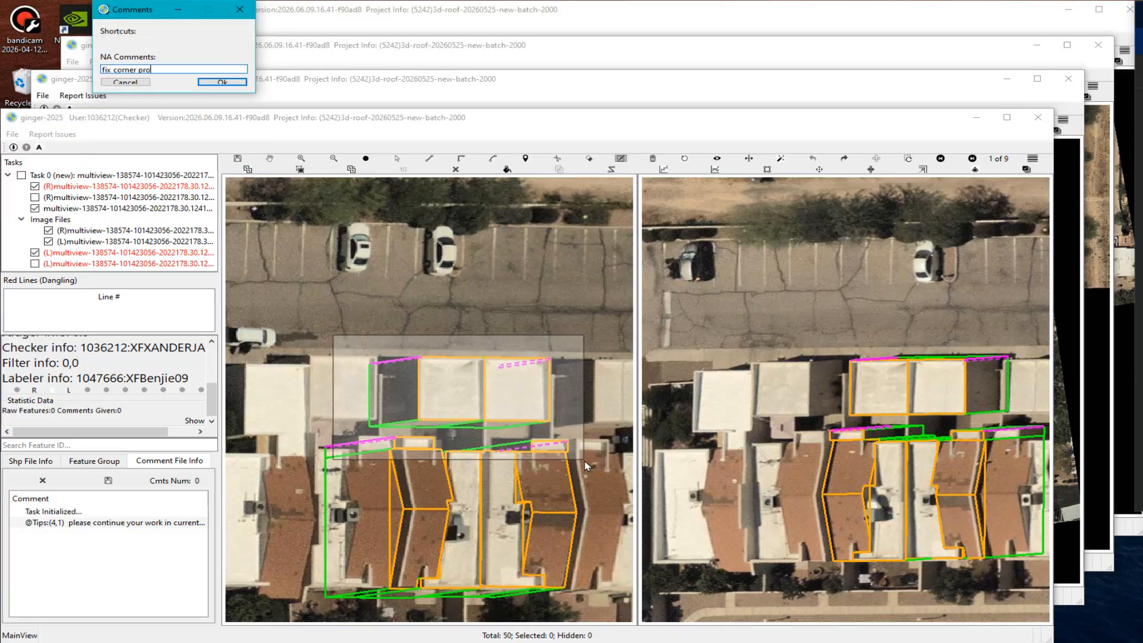
{"action": "type", "text": "ix corner properly"}
{"action": "key", "text": "Return"}
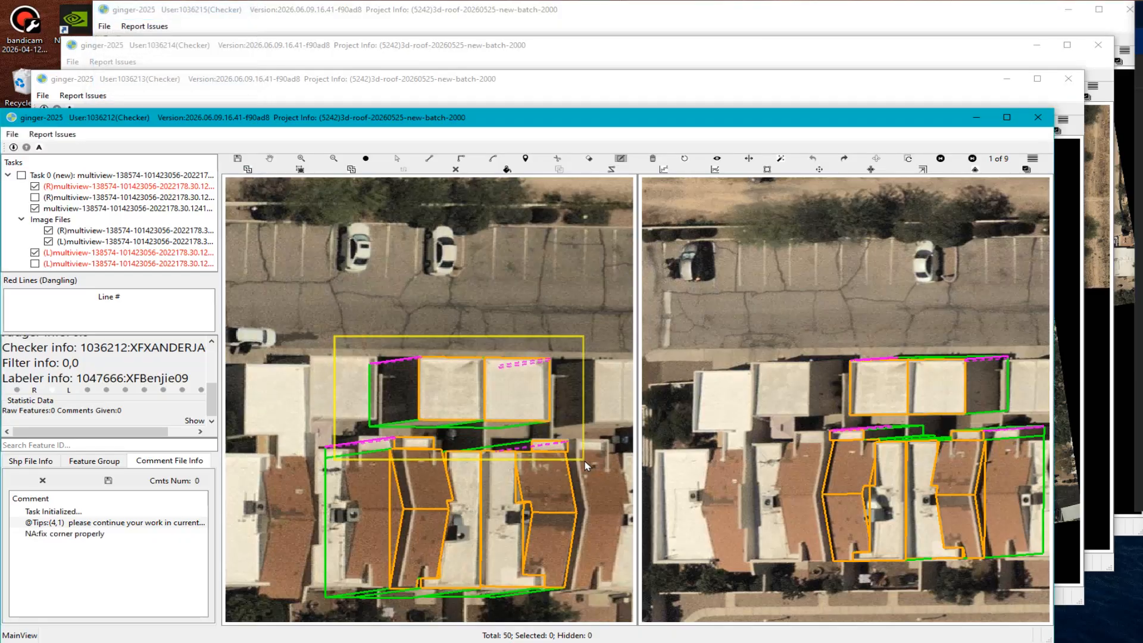
Inspect the southern building's wireframe in both aerial images and in 3D, checking the corner lines along its north edge.
{"action": "scroll", "coordinate": [319, 400], "scroll_direction": "down", "scroll_amount": 3}
{"action": "key", "text": "h"}
{"action": "left_click_drag", "start_coordinate": [536, 607], "coordinate": [490, 391]}
{"action": "scroll", "coordinate": [490, 390], "scroll_direction": "up", "scroll_amount": 3}
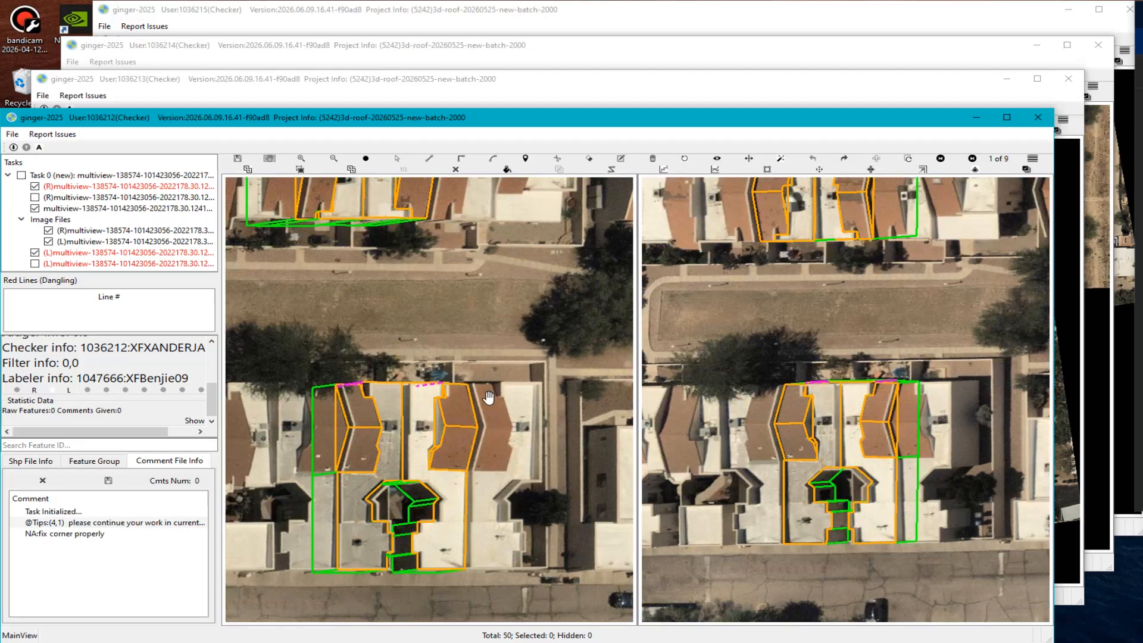
{"action": "left_click_drag", "start_coordinate": [319, 384], "coordinate": [356, 368]}
{"action": "scroll", "coordinate": [356, 367], "scroll_direction": "up", "scroll_amount": 1}
{"action": "scroll", "coordinate": [422, 407], "scroll_direction": "down", "scroll_amount": 2}
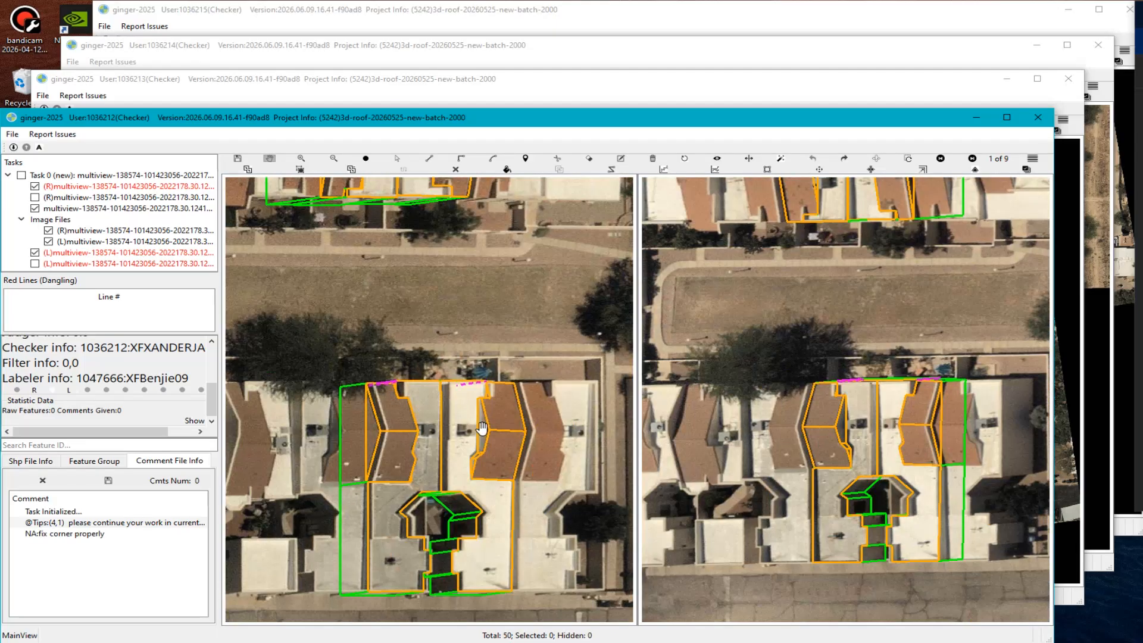
{"action": "middle_click_drag", "start_coordinate": [415, 428], "coordinate": [400, 385]}
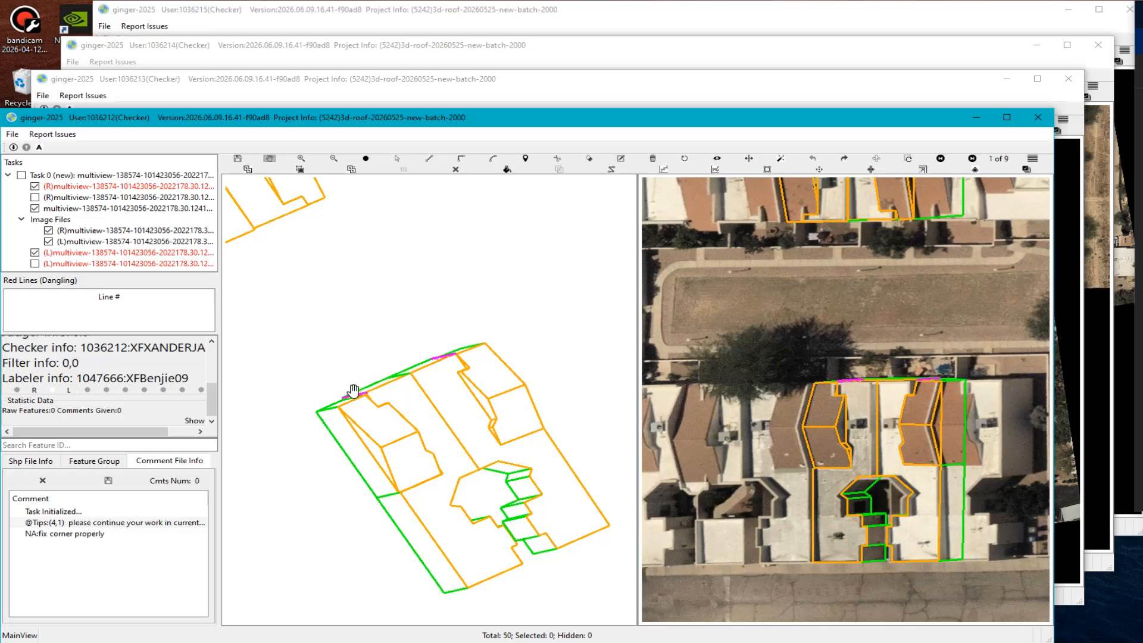
{"action": "scroll", "coordinate": [400, 384], "scroll_direction": "up", "scroll_amount": 4}
{"action": "scroll", "coordinate": [401, 416], "scroll_direction": "down", "scroll_amount": 2}
{"action": "key", "text": "Escape"}
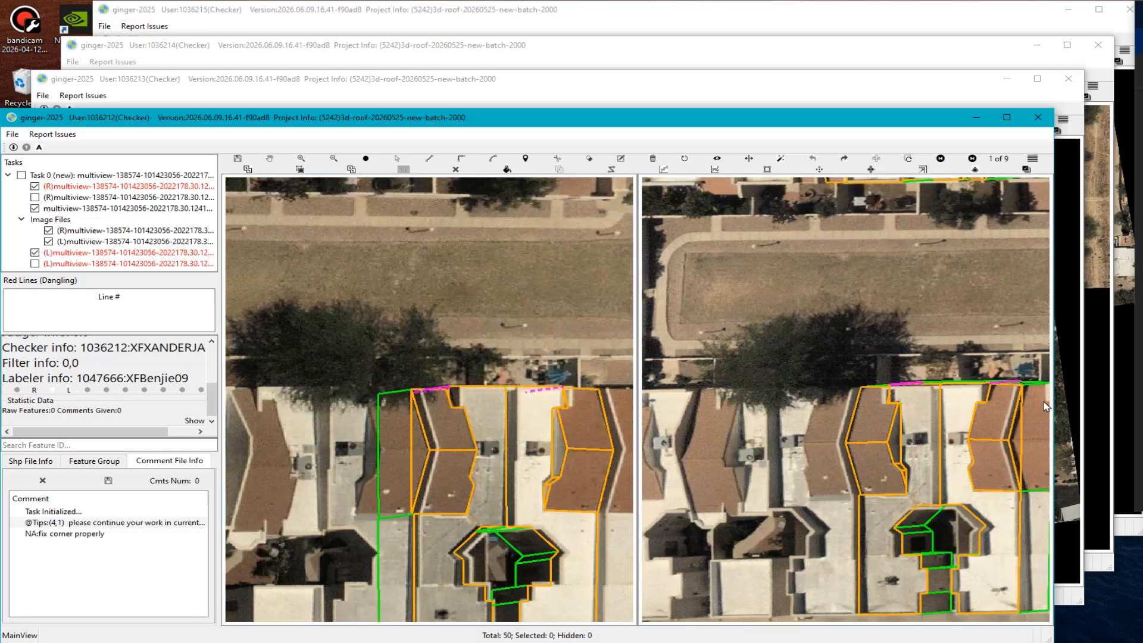
{"action": "scroll", "coordinate": [946, 393], "scroll_direction": "up", "scroll_amount": 4}
{"action": "scroll", "coordinate": [939, 416], "scroll_direction": "down", "scroll_amount": 2}
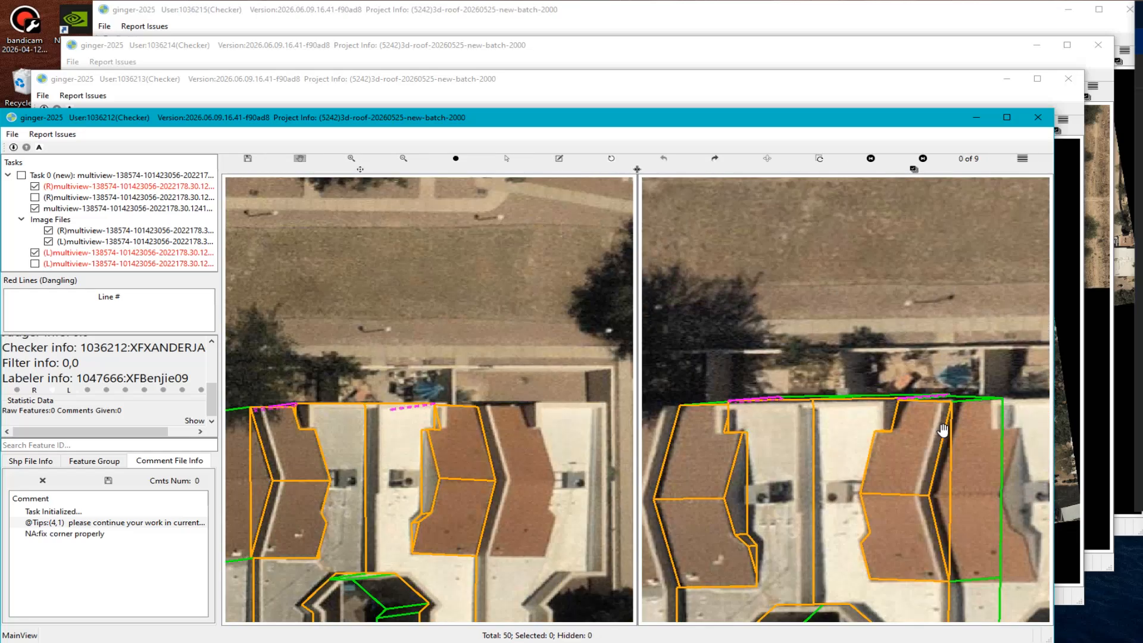
{"action": "scroll", "coordinate": [440, 389], "scroll_direction": "down", "scroll_amount": 3}
{"action": "left_click_drag", "start_coordinate": [411, 402], "coordinate": [470, 387]}
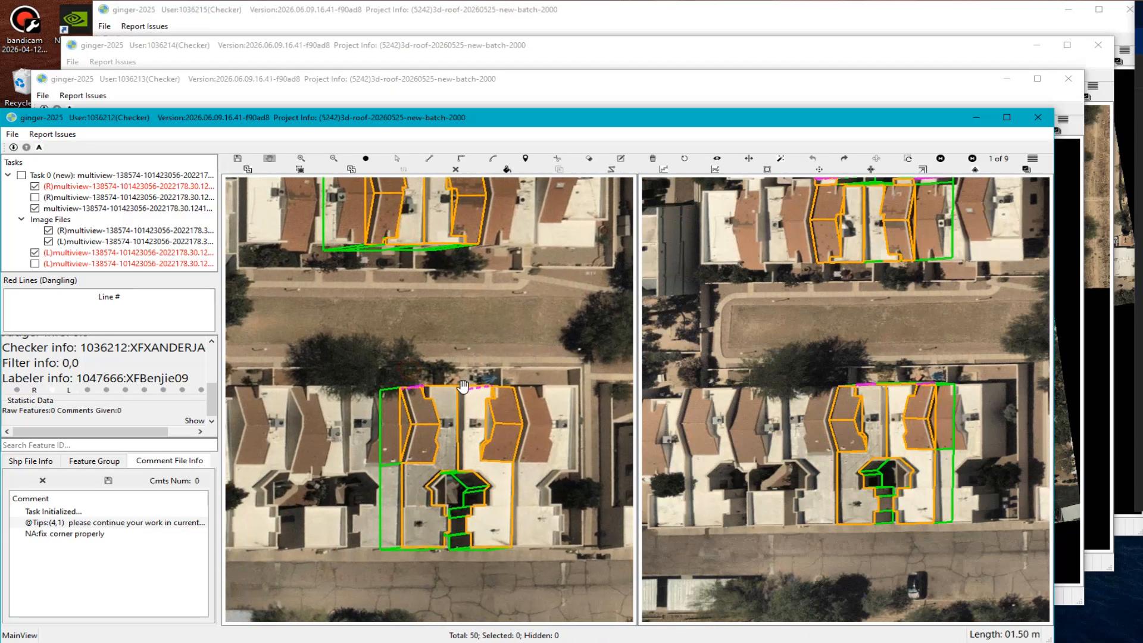
{"action": "scroll", "coordinate": [469, 387], "scroll_direction": "up", "scroll_amount": 2}
{"action": "scroll", "coordinate": [466, 388], "scroll_direction": "down", "scroll_amount": 3}
{"action": "scroll", "coordinate": [426, 390], "scroll_direction": "up", "scroll_amount": 2}
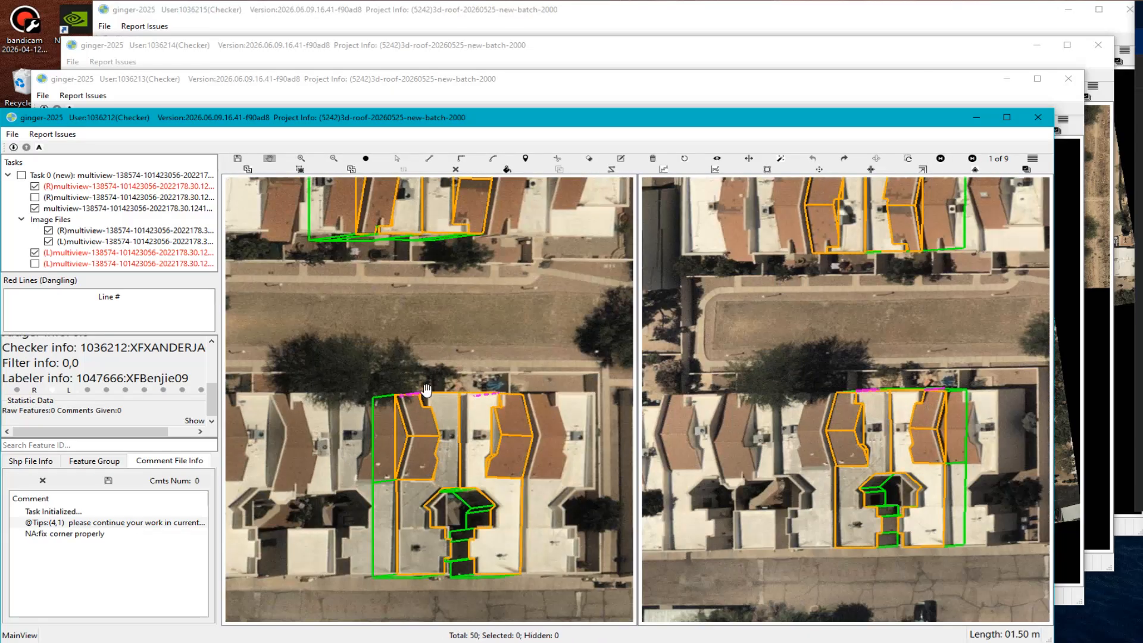
Add an NA comment reading "fix corner properly" on a box along the southern building's north edge in the first aerial image.
{"action": "key", "text": "c"}
{"action": "left_click_drag", "start_coordinate": [390, 383], "coordinate": [520, 410]}
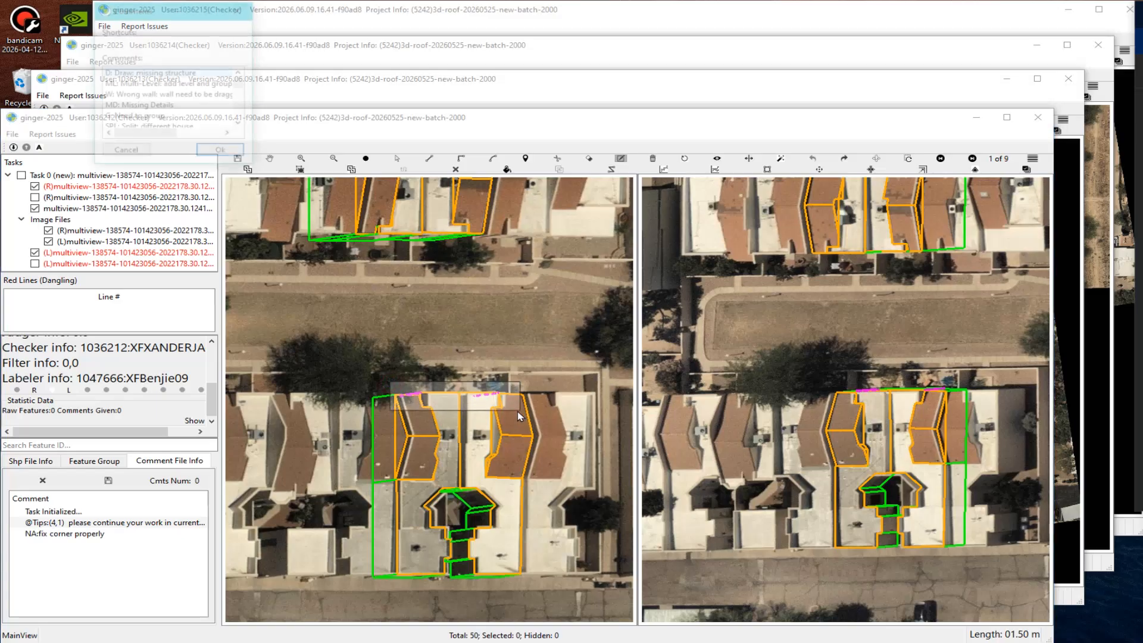
{"action": "key", "text": "n"}
{"action": "key", "text": "Down"}
{"action": "key", "text": "Return"}
{"action": "type", "text": "fix corner properly"}
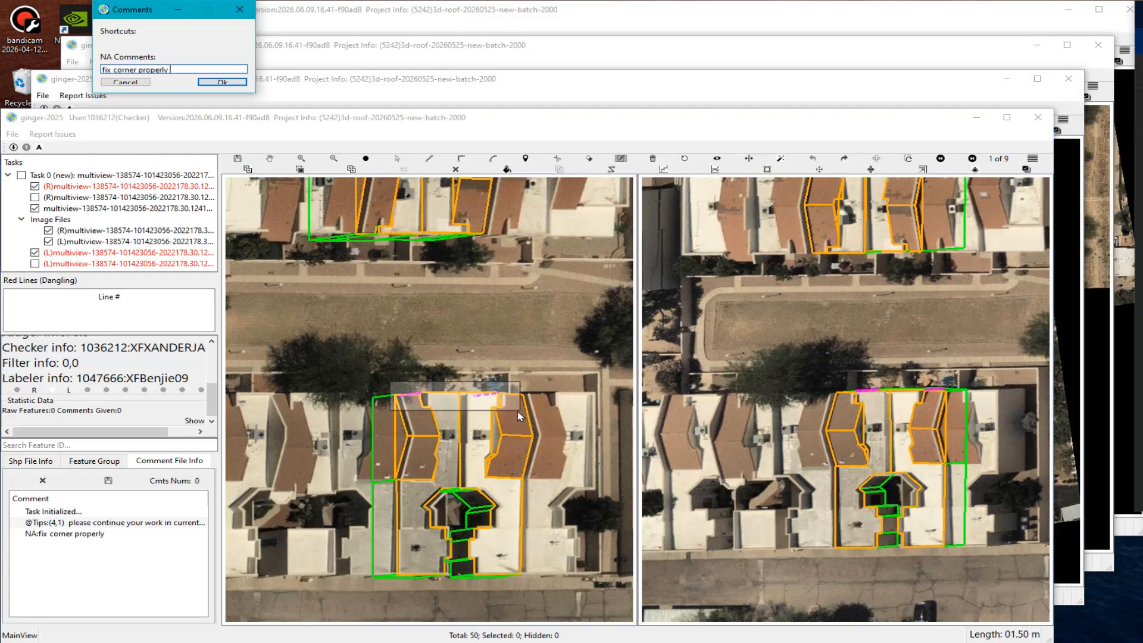
{"action": "key", "text": "Return"}
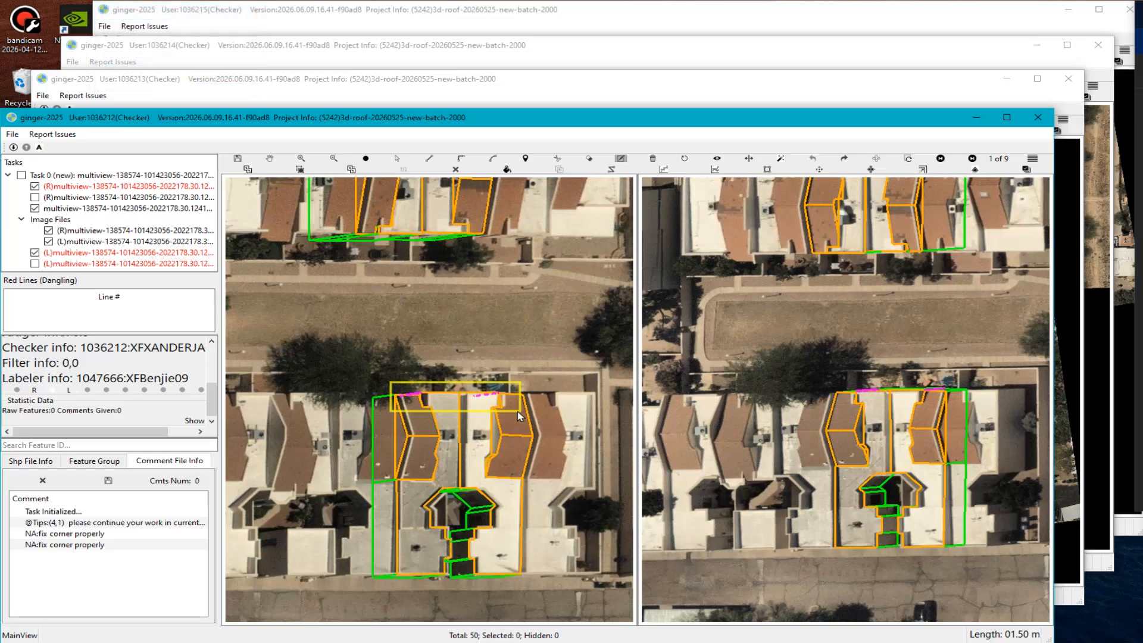
Capture the carport wireframe in 3D beside the second aerial image, mark its wrong corners with red arrows and save it as Screenshot_21.
{"action": "scroll", "coordinate": [536, 345], "scroll_direction": "down", "scroll_amount": 3}
{"action": "key", "text": "h"}
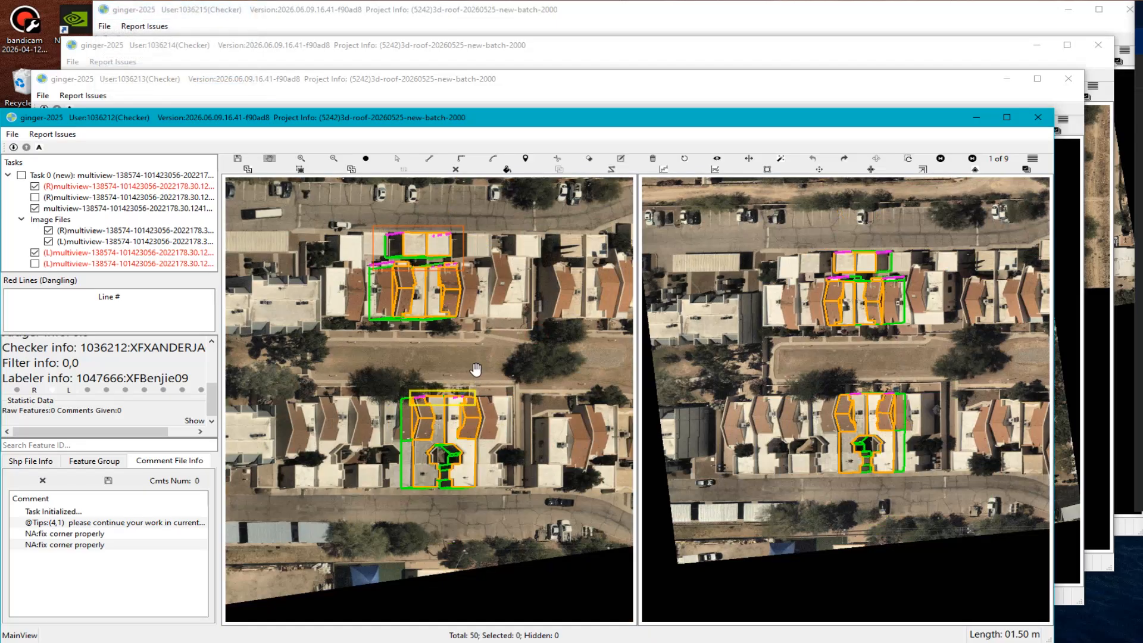
{"action": "scroll", "coordinate": [387, 321], "scroll_direction": "up", "scroll_amount": 5}
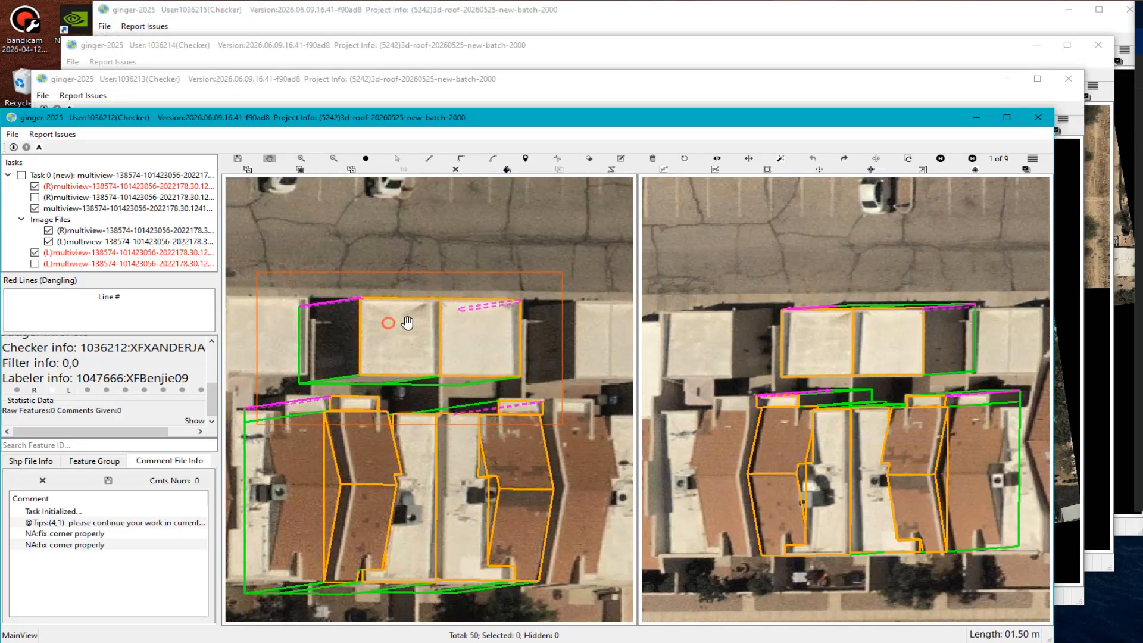
{"action": "middle_click_drag", "start_coordinate": [459, 331], "coordinate": [379, 332]}
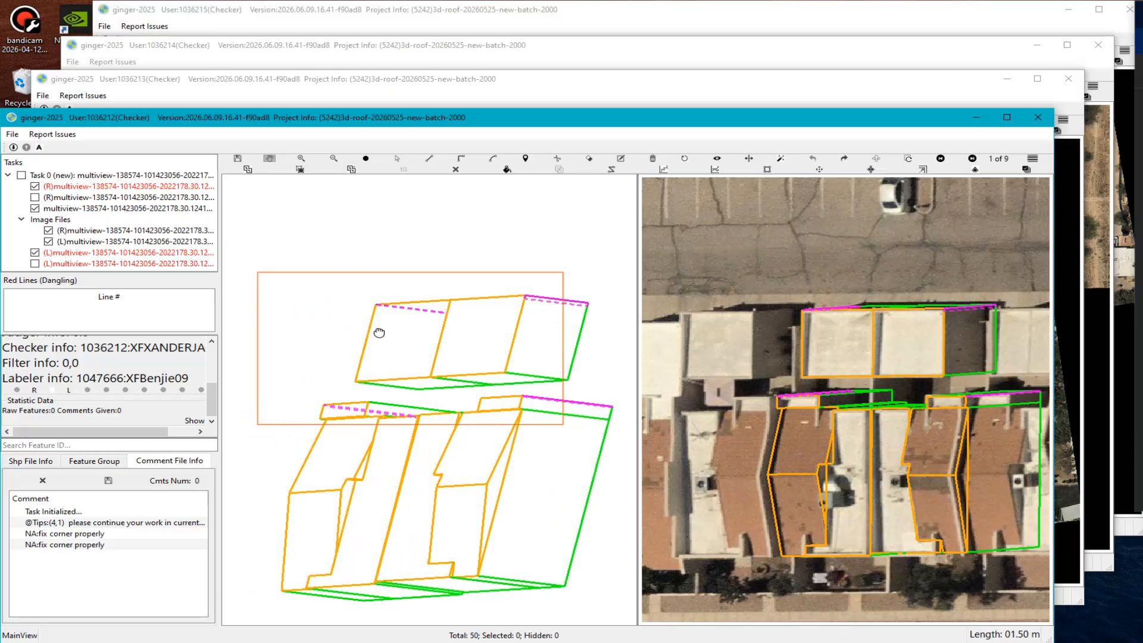
{"action": "key", "text": "Print"}
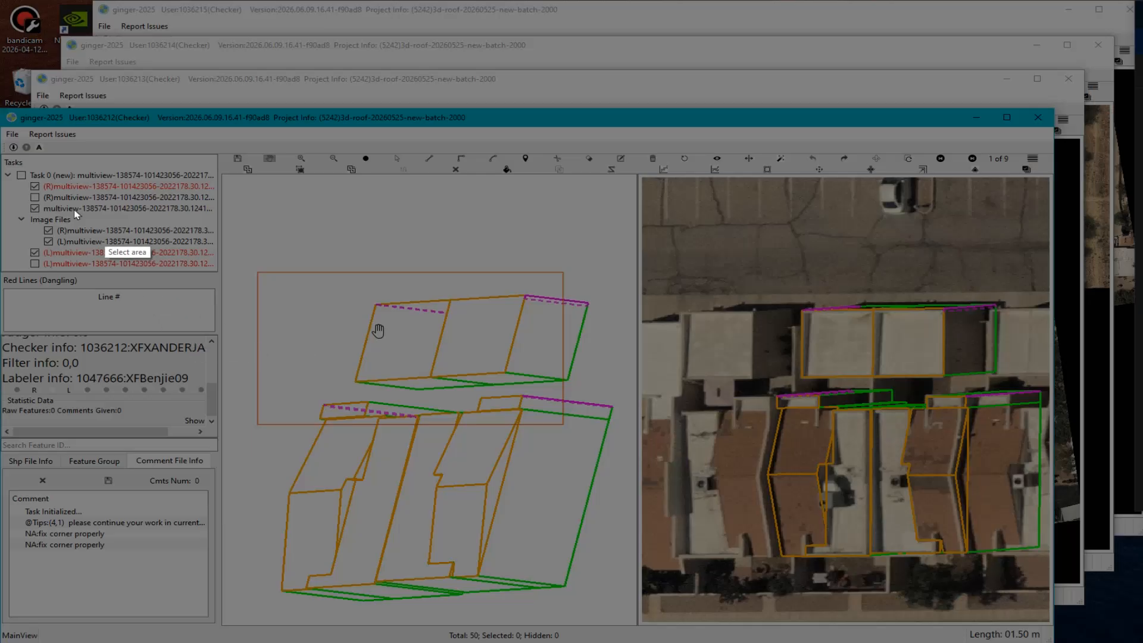
{"action": "left_click_drag", "start_coordinate": [11, 161], "coordinate": [1050, 614]}
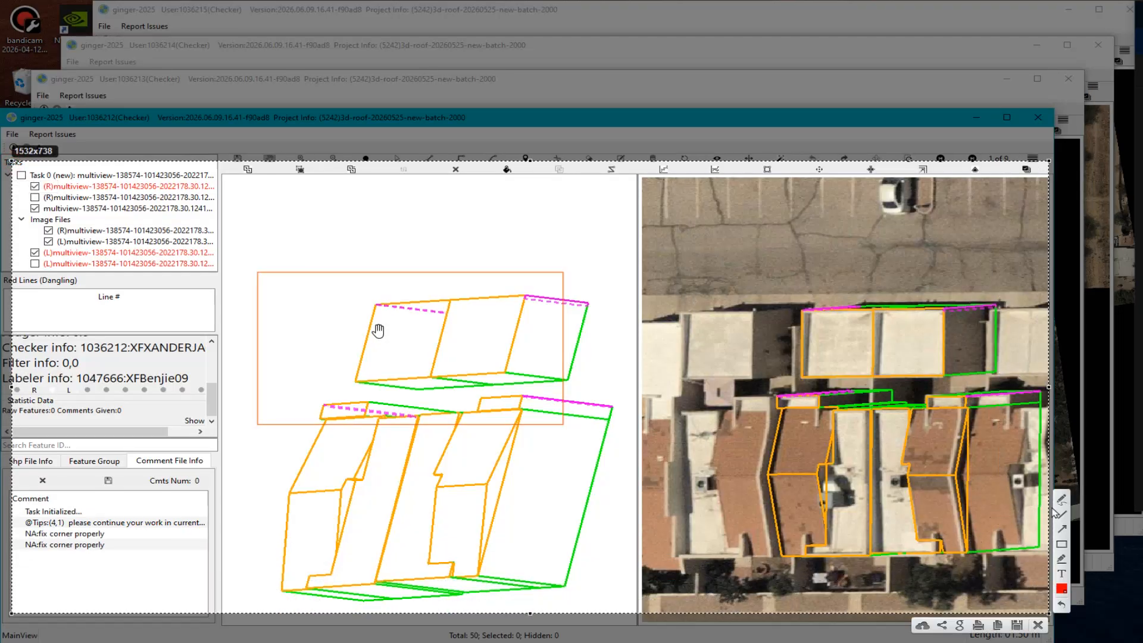
{"action": "left_click_drag", "start_coordinate": [870, 335], "coordinate": [943, 314]}
{"action": "left_click_drag", "start_coordinate": [608, 269], "coordinate": [578, 302]}
{"action": "left_click", "coordinate": [1017, 625]}
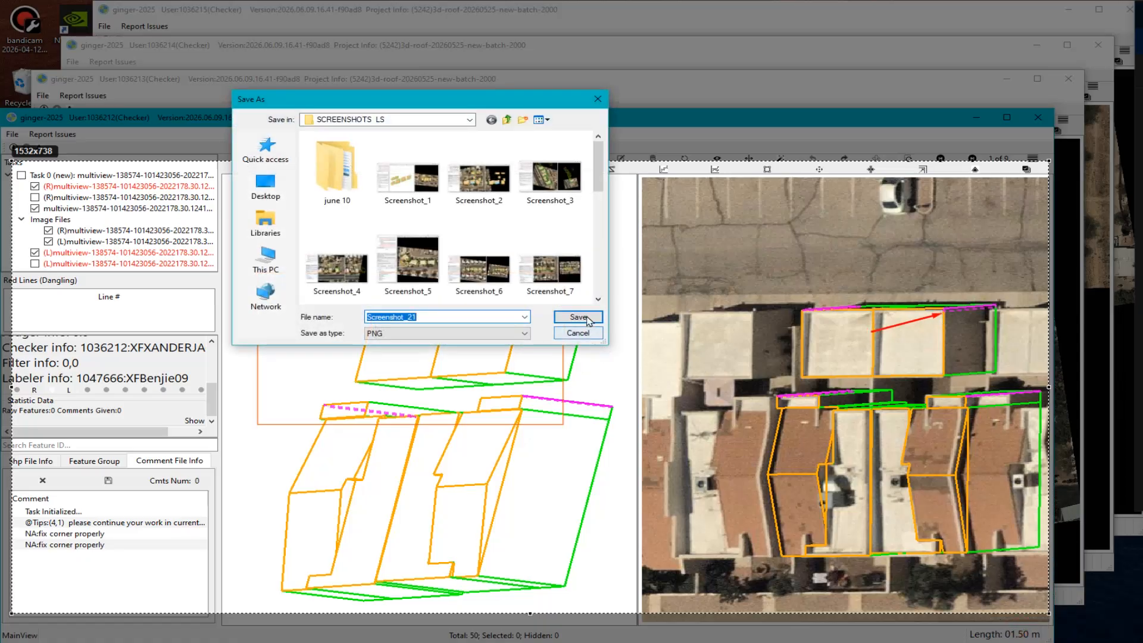
{"action": "left_click", "coordinate": [588, 320]}
Finish the grid review at (4,1) and submit the commented roof task.
{"action": "scroll", "coordinate": [538, 362], "scroll_direction": "down", "scroll_amount": 3}
{"action": "left_click", "coordinate": [535, 371]}
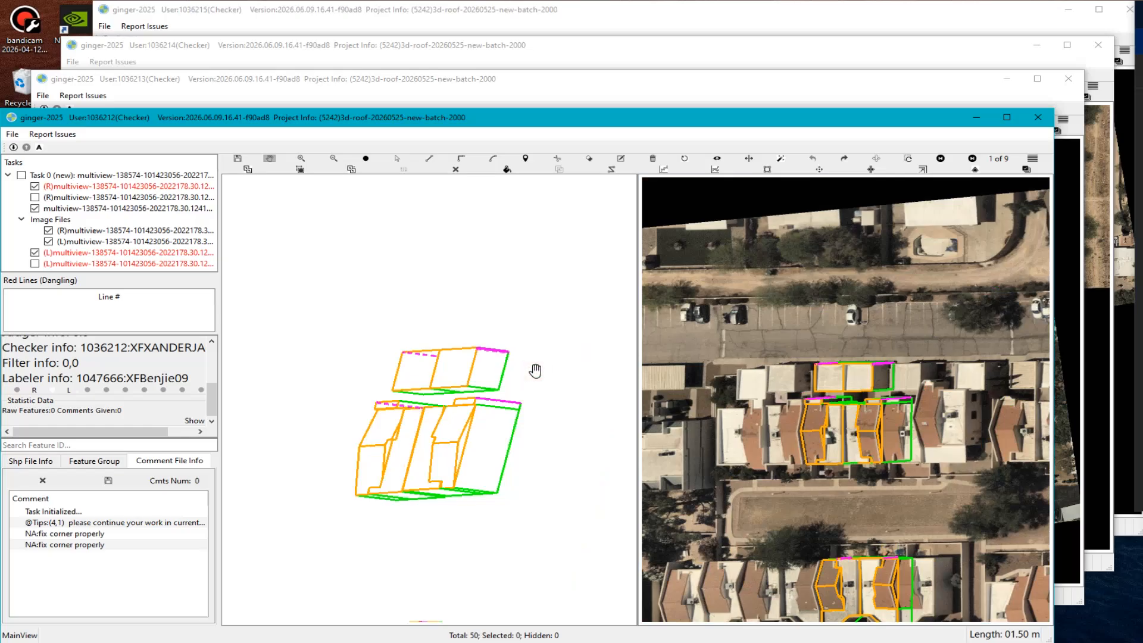
{"action": "key", "text": "n"}
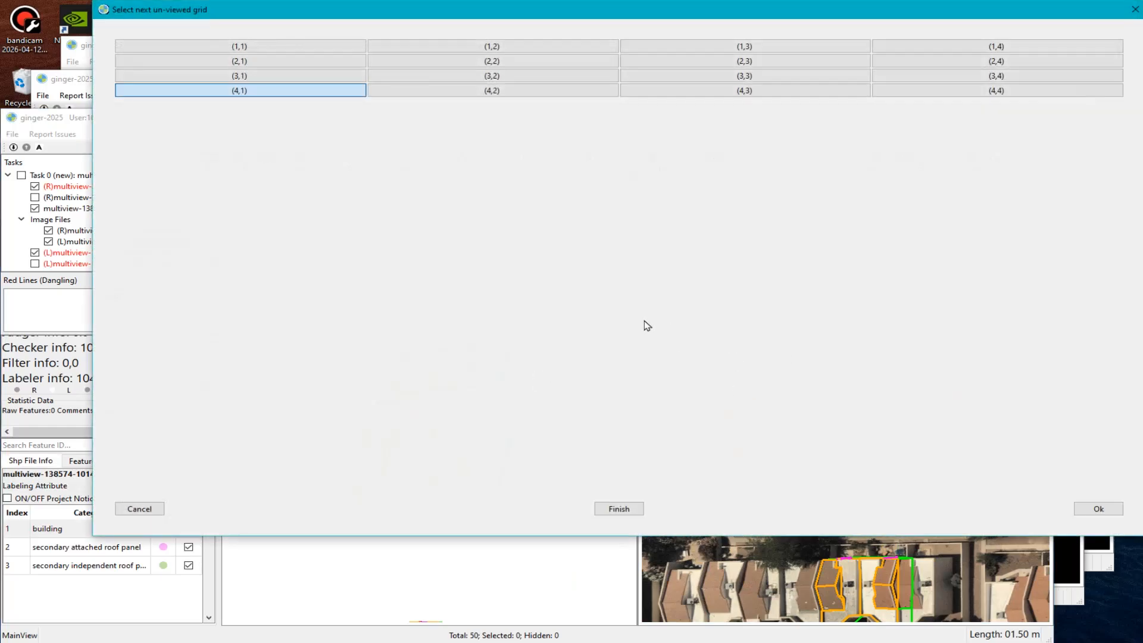
{"action": "left_click", "coordinate": [1097, 506]}
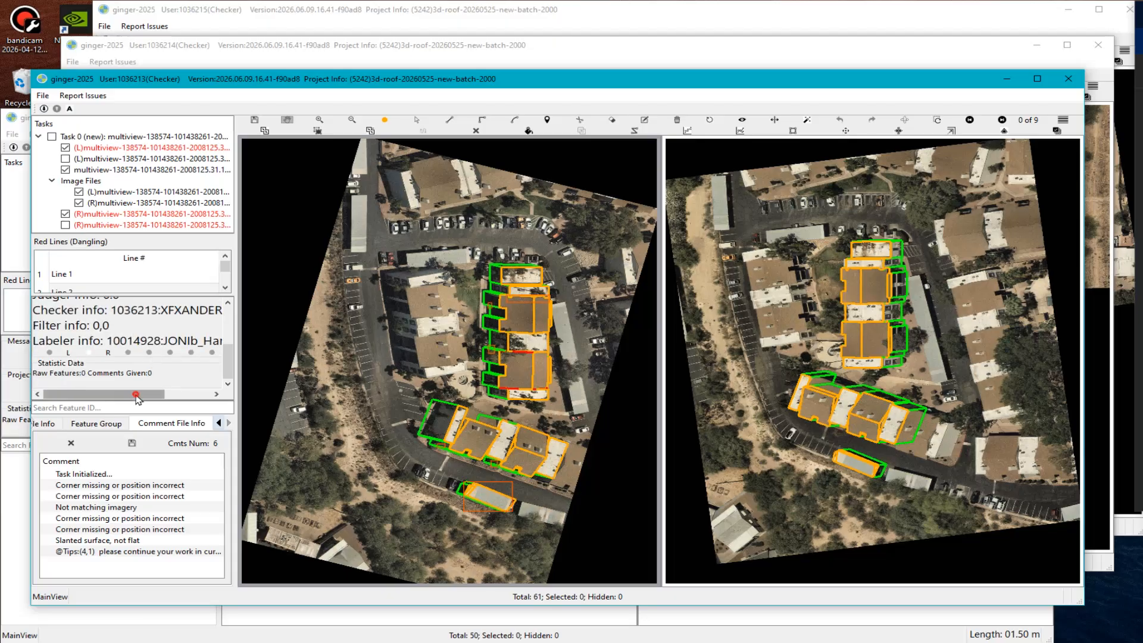
Go to the task in the next checker window and delete all of its existing corner, imagery and slanted-surface comments.
{"action": "mouse_move", "coordinate": [62, 394]}
{"action": "left_mouse_down"}
{"action": "mouse_move", "coordinate": [113, 394]}
{"action": "mouse_move", "coordinate": [62, 399]}
{"action": "left_mouse_up"}
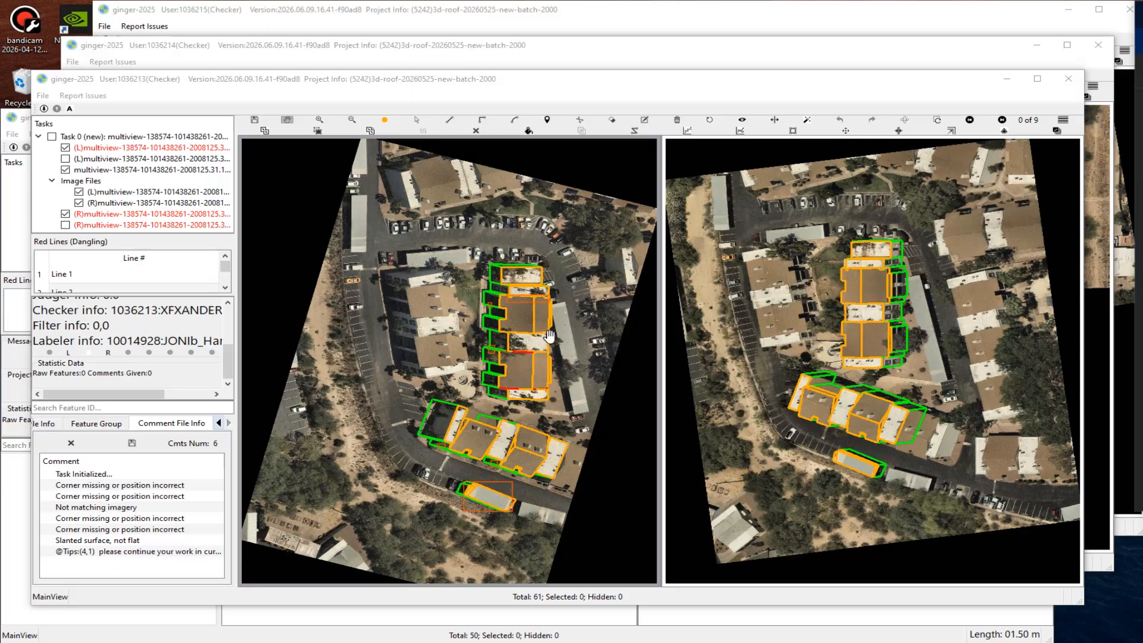
{"action": "left_click", "coordinate": [132, 486]}
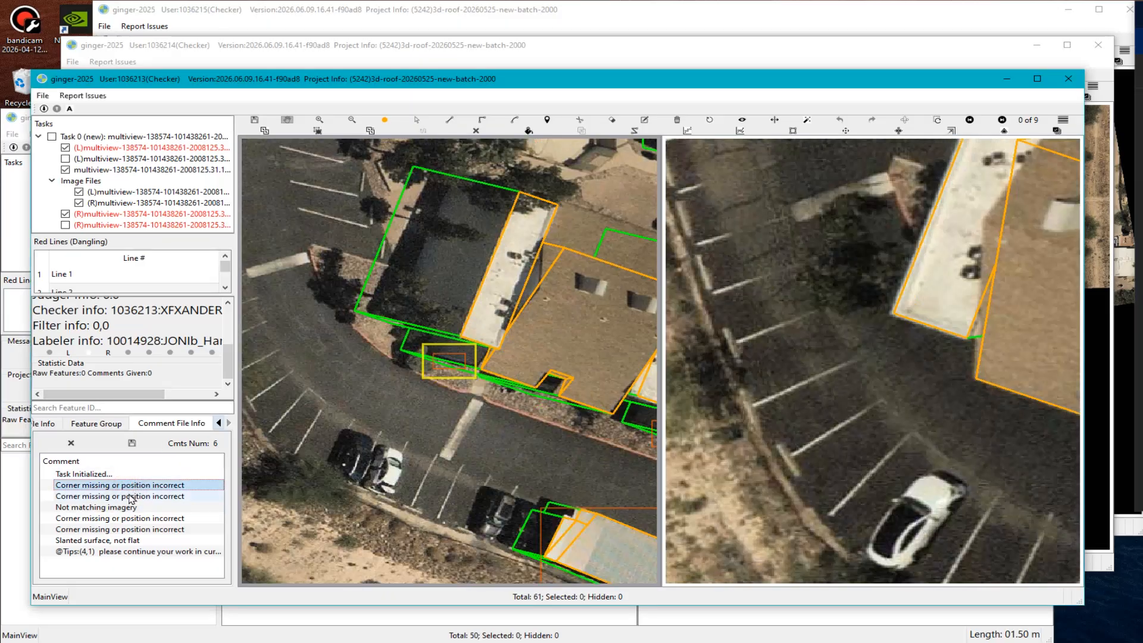
{"action": "left_click", "coordinate": [74, 444]}
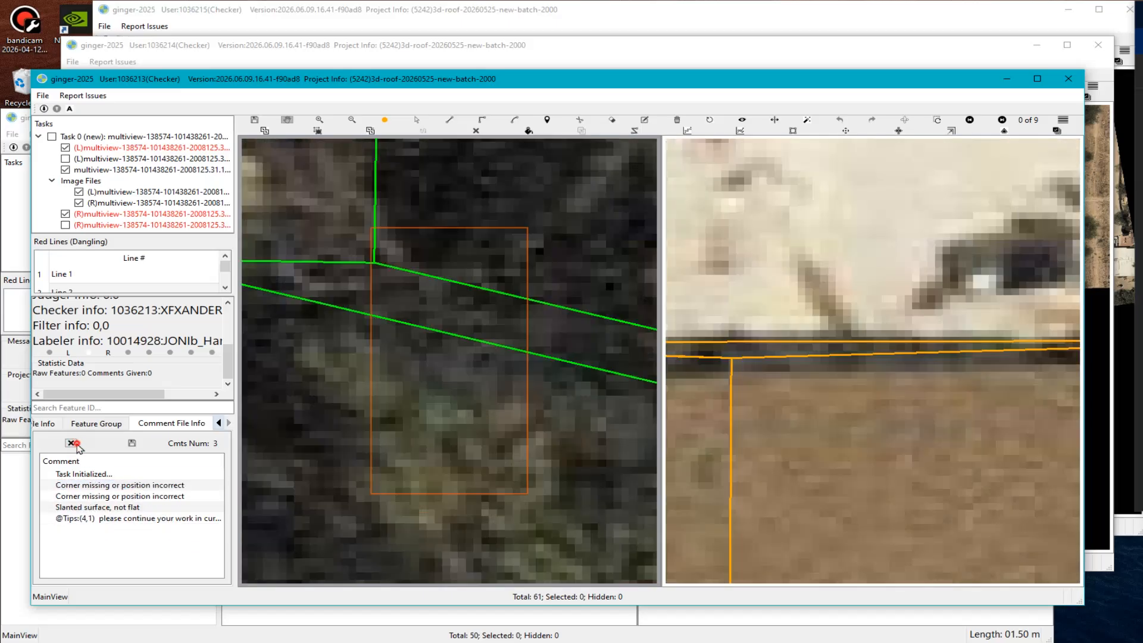
{"action": "left_click", "coordinate": [76, 444]}
{"action": "left_click", "coordinate": [76, 444]}
Inspect the roof wireframes of the northern and southern buildings in both aerial images, including image set 1 of 9.
{"action": "scroll", "coordinate": [500, 475], "scroll_direction": "down", "scroll_amount": 6}
{"action": "left_click_drag", "start_coordinate": [552, 339], "coordinate": [489, 393]}
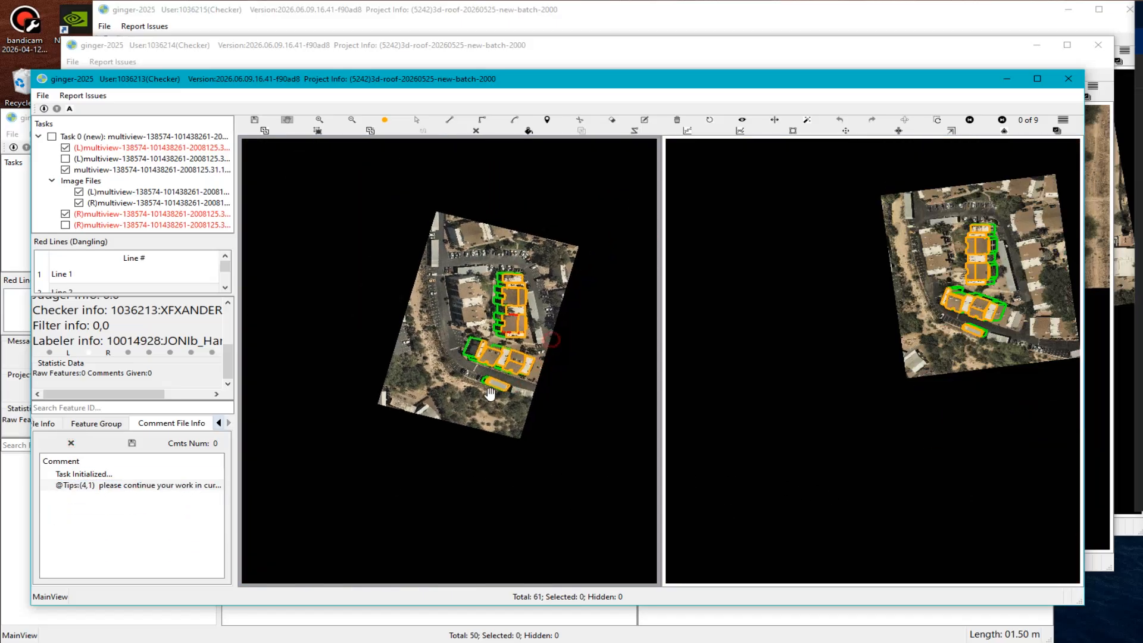
{"action": "scroll", "coordinate": [500, 375], "scroll_direction": "up", "scroll_amount": 8}
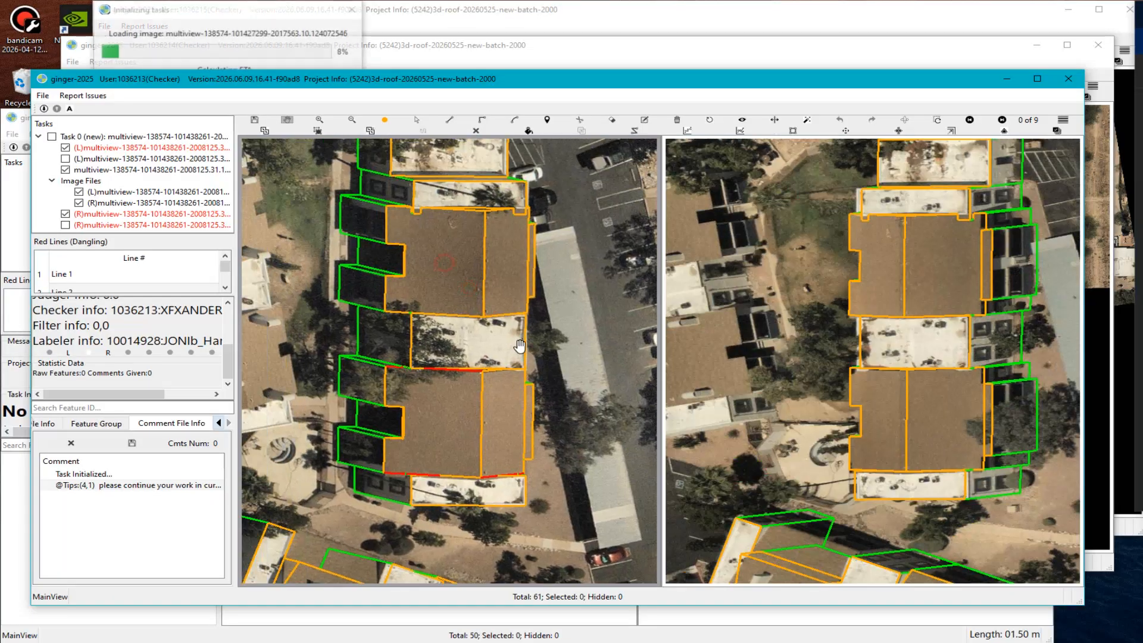
{"action": "scroll", "coordinate": [519, 345], "scroll_direction": "down", "scroll_amount": 5}
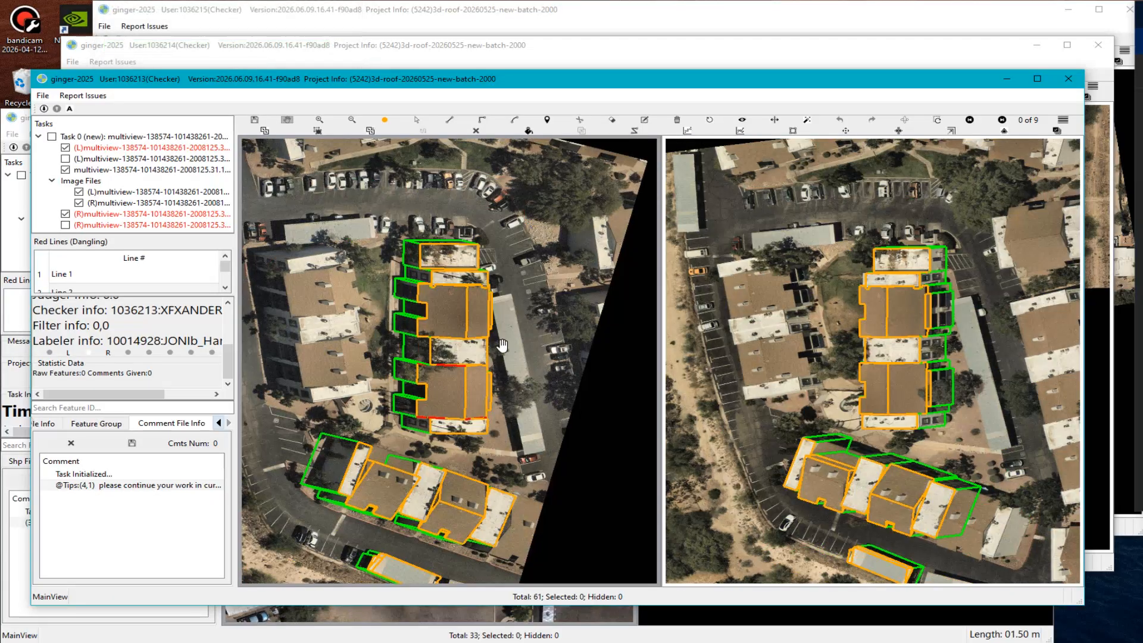
{"action": "left_click", "coordinate": [1002, 120]}
{"action": "scroll", "coordinate": [1021, 320], "scroll_direction": "up", "scroll_amount": 3}
{"action": "scroll", "coordinate": [998, 325], "scroll_direction": "down", "scroll_amount": 5}
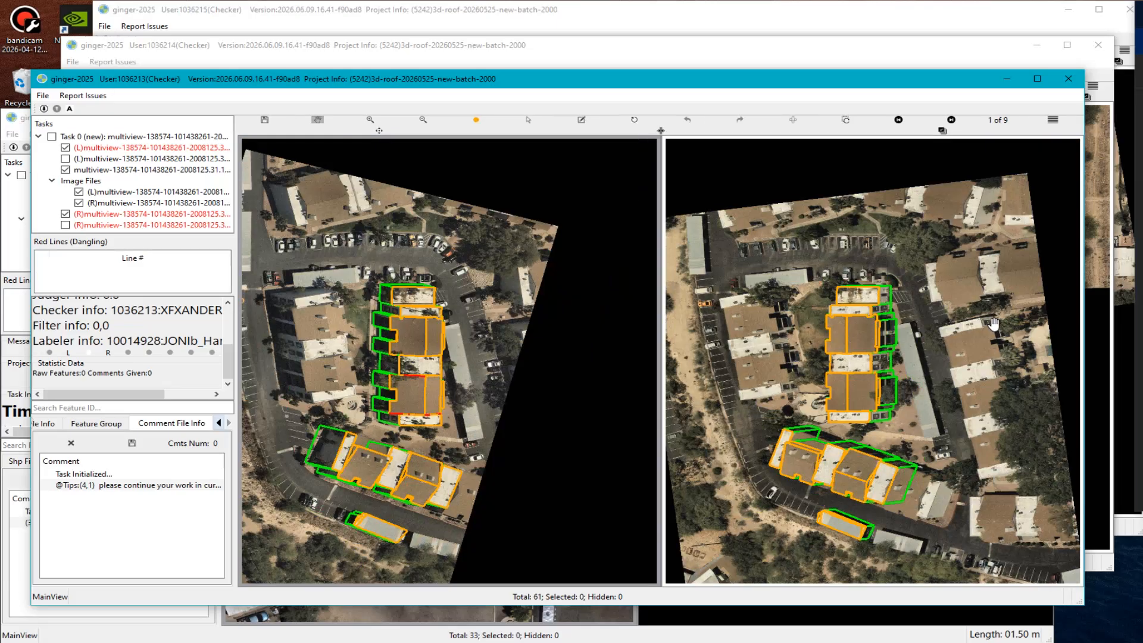
Mark the corners of both buildings with red arrows on a capture of the two aerial images and discard the capture.
{"action": "key", "text": "Print"}
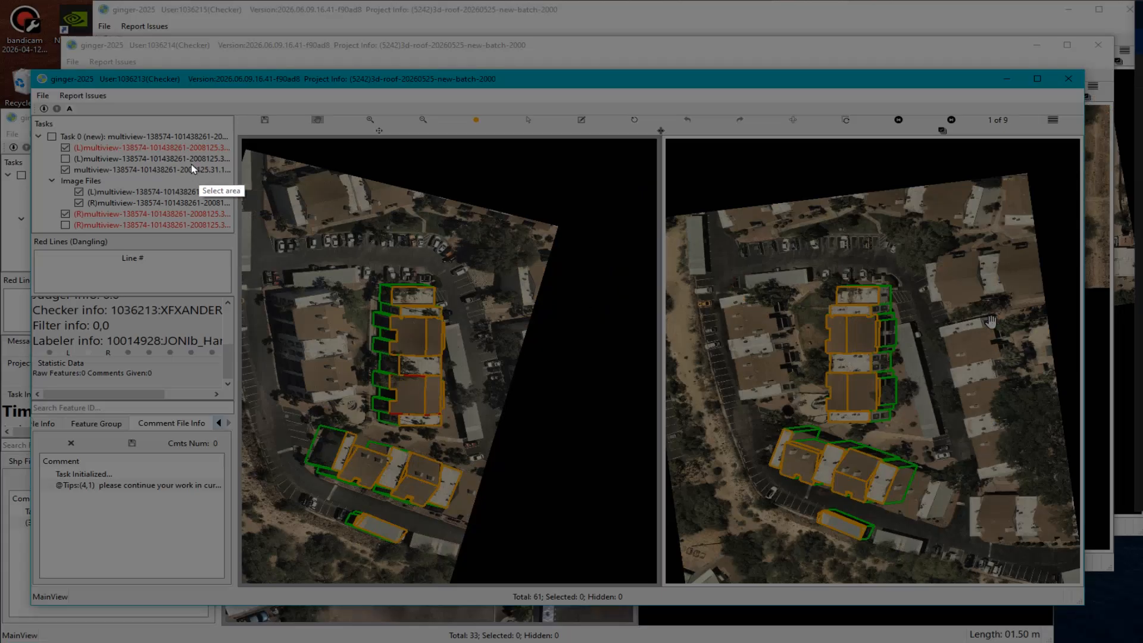
{"action": "left_click_drag", "start_coordinate": [191, 163], "coordinate": [1093, 594]}
{"action": "left_click", "coordinate": [1106, 510]}
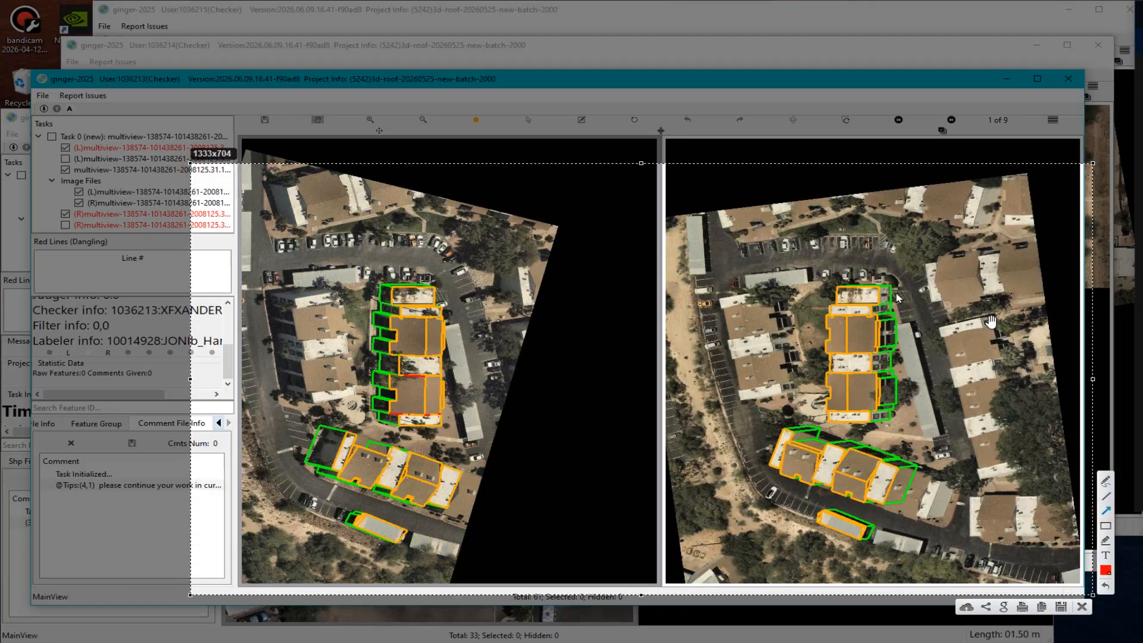
{"action": "mouse_move", "coordinate": [909, 287]}
{"action": "left_mouse_down"}
{"action": "mouse_move", "coordinate": [886, 296]}
{"action": "mouse_move", "coordinate": [898, 321]}
{"action": "left_mouse_up"}
{"action": "mouse_move", "coordinate": [909, 368]}
{"action": "left_mouse_down"}
{"action": "mouse_move", "coordinate": [890, 375]}
{"action": "mouse_move", "coordinate": [894, 405]}
{"action": "left_mouse_up"}
{"action": "mouse_move", "coordinate": [924, 457]}
{"action": "left_mouse_down"}
{"action": "mouse_move", "coordinate": [901, 465]}
{"action": "mouse_move", "coordinate": [805, 431]}
{"action": "left_mouse_up"}
{"action": "mouse_move", "coordinate": [764, 481]}
{"action": "left_mouse_down"}
{"action": "mouse_move", "coordinate": [793, 475]}
{"action": "mouse_move", "coordinate": [807, 490]}
{"action": "left_mouse_up"}
{"action": "left_click_drag", "start_coordinate": [883, 505], "coordinate": [829, 515]}
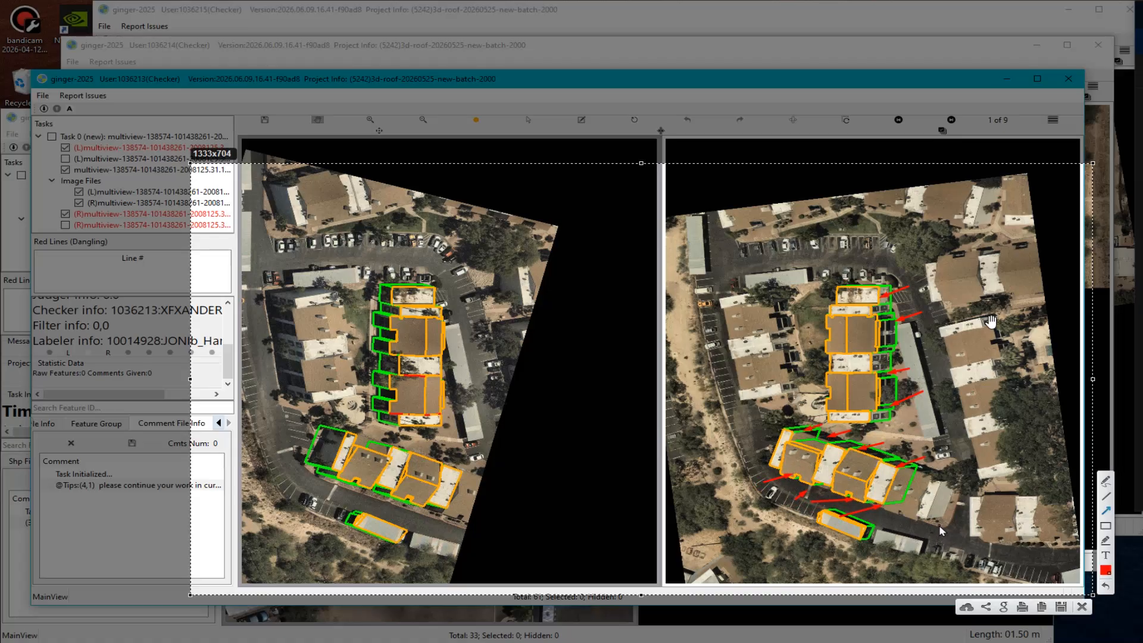
{"action": "left_click_drag", "start_coordinate": [814, 288], "coordinate": [821, 312]}
{"action": "left_click_drag", "start_coordinate": [797, 340], "coordinate": [826, 357]}
{"action": "left_click_drag", "start_coordinate": [802, 375], "coordinate": [823, 408]}
{"action": "left_click_drag", "start_coordinate": [812, 413], "coordinate": [821, 415]}
{"action": "left_click_drag", "start_coordinate": [930, 429], "coordinate": [875, 424]}
{"action": "left_click_drag", "start_coordinate": [909, 375], "coordinate": [893, 382]}
{"action": "left_click_drag", "start_coordinate": [825, 282], "coordinate": [853, 337]}
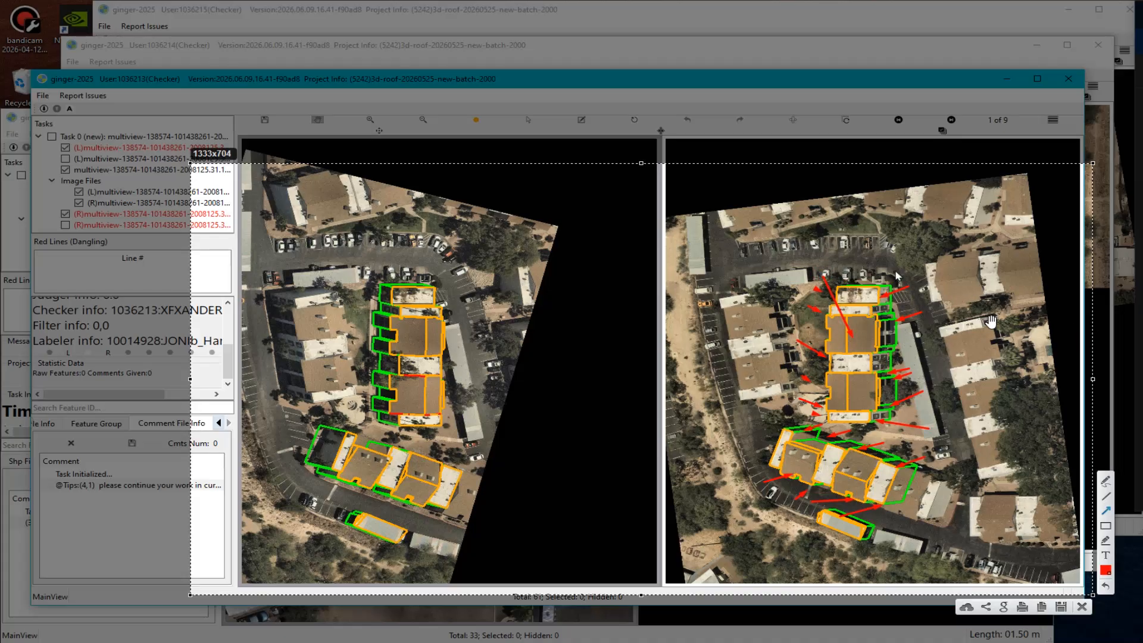
{"action": "left_click_drag", "start_coordinate": [898, 275], "coordinate": [883, 298]}
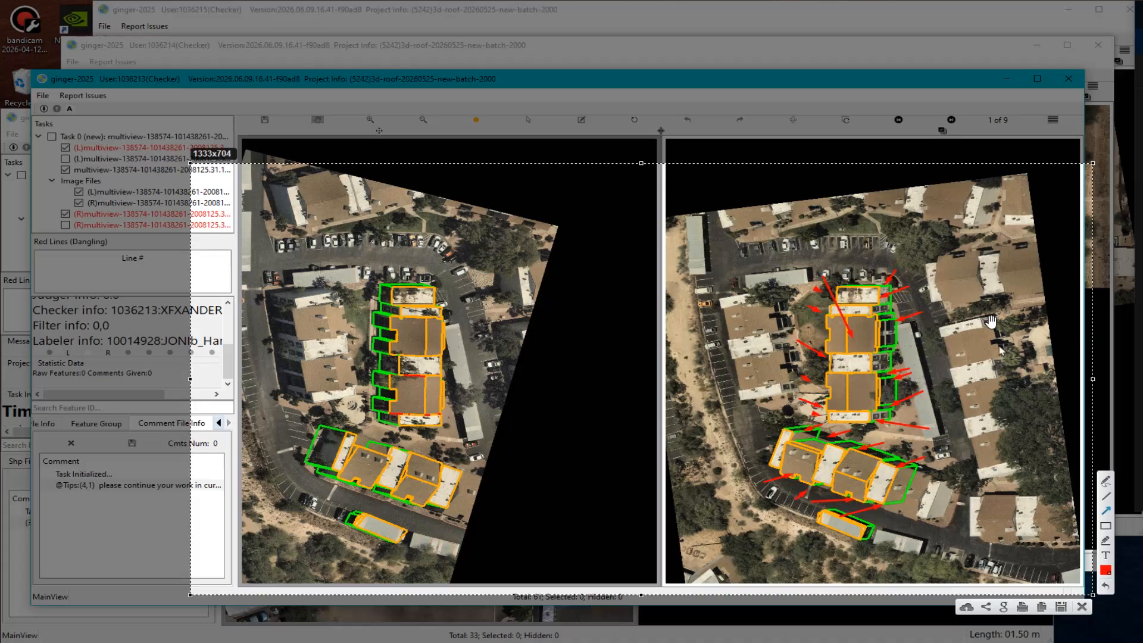
{"action": "left_click", "coordinate": [1082, 608]}
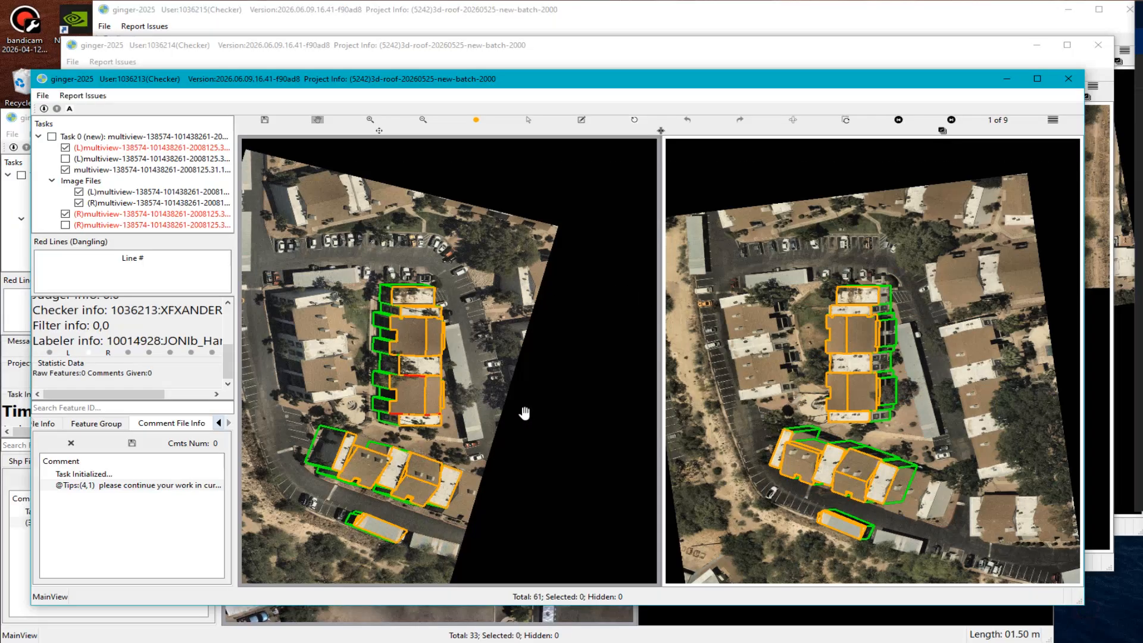
Return to image set 0 of 9 and view the northern building's wireframe in 3D.
{"action": "key", "text": "Left"}
{"action": "scroll", "coordinate": [395, 312], "scroll_direction": "up", "scroll_amount": 4}
{"action": "scroll", "coordinate": [498, 358], "scroll_direction": "down", "scroll_amount": 3}
{"action": "scroll", "coordinate": [416, 346], "scroll_direction": "up", "scroll_amount": 1}
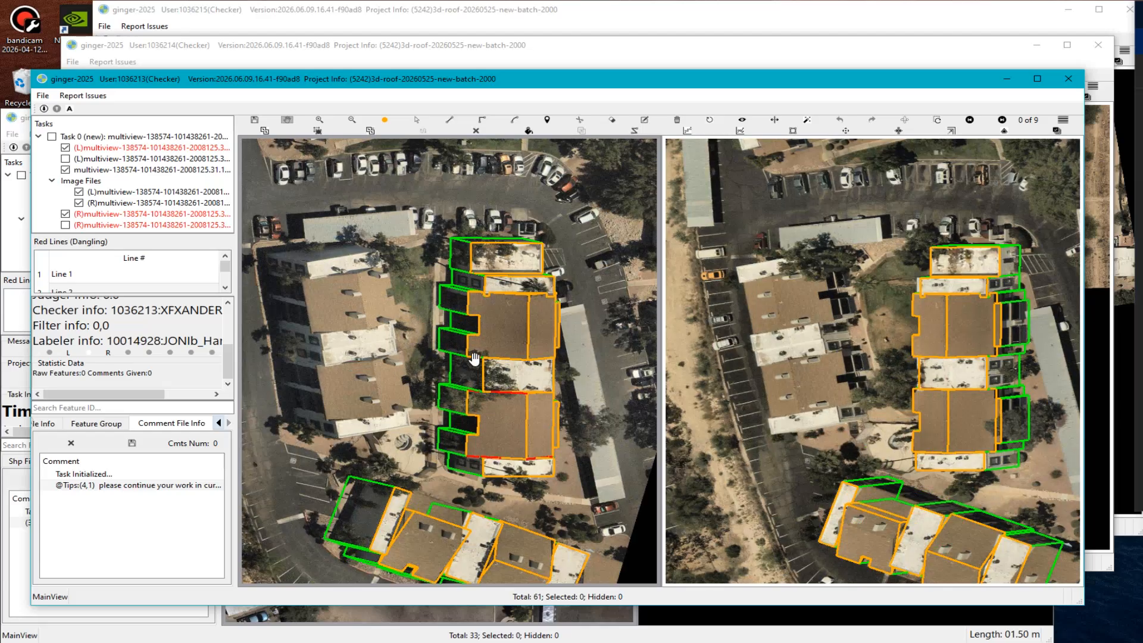
{"action": "middle_click_drag", "start_coordinate": [476, 348], "coordinate": [470, 320]}
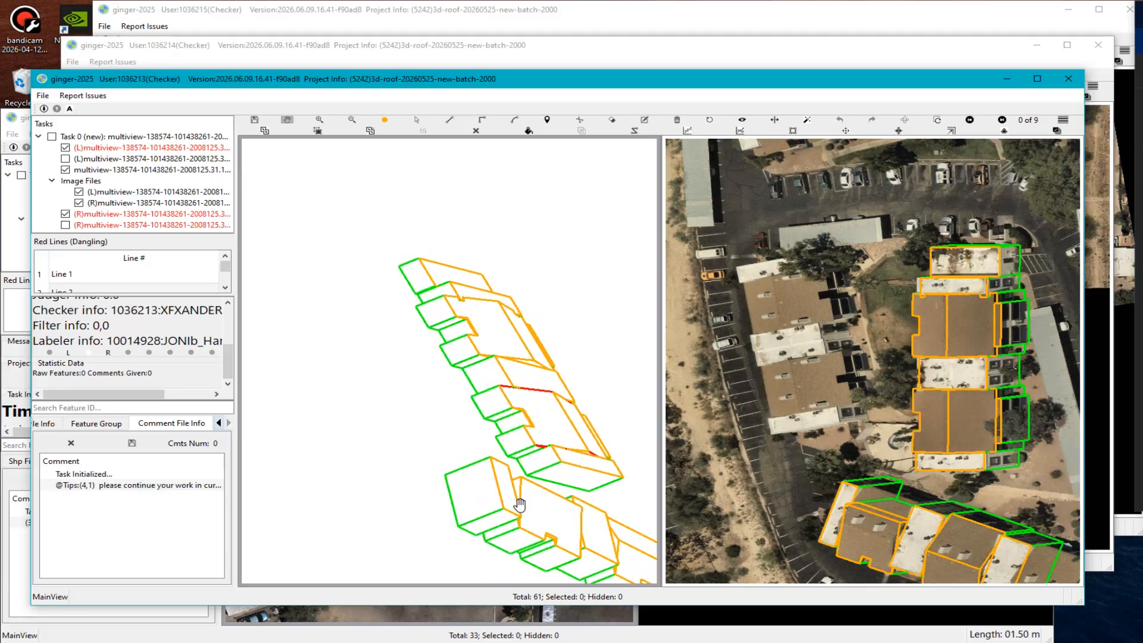
Check the alignment of the northern building's lower wall corners near the red dangling lines in 3D using a temporary line.
{"action": "scroll", "coordinate": [566, 434], "scroll_direction": "up", "scroll_amount": 5}
{"action": "key", "text": "Escape"}
{"action": "key", "text": "l"}
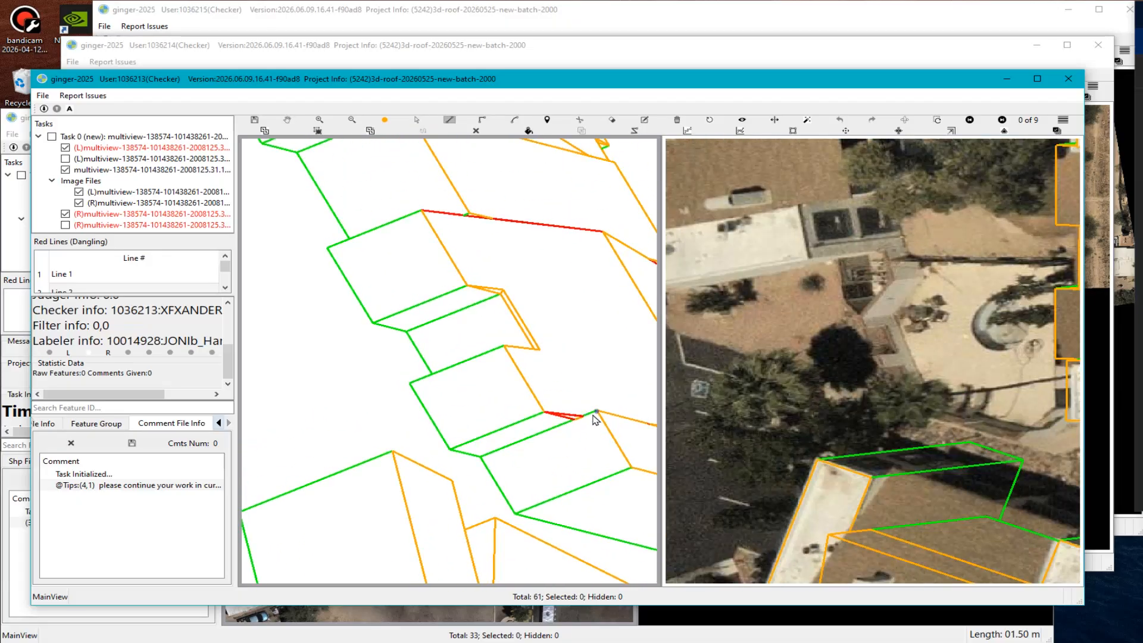
{"action": "left_click", "coordinate": [597, 411]}
{"action": "key", "text": "Escape"}
{"action": "key", "text": "l"}
{"action": "scroll", "coordinate": [485, 370], "scroll_direction": "down", "scroll_amount": 5}
{"action": "scroll", "coordinate": [420, 296], "scroll_direction": "up", "scroll_amount": 5}
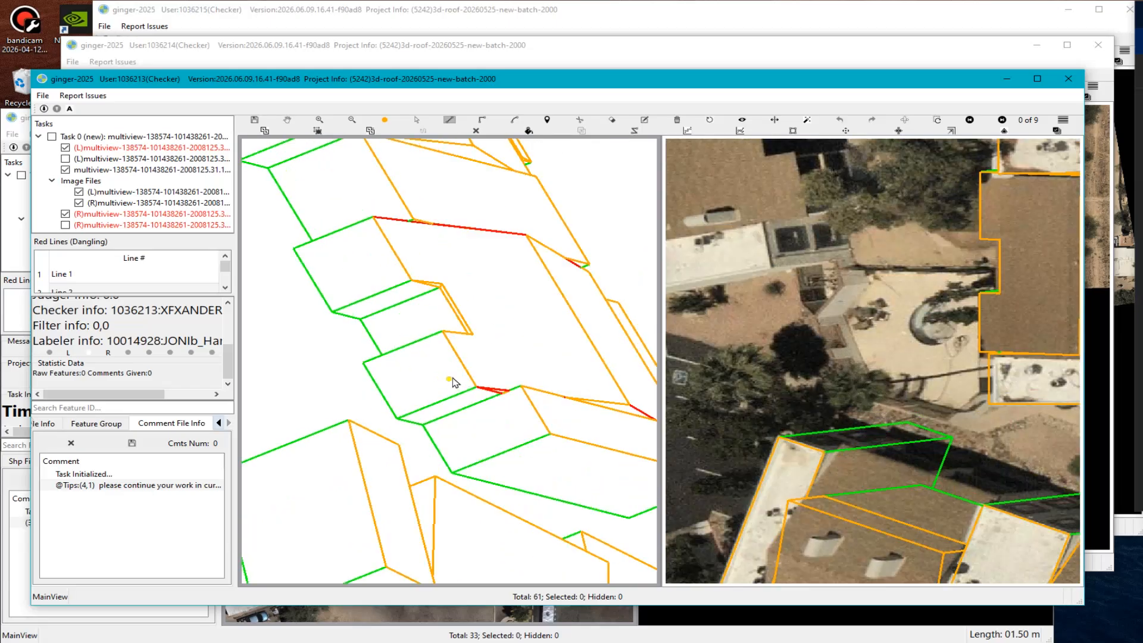
{"action": "left_click", "coordinate": [392, 402]}
{"action": "key", "text": "Escape"}
Check the alignment of the northern building's upper-end corners in 3D with a temporary line and return to the aerial view.
{"action": "scroll", "coordinate": [389, 282], "scroll_direction": "down", "scroll_amount": 4}
{"action": "left_click_drag", "start_coordinate": [388, 281], "coordinate": [426, 396]}
{"action": "scroll", "coordinate": [389, 304], "scroll_direction": "up", "scroll_amount": 3}
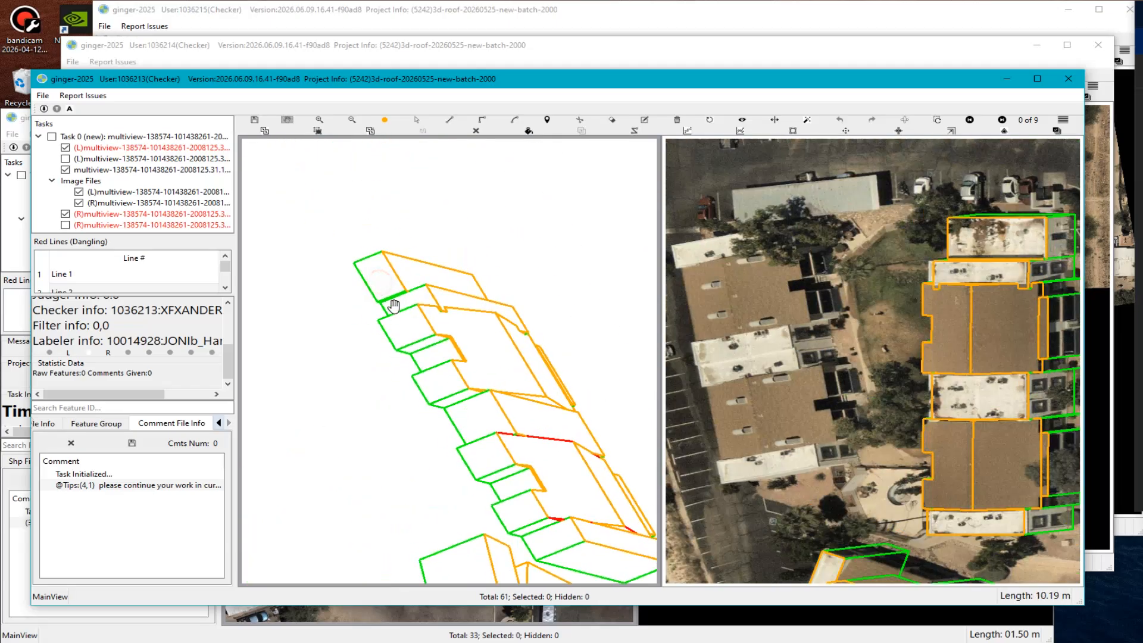
{"action": "scroll", "coordinate": [464, 344], "scroll_direction": "up", "scroll_amount": 3}
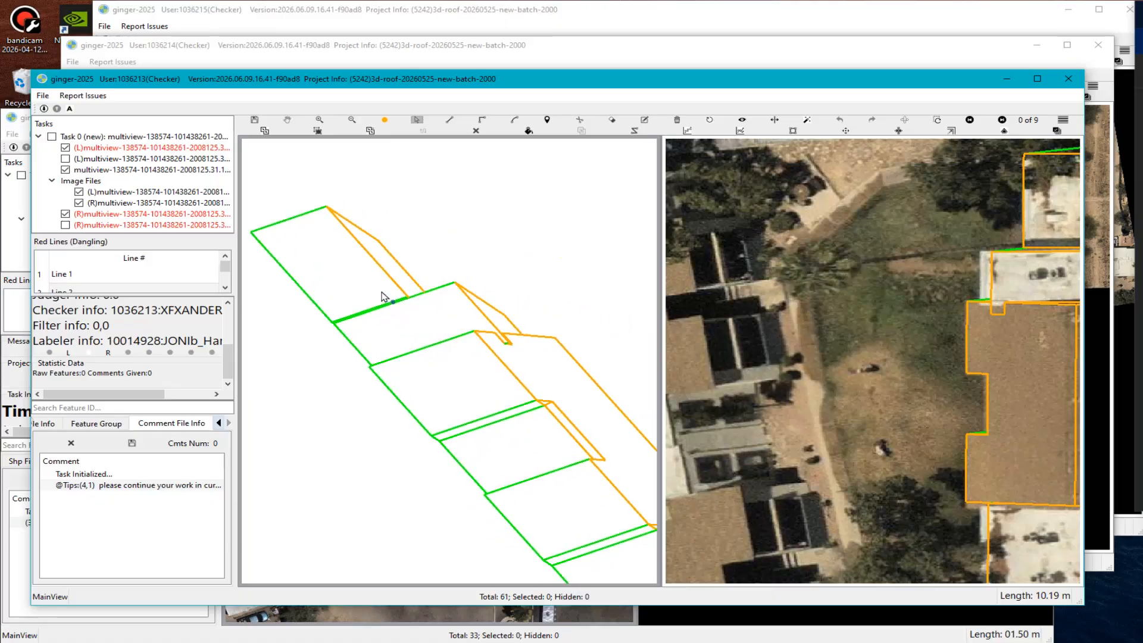
{"action": "key", "text": "l"}
{"action": "left_click", "coordinate": [385, 278]}
{"action": "scroll", "coordinate": [327, 316], "scroll_direction": "down", "scroll_amount": 3}
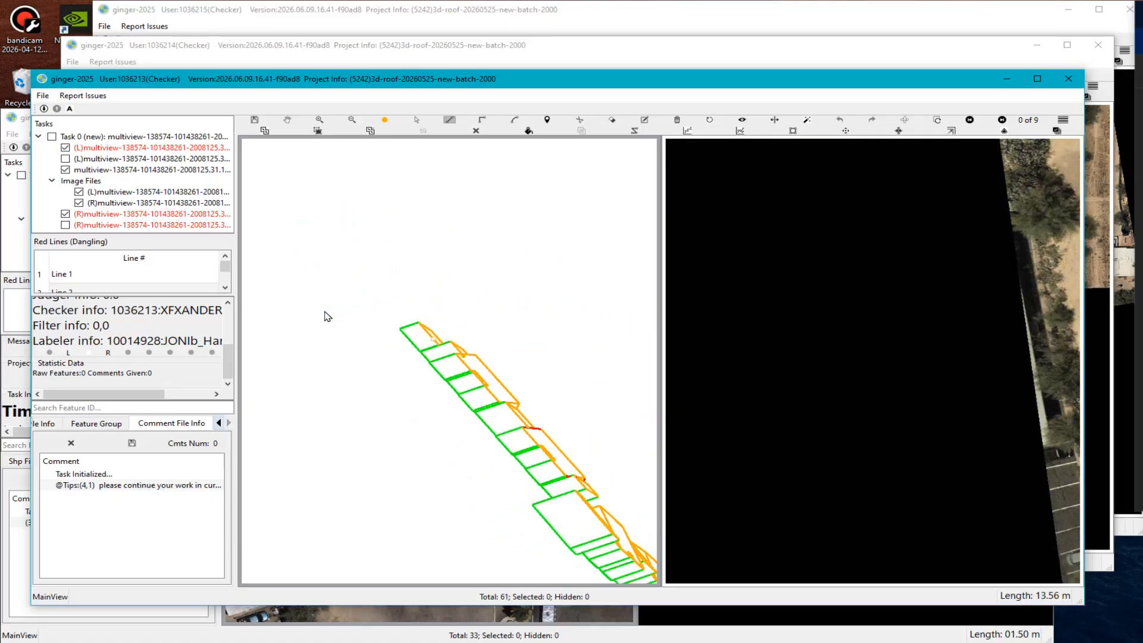
{"action": "scroll", "coordinate": [327, 316], "scroll_direction": "up", "scroll_amount": 3}
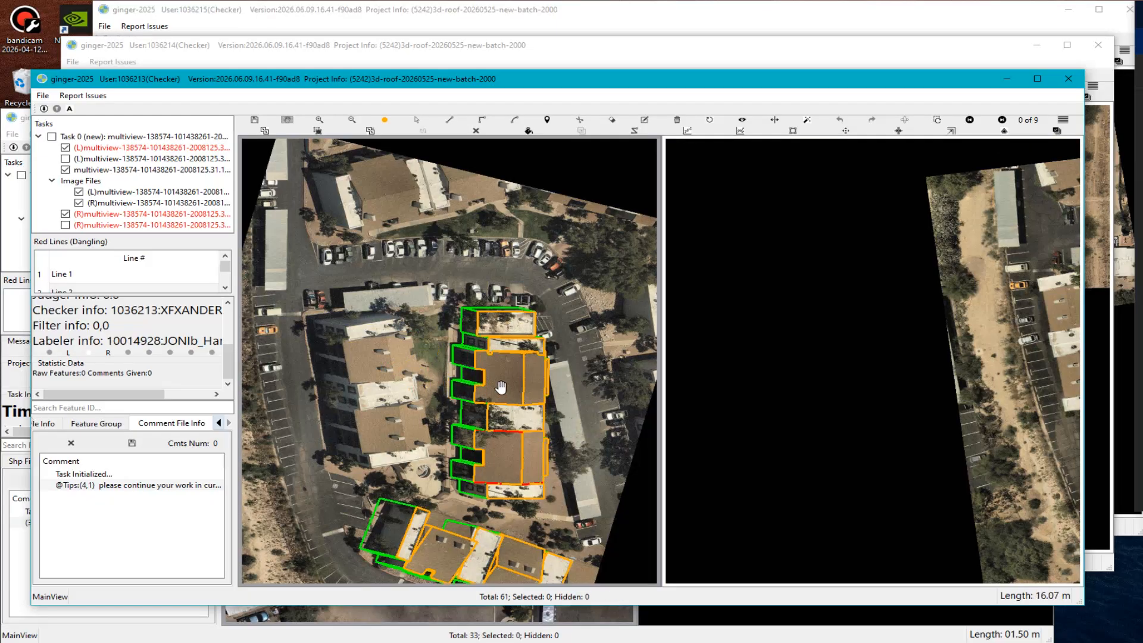
{"action": "key", "text": "Escape"}
Compare both buildings' wireframes in 3D and against the two aerial images for misplaced corners.
{"action": "scroll", "coordinate": [508, 405], "scroll_direction": "down", "scroll_amount": 2}
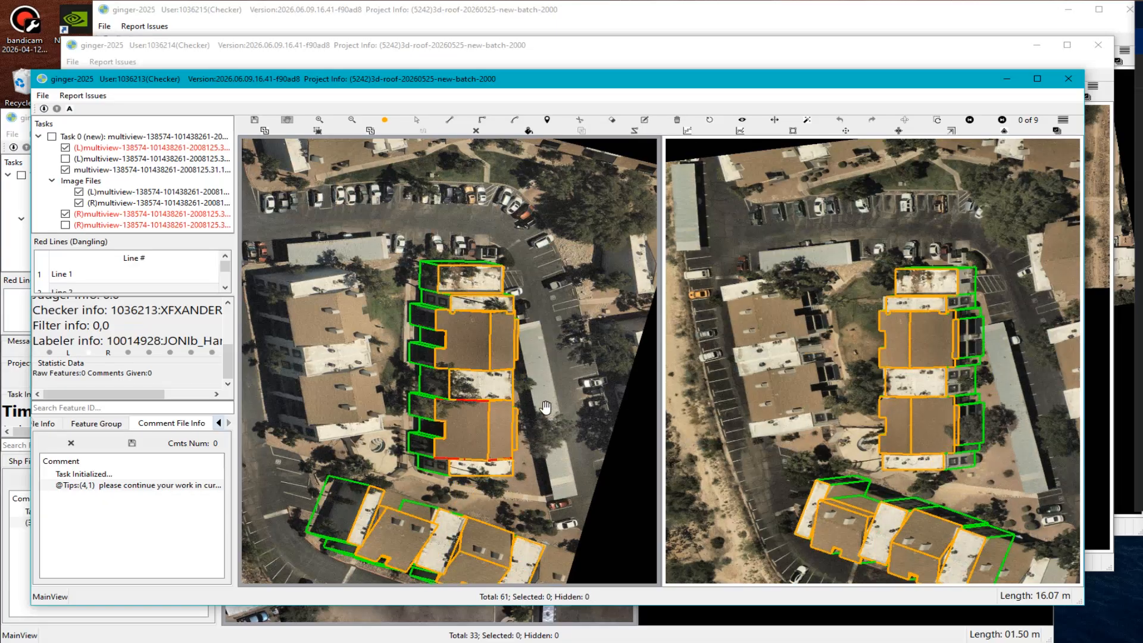
{"action": "left_click_drag", "start_coordinate": [472, 352], "coordinate": [472, 436]}
{"action": "scroll", "coordinate": [473, 437], "scroll_direction": "down", "scroll_amount": 3}
{"action": "middle_click_drag", "start_coordinate": [548, 429], "coordinate": [434, 394]}
{"action": "scroll", "coordinate": [434, 395], "scroll_direction": "up", "scroll_amount": 2}
{"action": "mouse_move", "coordinate": [440, 423]}
{"action": "left_mouse_down"}
{"action": "mouse_move", "coordinate": [462, 429]}
{"action": "mouse_move", "coordinate": [434, 384]}
{"action": "mouse_move", "coordinate": [423, 427]}
{"action": "left_mouse_up"}
{"action": "scroll", "coordinate": [423, 426], "scroll_direction": "down", "scroll_amount": 3}
{"action": "key", "text": "Escape"}
{"action": "scroll", "coordinate": [381, 316], "scroll_direction": "up", "scroll_amount": 4}
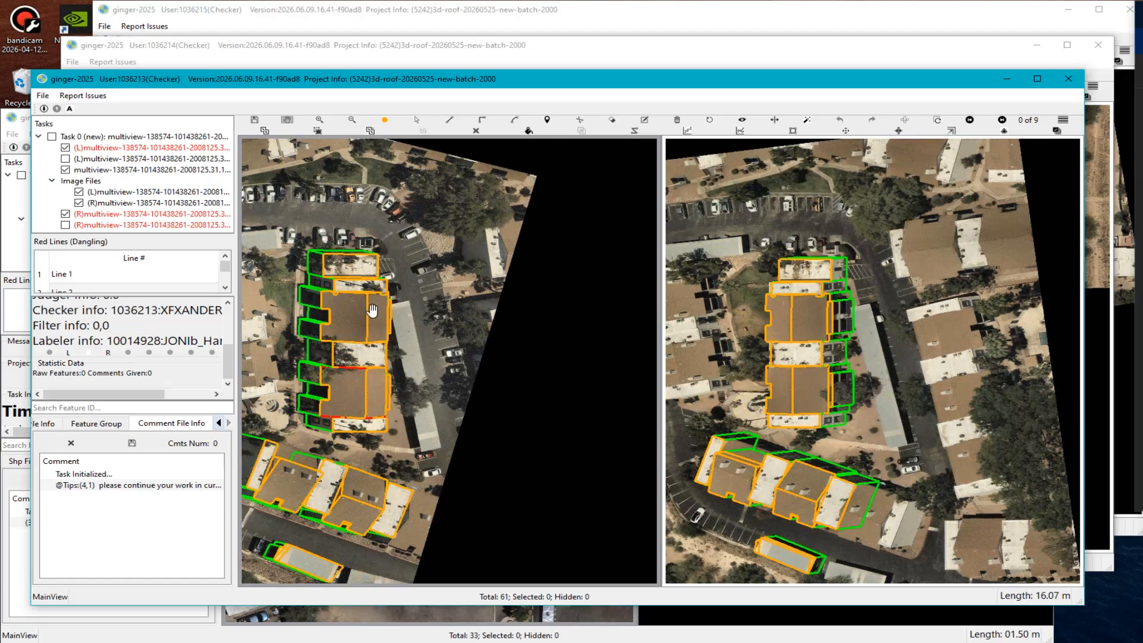
{"action": "left_click_drag", "start_coordinate": [409, 315], "coordinate": [426, 300]}
{"action": "scroll", "coordinate": [376, 284], "scroll_direction": "up", "scroll_amount": 2}
{"action": "left_click_drag", "start_coordinate": [298, 194], "coordinate": [452, 492]}
{"action": "left_click", "coordinate": [239, 9]}
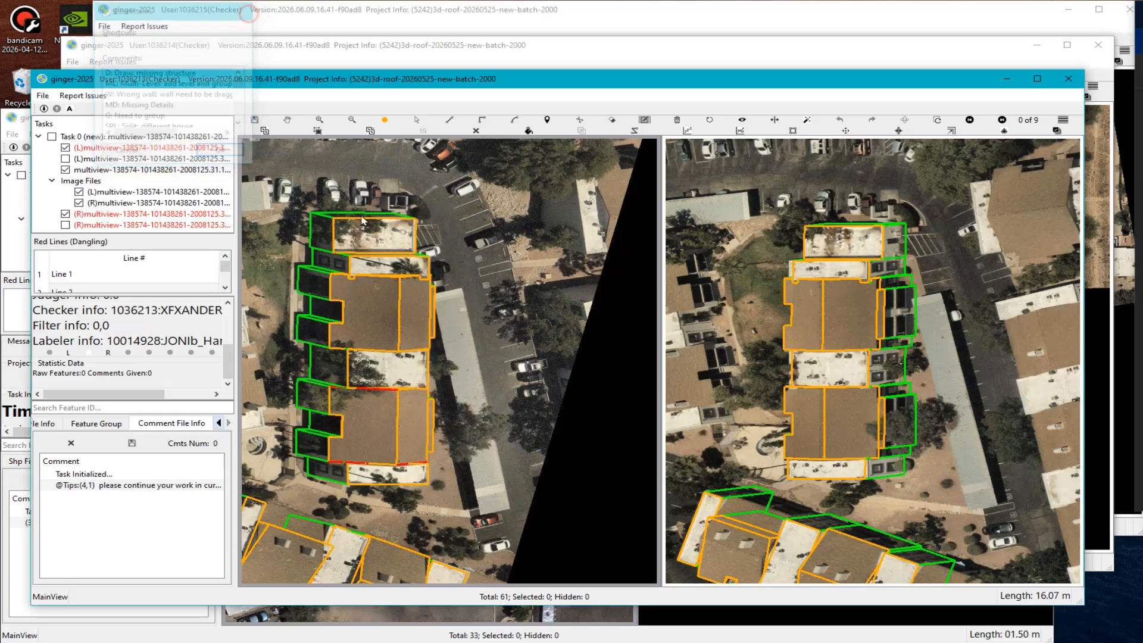
Box the entire northern building in the first aerial image and add the comment "Corner missing or position incorrect".
{"action": "scroll", "coordinate": [421, 421], "scroll_direction": "down", "scroll_amount": 4}
{"action": "key", "text": "e"}
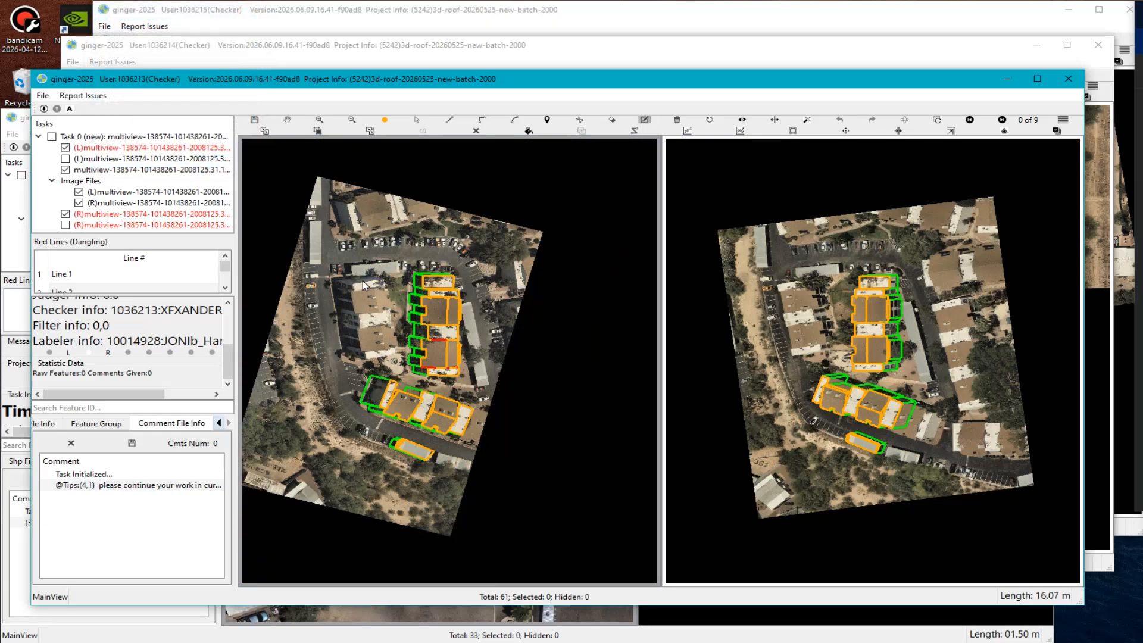
{"action": "scroll", "coordinate": [451, 307], "scroll_direction": "up", "scroll_amount": 4}
{"action": "left_click_drag", "start_coordinate": [423, 256], "coordinate": [545, 523]}
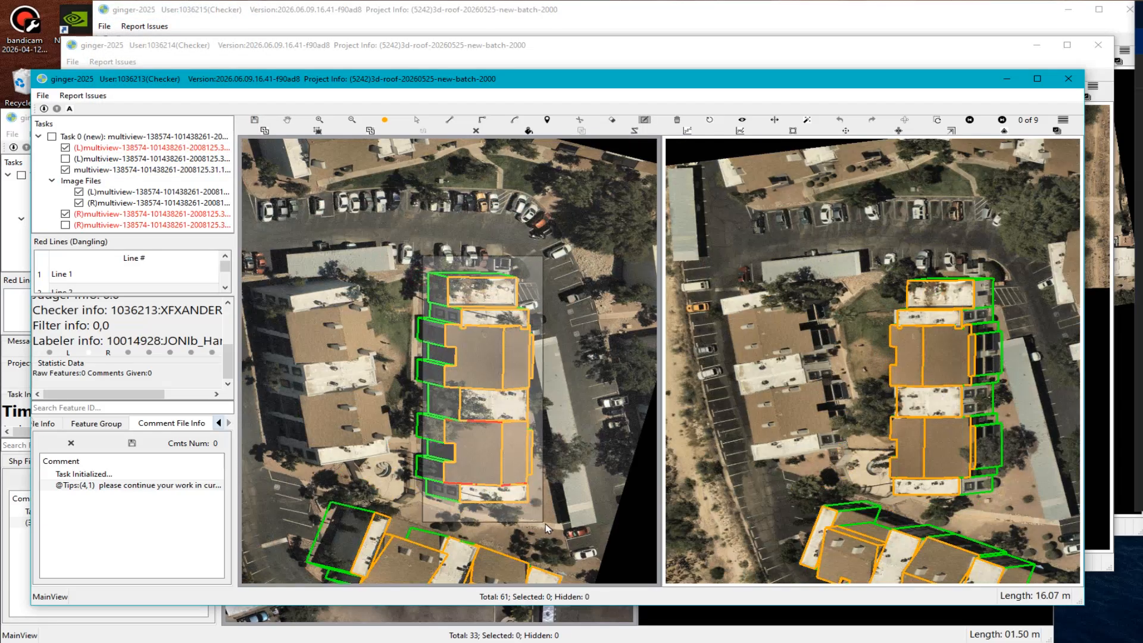
{"action": "key", "text": "Return"}
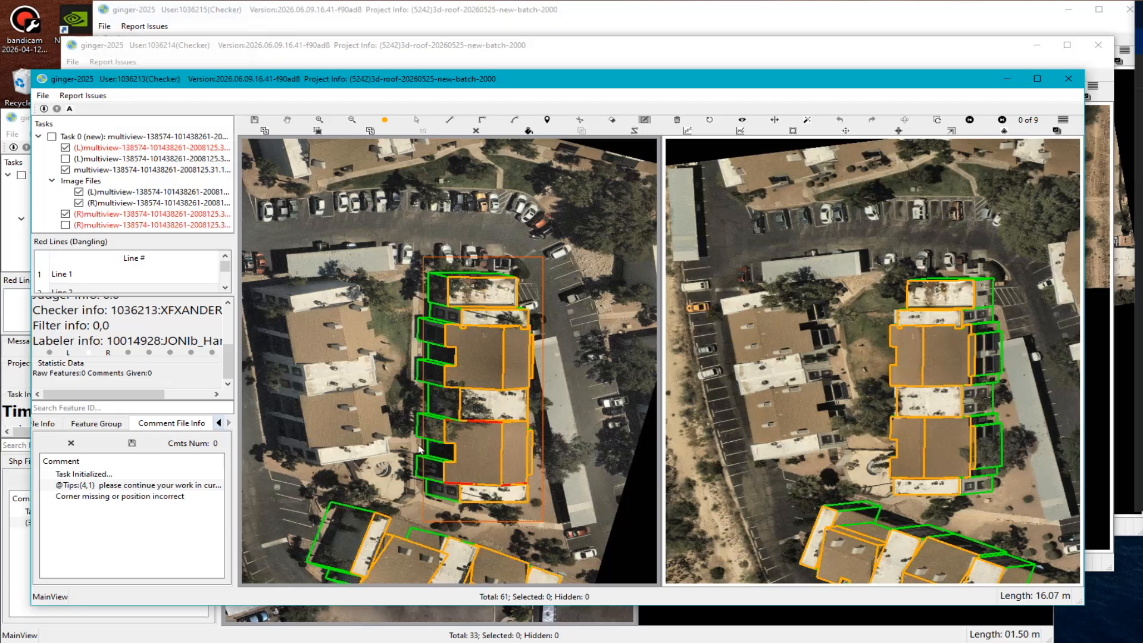
Box the northern building's lower brown roof section around the red dangling lines and select the NA comment for it.
{"action": "scroll", "coordinate": [420, 449], "scroll_direction": "up", "scroll_amount": 2}
{"action": "key", "text": "e"}
{"action": "left_click_drag", "start_coordinate": [407, 379], "coordinate": [539, 448]}
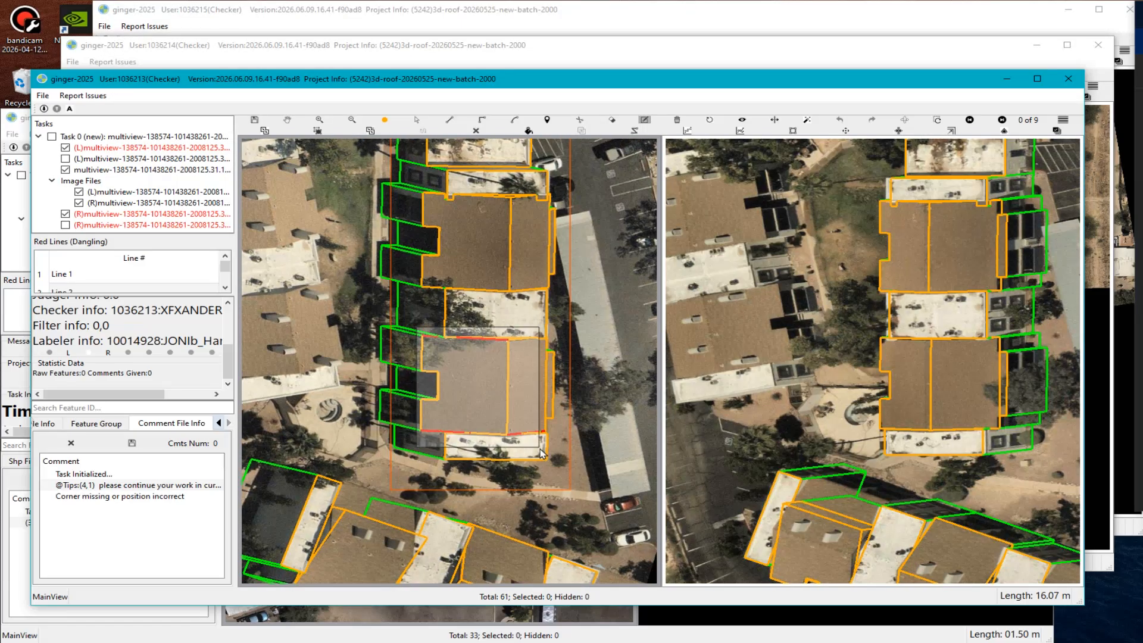
{"action": "key", "text": "n"}
{"action": "key", "text": "Down"}
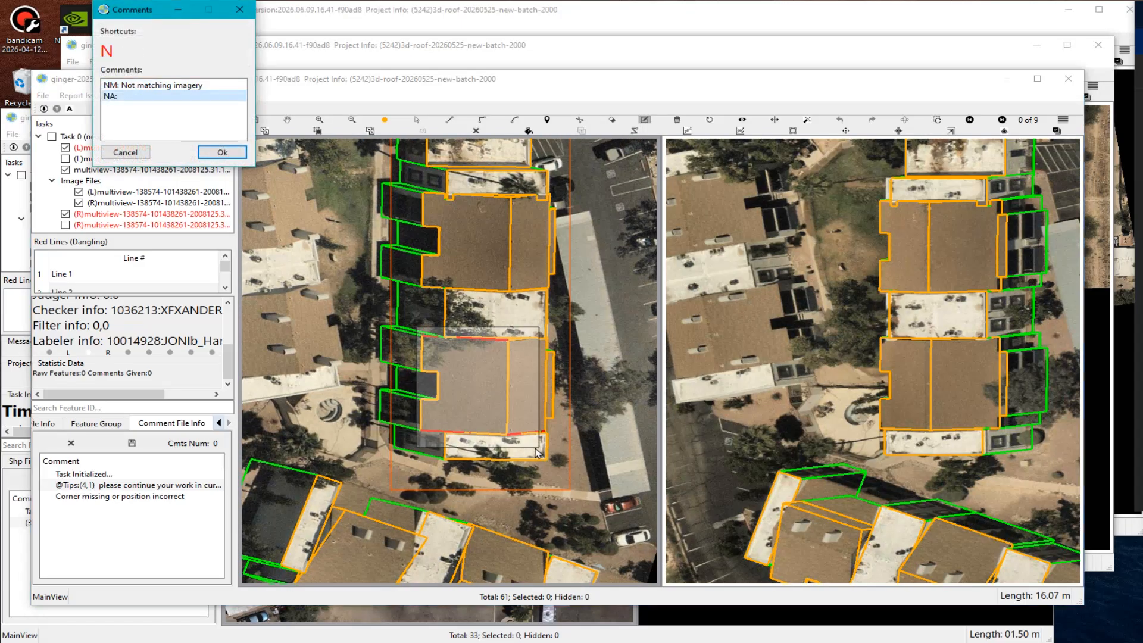
Add an NA comment reading "fix red lines" to the area marked around the lower brown roof.
{"action": "key", "text": "Return"}
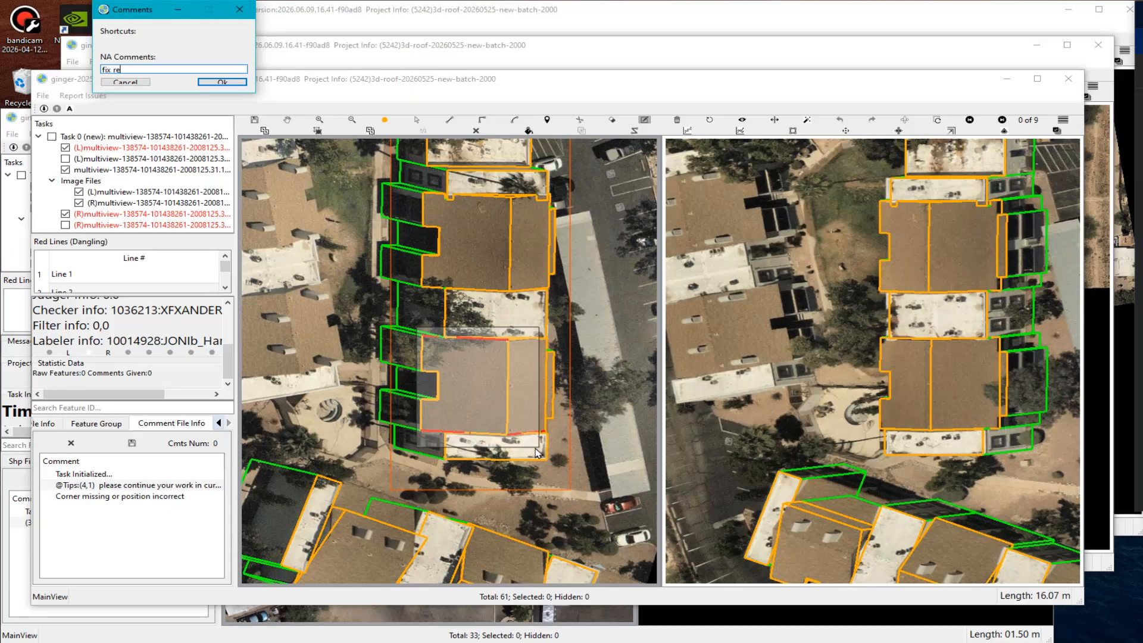
{"action": "key", "text": "Return"}
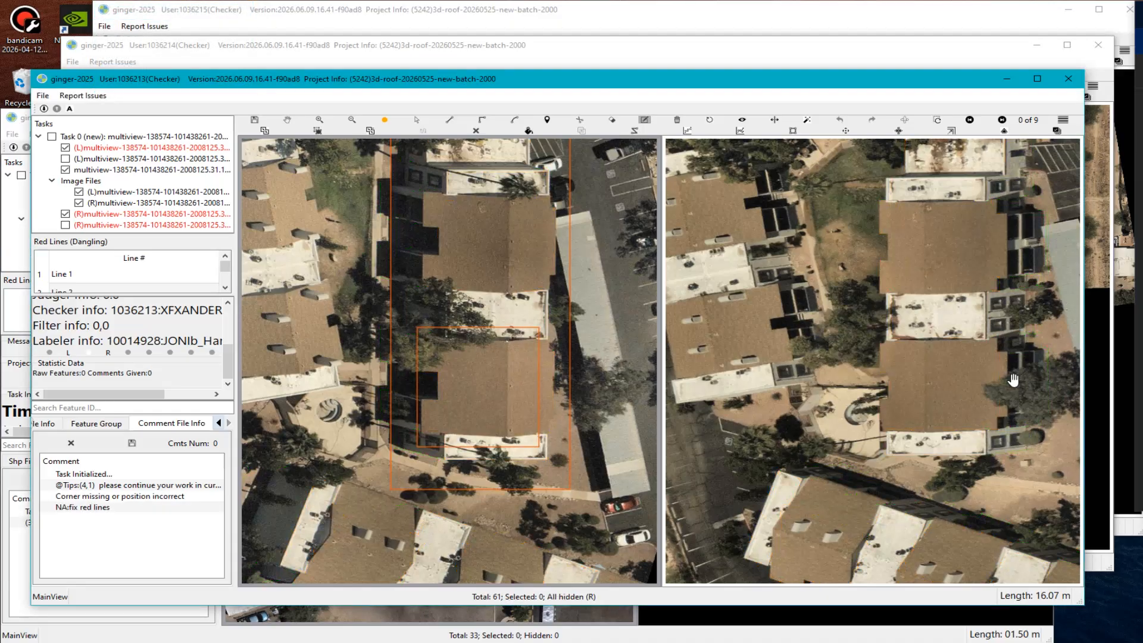
{"action": "scroll", "coordinate": [1013, 378], "scroll_direction": "up", "scroll_amount": 2}
{"action": "left_click", "coordinate": [954, 368]}
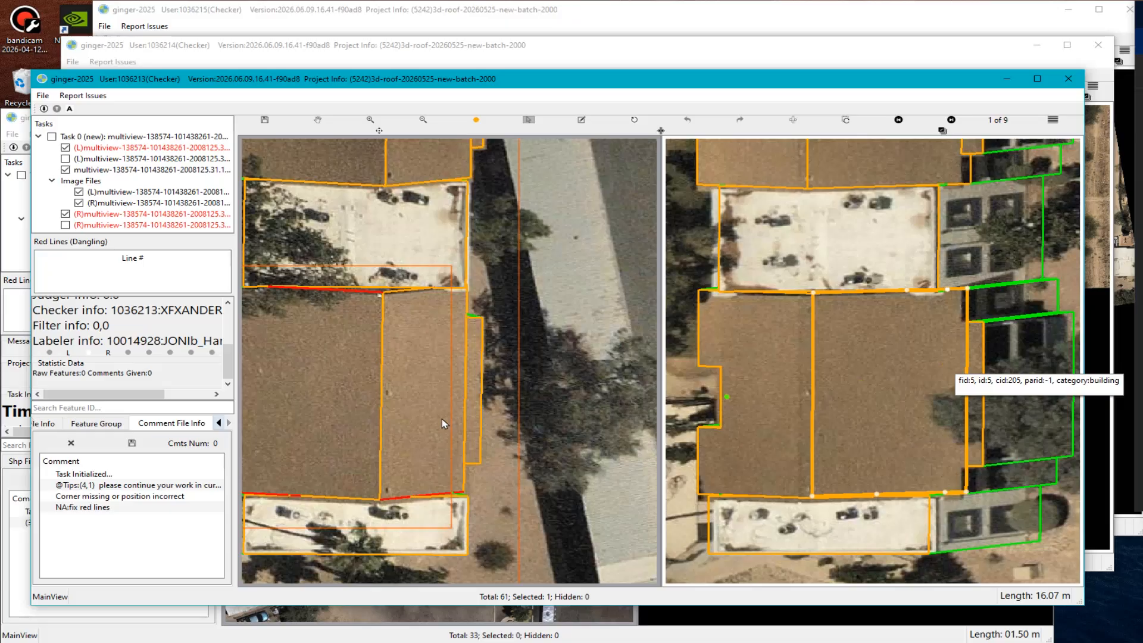
{"action": "key", "text": "Escape"}
Mark a small area on the upper brown roof's narrow eastern slope with the comment "merge surfaces".
{"action": "scroll", "coordinate": [450, 401], "scroll_direction": "up", "scroll_amount": 2}
{"action": "scroll", "coordinate": [450, 401], "scroll_direction": "down", "scroll_amount": 7}
{"action": "left_click_drag", "start_coordinate": [426, 283], "coordinate": [501, 358]}
{"action": "scroll", "coordinate": [465, 361], "scroll_direction": "up", "scroll_amount": 4}
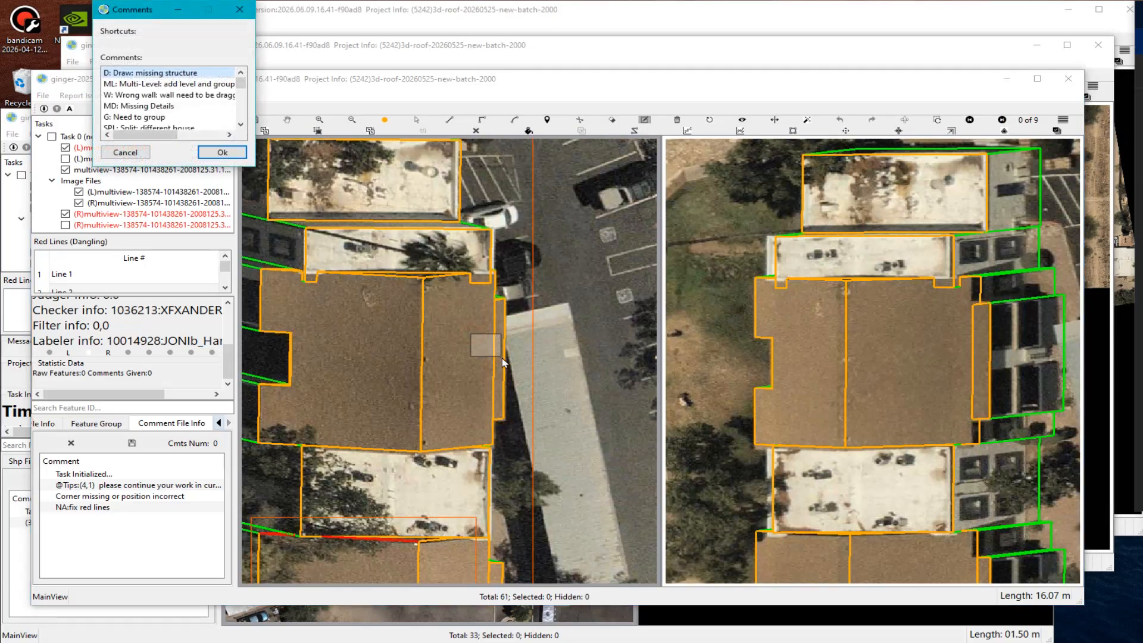
{"action": "type", "text": "M"}
{"action": "double_click", "coordinate": [160, 125]}
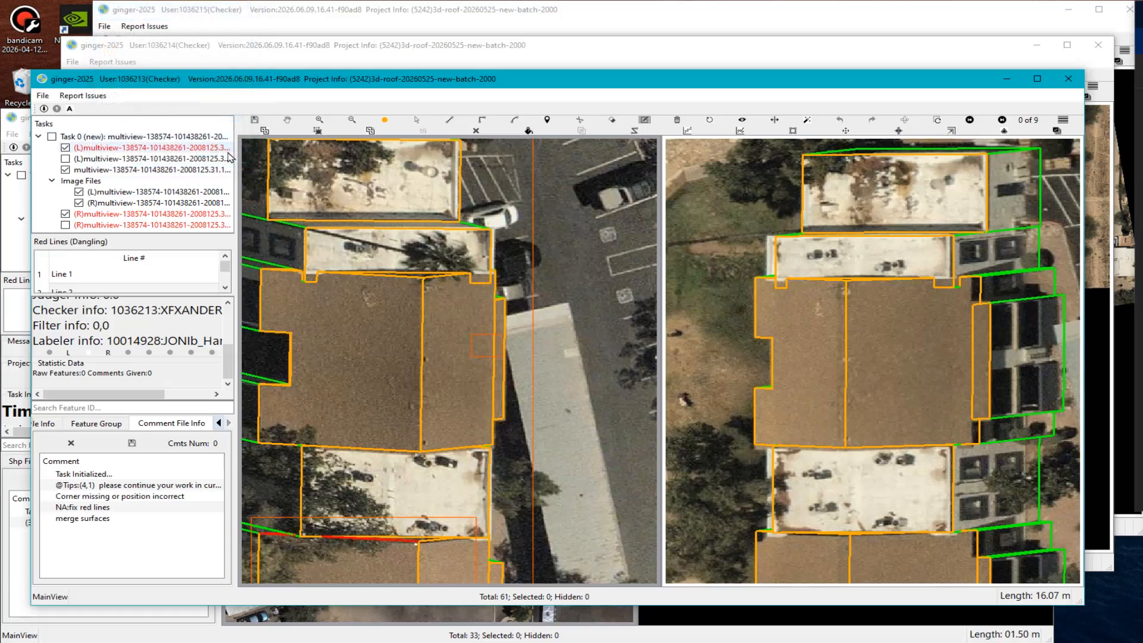
Examine the roof outlines of the vertical building block and the southern angled buildings in both images.
{"action": "scroll", "coordinate": [569, 304], "scroll_direction": "down", "scroll_amount": 3}
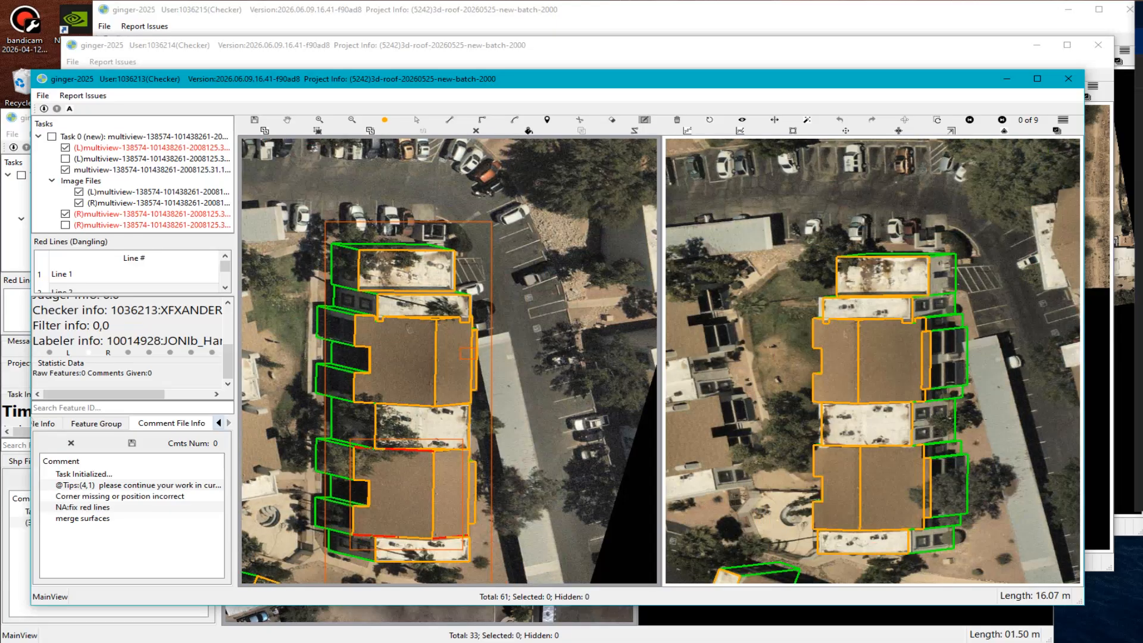
{"action": "key", "text": "alt+Tab"}
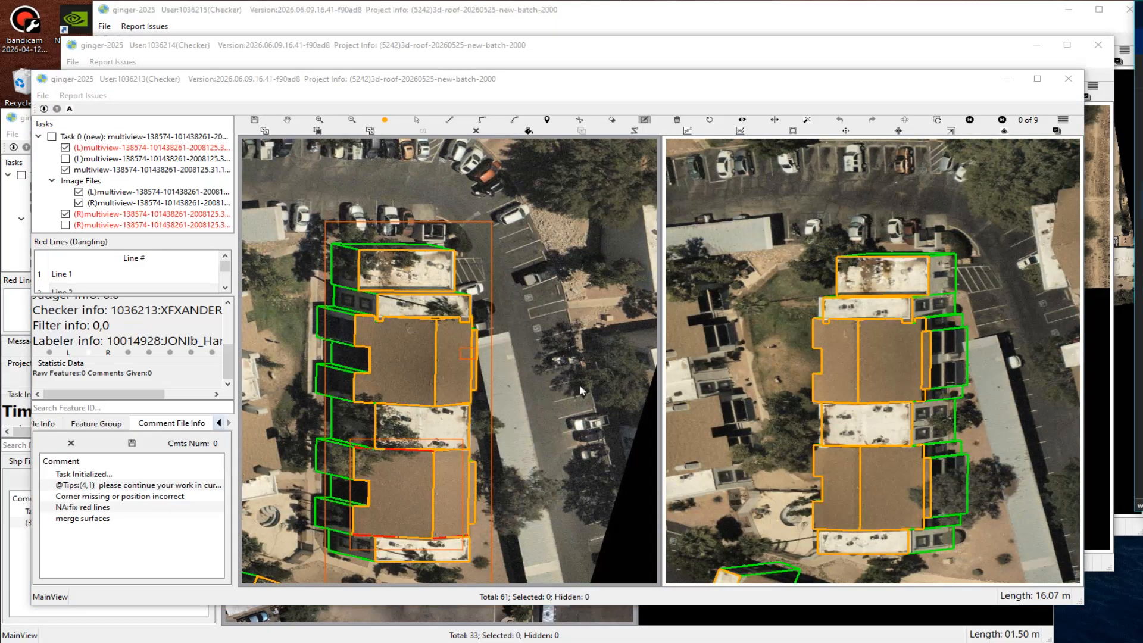
{"action": "left_click", "coordinate": [555, 395]}
{"action": "scroll", "coordinate": [451, 353], "scroll_direction": "down", "scroll_amount": 6}
{"action": "key", "text": "h"}
{"action": "left_click_drag", "start_coordinate": [450, 352], "coordinate": [506, 238]}
{"action": "scroll", "coordinate": [488, 259], "scroll_direction": "up", "scroll_amount": 5}
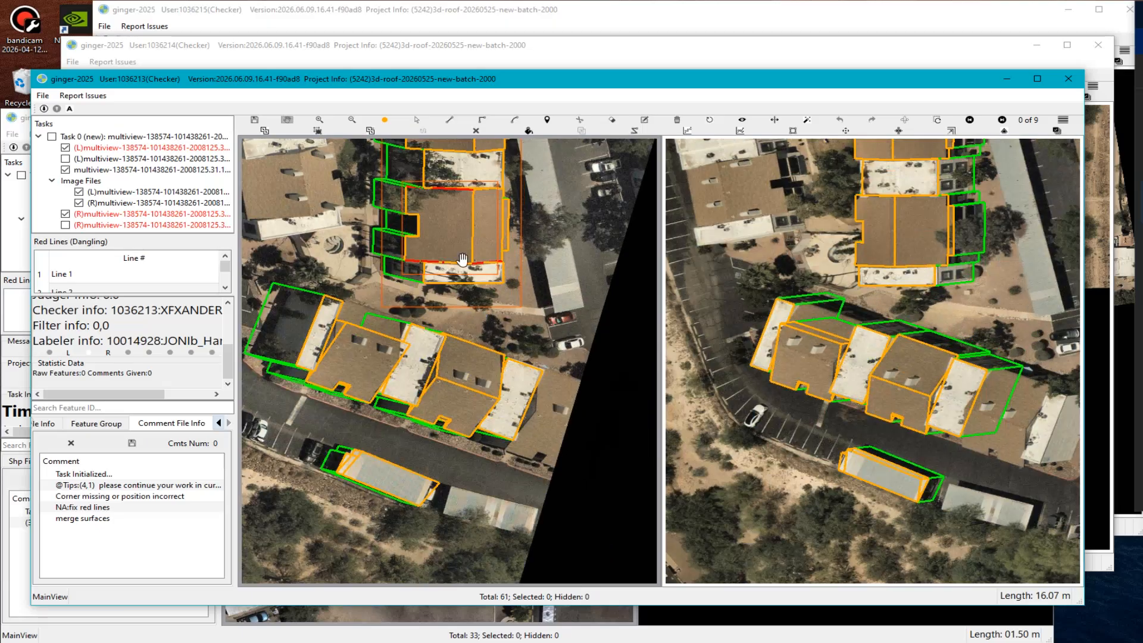
{"action": "scroll", "coordinate": [460, 224], "scroll_direction": "down", "scroll_amount": 4}
{"action": "scroll", "coordinate": [377, 300], "scroll_direction": "up", "scroll_amount": 6}
Mark the northern edge of the angled building's western brown roof with the "MD: Missing Details" comment.
{"action": "key", "text": "r"}
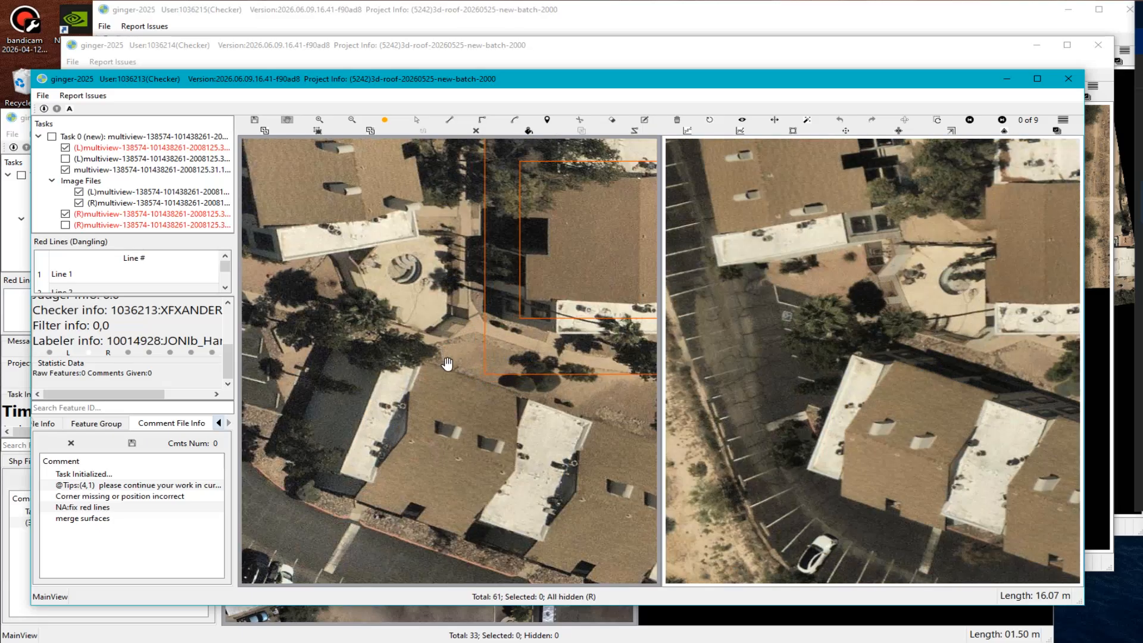
{"action": "scroll", "coordinate": [470, 393], "scroll_direction": "up", "scroll_amount": 4}
{"action": "key", "text": "r"}
{"action": "scroll", "coordinate": [498, 418], "scroll_direction": "down", "scroll_amount": 3}
{"action": "key", "text": "Escape"}
{"action": "key", "text": "e"}
{"action": "left_click_drag", "start_coordinate": [420, 359], "coordinate": [514, 418]}
{"action": "left_click", "coordinate": [138, 105]}
{"action": "left_click", "coordinate": [229, 153]}
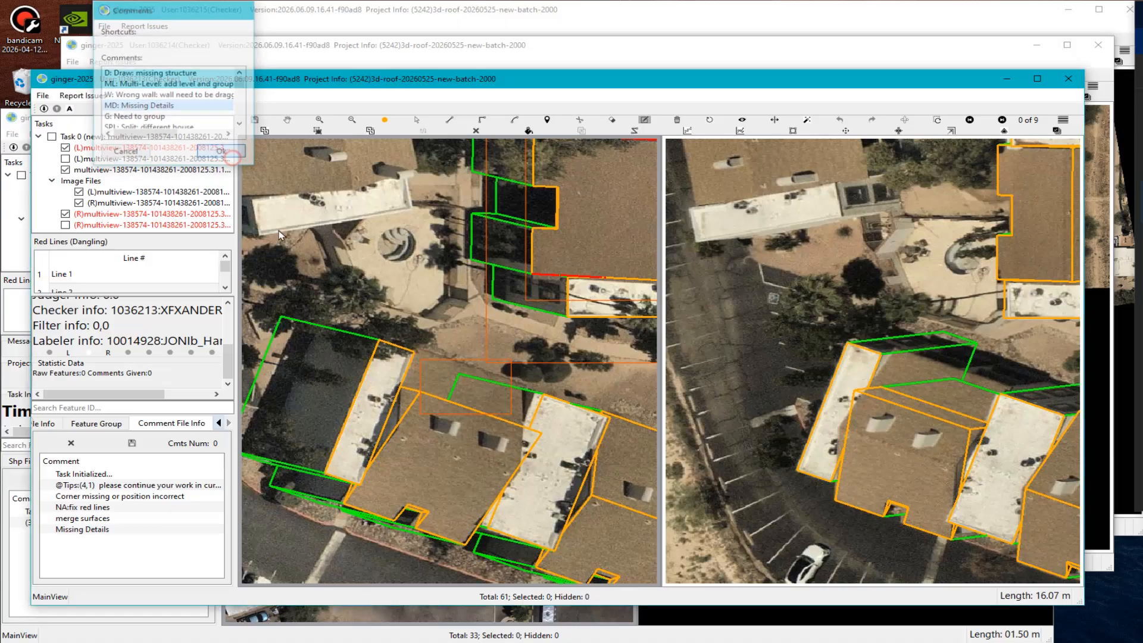
Compare the southern carport's outlines with the bare imagery in both image views.
{"action": "scroll", "coordinate": [432, 393], "scroll_direction": "down", "scroll_amount": 2}
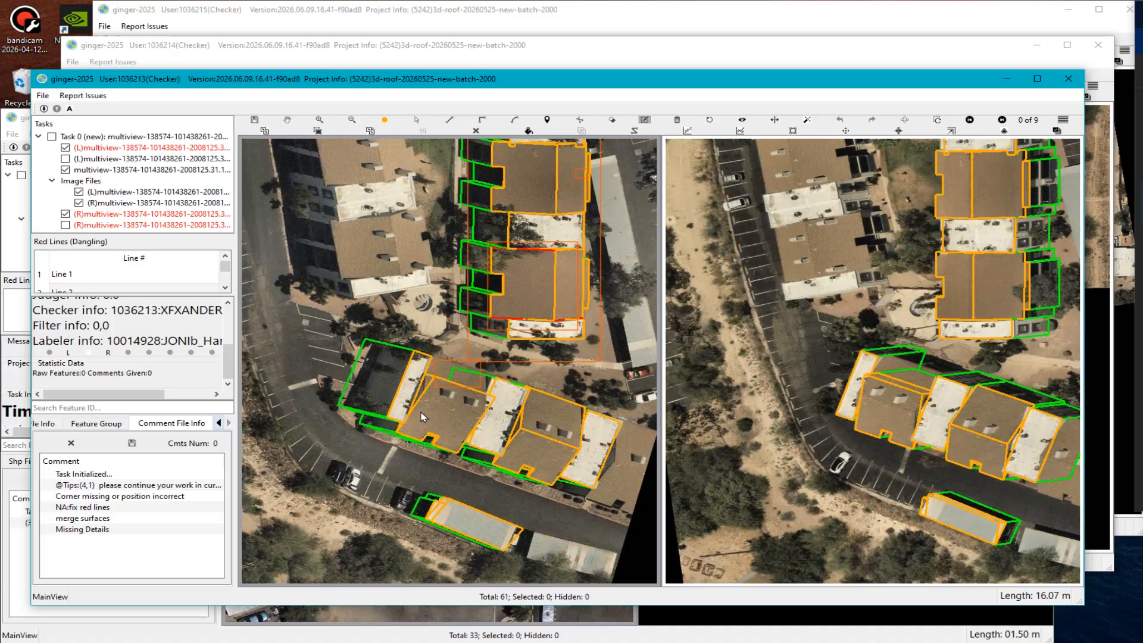
{"action": "key", "text": "r"}
{"action": "key", "text": "Escape"}
{"action": "scroll", "coordinate": [1034, 546], "scroll_direction": "up", "scroll_amount": 5}
{"action": "key", "text": "r"}
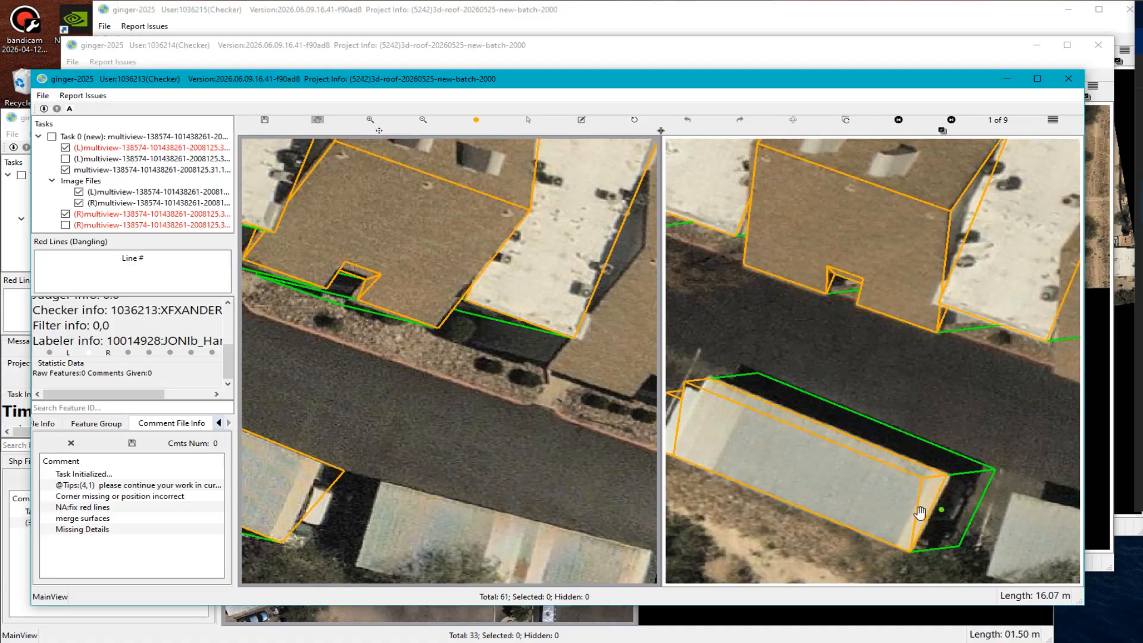
{"action": "left_click_drag", "start_coordinate": [849, 489], "coordinate": [920, 460]}
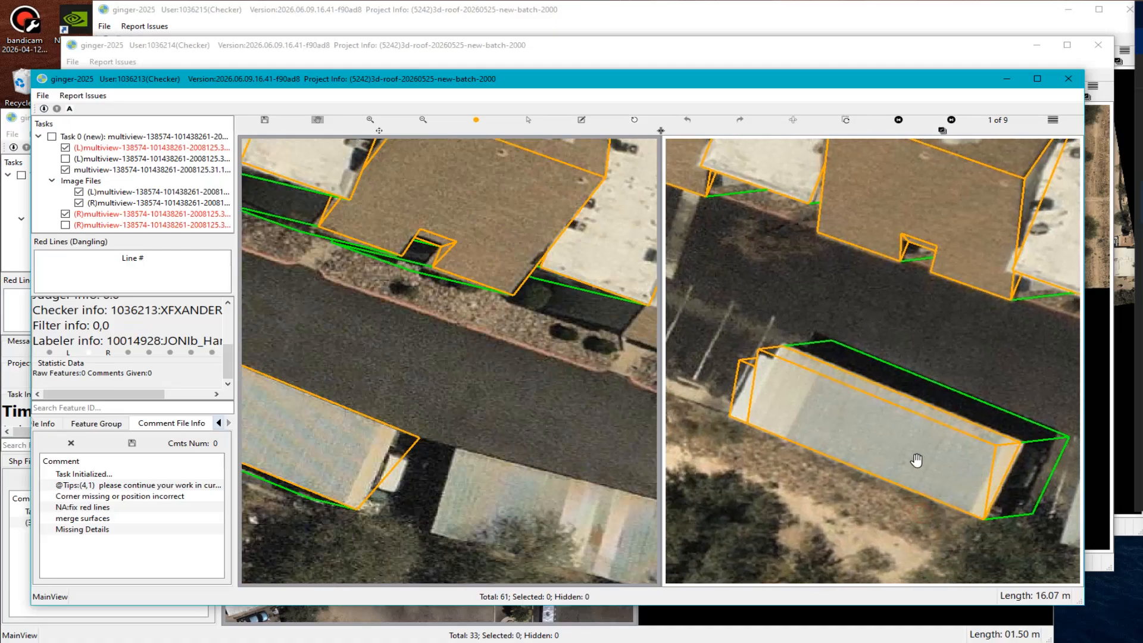
{"action": "scroll", "coordinate": [917, 460], "scroll_direction": "down", "scroll_amount": 2}
{"action": "key", "text": "r"}
{"action": "scroll", "coordinate": [384, 414], "scroll_direction": "up", "scroll_amount": 2}
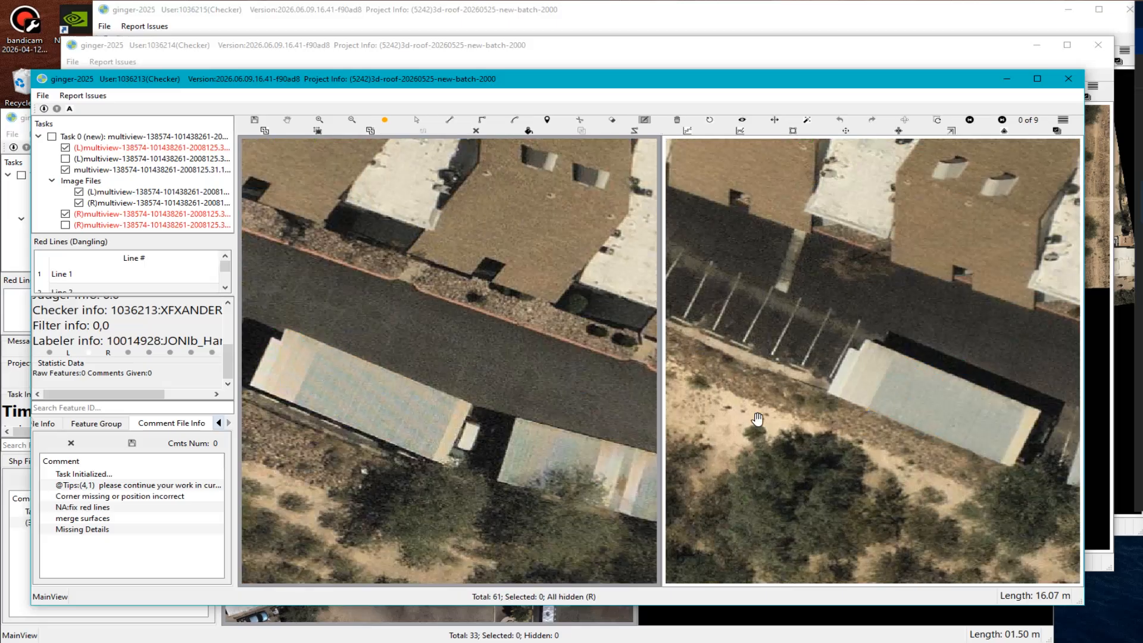
Mark the whole southern carport with the "NM: Not matching imagery" comment.
{"action": "left_click_drag", "start_coordinate": [910, 396], "coordinate": [873, 390]}
{"action": "key", "text": "r"}
{"action": "key", "text": "c"}
{"action": "left_click_drag", "start_coordinate": [769, 331], "coordinate": [990, 449]}
{"action": "key", "text": "n"}
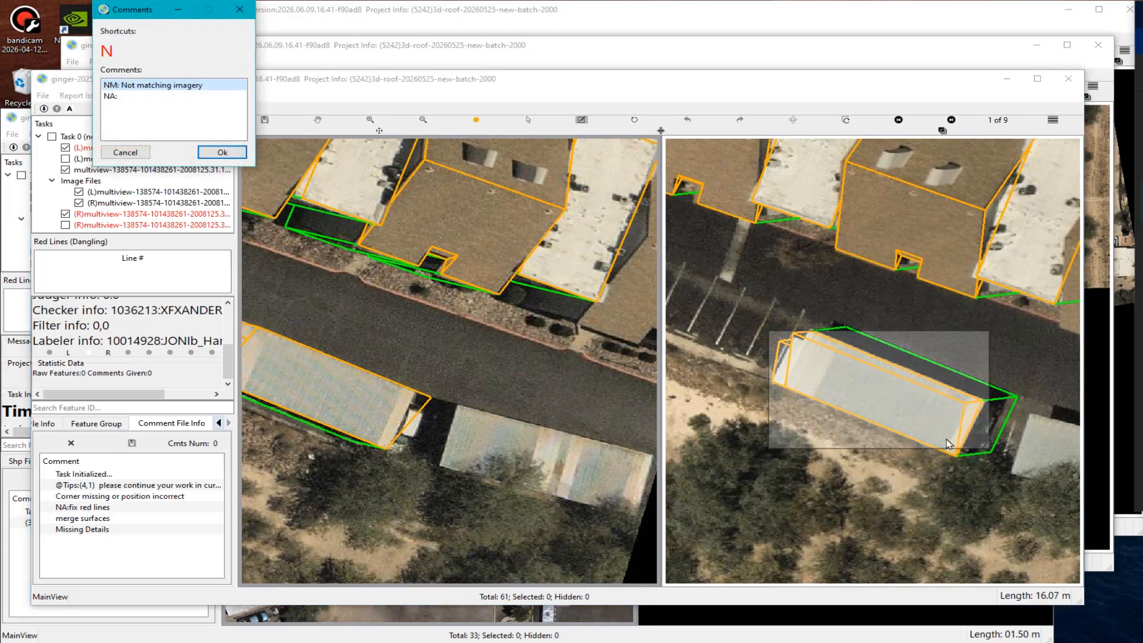
{"action": "key", "text": "m"}
With the existing outlines hidden, try tracing the carport's roof edge through its four corners.
{"action": "scroll", "coordinate": [476, 361], "scroll_direction": "down", "scroll_amount": 3}
{"action": "scroll", "coordinate": [381, 358], "scroll_direction": "up", "scroll_amount": 3}
{"action": "key", "text": "r"}
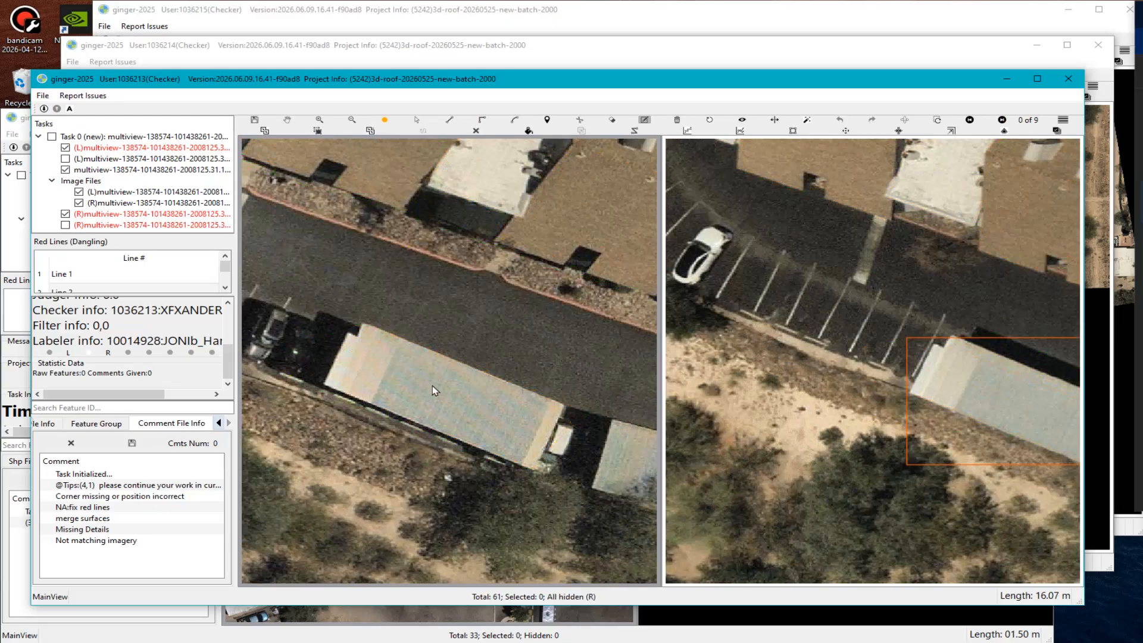
{"action": "scroll", "coordinate": [423, 399], "scroll_direction": "down", "scroll_amount": 3}
{"action": "scroll", "coordinate": [381, 393], "scroll_direction": "up", "scroll_amount": 5}
{"action": "key", "text": "d"}
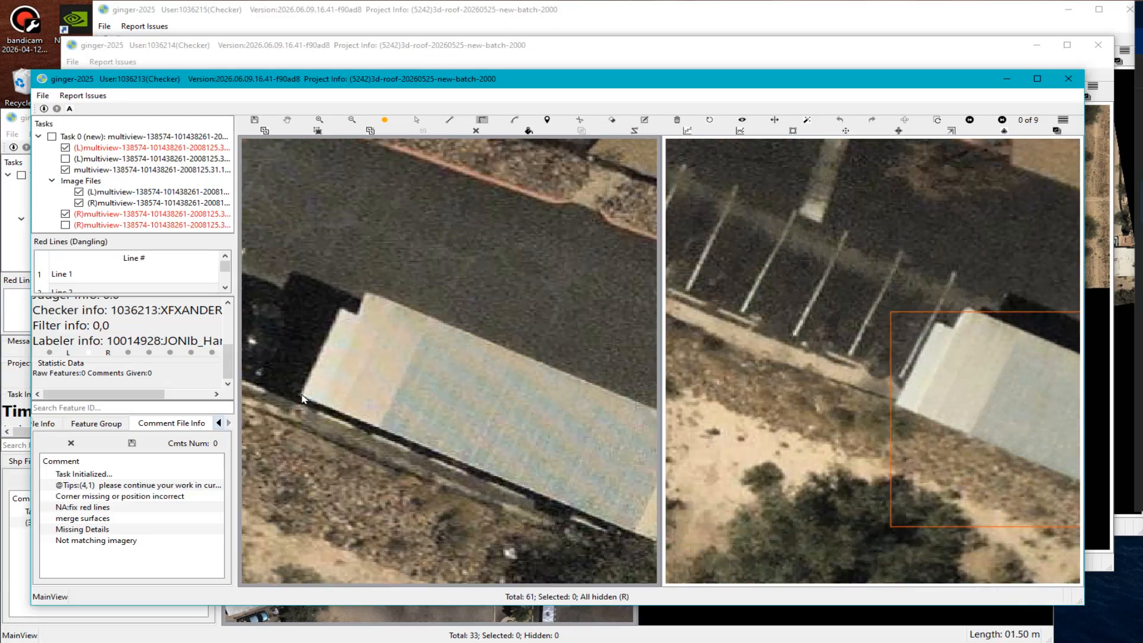
{"action": "scroll", "coordinate": [334, 399], "scroll_direction": "down", "scroll_amount": 2}
{"action": "left_click", "coordinate": [374, 379]}
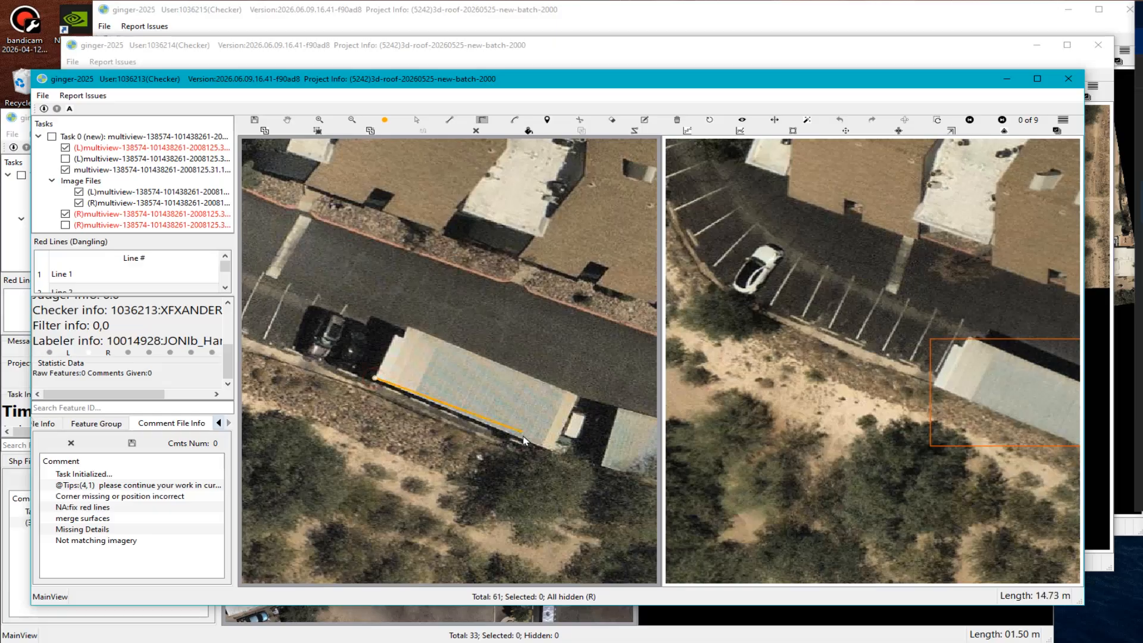
{"action": "left_click", "coordinate": [553, 448]}
{"action": "left_click", "coordinate": [577, 395]}
{"action": "left_click", "coordinate": [409, 328]}
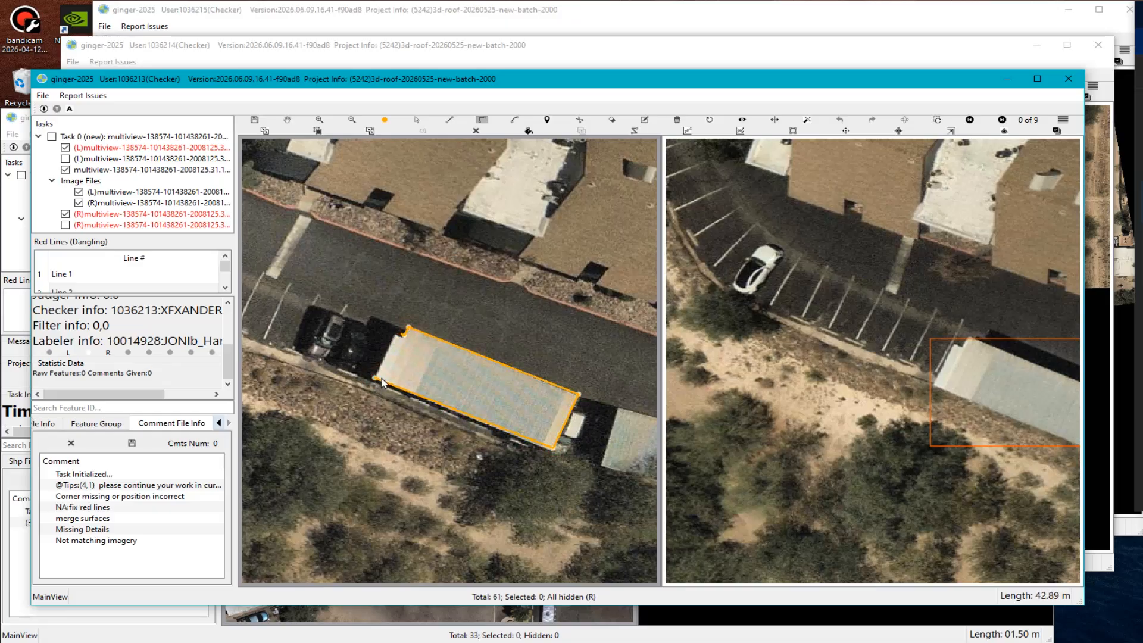
{"action": "key", "text": "Escape"}
Review all marked buildings with their outlines shown and read the checker and labeler information.
{"action": "scroll", "coordinate": [408, 381], "scroll_direction": "down", "scroll_amount": 4}
{"action": "left_click_drag", "start_coordinate": [459, 234], "coordinate": [429, 390]}
{"action": "scroll", "coordinate": [429, 389], "scroll_direction": "up", "scroll_amount": 2}
{"action": "key", "text": "r"}
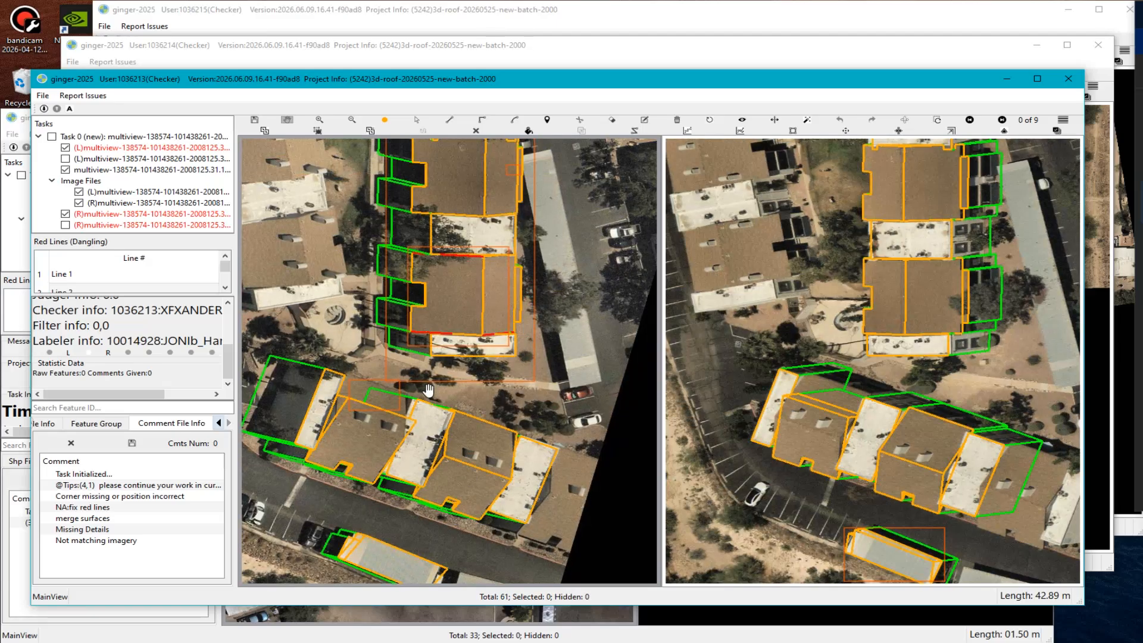
{"action": "scroll", "coordinate": [429, 390], "scroll_direction": "down", "scroll_amount": 3}
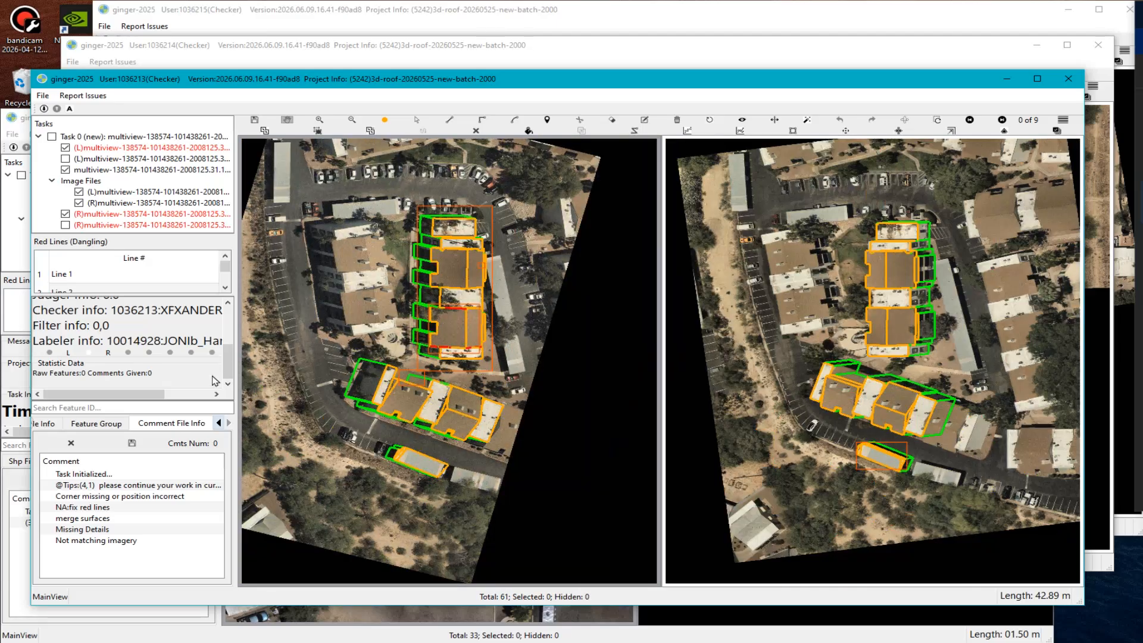
{"action": "left_click_drag", "start_coordinate": [152, 395], "coordinate": [198, 399]}
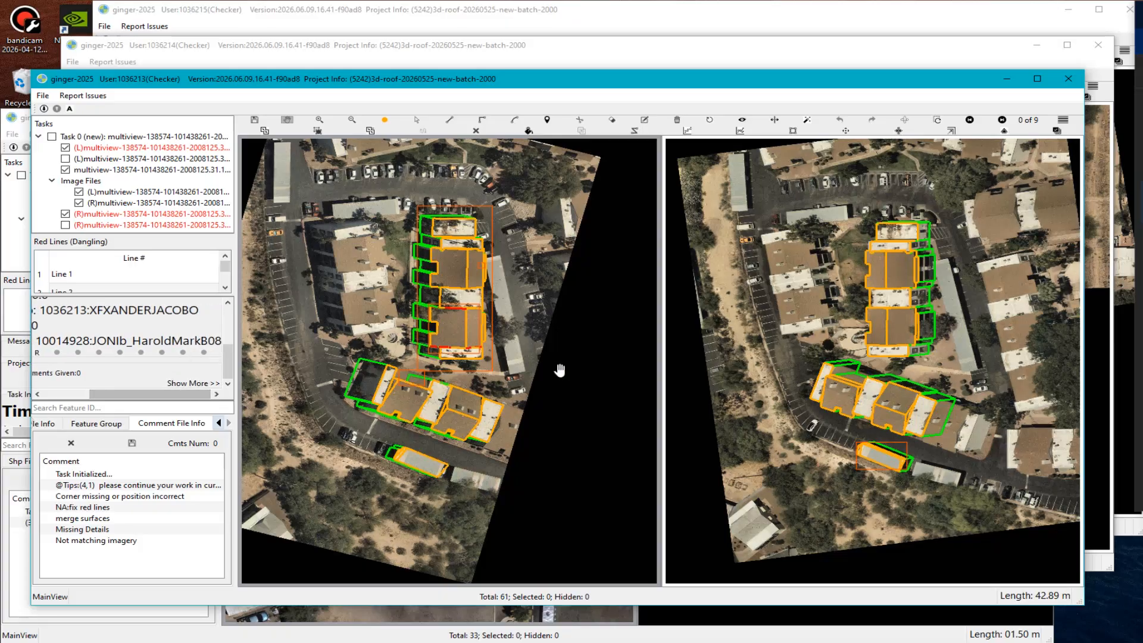
{"action": "scroll", "coordinate": [546, 367], "scroll_direction": "up", "scroll_amount": 2}
{"action": "left_click_drag", "start_coordinate": [517, 368], "coordinate": [503, 371]}
{"action": "scroll", "coordinate": [503, 371], "scroll_direction": "down", "scroll_amount": 2}
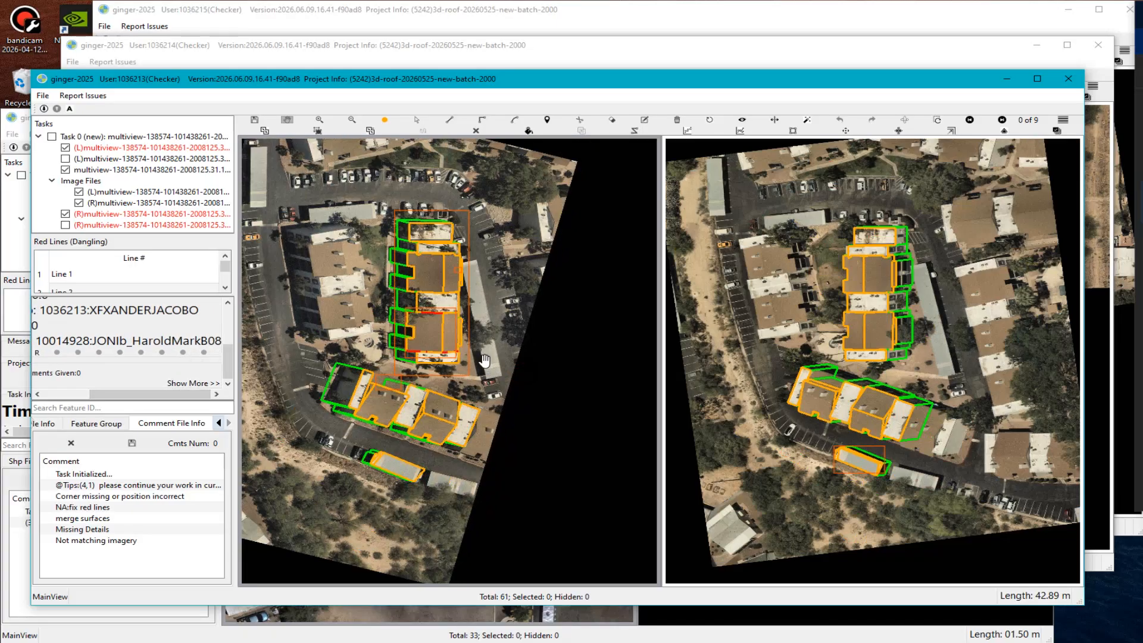
{"action": "scroll", "coordinate": [487, 364], "scroll_direction": "up", "scroll_amount": 1}
{"action": "scroll", "coordinate": [467, 359], "scroll_direction": "up", "scroll_amount": 1}
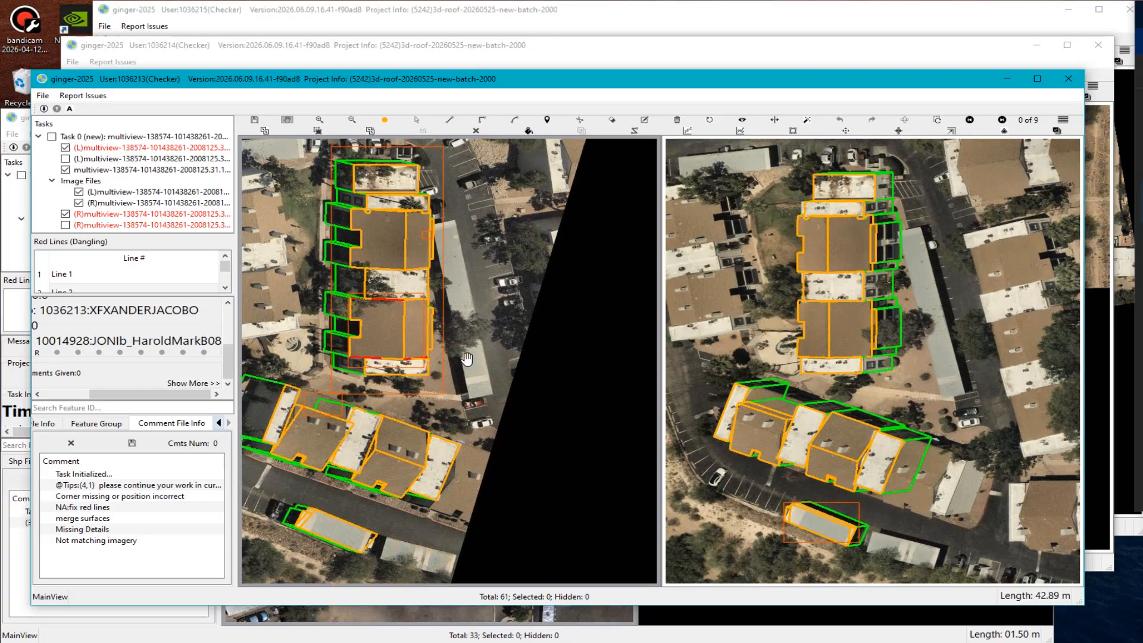
Capture and save a screenshot covering the task information, comment list and both image views.
{"action": "key", "text": "Print"}
{"action": "mouse_move", "coordinate": [43, 113]}
{"action": "left_mouse_down"}
{"action": "mouse_move", "coordinate": [104, 160]}
{"action": "mouse_move", "coordinate": [856, 573]}
{"action": "mouse_move", "coordinate": [1026, 577]}
{"action": "left_mouse_up"}
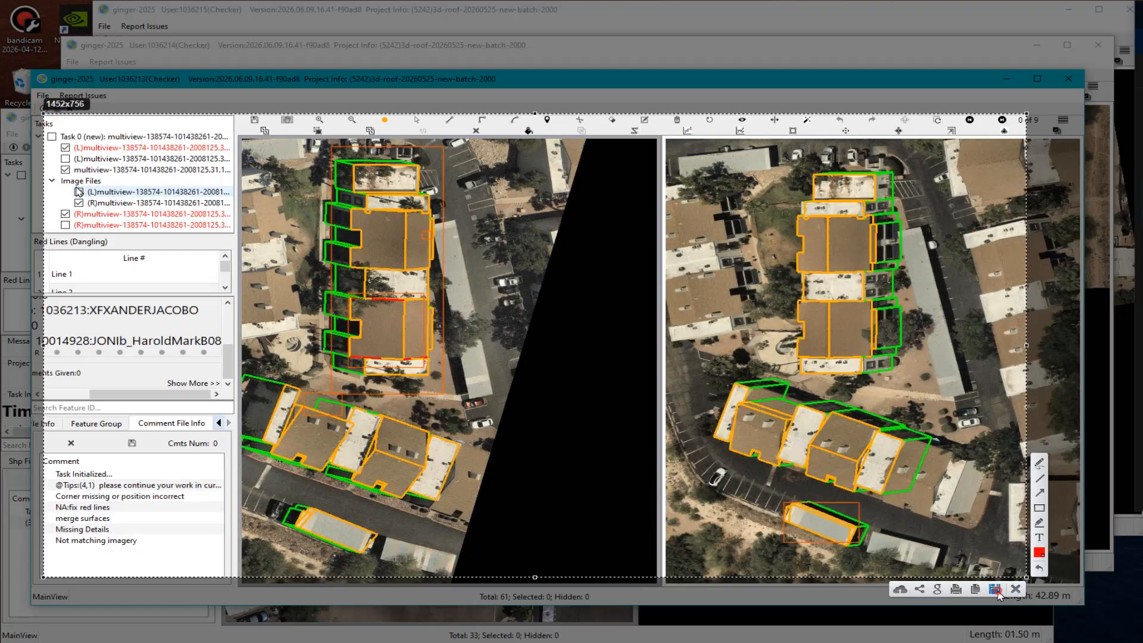
{"action": "left_click", "coordinate": [995, 590]}
{"action": "left_click", "coordinate": [581, 317]}
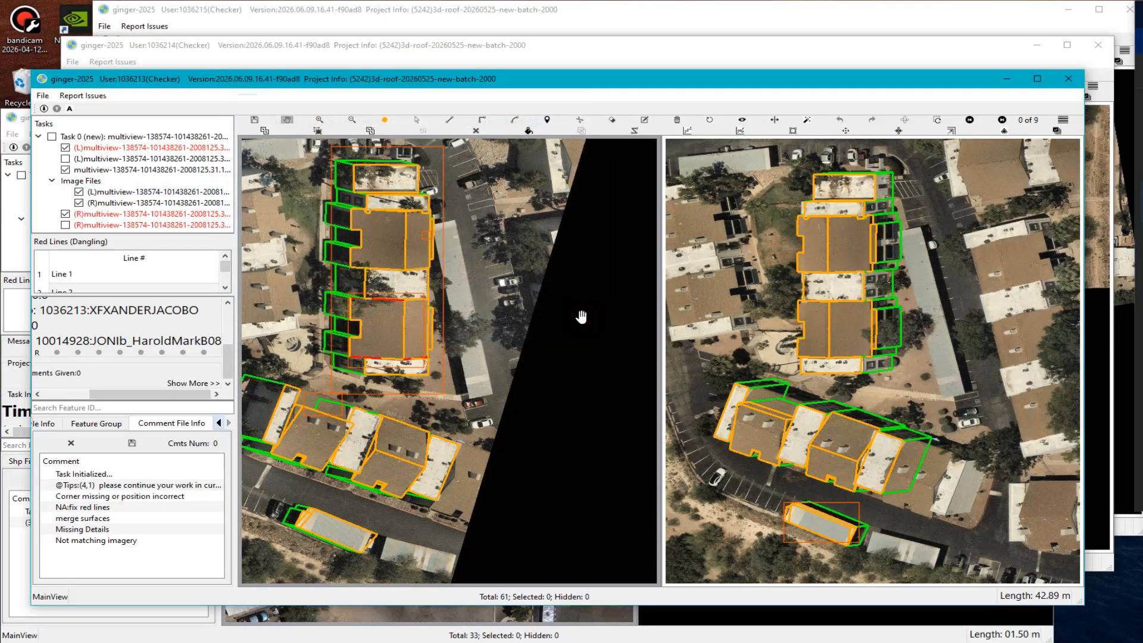
Save the checked task, accept the selected grid (4,1) and submit the files.
{"action": "left_click_drag", "start_coordinate": [473, 360], "coordinate": [512, 367]}
{"action": "key", "text": "ctrl+s"}
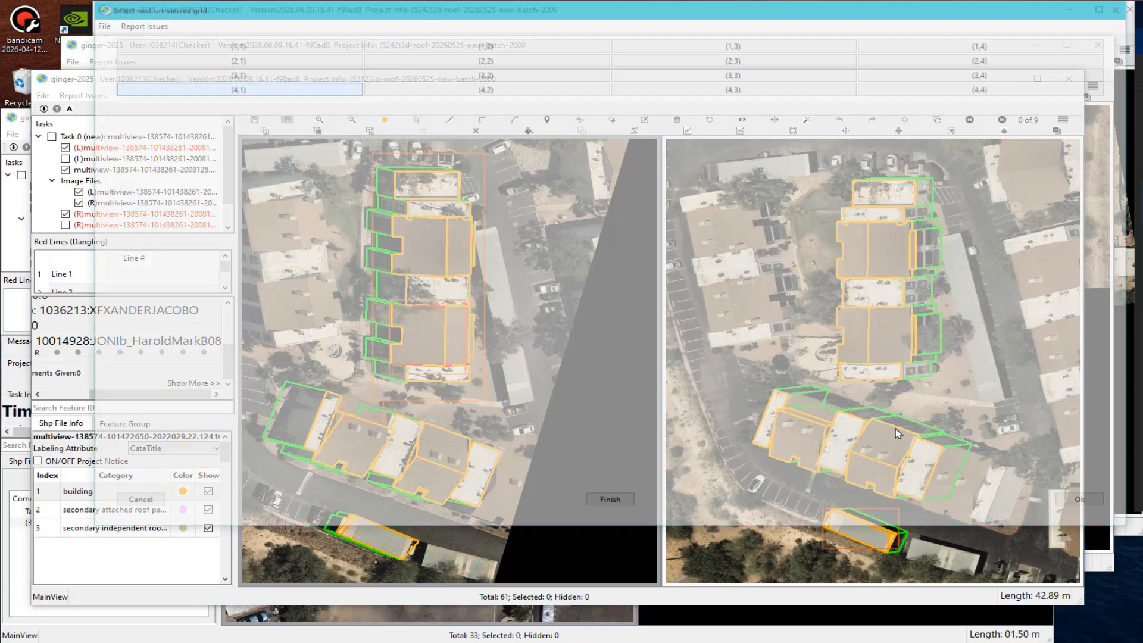
{"action": "left_click", "coordinate": [1100, 509]}
{"action": "left_click", "coordinate": [855, 332]}
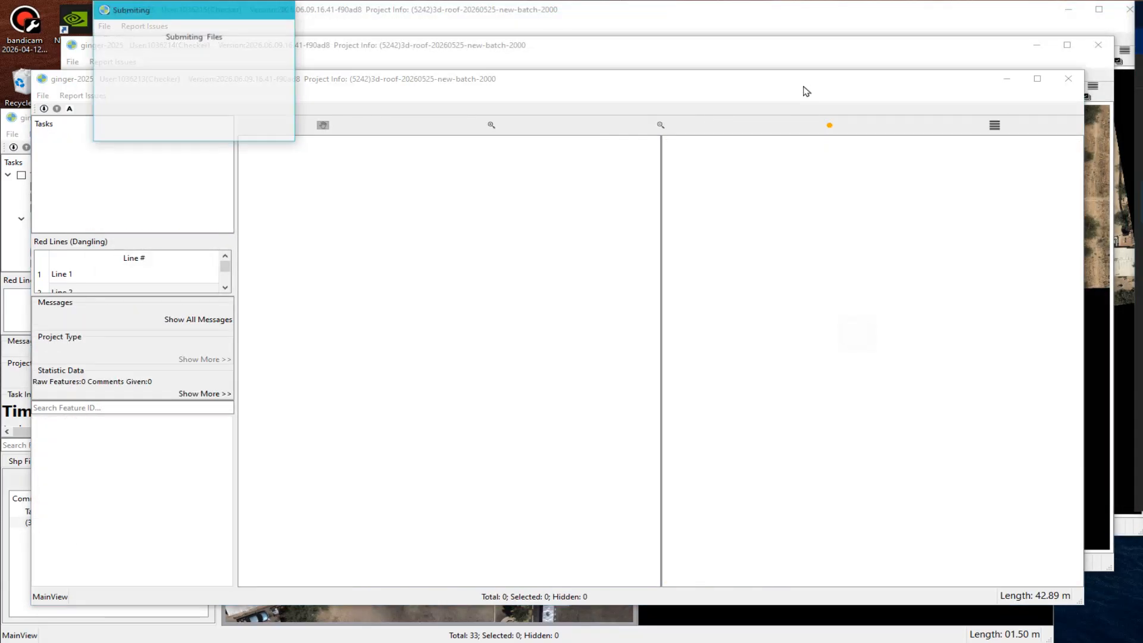
In the next checker task, delete both "Not matching imagery" comments and the "Slight difference, use M to adjust" comment.
{"action": "scroll", "coordinate": [182, 300], "scroll_direction": "down", "scroll_amount": 2}
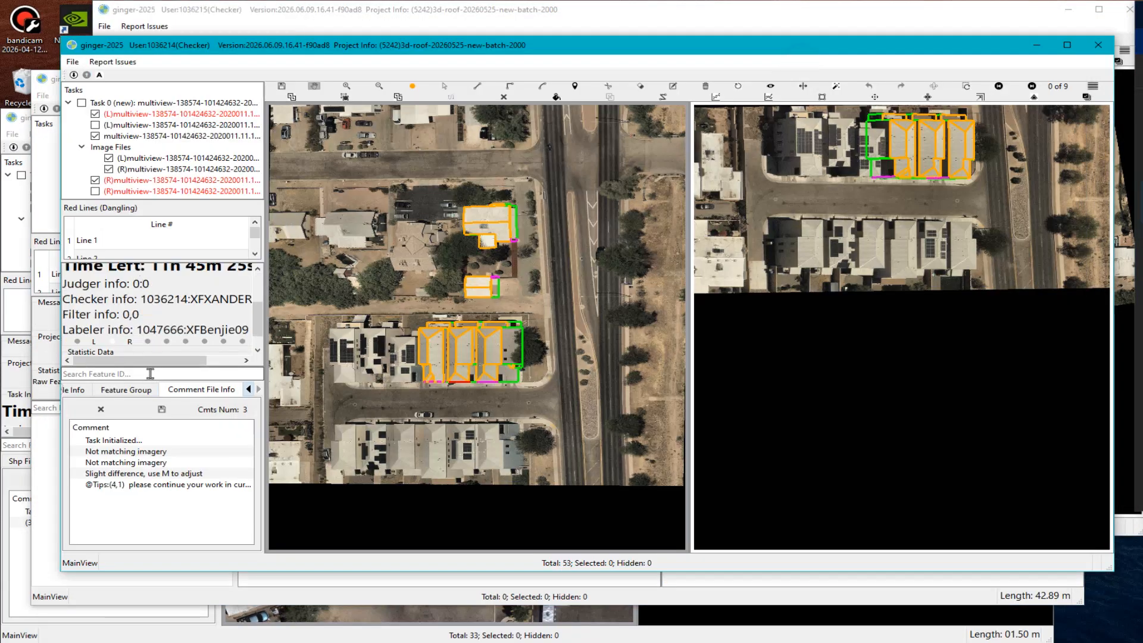
{"action": "left_click_drag", "start_coordinate": [187, 366], "coordinate": [151, 365]}
{"action": "double_click", "coordinate": [137, 451]}
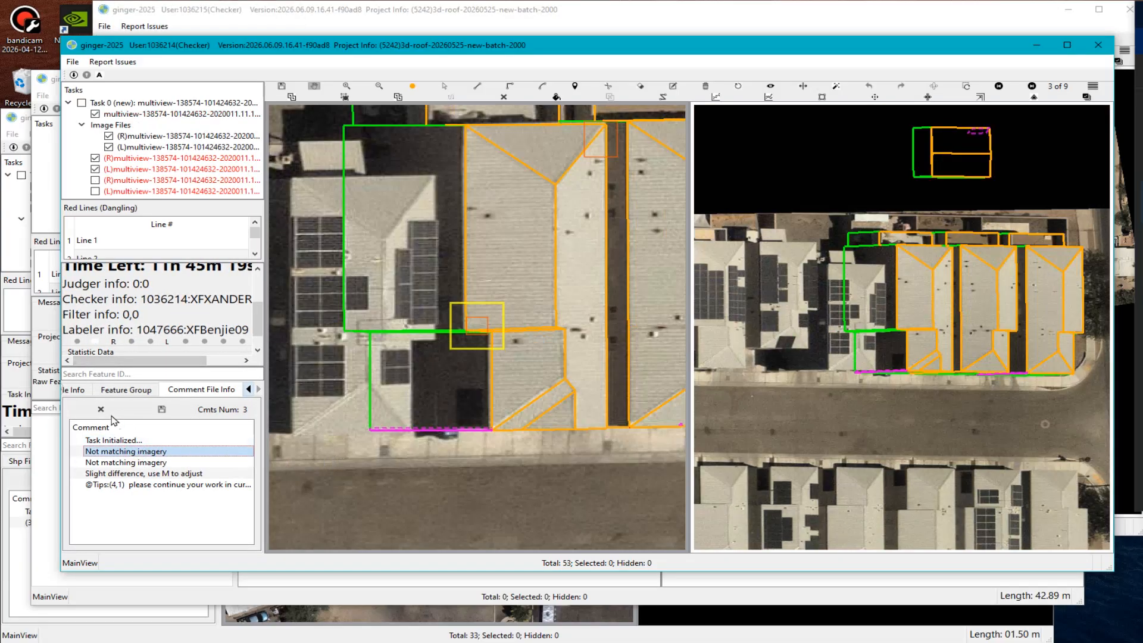
{"action": "left_click", "coordinate": [100, 409]}
{"action": "left_click", "coordinate": [101, 409]}
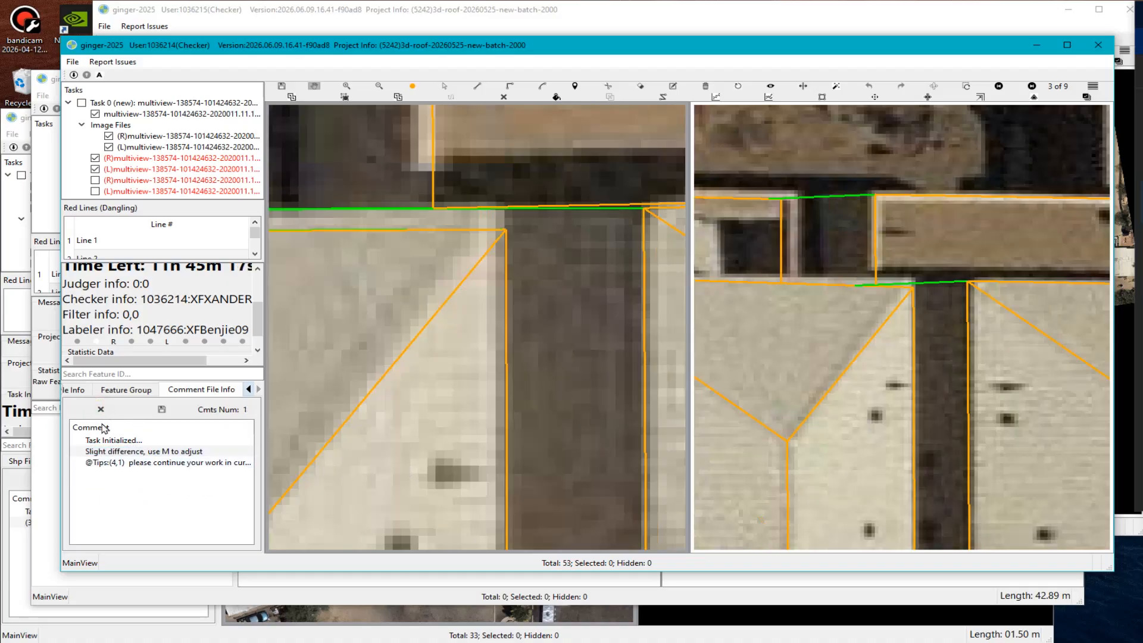
{"action": "left_click", "coordinate": [101, 409]}
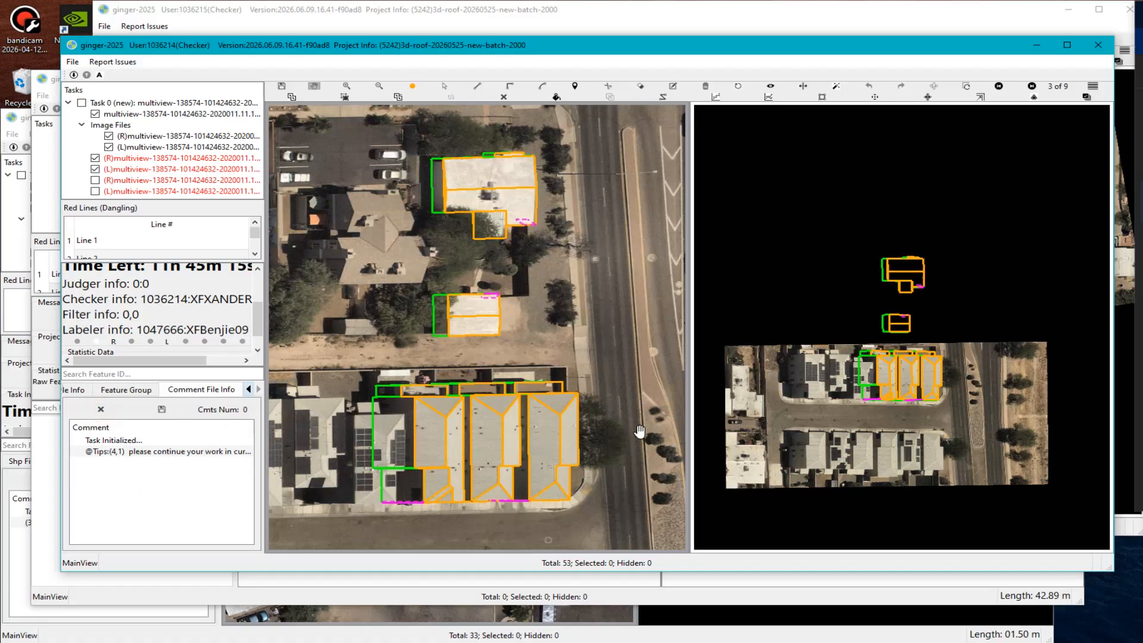
Examine the northern white-roofed building's outlines against the bare imagery.
{"action": "scroll", "coordinate": [602, 301], "scroll_direction": "up", "scroll_amount": 2}
{"action": "left_click_drag", "start_coordinate": [475, 321], "coordinate": [443, 520]}
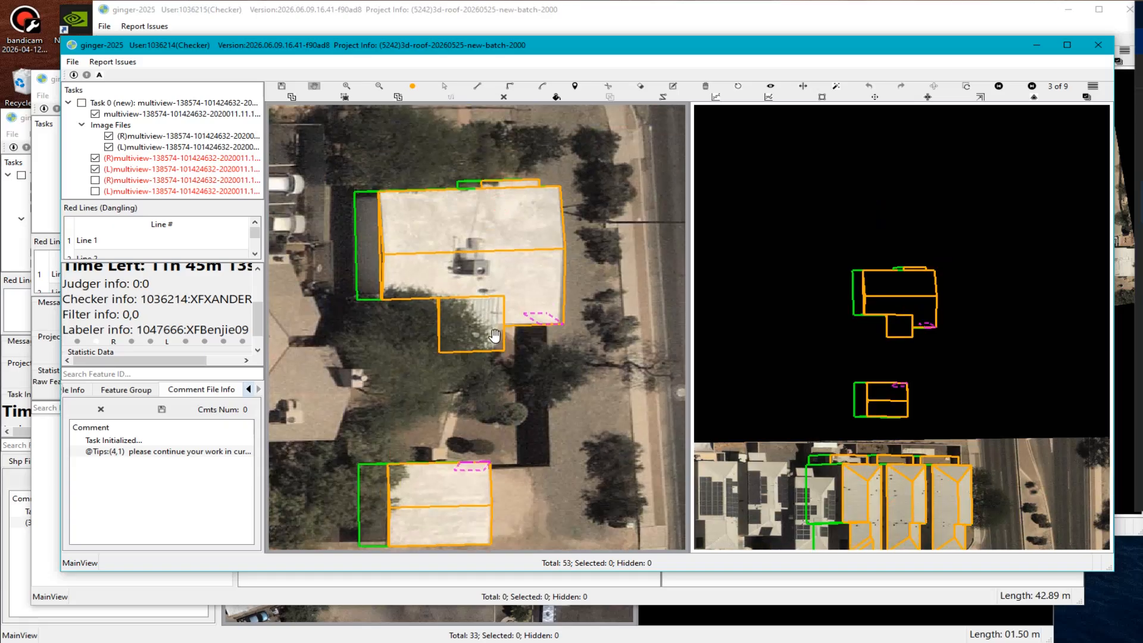
{"action": "scroll", "coordinate": [495, 336], "scroll_direction": "up", "scroll_amount": 2}
{"action": "scroll", "coordinate": [491, 335], "scroll_direction": "down", "scroll_amount": 2}
{"action": "key", "text": "r"}
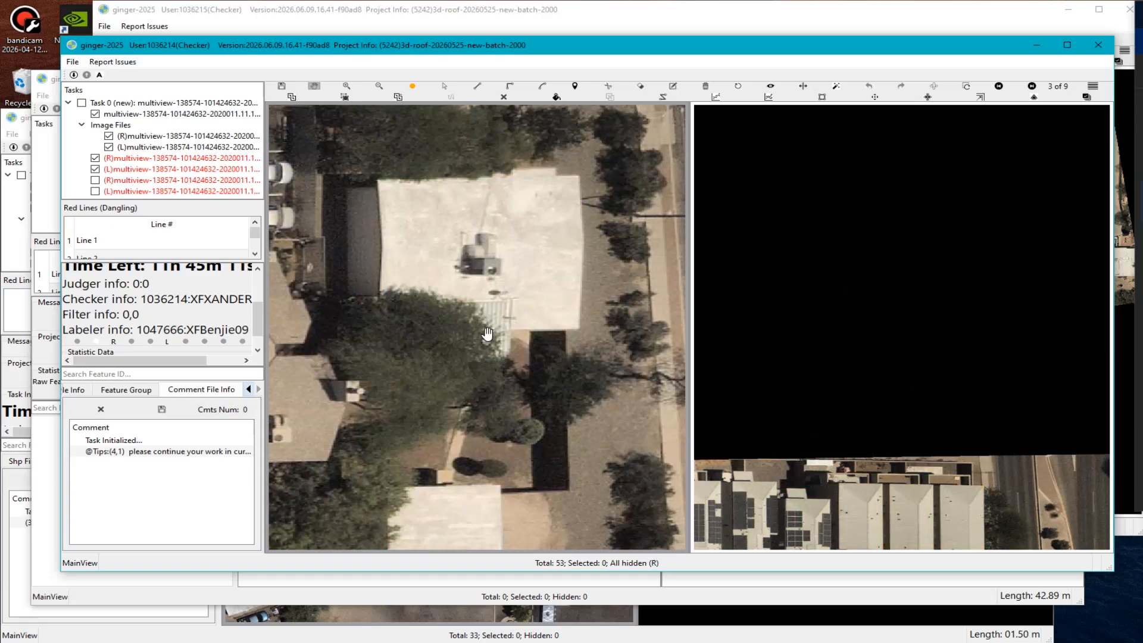
{"action": "scroll", "coordinate": [487, 334], "scroll_direction": "up", "scroll_amount": 2}
{"action": "key", "text": "r"}
{"action": "scroll", "coordinate": [510, 393], "scroll_direction": "down", "scroll_amount": 1}
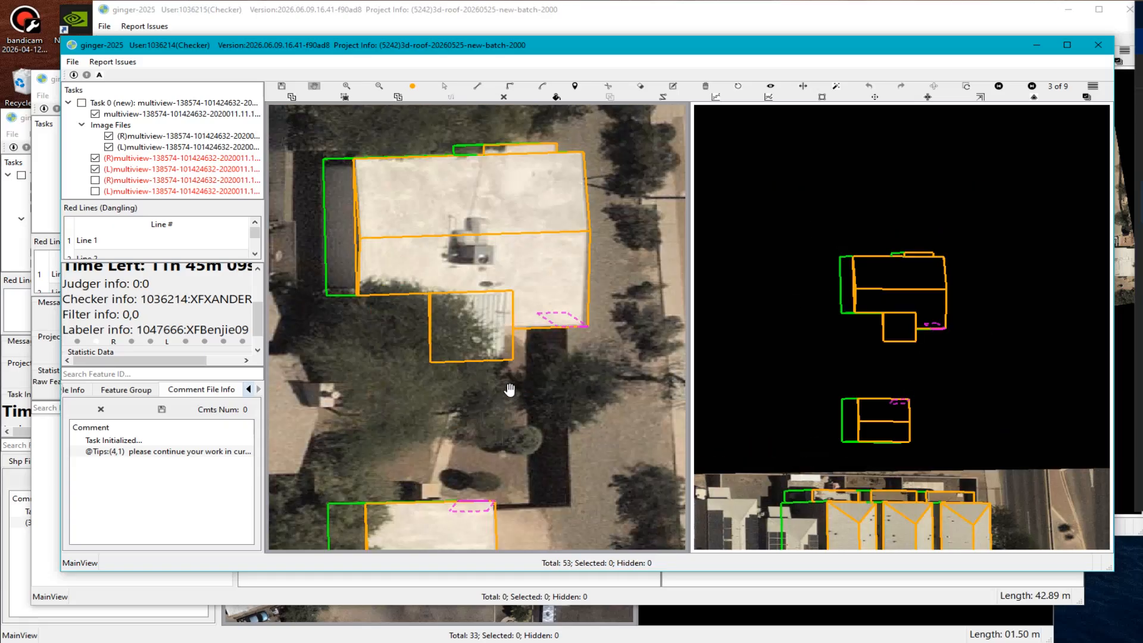
Compare the outline of the northern building's corrugated annex with the bare imagery in several image views.
{"action": "key", "text": "r"}
{"action": "key", "text": "r"}
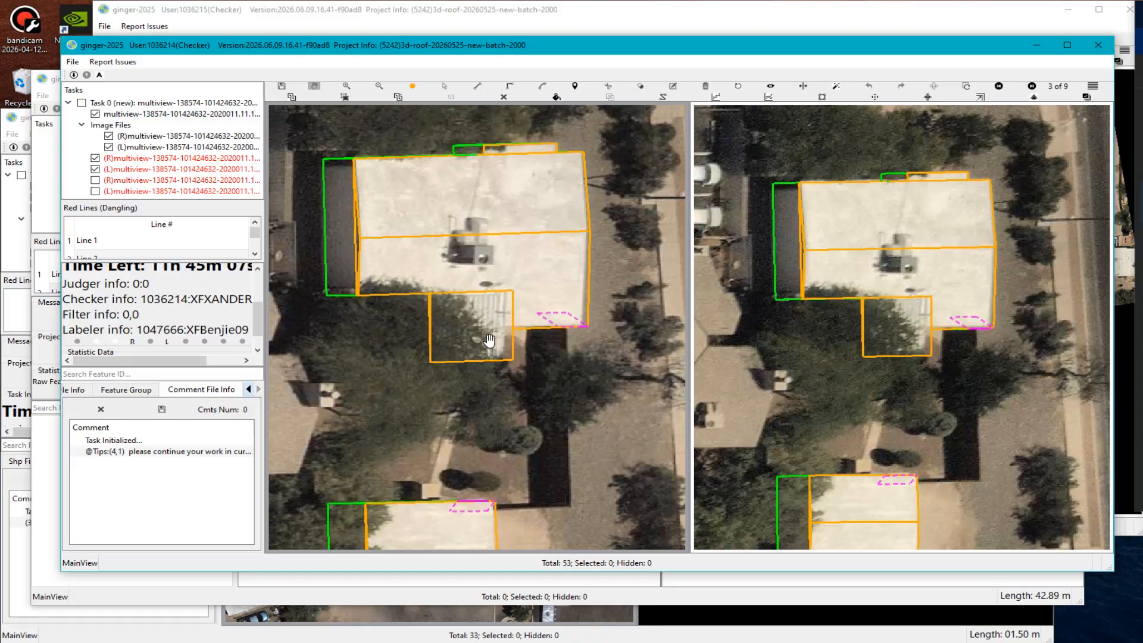
{"action": "scroll", "coordinate": [485, 341], "scroll_direction": "up", "scroll_amount": 1}
{"action": "key", "text": "d"}
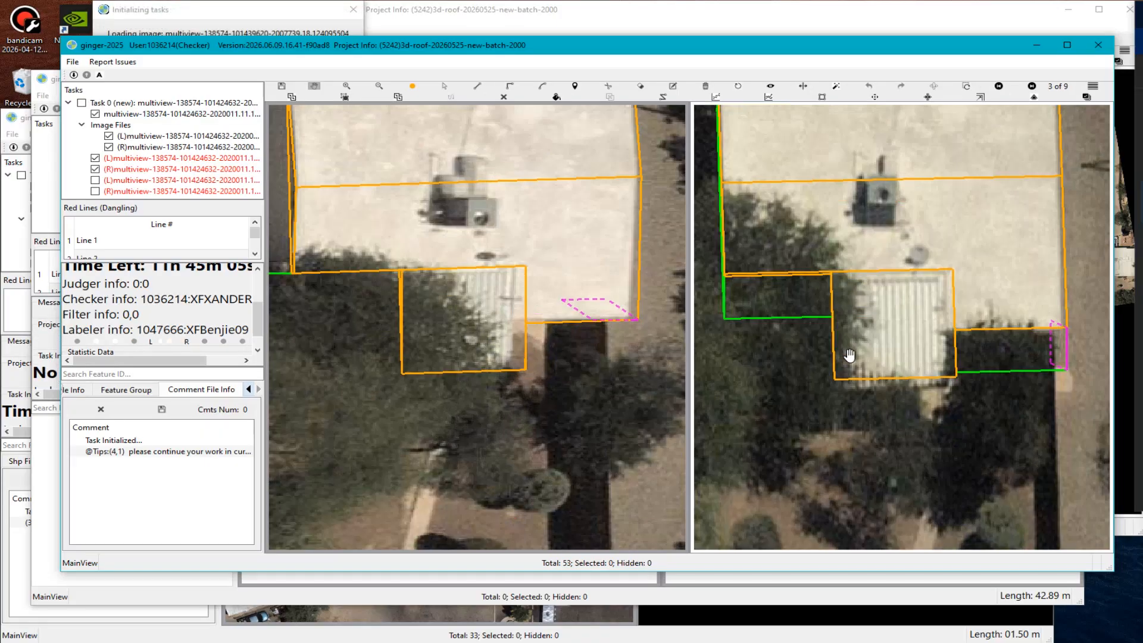
{"action": "scroll", "coordinate": [924, 408], "scroll_direction": "down", "scroll_amount": 1}
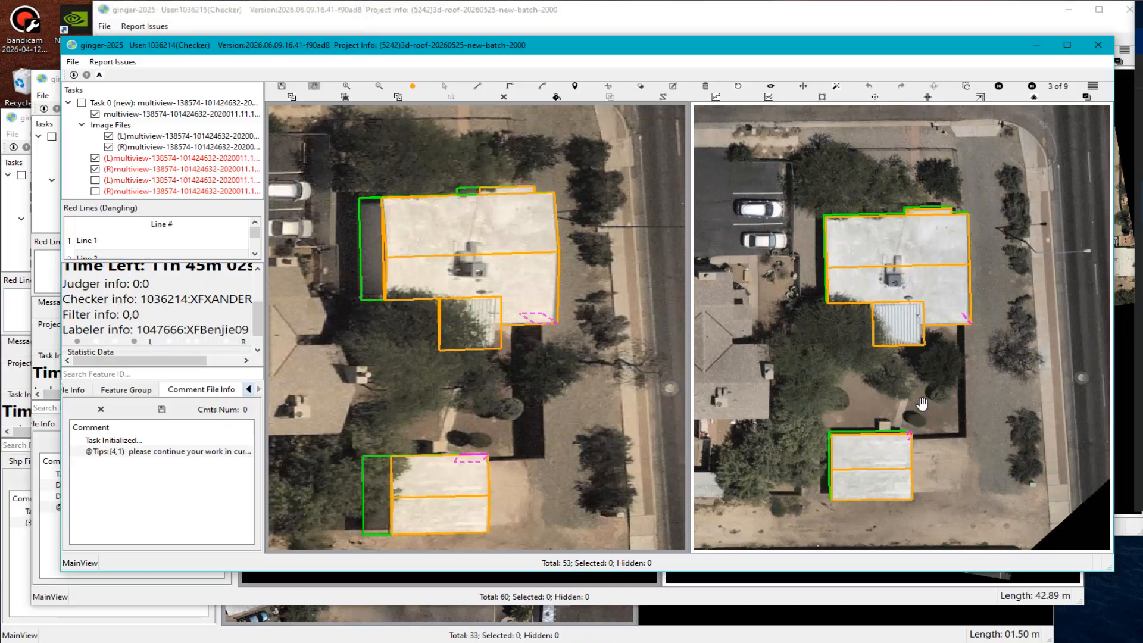
{"action": "key", "text": "d"}
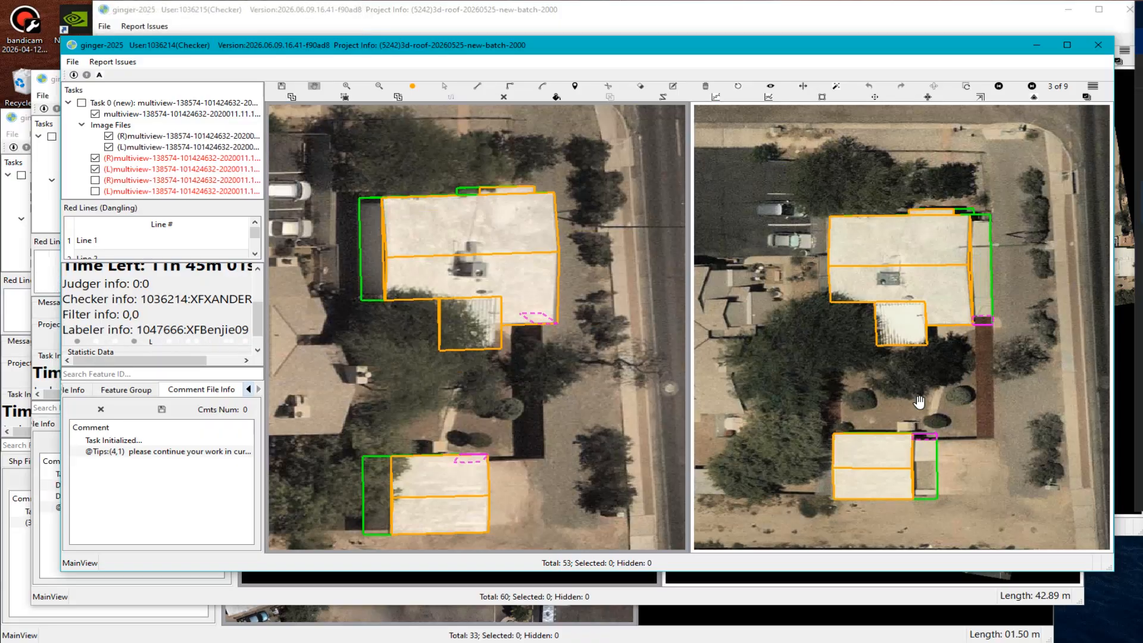
{"action": "scroll", "coordinate": [940, 297], "scroll_direction": "up", "scroll_amount": 3}
{"action": "key", "text": "9"}
{"action": "key", "text": "r"}
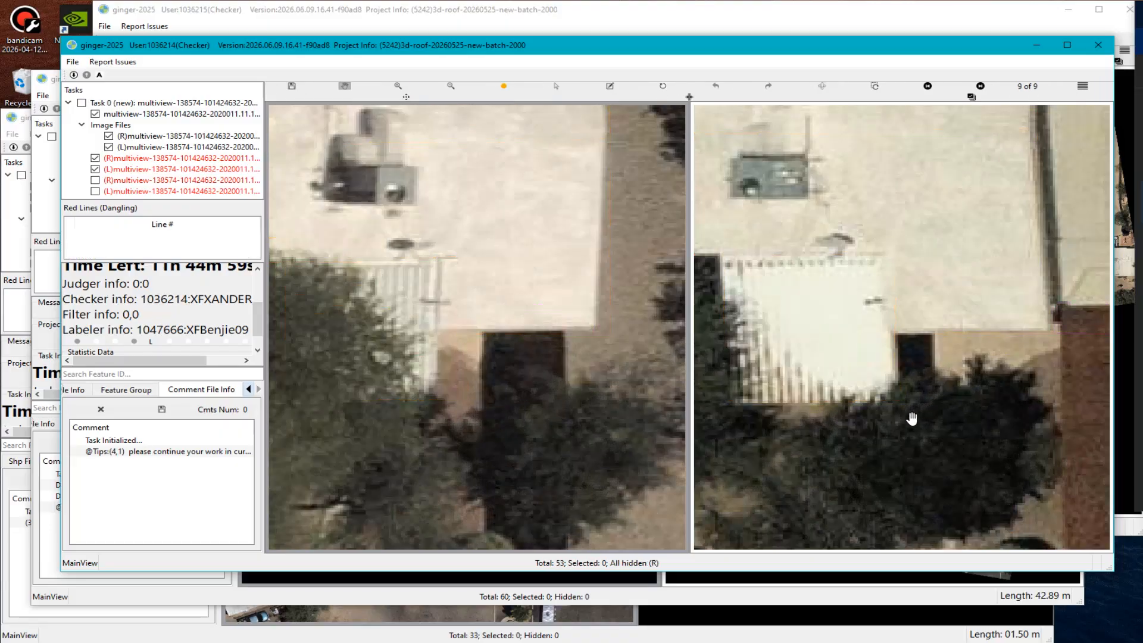
{"action": "key", "text": "r"}
{"action": "scroll", "coordinate": [847, 392], "scroll_direction": "down", "scroll_amount": 3}
{"action": "key", "text": "3"}
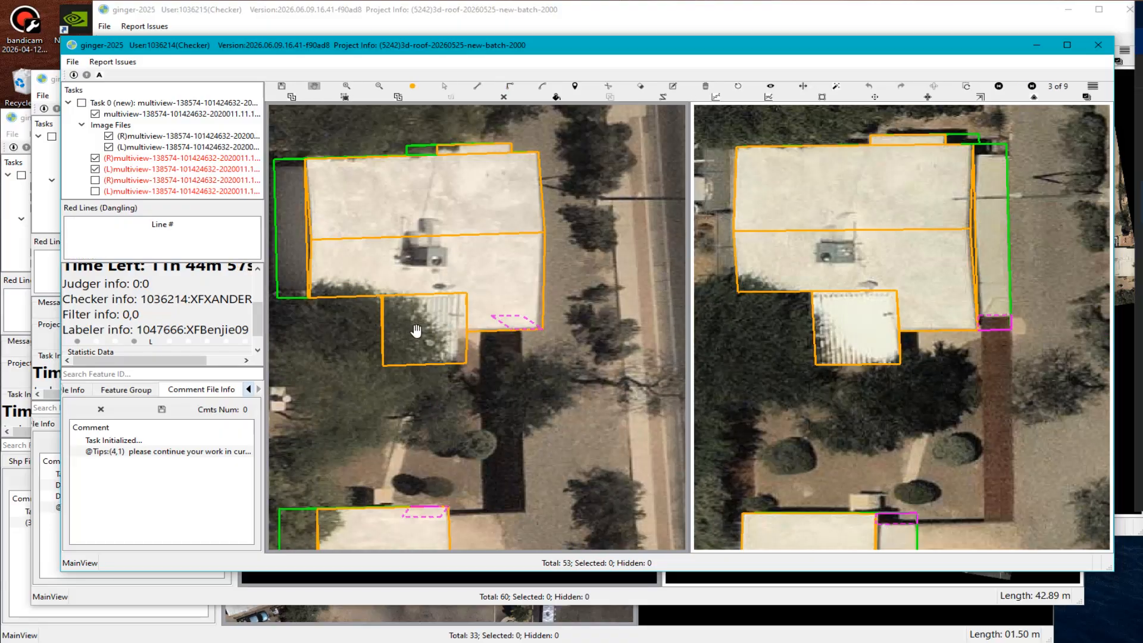
Add a "supported secondary structure" comment over the northern building's corrugated annex in the reference image.
{"action": "scroll", "coordinate": [427, 320], "scroll_direction": "up", "scroll_amount": 2}
{"action": "key", "text": "e"}
{"action": "left_click_drag", "start_coordinate": [362, 292], "coordinate": [469, 351]}
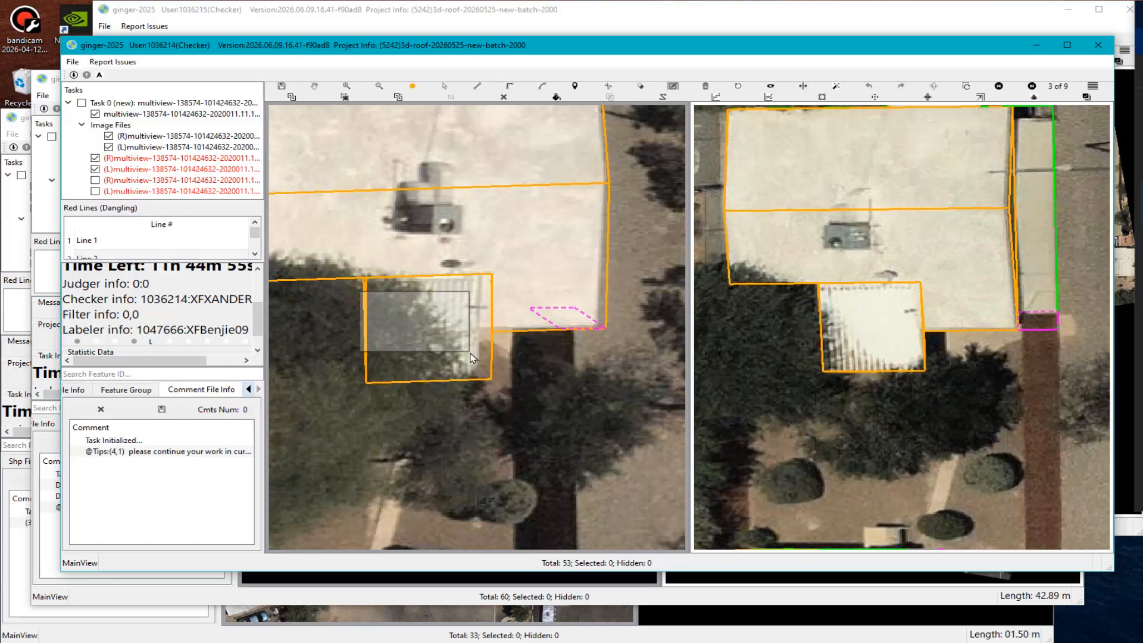
{"action": "type", "text": "ss"}
{"action": "left_click", "coordinate": [166, 108]}
{"action": "double_click", "coordinate": [166, 111]}
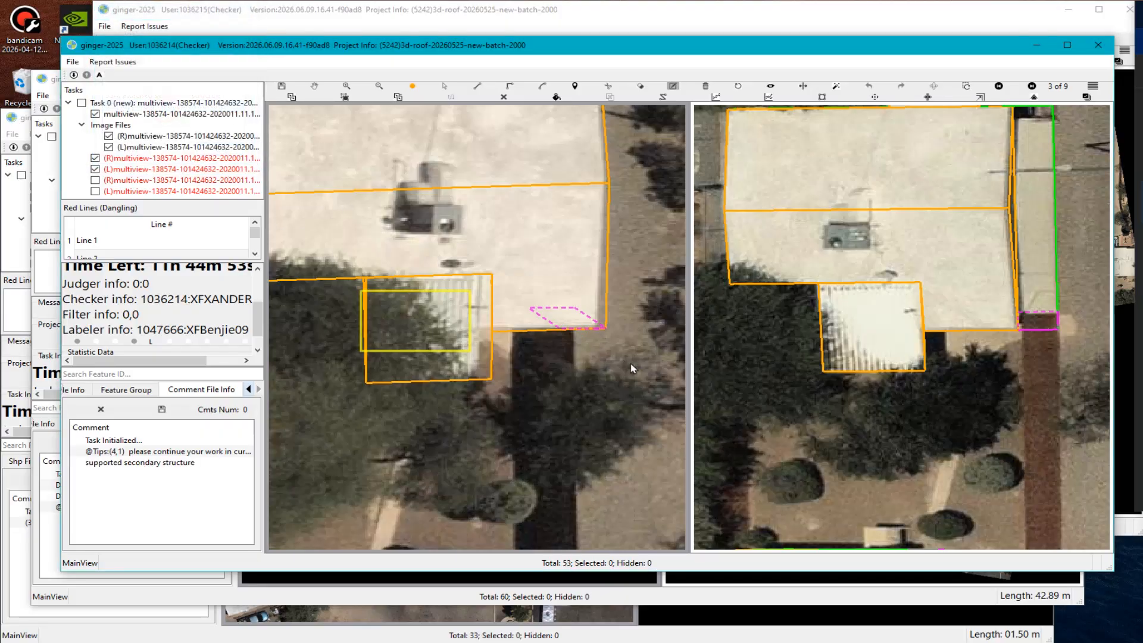
Capture both image views, mark the annex and the adjoining main roof with red arrows, and discard the capture.
{"action": "scroll", "coordinate": [653, 366], "scroll_direction": "down", "scroll_amount": 3}
{"action": "key", "text": "9"}
{"action": "scroll", "coordinate": [964, 285], "scroll_direction": "up", "scroll_amount": 2}
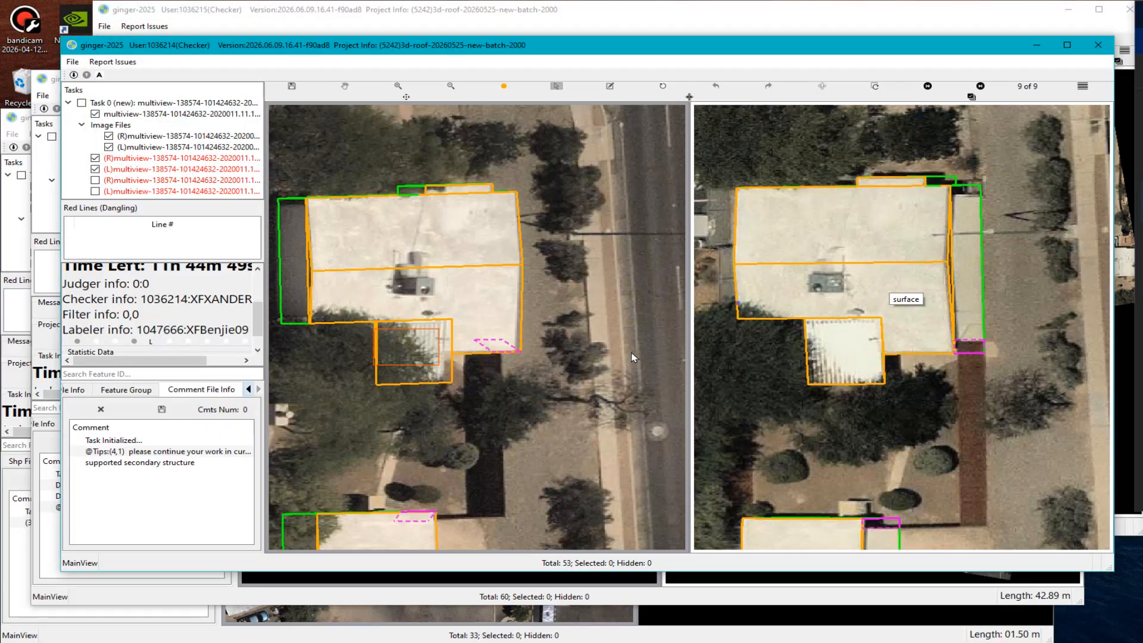
{"action": "key", "text": "Print"}
{"action": "left_click_drag", "start_coordinate": [274, 102], "coordinate": [1080, 525]}
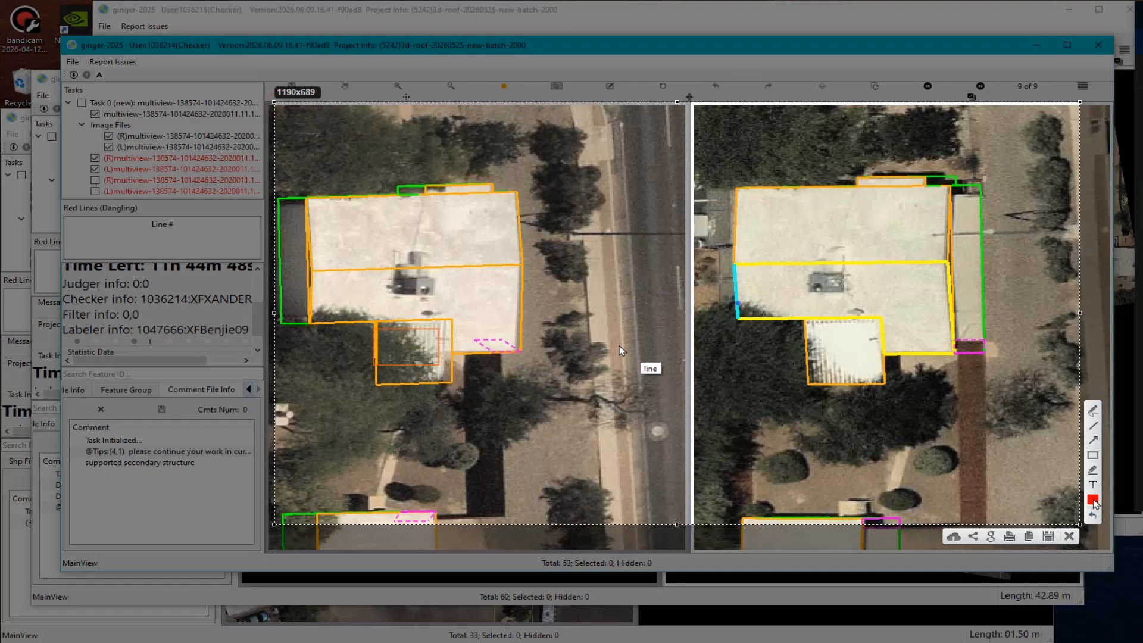
{"action": "left_click_drag", "start_coordinate": [810, 433], "coordinate": [821, 365]}
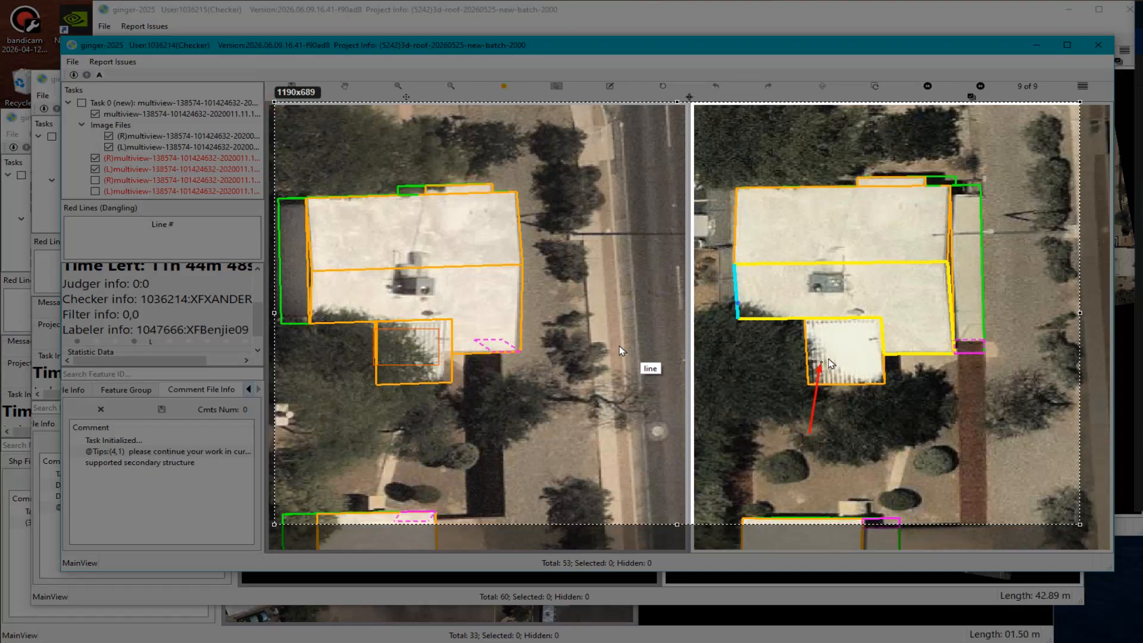
{"action": "left_click_drag", "start_coordinate": [908, 276], "coordinate": [891, 291]}
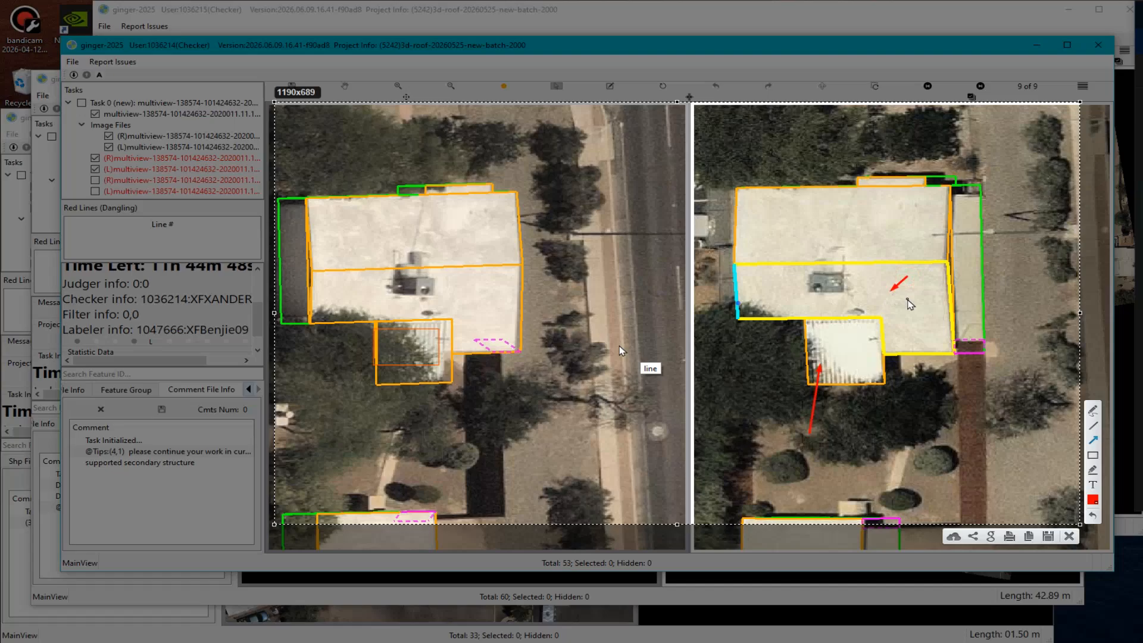
{"action": "left_click_drag", "start_coordinate": [833, 414], "coordinate": [840, 376]}
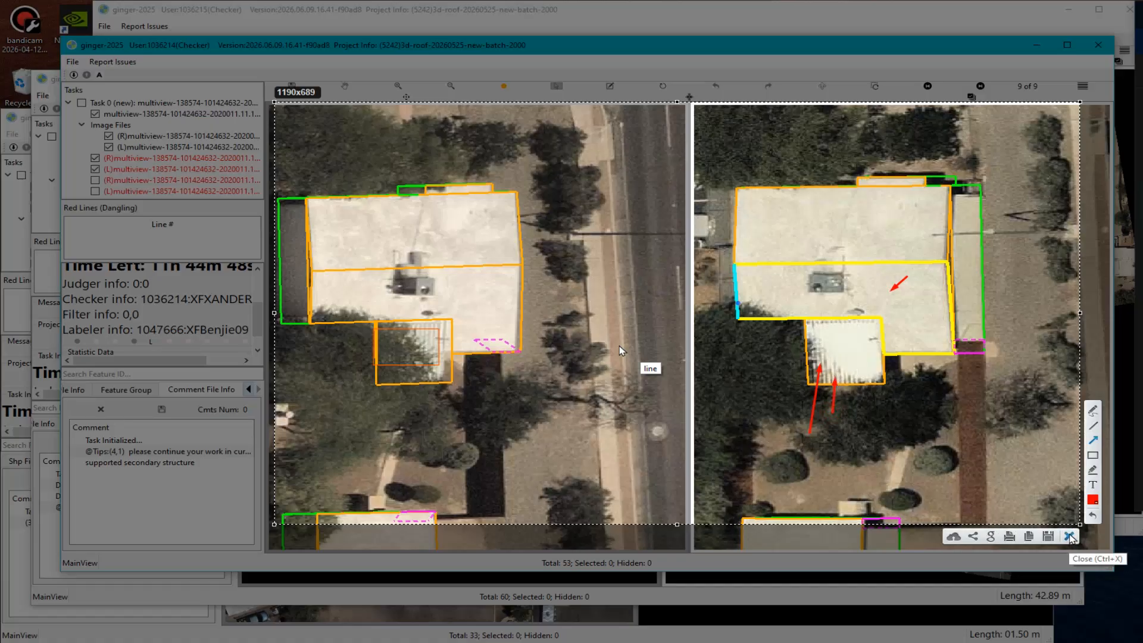
{"action": "left_click", "coordinate": [1069, 537]}
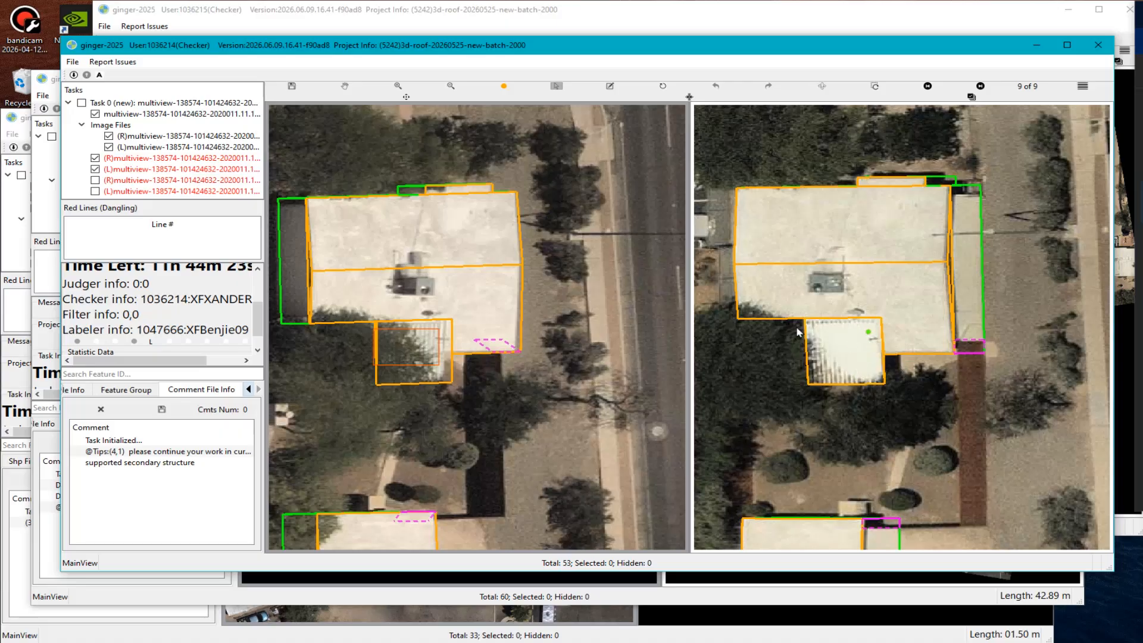
Check the corrugated annex against the main roof in the other image views, returning to view 3 of 9.
{"action": "scroll", "coordinate": [936, 291], "scroll_direction": "up", "scroll_amount": 2}
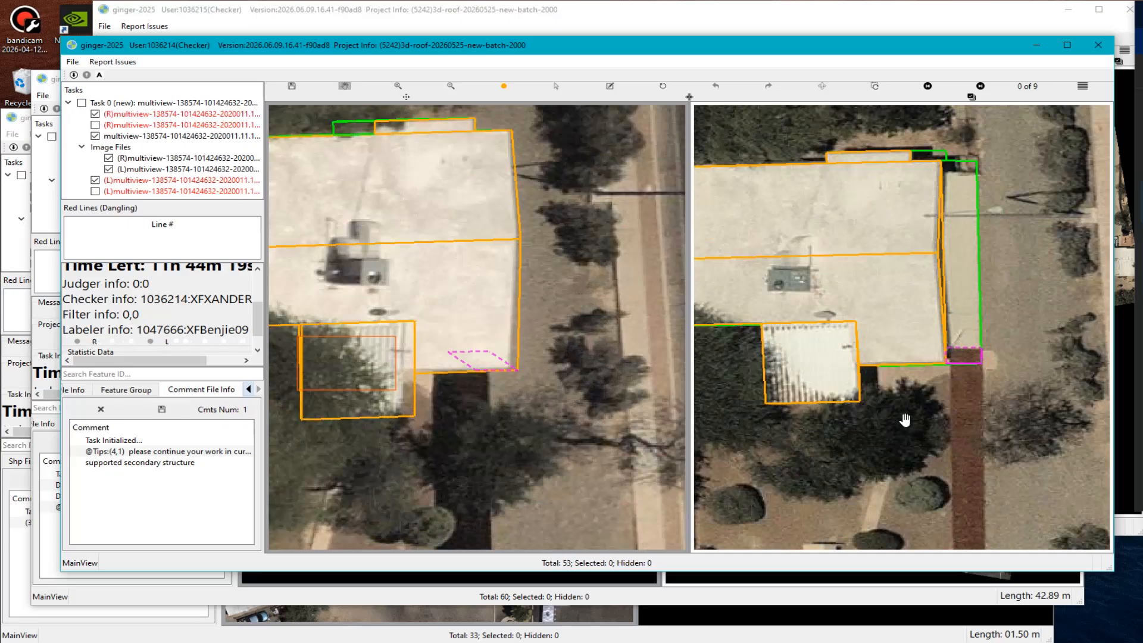
{"action": "key", "text": "Right"}
{"action": "key", "text": "Right"}
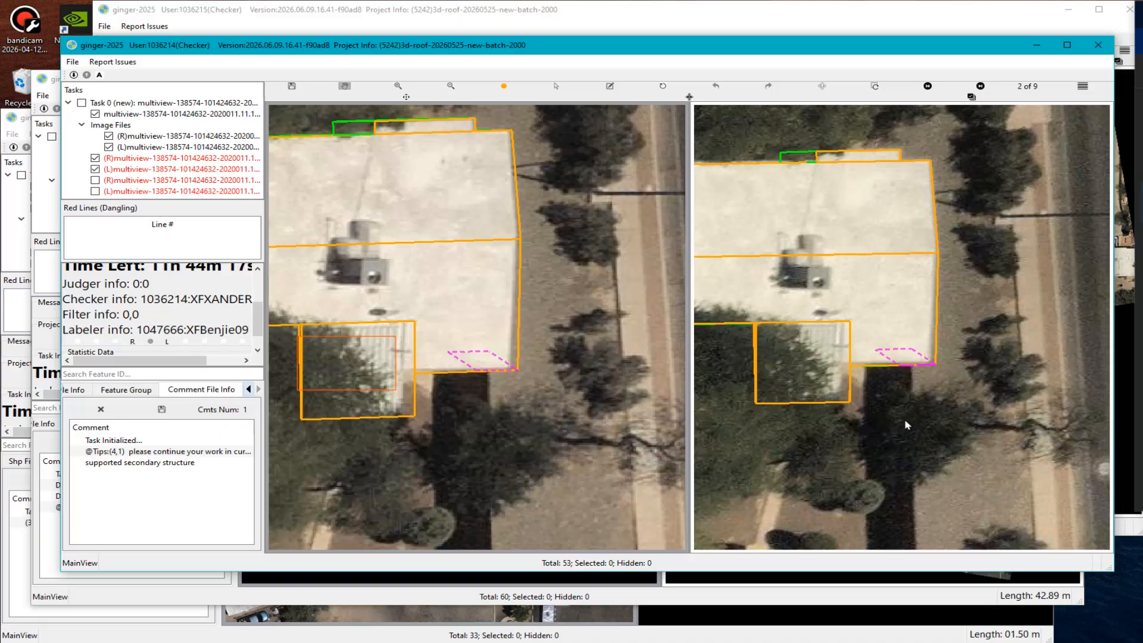
{"action": "key", "text": "Right"}
{"action": "scroll", "coordinate": [437, 298], "scroll_direction": "up", "scroll_amount": 3}
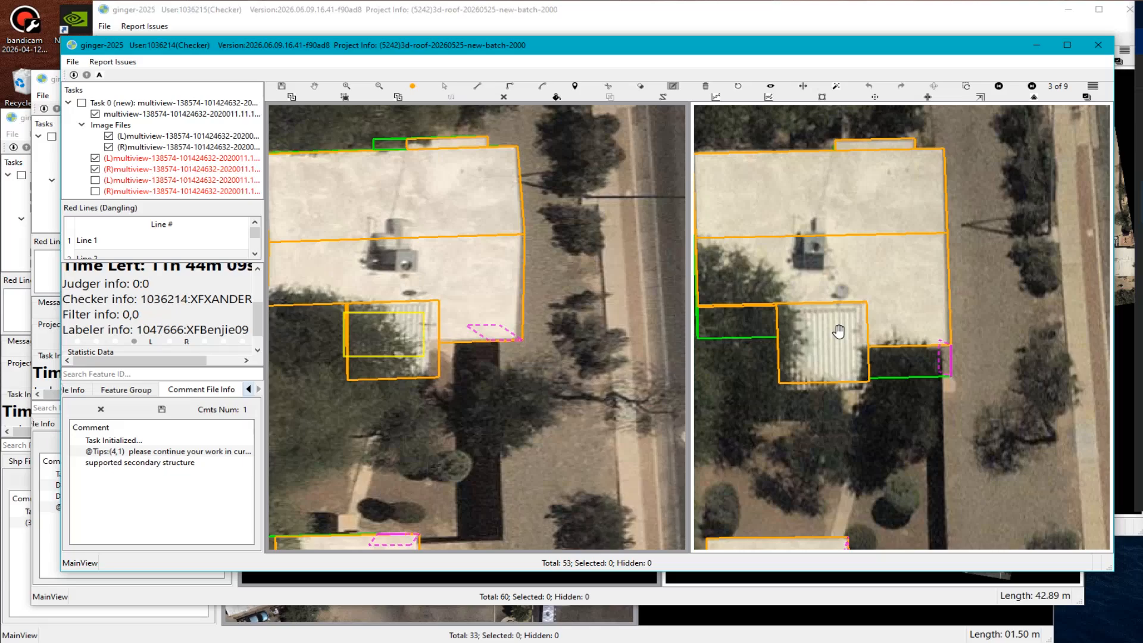
Add a "merge surfaces" comment where the narrow northern strip meets the northern building's main roof.
{"action": "scroll", "coordinate": [543, 309], "scroll_direction": "up", "scroll_amount": 2}
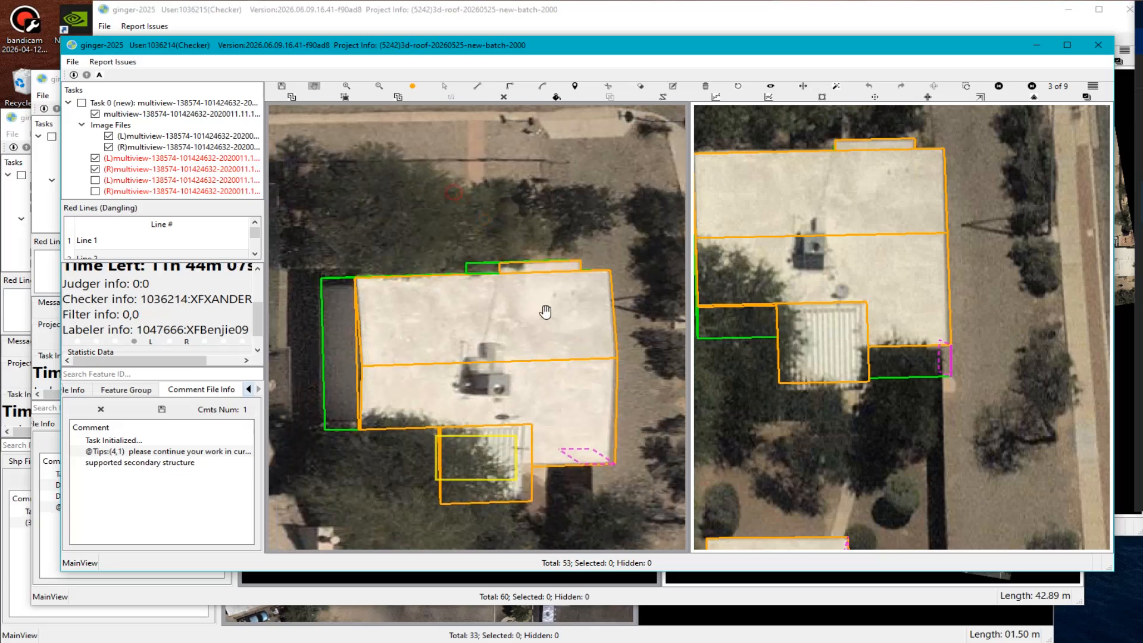
{"action": "left_click", "coordinate": [554, 288]}
{"action": "scroll", "coordinate": [543, 276], "scroll_direction": "up", "scroll_amount": 3}
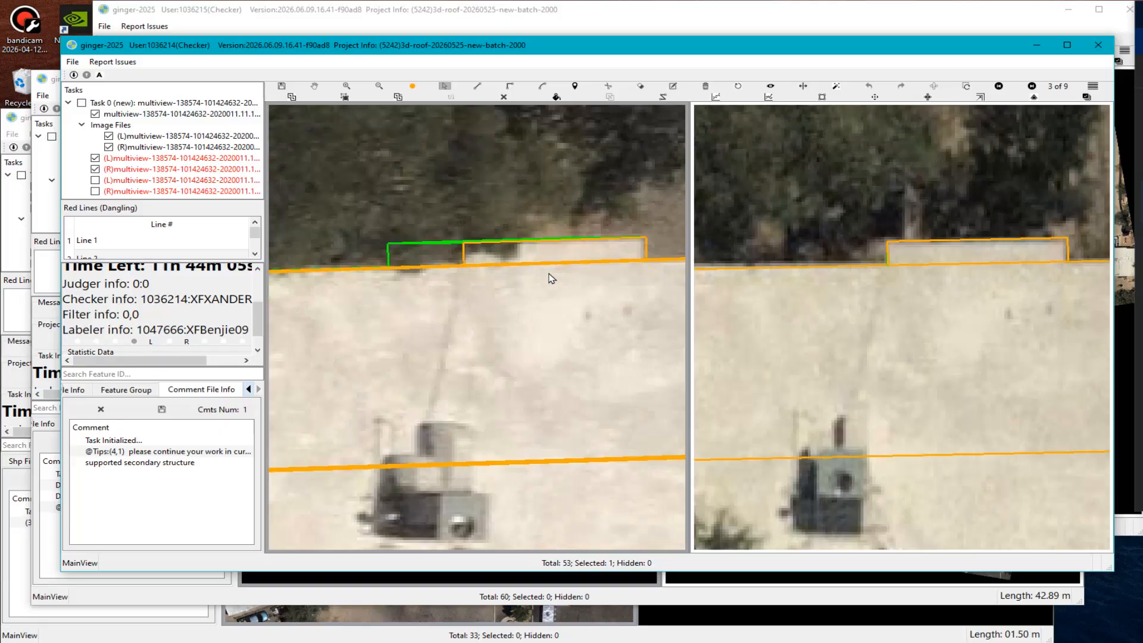
{"action": "left_click_drag", "start_coordinate": [507, 246], "coordinate": [579, 286]}
{"action": "type", "text": "M"}
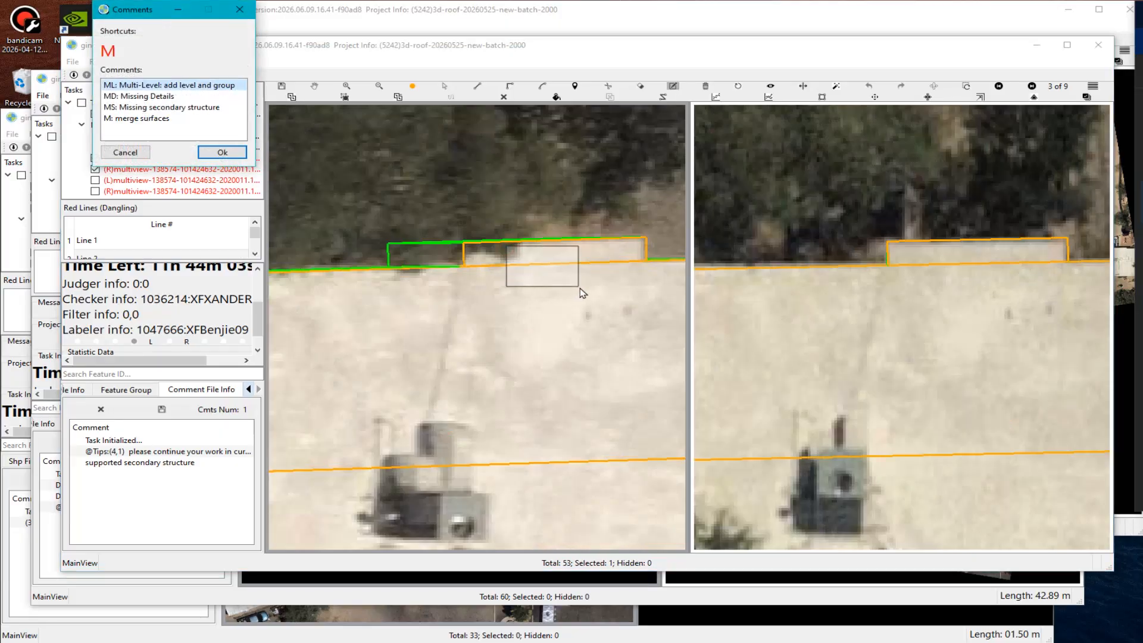
Check the small white-roofed building's outlines and try to mark its southeastern edge for a comment.
{"action": "scroll", "coordinate": [594, 469], "scroll_direction": "down", "scroll_amount": 5}
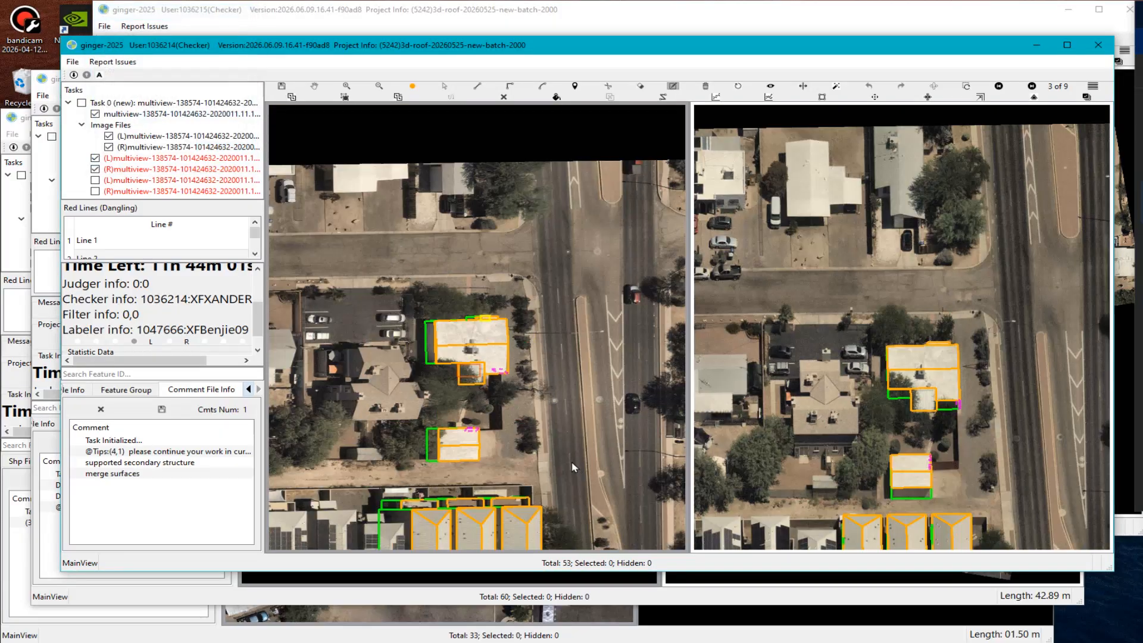
{"action": "scroll", "coordinate": [512, 428], "scroll_direction": "up", "scroll_amount": 2}
{"action": "key", "text": "space"}
{"action": "left_click_drag", "start_coordinate": [469, 476], "coordinate": [584, 358]}
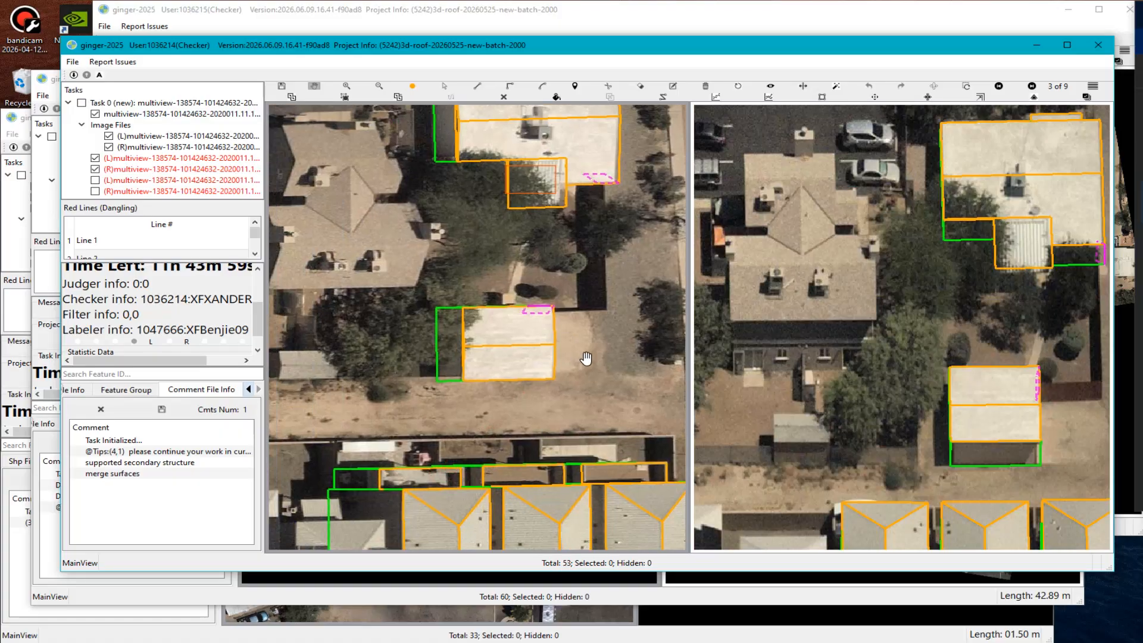
{"action": "scroll", "coordinate": [516, 345], "scroll_direction": "up", "scroll_amount": 4}
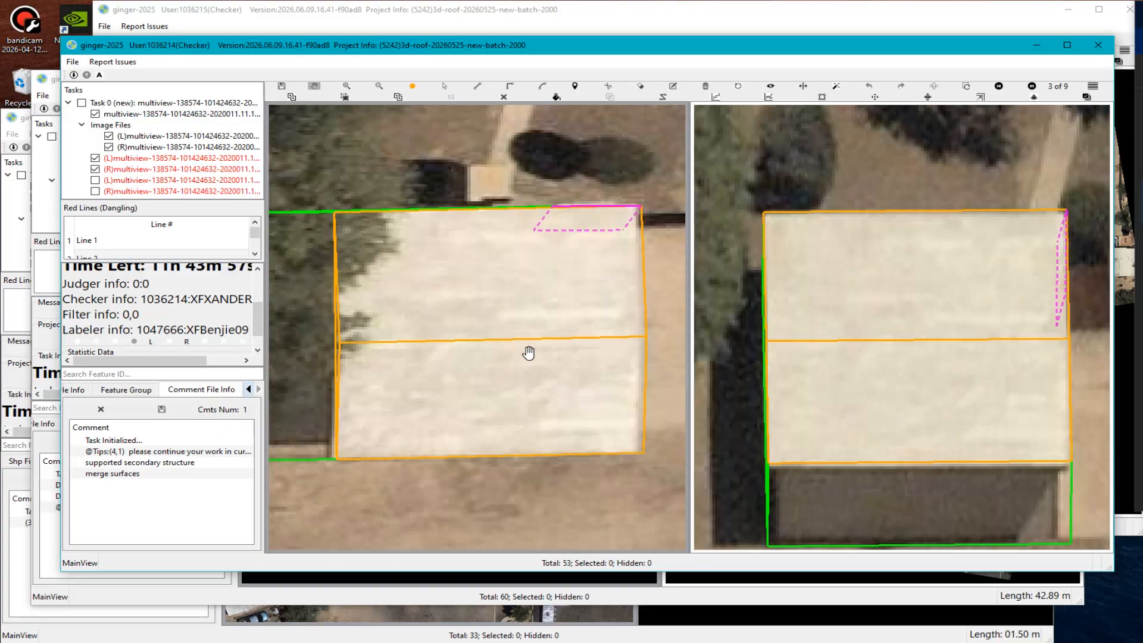
{"action": "scroll", "coordinate": [535, 369], "scroll_direction": "down", "scroll_amount": 3}
{"action": "scroll", "coordinate": [556, 392], "scroll_direction": "up", "scroll_amount": 6}
{"action": "scroll", "coordinate": [580, 410], "scroll_direction": "up", "scroll_amount": 2}
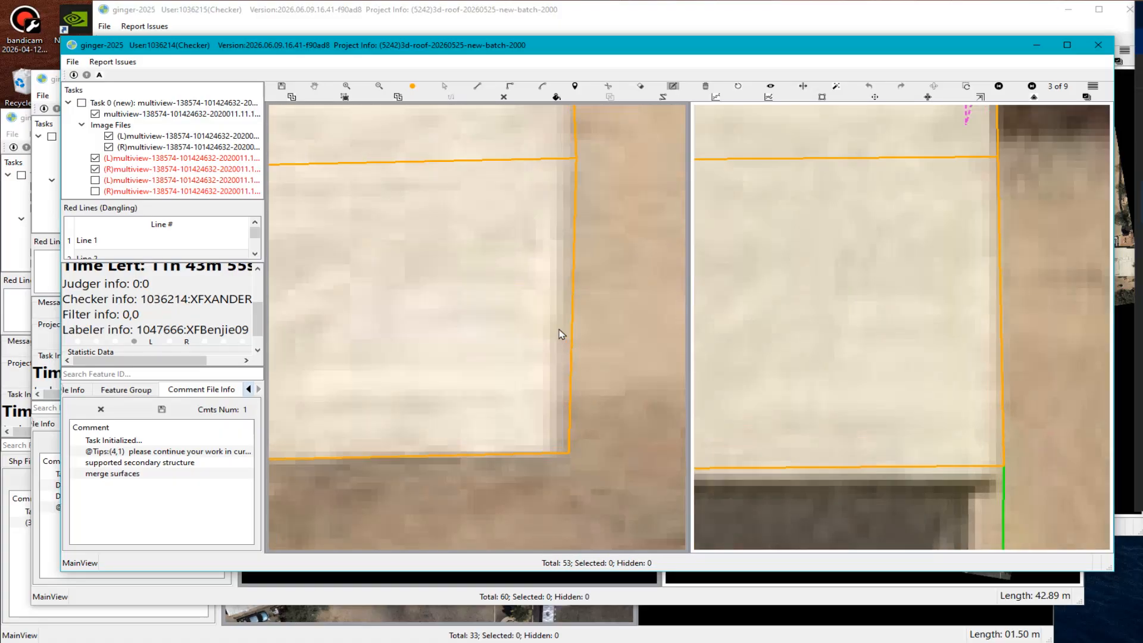
{"action": "left_click_drag", "start_coordinate": [532, 184], "coordinate": [581, 460]}
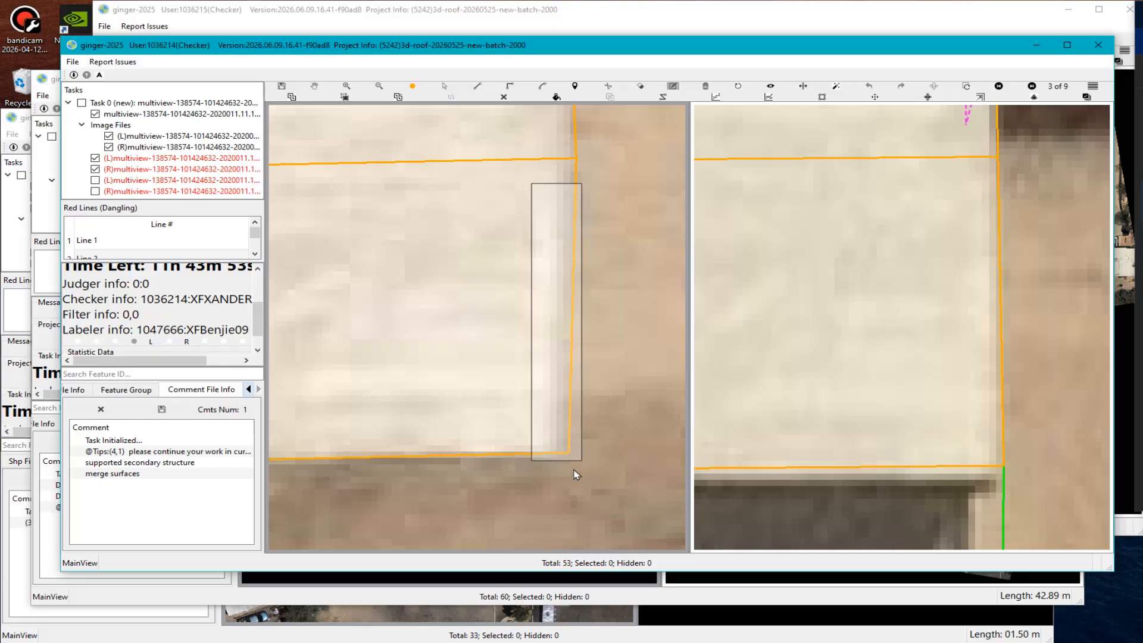
{"action": "scroll", "coordinate": [508, 493], "scroll_direction": "down", "scroll_amount": 5}
Compare the roof outlines of the three row houses along the street with the bare imagery.
{"action": "scroll", "coordinate": [507, 491], "scroll_direction": "down", "scroll_amount": 2}
{"action": "left_click_drag", "start_coordinate": [391, 439], "coordinate": [452, 297]}
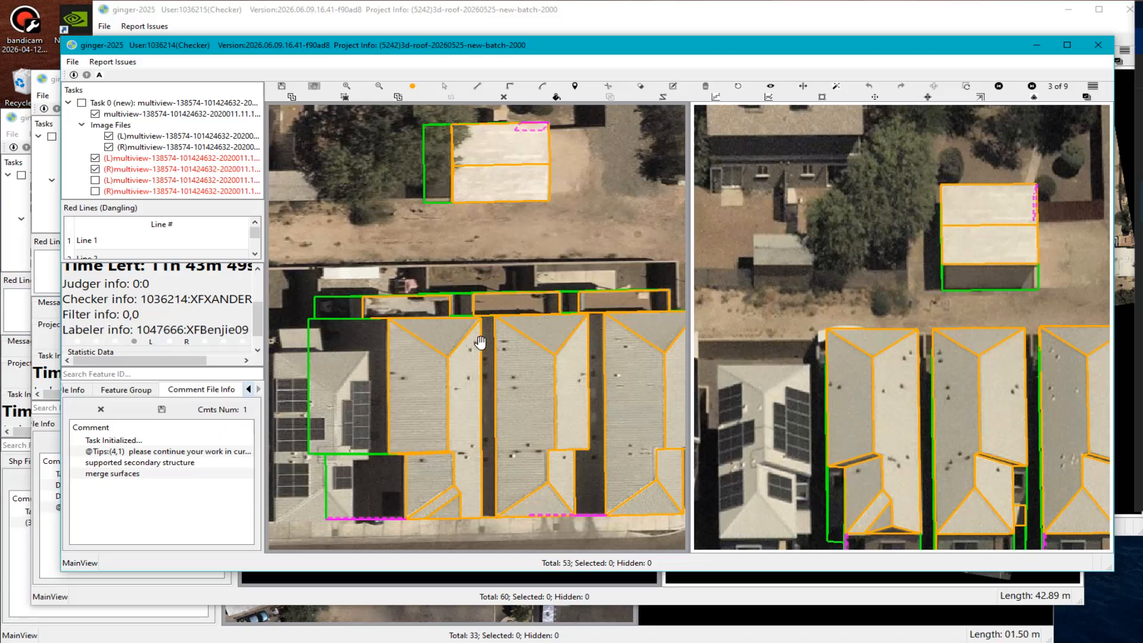
{"action": "key", "text": "r"}
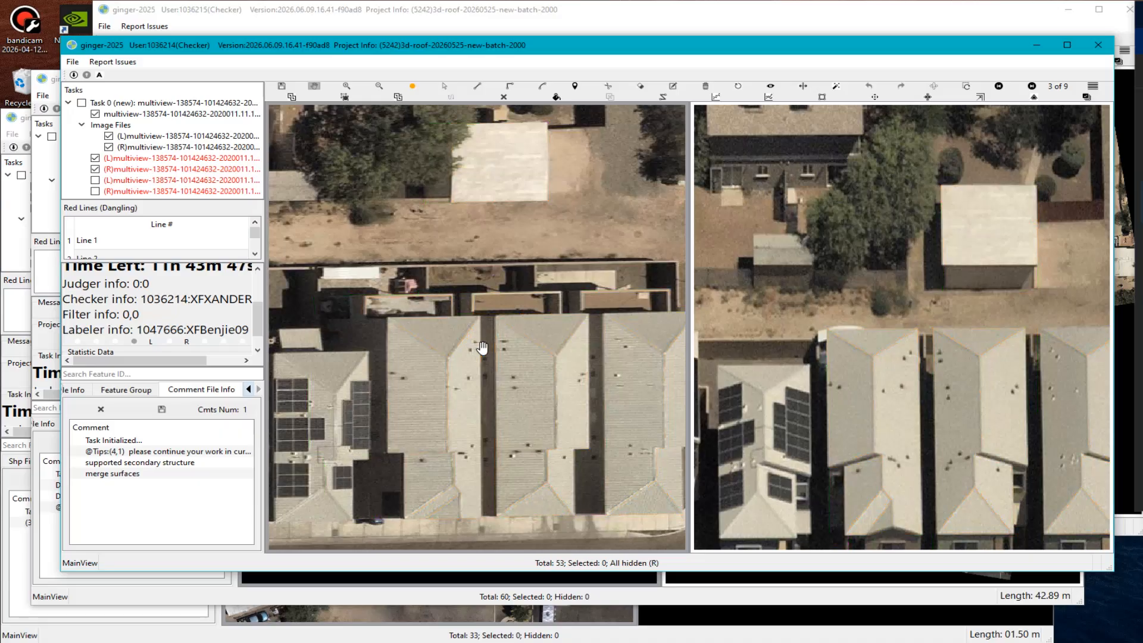
{"action": "scroll", "coordinate": [482, 348], "scroll_direction": "down", "scroll_amount": 2}
{"action": "key", "text": "r"}
{"action": "scroll", "coordinate": [446, 420], "scroll_direction": "up", "scroll_amount": 1}
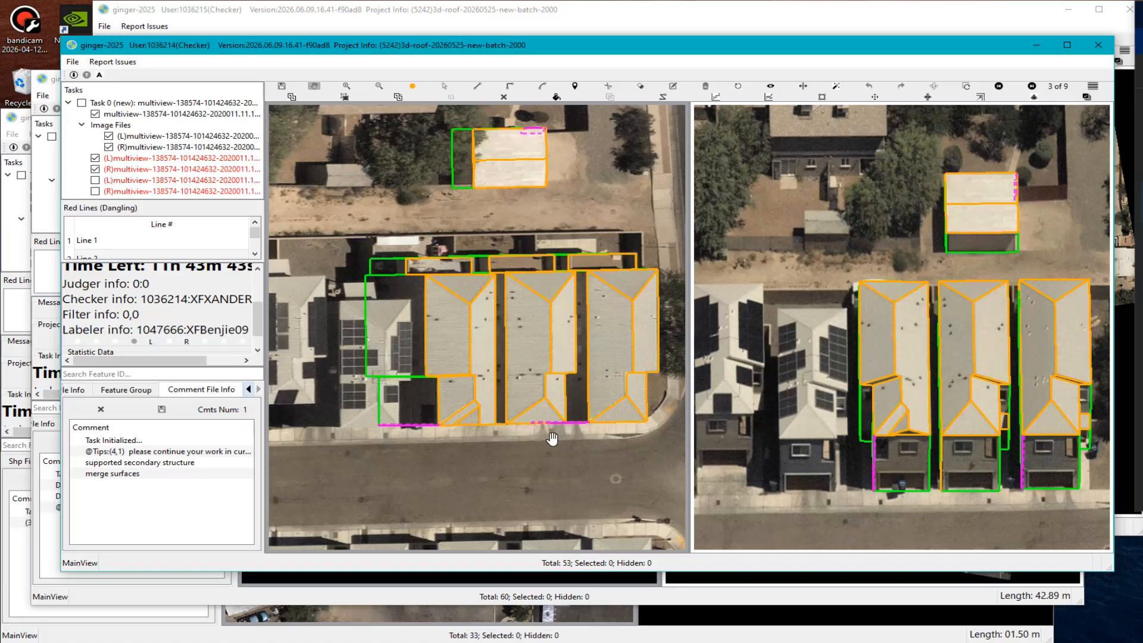
{"action": "left_click_drag", "start_coordinate": [552, 439], "coordinate": [498, 348]}
{"action": "scroll", "coordinate": [889, 407], "scroll_direction": "up", "scroll_amount": 1}
{"action": "key", "text": "r"}
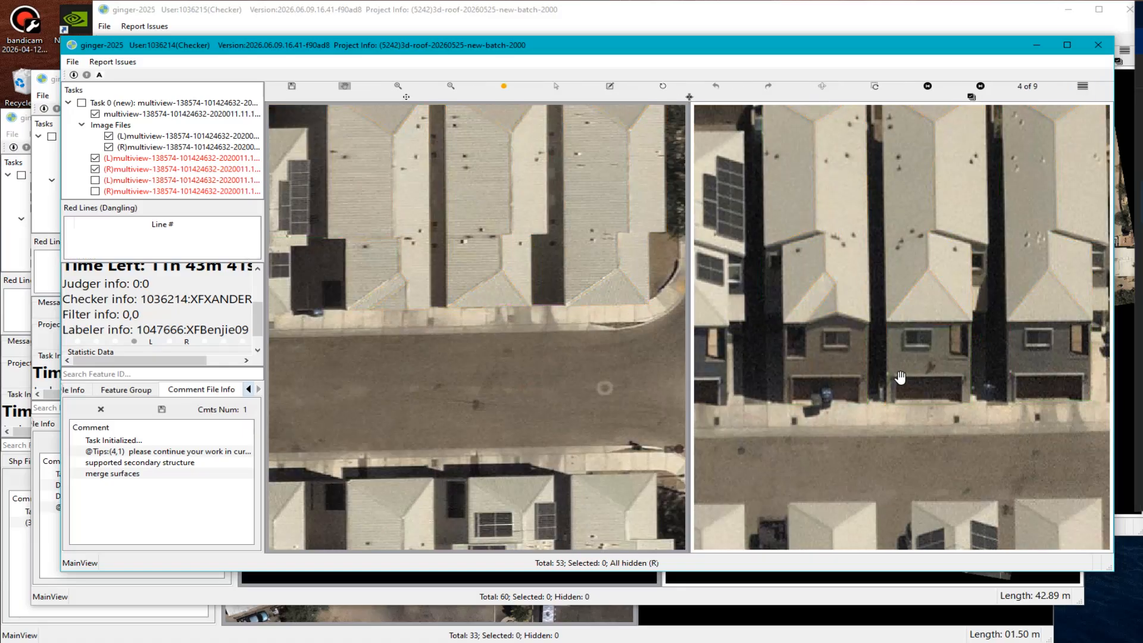
{"action": "key", "text": "r"}
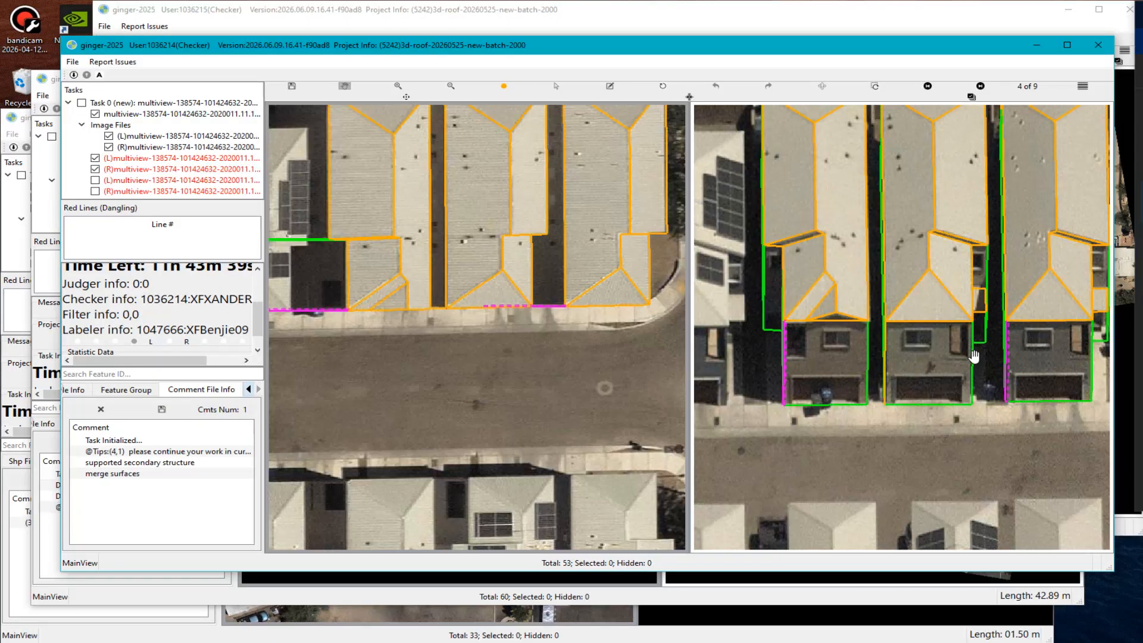
Compare the eastern row houses' front and side outlines with the bare imagery in view 4 of 9.
{"action": "scroll", "coordinate": [851, 365], "scroll_direction": "up", "scroll_amount": 1}
{"action": "key", "text": "r"}
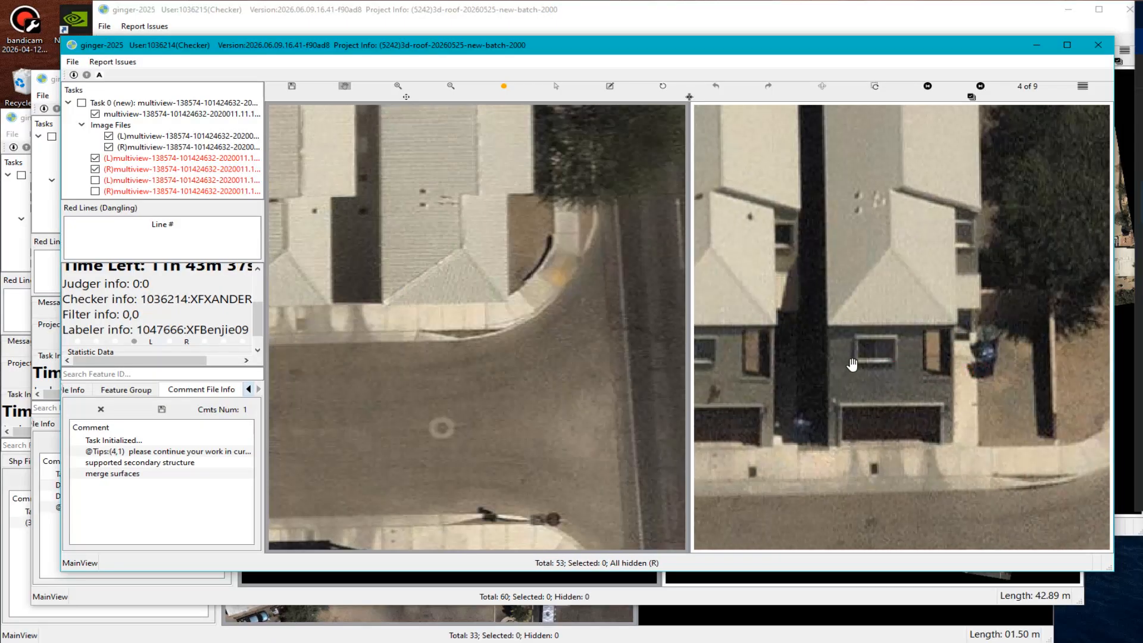
{"action": "key", "text": "r"}
{"action": "key", "text": "r"}
{"action": "scroll", "coordinate": [824, 340], "scroll_direction": "down", "scroll_amount": 2}
{"action": "scroll", "coordinate": [920, 298], "scroll_direction": "up", "scroll_amount": 1}
{"action": "key", "text": "r"}
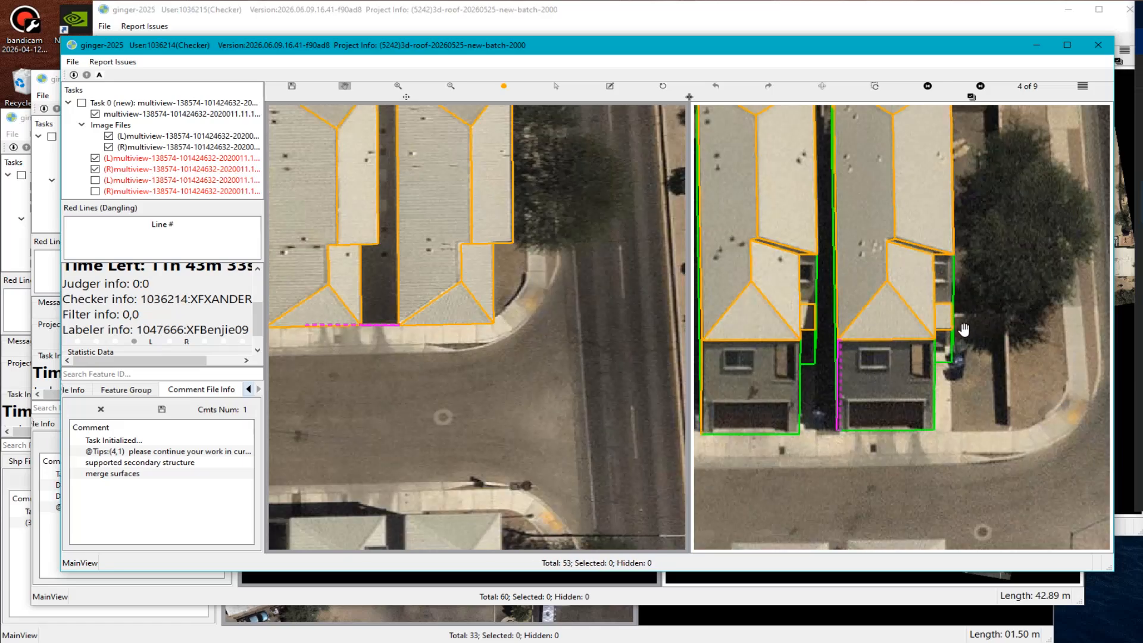
{"action": "scroll", "coordinate": [955, 310], "scroll_direction": "up", "scroll_amount": 2}
{"action": "key", "text": "r"}
{"action": "key", "text": "r"}
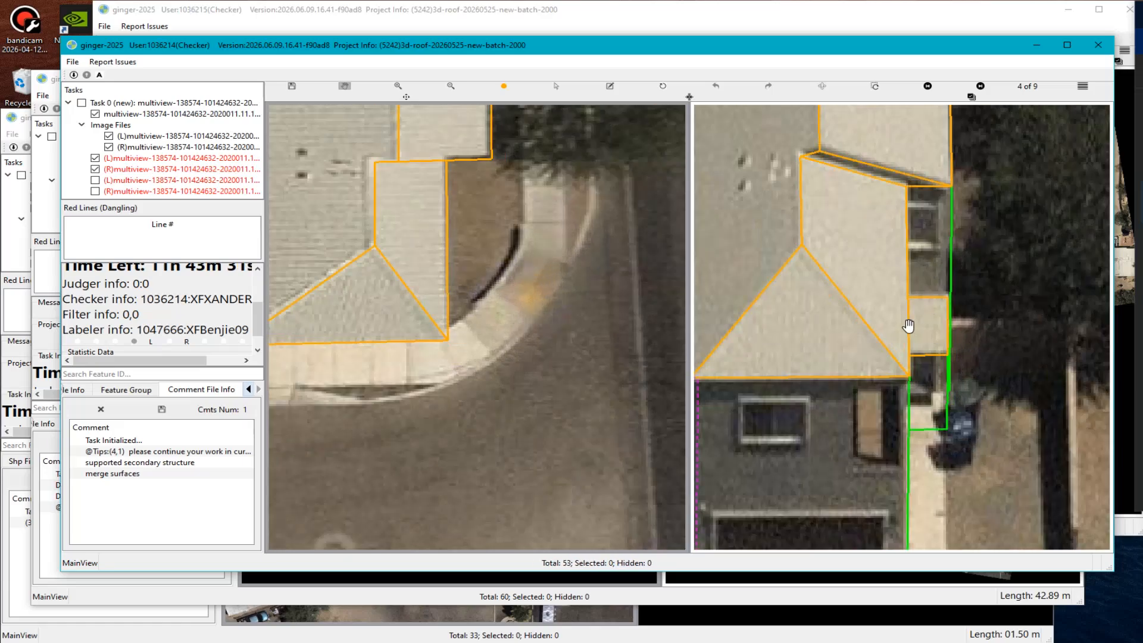
{"action": "scroll", "coordinate": [905, 329], "scroll_direction": "down", "scroll_amount": 1}
{"action": "scroll", "coordinate": [743, 324], "scroll_direction": "up", "scroll_amount": 1}
{"action": "key", "text": "r"}
{"action": "scroll", "coordinate": [742, 325], "scroll_direction": "down", "scroll_amount": 2}
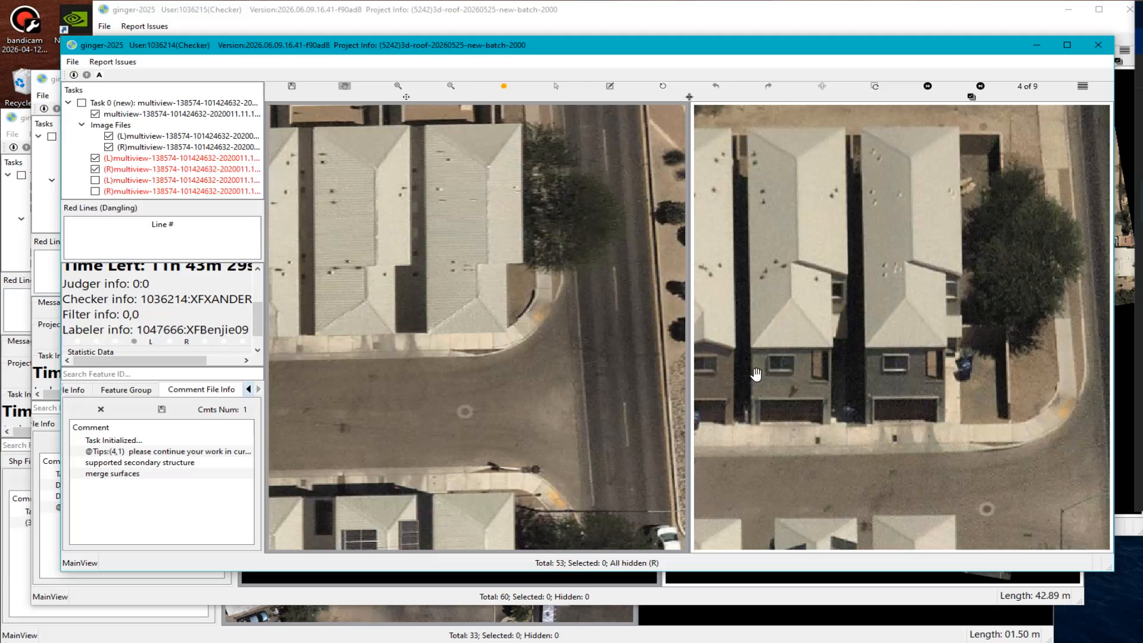
{"action": "key", "text": "r"}
Go through the image views to 8 of 9 and compare the row houses' street-side outlines with the bare imagery.
{"action": "key", "text": "Right"}
{"action": "key", "text": "Right"}
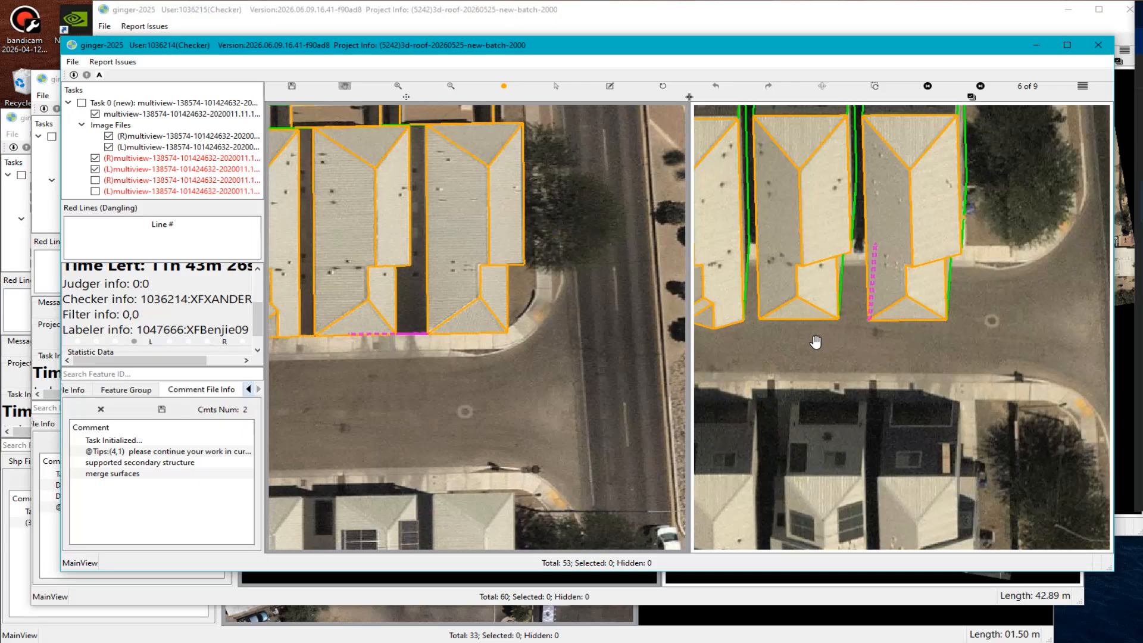
{"action": "key", "text": "Right"}
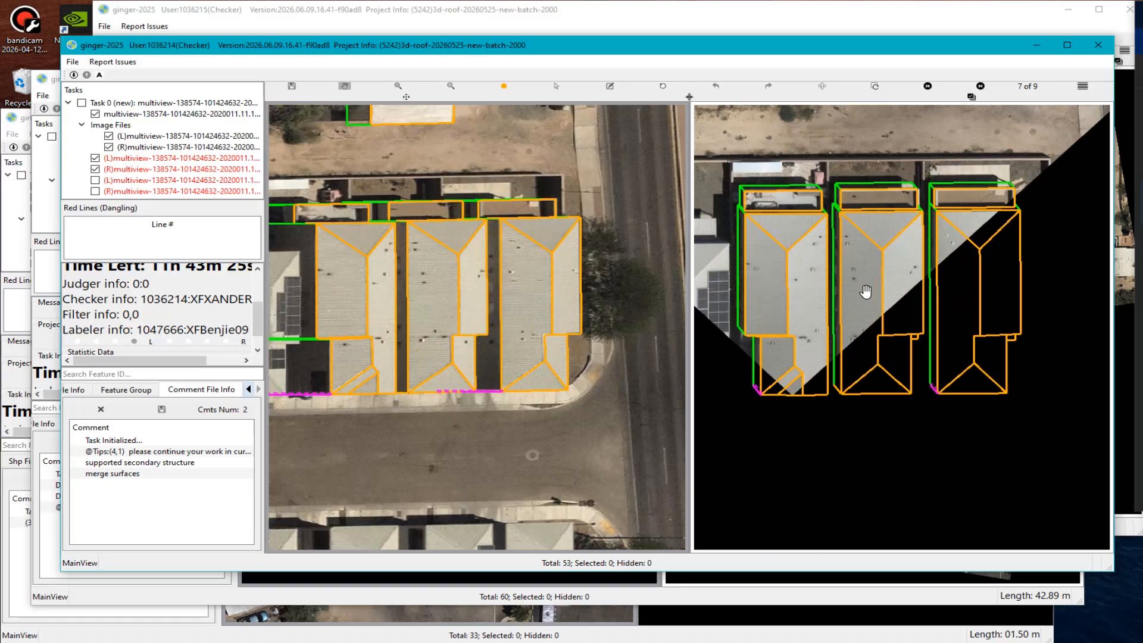
{"action": "key", "text": "Right"}
{"action": "scroll", "coordinate": [919, 375], "scroll_direction": "up", "scroll_amount": 5}
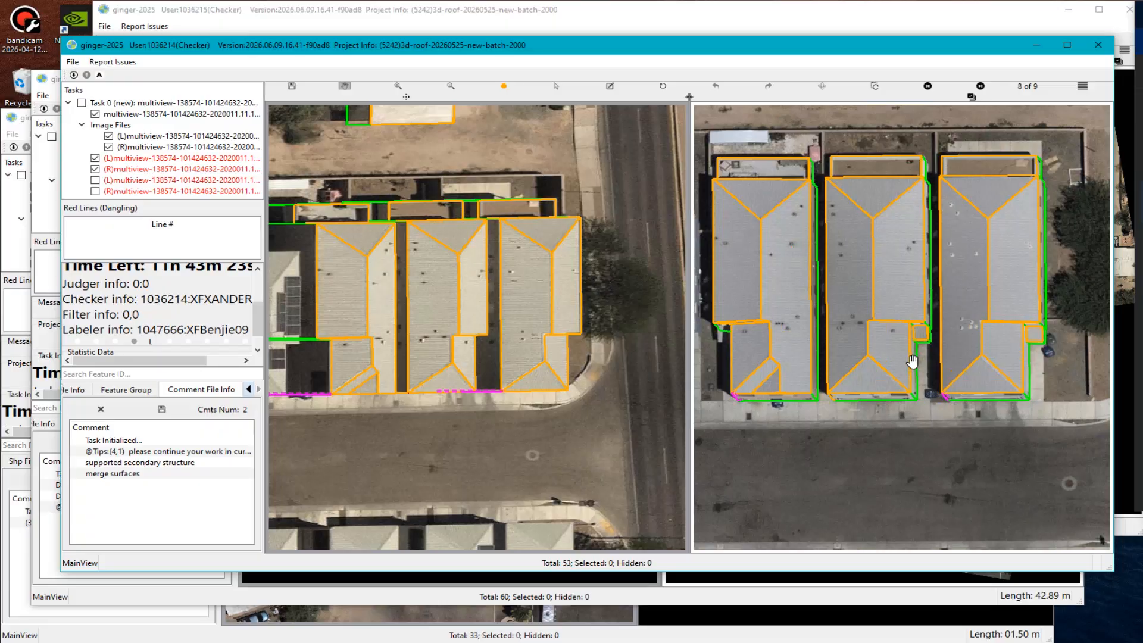
{"action": "key", "text": "r"}
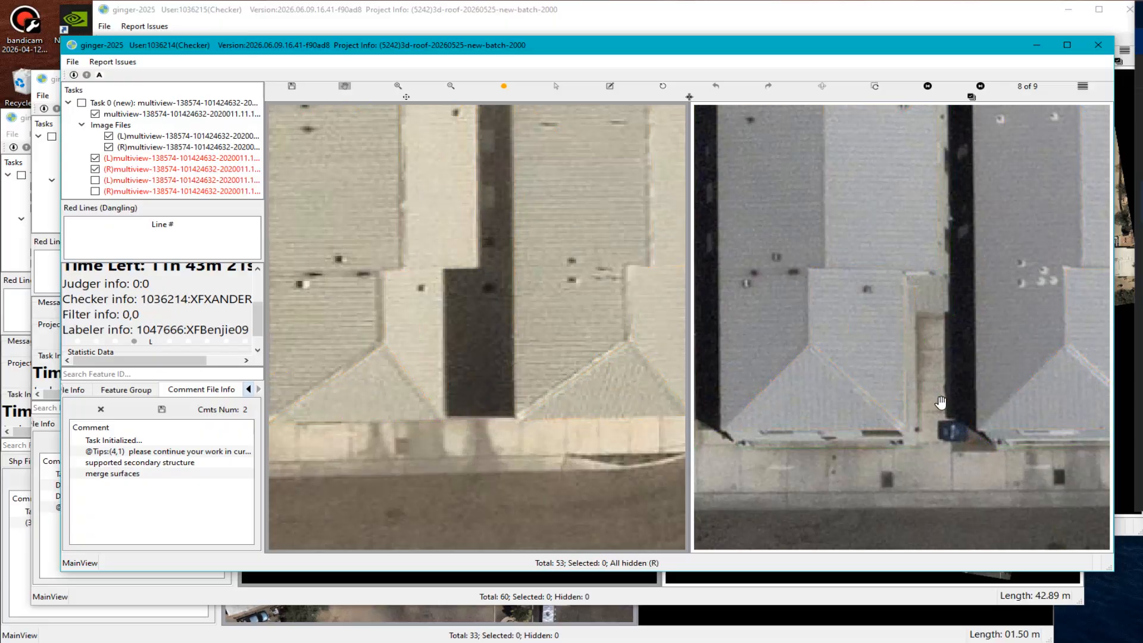
{"action": "key", "text": "r"}
{"action": "key", "text": "r"}
{"action": "scroll", "coordinate": [952, 358], "scroll_direction": "down", "scroll_amount": 1}
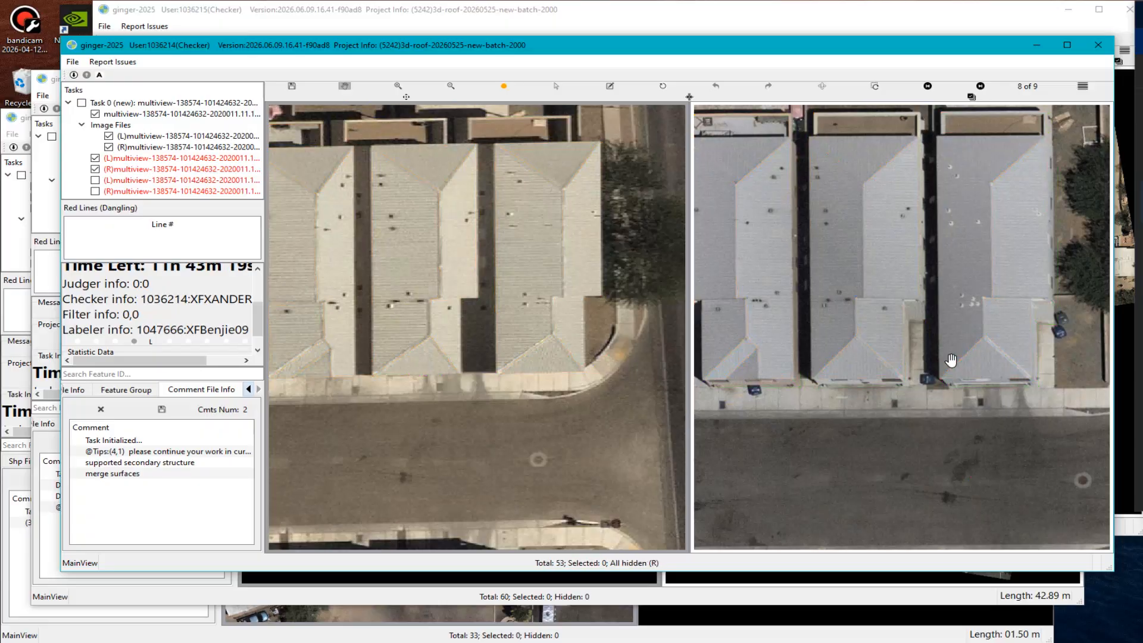
{"action": "key", "text": "r"}
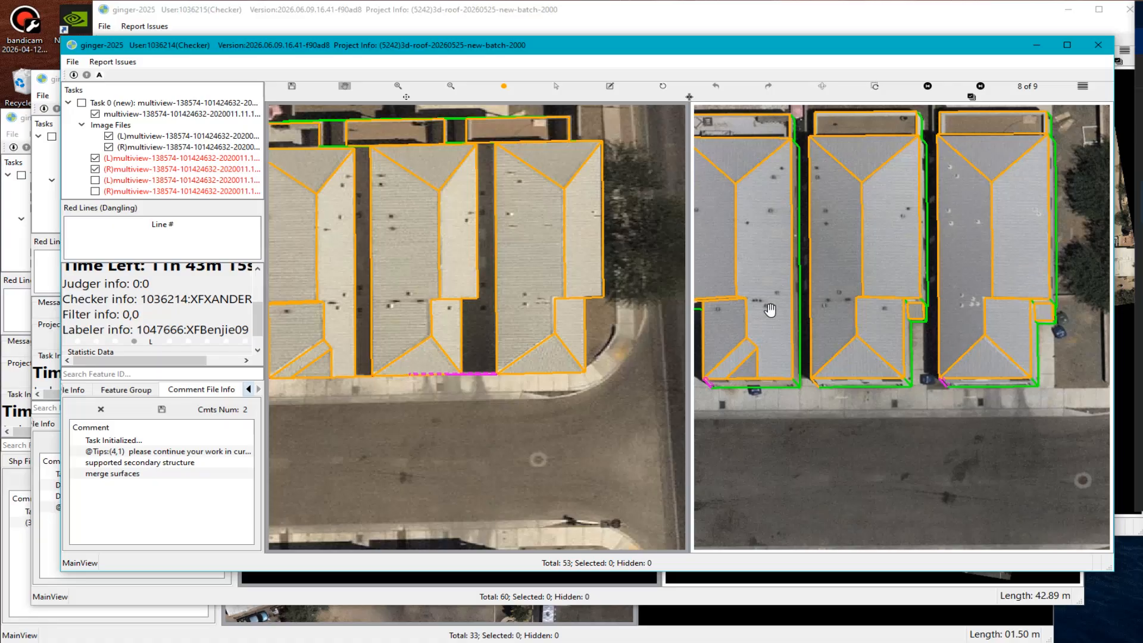
Check the outlines of the rear structures behind the three row houses in view 8 of 9.
{"action": "scroll", "coordinate": [768, 310], "scroll_direction": "up", "scroll_amount": 1}
{"action": "scroll", "coordinate": [763, 322], "scroll_direction": "down", "scroll_amount": 2}
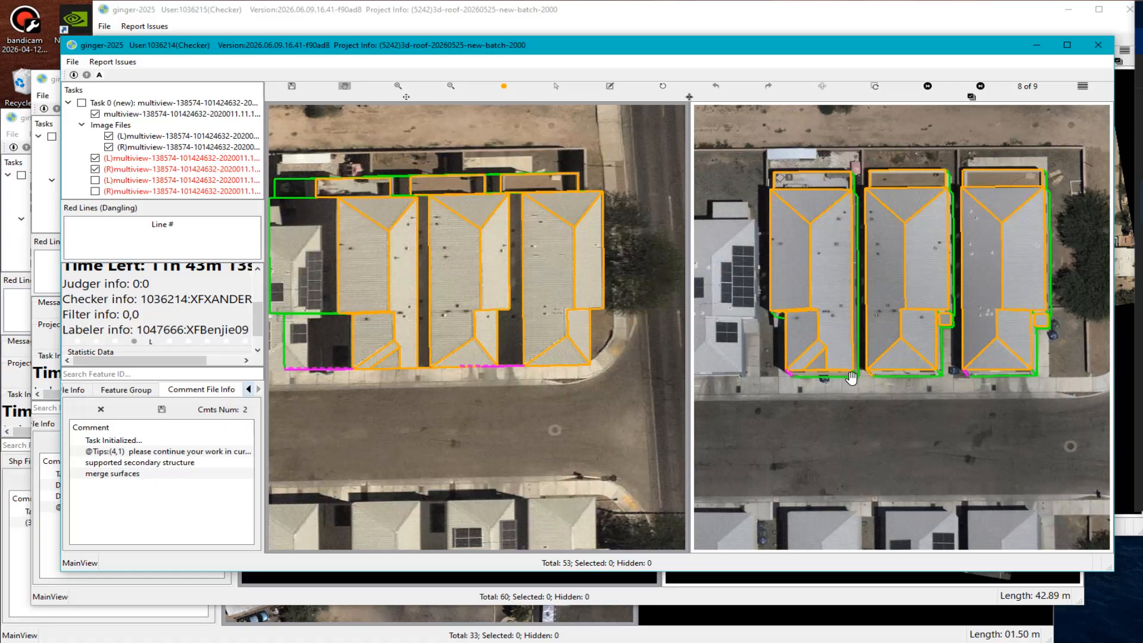
{"action": "scroll", "coordinate": [961, 193], "scroll_direction": "up", "scroll_amount": 3}
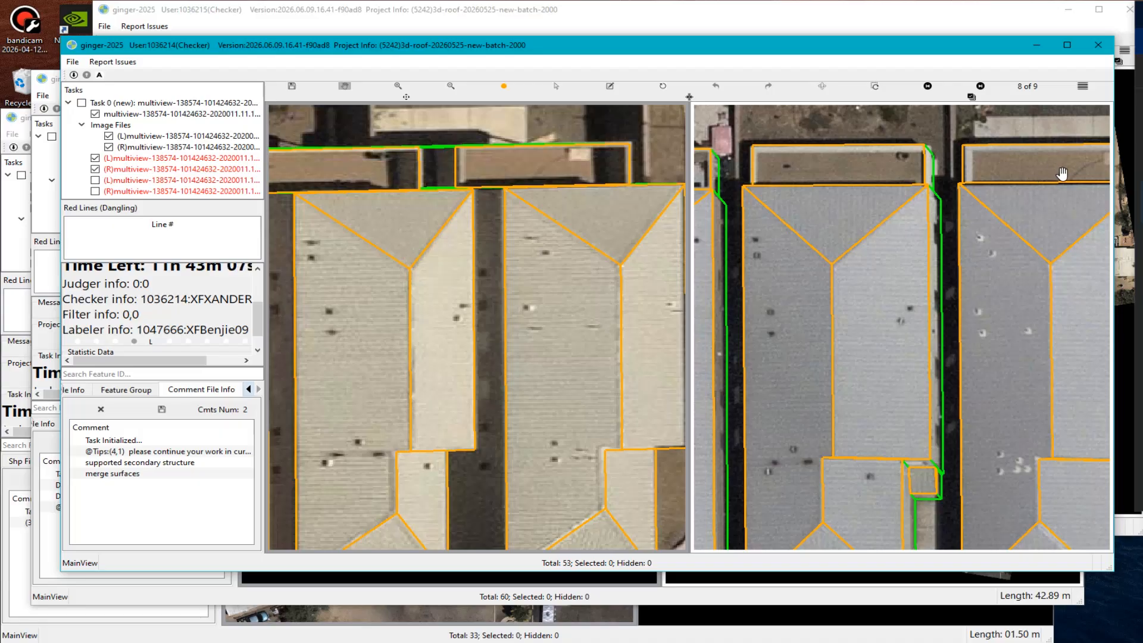
{"action": "scroll", "coordinate": [982, 306], "scroll_direction": "down", "scroll_amount": 2}
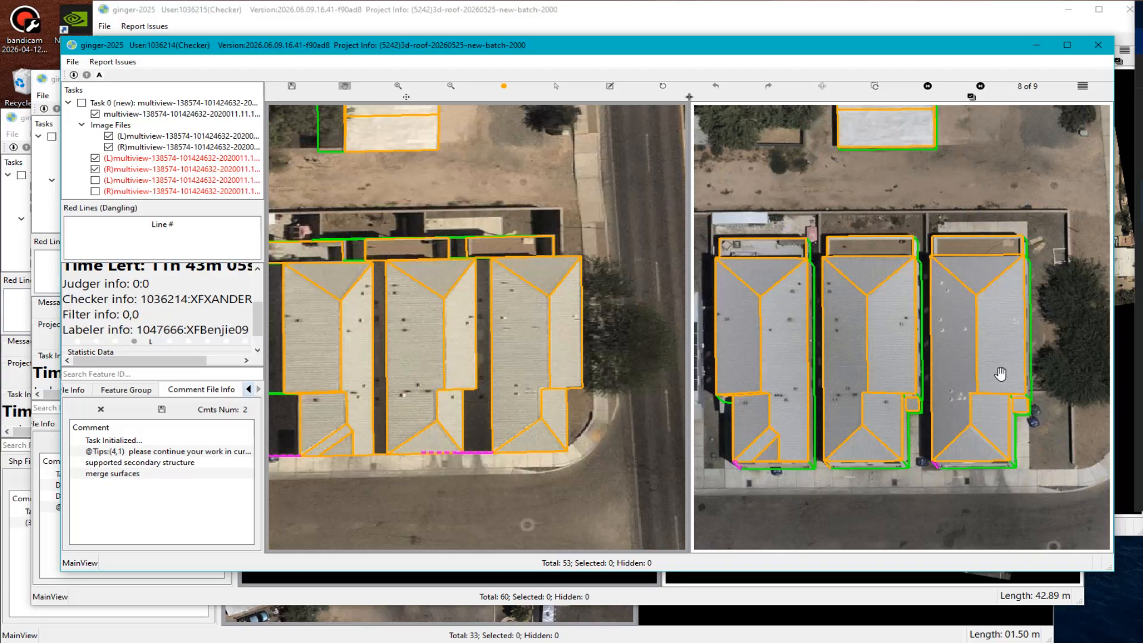
{"action": "scroll", "coordinate": [1000, 374], "scroll_direction": "down", "scroll_amount": 2}
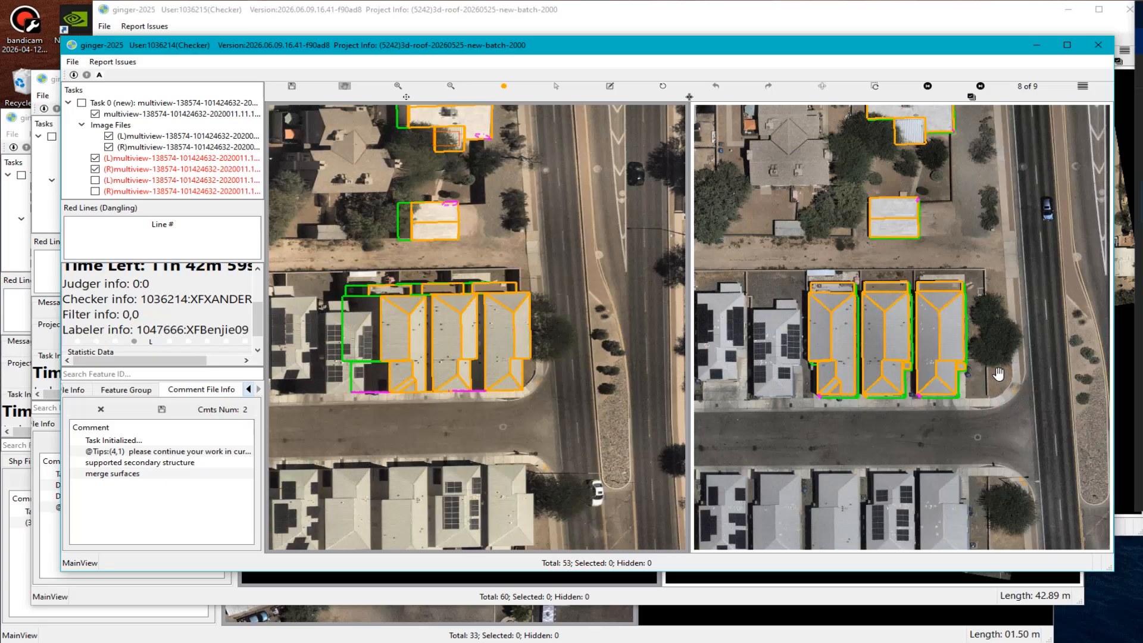
Capture and save a screenshot of the row houses with red arrows pointing at the easternmost house's rear structure in both images.
{"action": "key", "text": "Print"}
{"action": "left_click_drag", "start_coordinate": [259, 208], "coordinate": [1063, 491]}
{"action": "left_click_drag", "start_coordinate": [965, 237], "coordinate": [948, 279]}
{"action": "left_click_drag", "start_coordinate": [503, 225], "coordinate": [498, 283]}
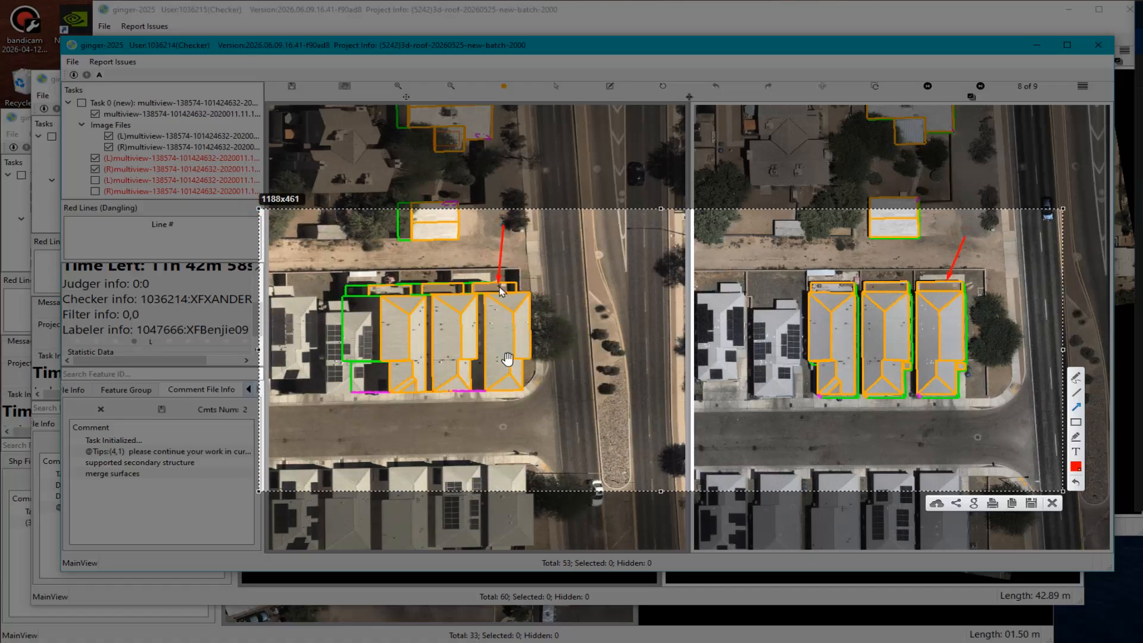
{"action": "left_click", "coordinate": [1031, 503]}
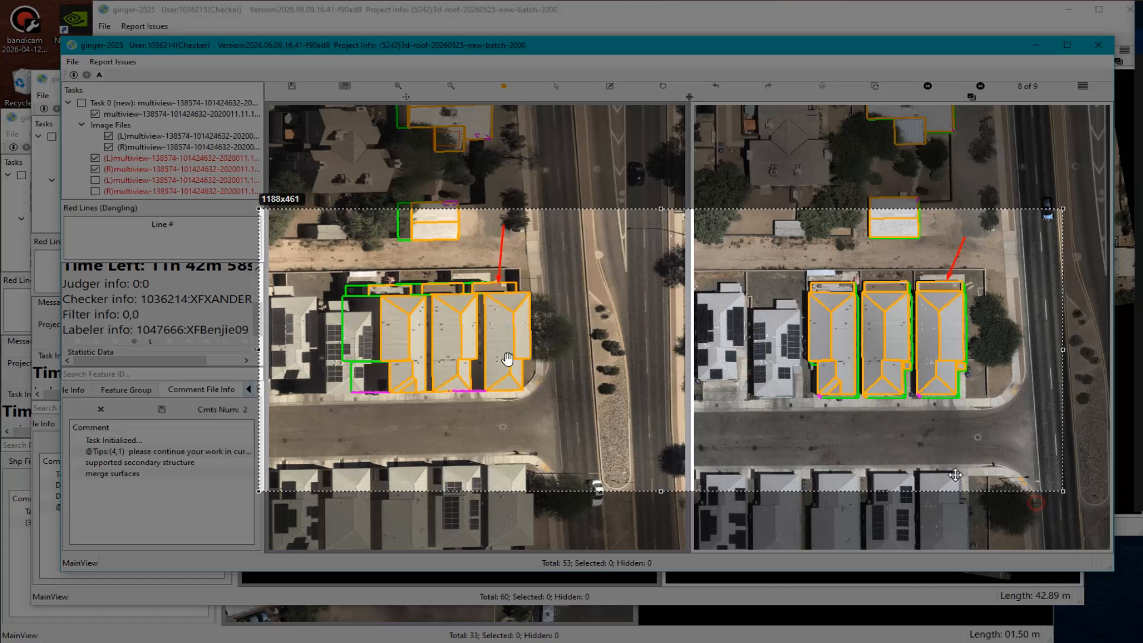
{"action": "left_click", "coordinate": [576, 311]}
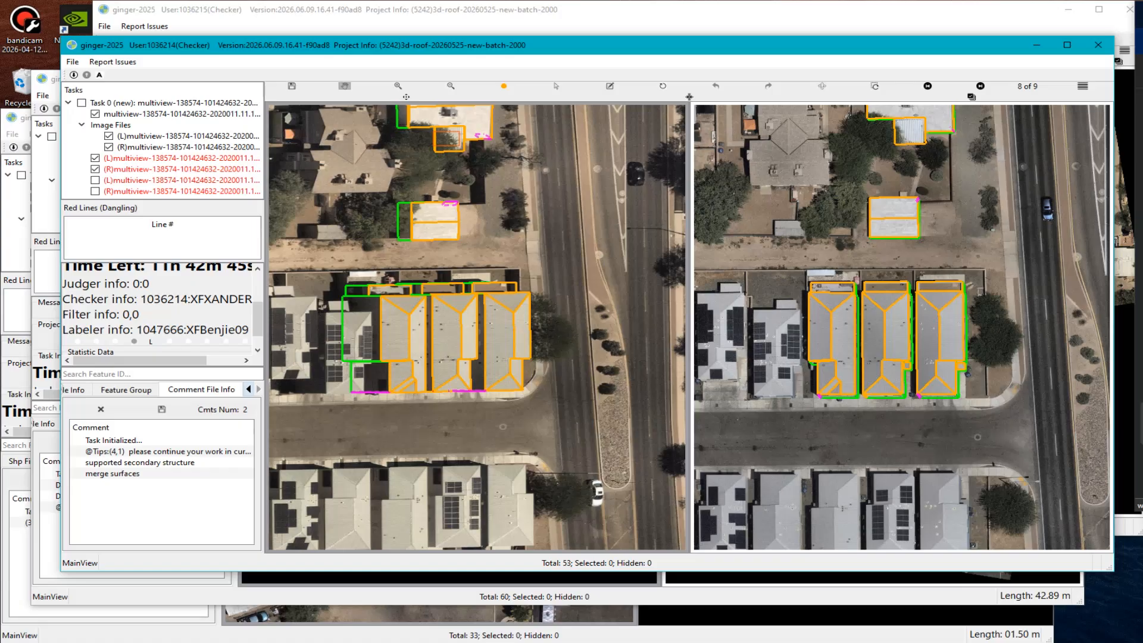
Switch to the SCREENSHOTS LS folder, select Screenshot_23 and minimise the folder window.
{"action": "key", "text": "alt+Tab"}
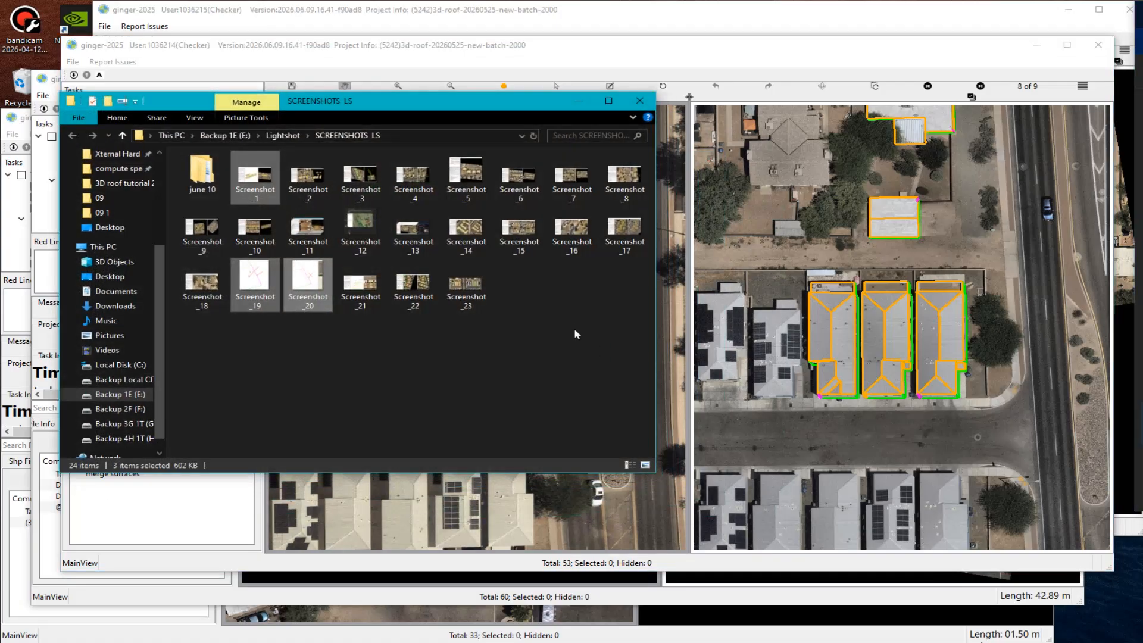
{"action": "left_click", "coordinate": [466, 290]}
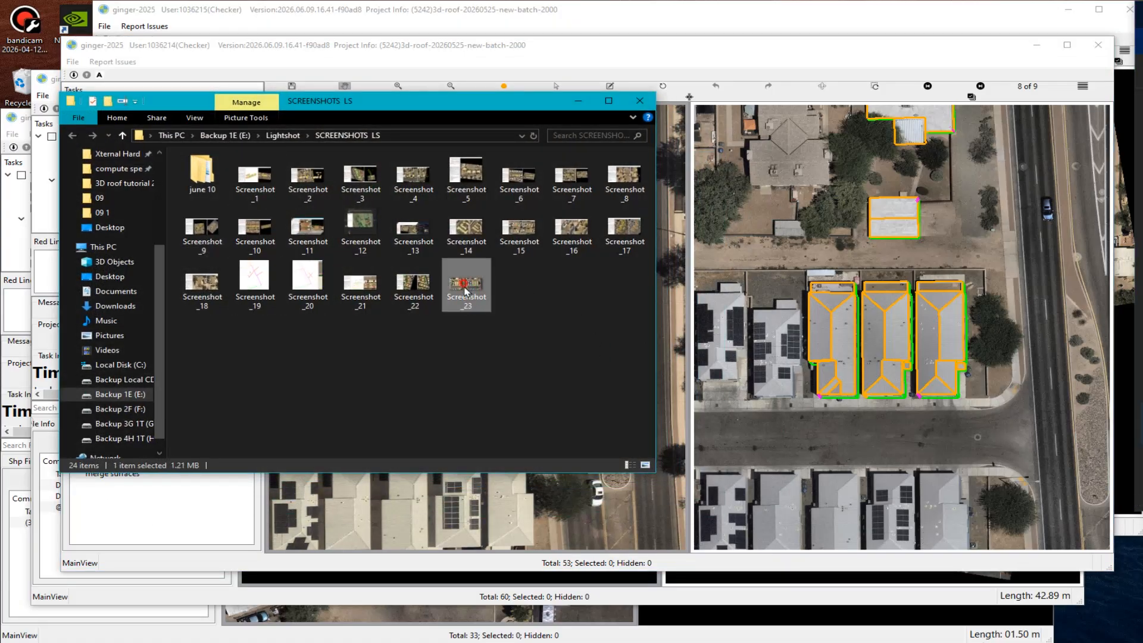
{"action": "key", "text": "alt+Tab"}
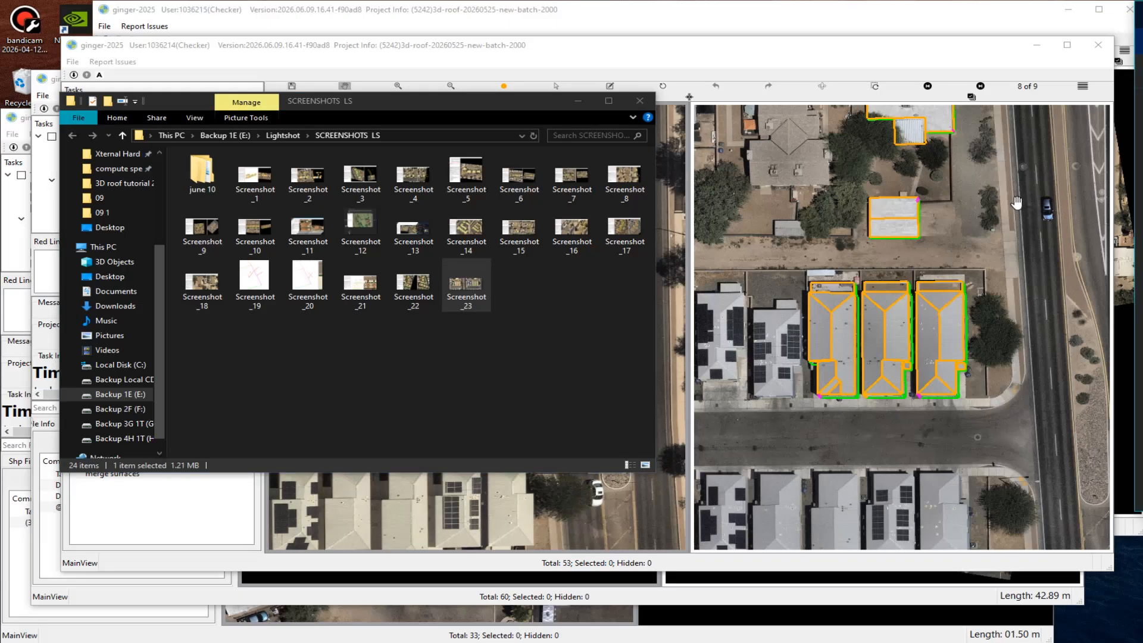
{"action": "left_click", "coordinate": [577, 101]}
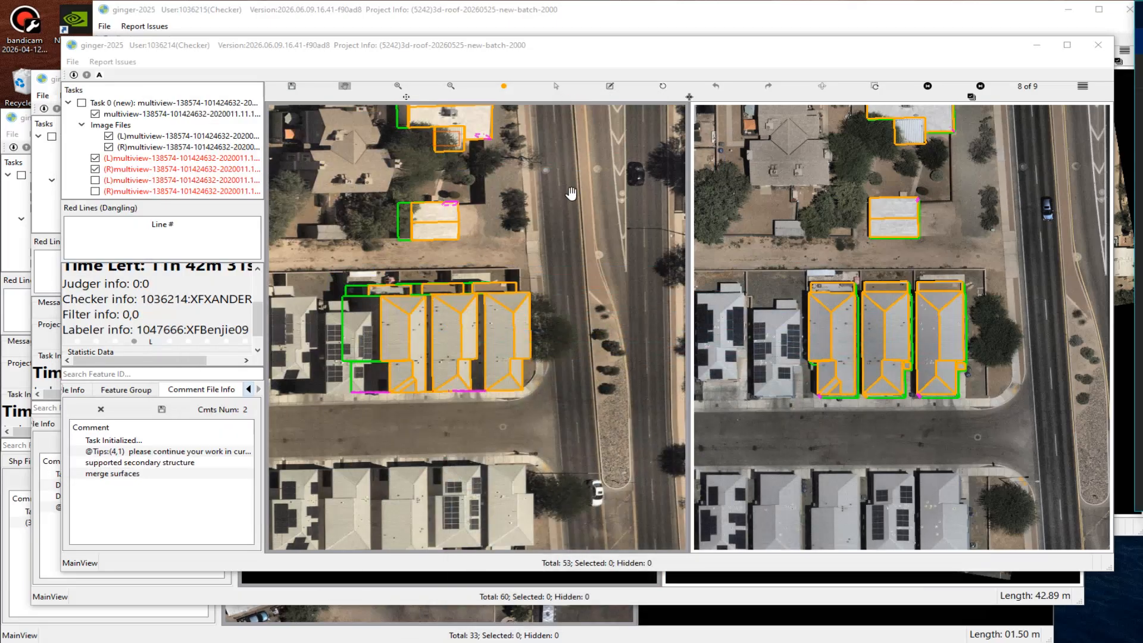
Review the outlines of the northern building, the small white-roofed building and the row houses in view 3 of 9.
{"action": "left_click", "coordinate": [605, 296]}
{"action": "scroll", "coordinate": [572, 303], "scroll_direction": "down", "scroll_amount": 6}
{"action": "scroll", "coordinate": [492, 316], "scroll_direction": "up", "scroll_amount": 7}
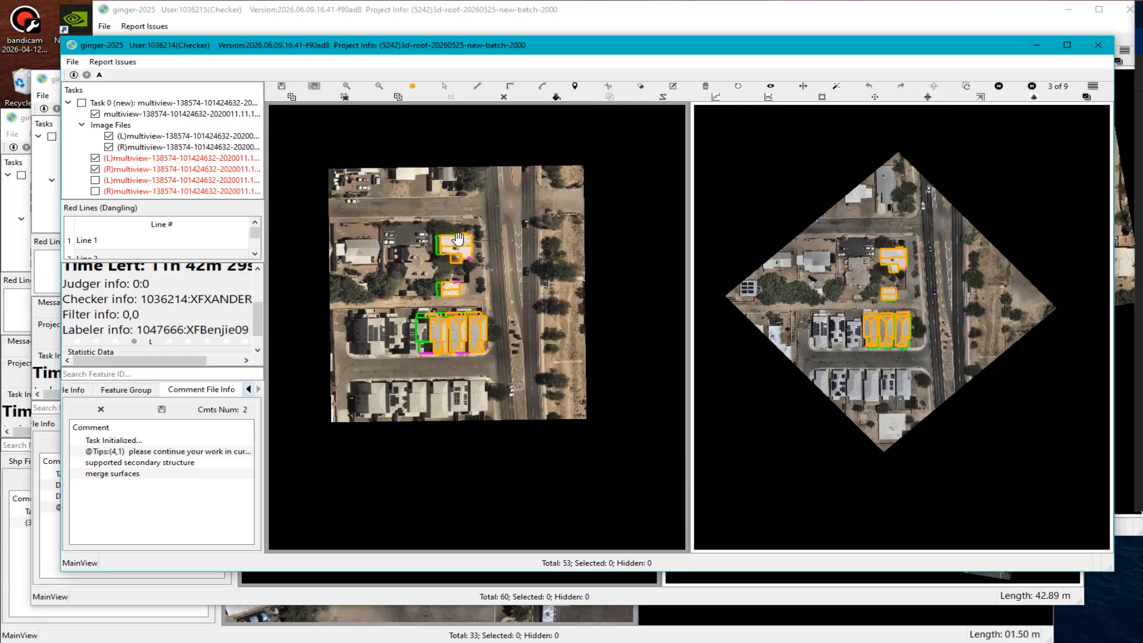
{"action": "scroll", "coordinate": [464, 250], "scroll_direction": "up", "scroll_amount": 5}
{"action": "scroll", "coordinate": [471, 220], "scroll_direction": "down", "scroll_amount": 2}
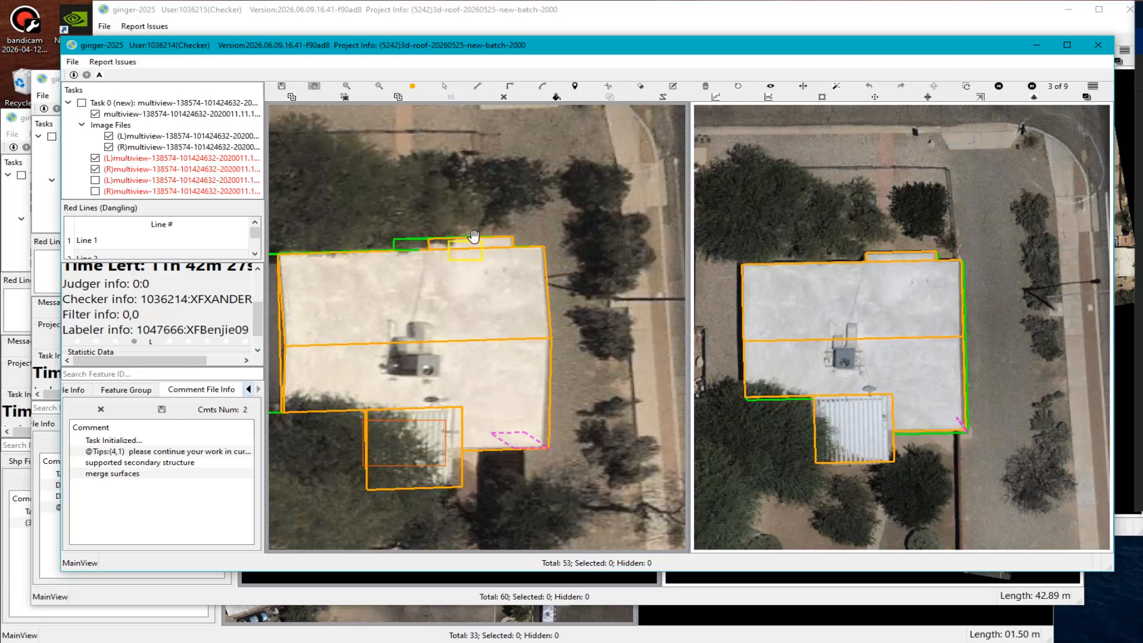
{"action": "scroll", "coordinate": [483, 272], "scroll_direction": "down", "scroll_amount": 3}
{"action": "left_click_drag", "start_coordinate": [473, 512], "coordinate": [522, 246]}
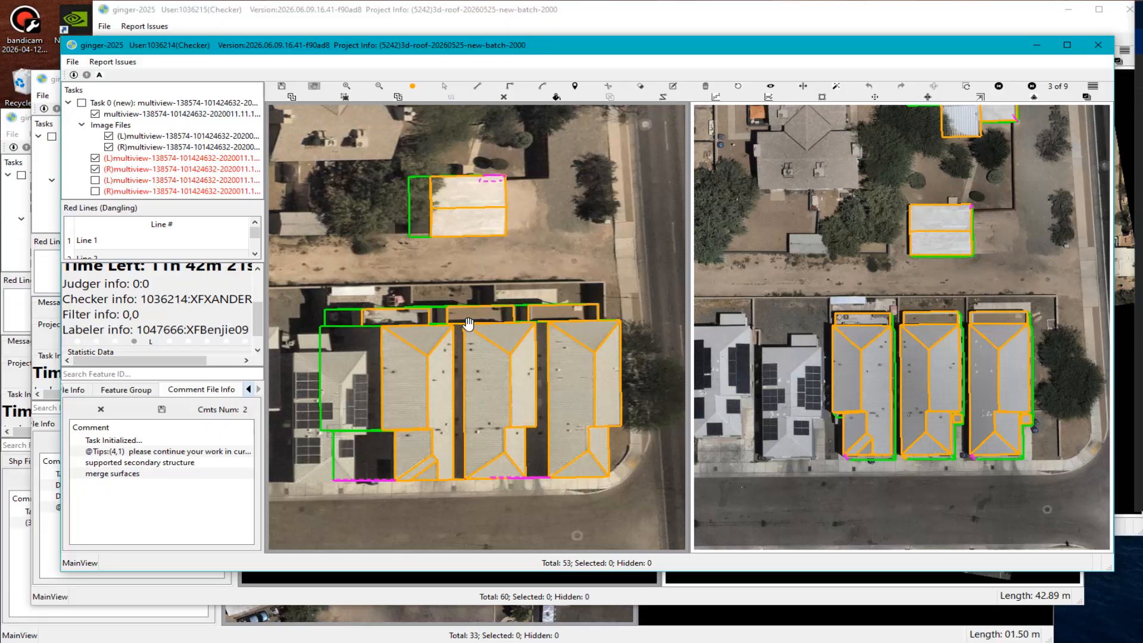
{"action": "scroll", "coordinate": [468, 325], "scroll_direction": "down", "scroll_amount": 2}
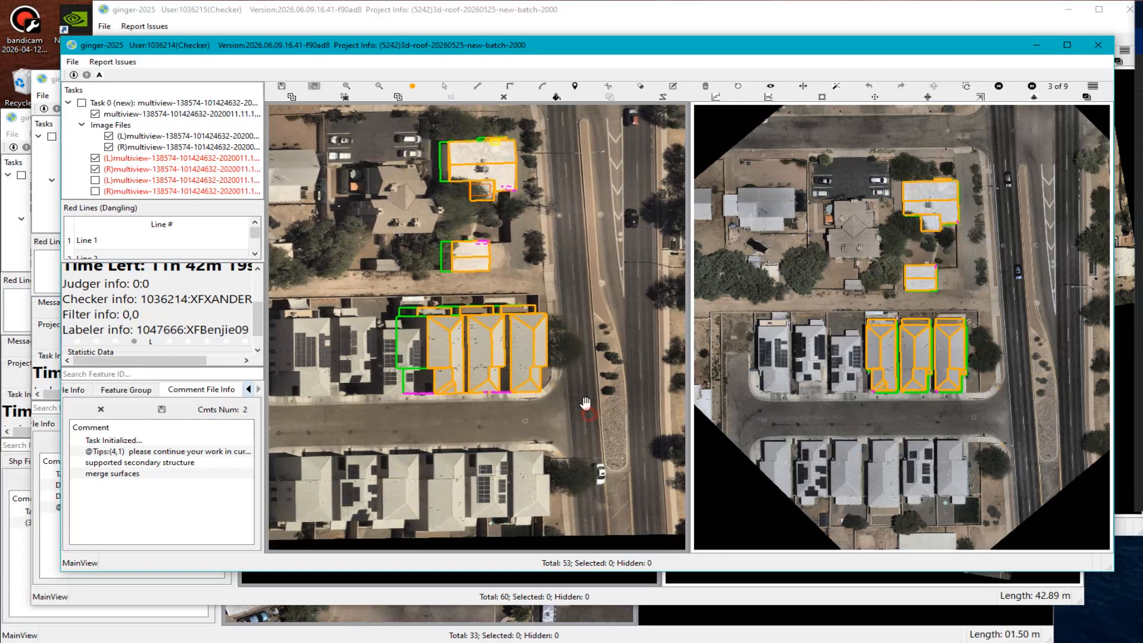
{"action": "scroll", "coordinate": [479, 411], "scroll_direction": "up", "scroll_amount": 1}
Inspect the row houses' 3D wireframe and select the narrow vertical surface at the middle house's front corner.
{"action": "middle_click_drag", "start_coordinate": [440, 328], "coordinate": [446, 375]}
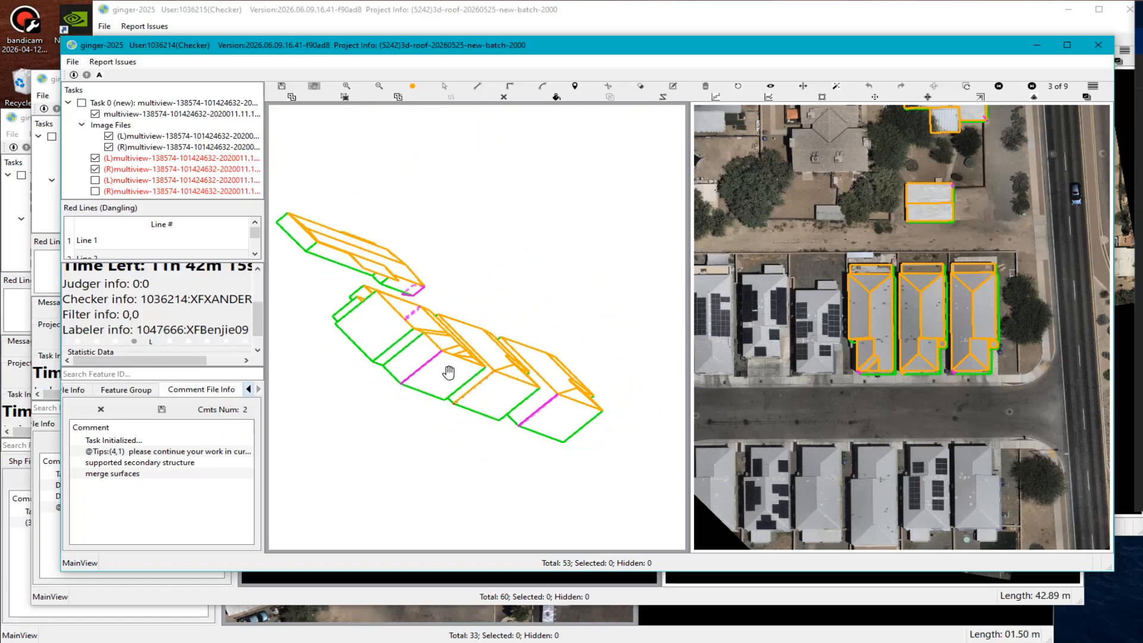
{"action": "scroll", "coordinate": [497, 394], "scroll_direction": "up", "scroll_amount": 2}
{"action": "scroll", "coordinate": [497, 395], "scroll_direction": "up", "scroll_amount": 2}
{"action": "middle_click_drag", "start_coordinate": [505, 413], "coordinate": [401, 462]}
{"action": "scroll", "coordinate": [401, 462], "scroll_direction": "up", "scroll_amount": 2}
{"action": "left_click", "coordinate": [401, 478]}
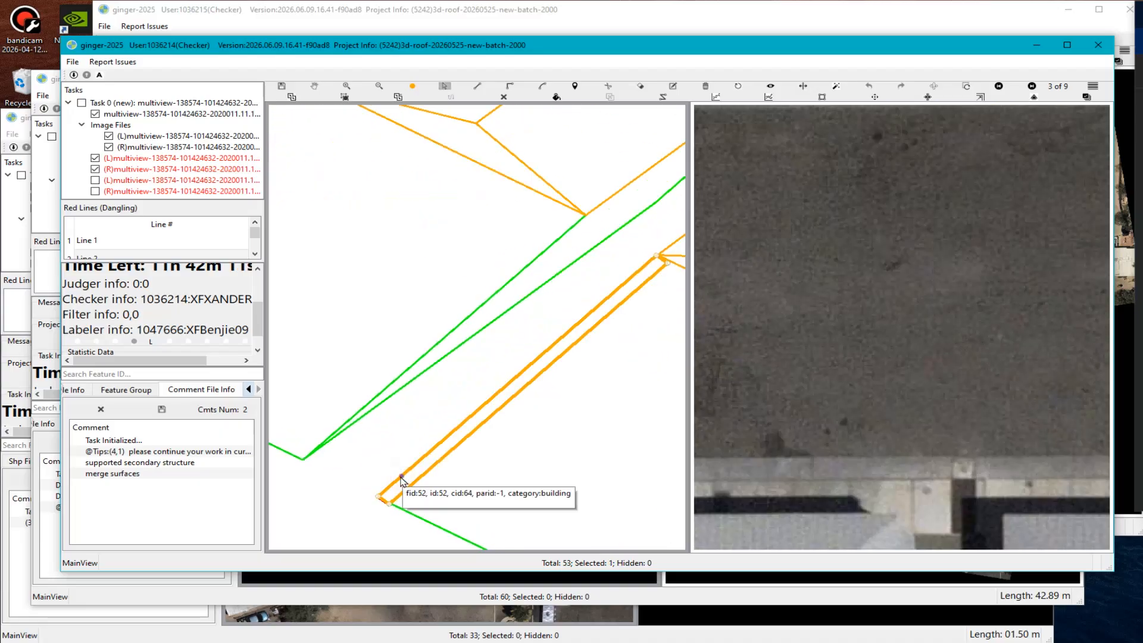
Examine from another angle how the selected narrow surface meets the middle row house's front wall.
{"action": "scroll", "coordinate": [401, 478], "scroll_direction": "down", "scroll_amount": 5}
{"action": "middle_click_drag", "start_coordinate": [536, 390], "coordinate": [455, 327]}
{"action": "scroll", "coordinate": [536, 331], "scroll_direction": "up", "scroll_amount": 2}
{"action": "scroll", "coordinate": [494, 326], "scroll_direction": "up", "scroll_amount": 3}
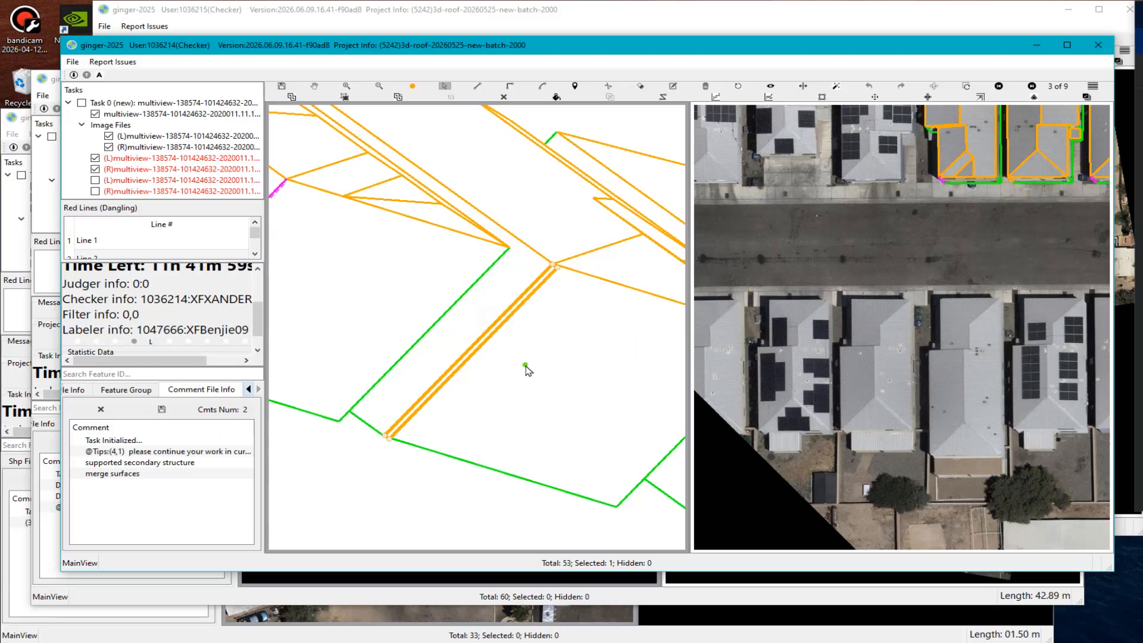
{"action": "scroll", "coordinate": [526, 375], "scroll_direction": "down", "scroll_amount": 2}
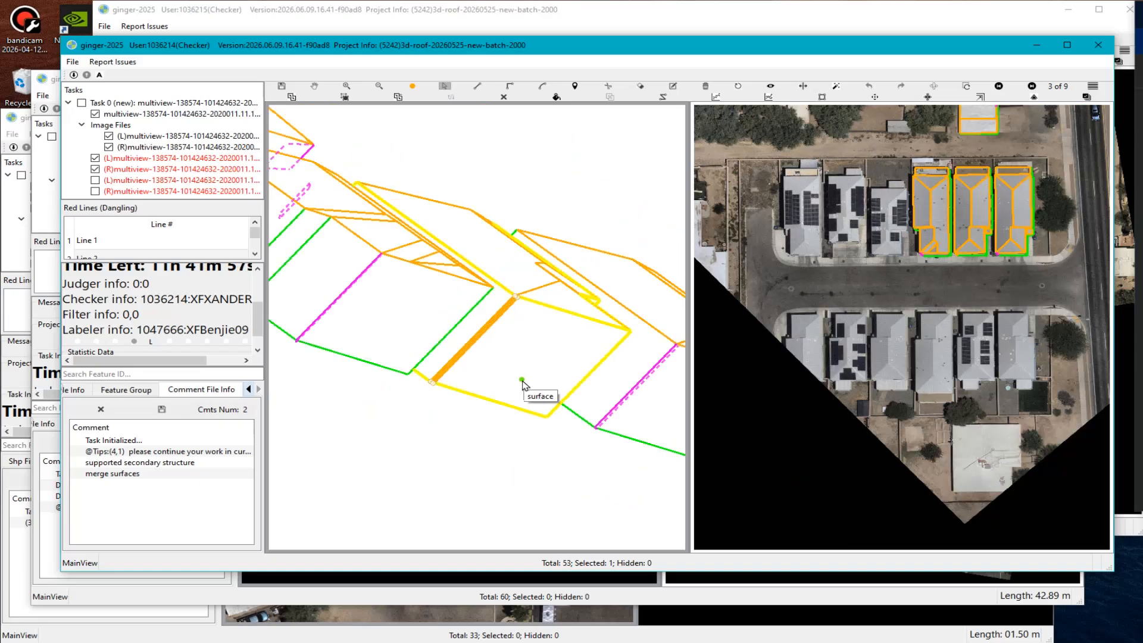
Return to the aerial imagery, clear the selection and inspect the street-side edge between the western and middle row houses.
{"action": "key", "text": "space"}
{"action": "scroll", "coordinate": [550, 416], "scroll_direction": "up", "scroll_amount": 2}
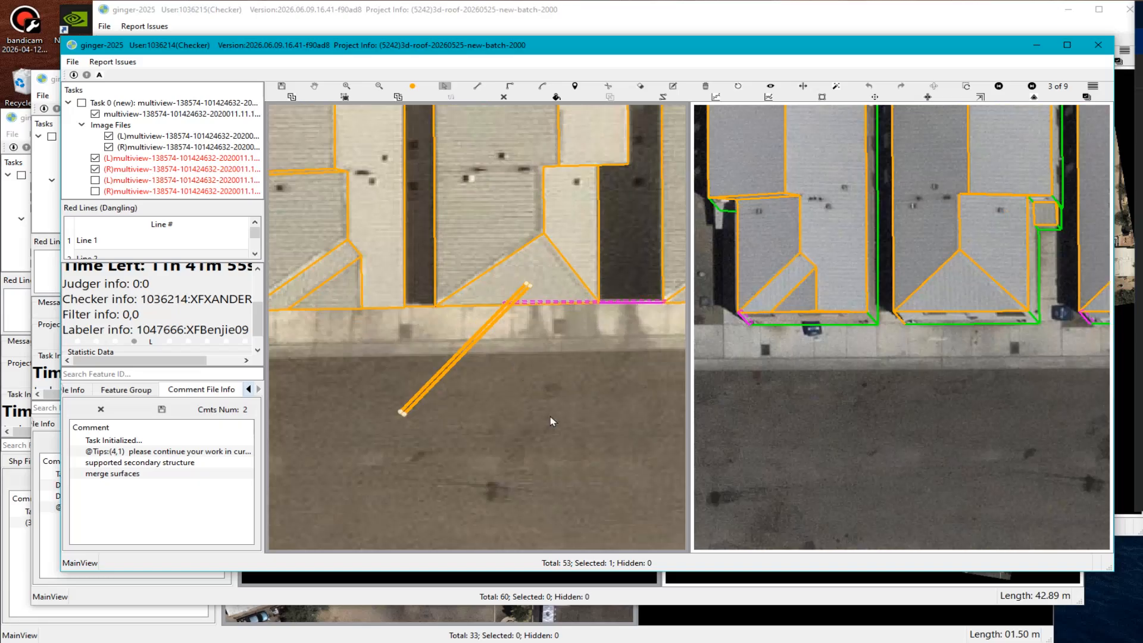
{"action": "key", "text": "Escape"}
{"action": "scroll", "coordinate": [550, 405], "scroll_direction": "down", "scroll_amount": 5}
{"action": "scroll", "coordinate": [470, 333], "scroll_direction": "up", "scroll_amount": 4}
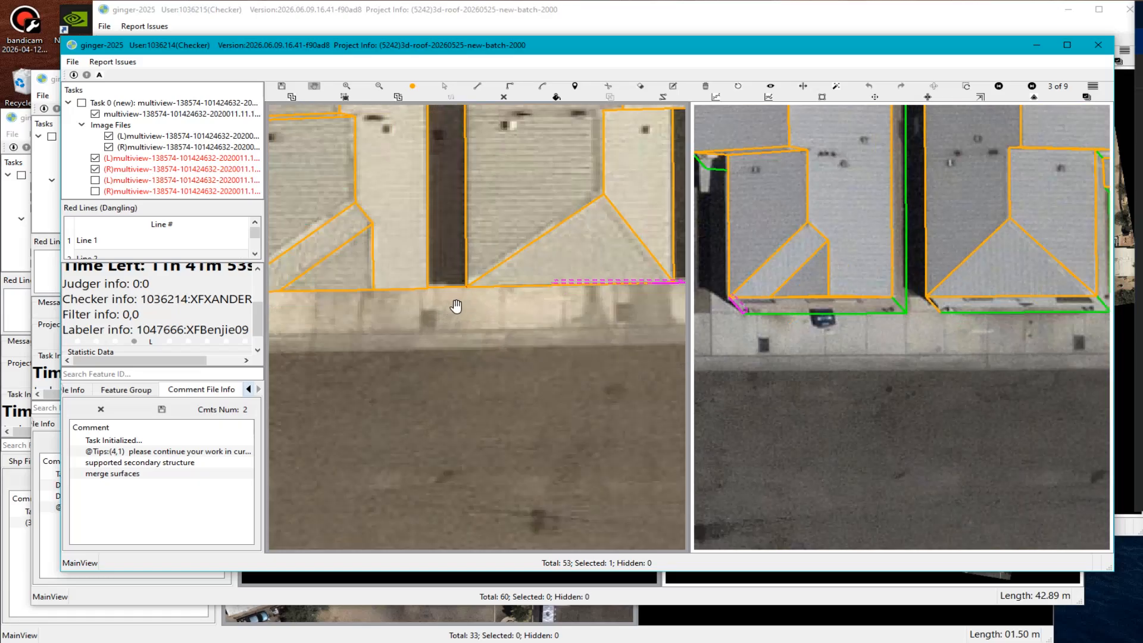
{"action": "key", "text": "Escape"}
{"action": "scroll", "coordinate": [483, 322], "scroll_direction": "up", "scroll_amount": 4}
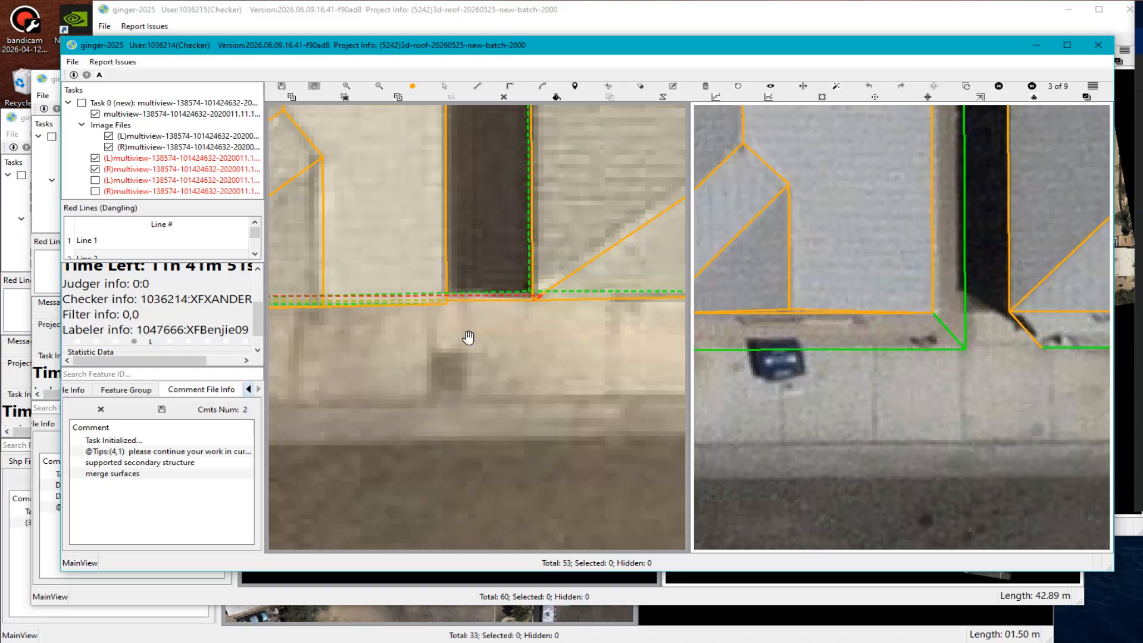
Add an NA comment "fix red lines" around the street-side edge between the western and middle row houses.
{"action": "scroll", "coordinate": [470, 334], "scroll_direction": "down", "scroll_amount": 8}
{"action": "scroll", "coordinate": [402, 312], "scroll_direction": "up", "scroll_amount": 3}
{"action": "key", "text": "e"}
{"action": "left_click_drag", "start_coordinate": [377, 296], "coordinate": [592, 339]}
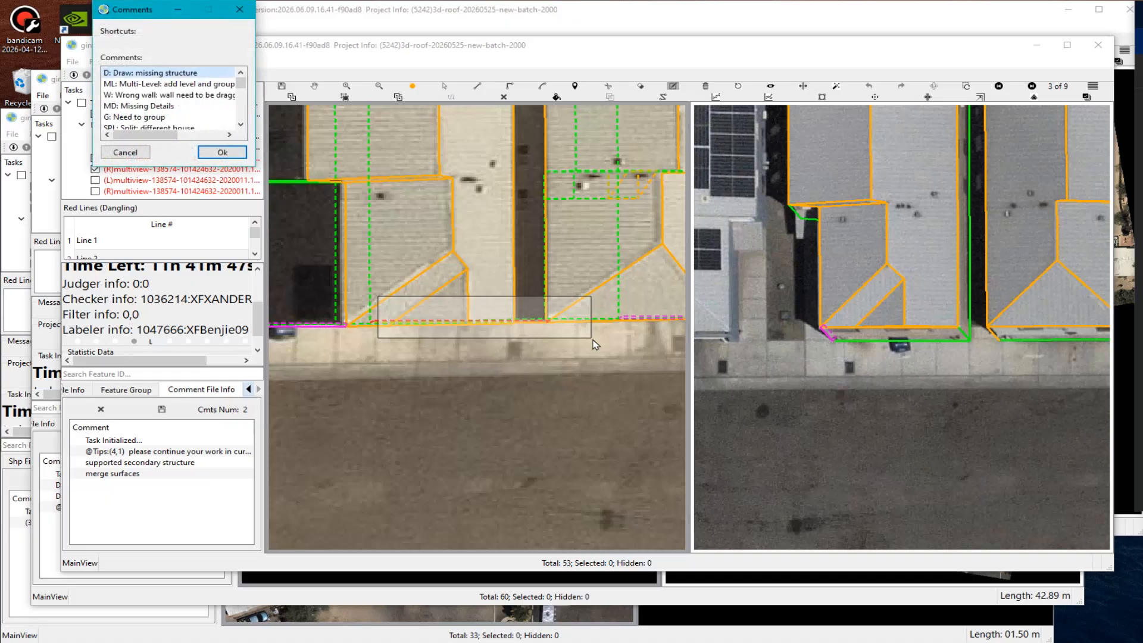
{"action": "key", "text": "n"}
{"action": "key", "text": "Down"}
{"action": "key", "text": "Return"}
{"action": "type", "text": "fi"}
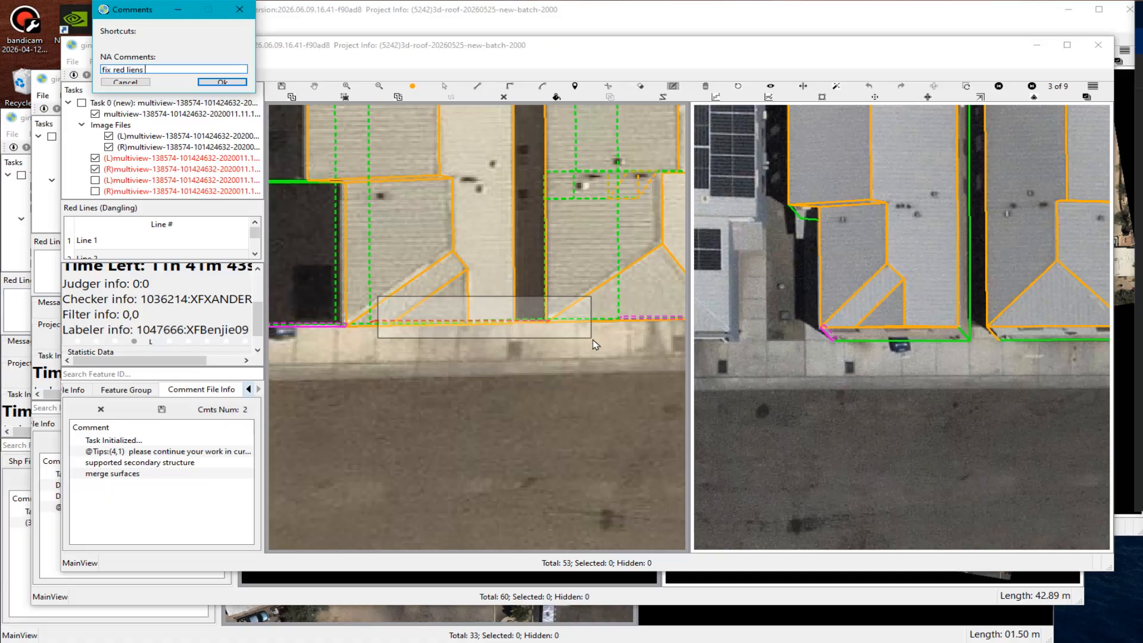
{"action": "type", "text": "x red lines"}
{"action": "key", "text": "Return"}
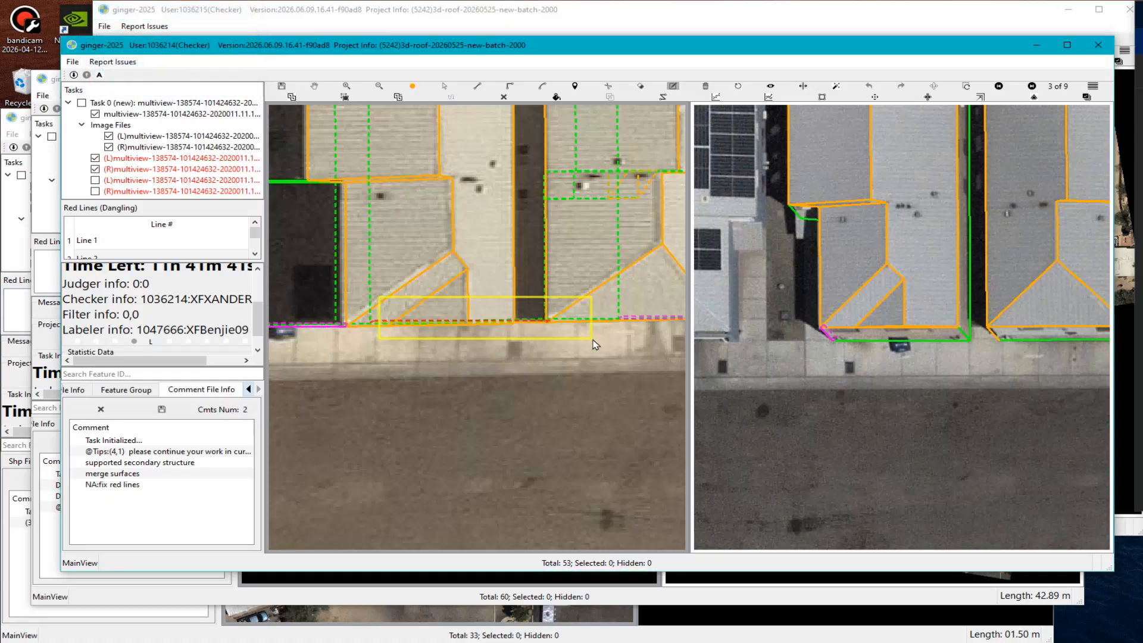
{"action": "scroll", "coordinate": [535, 334], "scroll_direction": "down", "scroll_amount": 5}
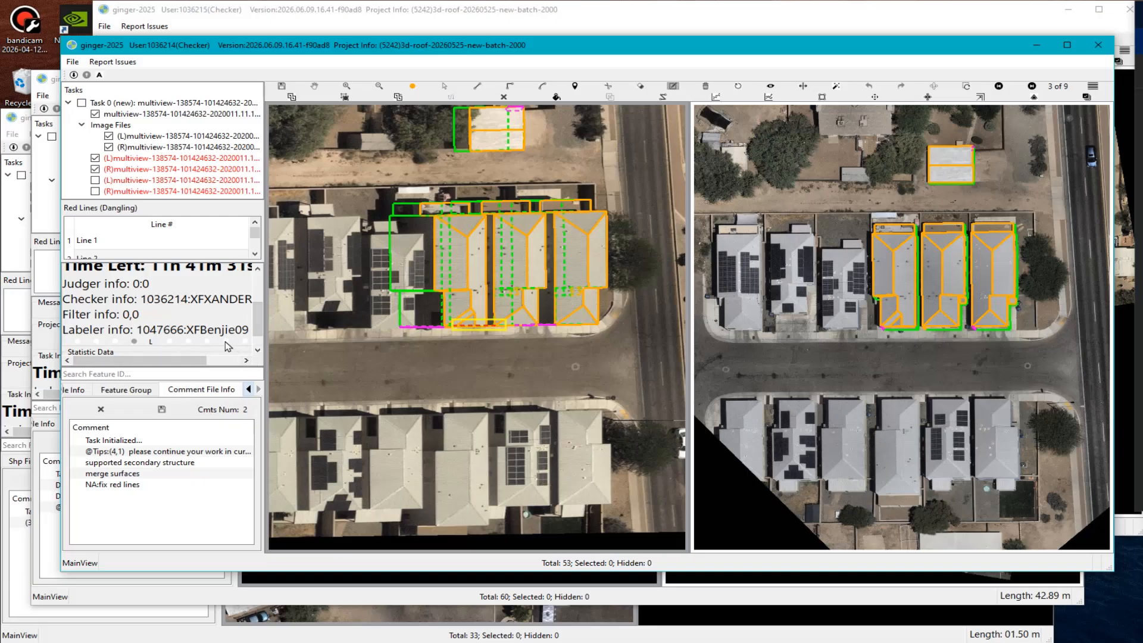
{"action": "key", "text": "Print"}
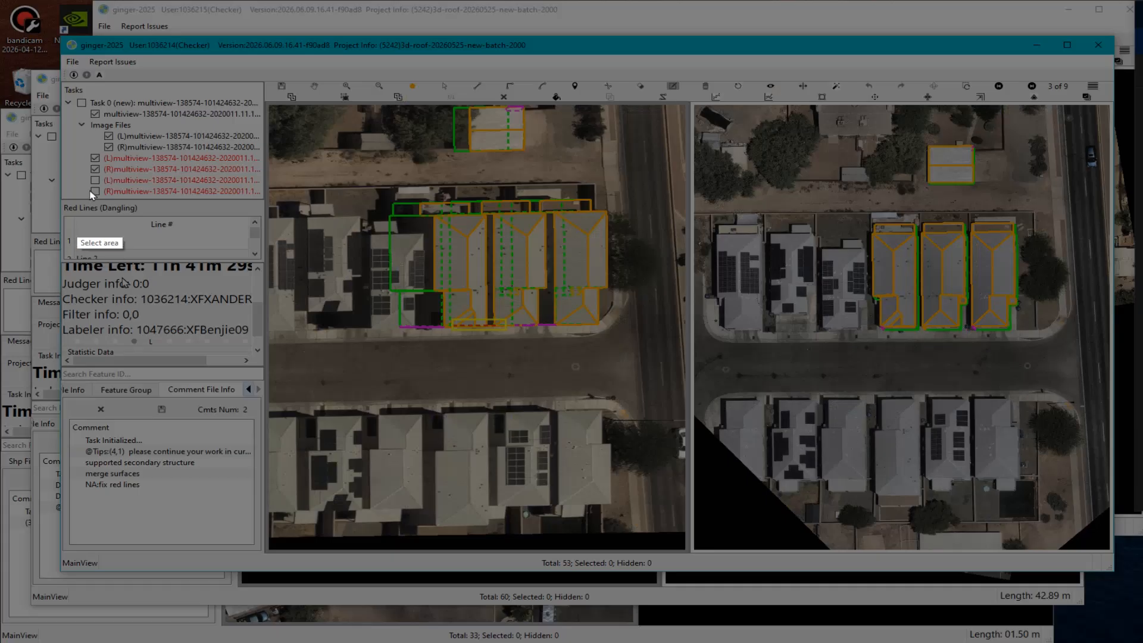
{"action": "mouse_move", "coordinate": [68, 79]}
{"action": "left_mouse_down"}
{"action": "mouse_move", "coordinate": [628, 422]}
{"action": "mouse_move", "coordinate": [1058, 530]}
{"action": "left_mouse_up"}
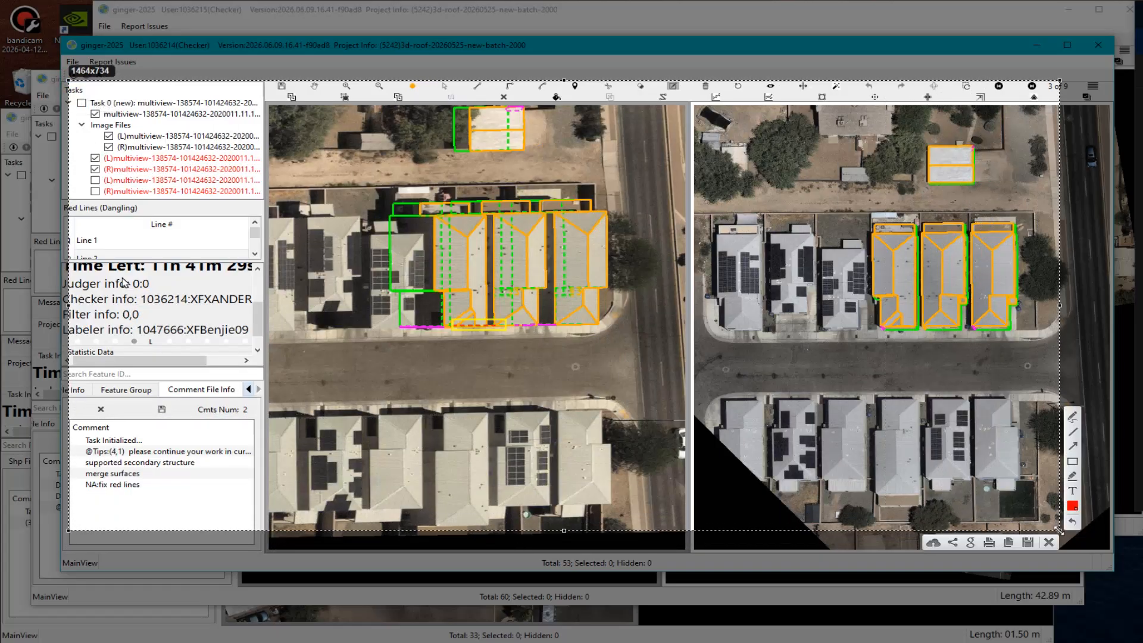
{"action": "left_click", "coordinate": [1028, 543]}
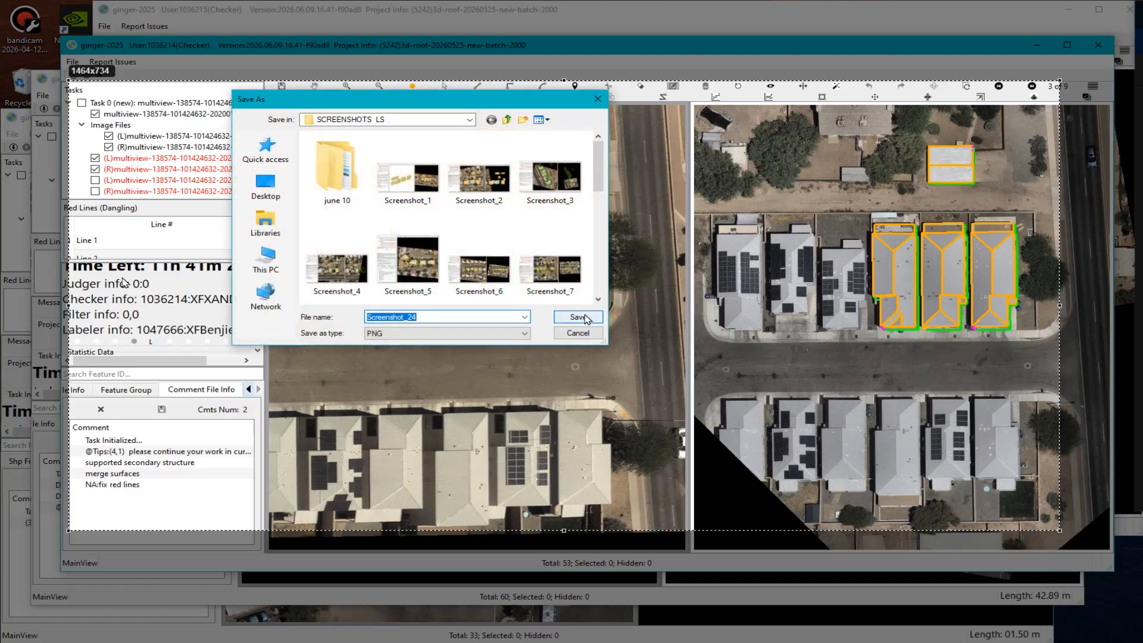
{"action": "left_click", "coordinate": [577, 317]}
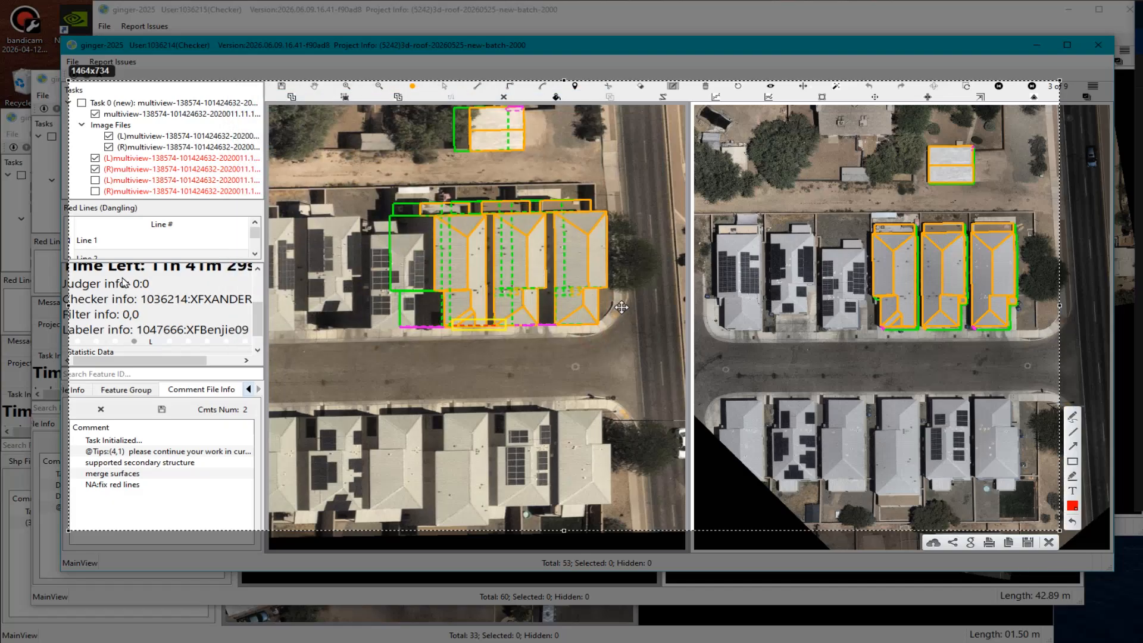
{"action": "left_click_drag", "start_coordinate": [520, 175], "coordinate": [564, 278]}
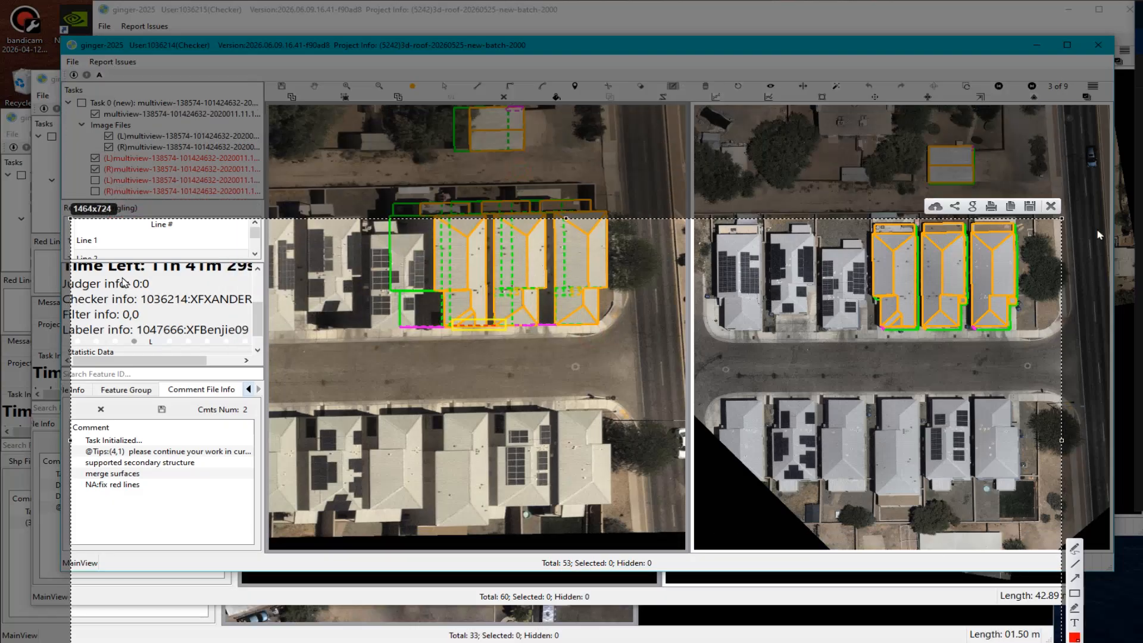
{"action": "left_click", "coordinate": [1053, 207]}
Frame the two white-roofed buildings north of the row houses and save a PNG capture of that area with the comment list as Screenshot_24.
{"action": "scroll", "coordinate": [606, 177], "scroll_direction": "up", "scroll_amount": 5}
{"action": "left_click_drag", "start_coordinate": [500, 140], "coordinate": [559, 333]}
{"action": "scroll", "coordinate": [559, 333], "scroll_direction": "down", "scroll_amount": 4}
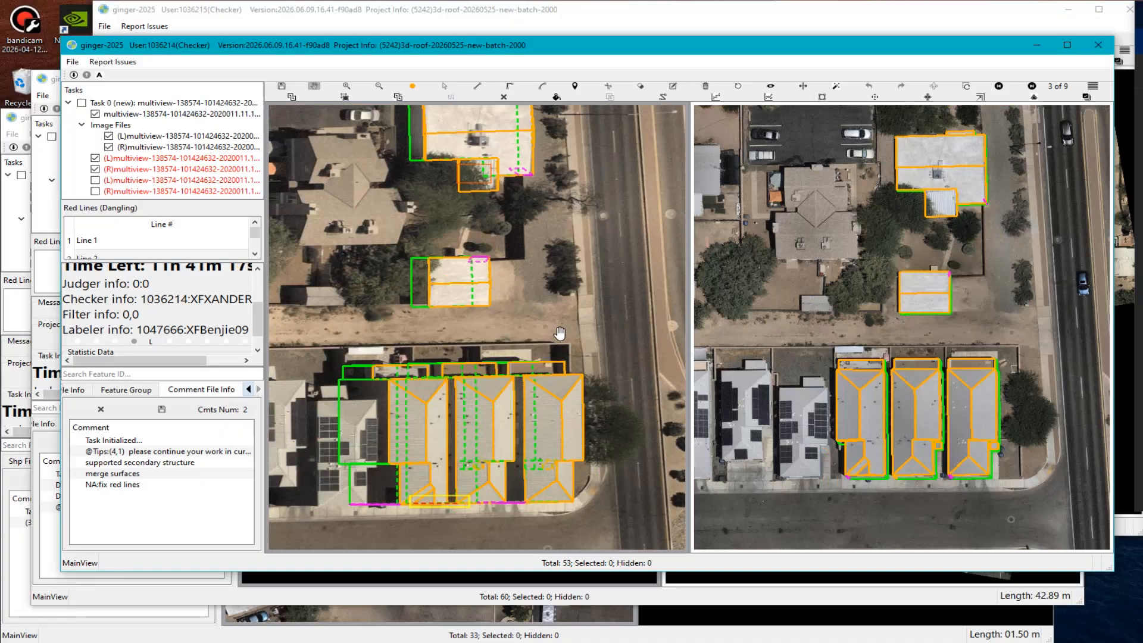
{"action": "left_click_drag", "start_coordinate": [513, 198], "coordinate": [548, 330]}
{"action": "scroll", "coordinate": [539, 345], "scroll_direction": "up", "scroll_amount": 2}
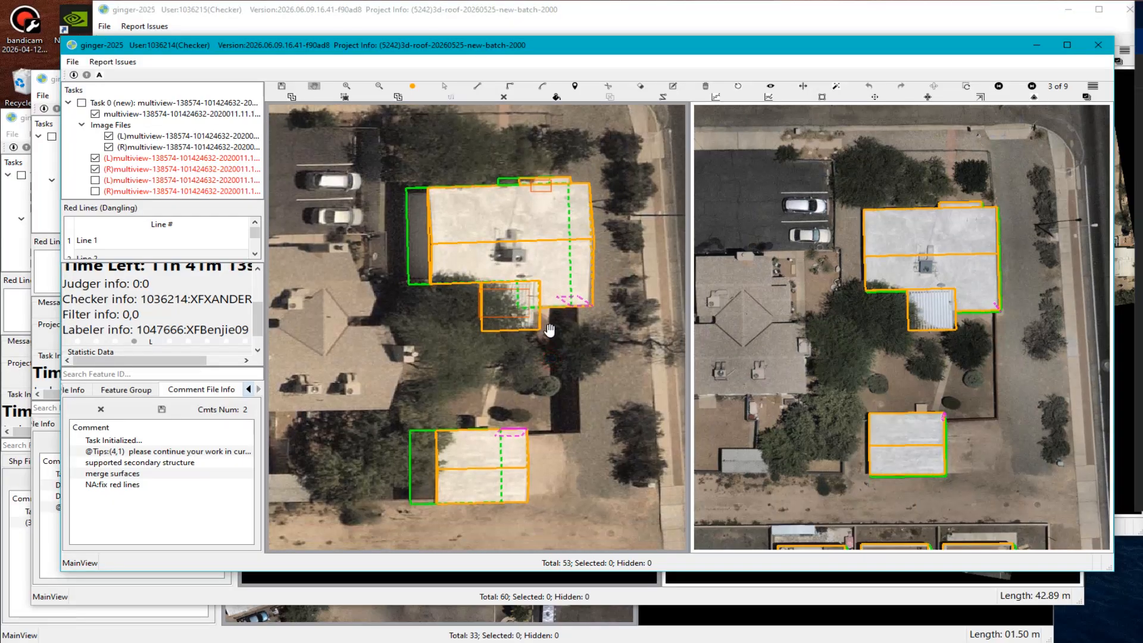
{"action": "key", "text": "Print"}
{"action": "left_click_drag", "start_coordinate": [81, 102], "coordinate": [1041, 521]}
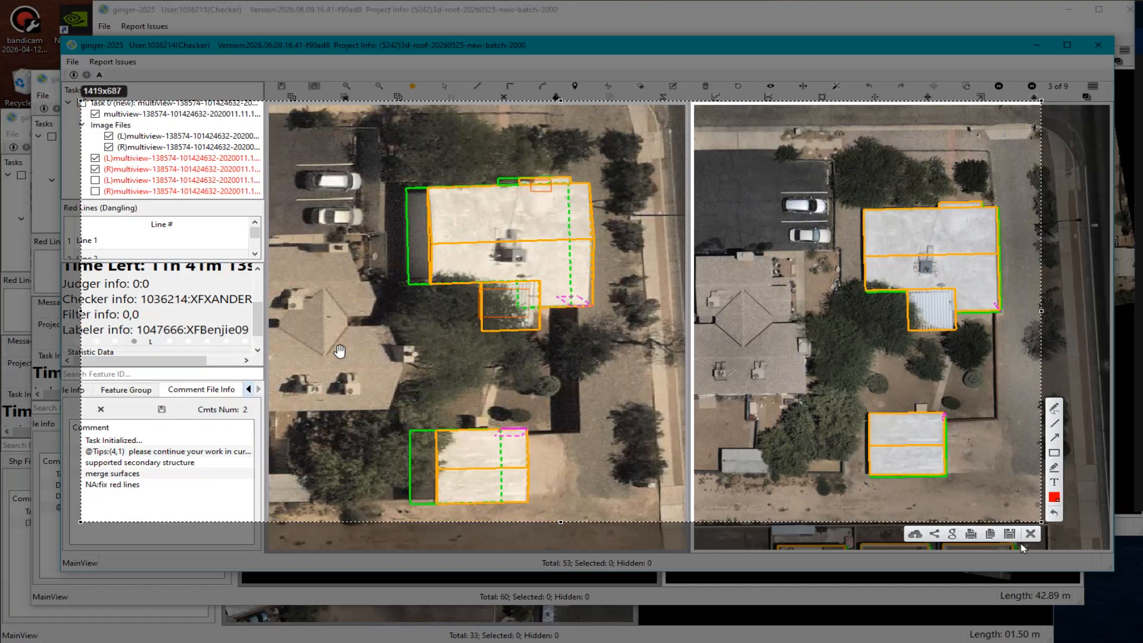
{"action": "left_click", "coordinate": [1011, 534]}
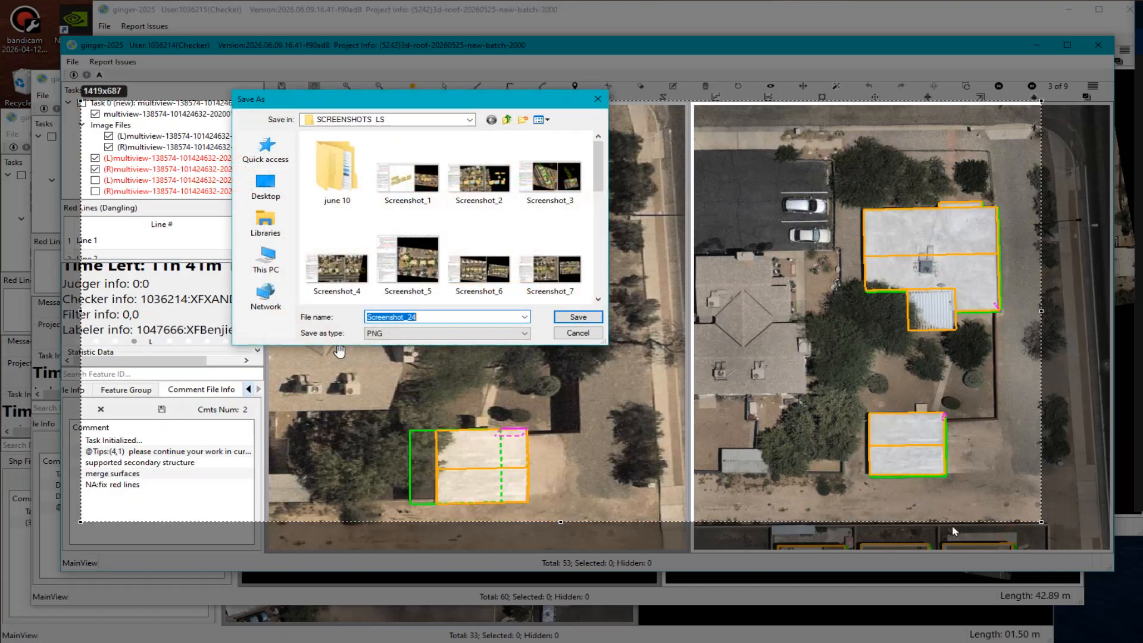
{"action": "left_click", "coordinate": [579, 316]}
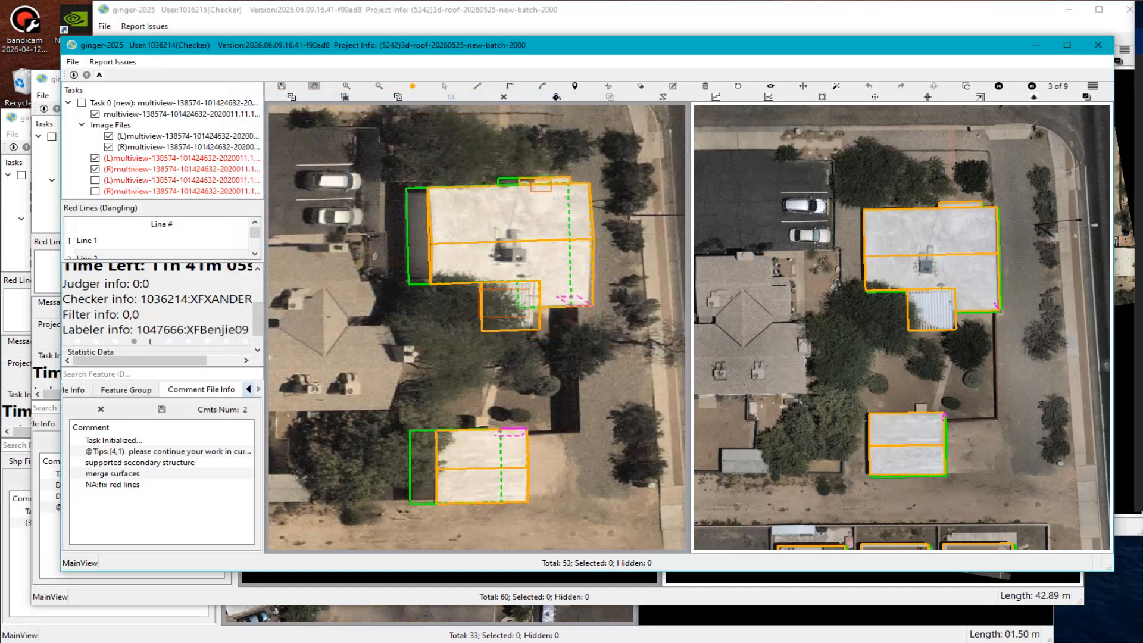
Save the reviewed row-house task, accept grid (4,1) as the next un-viewed grid and submit the task.
{"action": "scroll", "coordinate": [604, 360], "scroll_direction": "down", "scroll_amount": 3}
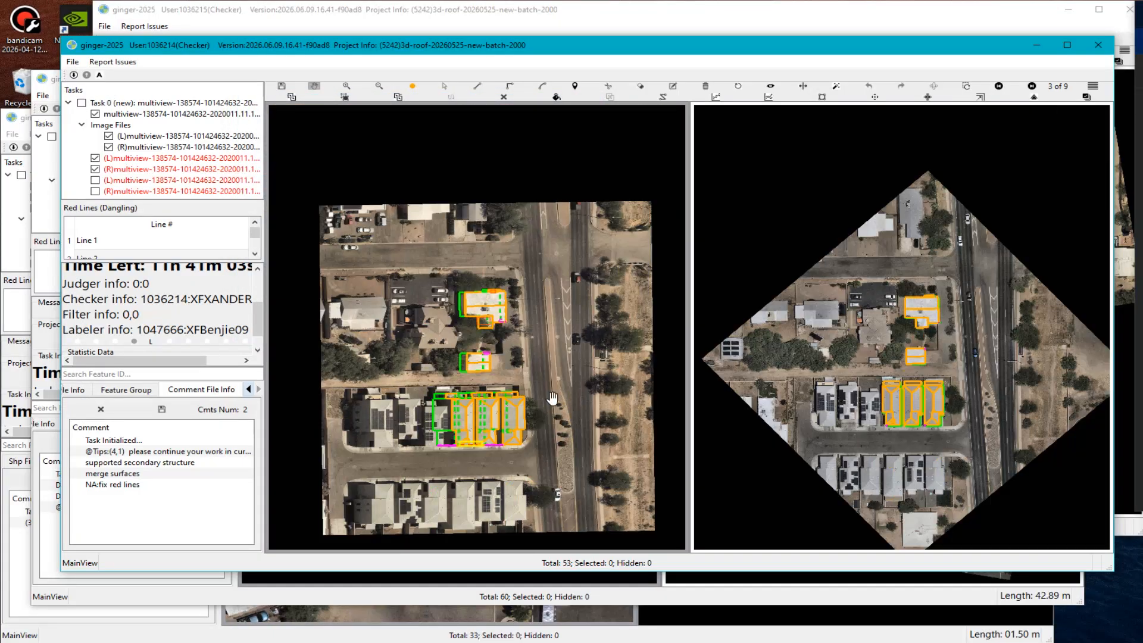
{"action": "scroll", "coordinate": [494, 302], "scroll_direction": "up", "scroll_amount": 1}
{"action": "left_click_drag", "start_coordinate": [512, 381], "coordinate": [565, 295]}
{"action": "scroll", "coordinate": [494, 302], "scroll_direction": "up", "scroll_amount": 2}
{"action": "key", "text": "ctrl+s"}
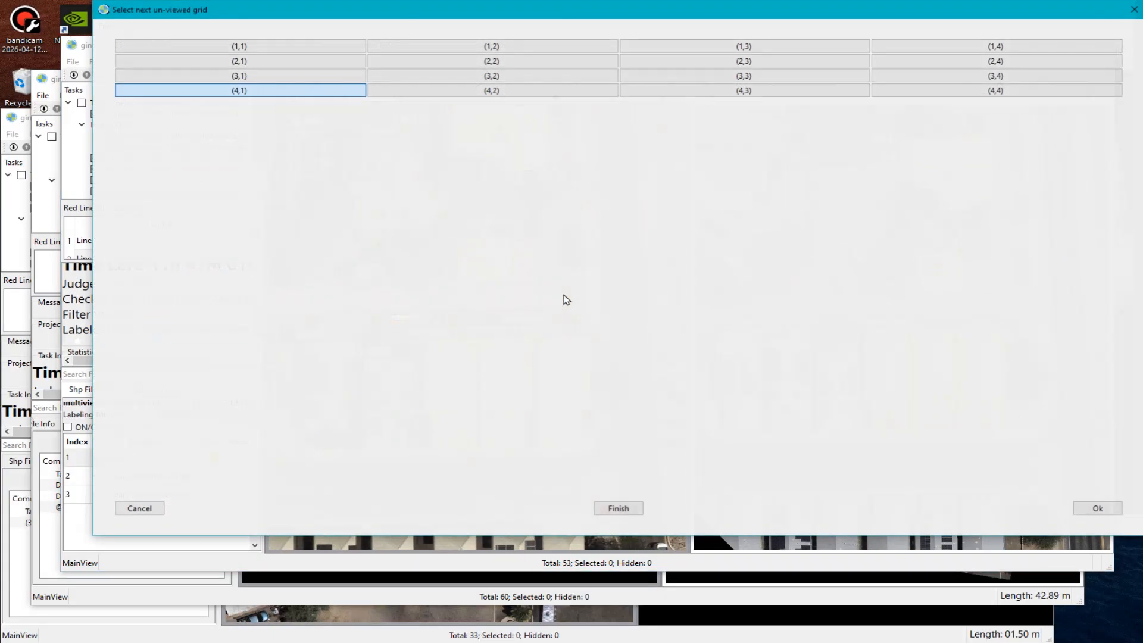
{"action": "left_click", "coordinate": [1098, 509]}
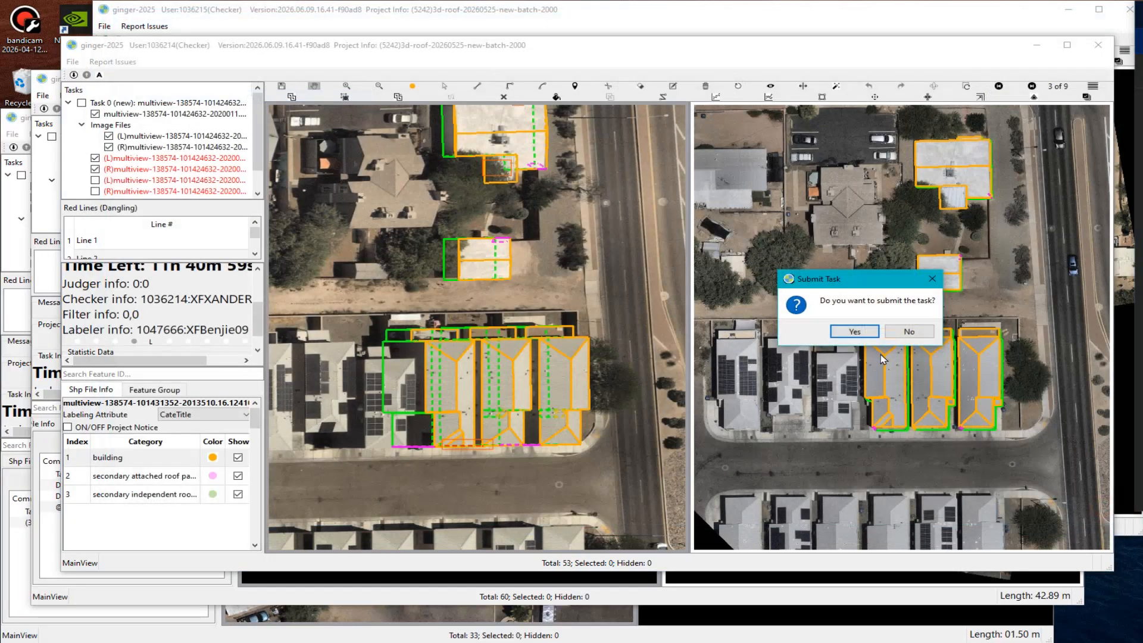
{"action": "left_click", "coordinate": [856, 332]}
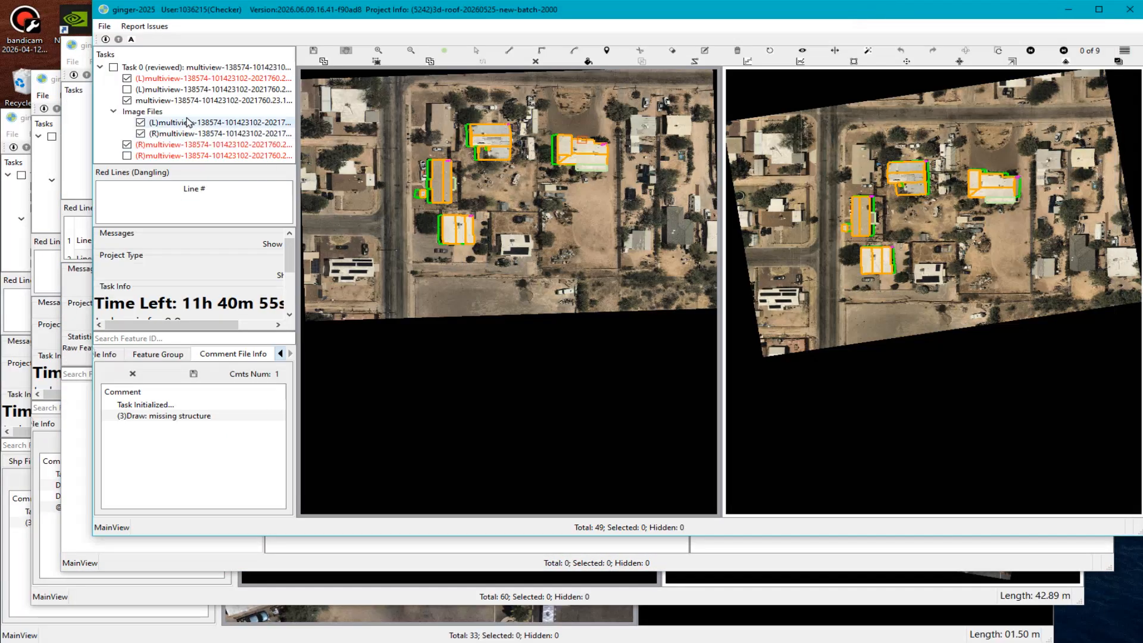
{"action": "left_click", "coordinate": [127, 90]}
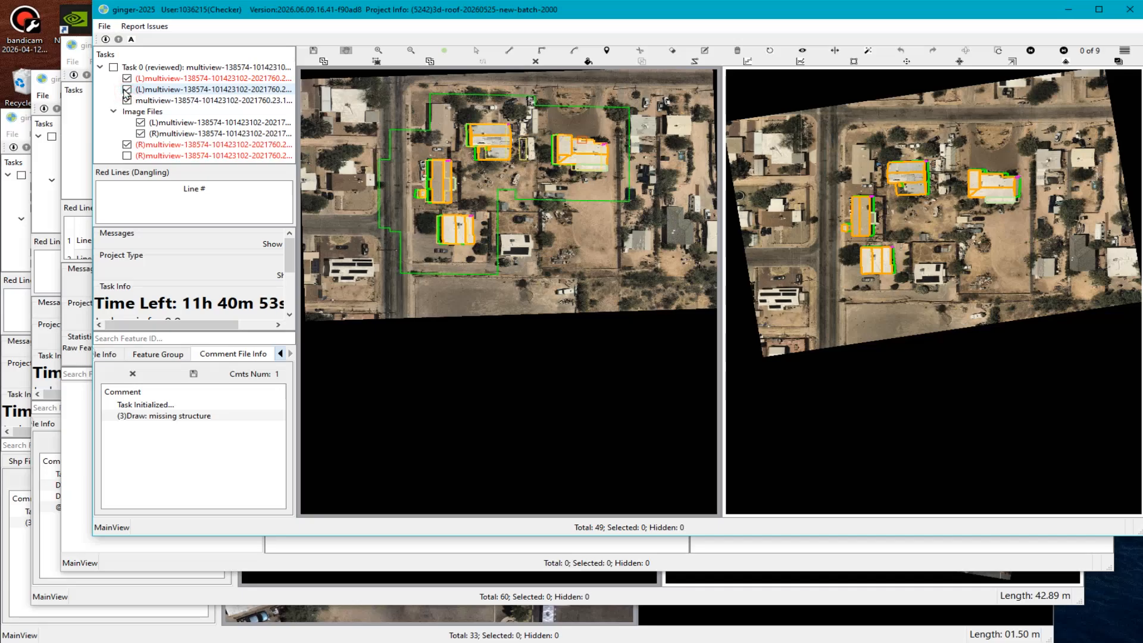
{"action": "left_click", "coordinate": [126, 90]}
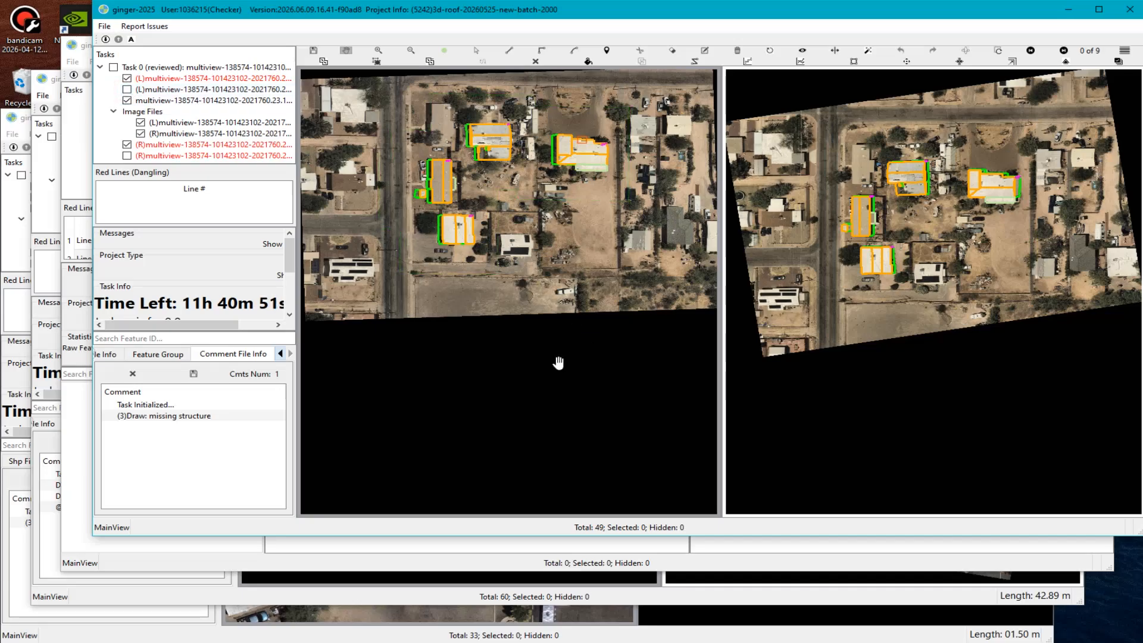
{"action": "scroll", "coordinate": [495, 289], "scroll_direction": "down", "scroll_amount": 2}
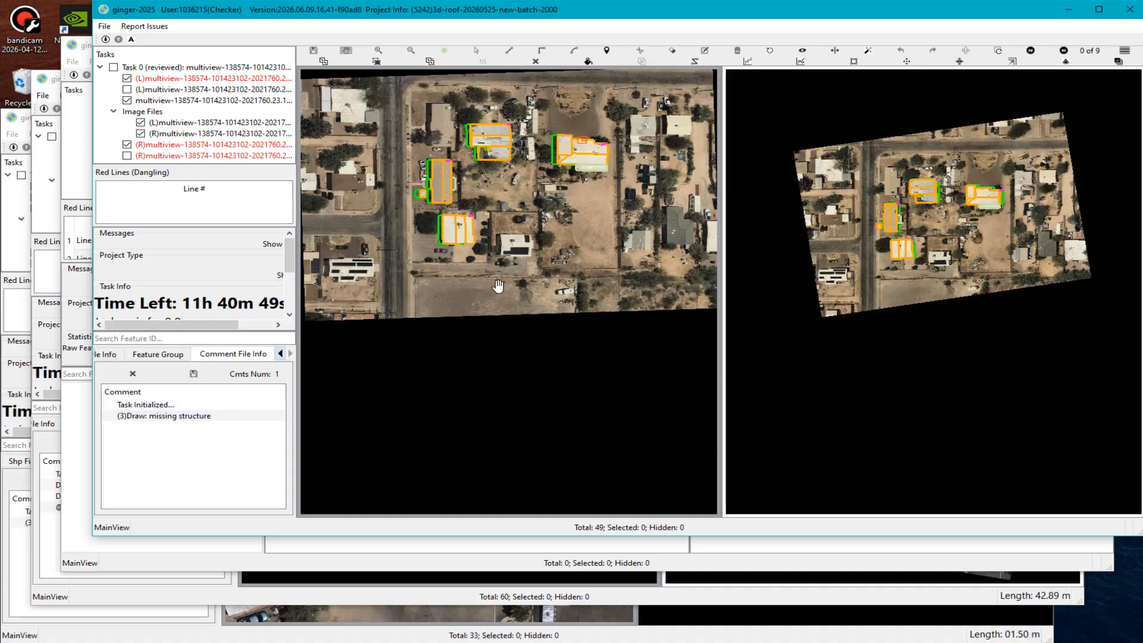
{"action": "scroll", "coordinate": [587, 235], "scroll_direction": "down", "scroll_amount": 2}
Compare the gray-roofed northern house with its labels hidden and shown, using the next image pair as well.
{"action": "scroll", "coordinate": [587, 303], "scroll_direction": "up", "scroll_amount": 6}
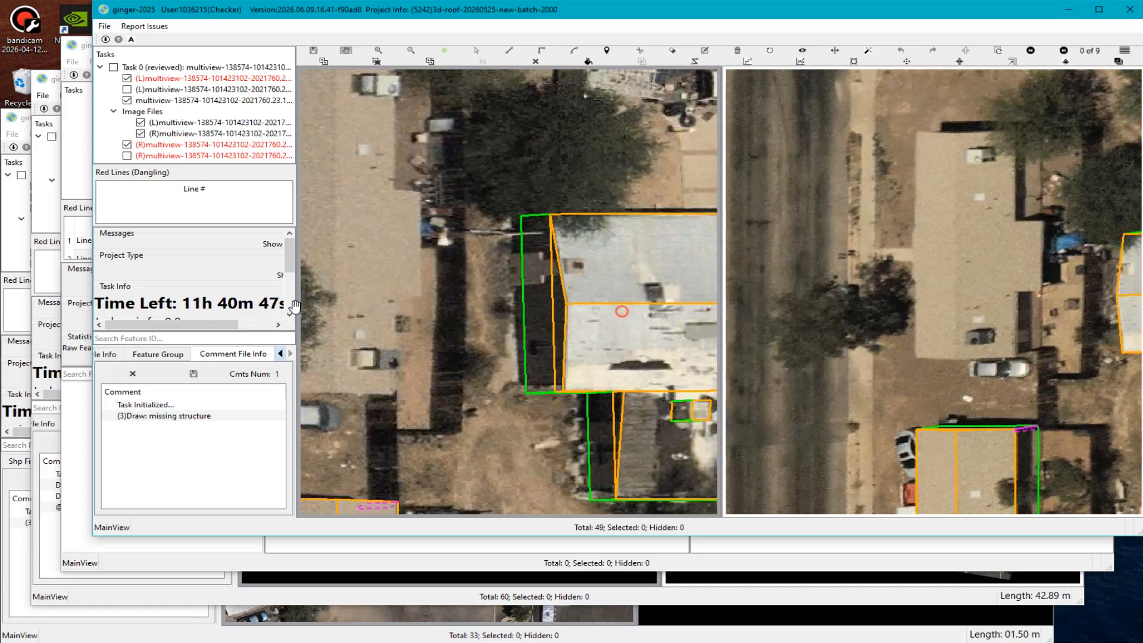
{"action": "left_click_drag", "start_coordinate": [622, 311], "coordinate": [296, 306]}
{"action": "left_click_drag", "start_coordinate": [531, 291], "coordinate": [563, 282]}
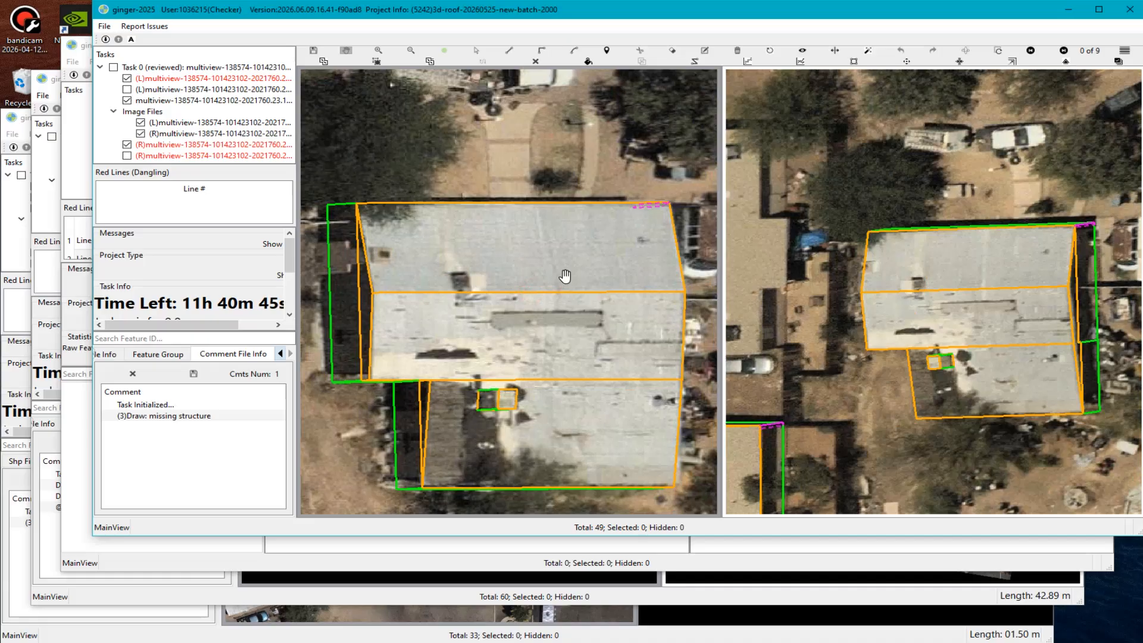
{"action": "key", "text": "r"}
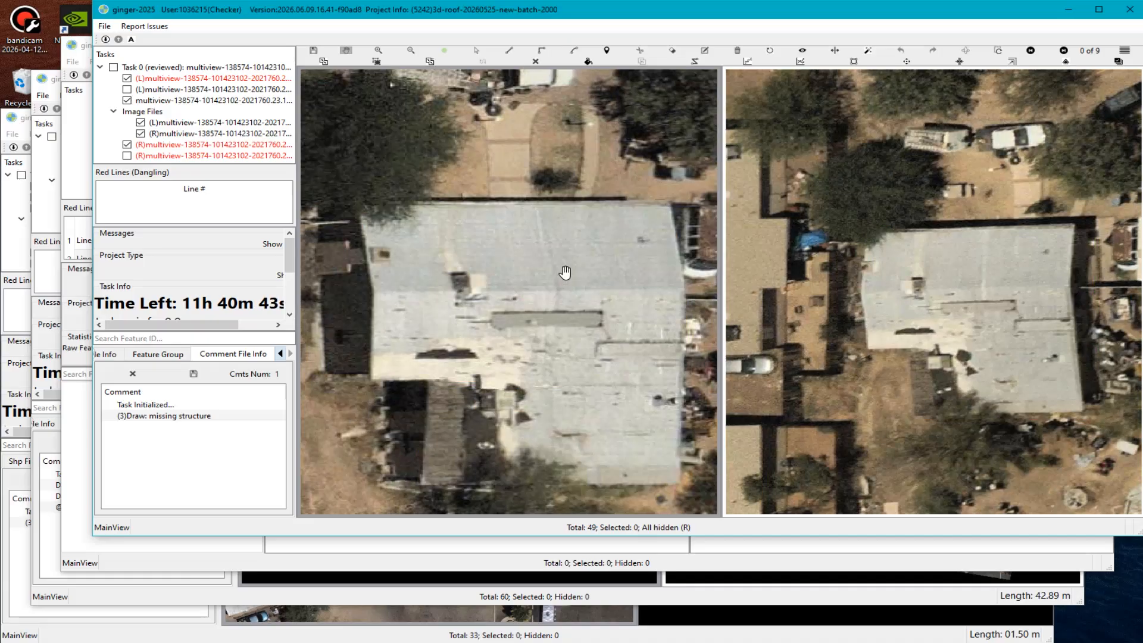
{"action": "key", "text": "Right"}
{"action": "scroll", "coordinate": [963, 335], "scroll_direction": "up", "scroll_amount": 5}
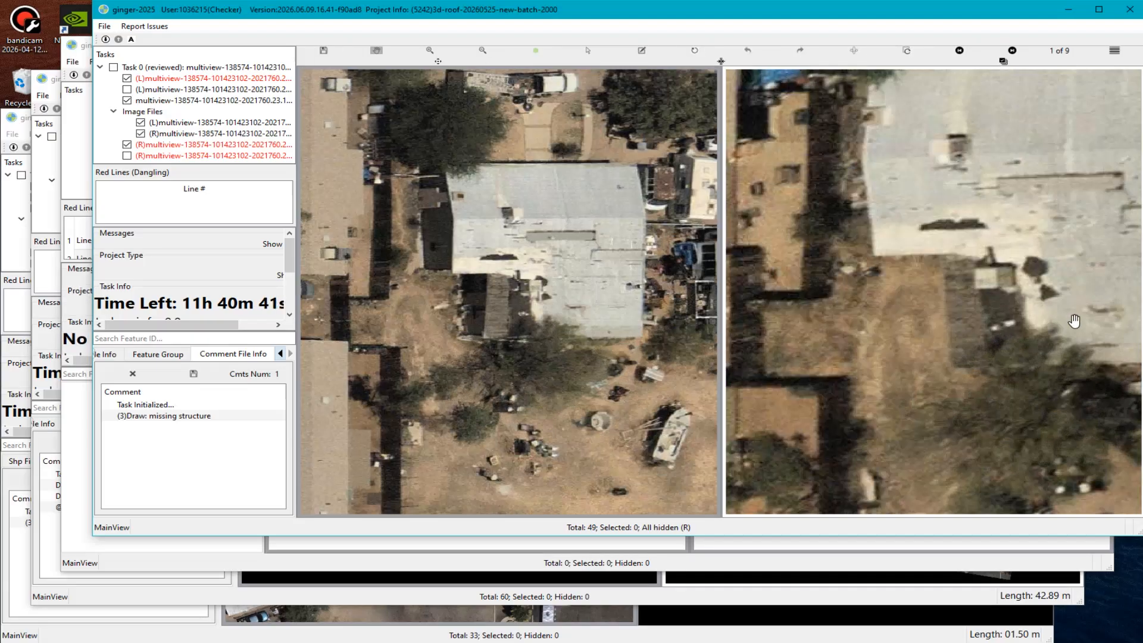
{"action": "left_click_drag", "start_coordinate": [1074, 319], "coordinate": [894, 326]}
{"action": "key", "text": "r"}
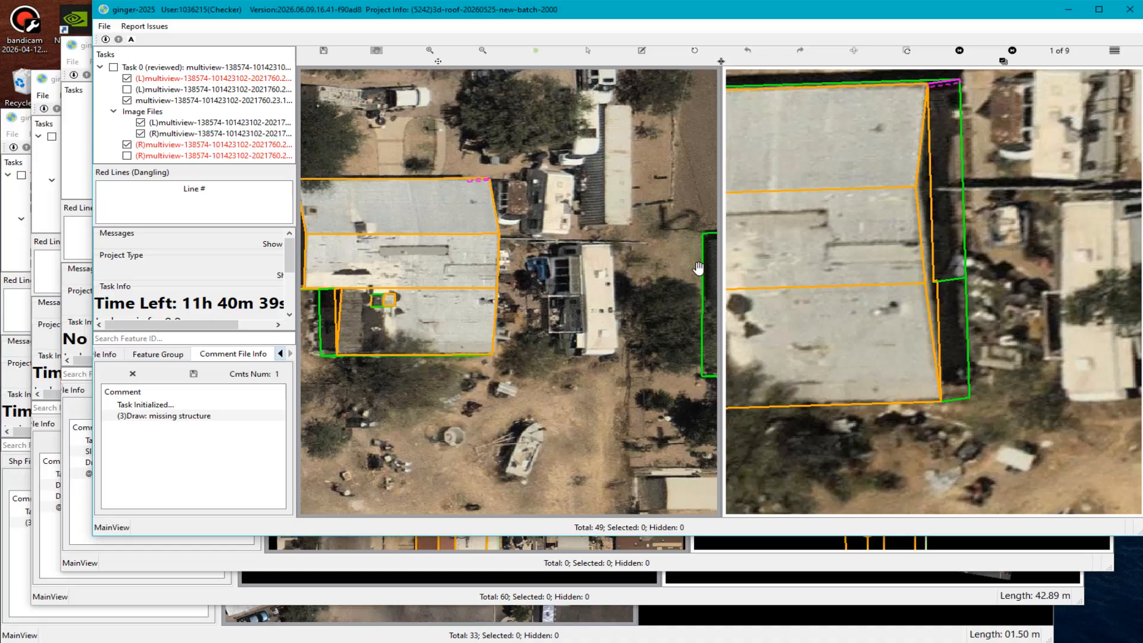
Return to the first image pair and add an M comment "merge surfaces" around the edge between the gray-roofed house's central and southern surfaces.
{"action": "key", "text": "Left"}
{"action": "scroll", "coordinate": [200, 285], "scroll_direction": "down", "scroll_amount": 2}
{"action": "scroll", "coordinate": [212, 264], "scroll_direction": "down", "scroll_amount": 2}
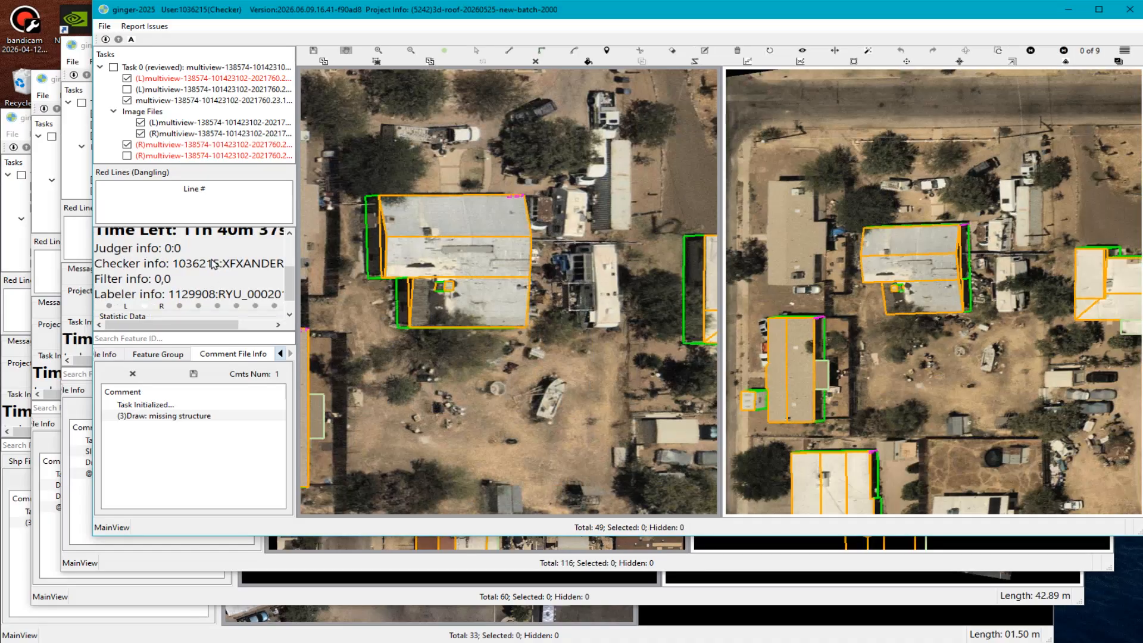
{"action": "scroll", "coordinate": [487, 262], "scroll_direction": "up", "scroll_amount": 2}
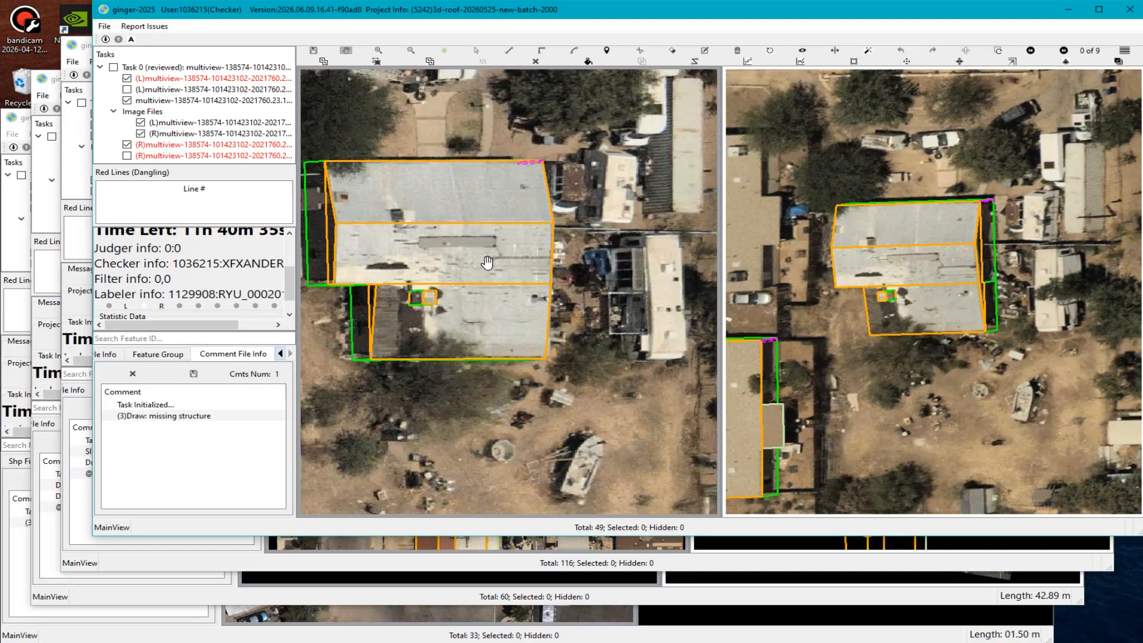
{"action": "scroll", "coordinate": [487, 262], "scroll_direction": "up", "scroll_amount": 3}
{"action": "scroll", "coordinate": [482, 268], "scroll_direction": "down", "scroll_amount": 2}
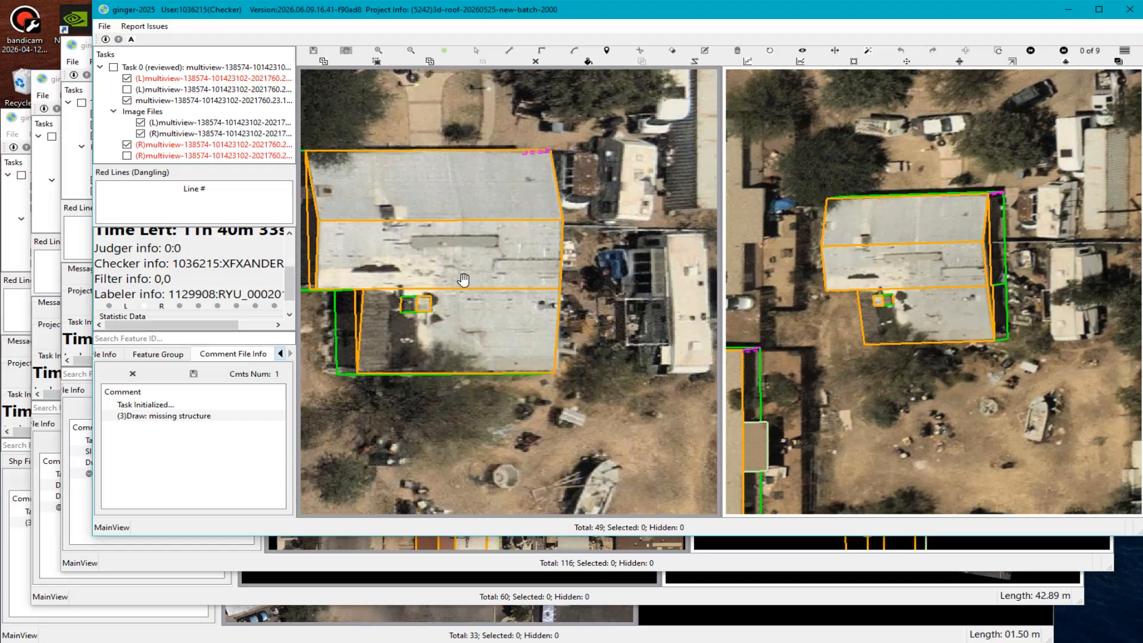
{"action": "right_click", "coordinate": [476, 270]}
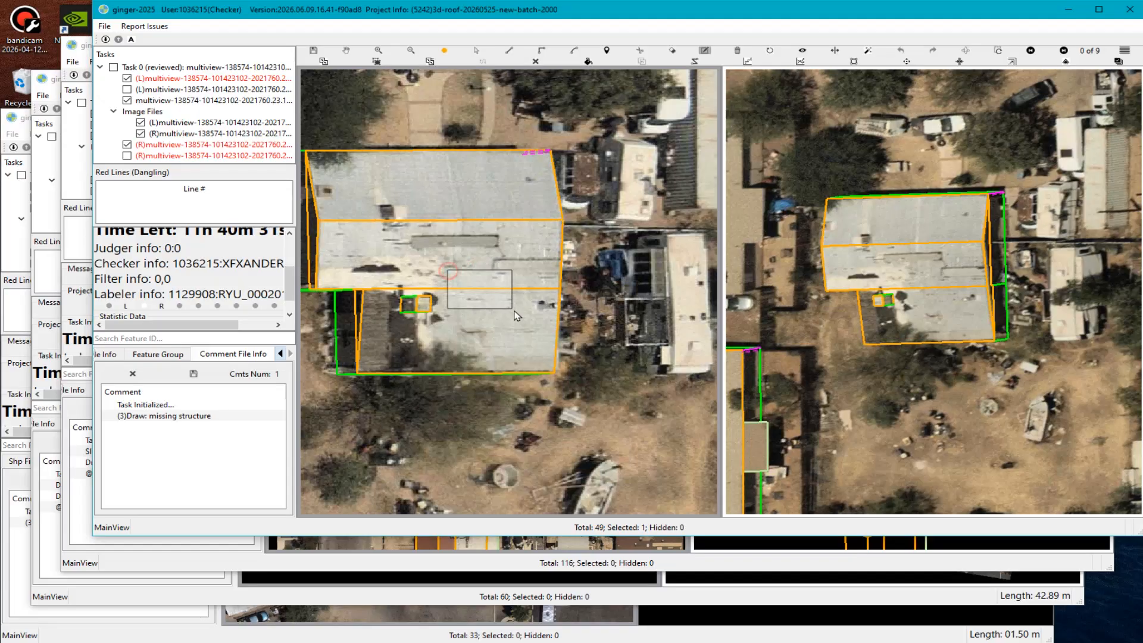
{"action": "left_click_drag", "start_coordinate": [448, 270], "coordinate": [513, 309]}
{"action": "type", "text": "m"}
{"action": "left_click", "coordinate": [143, 119]}
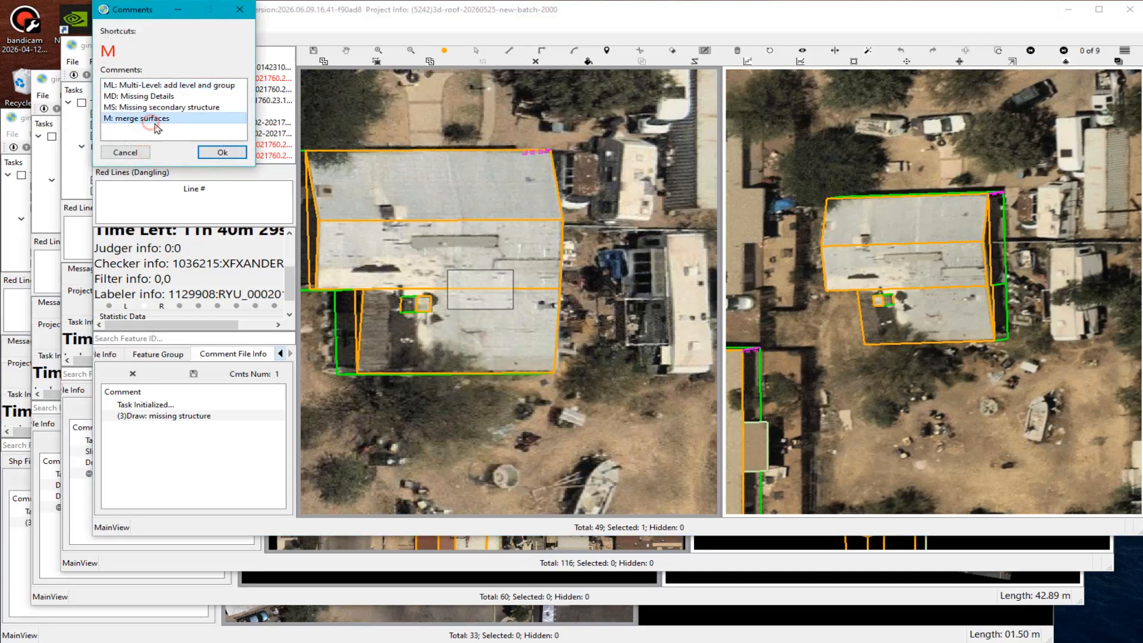
{"action": "key", "text": "Return"}
Inspect the eastern white-roofed building with labels hidden and shown, and locate the "(3)Draw: missing structure" comment on its northern edge.
{"action": "scroll", "coordinate": [507, 303], "scroll_direction": "down", "scroll_amount": 3}
{"action": "scroll", "coordinate": [488, 286], "scroll_direction": "up", "scroll_amount": 5}
{"action": "key", "text": "r"}
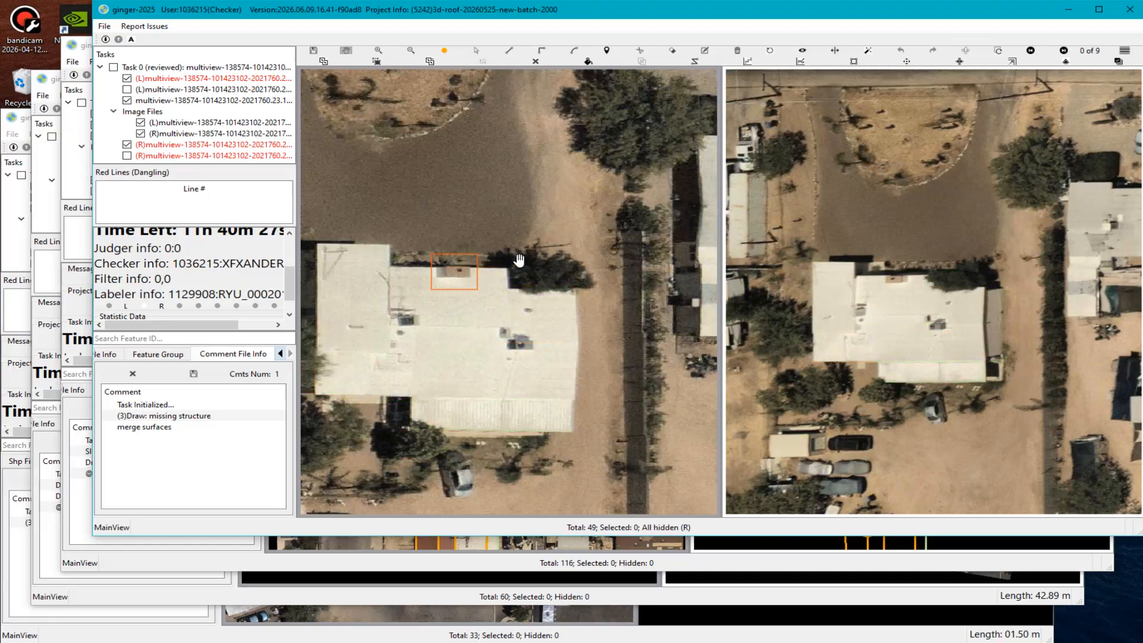
{"action": "key", "text": "r"}
{"action": "scroll", "coordinate": [455, 294], "scroll_direction": "up", "scroll_amount": 2}
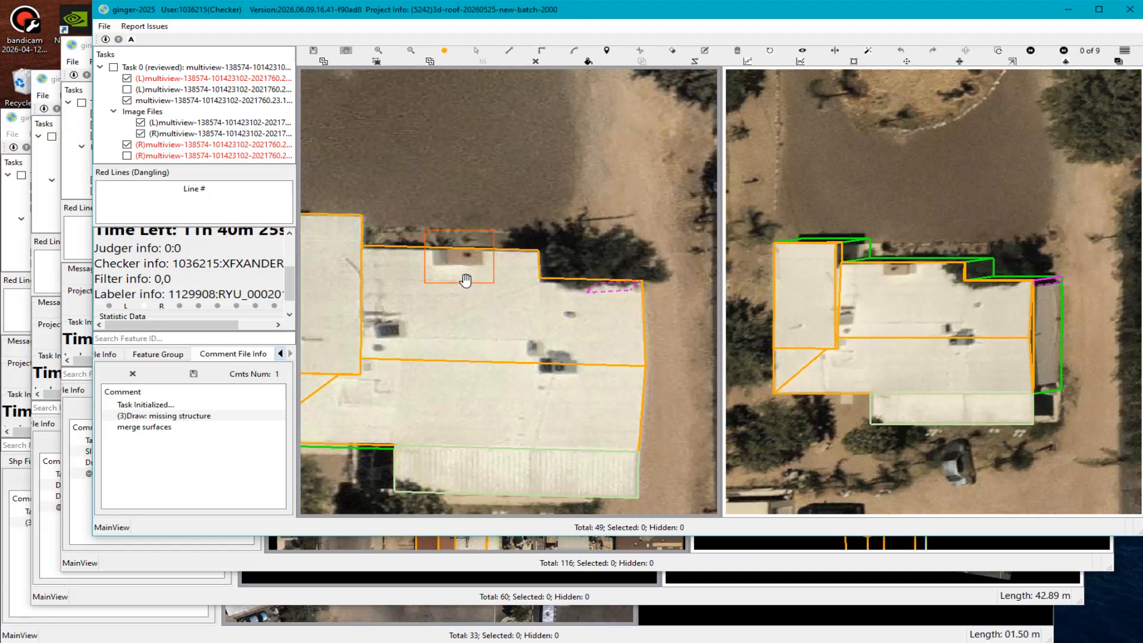
{"action": "left_click", "coordinate": [163, 416]}
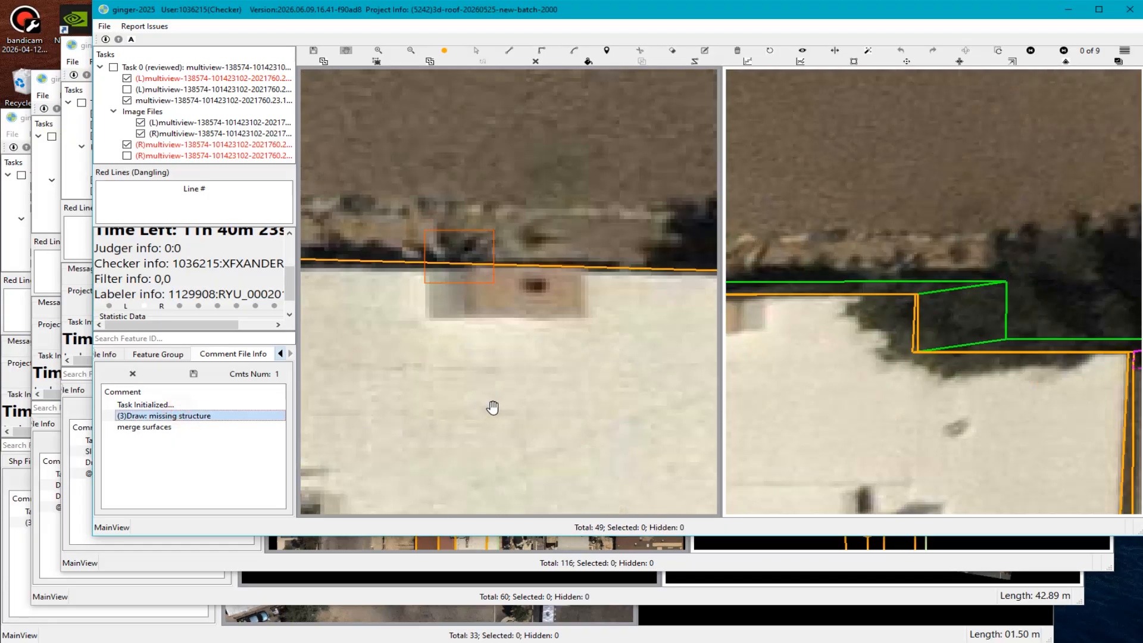
{"action": "scroll", "coordinate": [512, 310], "scroll_direction": "down", "scroll_amount": 5}
{"action": "scroll", "coordinate": [518, 315], "scroll_direction": "up", "scroll_amount": 2}
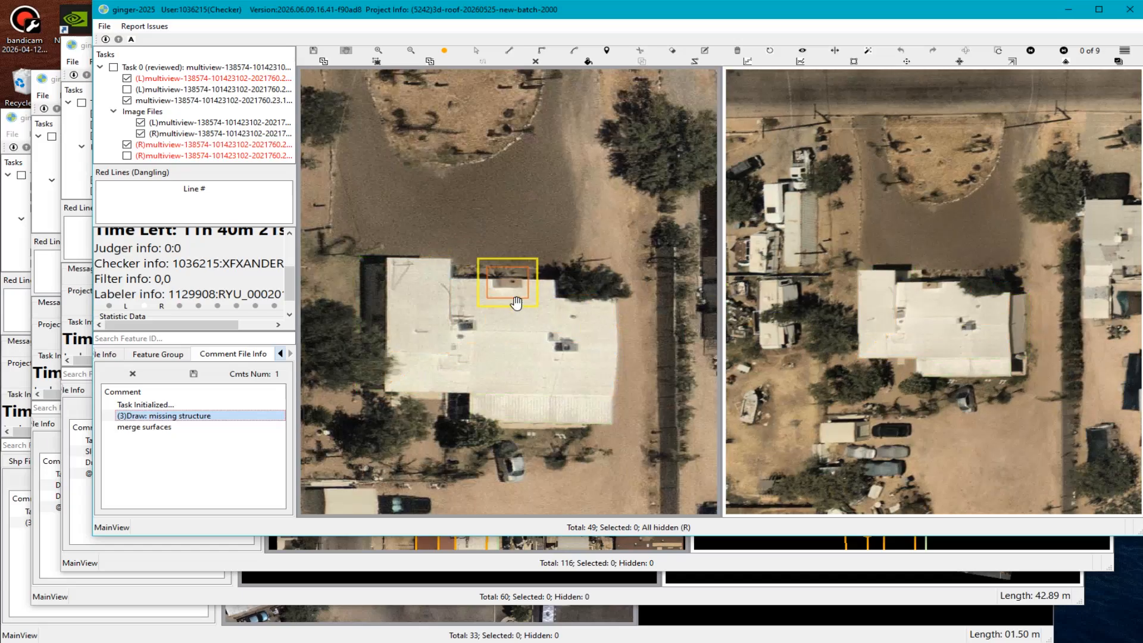
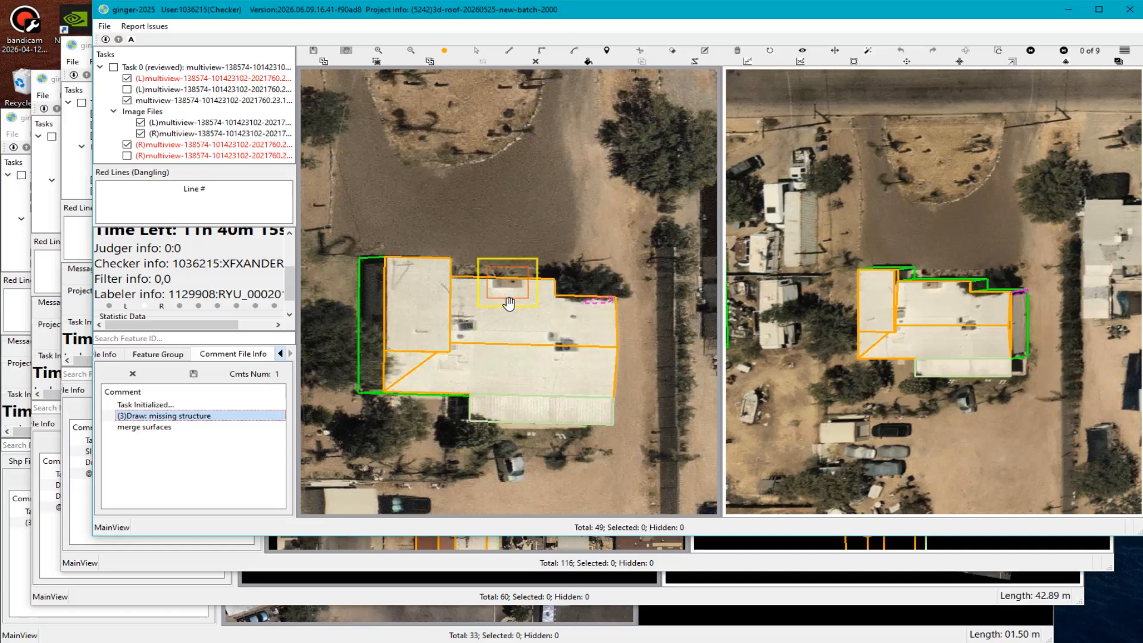
Examine the white-roofed building's western wing and southwest corner in the bare imagery and with its labels shown.
{"action": "scroll", "coordinate": [381, 383], "scroll_direction": "up", "scroll_amount": 2}
{"action": "key", "text": "r"}
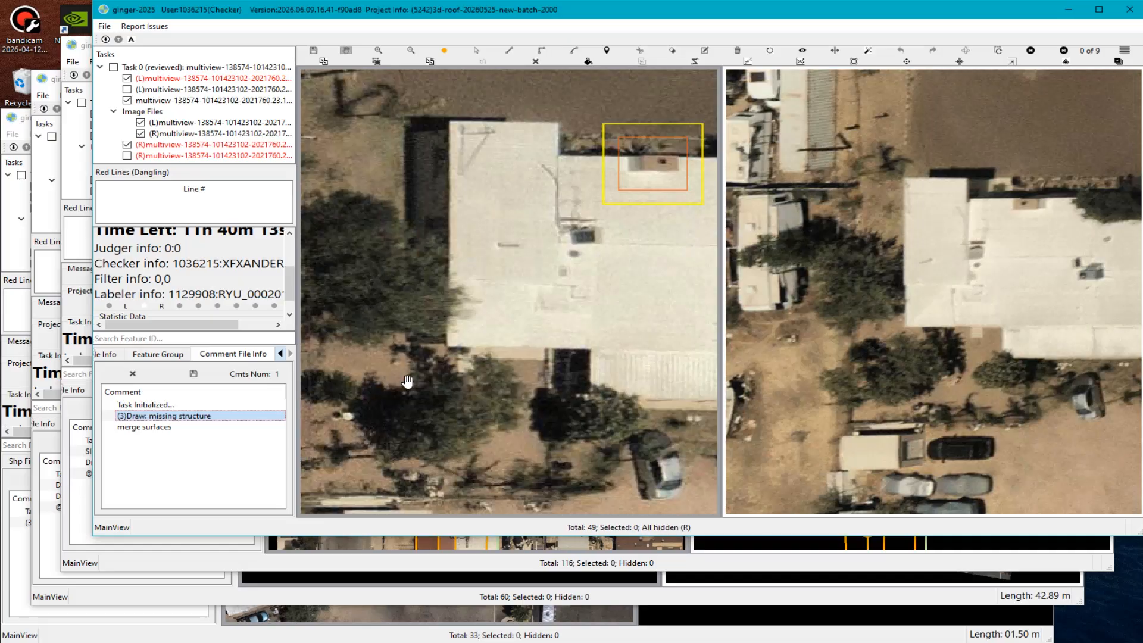
{"action": "scroll", "coordinate": [493, 327], "scroll_direction": "up", "scroll_amount": 4}
{"action": "key", "text": "r"}
{"action": "scroll", "coordinate": [503, 342], "scroll_direction": "down", "scroll_amount": 3}
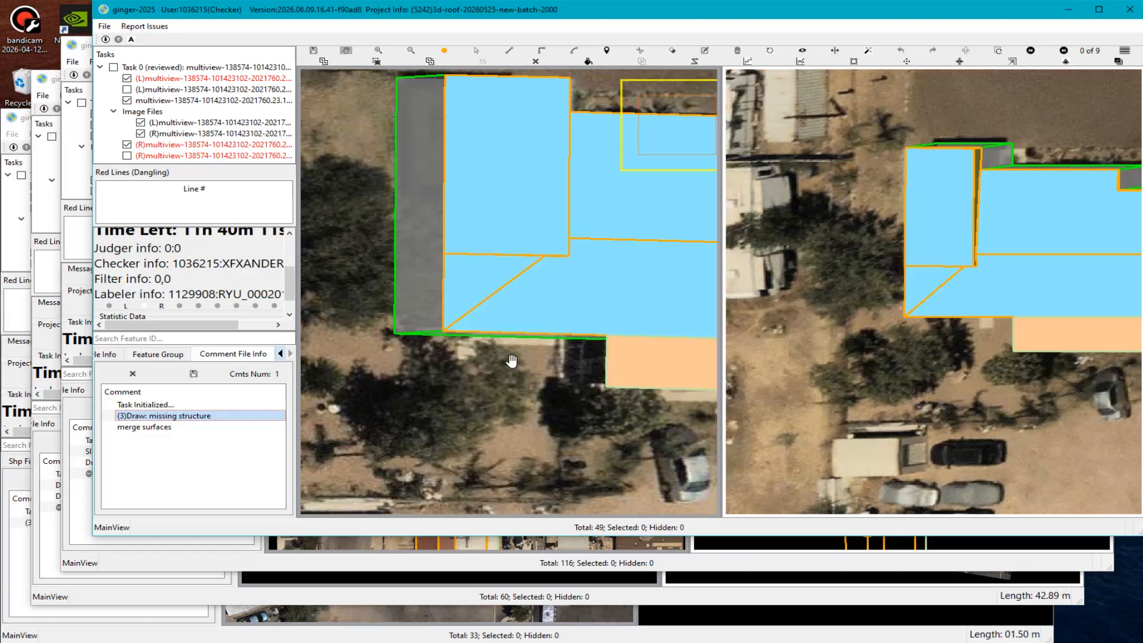
Recheck the eastern white-roofed building, and in the next image pair add an MD "Missing Details" comment beside its southwest diagonal edge.
{"action": "scroll", "coordinate": [512, 360], "scroll_direction": "down", "scroll_amount": 2}
{"action": "key", "text": "r"}
{"action": "scroll", "coordinate": [545, 271], "scroll_direction": "up", "scroll_amount": 2}
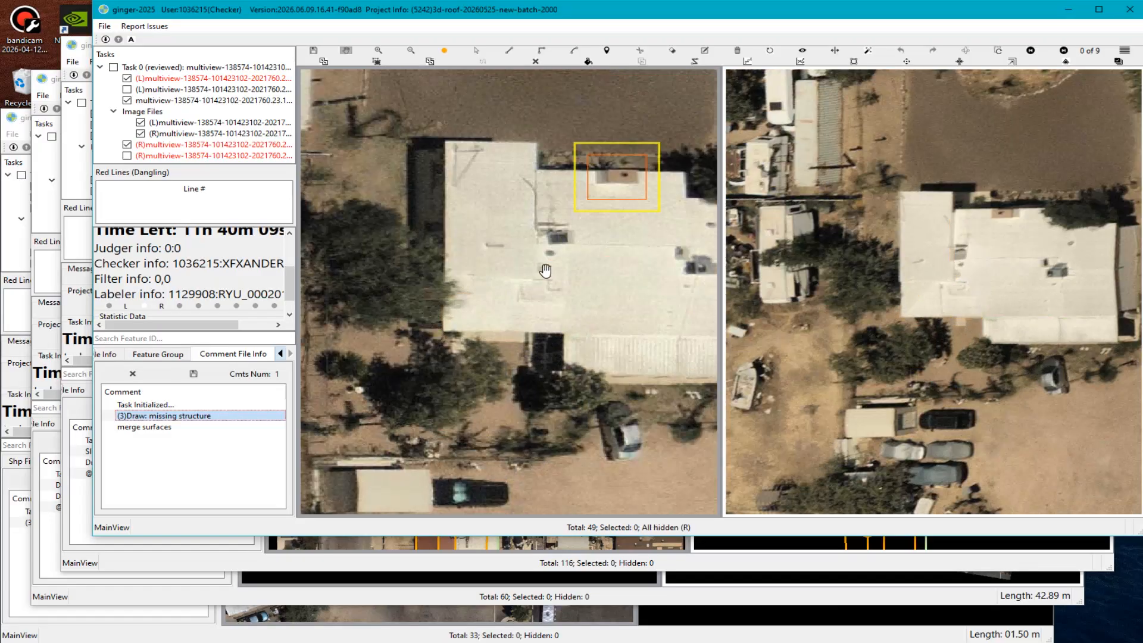
{"action": "scroll", "coordinate": [852, 295], "scroll_direction": "up", "scroll_amount": 3}
{"action": "key", "text": "r"}
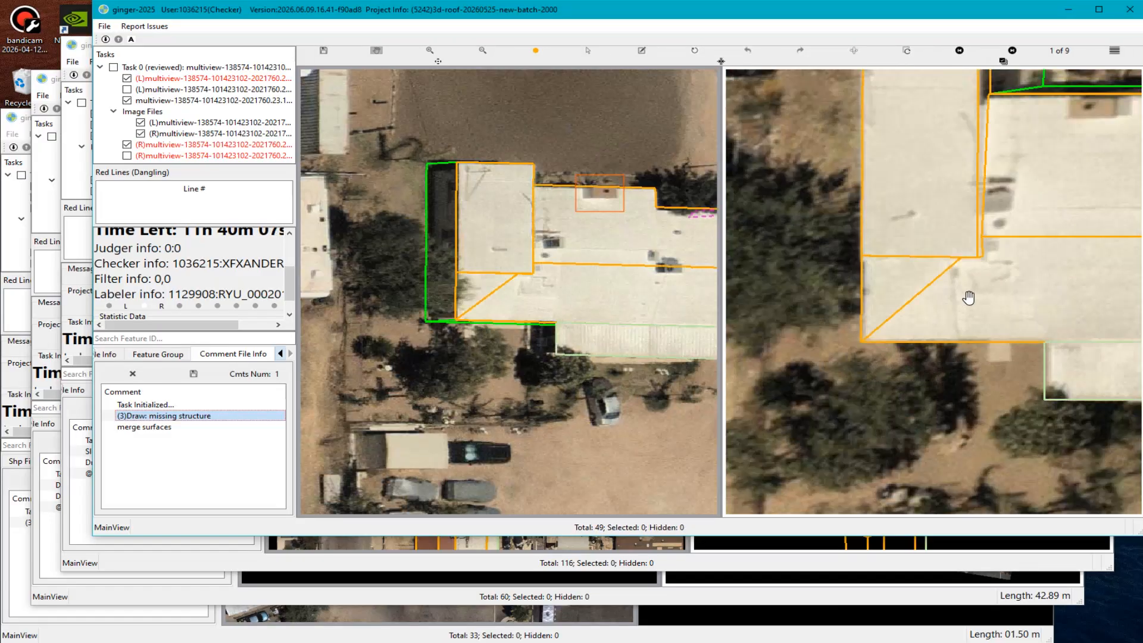
{"action": "left_click_drag", "start_coordinate": [929, 250], "coordinate": [973, 353]}
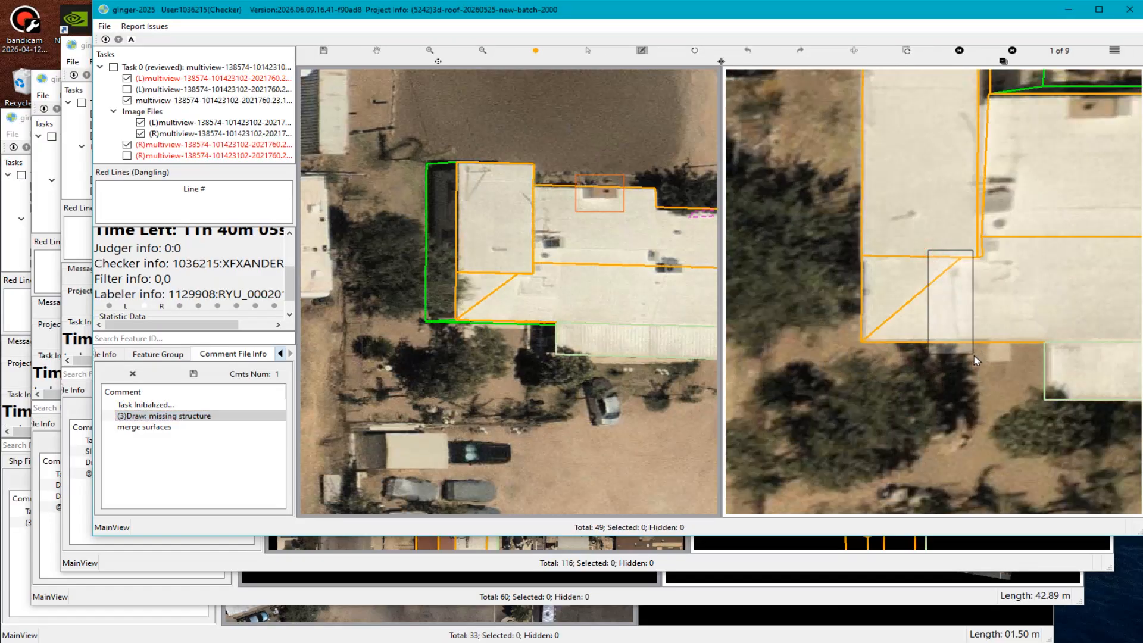
{"action": "left_click", "coordinate": [168, 106]}
{"action": "left_click", "coordinate": [222, 152]}
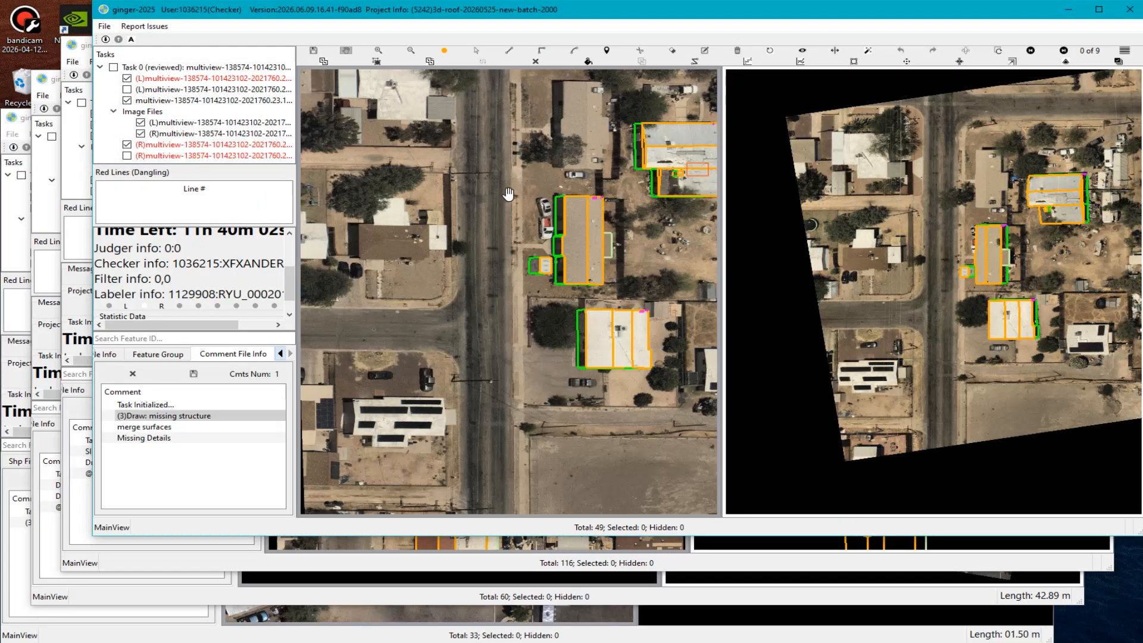
Inspect the long brown-roofed building and the small white structure west of it with labels hidden and shown and in the 3D wireframe.
{"action": "scroll", "coordinate": [508, 194], "scroll_direction": "up", "scroll_amount": 5}
{"action": "left_click_drag", "start_coordinate": [692, 296], "coordinate": [543, 273]}
{"action": "scroll", "coordinate": [543, 273], "scroll_direction": "up", "scroll_amount": 2}
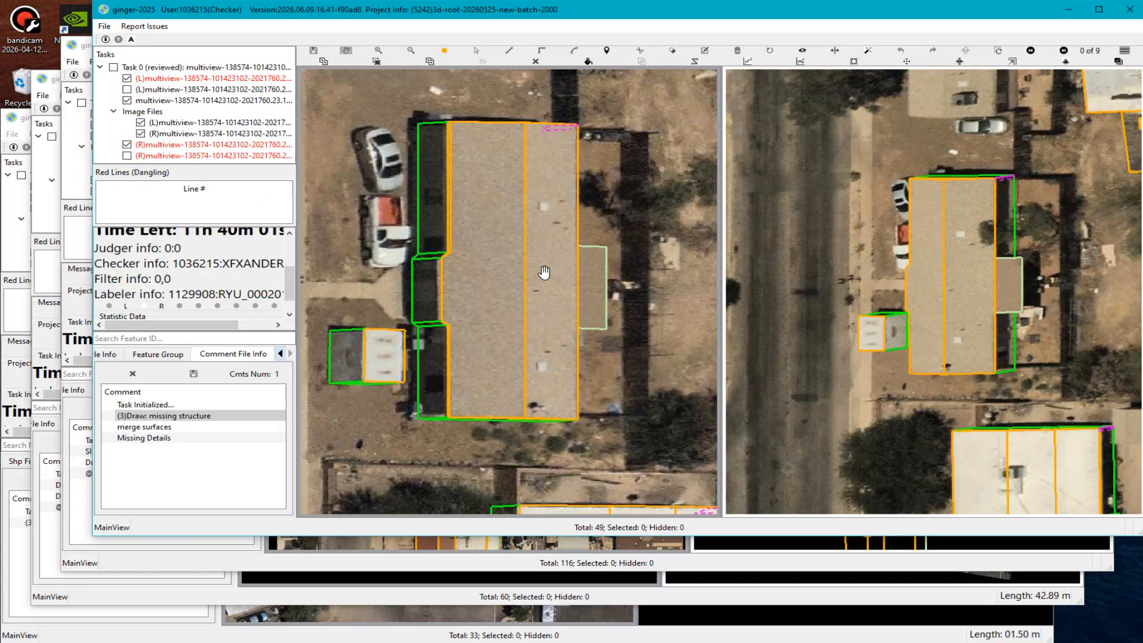
{"action": "key", "text": "r"}
{"action": "key", "text": "r"}
{"action": "scroll", "coordinate": [505, 285], "scroll_direction": "down", "scroll_amount": 4}
{"action": "scroll", "coordinate": [493, 289], "scroll_direction": "up", "scroll_amount": 2}
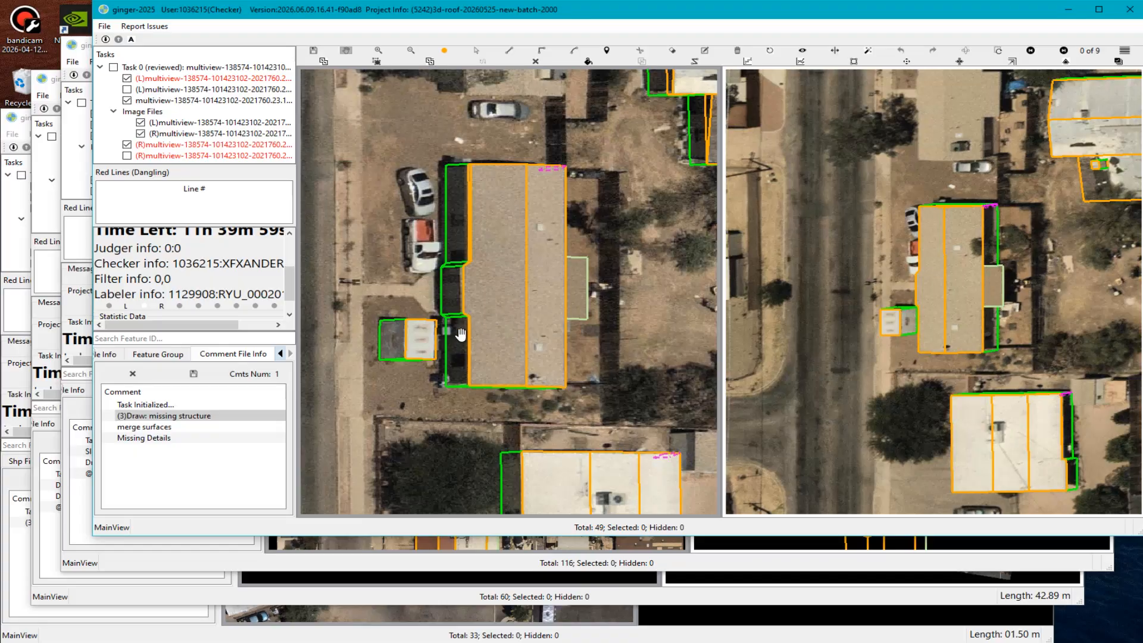
{"action": "left_click_drag", "start_coordinate": [462, 335], "coordinate": [419, 281]}
{"action": "scroll", "coordinate": [419, 280], "scroll_direction": "up", "scroll_amount": 3}
{"action": "left_click_drag", "start_coordinate": [503, 350], "coordinate": [539, 353]}
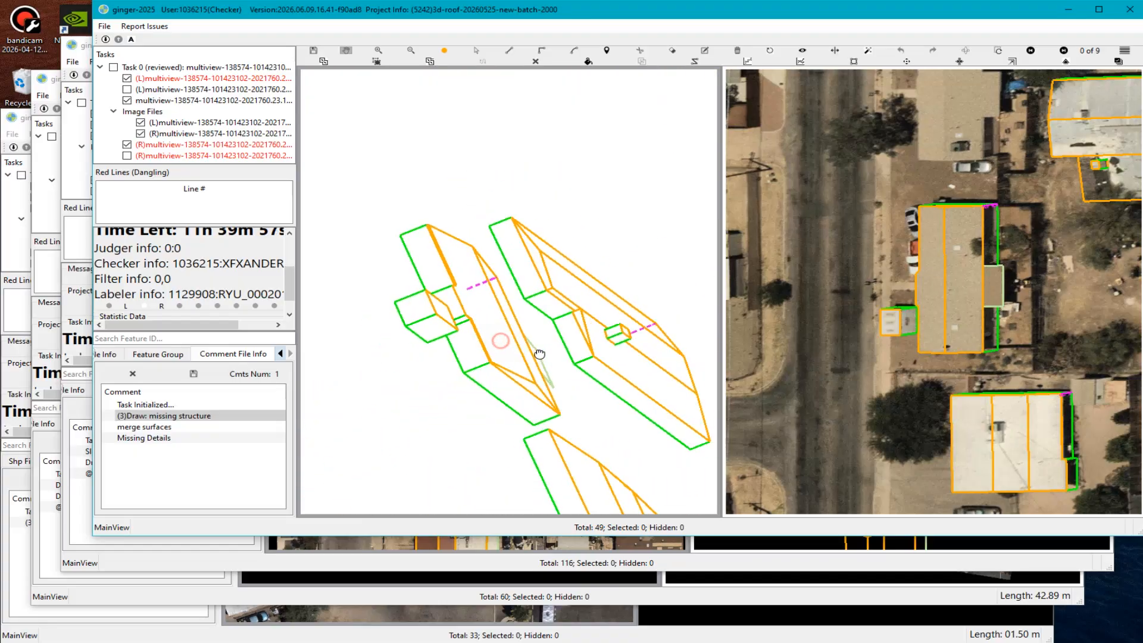
{"action": "scroll", "coordinate": [512, 355], "scroll_direction": "down", "scroll_amount": 3}
{"action": "scroll", "coordinate": [484, 327], "scroll_direction": "up", "scroll_amount": 5}
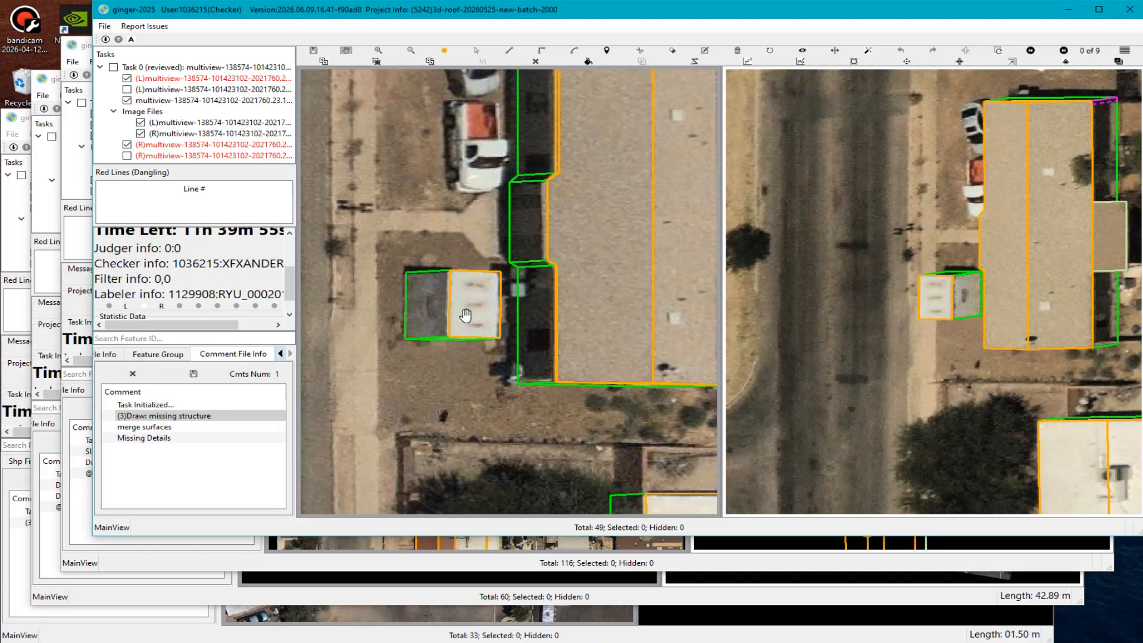
Add a C comment "Corner missing or position incorrect" around the small white structure west of the brown-roofed building.
{"action": "scroll", "coordinate": [470, 310], "scroll_direction": "up", "scroll_amount": 2}
{"action": "key", "text": "e"}
{"action": "left_click_drag", "start_coordinate": [385, 244], "coordinate": [517, 362]}
{"action": "key", "text": "c"}
{"action": "key", "text": "Return"}
Inspect the southern white-roofed house, selecting its eastern roof surface and comparing the imagery with labels hidden and shown.
{"action": "scroll", "coordinate": [510, 377], "scroll_direction": "down", "scroll_amount": 5}
{"action": "key", "text": "h"}
{"action": "left_click_drag", "start_coordinate": [652, 423], "coordinate": [507, 294]}
{"action": "scroll", "coordinate": [508, 293], "scroll_direction": "up", "scroll_amount": 1}
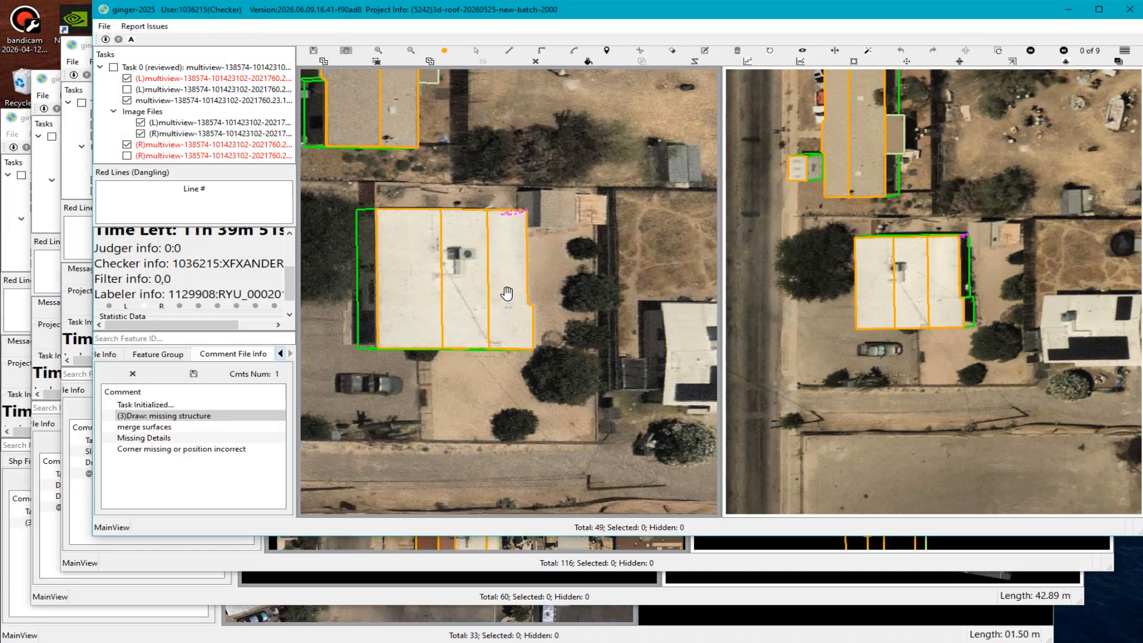
{"action": "key", "text": "e"}
{"action": "scroll", "coordinate": [518, 325], "scroll_direction": "down", "scroll_amount": 2}
{"action": "left_click", "coordinate": [506, 331]}
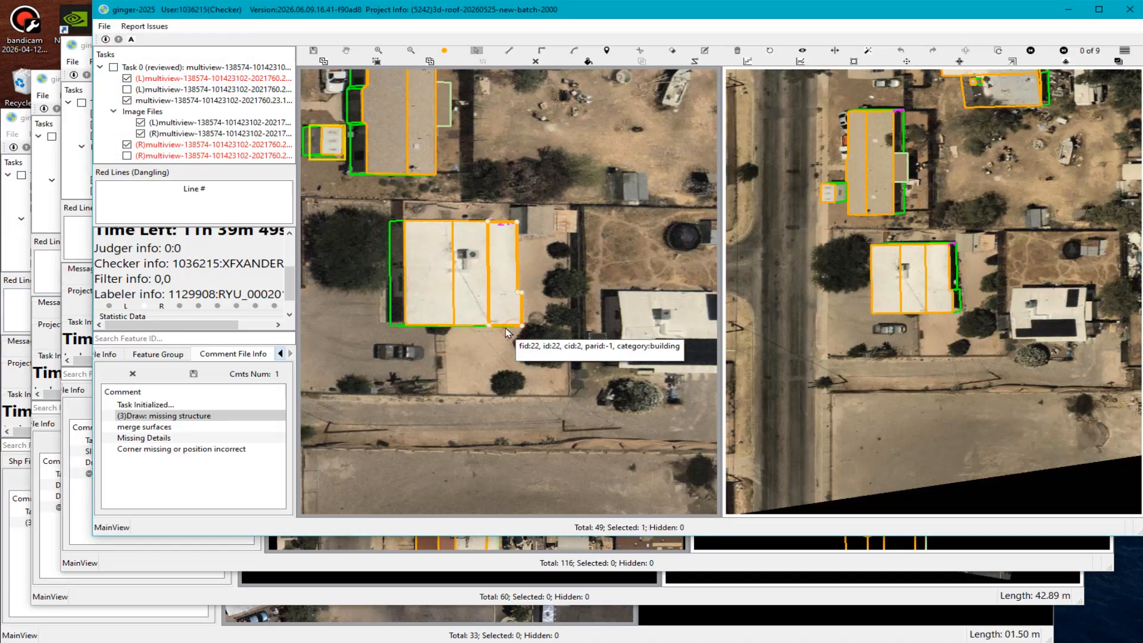
{"action": "key", "text": "r"}
{"action": "key", "text": "h"}
{"action": "scroll", "coordinate": [481, 301], "scroll_direction": "up", "scroll_amount": 2}
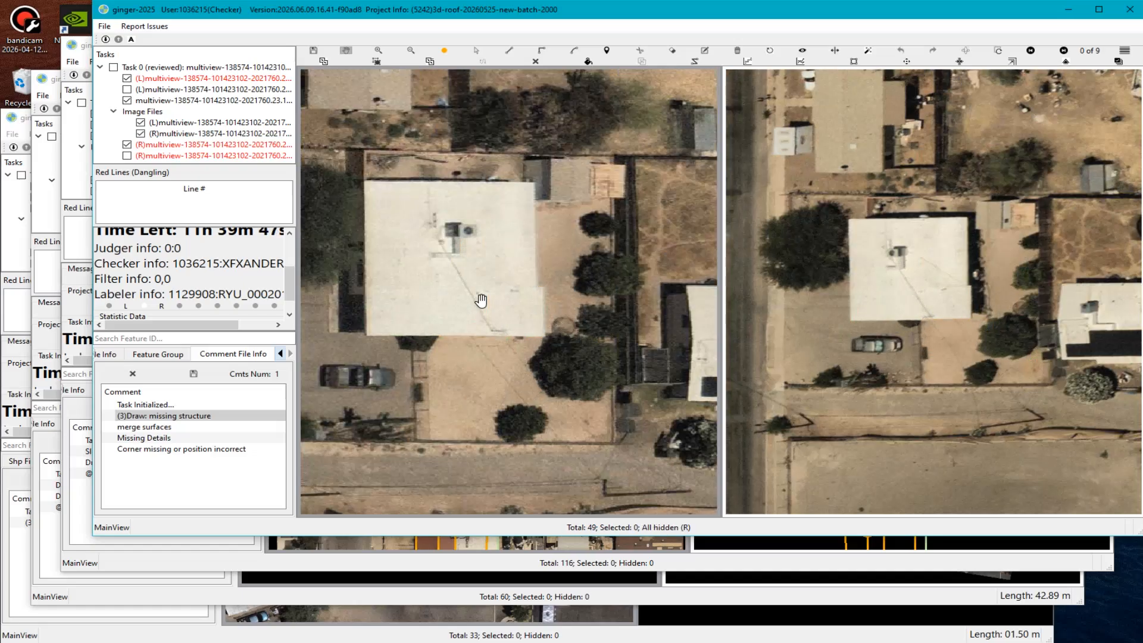
{"action": "scroll", "coordinate": [481, 301], "scroll_direction": "up", "scroll_amount": 2}
{"action": "key", "text": "r"}
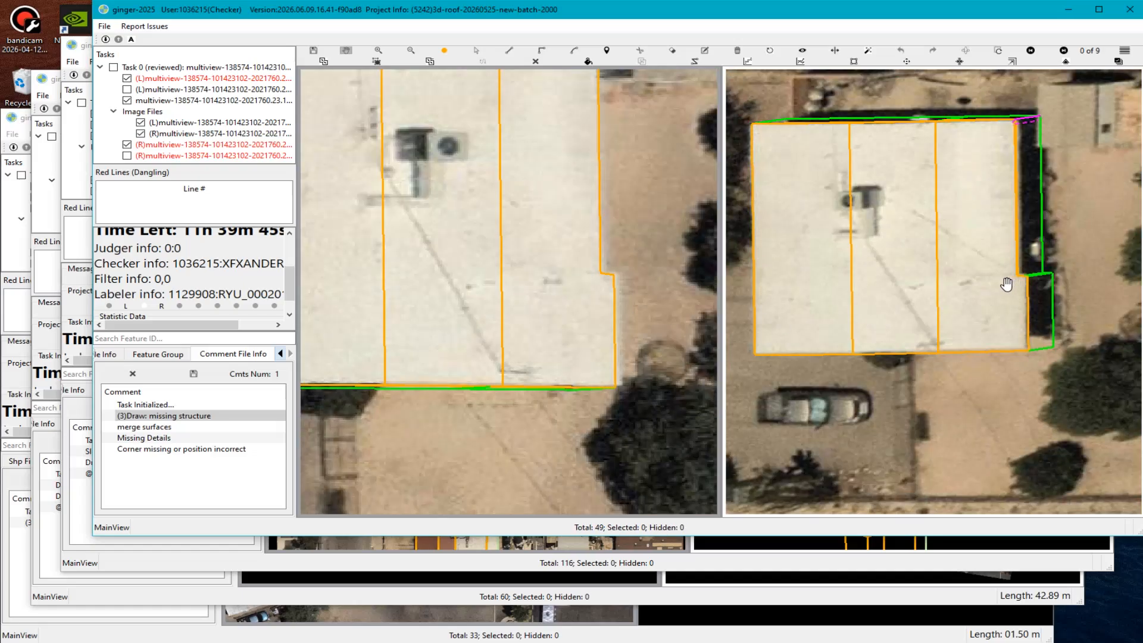
In the next image pair, add an MD "Missing Details" comment across the white-roofed house's eastern surface up to its notched edge.
{"action": "key", "text": "e"}
{"action": "scroll", "coordinate": [910, 270], "scroll_direction": "up", "scroll_amount": 2}
{"action": "key", "text": "r"}
{"action": "key", "text": "s"}
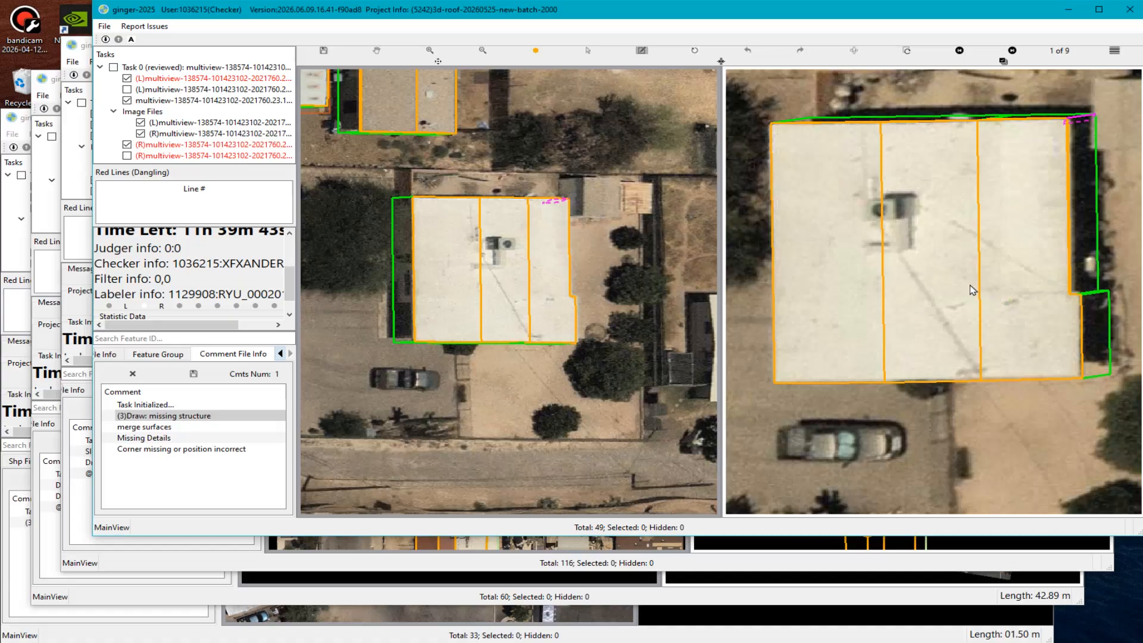
{"action": "left_click_drag", "start_coordinate": [972, 284], "coordinate": [1085, 301]}
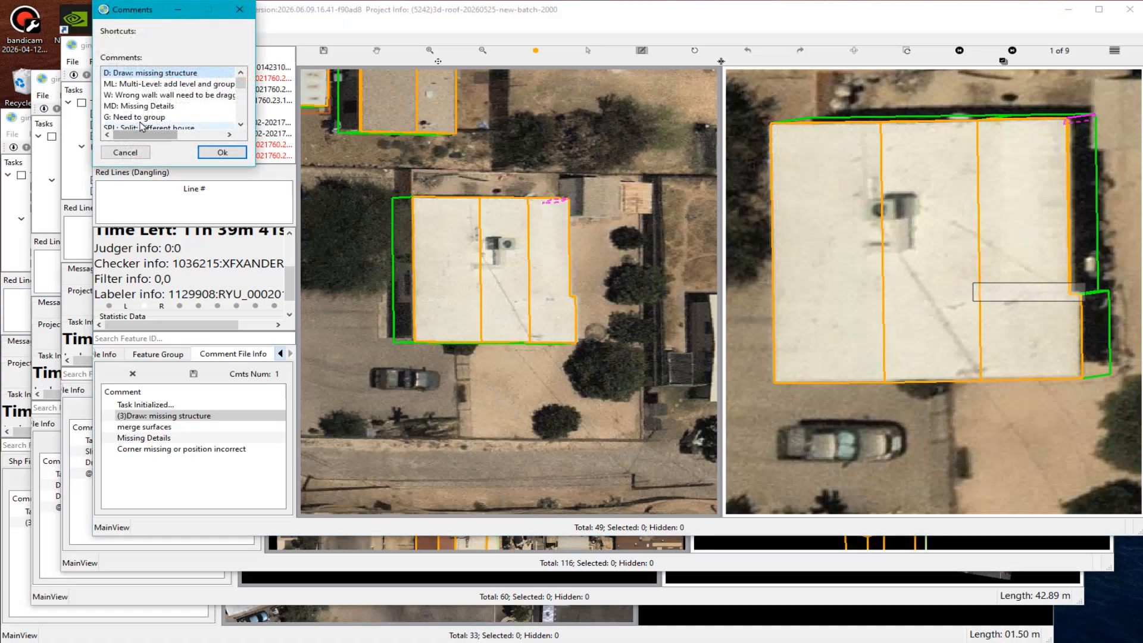
{"action": "left_click", "coordinate": [139, 106]}
{"action": "left_click", "coordinate": [222, 153]}
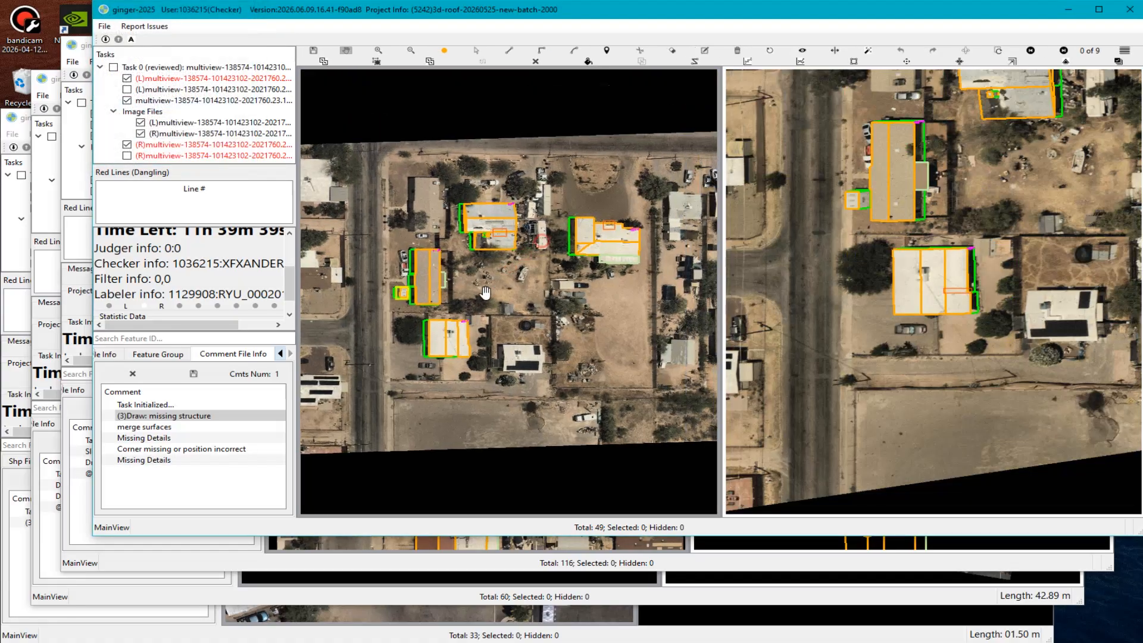
Capture the task window with the comment list and both commented images, and save the screenshot.
{"action": "scroll", "coordinate": [494, 289], "scroll_direction": "up", "scroll_amount": 2}
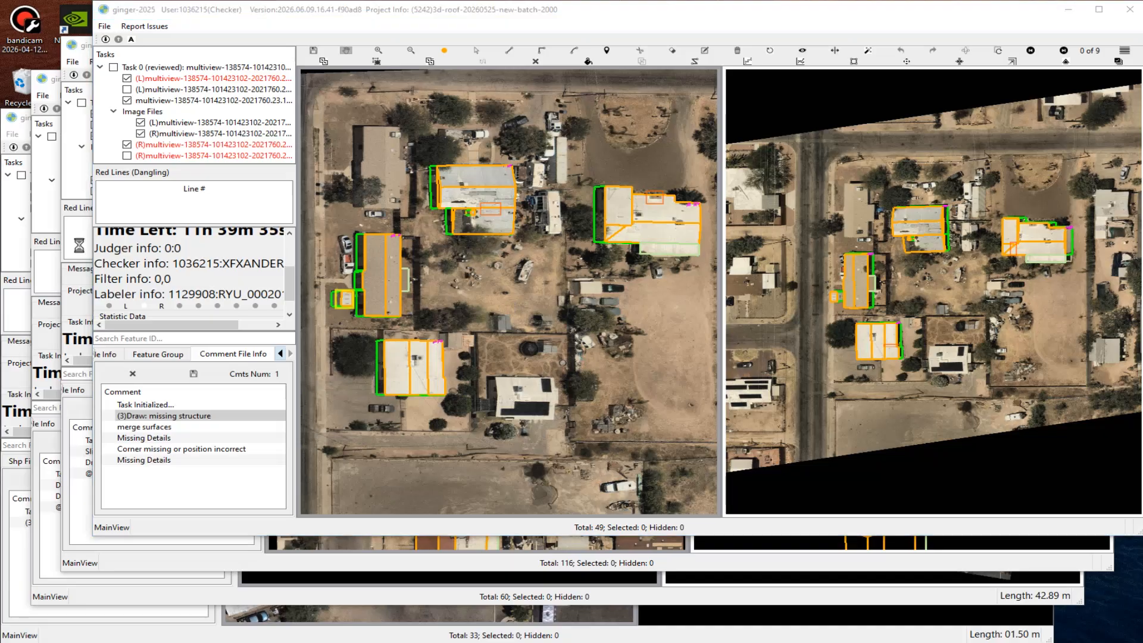
{"action": "key", "text": "Print"}
{"action": "left_click_drag", "start_coordinate": [103, 38], "coordinate": [1119, 489]}
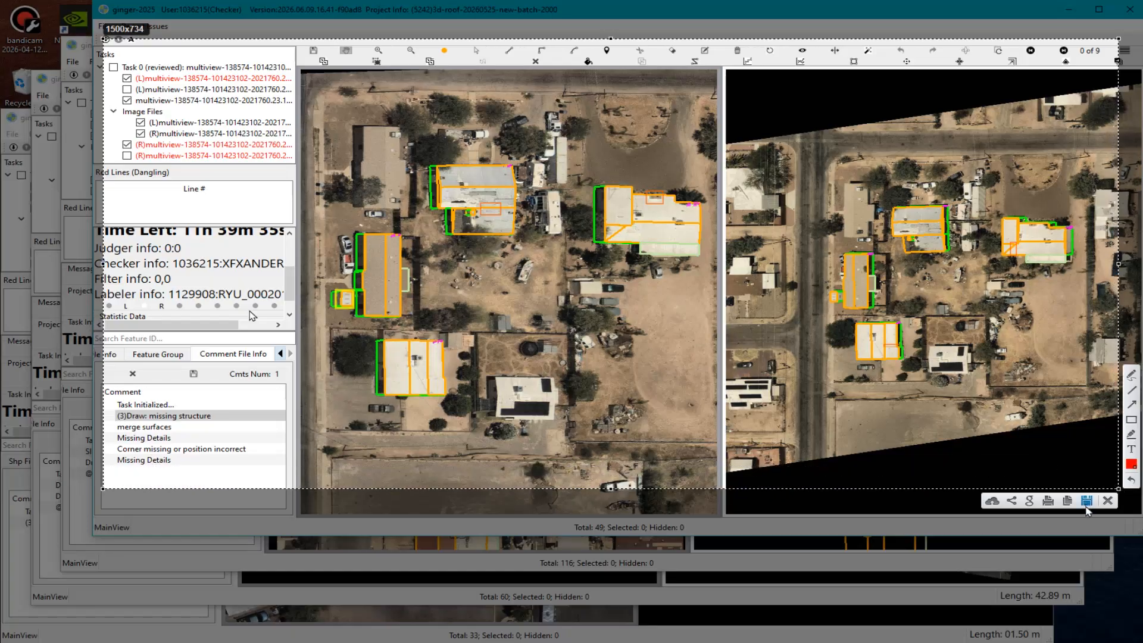
{"action": "left_click", "coordinate": [1086, 505]}
{"action": "left_click", "coordinate": [579, 321]}
{"action": "left_click_drag", "start_coordinate": [630, 332], "coordinate": [609, 333]}
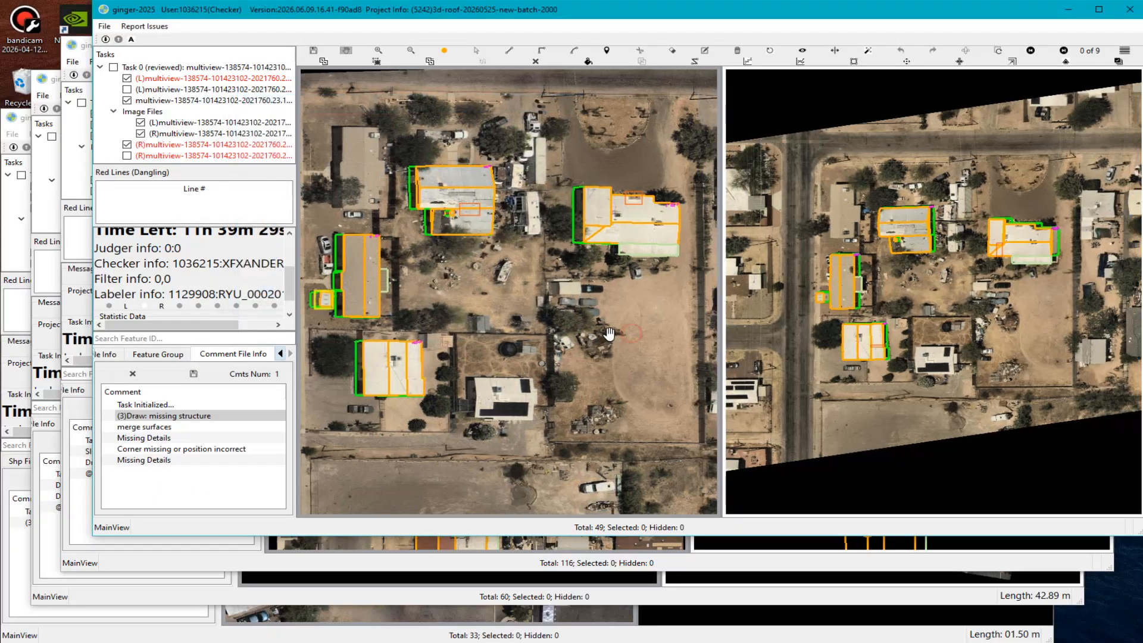
Save the reviewed task and submit it.
{"action": "key", "text": "ctrl+s"}
{"action": "left_click", "coordinate": [1101, 506]}
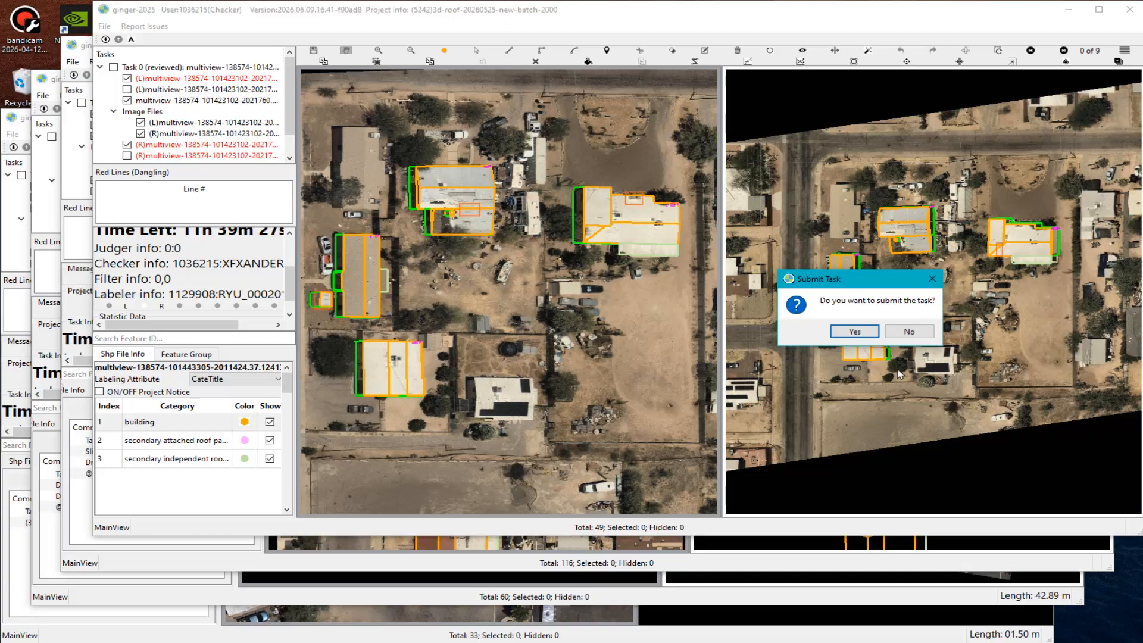
{"action": "left_click", "coordinate": [855, 332]}
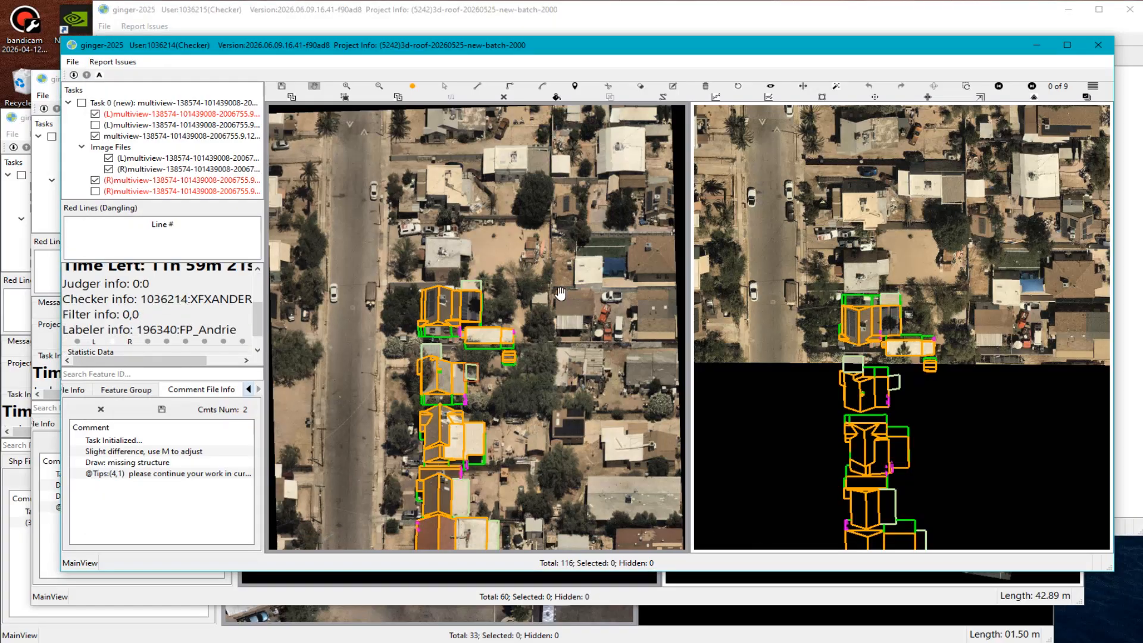
In the next task, delete the existing comments "Slight difference, use M to adjust" and "Draw: missing structure".
{"action": "left_click", "coordinate": [134, 451]}
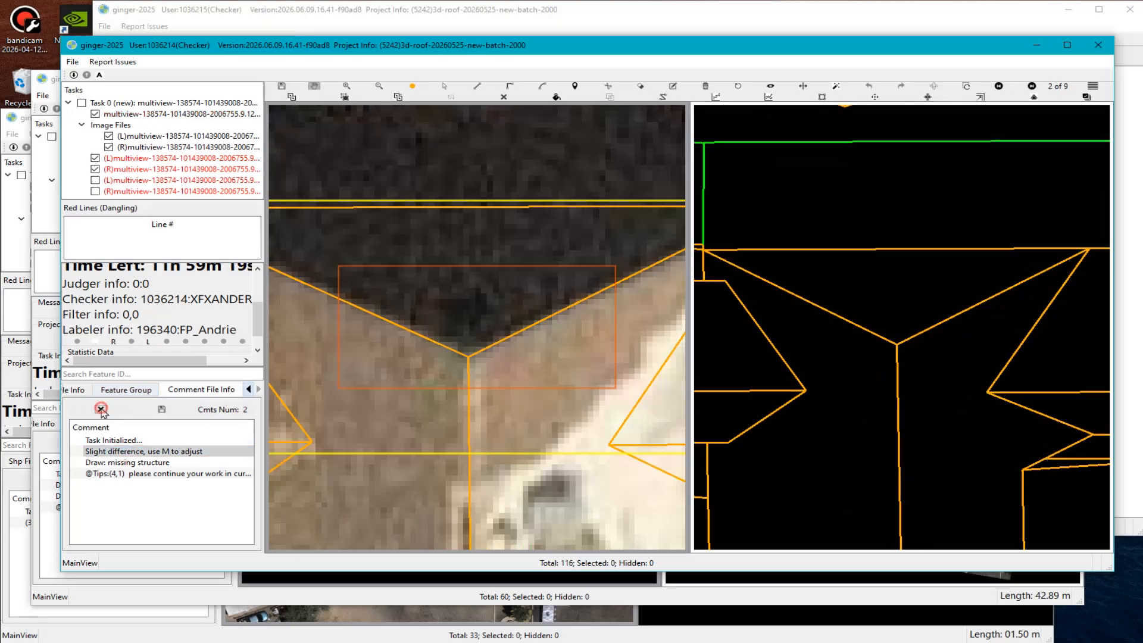
{"action": "left_click", "coordinate": [101, 409]}
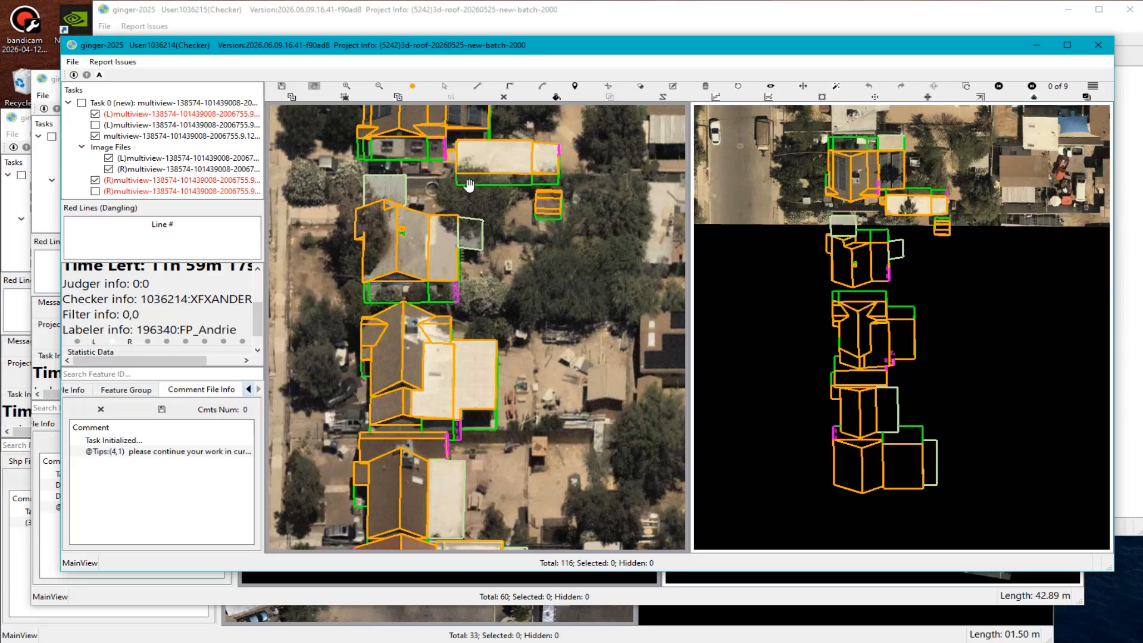
Inspect the northern brown-roofed house with solar panels with labels hidden and shown, and select its western roof surface.
{"action": "left_click_drag", "start_coordinate": [469, 185], "coordinate": [474, 274]}
{"action": "scroll", "coordinate": [407, 228], "scroll_direction": "up", "scroll_amount": 2}
{"action": "left_click_drag", "start_coordinate": [502, 234], "coordinate": [524, 301]}
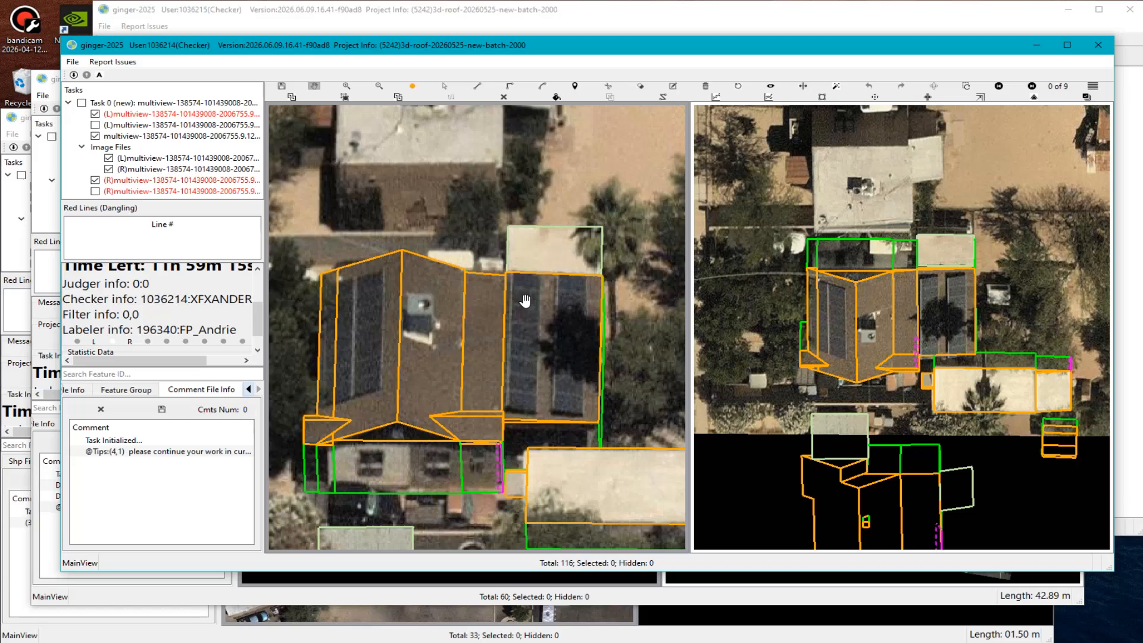
{"action": "key", "text": "h"}
{"action": "key", "text": "h"}
{"action": "left_click_drag", "start_coordinate": [369, 331], "coordinate": [459, 326]}
{"action": "scroll", "coordinate": [455, 328], "scroll_direction": "up", "scroll_amount": 1}
{"action": "key", "text": "v"}
{"action": "left_click", "coordinate": [453, 328]}
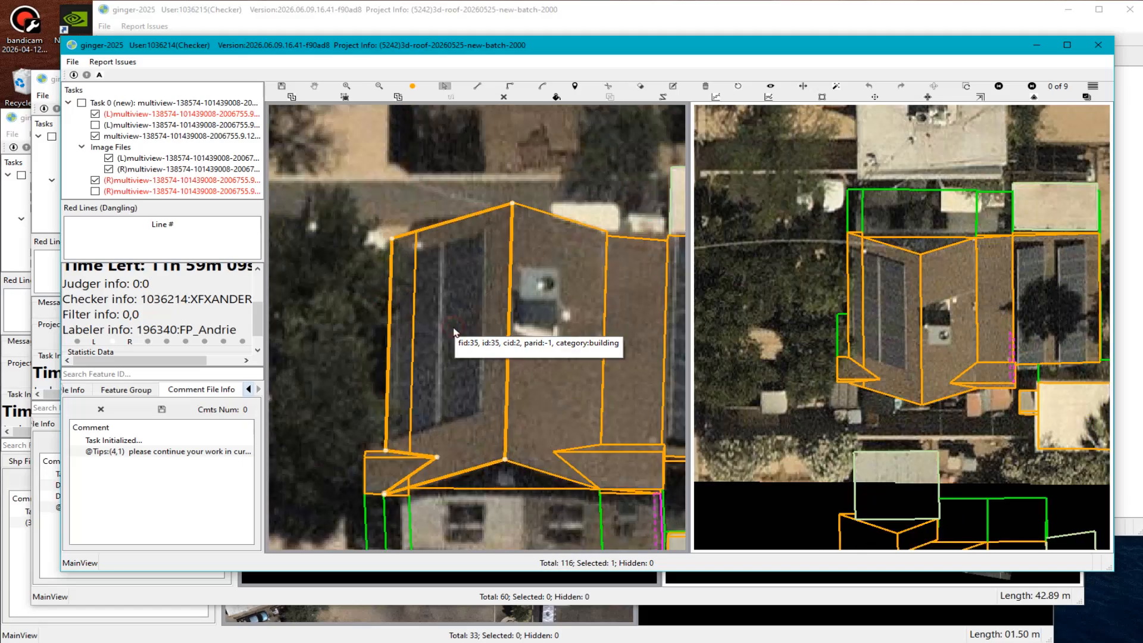
{"action": "scroll", "coordinate": [489, 341], "scroll_direction": "down", "scroll_amount": 3}
{"action": "scroll", "coordinate": [465, 333], "scroll_direction": "up", "scroll_amount": 2}
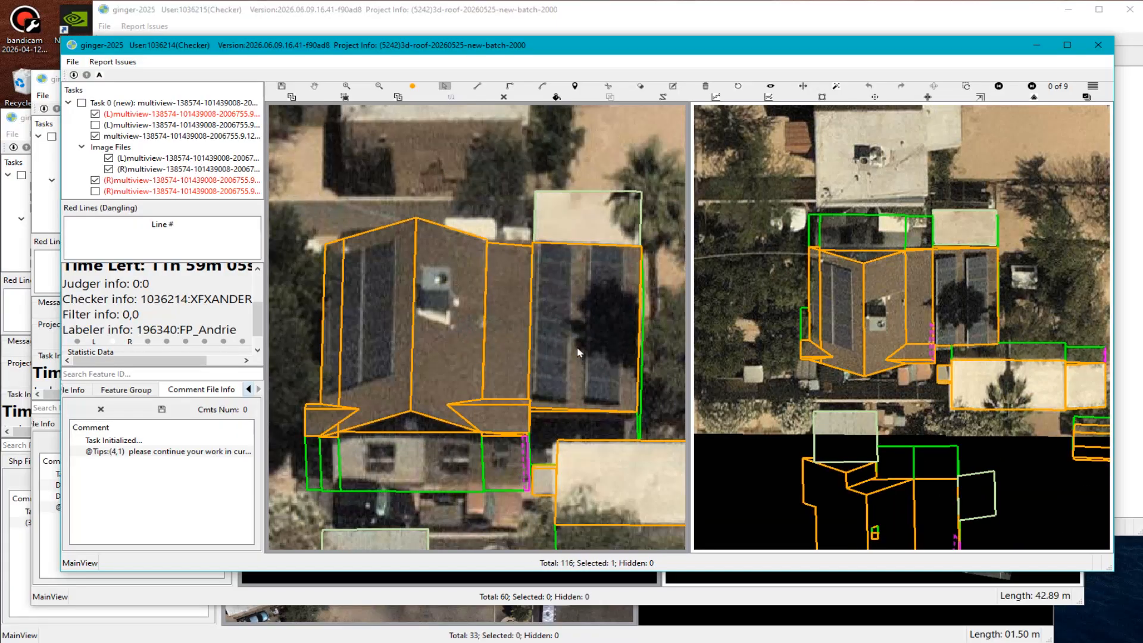
Compare the solar-paneled house's central roof and eastern section in the bare imagery of the first and next image pairs.
{"action": "key", "text": "h"}
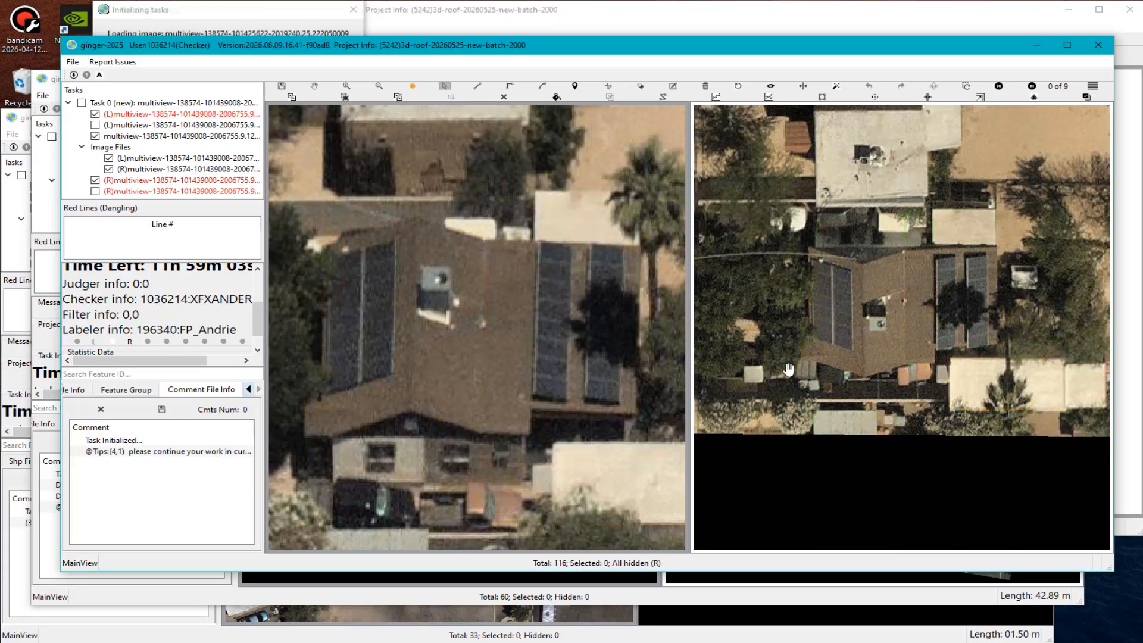
{"action": "key", "text": "Right"}
{"action": "scroll", "coordinate": [952, 259], "scroll_direction": "up", "scroll_amount": 3}
{"action": "scroll", "coordinate": [927, 257], "scroll_direction": "down", "scroll_amount": 3}
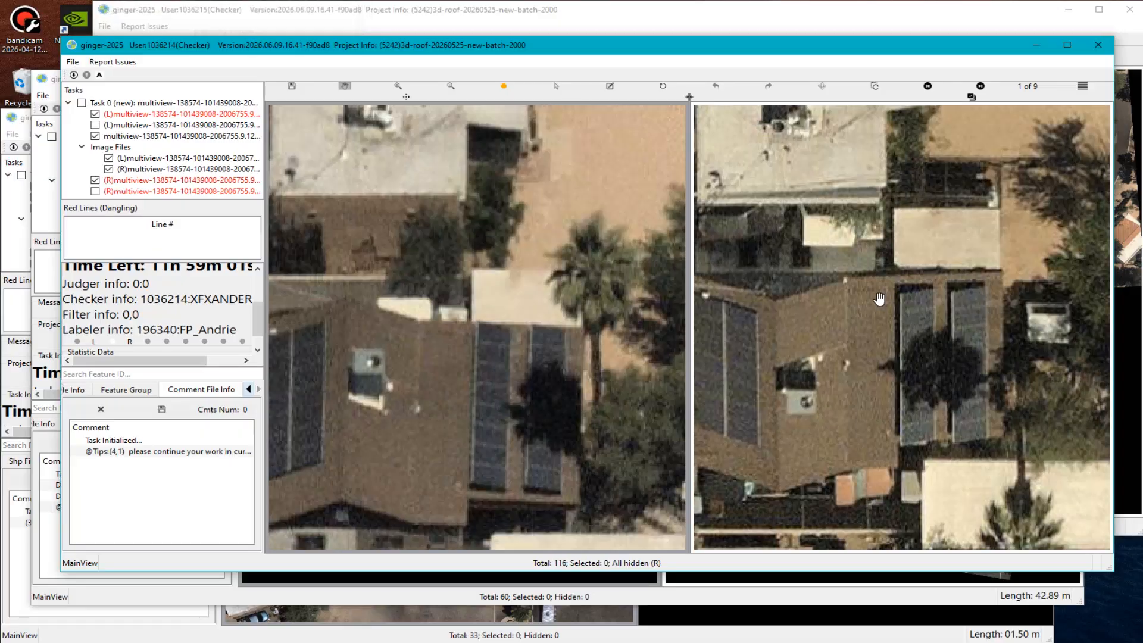
{"action": "scroll", "coordinate": [580, 363], "scroll_direction": "down", "scroll_amount": 2}
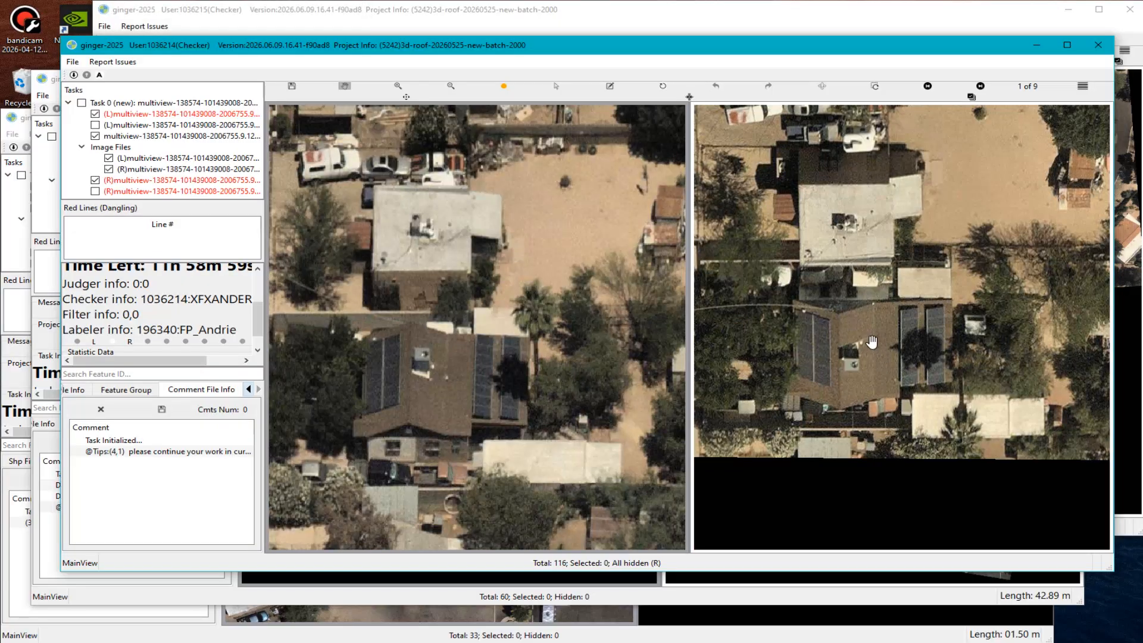
{"action": "scroll", "coordinate": [456, 402], "scroll_direction": "up", "scroll_amount": 2}
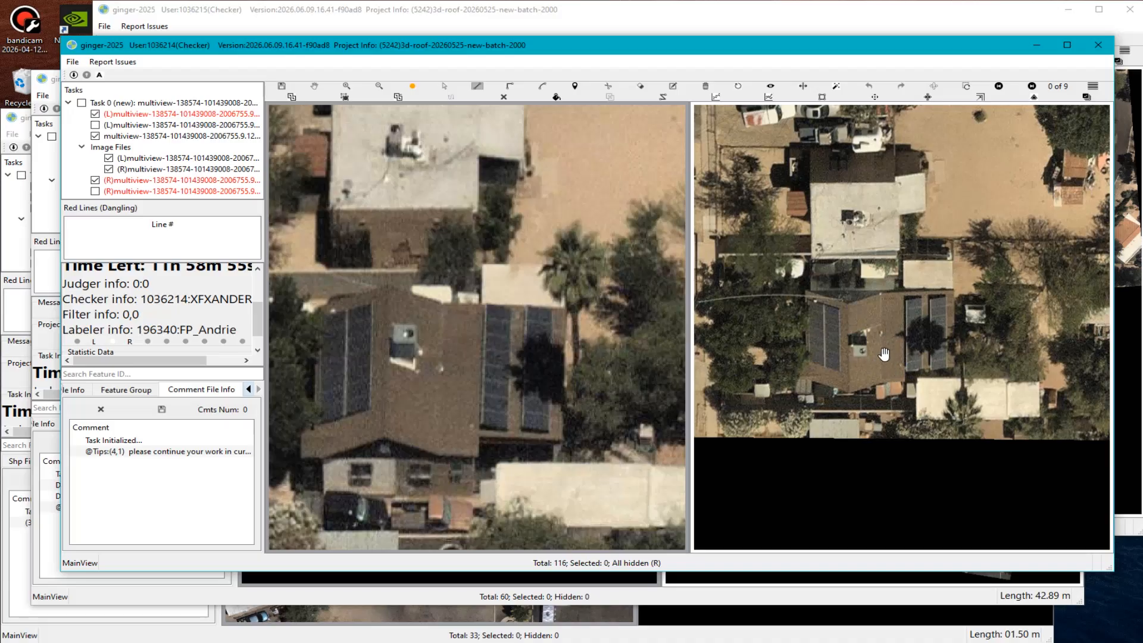
{"action": "scroll", "coordinate": [904, 326], "scroll_direction": "up", "scroll_amount": 1}
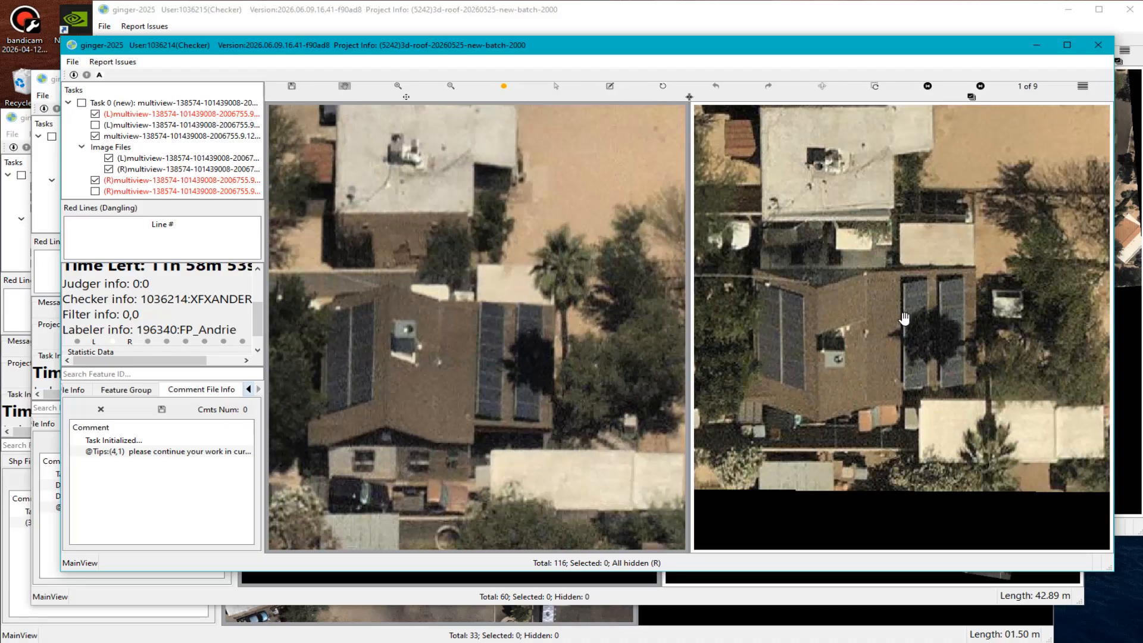
{"action": "scroll", "coordinate": [484, 402], "scroll_direction": "up", "scroll_amount": 3}
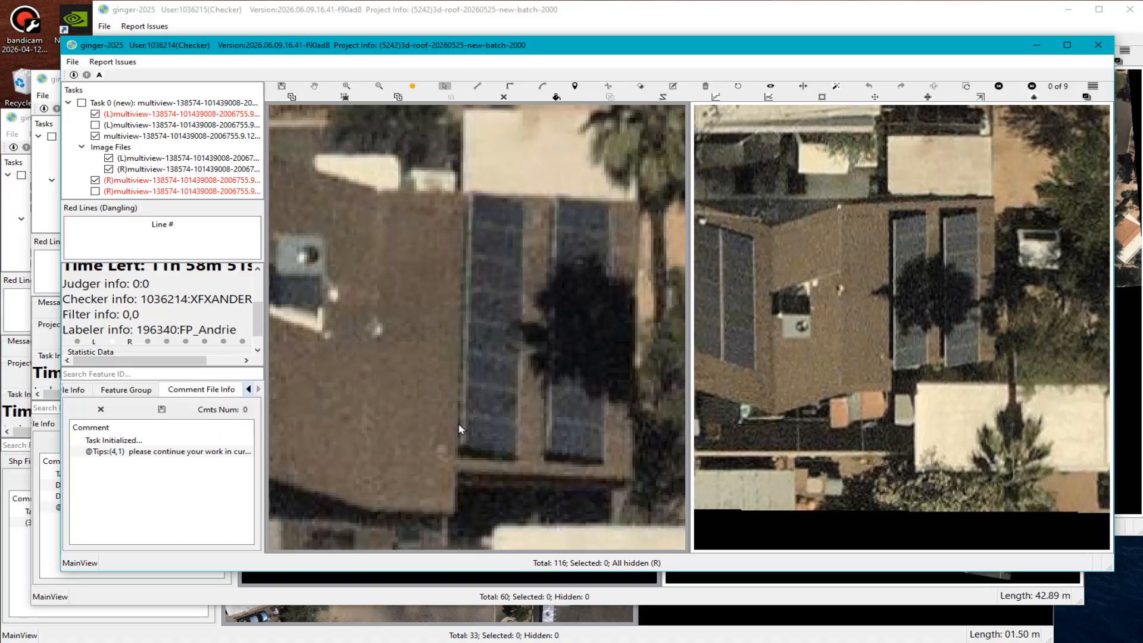
{"action": "scroll", "coordinate": [483, 461], "scroll_direction": "down", "scroll_amount": 3}
{"action": "scroll", "coordinate": [482, 337], "scroll_direction": "up", "scroll_amount": 2}
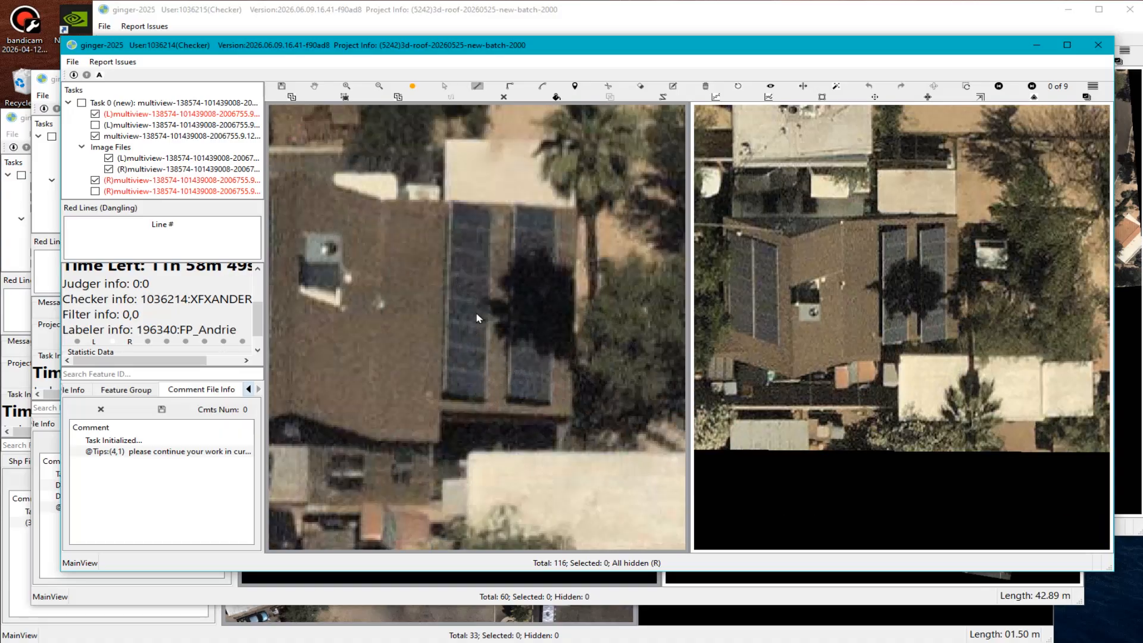
{"action": "scroll", "coordinate": [480, 318], "scroll_direction": "down", "scroll_amount": 3}
Mark the boundary between the solar-paneled house's central roof strip and eastern paneled surface with the comment "merge surfaces".
{"action": "key", "text": "r"}
{"action": "scroll", "coordinate": [906, 316], "scroll_direction": "up", "scroll_amount": 2}
{"action": "key", "text": "r"}
{"action": "key", "text": "r"}
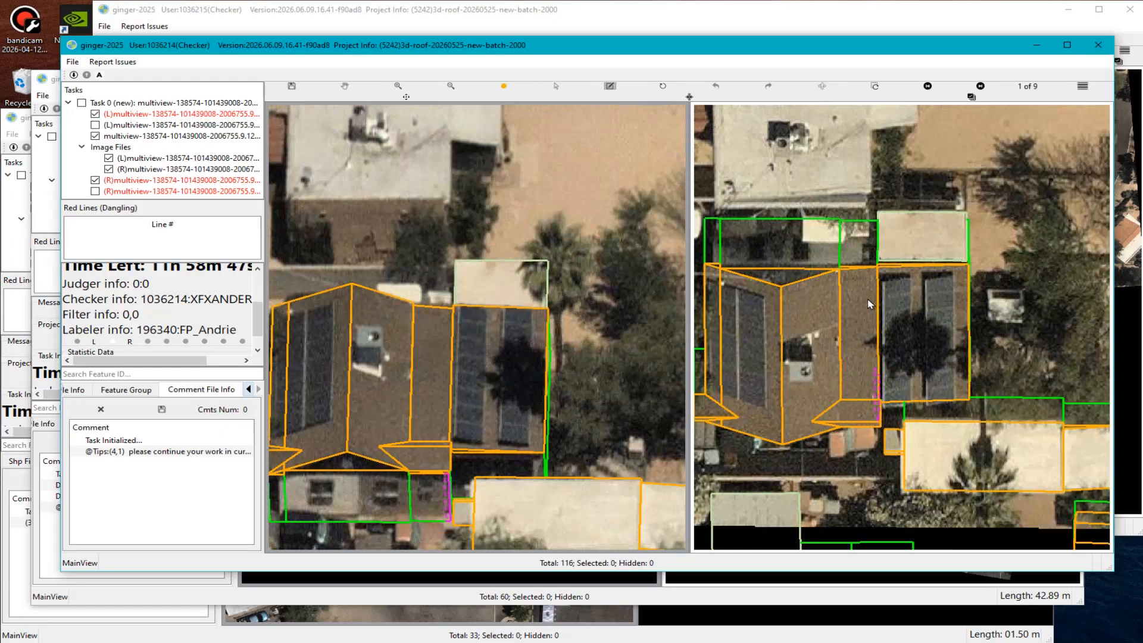
{"action": "left_click", "coordinate": [869, 304]}
{"action": "scroll", "coordinate": [430, 357], "scroll_direction": "up", "scroll_amount": 2}
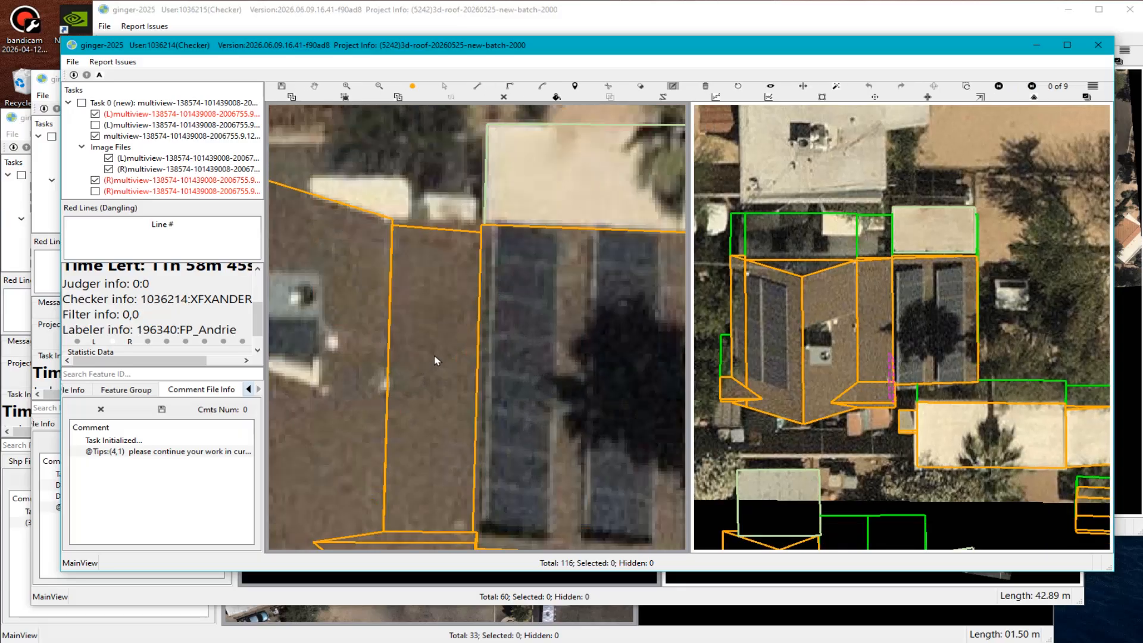
{"action": "left_click_drag", "start_coordinate": [432, 311], "coordinate": [533, 399]}
{"action": "type", "text": "M"}
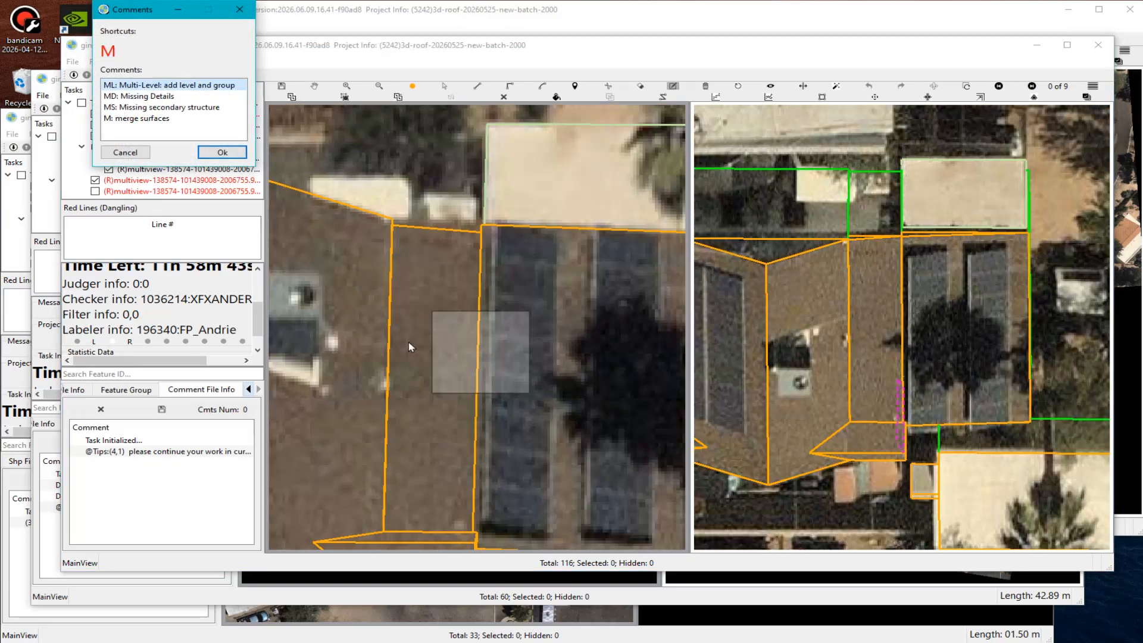
{"action": "double_click", "coordinate": [130, 124]}
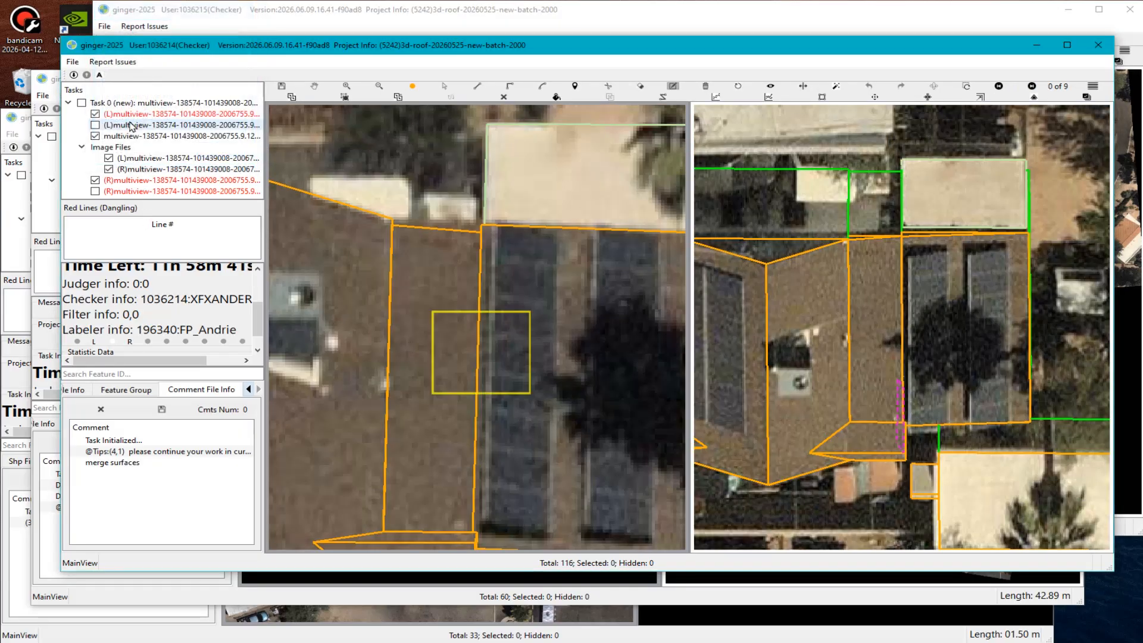
Inspect the commented roof boundary and its southern end, then compare it in the bare imagery of the next image pair.
{"action": "scroll", "coordinate": [477, 333], "scroll_direction": "down", "scroll_amount": 2}
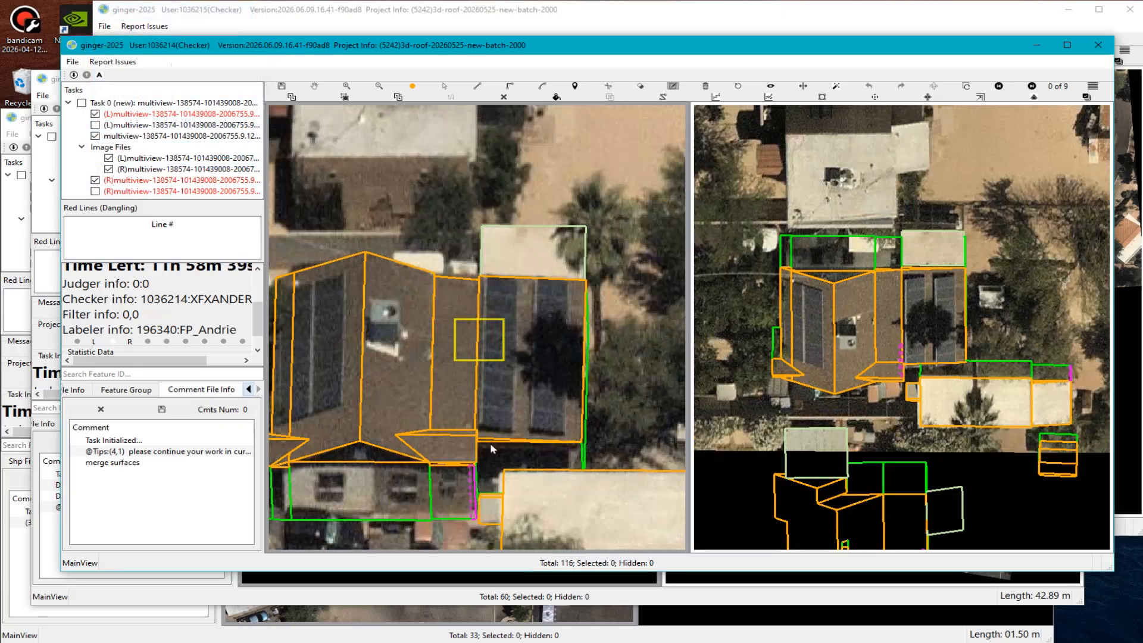
{"action": "scroll", "coordinate": [466, 421], "scroll_direction": "up", "scroll_amount": 2}
{"action": "scroll", "coordinate": [466, 421], "scroll_direction": "up", "scroll_amount": 1}
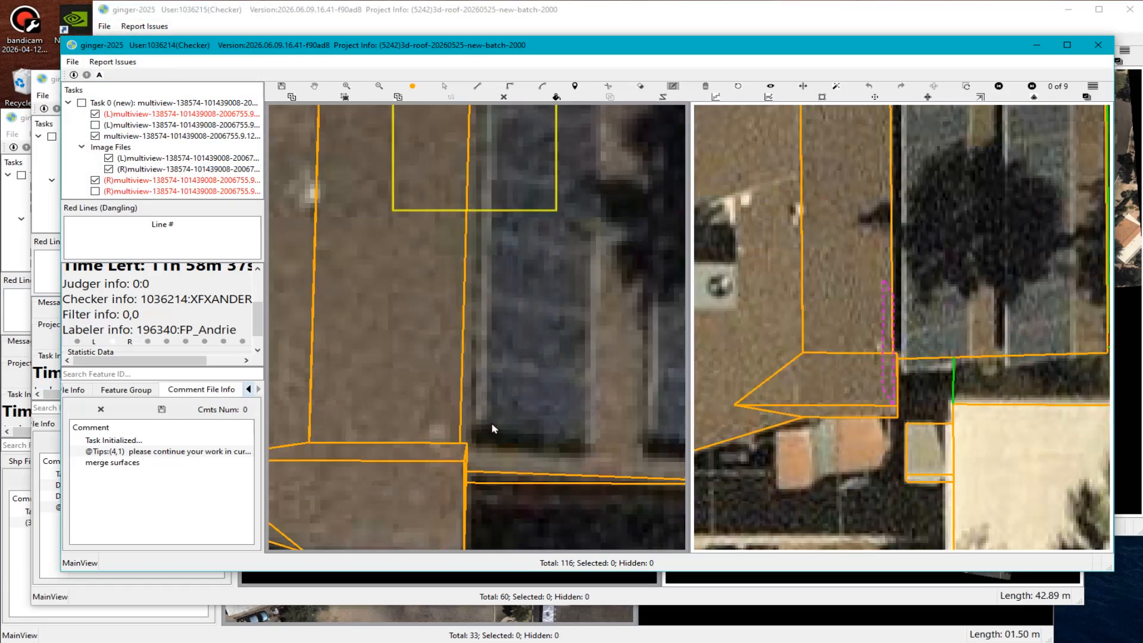
{"action": "scroll", "coordinate": [489, 428], "scroll_direction": "down", "scroll_amount": 2}
{"action": "key", "text": "r"}
{"action": "key", "text": "r"}
{"action": "key", "text": "Right"}
{"action": "scroll", "coordinate": [899, 177], "scroll_direction": "up", "scroll_amount": 2}
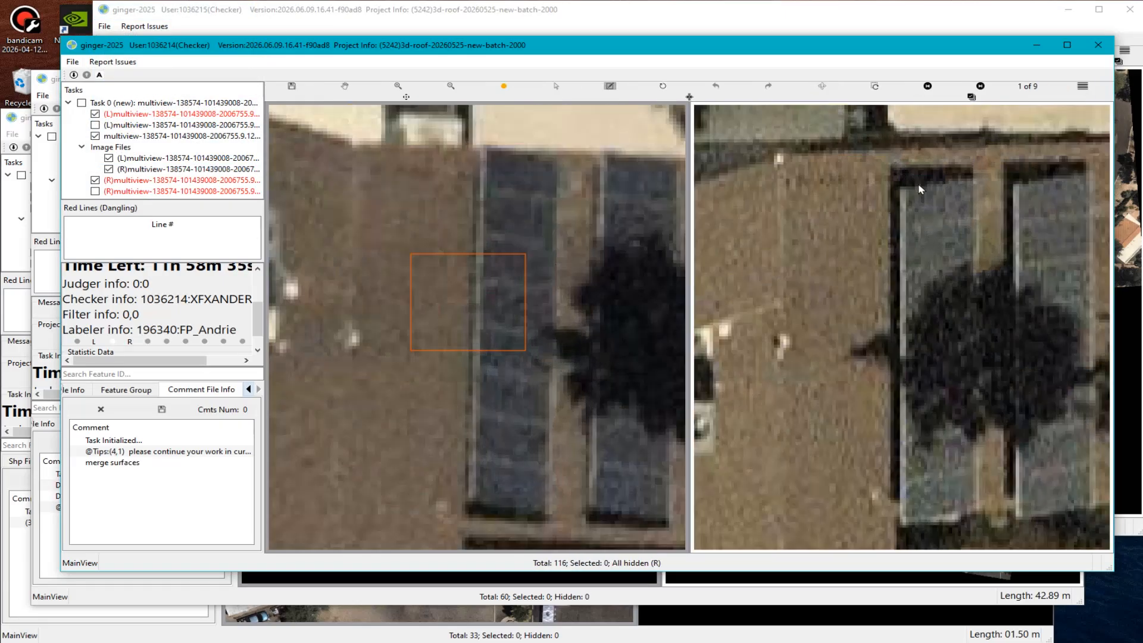
Examine the northern and southern edges of the solar-paneled house's eastern section in the bare imagery of the second view.
{"action": "scroll", "coordinate": [899, 198], "scroll_direction": "down", "scroll_amount": 2}
{"action": "key", "text": "r"}
{"action": "key", "text": "r"}
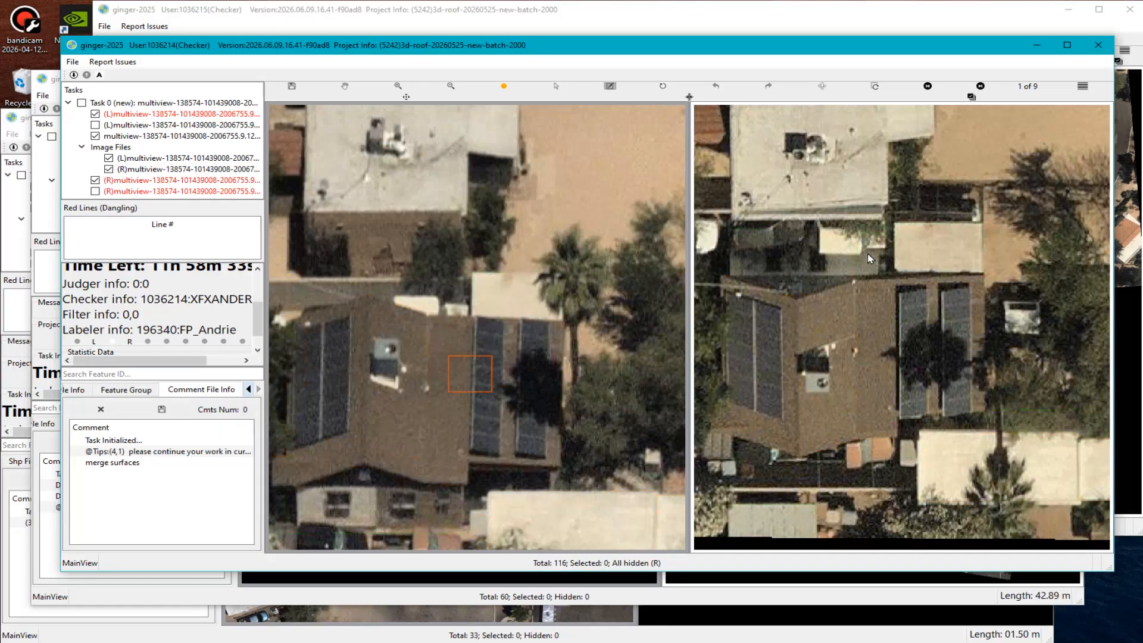
{"action": "scroll", "coordinate": [886, 296], "scroll_direction": "up", "scroll_amount": 2}
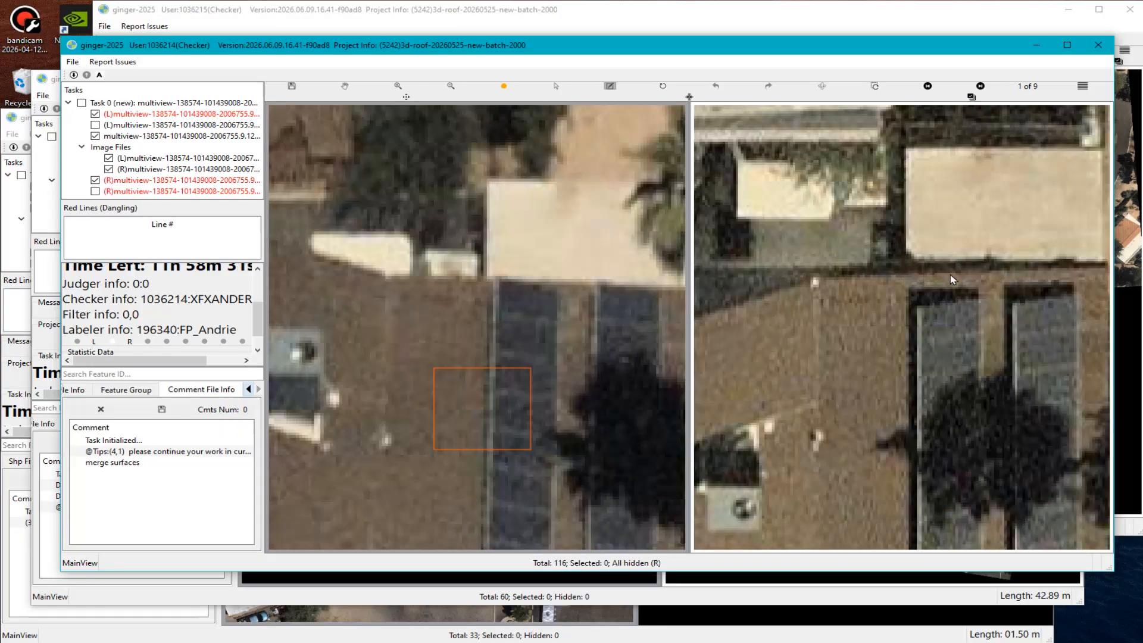
{"action": "scroll", "coordinate": [1000, 310], "scroll_direction": "down", "scroll_amount": 2}
{"action": "middle_click_drag", "start_coordinate": [929, 429], "coordinate": [896, 288]}
{"action": "scroll", "coordinate": [900, 338], "scroll_direction": "up", "scroll_amount": 2}
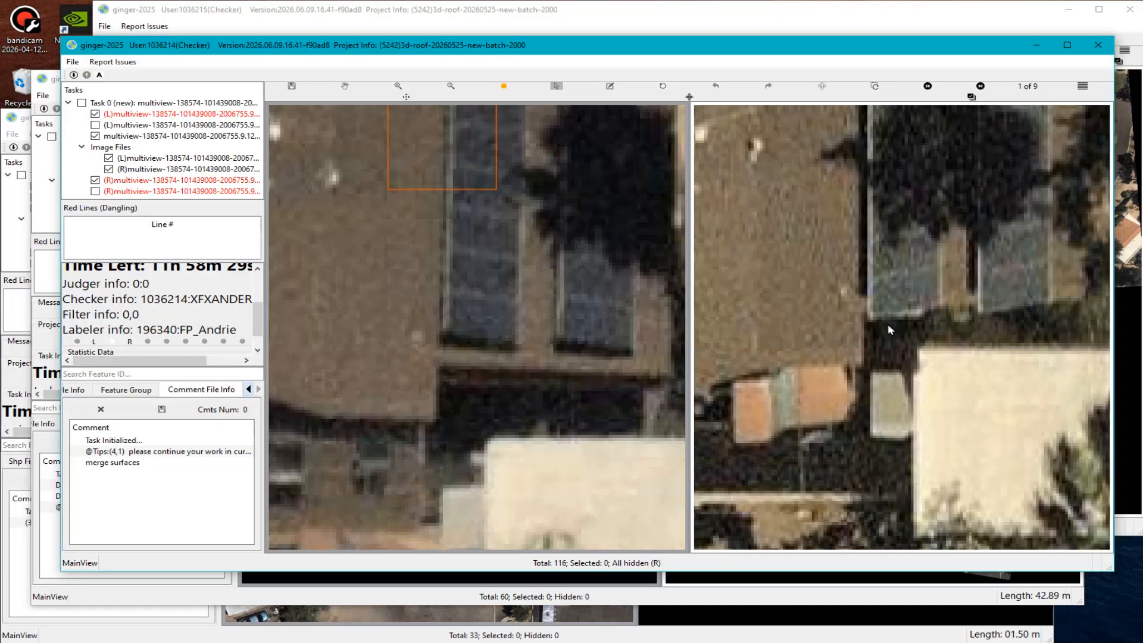
{"action": "scroll", "coordinate": [1077, 290], "scroll_direction": "down", "scroll_amount": 2}
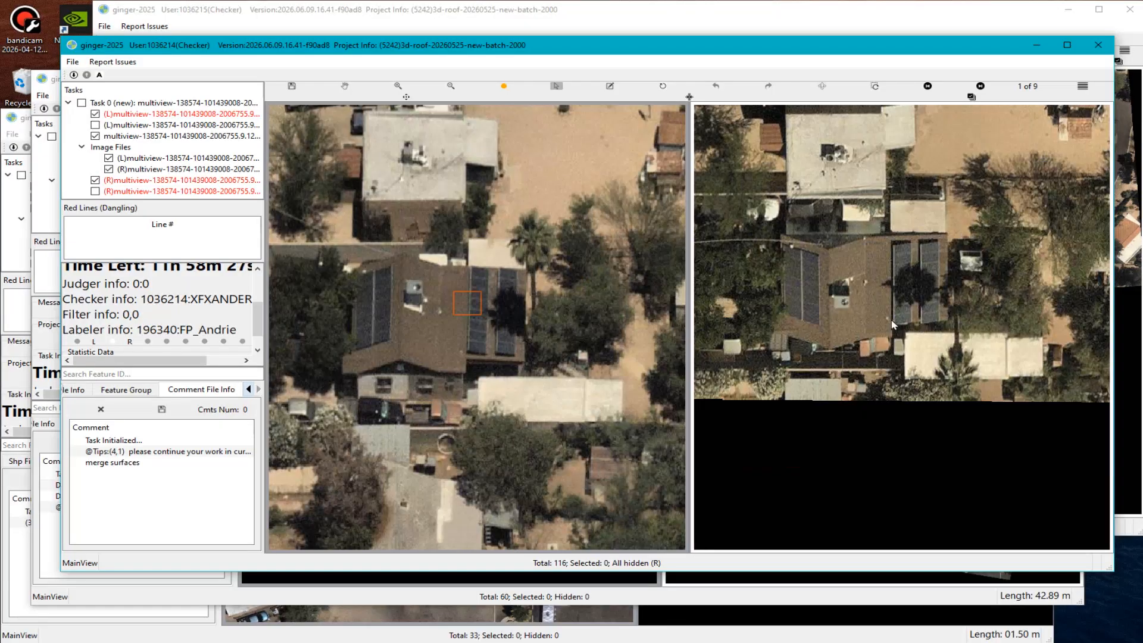
Review the whole solar-paneled house with labels hidden and shown, and select its western roof surface.
{"action": "key", "text": "r"}
{"action": "key", "text": "r"}
{"action": "scroll", "coordinate": [387, 330], "scroll_direction": "up", "scroll_amount": 2}
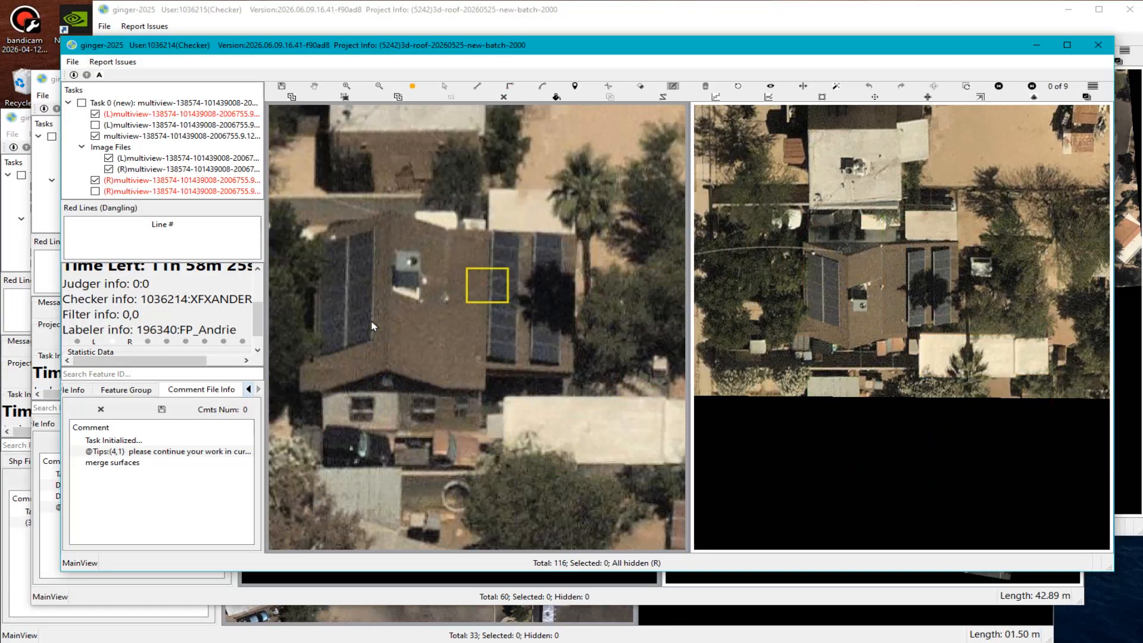
{"action": "key", "text": "r"}
{"action": "left_click", "coordinate": [354, 323]}
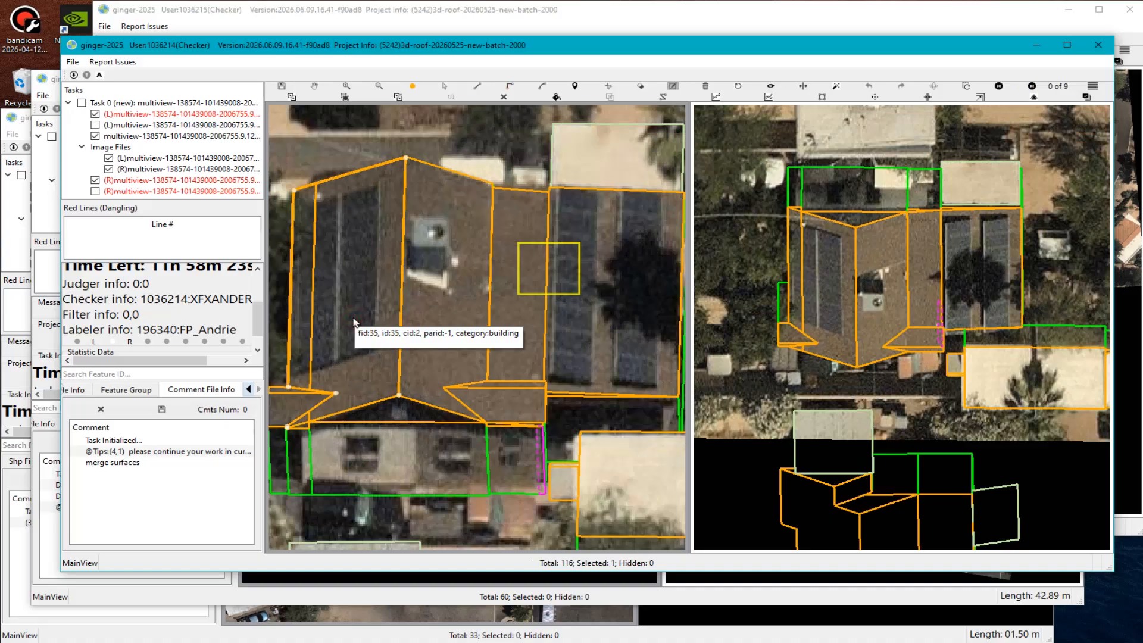
Inspect the gray-roofed house south of the solar-paneled one with its roof labels shown and hidden.
{"action": "scroll", "coordinate": [362, 340], "scroll_direction": "down", "scroll_amount": 2}
{"action": "key", "text": "space"}
{"action": "left_click_drag", "start_coordinate": [520, 439], "coordinate": [464, 301]}
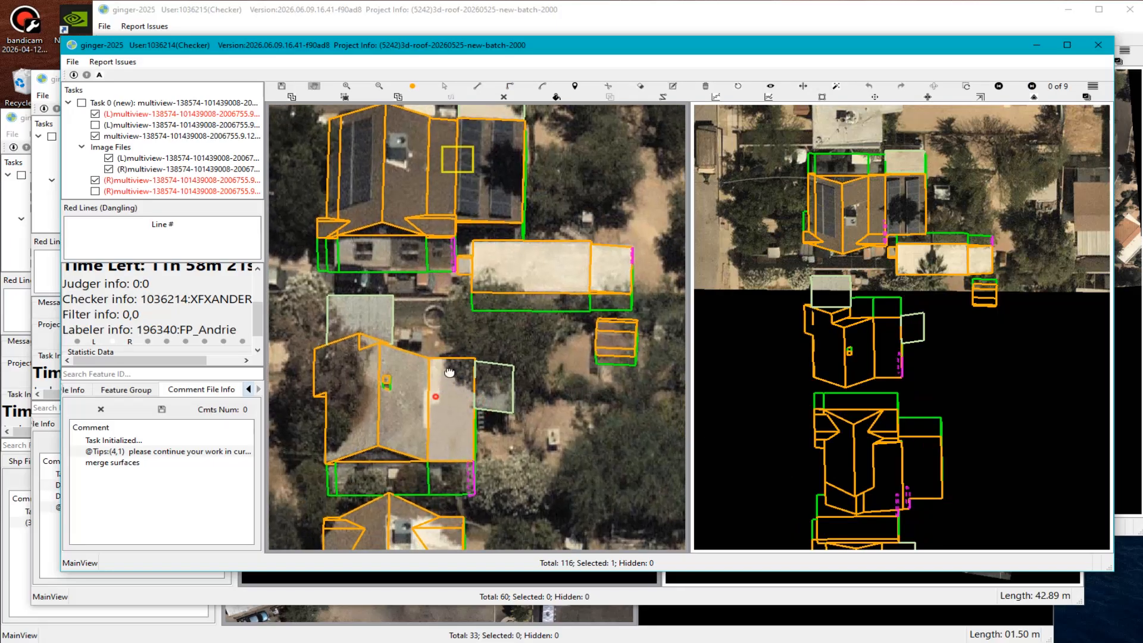
{"action": "left_click_drag", "start_coordinate": [418, 405], "coordinate": [459, 358]}
{"action": "key", "text": "r"}
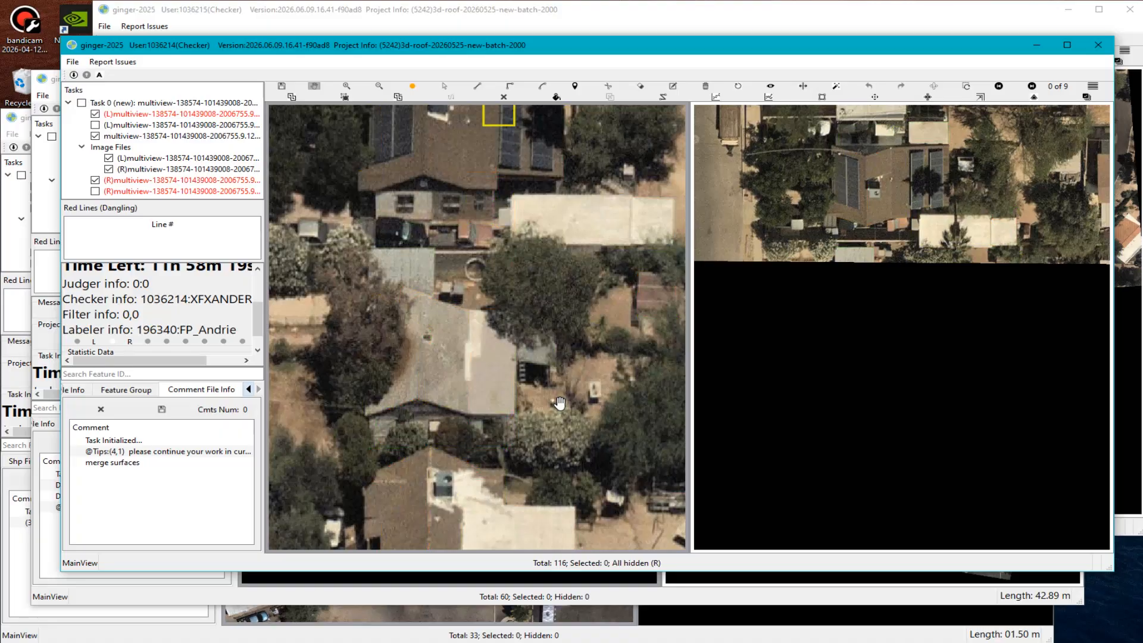
{"action": "key", "text": "r"}
{"action": "key", "text": "r"}
{"action": "scroll", "coordinate": [431, 440], "scroll_direction": "up", "scroll_amount": 1}
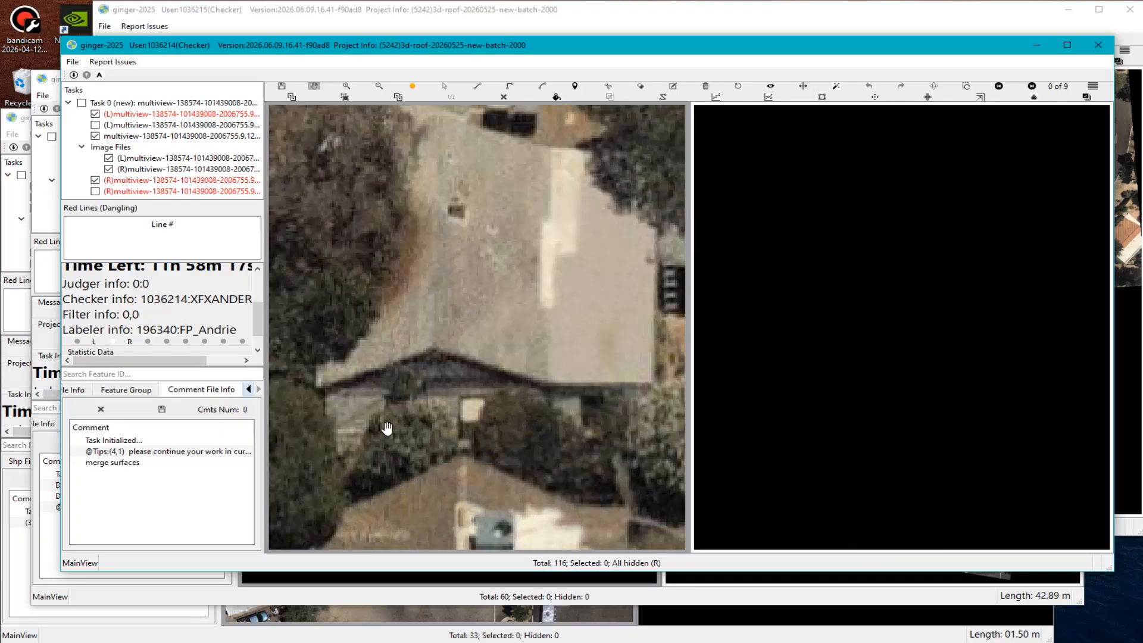
{"action": "scroll", "coordinate": [386, 425], "scroll_direction": "down", "scroll_amount": 1}
{"action": "key", "text": "r"}
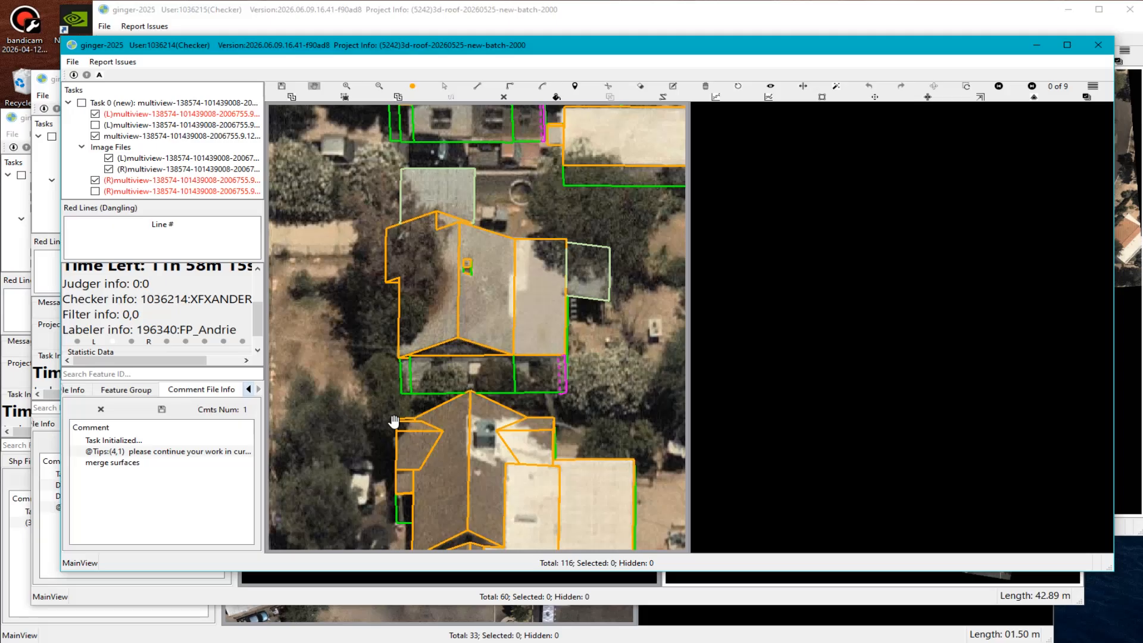
Compare the gray-roofed house's outline and roof surfaces across the further image pairs, with labels hidden and shown.
{"action": "scroll", "coordinate": [620, 423], "scroll_direction": "down", "scroll_amount": 1}
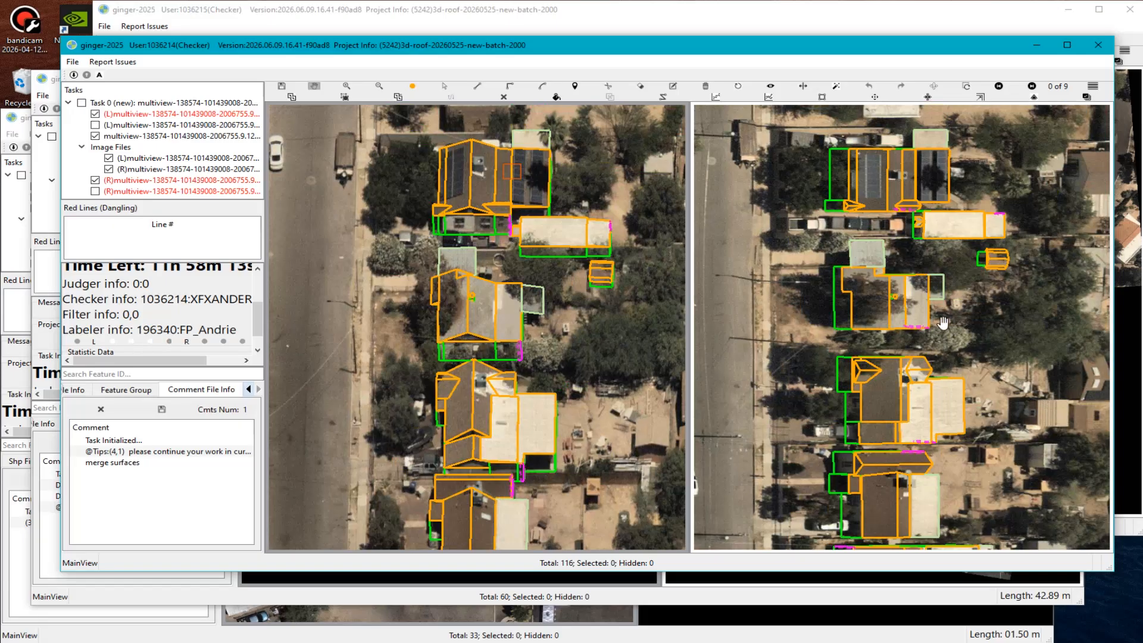
{"action": "scroll", "coordinate": [940, 321], "scroll_direction": "up", "scroll_amount": 1}
{"action": "key", "text": "r"}
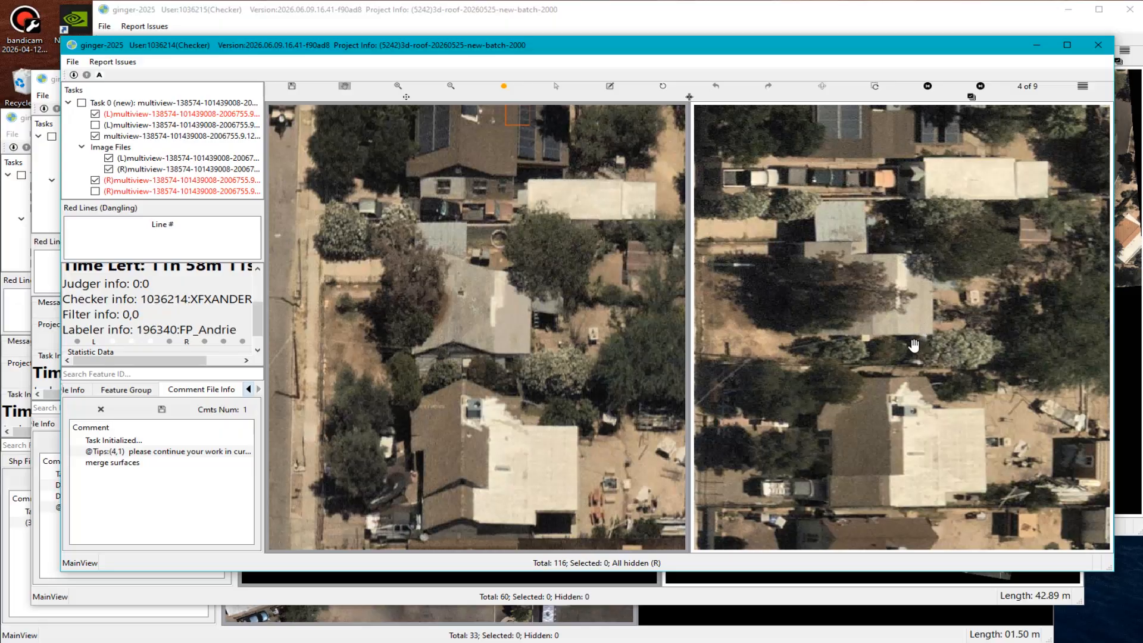
{"action": "key", "text": "r"}
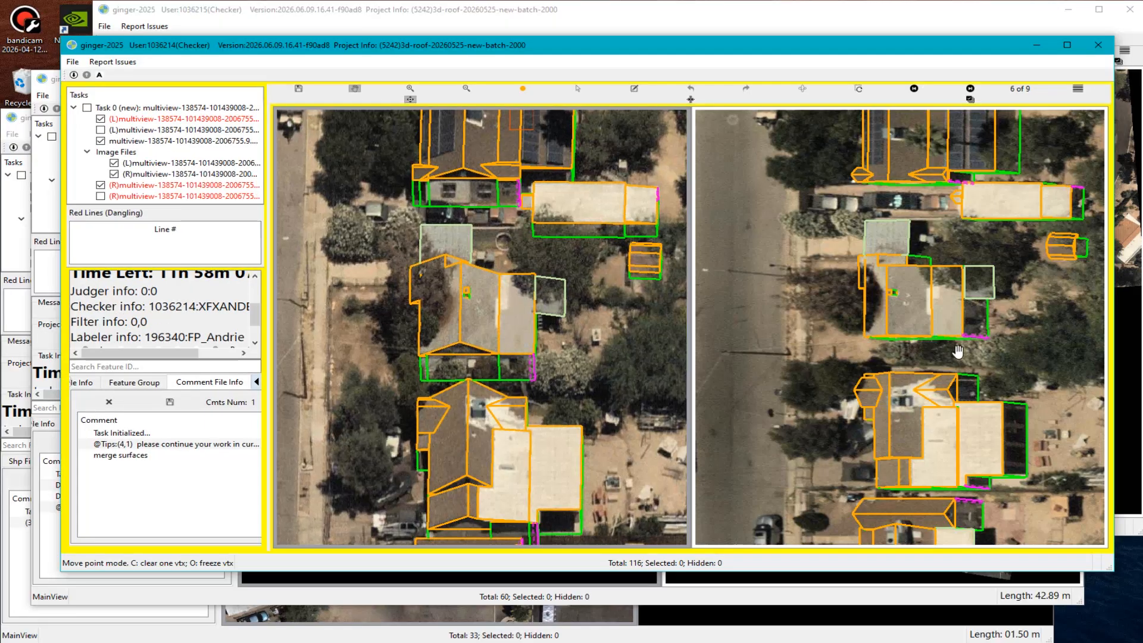
{"action": "scroll", "coordinate": [958, 352], "scroll_direction": "up", "scroll_amount": 1}
{"action": "key", "text": "Right"}
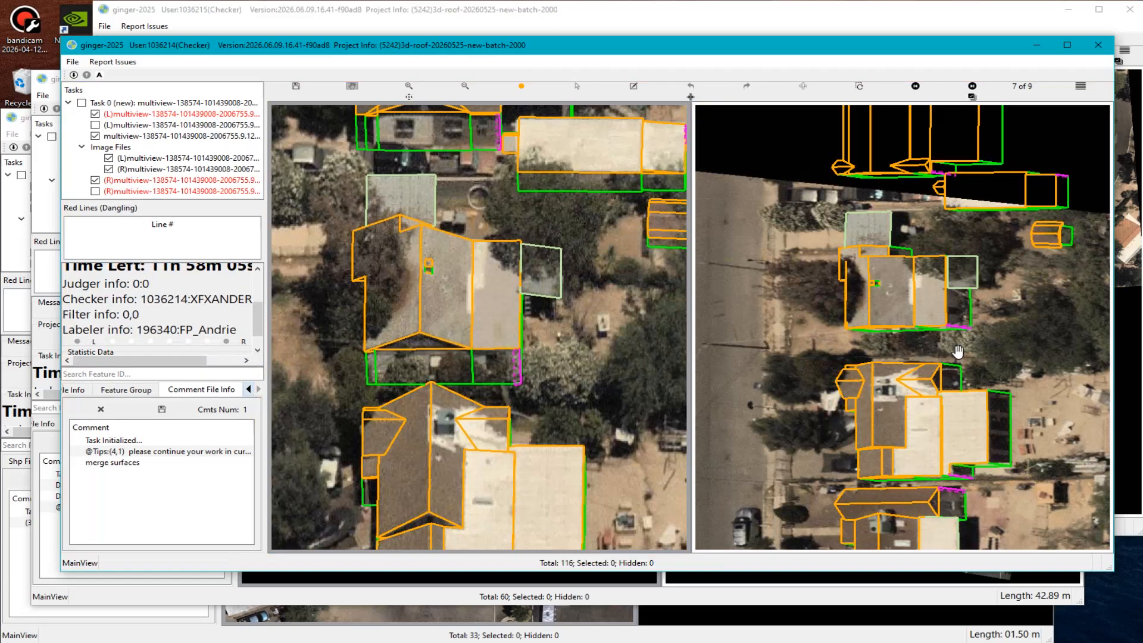
{"action": "scroll", "coordinate": [400, 402], "scroll_direction": "up", "scroll_amount": 2}
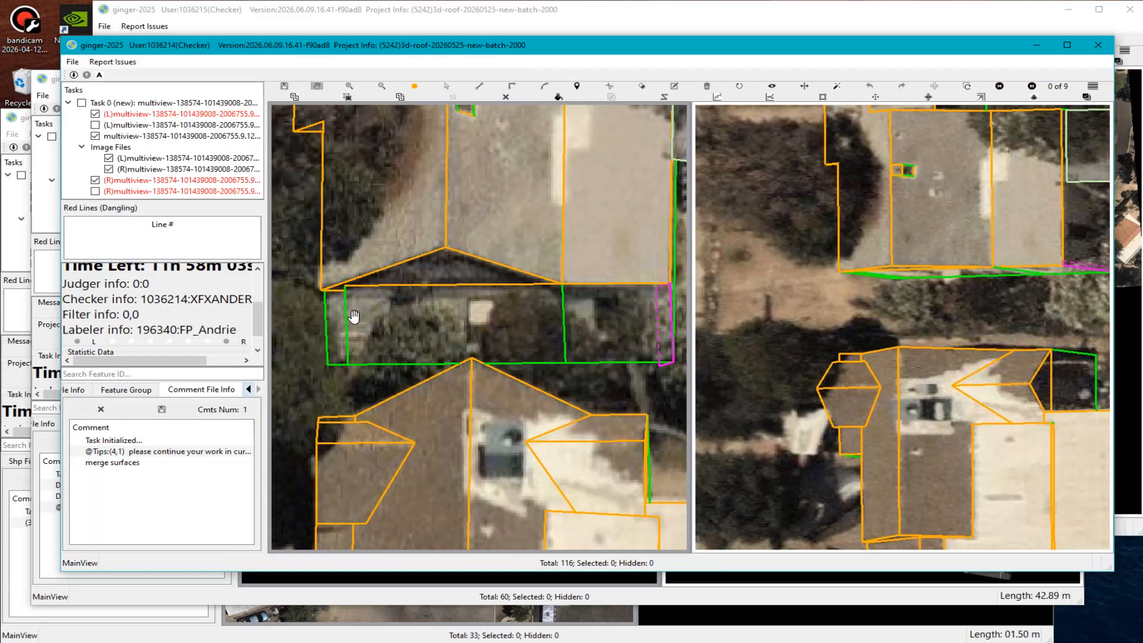
Check the brown-and-white roofed house's outline and surfaces against the bare imagery in both views.
{"action": "scroll", "coordinate": [445, 336], "scroll_direction": "down", "scroll_amount": 1}
{"action": "left_click_drag", "start_coordinate": [501, 430], "coordinate": [506, 334]}
{"action": "key", "text": "r"}
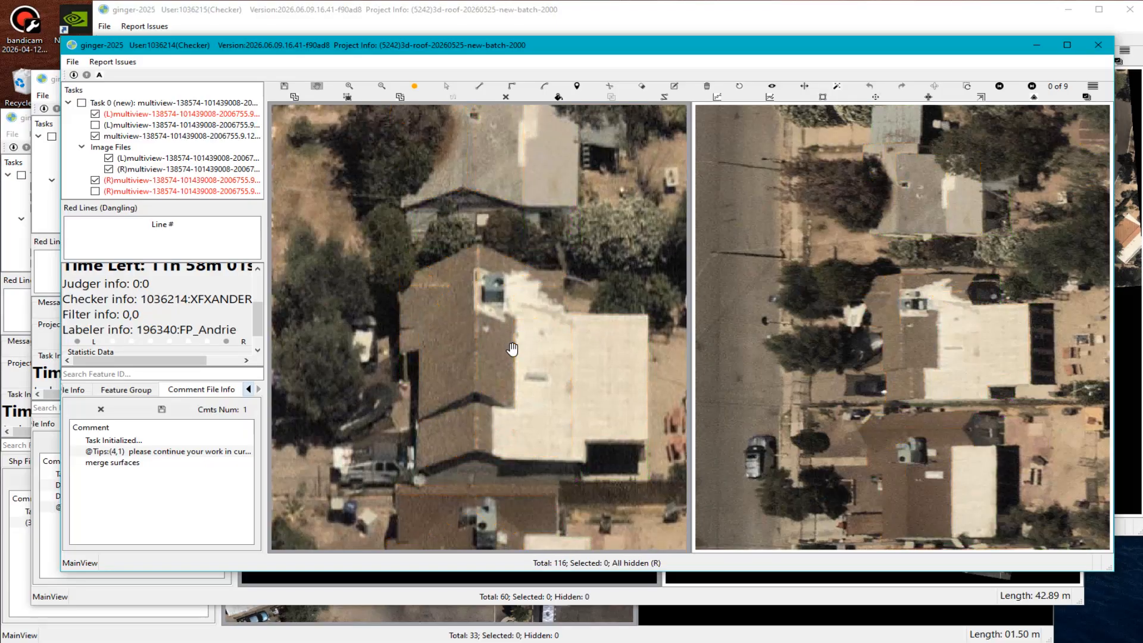
{"action": "key", "text": "r"}
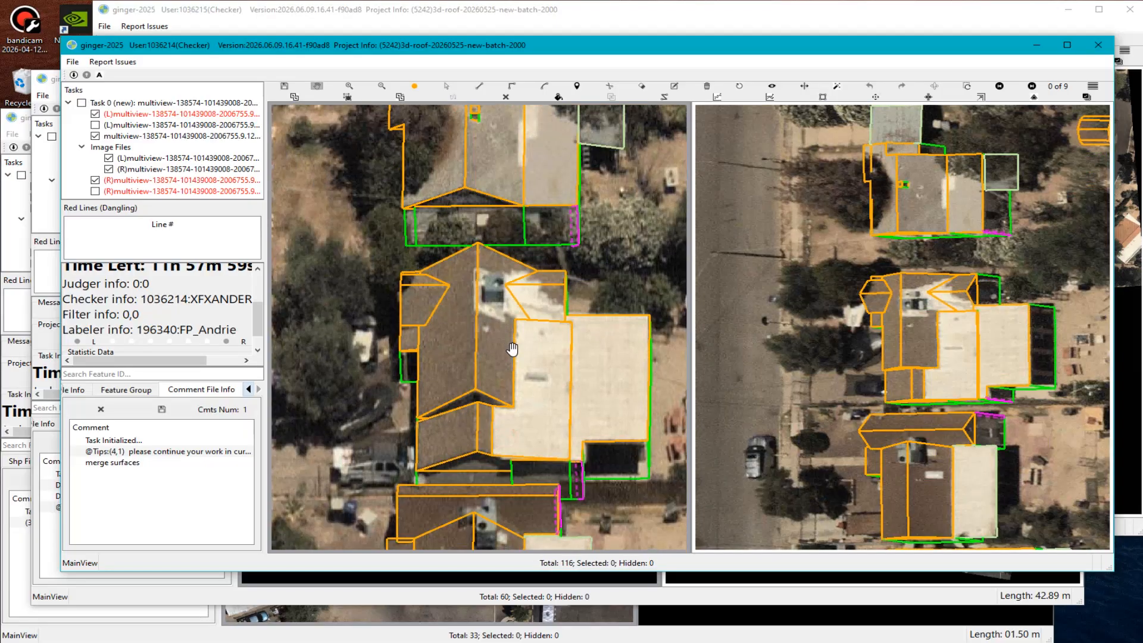
{"action": "key", "text": "r"}
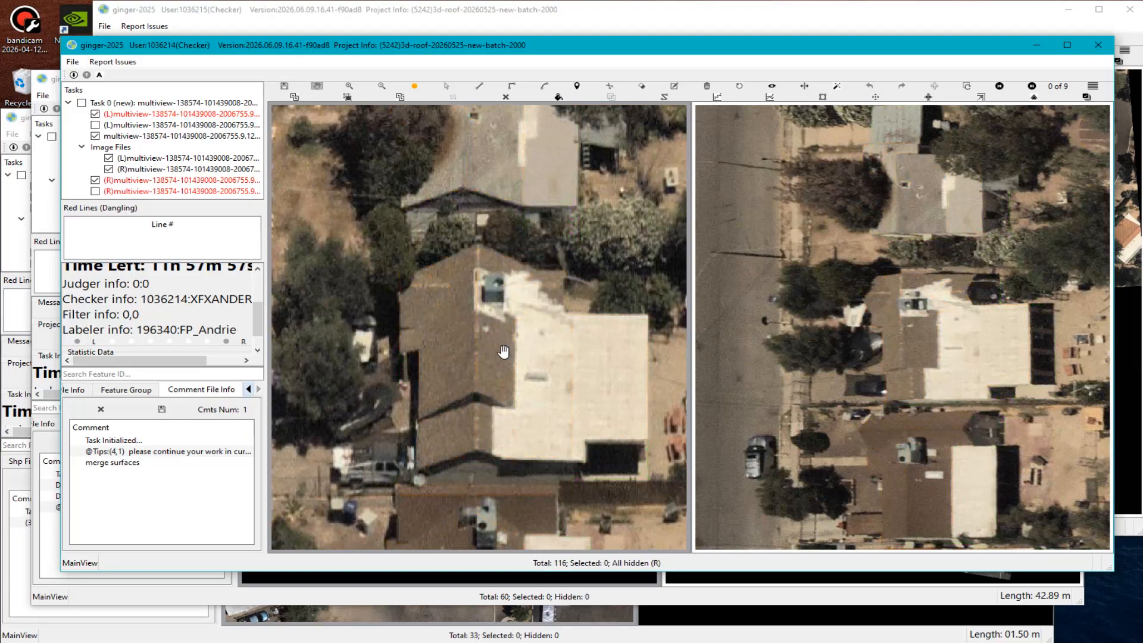
{"action": "key", "text": "r"}
{"action": "left_click_drag", "start_coordinate": [555, 387], "coordinate": [507, 354]}
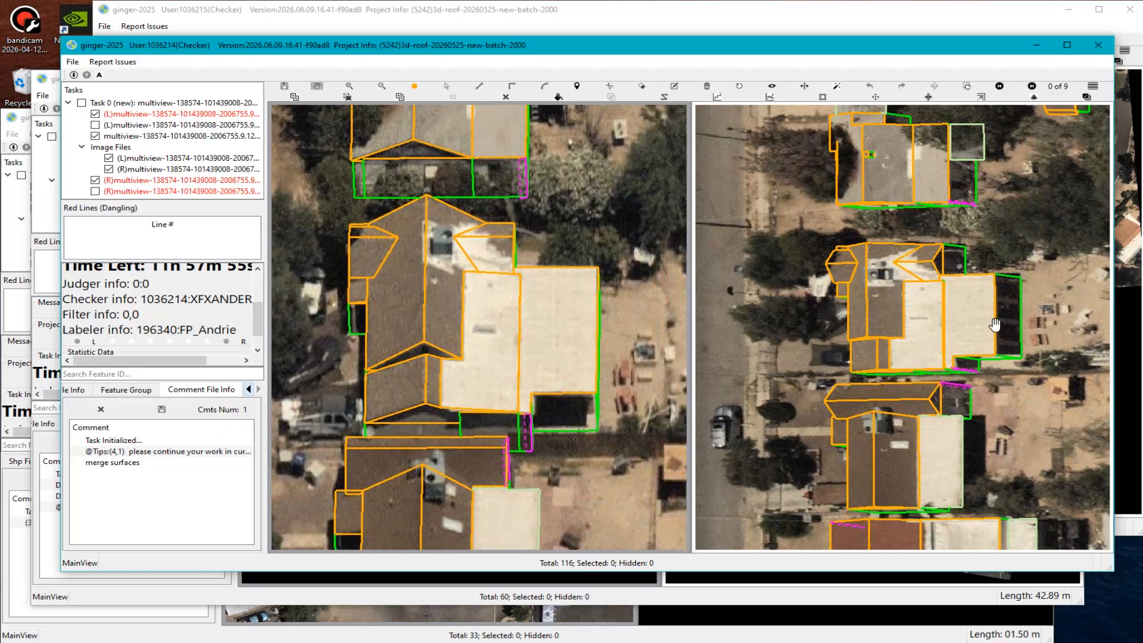
{"action": "key", "text": "r"}
{"action": "scroll", "coordinate": [1000, 322], "scroll_direction": "up", "scroll_amount": 2}
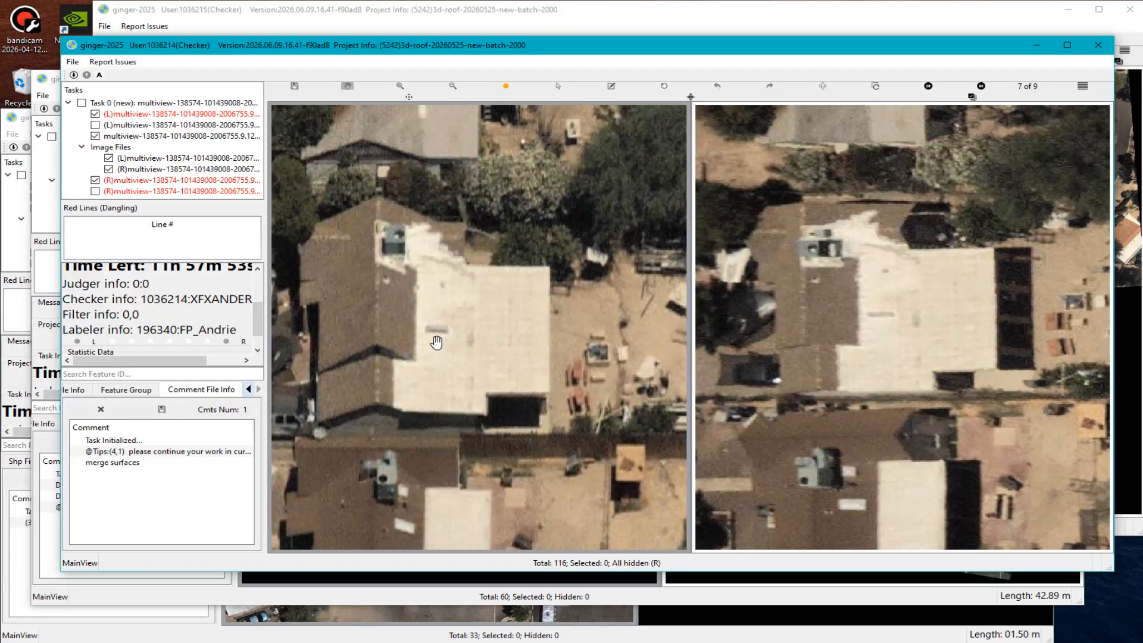
{"action": "key", "text": "r"}
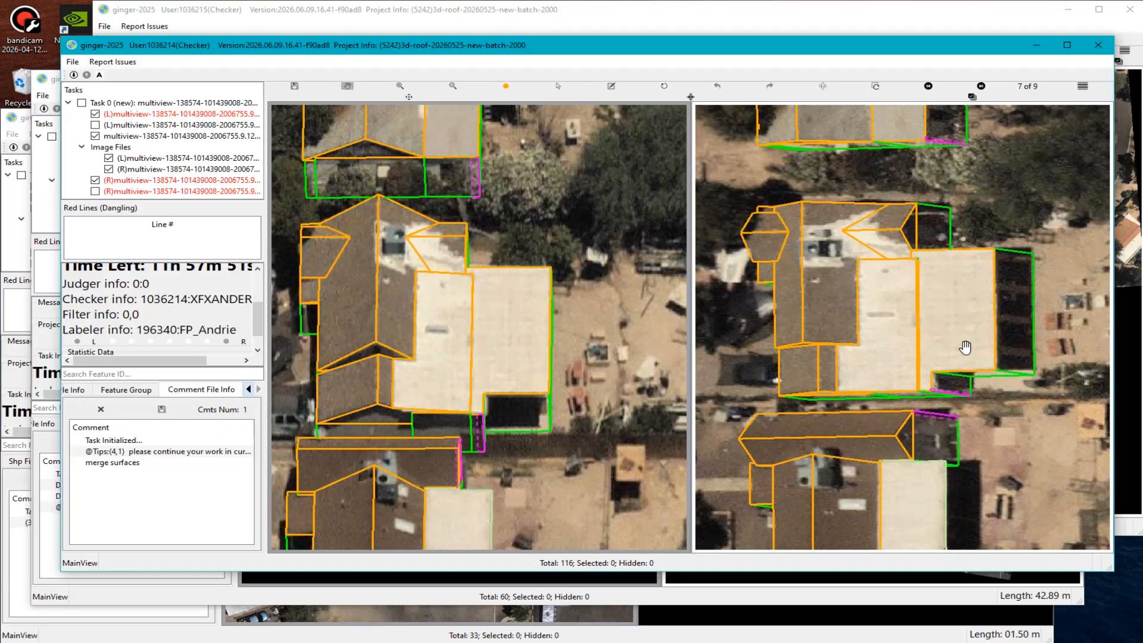
Inspect the brown-roofed house with the narrow white eastern extension with labels shown and hidden.
{"action": "scroll", "coordinate": [519, 349], "scroll_direction": "down", "scroll_amount": 4}
{"action": "left_click_drag", "start_coordinate": [498, 476], "coordinate": [491, 320]}
{"action": "scroll", "coordinate": [492, 318], "scroll_direction": "up", "scroll_amount": 4}
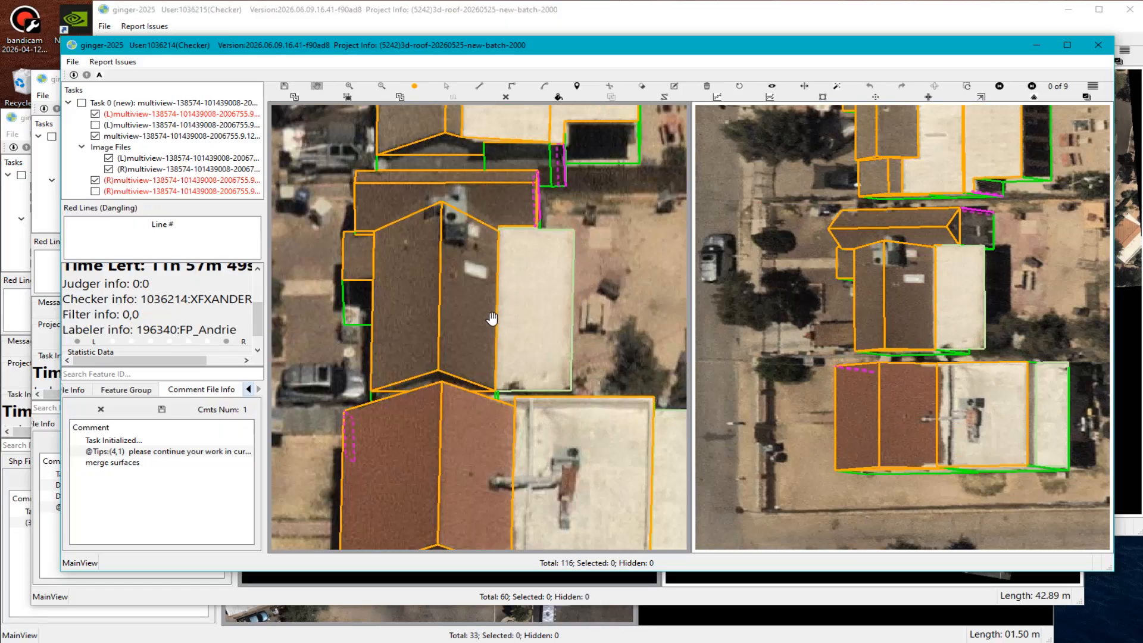
{"action": "key", "text": "r"}
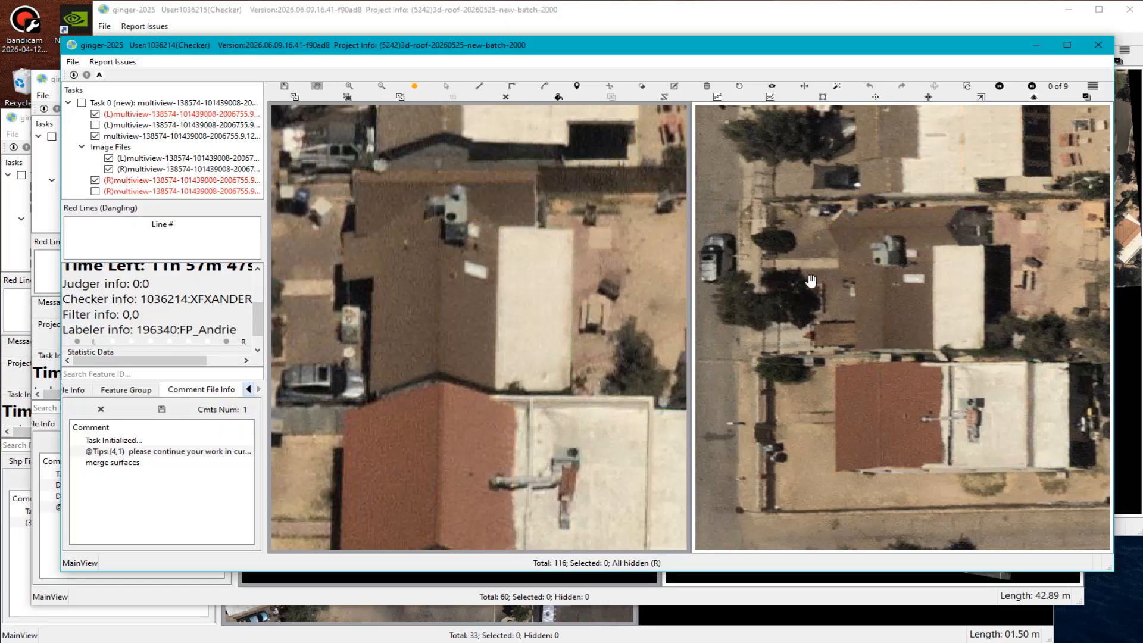
{"action": "key", "text": "r"}
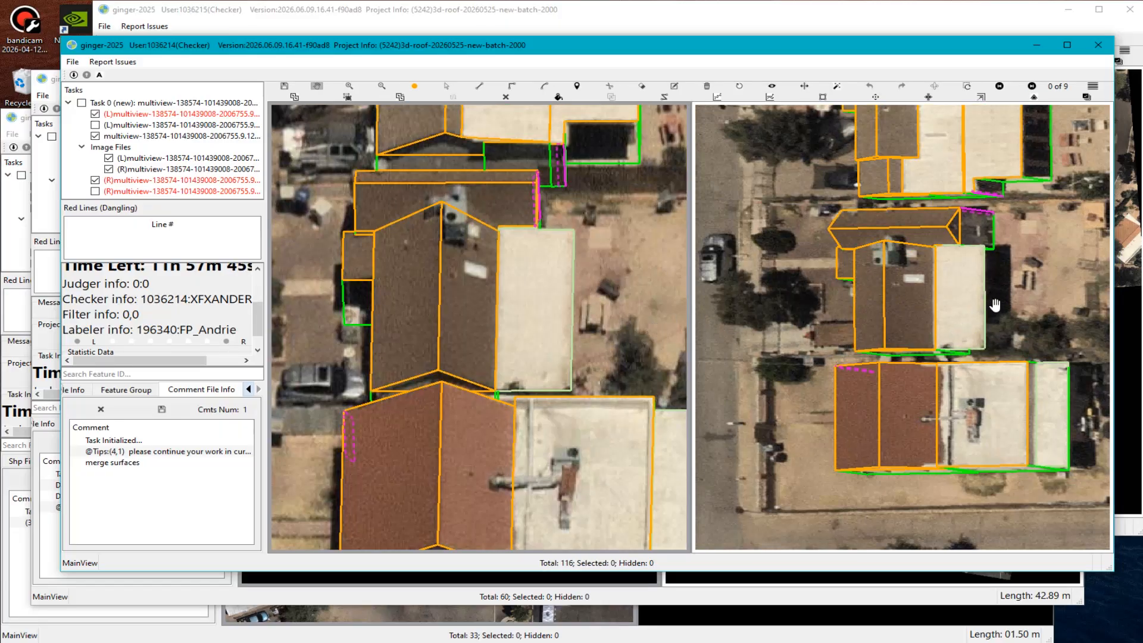
Examine the southern red-roofed house and its white flat-roofed sections with labels hidden and shown in both views.
{"action": "left_click_drag", "start_coordinate": [499, 346], "coordinate": [534, 282]}
{"action": "left_click_drag", "start_coordinate": [480, 419], "coordinate": [489, 356]}
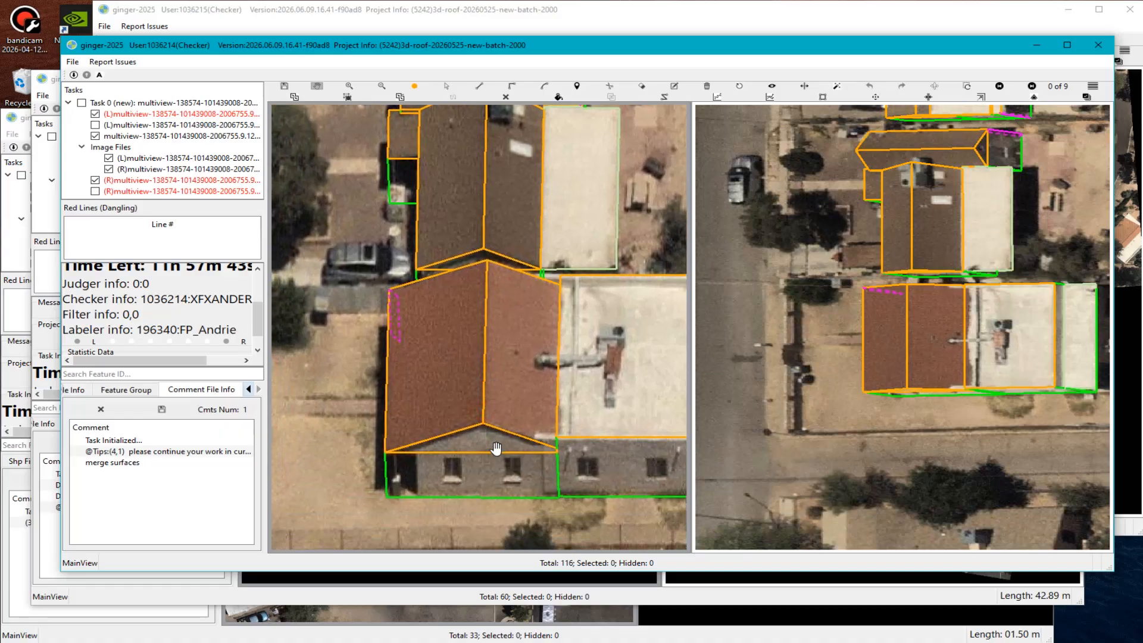
{"action": "left_click_drag", "start_coordinate": [500, 451], "coordinate": [439, 449]}
{"action": "key", "text": "r"}
{"action": "key", "text": "r"}
{"action": "left_click_drag", "start_coordinate": [590, 393], "coordinate": [528, 386]}
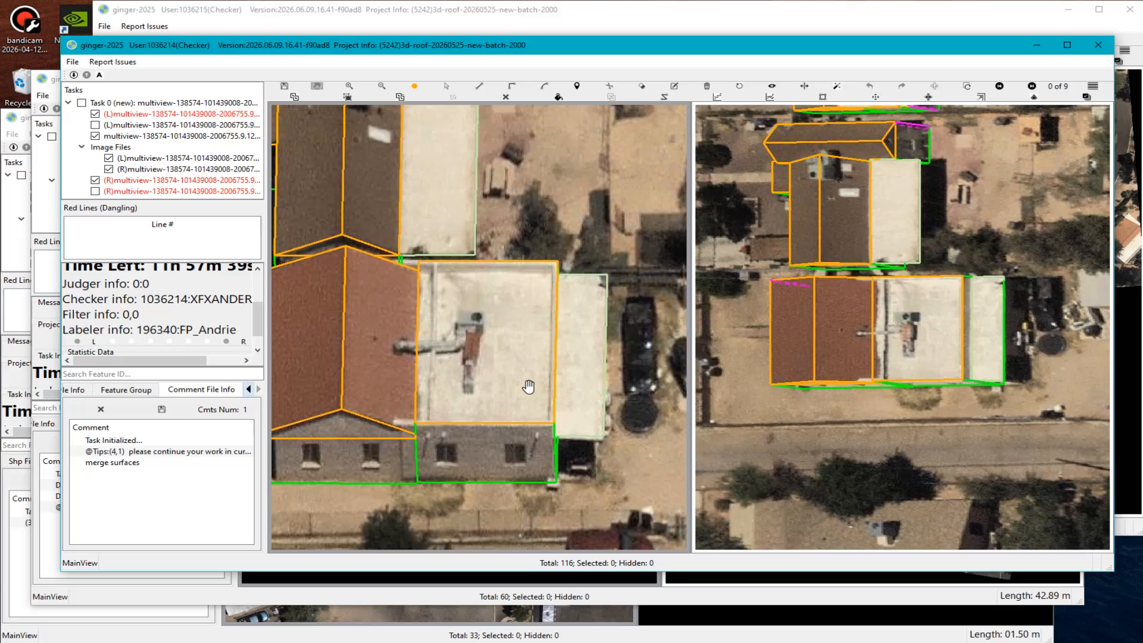
{"action": "key", "text": "r"}
{"action": "scroll", "coordinate": [1037, 336], "scroll_direction": "up", "scroll_amount": 1}
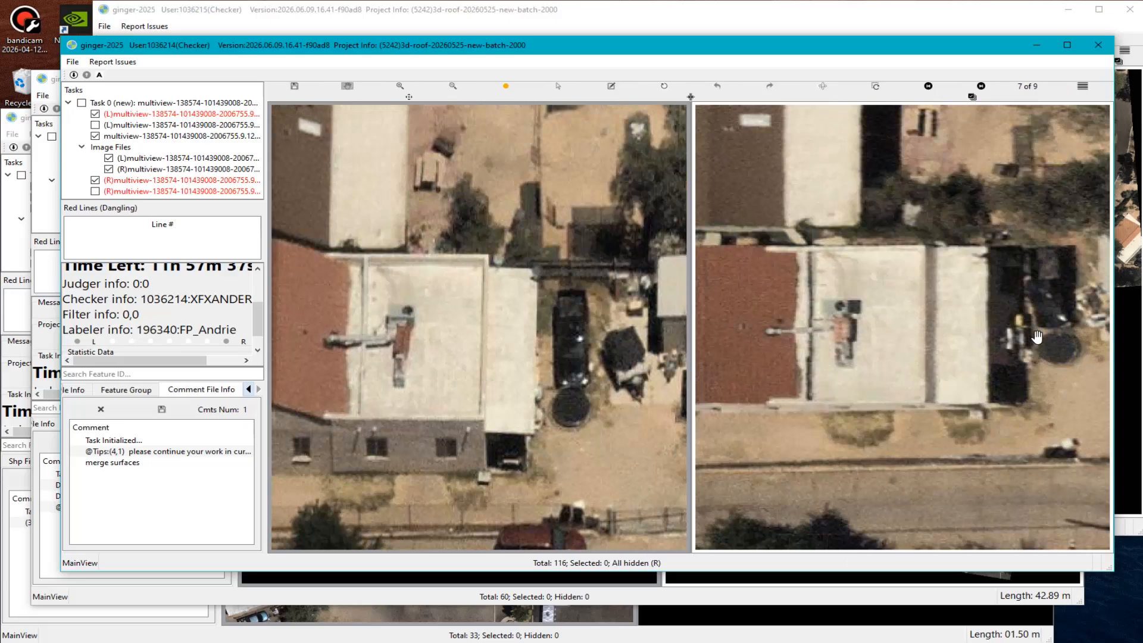
{"action": "key", "text": "r"}
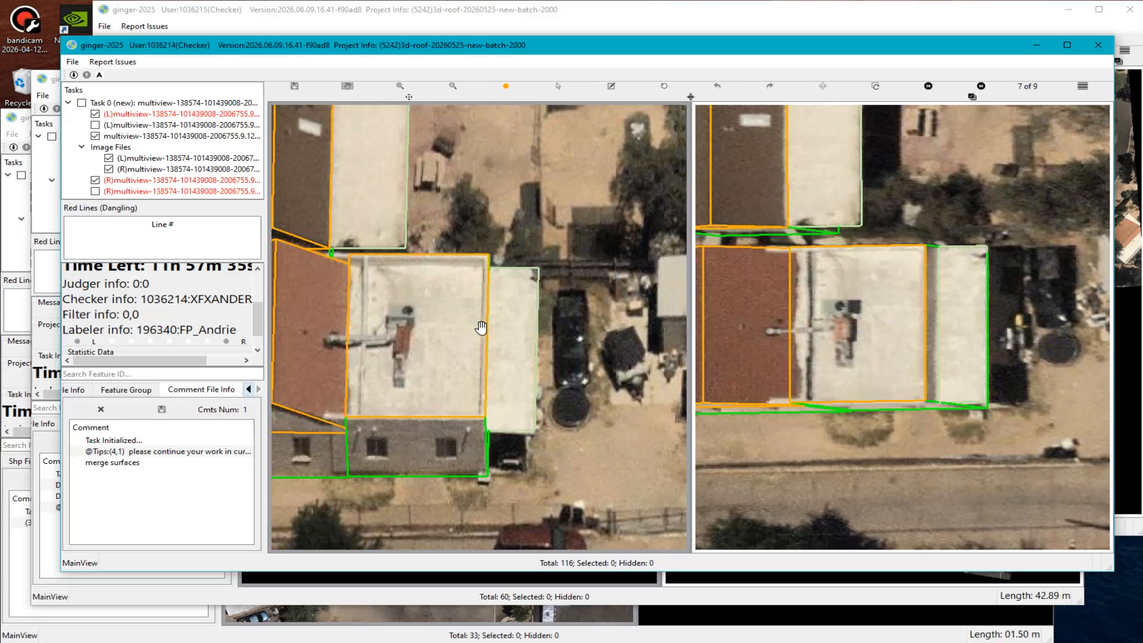
Survey all labeled buildings and the tree-covered area around the small northeastern shed with labels shown and hidden.
{"action": "scroll", "coordinate": [466, 333], "scroll_direction": "down", "scroll_amount": 7}
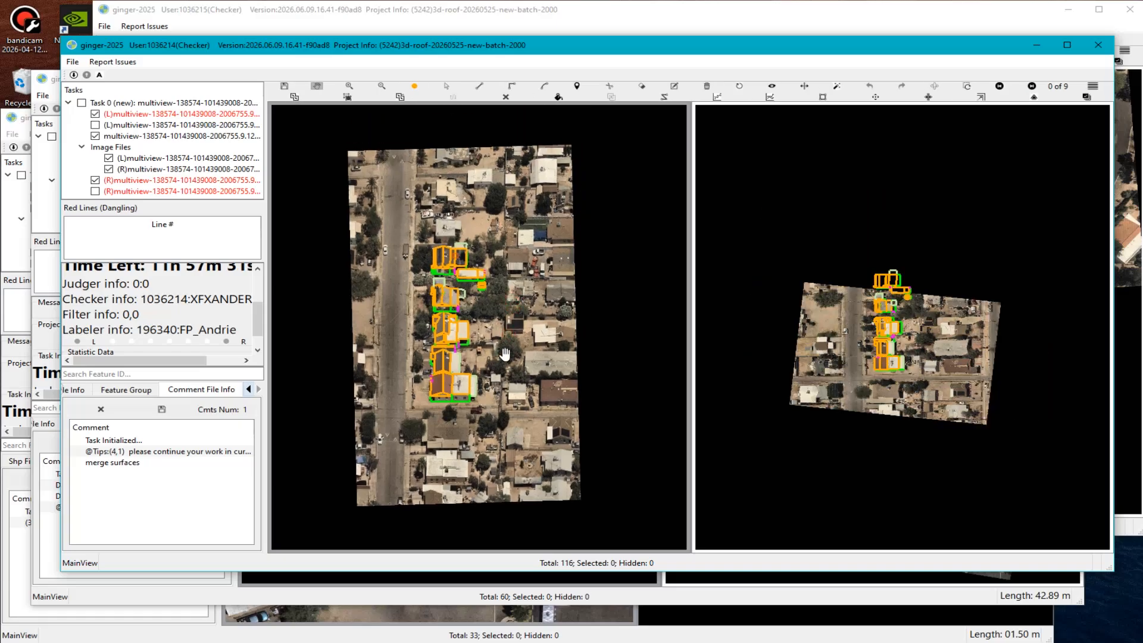
{"action": "scroll", "coordinate": [504, 354], "scroll_direction": "up", "scroll_amount": 5}
{"action": "key", "text": "r"}
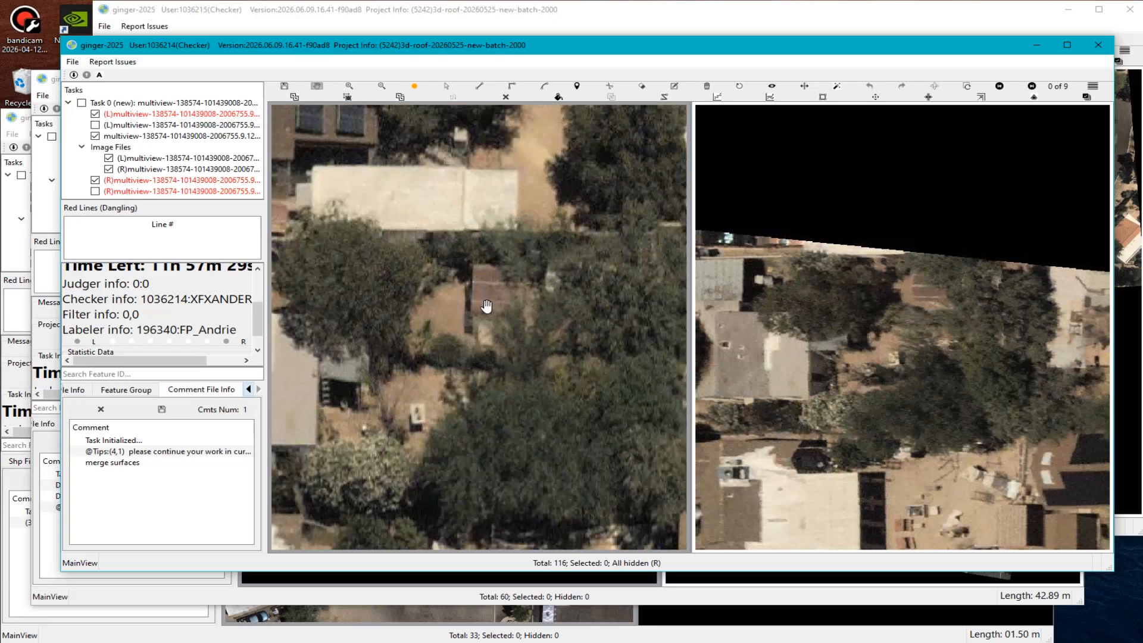
{"action": "key", "text": "r"}
{"action": "scroll", "coordinate": [486, 306], "scroll_direction": "down", "scroll_amount": 5}
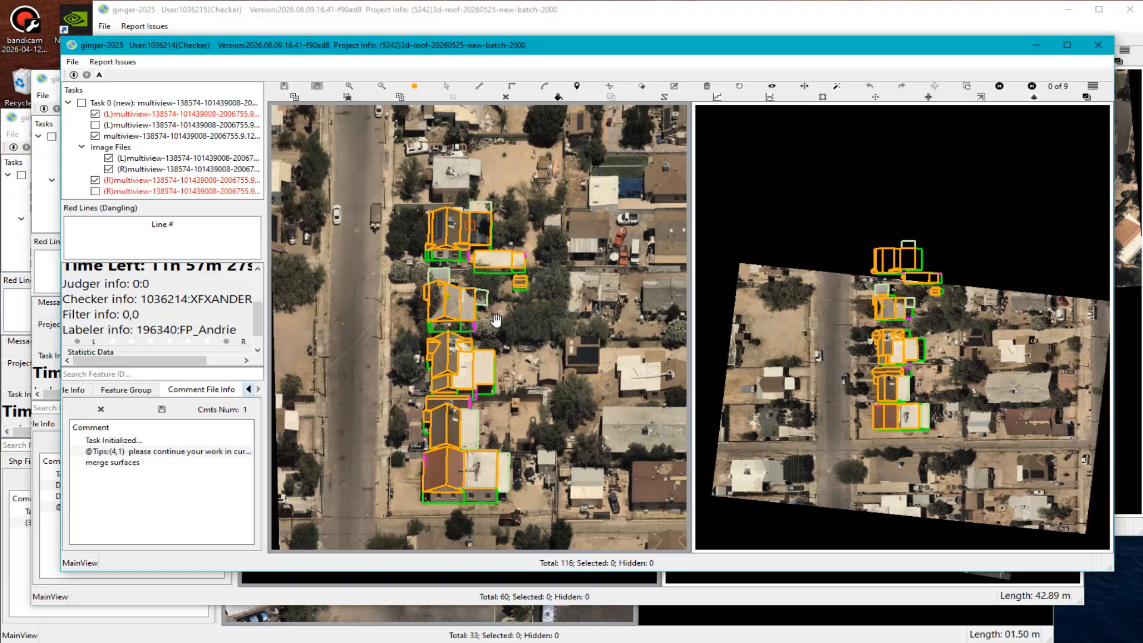
{"action": "left_click_drag", "start_coordinate": [496, 320], "coordinate": [487, 330]}
{"action": "middle_click_drag", "start_coordinate": [440, 350], "coordinate": [453, 369]}
{"action": "scroll", "coordinate": [528, 304], "scroll_direction": "up", "scroll_amount": 5}
{"action": "middle_click_drag", "start_coordinate": [527, 307], "coordinate": [490, 344]}
{"action": "scroll", "coordinate": [491, 344], "scroll_direction": "down", "scroll_amount": 3}
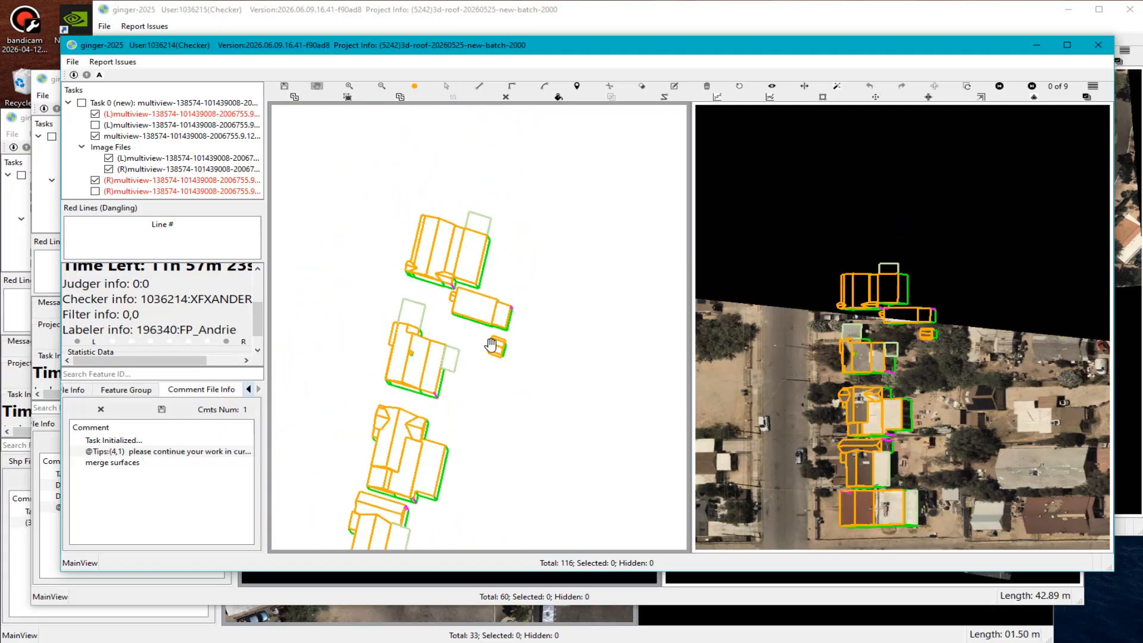
Mark the small tree-covered shed and add the comment "Corner missing or position incorrect".
{"action": "key", "text": "Escape"}
{"action": "scroll", "coordinate": [490, 343], "scroll_direction": "up", "scroll_amount": 5}
{"action": "left_click_drag", "start_coordinate": [443, 273], "coordinate": [530, 341]}
{"action": "type", "text": "C"}
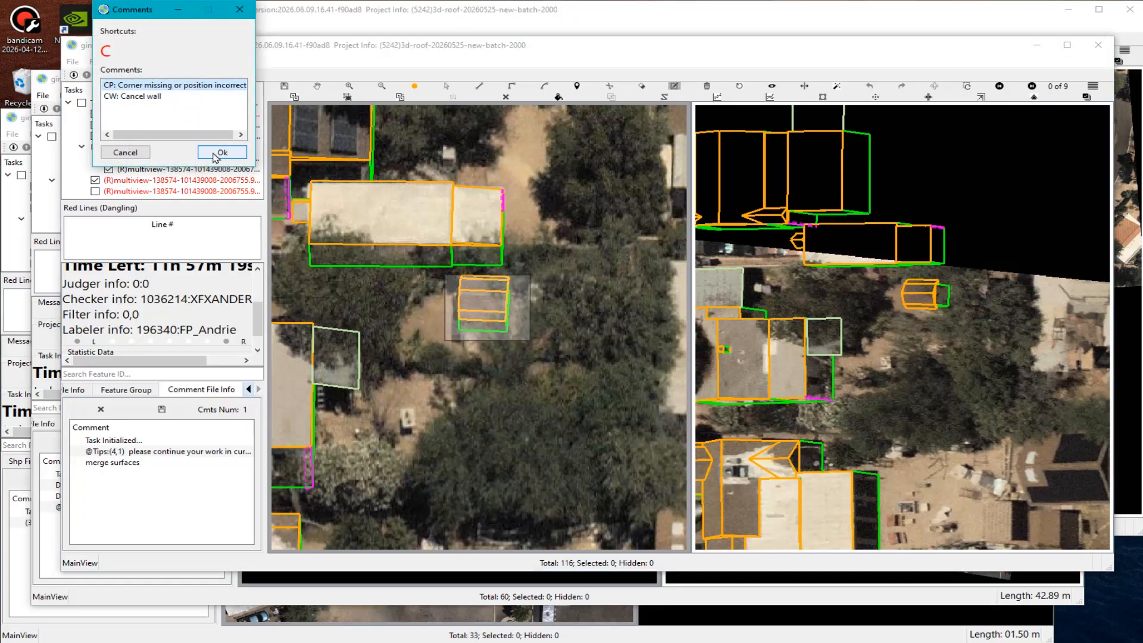
{"action": "left_click", "coordinate": [222, 153]}
Save the reviewed labels and submit the task.
{"action": "scroll", "coordinate": [510, 372], "scroll_direction": "down", "scroll_amount": 5}
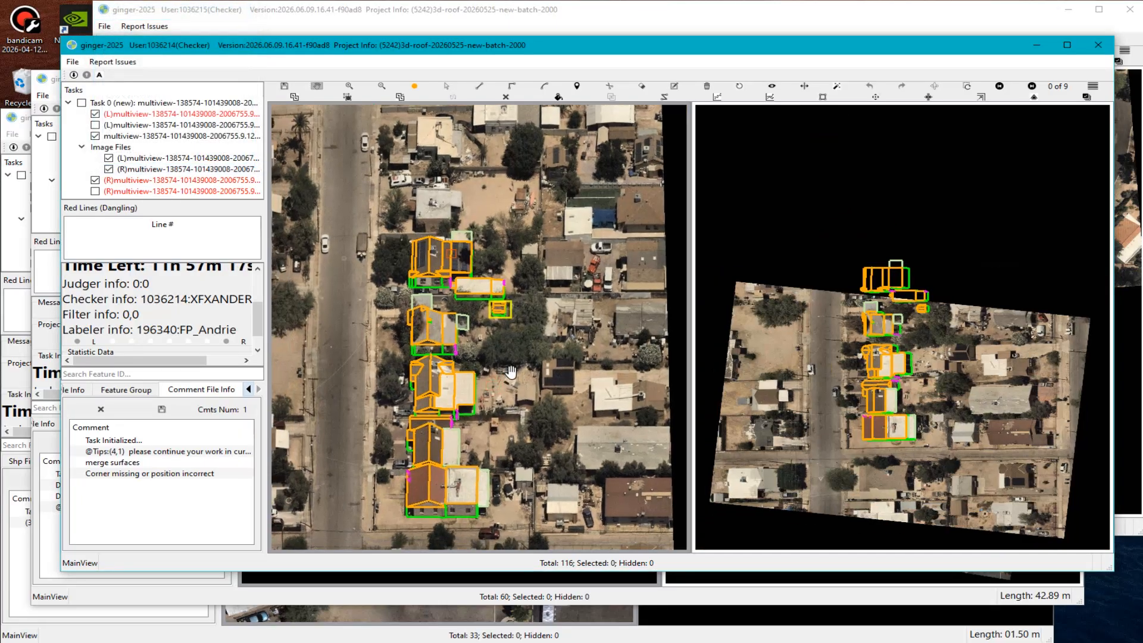
{"action": "key", "text": "ctrl+s"}
{"action": "left_click", "coordinate": [1101, 509]}
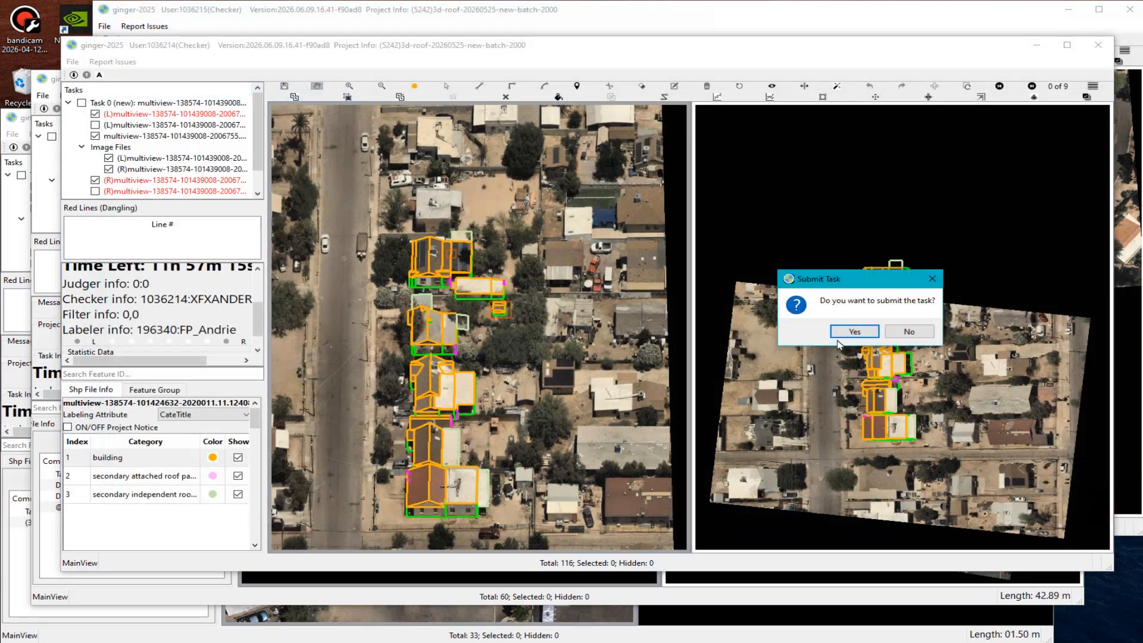
{"action": "left_click", "coordinate": [851, 331]}
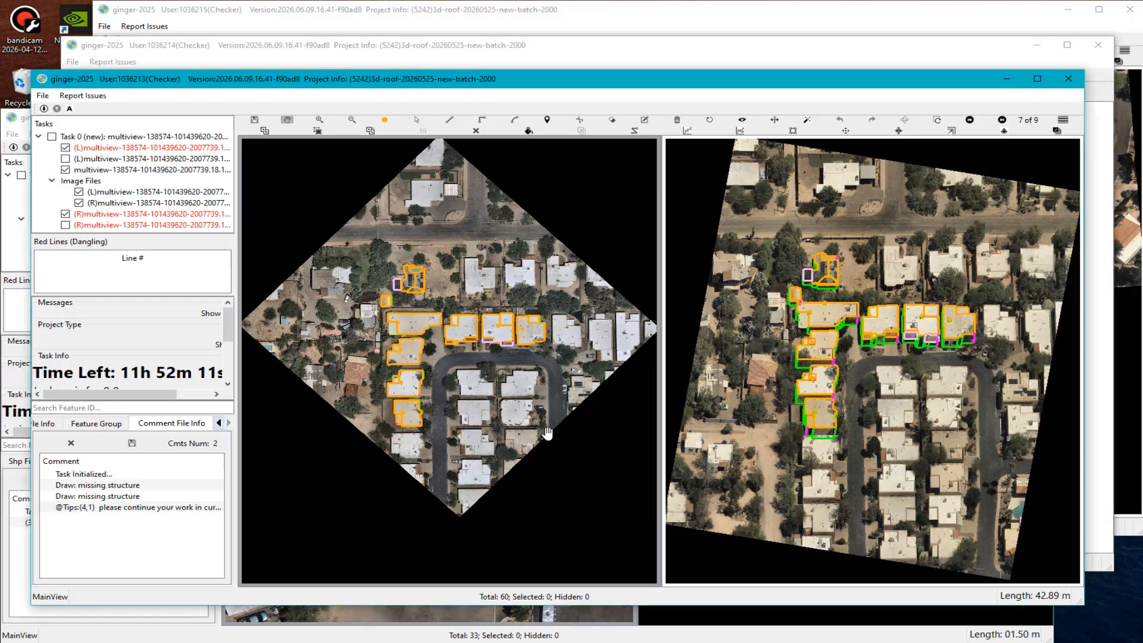
Look over the labeled buildings and the task information in the other open task window.
{"action": "scroll", "coordinate": [402, 326], "scroll_direction": "up", "scroll_amount": 2}
{"action": "scroll", "coordinate": [187, 325], "scroll_direction": "down", "scroll_amount": 2}
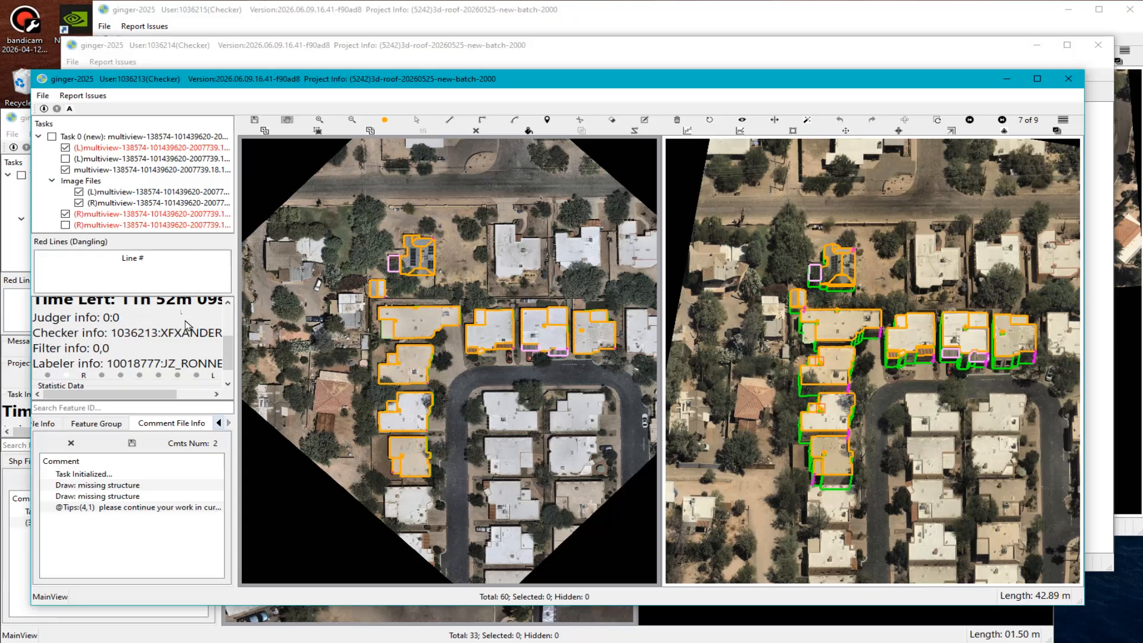
{"action": "mouse_move", "coordinate": [137, 394]}
{"action": "left_mouse_down"}
{"action": "mouse_move", "coordinate": [190, 394]}
{"action": "mouse_move", "coordinate": [136, 394]}
{"action": "left_mouse_up"}
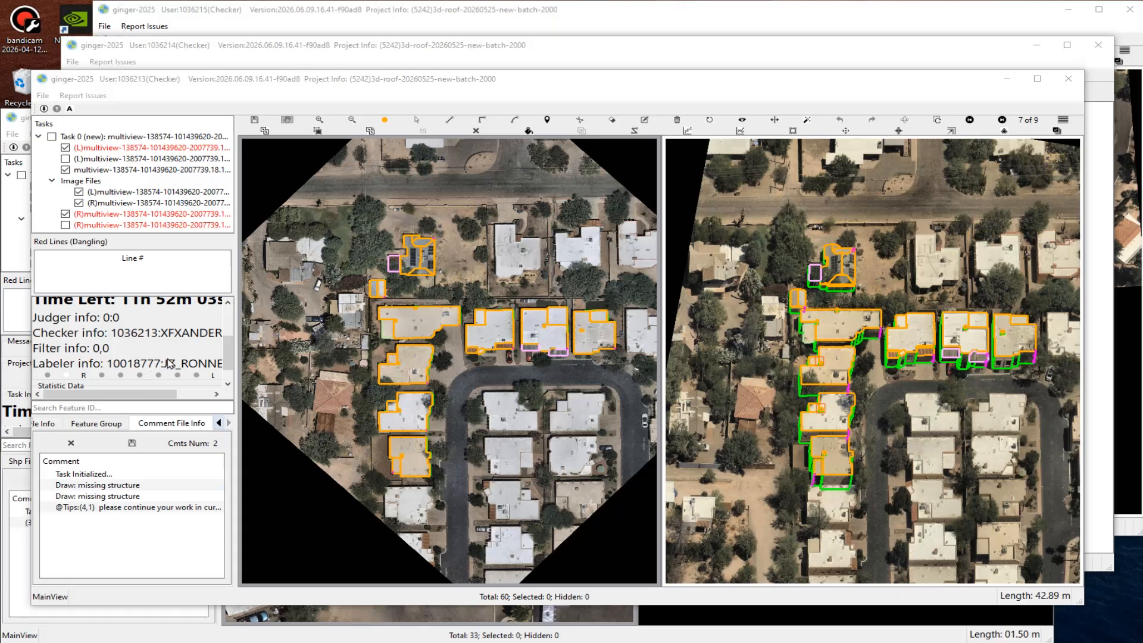
{"action": "scroll", "coordinate": [171, 364], "scroll_direction": "down", "scroll_amount": 1}
Check the flagged rooftop structure on the white-roofed house and delete both "Draw: missing structure" comments.
{"action": "left_click", "coordinate": [105, 485]}
{"action": "scroll", "coordinate": [367, 451], "scroll_direction": "down", "scroll_amount": 5}
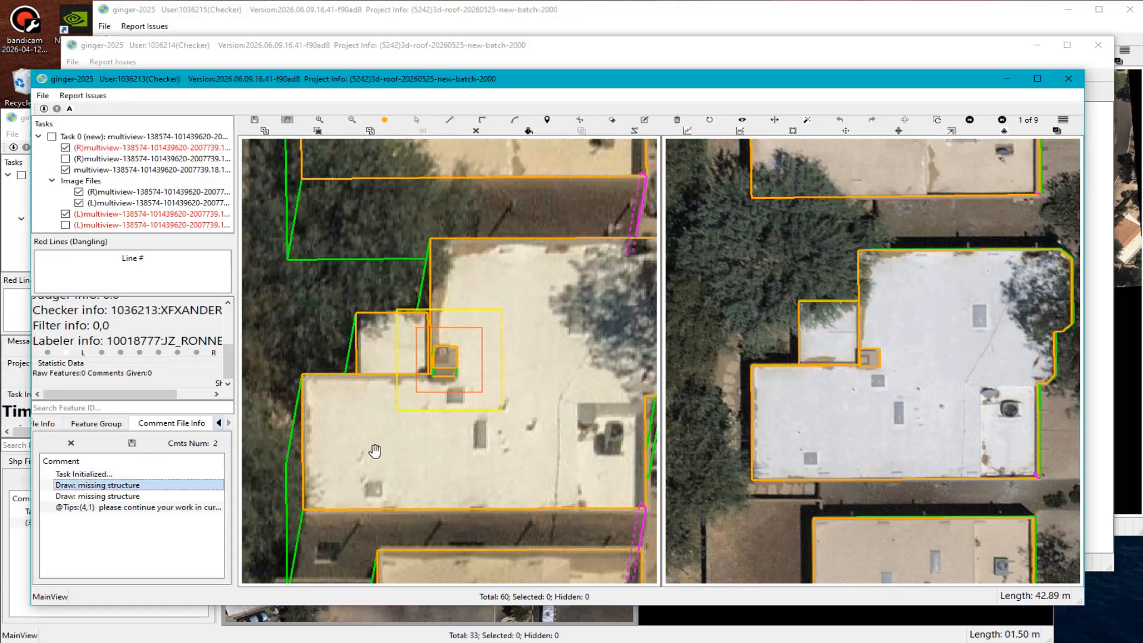
{"action": "key", "text": "r"}
{"action": "key", "text": "r"}
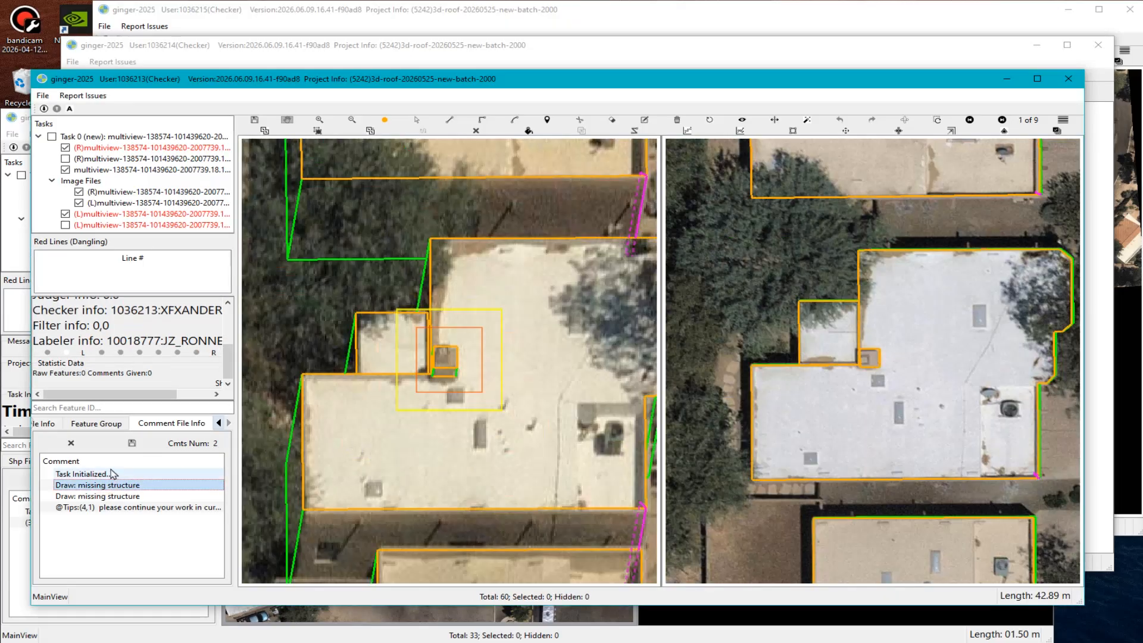
{"action": "left_click", "coordinate": [71, 443]}
{"action": "left_click", "coordinate": [71, 444]}
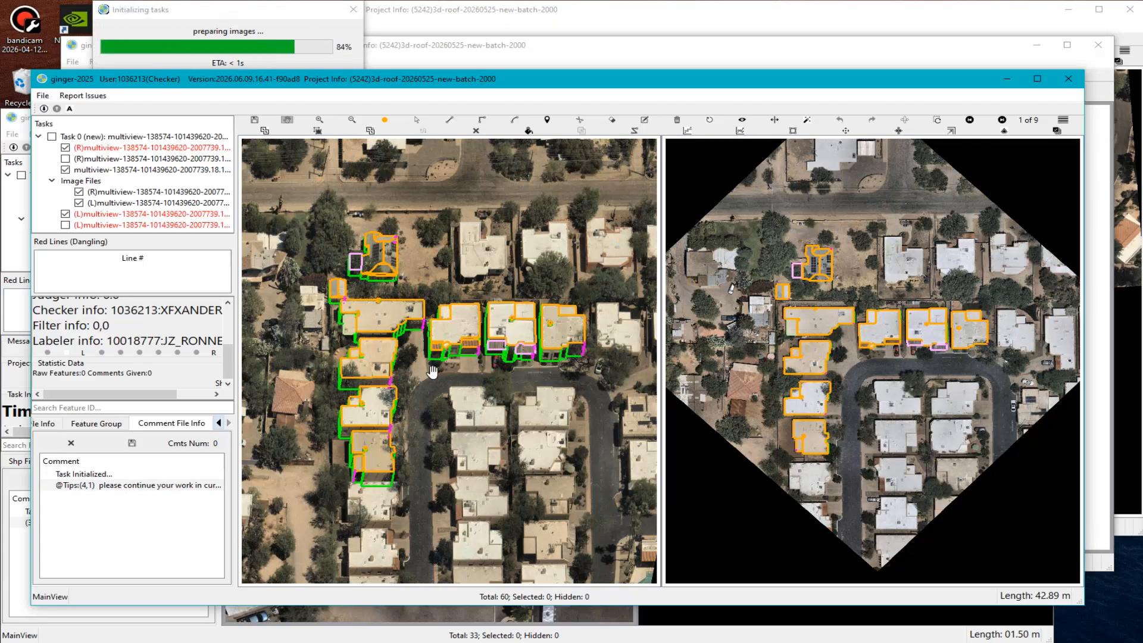
Inspect the northern gray-roofed house with solar panels, comparing its outline and roof surfaces with the bare imagery.
{"action": "scroll", "coordinate": [375, 233], "scroll_direction": "up", "scroll_amount": 2}
{"action": "scroll", "coordinate": [355, 220], "scroll_direction": "up", "scroll_amount": 2}
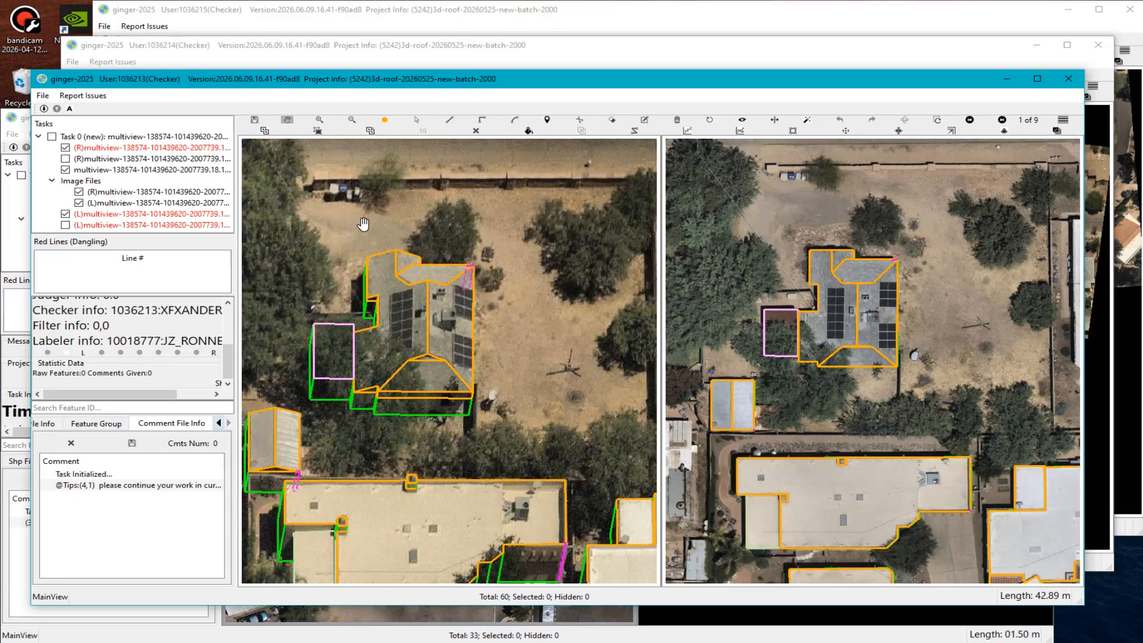
{"action": "key", "text": "r"}
{"action": "key", "text": "r"}
{"action": "key", "text": "r"}
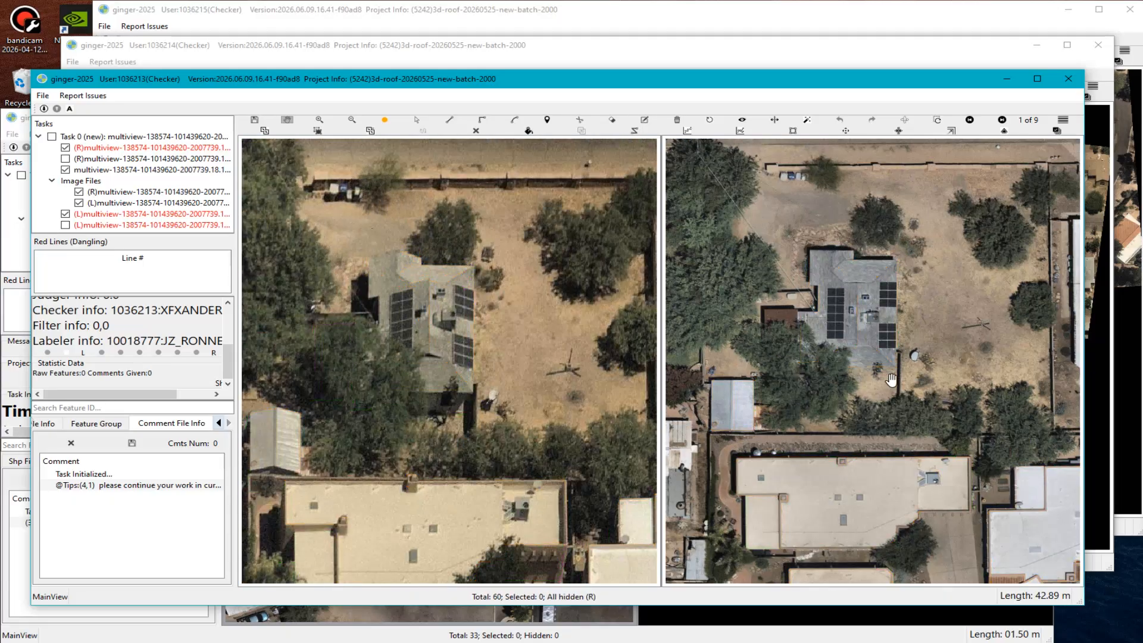
{"action": "scroll", "coordinate": [753, 325], "scroll_direction": "up", "scroll_amount": 6}
{"action": "key", "text": "r"}
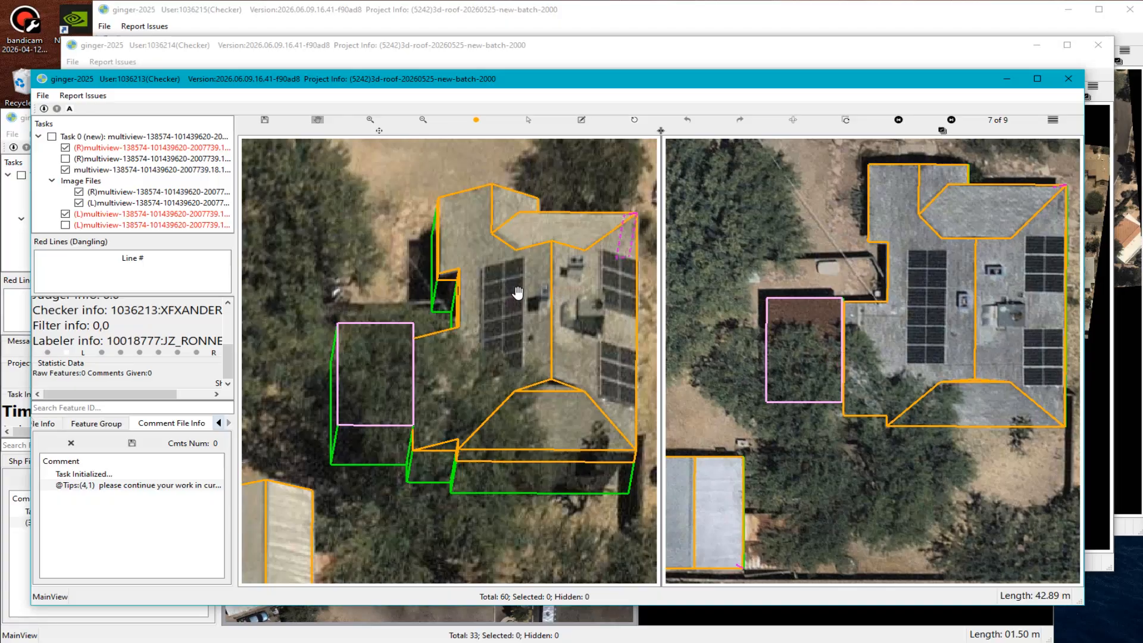
{"action": "key", "text": "r"}
{"action": "scroll", "coordinate": [832, 337], "scroll_direction": "up", "scroll_amount": 2}
{"action": "scroll", "coordinate": [823, 311], "scroll_direction": "down", "scroll_amount": 2}
{"action": "key", "text": "r"}
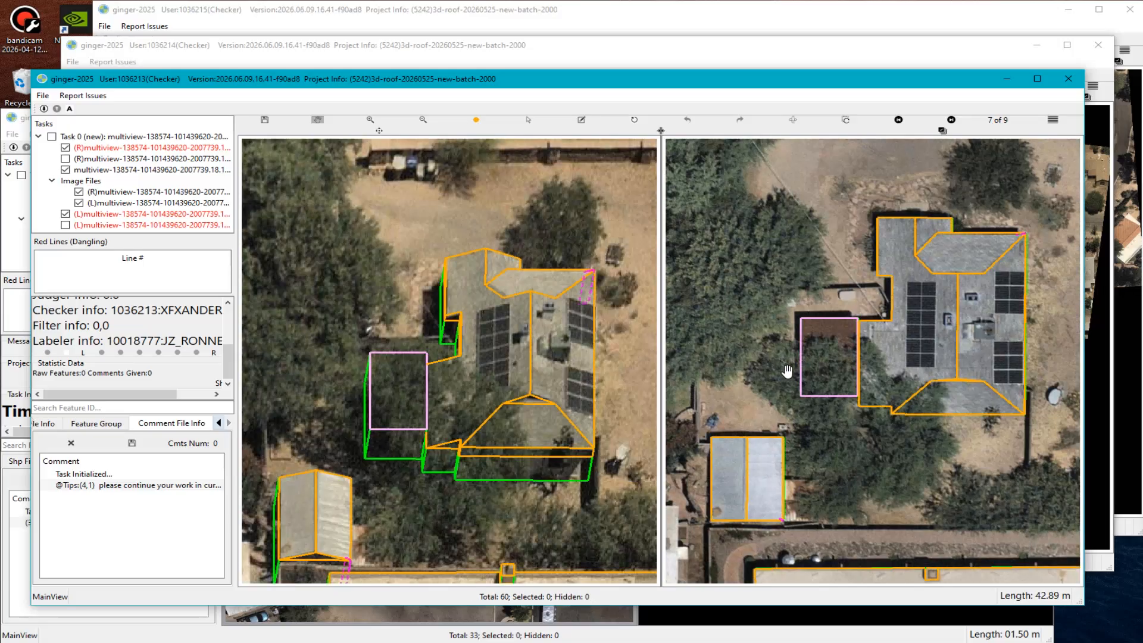
Examine the pink-outlined roof part west of the solar-paneled house in image pair 8 with labels shown and hidden.
{"action": "key", "text": "Right"}
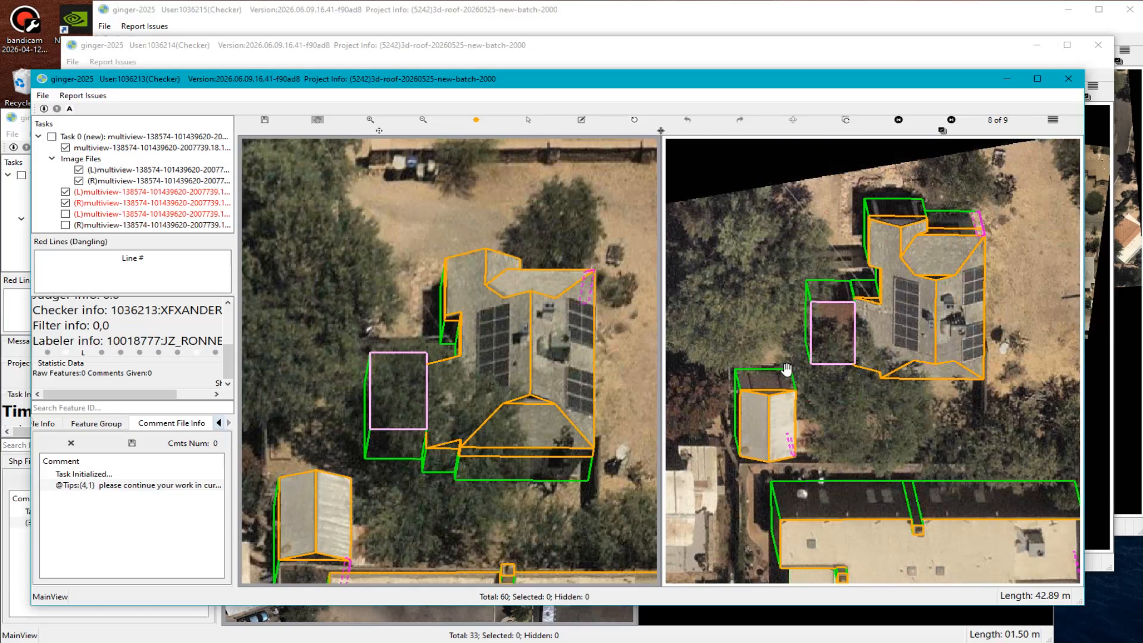
{"action": "key", "text": "r"}
{"action": "scroll", "coordinate": [836, 325], "scroll_direction": "up", "scroll_amount": 3}
{"action": "key", "text": "r"}
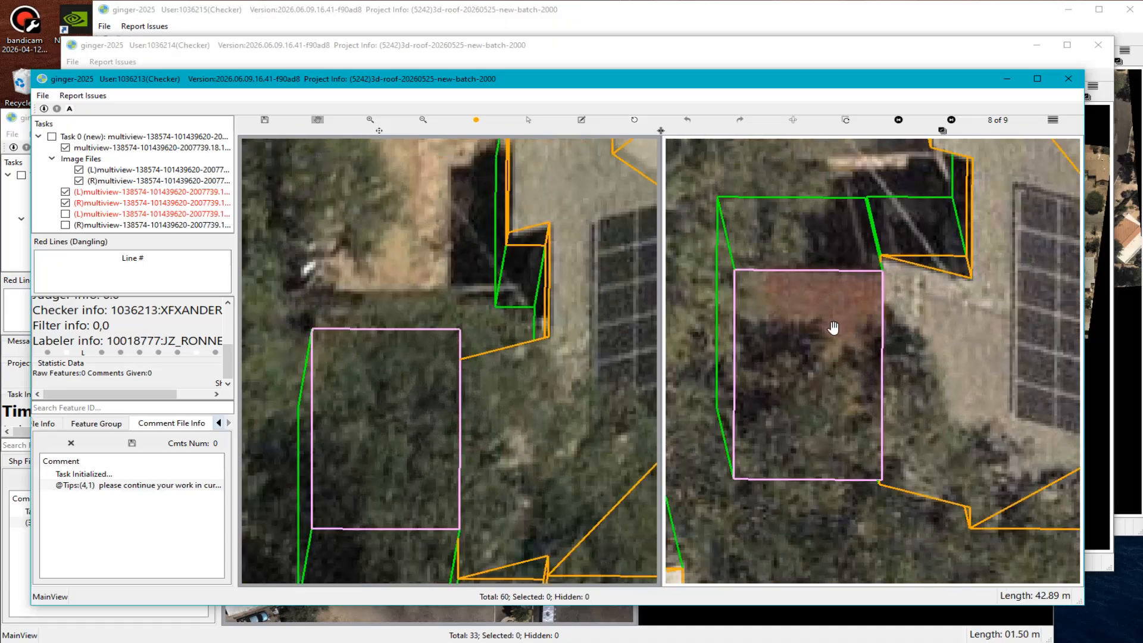
{"action": "scroll", "coordinate": [833, 327], "scroll_direction": "down", "scroll_amount": 2}
{"action": "key", "text": "r"}
{"action": "key", "text": "r"}
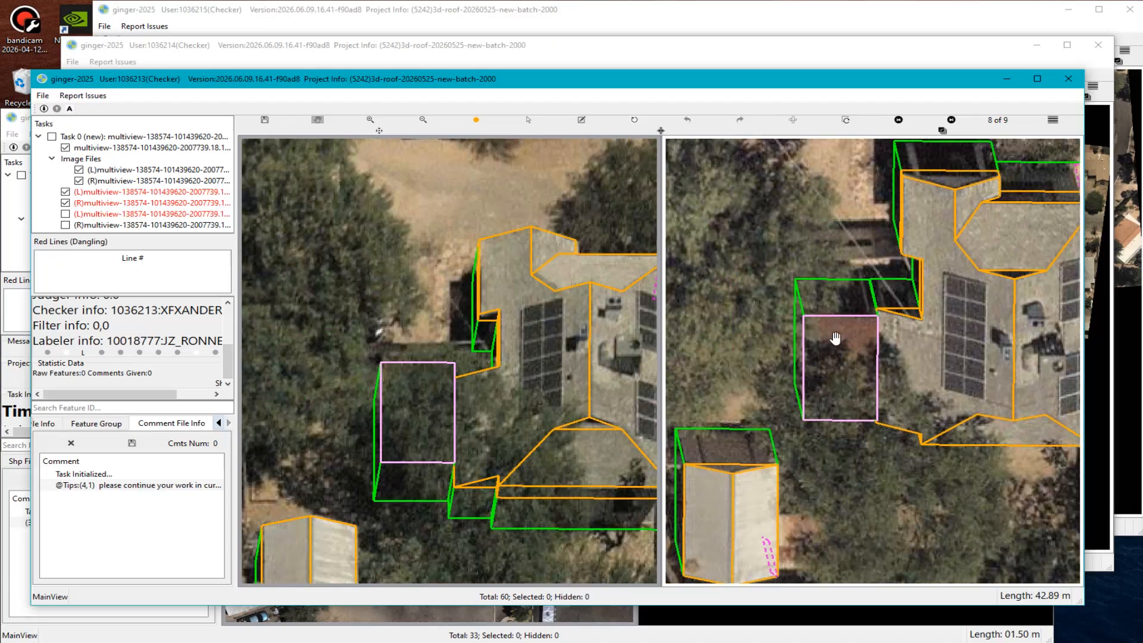
Check the pink-outlined roof and its gap to the main house across the further image pairs, toggling the labels.
{"action": "key", "text": "Right"}
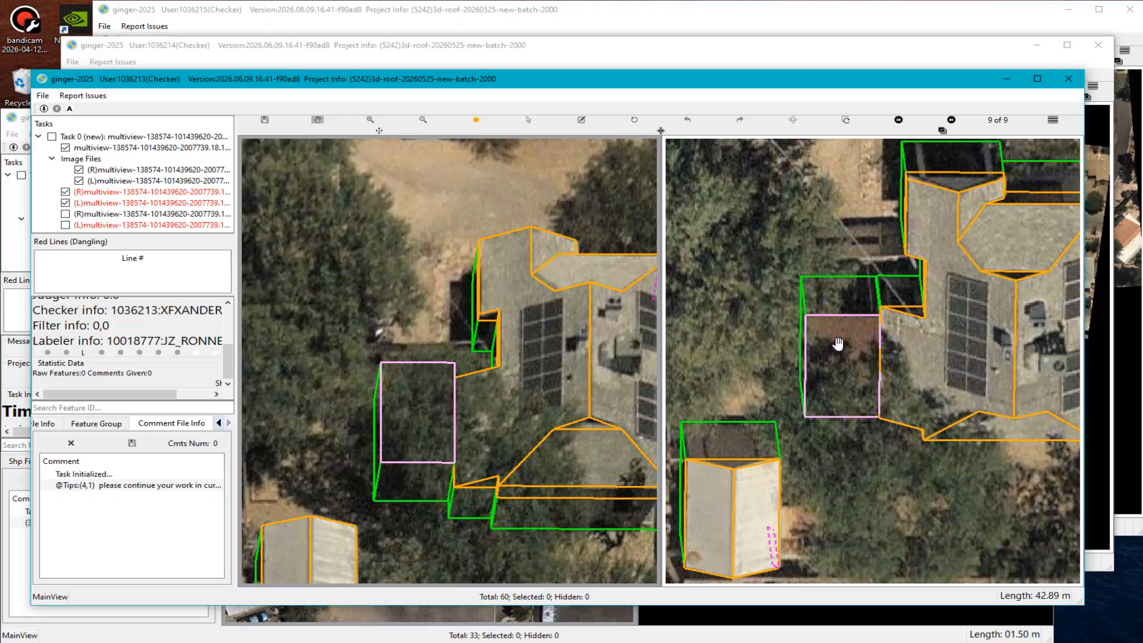
{"action": "key", "text": "r"}
{"action": "key", "text": "r"}
{"action": "key", "text": "Right"}
{"action": "scroll", "coordinate": [900, 309], "scroll_direction": "up", "scroll_amount": 3}
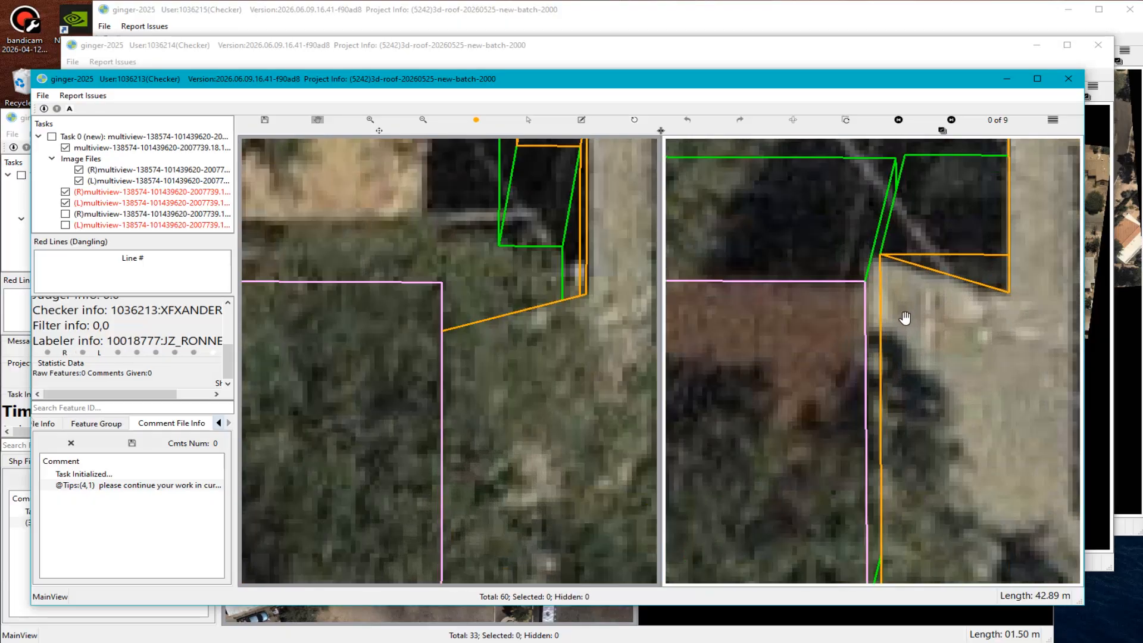
{"action": "scroll", "coordinate": [881, 358], "scroll_direction": "down", "scroll_amount": 3}
{"action": "key", "text": "r"}
{"action": "key", "text": "r"}
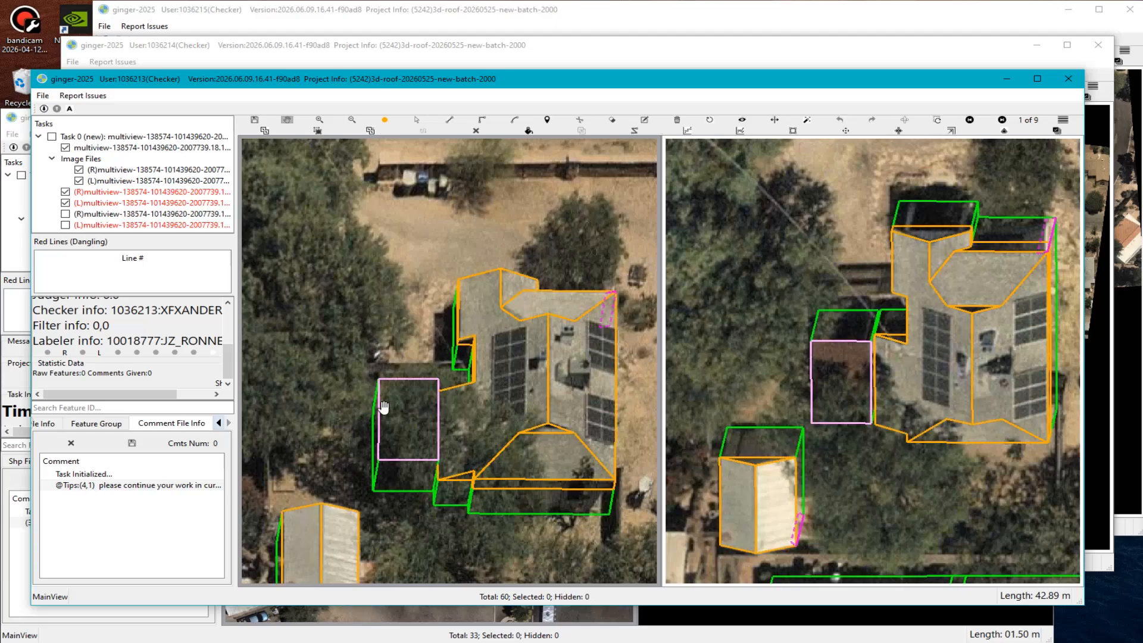
Mark the pink-outlined roof west of the solar-paneled house and add the comment "Building".
{"action": "scroll", "coordinate": [384, 408], "scroll_direction": "up", "scroll_amount": 2}
{"action": "mouse_move", "coordinate": [855, 331]}
{"action": "middle_mouse_down"}
{"action": "mouse_move", "coordinate": [883, 375]}
{"action": "mouse_move", "coordinate": [850, 337]}
{"action": "middle_mouse_up"}
{"action": "key", "text": "r"}
{"action": "key", "text": "r"}
{"action": "left_click_drag", "start_coordinate": [801, 301], "coordinate": [842, 366]}
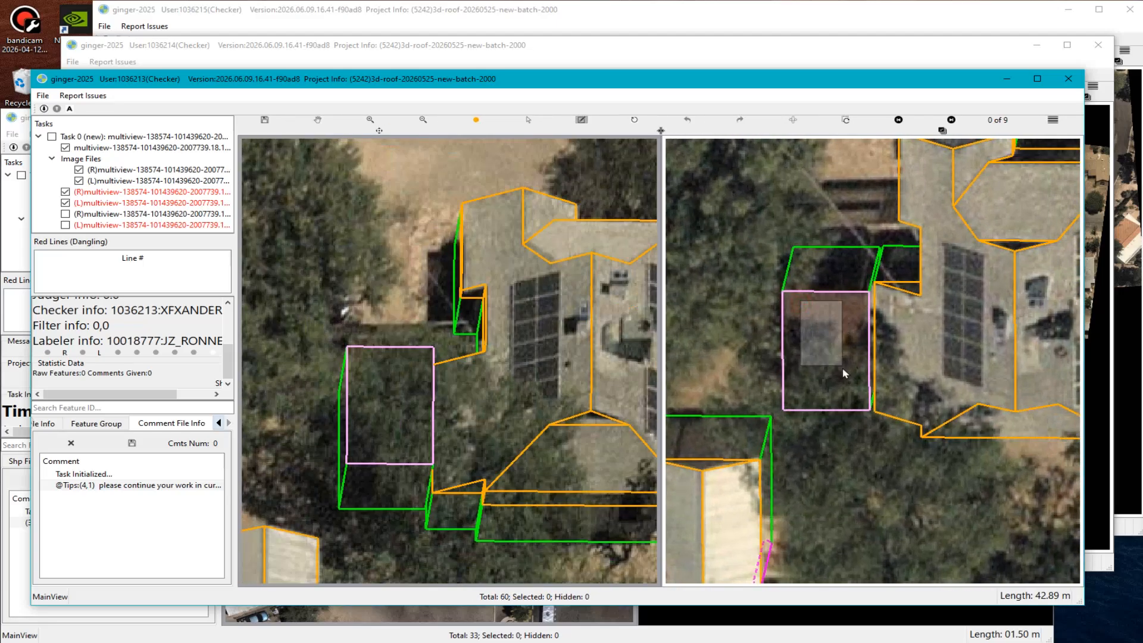
{"action": "key", "text": "b"}
{"action": "key", "text": "Return"}
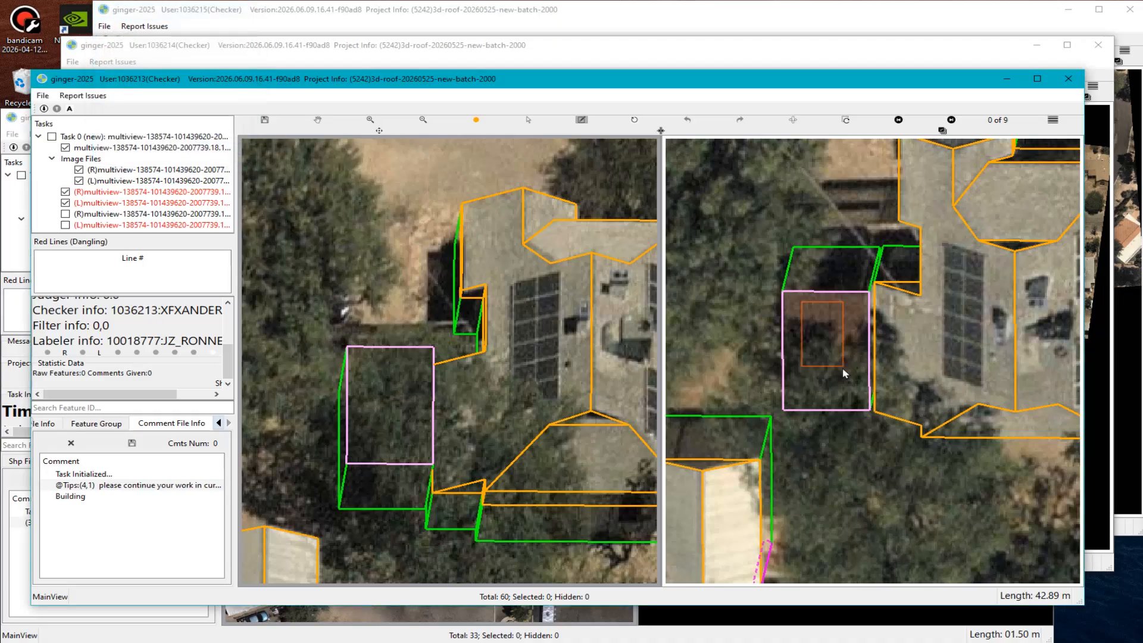
Compare the commented roof's position and its separation from the main house in image pairs 2, 3 and 4.
{"action": "scroll", "coordinate": [828, 375], "scroll_direction": "down", "scroll_amount": 2}
{"action": "key", "text": "r"}
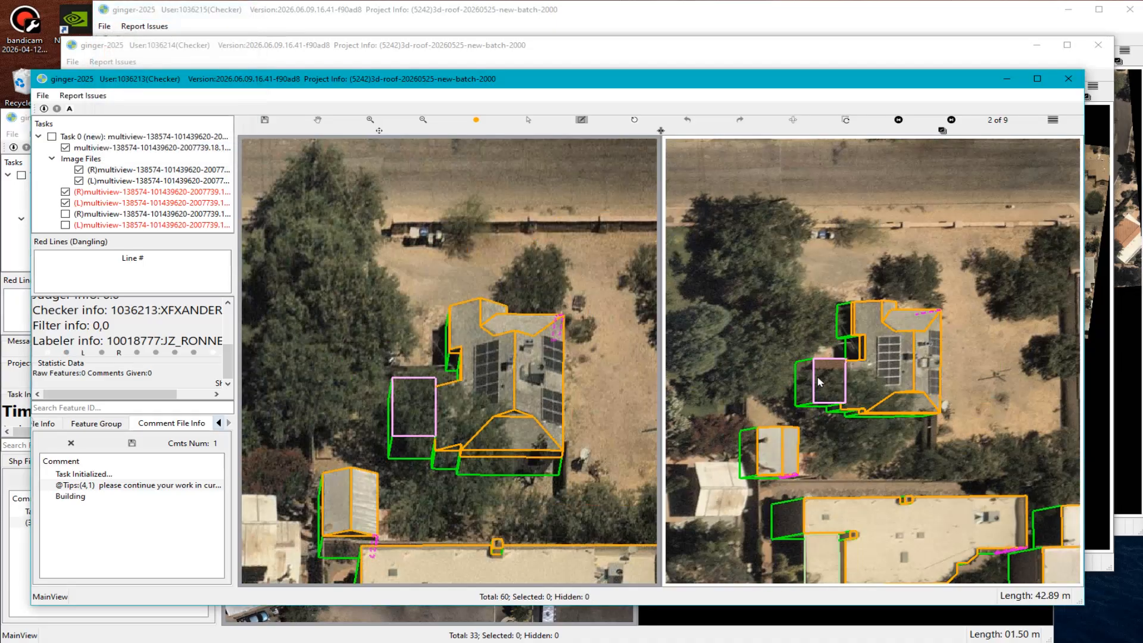
{"action": "scroll", "coordinate": [849, 377], "scroll_direction": "up", "scroll_amount": 1}
{"action": "key", "text": "r"}
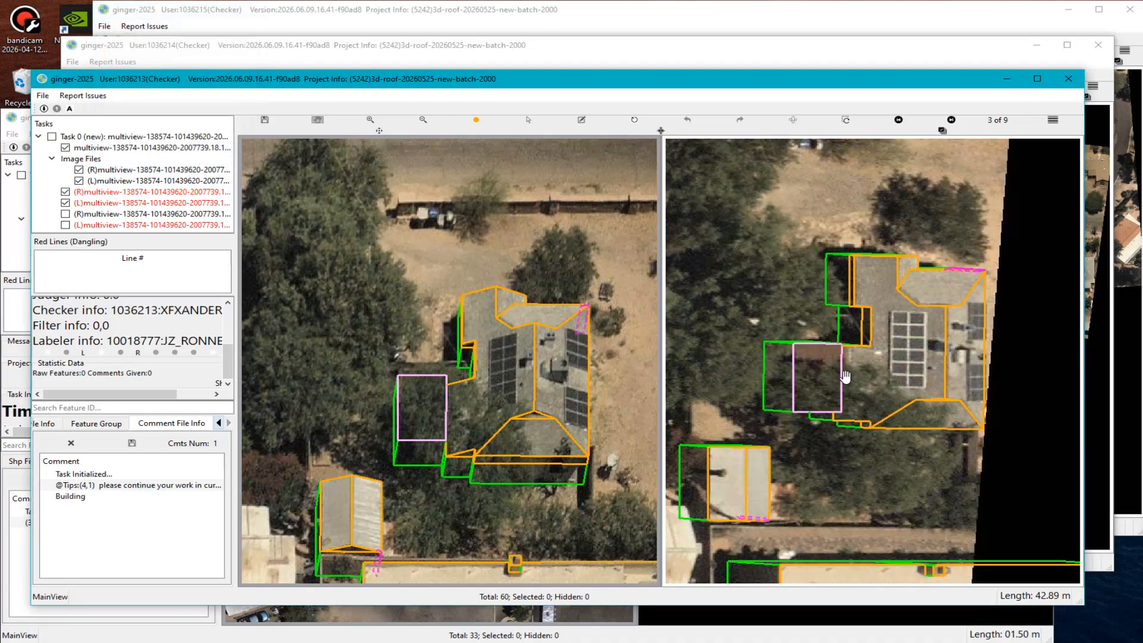
{"action": "key", "text": "r"}
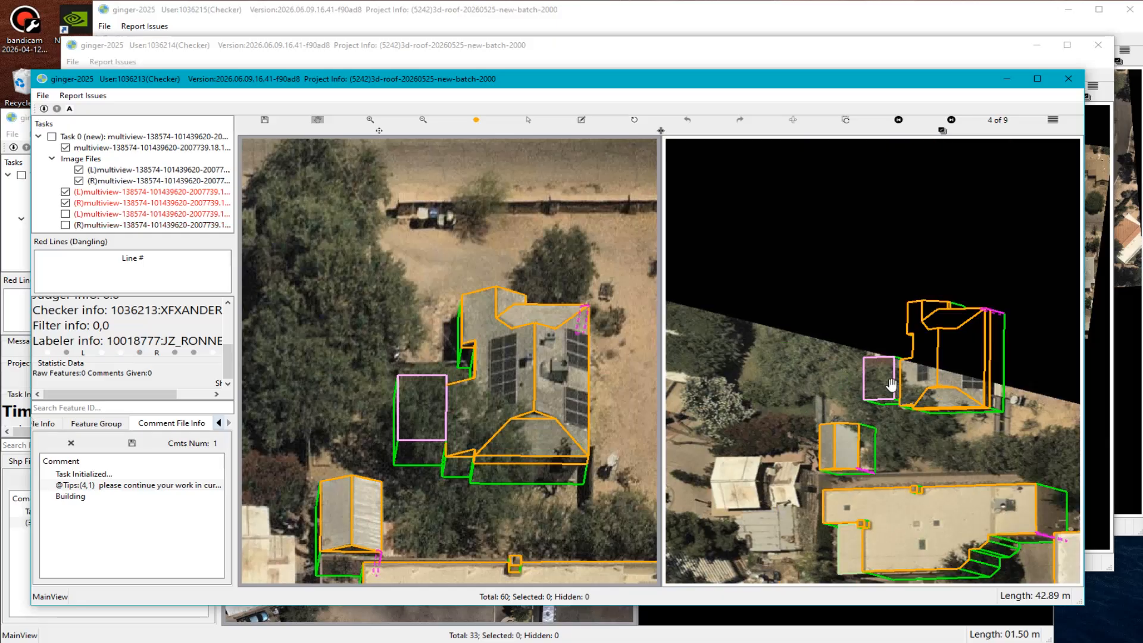
{"action": "scroll", "coordinate": [892, 384], "scroll_direction": "up", "scroll_amount": 6}
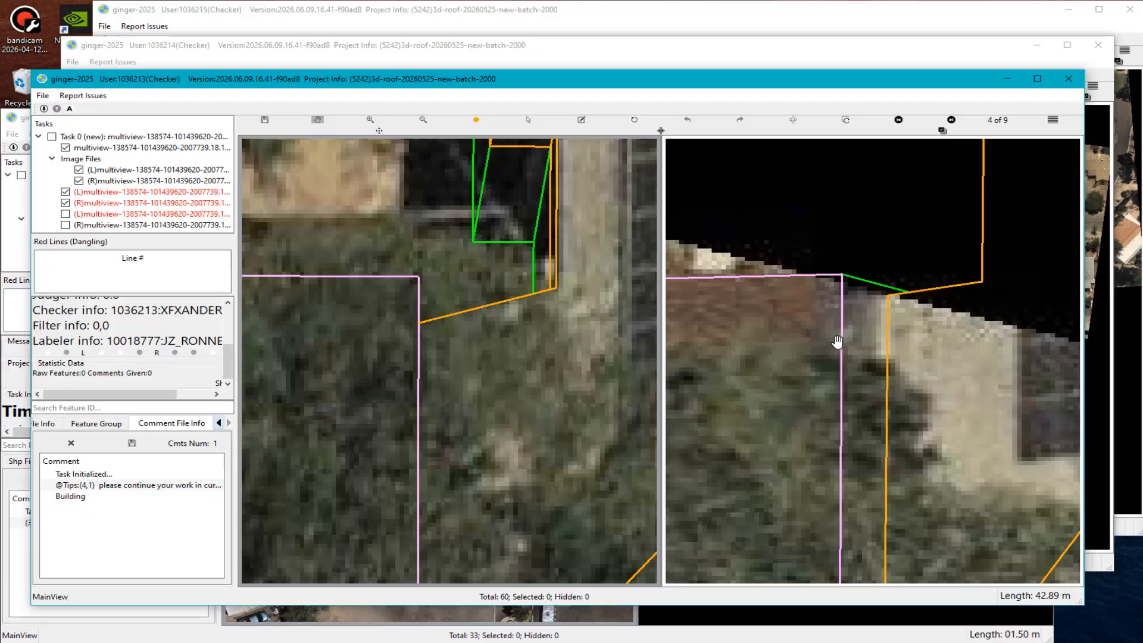
{"action": "scroll", "coordinate": [794, 375], "scroll_direction": "down", "scroll_amount": 5}
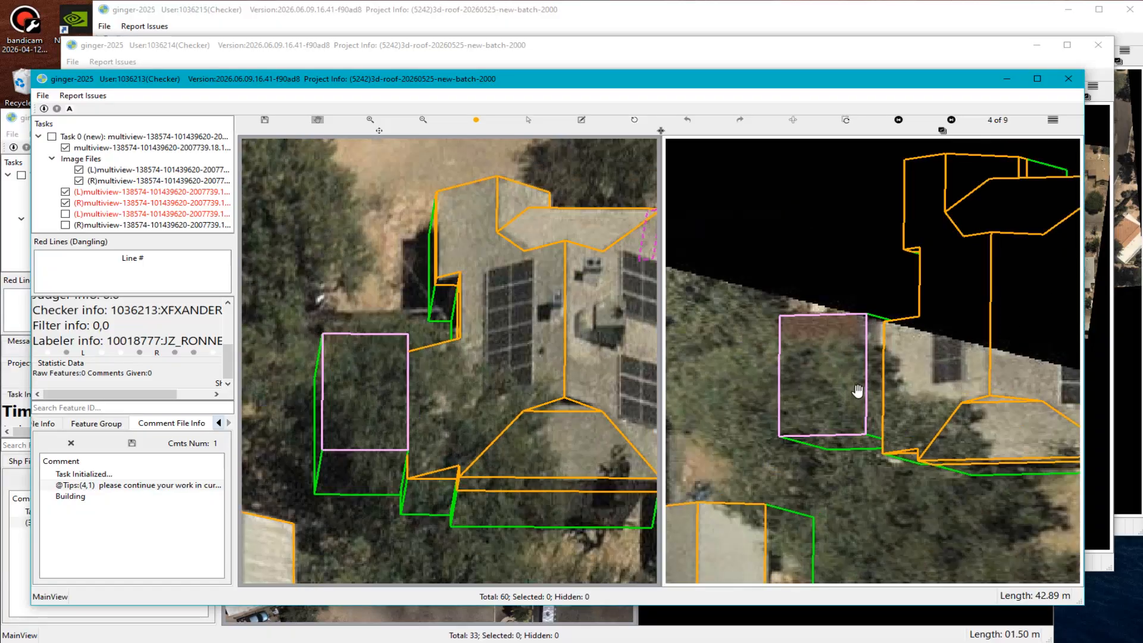
{"action": "scroll", "coordinate": [850, 393], "scroll_direction": "down", "scroll_amount": 2}
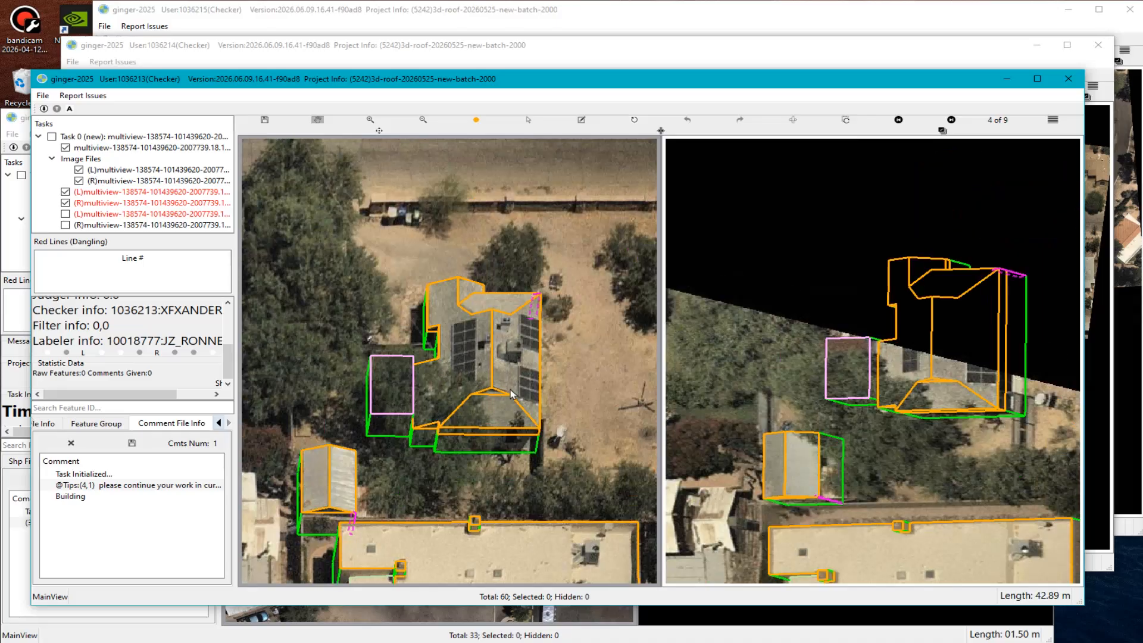
Mark the western corner of the solar-paneled house's northern hip section and add the comment "Slight difference, use M to adjust".
{"action": "scroll", "coordinate": [371, 461], "scroll_direction": "up", "scroll_amount": 3}
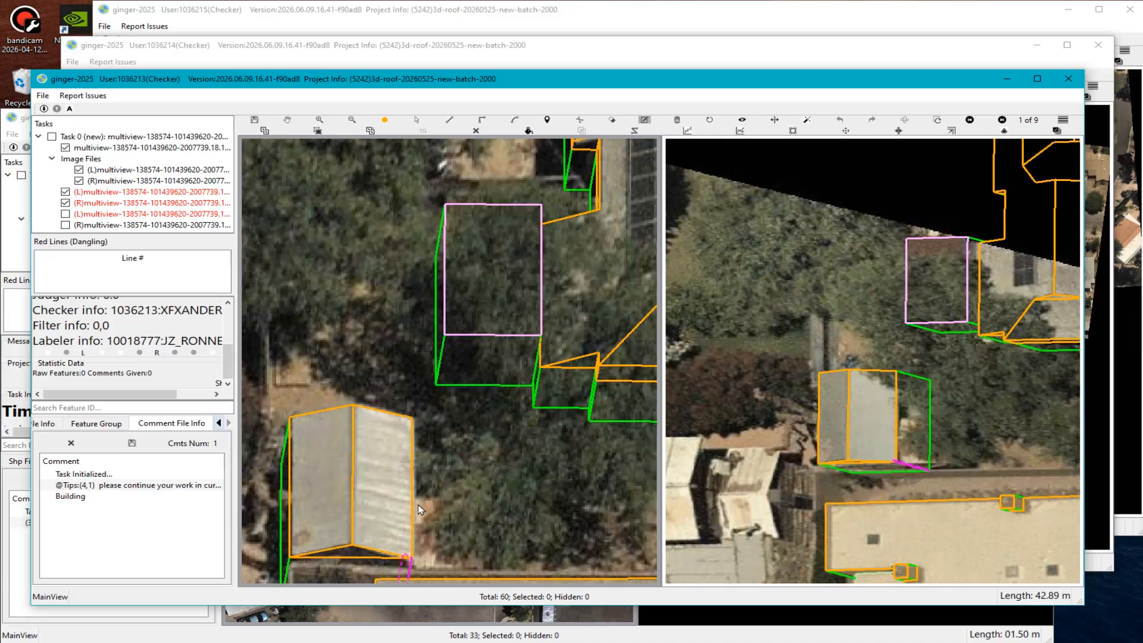
{"action": "key", "text": "Escape"}
{"action": "scroll", "coordinate": [397, 521], "scroll_direction": "down", "scroll_amount": 3}
{"action": "scroll", "coordinate": [458, 340], "scroll_direction": "up", "scroll_amount": 3}
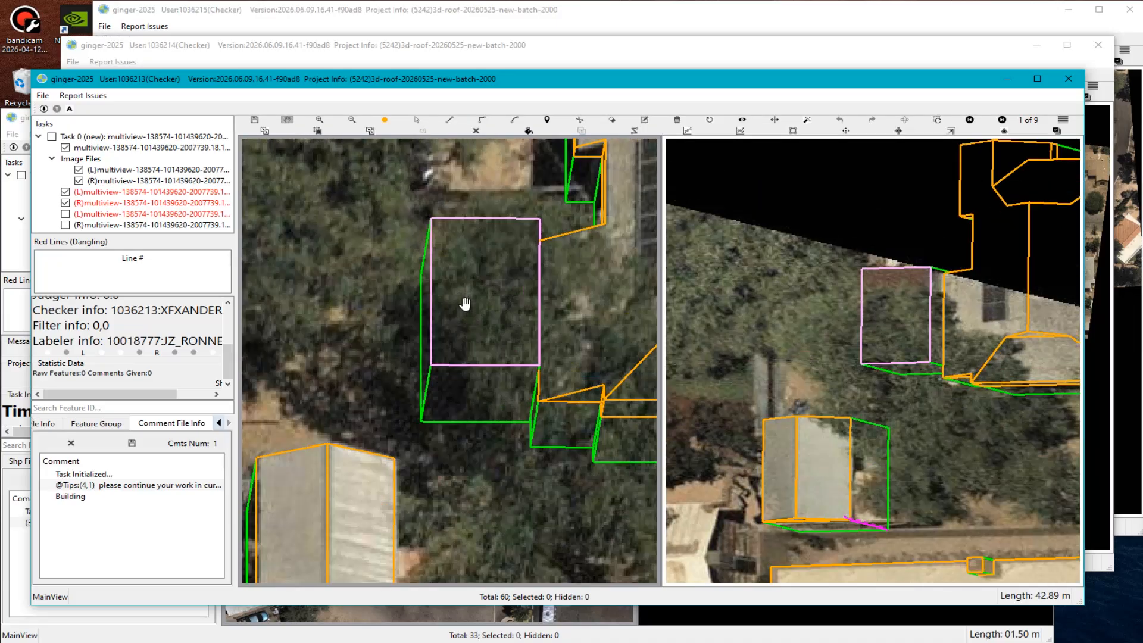
{"action": "scroll", "coordinate": [465, 329], "scroll_direction": "down", "scroll_amount": 3}
{"action": "left_click_drag", "start_coordinate": [581, 285], "coordinate": [466, 325]}
{"action": "scroll", "coordinate": [465, 254], "scroll_direction": "up", "scroll_amount": 3}
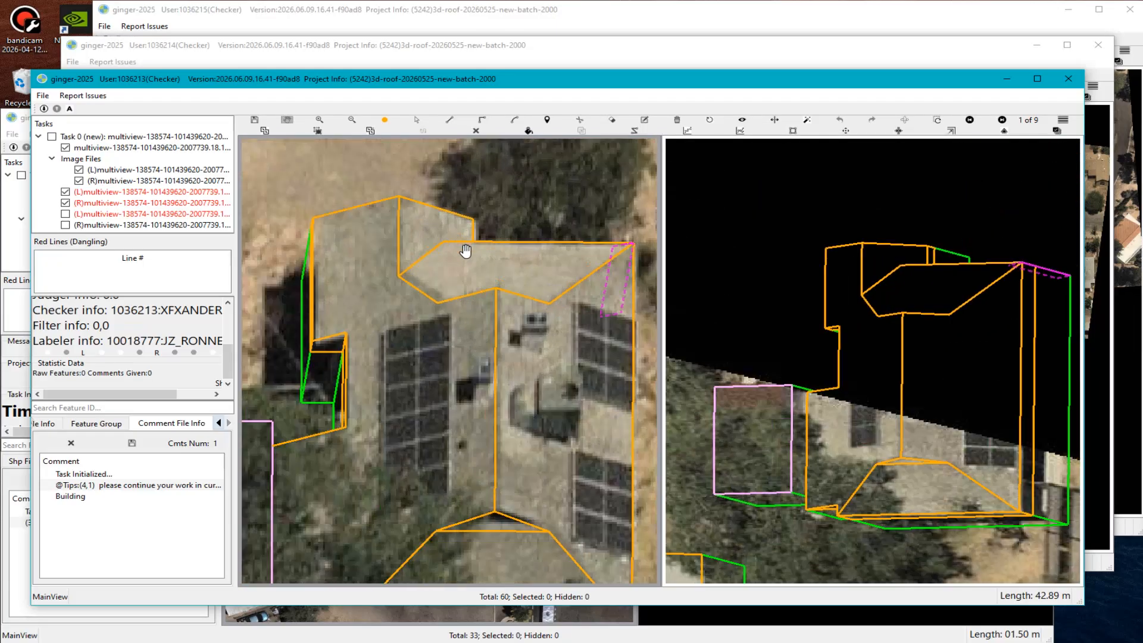
{"action": "scroll", "coordinate": [415, 276], "scroll_direction": "up", "scroll_amount": 2}
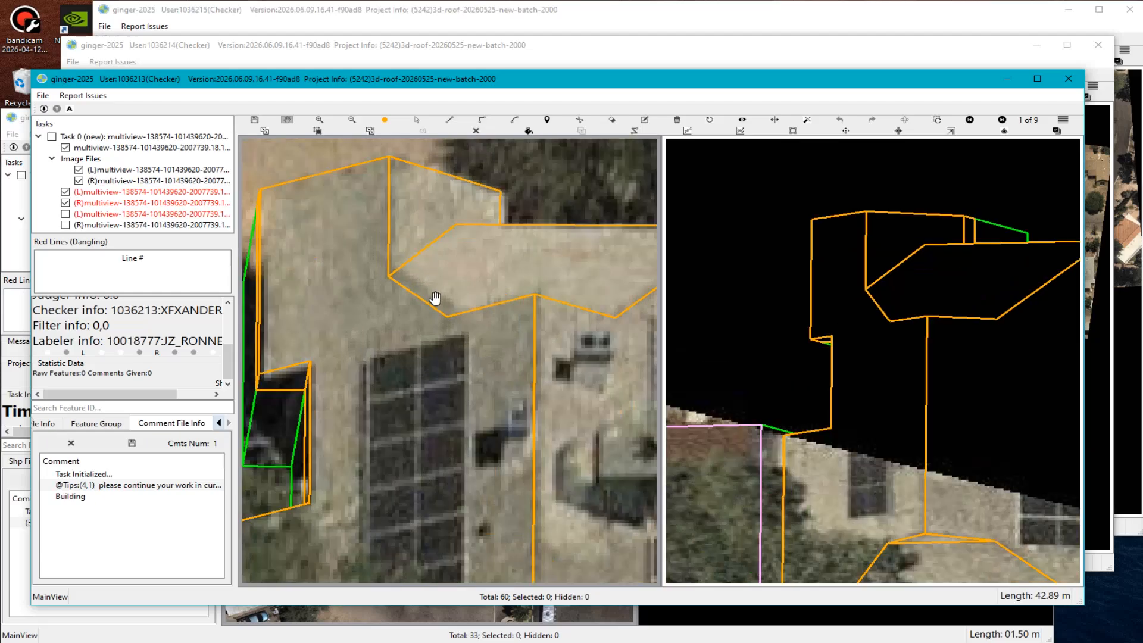
{"action": "scroll", "coordinate": [422, 297], "scroll_direction": "up", "scroll_amount": 2}
{"action": "key", "text": "Escape"}
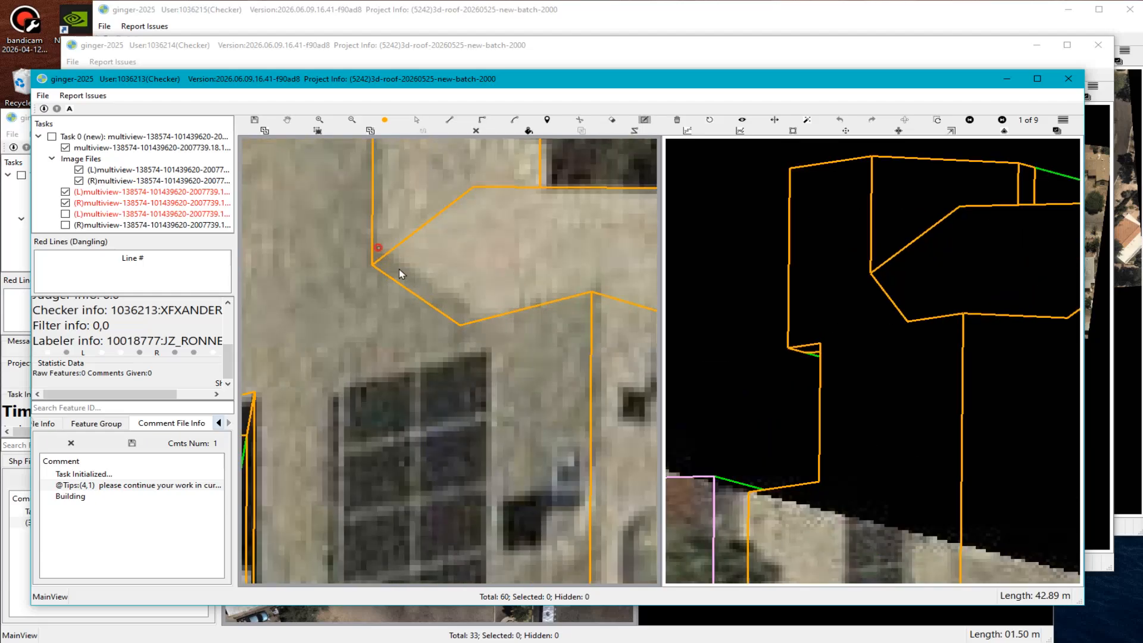
{"action": "left_click_drag", "start_coordinate": [399, 269], "coordinate": [477, 324]}
{"action": "type", "text": "S"}
{"action": "left_click", "coordinate": [194, 107]}
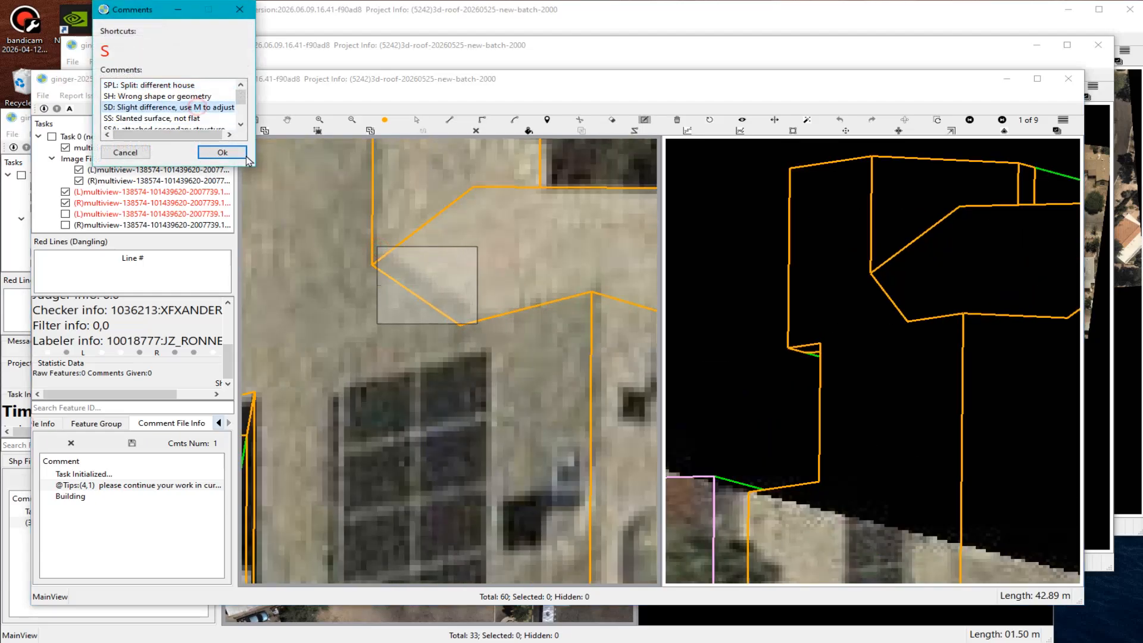
{"action": "left_click", "coordinate": [245, 155]}
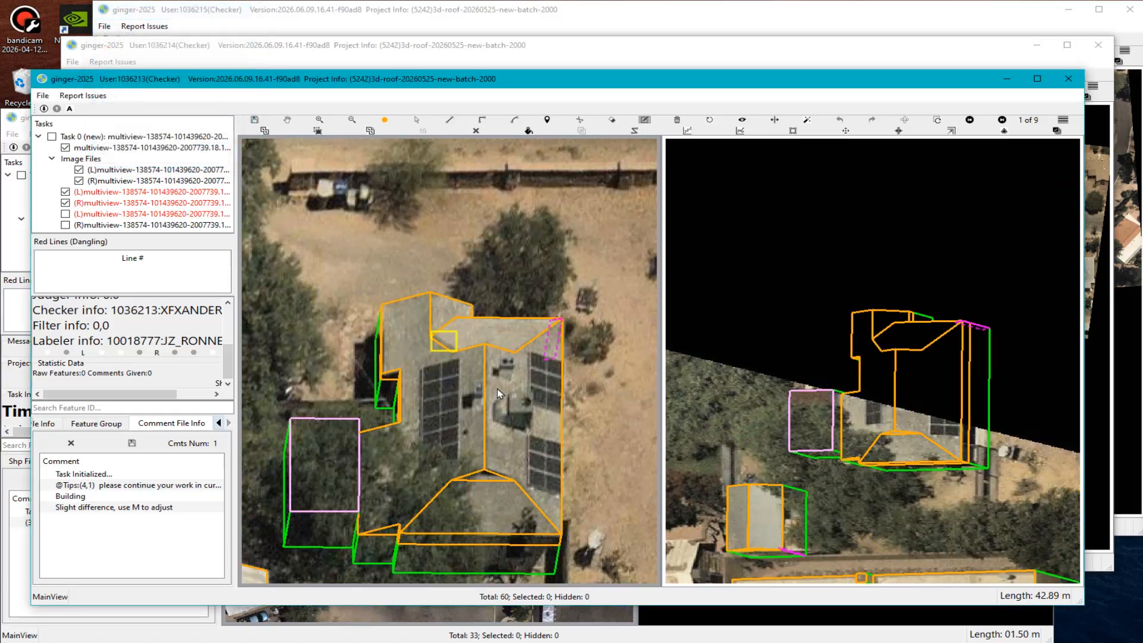
Sketch red lines along the two sloping upper edges of the house's southern hip on a screen capture, and discard the capture.
{"action": "scroll", "coordinate": [596, 506], "scroll_direction": "up", "scroll_amount": 2}
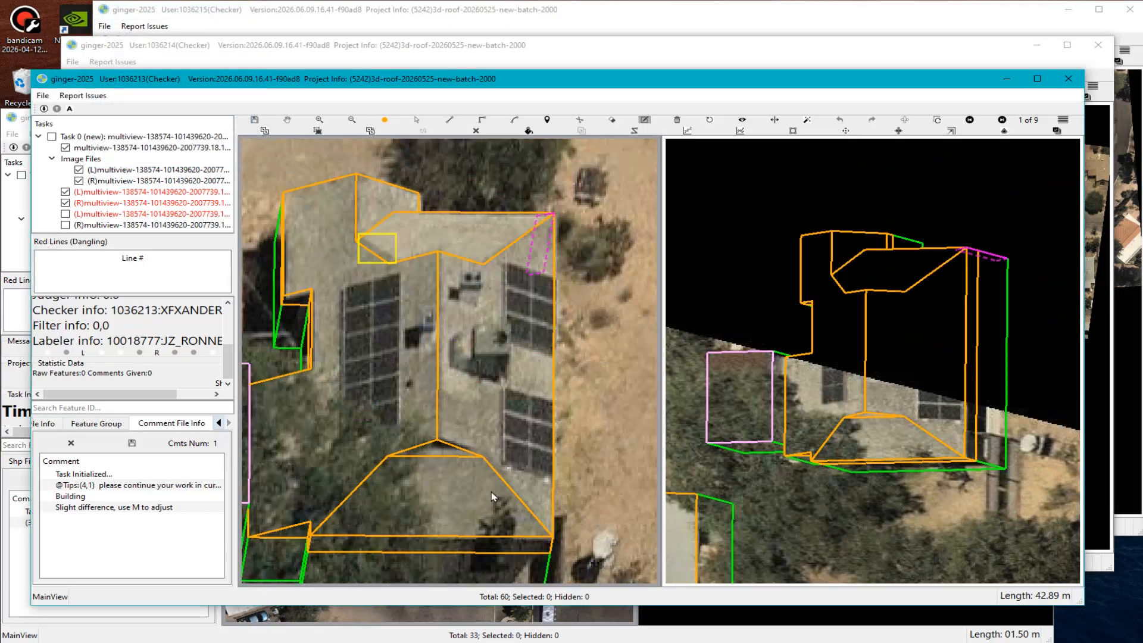
{"action": "scroll", "coordinate": [444, 444], "scroll_direction": "up", "scroll_amount": 3}
{"action": "scroll", "coordinate": [416, 439], "scroll_direction": "down", "scroll_amount": 2}
{"action": "scroll", "coordinate": [416, 416], "scroll_direction": "up", "scroll_amount": 1}
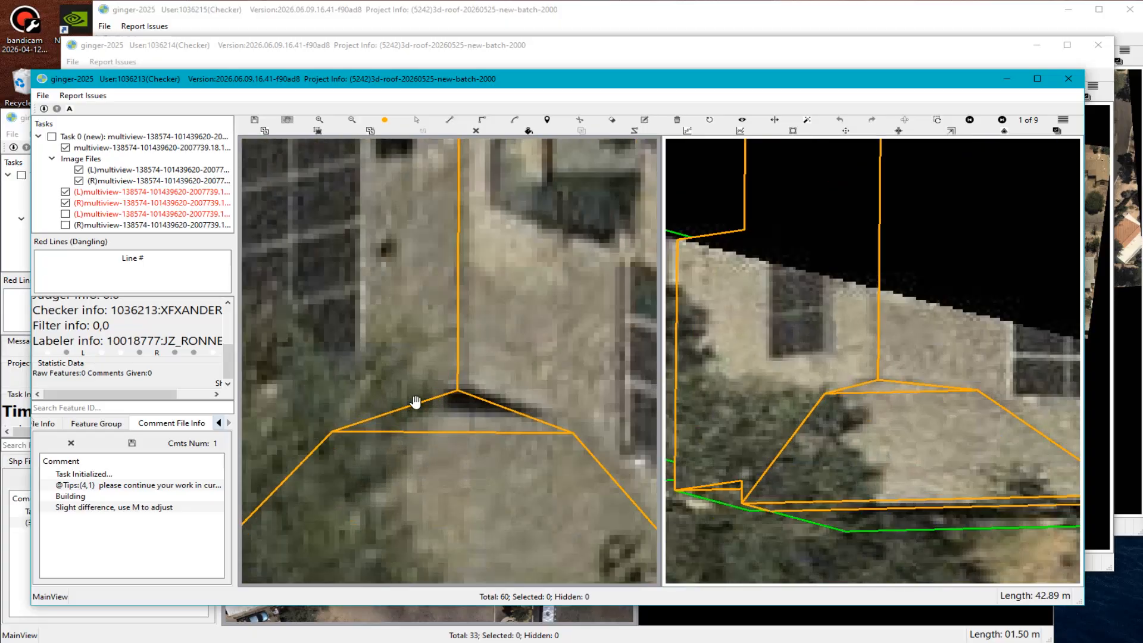
{"action": "key", "text": "Print"}
{"action": "left_click_drag", "start_coordinate": [216, 260], "coordinate": [723, 521]}
{"action": "left_click", "coordinate": [737, 422]}
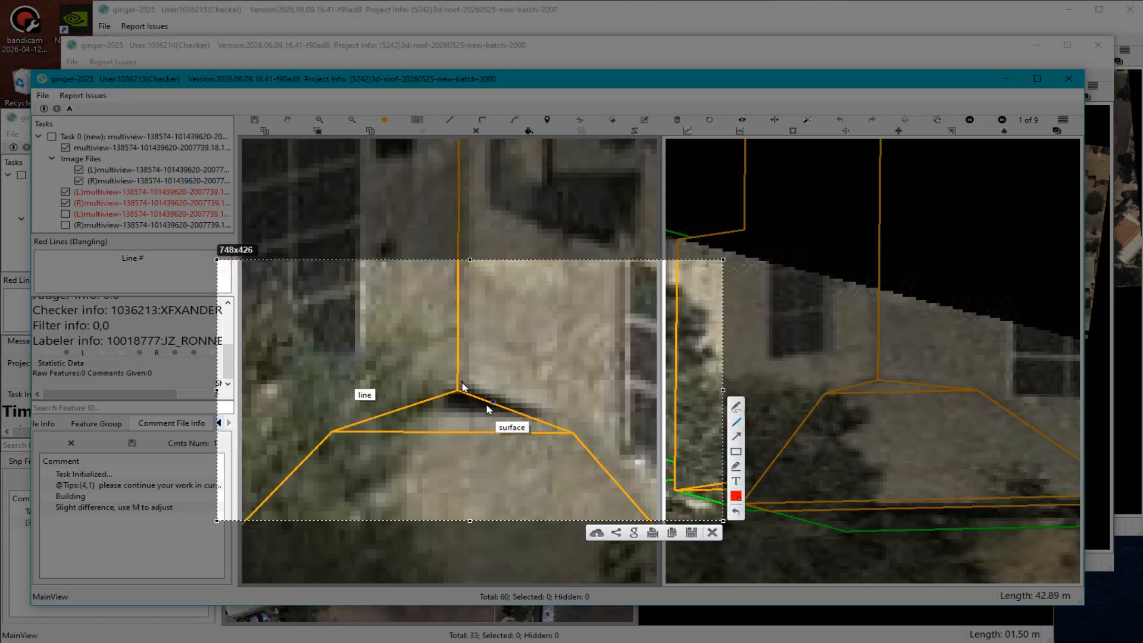
{"action": "left_click_drag", "start_coordinate": [463, 386], "coordinate": [493, 398]}
{"action": "left_click_drag", "start_coordinate": [579, 433], "coordinate": [578, 430]}
{"action": "left_click_drag", "start_coordinate": [454, 384], "coordinate": [454, 387]}
{"action": "left_click_drag", "start_coordinate": [333, 428], "coordinate": [334, 426]}
{"action": "left_click_drag", "start_coordinate": [489, 408], "coordinate": [531, 414]}
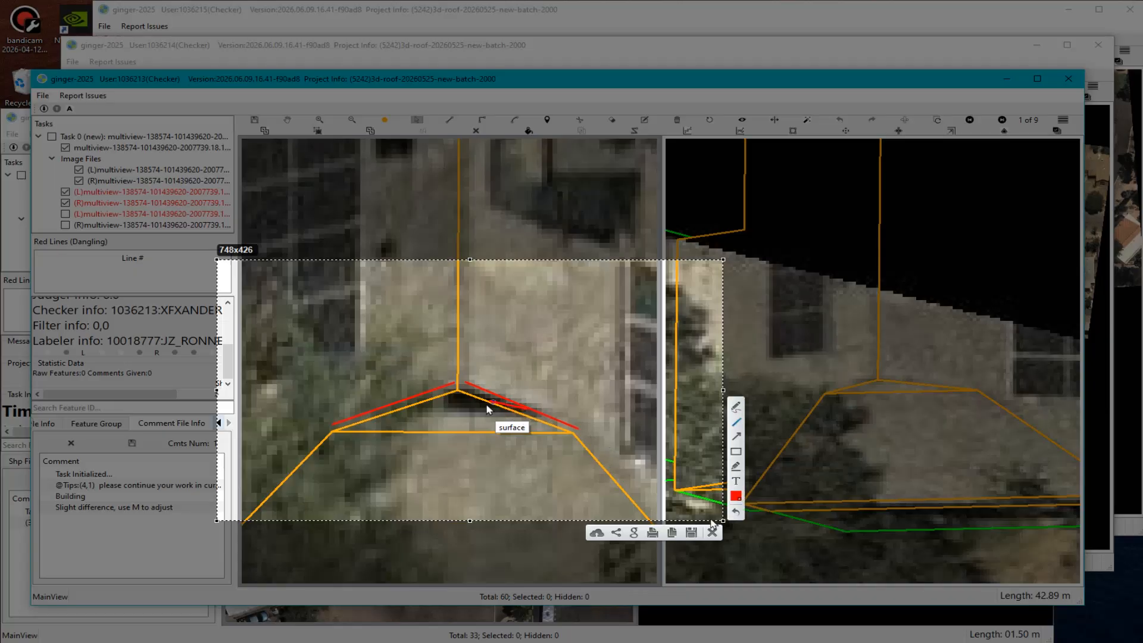
{"action": "left_click", "coordinate": [712, 532]}
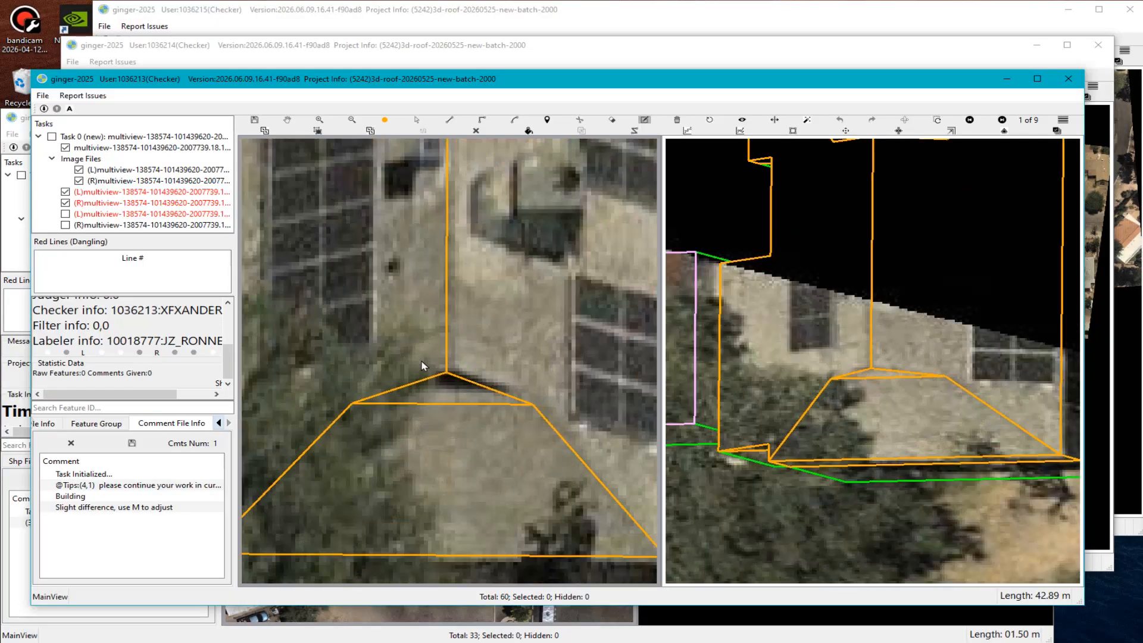
Mark the peak of the solar-paneled house's southern hip and add the comment "Slight difference, use M to adjust".
{"action": "left_click_drag", "start_coordinate": [497, 385], "coordinate": [609, 207]}
{"action": "double_click", "coordinate": [178, 108]}
{"action": "scroll", "coordinate": [550, 435], "scroll_direction": "down", "scroll_amount": 5}
Examine the outlines of the gabled shed and the long flat-roofed building against the imagery in image pair 1.
{"action": "key", "text": "h"}
{"action": "left_click_drag", "start_coordinate": [310, 213], "coordinate": [426, 274]}
{"action": "scroll", "coordinate": [433, 284], "scroll_direction": "up", "scroll_amount": 2}
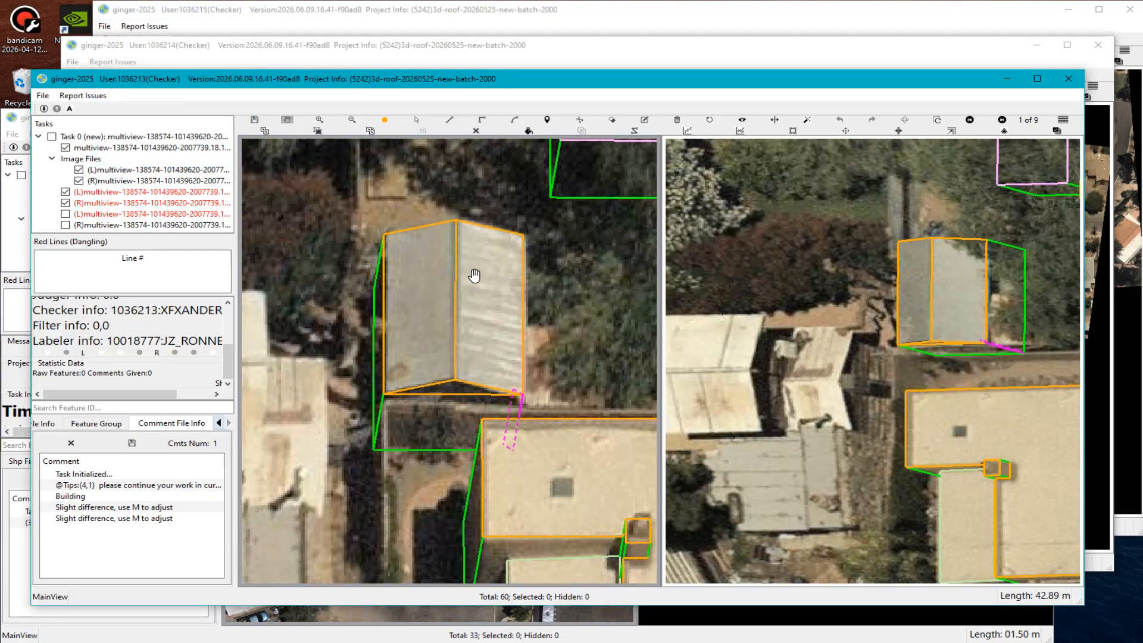
{"action": "scroll", "coordinate": [457, 355], "scroll_direction": "down", "scroll_amount": 3}
{"action": "left_click_drag", "start_coordinate": [581, 446], "coordinate": [434, 350]}
{"action": "scroll", "coordinate": [502, 289], "scroll_direction": "up", "scroll_amount": 3}
{"action": "key", "text": "r"}
{"action": "key", "text": "r"}
{"action": "scroll", "coordinate": [498, 333], "scroll_direction": "down", "scroll_amount": 3}
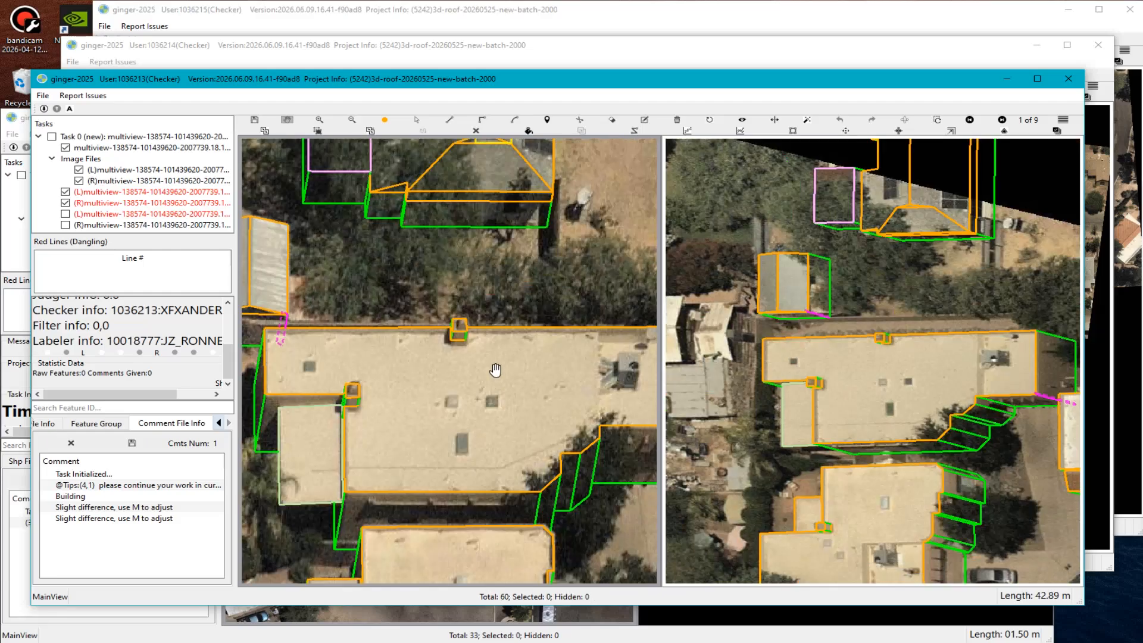
Check the long flat roof and its small rooftop structures with the dashed hidden edges toggled on and off.
{"action": "key", "text": "f"}
{"action": "key", "text": "f"}
{"action": "scroll", "coordinate": [464, 352], "scroll_direction": "up", "scroll_amount": 2}
{"action": "key", "text": "d"}
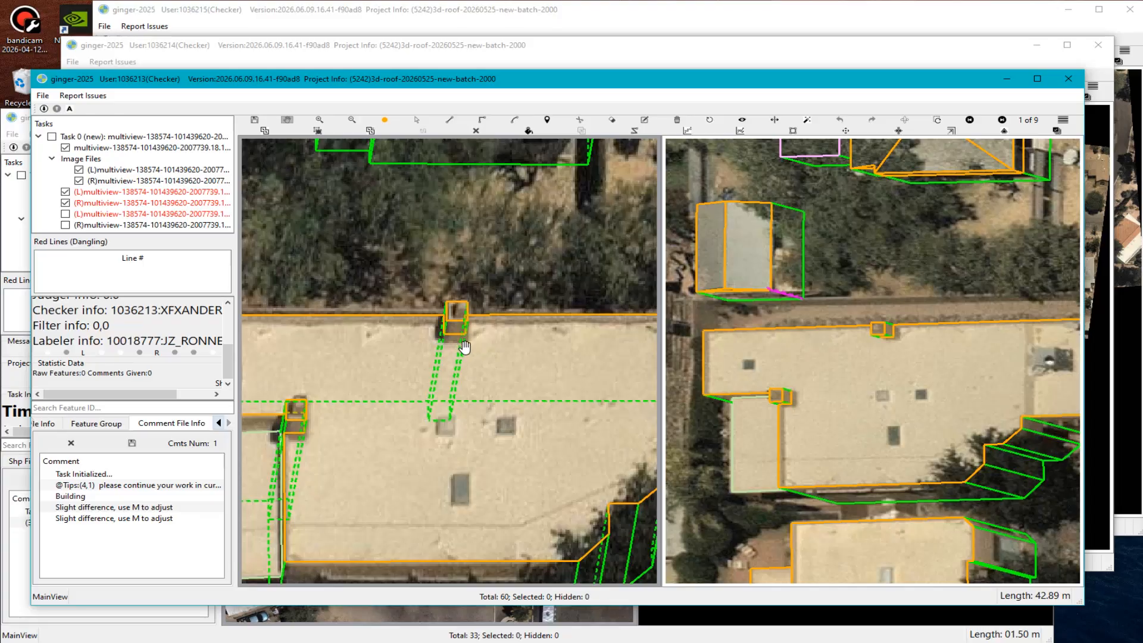
{"action": "scroll", "coordinate": [478, 392], "scroll_direction": "down", "scroll_amount": 3}
{"action": "key", "text": "d"}
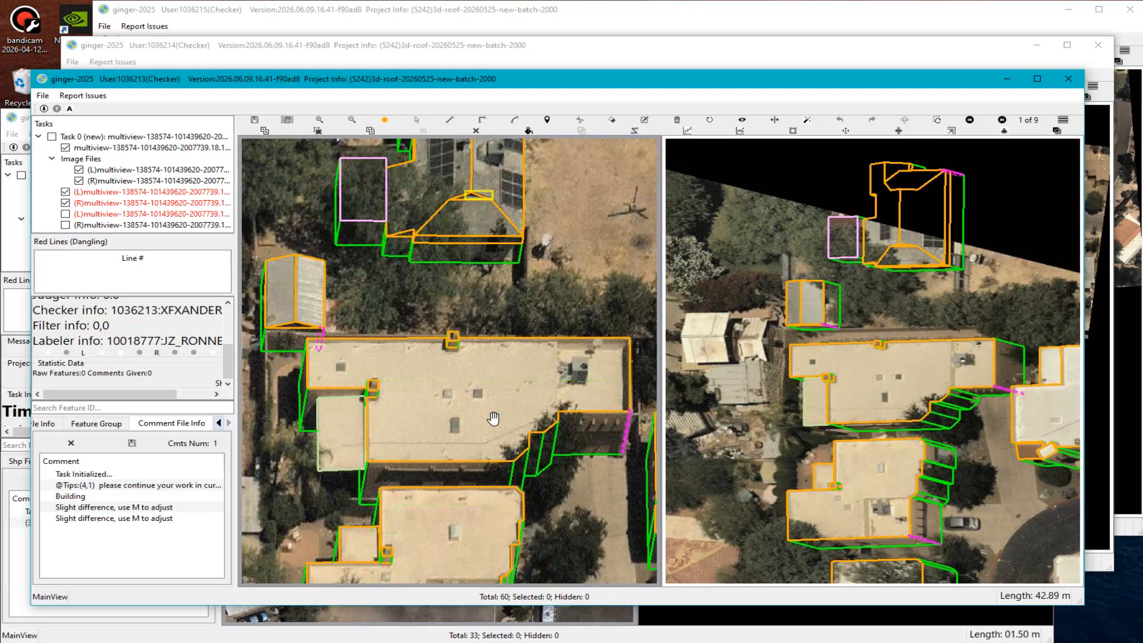
{"action": "scroll", "coordinate": [467, 372], "scroll_direction": "down", "scroll_amount": 3}
{"action": "scroll", "coordinate": [464, 381], "scroll_direction": "up", "scroll_amount": 2}
{"action": "key", "text": "d"}
{"action": "scroll", "coordinate": [460, 386], "scroll_direction": "up", "scroll_amount": 1}
{"action": "scroll", "coordinate": [450, 383], "scroll_direction": "down", "scroll_amount": 2}
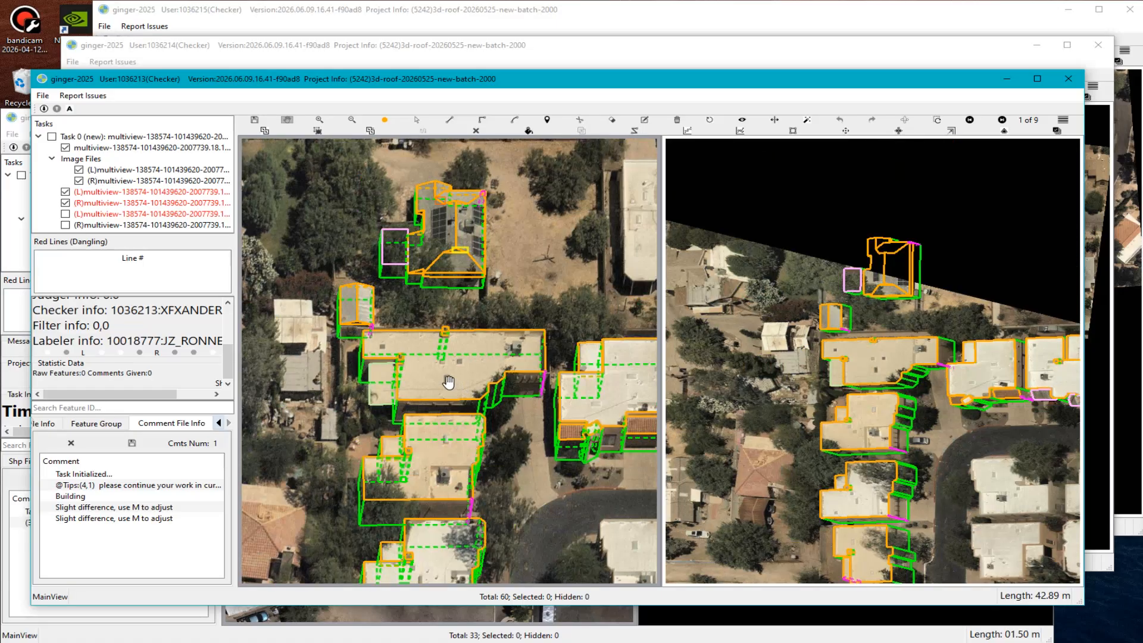
Examine the flat-roofed house south of the long building with the labels hidden and shown, focusing on its recessed southeastern section.
{"action": "mouse_move", "coordinate": [448, 382]}
{"action": "middle_mouse_down"}
{"action": "mouse_move", "coordinate": [499, 382]}
{"action": "mouse_move", "coordinate": [403, 386]}
{"action": "mouse_move", "coordinate": [418, 398]}
{"action": "mouse_move", "coordinate": [440, 375]}
{"action": "middle_mouse_up"}
{"action": "scroll", "coordinate": [443, 366], "scroll_direction": "down", "scroll_amount": 3}
{"action": "key", "text": "r"}
{"action": "scroll", "coordinate": [451, 357], "scroll_direction": "up", "scroll_amount": 3}
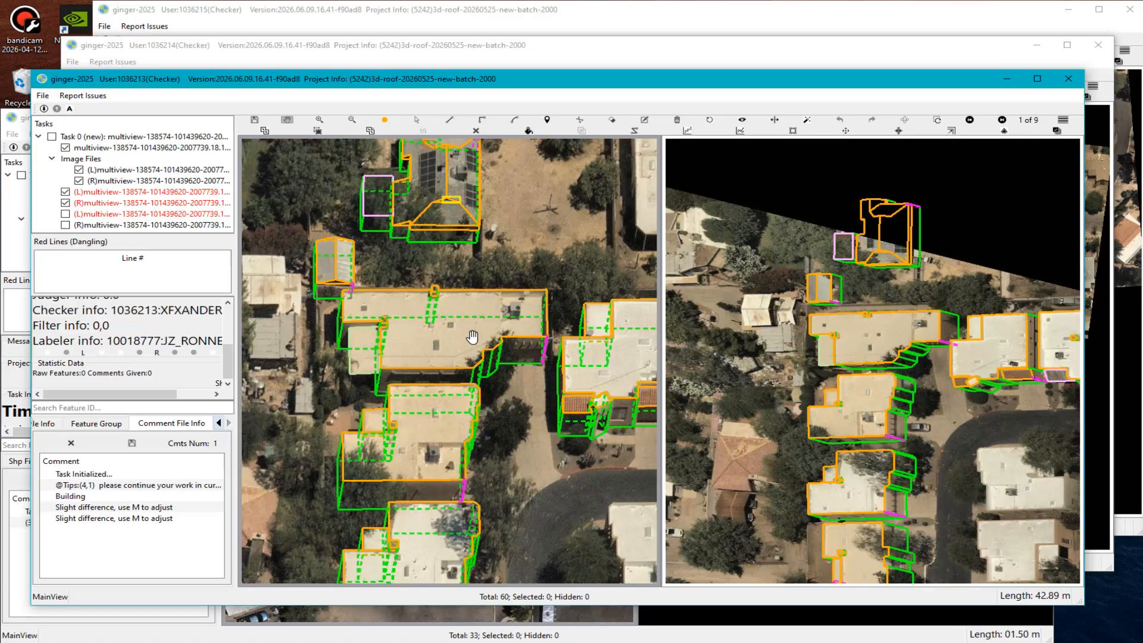
{"action": "scroll", "coordinate": [472, 333], "scroll_direction": "up", "scroll_amount": 3}
{"action": "key", "text": "h"}
{"action": "key", "text": "h"}
{"action": "scroll", "coordinate": [481, 334], "scroll_direction": "down", "scroll_amount": 2}
{"action": "left_click_drag", "start_coordinate": [469, 378], "coordinate": [518, 290]}
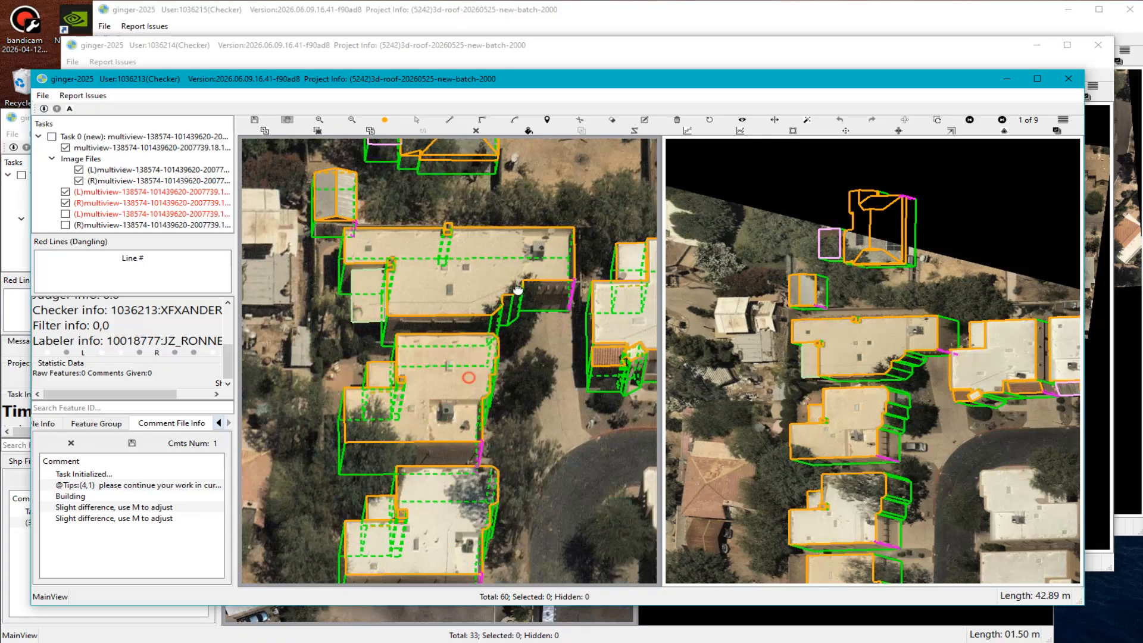
{"action": "scroll", "coordinate": [518, 290], "scroll_direction": "up", "scroll_amount": 2}
{"action": "scroll", "coordinate": [516, 450], "scroll_direction": "up", "scroll_amount": 2}
{"action": "key", "text": "h"}
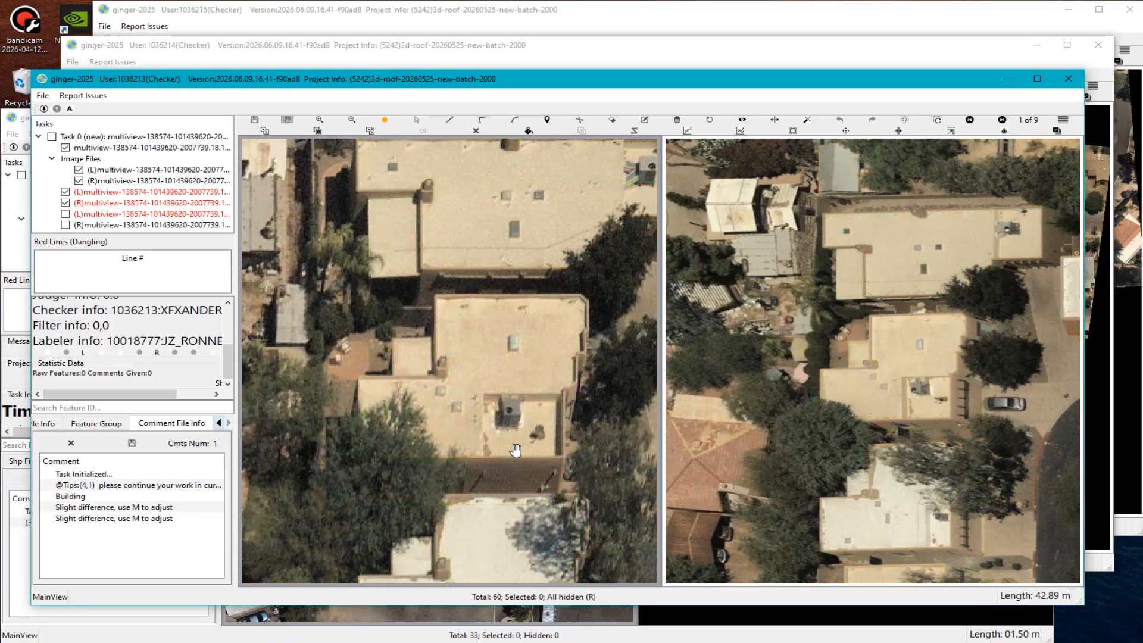
{"action": "scroll", "coordinate": [515, 450], "scroll_direction": "up", "scroll_amount": 2}
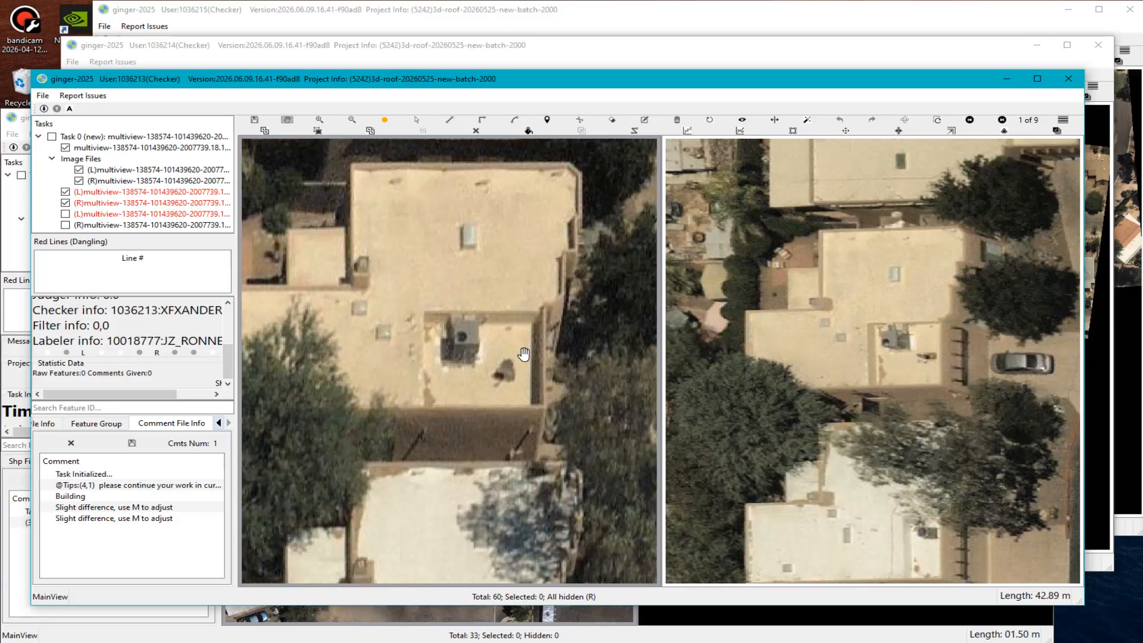
{"action": "scroll", "coordinate": [470, 369], "scroll_direction": "down", "scroll_amount": 2}
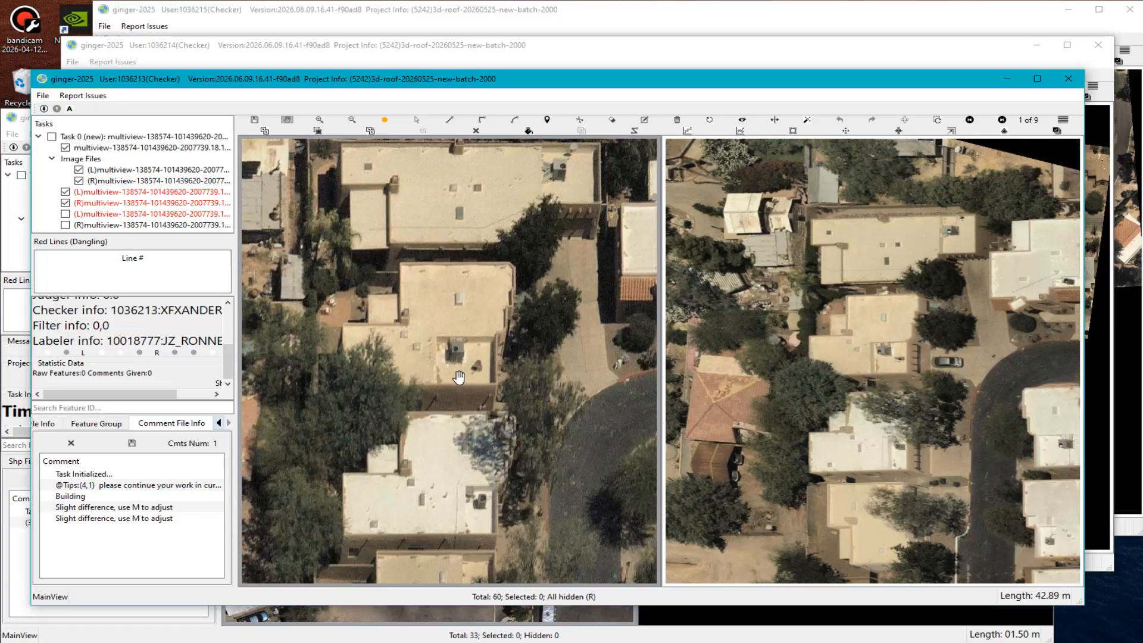
{"action": "scroll", "coordinate": [443, 351], "scroll_direction": "up", "scroll_amount": 2}
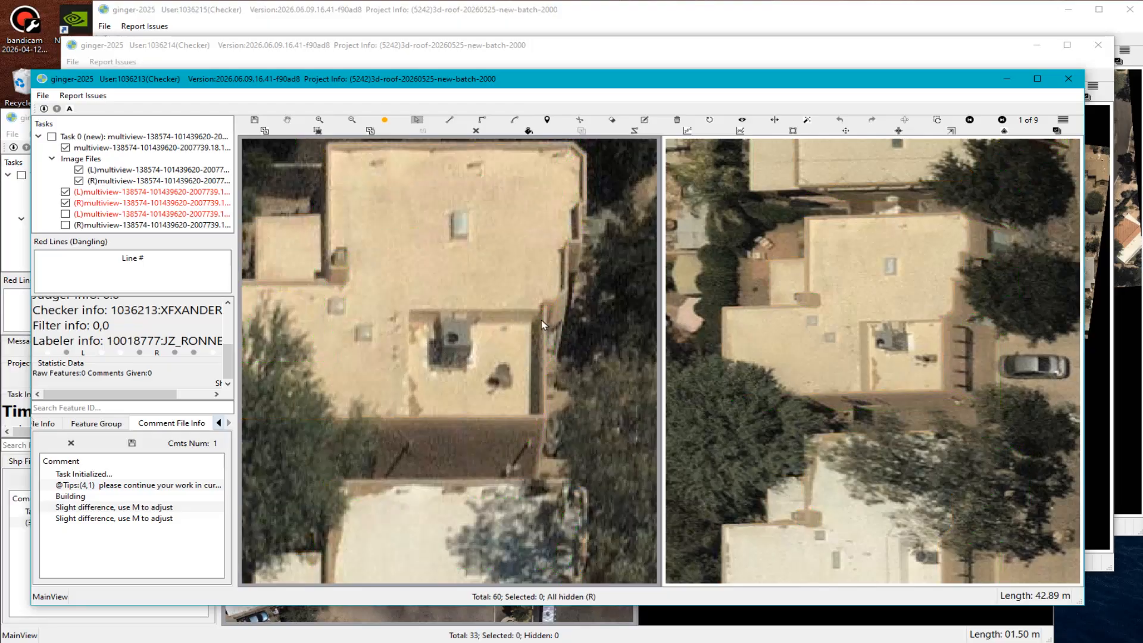
{"action": "key", "text": "r"}
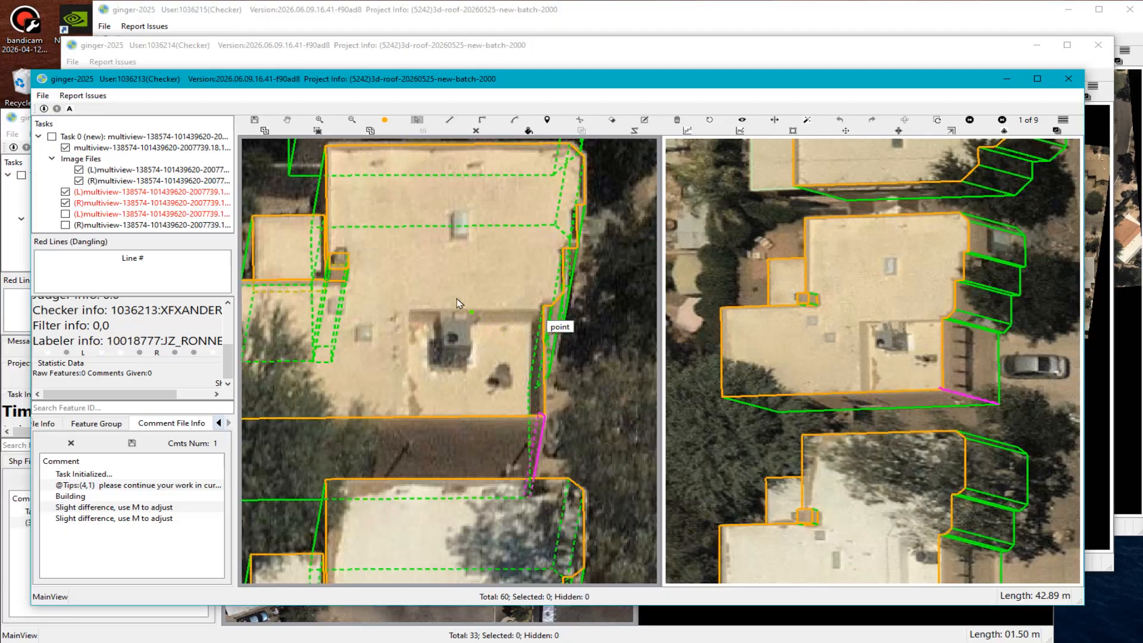
Sketch the recessed southeastern section's missing boundary in red over both views on a screen capture, and discard the capture.
{"action": "key", "text": "Print"}
{"action": "left_click_drag", "start_coordinate": [232, 164], "coordinate": [783, 471]}
{"action": "left_click", "coordinate": [796, 372]}
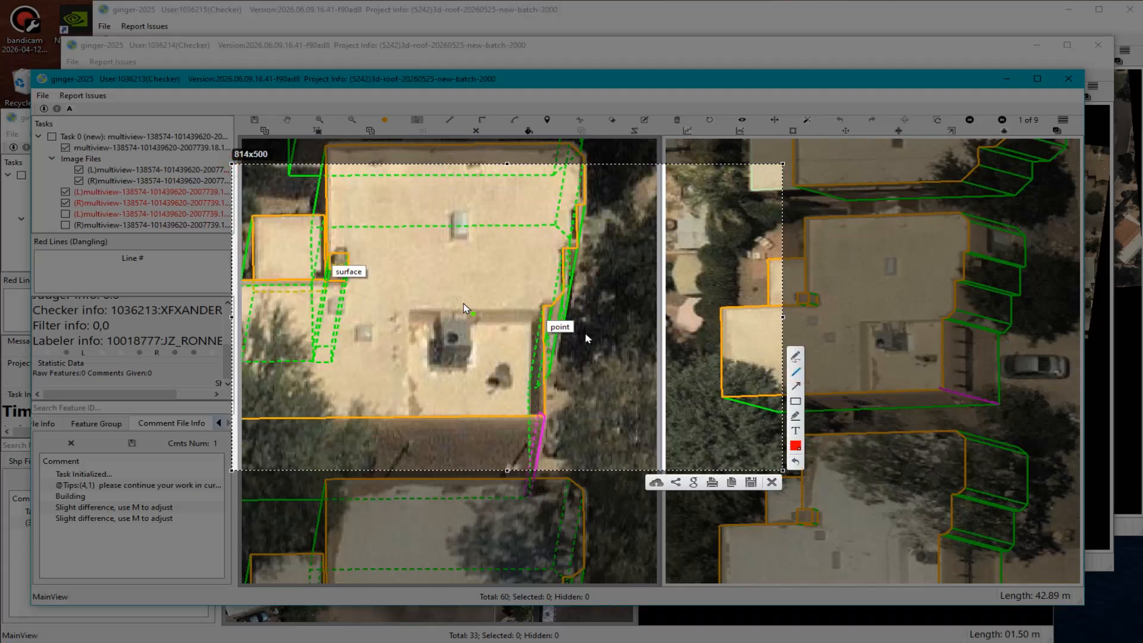
{"action": "mouse_move", "coordinate": [543, 311]}
{"action": "left_mouse_down"}
{"action": "mouse_move", "coordinate": [409, 310]}
{"action": "mouse_move", "coordinate": [407, 421]}
{"action": "left_mouse_up"}
{"action": "left_click_drag", "start_coordinate": [940, 324], "coordinate": [939, 326]}
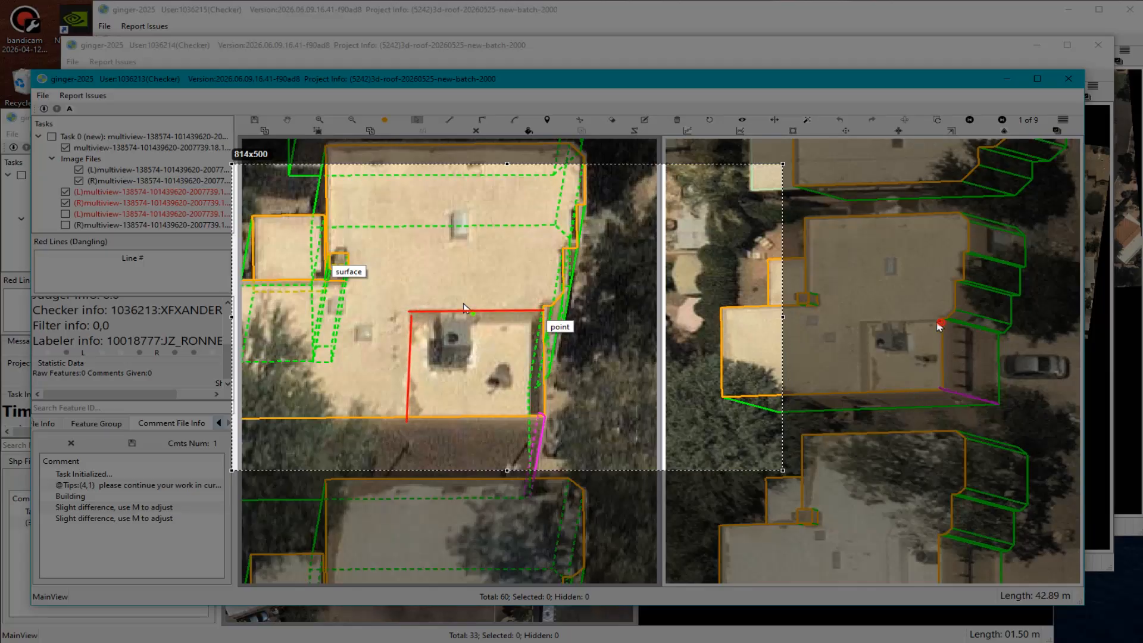
{"action": "left_click_drag", "start_coordinate": [861, 332], "coordinate": [862, 338]}
{"action": "left_click_drag", "start_coordinate": [859, 398], "coordinate": [861, 391]}
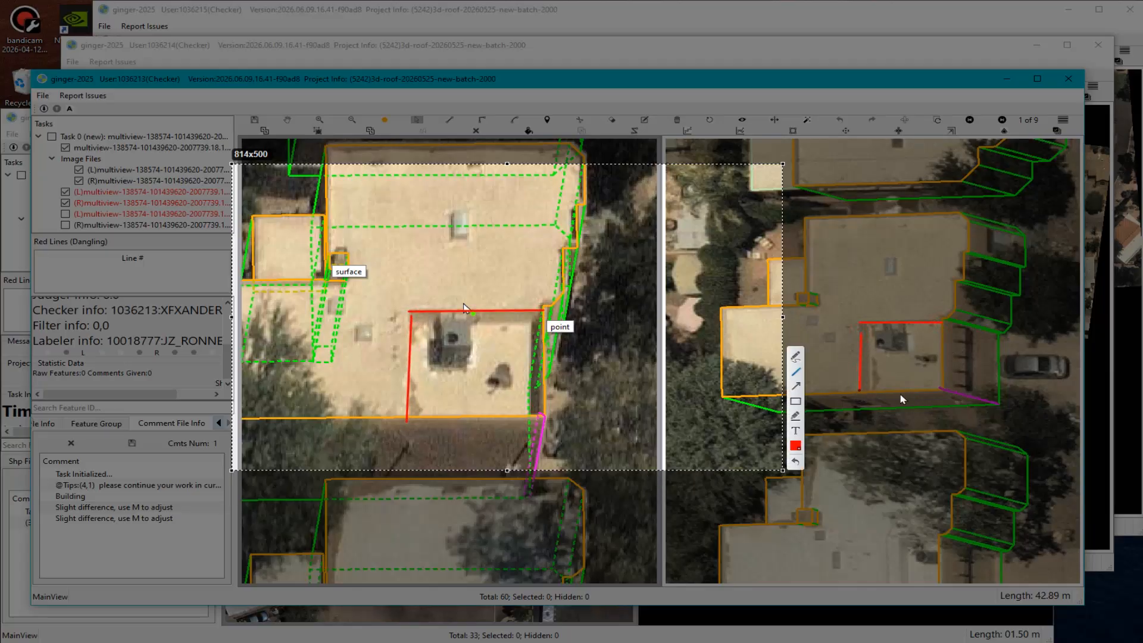
{"action": "left_click_drag", "start_coordinate": [965, 355], "coordinate": [926, 361]}
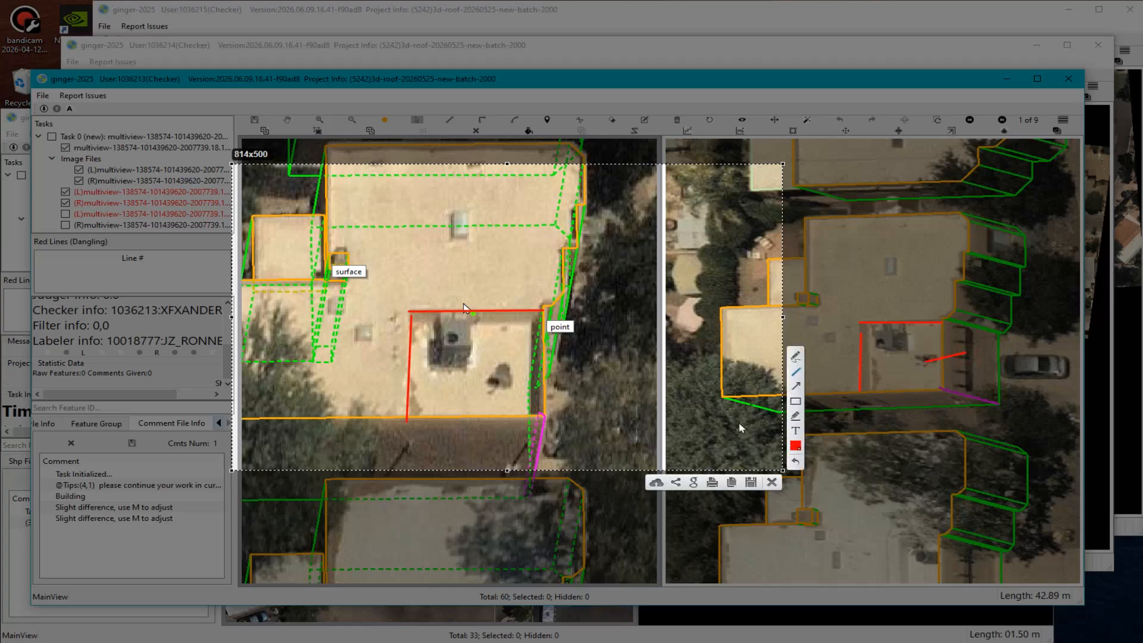
{"action": "left_click", "coordinate": [772, 482]}
Mark the recessed southeastern section around the rooftop unit on the flat-roofed house and add the comment "Missing Details".
{"action": "scroll", "coordinate": [428, 419], "scroll_direction": "down", "scroll_amount": 3}
{"action": "key", "text": "m"}
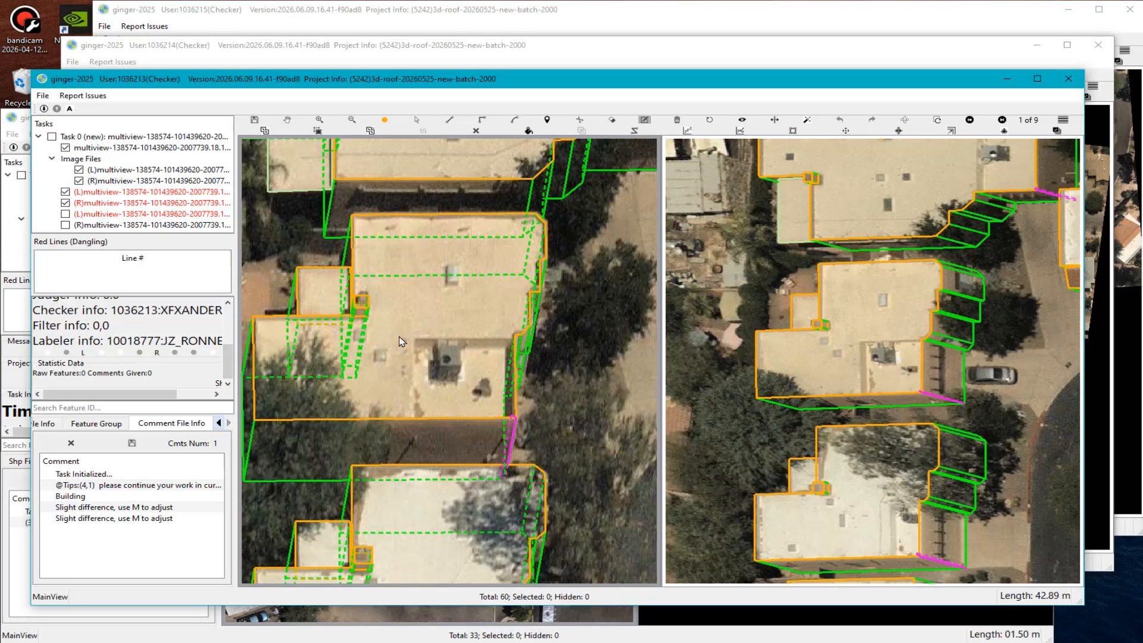
{"action": "left_click_drag", "start_coordinate": [396, 326], "coordinate": [503, 345]}
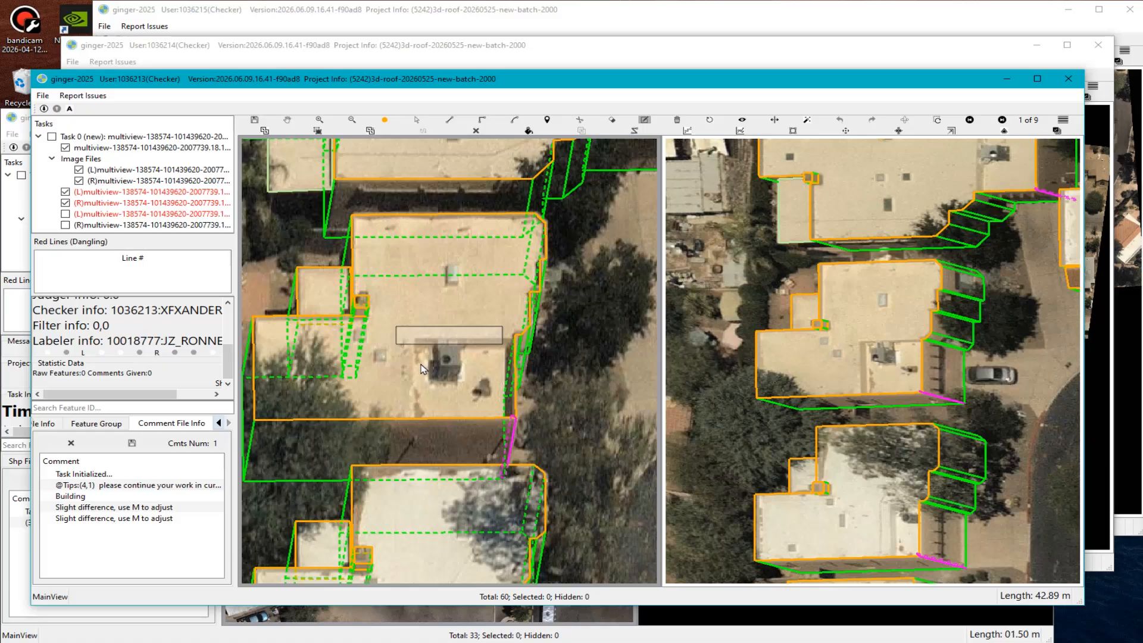
{"action": "left_click", "coordinate": [585, 329]}
{"action": "left_click_drag", "start_coordinate": [469, 398], "coordinate": [518, 433]}
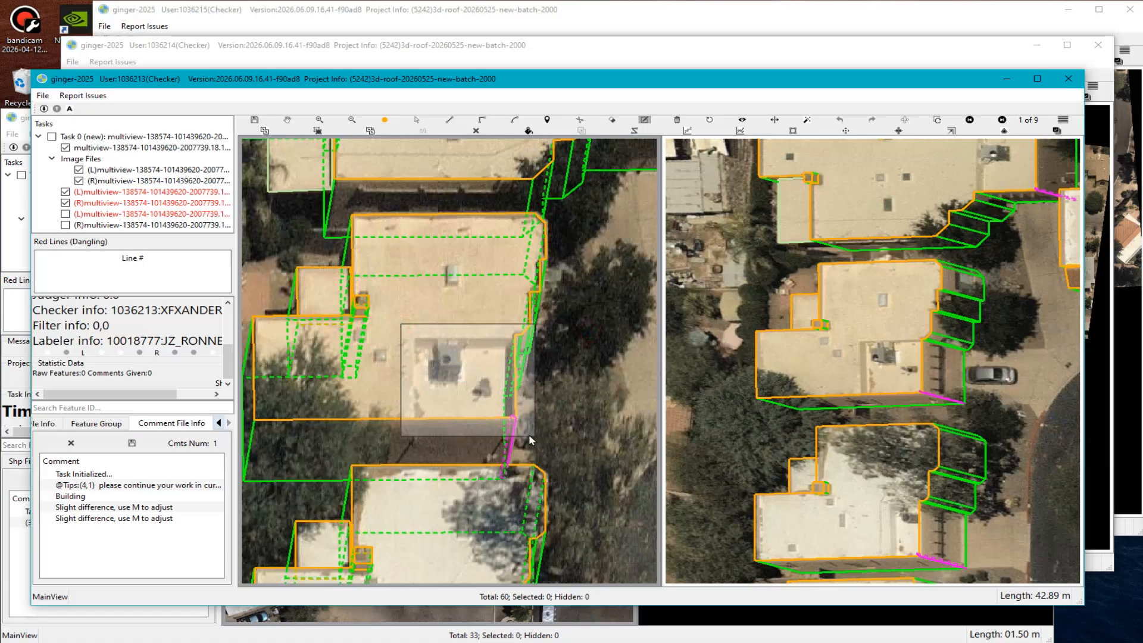
{"action": "left_click", "coordinate": [140, 105]}
{"action": "left_click", "coordinate": [222, 153]}
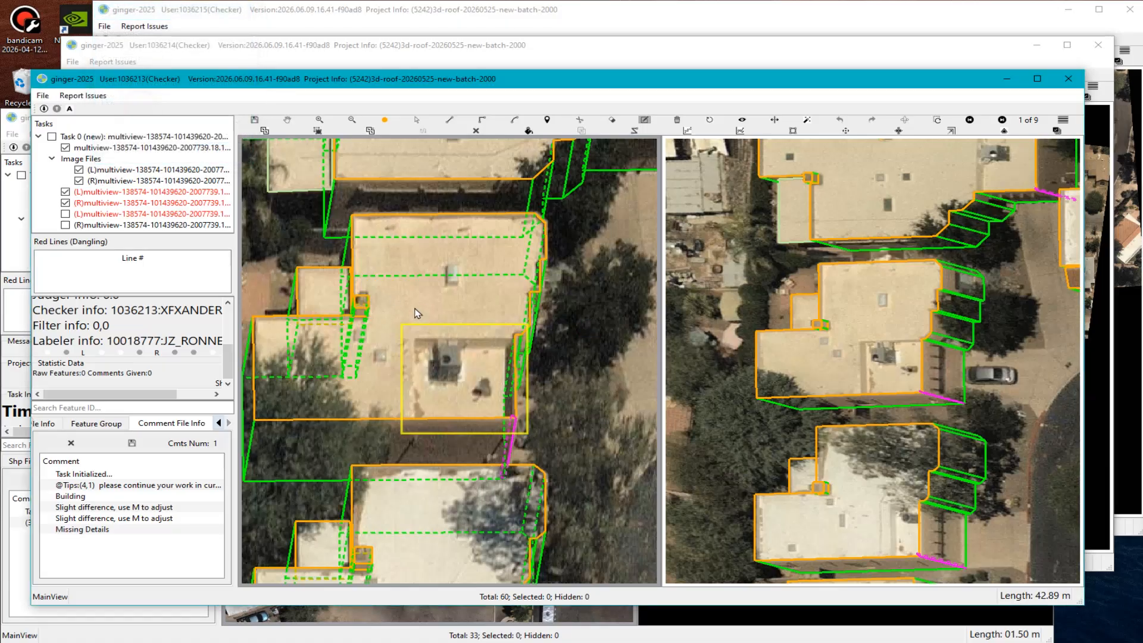
Examine the white-roofed house south of the marked one with the labels hidden and shown, focusing on its recessed southeastern corner around the rooftop unit.
{"action": "scroll", "coordinate": [441, 391], "scroll_direction": "up", "scroll_amount": 3}
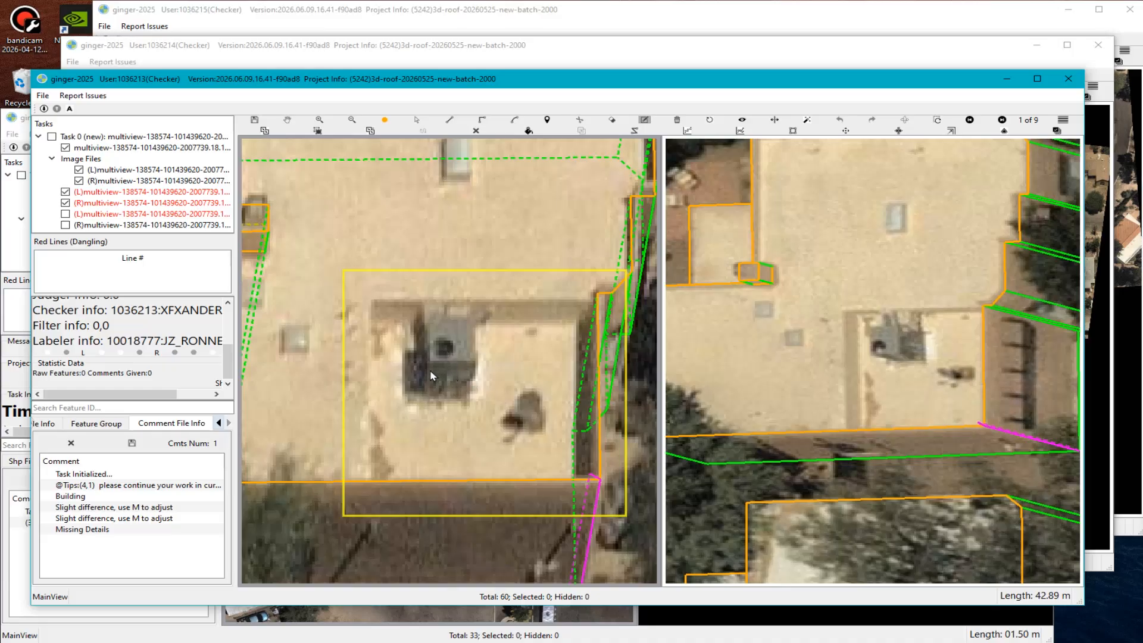
{"action": "scroll", "coordinate": [433, 377], "scroll_direction": "down", "scroll_amount": 7}
{"action": "scroll", "coordinate": [503, 414], "scroll_direction": "up", "scroll_amount": 6}
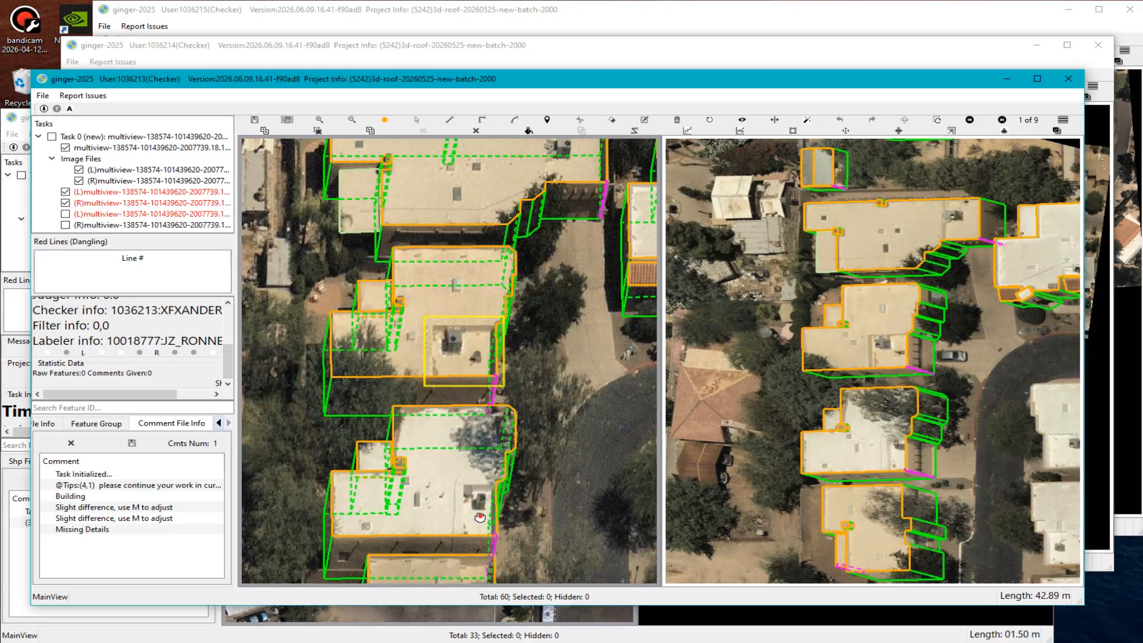
{"action": "key", "text": "r"}
{"action": "scroll", "coordinate": [499, 394], "scroll_direction": "up", "scroll_amount": 2}
{"action": "key", "text": "r"}
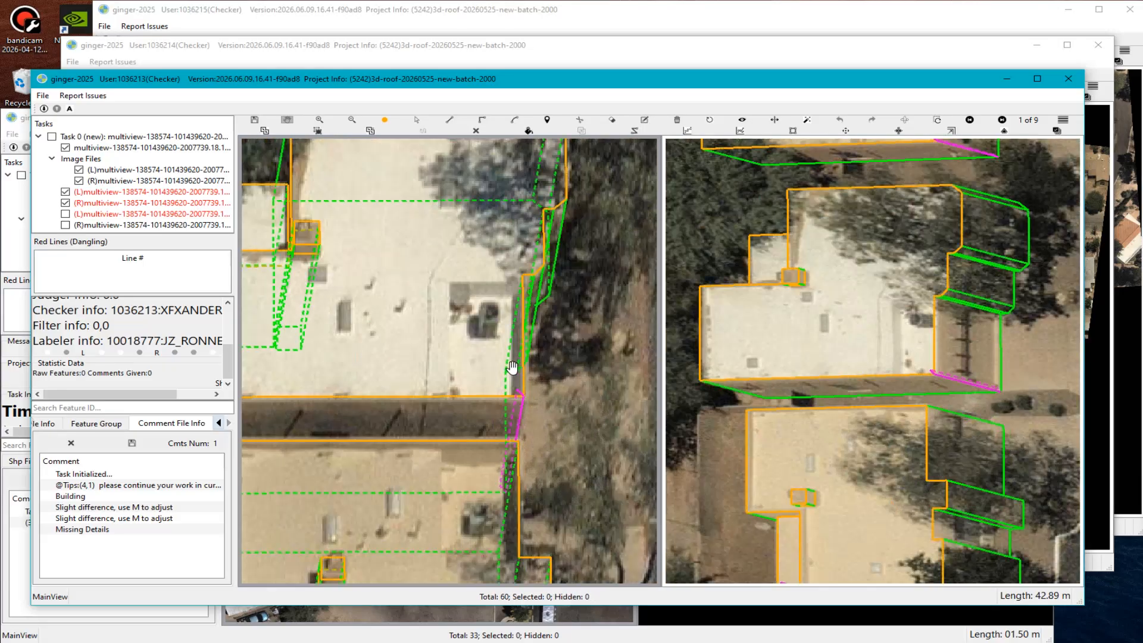
{"action": "key", "text": "s"}
{"action": "scroll", "coordinate": [911, 341], "scroll_direction": "up", "scroll_amount": 3}
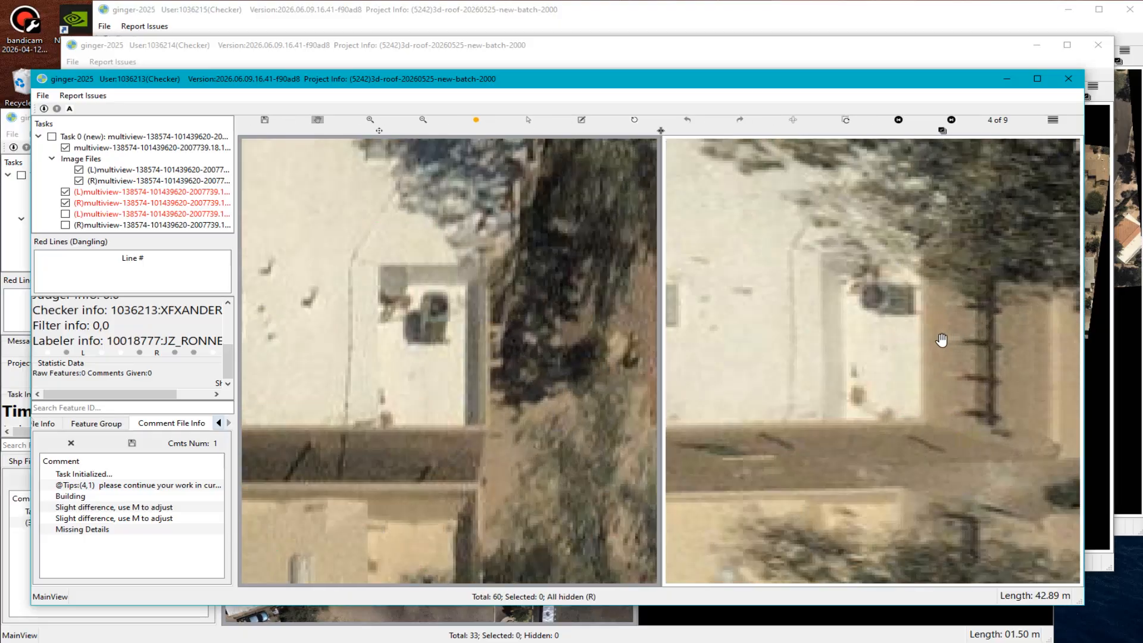
{"action": "scroll", "coordinate": [464, 382], "scroll_direction": "down", "scroll_amount": 4}
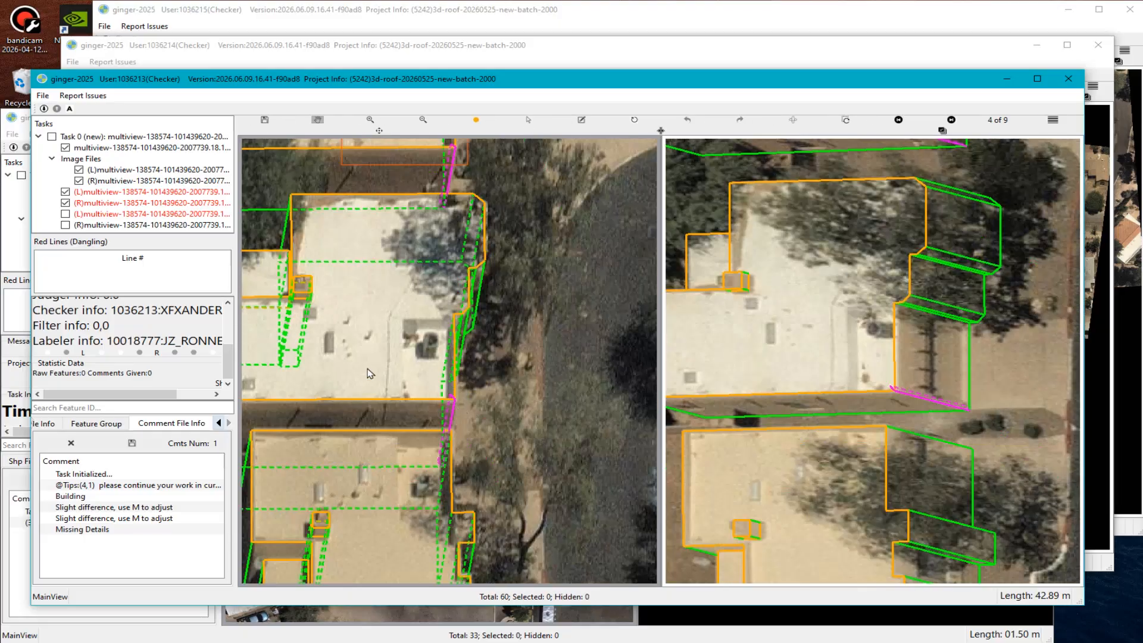
{"action": "scroll", "coordinate": [449, 357], "scroll_direction": "up", "scroll_amount": 4}
{"action": "scroll", "coordinate": [429, 352], "scroll_direction": "down", "scroll_amount": 2}
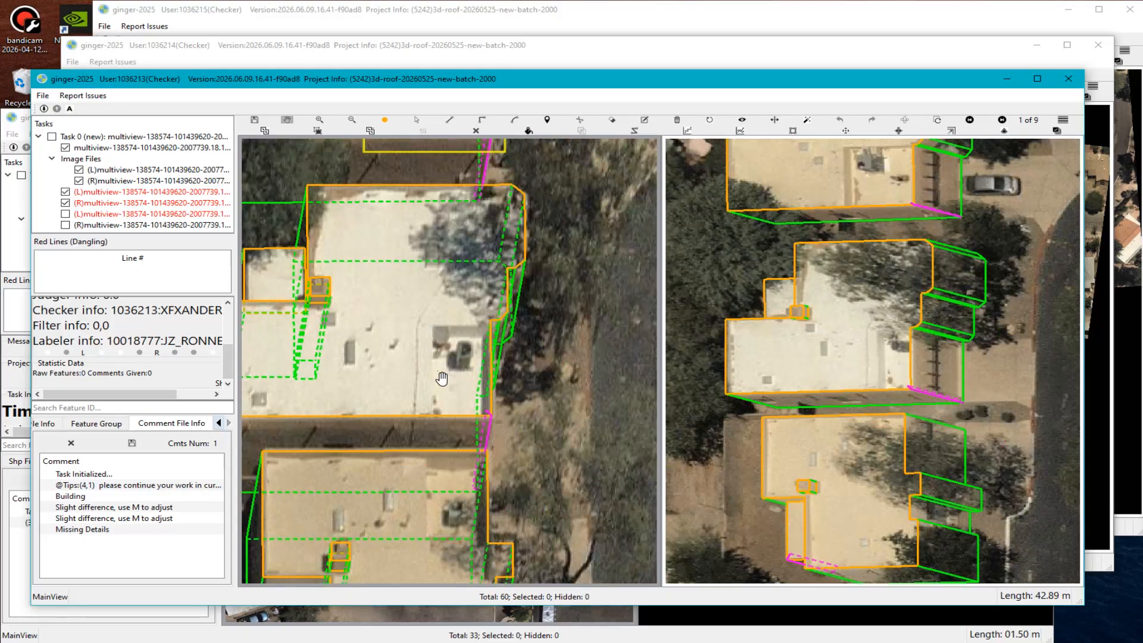
{"action": "scroll", "coordinate": [446, 373], "scroll_direction": "down", "scroll_amount": 3}
{"action": "scroll", "coordinate": [448, 371], "scroll_direction": "up", "scroll_amount": 2}
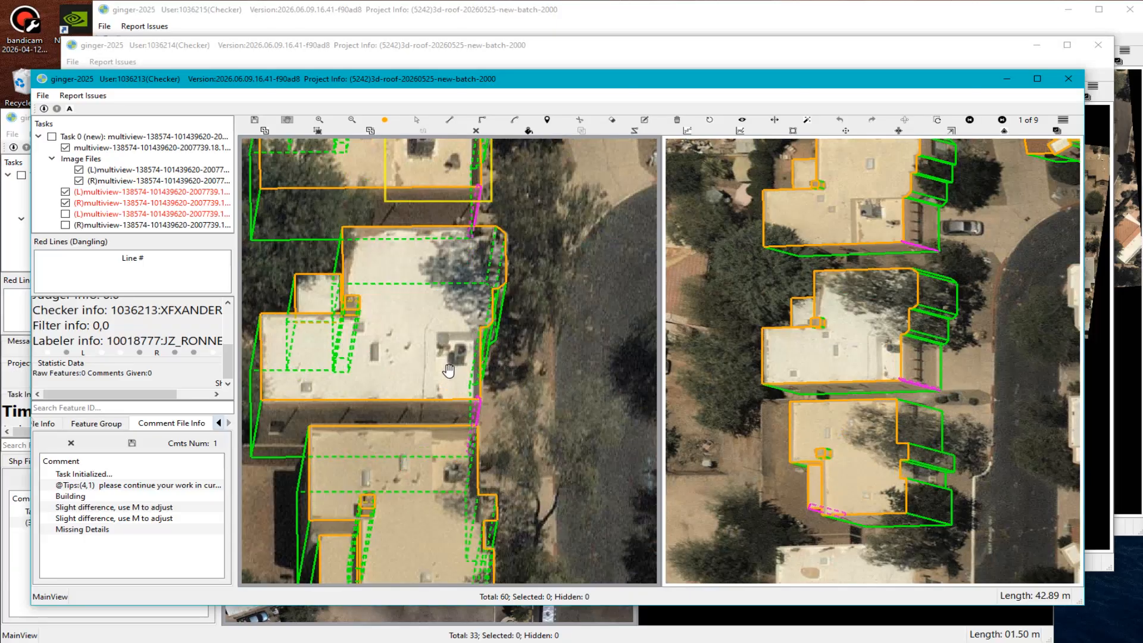
{"action": "scroll", "coordinate": [452, 352], "scroll_direction": "up", "scroll_amount": 2}
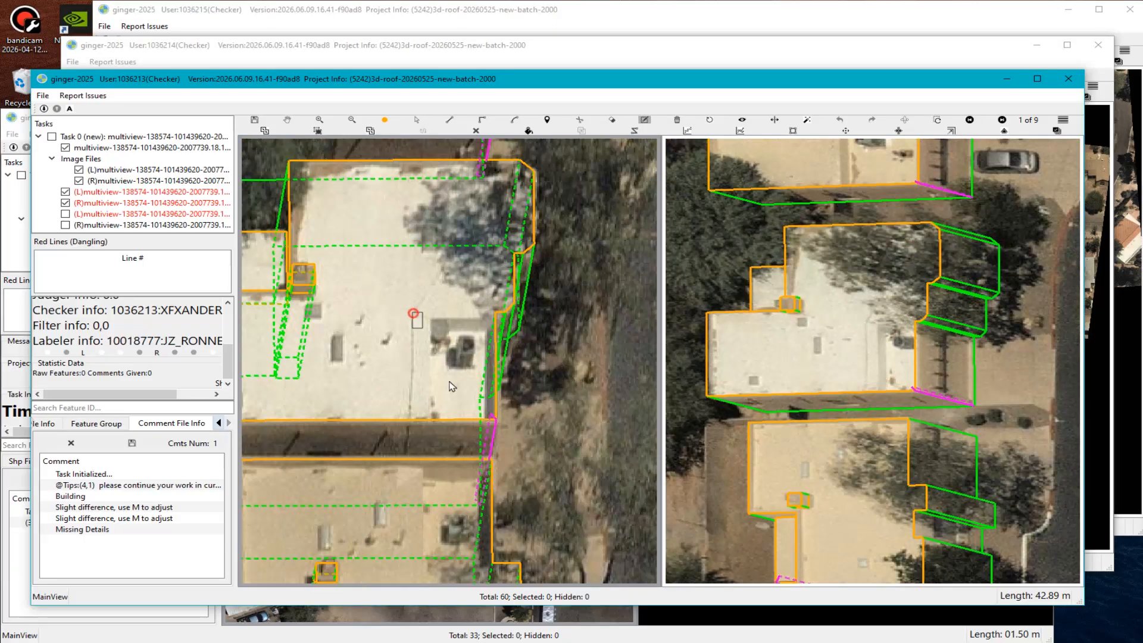
{"action": "left_click_drag", "start_coordinate": [451, 387], "coordinate": [495, 428]}
{"action": "left_click", "coordinate": [241, 11]}
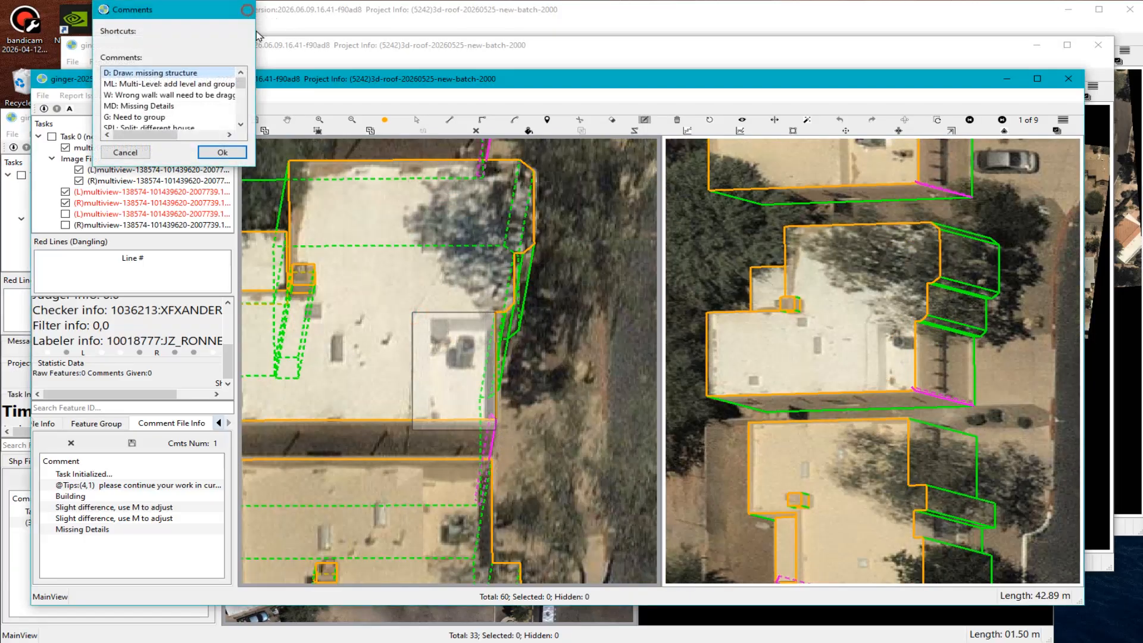
{"action": "scroll", "coordinate": [544, 395], "scroll_direction": "down", "scroll_amount": 3}
{"action": "key", "text": "Escape"}
Compare the southernmost labeled tan-roofed house with the imagery, labels hidden and shown, focusing on its narrow southwestern section.
{"action": "left_click_drag", "start_coordinate": [473, 467], "coordinate": [463, 339]}
{"action": "scroll", "coordinate": [463, 342], "scroll_direction": "up", "scroll_amount": 2}
{"action": "key", "text": "r"}
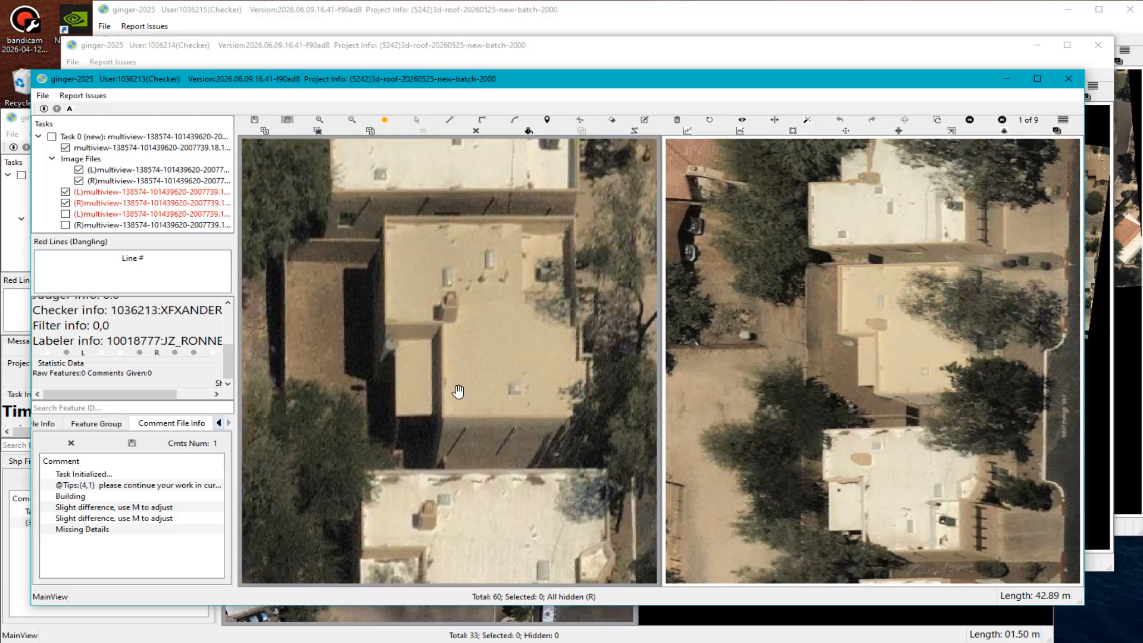
{"action": "key", "text": "r"}
{"action": "scroll", "coordinate": [416, 410], "scroll_direction": "up", "scroll_amount": 2}
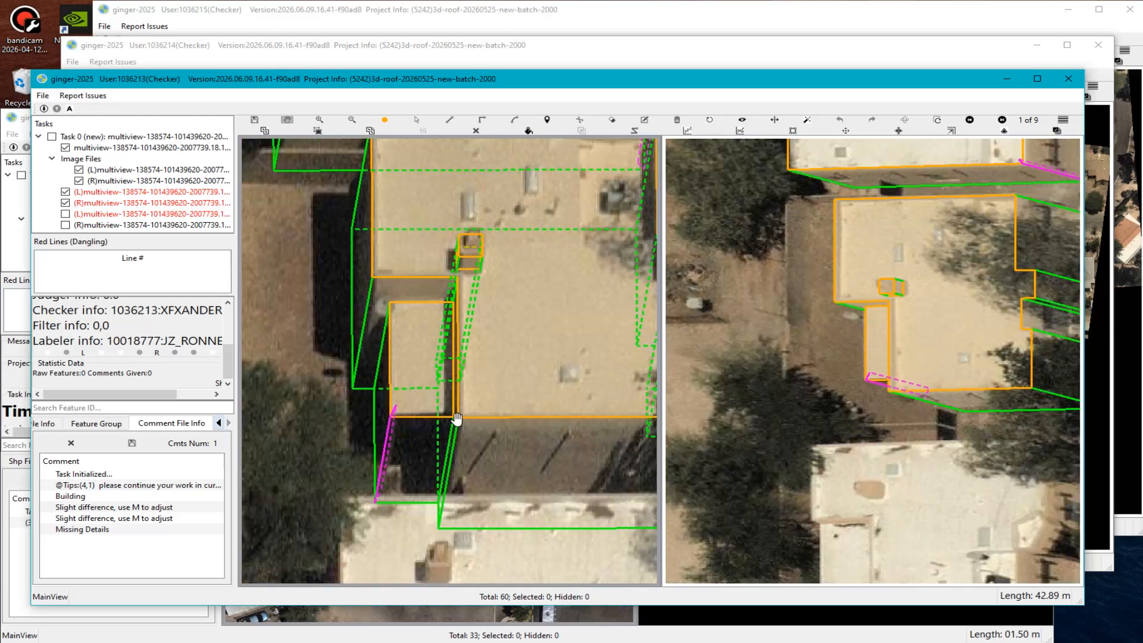
{"action": "scroll", "coordinate": [479, 396], "scroll_direction": "down", "scroll_amount": 1}
Inspect the 3D wireframe of the southernmost tan-roofed house from several angles, focusing on the corners and wall edges of its narrow southwestern section.
{"action": "mouse_move", "coordinate": [488, 358]}
{"action": "middle_mouse_down"}
{"action": "mouse_move", "coordinate": [514, 340]}
{"action": "mouse_move", "coordinate": [457, 353]}
{"action": "mouse_move", "coordinate": [470, 351]}
{"action": "middle_mouse_up"}
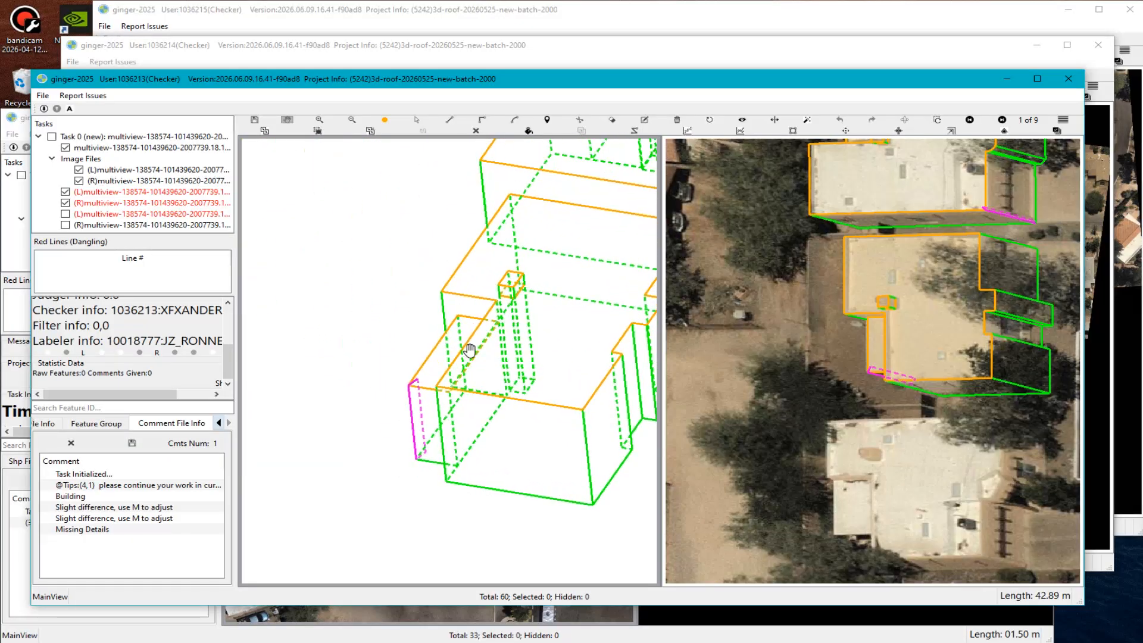
{"action": "scroll", "coordinate": [482, 375], "scroll_direction": "down", "scroll_amount": 2}
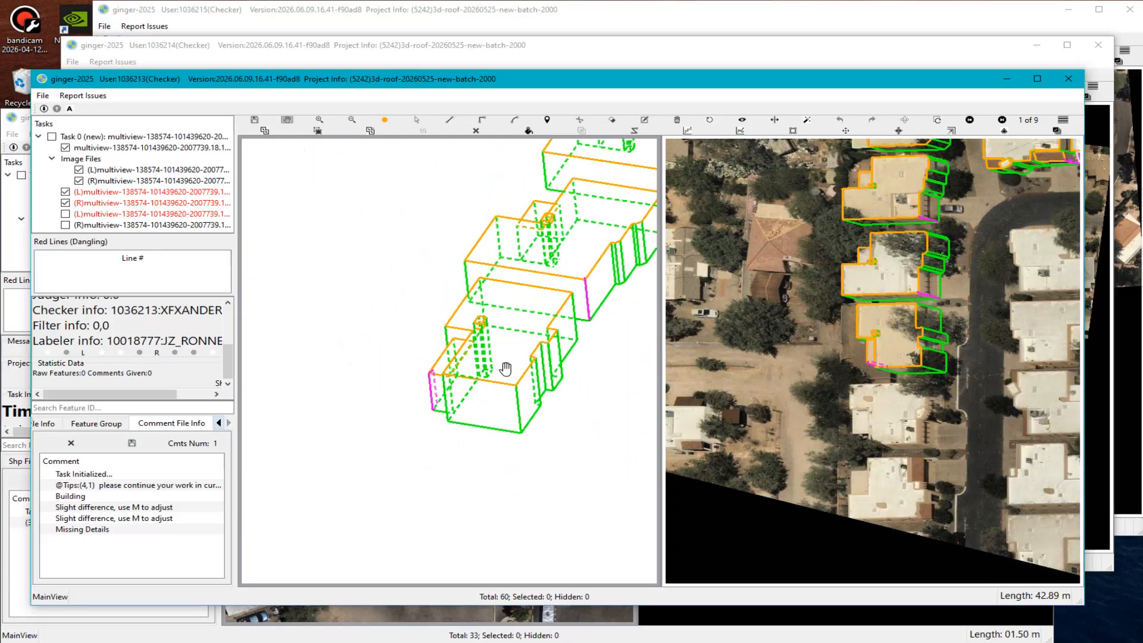
{"action": "scroll", "coordinate": [518, 372], "scroll_direction": "up", "scroll_amount": 1}
{"action": "scroll", "coordinate": [542, 384], "scroll_direction": "down", "scroll_amount": 1}
{"action": "scroll", "coordinate": [487, 332], "scroll_direction": "up", "scroll_amount": 2}
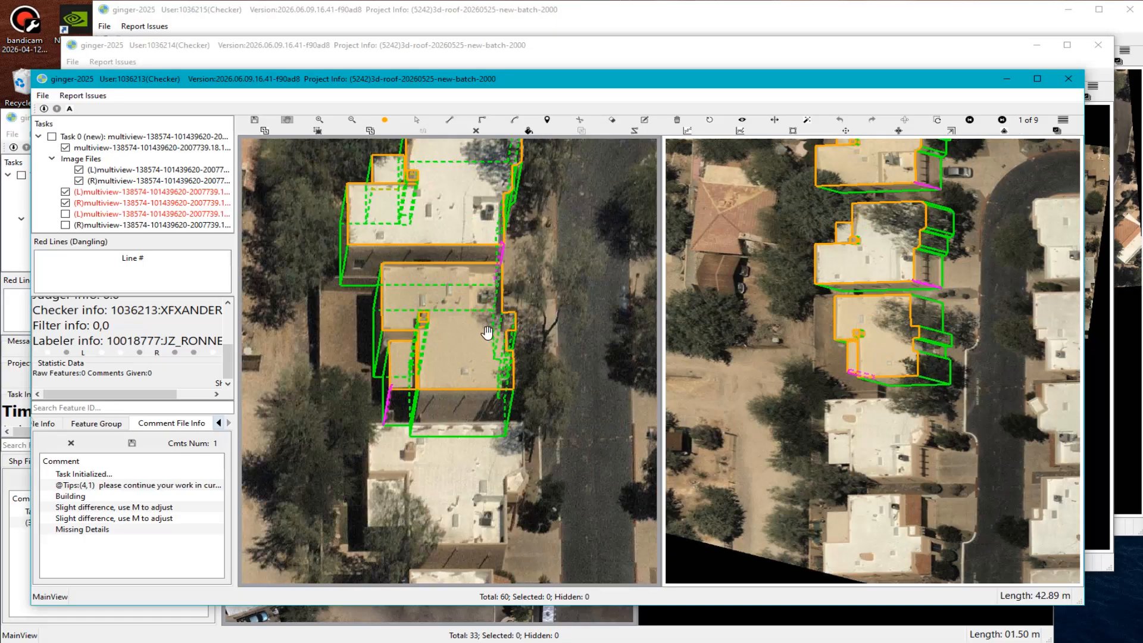
{"action": "scroll", "coordinate": [479, 336], "scroll_direction": "down", "scroll_amount": 3}
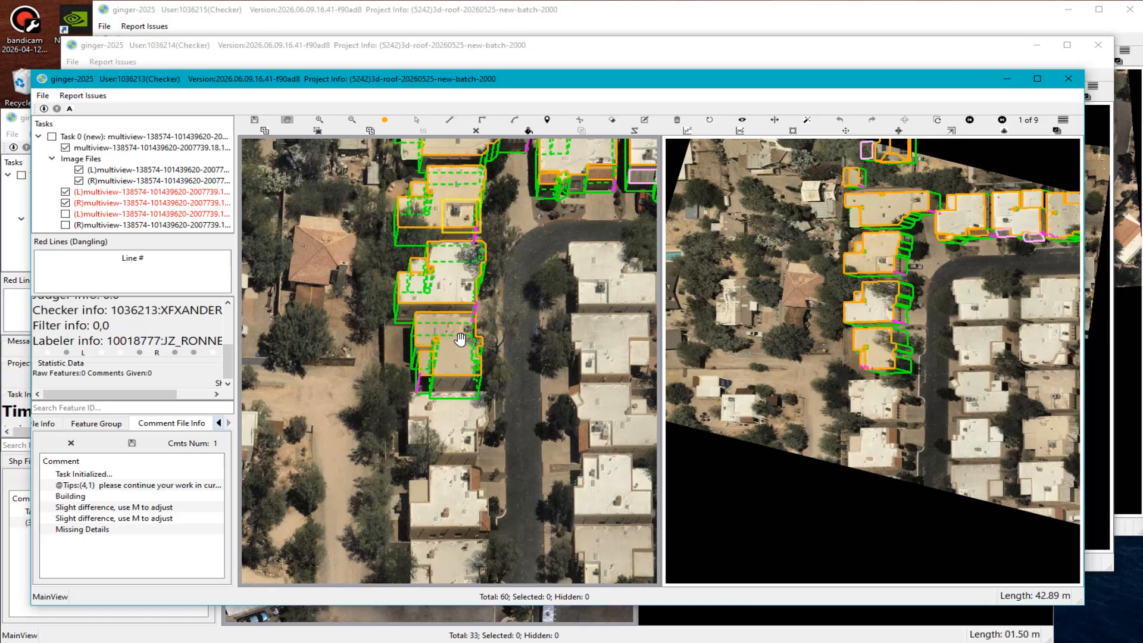
{"action": "scroll", "coordinate": [477, 340], "scroll_direction": "up", "scroll_amount": 3}
{"action": "middle_click_drag", "start_coordinate": [459, 345], "coordinate": [352, 446]}
{"action": "scroll", "coordinate": [351, 445], "scroll_direction": "down", "scroll_amount": 3}
{"action": "scroll", "coordinate": [358, 441], "scroll_direction": "up", "scroll_amount": 3}
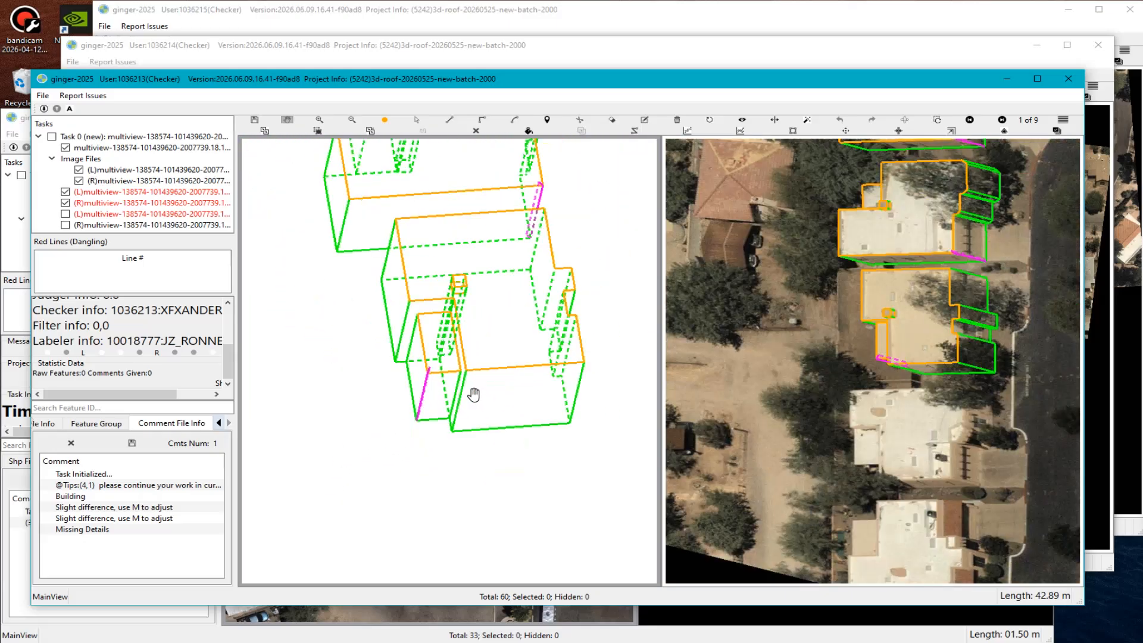
{"action": "middle_click_drag", "start_coordinate": [485, 343], "coordinate": [504, 320]}
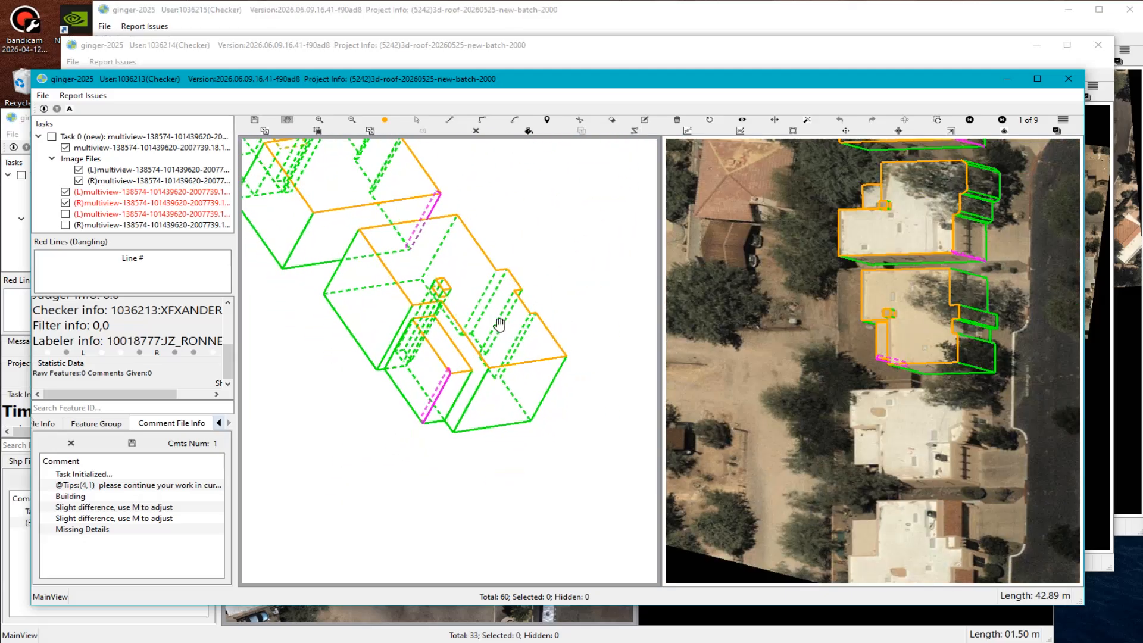
Sketch lines along the two southern wall corner edges of the southernmost house's wireframe on a screen capture, and discard the capture.
{"action": "key", "text": "Print"}
{"action": "mouse_move", "coordinate": [244, 136]}
{"action": "left_mouse_down"}
{"action": "mouse_move", "coordinate": [382, 298]}
{"action": "mouse_move", "coordinate": [725, 569]}
{"action": "left_mouse_up"}
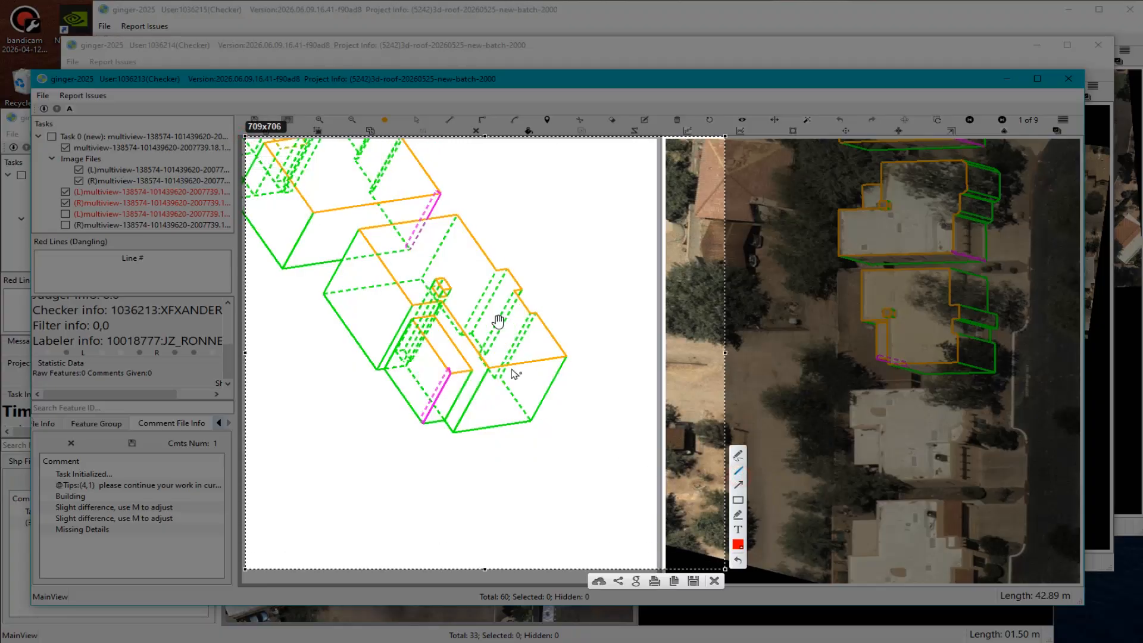
{"action": "left_click_drag", "start_coordinate": [490, 369], "coordinate": [457, 433]}
{"action": "left_click_drag", "start_coordinate": [451, 371], "coordinate": [425, 424]}
{"action": "left_click", "coordinate": [715, 581]}
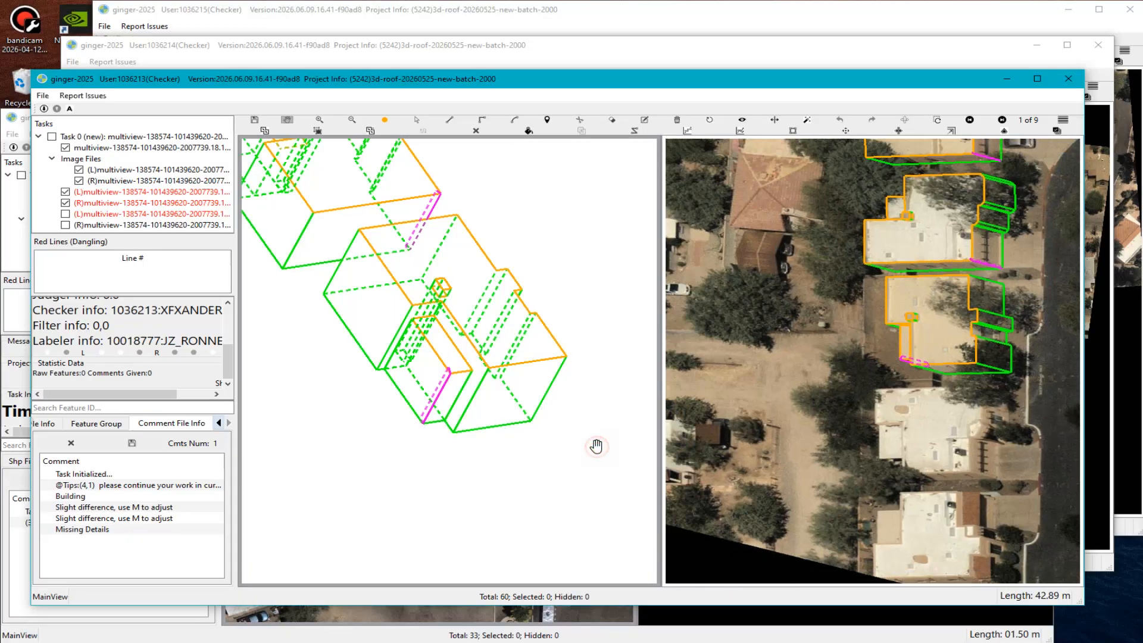
Mark the southernmost labeled tan-roofed house and add the comment "Corner missing or position incorrect".
{"action": "scroll", "coordinate": [493, 382], "scroll_direction": "down", "scroll_amount": 4}
{"action": "scroll", "coordinate": [517, 331], "scroll_direction": "up", "scroll_amount": 4}
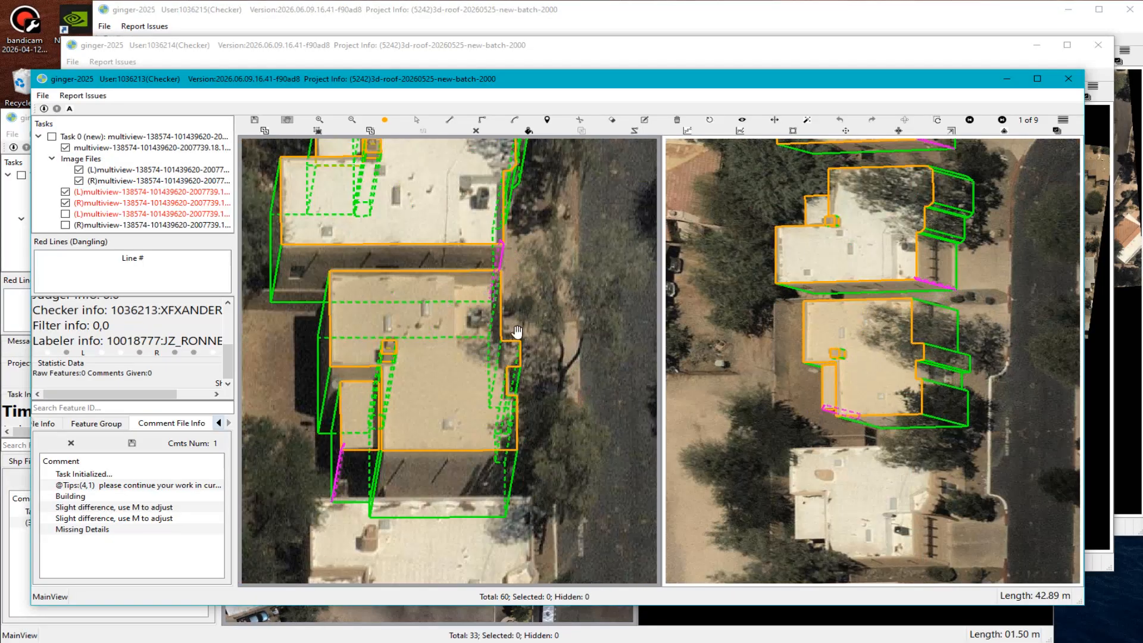
{"action": "scroll", "coordinate": [466, 327], "scroll_direction": "down", "scroll_amount": 3}
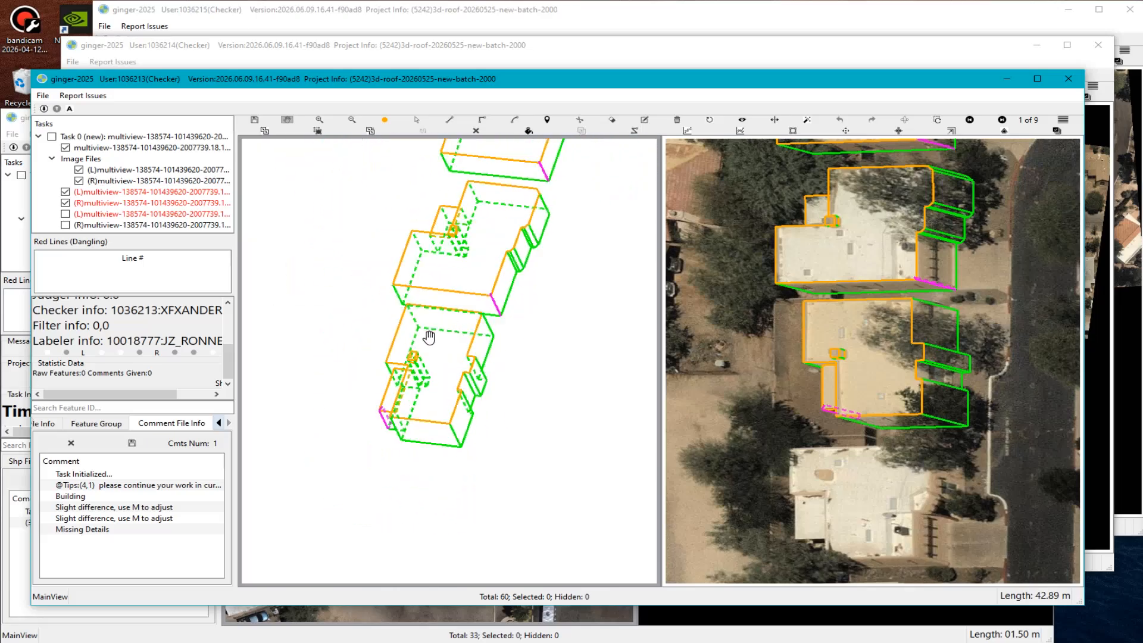
{"action": "scroll", "coordinate": [418, 295], "scroll_direction": "up", "scroll_amount": 1}
{"action": "key", "text": "Escape"}
{"action": "key", "text": "m"}
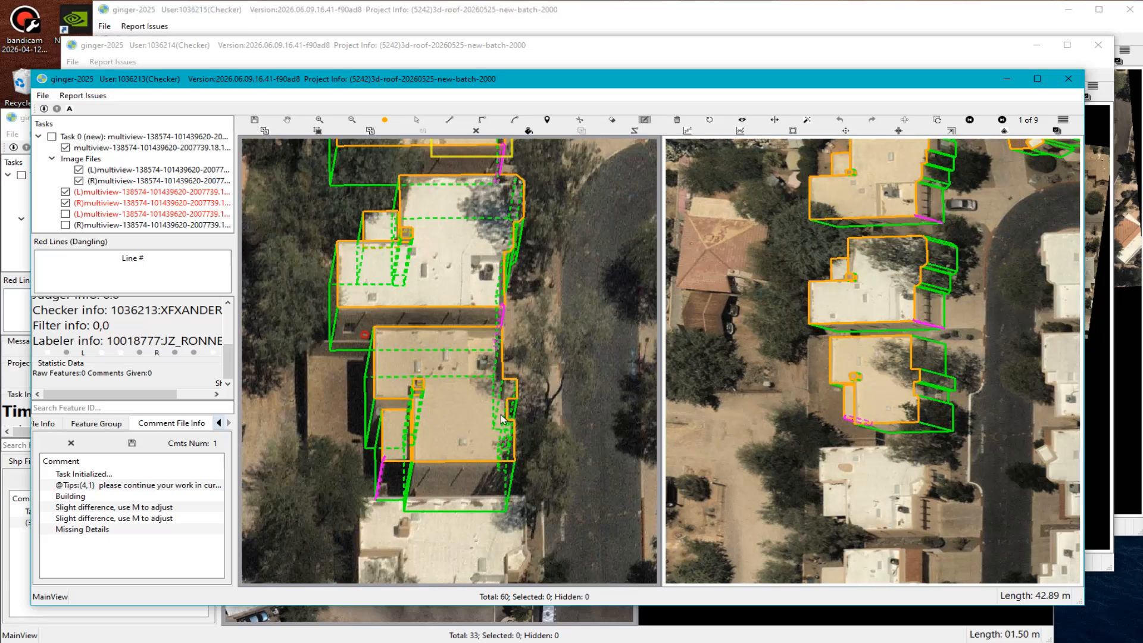
{"action": "left_click_drag", "start_coordinate": [362, 332], "coordinate": [529, 443]}
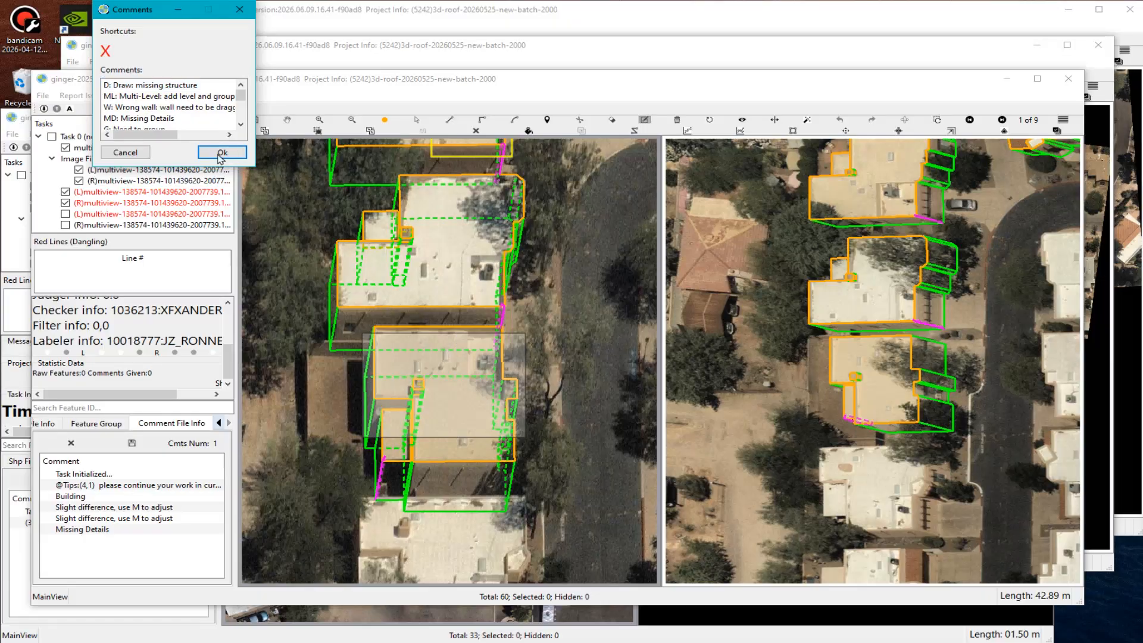
{"action": "key", "text": "c"}
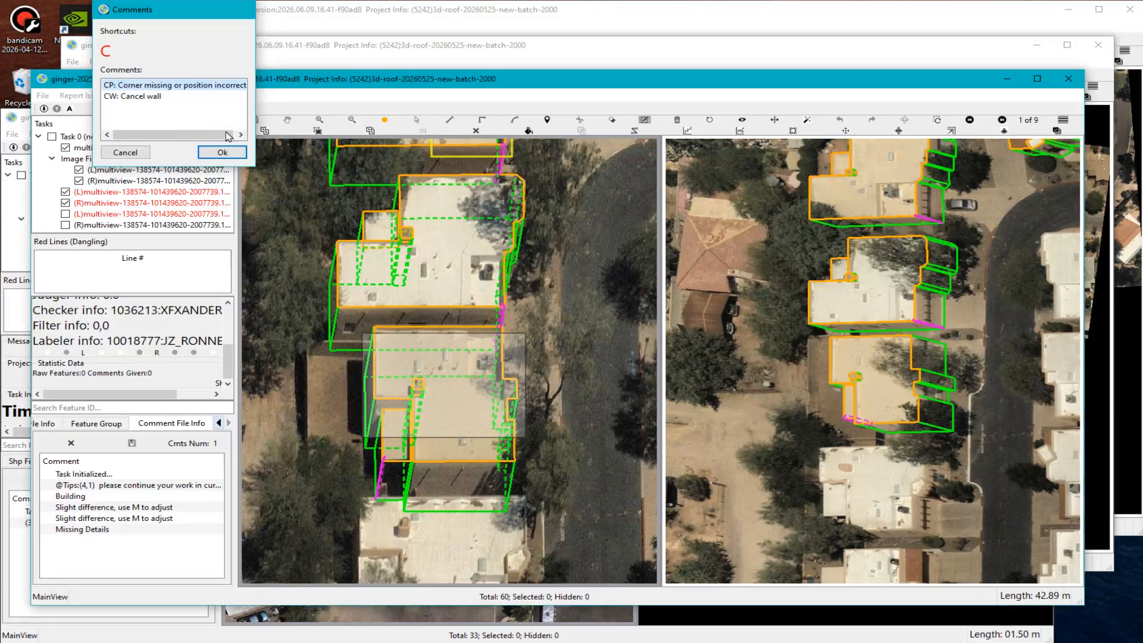
{"action": "left_click", "coordinate": [222, 152]}
{"action": "scroll", "coordinate": [444, 340], "scroll_direction": "down", "scroll_amount": 3}
{"action": "key", "text": "Escape"}
Check the row of houses north of the road with the labels hidden and shown, focusing on the western house with the tiled roof sections.
{"action": "left_click_drag", "start_coordinate": [556, 356], "coordinate": [433, 372]}
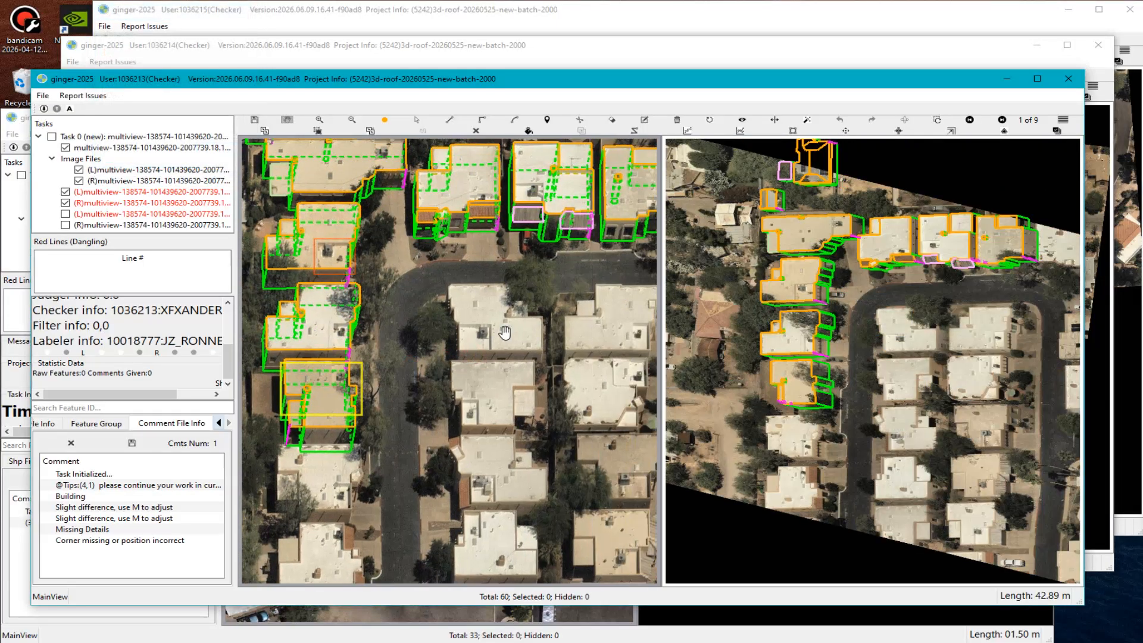
{"action": "scroll", "coordinate": [505, 332], "scroll_direction": "up", "scroll_amount": 5}
{"action": "key", "text": "r"}
{"action": "key", "text": "r"}
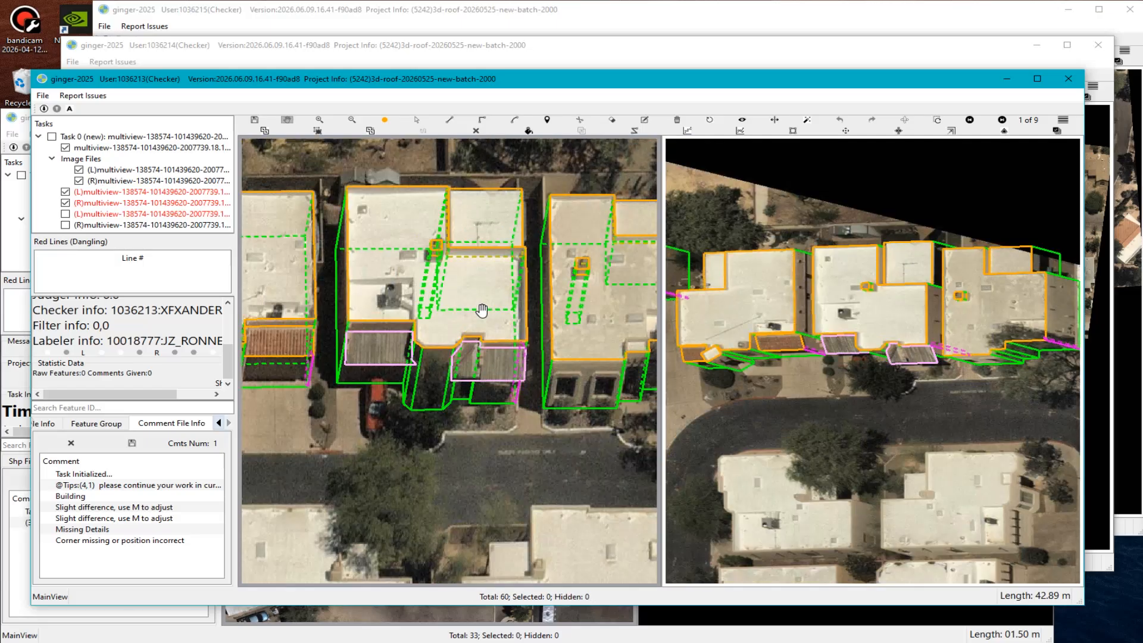
{"action": "left_click_drag", "start_coordinate": [306, 374], "coordinate": [455, 402]}
{"action": "key", "text": "r"}
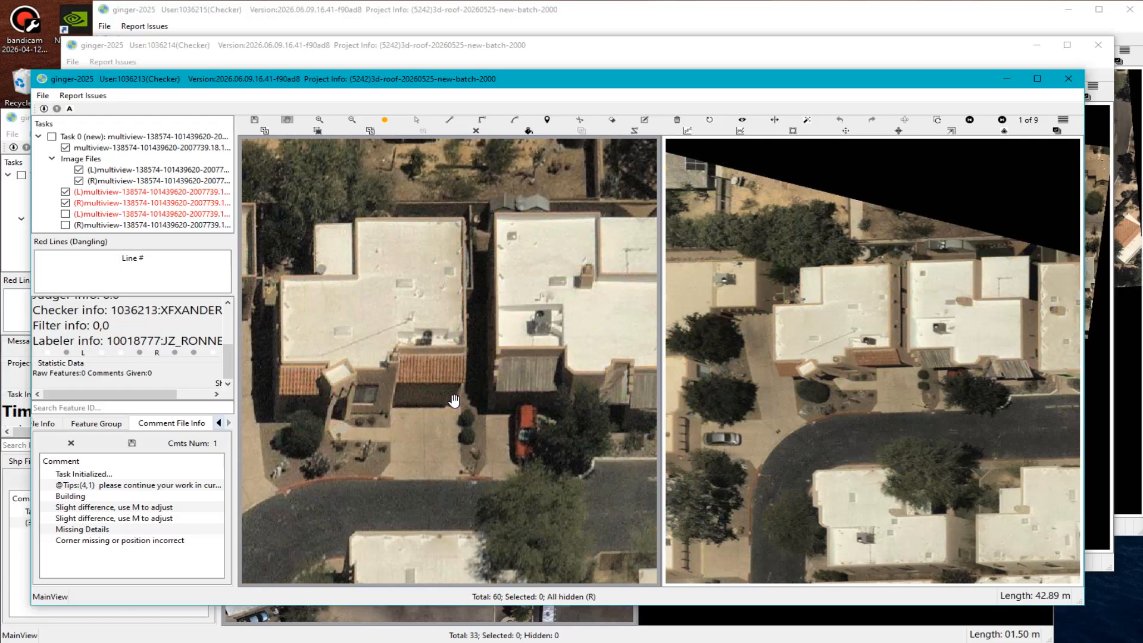
{"action": "key", "text": "r"}
{"action": "left_click_drag", "start_coordinate": [349, 433], "coordinate": [495, 429]}
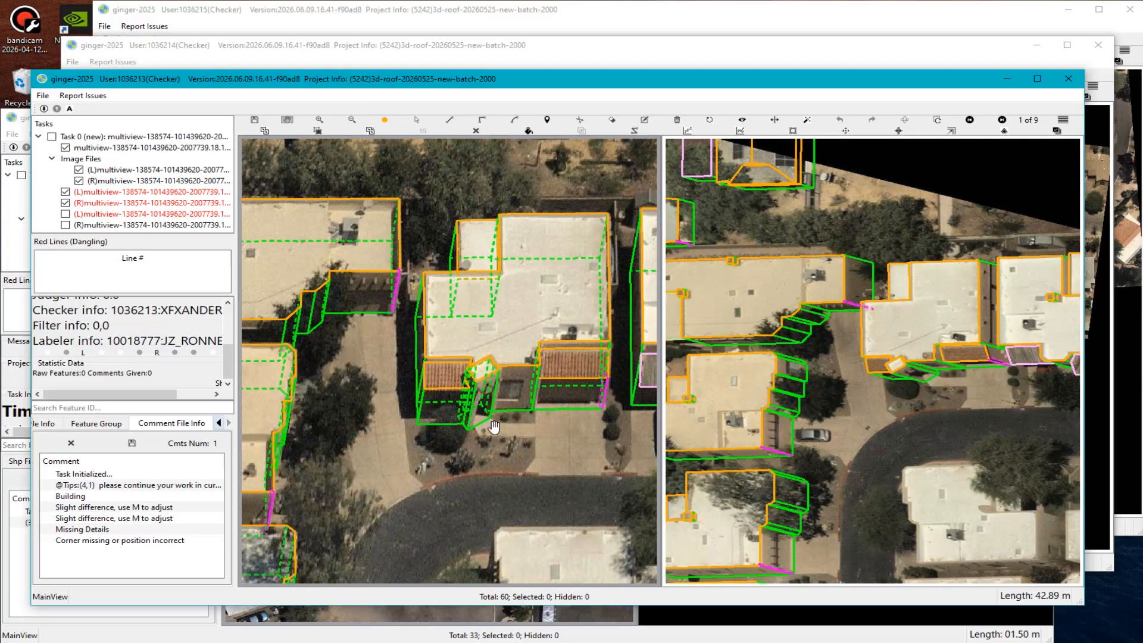
{"action": "scroll", "coordinate": [491, 426], "scroll_direction": "down", "scroll_amount": 3}
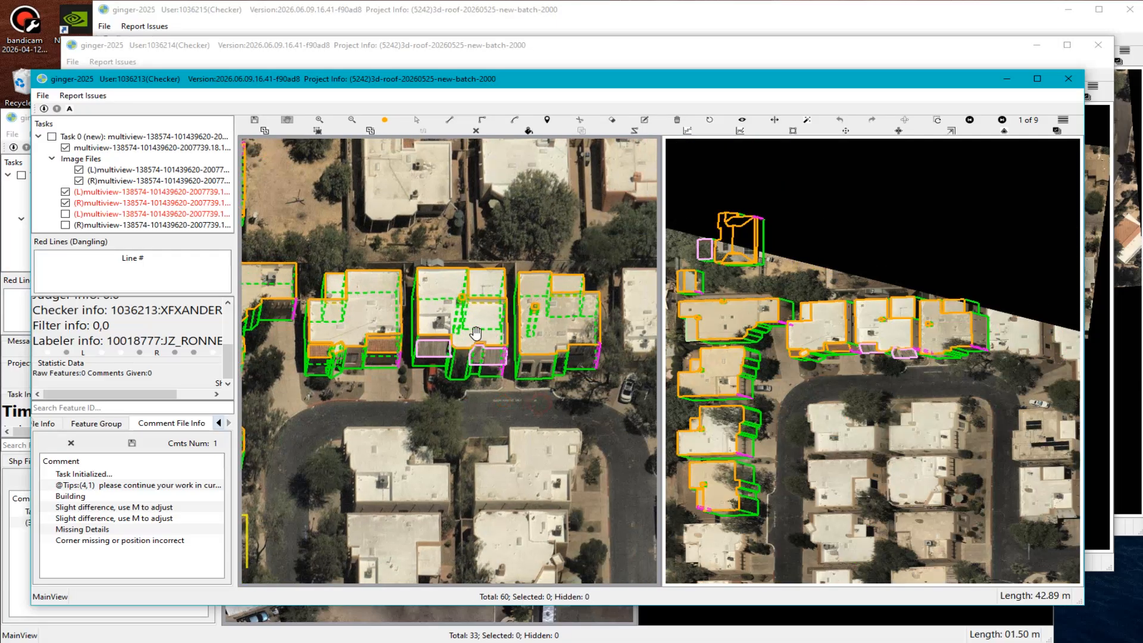
Examine the slatted patio covers on the middle house of the northern row with the labels hidden and shown.
{"action": "scroll", "coordinate": [542, 369], "scroll_direction": "up", "scroll_amount": 3}
{"action": "key", "text": "r"}
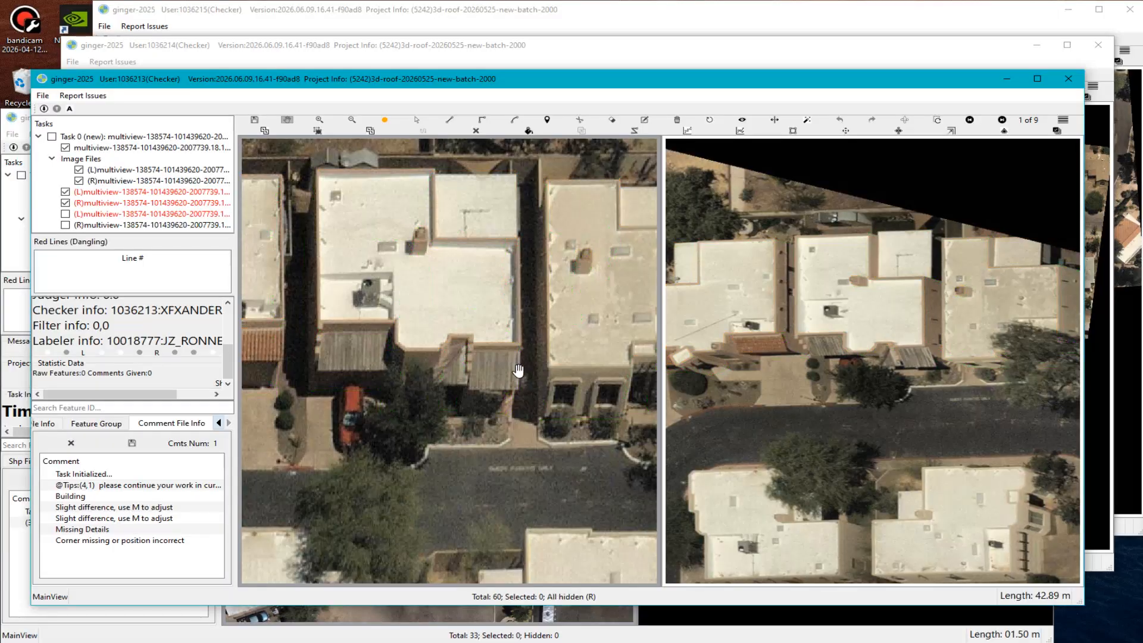
{"action": "key", "text": "r"}
{"action": "scroll", "coordinate": [530, 361], "scroll_direction": "up", "scroll_amount": 3}
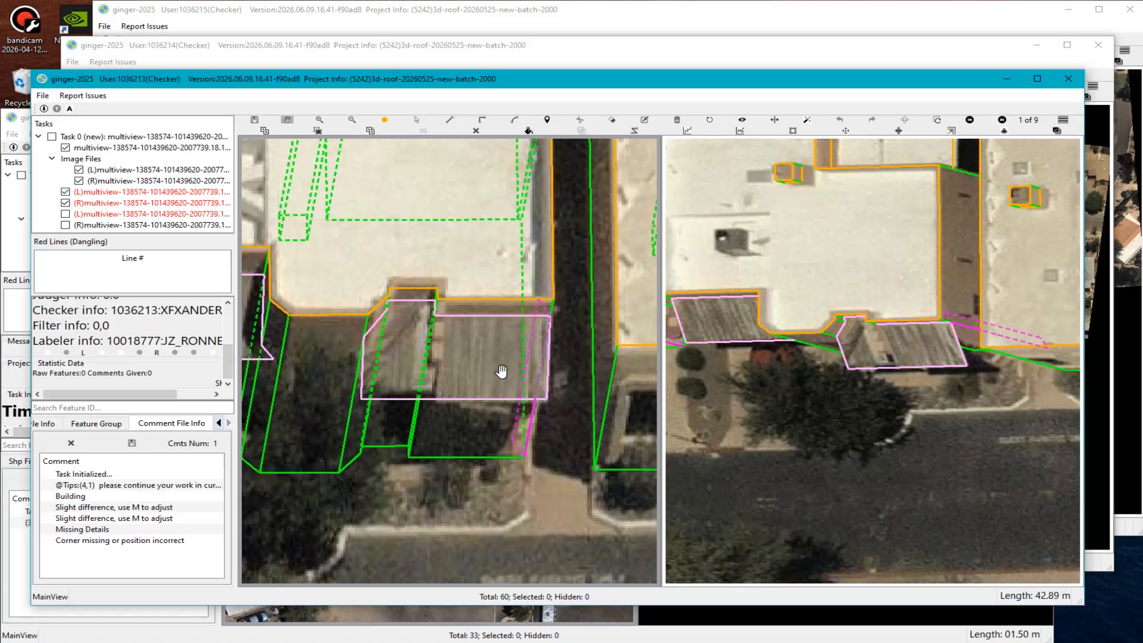
{"action": "scroll", "coordinate": [502, 371], "scroll_direction": "down", "scroll_amount": 3}
{"action": "key", "text": "r"}
{"action": "key", "text": "r"}
{"action": "scroll", "coordinate": [431, 385], "scroll_direction": "up", "scroll_amount": 4}
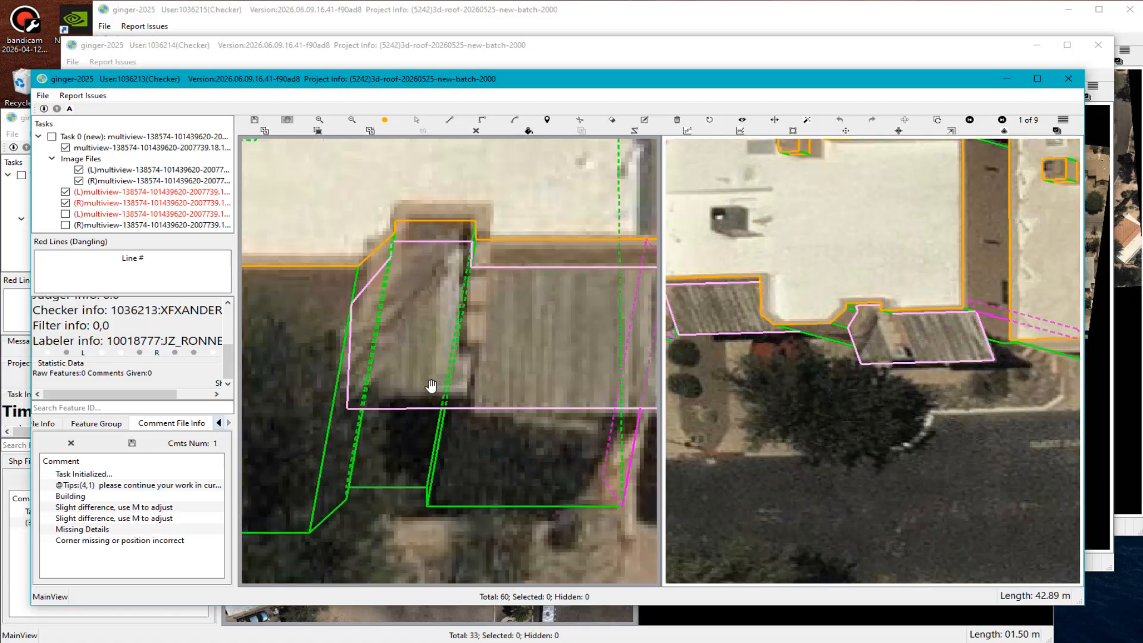
{"action": "key", "text": "c"}
{"action": "left_click_drag", "start_coordinate": [313, 357], "coordinate": [474, 442]}
{"action": "scroll", "coordinate": [474, 451], "scroll_direction": "down", "scroll_amount": 5}
{"action": "key", "text": "Escape"}
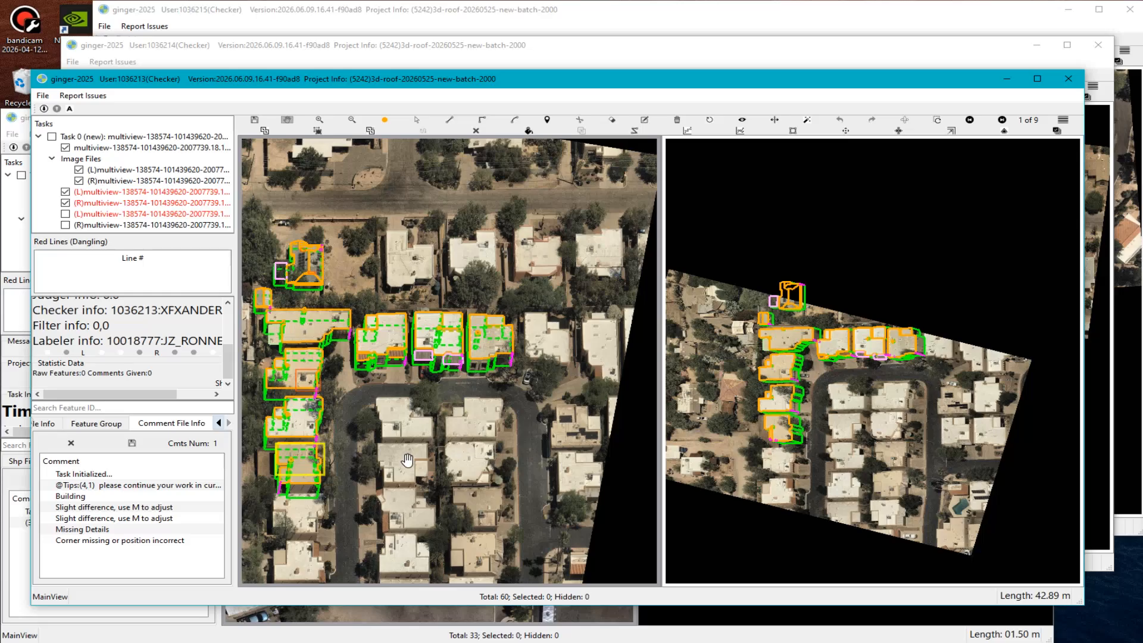
Capture the task window with all the commented houses in view and save it as the PNG Screenshot_26.
{"action": "left_click_drag", "start_coordinate": [408, 461], "coordinate": [445, 458]}
{"action": "scroll", "coordinate": [411, 408], "scroll_direction": "up", "scroll_amount": 1}
{"action": "left_click_drag", "start_coordinate": [419, 412], "coordinate": [450, 436]}
{"action": "key", "text": "Print"}
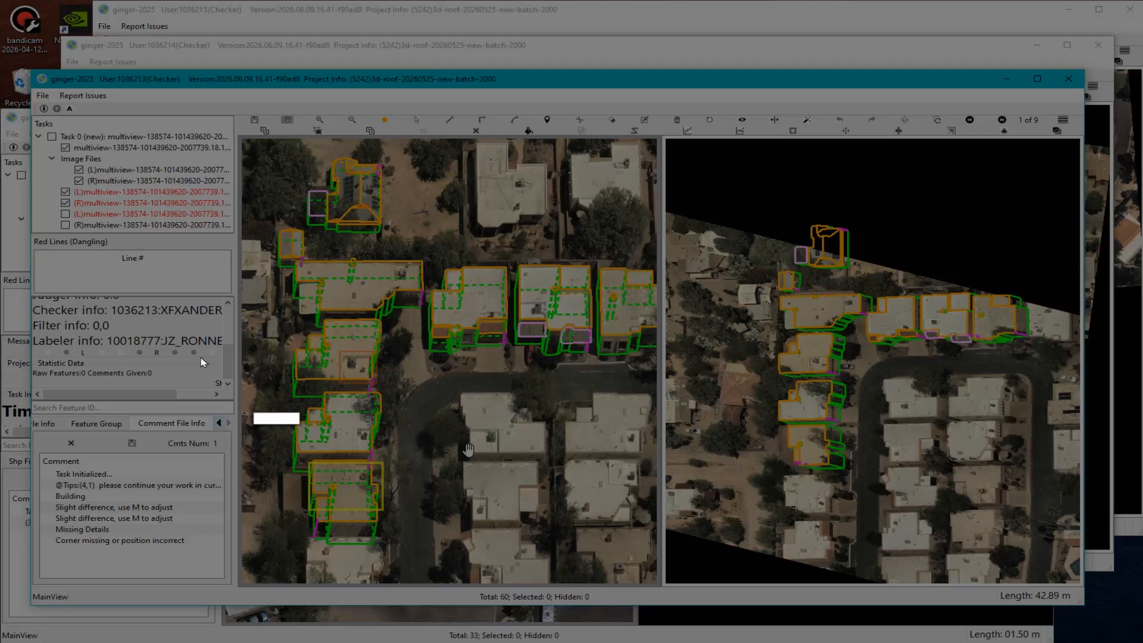
{"action": "mouse_move", "coordinate": [48, 109]}
{"action": "left_mouse_down"}
{"action": "mouse_move", "coordinate": [90, 182]}
{"action": "mouse_move", "coordinate": [902, 588]}
{"action": "mouse_move", "coordinate": [1050, 563]}
{"action": "left_mouse_up"}
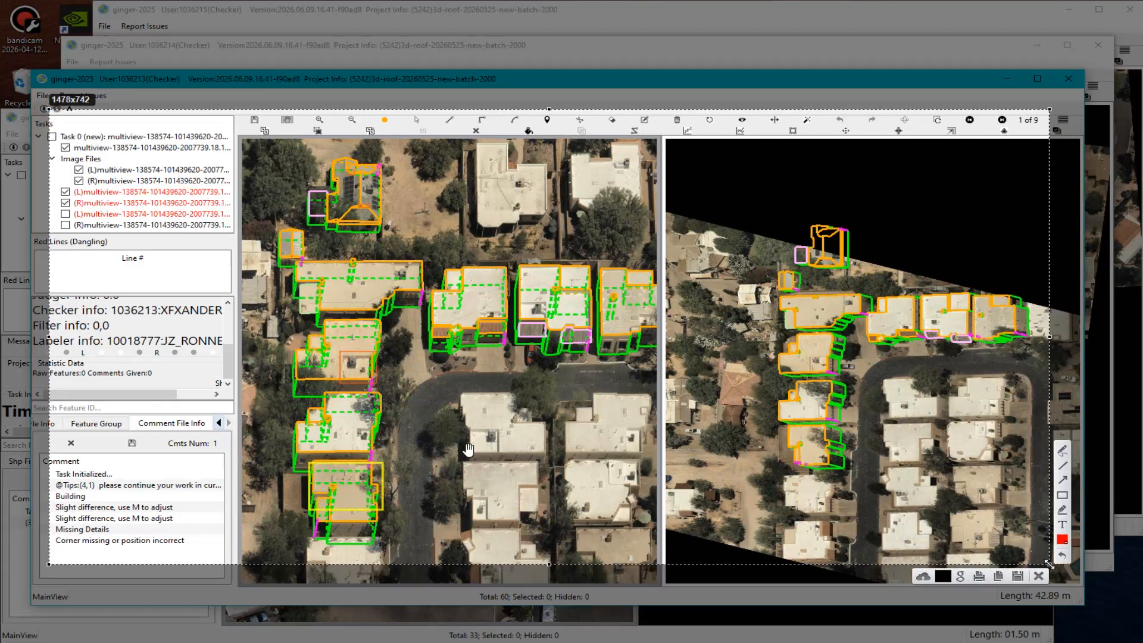
{"action": "left_click", "coordinate": [1018, 576]}
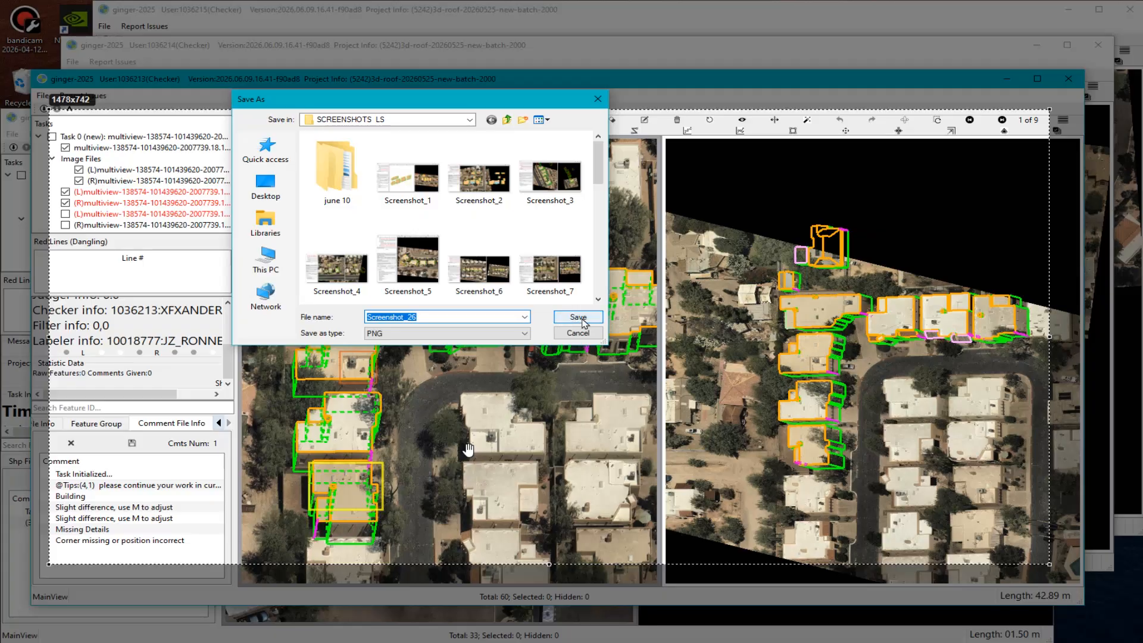
{"action": "left_click", "coordinate": [583, 321]}
Finish the grid review and submit the checked task with the row of houses north of the road.
{"action": "scroll", "coordinate": [471, 453], "scroll_direction": "down", "scroll_amount": 4}
{"action": "key", "text": "n"}
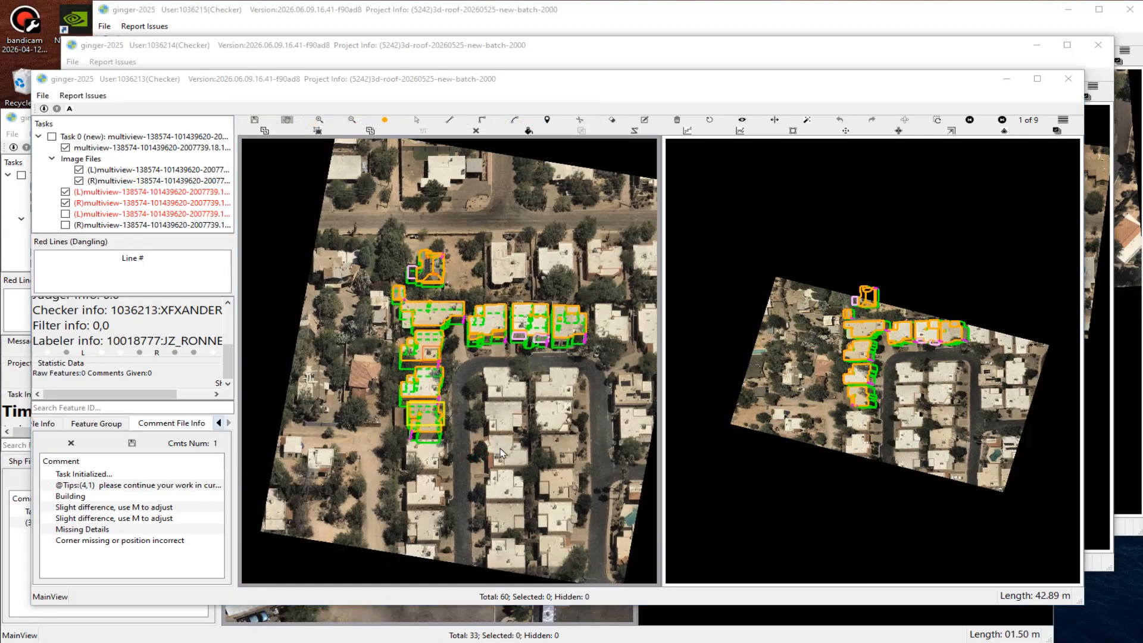
{"action": "left_click", "coordinate": [1098, 508]}
{"action": "left_click", "coordinate": [855, 331]}
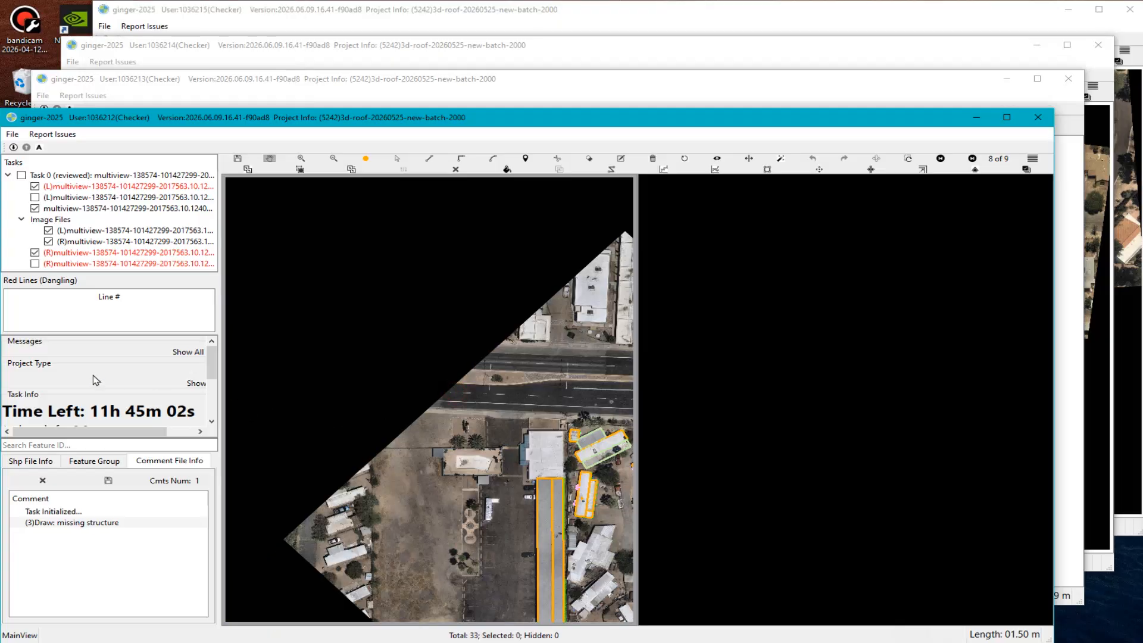
Read the reviewed task's info and locate its existing "(3)Draw: missing structure" comment in the imagery.
{"action": "scroll", "coordinate": [160, 360], "scroll_direction": "down", "scroll_amount": 3}
{"action": "scroll", "coordinate": [455, 466], "scroll_direction": "down", "scroll_amount": 4}
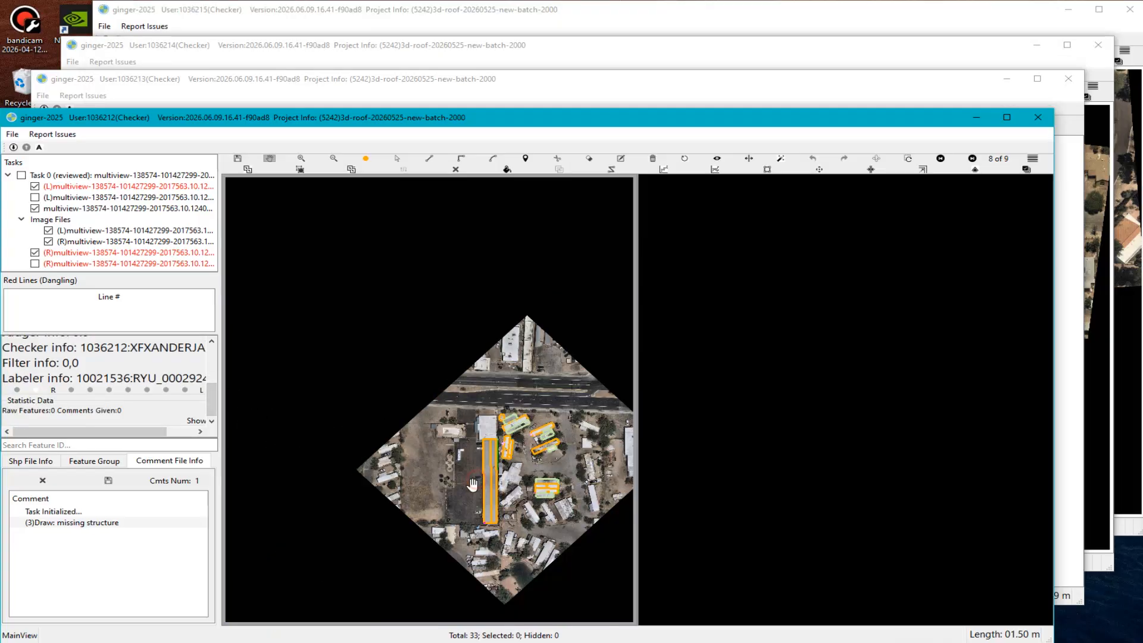
{"action": "scroll", "coordinate": [506, 463], "scroll_direction": "up", "scroll_amount": 5}
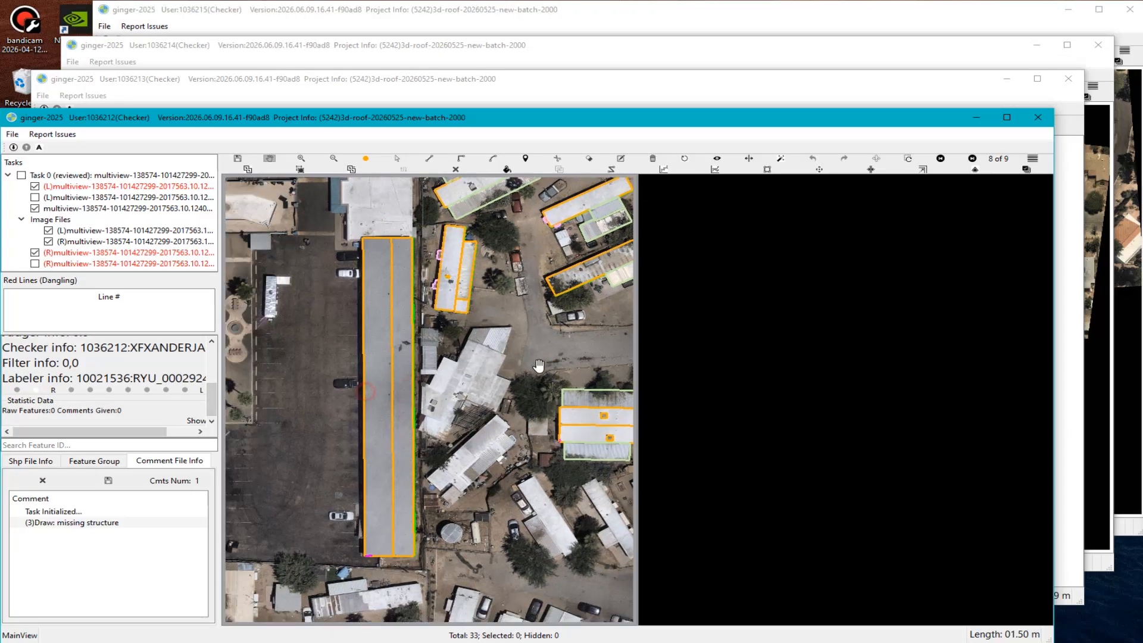
{"action": "left_click", "coordinate": [42, 523]}
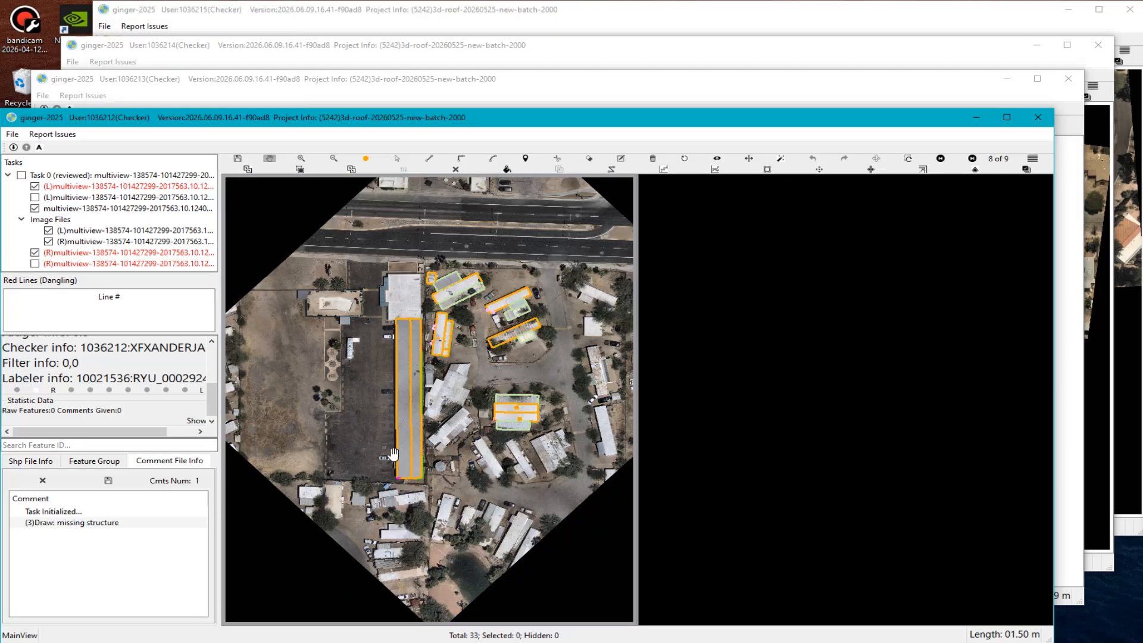
{"action": "left_click", "coordinate": [48, 524]}
{"action": "scroll", "coordinate": [508, 520], "scroll_direction": "down", "scroll_amount": 3}
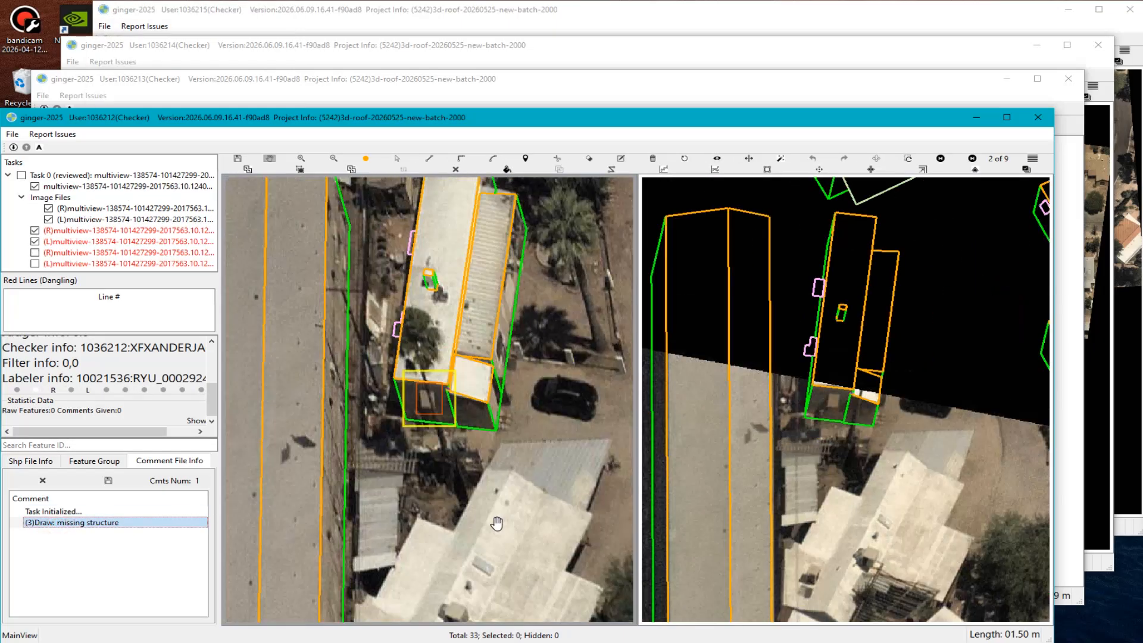
{"action": "scroll", "coordinate": [535, 472], "scroll_direction": "down", "scroll_amount": 4}
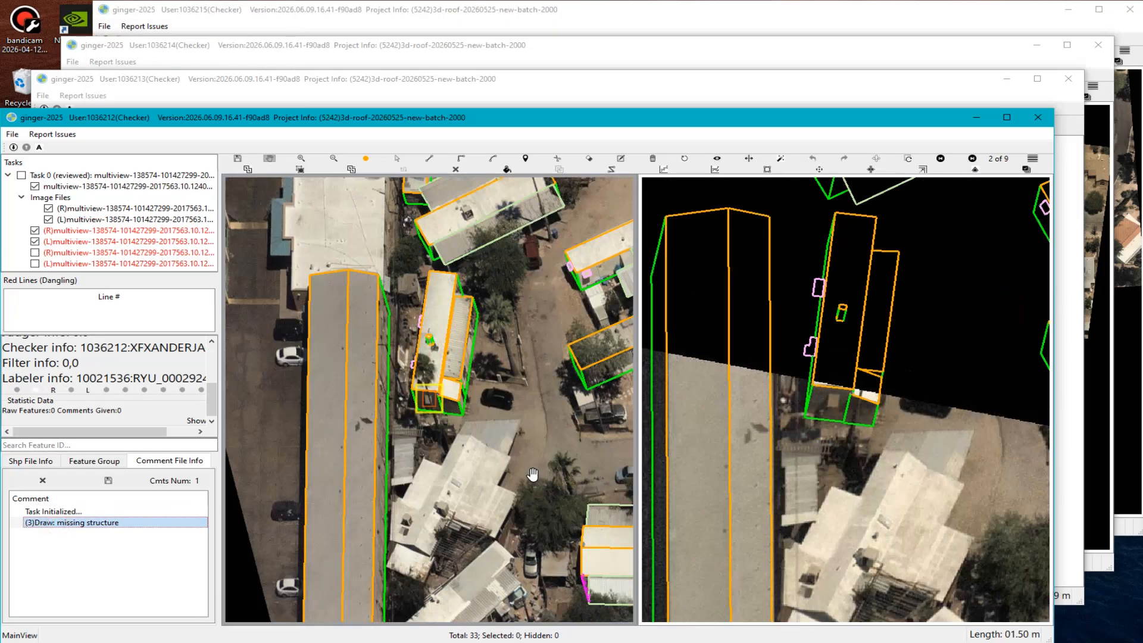
Mark the southern gable end of the long building and add the comment "Slight difference, use M to adjust".
{"action": "scroll", "coordinate": [462, 357], "scroll_direction": "up", "scroll_amount": 2}
{"action": "scroll", "coordinate": [462, 325], "scroll_direction": "up", "scroll_amount": 5}
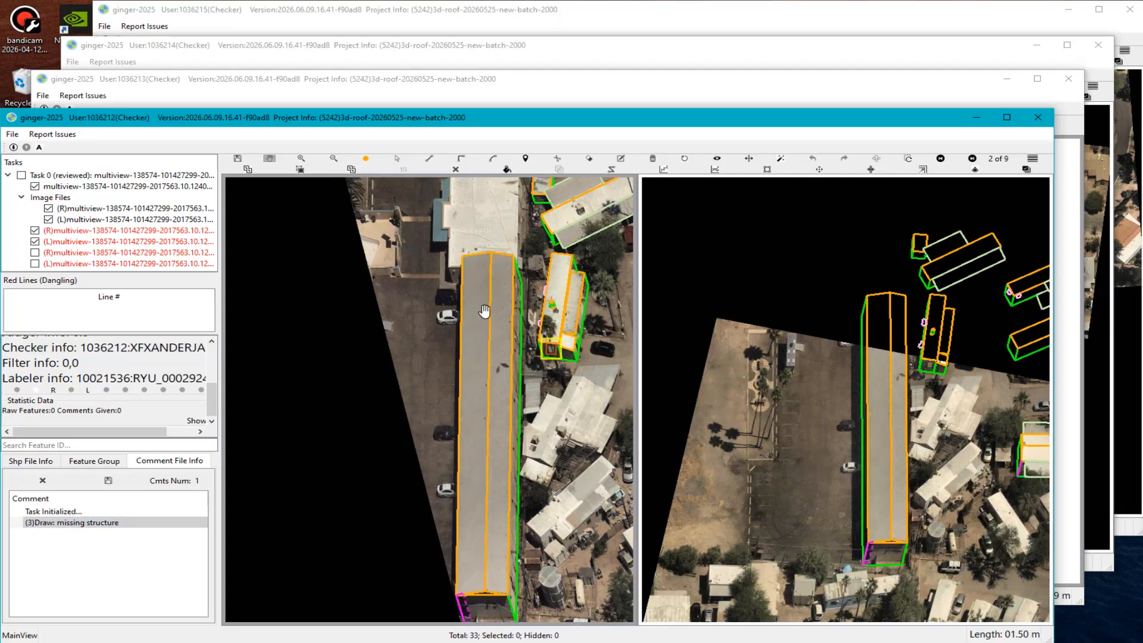
{"action": "scroll", "coordinate": [489, 405], "scroll_direction": "up", "scroll_amount": 2}
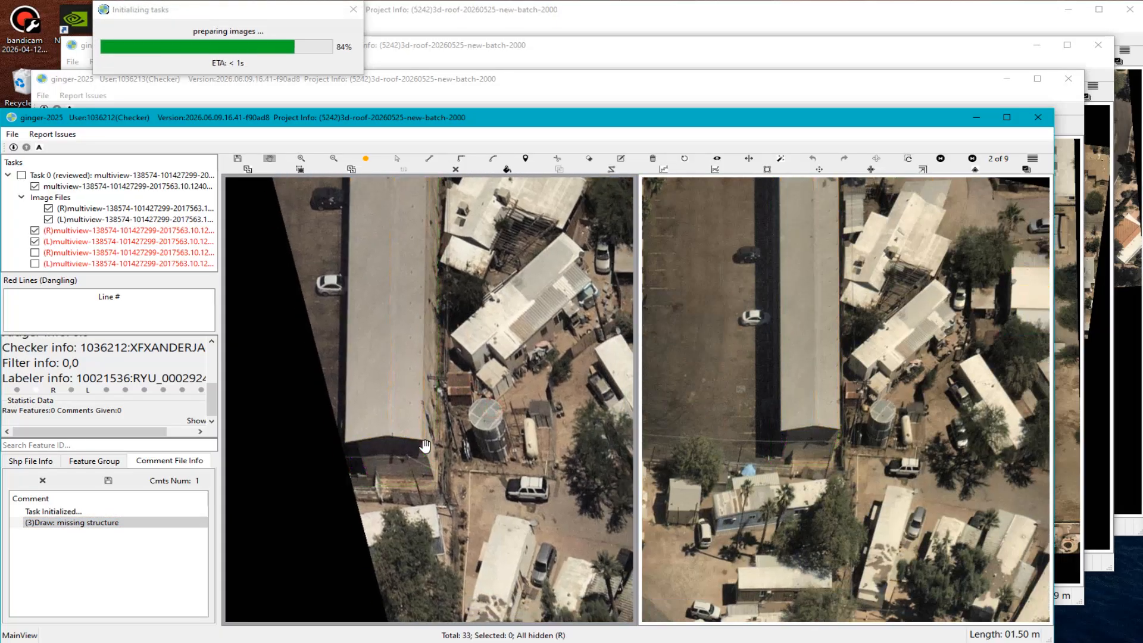
{"action": "scroll", "coordinate": [389, 394], "scroll_direction": "up", "scroll_amount": 3}
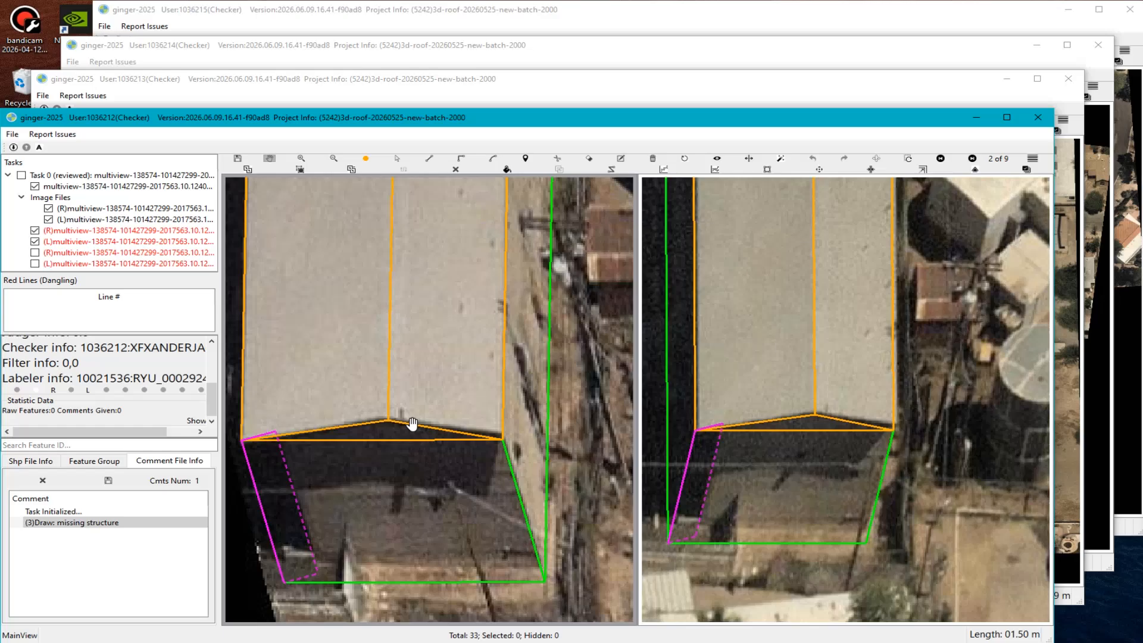
{"action": "key", "text": "c"}
{"action": "left_click_drag", "start_coordinate": [320, 407], "coordinate": [519, 449]}
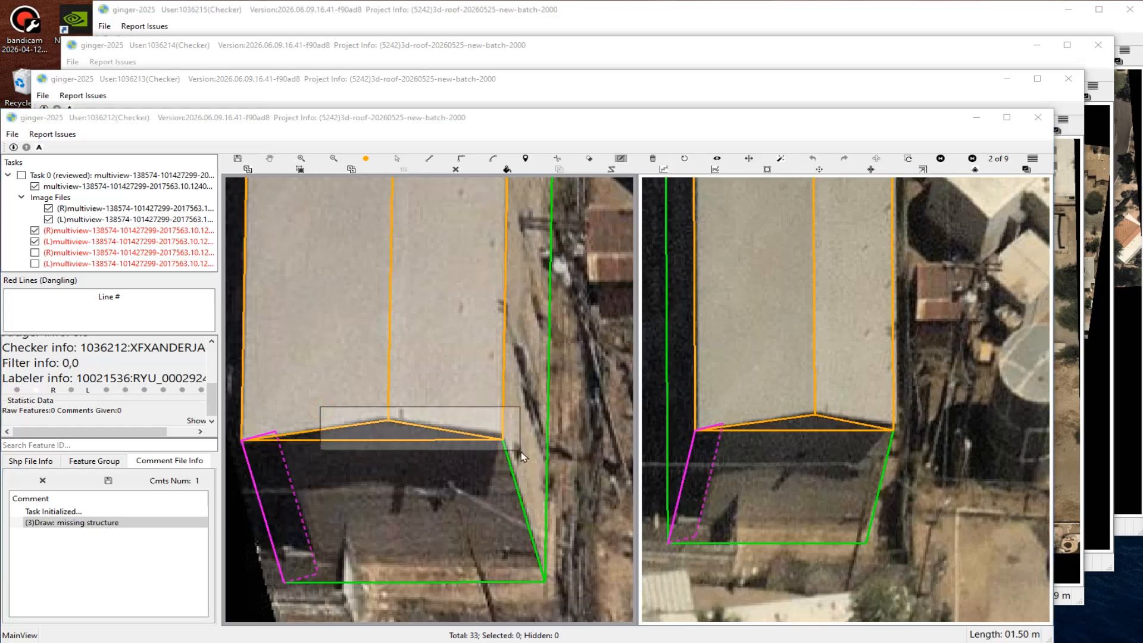
{"action": "type", "text": "s"}
{"action": "key", "text": "Down"}
{"action": "key", "text": "Down"}
{"action": "key", "text": "Return"}
Check the labels on the white-roofed building with canopies on both sides and the two angled buildings north of it.
{"action": "scroll", "coordinate": [327, 417], "scroll_direction": "down", "scroll_amount": 5}
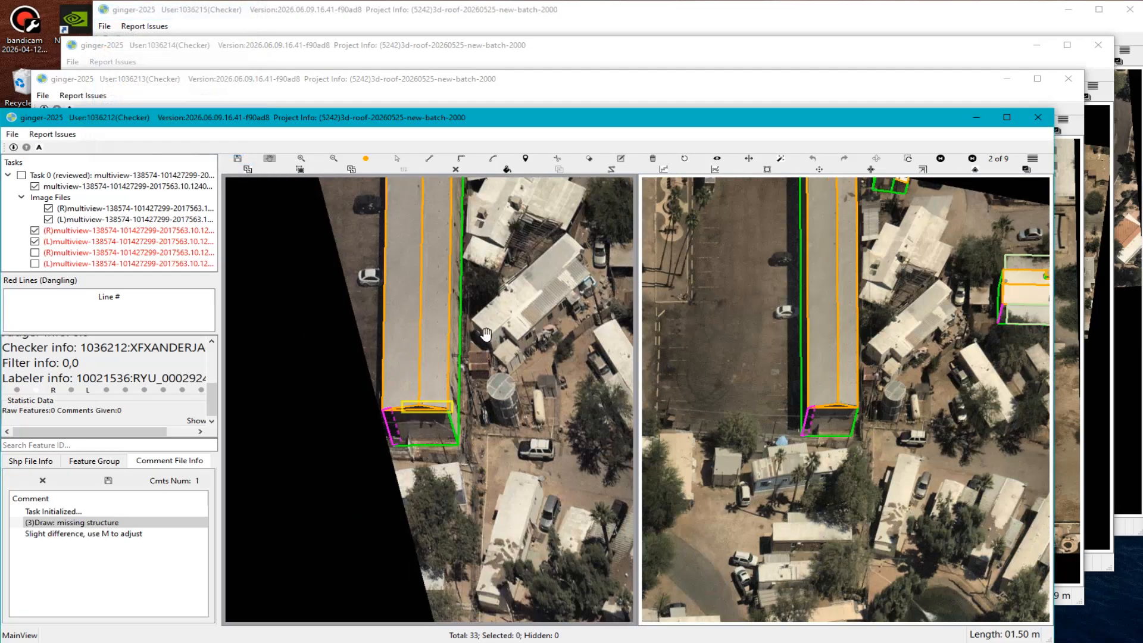
{"action": "left_click_drag", "start_coordinate": [329, 345], "coordinate": [327, 417]}
{"action": "scroll", "coordinate": [400, 477], "scroll_direction": "up", "scroll_amount": 4}
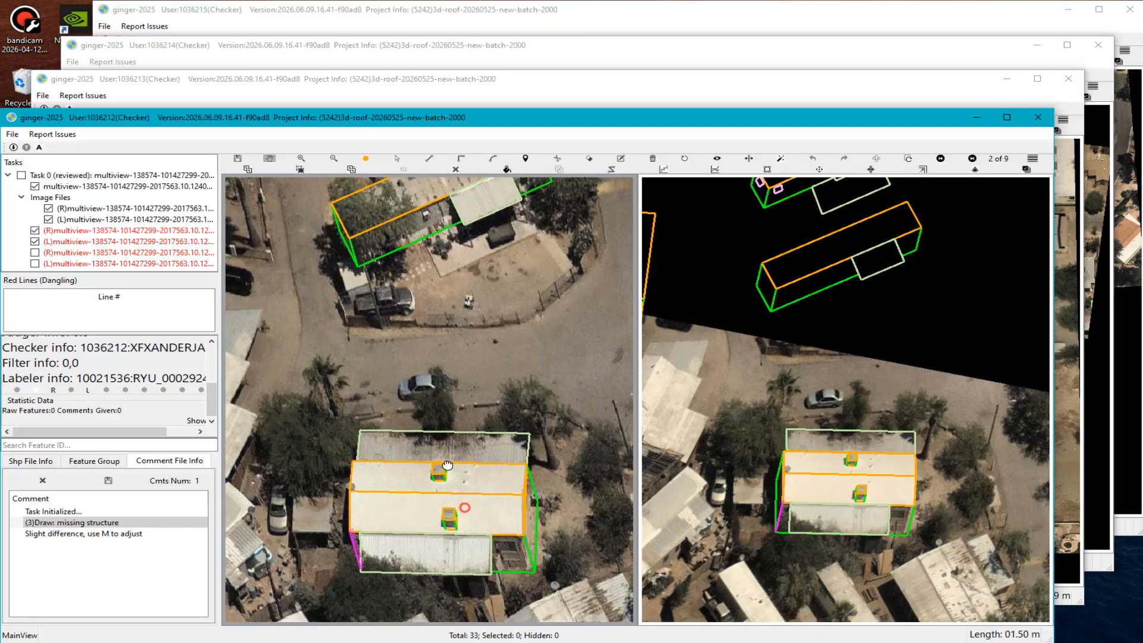
{"action": "scroll", "coordinate": [463, 490], "scroll_direction": "down", "scroll_amount": 3}
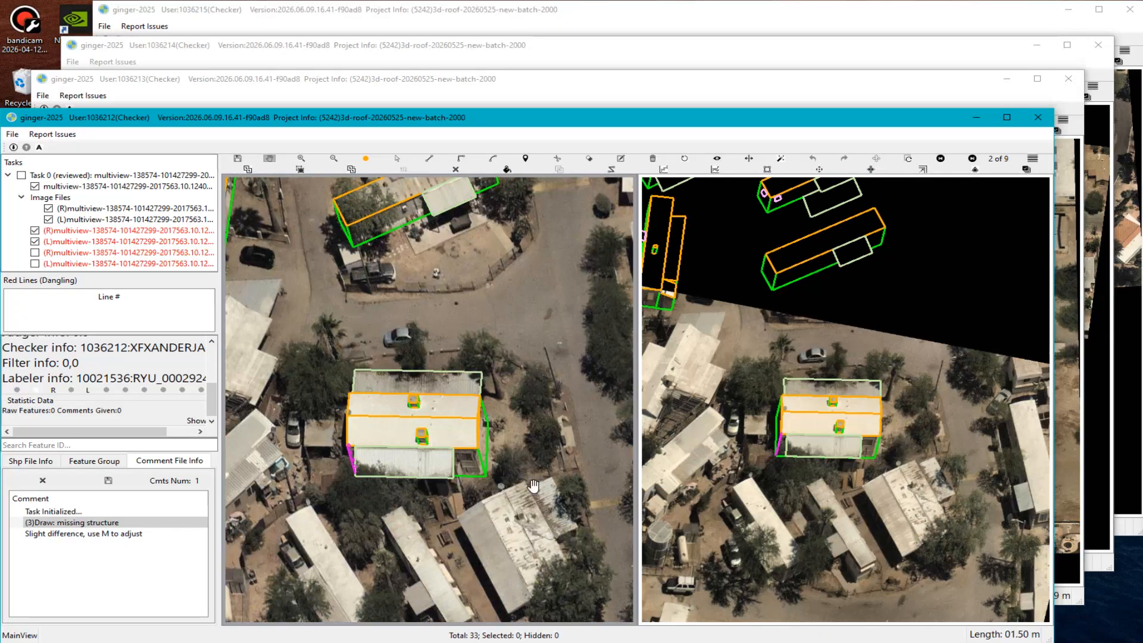
{"action": "scroll", "coordinate": [877, 431], "scroll_direction": "up", "scroll_amount": 1}
{"action": "left_click_drag", "start_coordinate": [772, 362], "coordinate": [811, 536]}
{"action": "left_click_drag", "start_coordinate": [760, 411], "coordinate": [771, 518]}
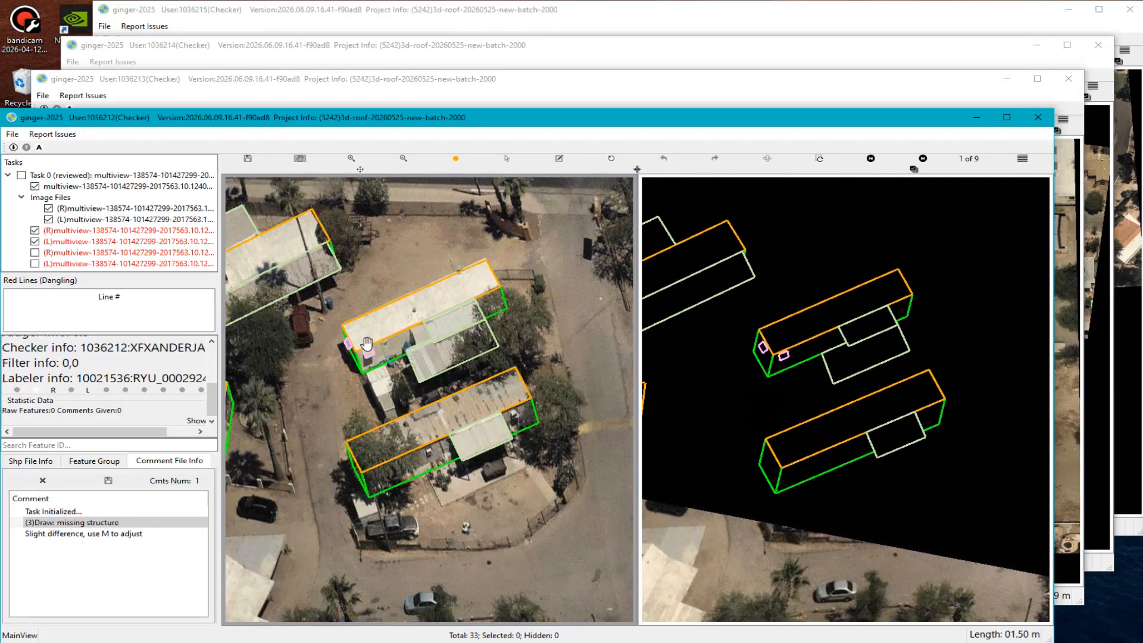
{"action": "scroll", "coordinate": [366, 345], "scroll_direction": "up", "scroll_amount": 3}
{"action": "key", "text": "r"}
{"action": "key", "text": "r"}
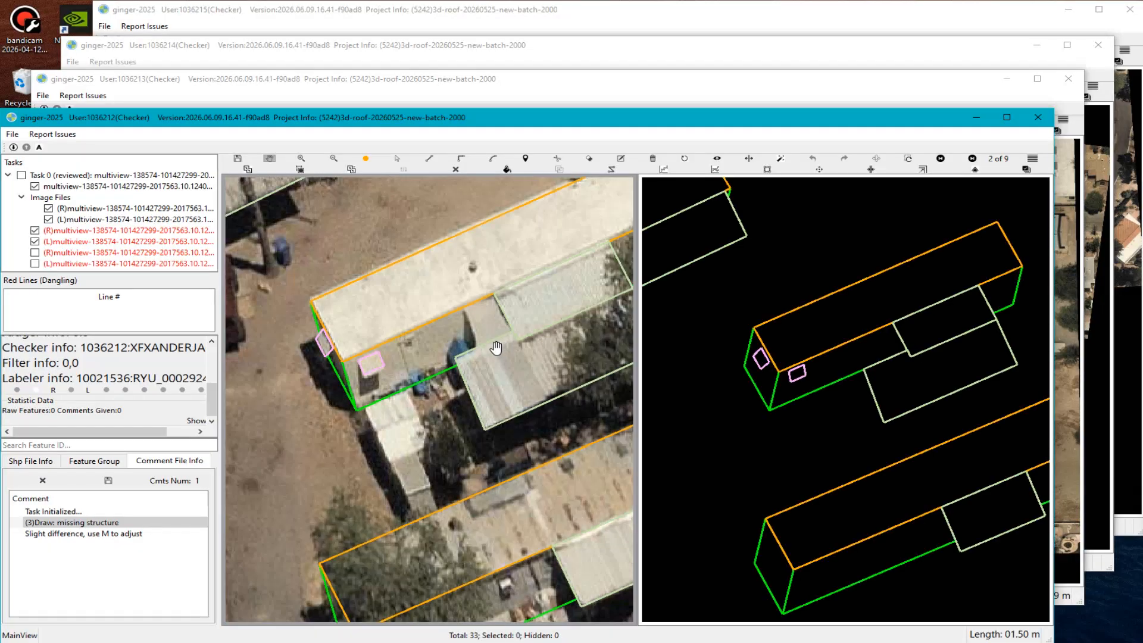
{"action": "left_click_drag", "start_coordinate": [514, 346], "coordinate": [487, 344]}
{"action": "scroll", "coordinate": [491, 347], "scroll_direction": "down", "scroll_amount": 2}
{"action": "scroll", "coordinate": [554, 338], "scroll_direction": "up", "scroll_amount": 1}
{"action": "left_click_drag", "start_coordinate": [562, 339], "coordinate": [532, 377]}
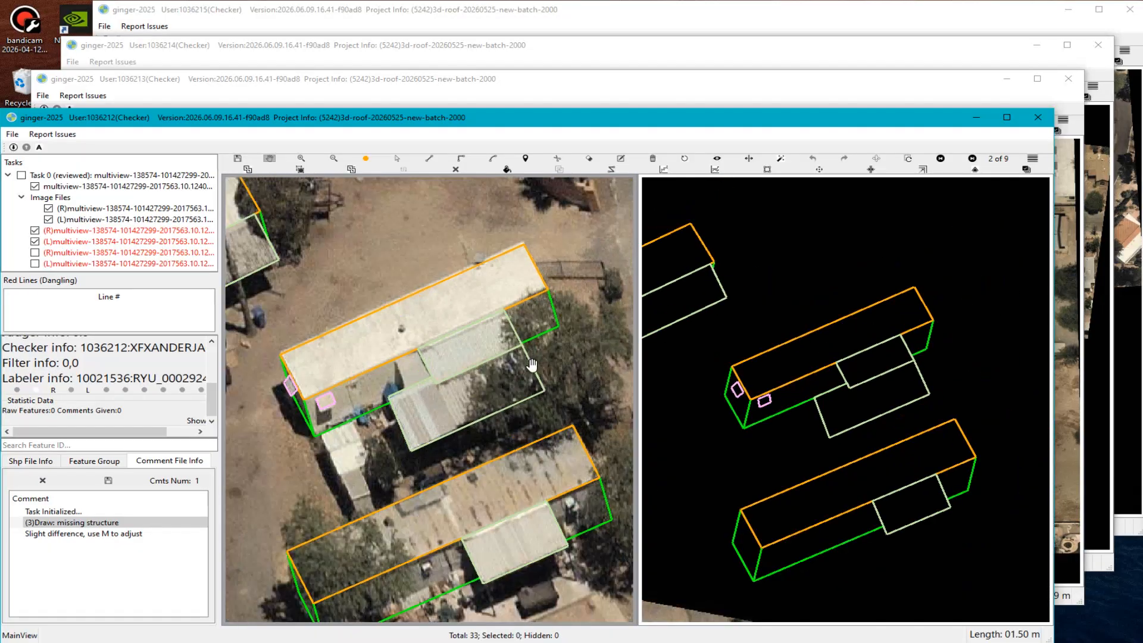
Mark the canopy edge along the northern angled building's white roof and comment "Slight difference, use M to adjust".
{"action": "scroll", "coordinate": [479, 450], "scroll_direction": "up", "scroll_amount": 3}
{"action": "left_click_drag", "start_coordinate": [442, 259], "coordinate": [441, 283]}
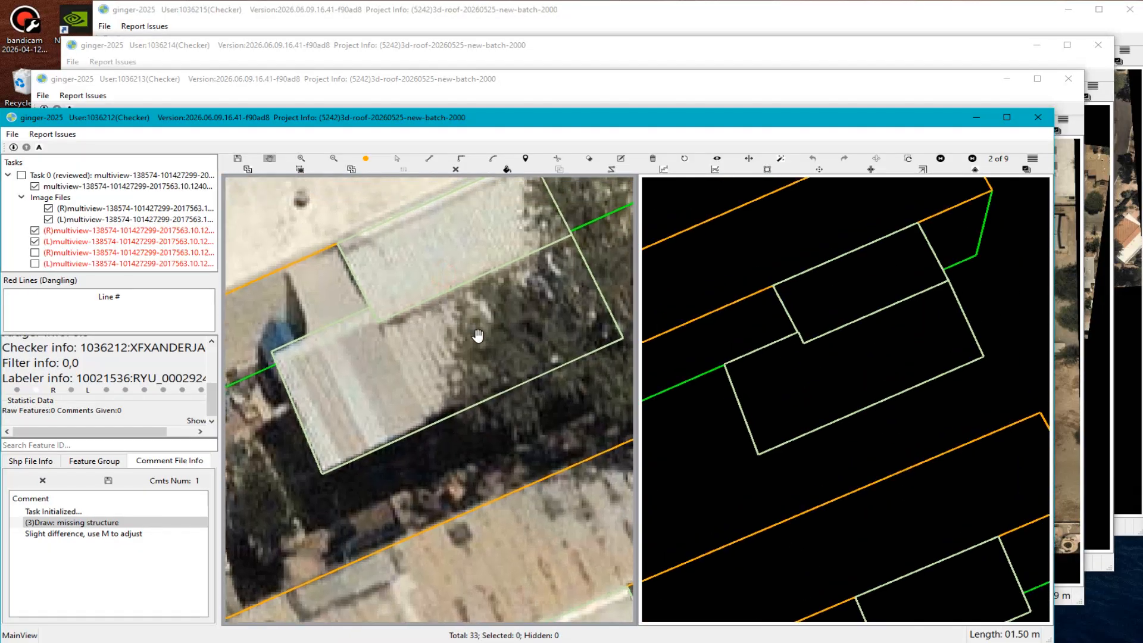
{"action": "scroll", "coordinate": [484, 348], "scroll_direction": "down", "scroll_amount": 3}
{"action": "left_click_drag", "start_coordinate": [467, 351], "coordinate": [452, 411]}
{"action": "scroll", "coordinate": [420, 398], "scroll_direction": "up", "scroll_amount": 2}
{"action": "scroll", "coordinate": [428, 393], "scroll_direction": "up", "scroll_amount": 2}
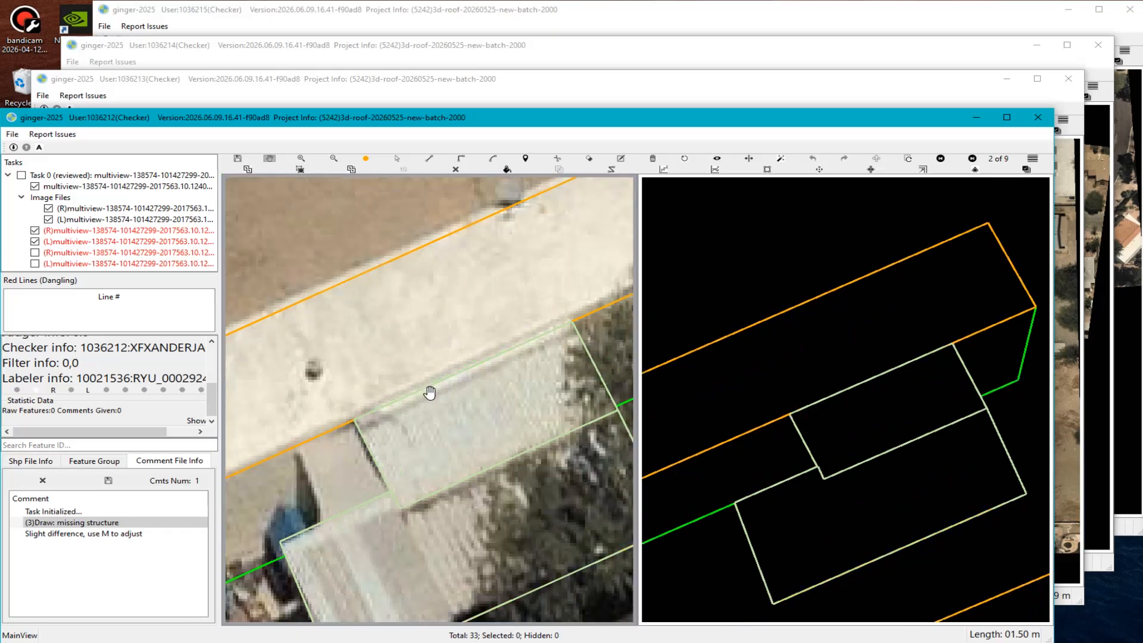
{"action": "scroll", "coordinate": [443, 398], "scroll_direction": "down", "scroll_amount": 3}
{"action": "scroll", "coordinate": [495, 365], "scroll_direction": "up", "scroll_amount": 4}
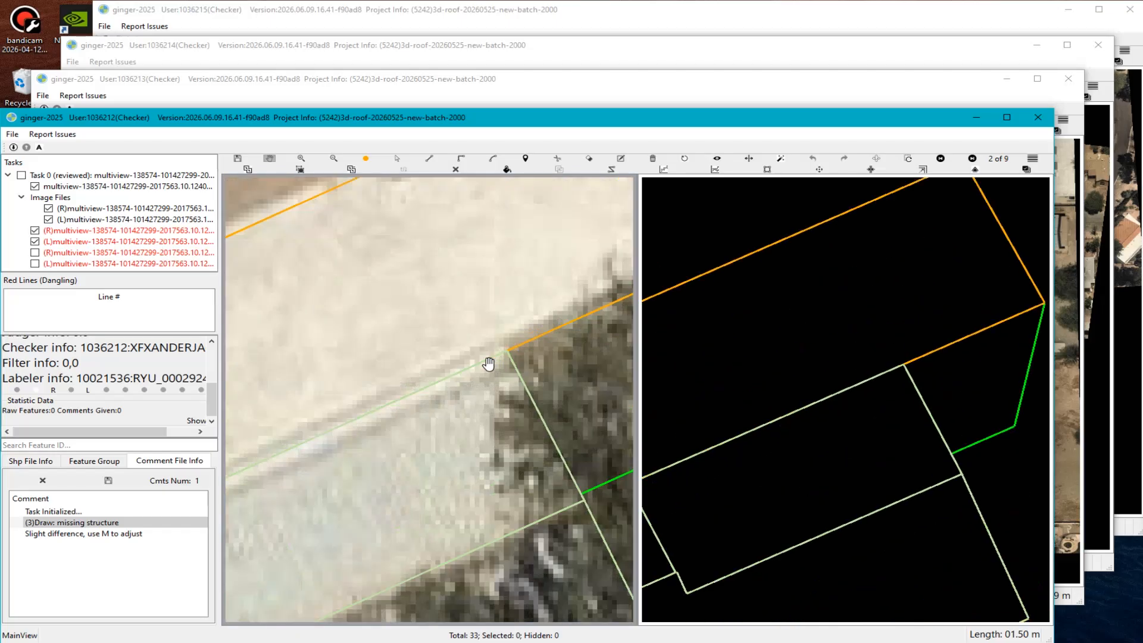
{"action": "key", "text": "Escape"}
{"action": "left_click_drag", "start_coordinate": [409, 347], "coordinate": [496, 388]}
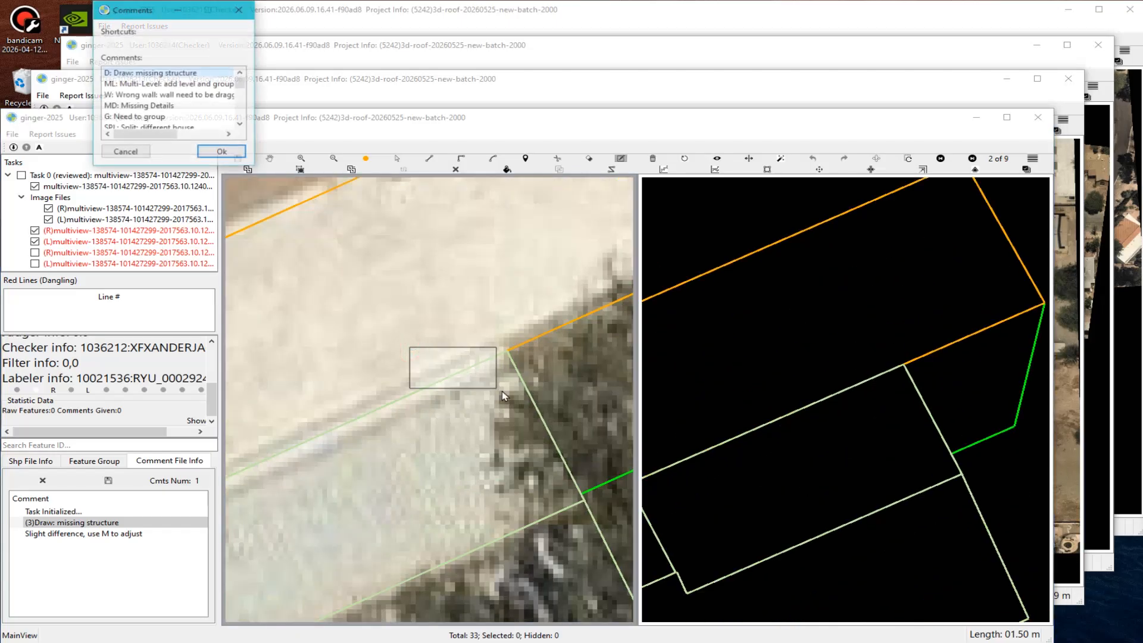
{"action": "type", "text": "S"}
{"action": "left_click", "coordinate": [203, 108]}
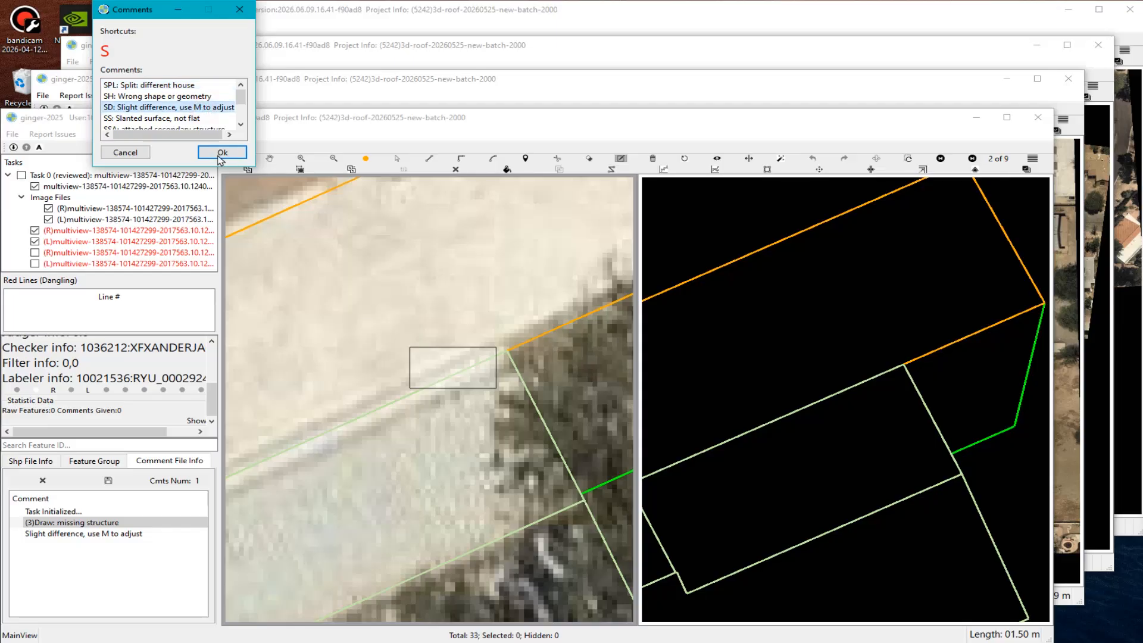
{"action": "left_click", "coordinate": [222, 152]}
Mark the southwest corner of the northwestern angled building's southern canopy with the comment "Slight difference, use M to adjust".
{"action": "scroll", "coordinate": [516, 343], "scroll_direction": "up", "scroll_amount": 3}
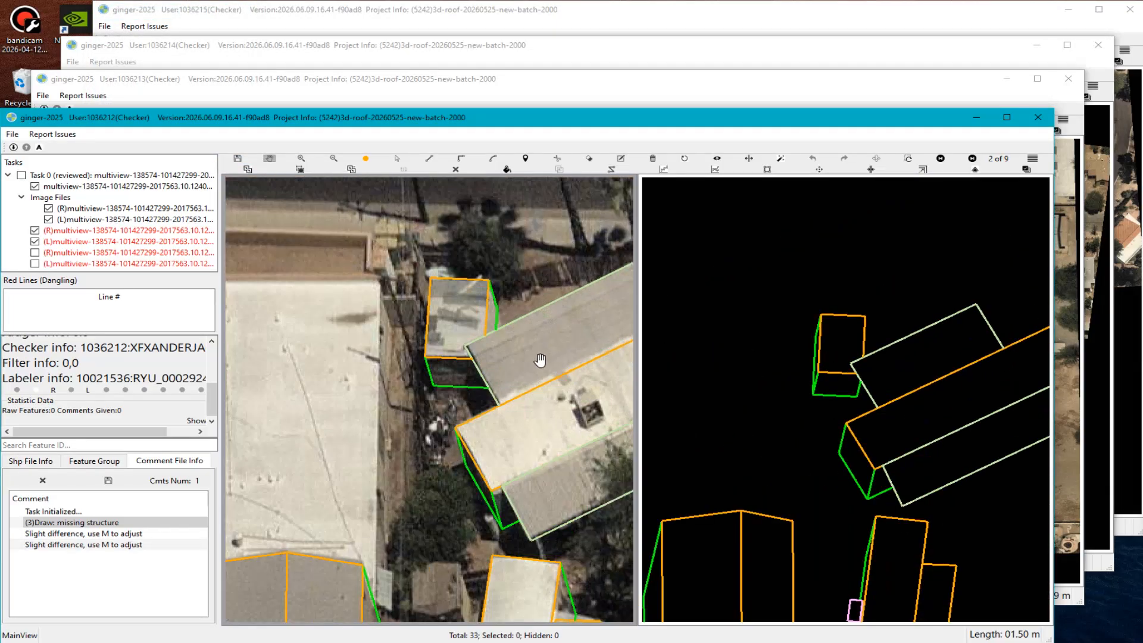
{"action": "left_click_drag", "start_coordinate": [567, 362], "coordinate": [446, 370]}
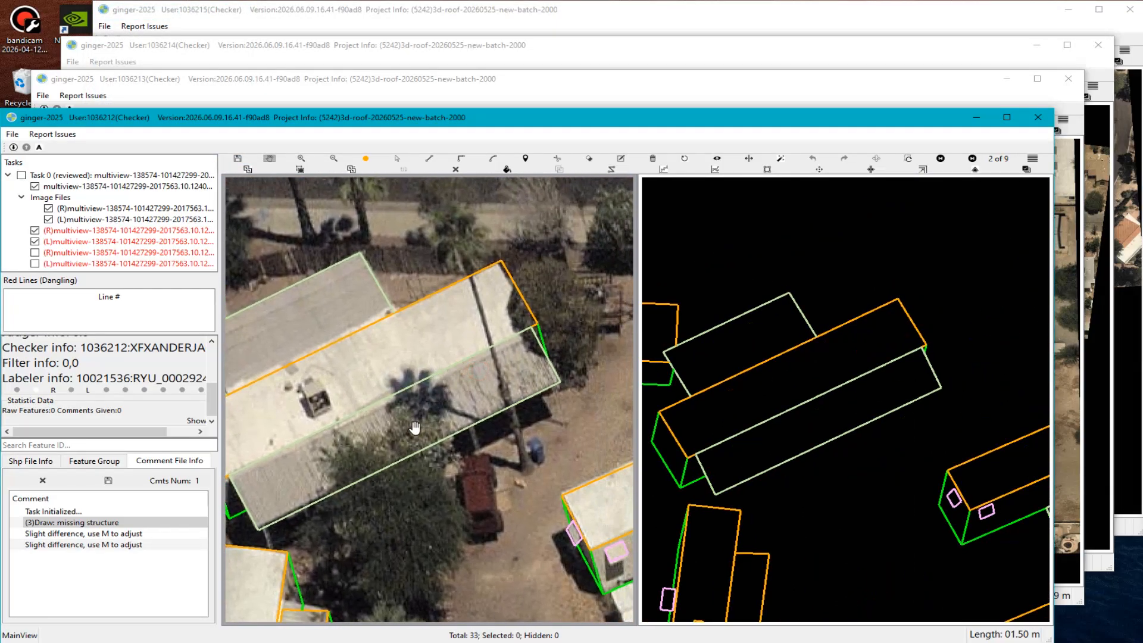
{"action": "left_click_drag", "start_coordinate": [413, 426], "coordinate": [511, 358]}
{"action": "left_click_drag", "start_coordinate": [455, 474], "coordinate": [485, 304]}
{"action": "scroll", "coordinate": [426, 287], "scroll_direction": "up", "scroll_amount": 2}
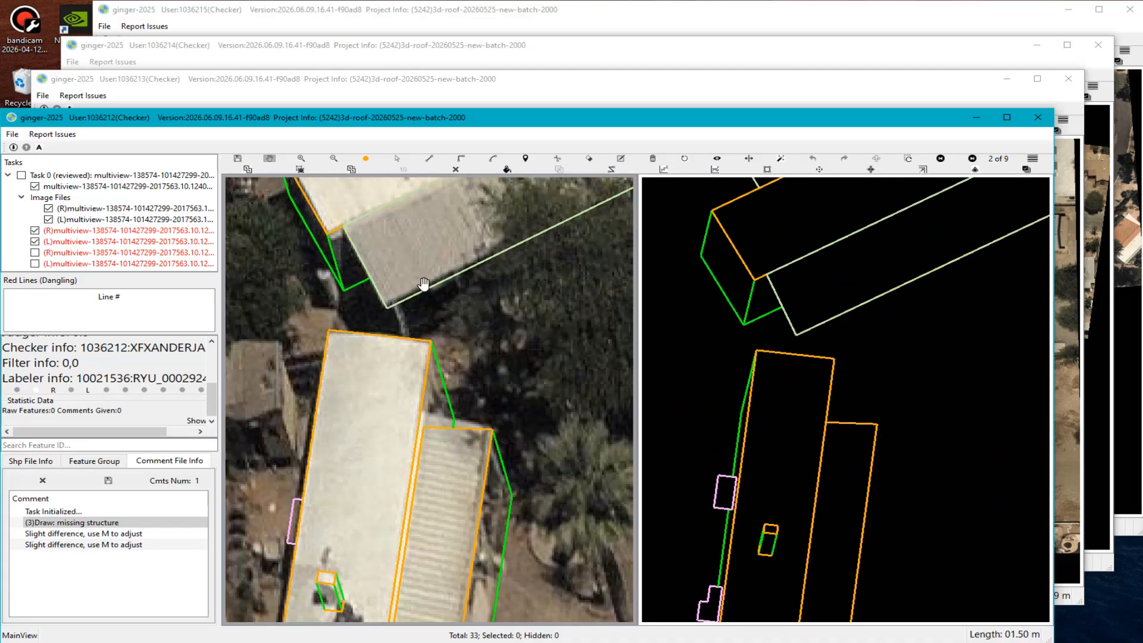
{"action": "key", "text": "c"}
{"action": "left_click_drag", "start_coordinate": [357, 280], "coordinate": [422, 329]}
{"action": "scroll", "coordinate": [209, 112], "scroll_direction": "down", "scroll_amount": 2}
{"action": "double_click", "coordinate": [206, 105]}
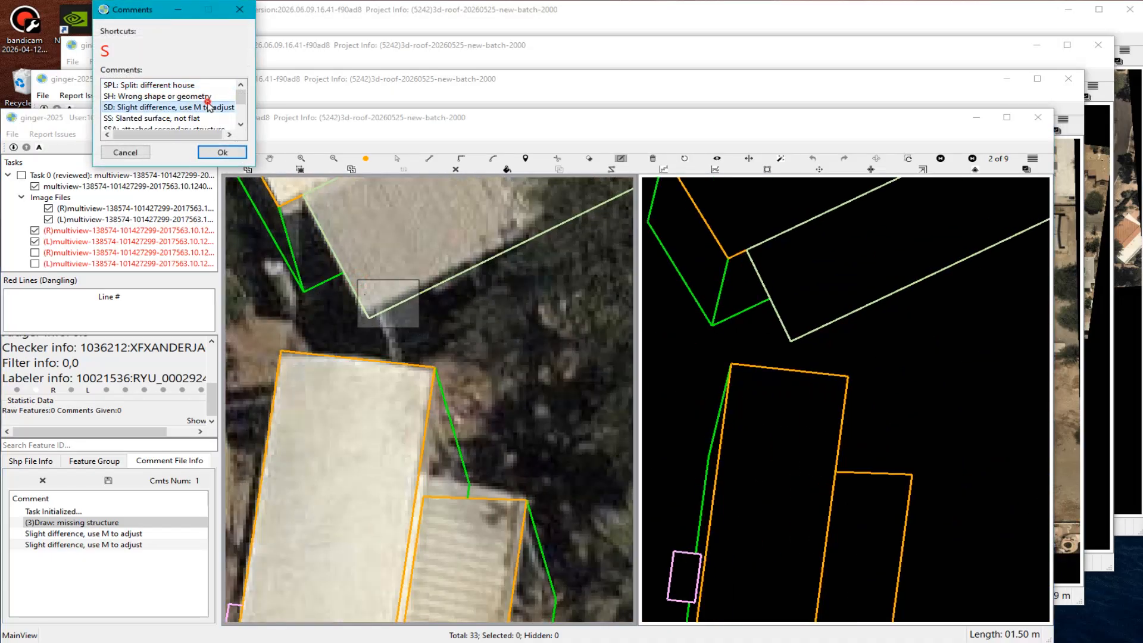
Finish the grid review and submit the task with the long building and angled mobile homes.
{"action": "scroll", "coordinate": [476, 414], "scroll_direction": "down", "scroll_amount": 2}
{"action": "left_click_drag", "start_coordinate": [505, 427], "coordinate": [485, 422]}
{"action": "key", "text": "n"}
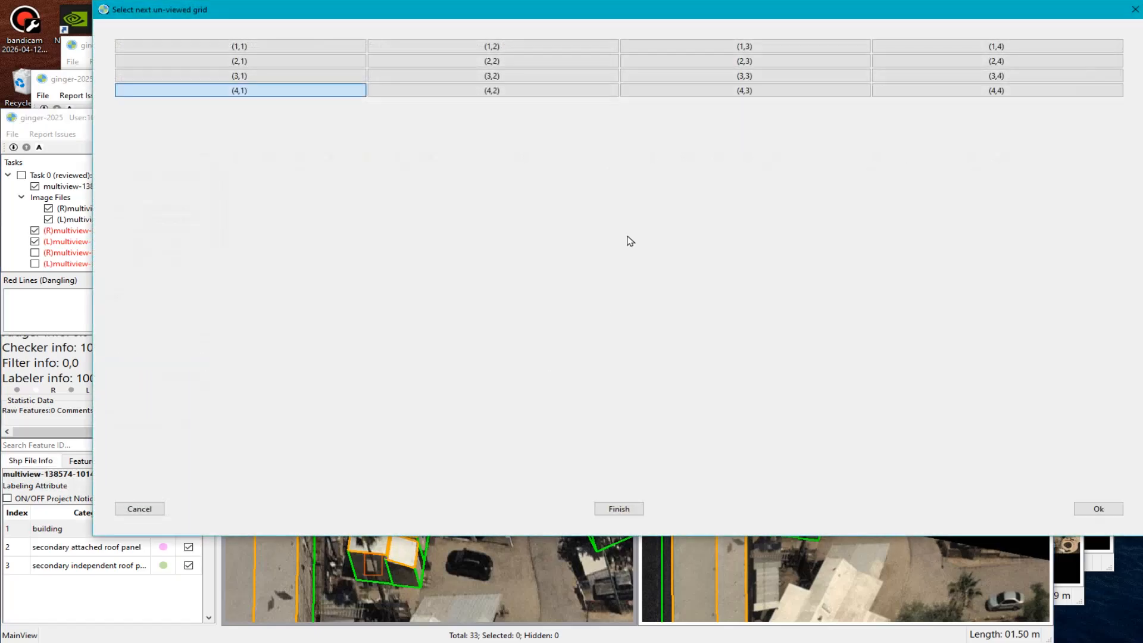
{"action": "left_click", "coordinate": [1093, 509]}
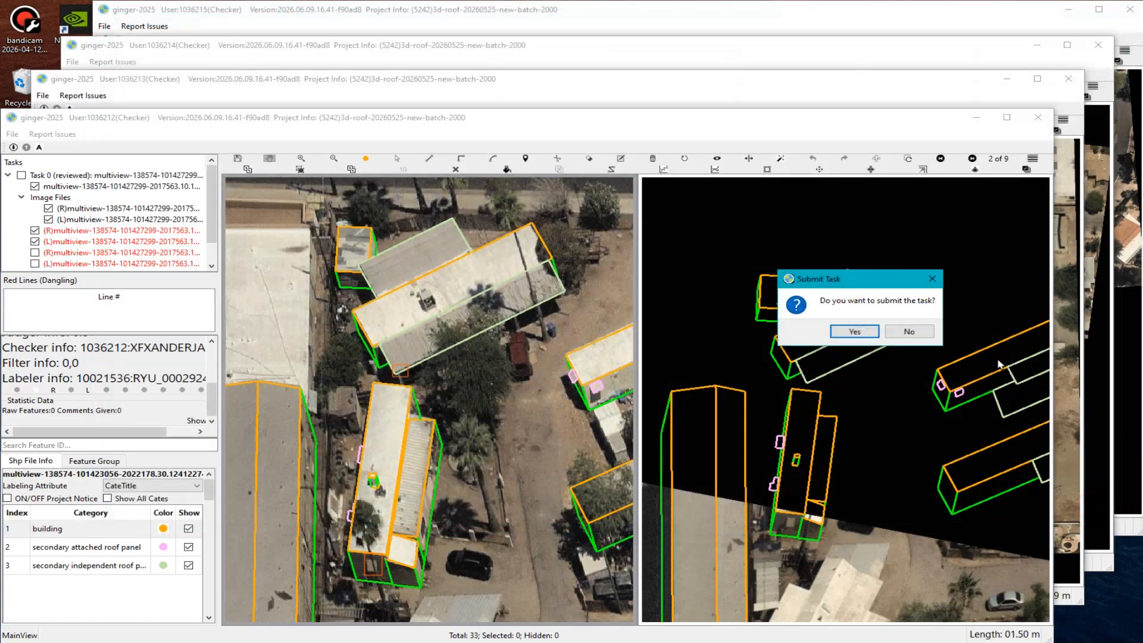
{"action": "left_click", "coordinate": [863, 331]}
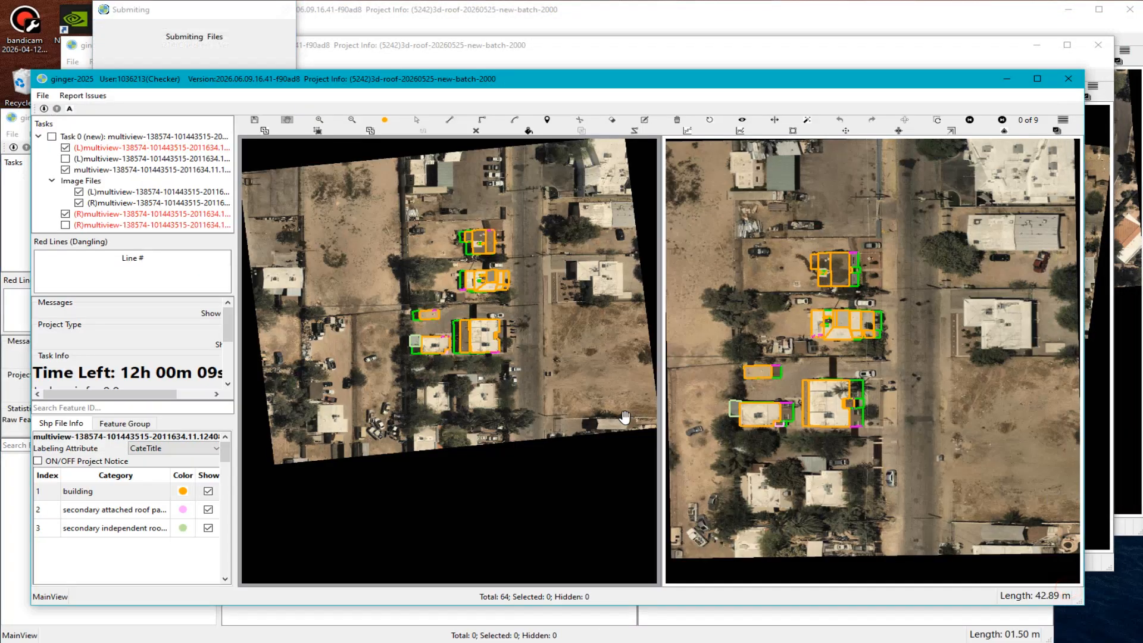
Read the task info in two other task windows and switch to the one with the "(3)Slight difference, use M to adjust" comment.
{"action": "scroll", "coordinate": [146, 315], "scroll_direction": "down", "scroll_amount": 2}
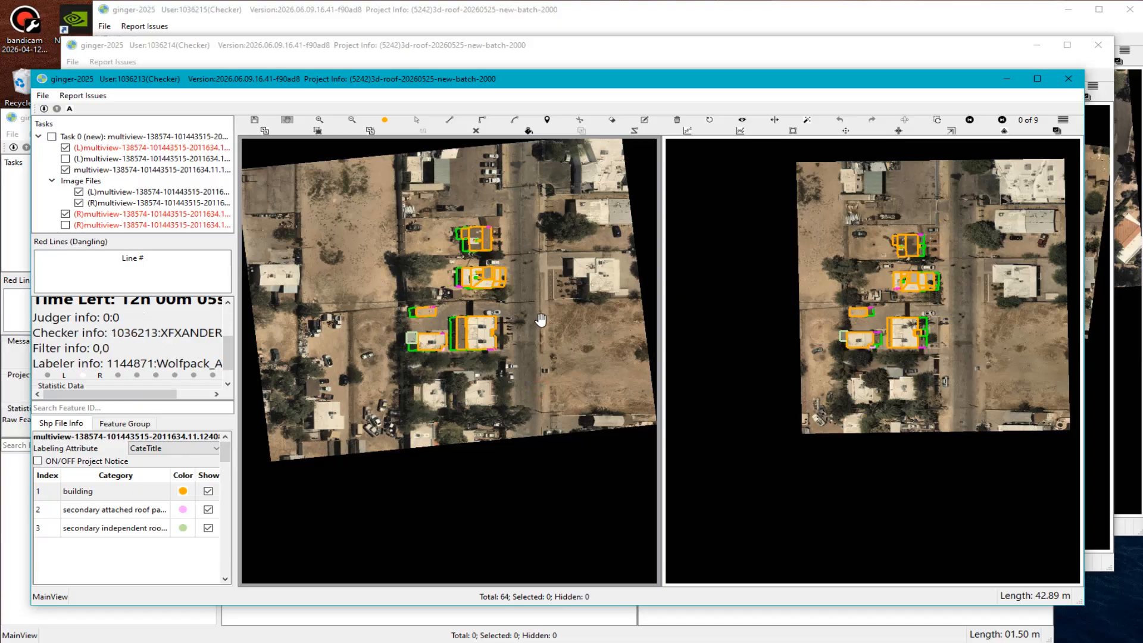
{"action": "left_click", "coordinate": [562, 63]}
{"action": "scroll", "coordinate": [212, 337], "scroll_direction": "down", "scroll_amount": 2}
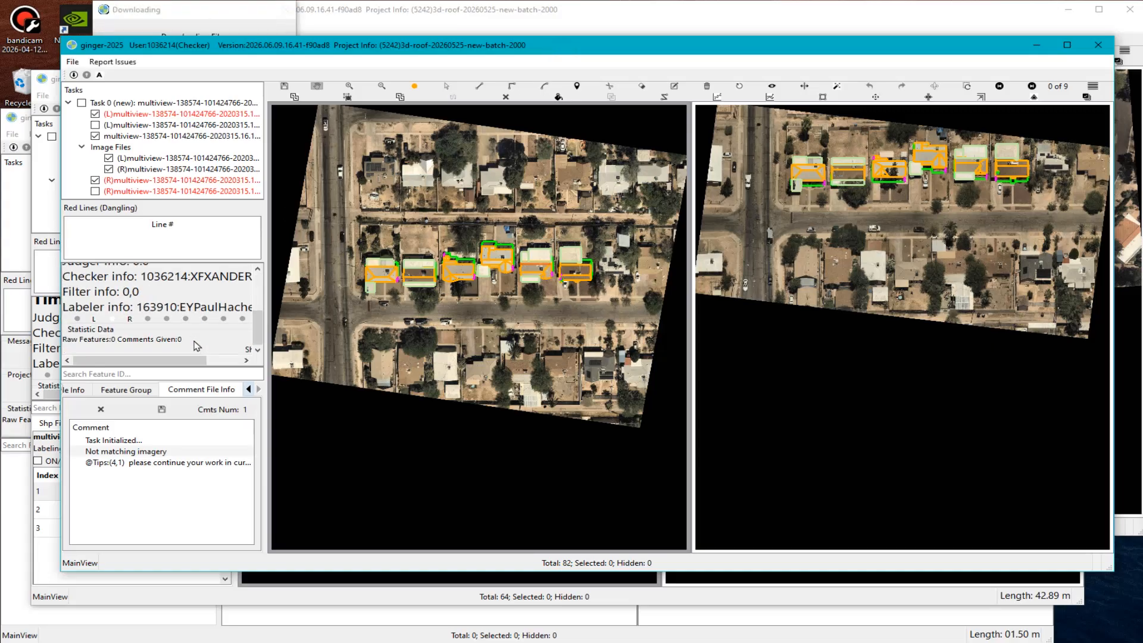
{"action": "left_click", "coordinate": [618, 28]}
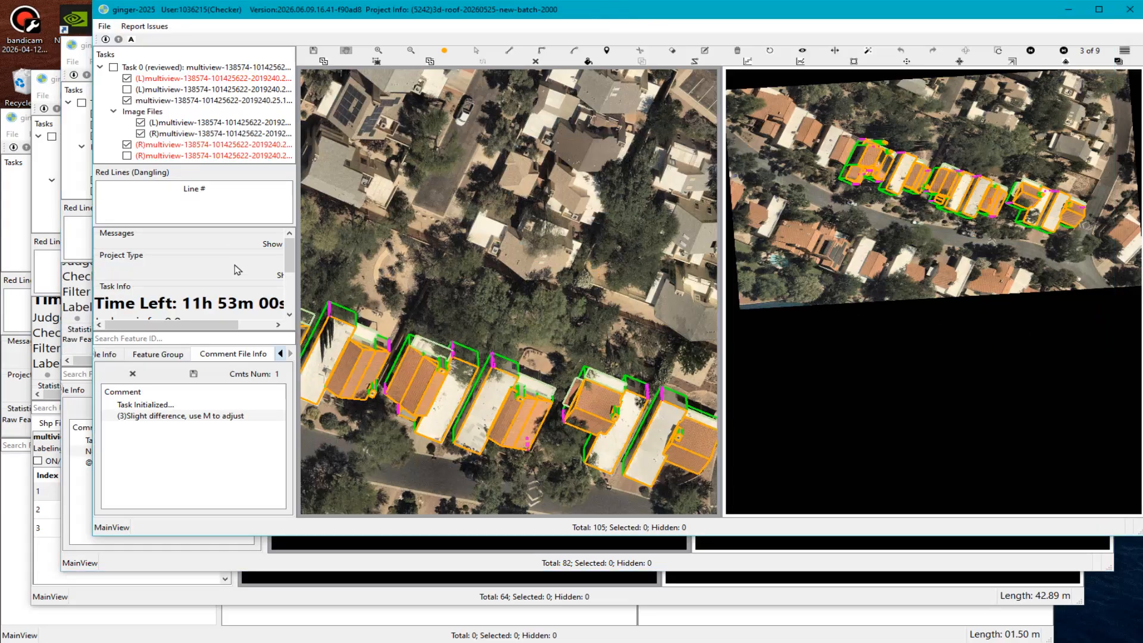
Read the checker and labeler info and check the westernmost labeled house against the imagery with its labels hidden and shown.
{"action": "scroll", "coordinate": [239, 271], "scroll_direction": "down", "scroll_amount": 2}
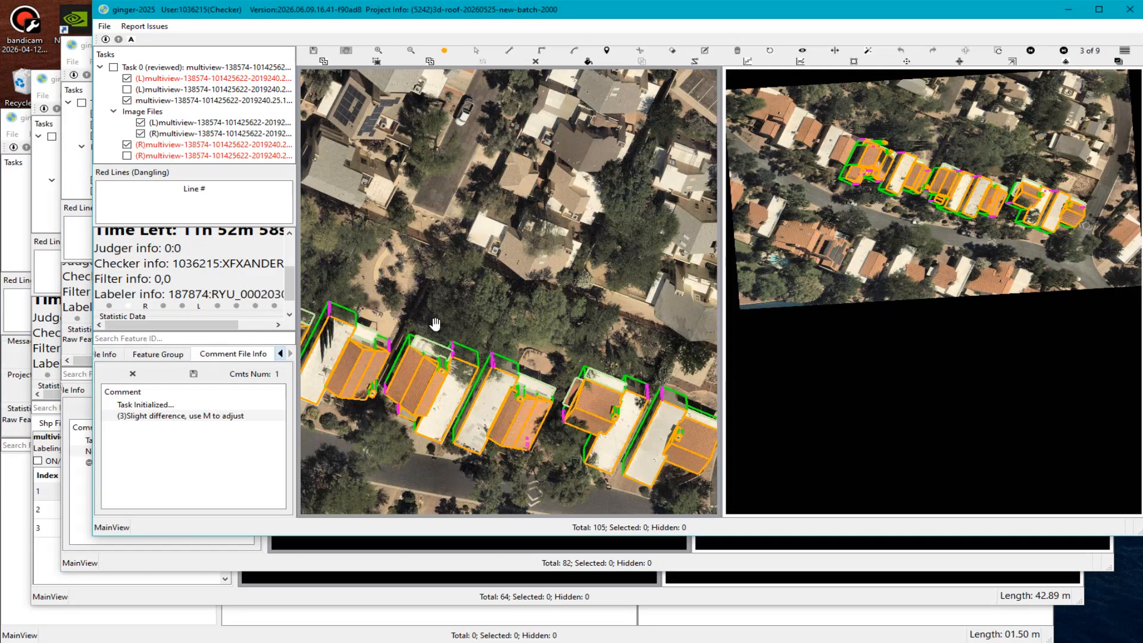
{"action": "left_click", "coordinate": [464, 271]}
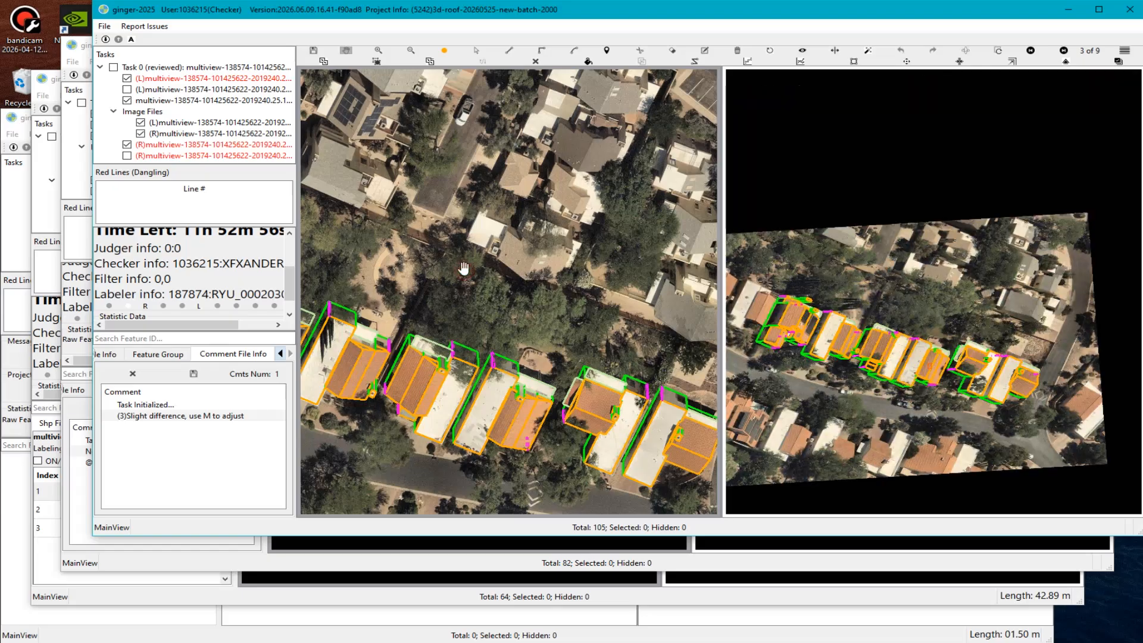
{"action": "scroll", "coordinate": [467, 297], "scroll_direction": "down", "scroll_amount": 5}
{"action": "scroll", "coordinate": [497, 366], "scroll_direction": "up", "scroll_amount": 8}
{"action": "scroll", "coordinate": [595, 366], "scroll_direction": "down", "scroll_amount": 6}
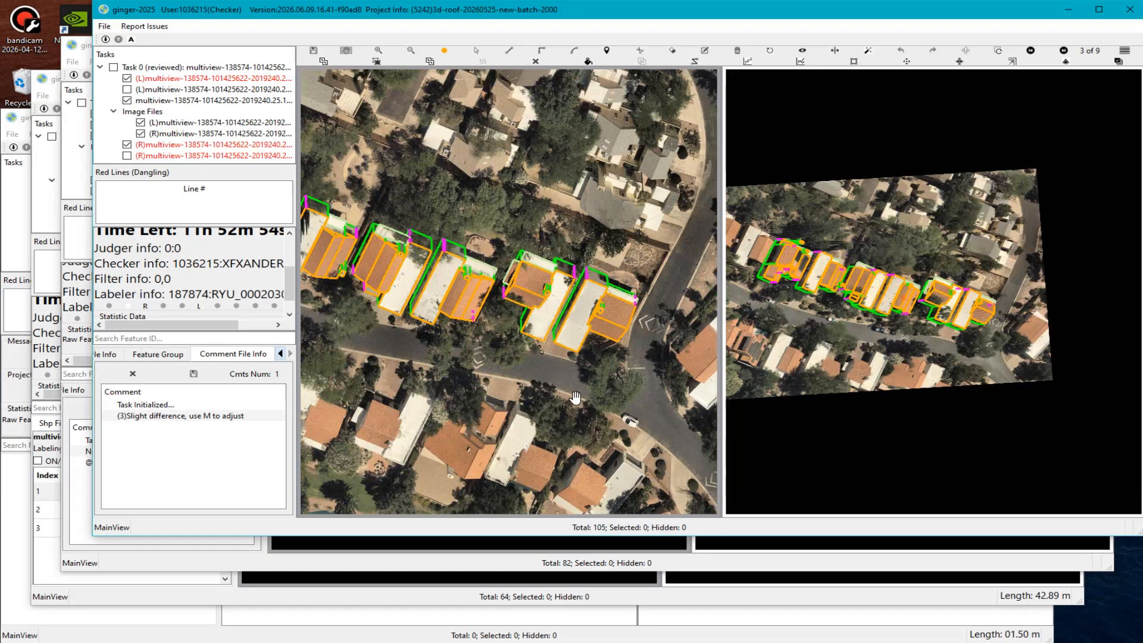
{"action": "scroll", "coordinate": [556, 306], "scroll_direction": "up", "scroll_amount": 2}
{"action": "scroll", "coordinate": [557, 305], "scroll_direction": "down", "scroll_amount": 2}
{"action": "scroll", "coordinate": [557, 306], "scroll_direction": "up", "scroll_amount": 4}
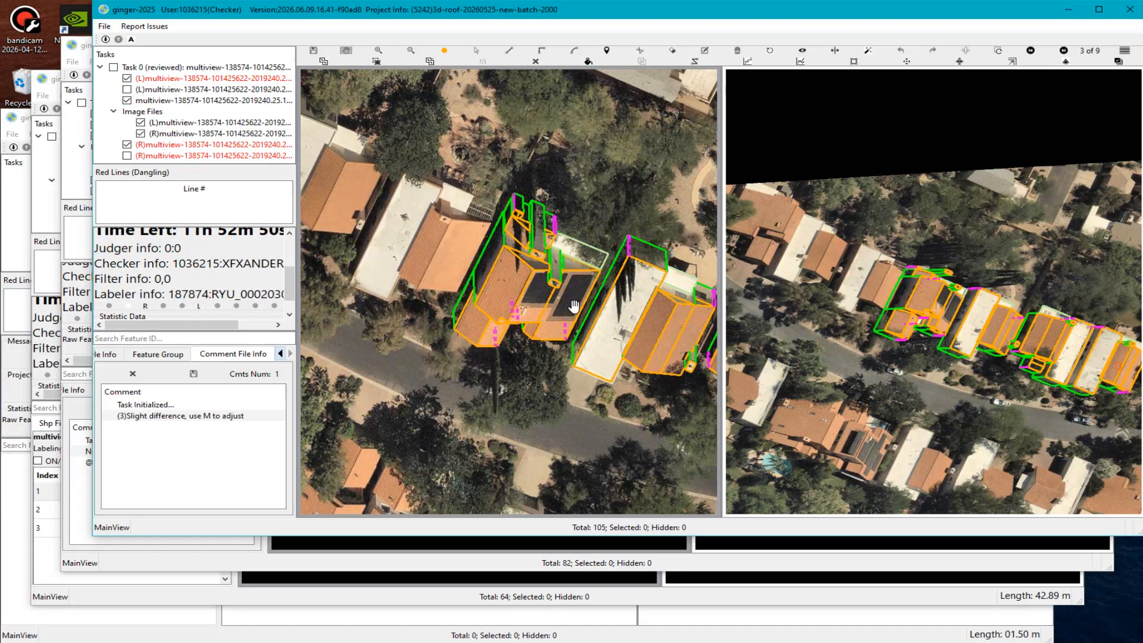
{"action": "key", "text": "r"}
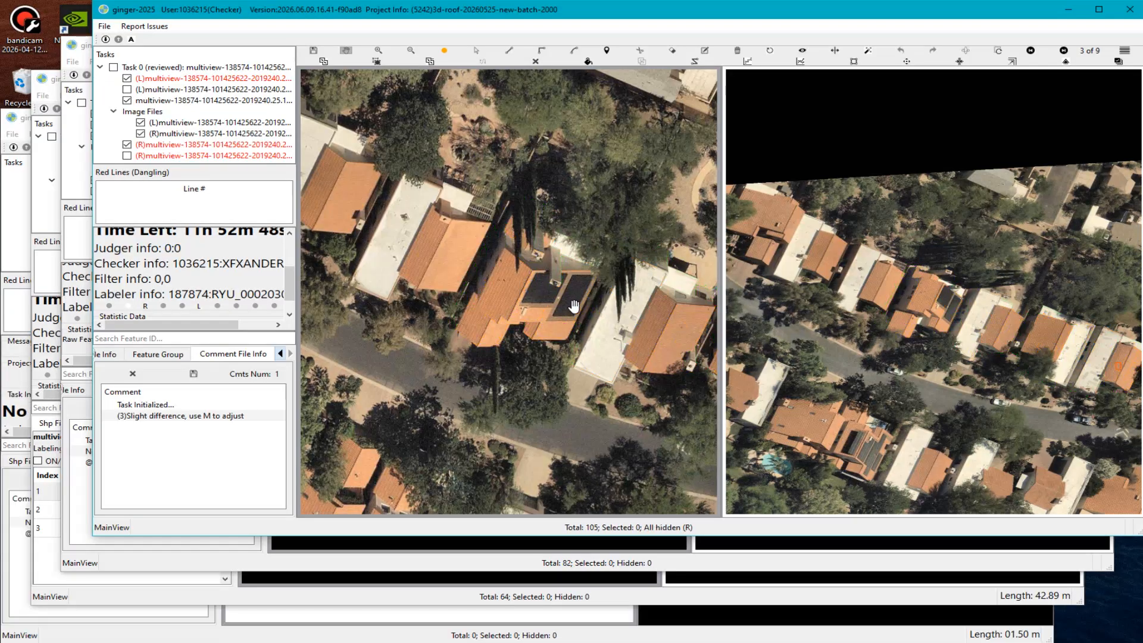
{"action": "key", "text": "r"}
Examine the roof outlines, canopies and chimneys of the easternmost and middle houses in the labeled row.
{"action": "scroll", "coordinate": [560, 298], "scroll_direction": "down", "scroll_amount": 3}
{"action": "scroll", "coordinate": [549, 290], "scroll_direction": "up", "scroll_amount": 2}
{"action": "scroll", "coordinate": [549, 289], "scroll_direction": "up", "scroll_amount": 4}
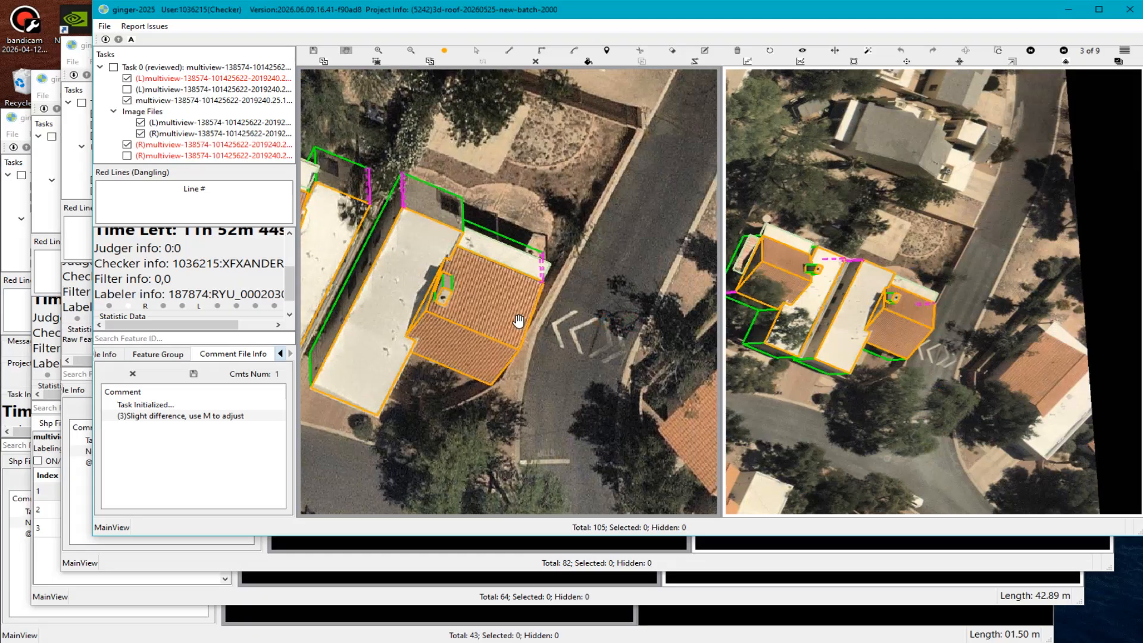
{"action": "scroll", "coordinate": [519, 322], "scroll_direction": "down", "scroll_amount": 5}
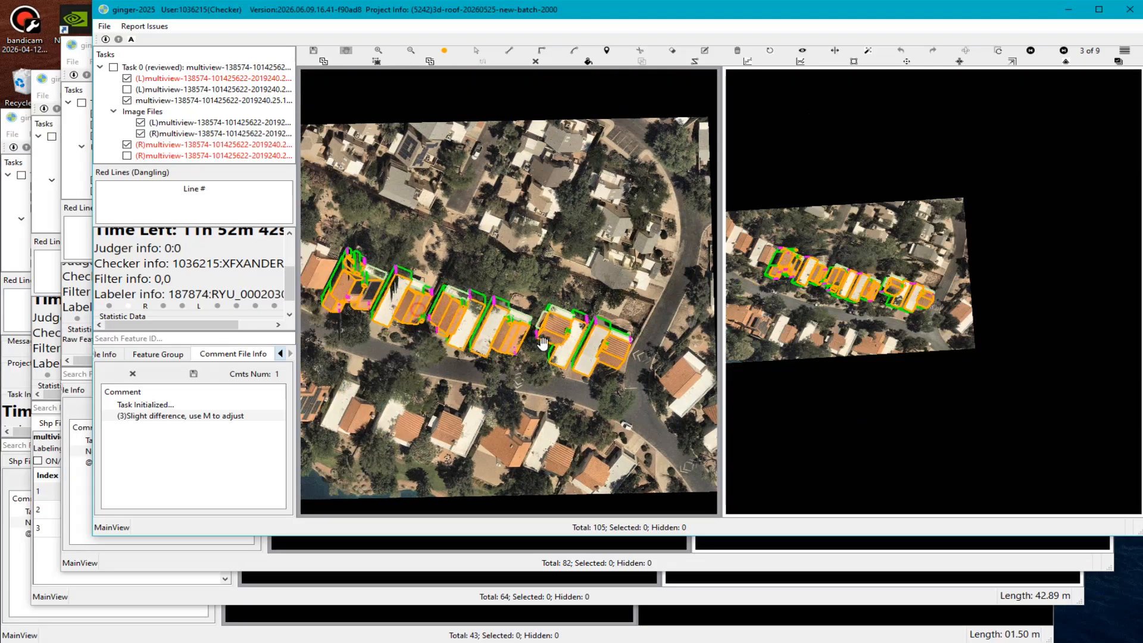
{"action": "scroll", "coordinate": [542, 343], "scroll_direction": "up", "scroll_amount": 3}
{"action": "scroll", "coordinate": [584, 337], "scroll_direction": "up", "scroll_amount": 3}
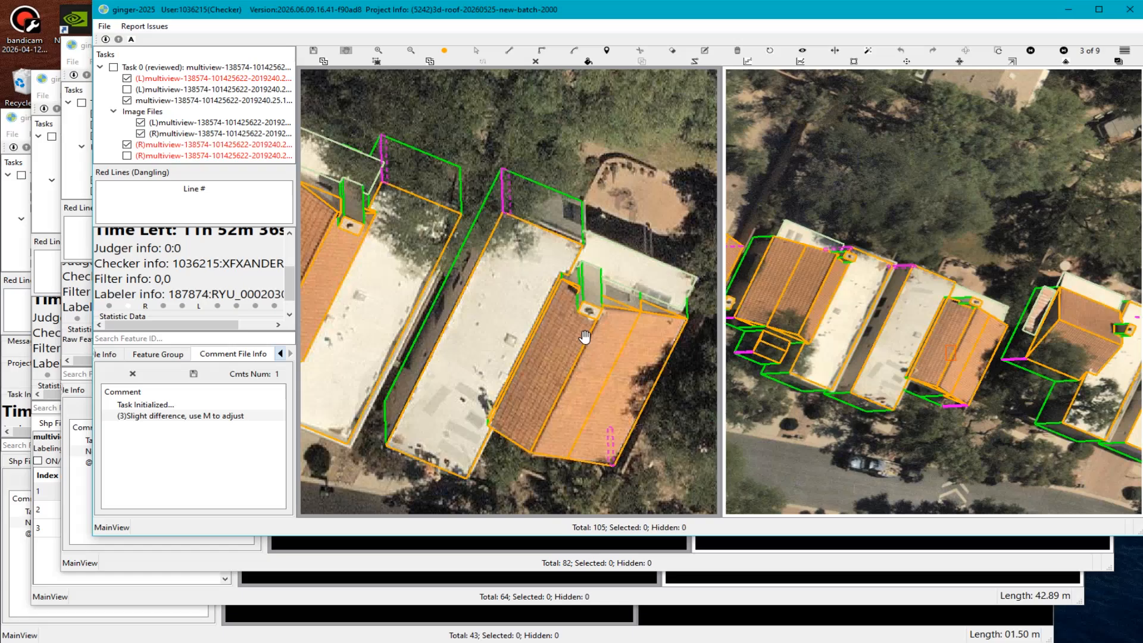
{"action": "scroll", "coordinate": [584, 337], "scroll_direction": "down", "scroll_amount": 6}
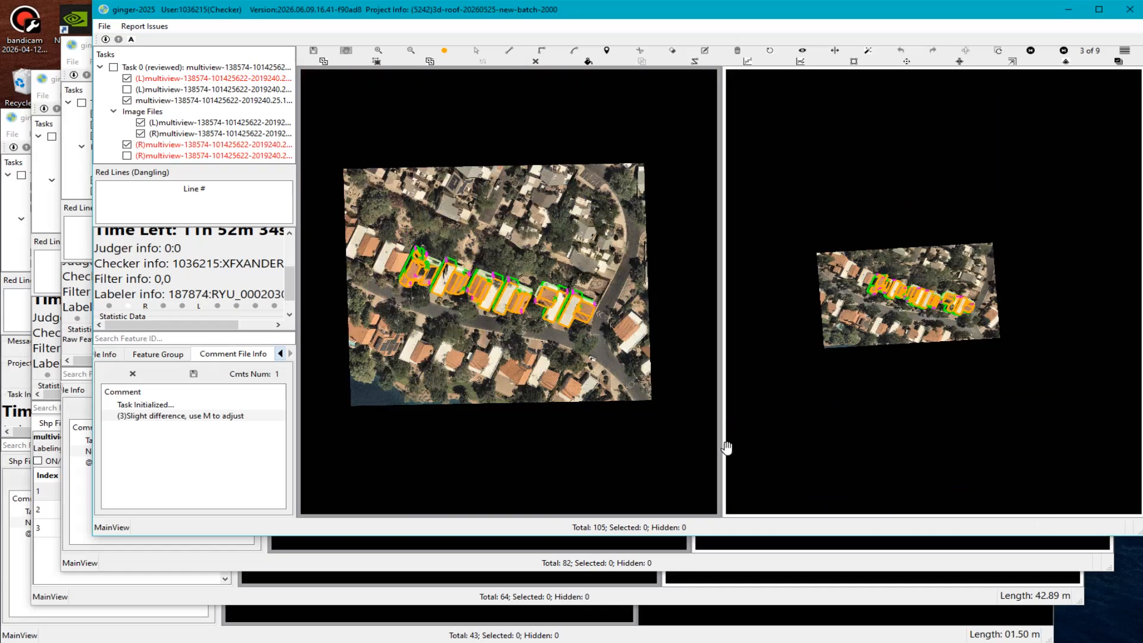
{"action": "scroll", "coordinate": [445, 284], "scroll_direction": "up", "scroll_amount": 5}
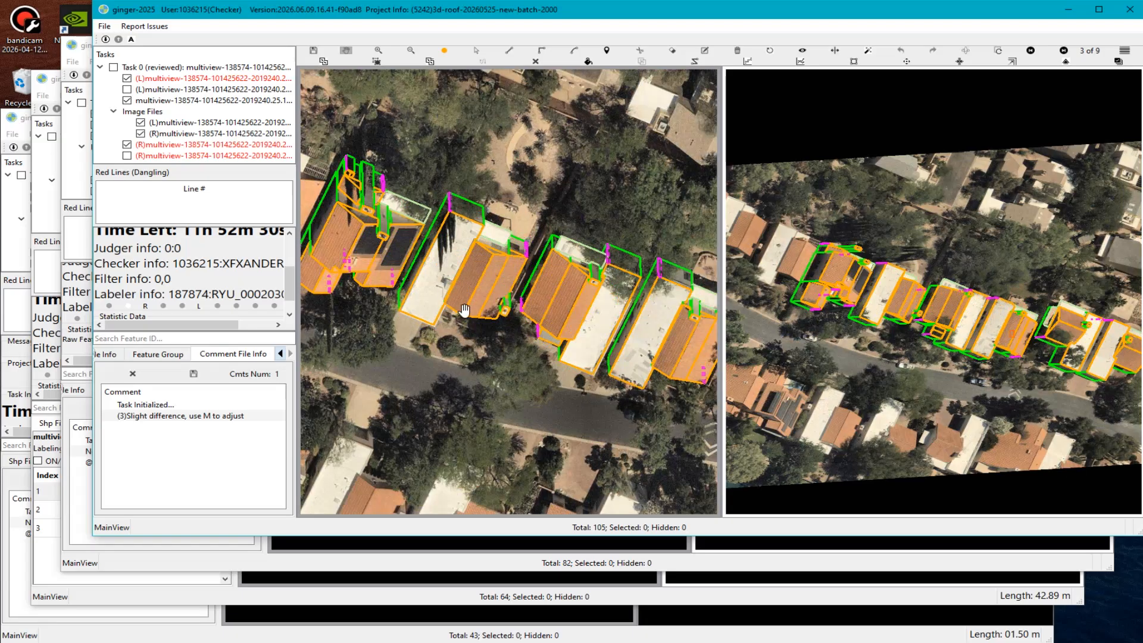
{"action": "scroll", "coordinate": [573, 282], "scroll_direction": "up", "scroll_amount": 2}
{"action": "left_click", "coordinate": [548, 273]}
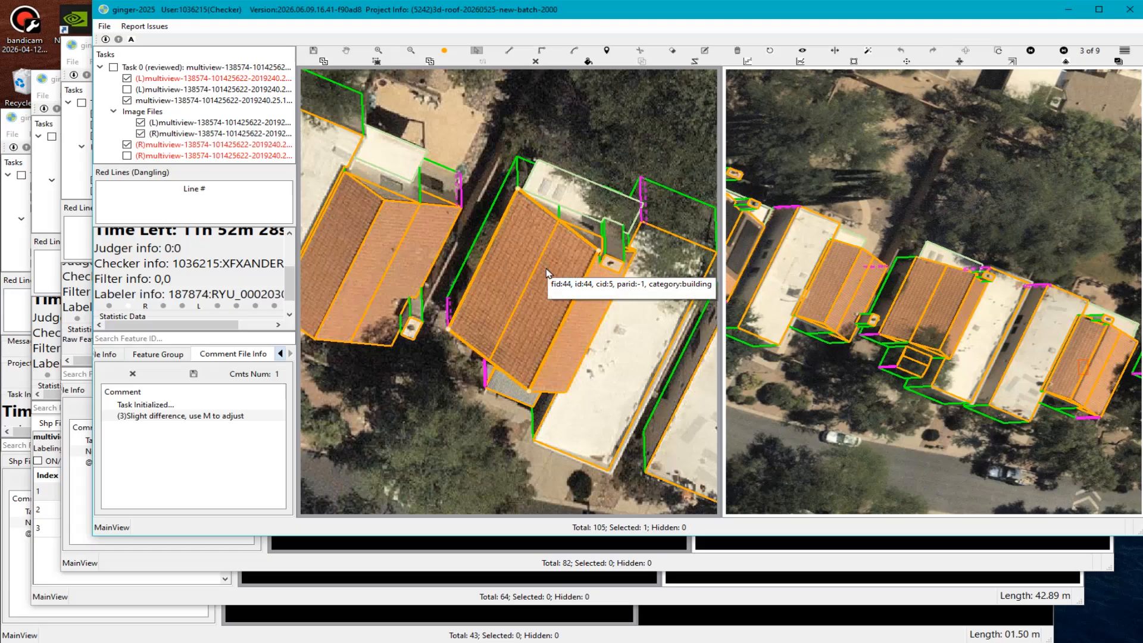
{"action": "scroll", "coordinate": [547, 273], "scroll_direction": "down", "scroll_amount": 4}
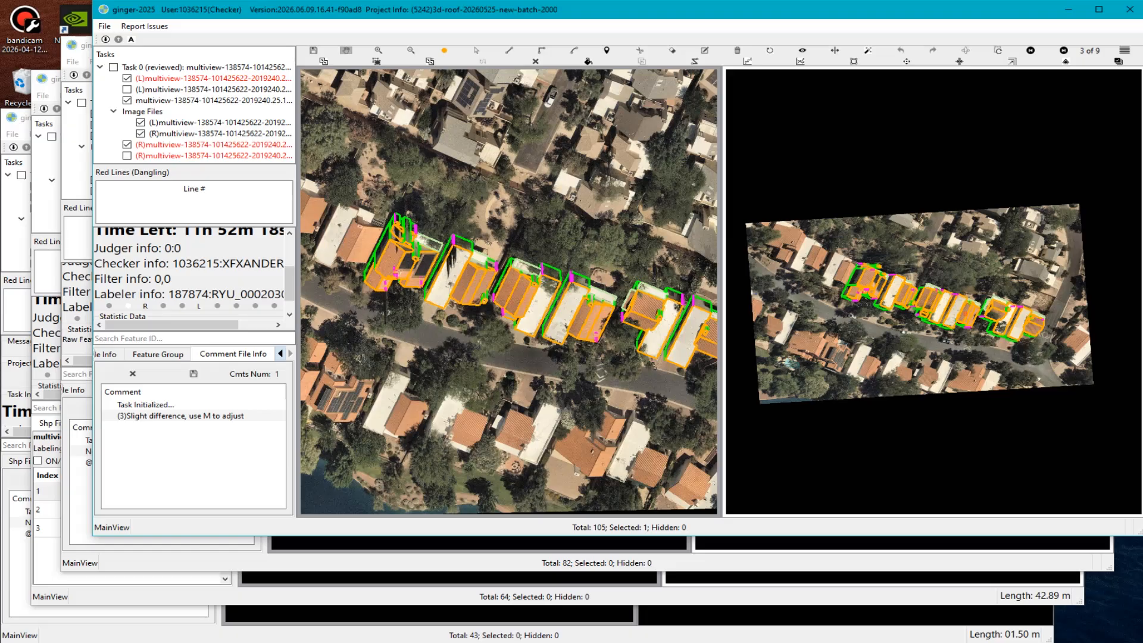
{"action": "key", "text": "super+d"}
{"action": "key", "text": "super+d"}
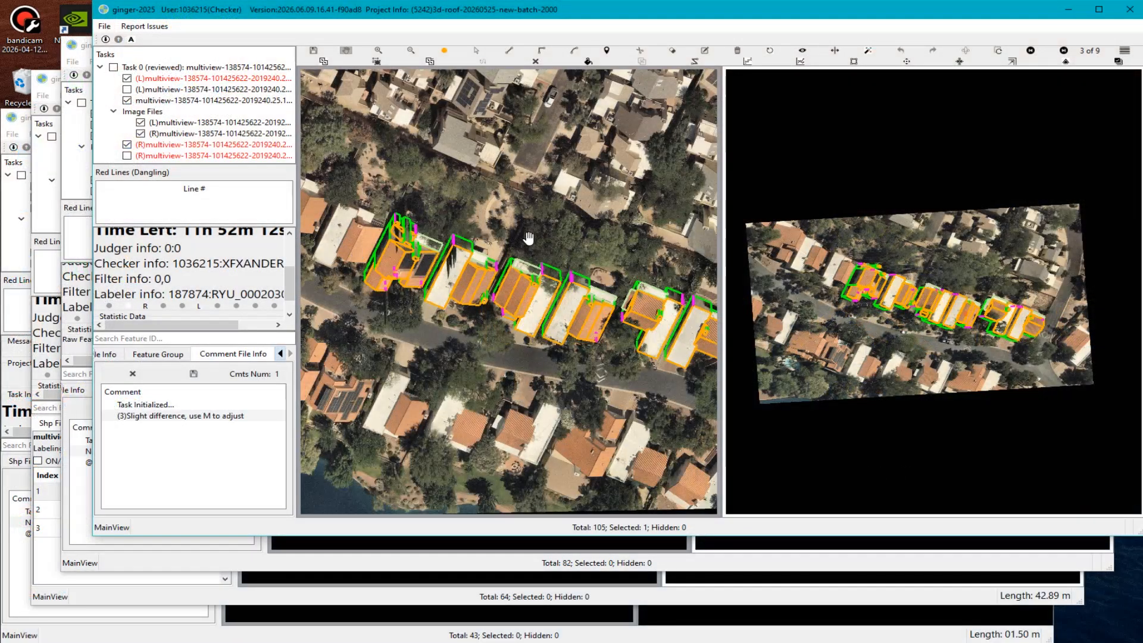
{"action": "scroll", "coordinate": [573, 310], "scroll_direction": "down", "scroll_amount": 3}
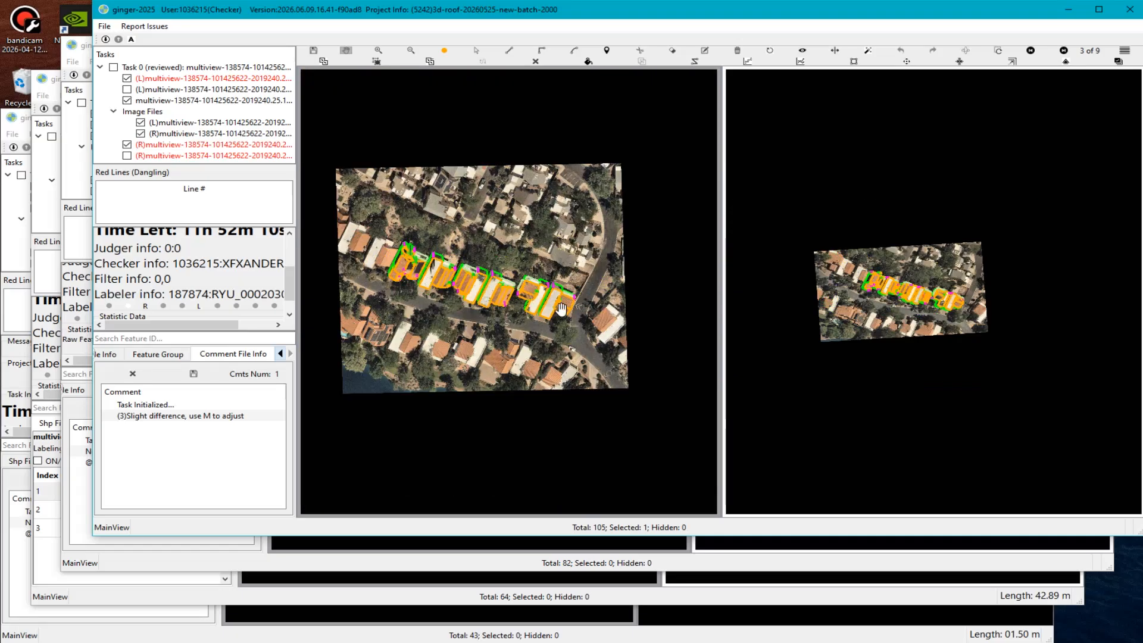